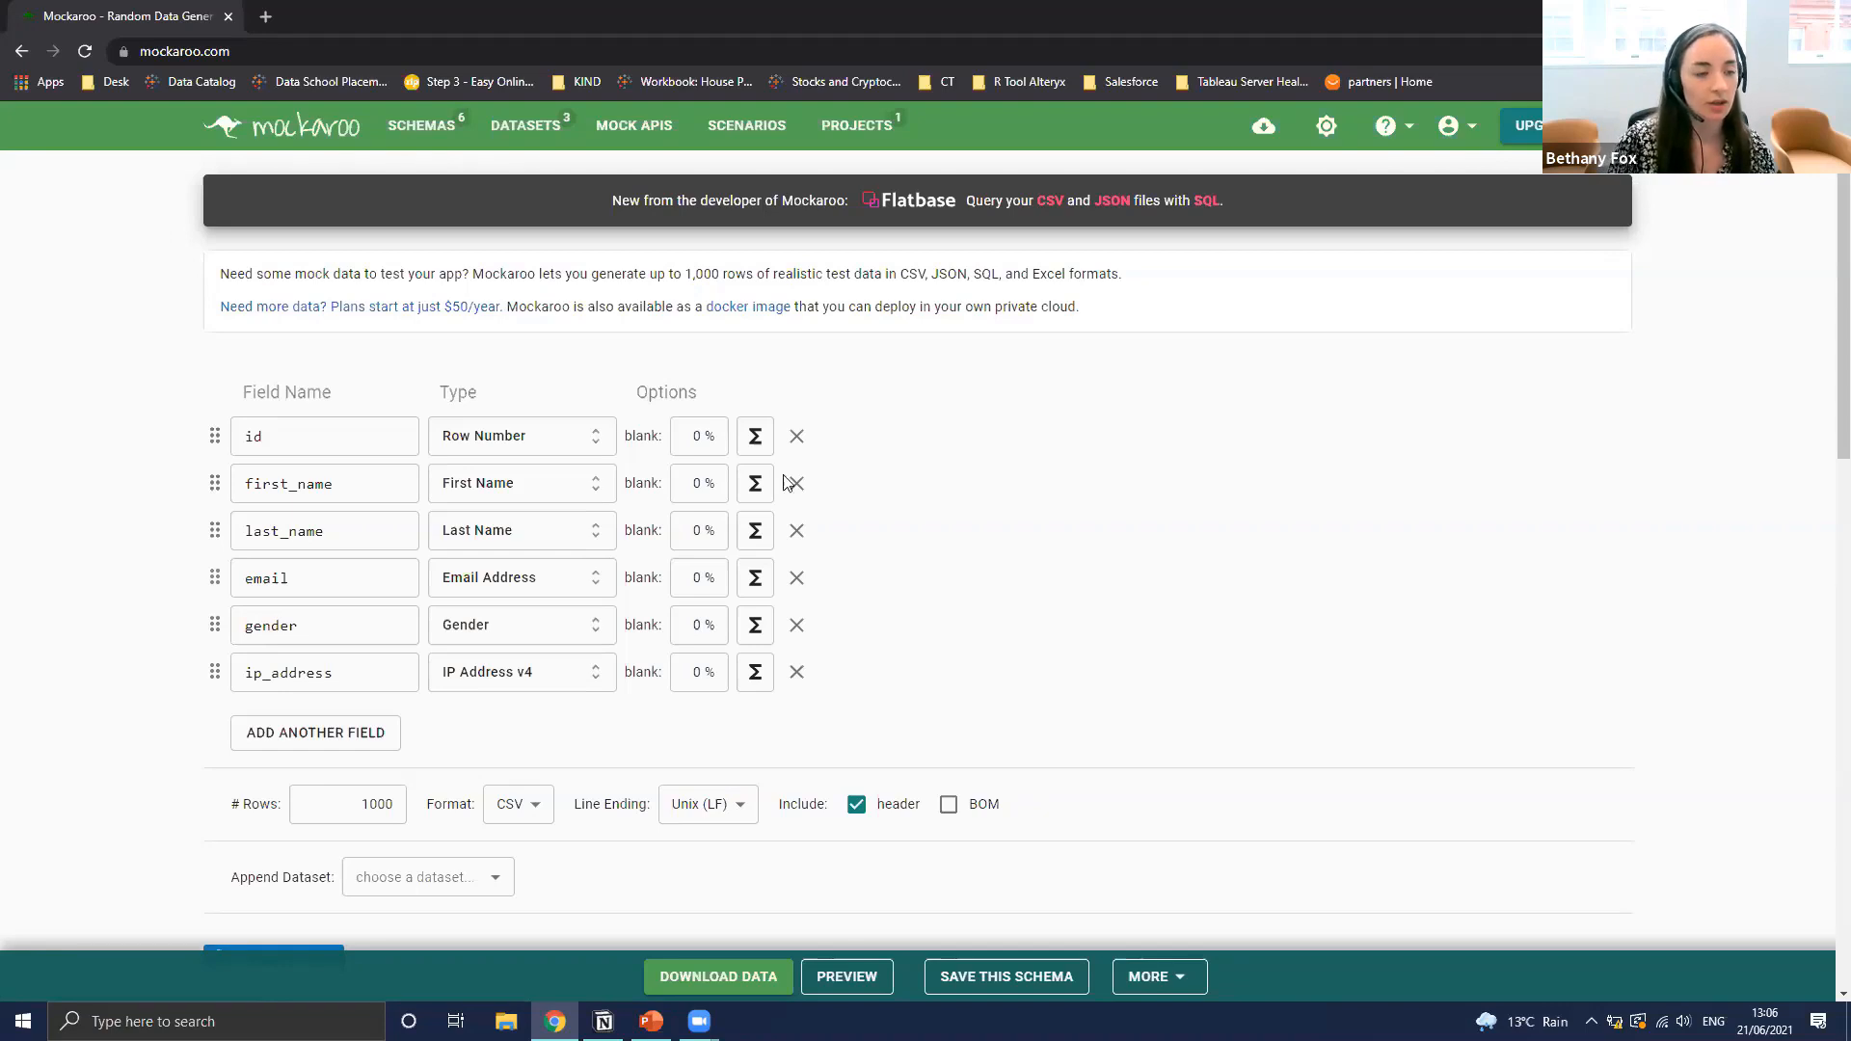
Look through the saved schemas, datasets, mock APIs, scenarios and projects, and return to the schema editor on the home page
click(422, 128)
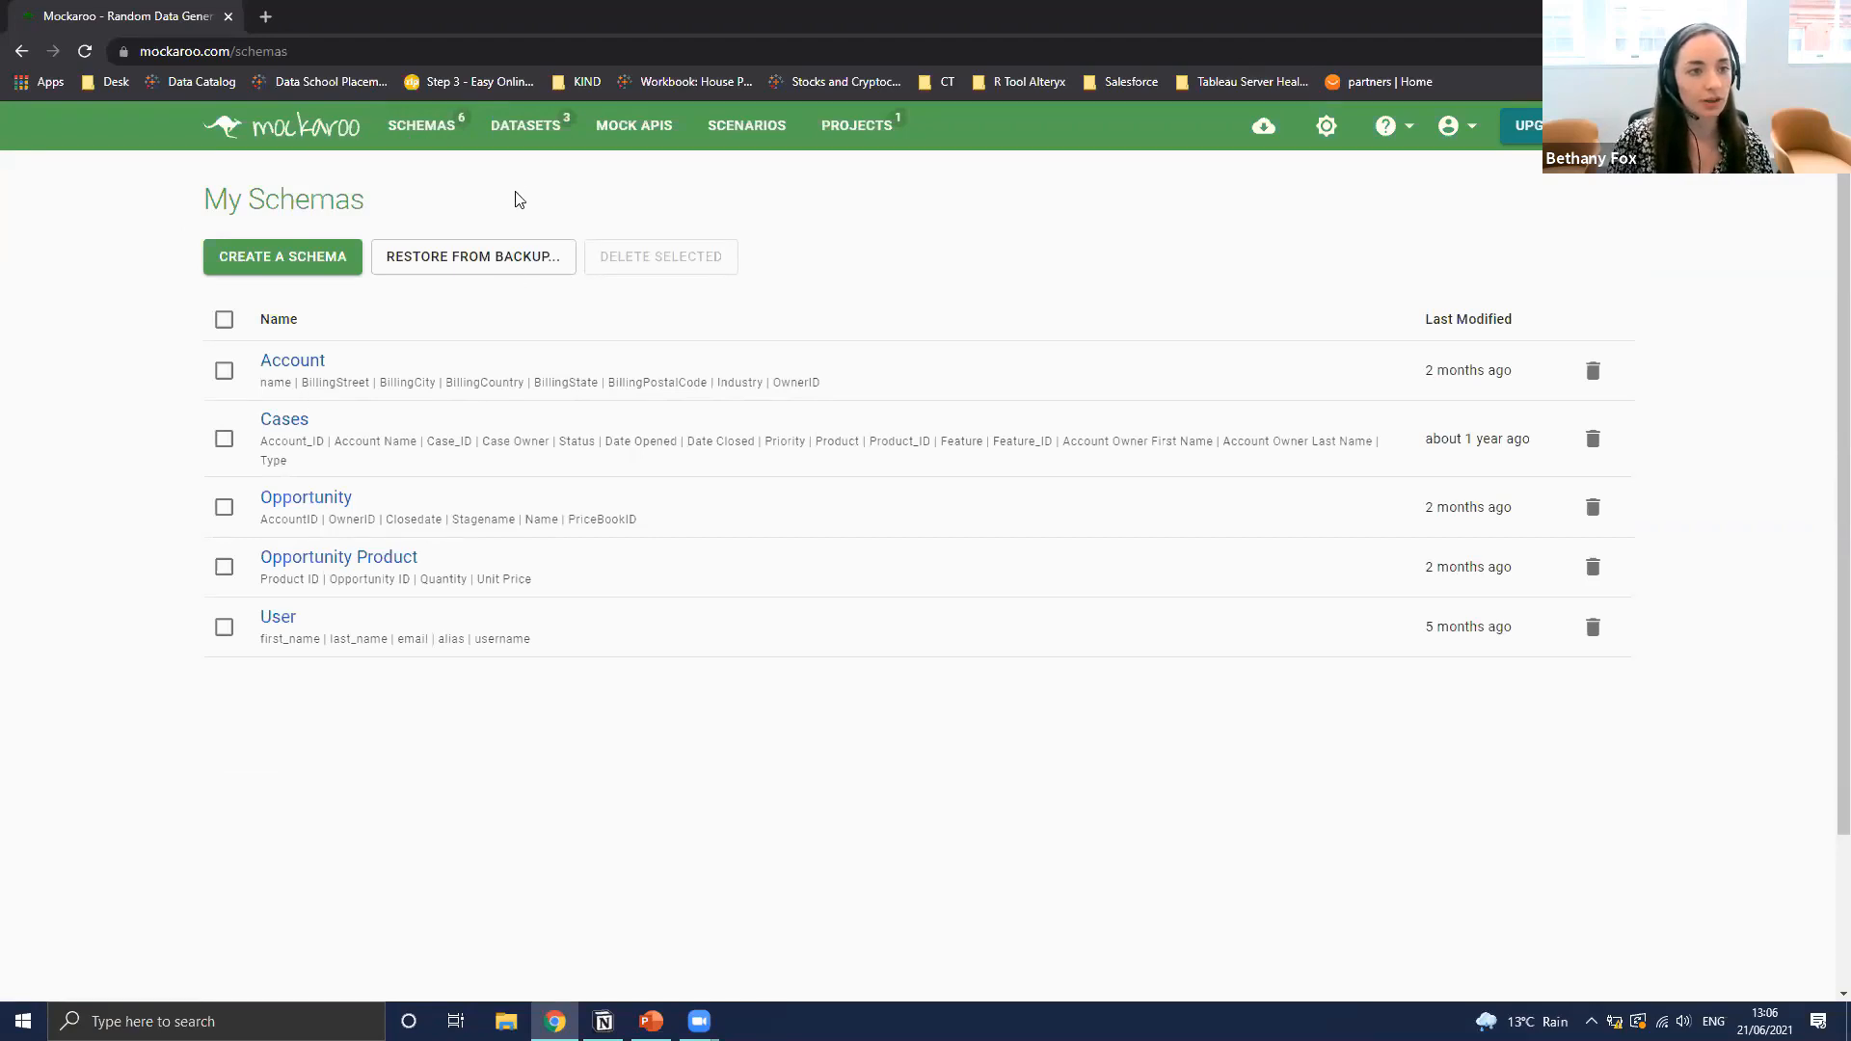
click(518, 129)
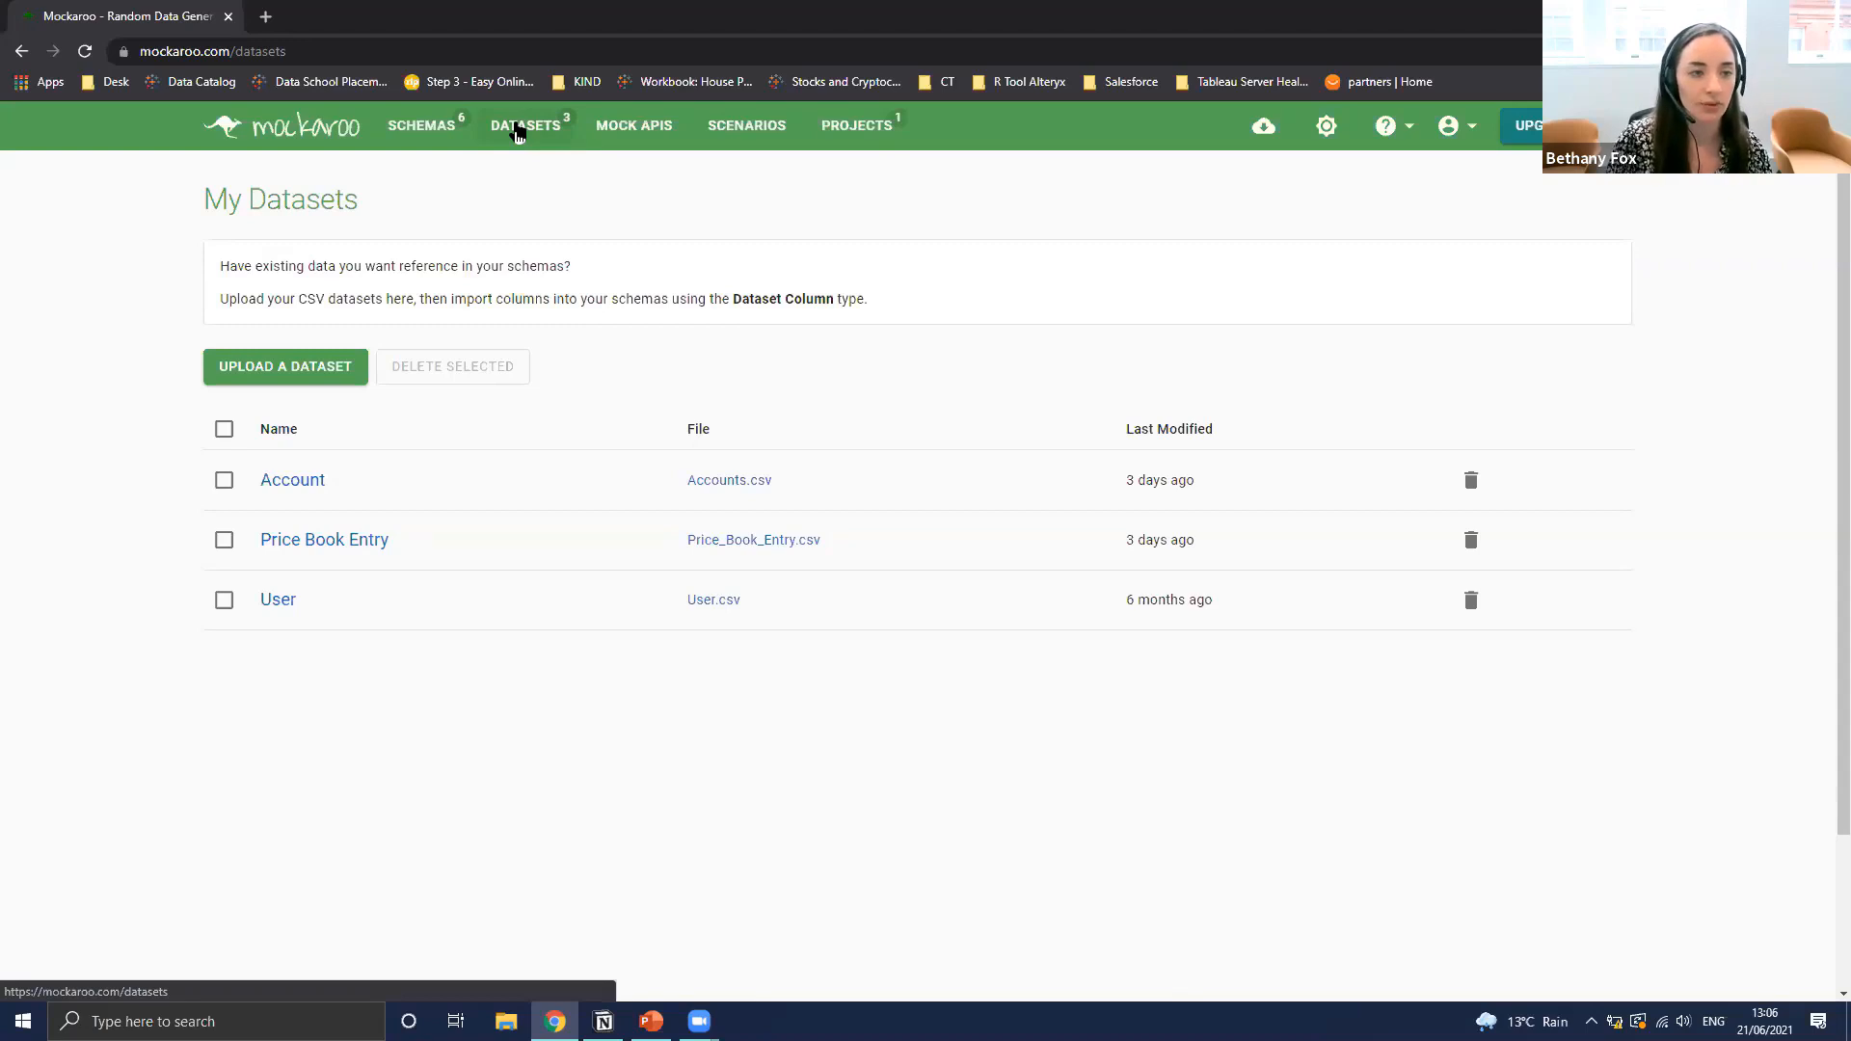
click(633, 129)
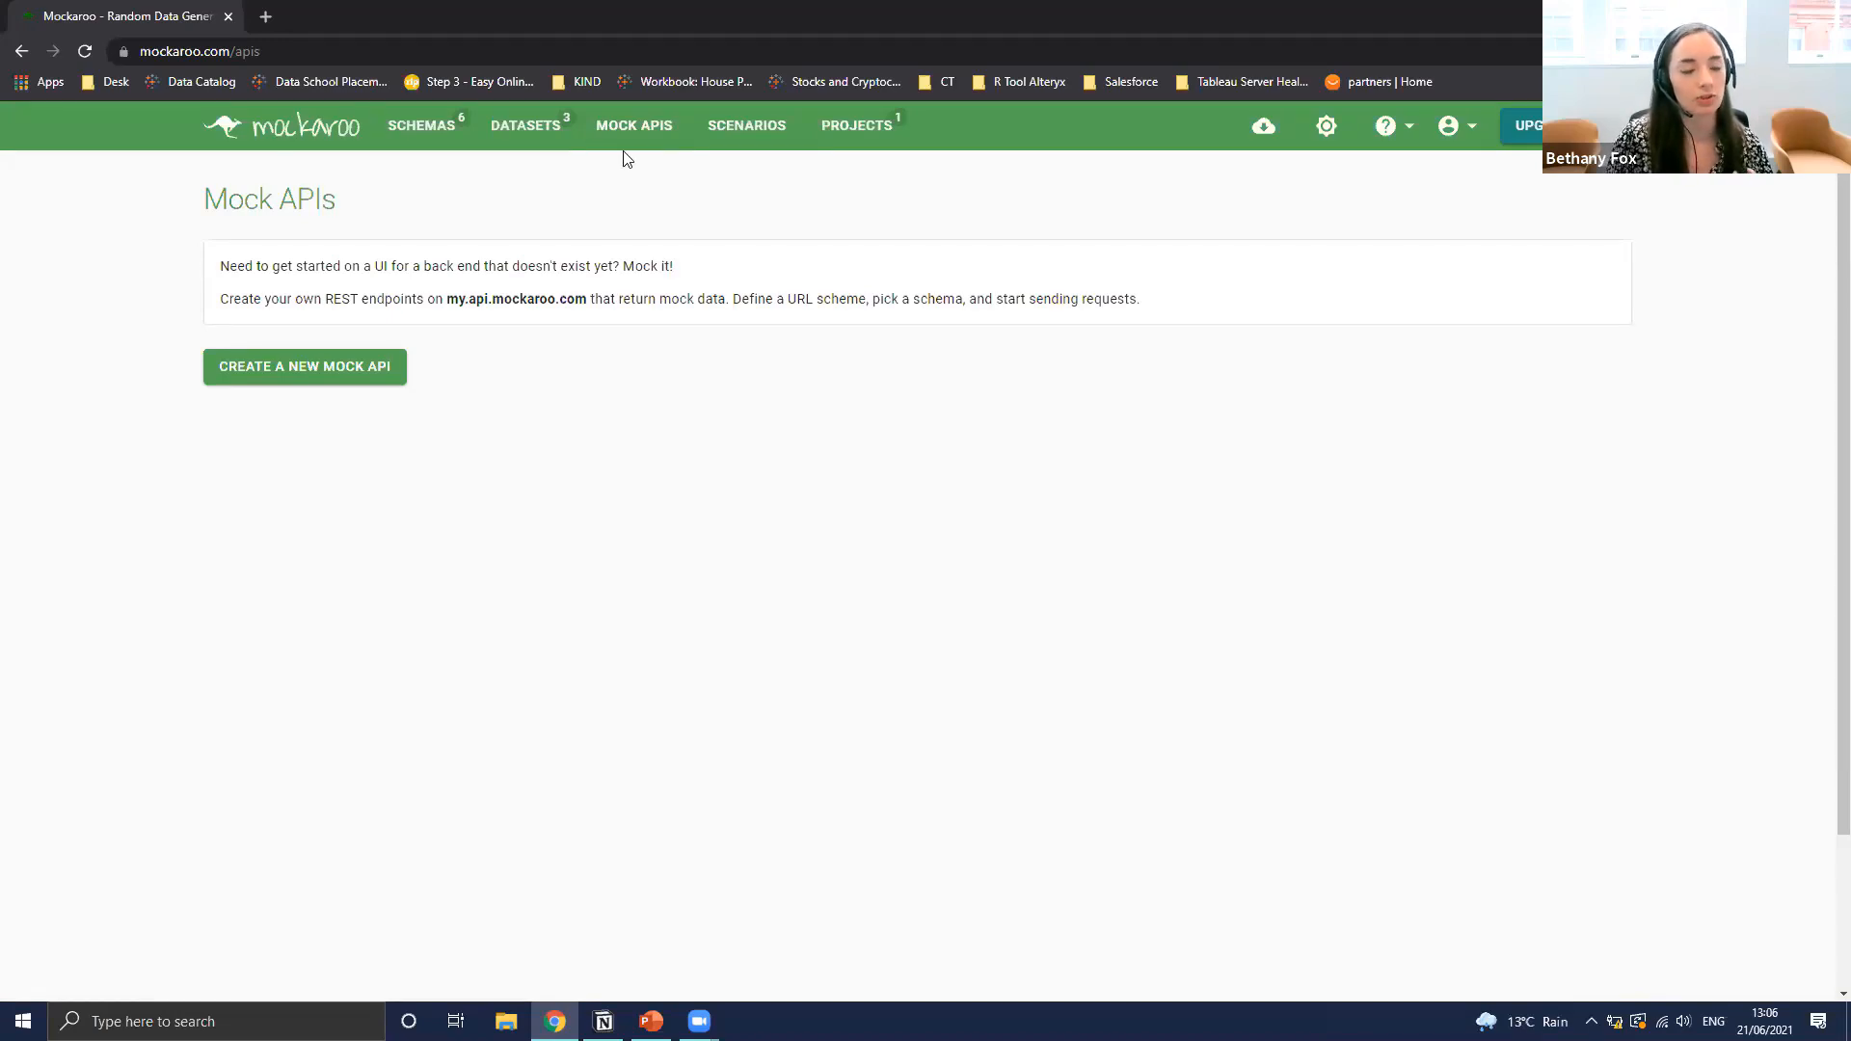
click(766, 136)
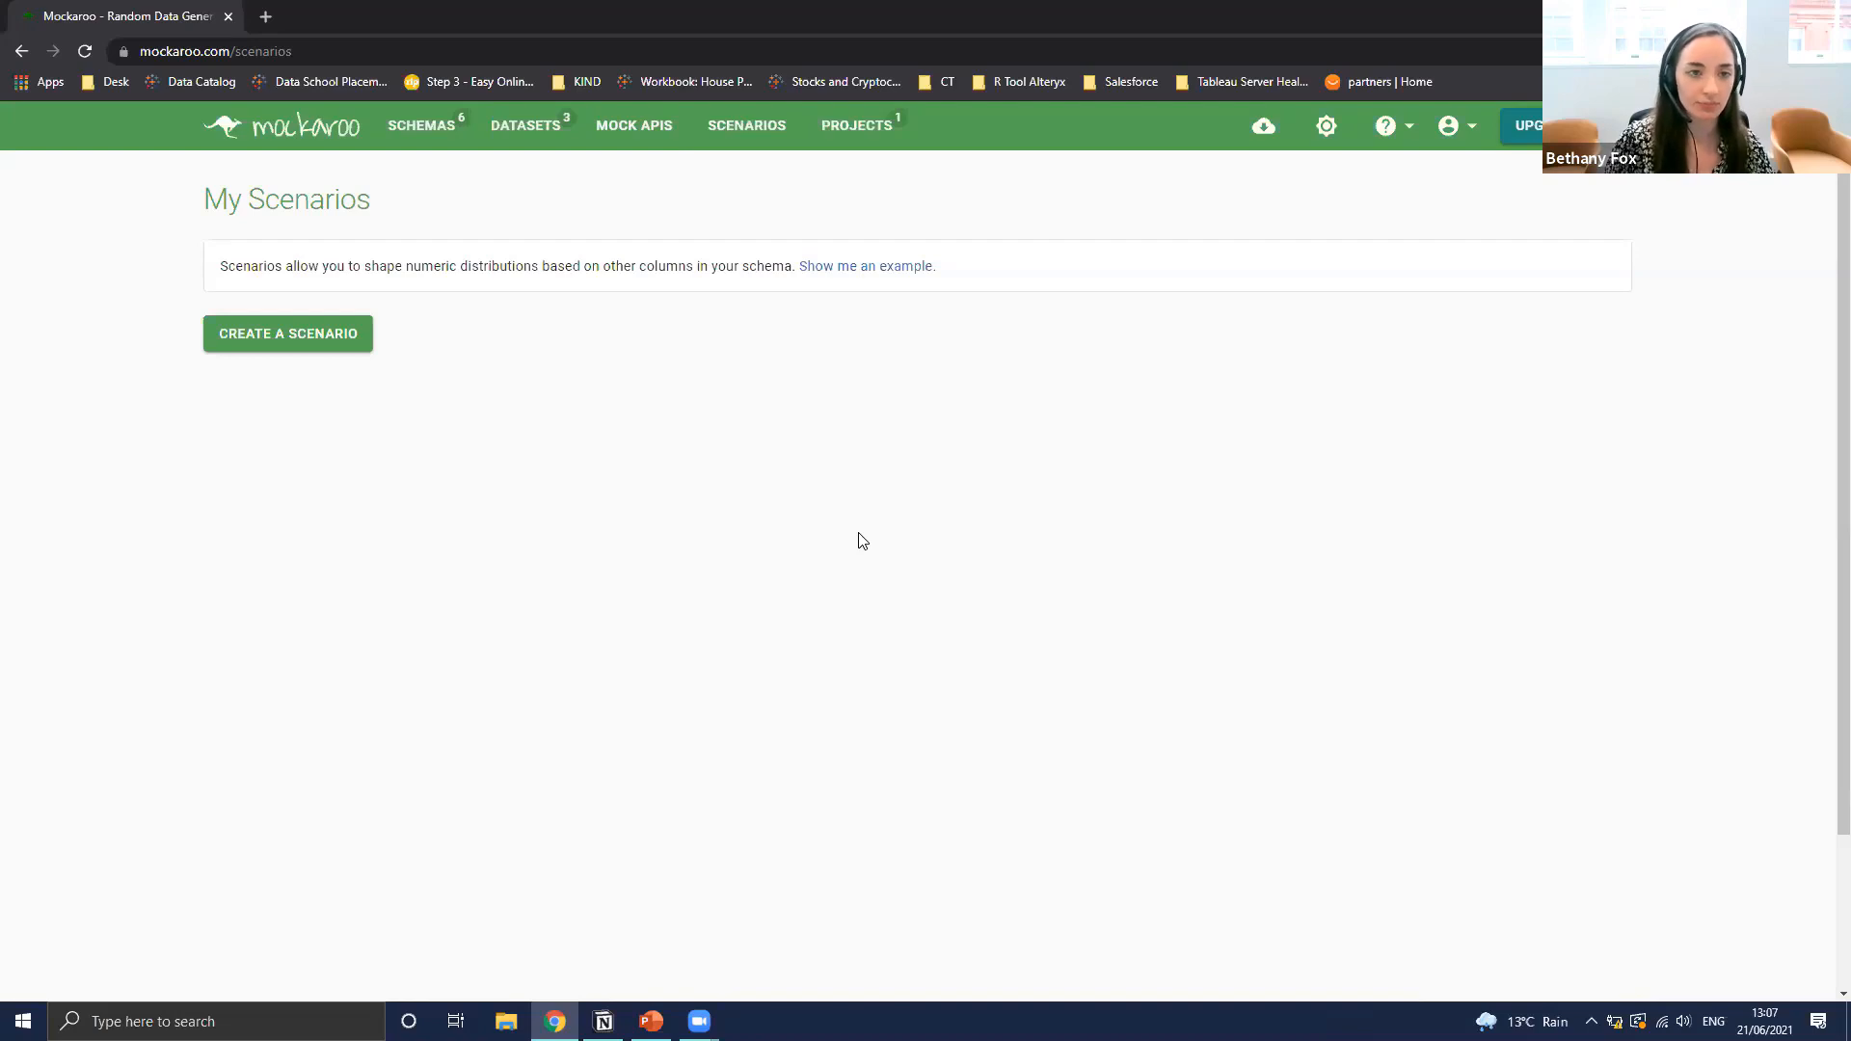
click(844, 143)
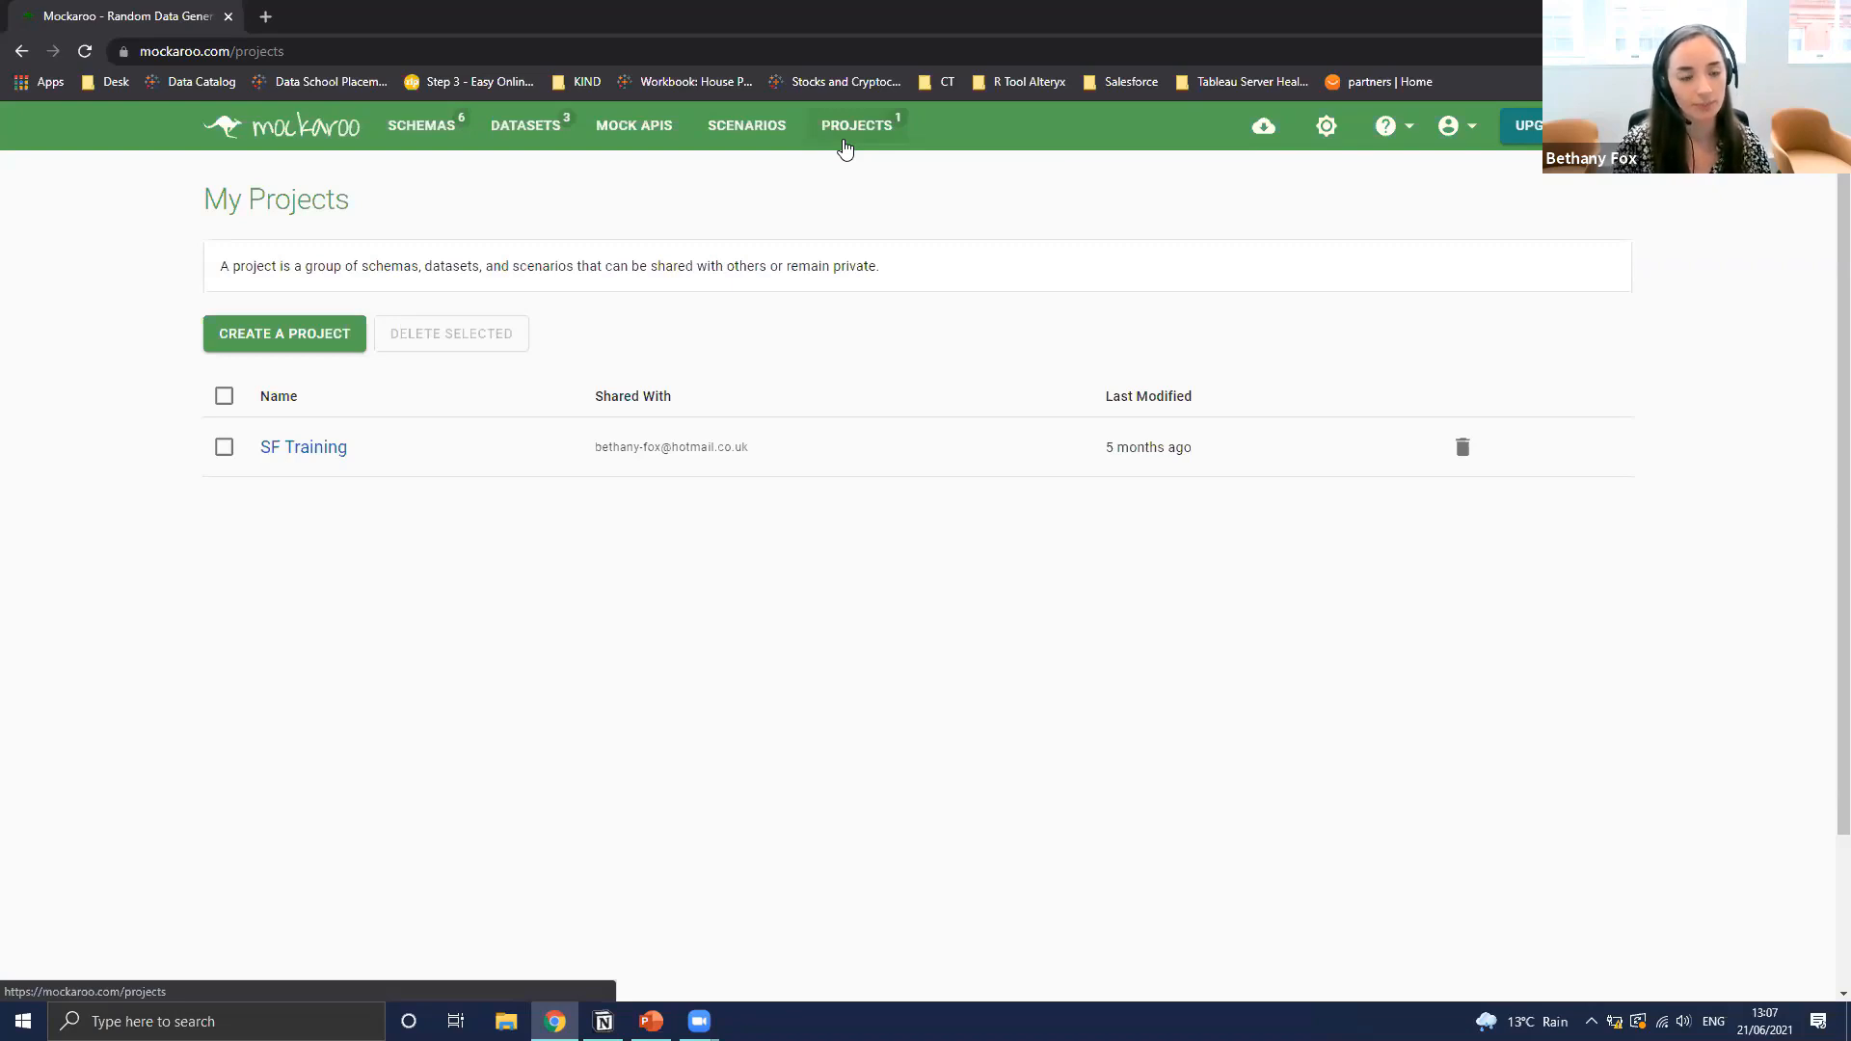
click(416, 124)
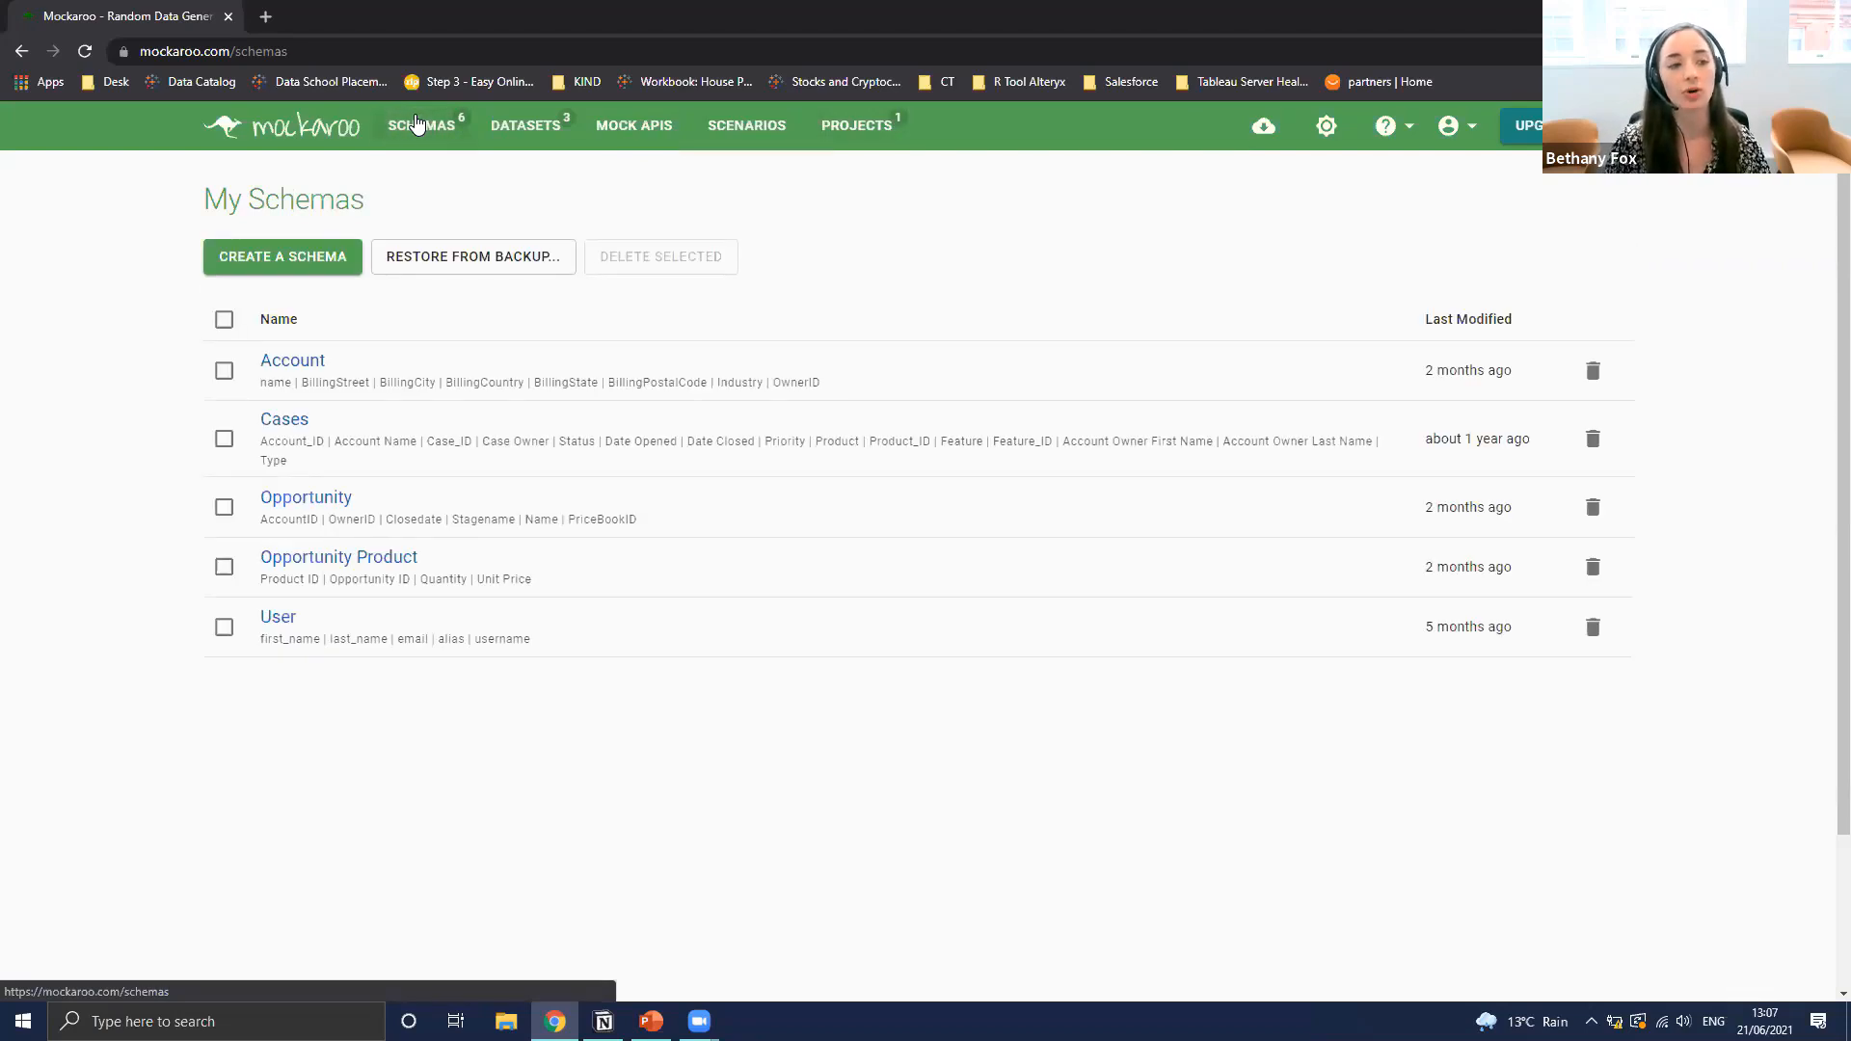
click(302, 131)
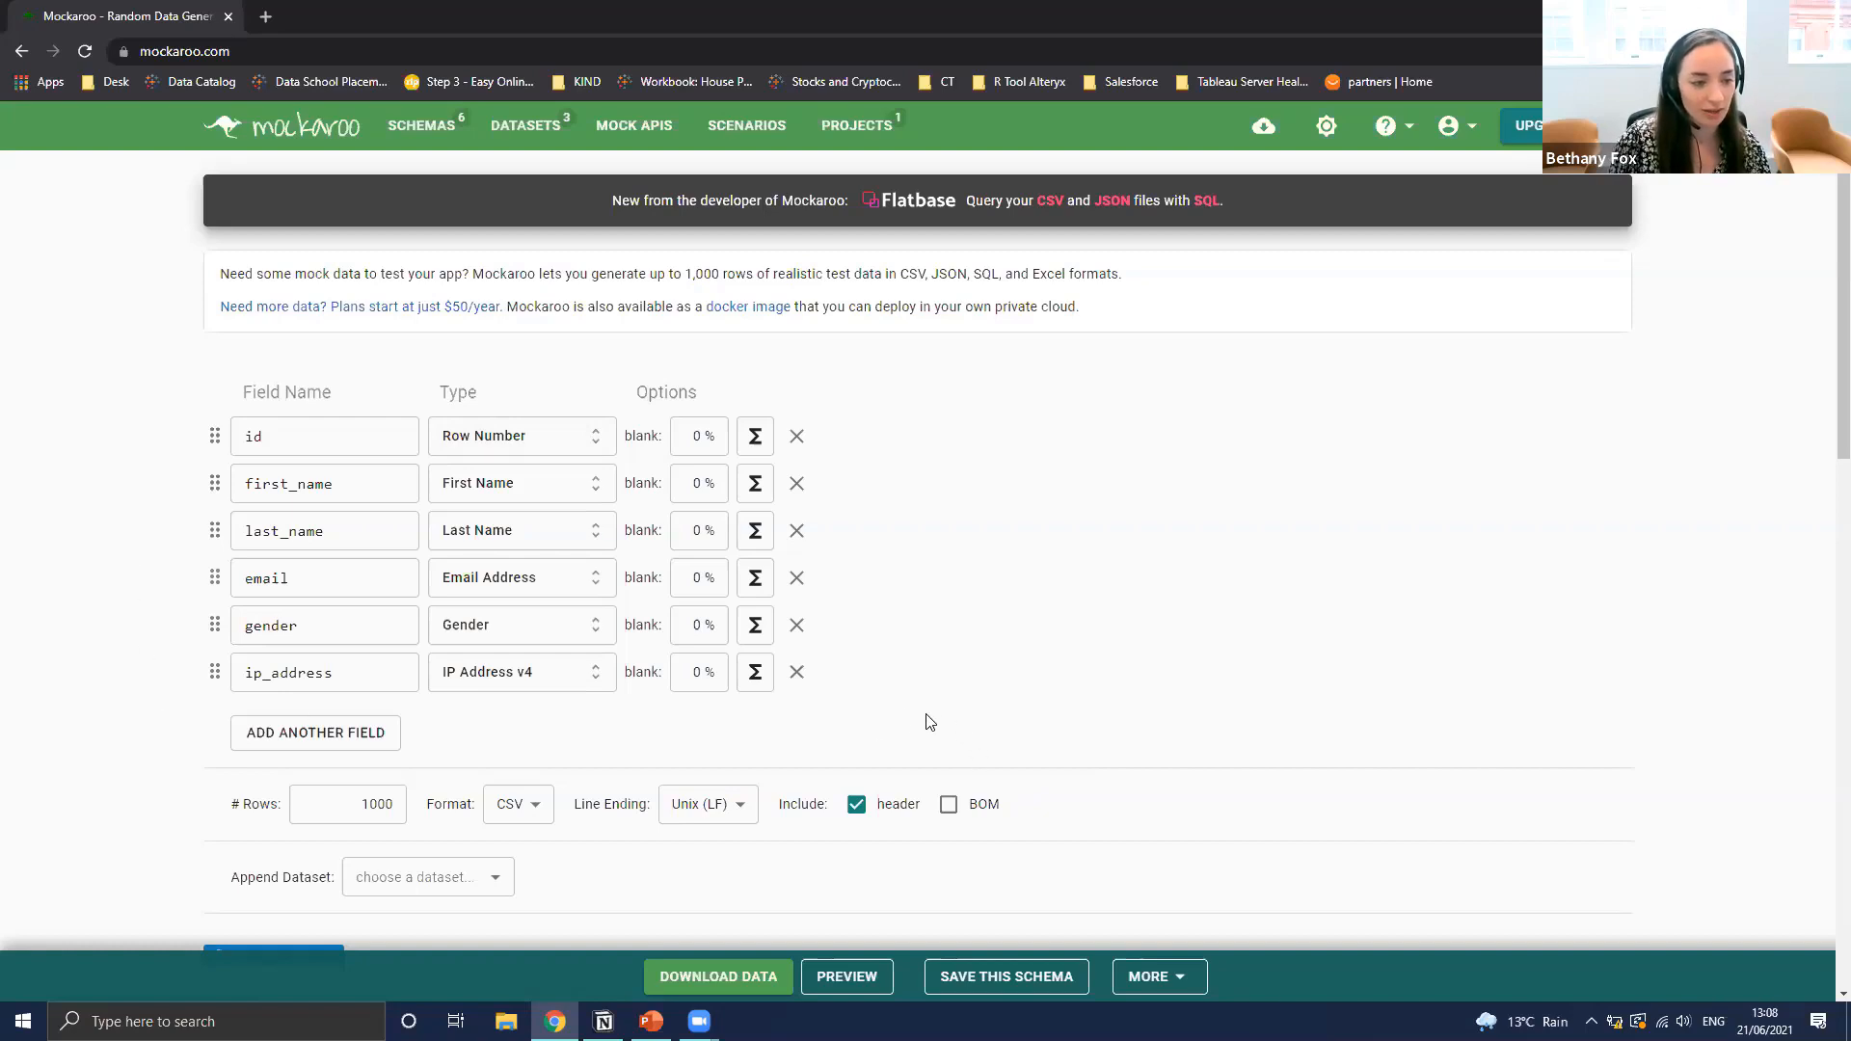
Remove the ip_address, gender, email, last_name and first_name fields from the schema, leaving only id
click(796, 674)
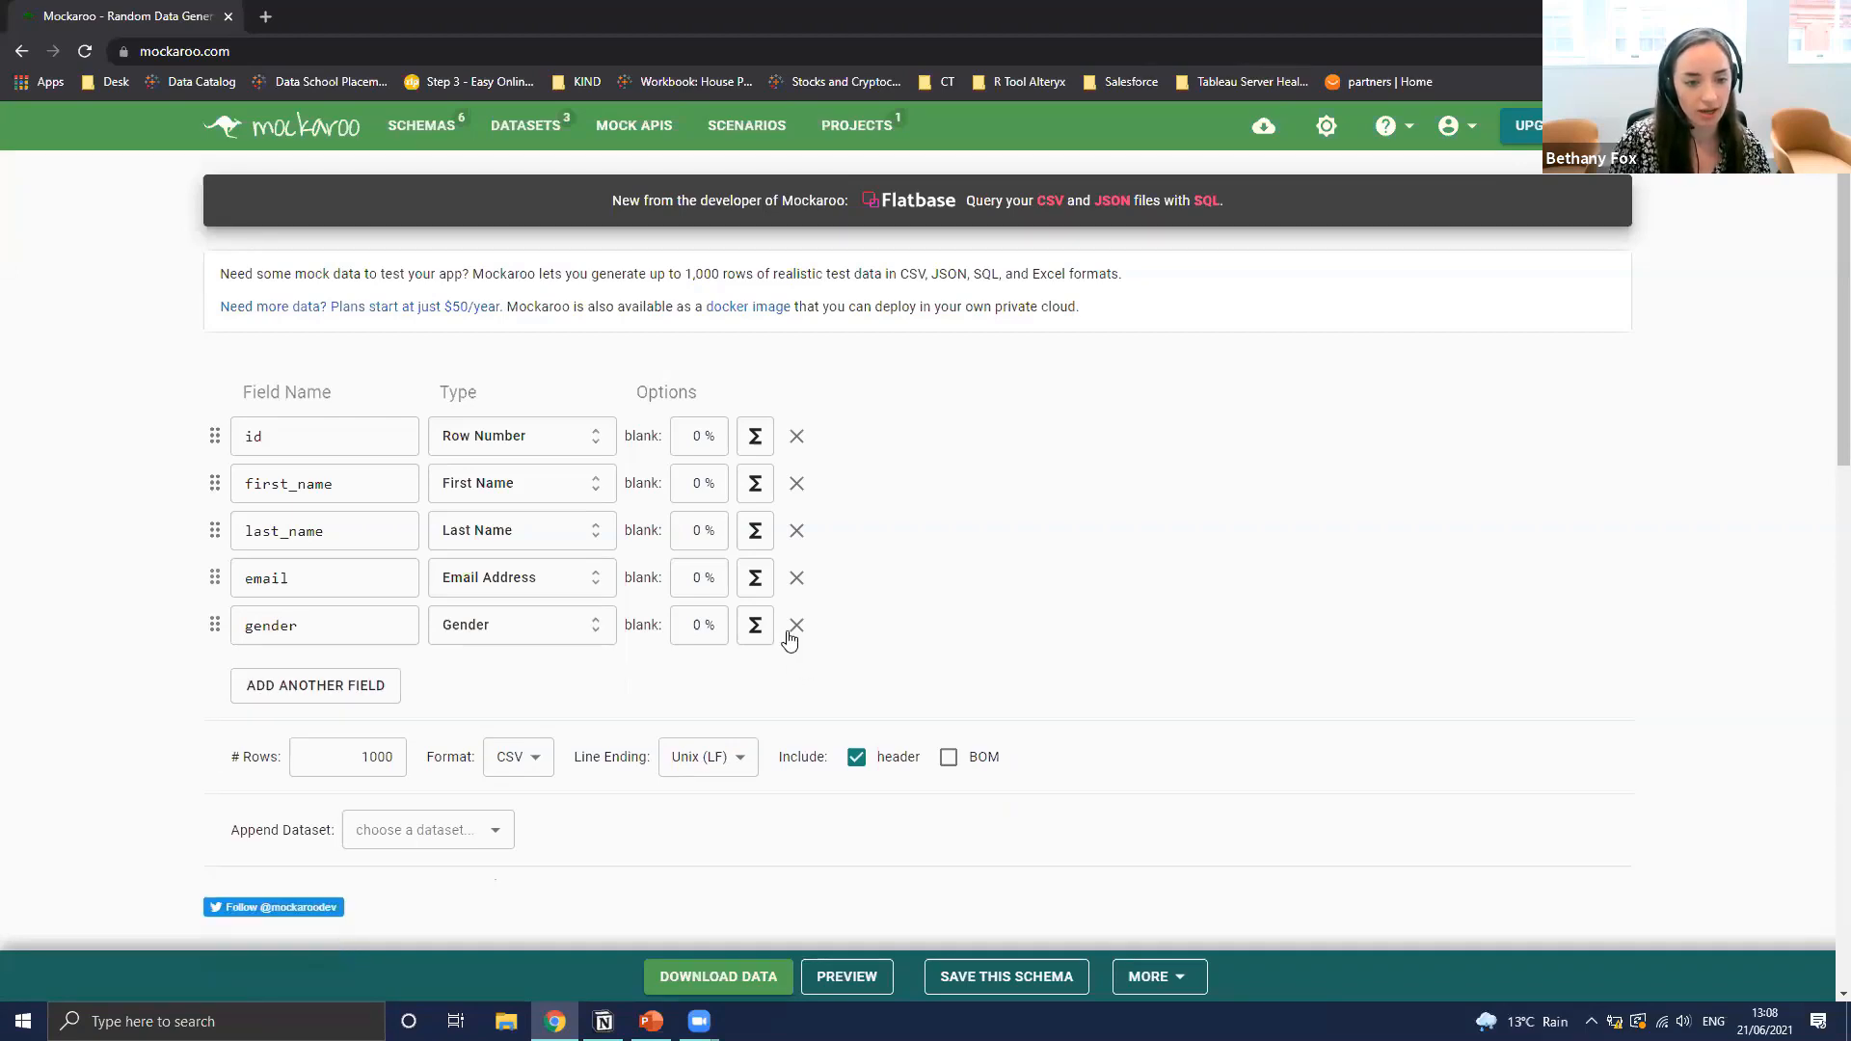
click(797, 626)
click(796, 578)
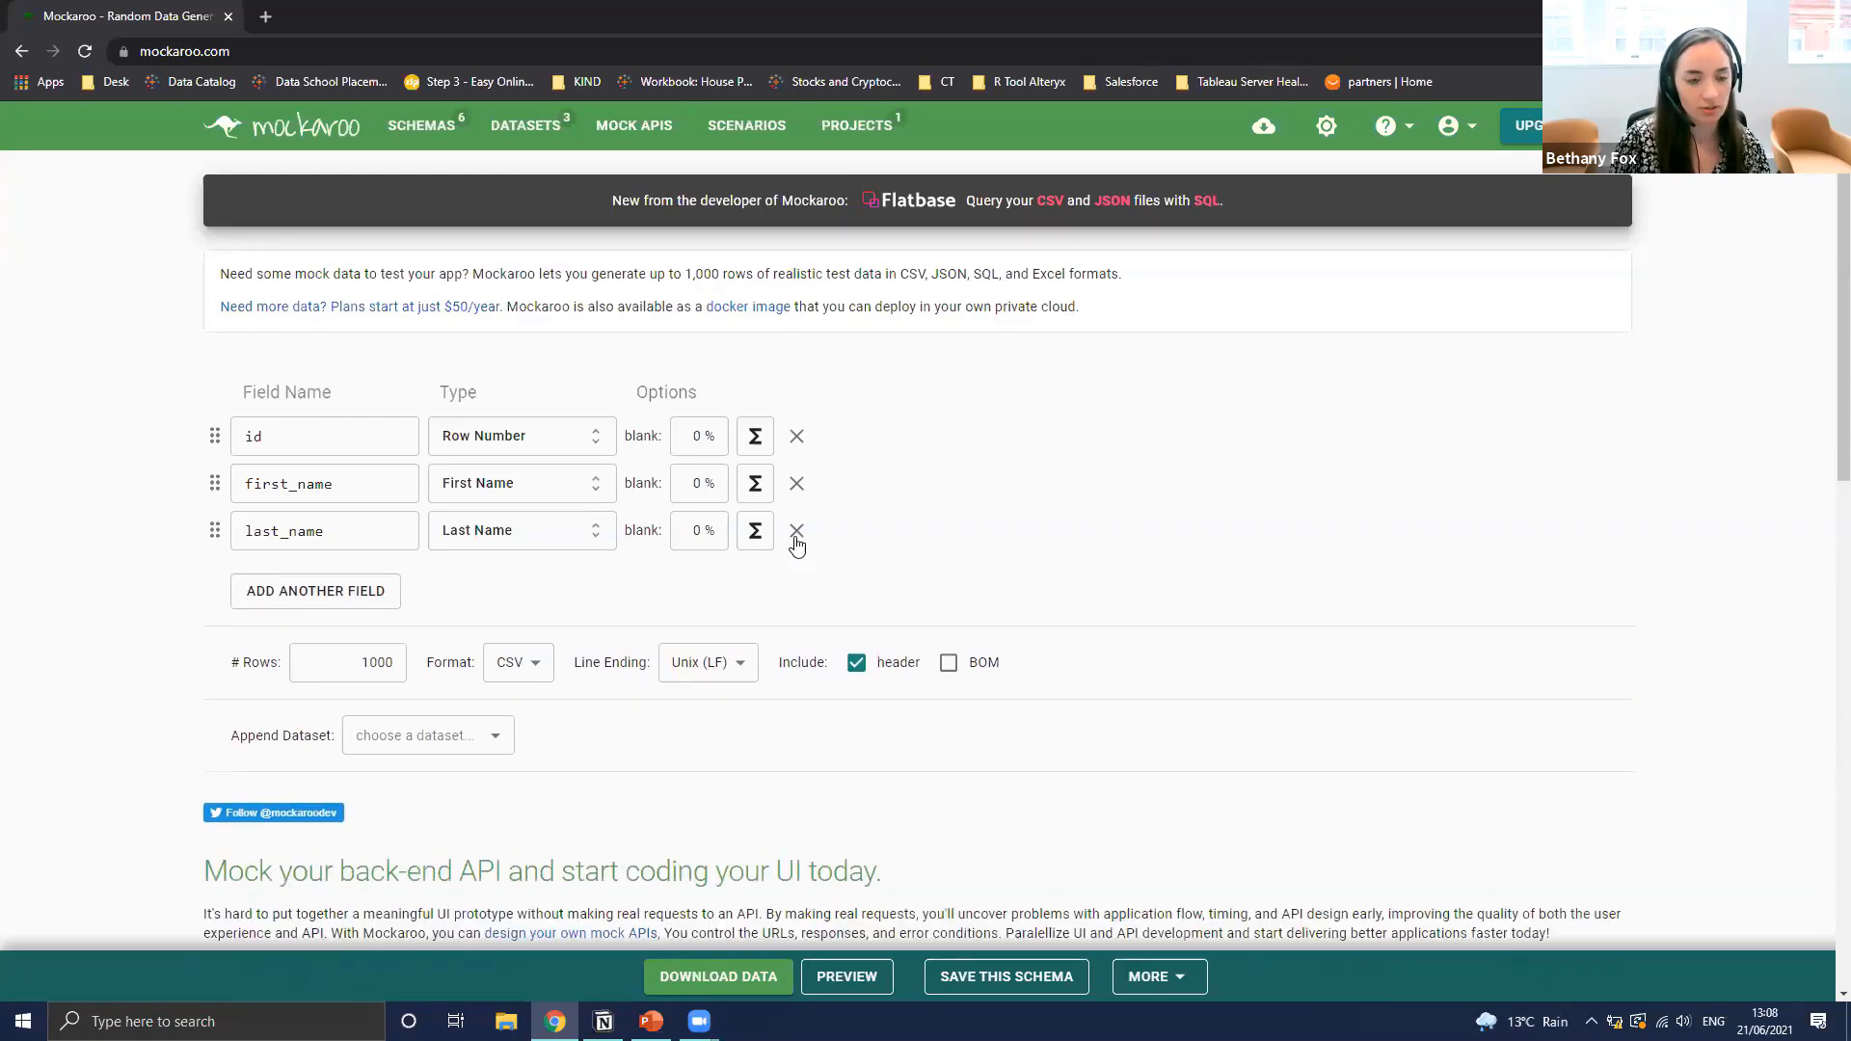
click(796, 531)
click(797, 484)
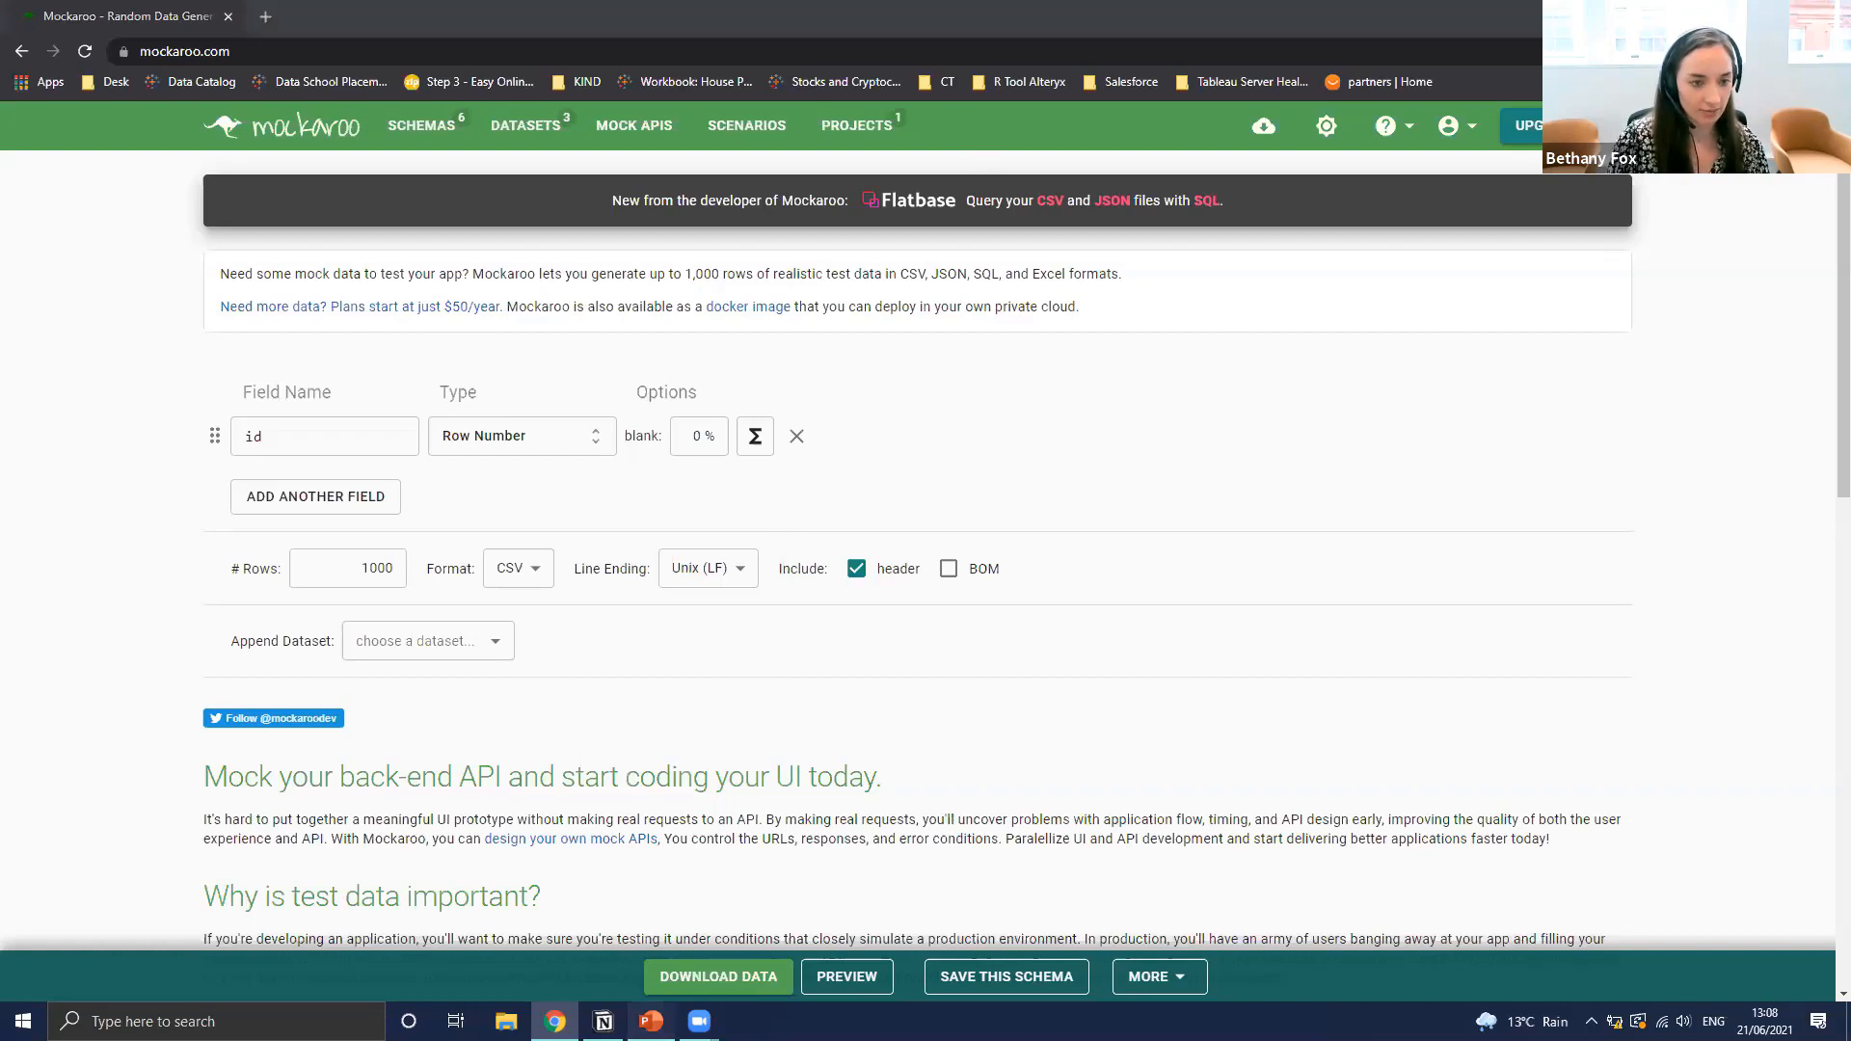
Switch to PowerPoint and arrange the Superstore dataset slide beside the Mockaroo browser window, with the slide's Field and Example columns uncovered
key(alt+Tab)
click(417, 488)
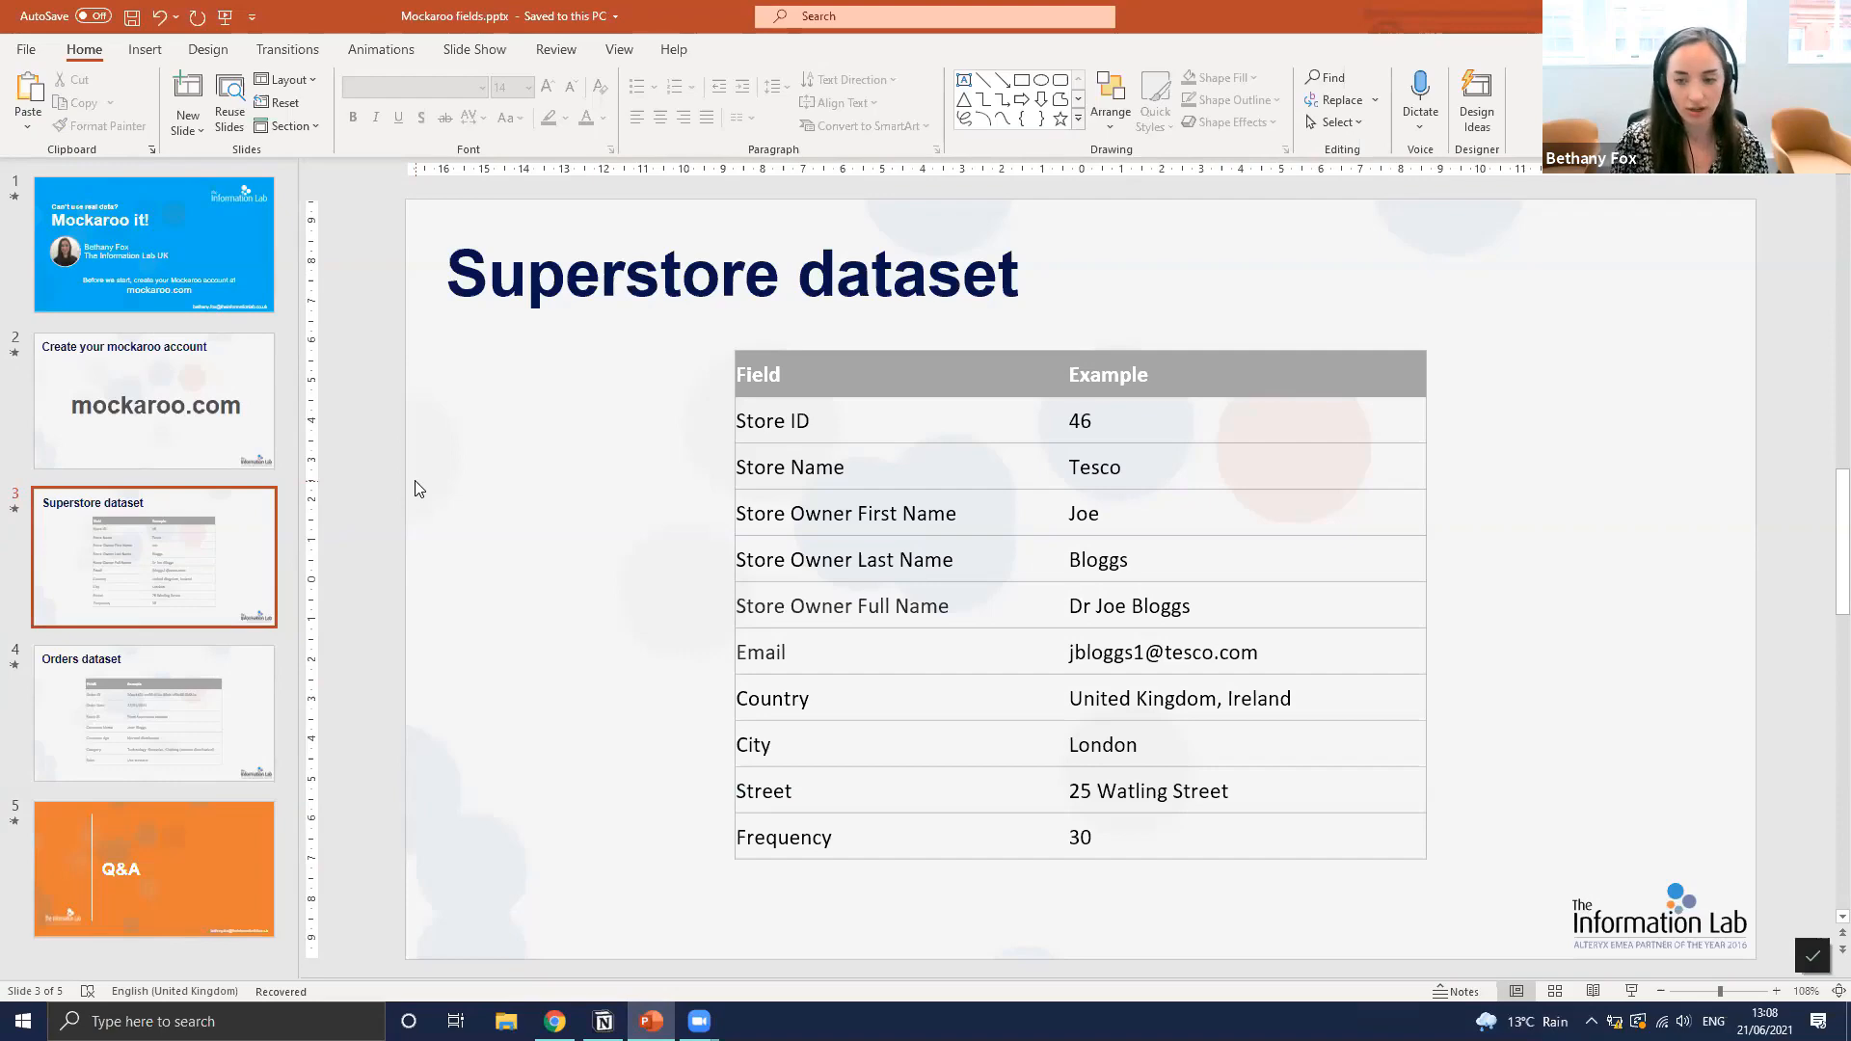
key(super+Right)
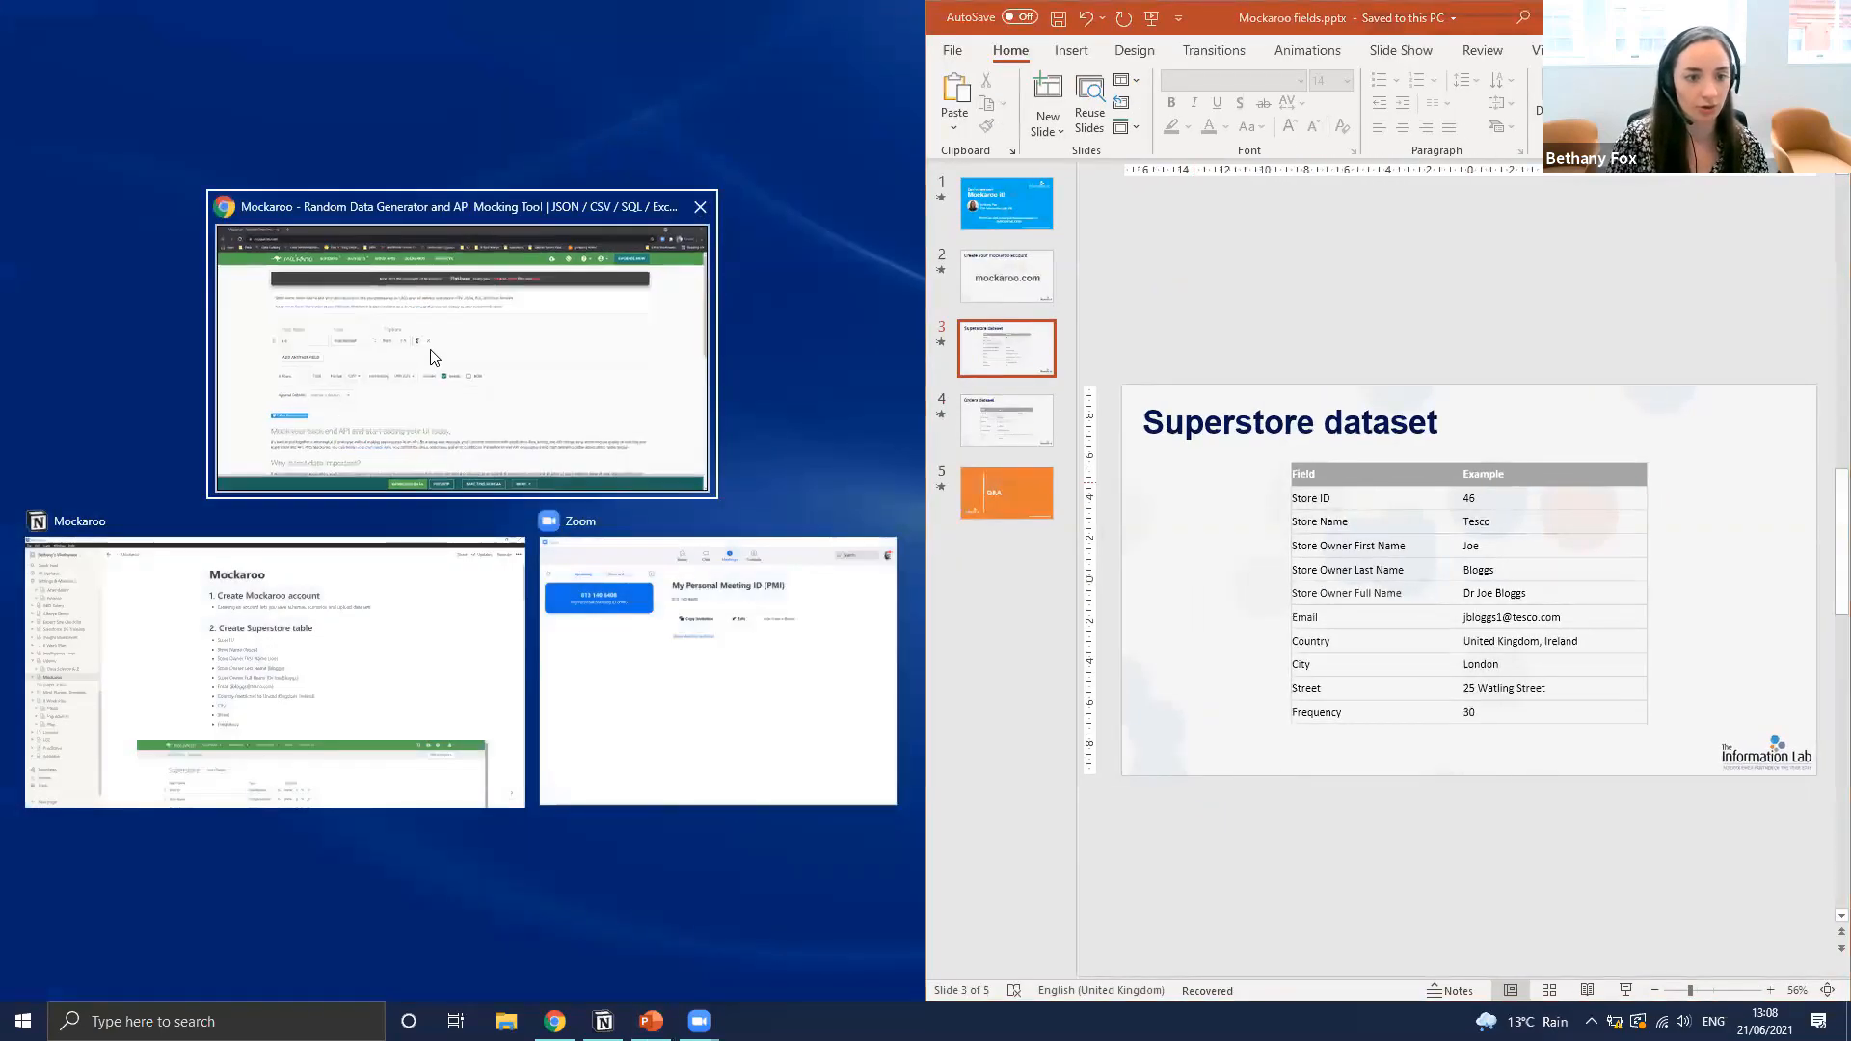
click(434, 349)
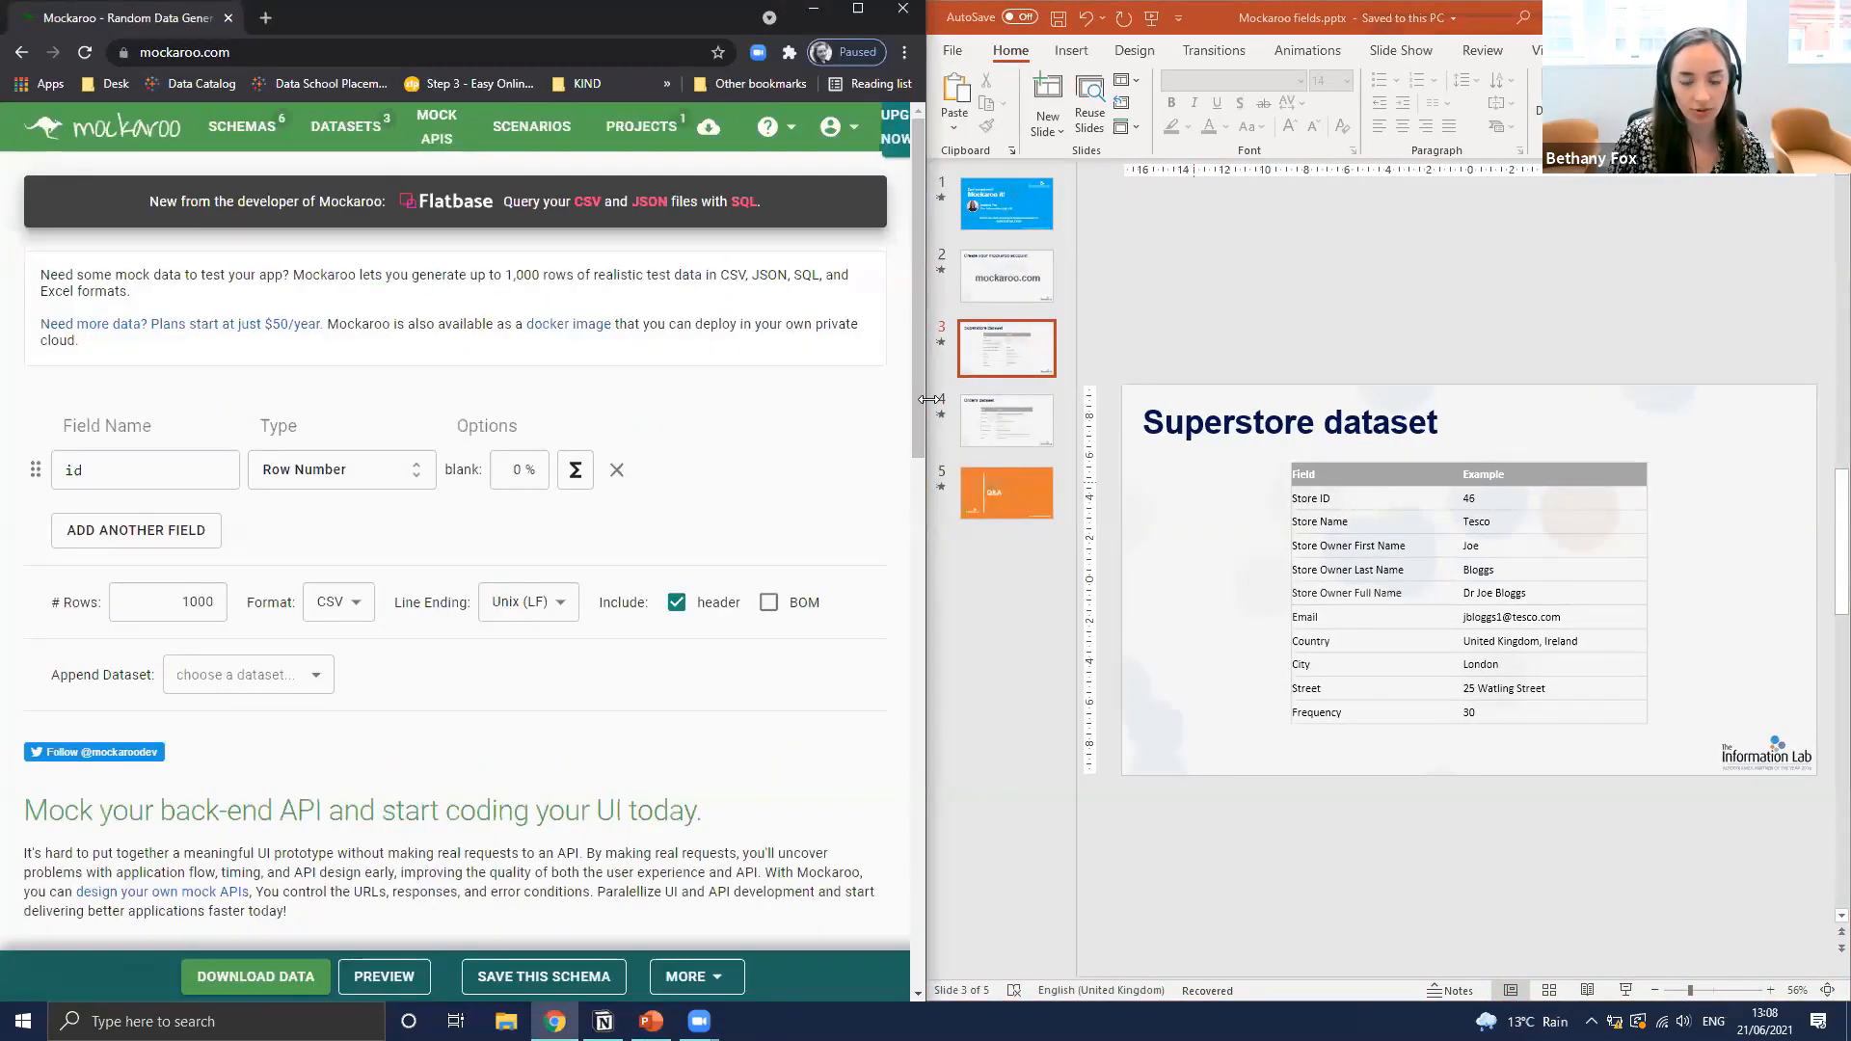
drag(926, 399, 1269, 376)
scroll(1500, 569, up, 4)
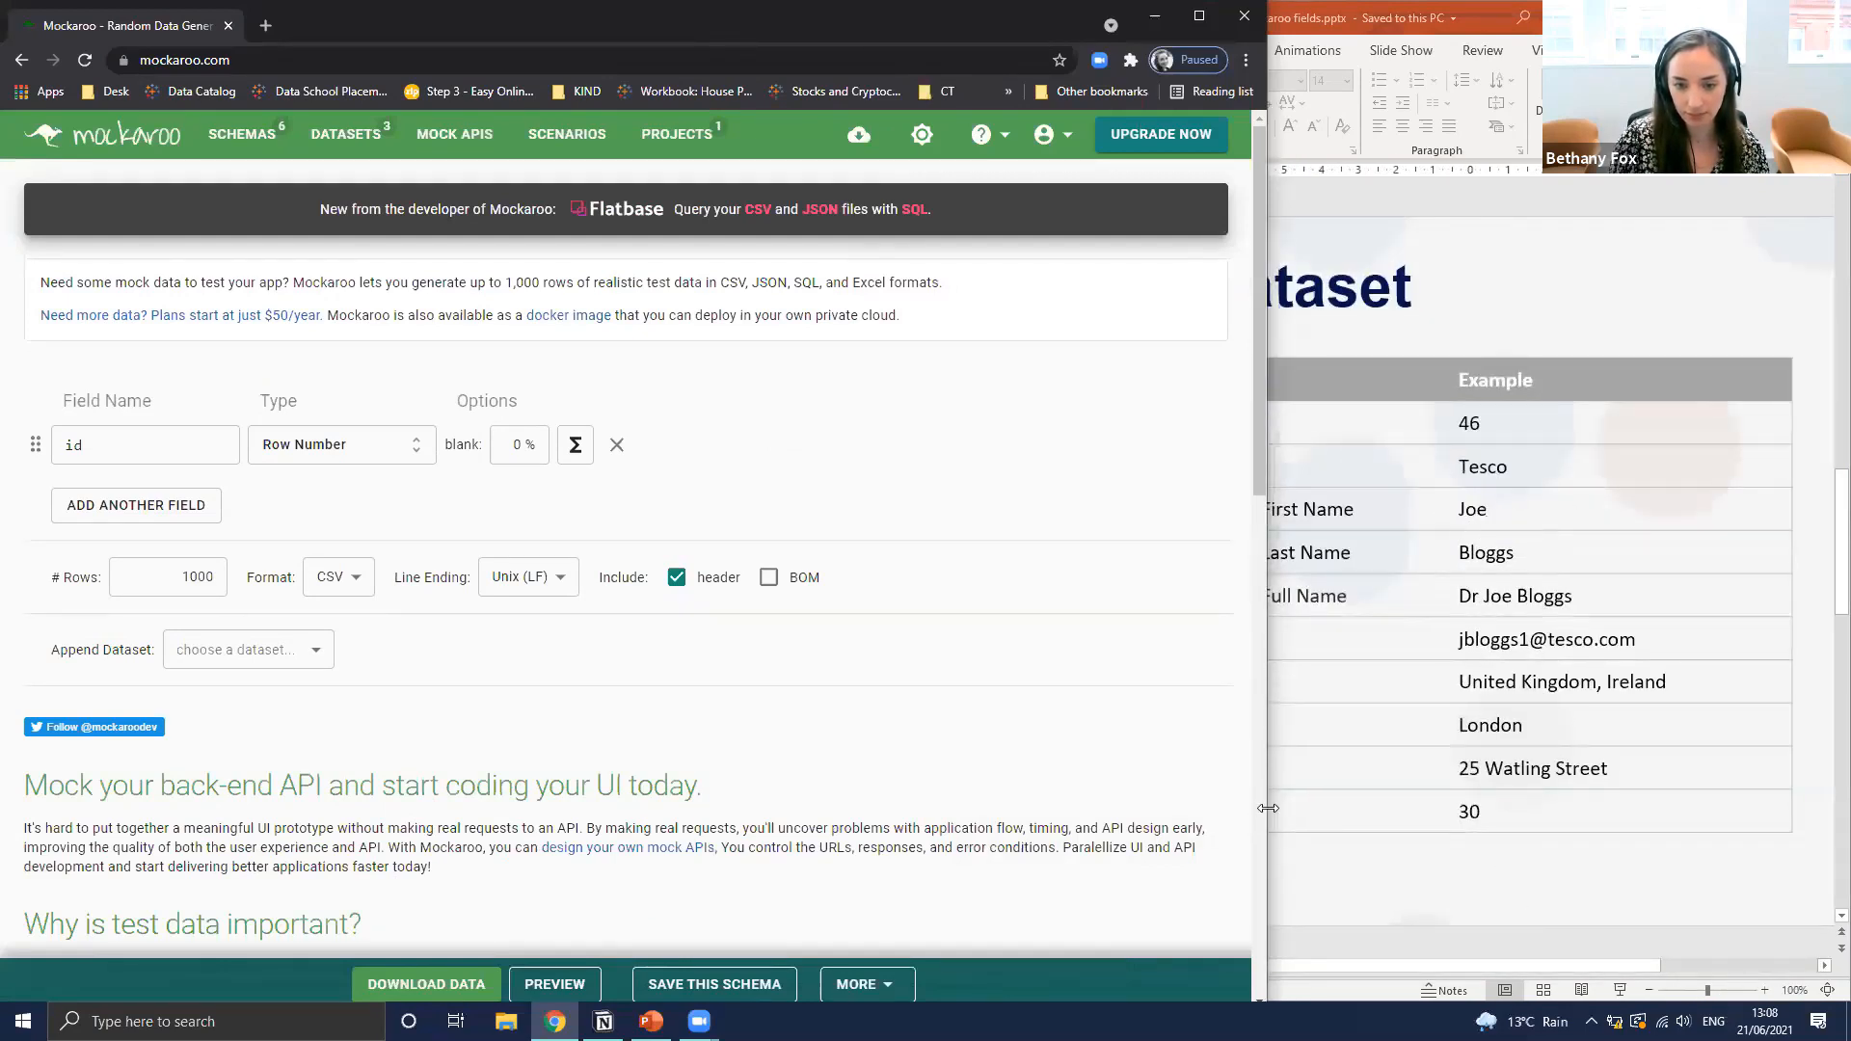
drag(1268, 807, 1005, 806)
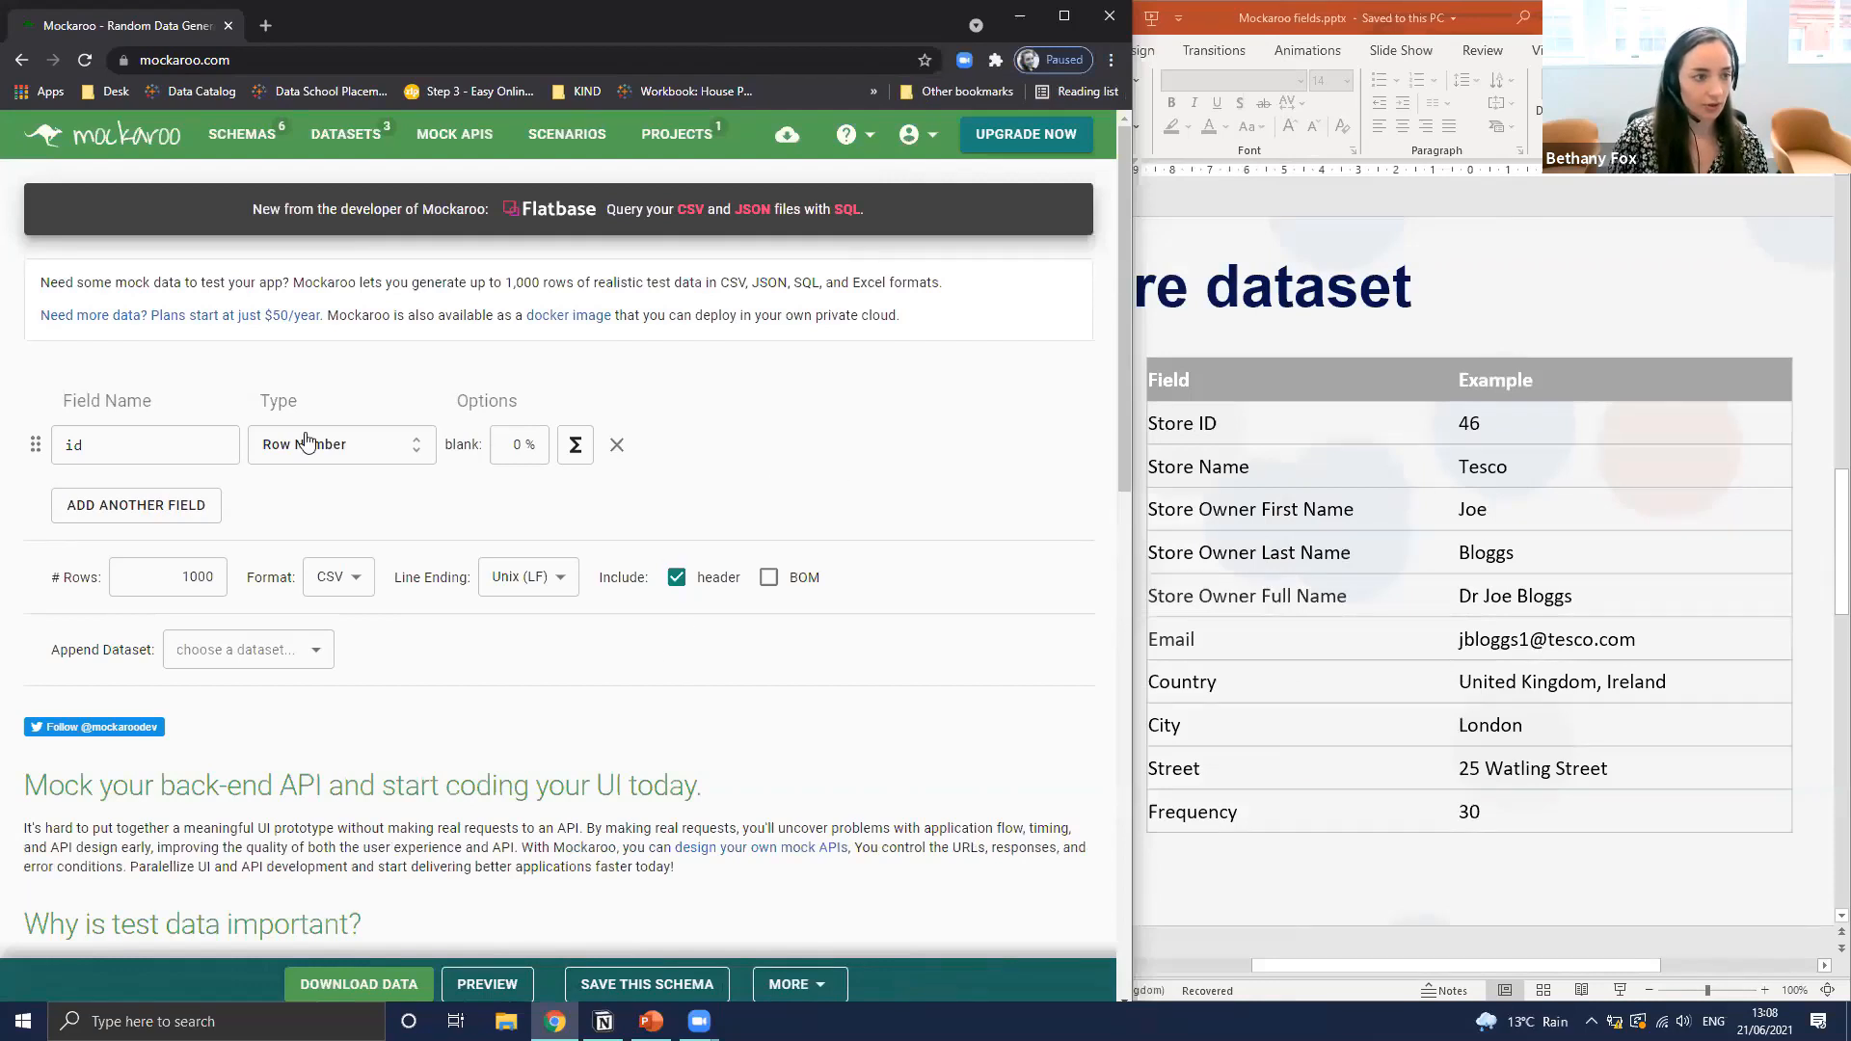
Rename the id field as "Store ID"
double_click(147, 442)
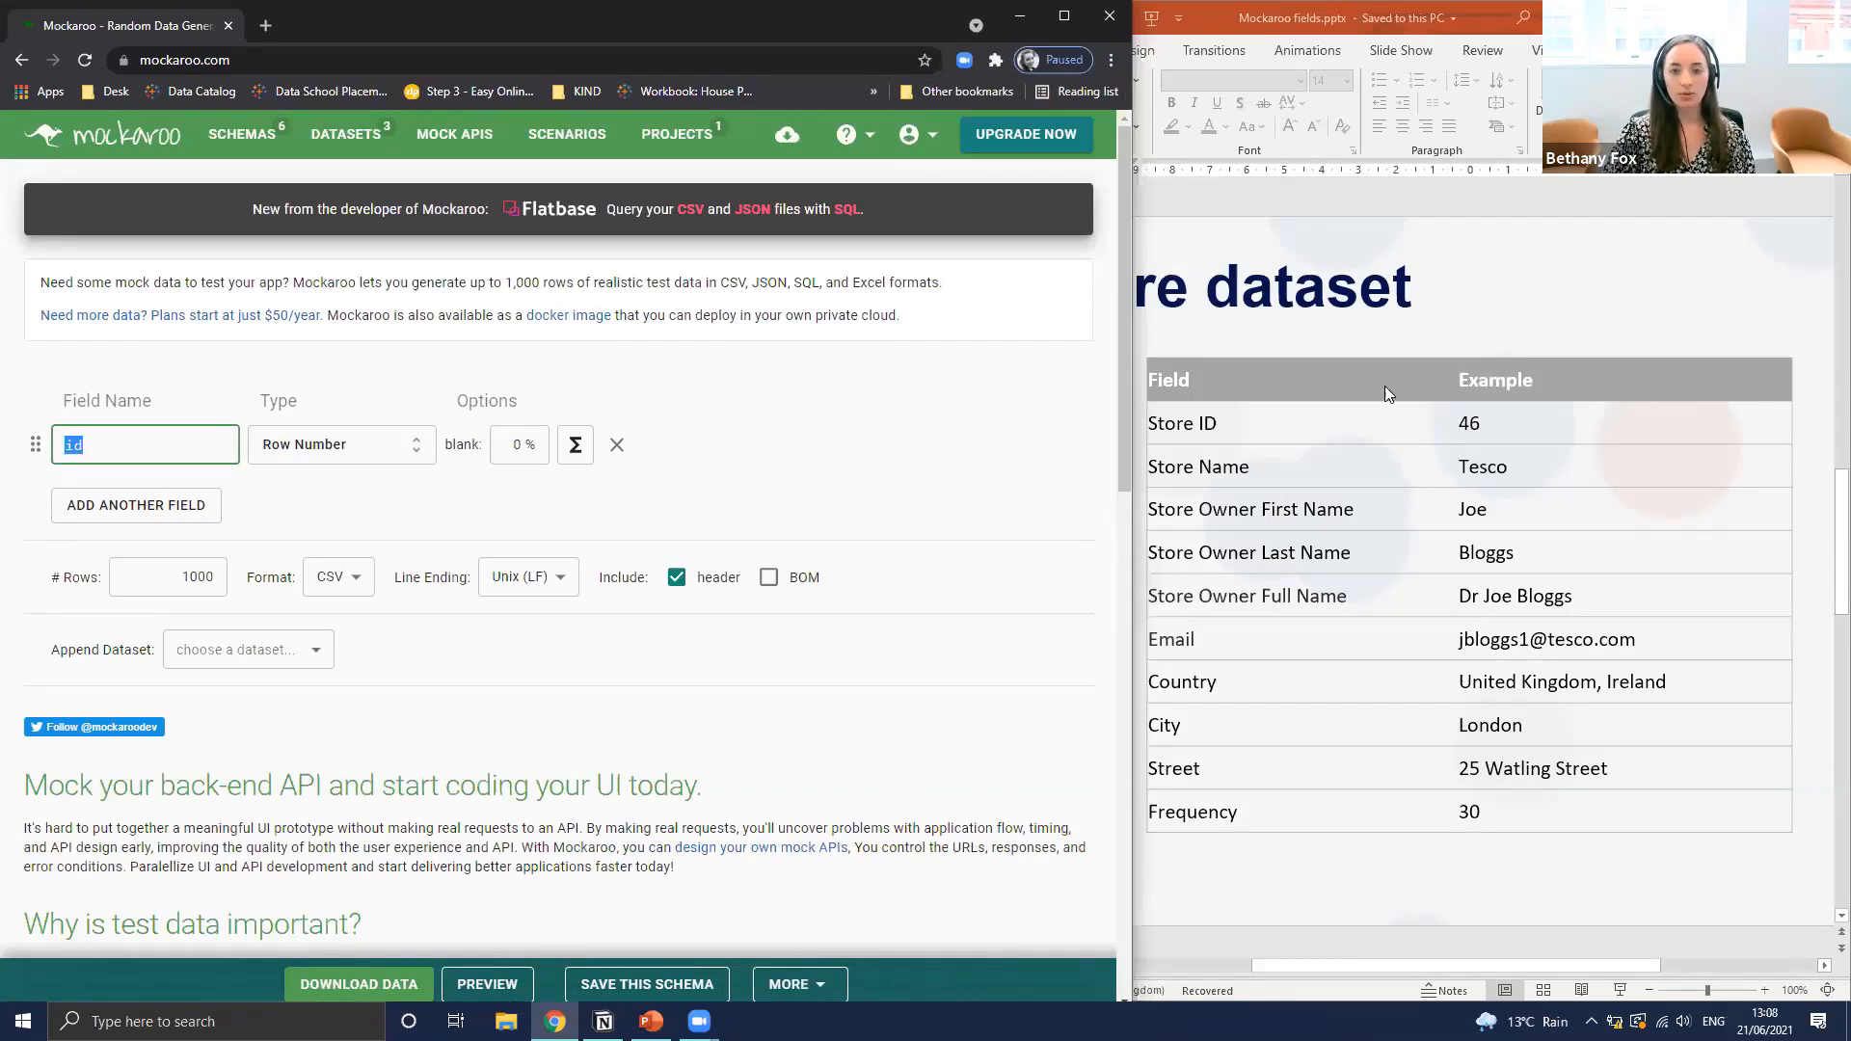
click(162, 454)
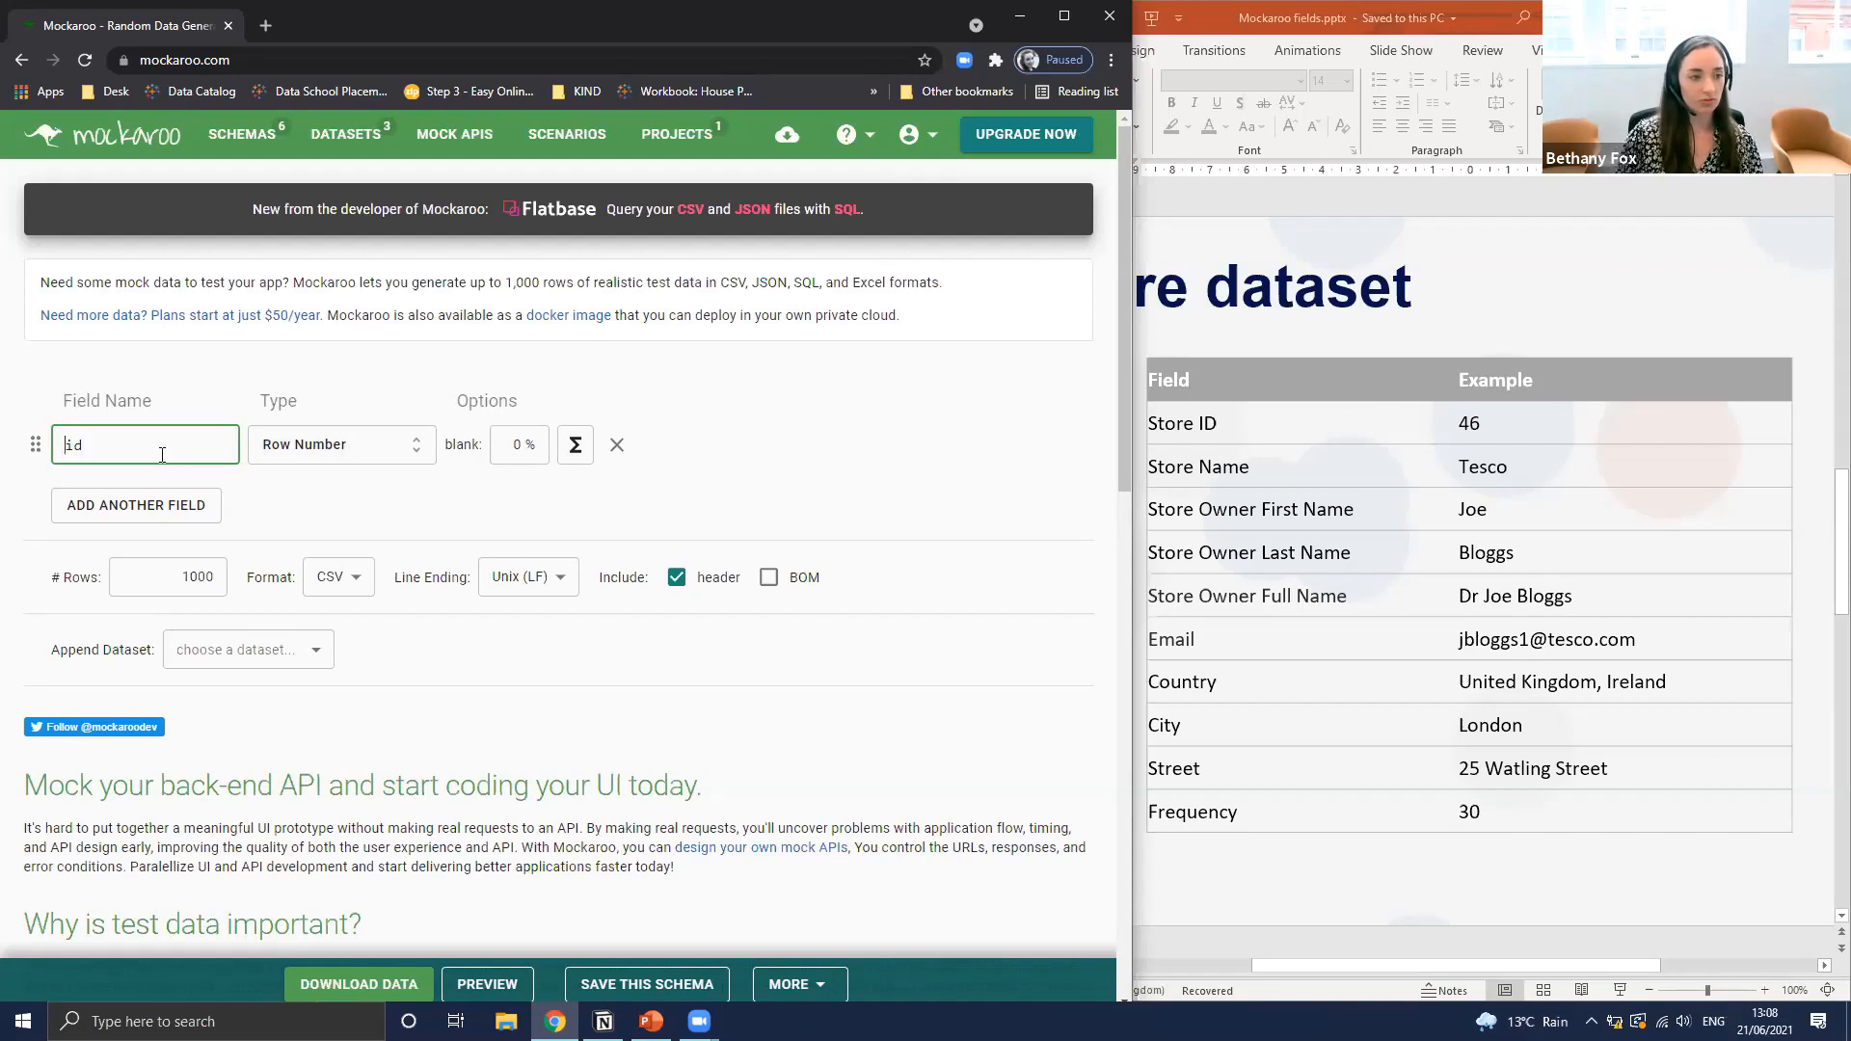
text(Store)
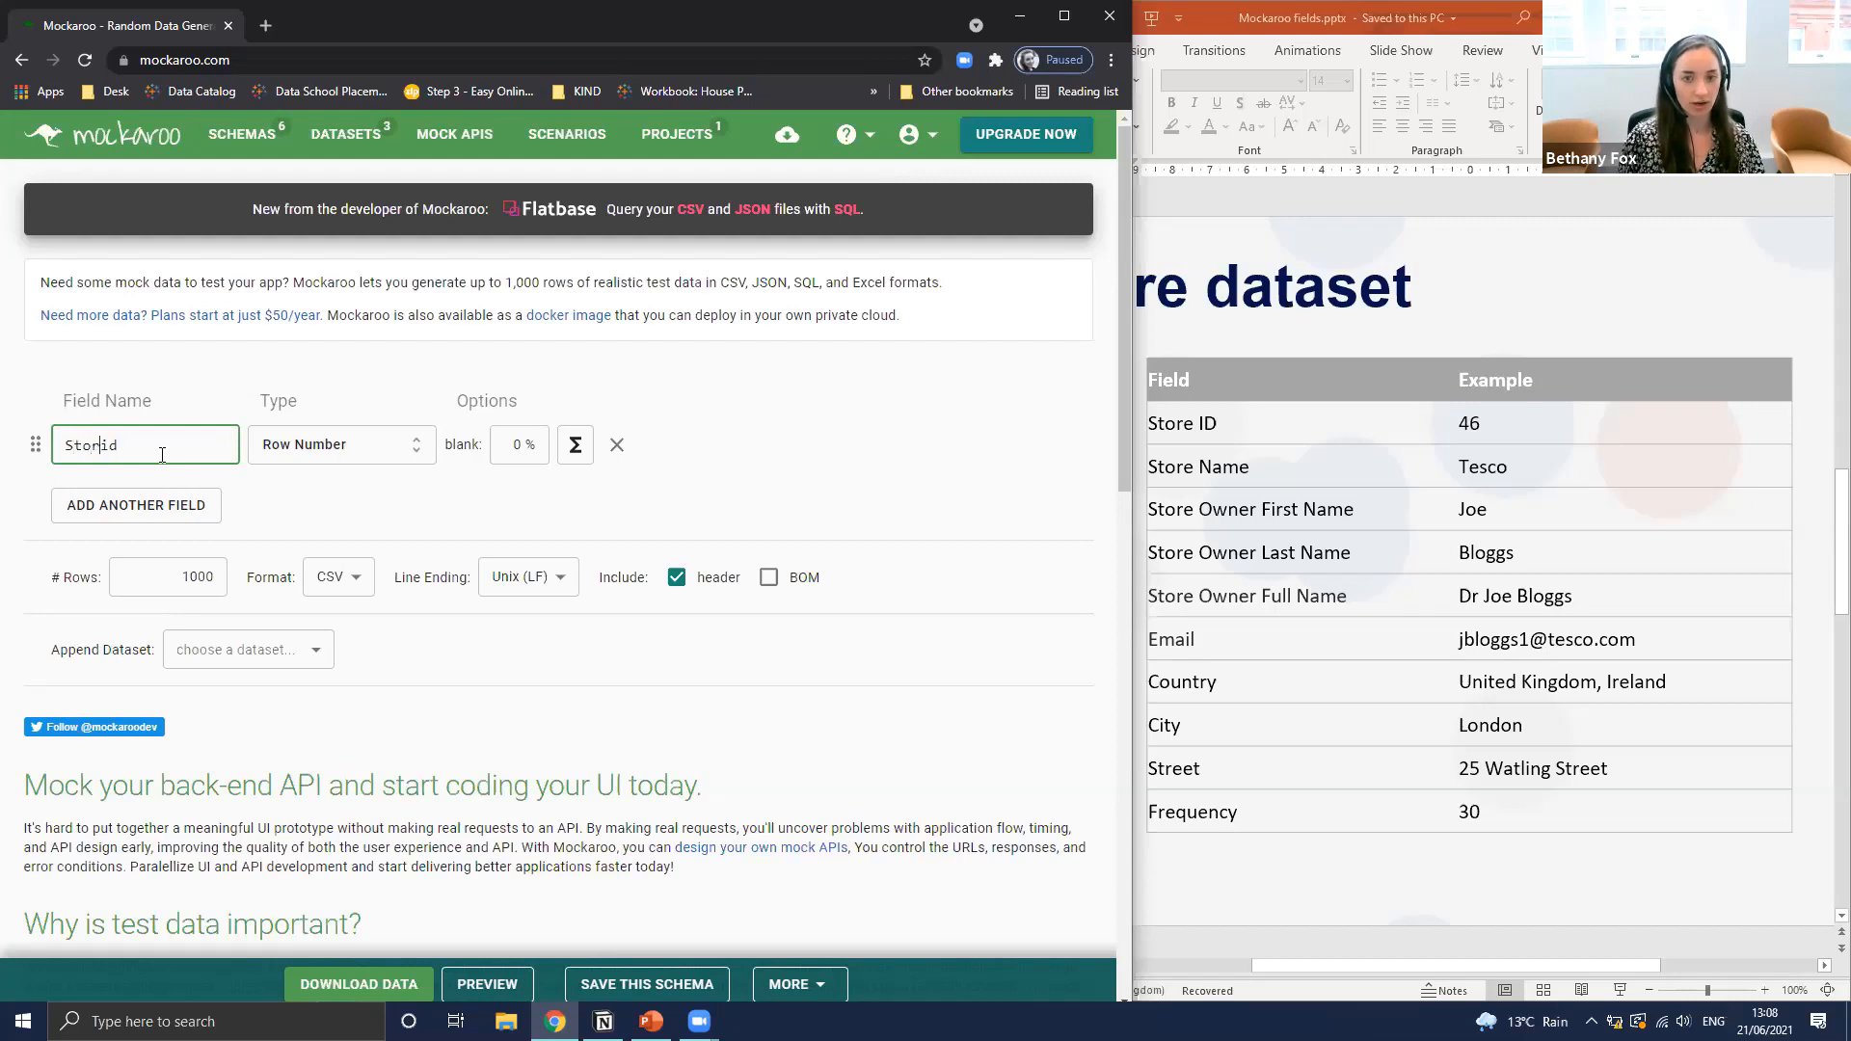
key(Delete)
text(I)
key(Delete)
text(D)
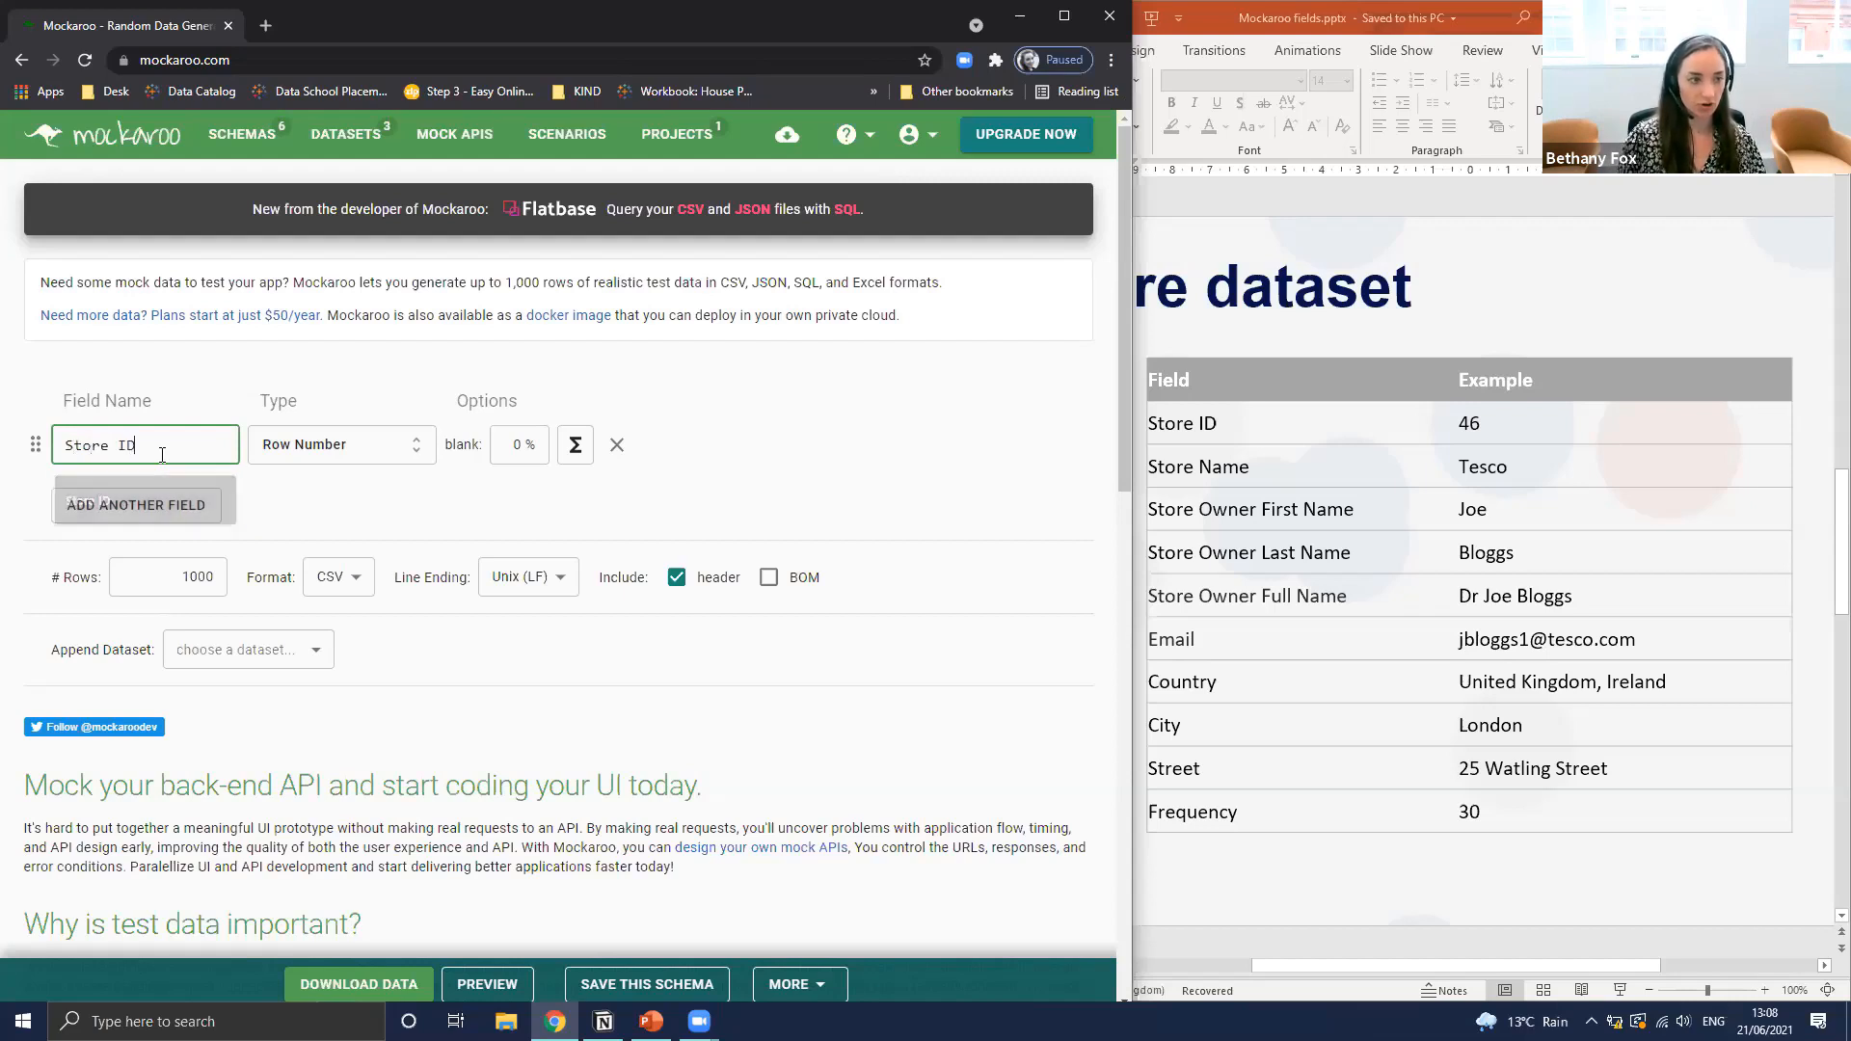
click(332, 522)
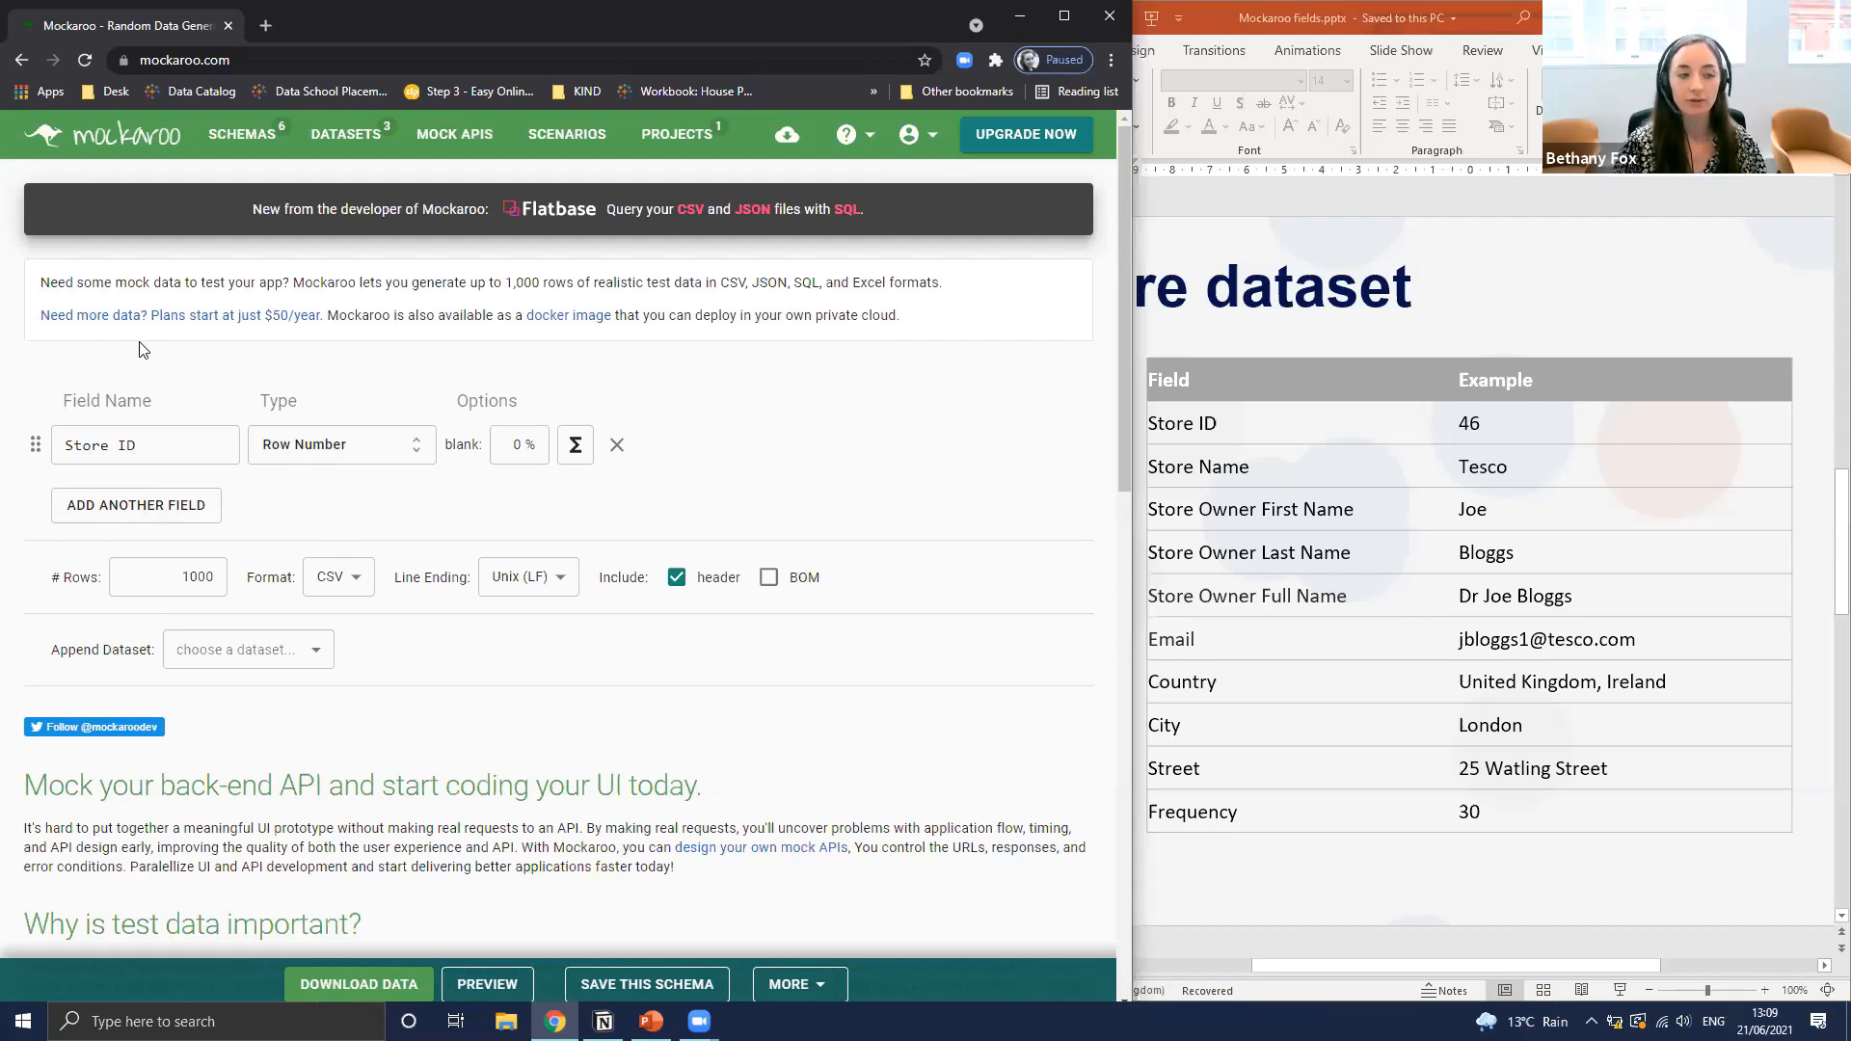
Browse the available data types for the Store ID field, search them for "id", and leave the type chooser without picking one
click(367, 450)
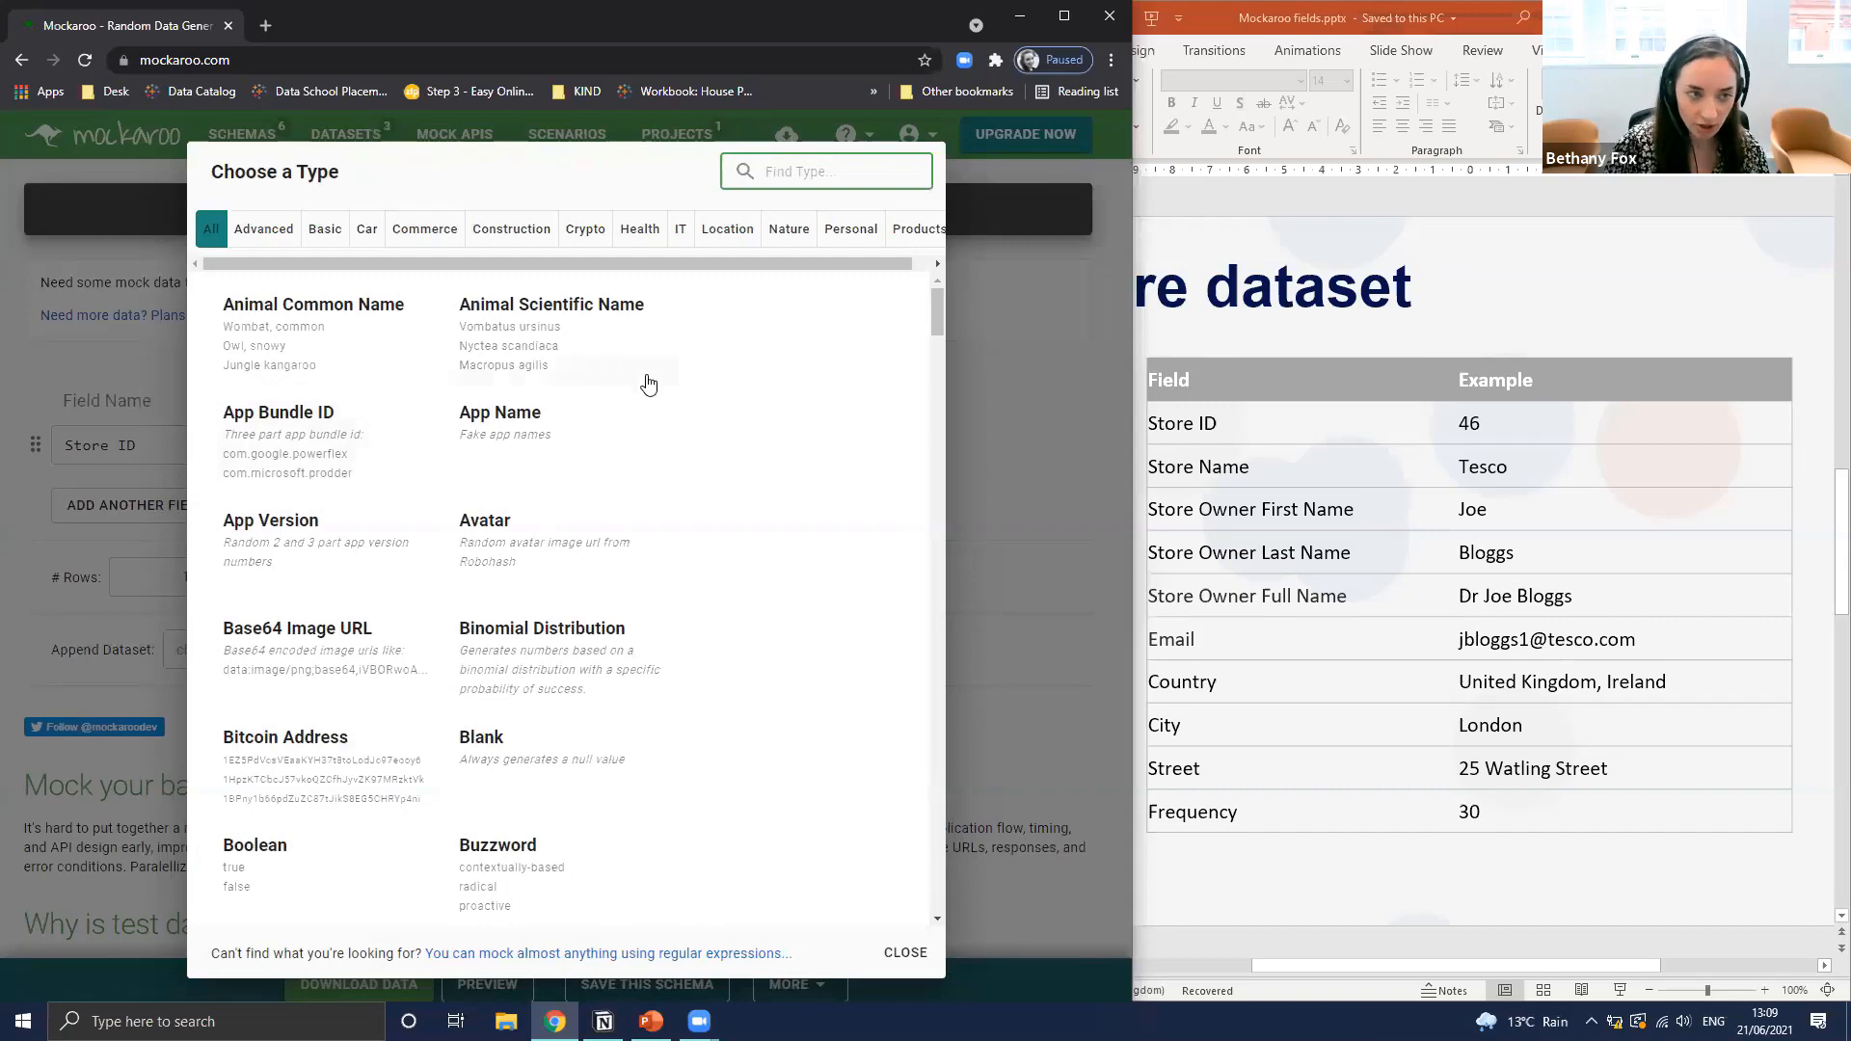
scroll(814, 369, down, 1)
scroll(814, 370, down, 7)
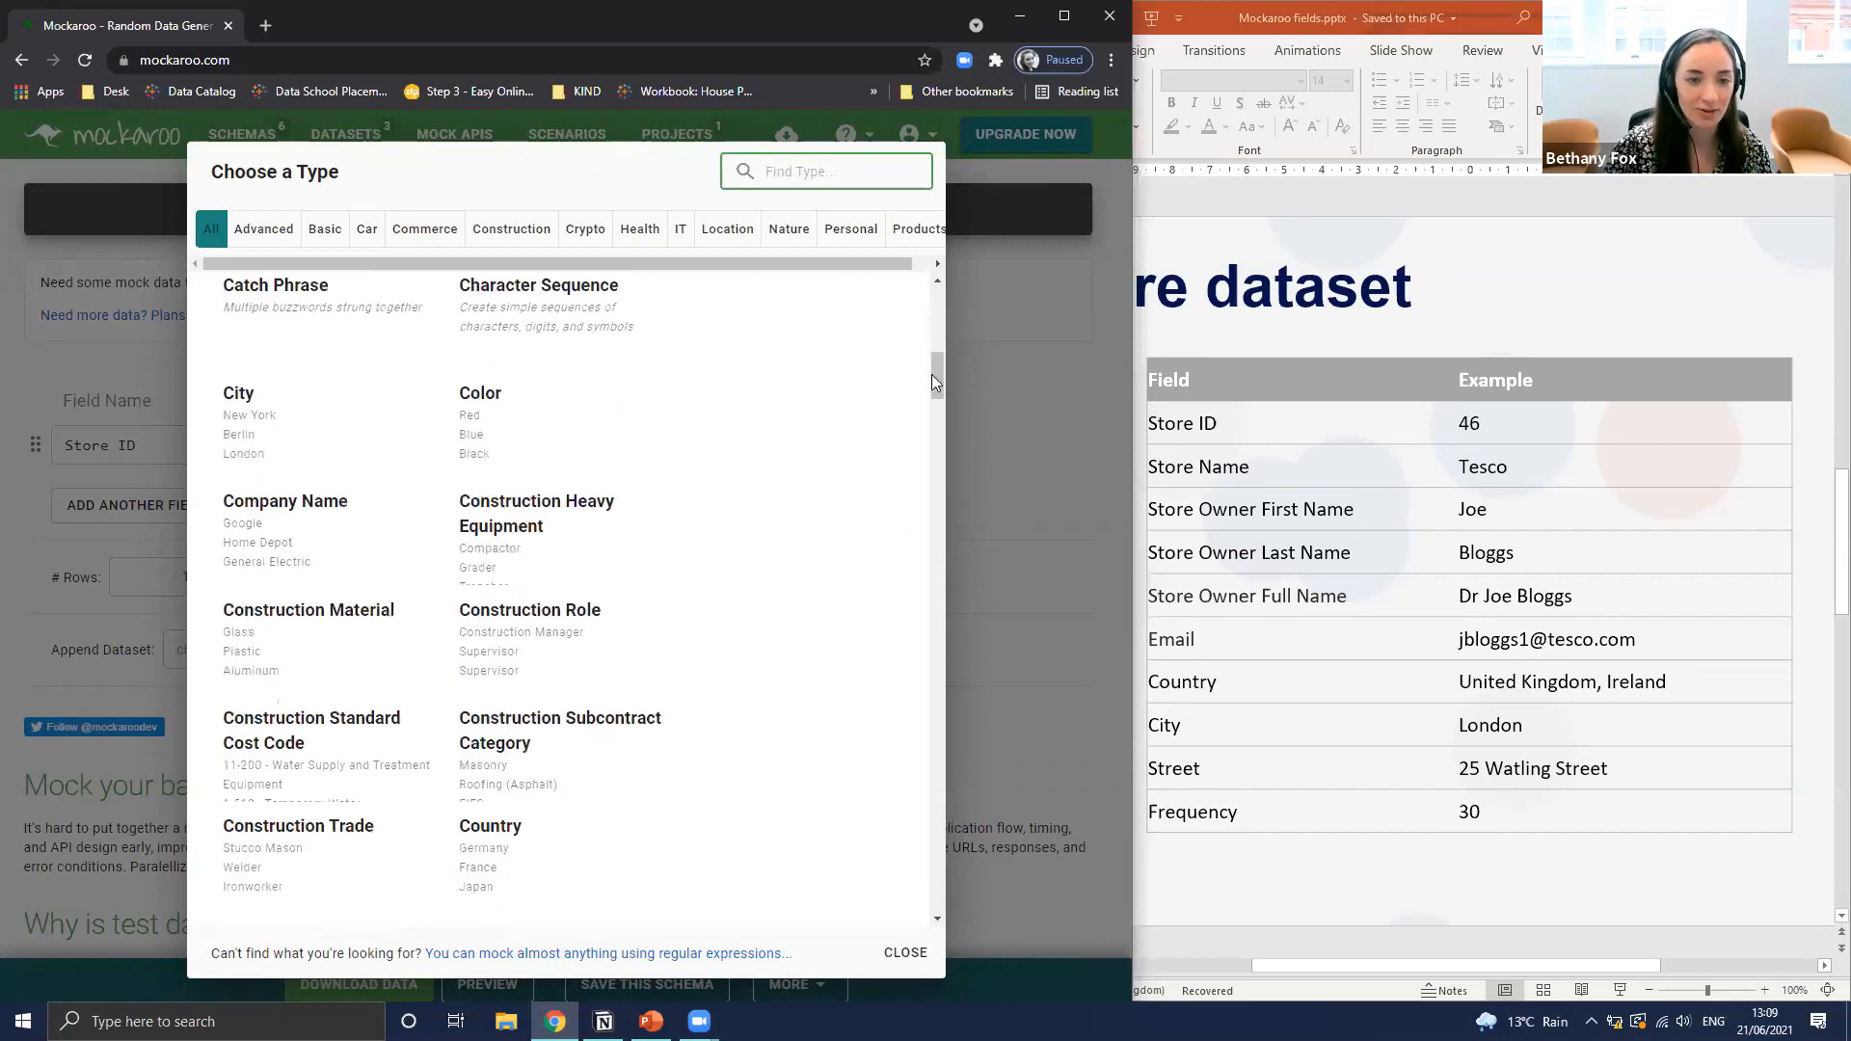
drag(942, 376, 916, 674)
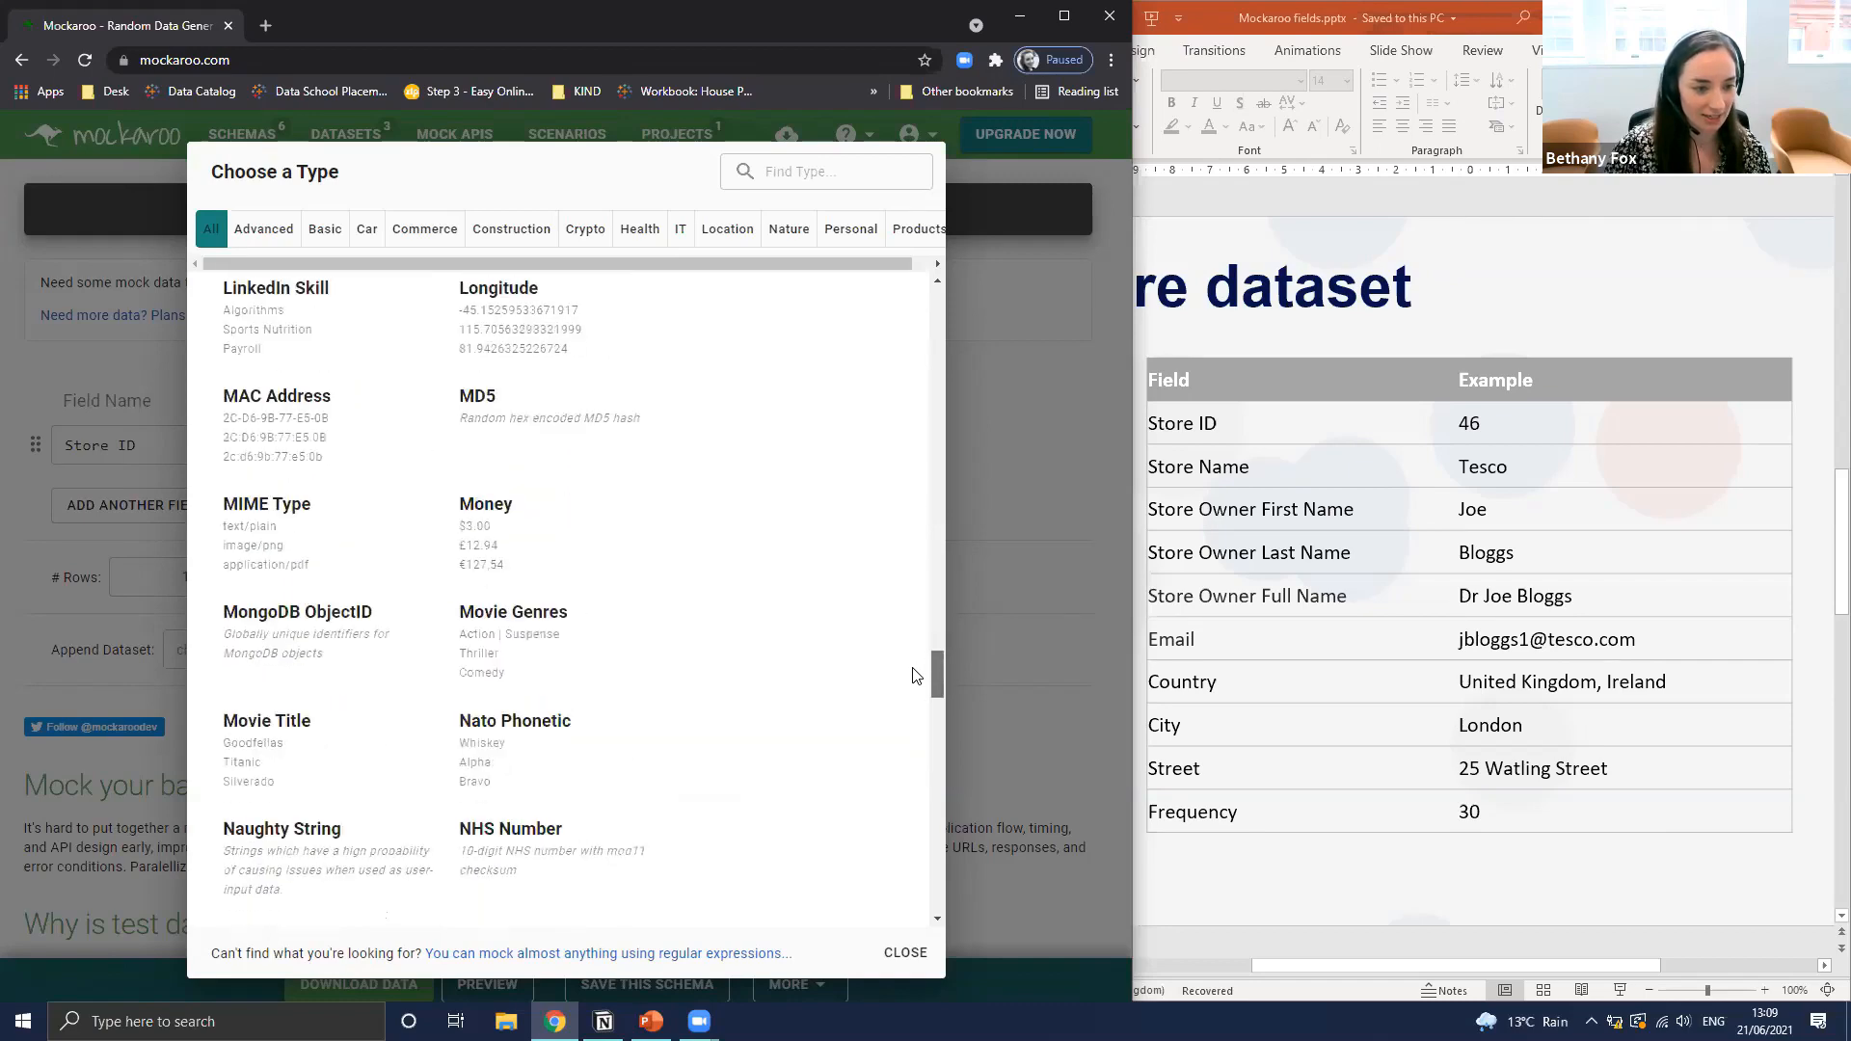
scroll(908, 575, up, 20)
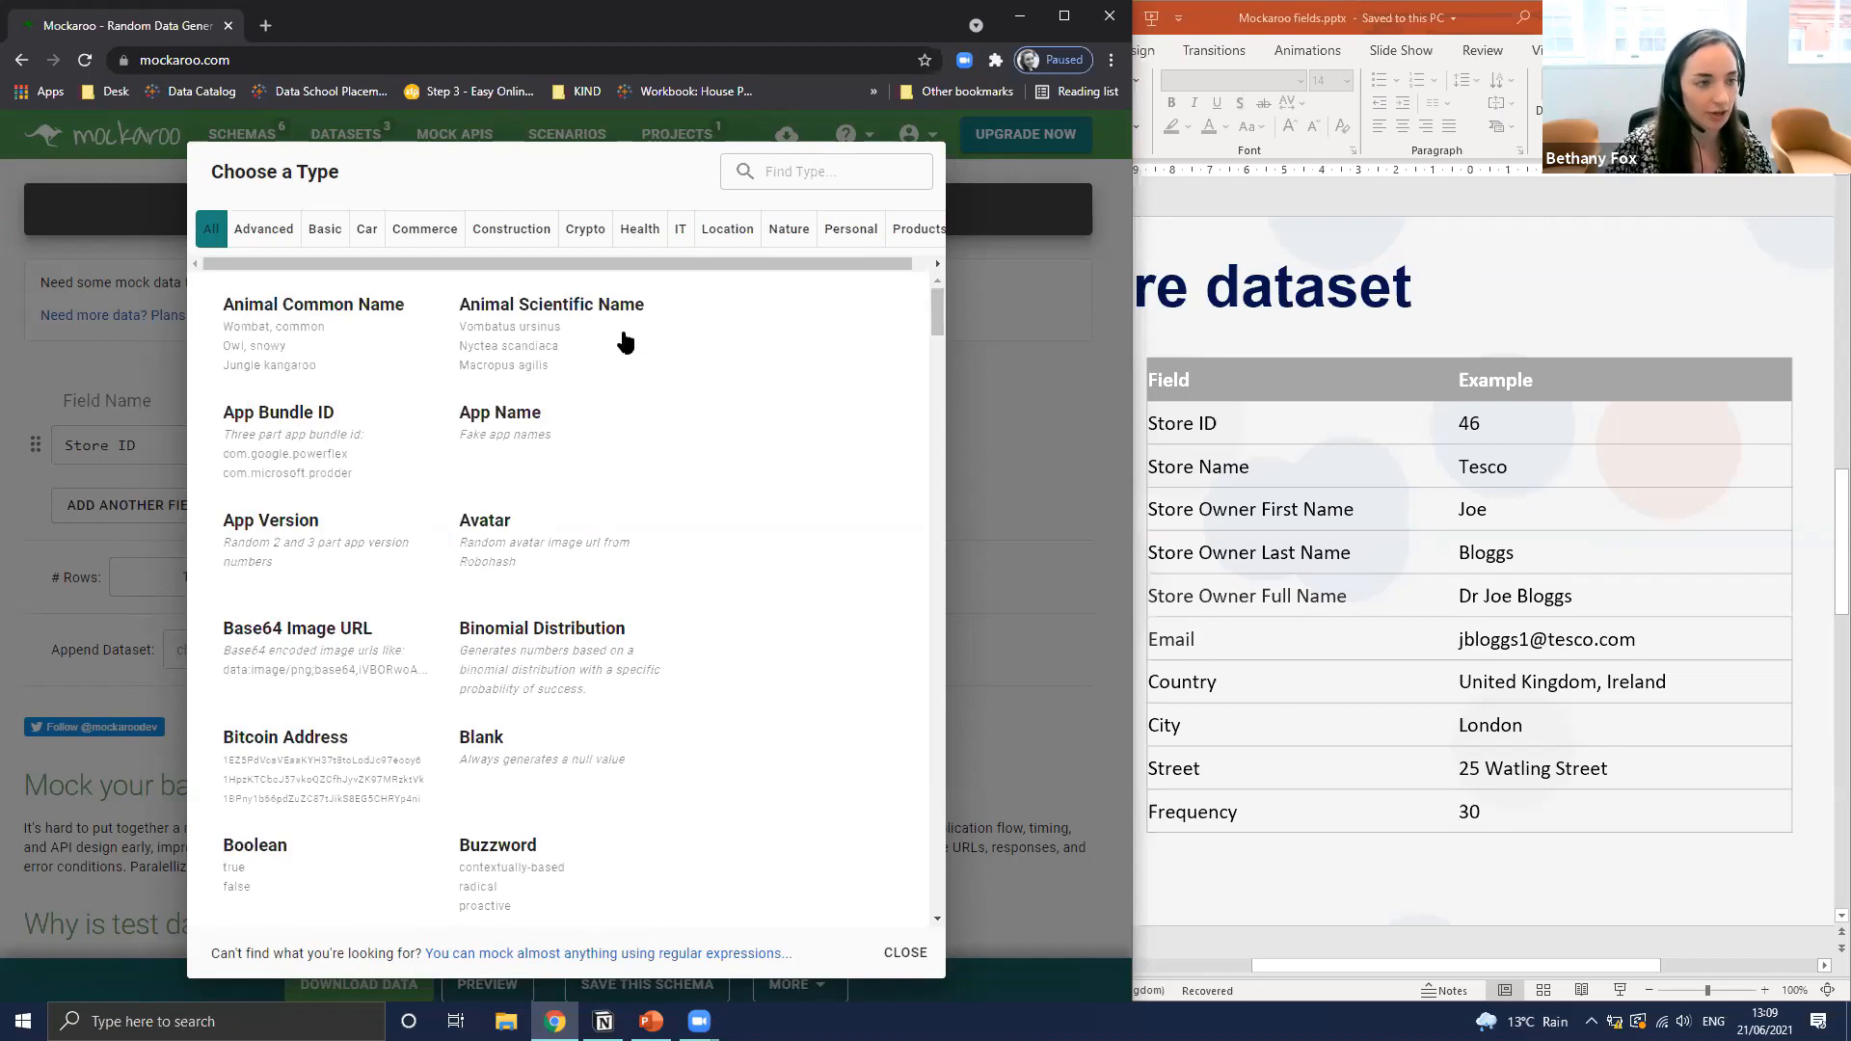
click(873, 167)
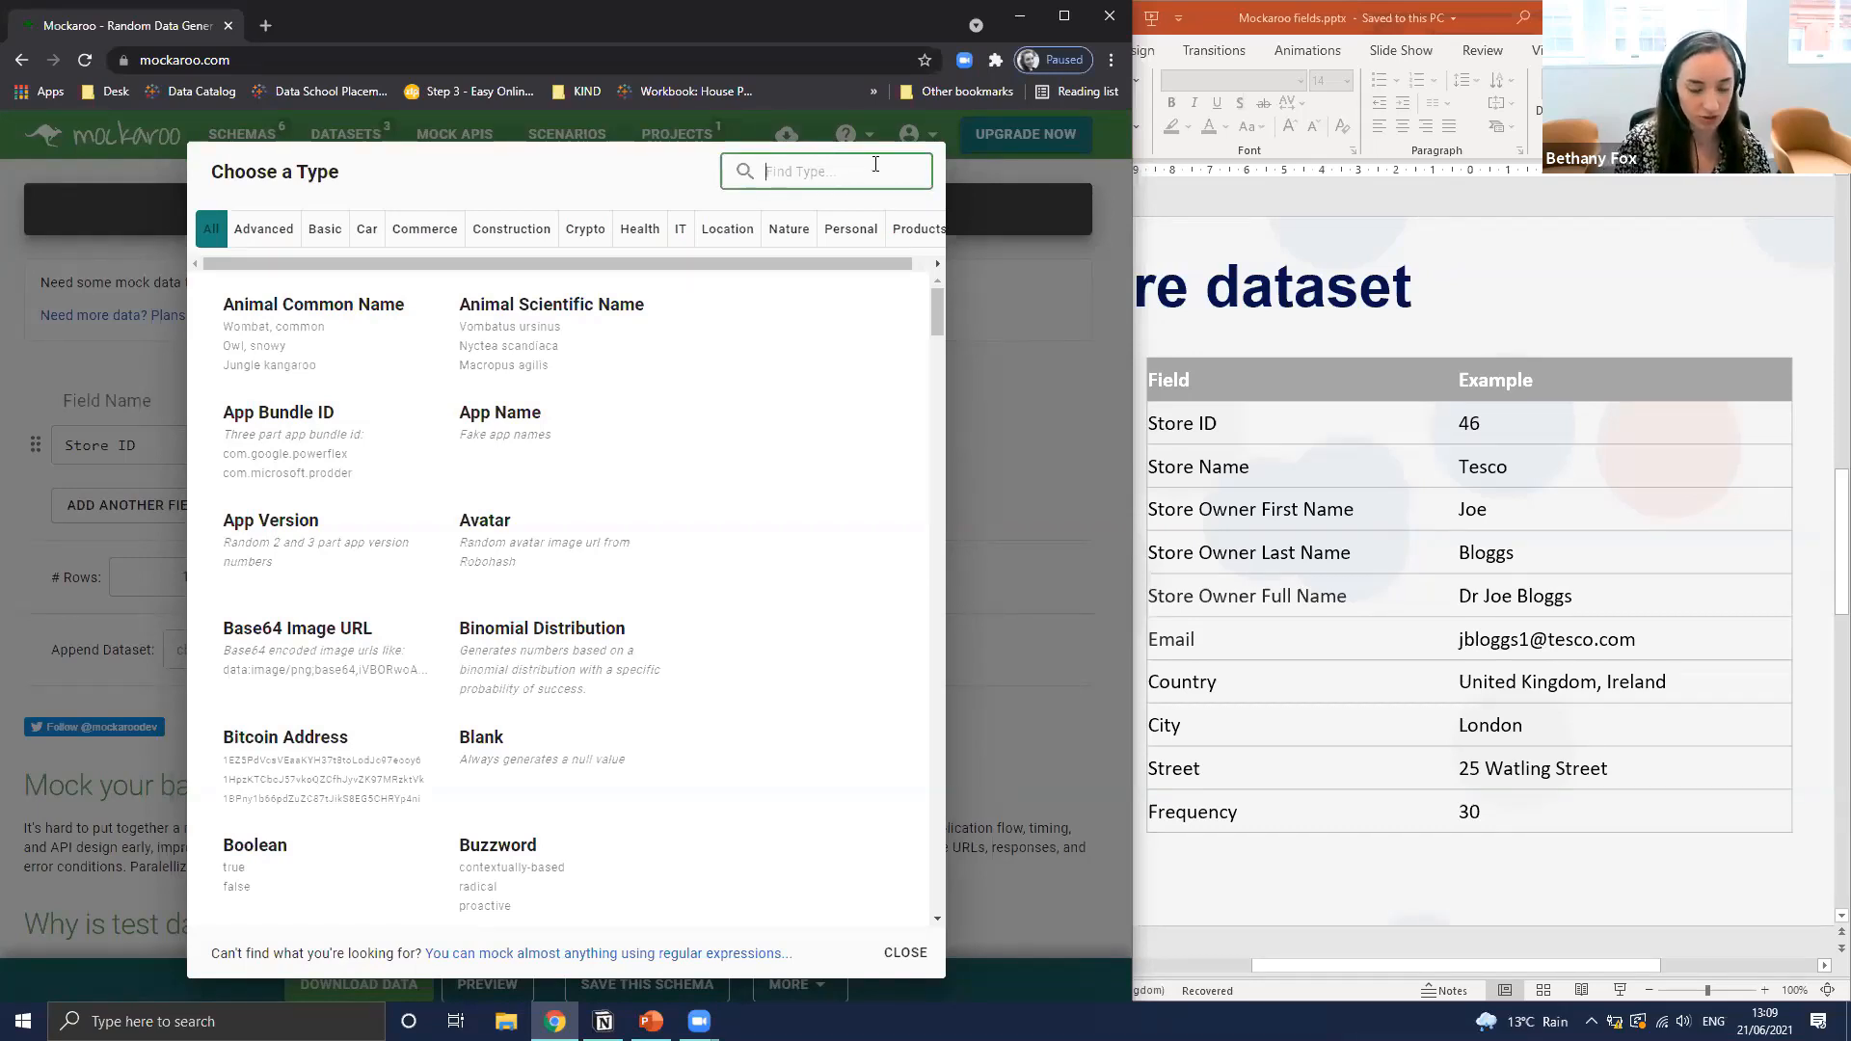
text(id)
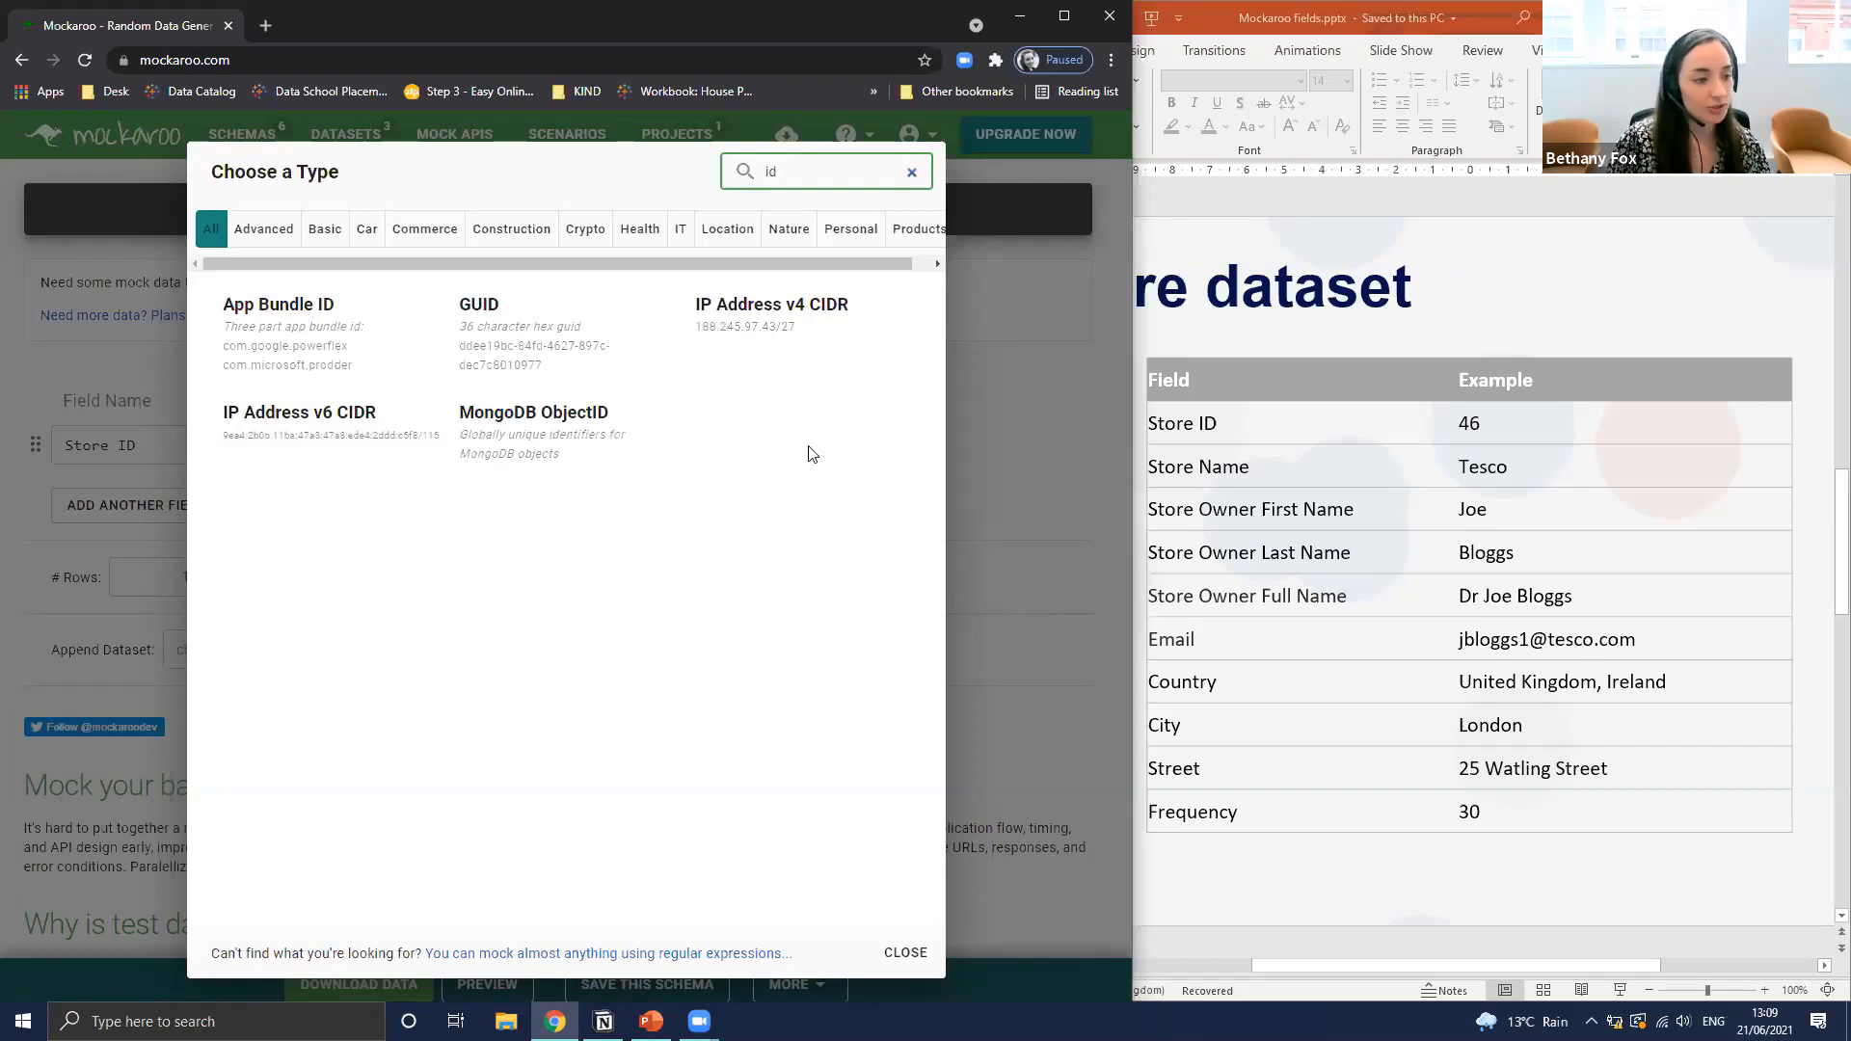
click(1056, 448)
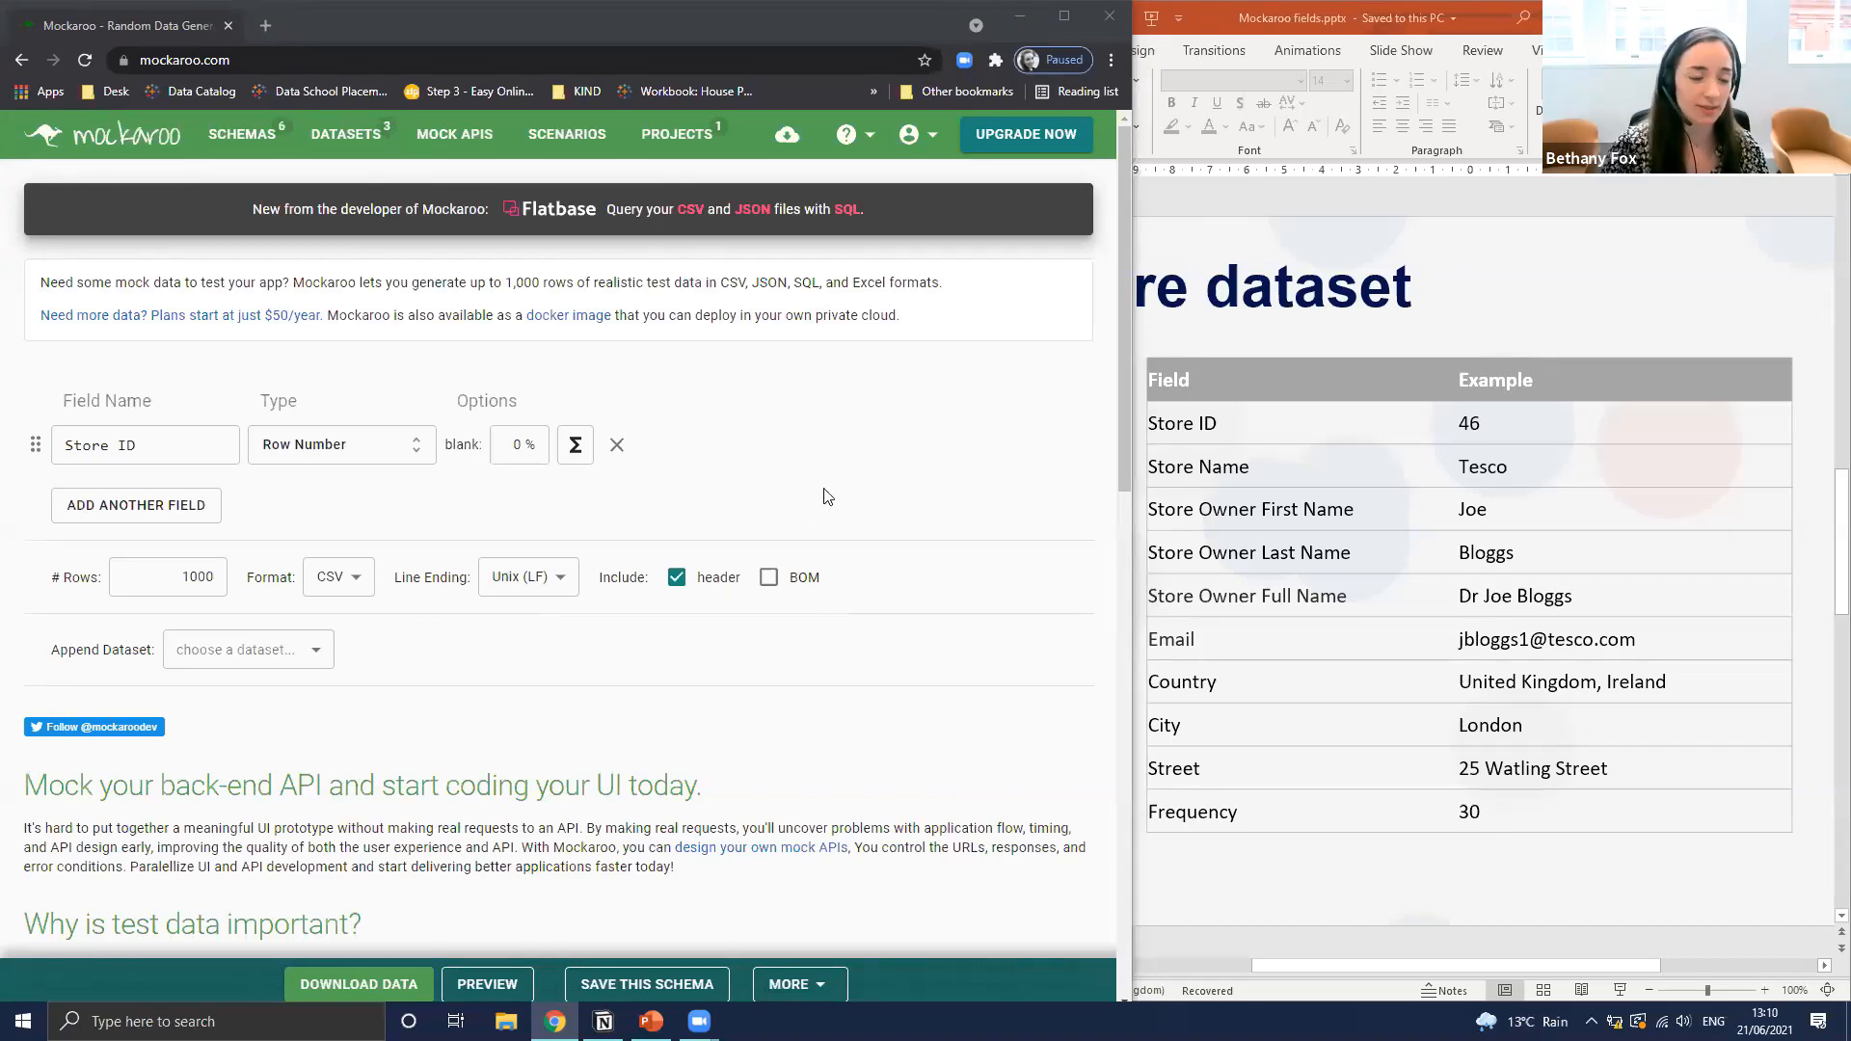
Review the formula syntax examples and reference for the Store ID field, and close the formula editor without applying anything
click(590, 461)
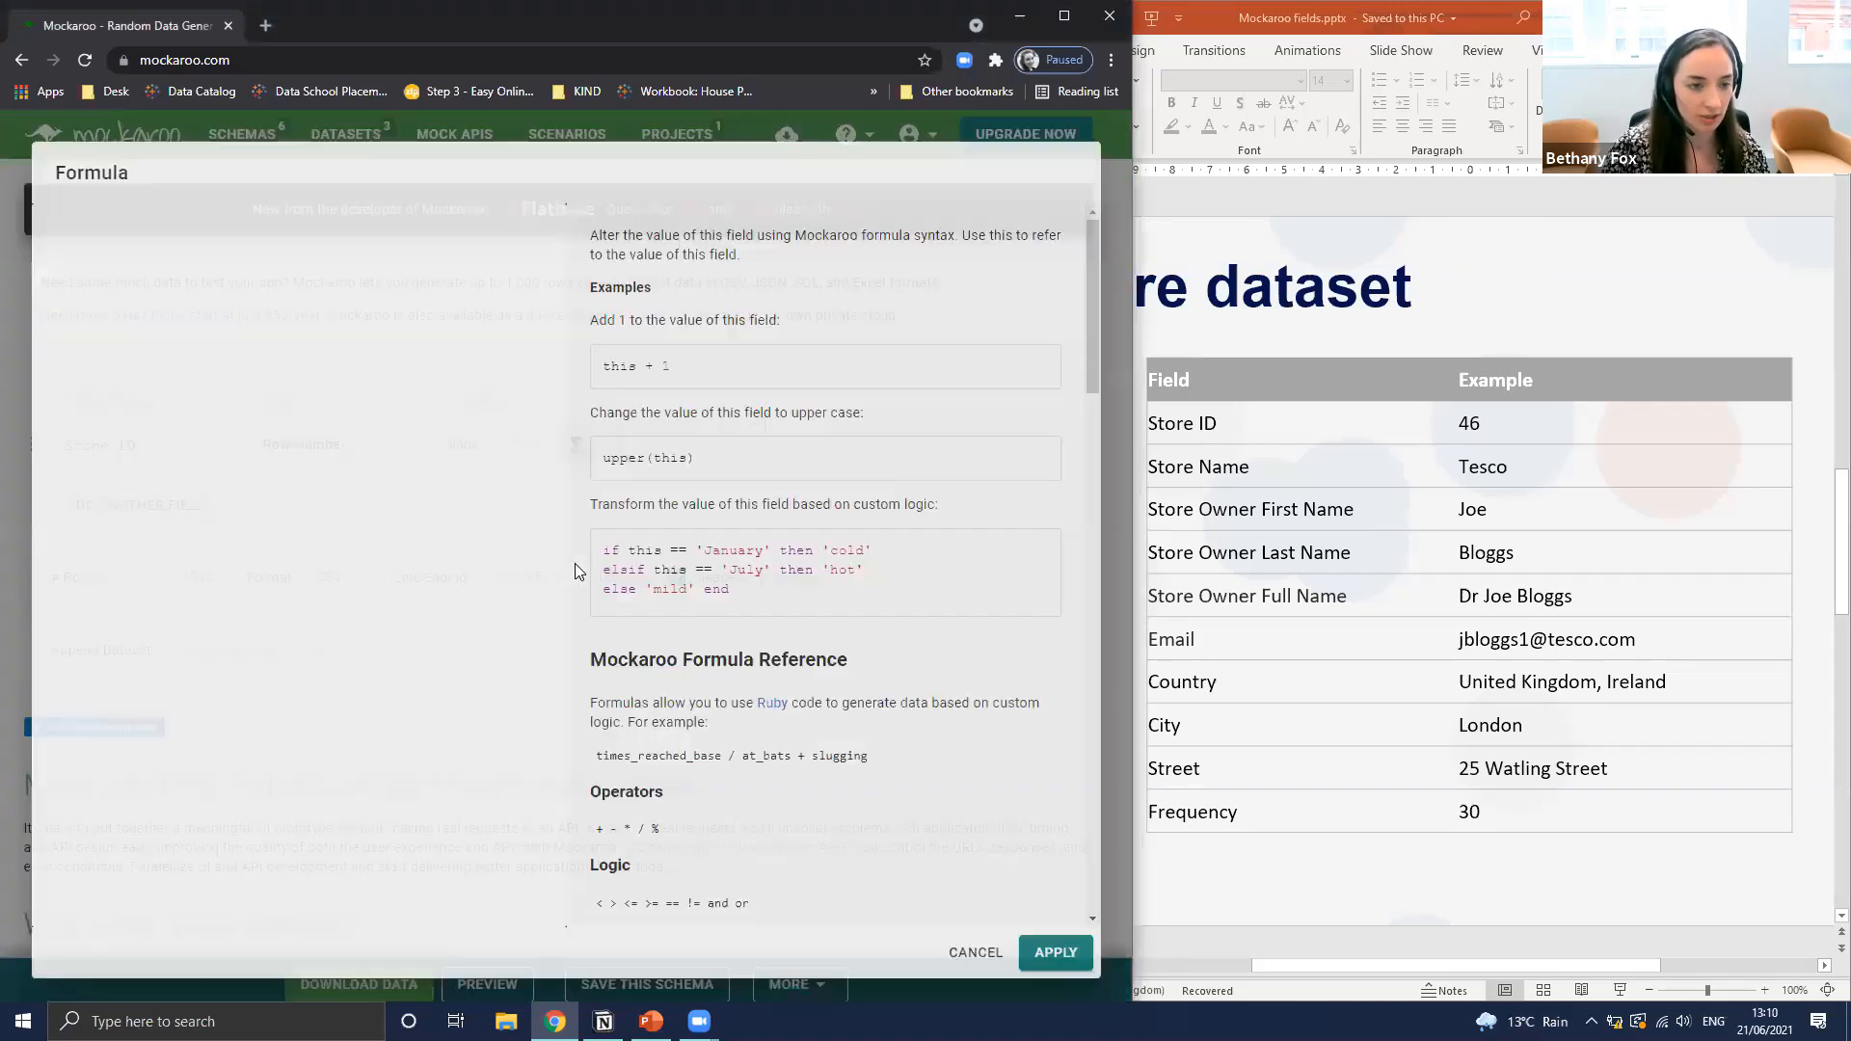
click(242, 595)
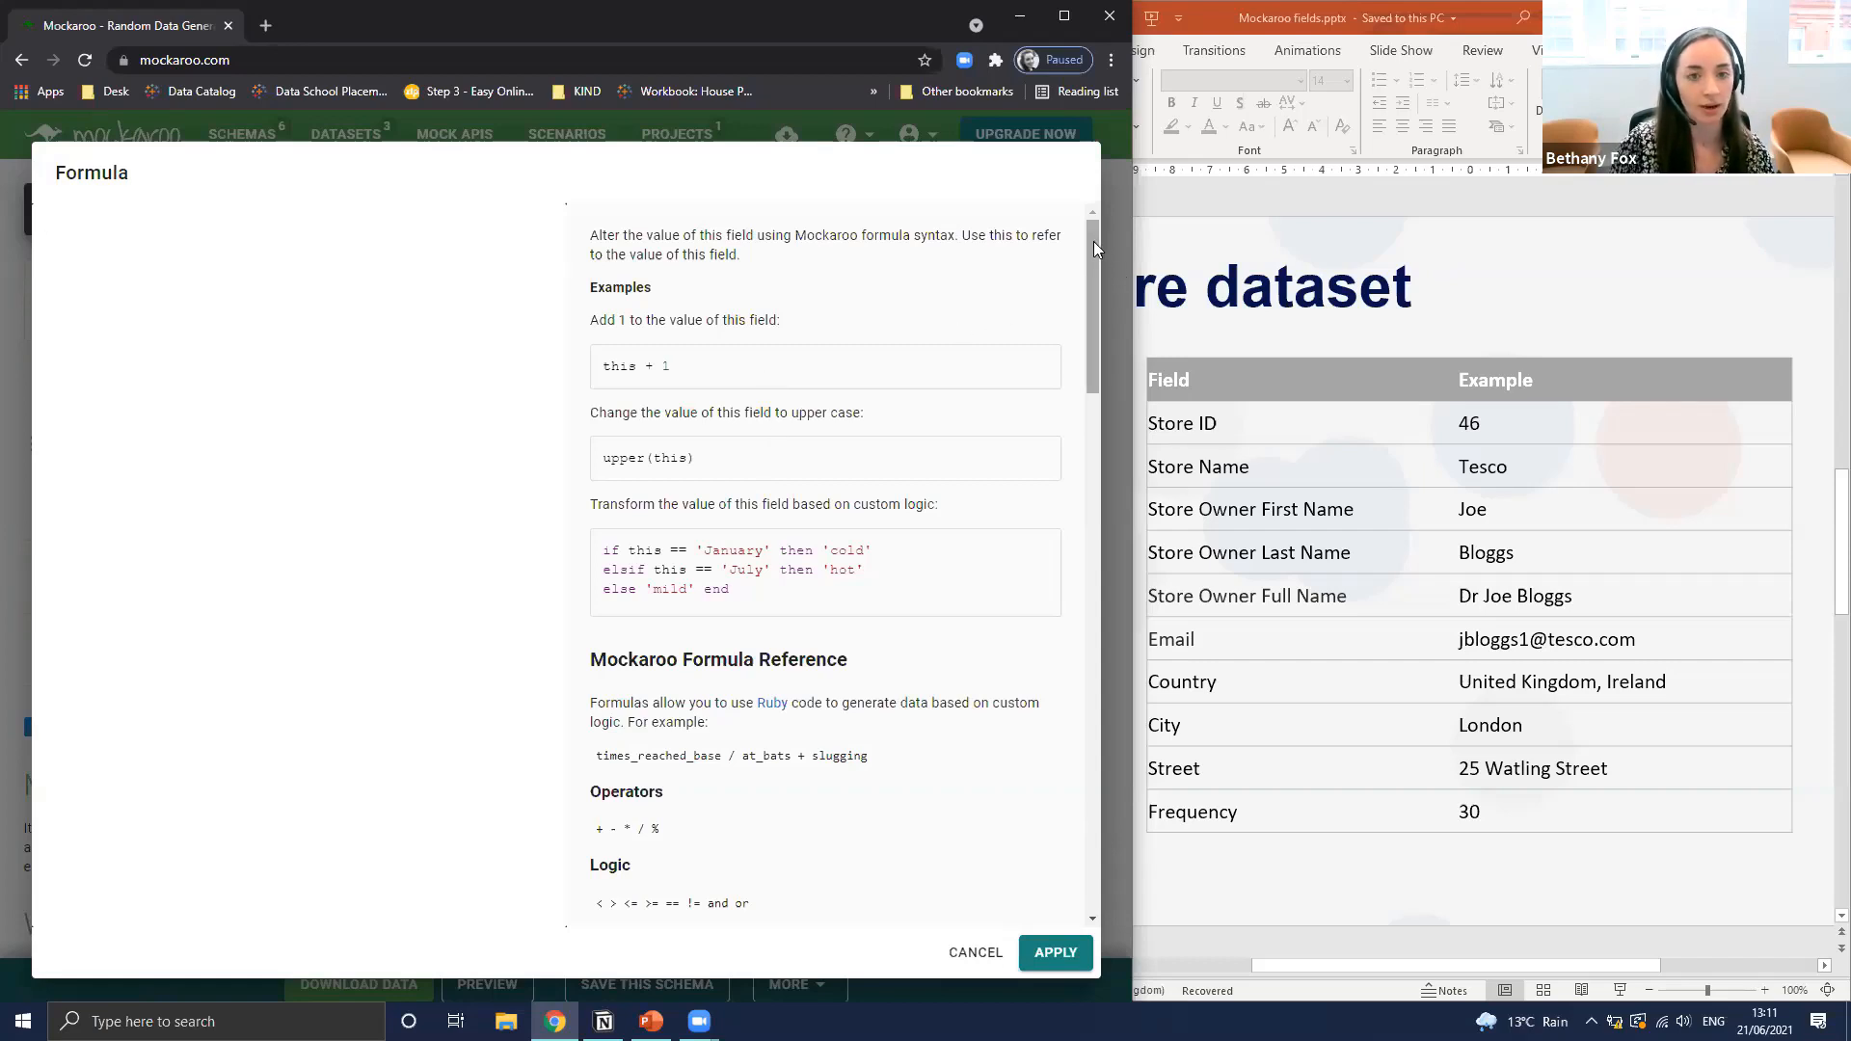
drag(1093, 241, 1048, 380)
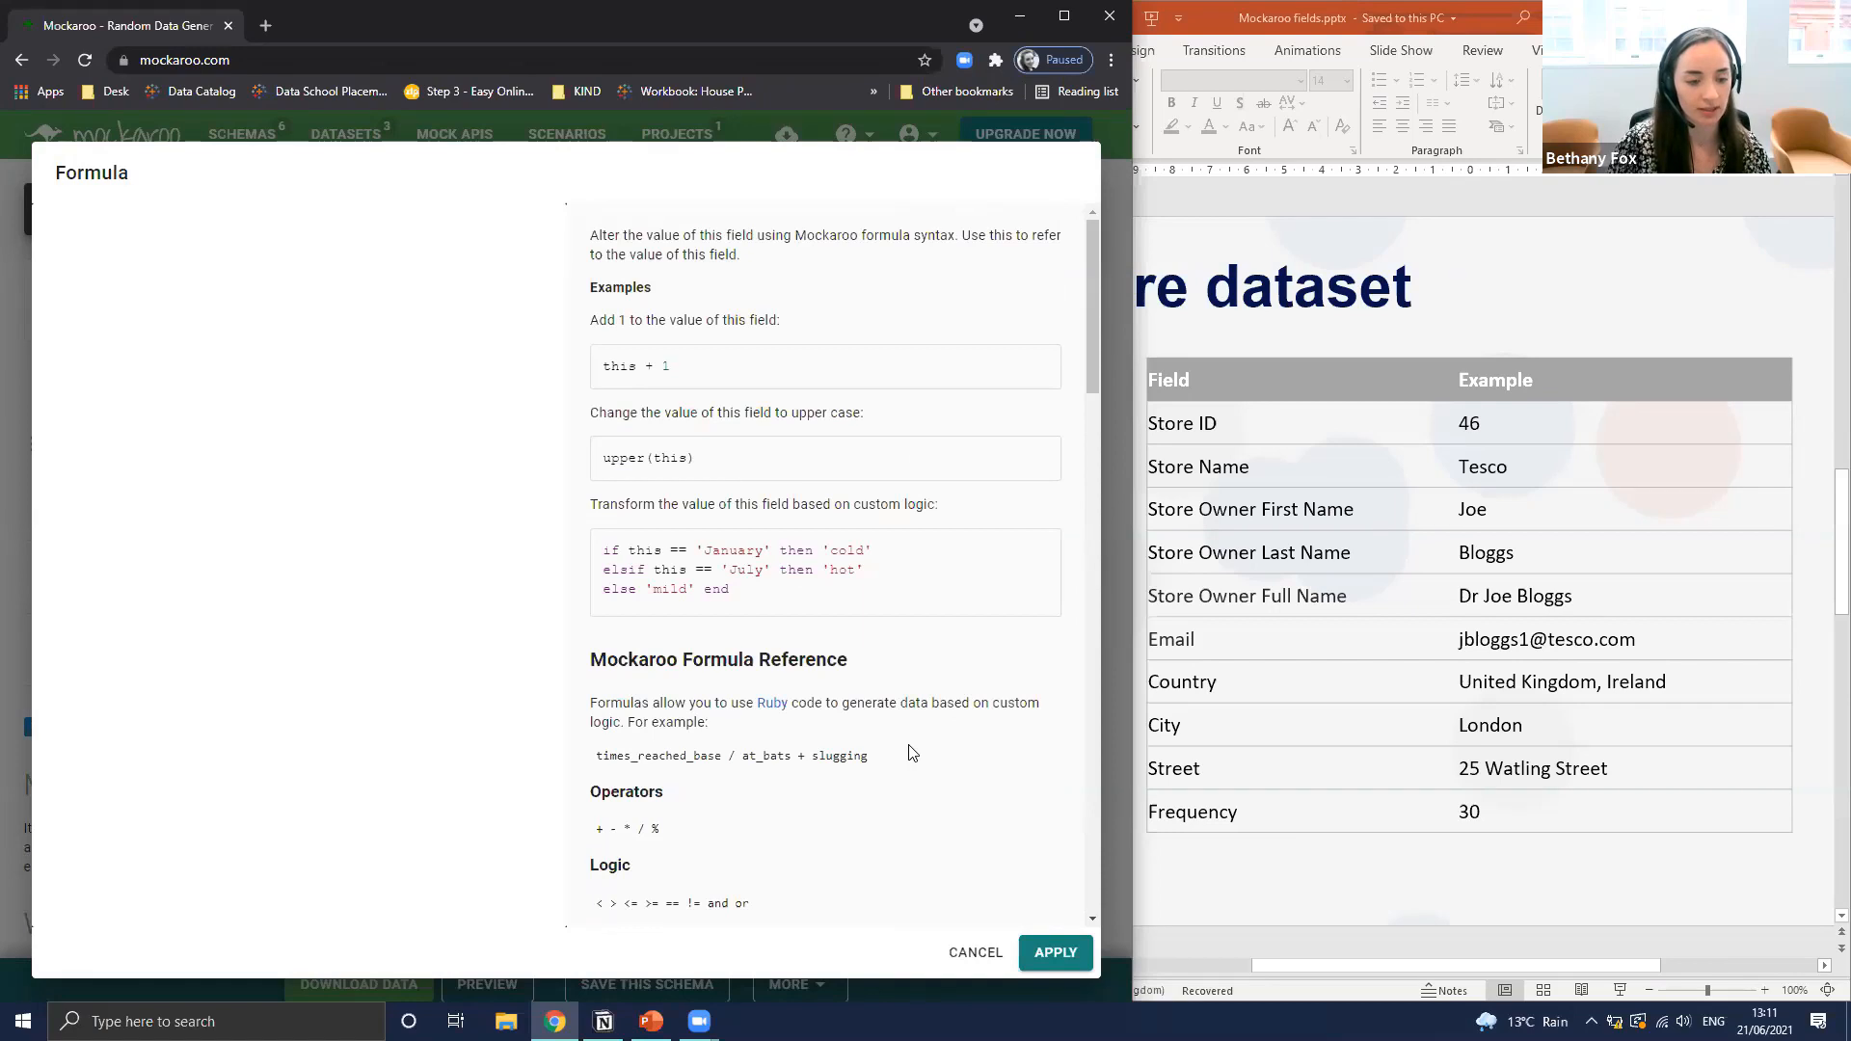
click(956, 954)
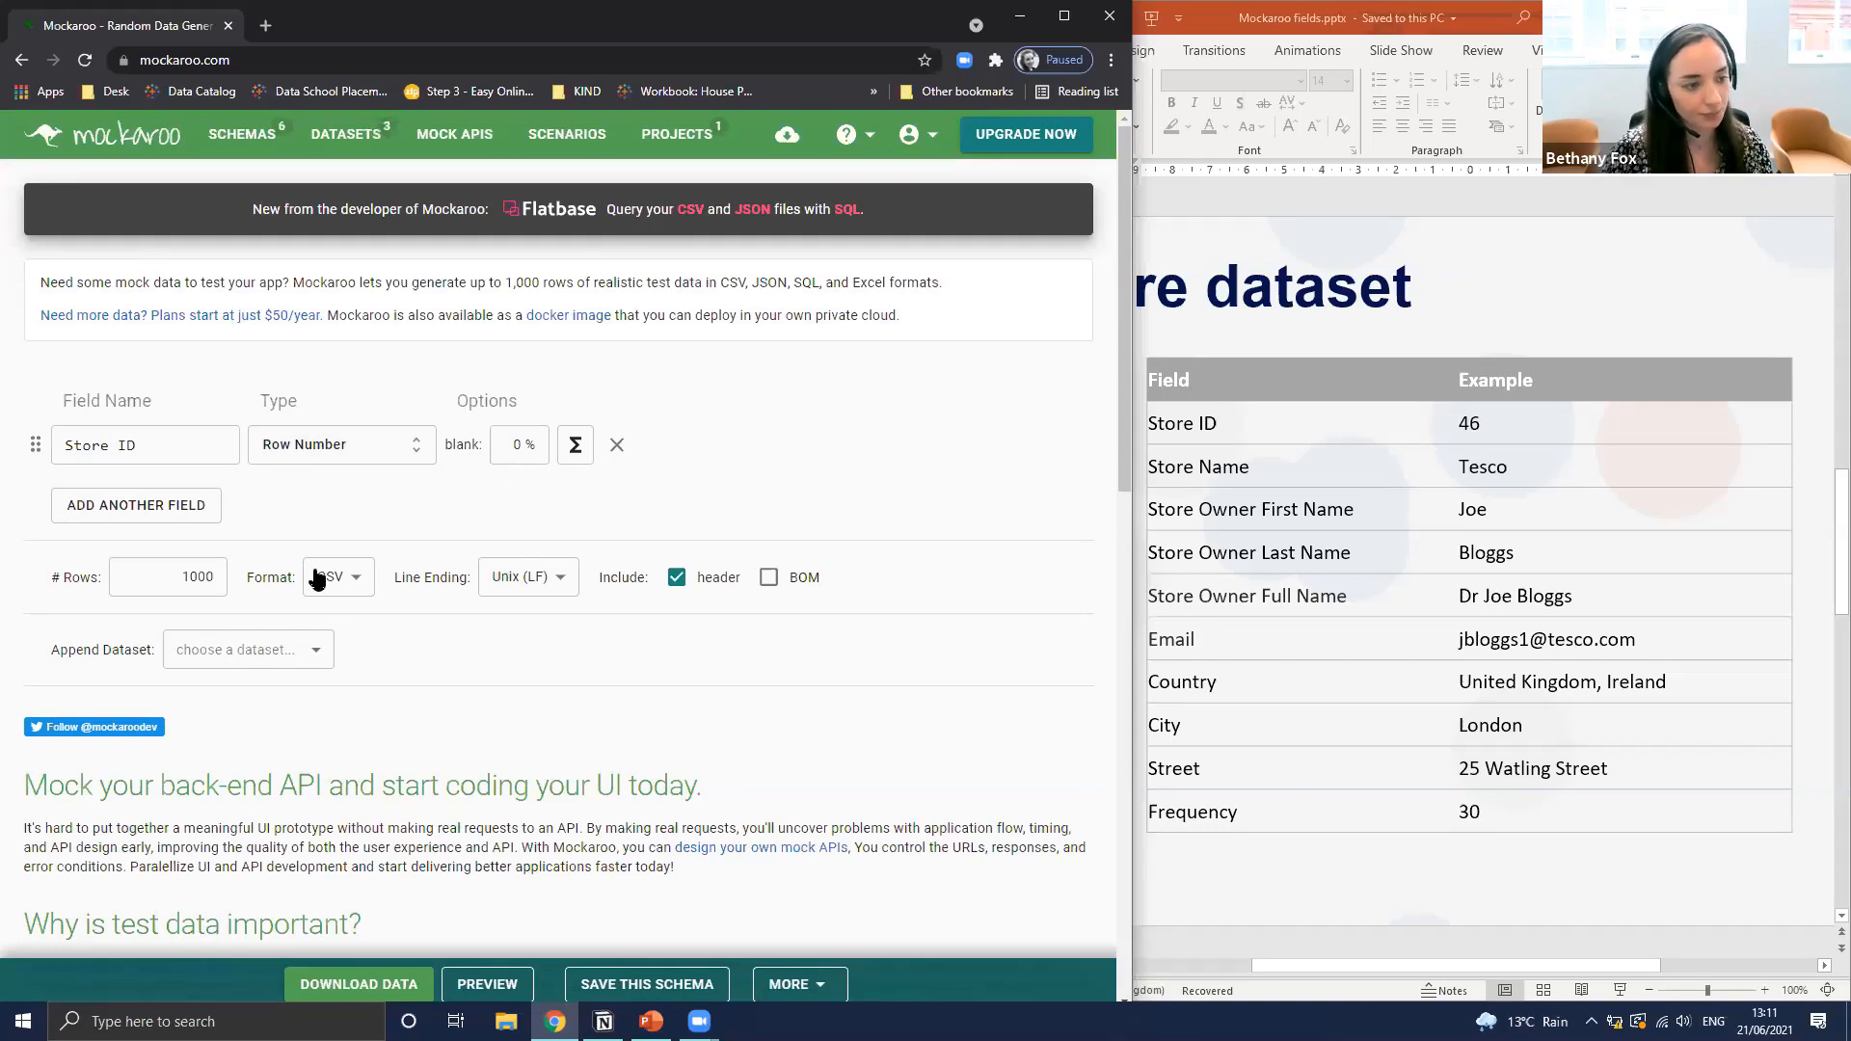
Add another field below Store ID and name it "Store Name"
click(171, 522)
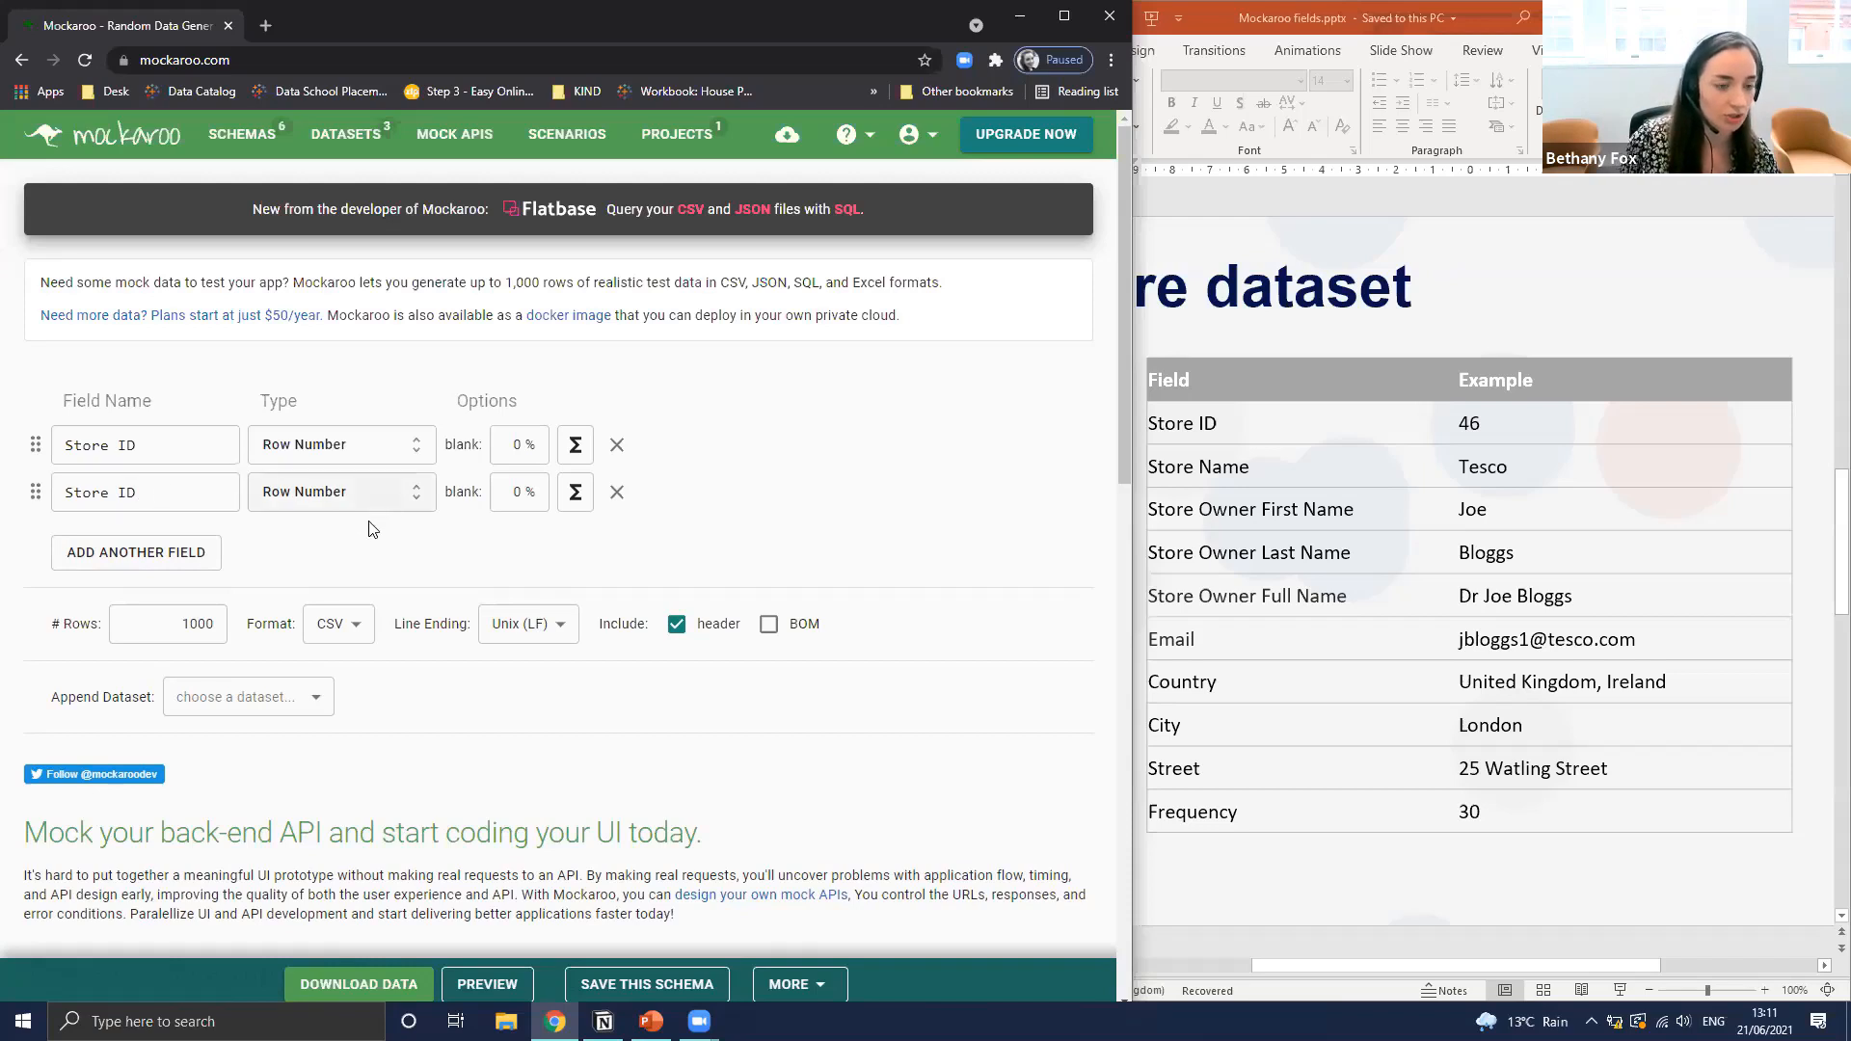
click(202, 499)
key(Right)
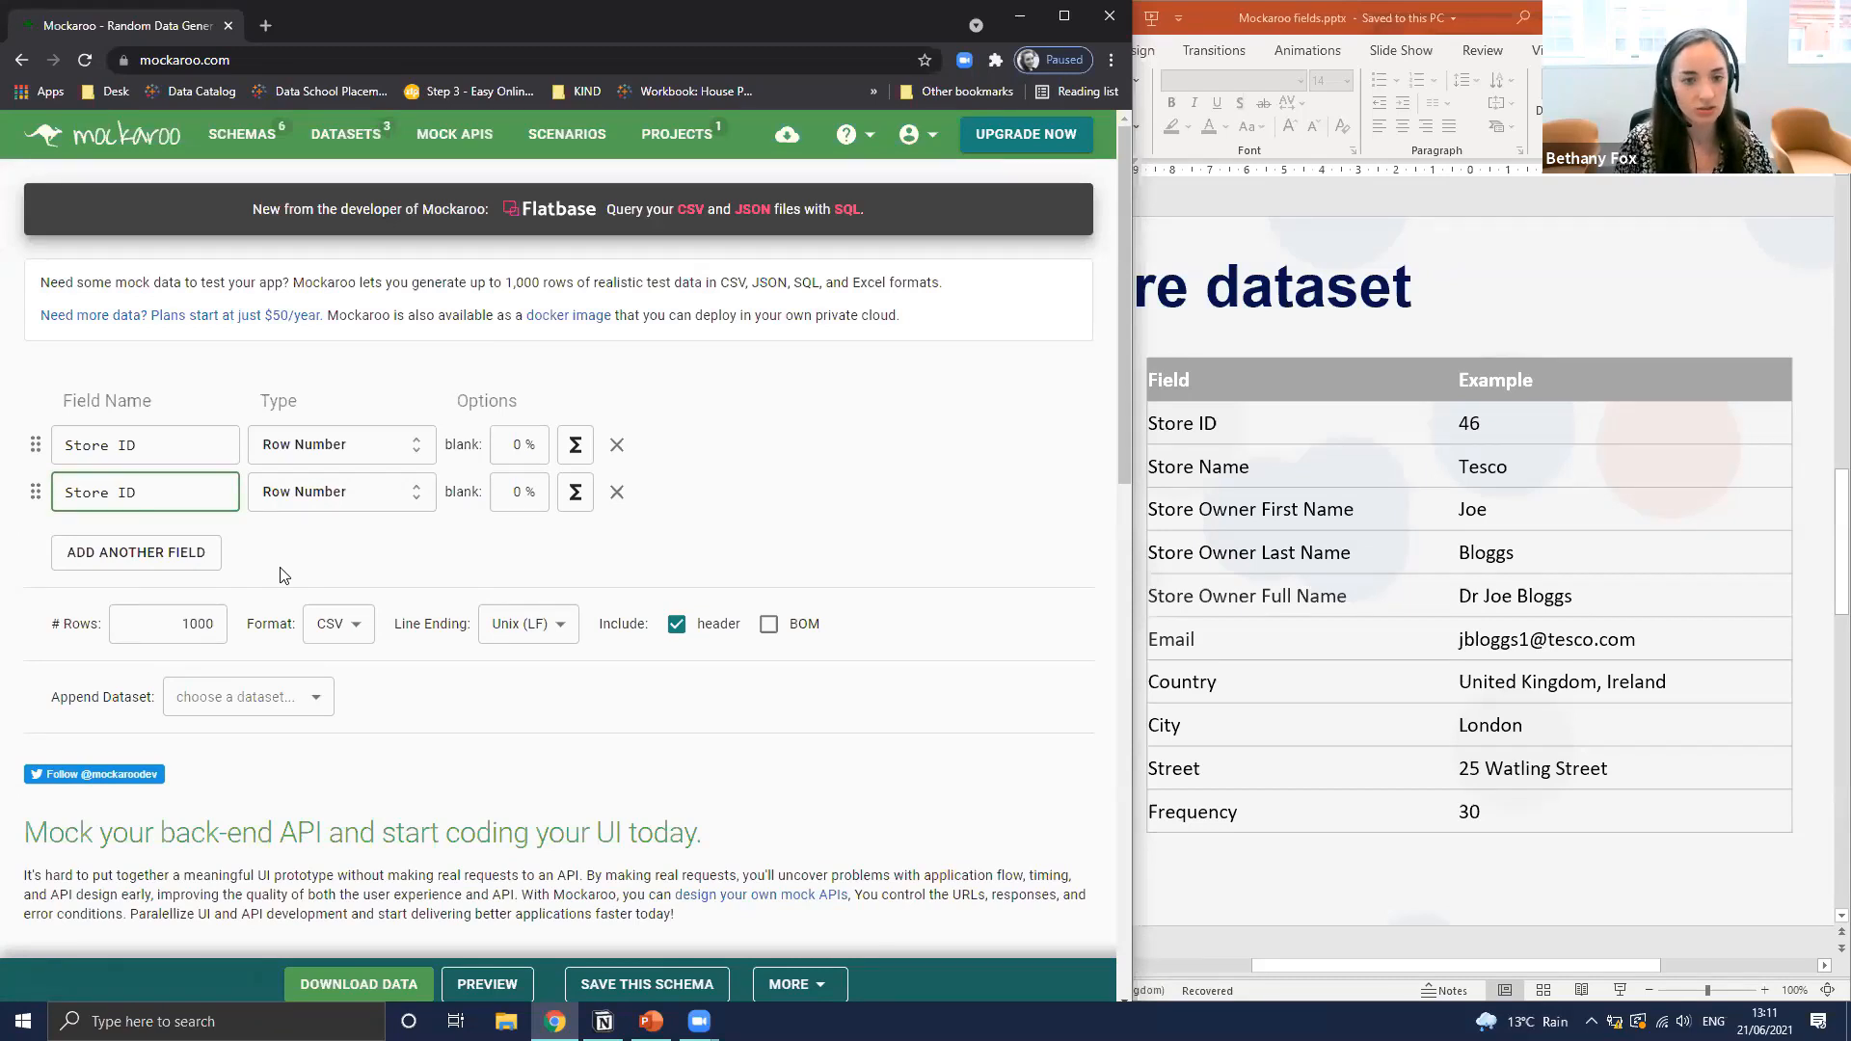
key(BackSpace)
key(BackSpace)
text(Name)
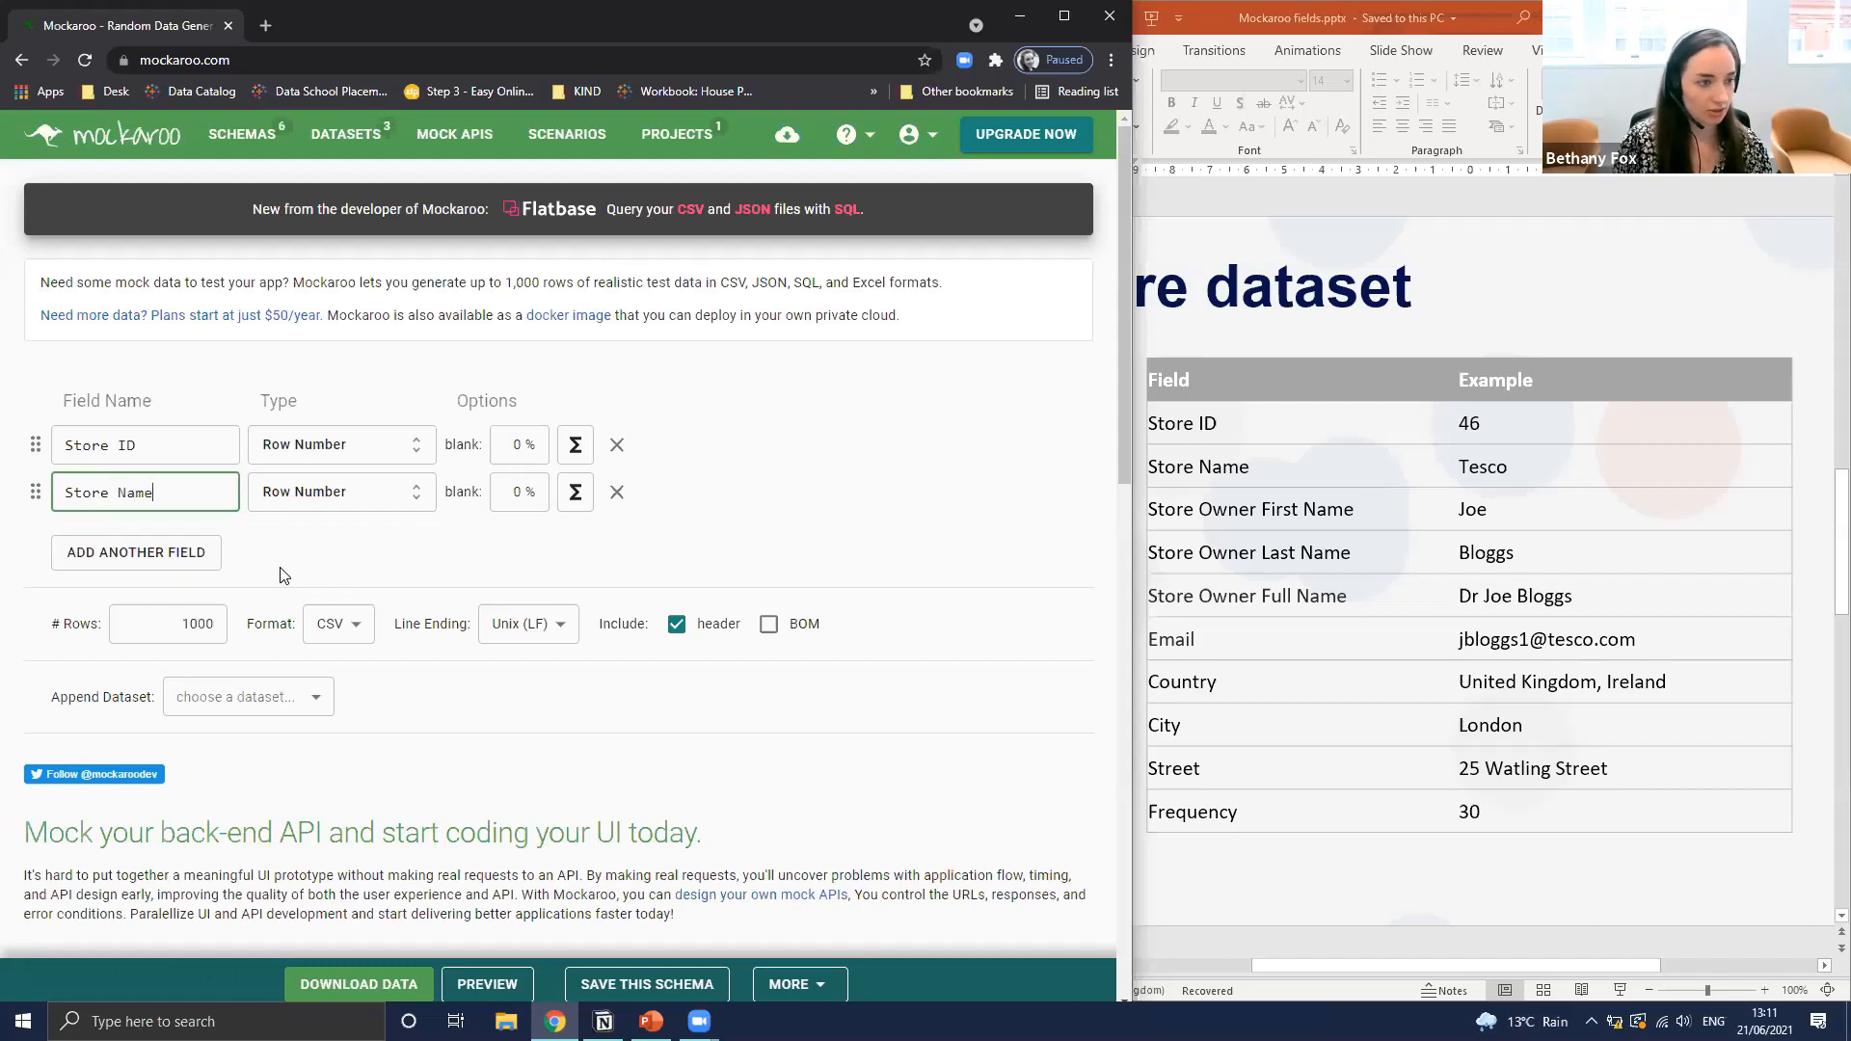
Search the data types for the Store Name field for "store", and shorten the search term to "sto"
click(362, 493)
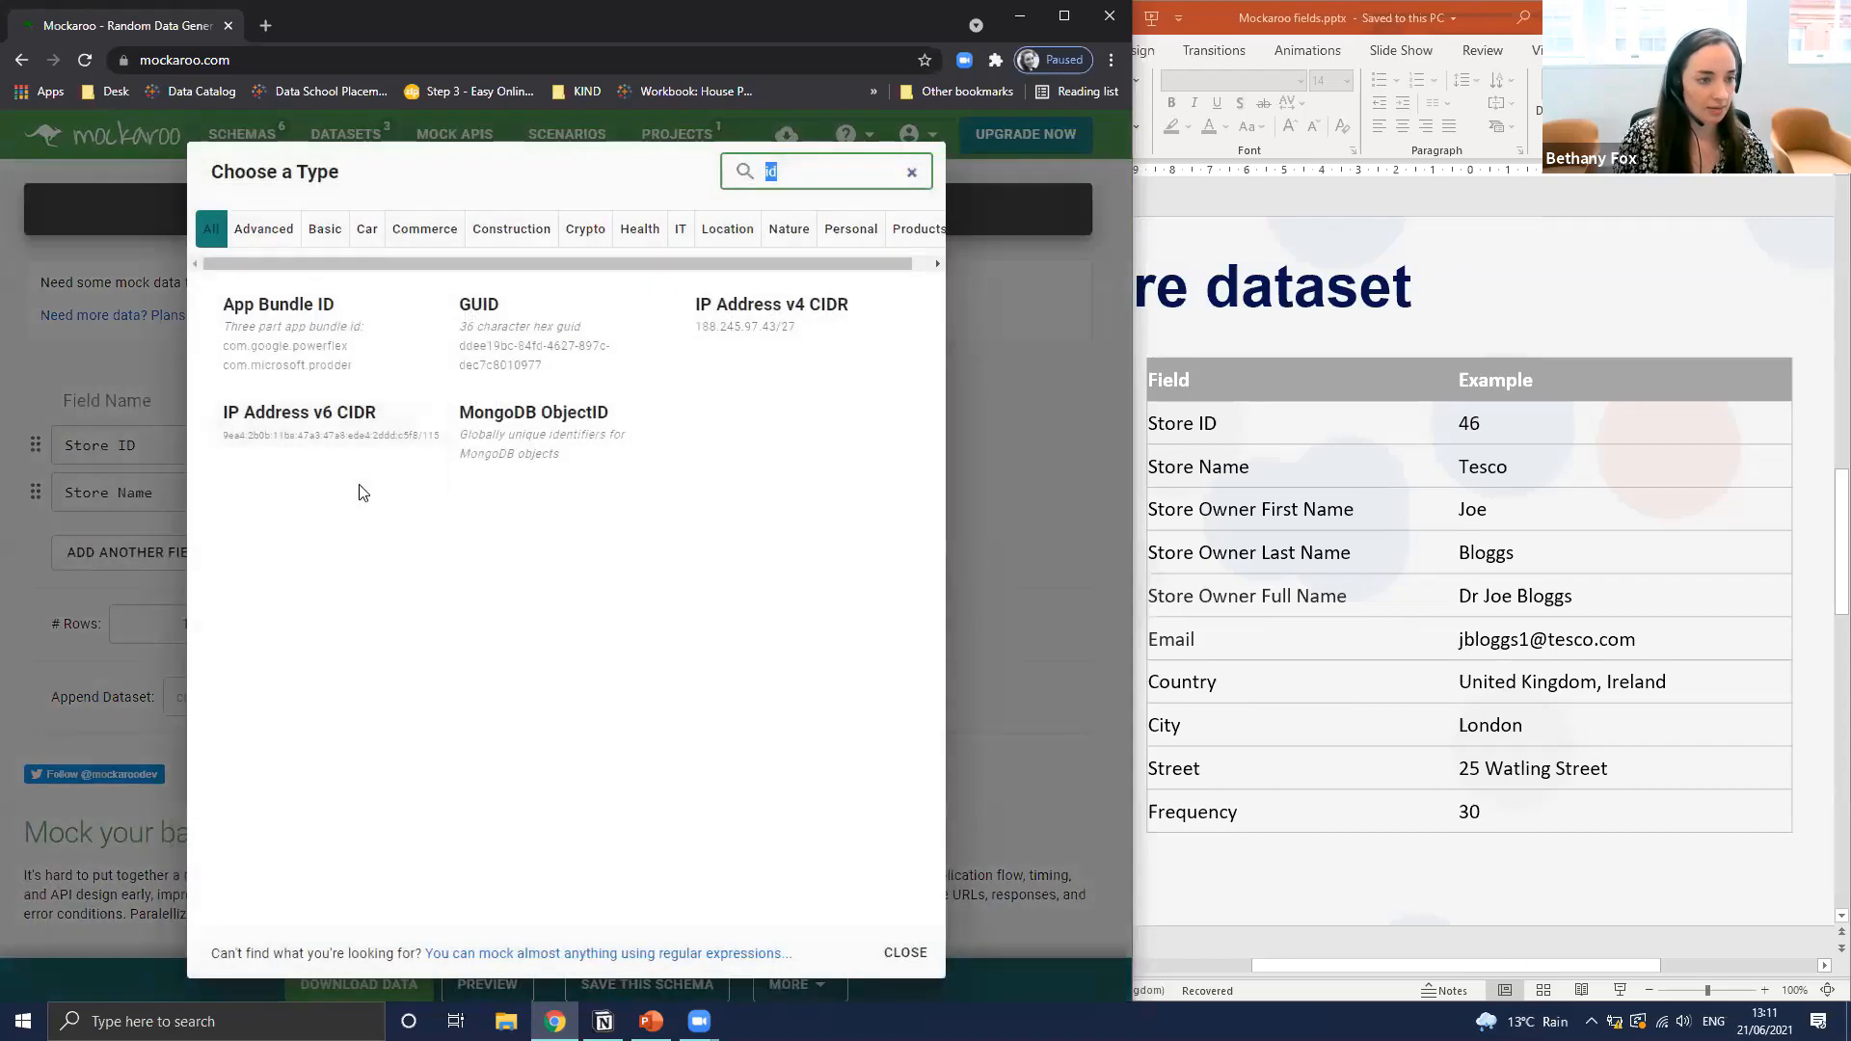
key(BackSpace)
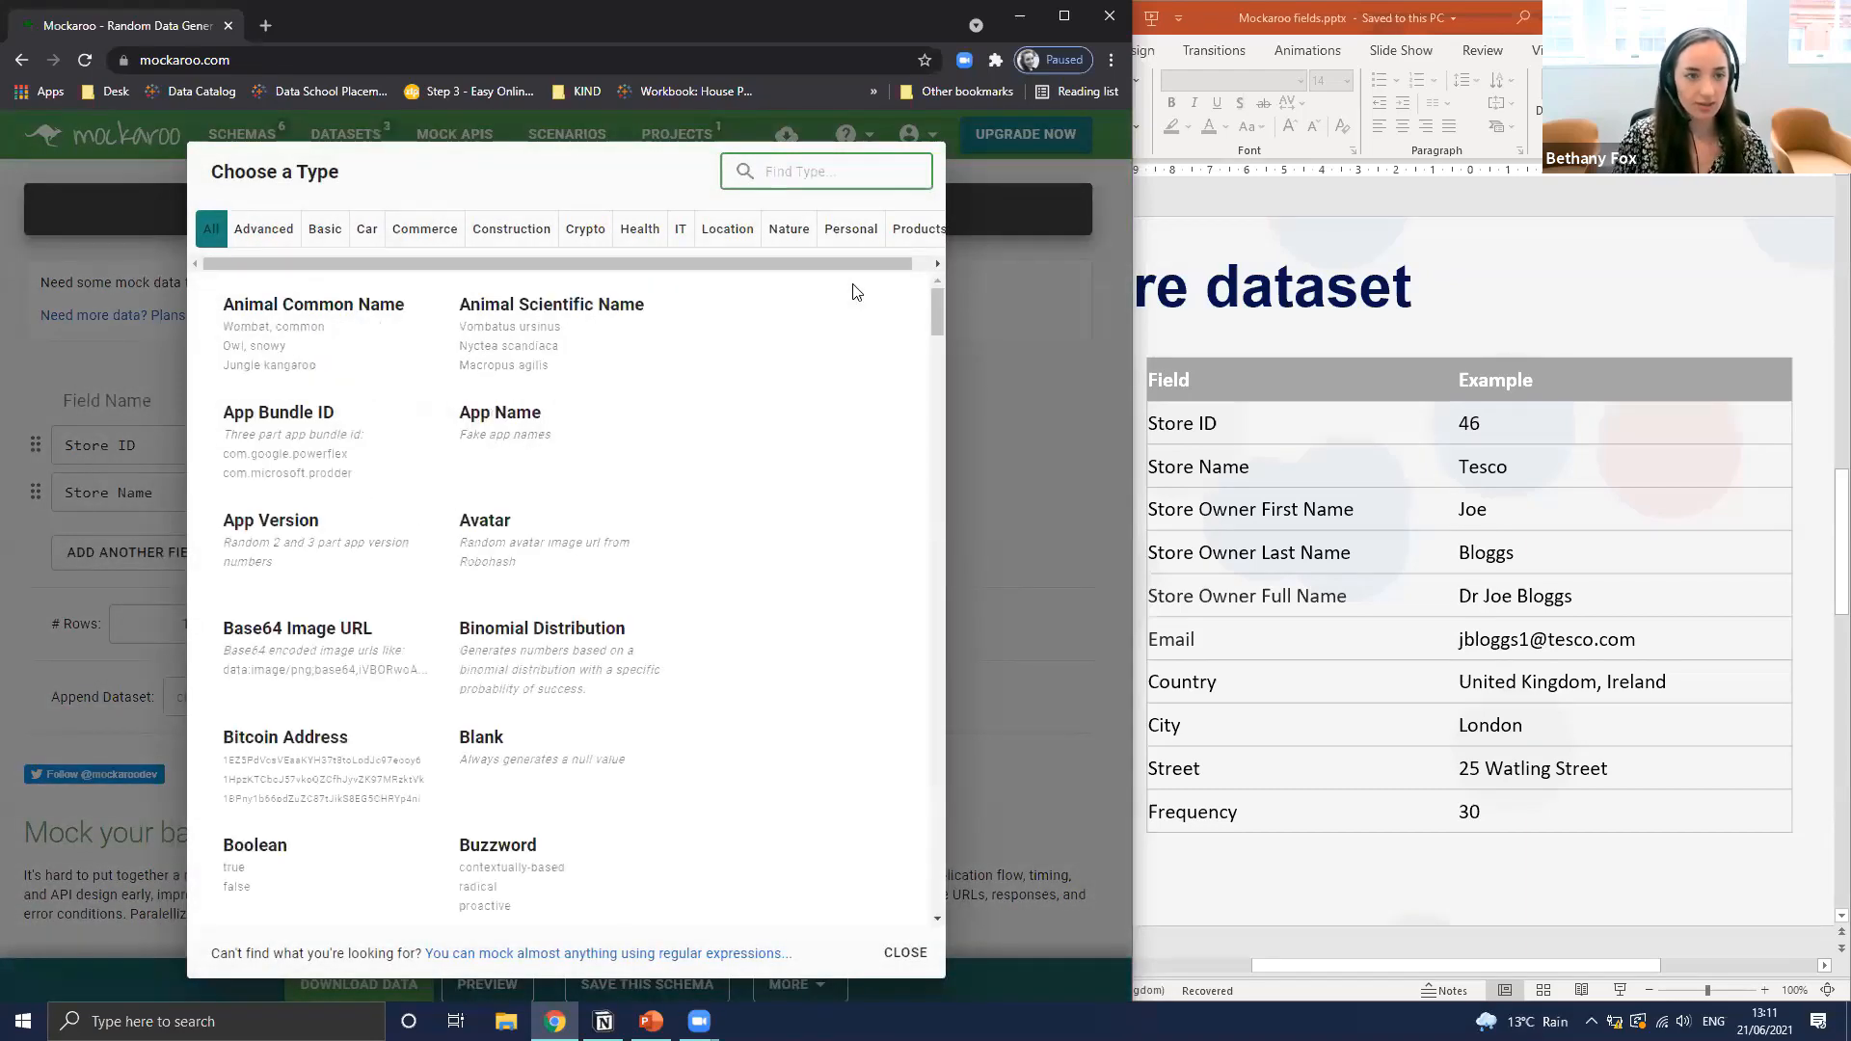
text(store)
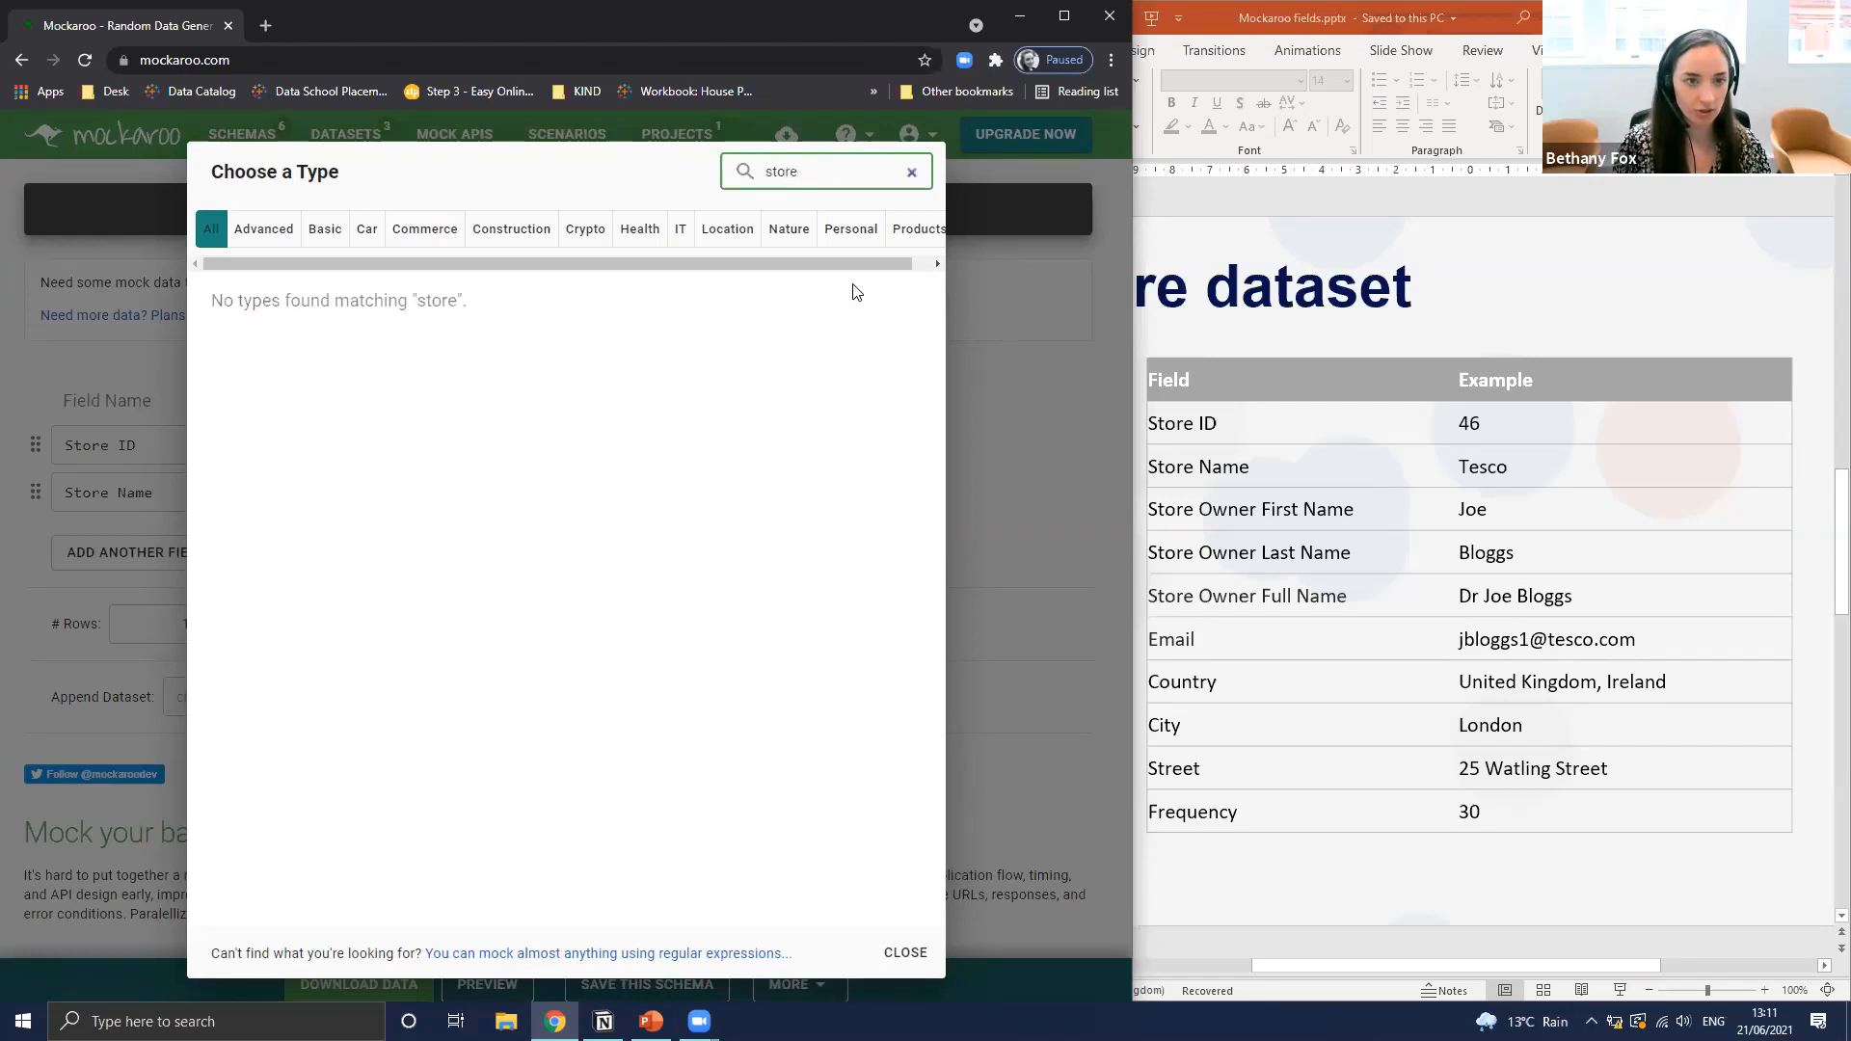
key(BackSpace)
key(BackSpace)
key(BackSpace)
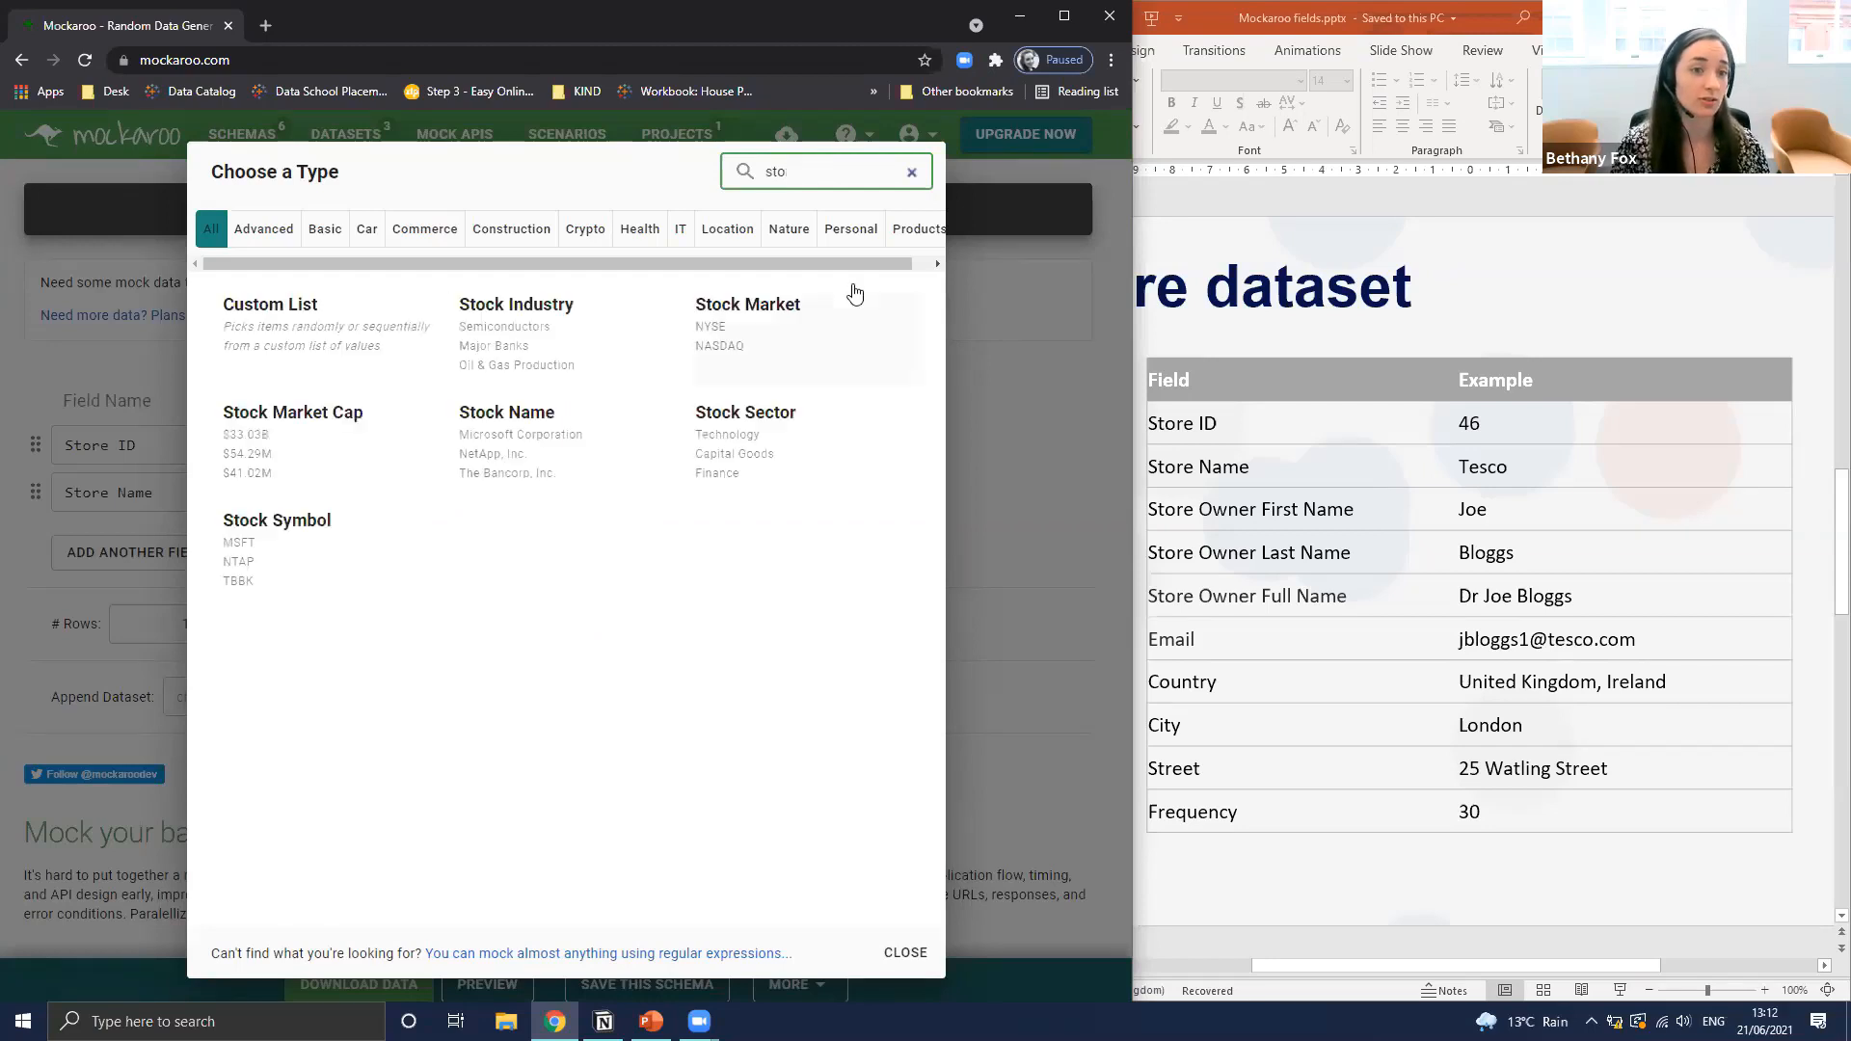
Replace the type search with "comp" and set the Store Name field's type to Company Name
key(BackSpace)
key(BackSpace)
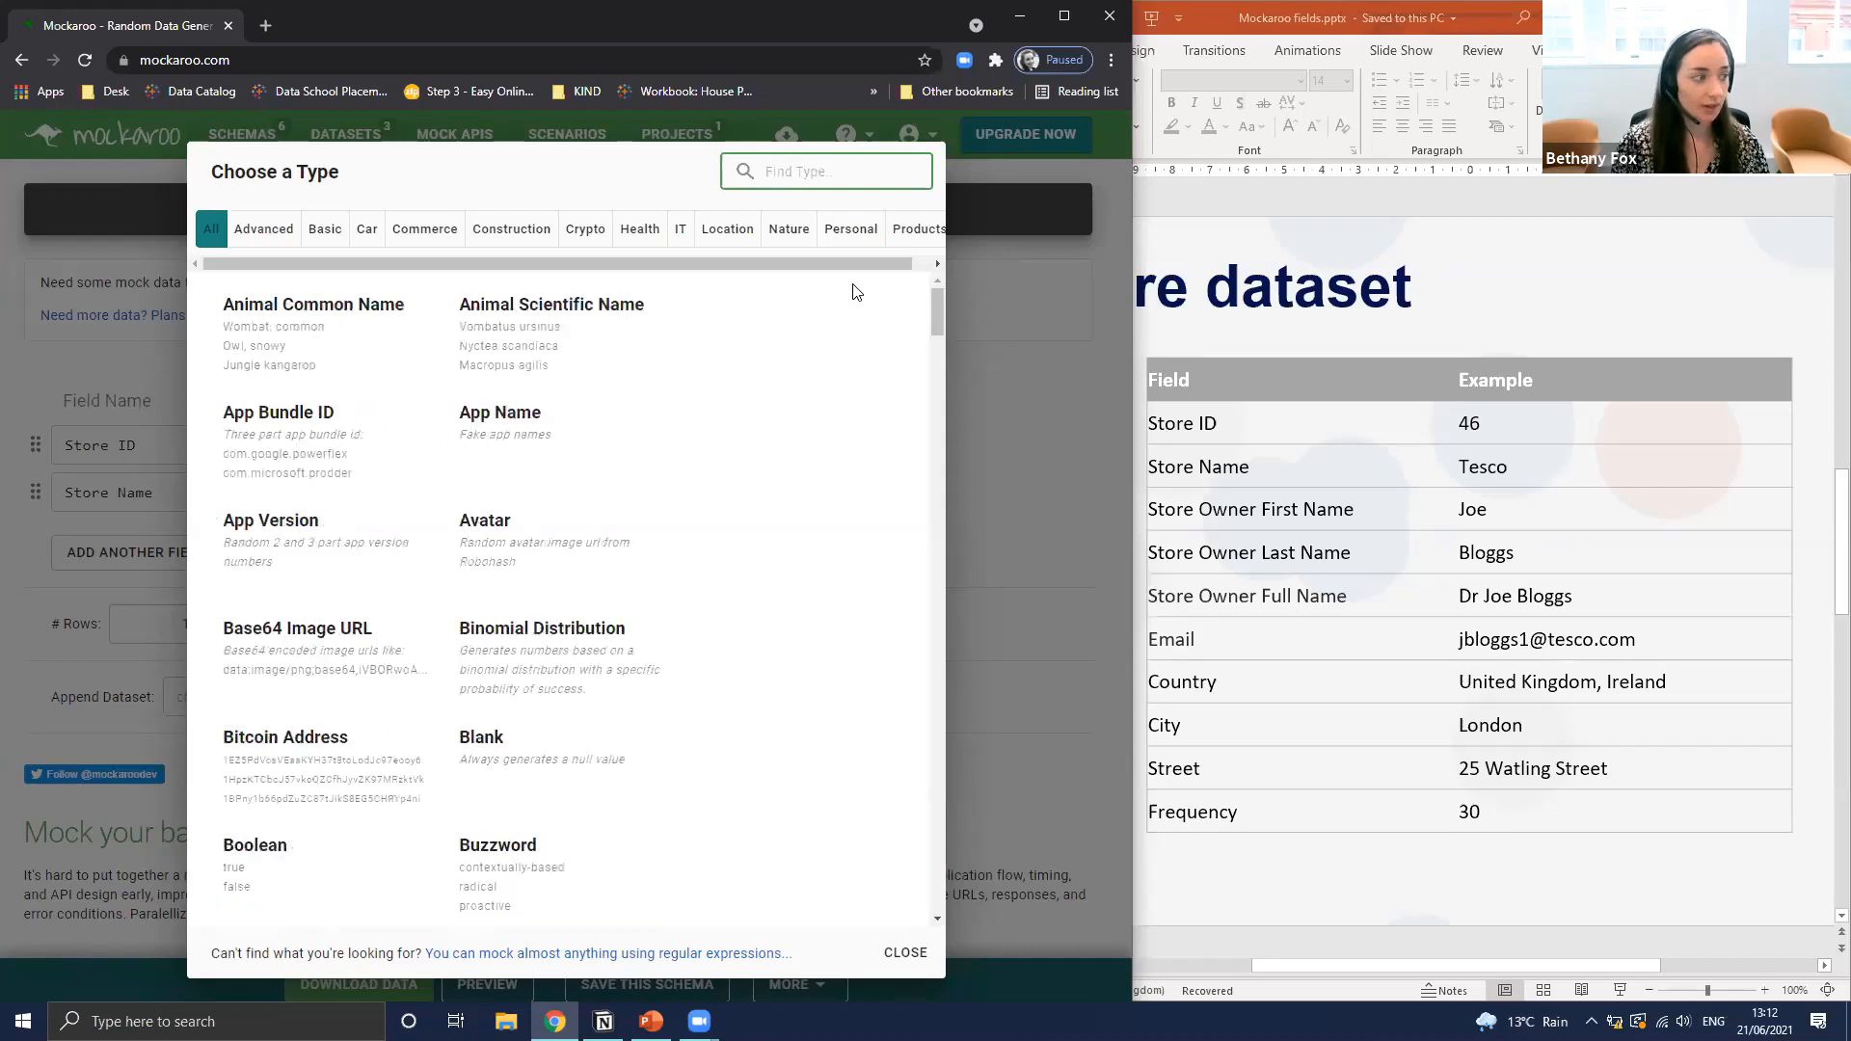
text(comp)
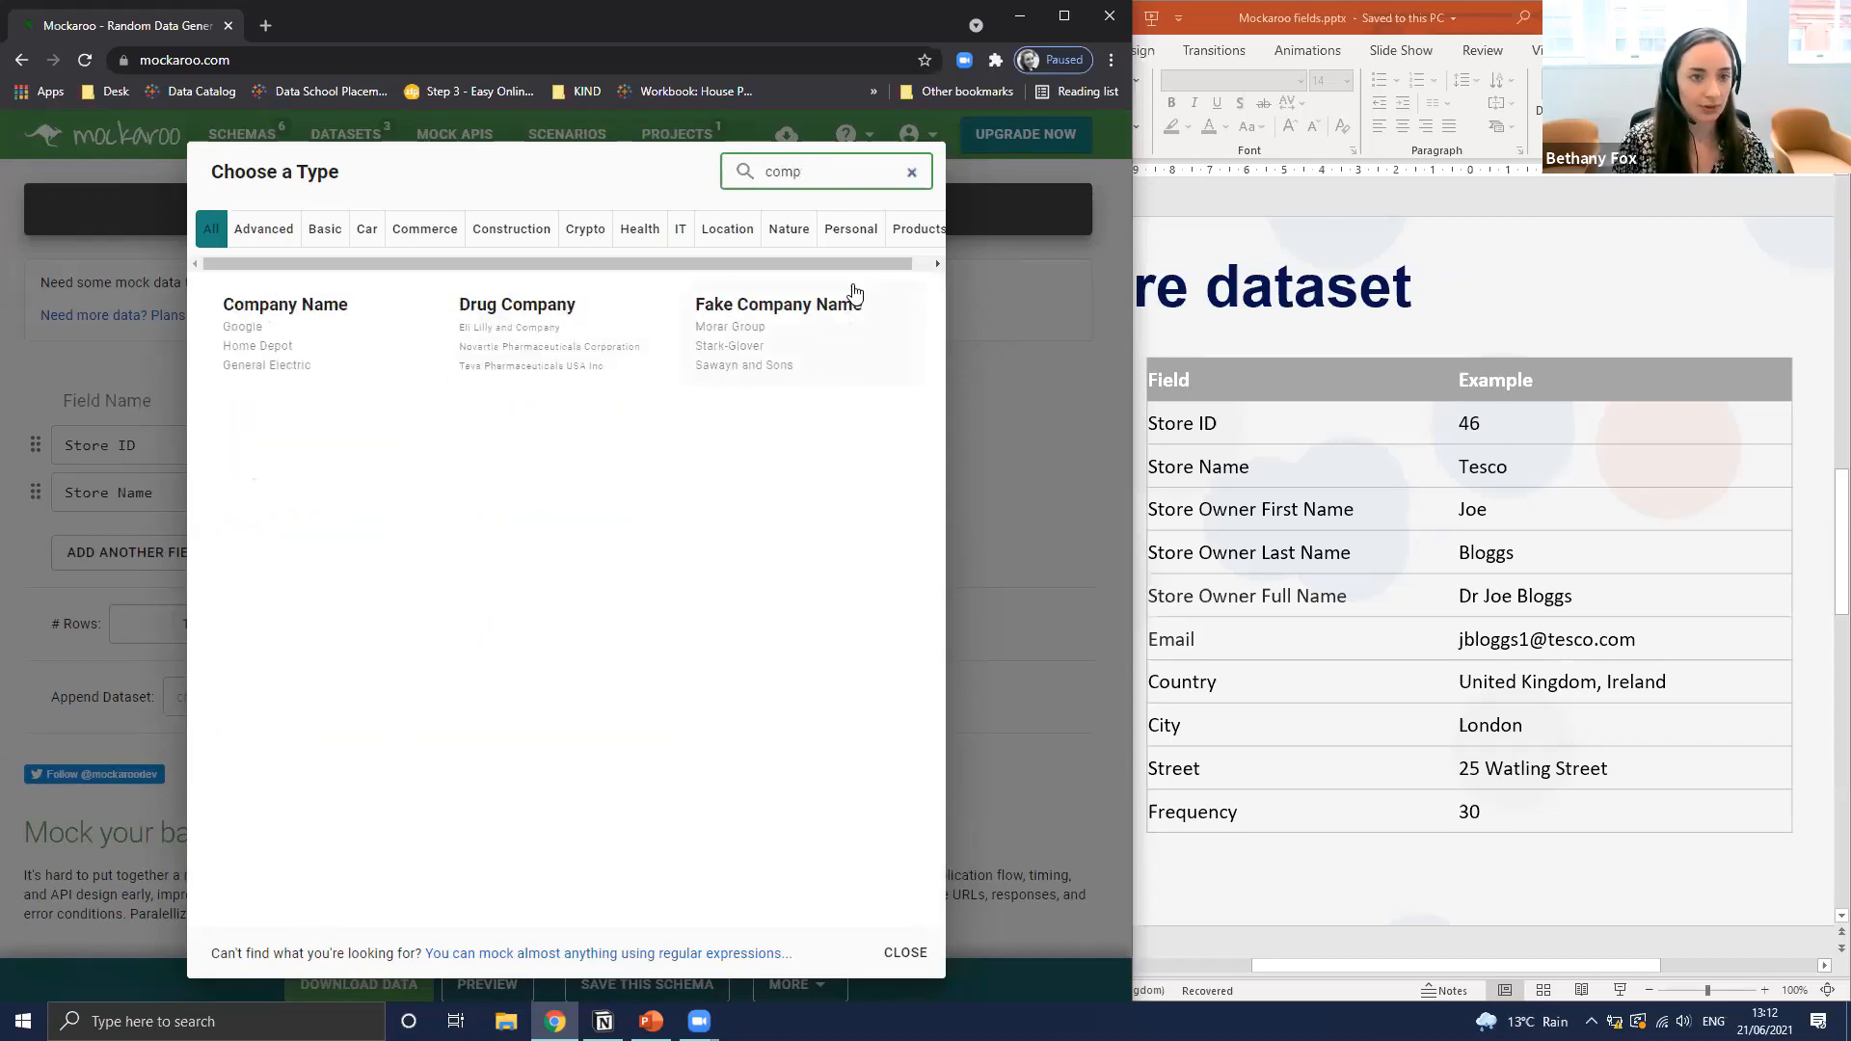
click(339, 347)
key(alt+Tab)
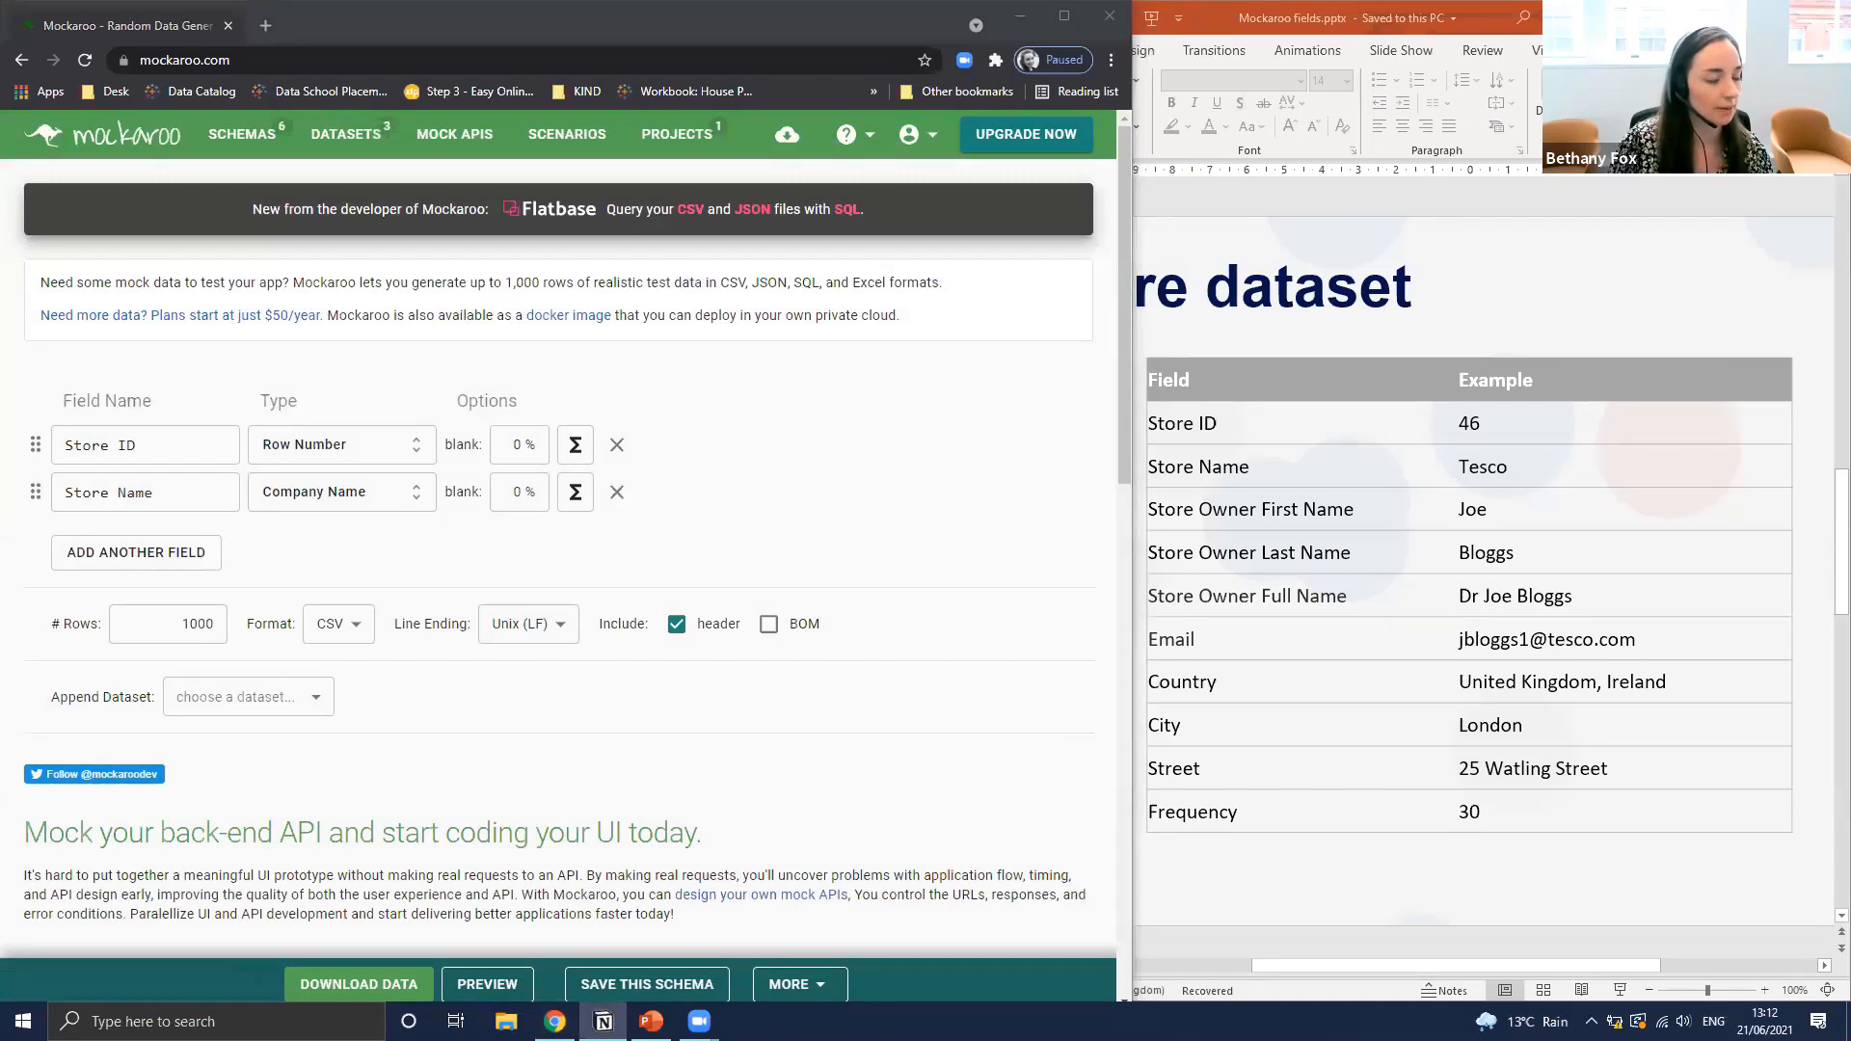
click(898, 426)
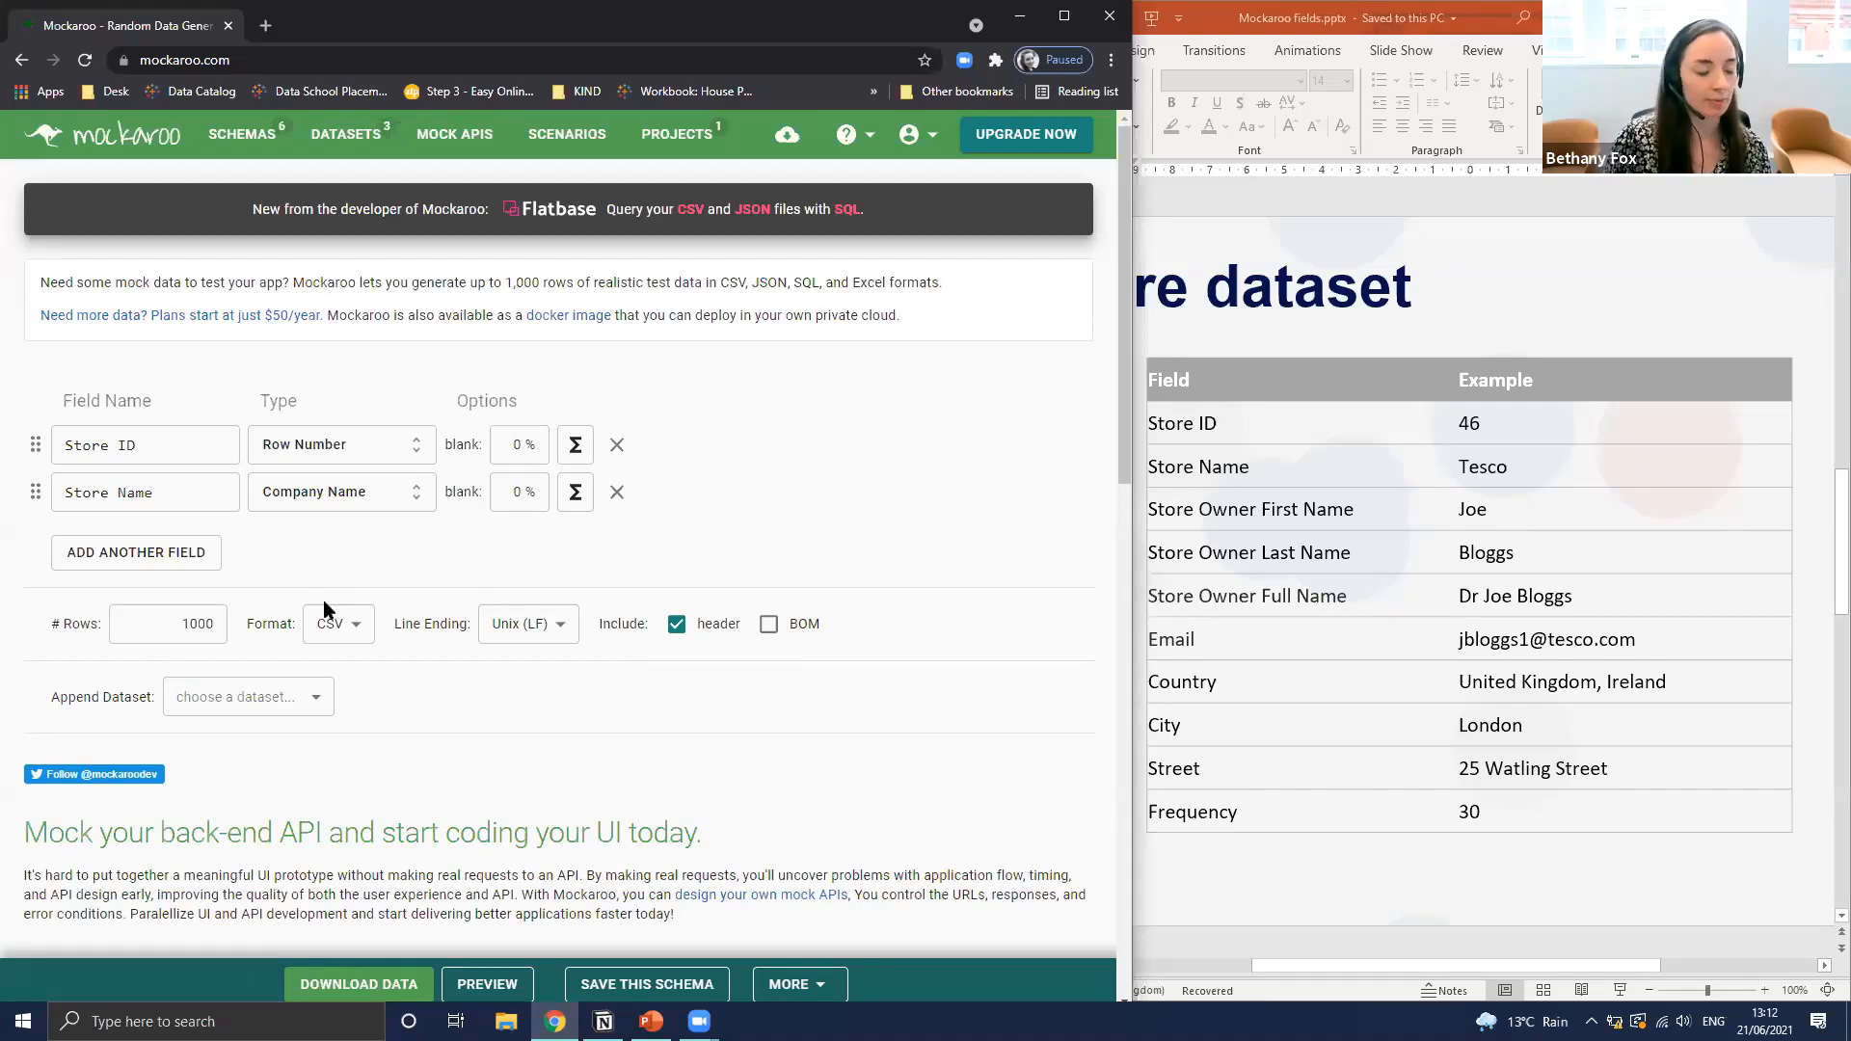
Add another field below Store Name and name it "Store Owner First Name"
click(150, 552)
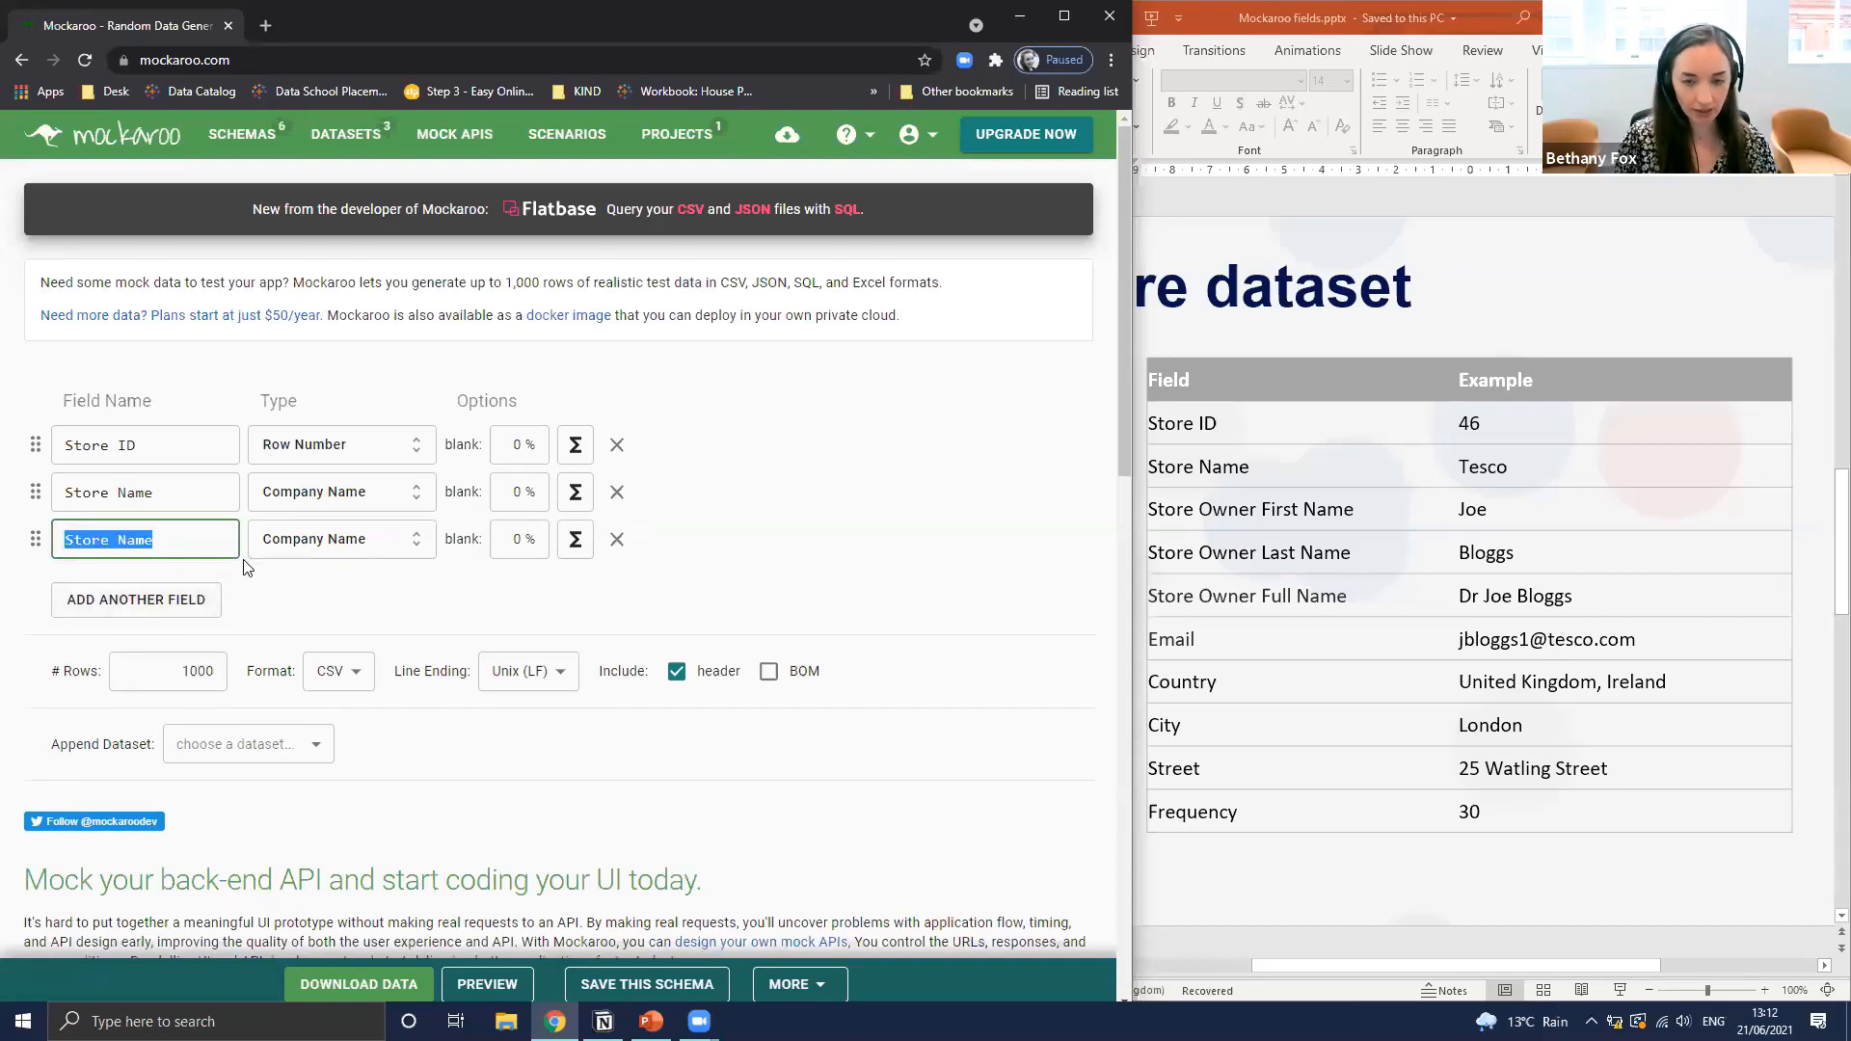
text(Store O)
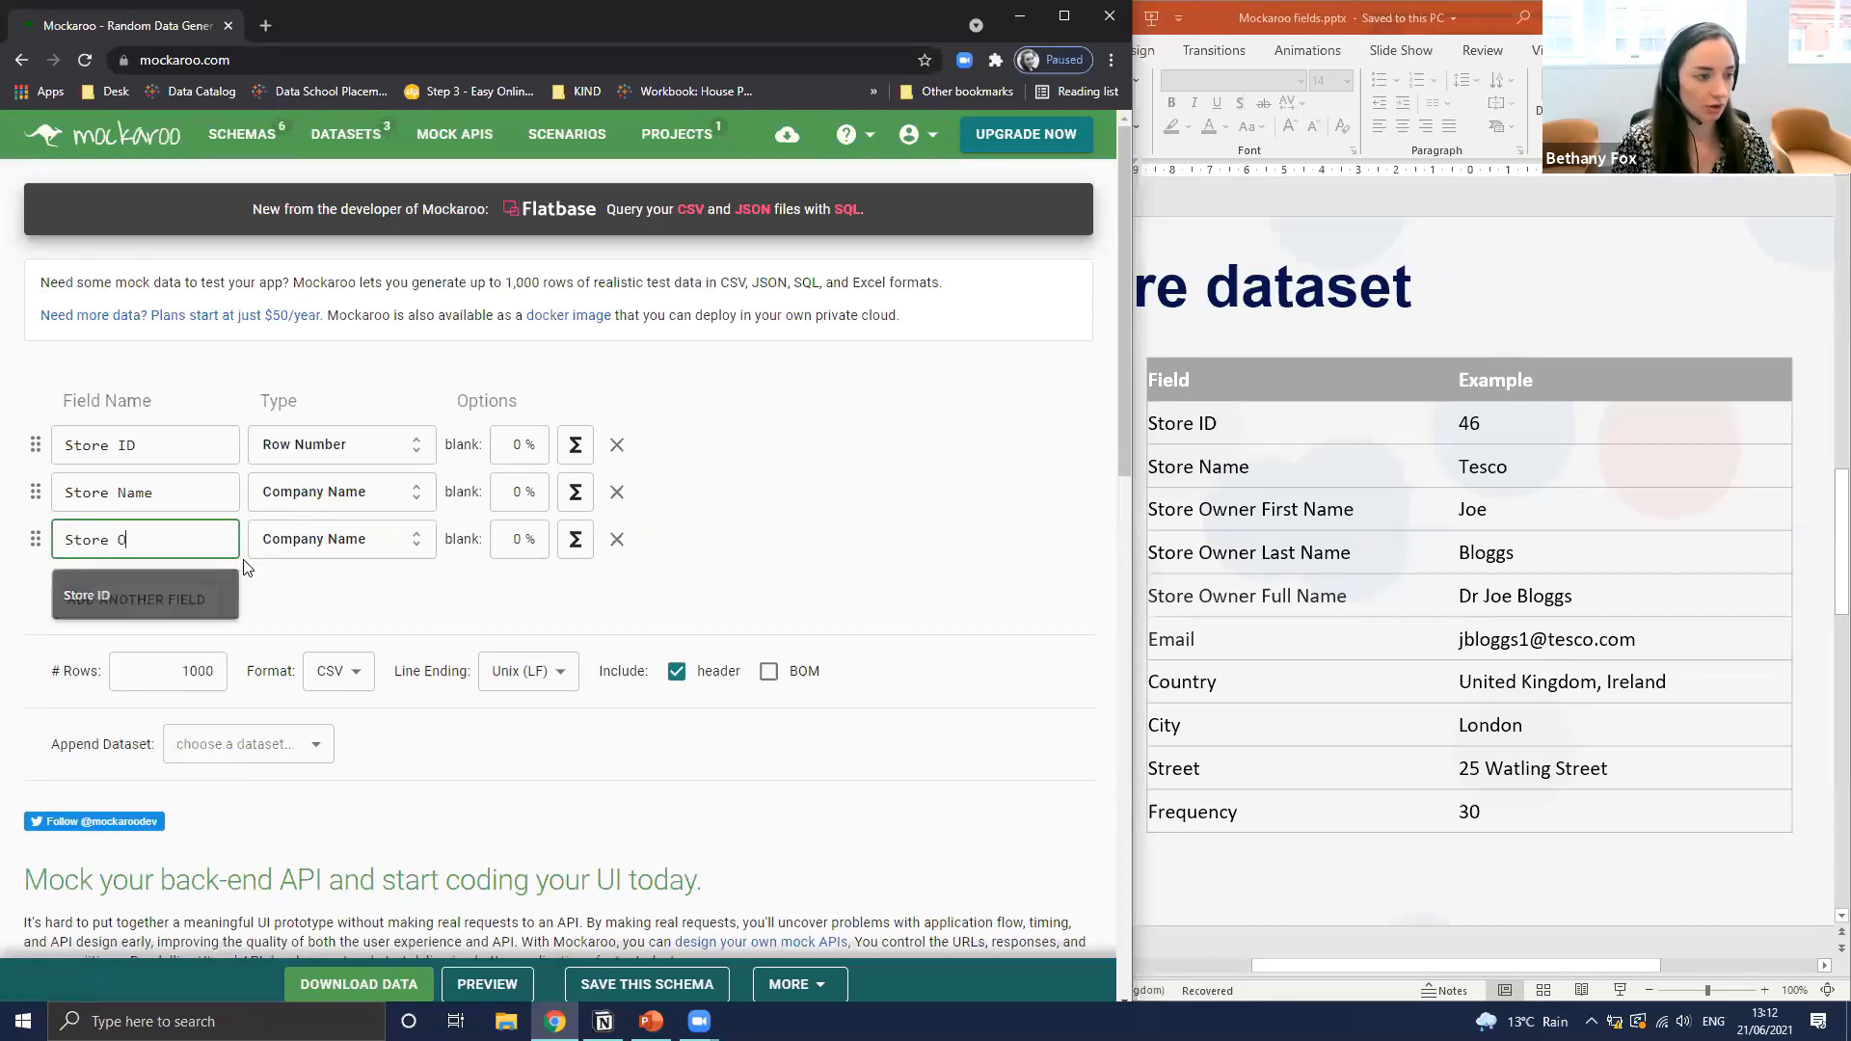
text(wner First N)
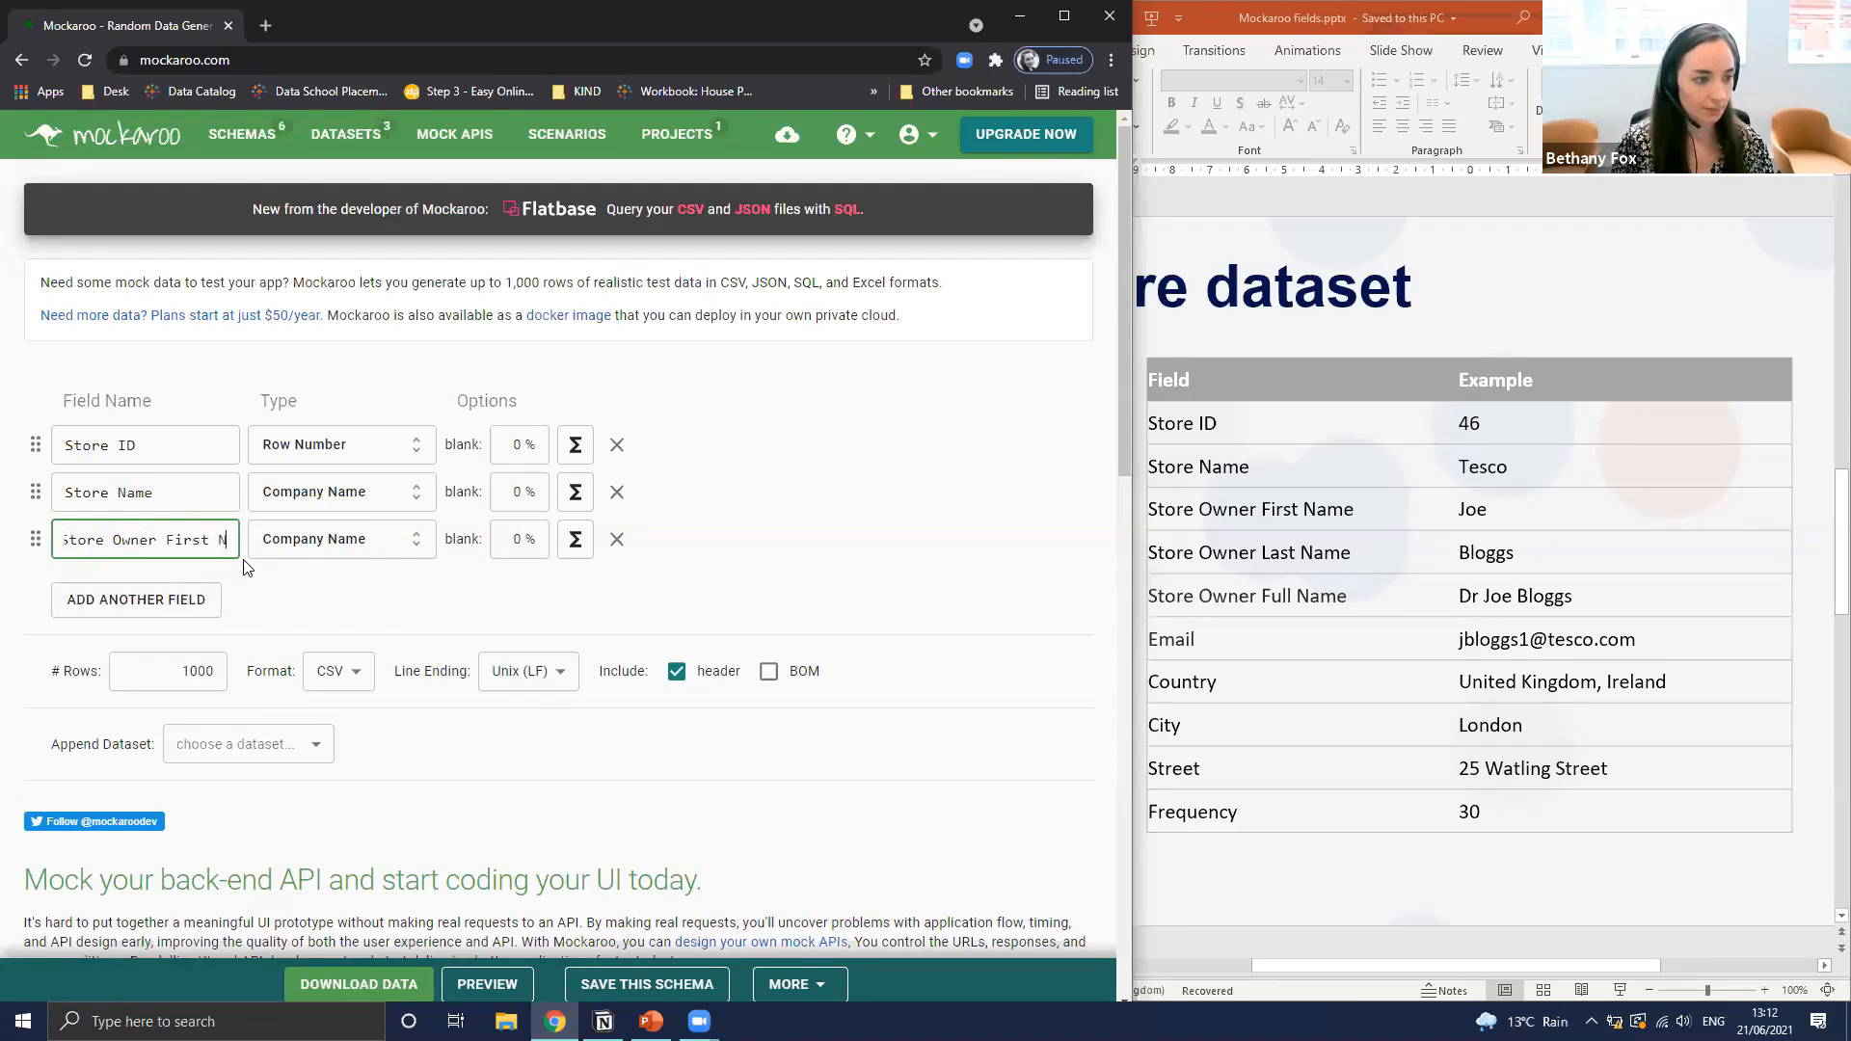
text(ame)
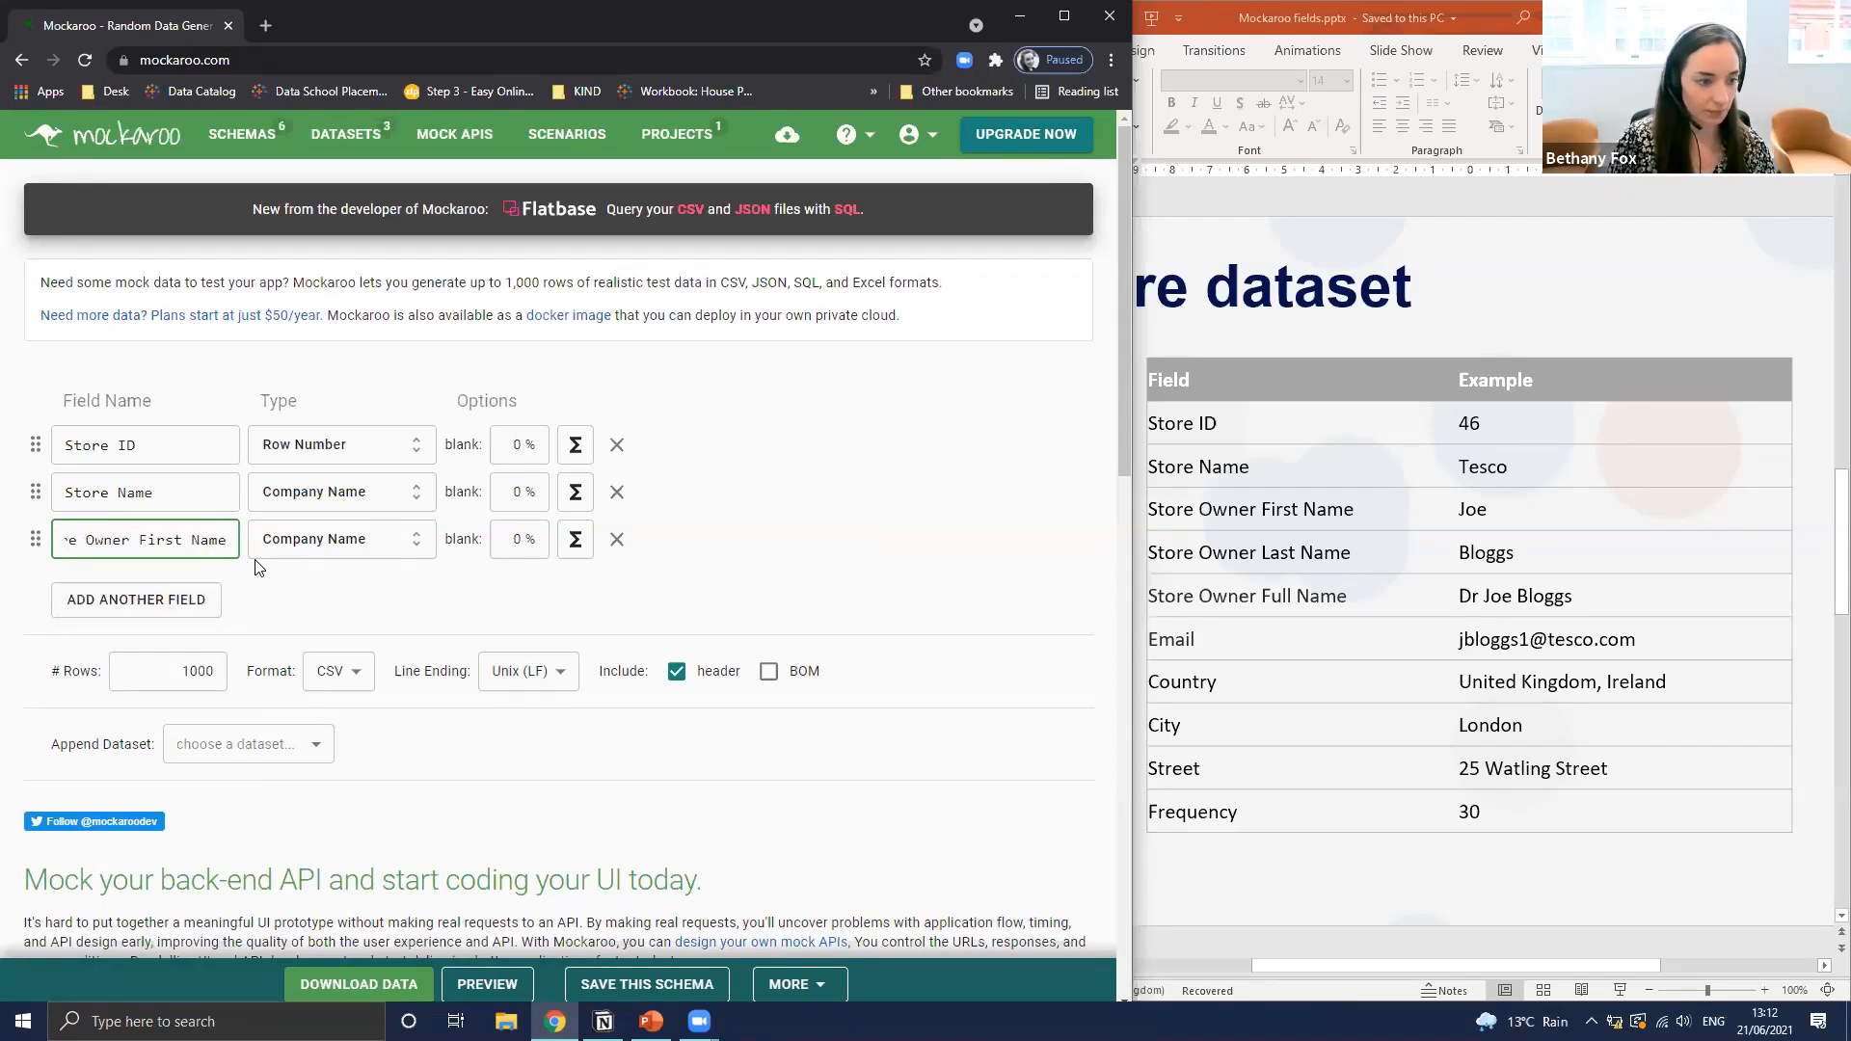
Search the data types for "name" and set the Store Owner First Name field's type to First Name
click(298, 548)
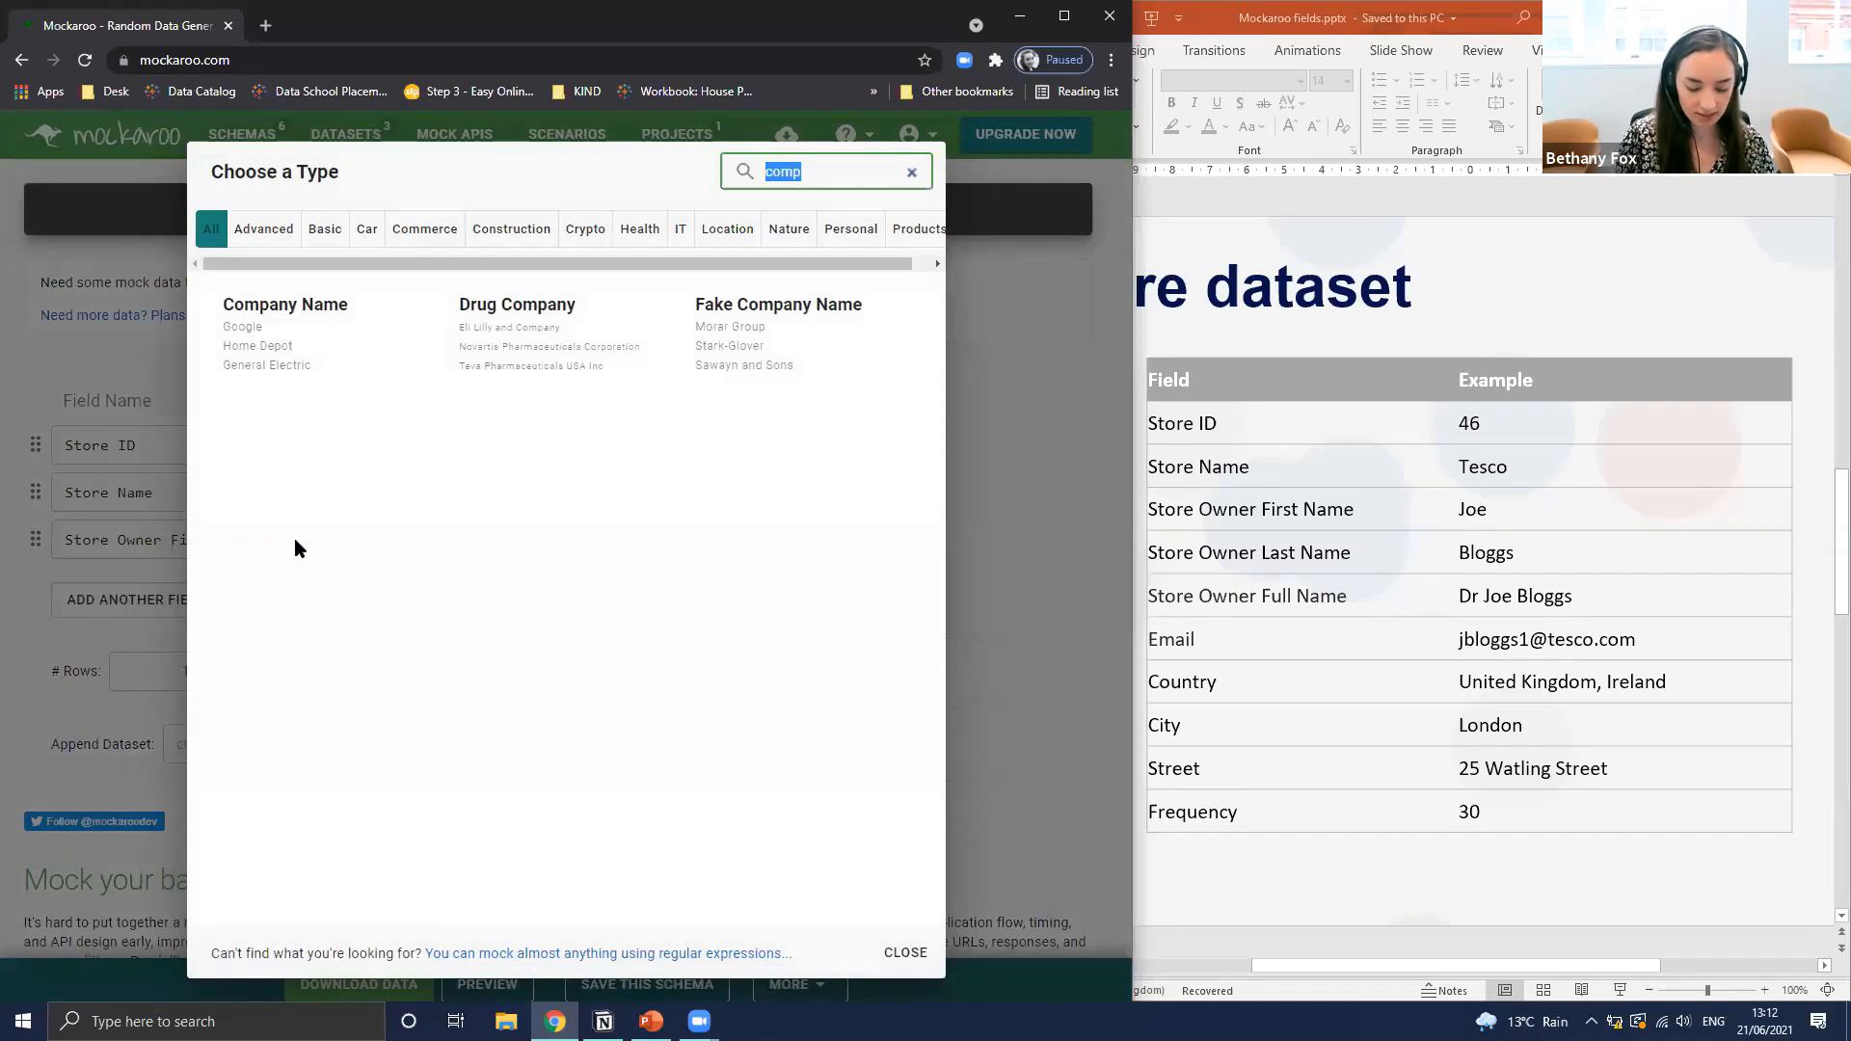
text(name)
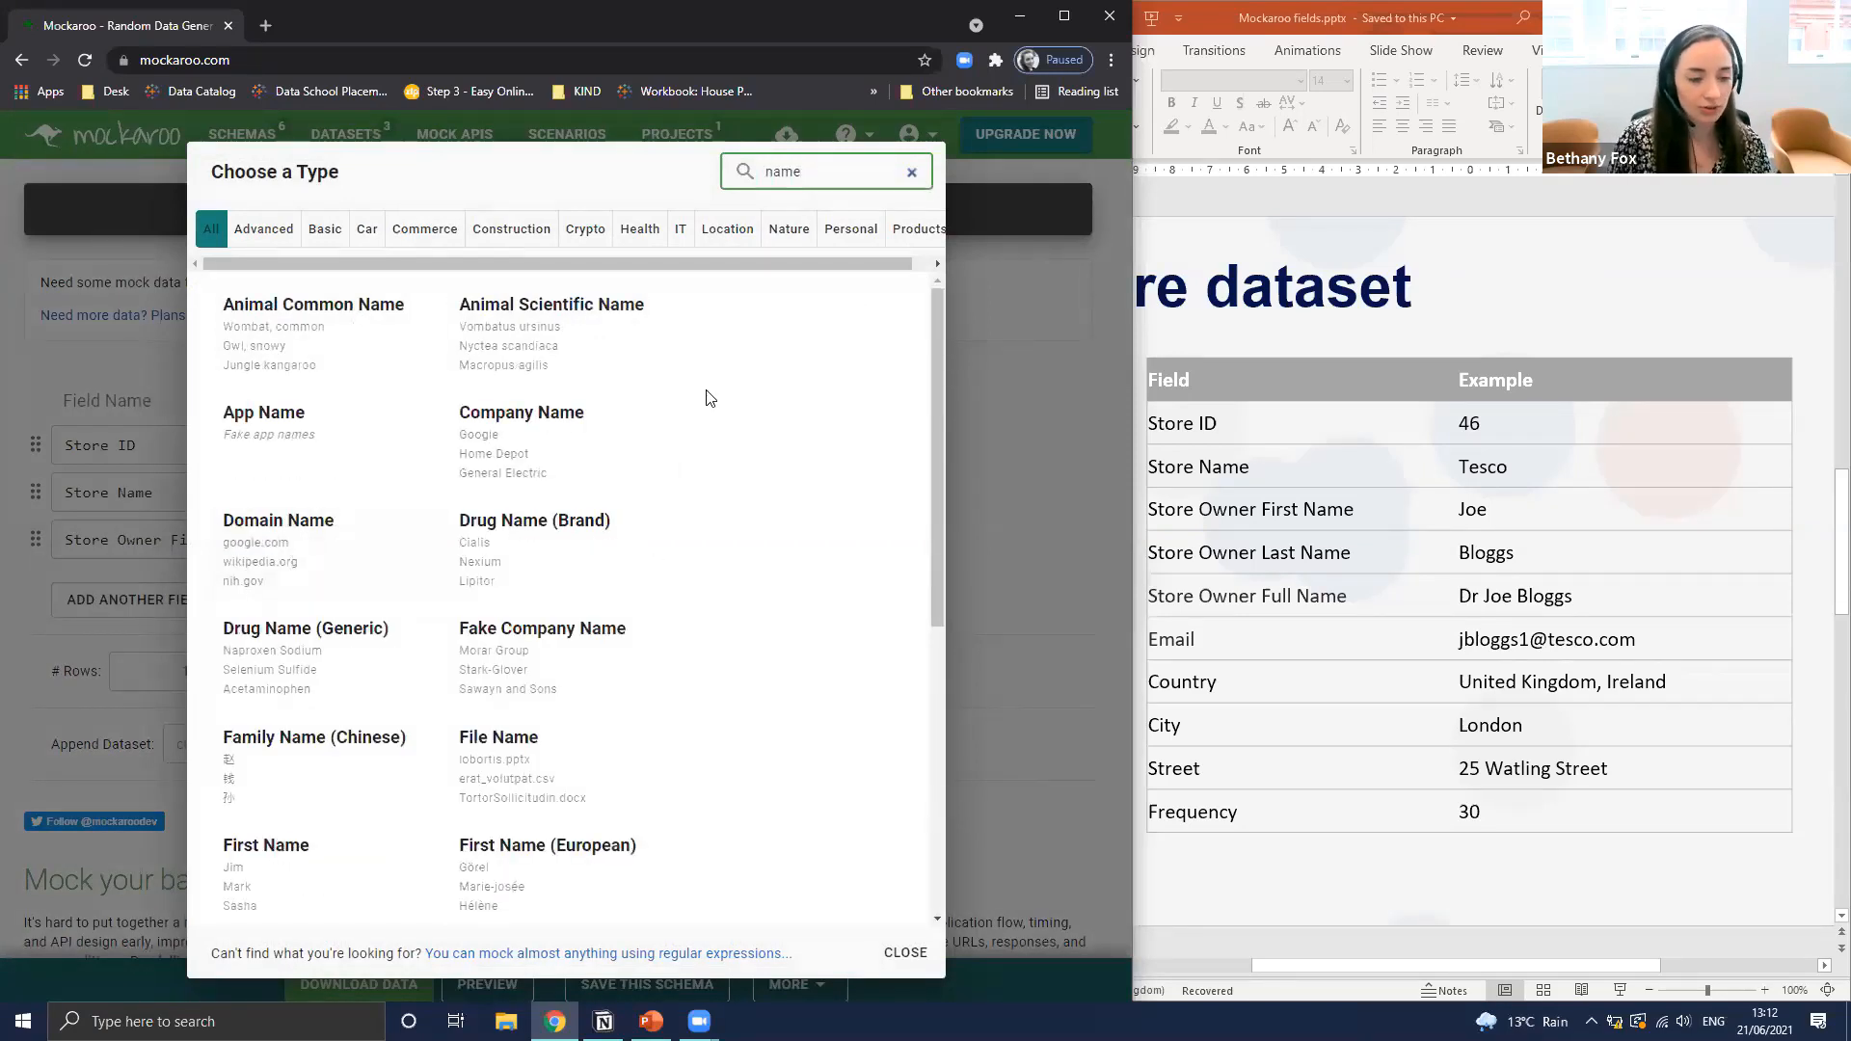
scroll(709, 401, down, 1)
scroll(707, 401, down, 3)
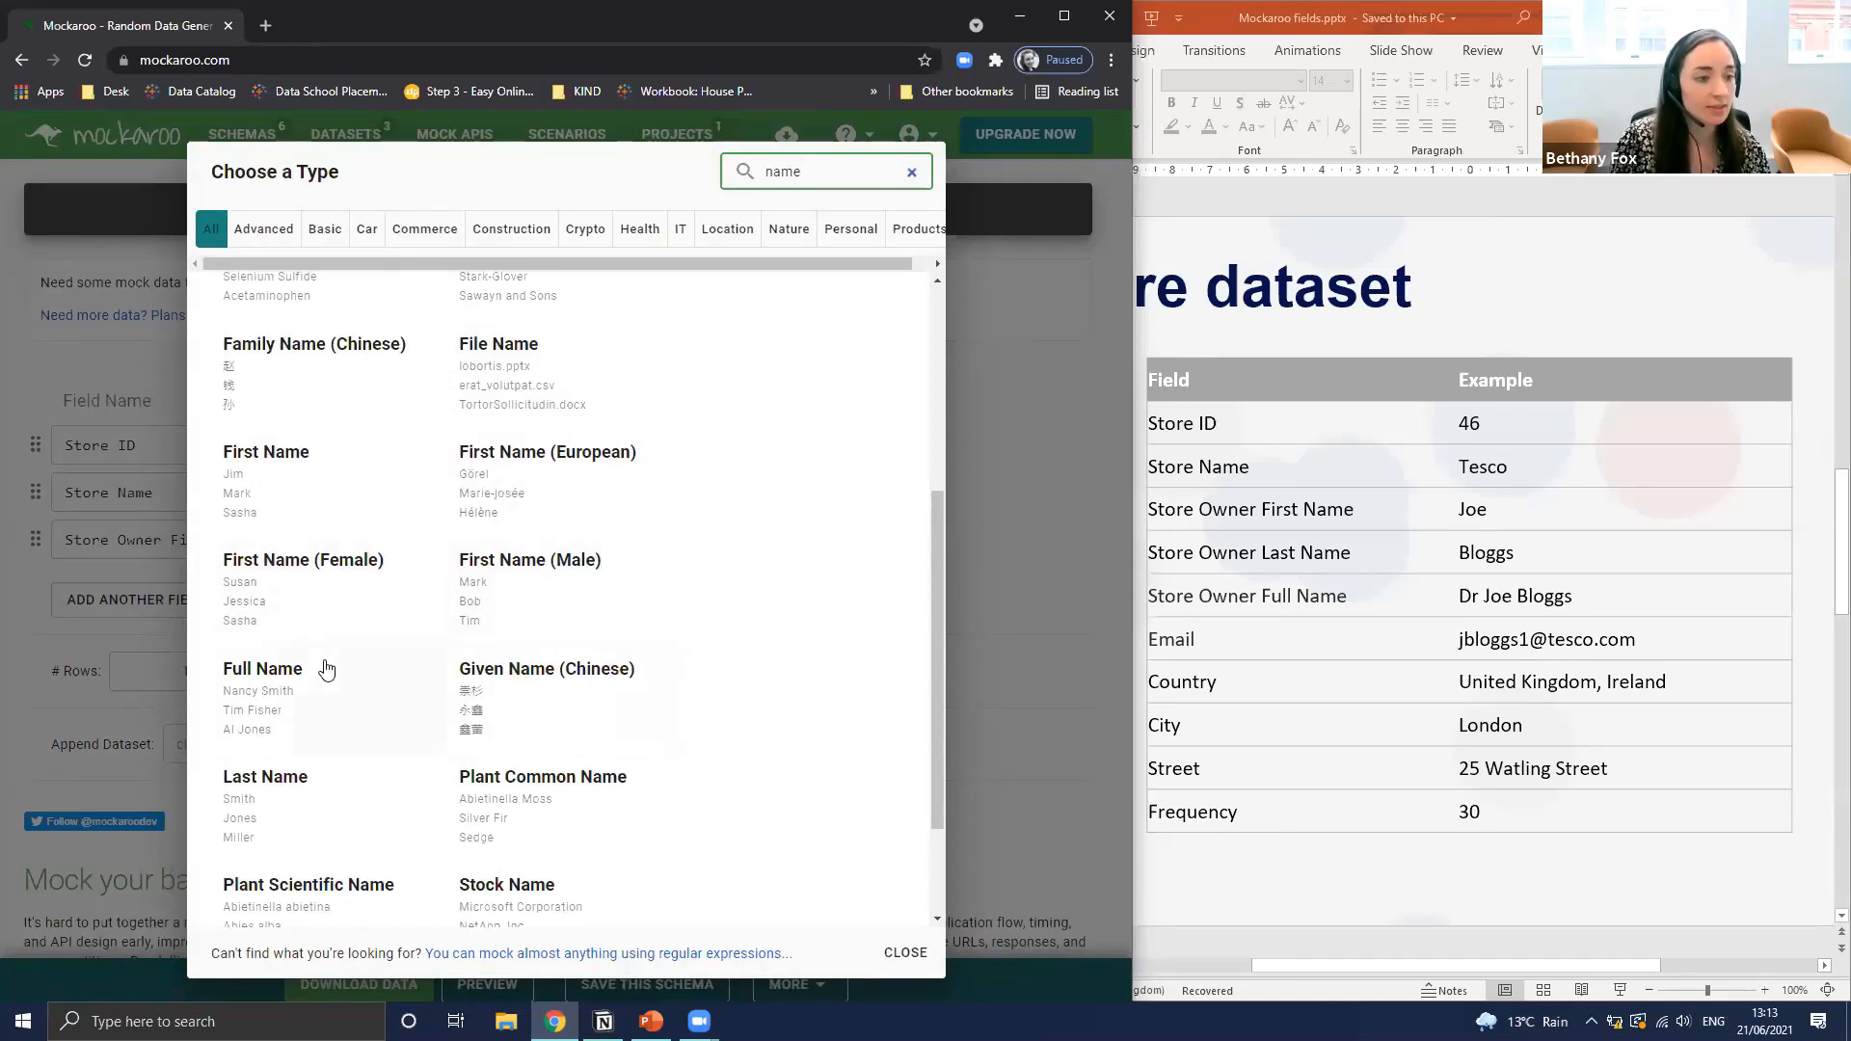
click(339, 498)
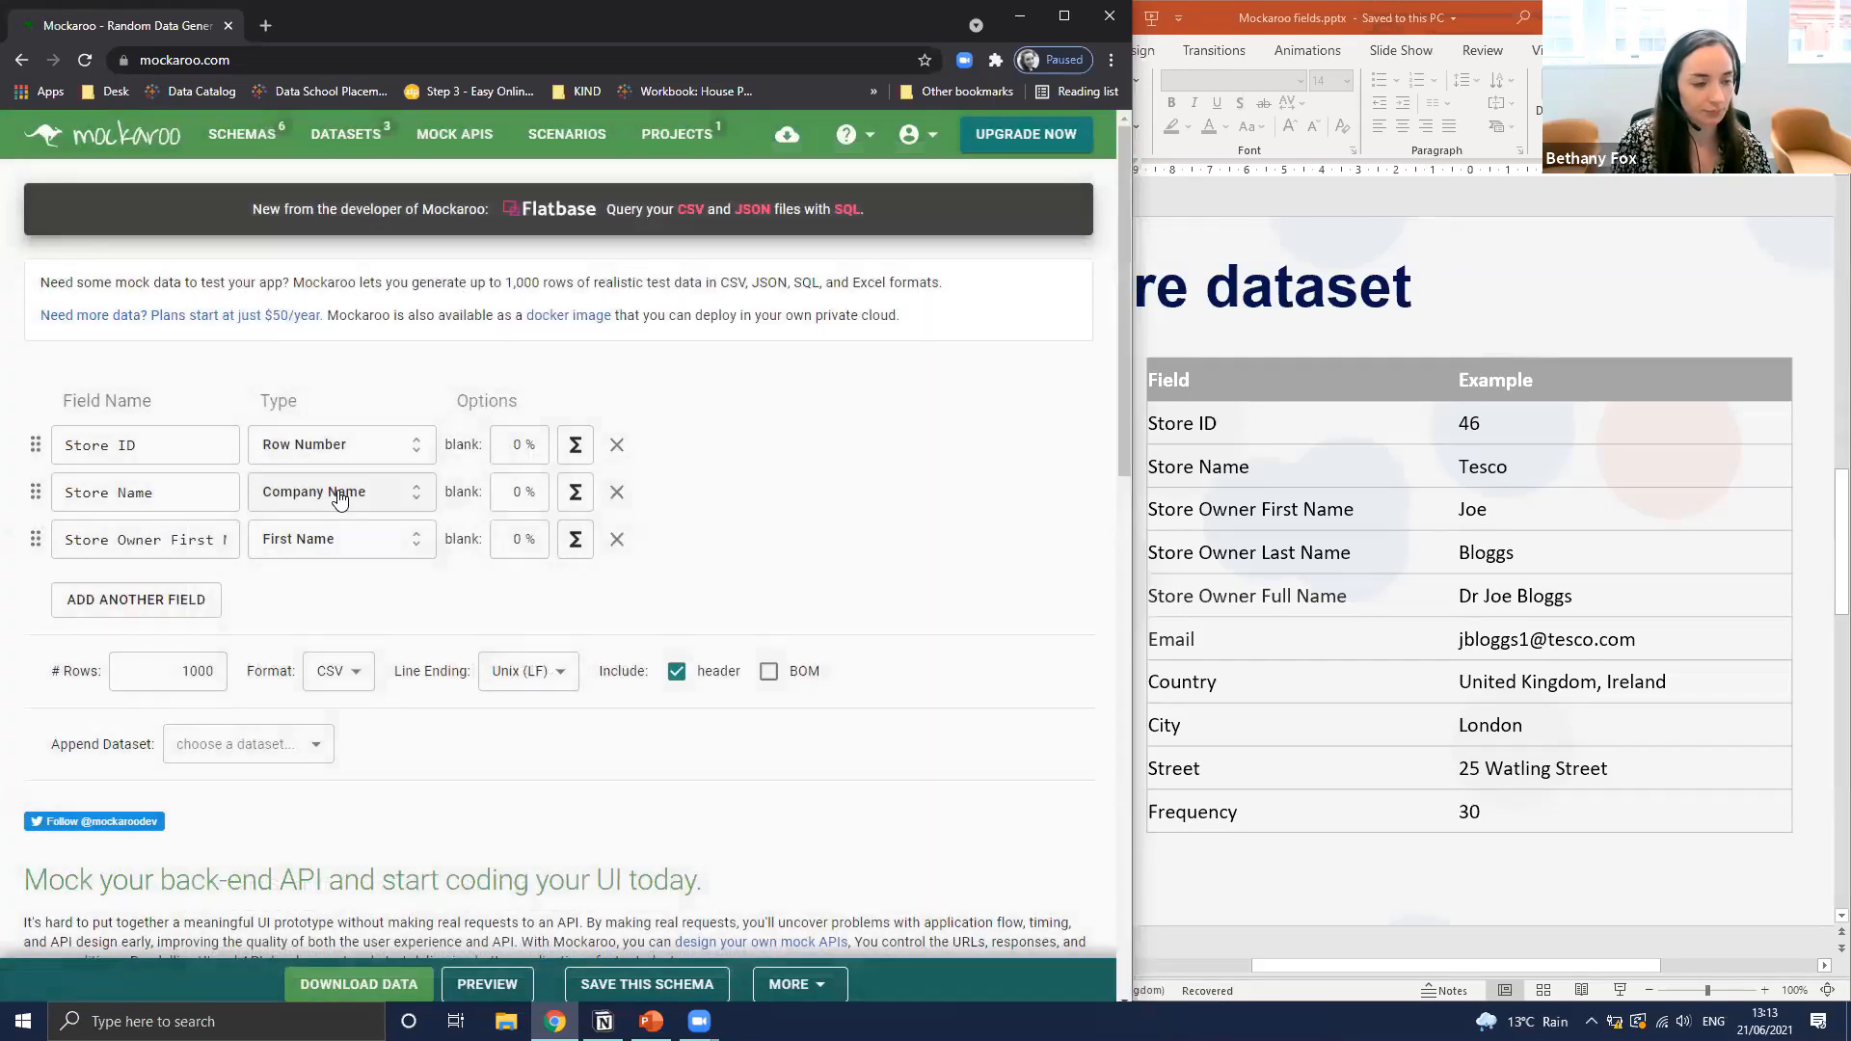
Add another field below Store Owner First Name and name it "Store Owner Last Name"
click(114, 610)
triple_click(181, 588)
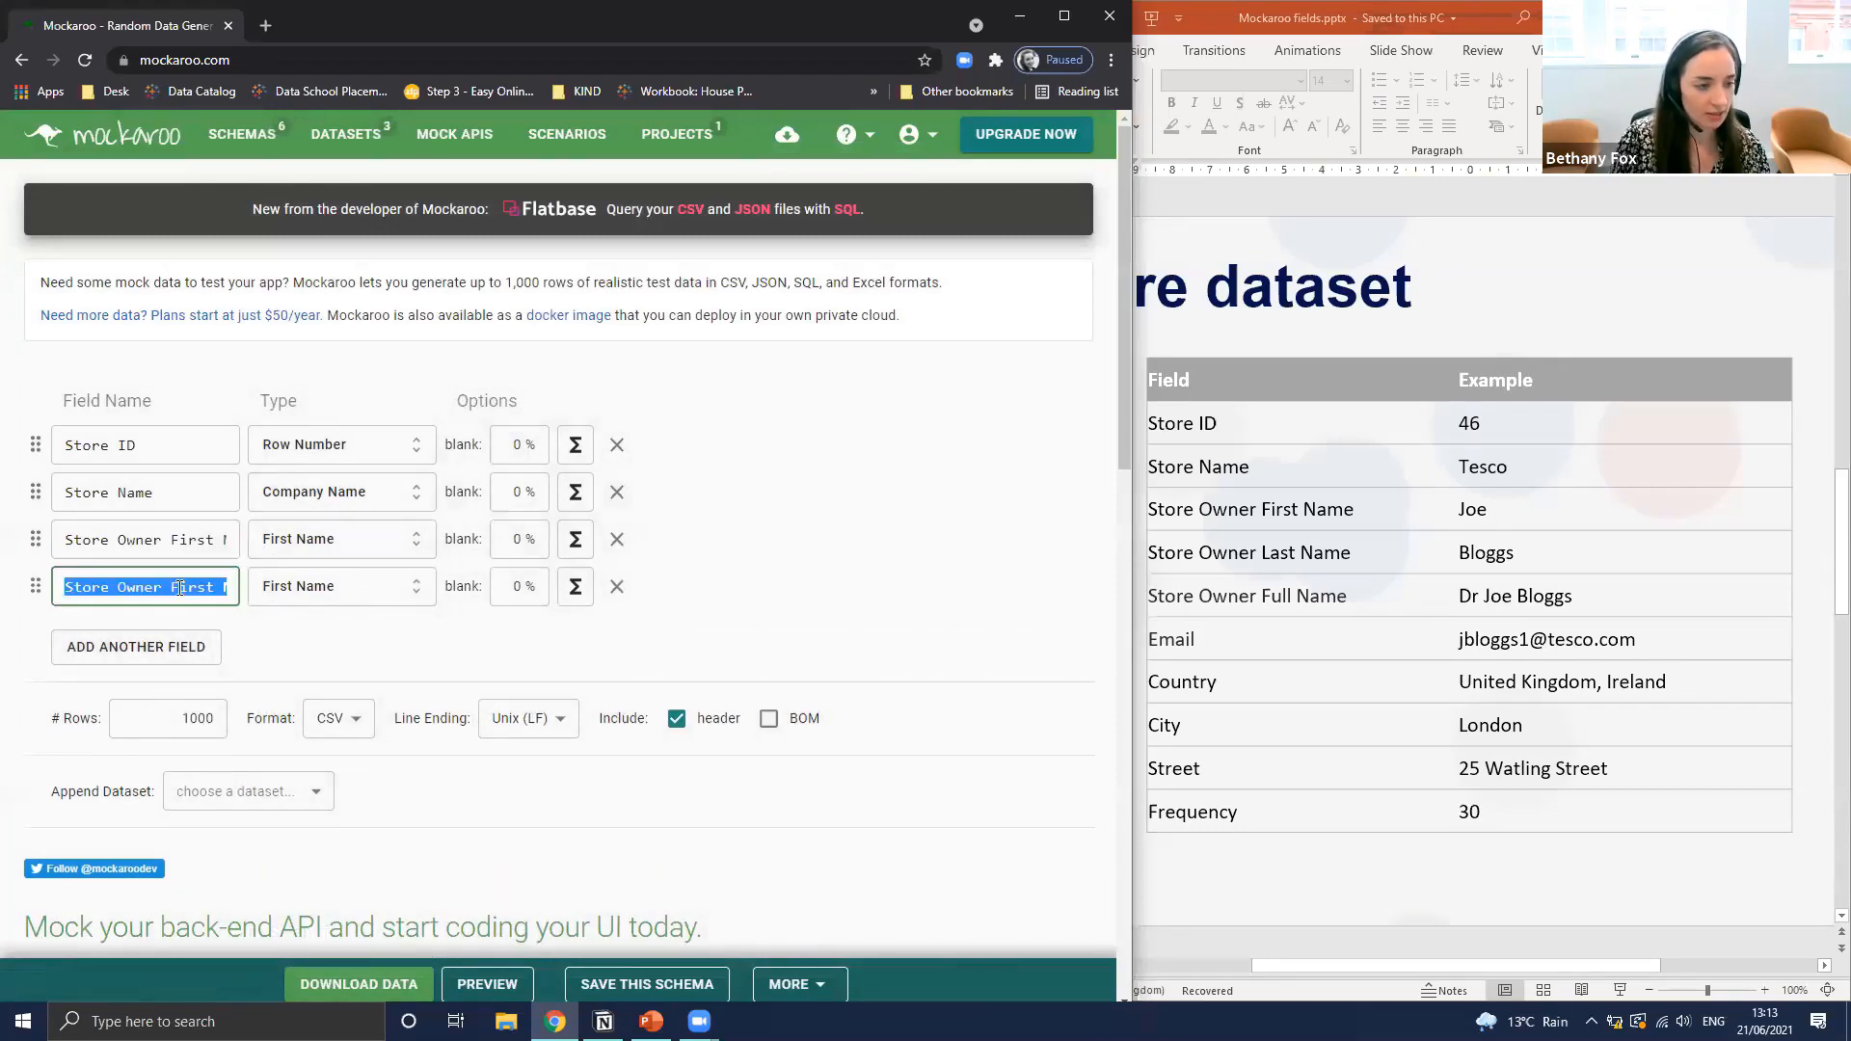
click(164, 585)
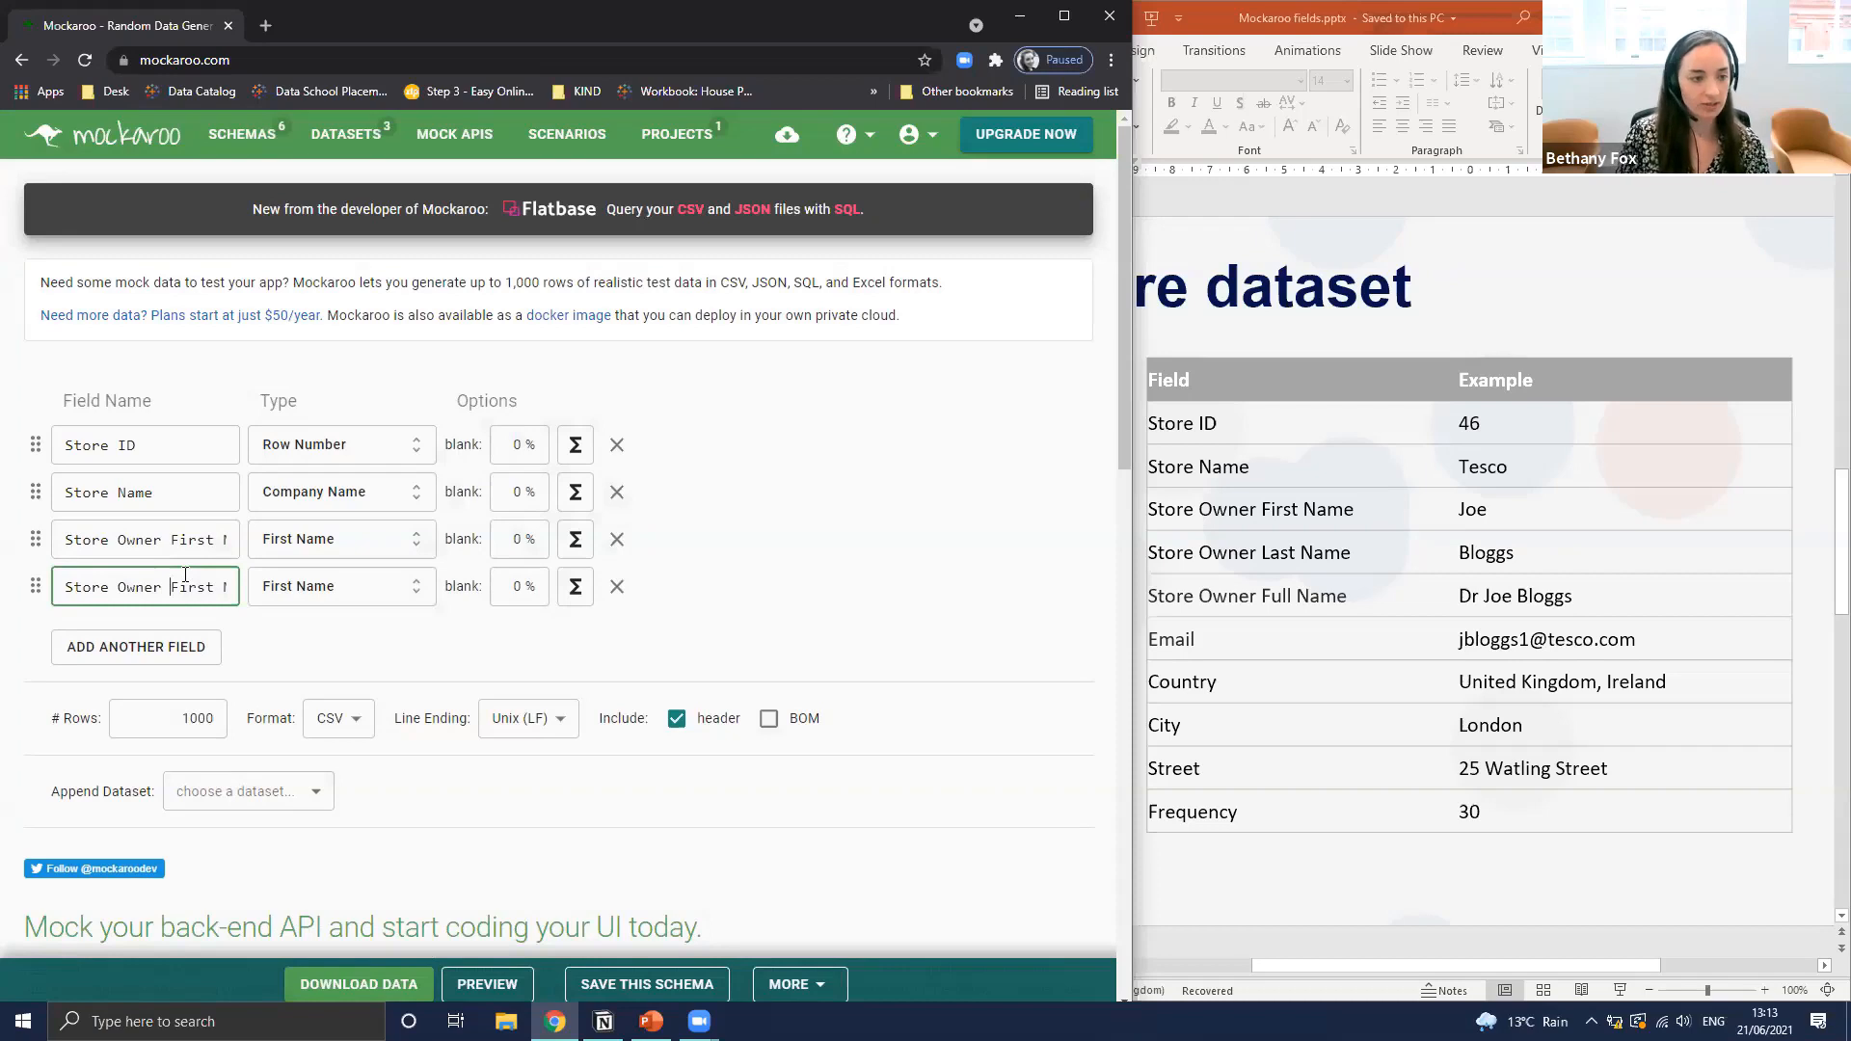
double_click(185, 575)
text(Last)
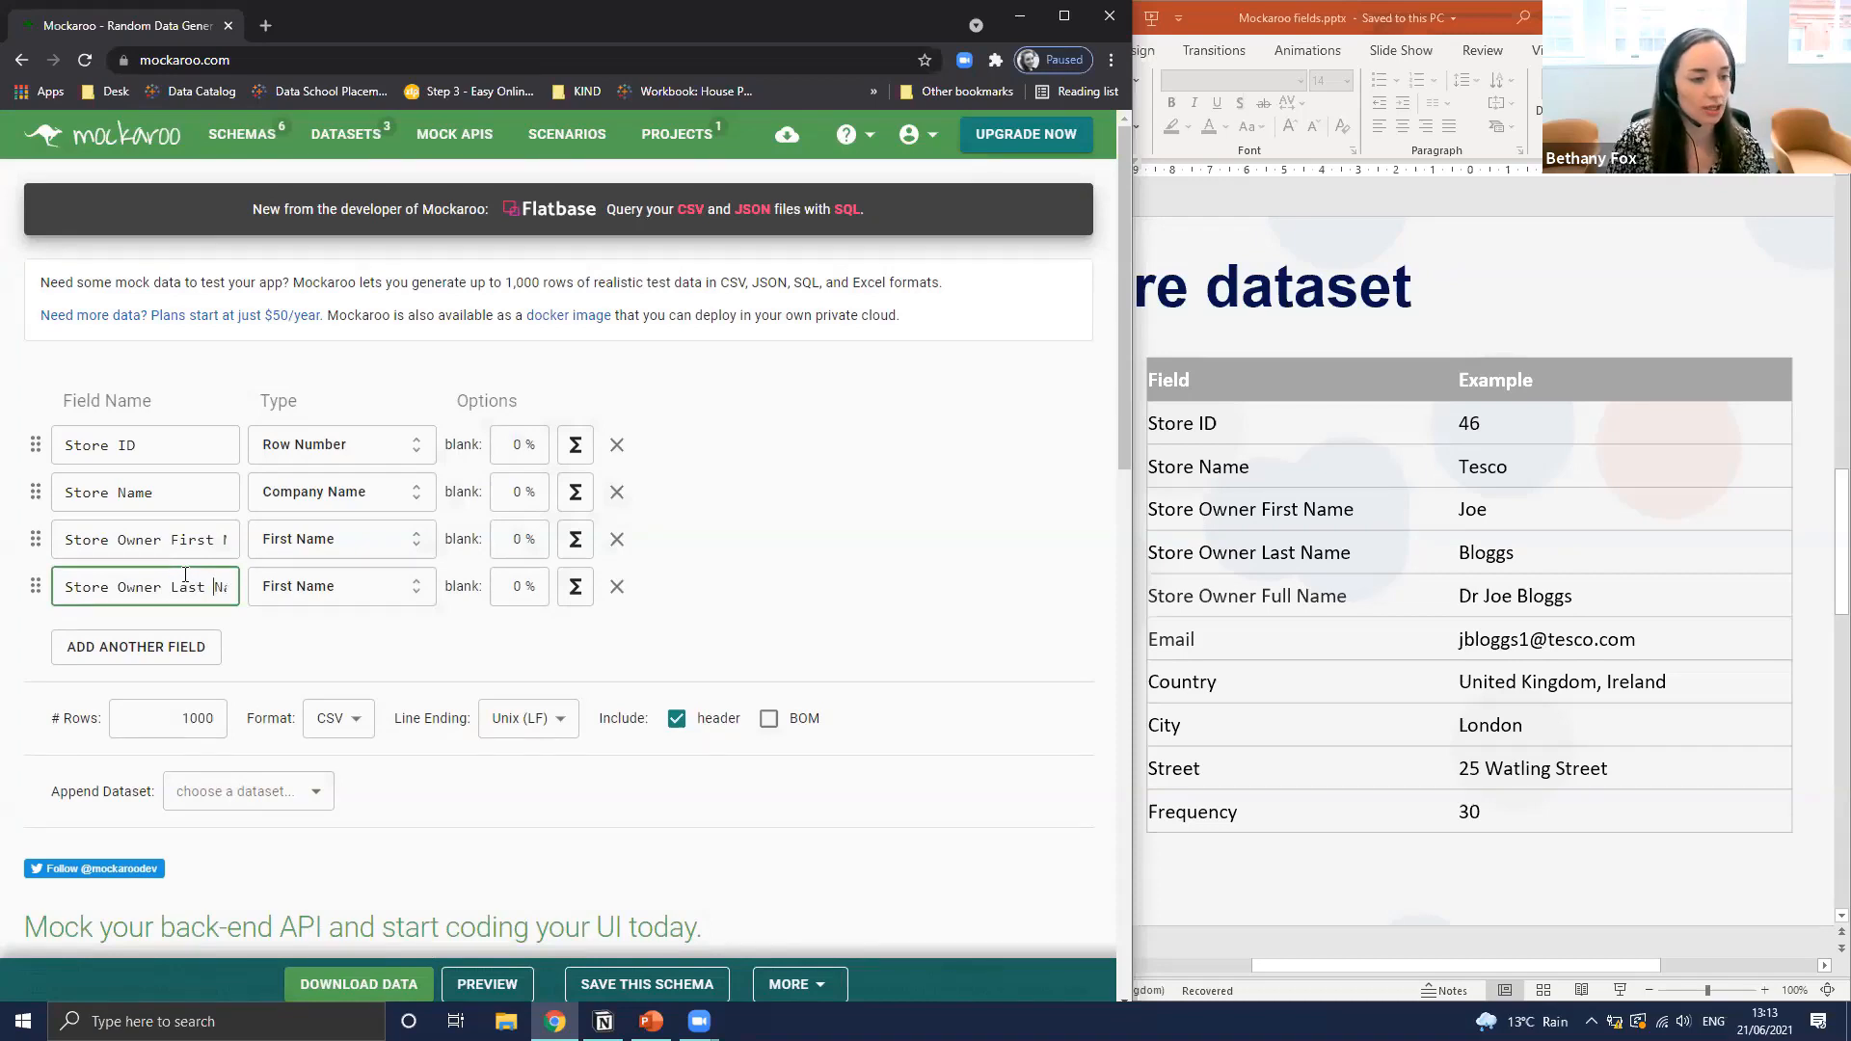
Set the Store Owner Last Name field's type to Last Name
click(409, 587)
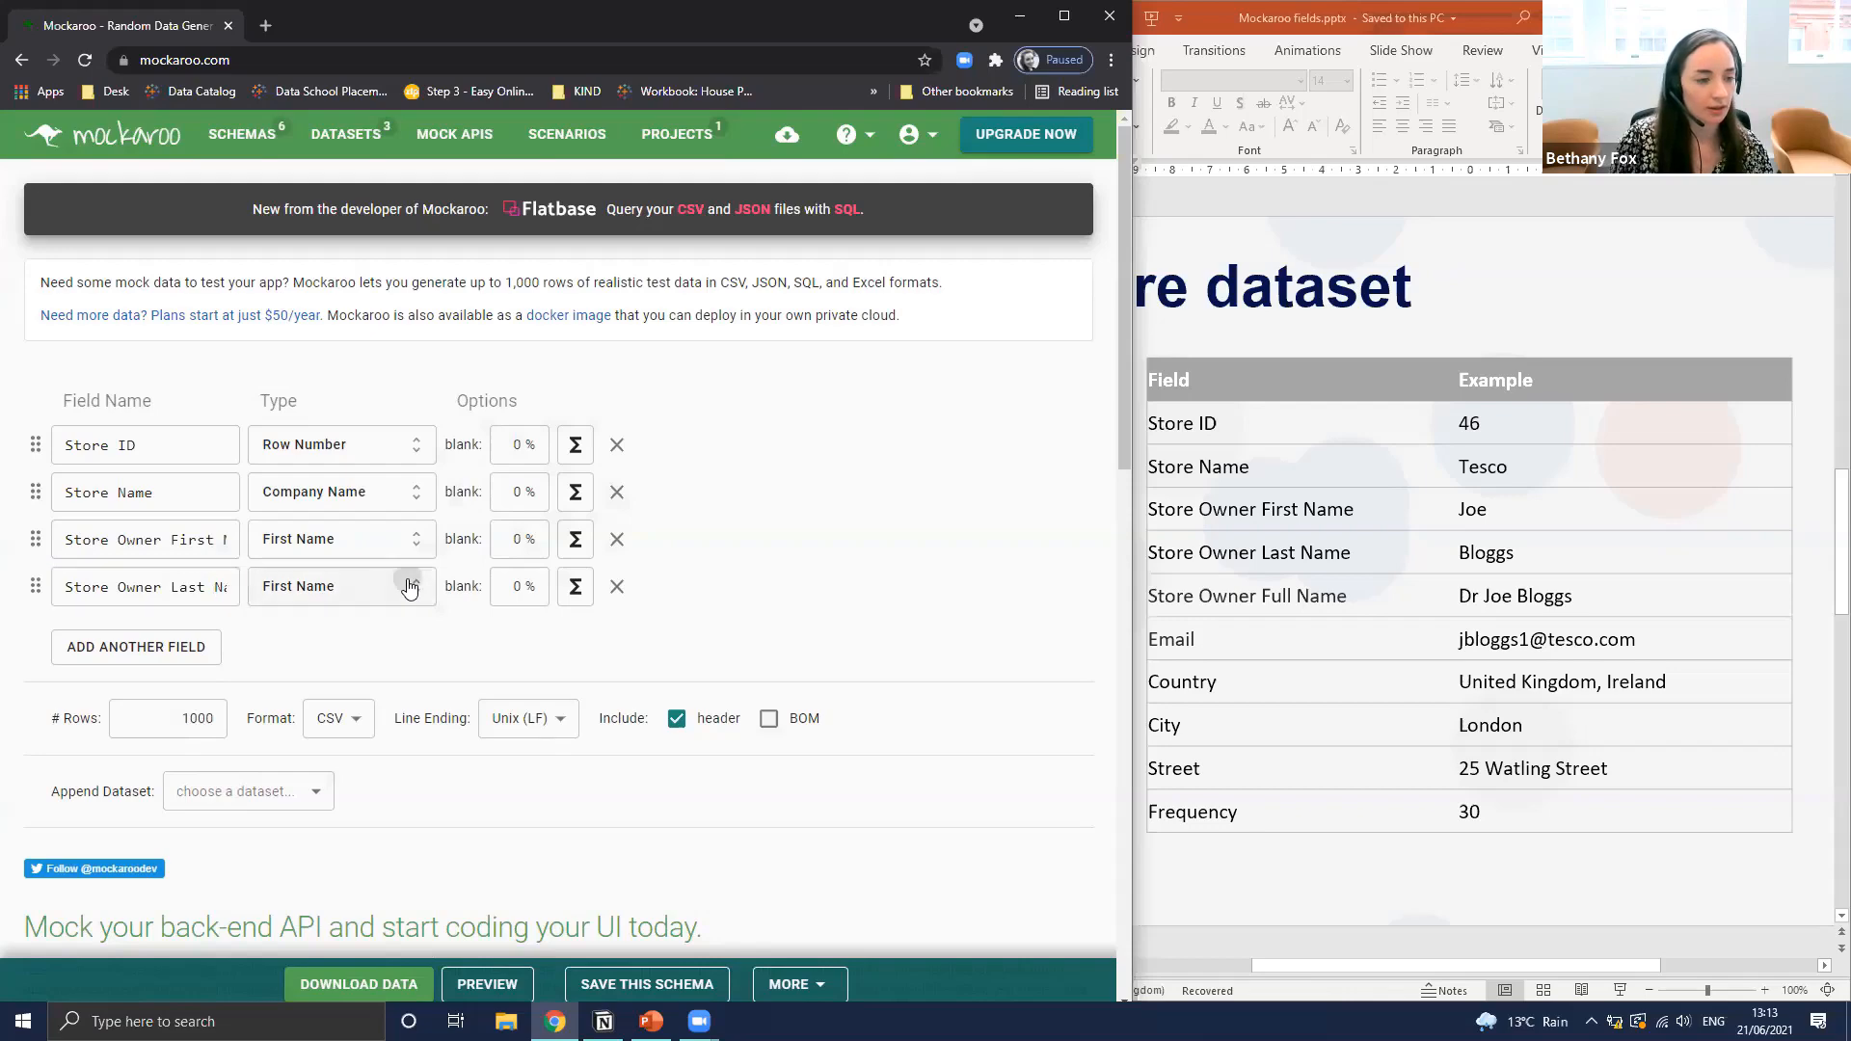
scroll(784, 405, down, 3)
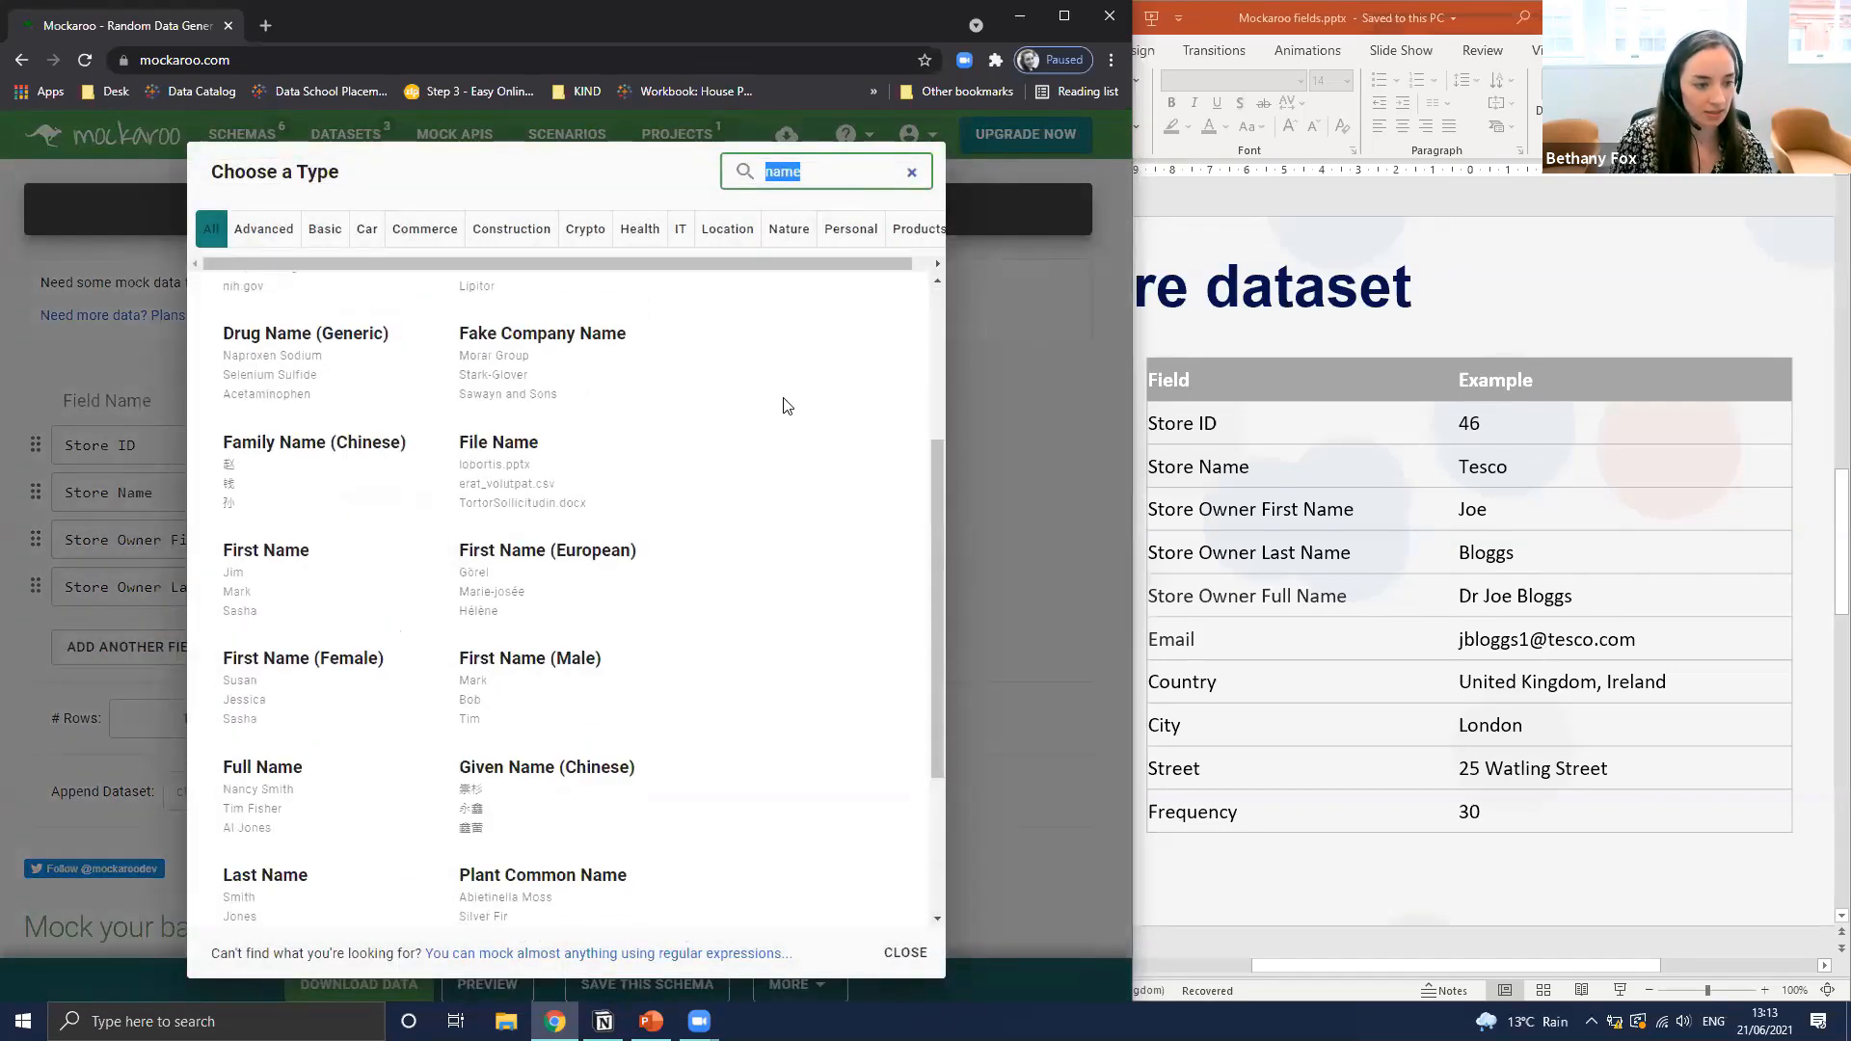
scroll(785, 405, down, 3)
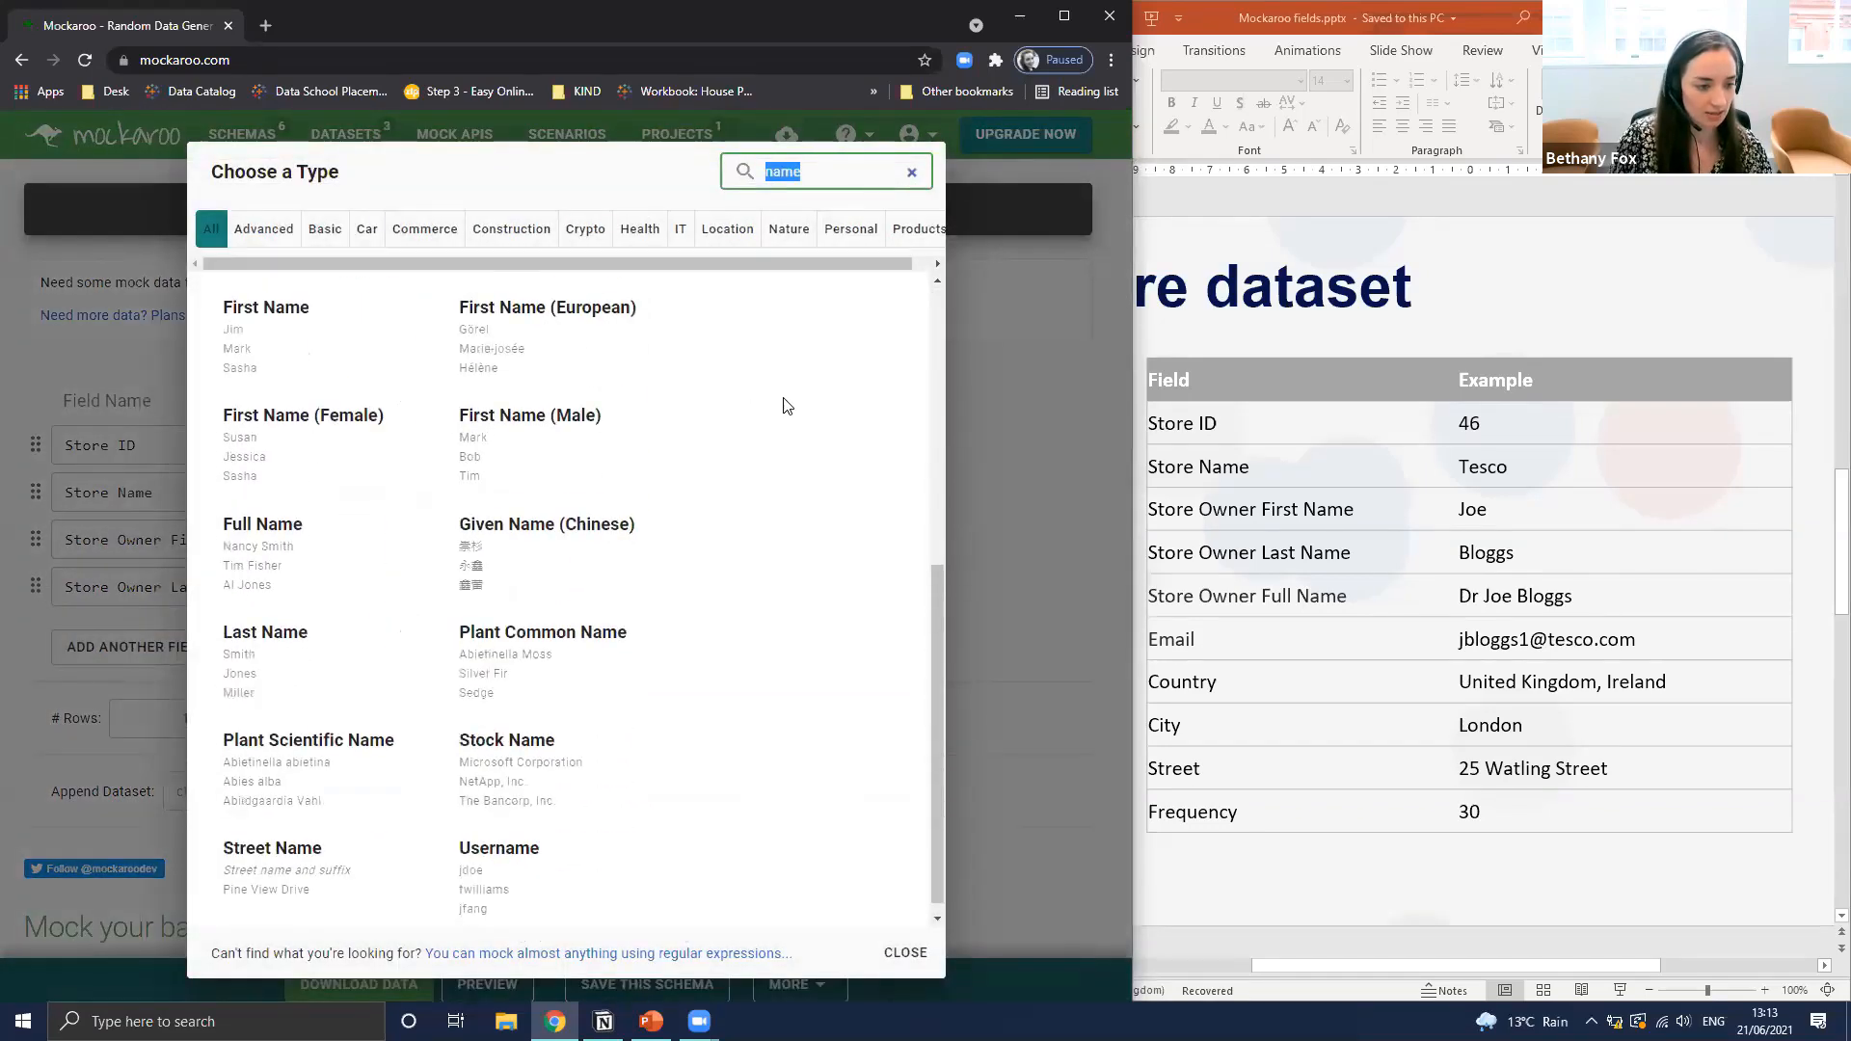
click(311, 646)
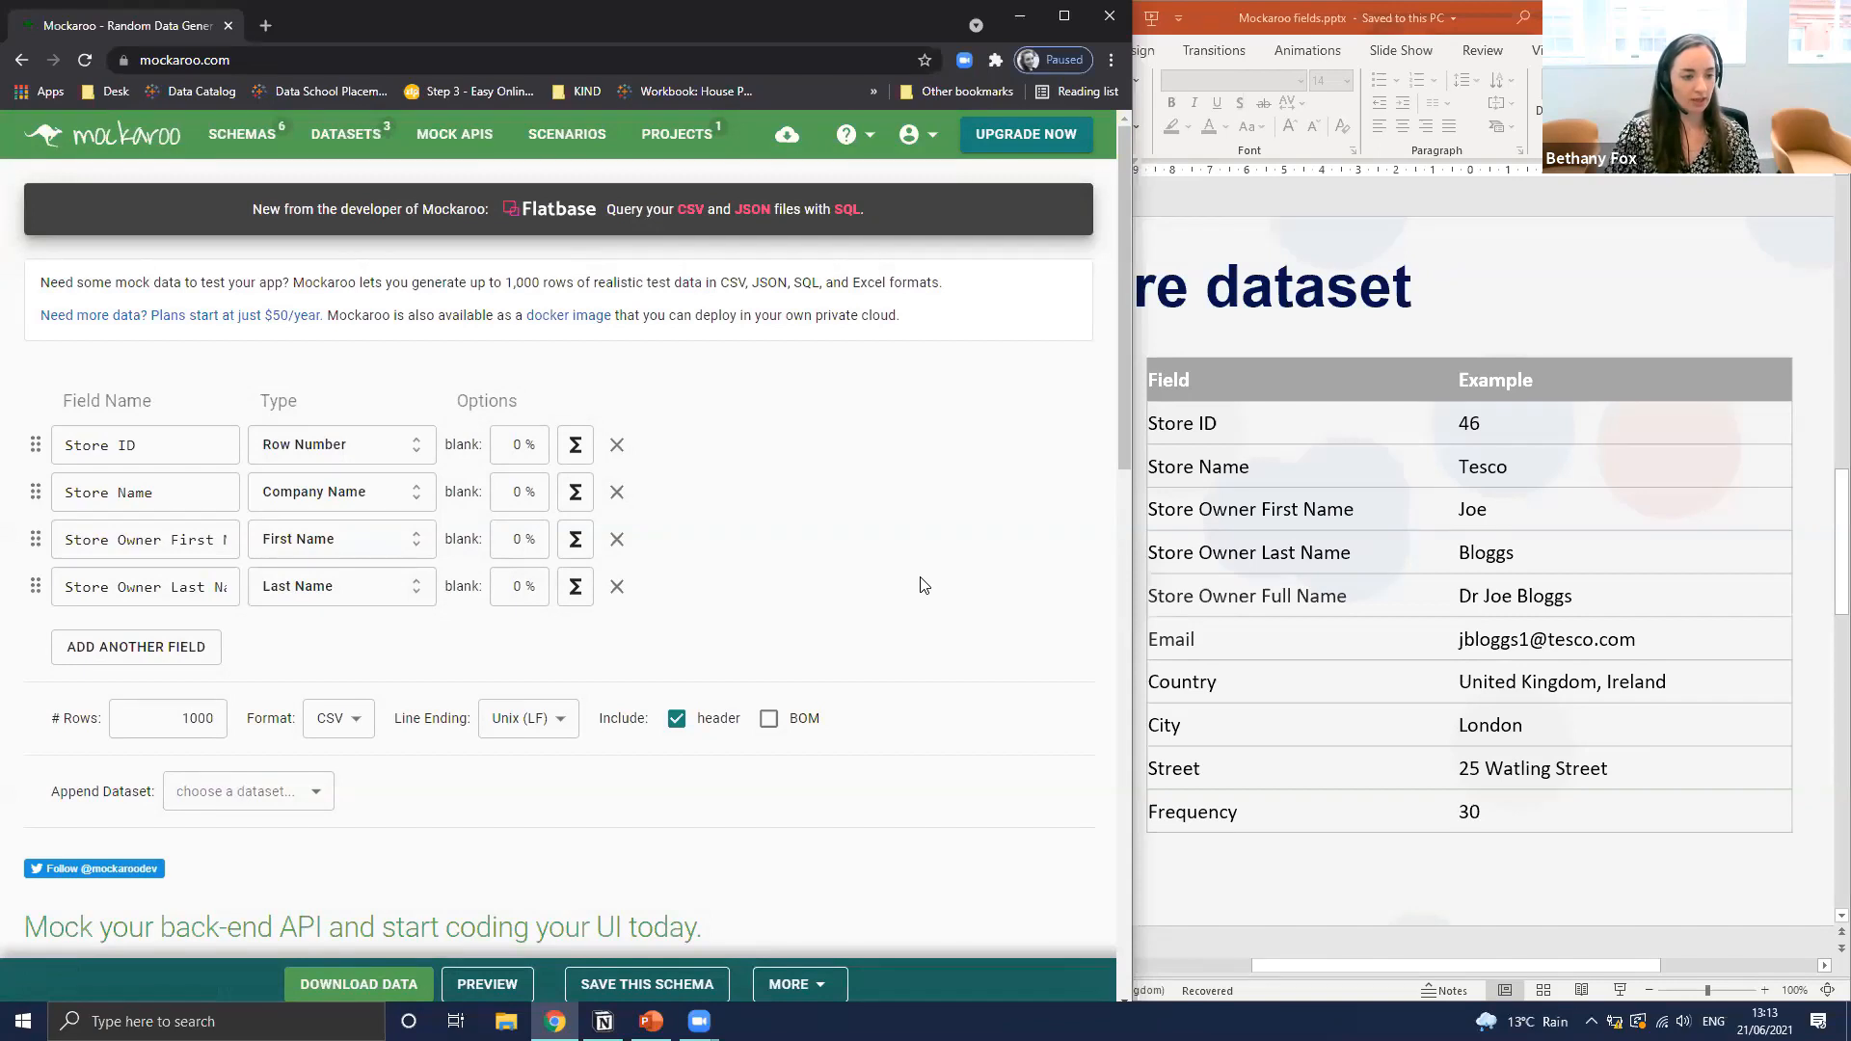
Review the available name data types from the Store Owner Last Name field, and leave the type chooser without changing the type
click(173, 603)
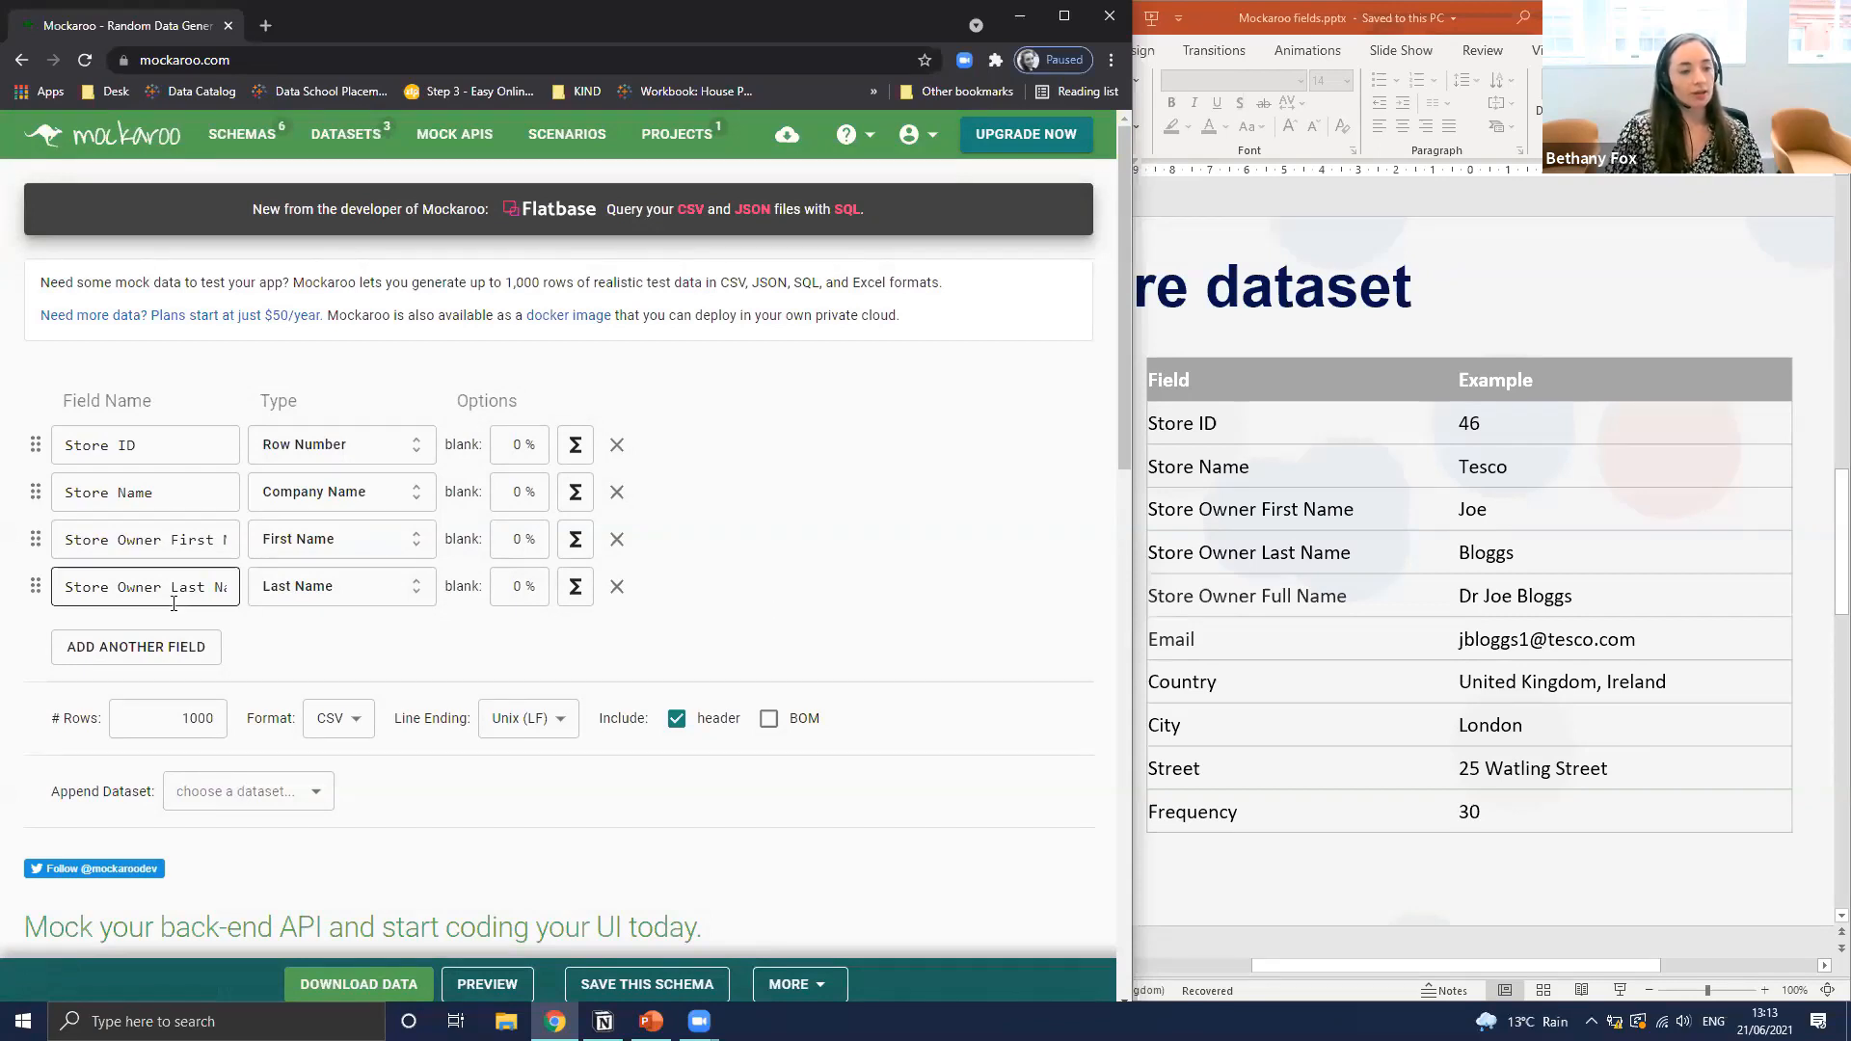
click(280, 590)
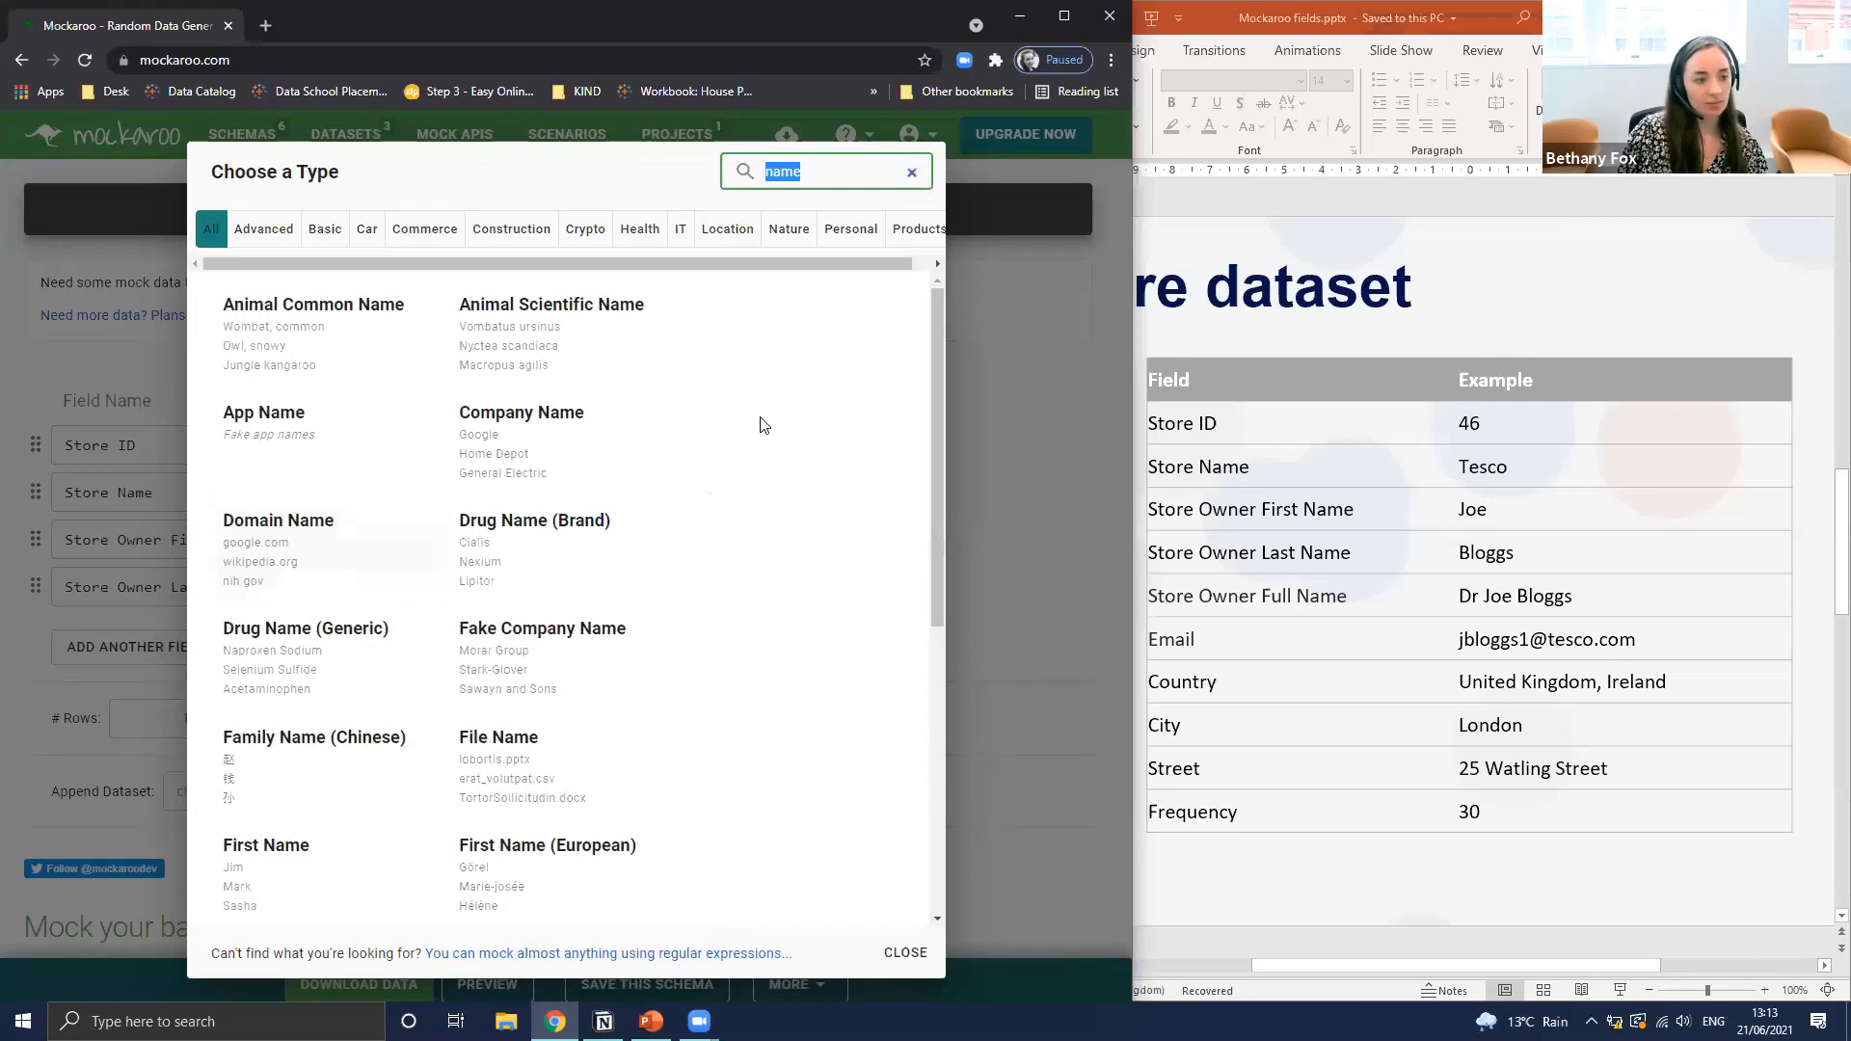
scroll(763, 425, down, 5)
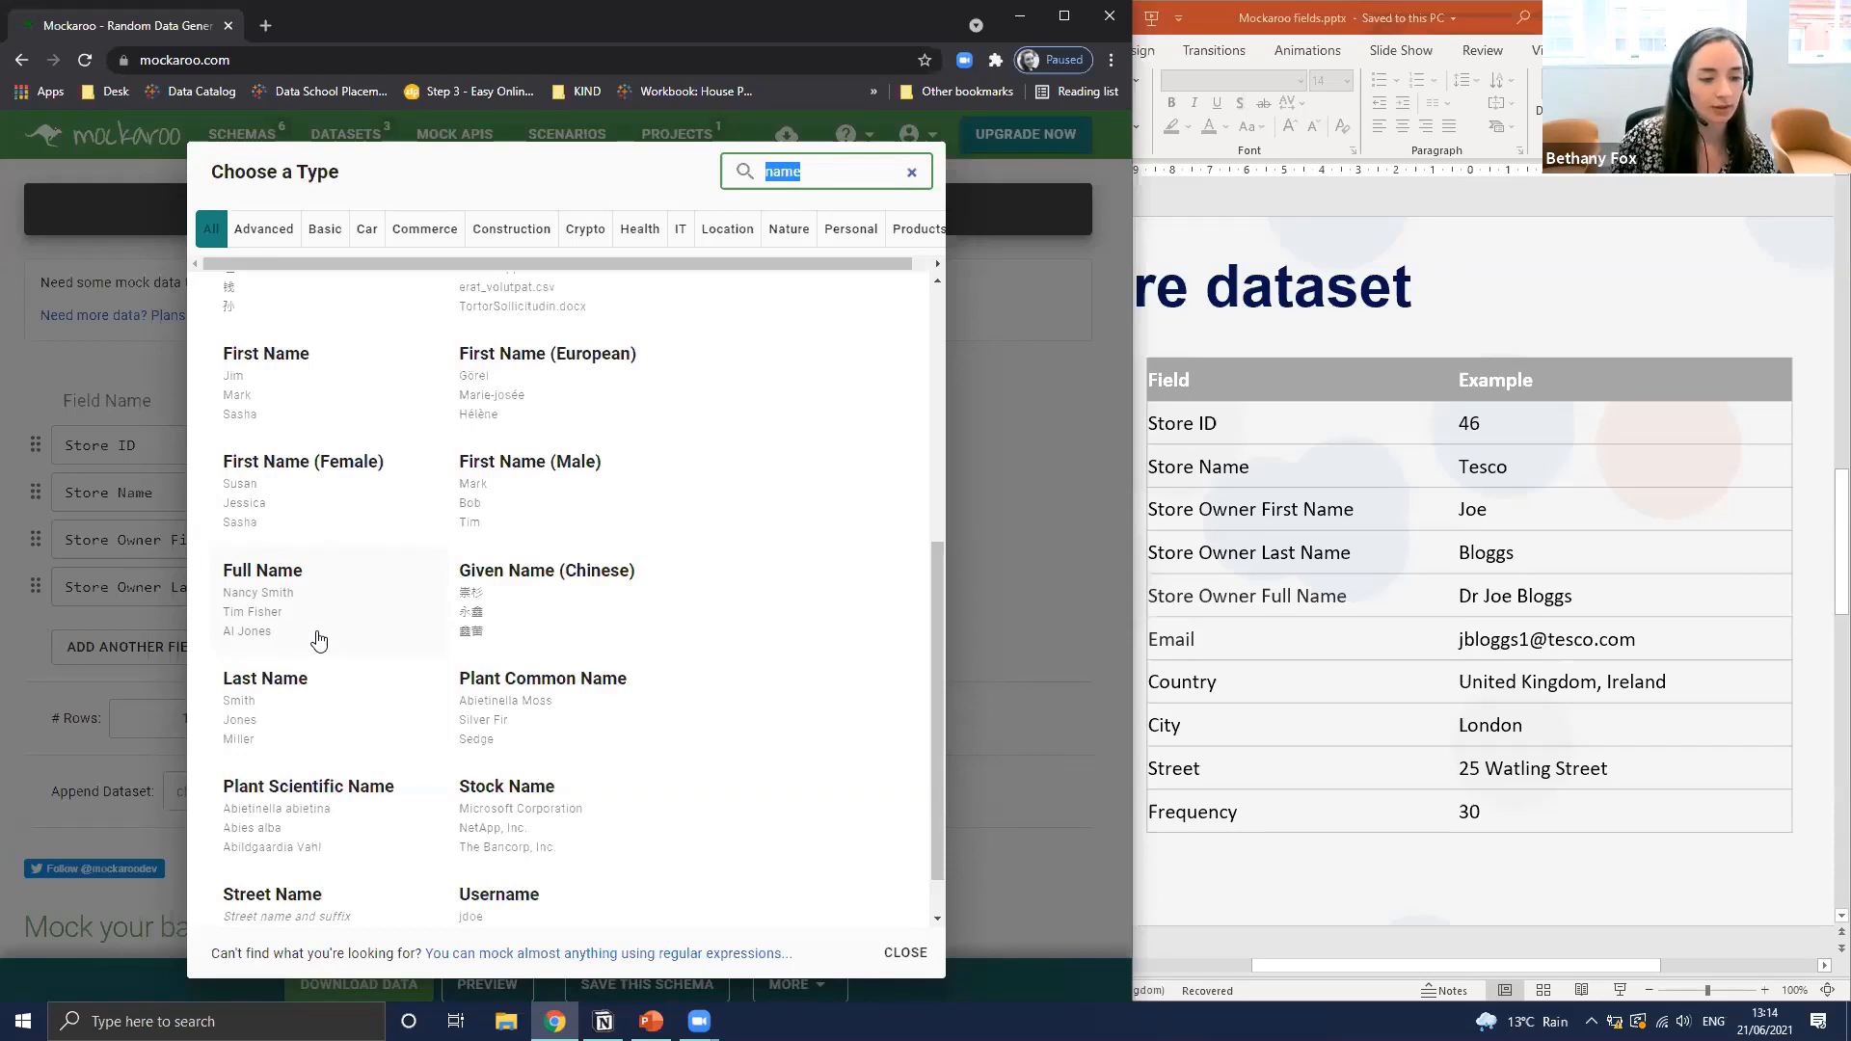
click(1004, 413)
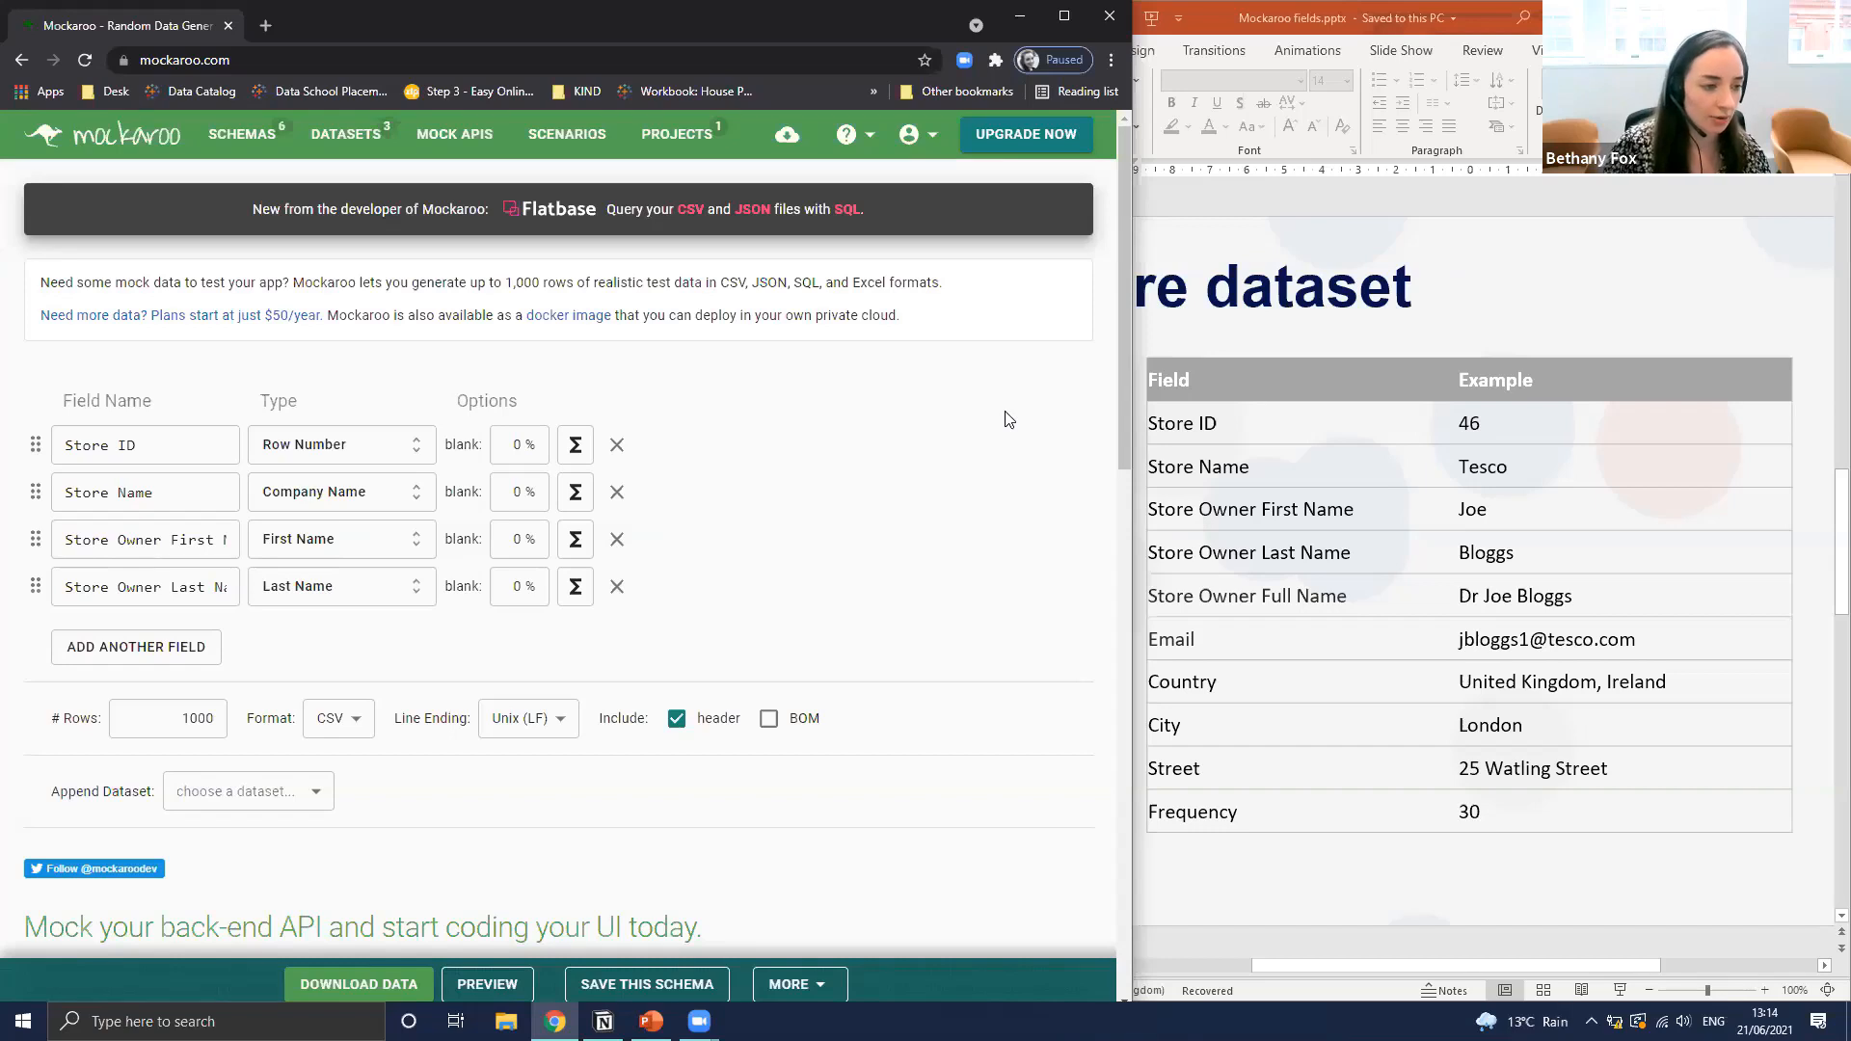
Add a fifth field below Store Owner Last Name and name it "Title"
click(173, 656)
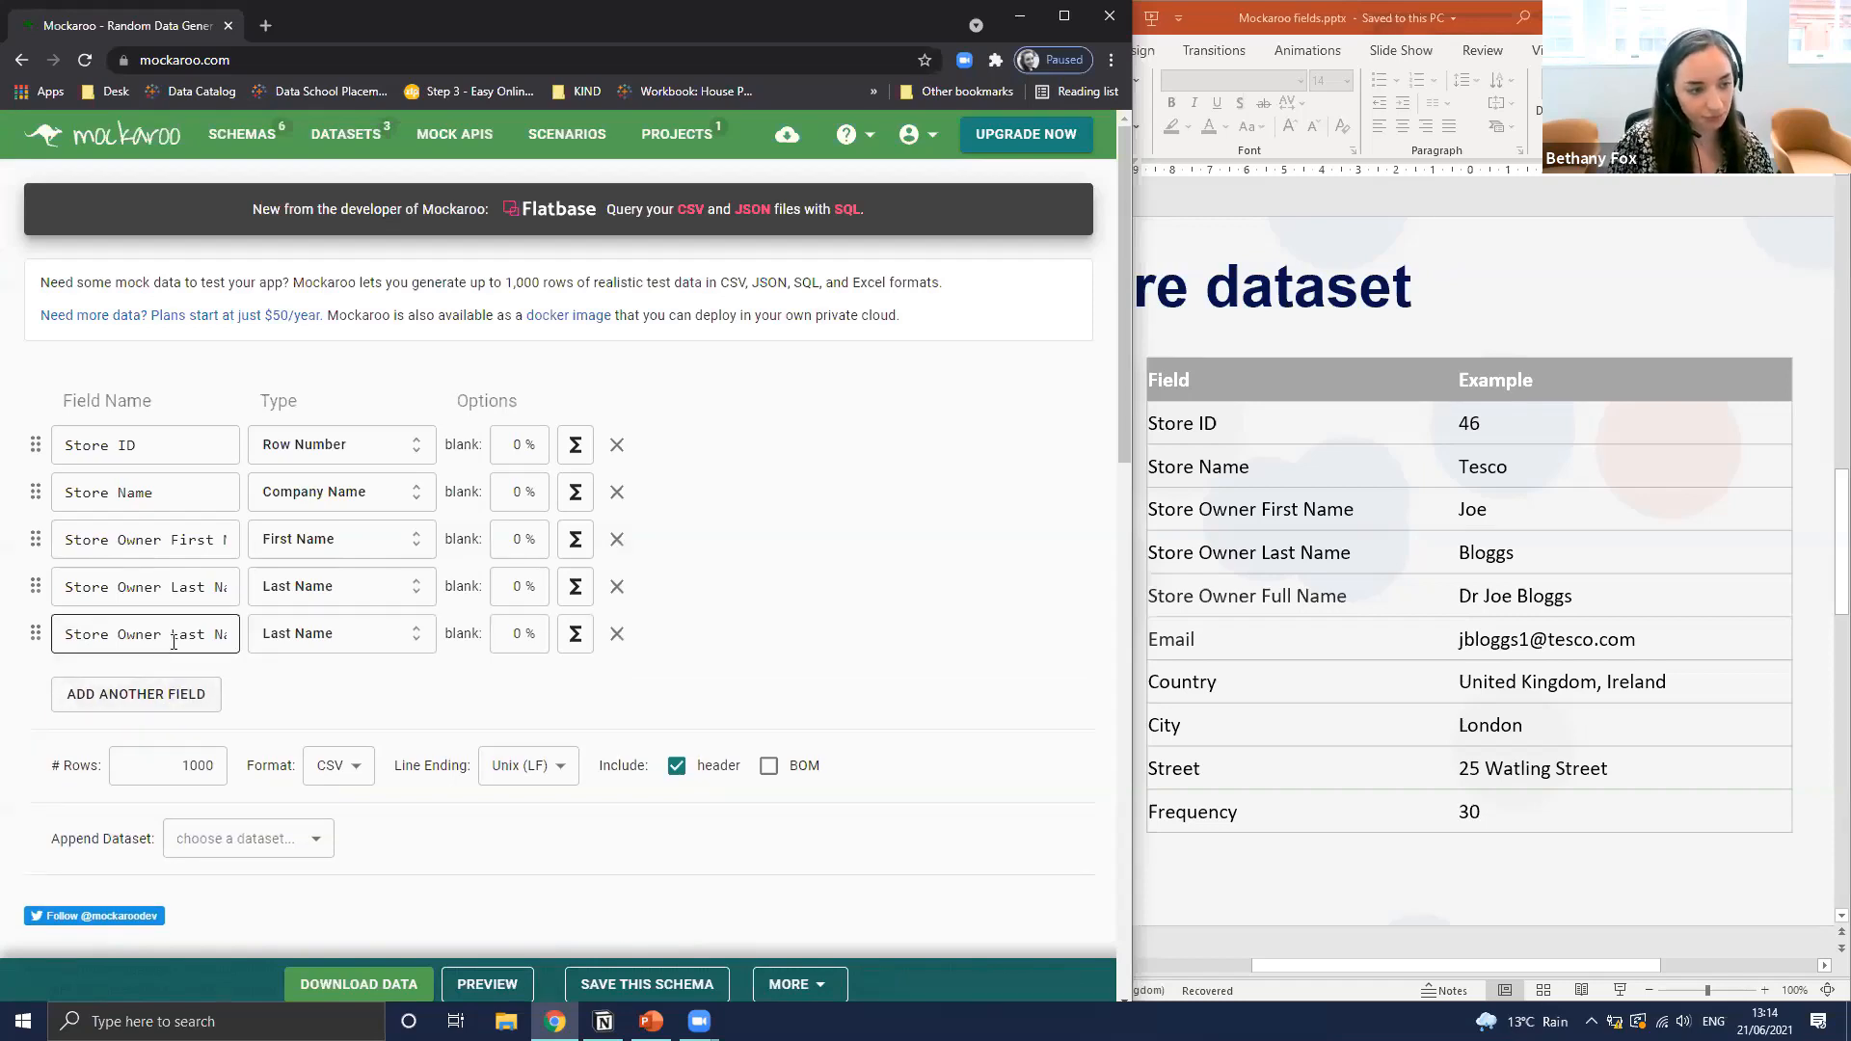
click(174, 639)
text(Til)
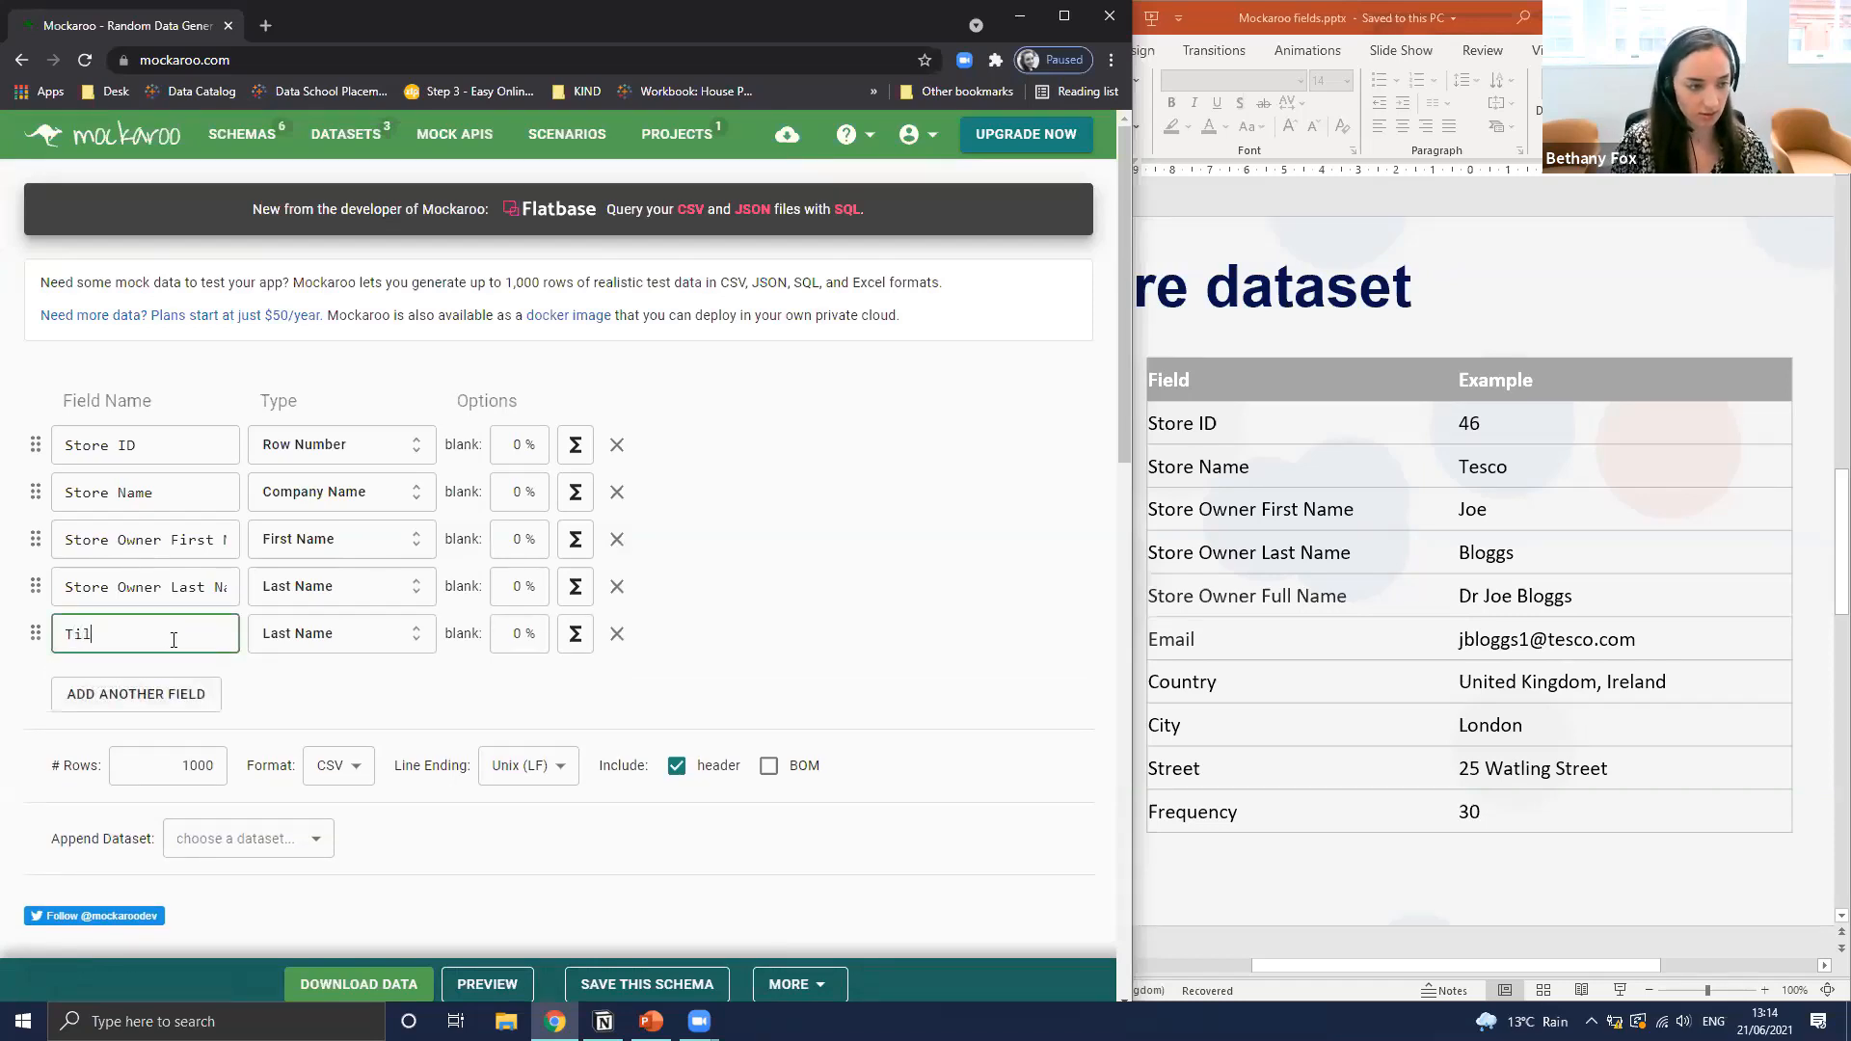
text(le)
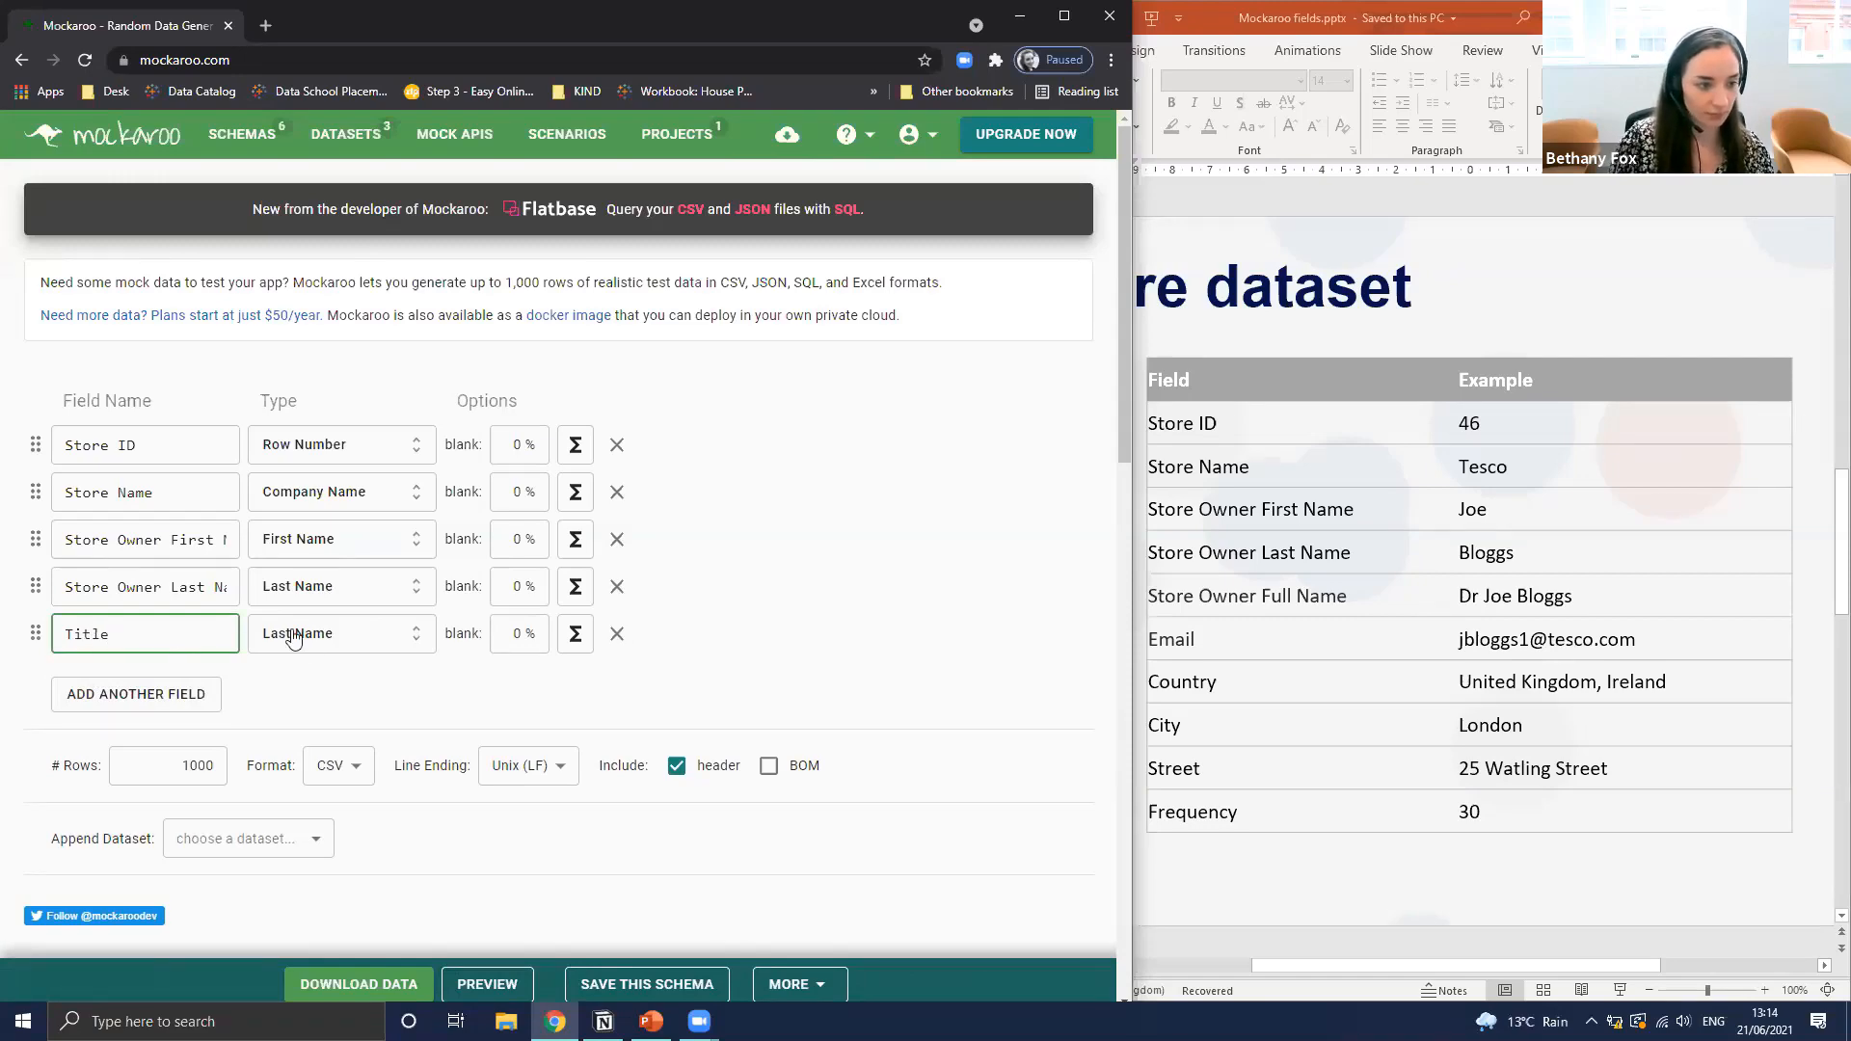
Search the data types for "title" and set the Title field's type to Title
click(326, 636)
text(t)
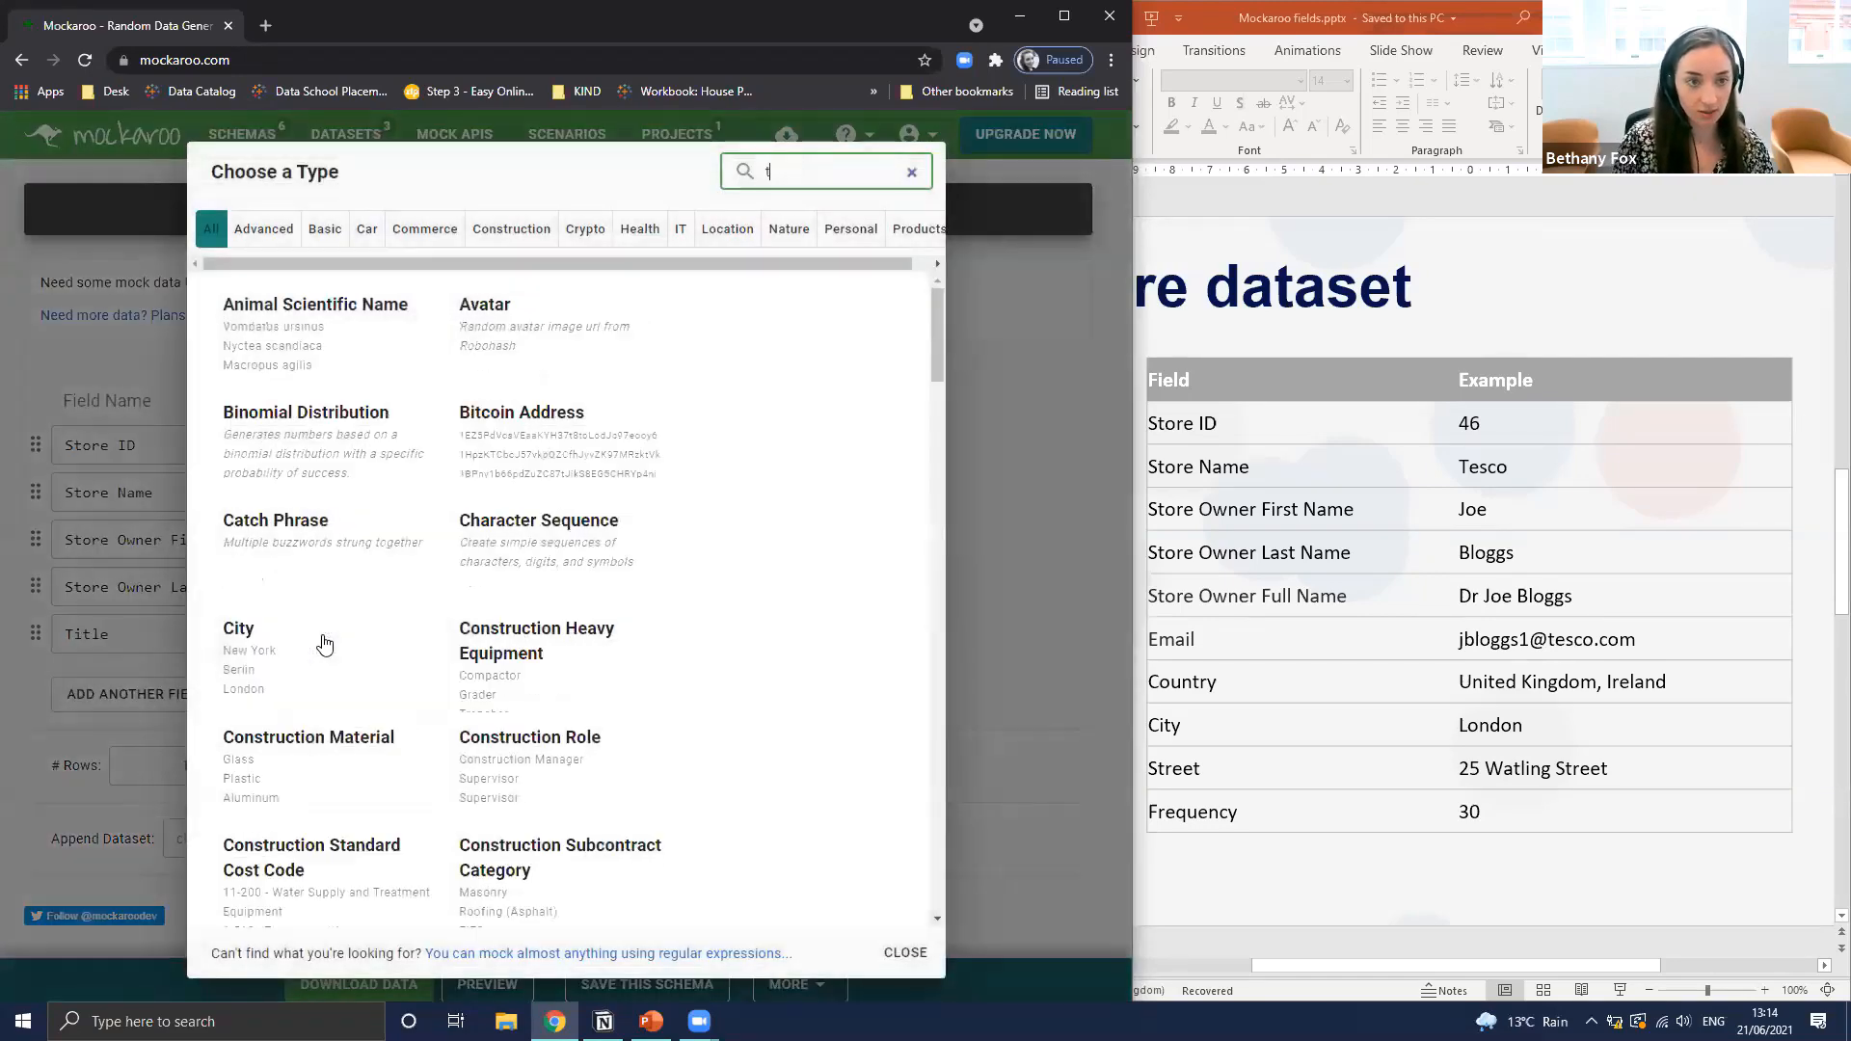
text(itle)
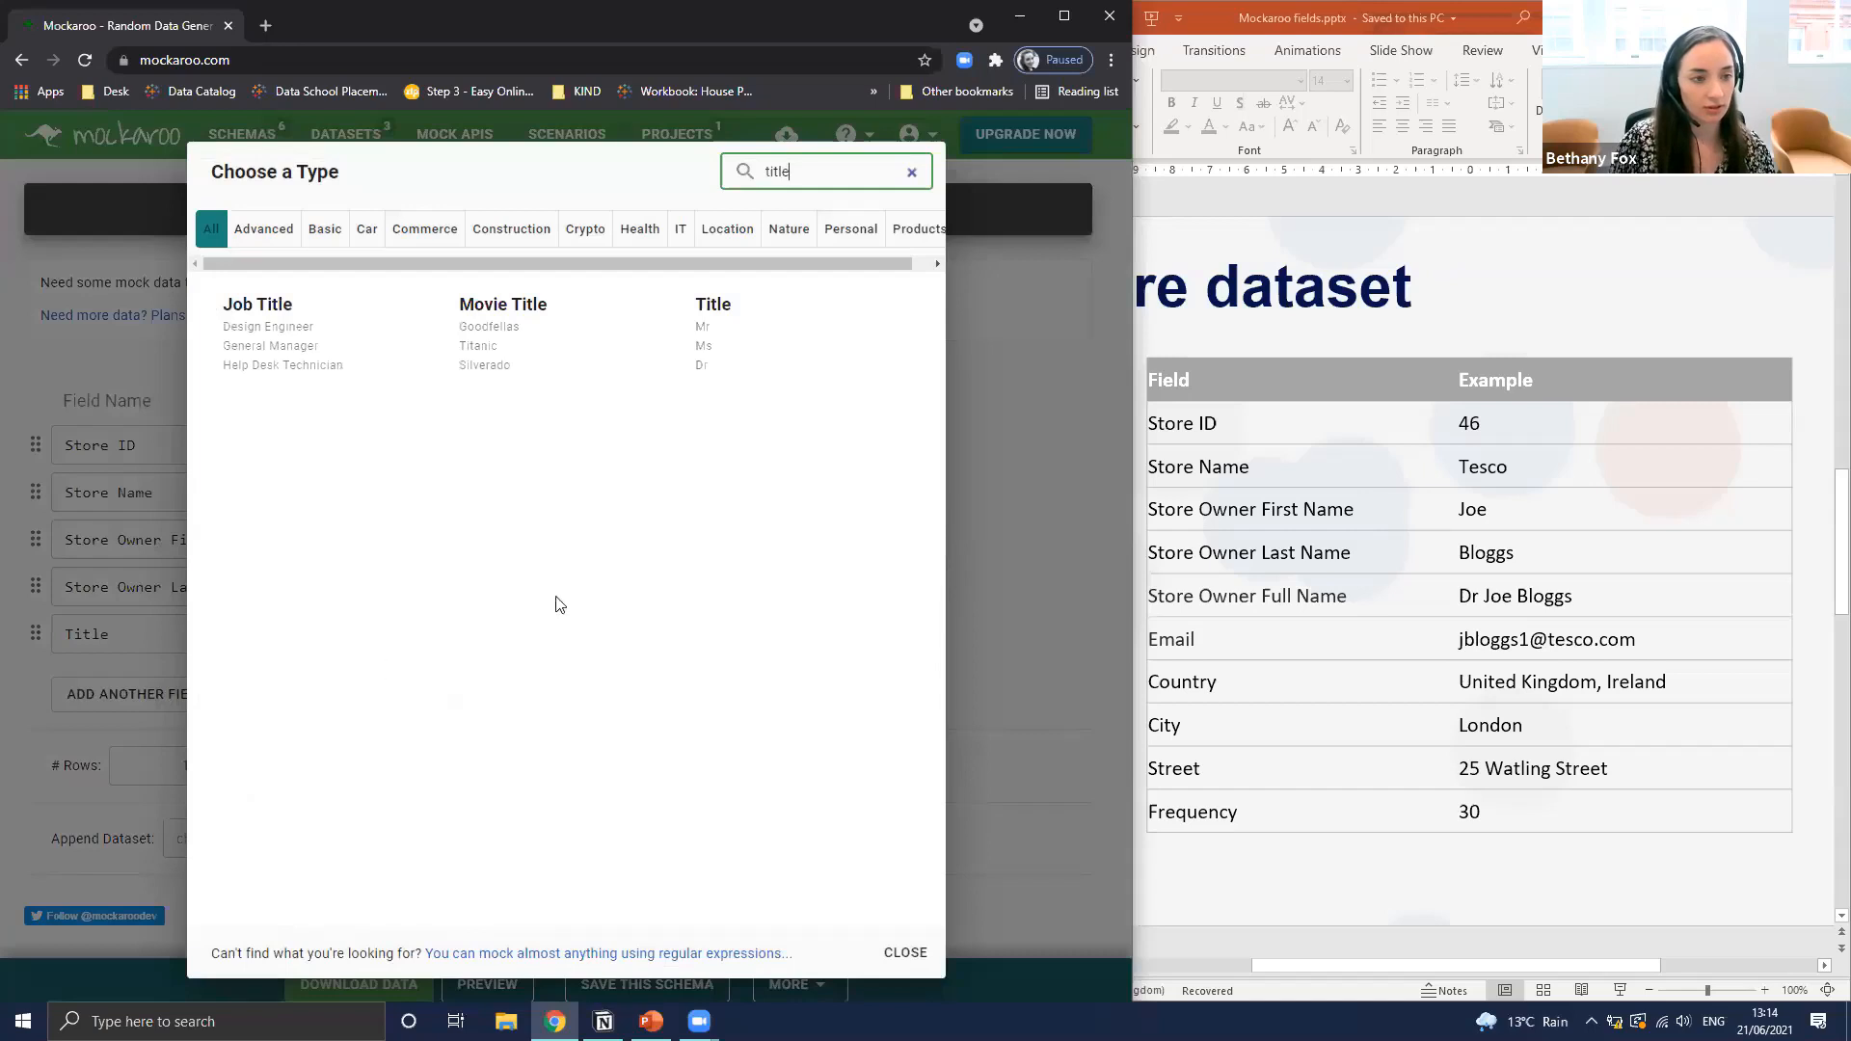
click(765, 339)
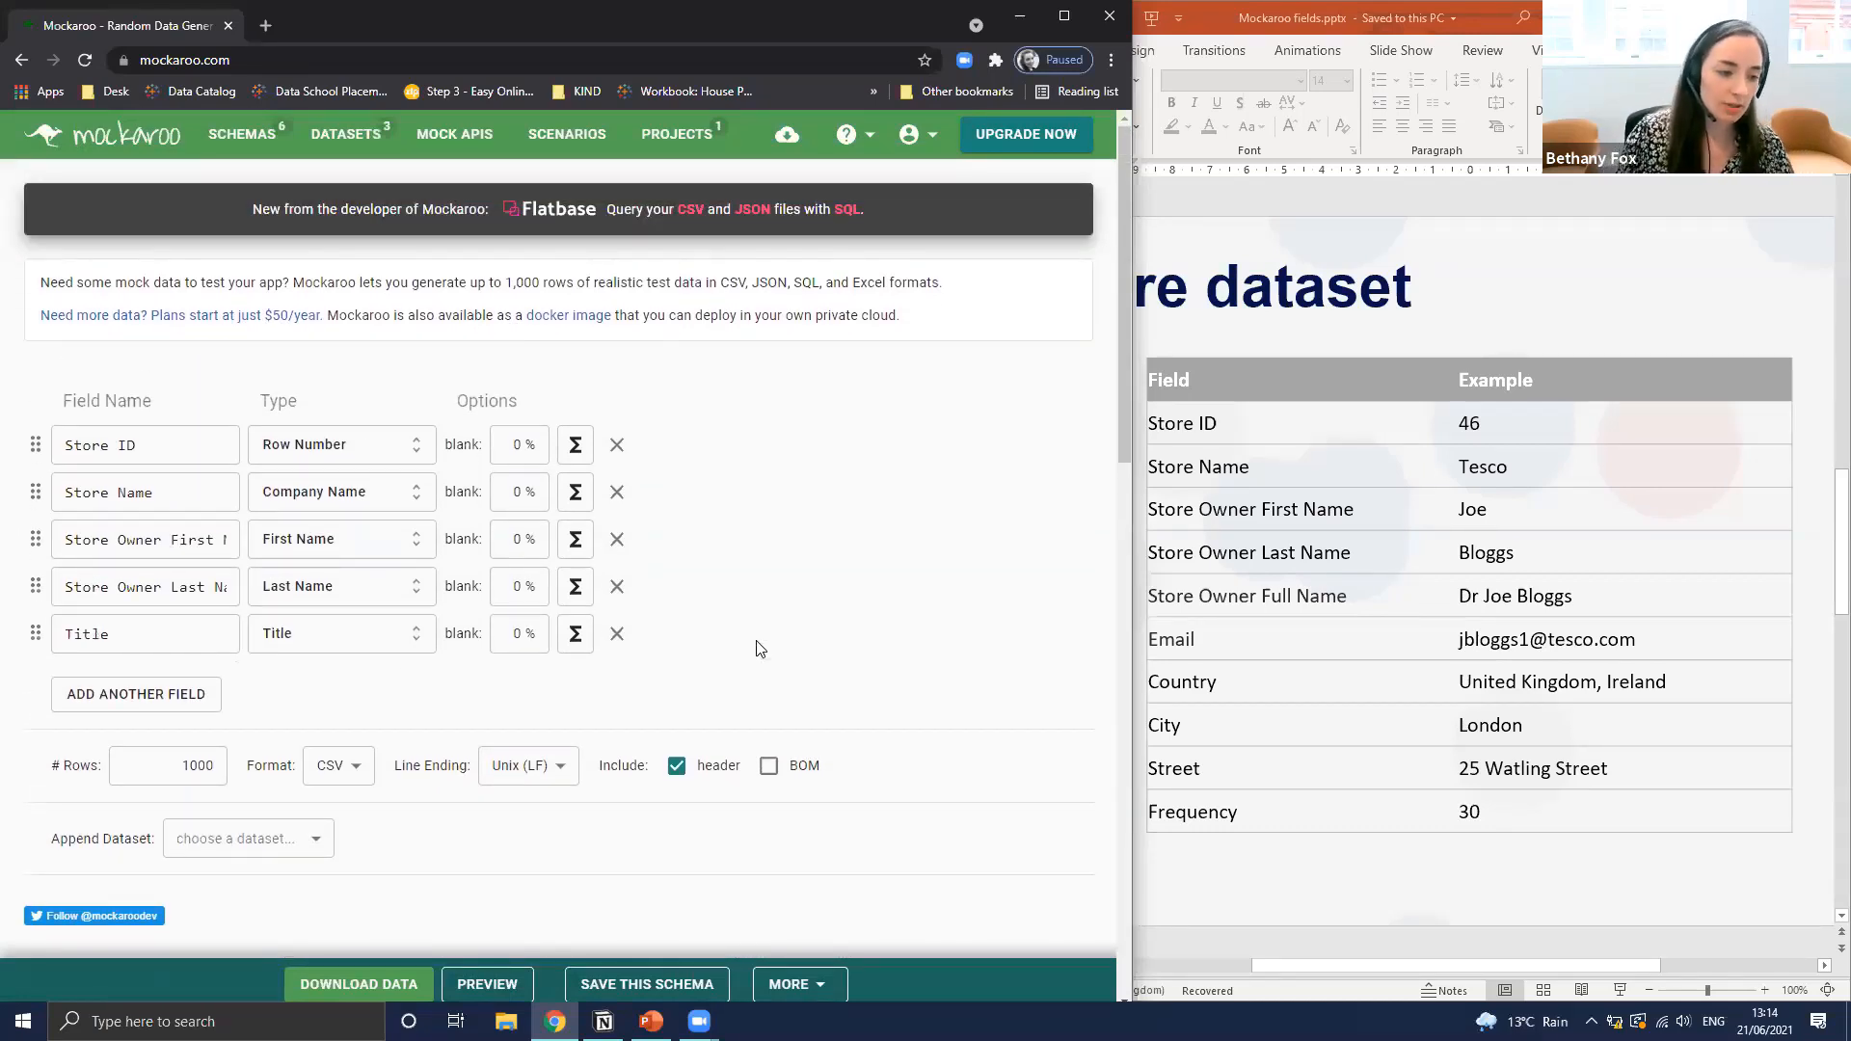
Preview the generated mock data, examine the rows for the store, owner name and title fields, and close the preview
click(509, 987)
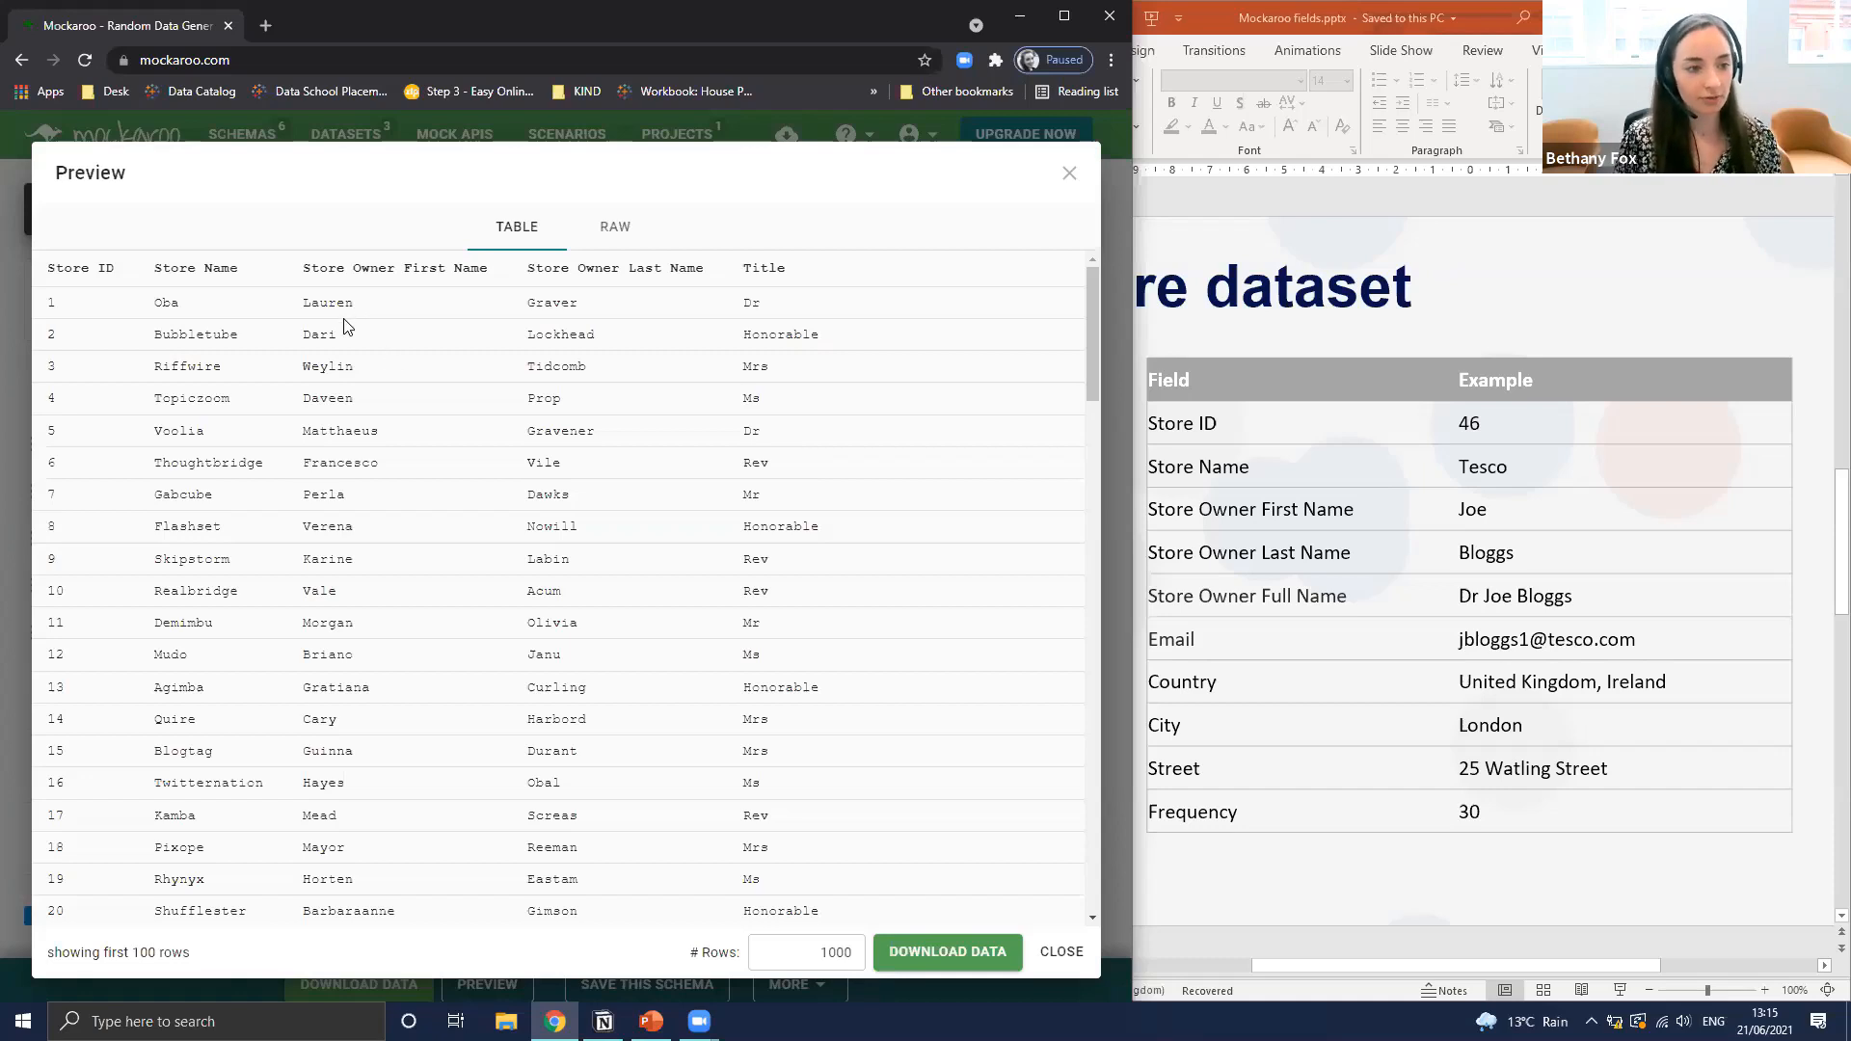
scroll(374, 567, down, 1)
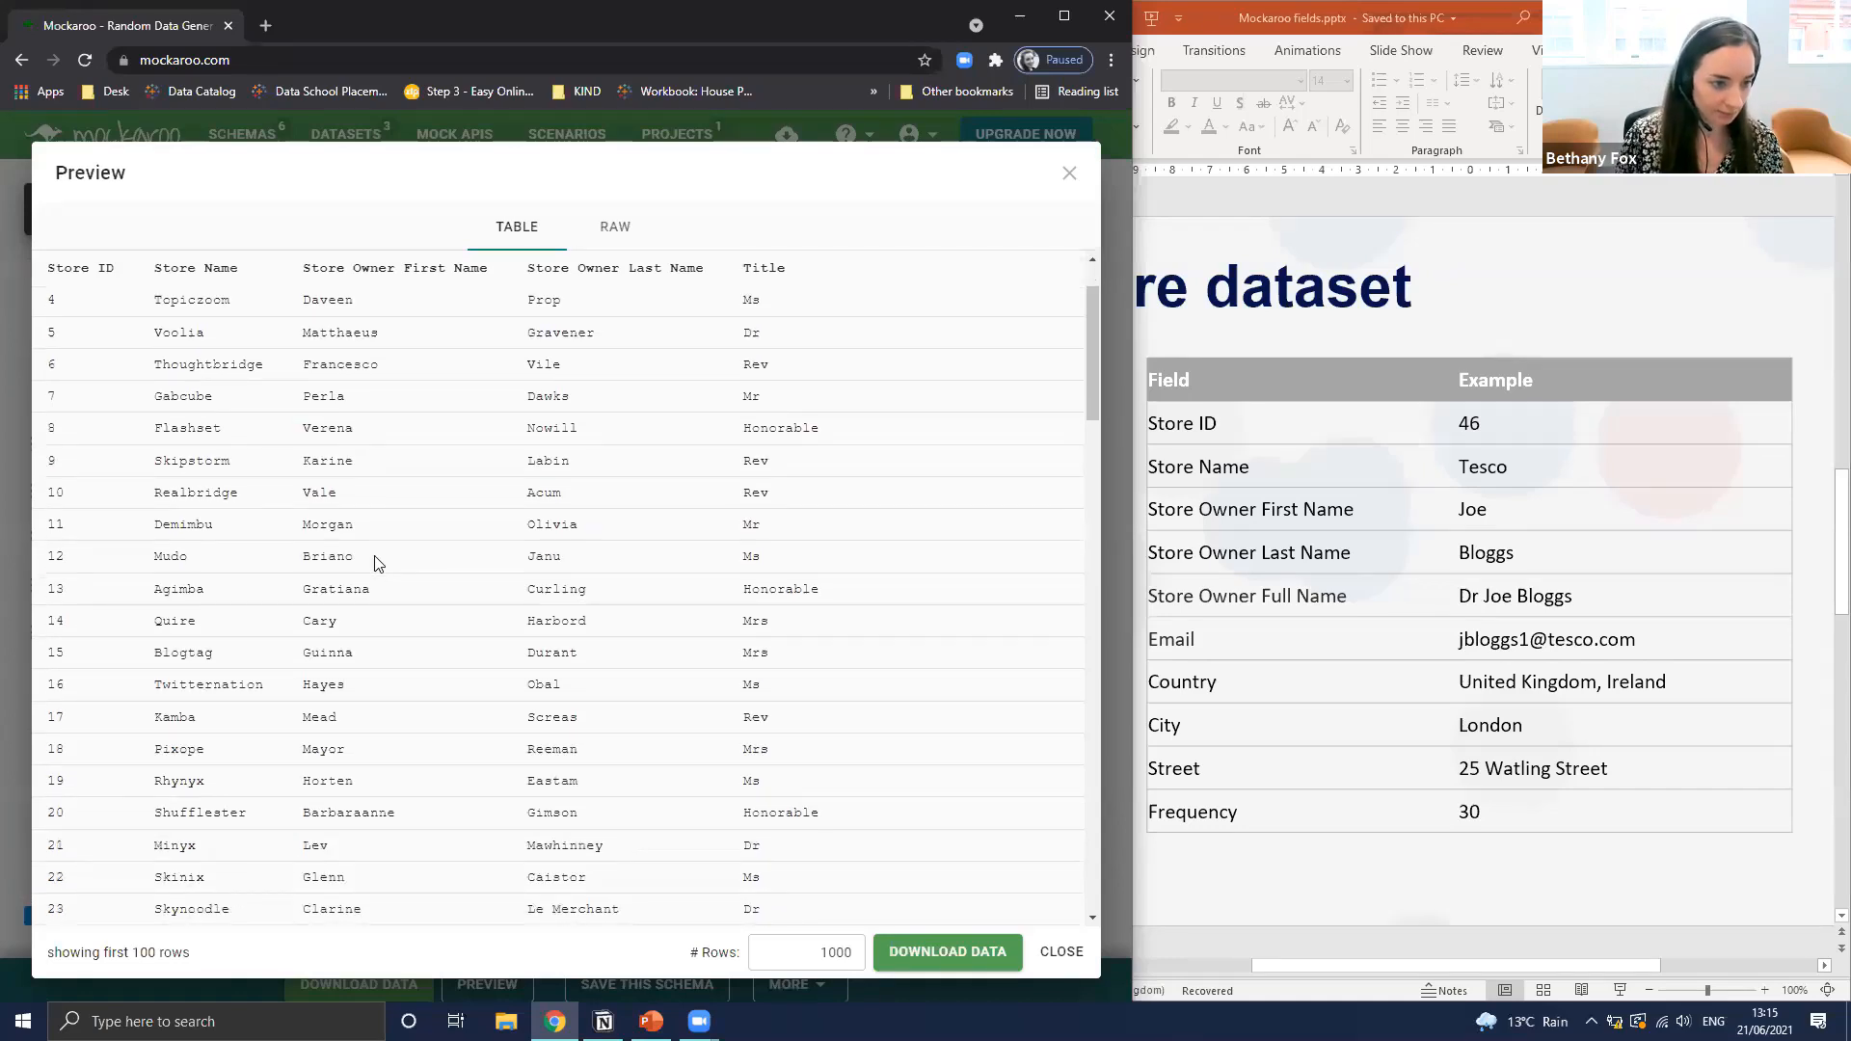
scroll(376, 563, down, 1)
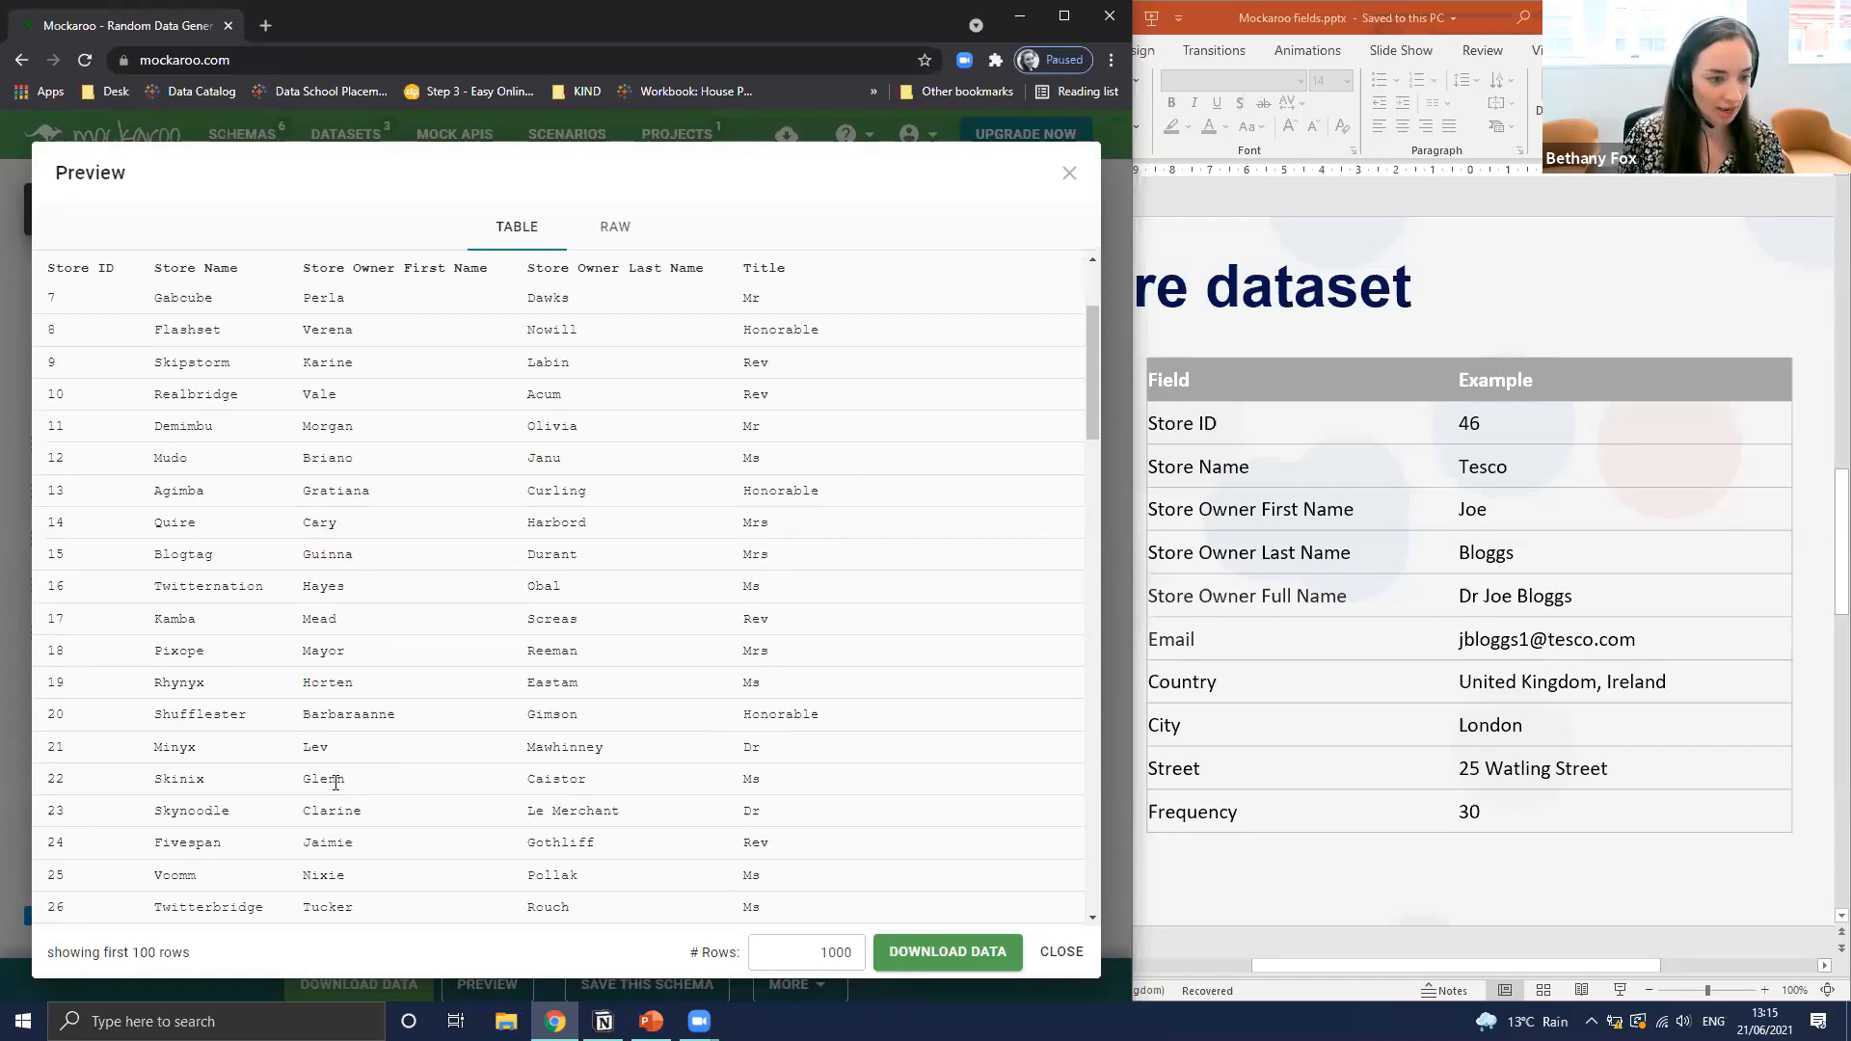
scroll(867, 725, down, 2)
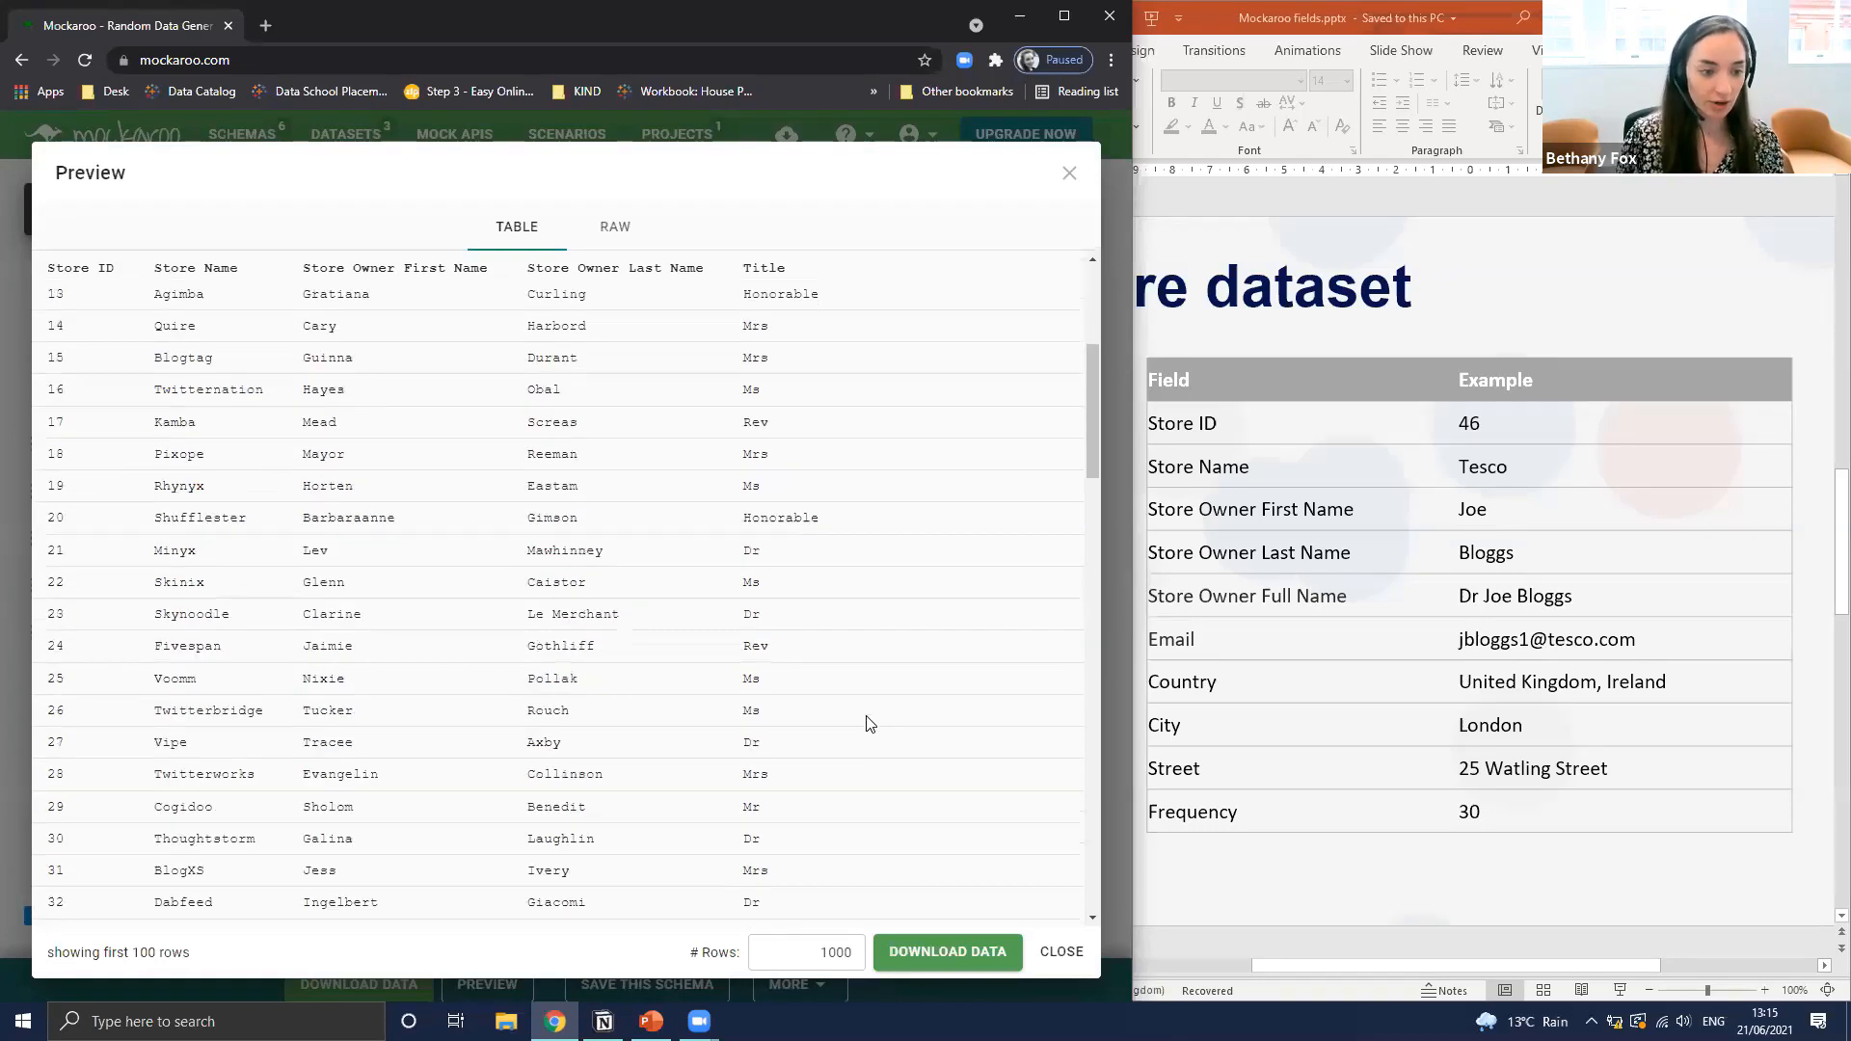
scroll(870, 725, up, 1)
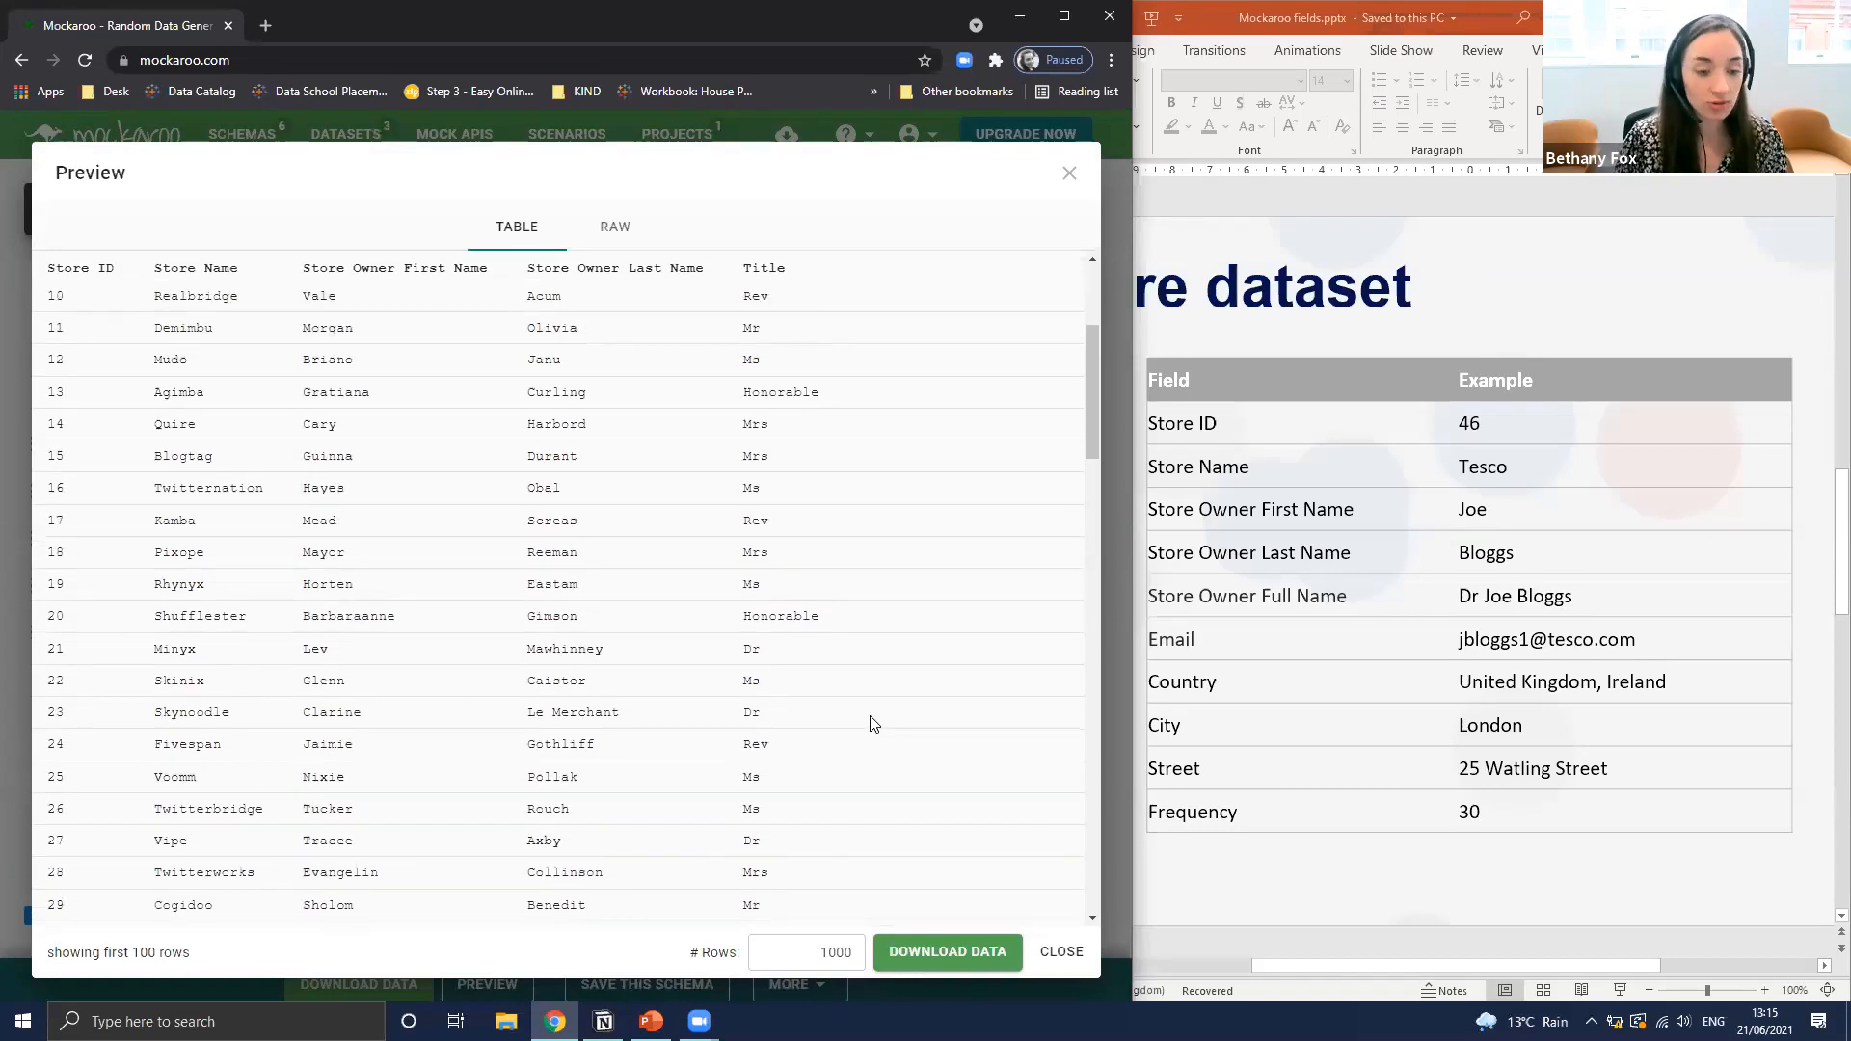
scroll(872, 723, down, 2)
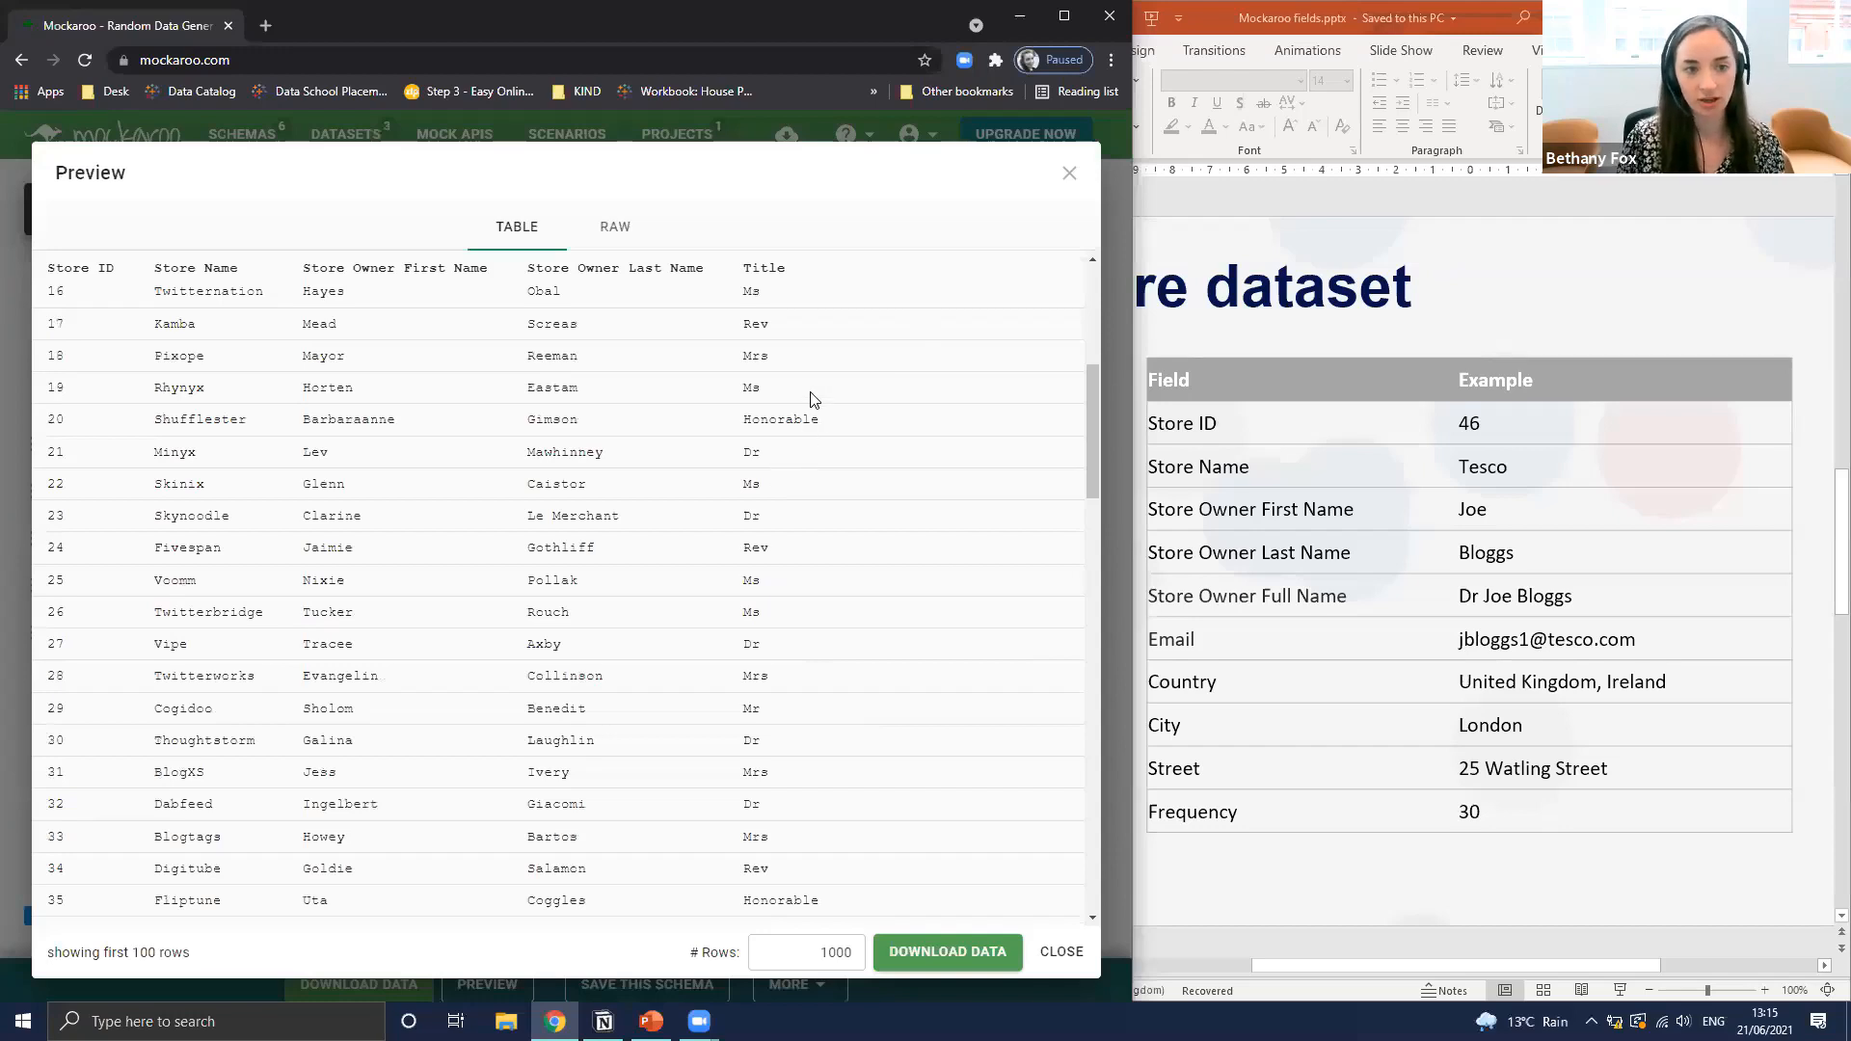
scroll(808, 347, up, 5)
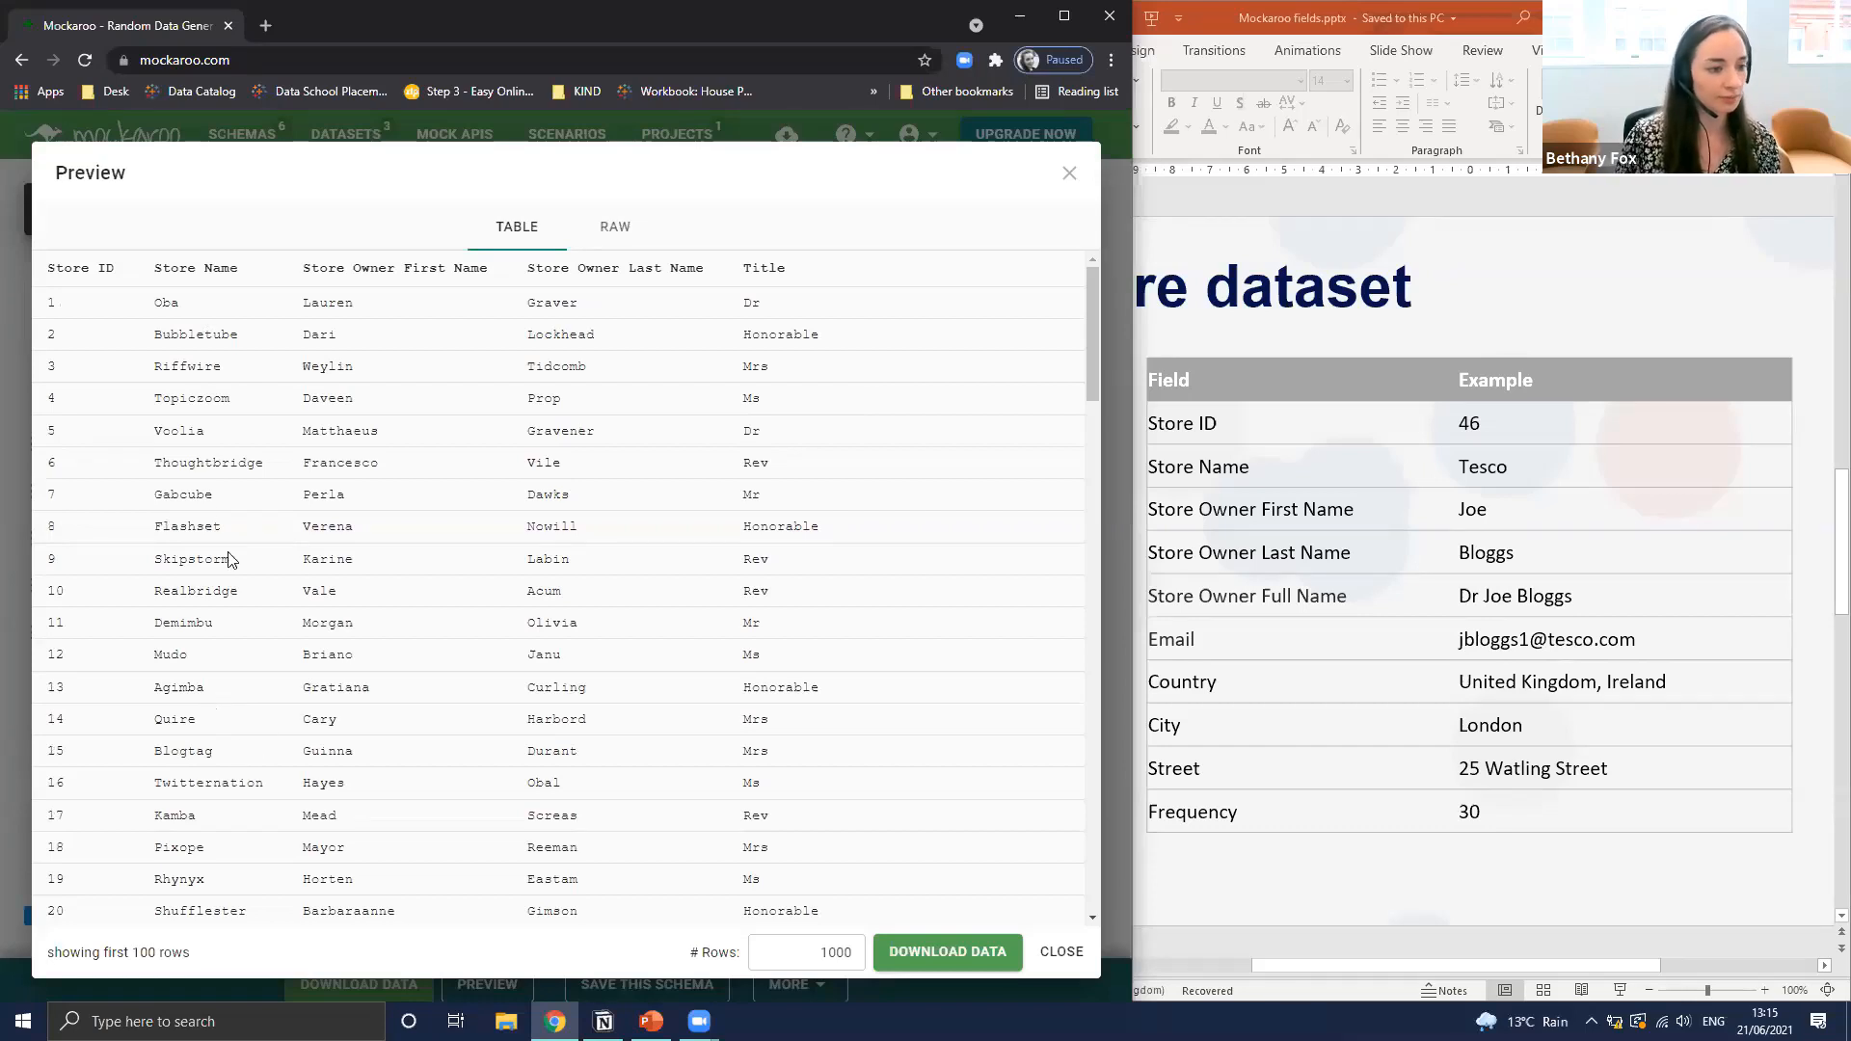
scroll(170, 463, down, 1)
scroll(169, 464, down, 4)
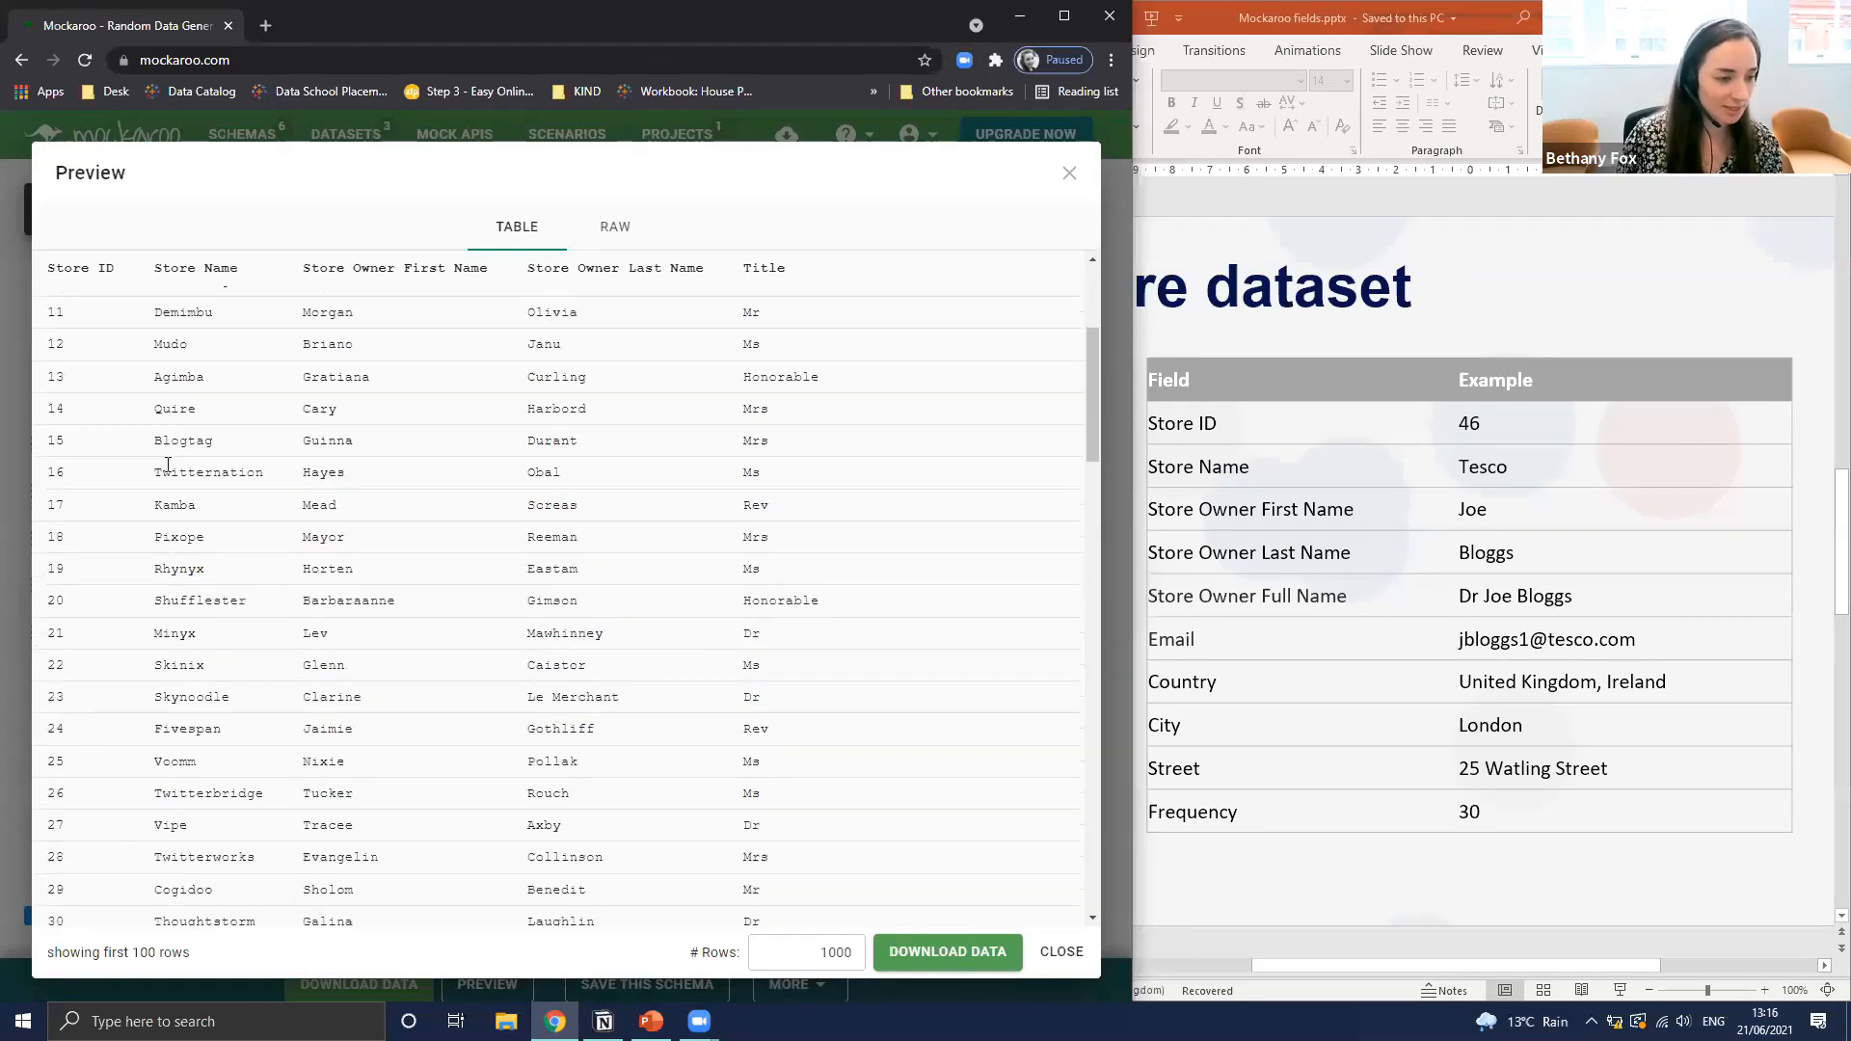
scroll(374, 477, up, 5)
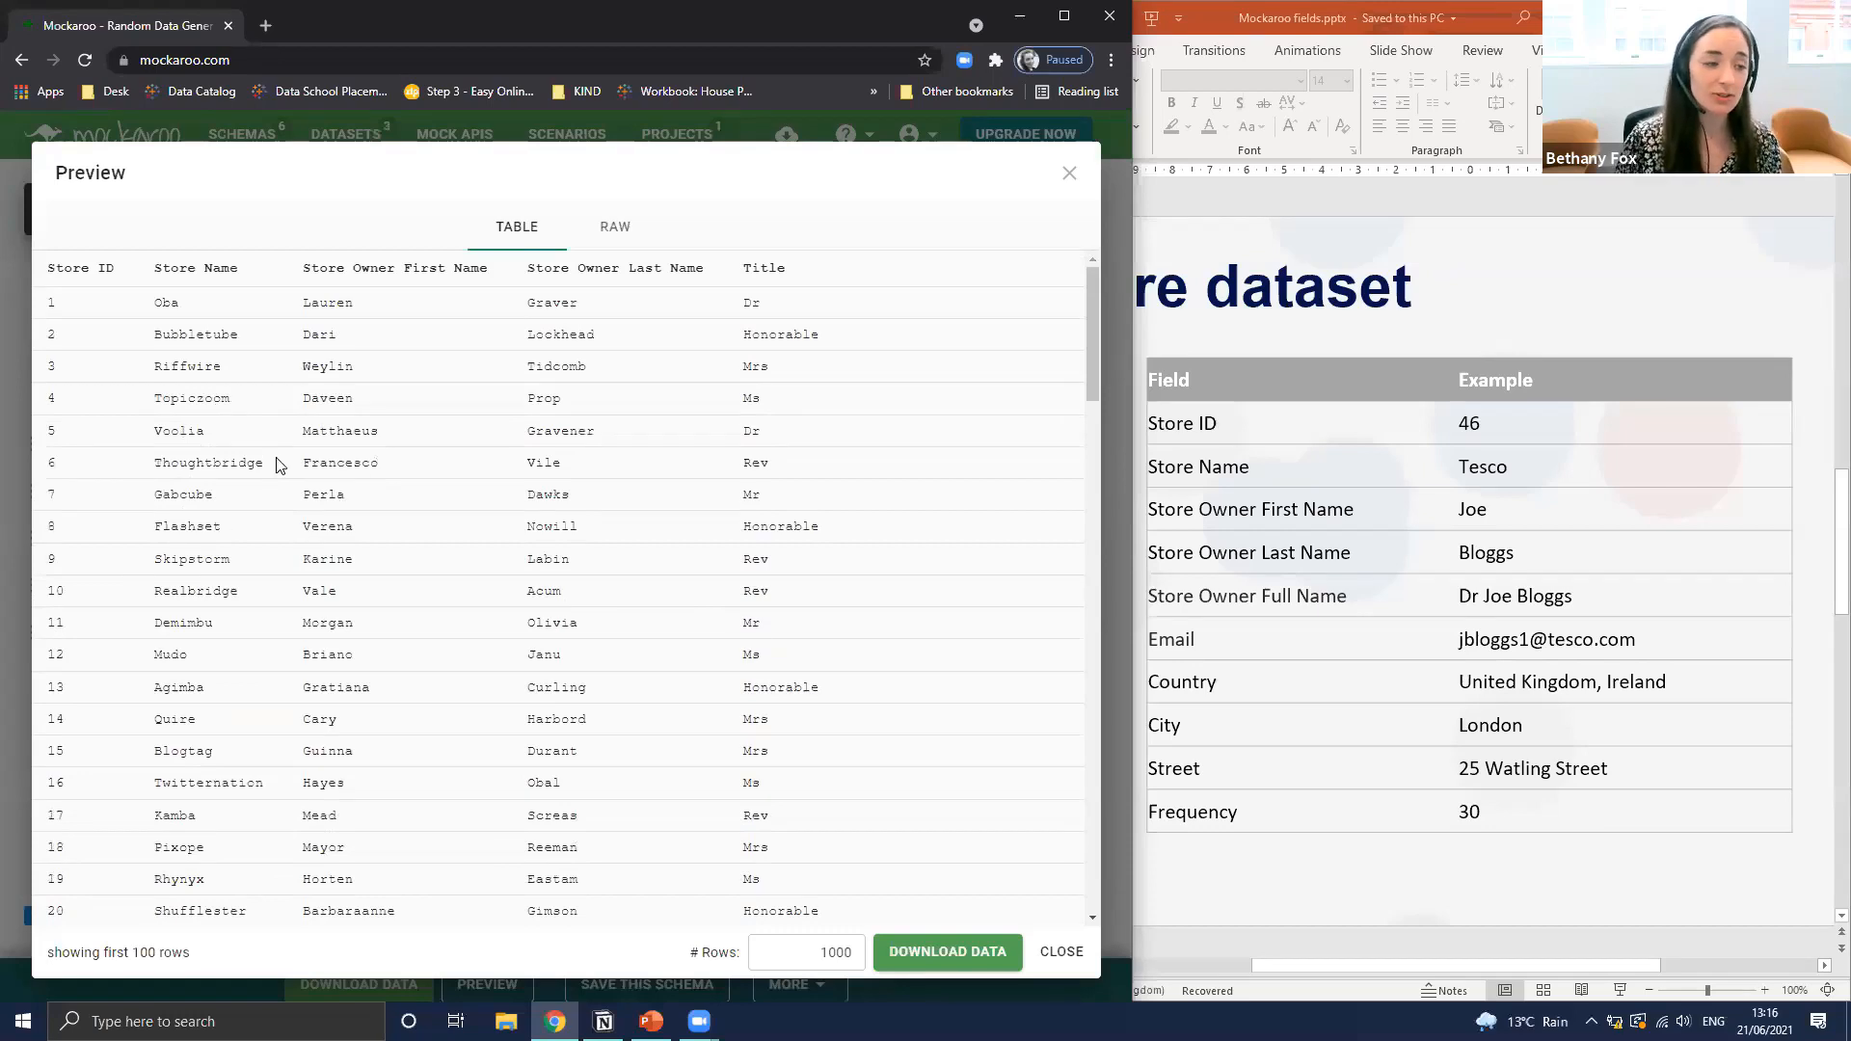
click(1071, 174)
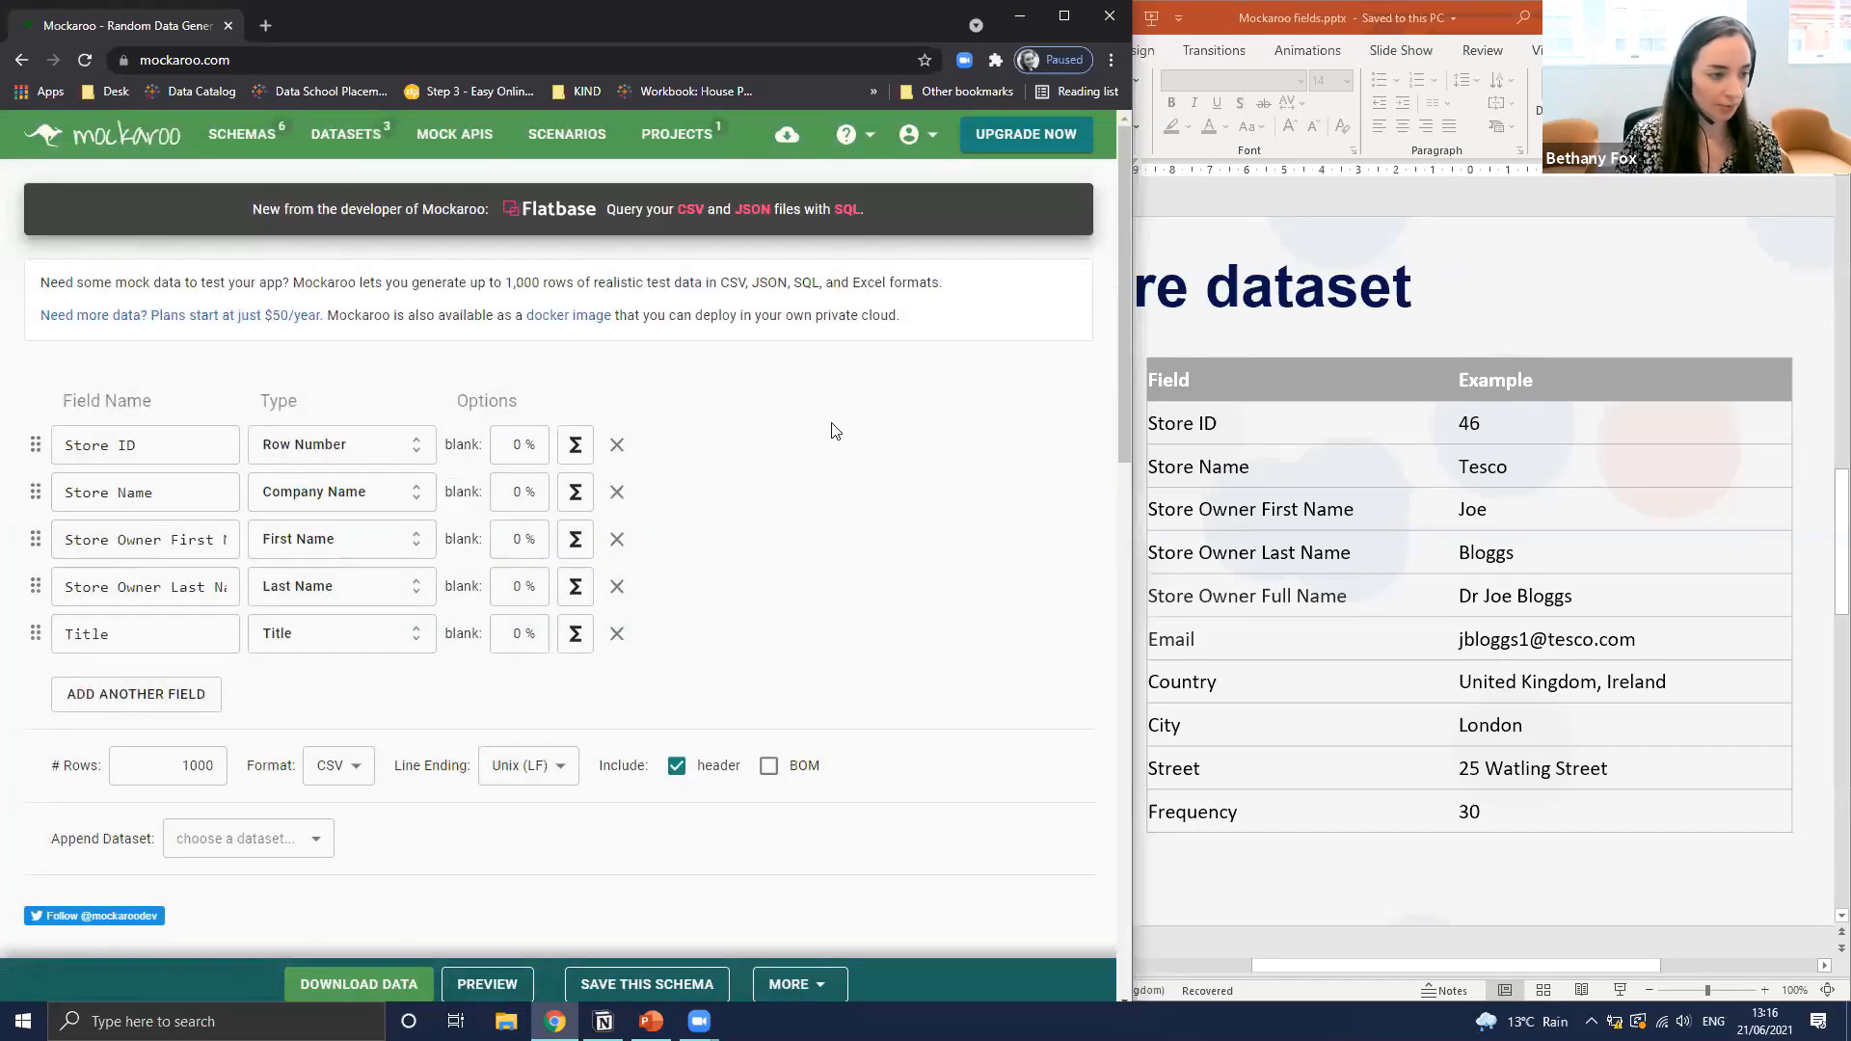
scroll(832, 427, down, 2)
scroll(832, 427, up, 2)
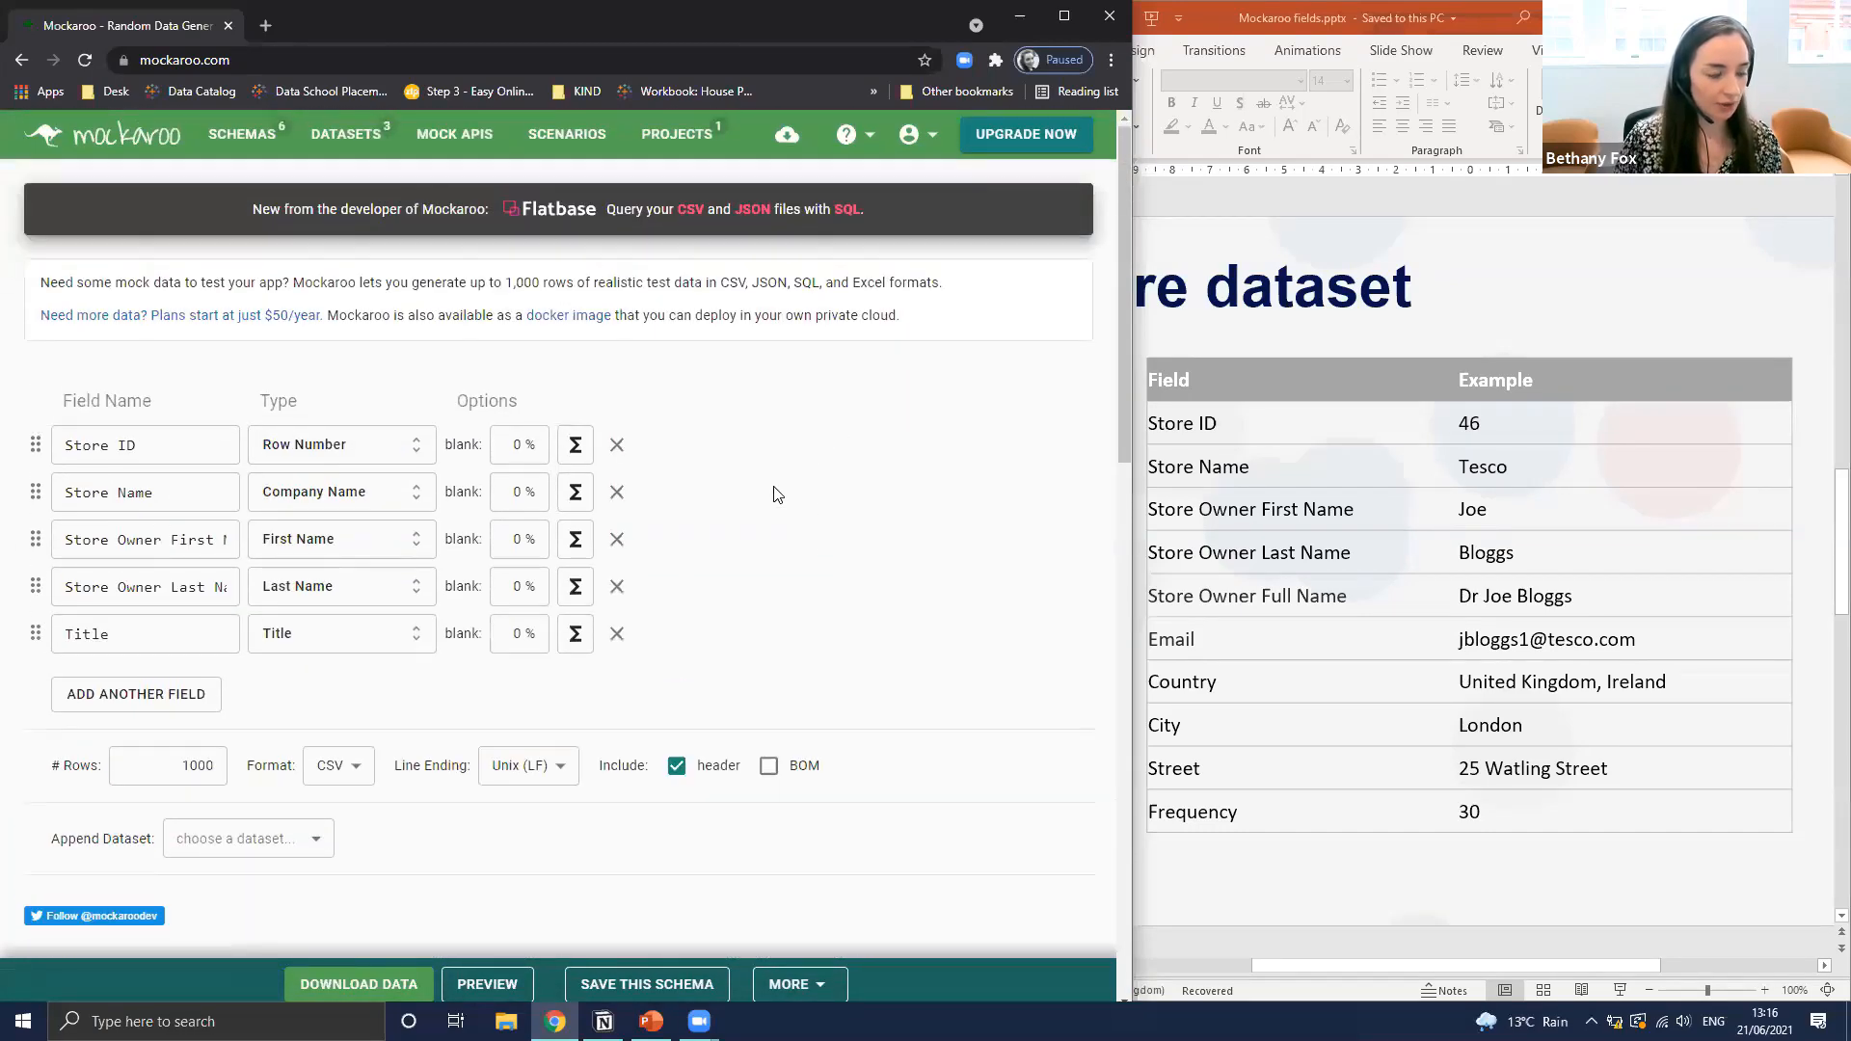
Add a sixth field below Title and name it "Store Owner Full Name"
click(143, 633)
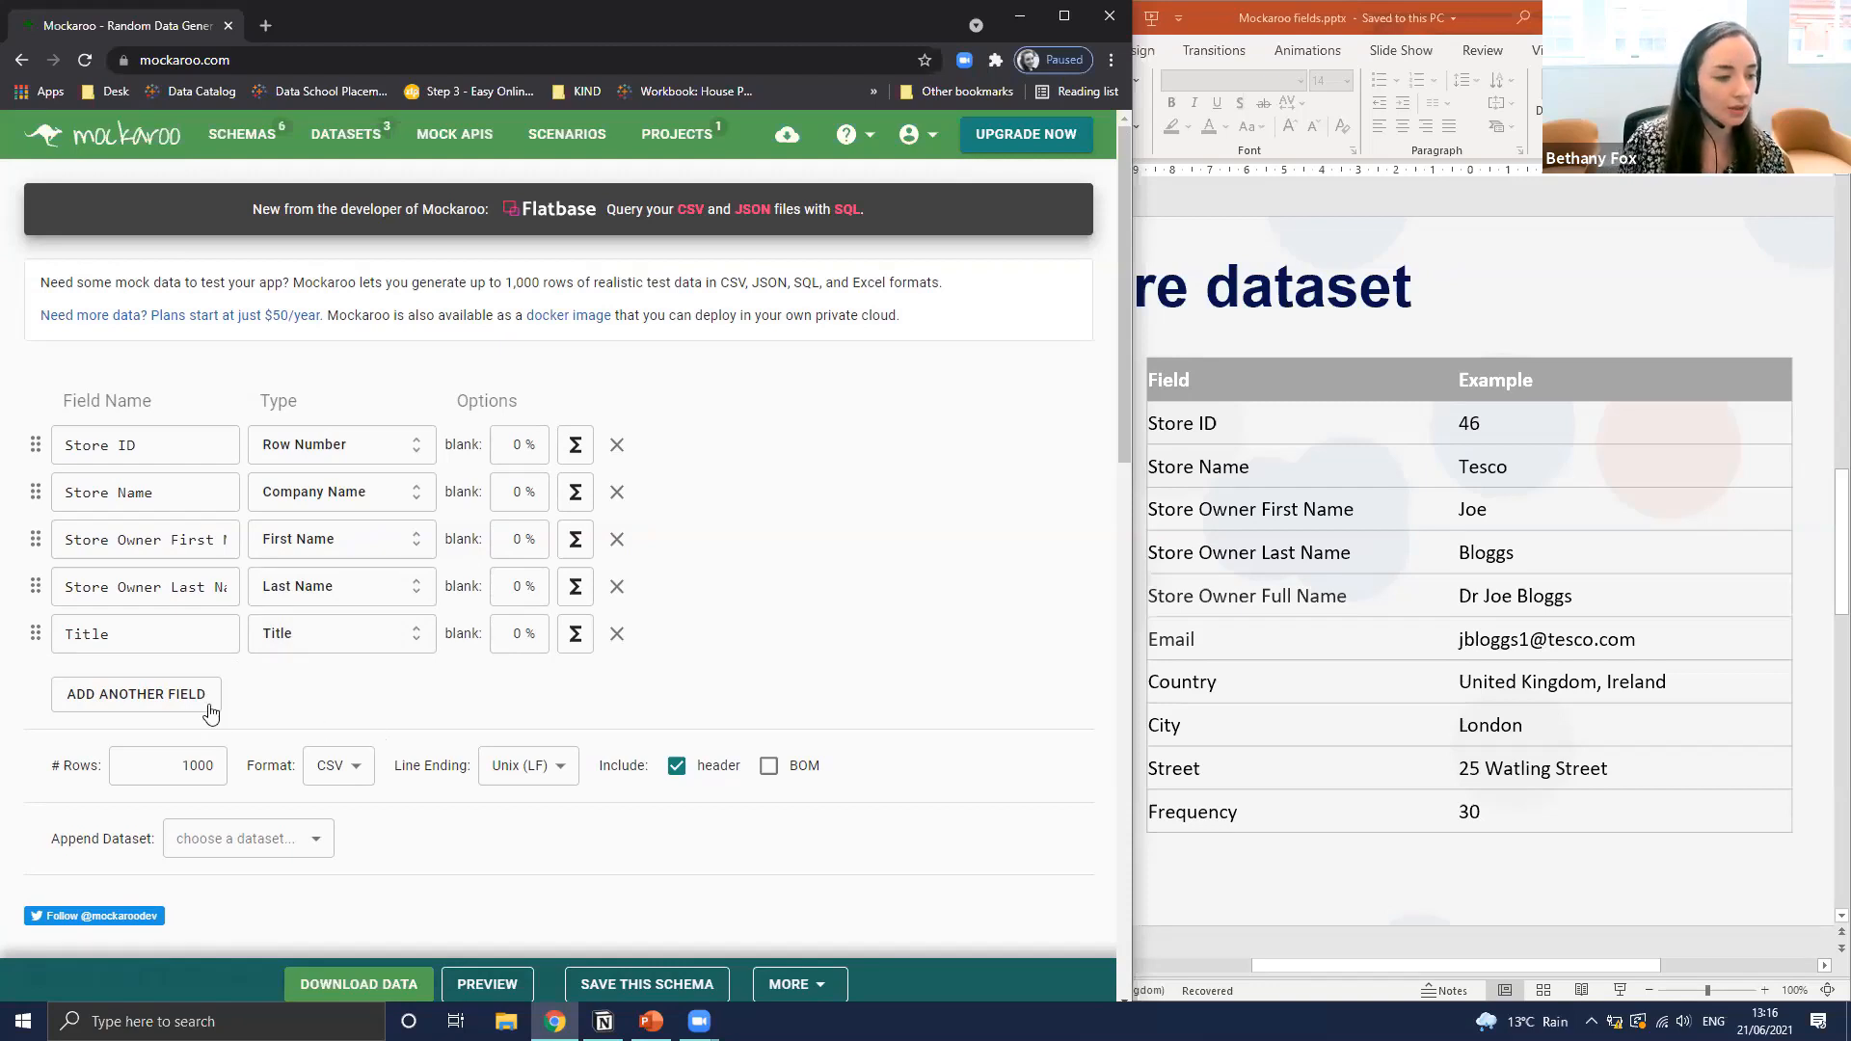
click(179, 694)
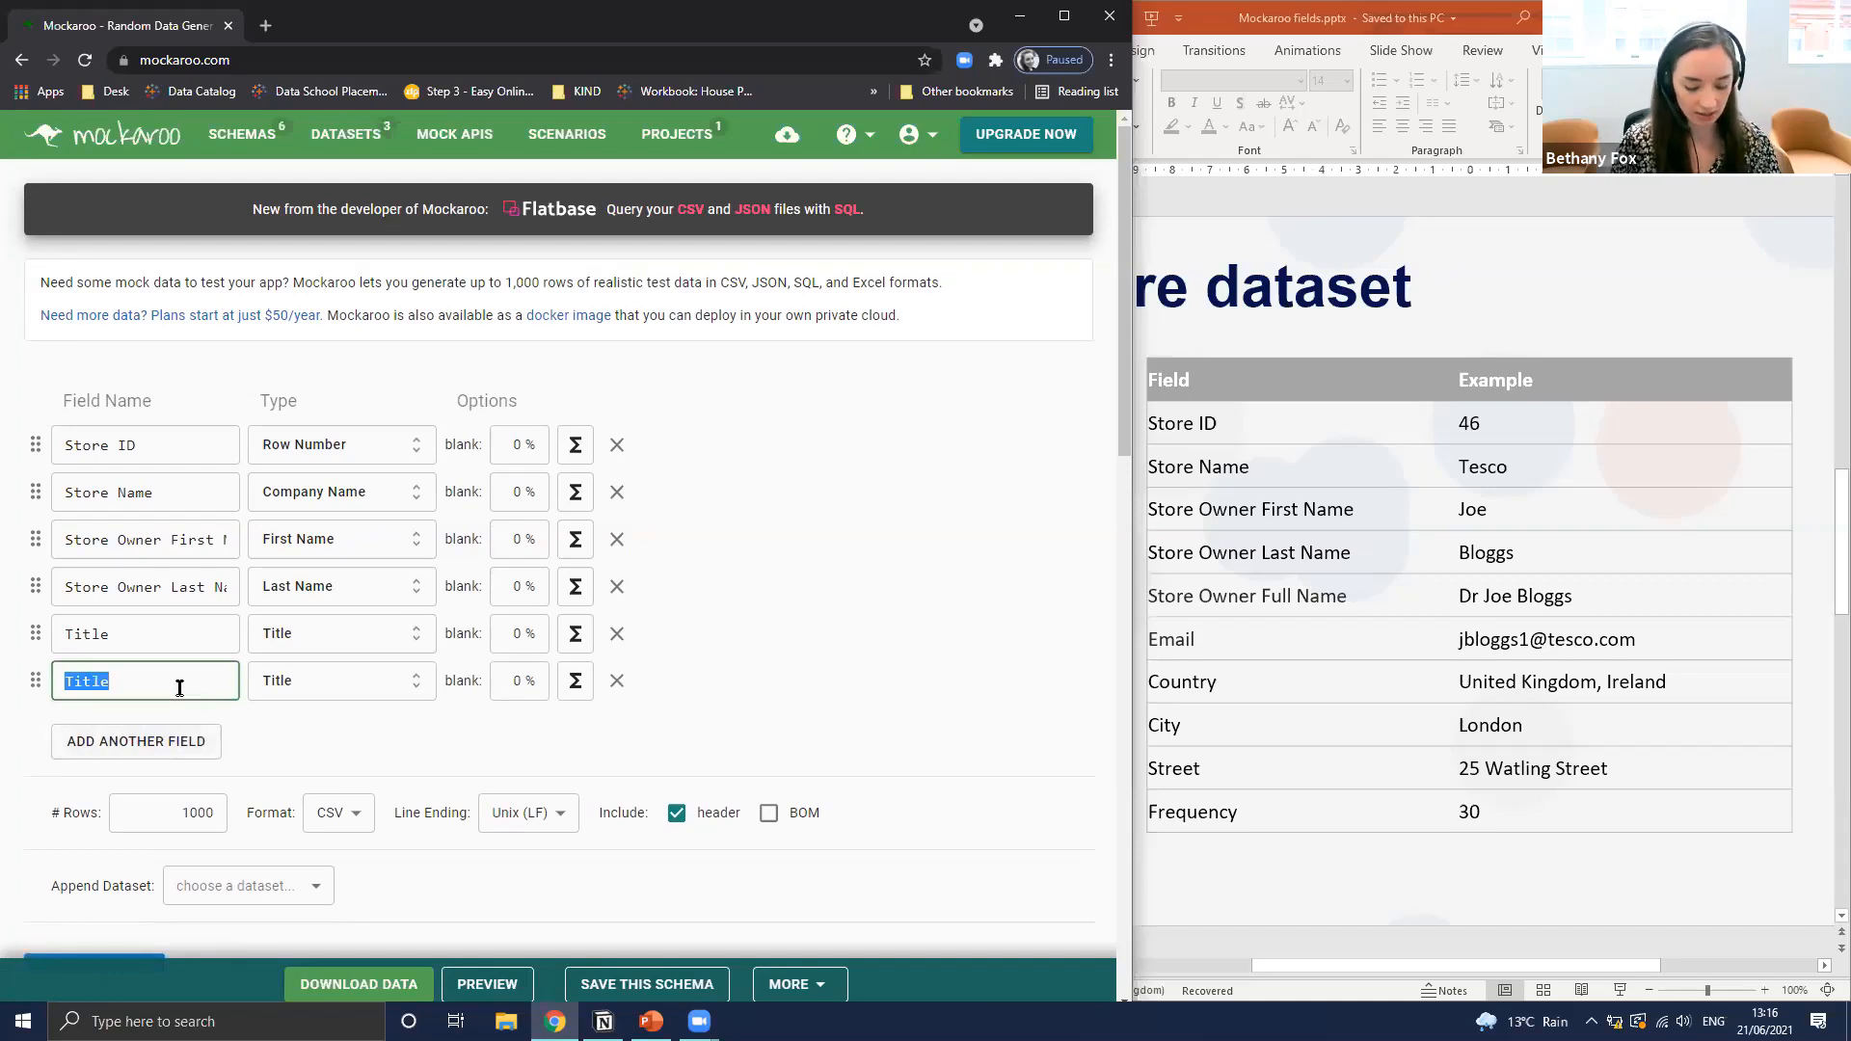
text(Store Owne)
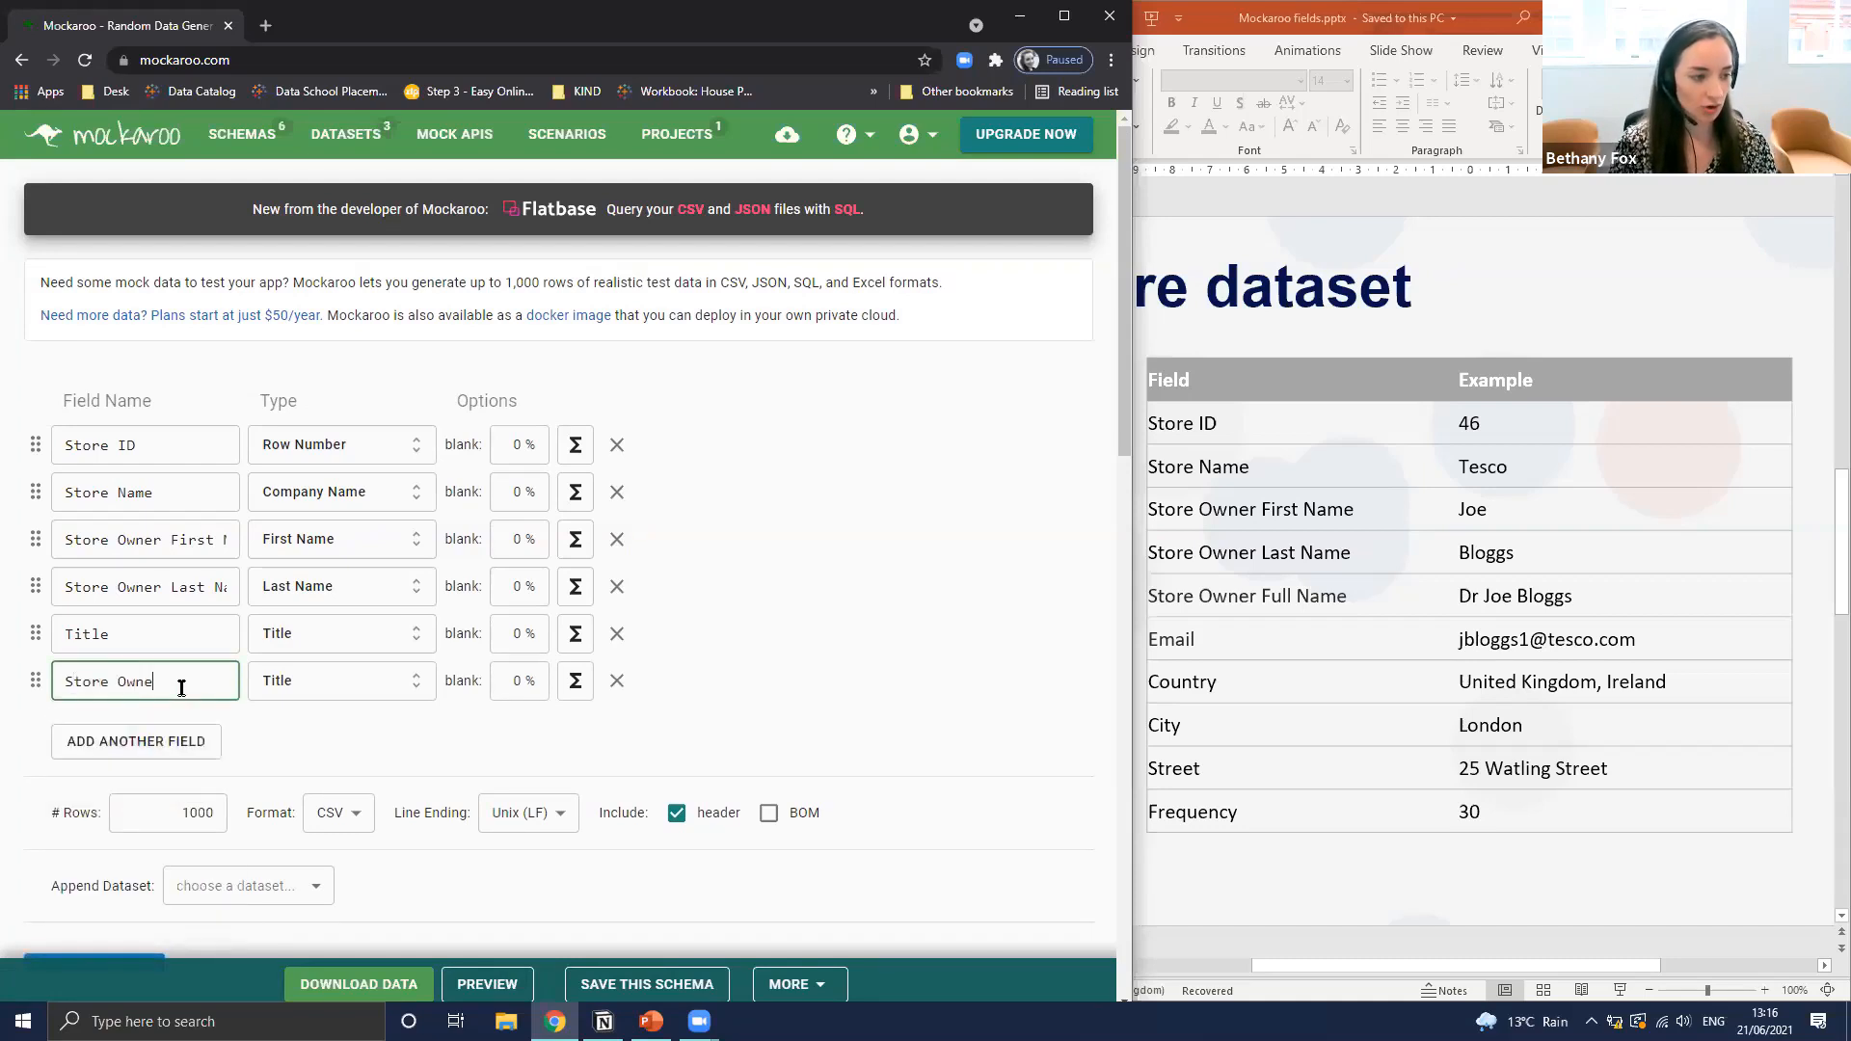
text(r Full Name)
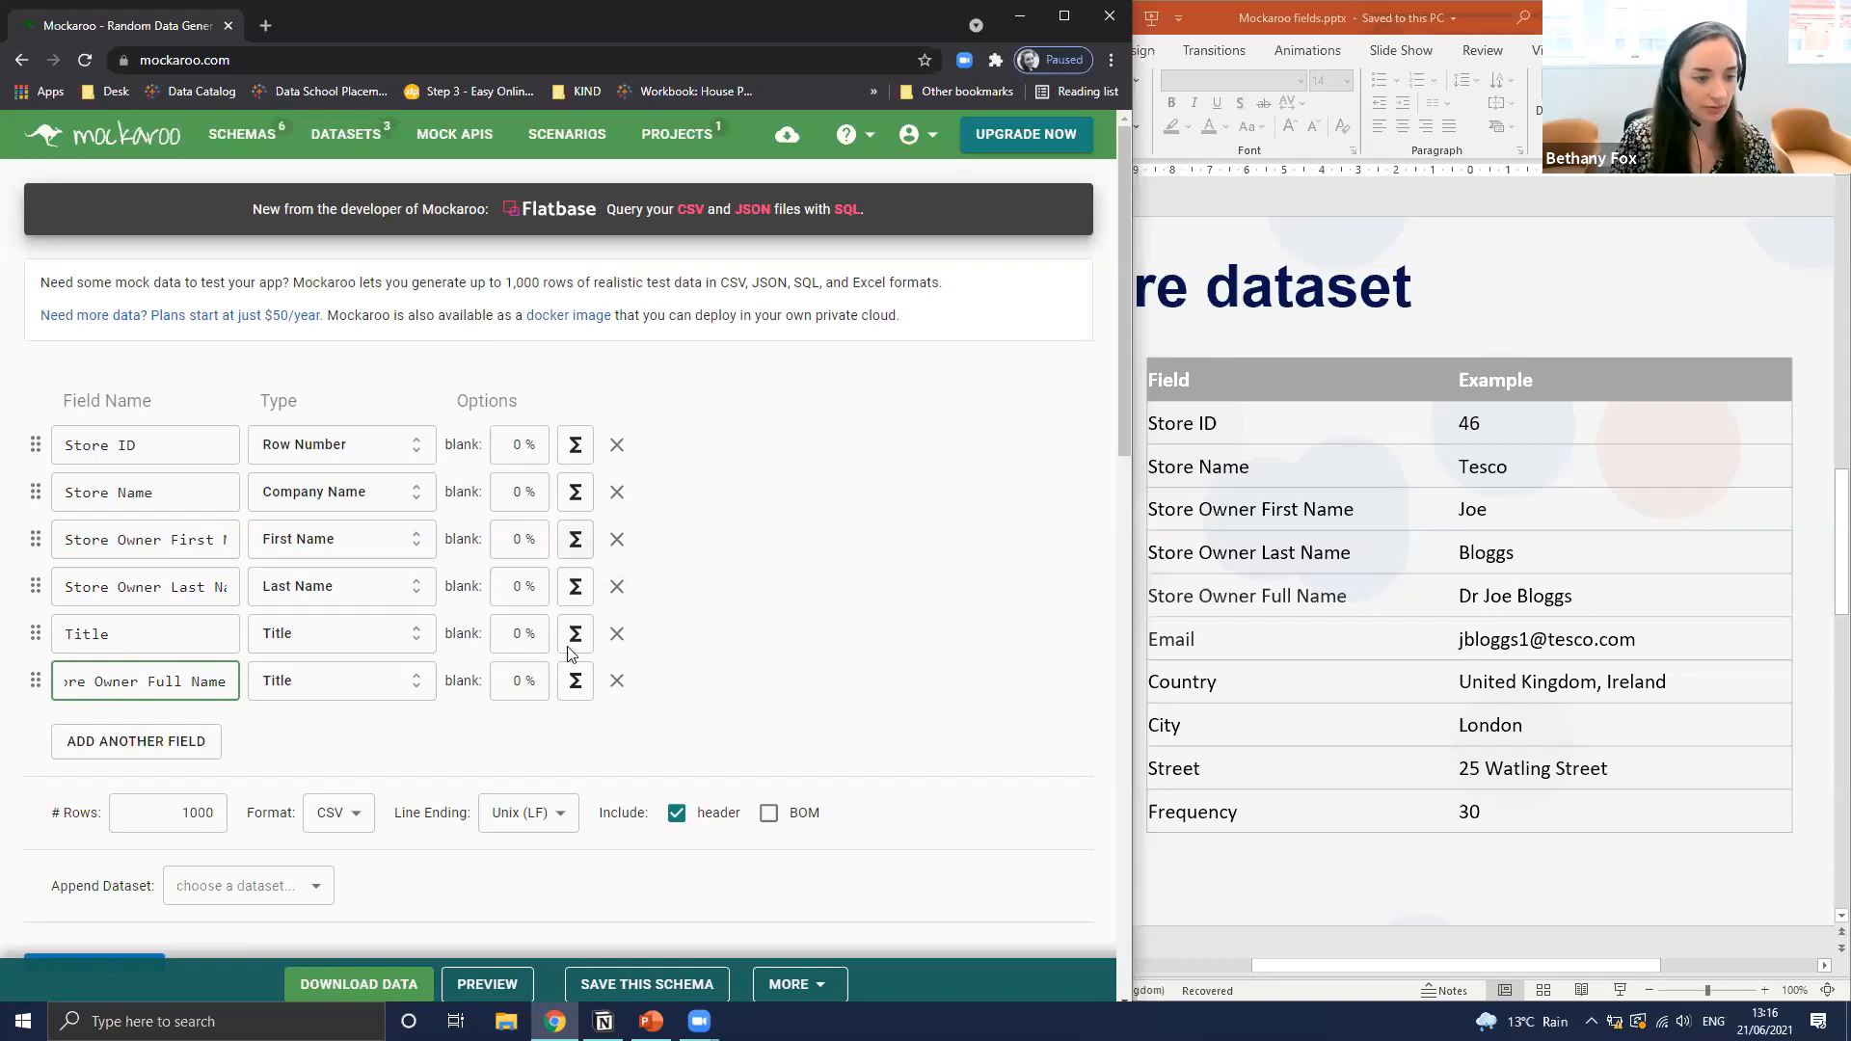
Search the data types for "for" and set the Store Owner Full Name field's type to Formula
click(325, 683)
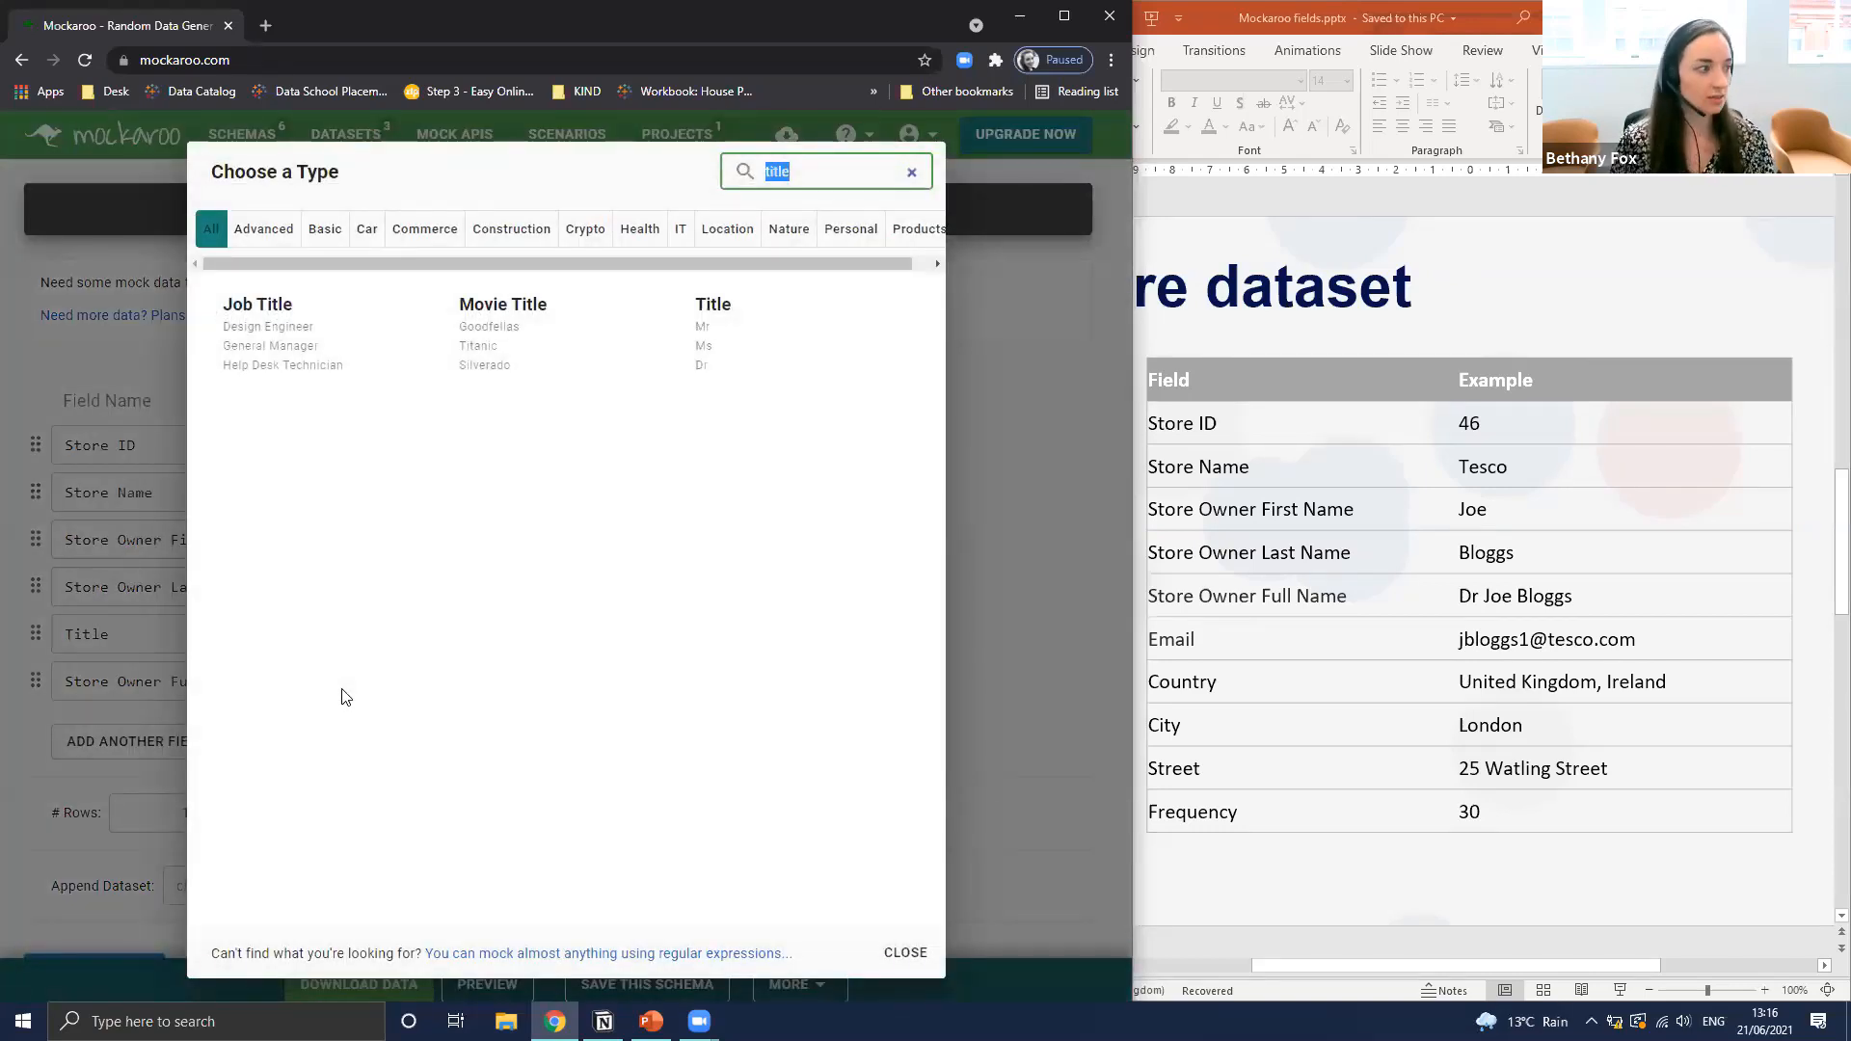
text(for)
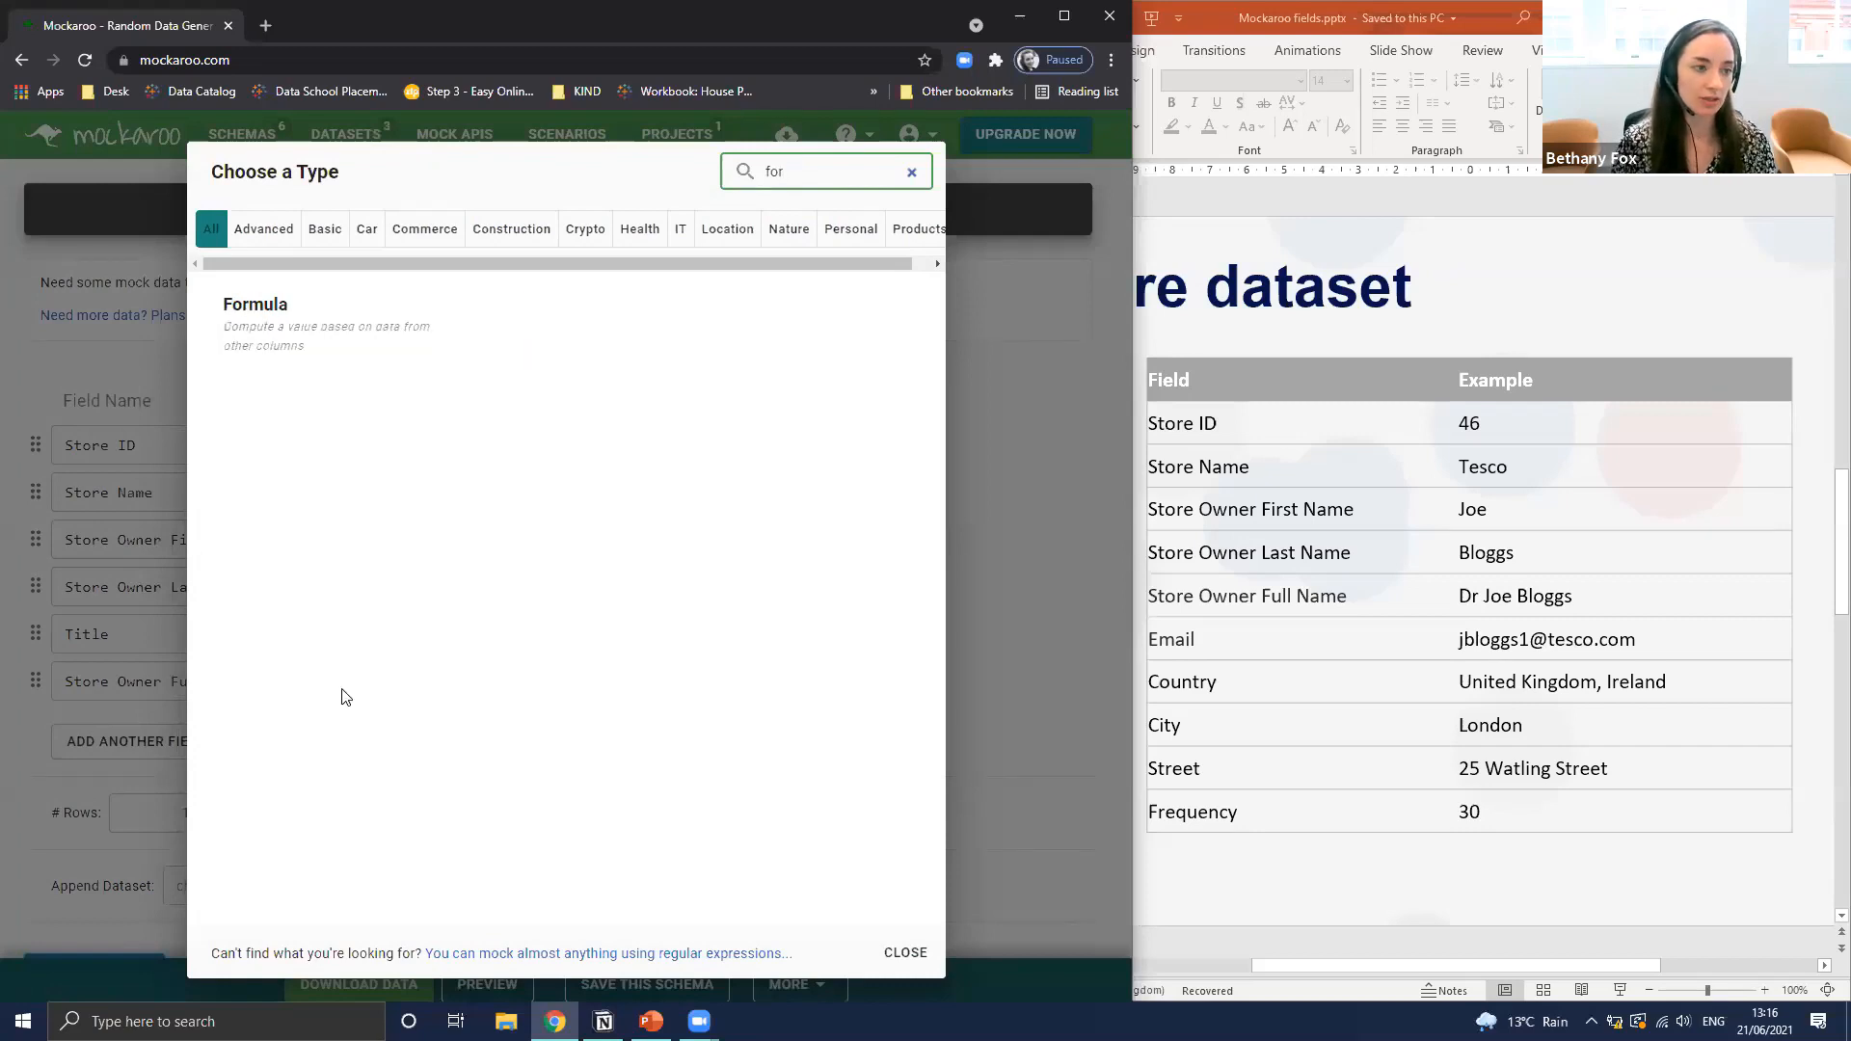
click(286, 337)
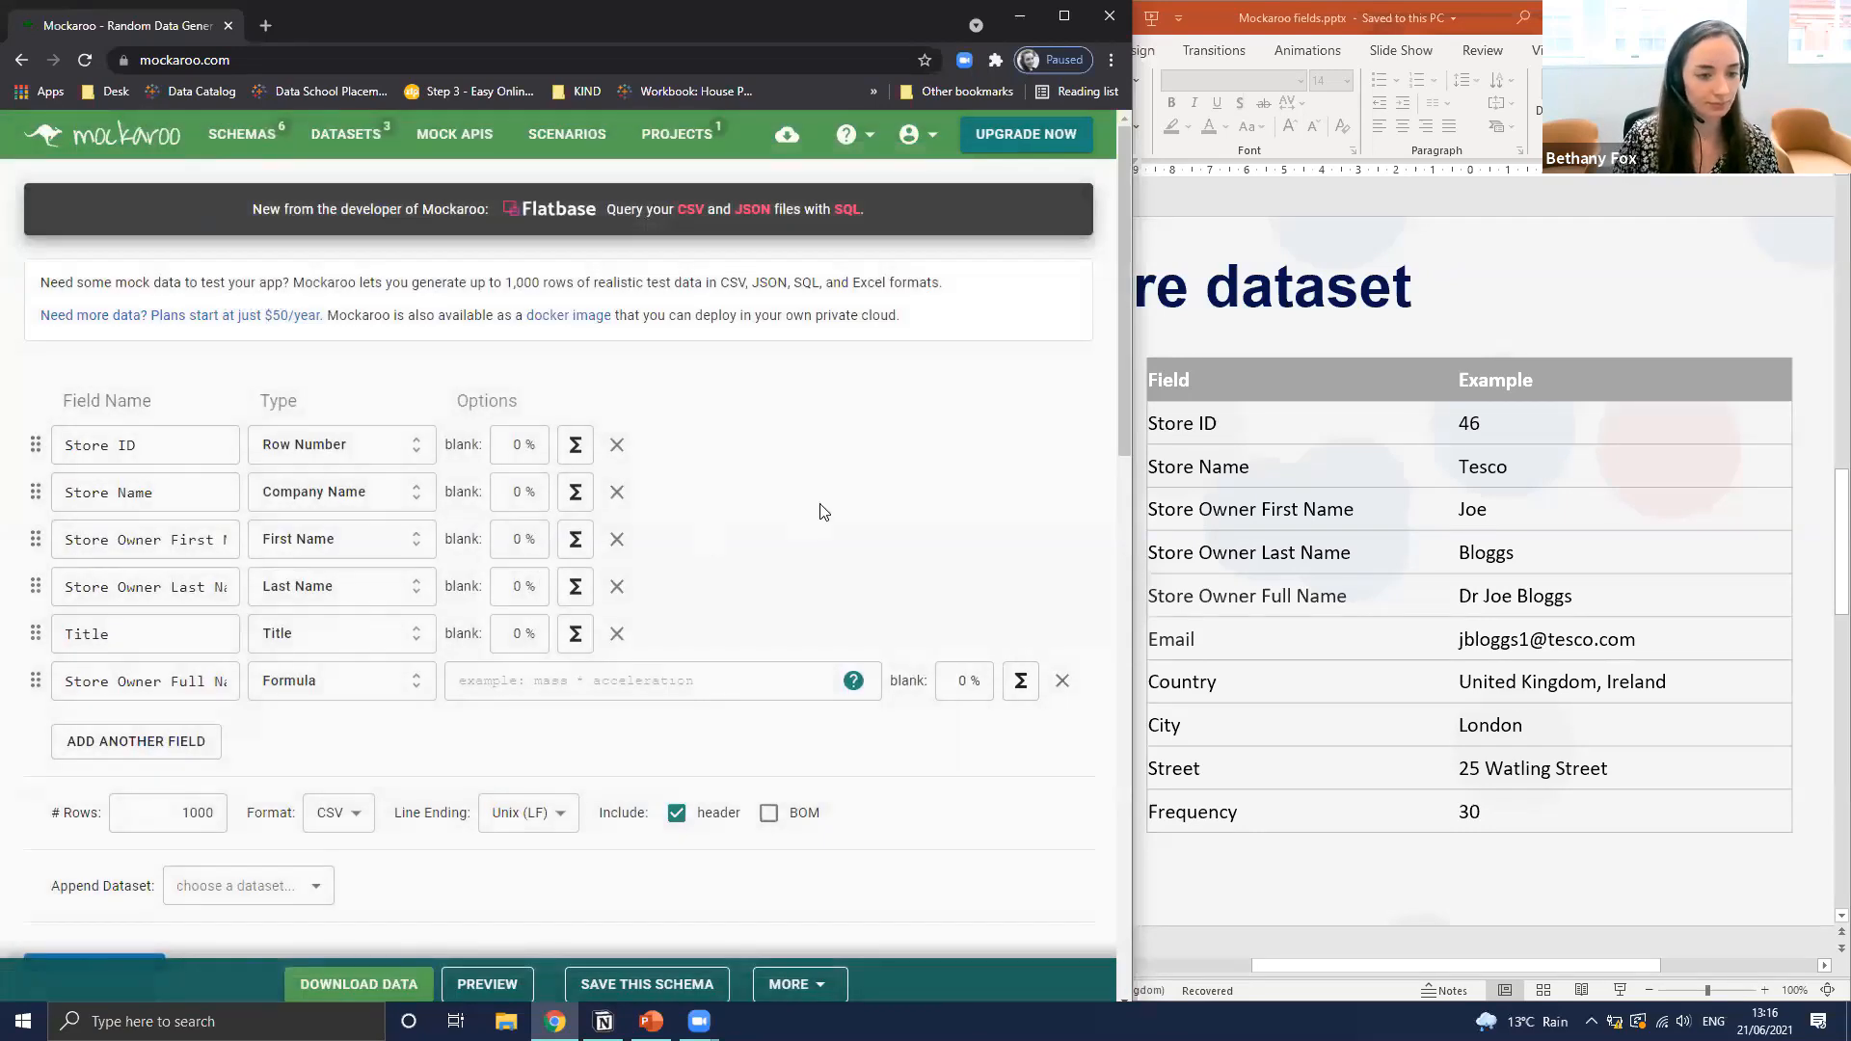
click(551, 690)
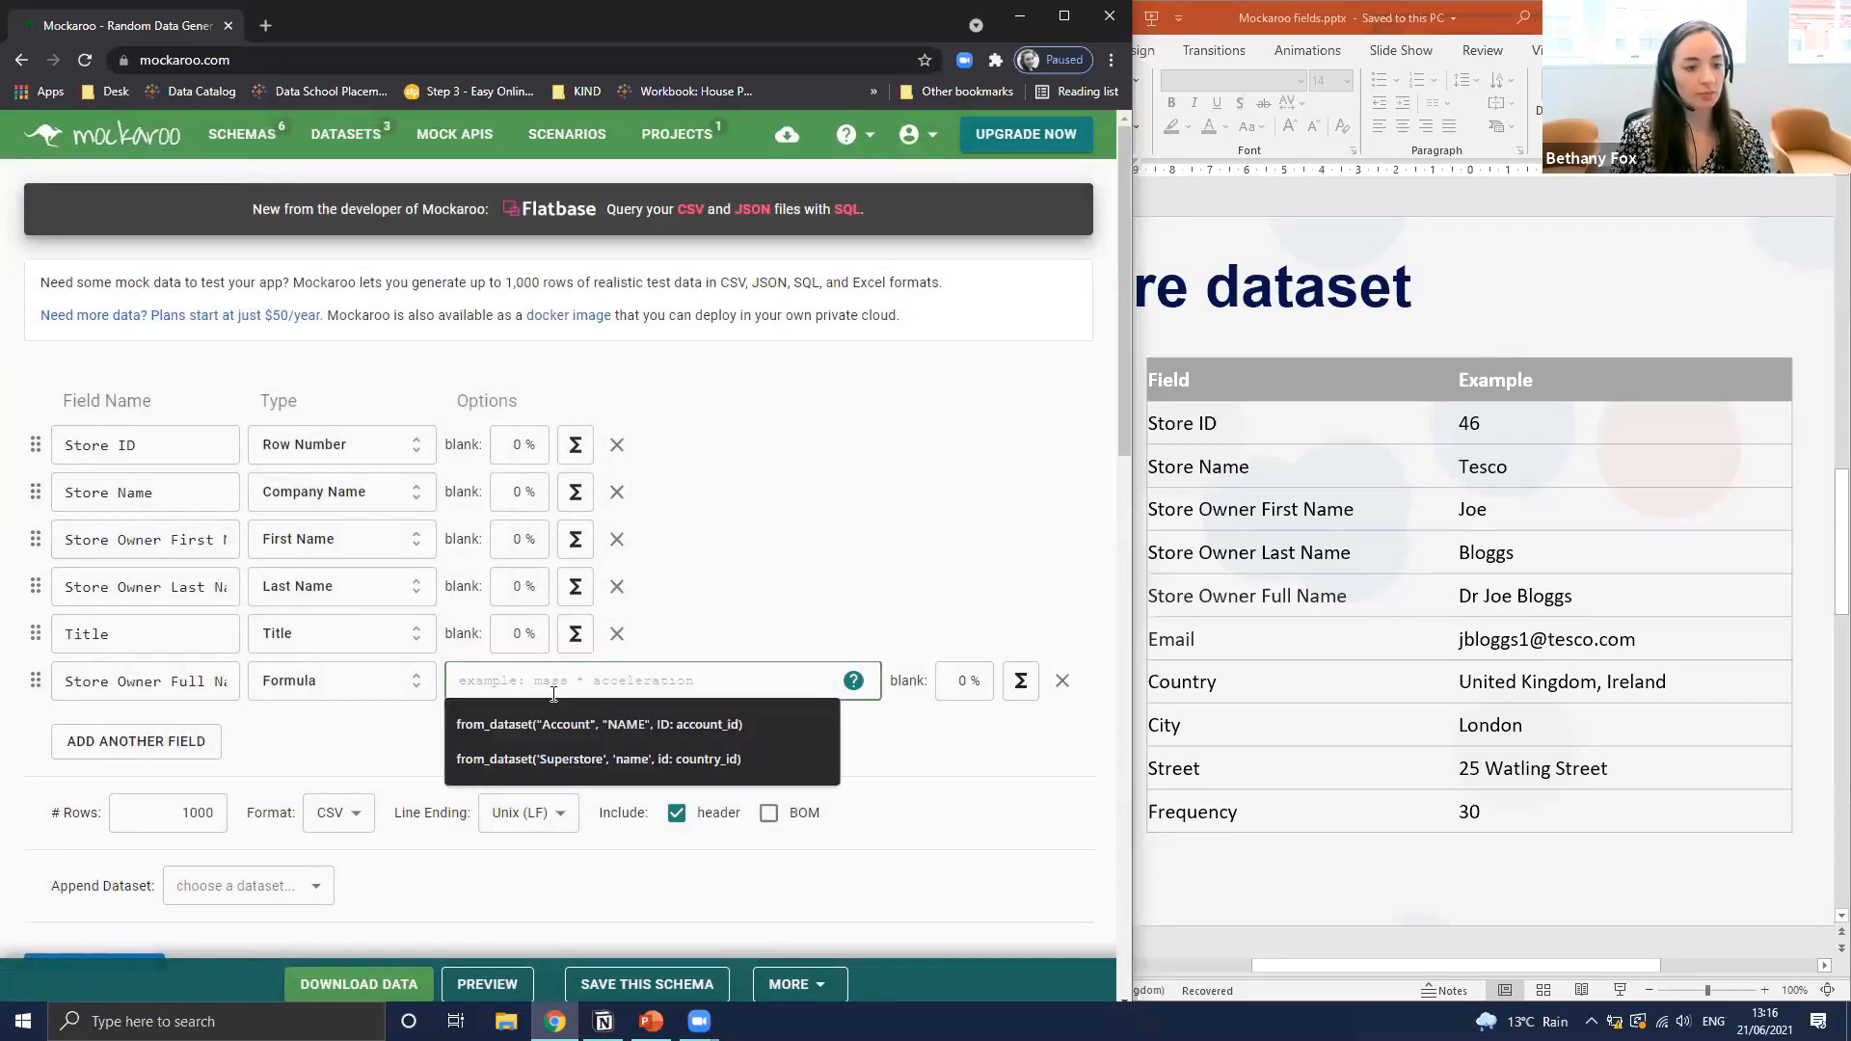
click(735, 576)
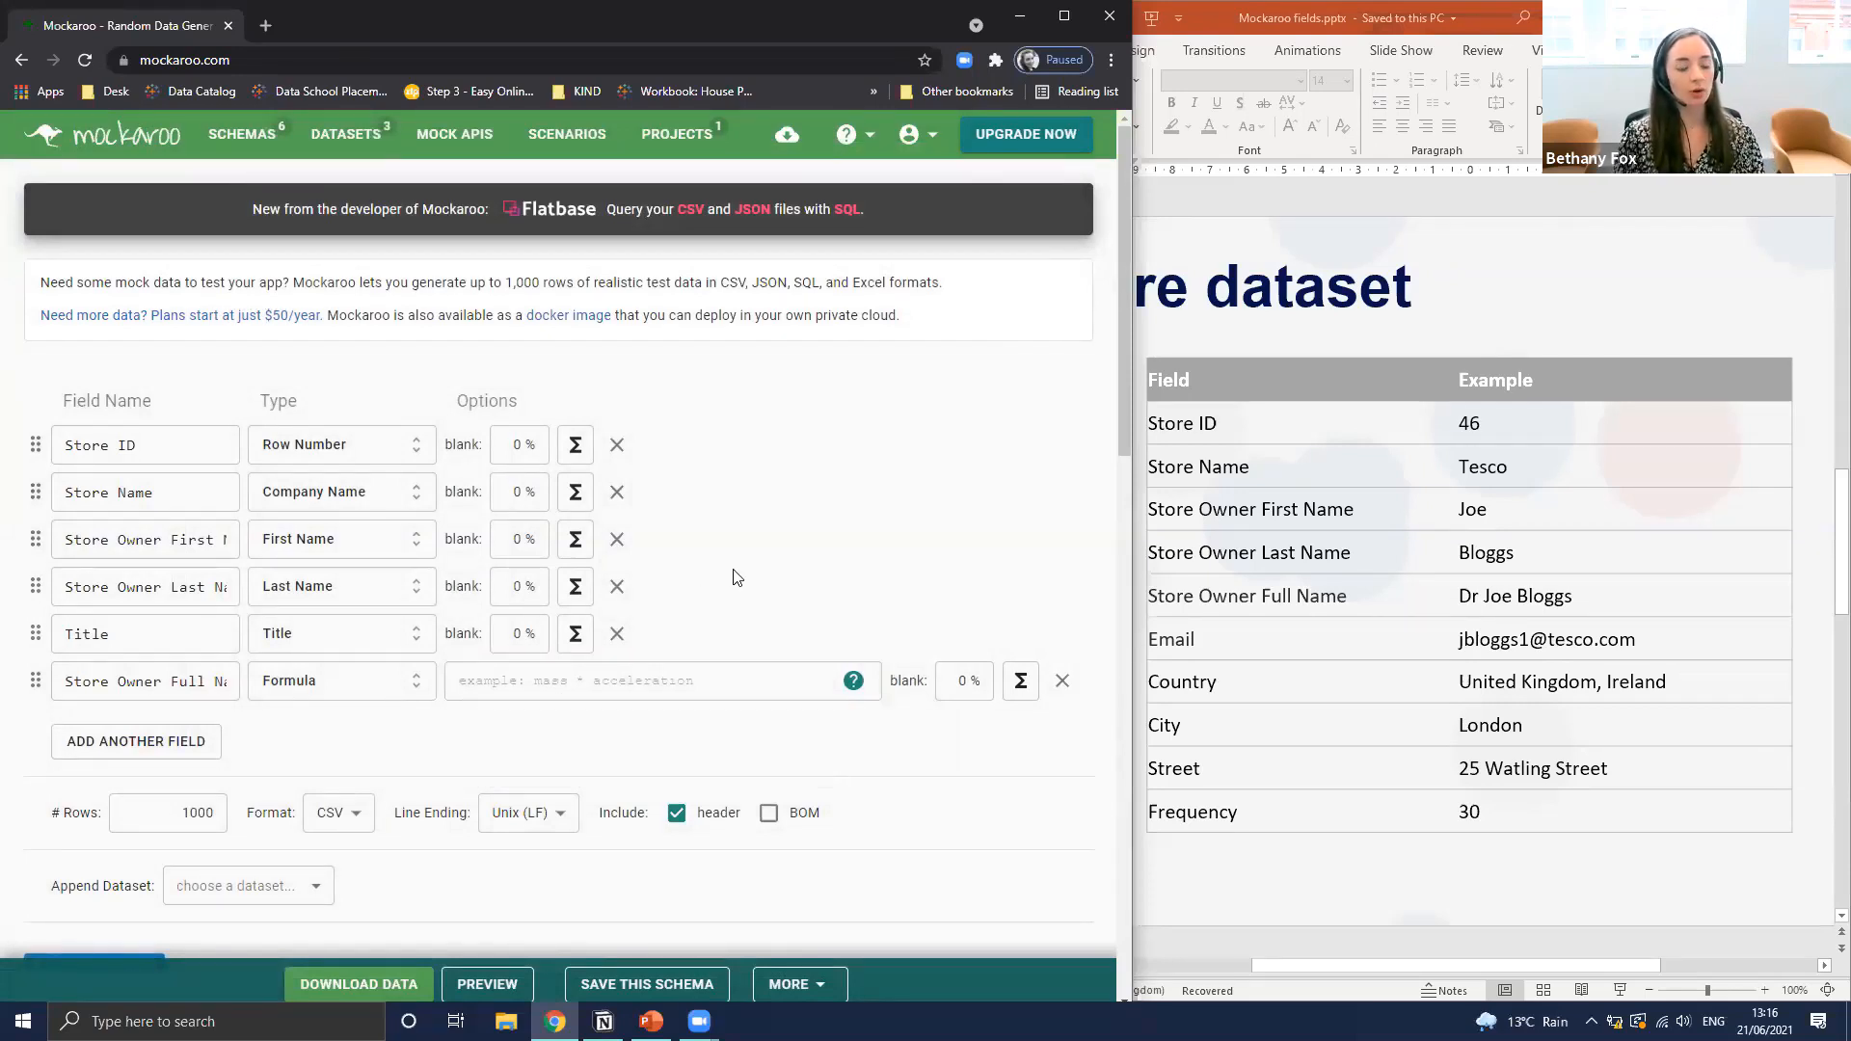
Read the formula help on operators, conditional statements, functions and blank handling, and close the help
click(854, 681)
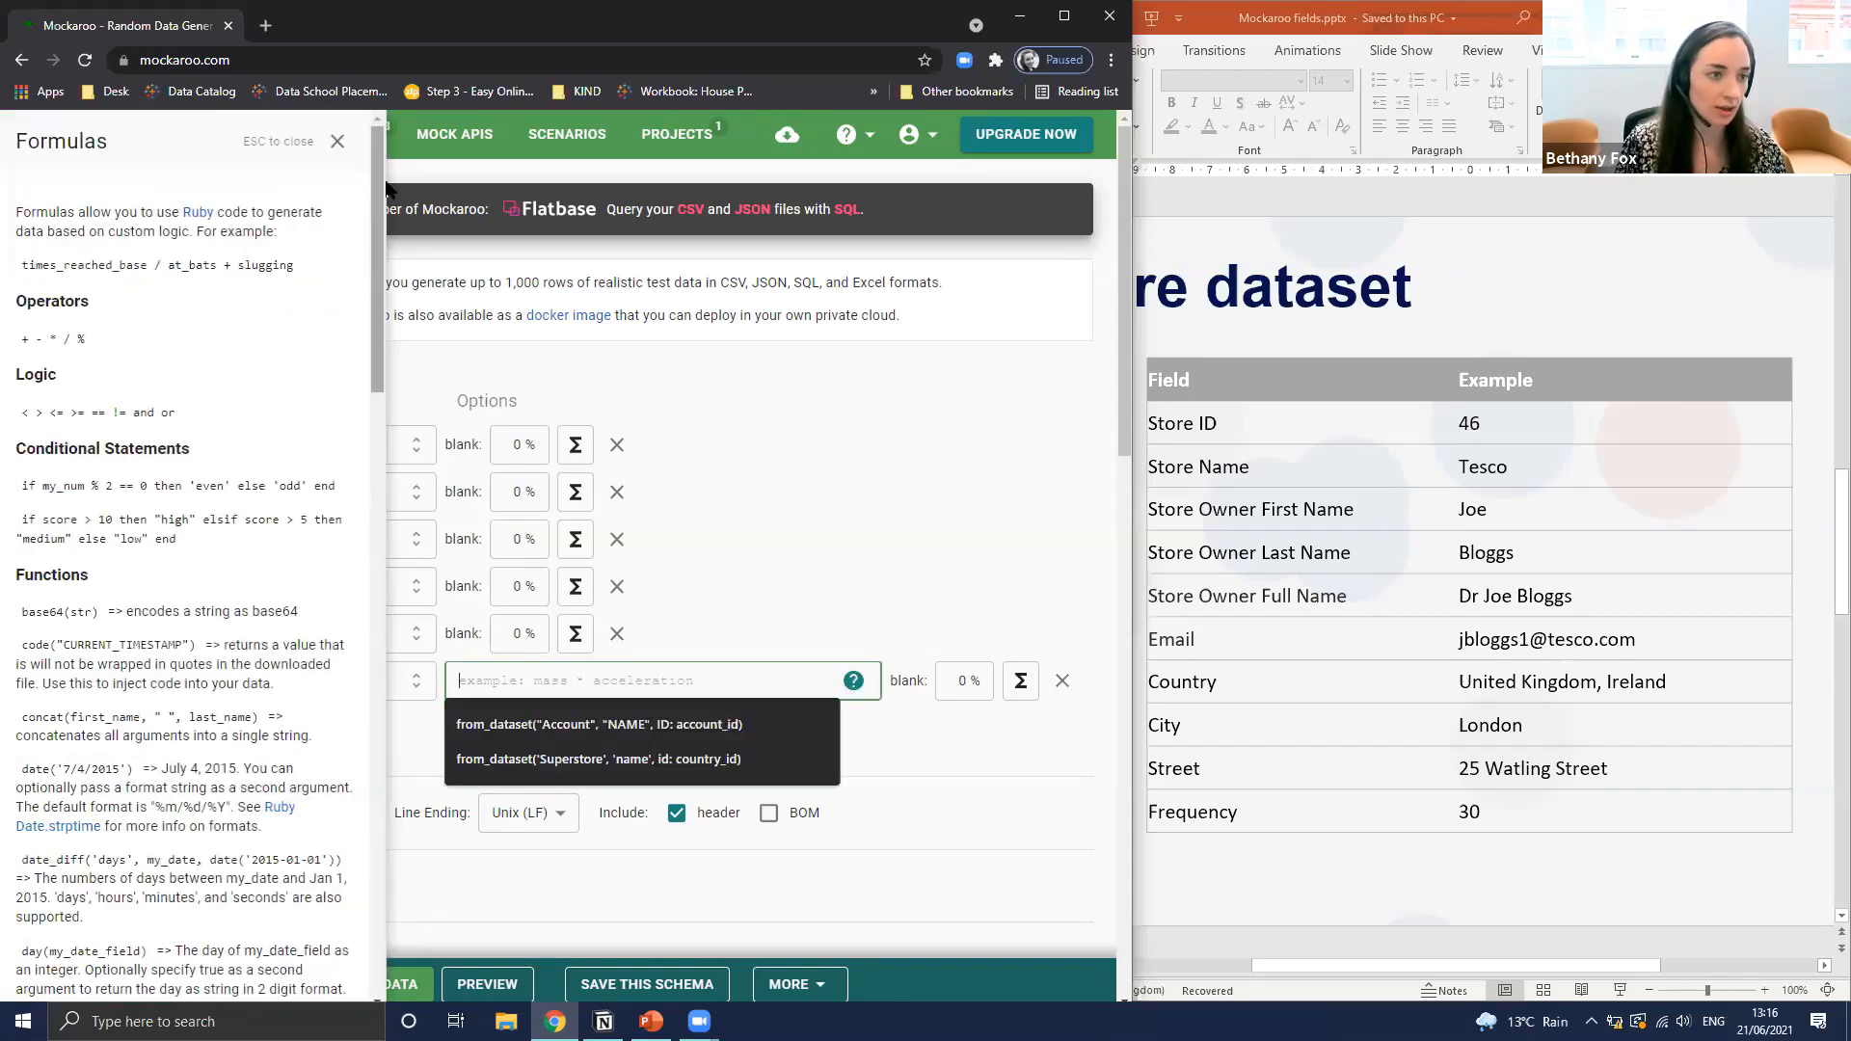
scroll(374, 280, down, 5)
scroll(365, 434, down, 6)
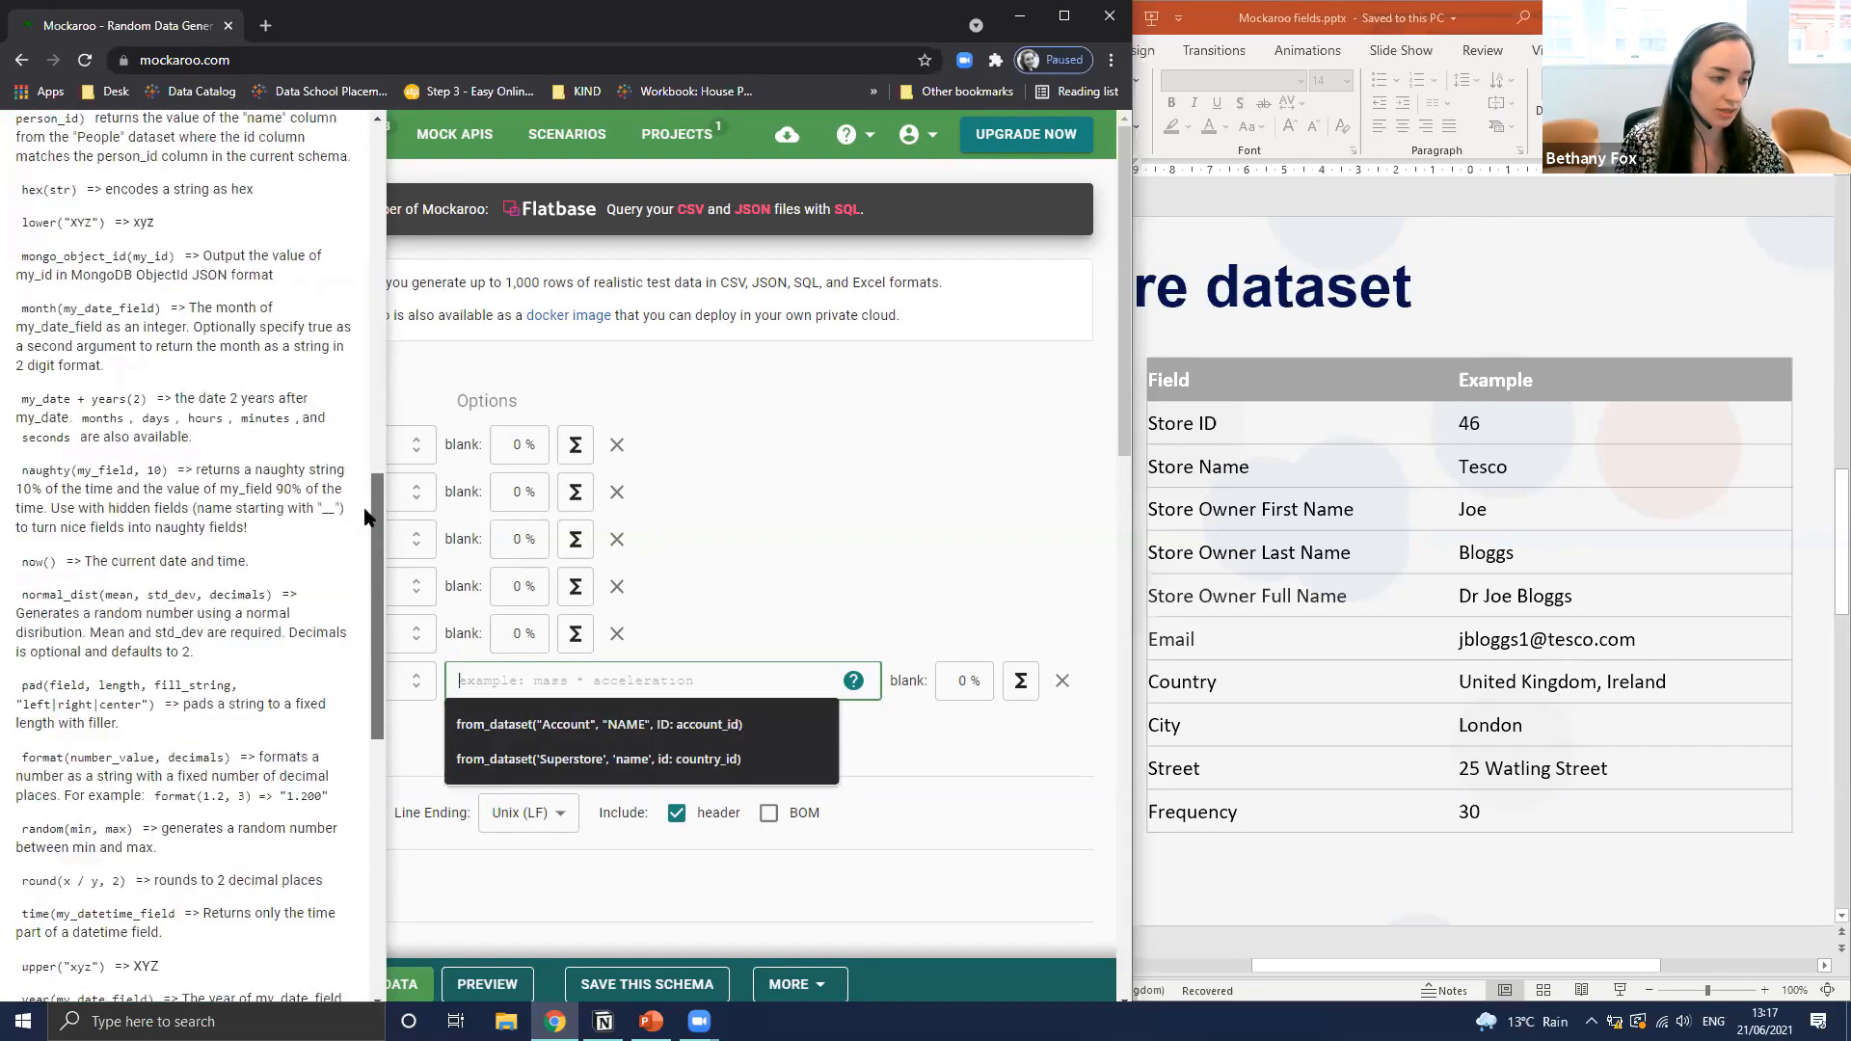
drag(366, 517, 387, 234)
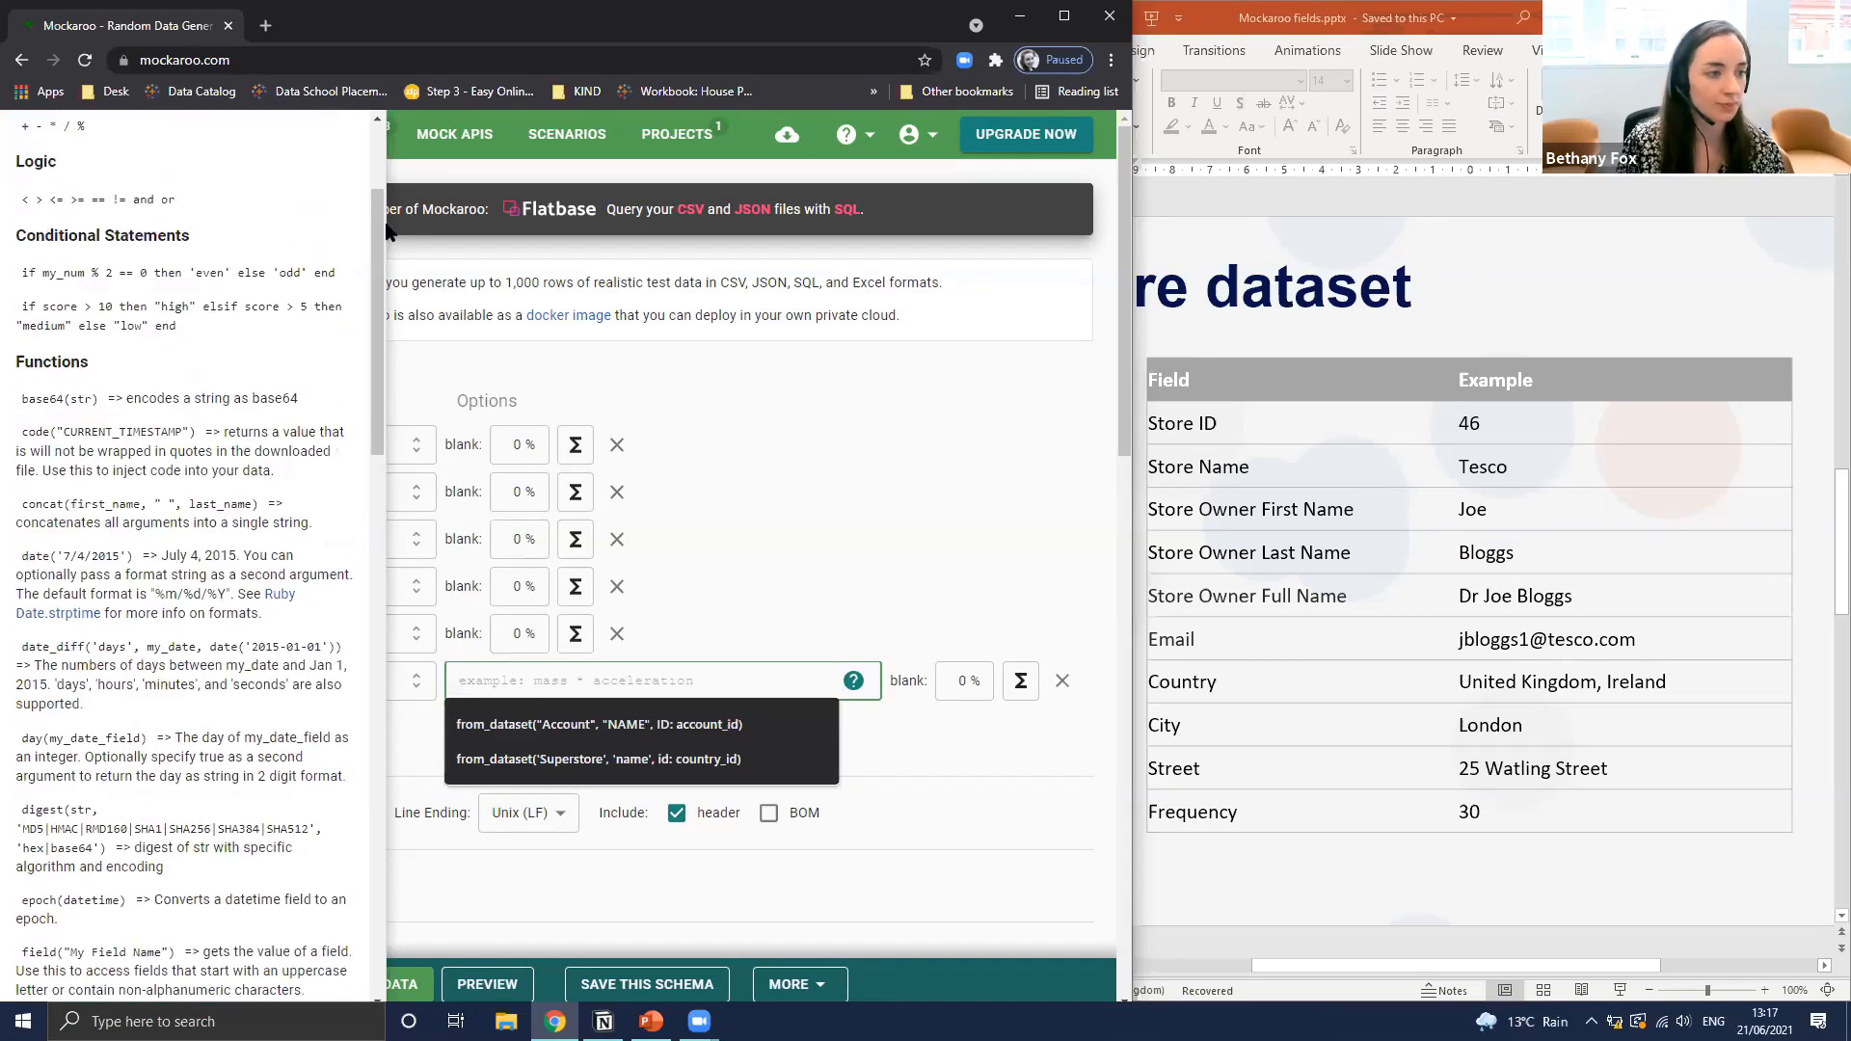
click(913, 504)
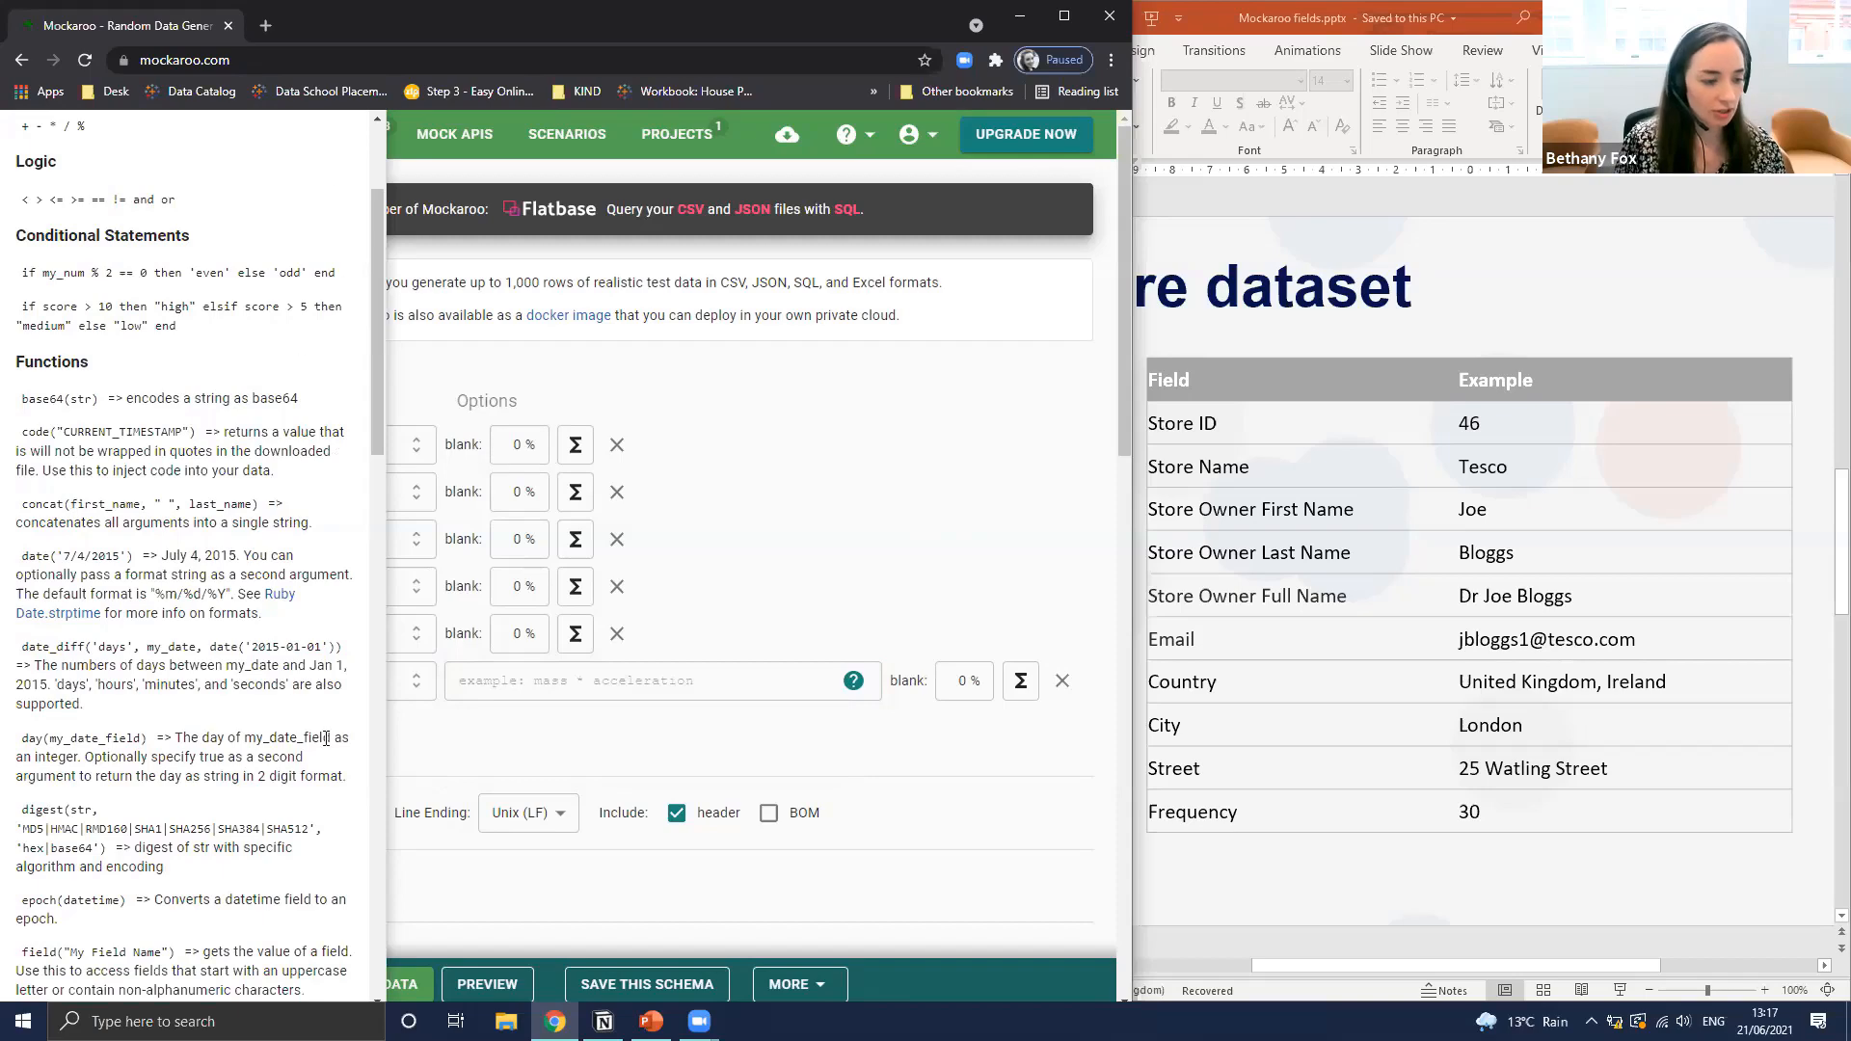
click(868, 687)
click(771, 680)
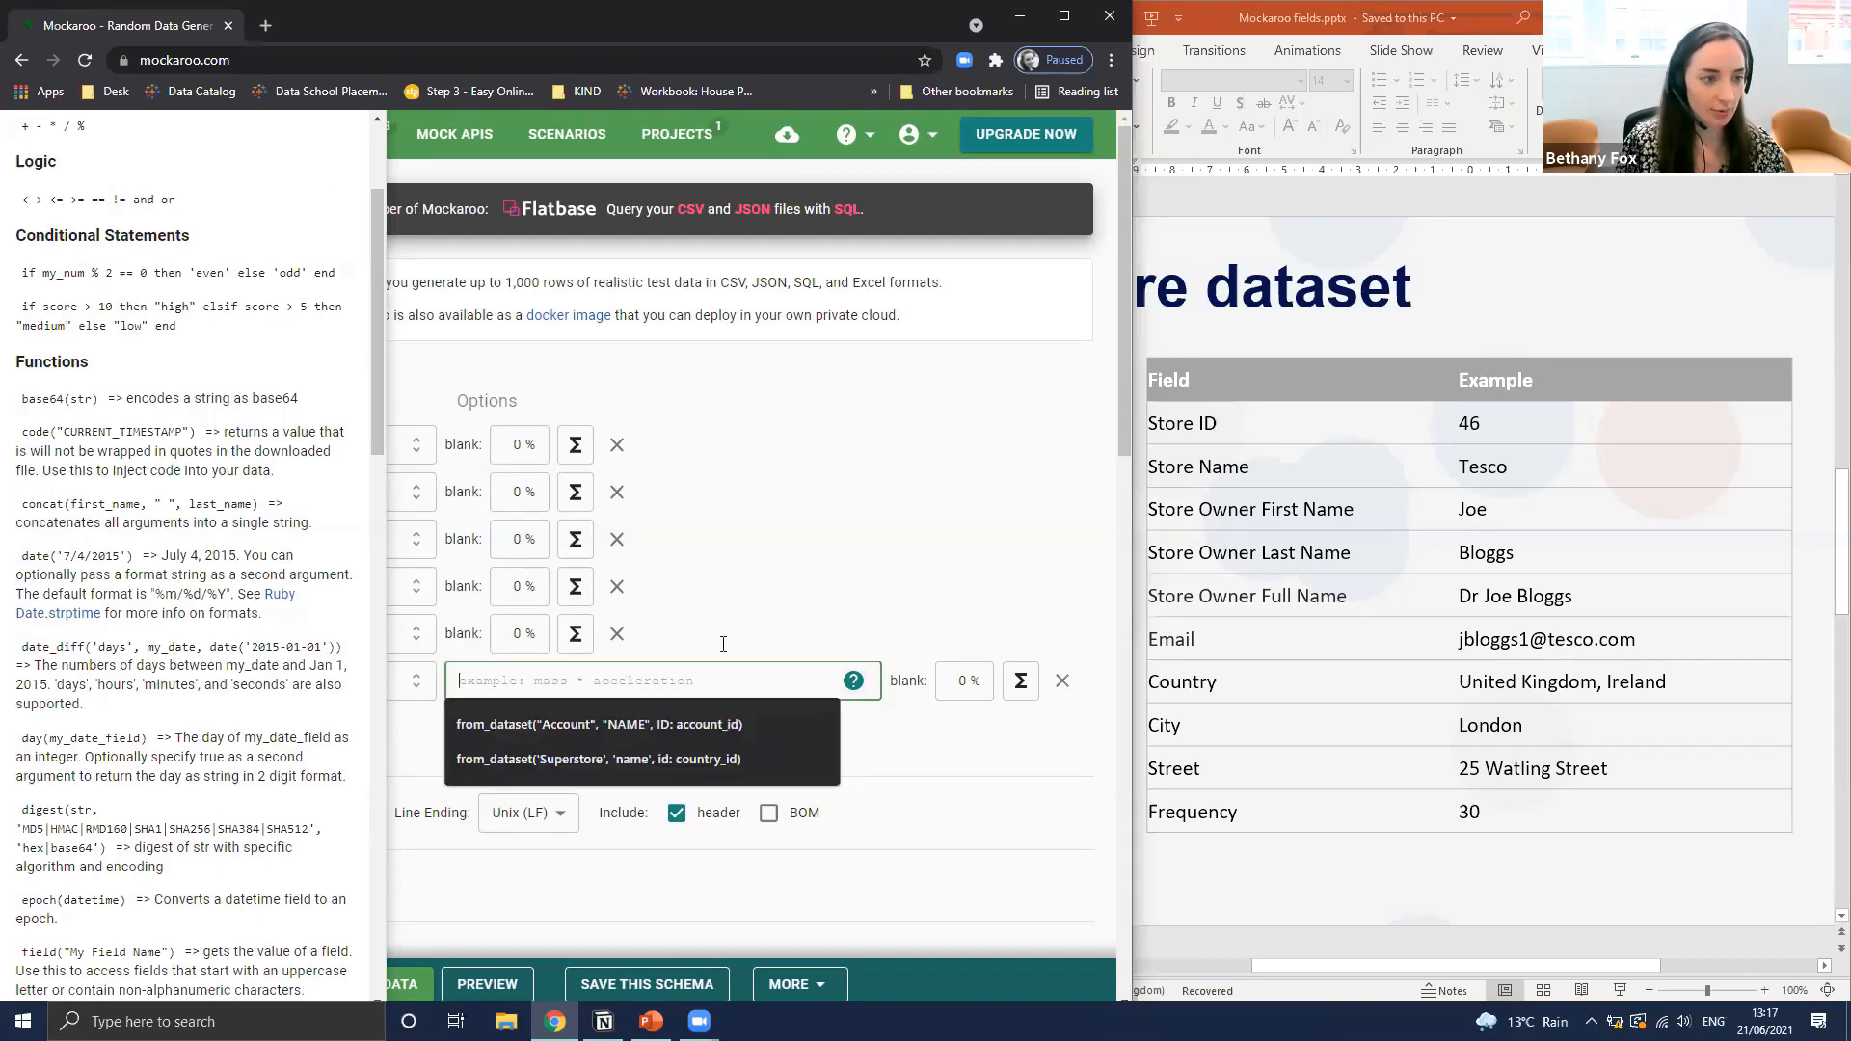
click(802, 472)
scroll(275, 586, down, 18)
scroll(365, 781, up, 18)
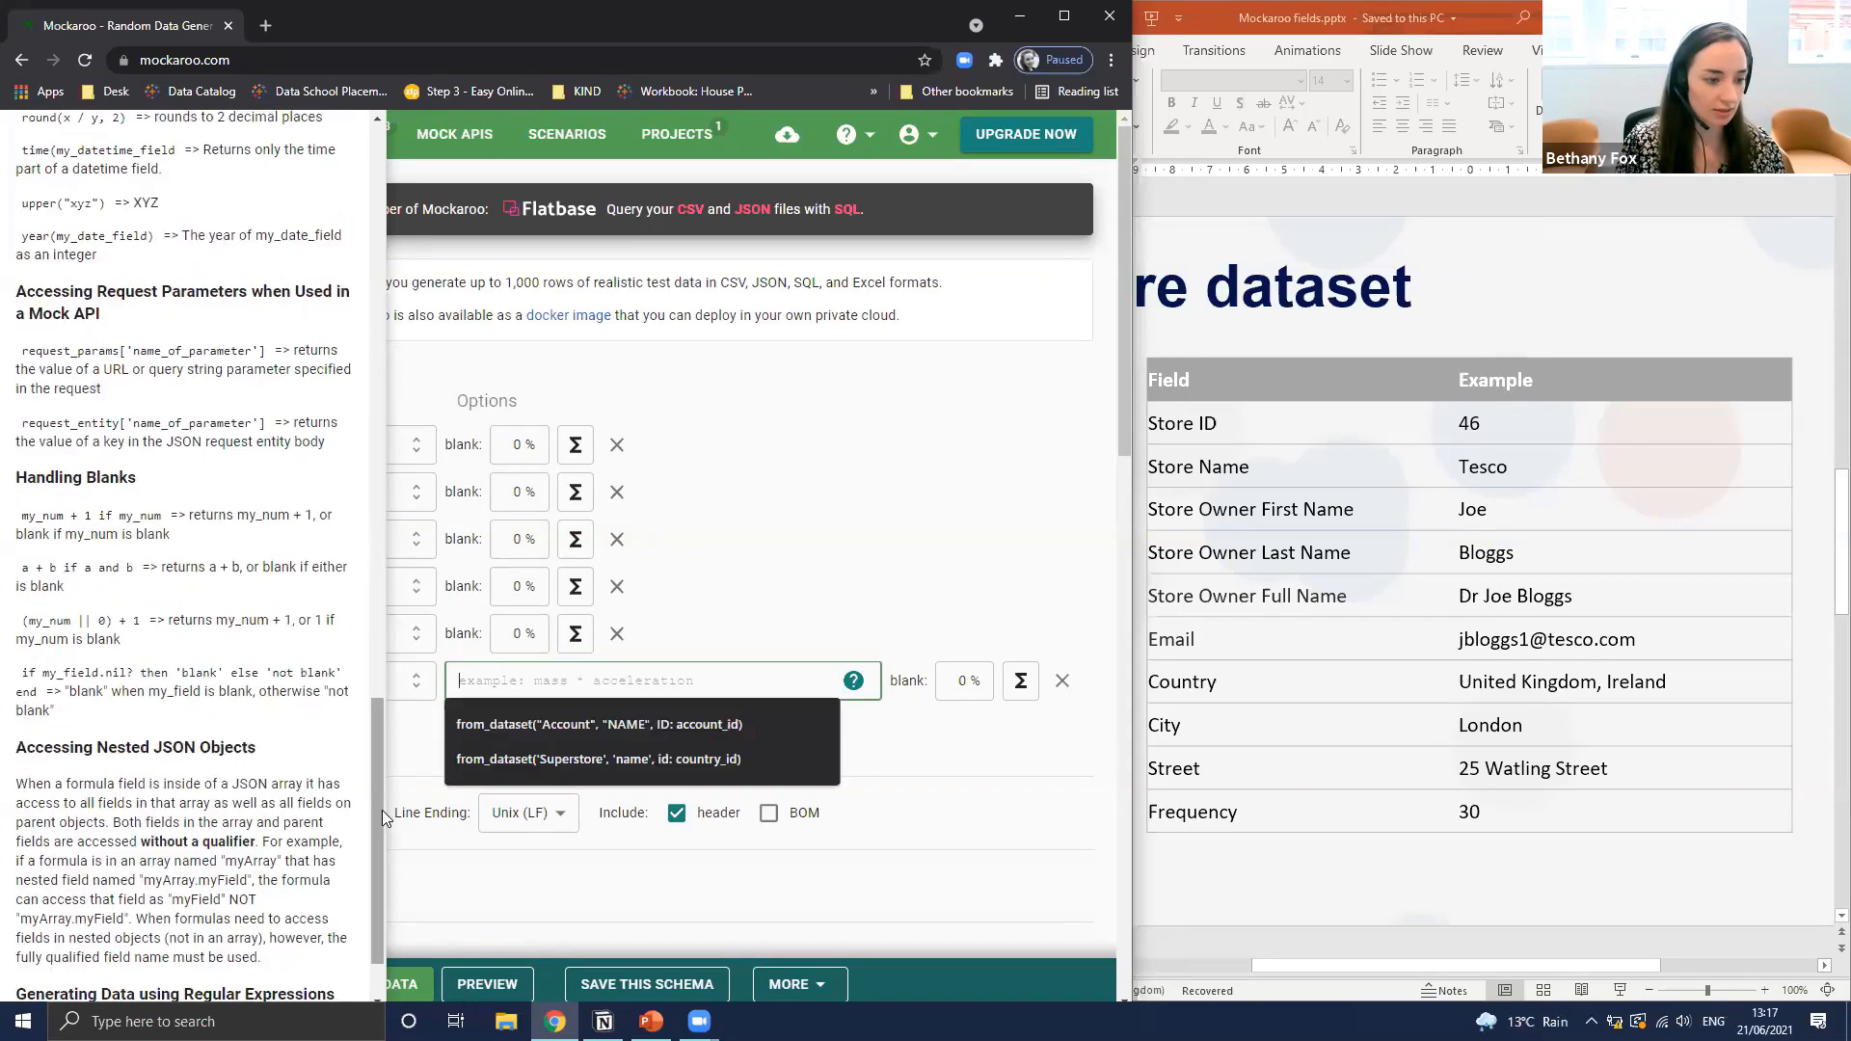
click(459, 282)
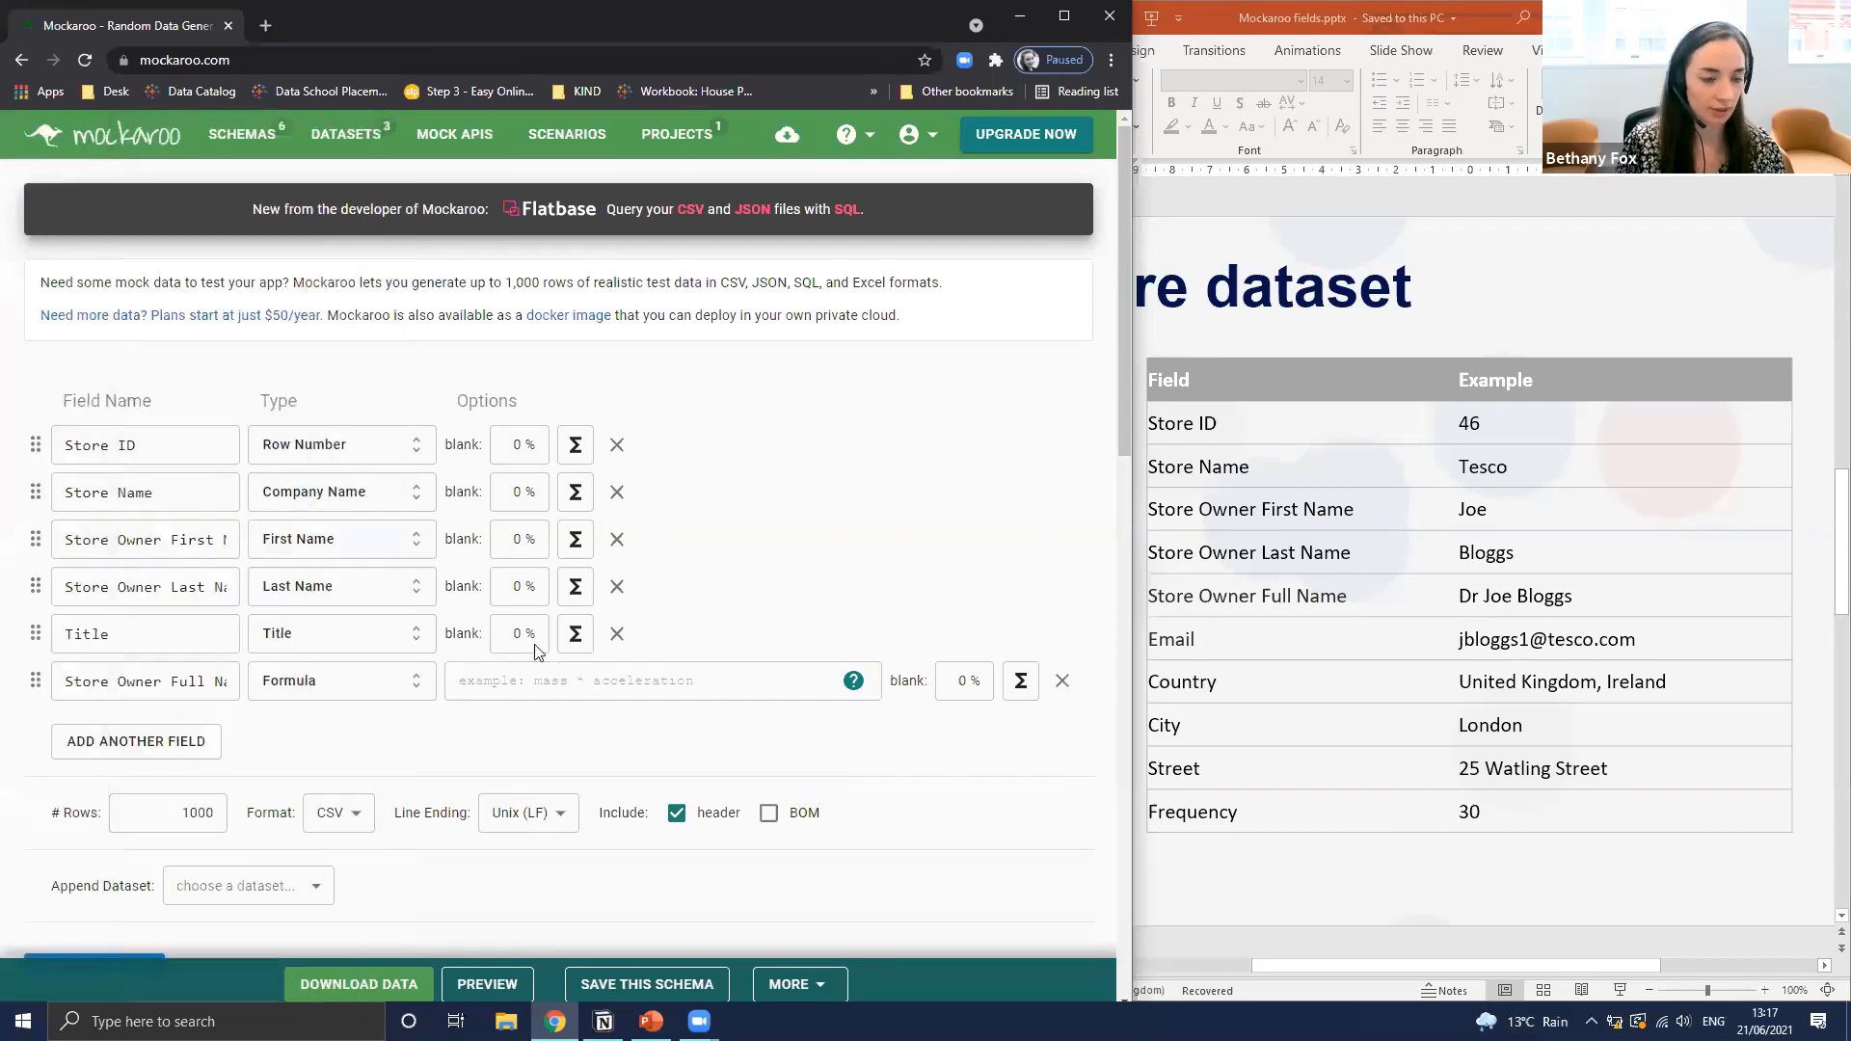
Begin the Store Owner Full Name formula with Title +" "+Store Owner First Name
click(505, 690)
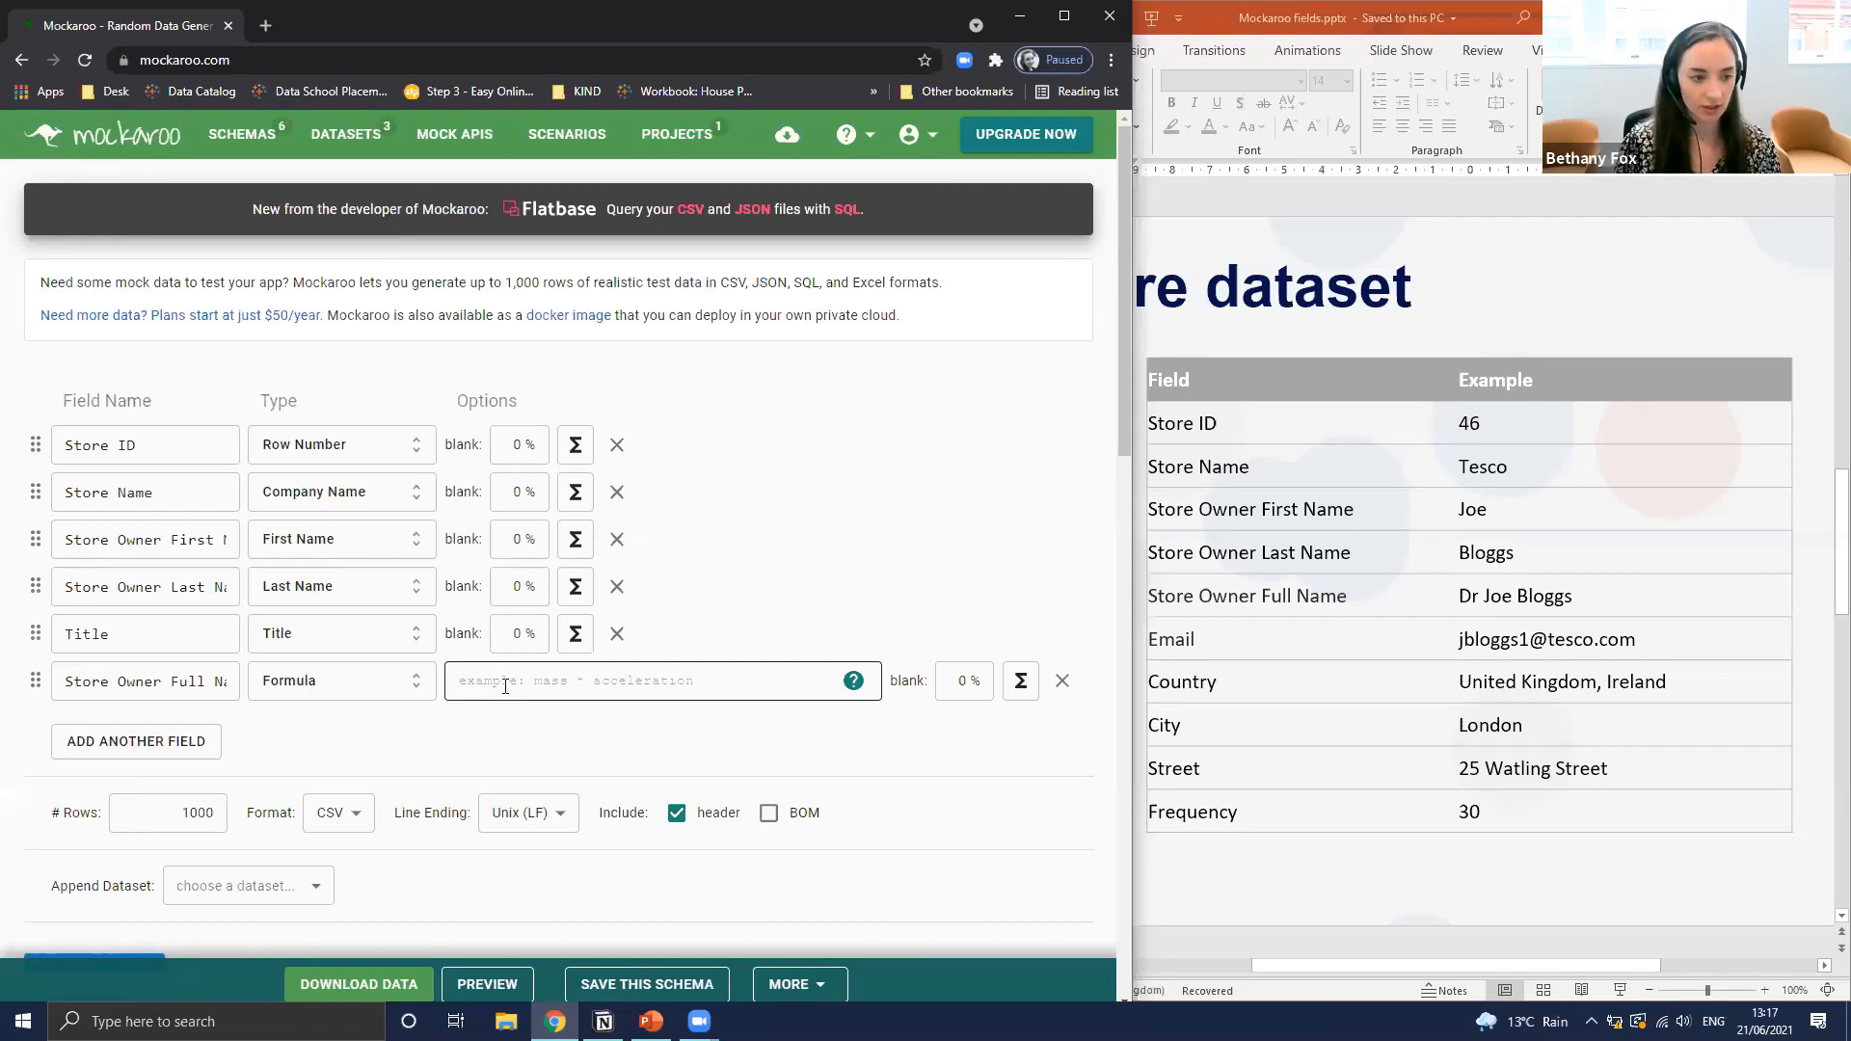
click(503, 688)
text(Titl)
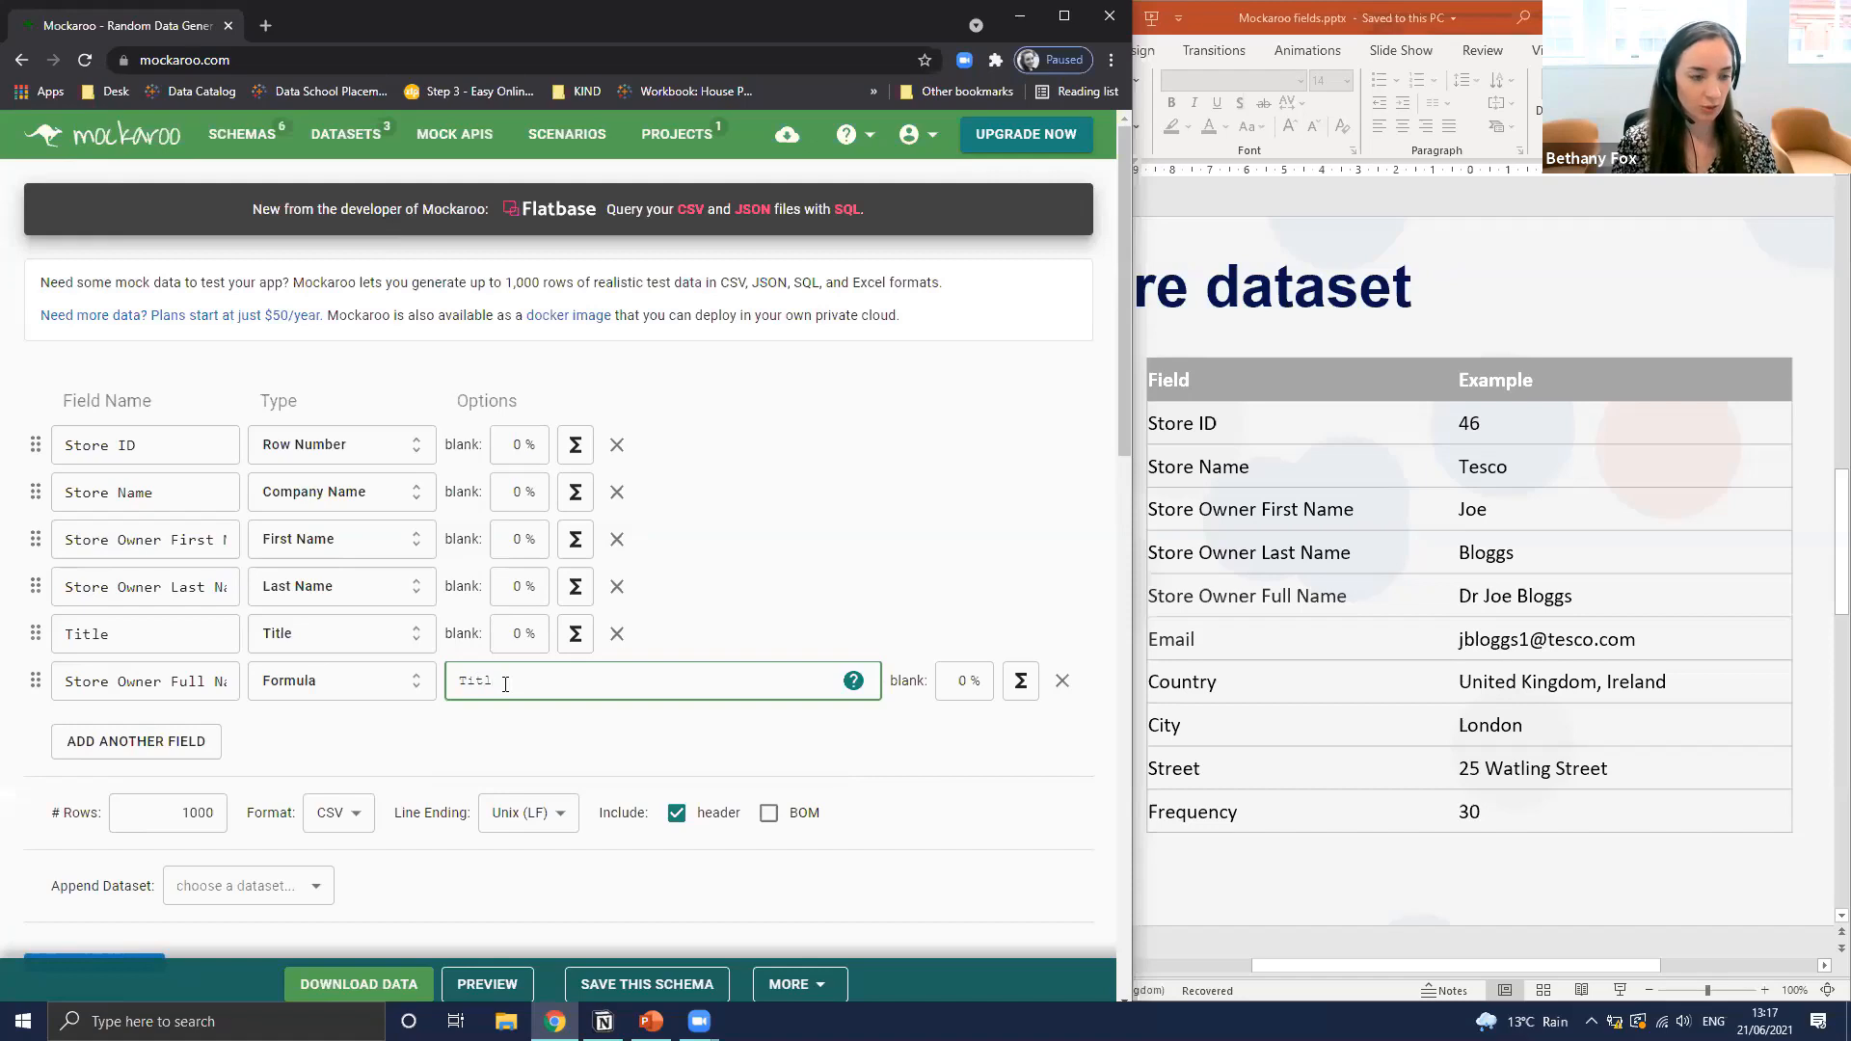
text(e)
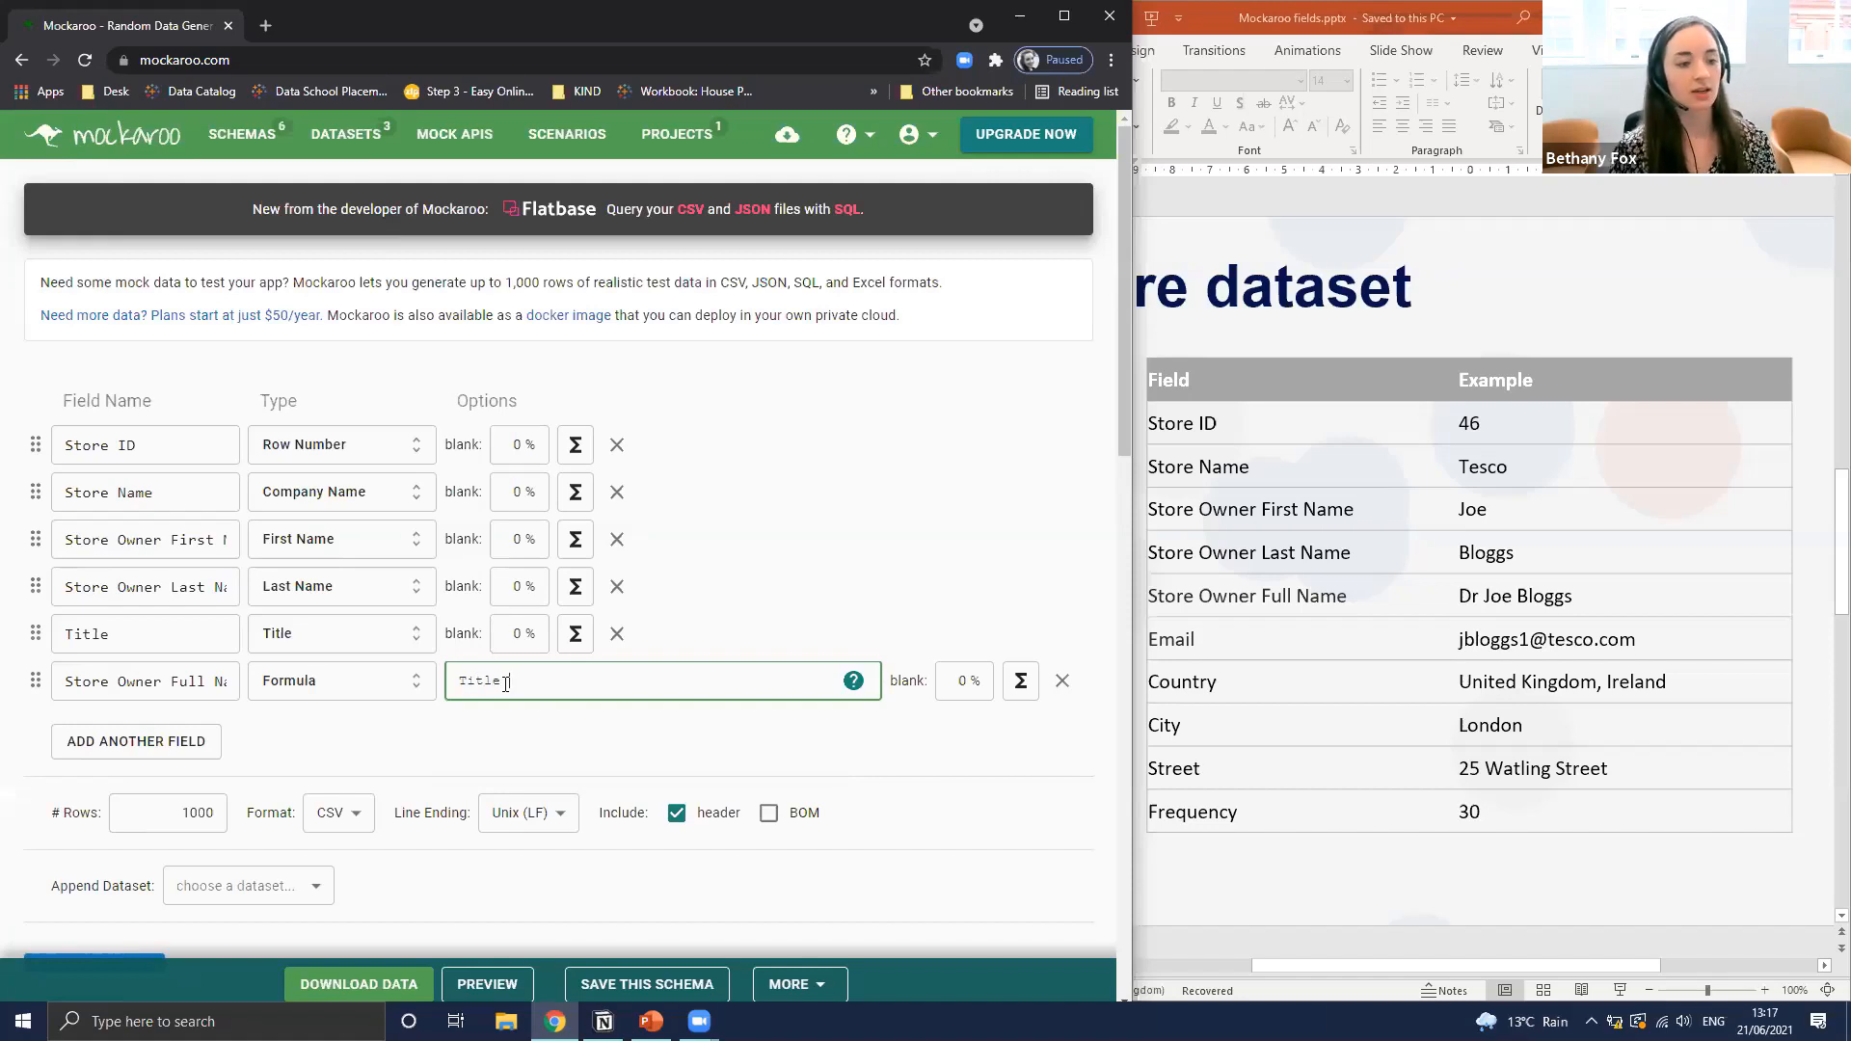
text(+)
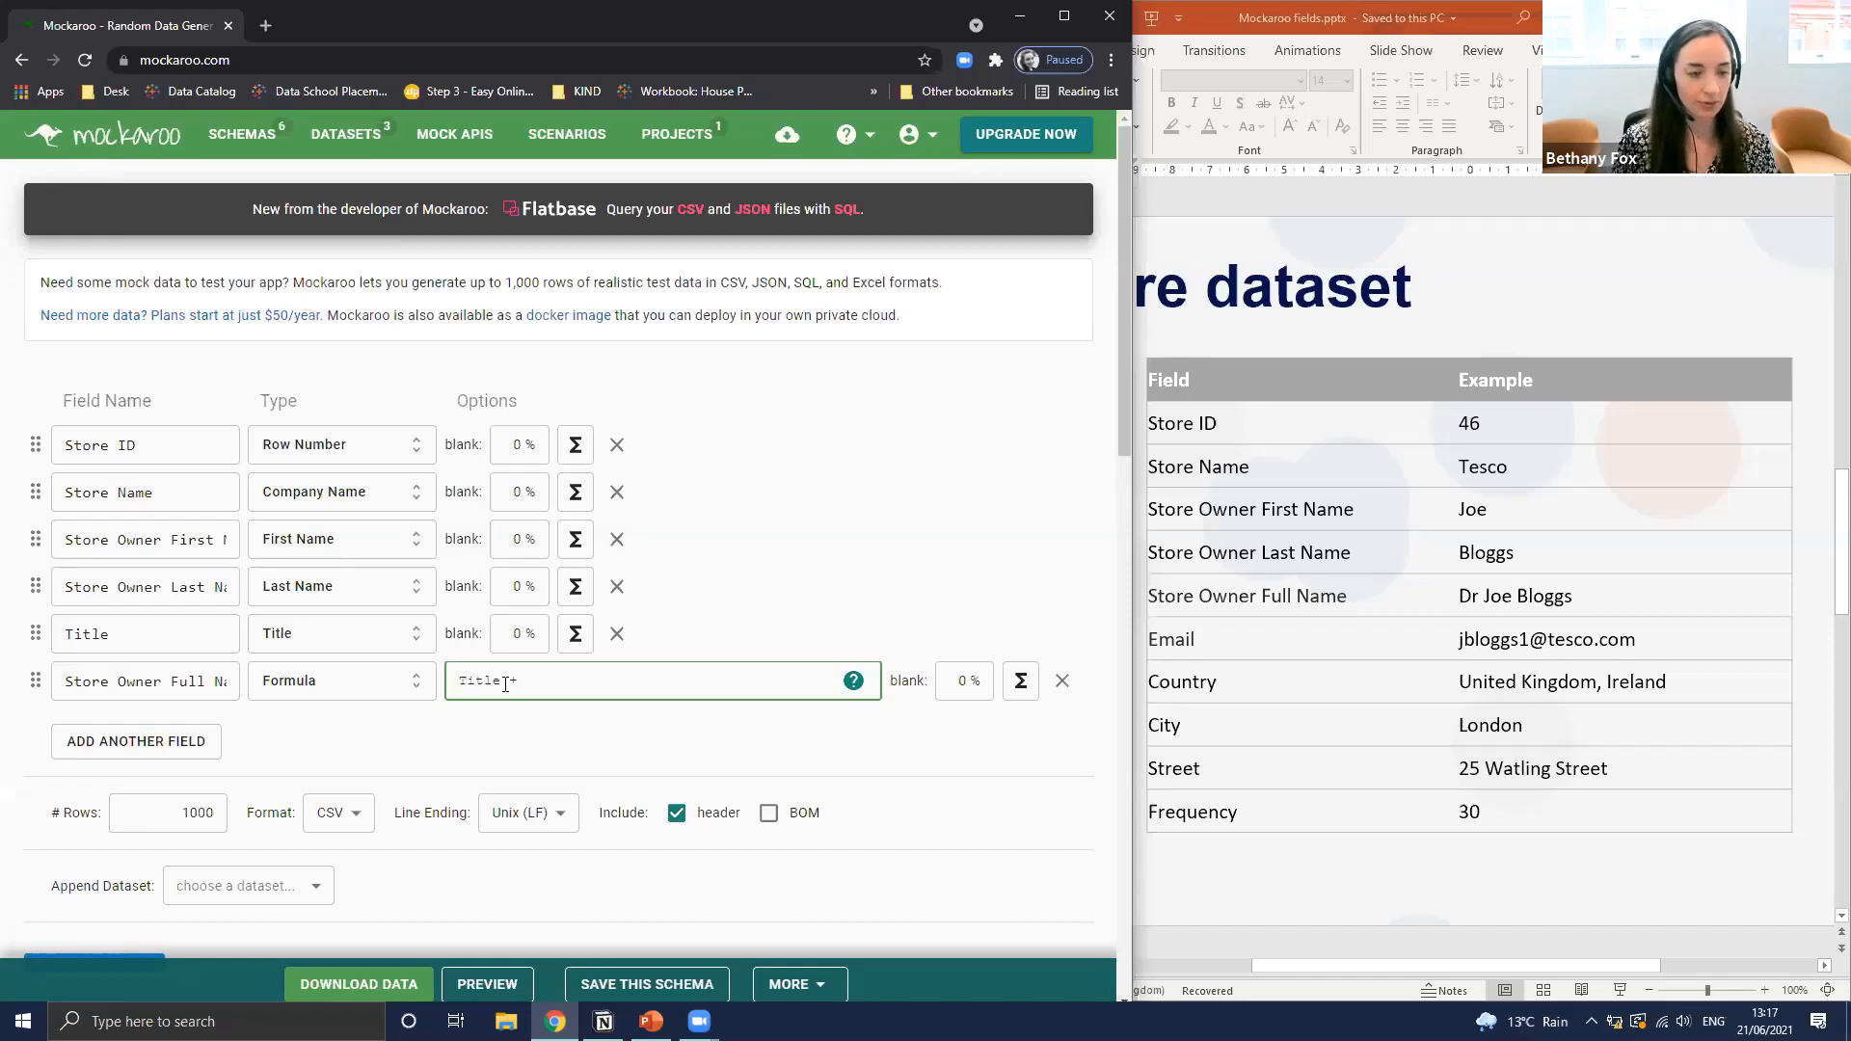
text(" )
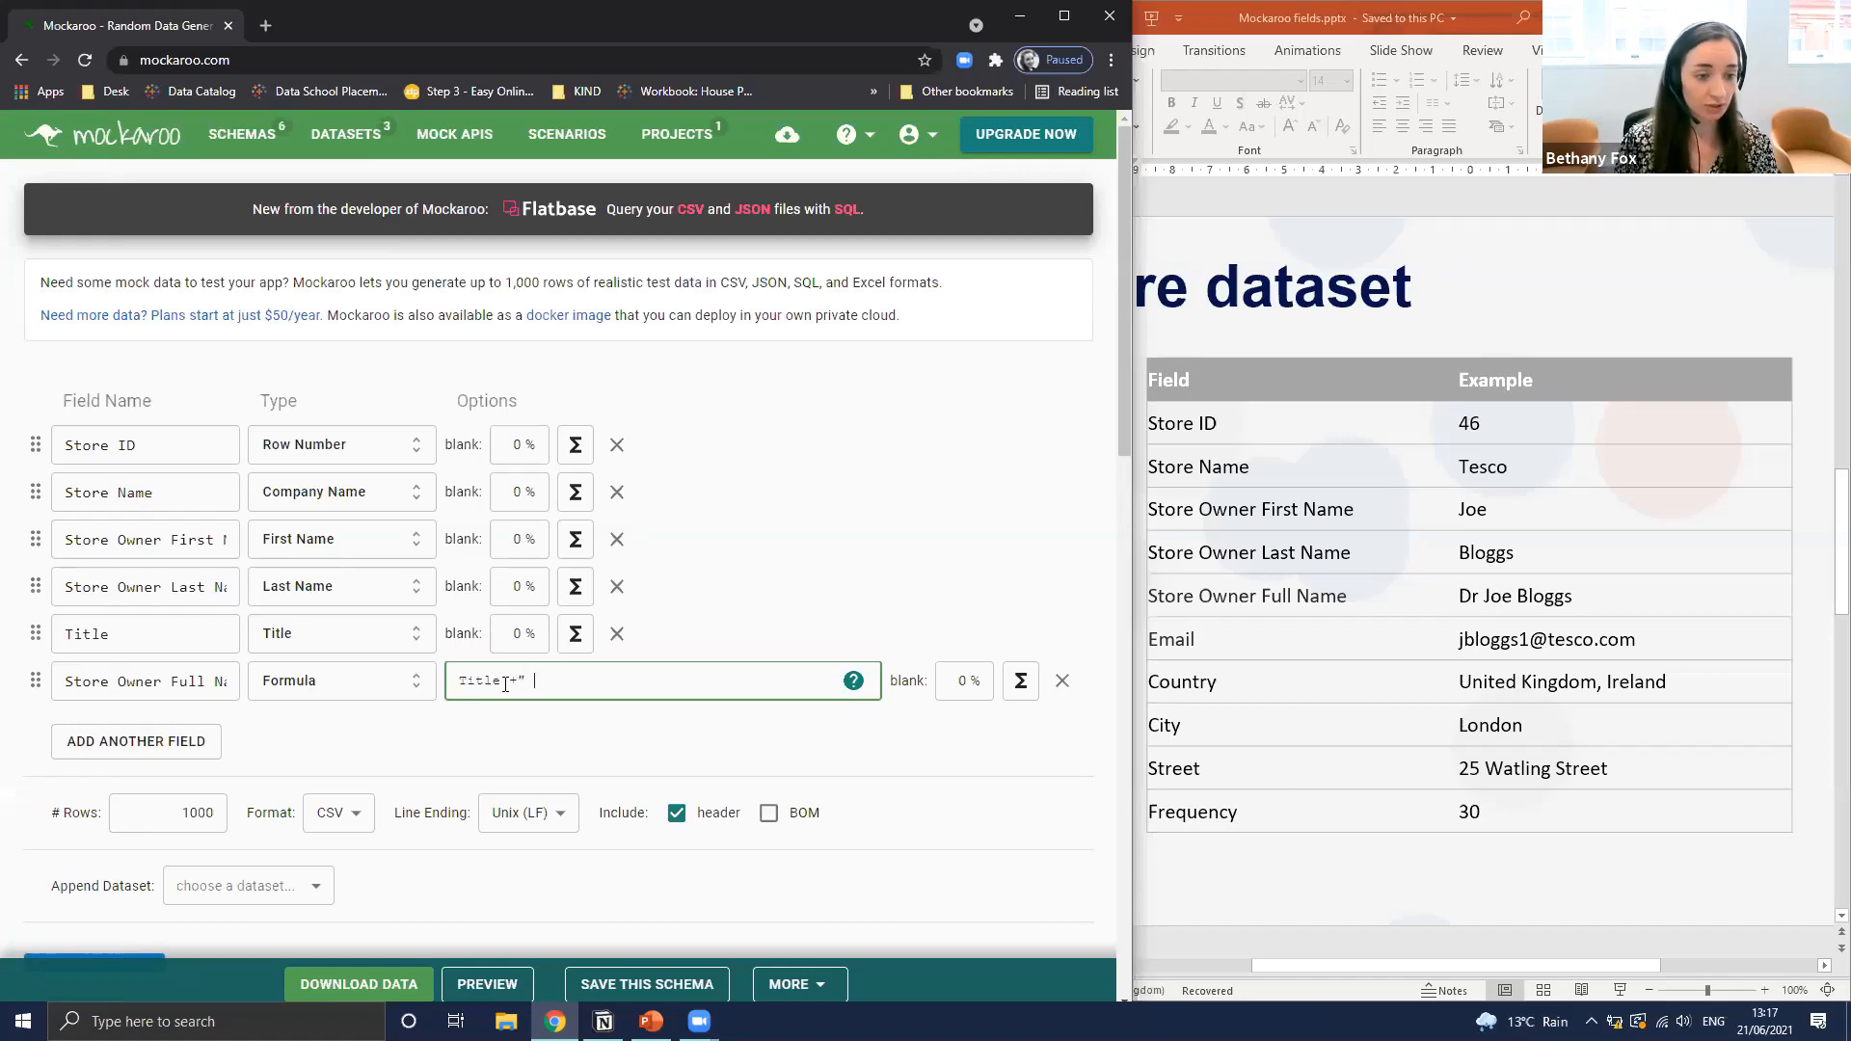
text("+)
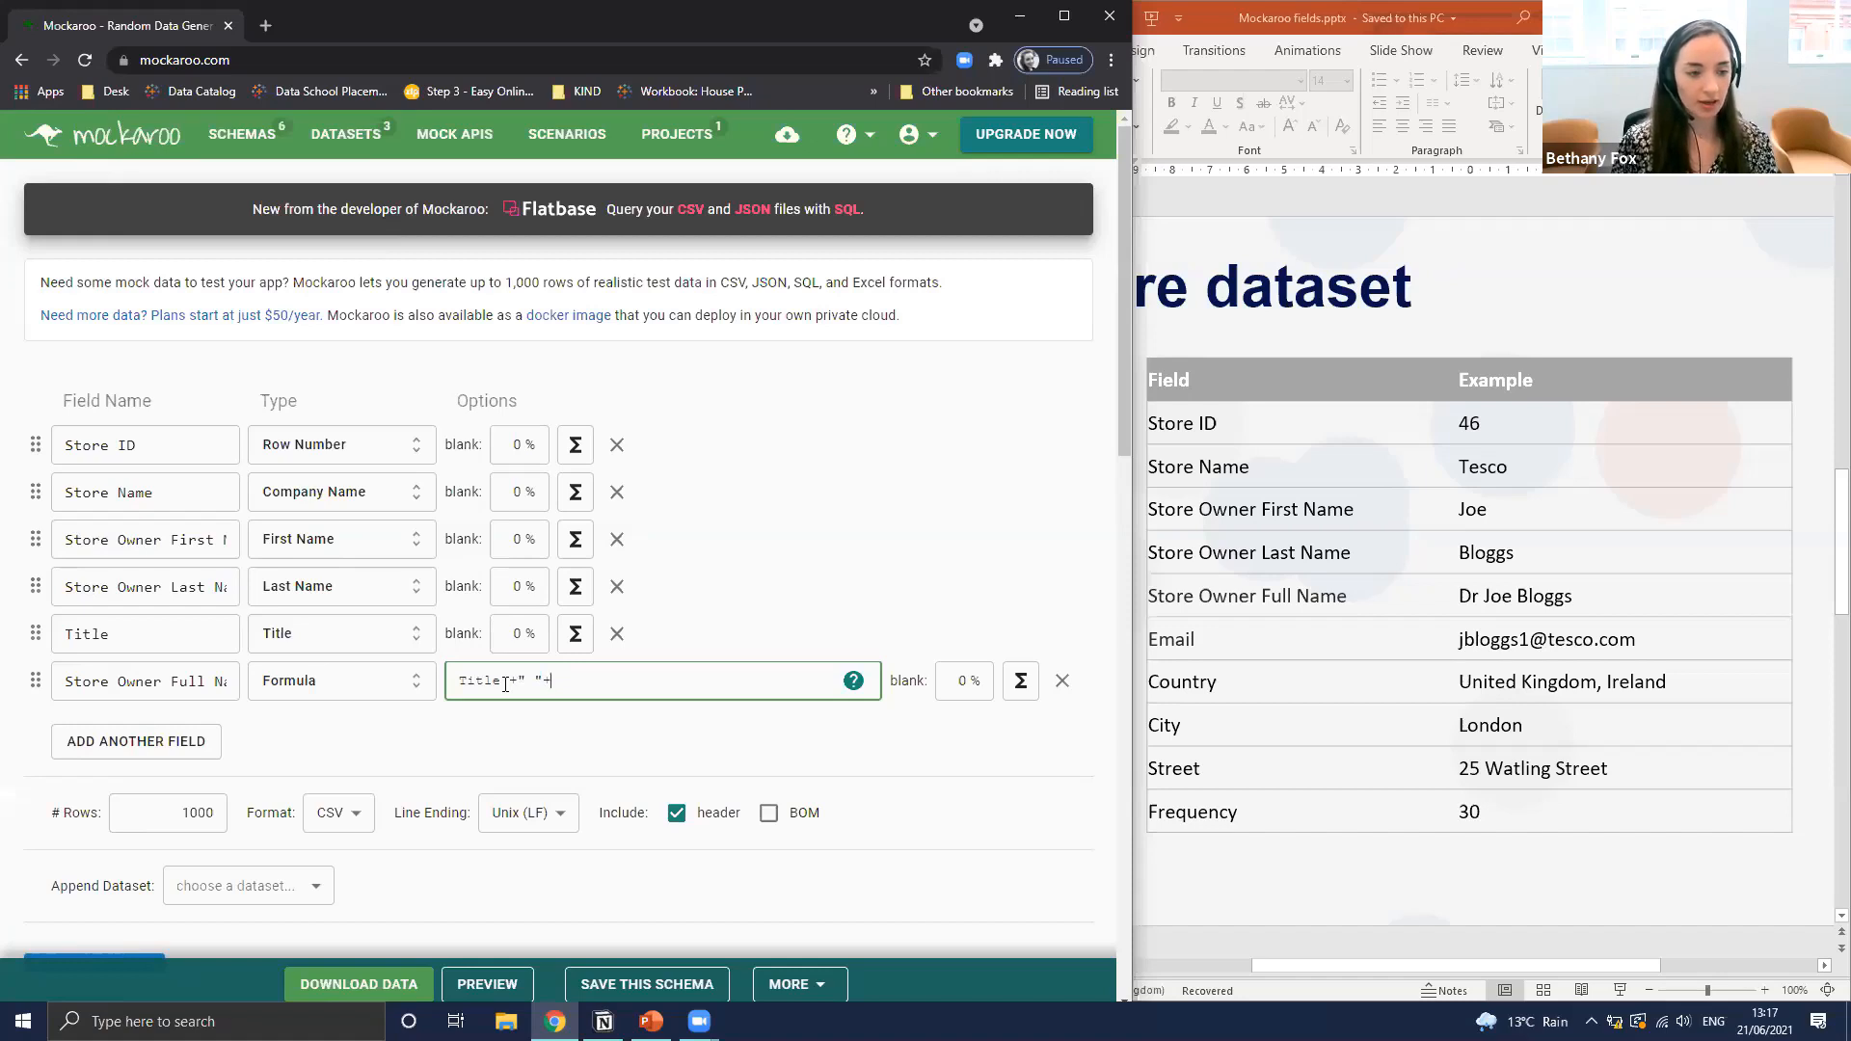
text(Store Owner)
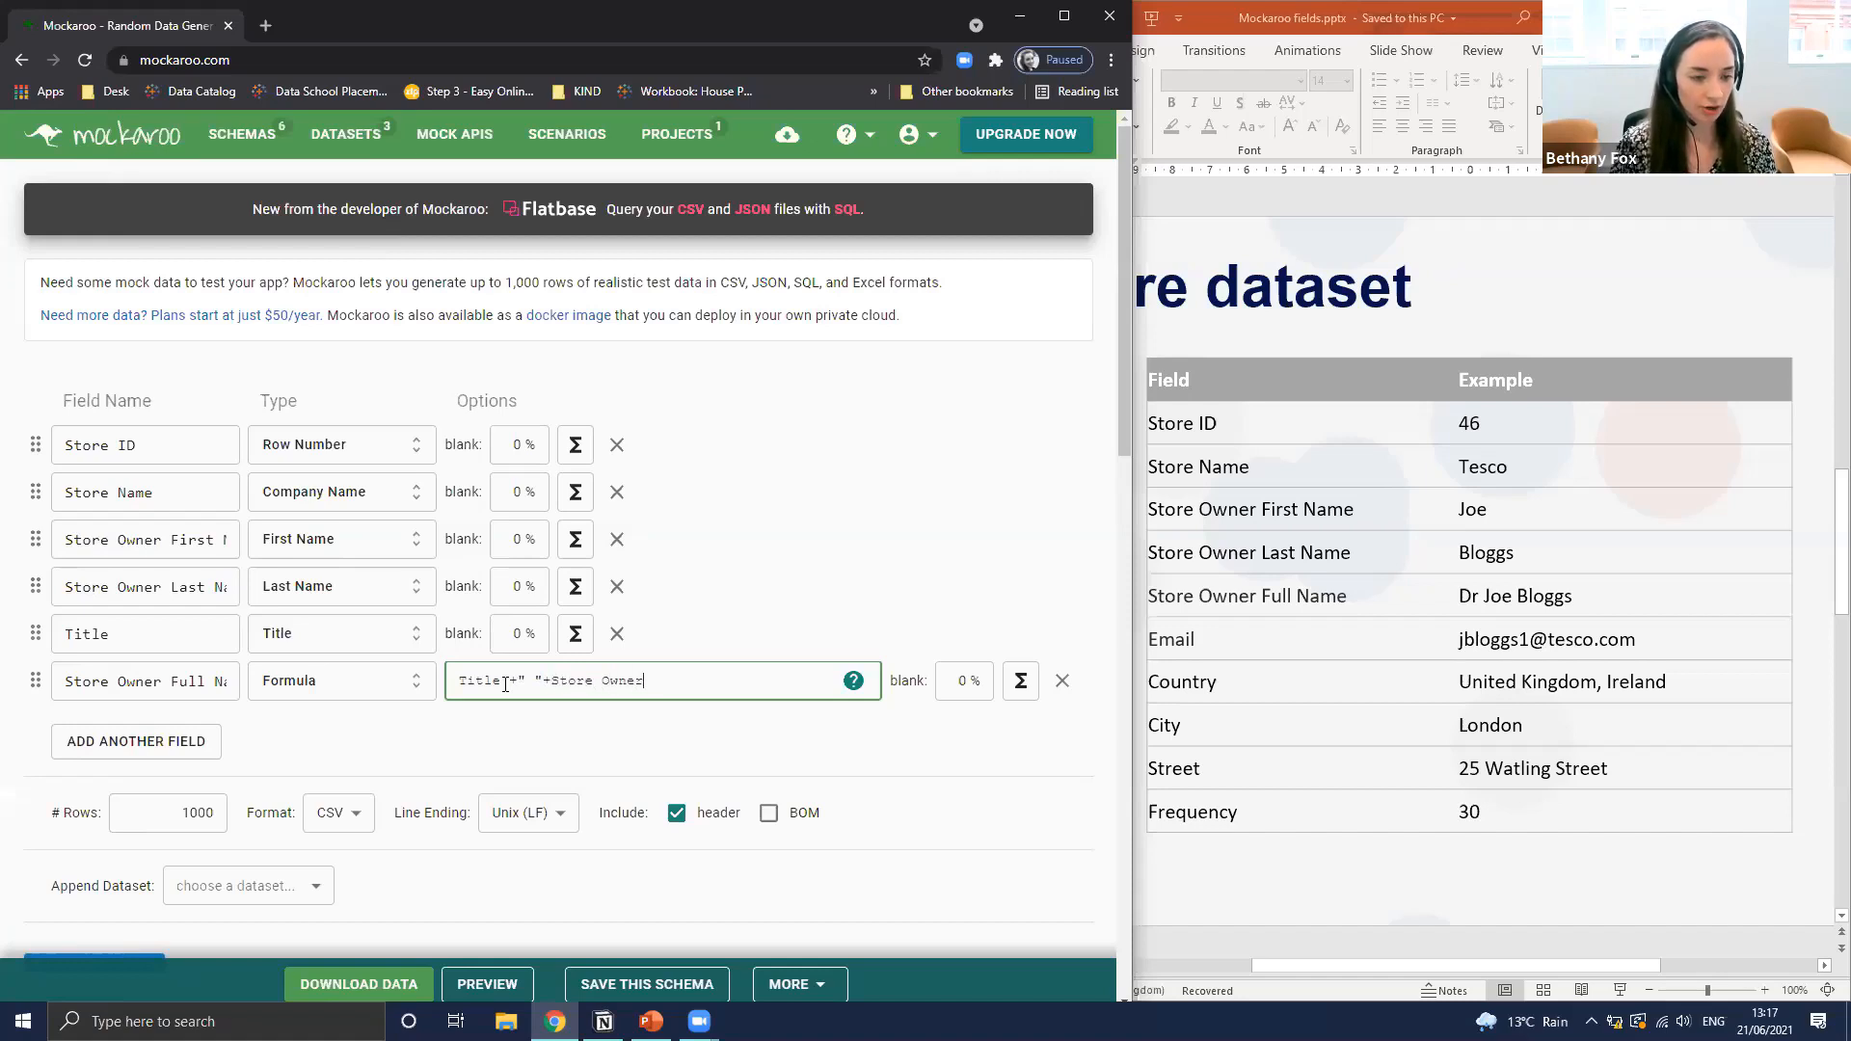
text( First Name)
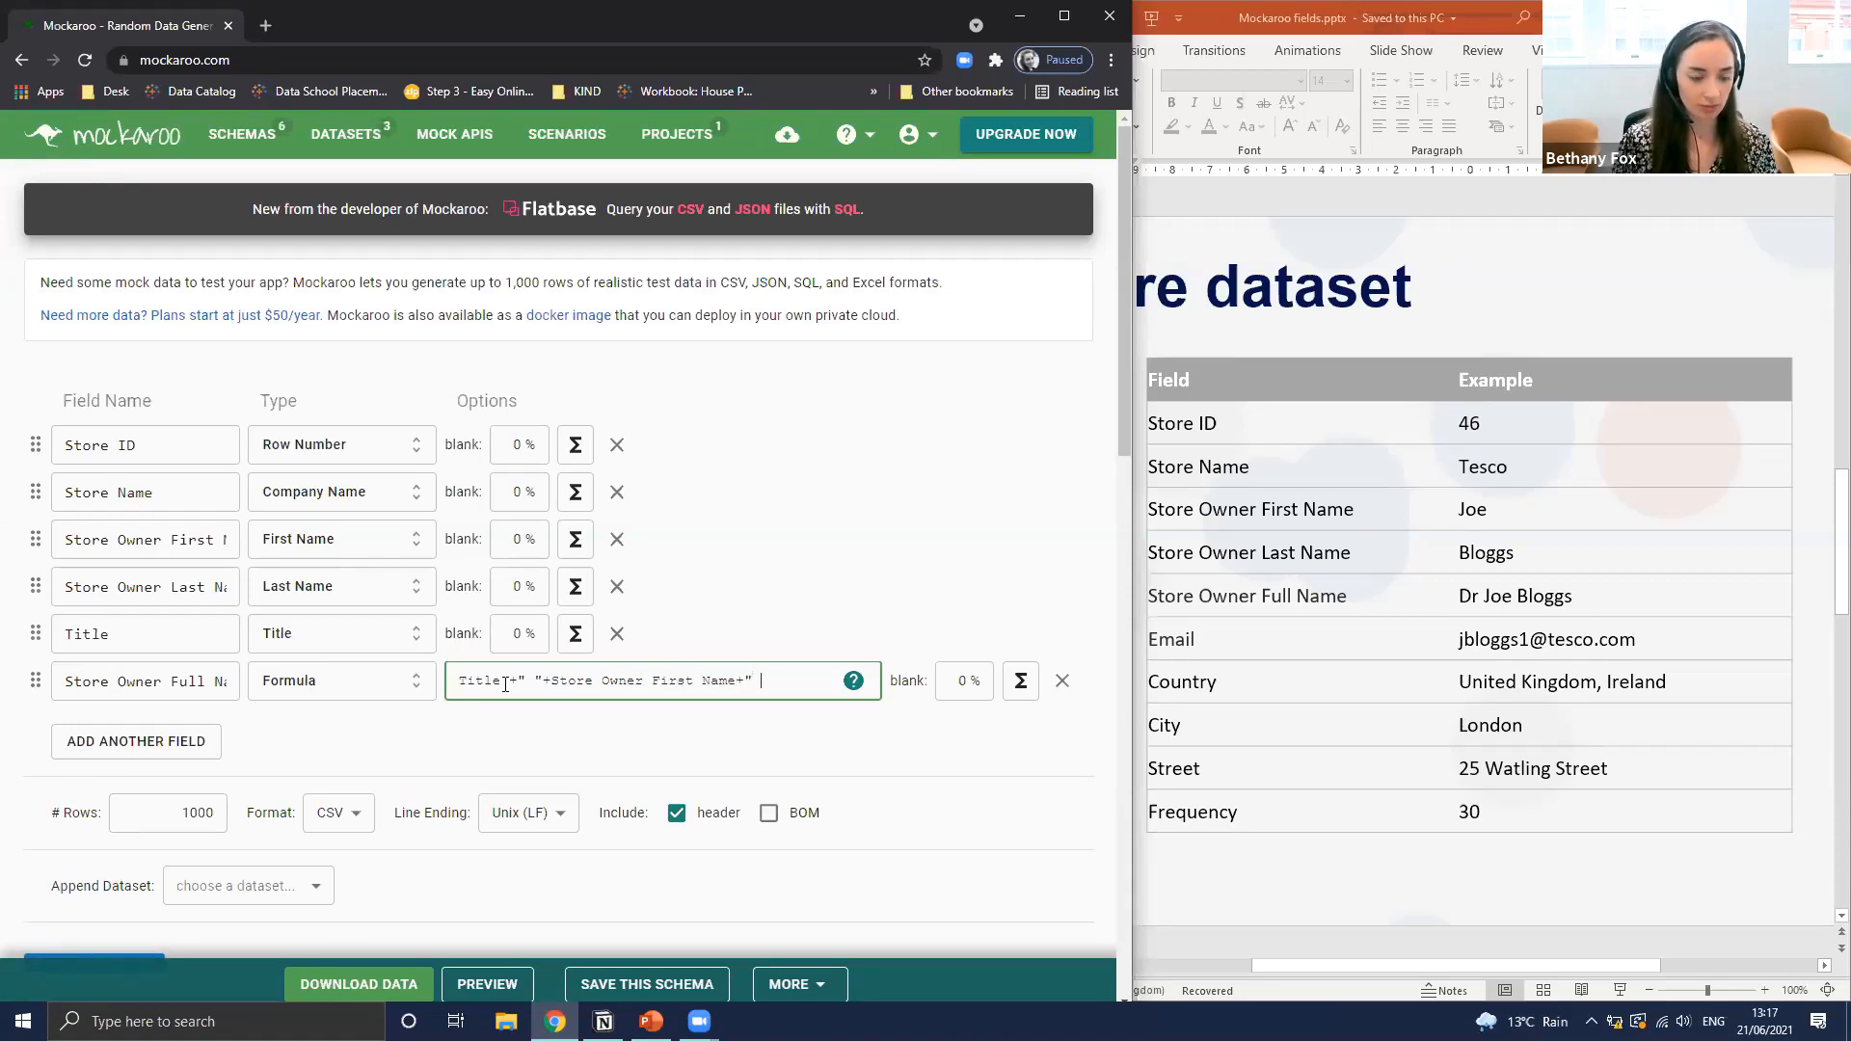
Extend the Store Owner Full Name formula with +" "+Store Owner Last Name
text(+" ")
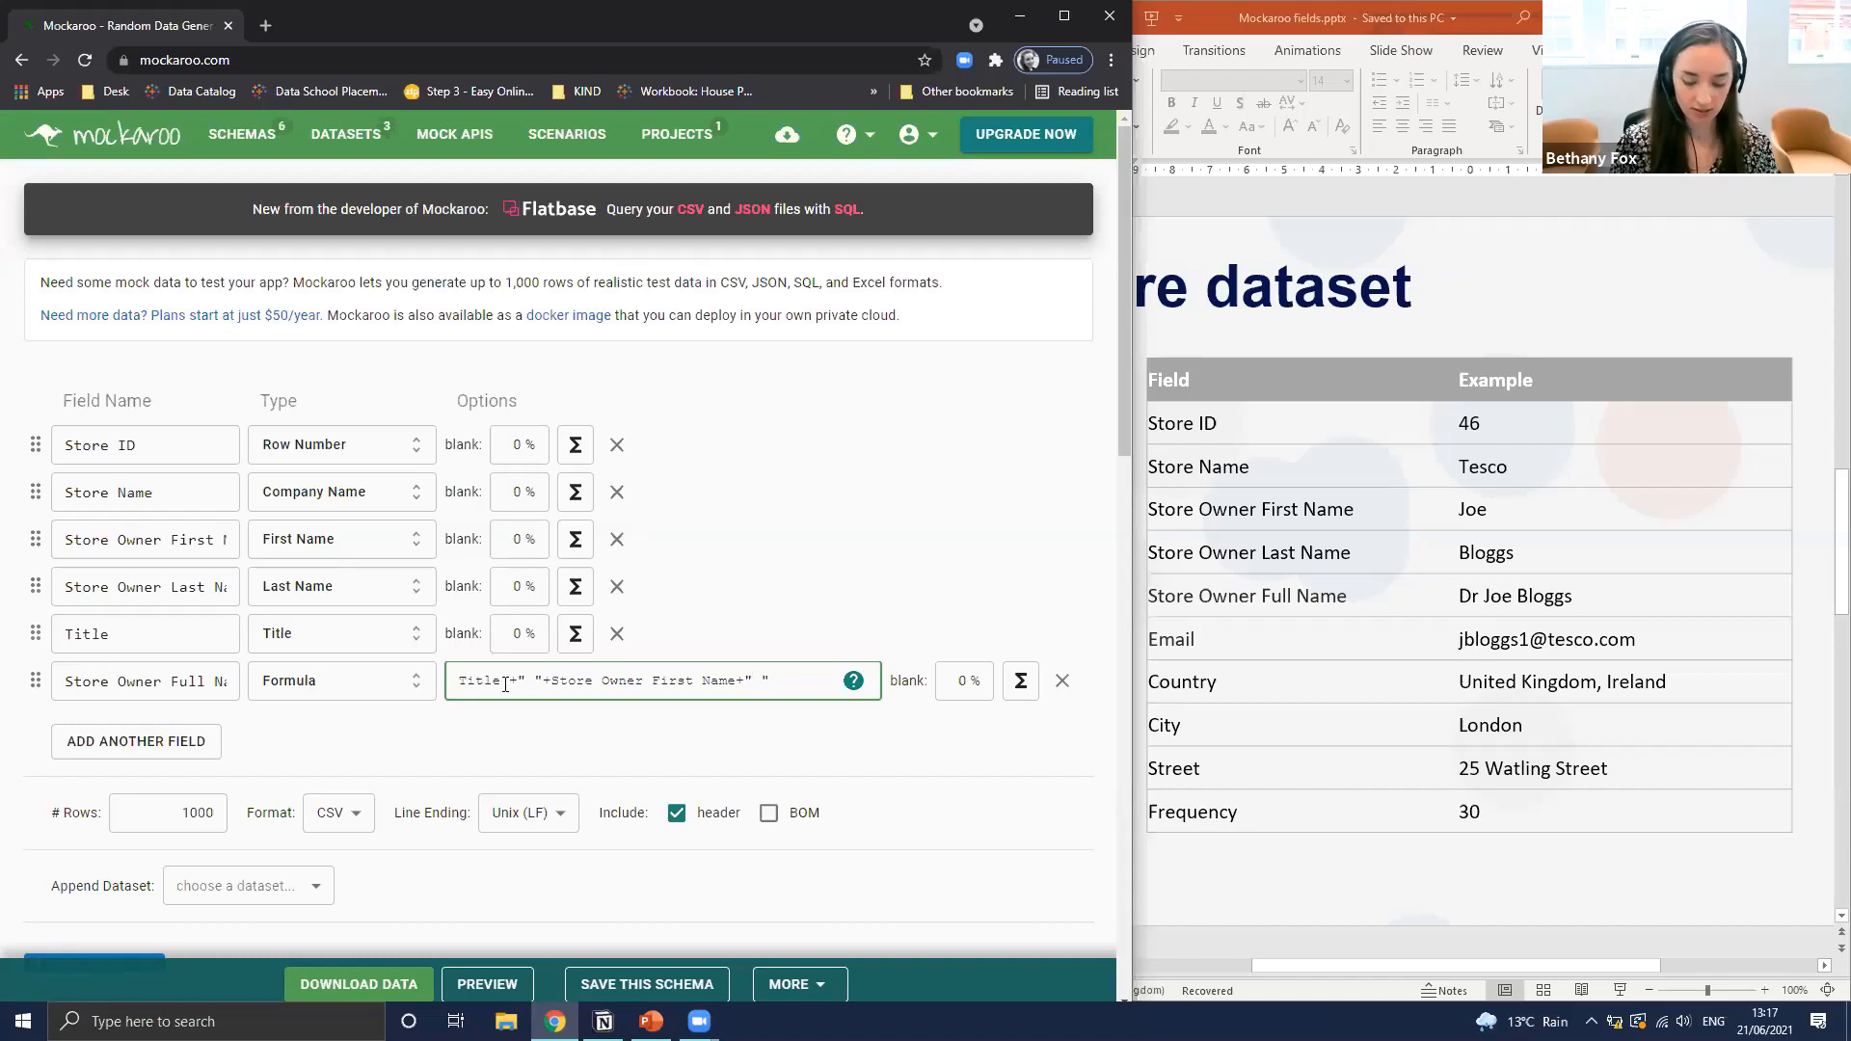
text(+Store)
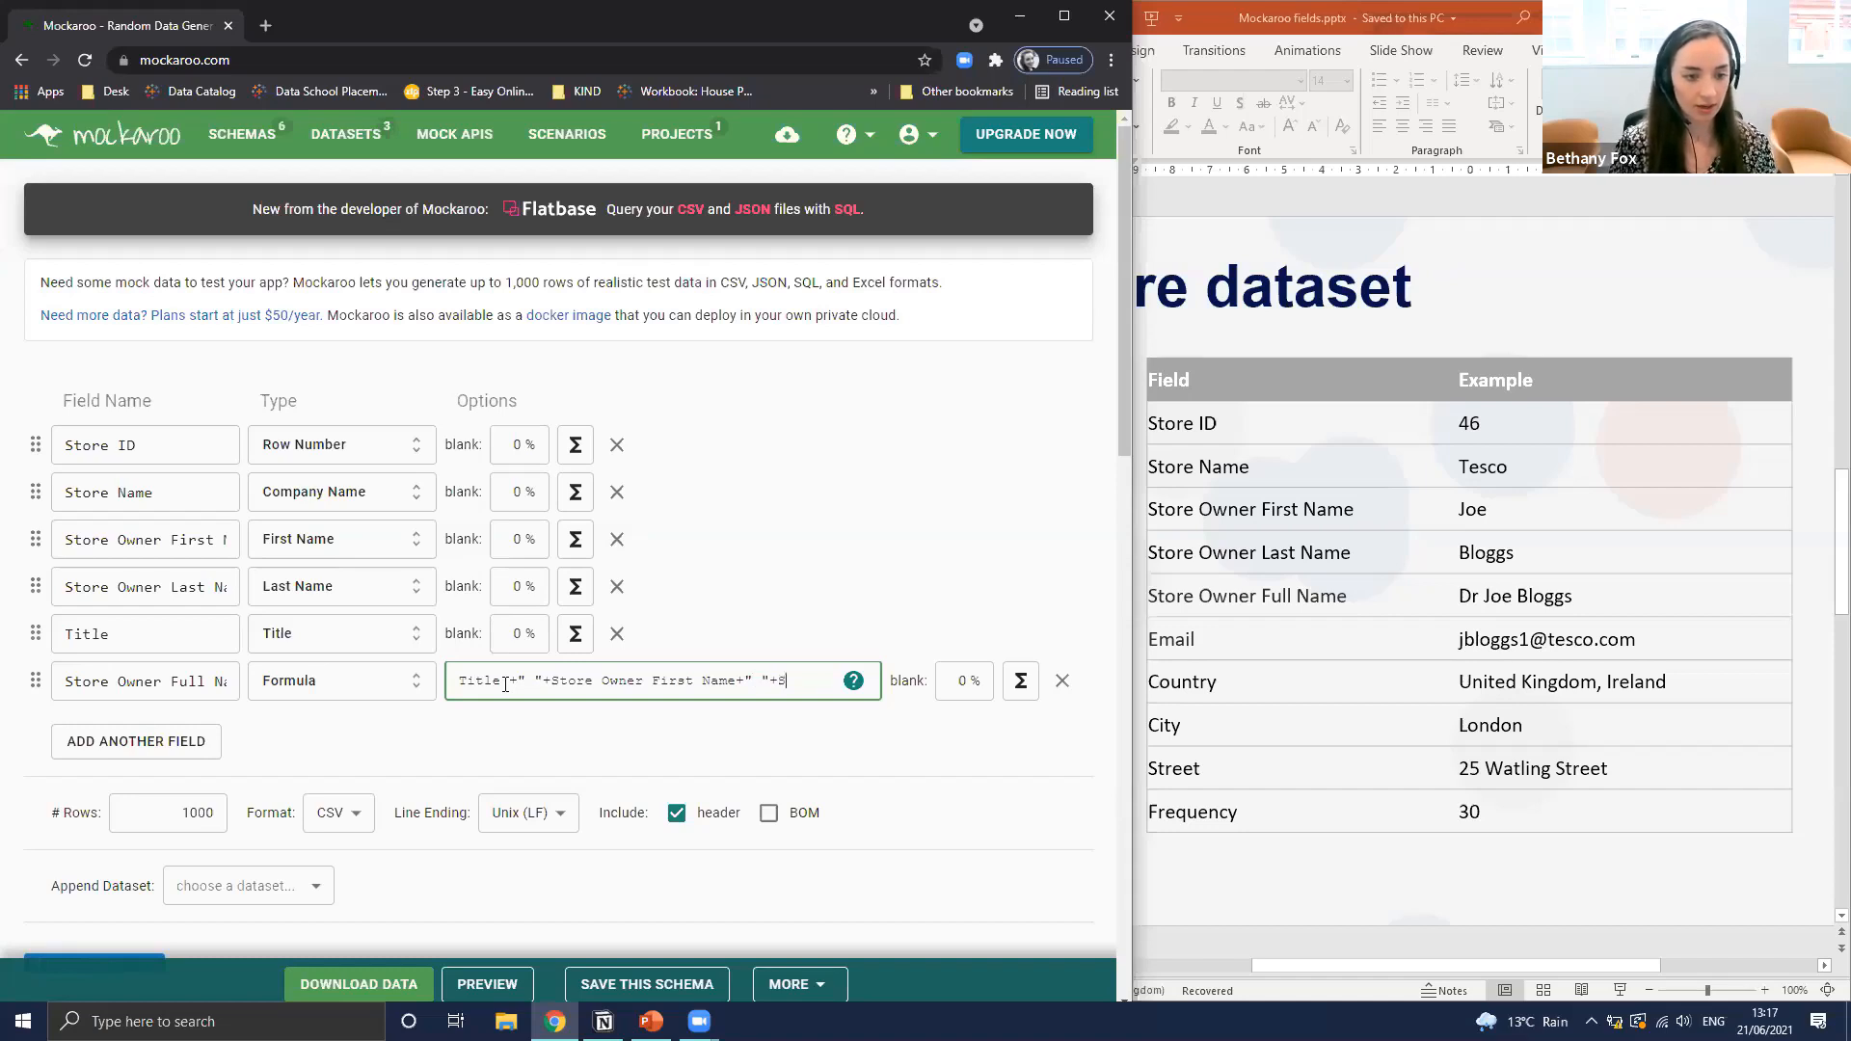
text( Owner)
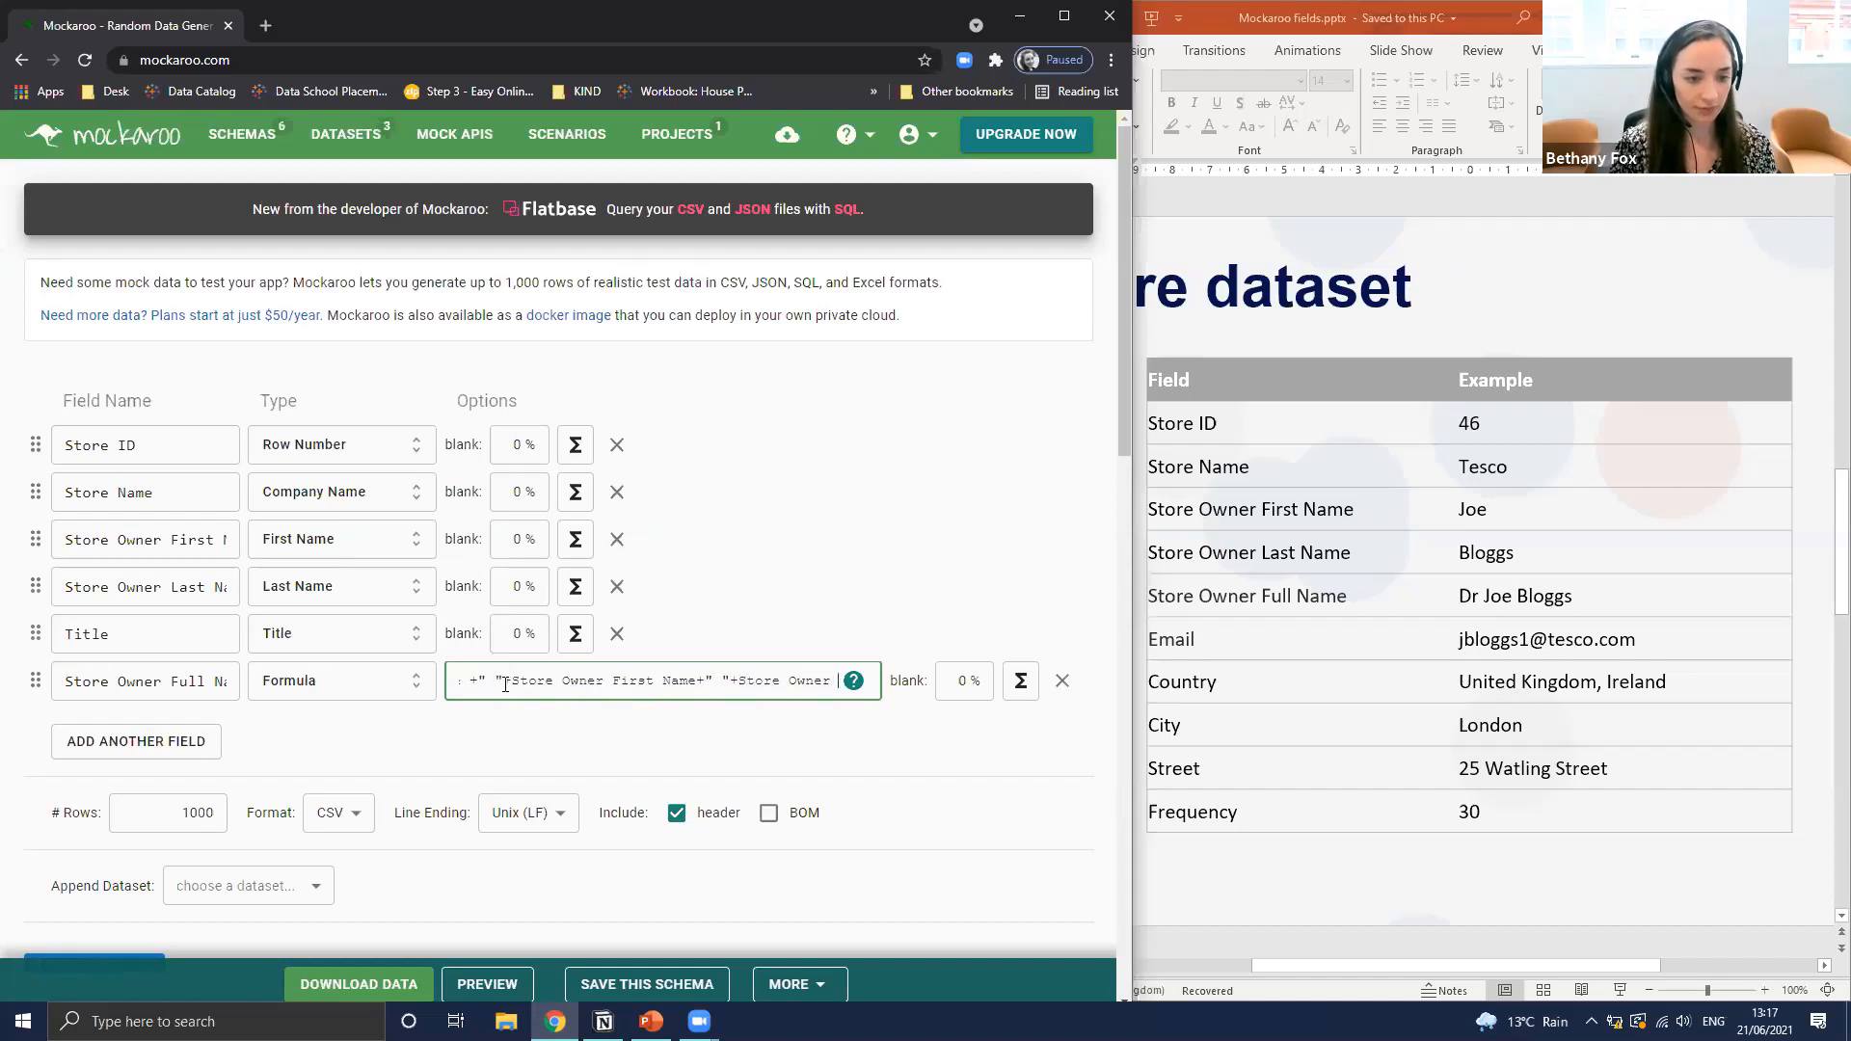
text( Last Name)
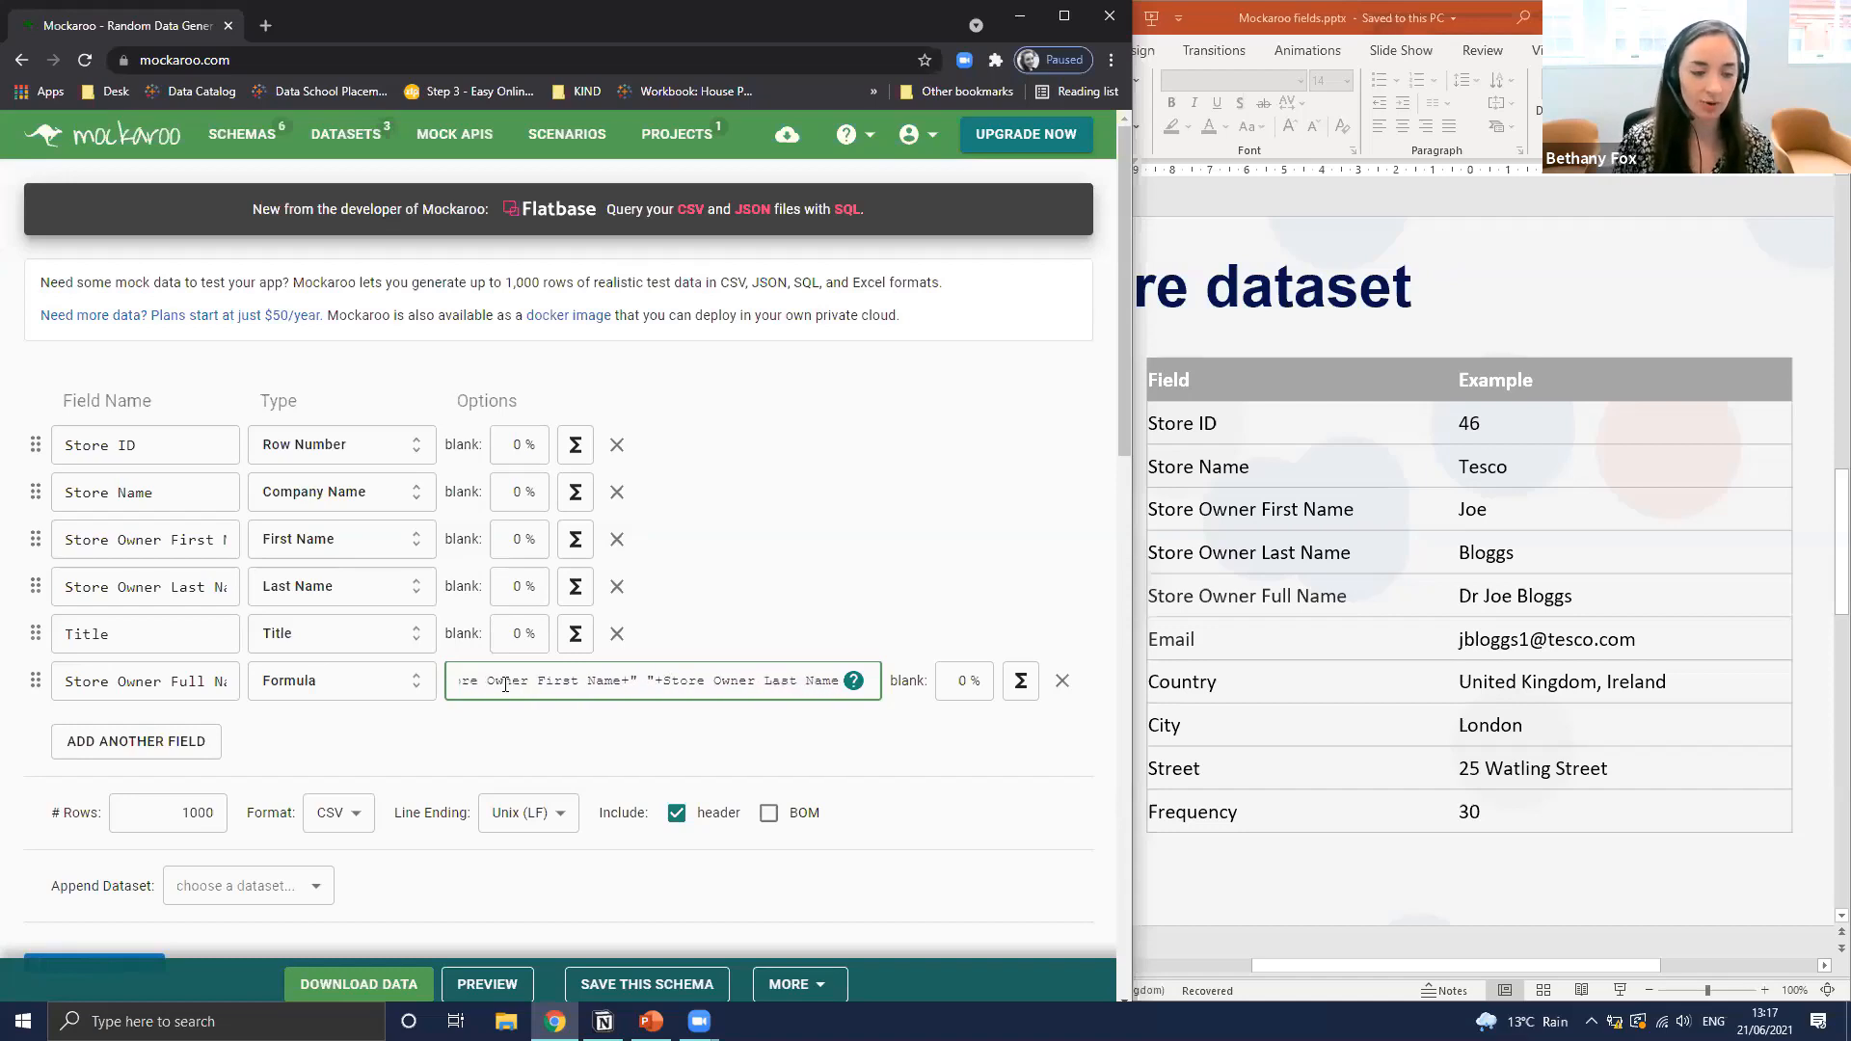
click(920, 552)
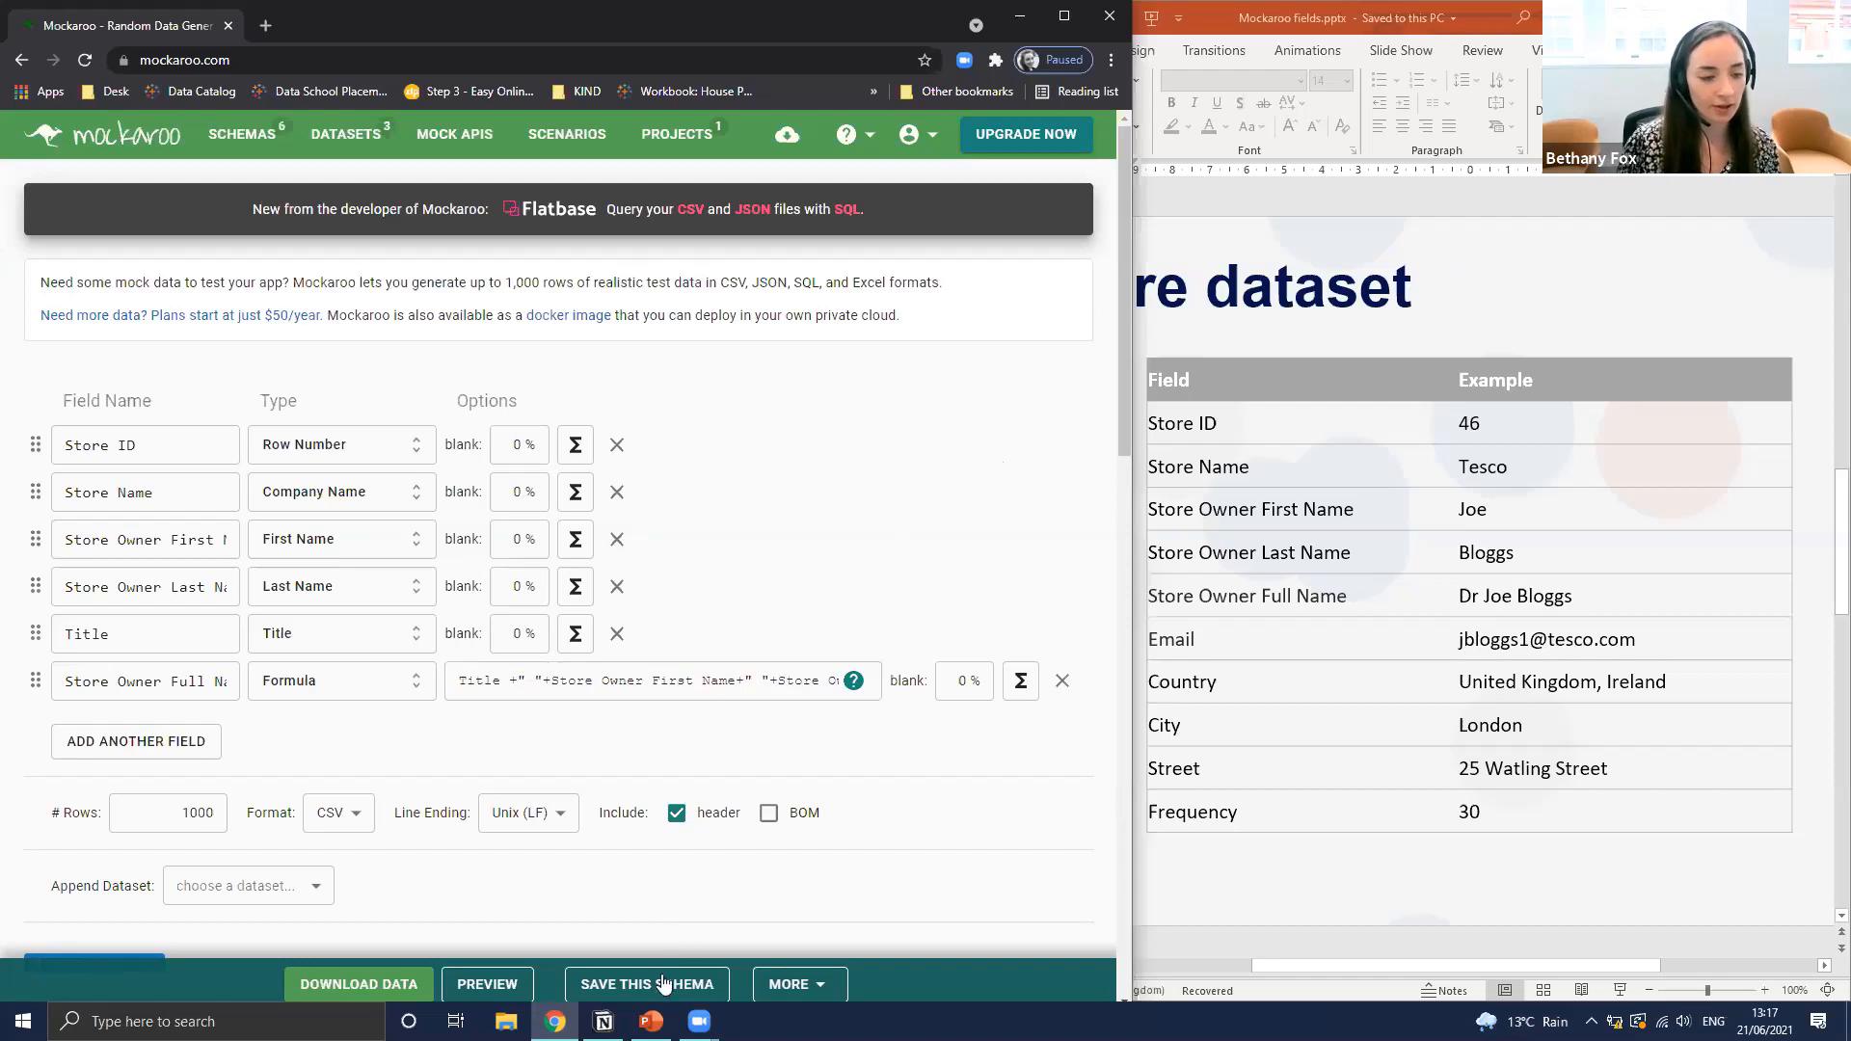
Preview the mock data, examine the Store Owner Full Name column's formula output, and close the preview
click(509, 990)
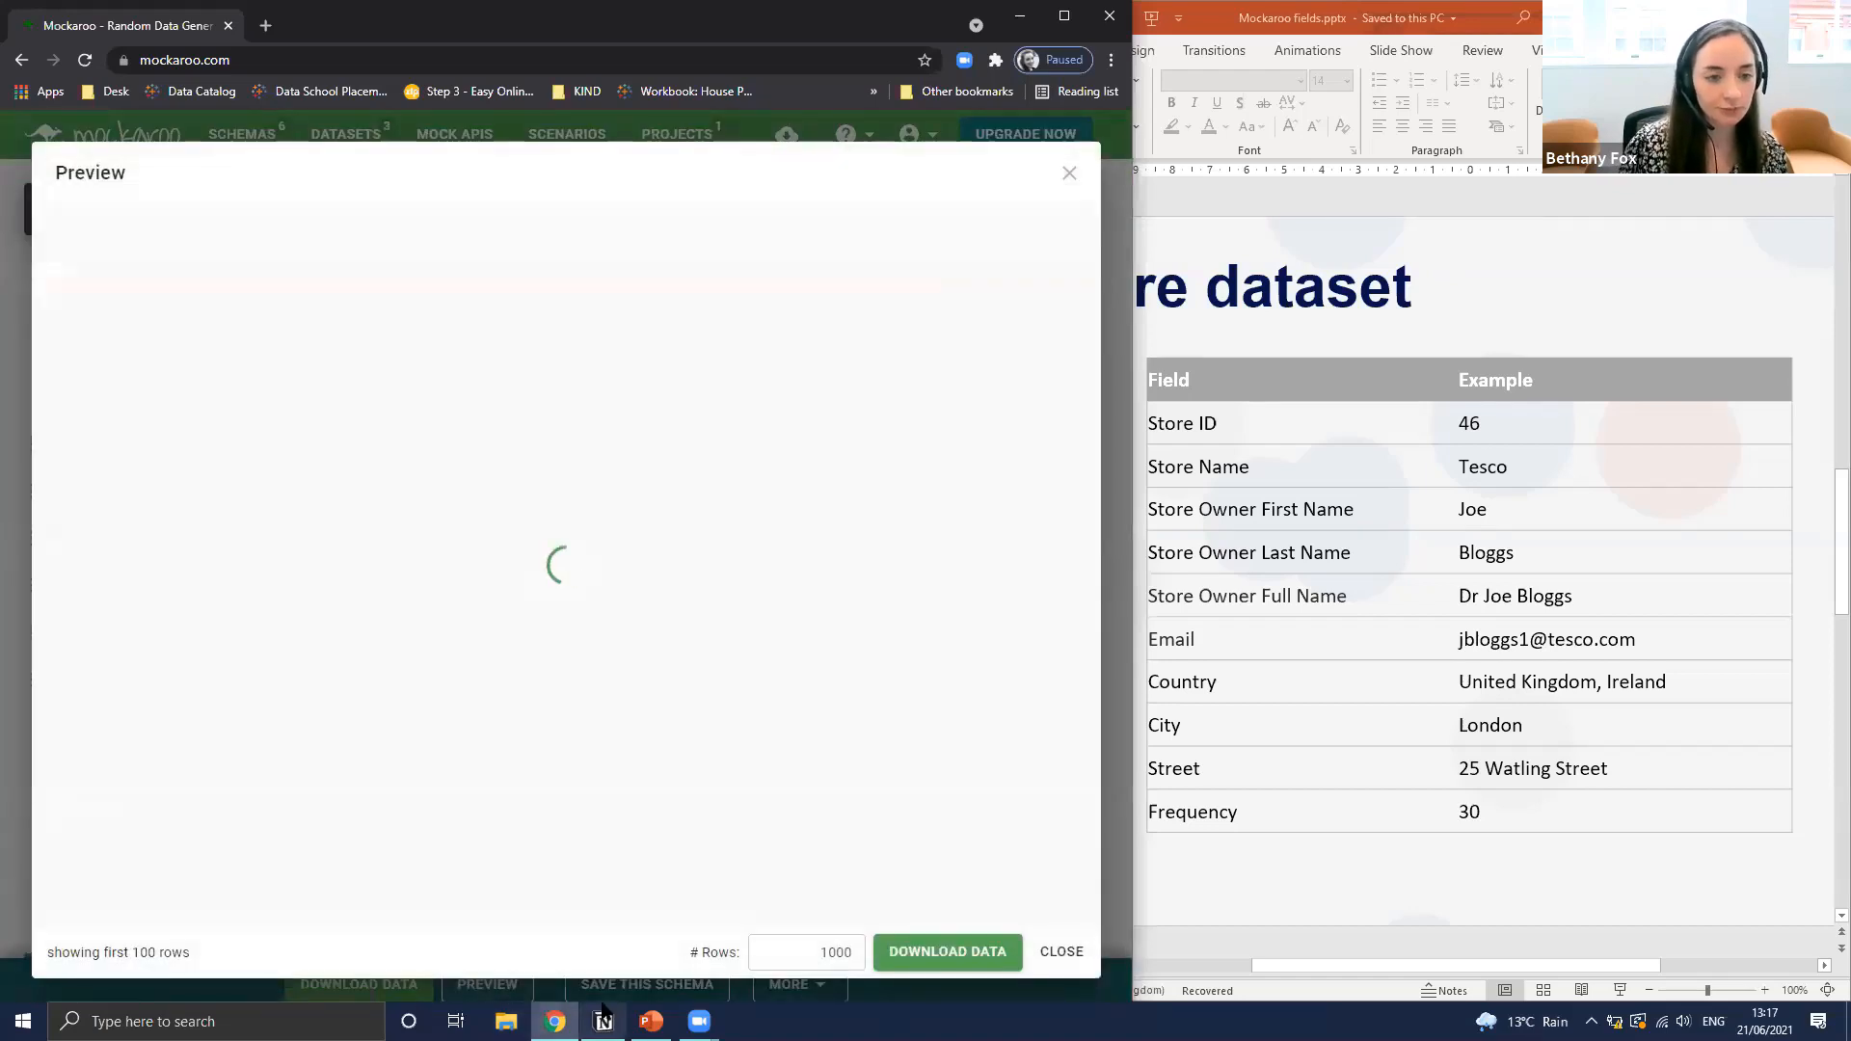
drag(561, 916, 842, 913)
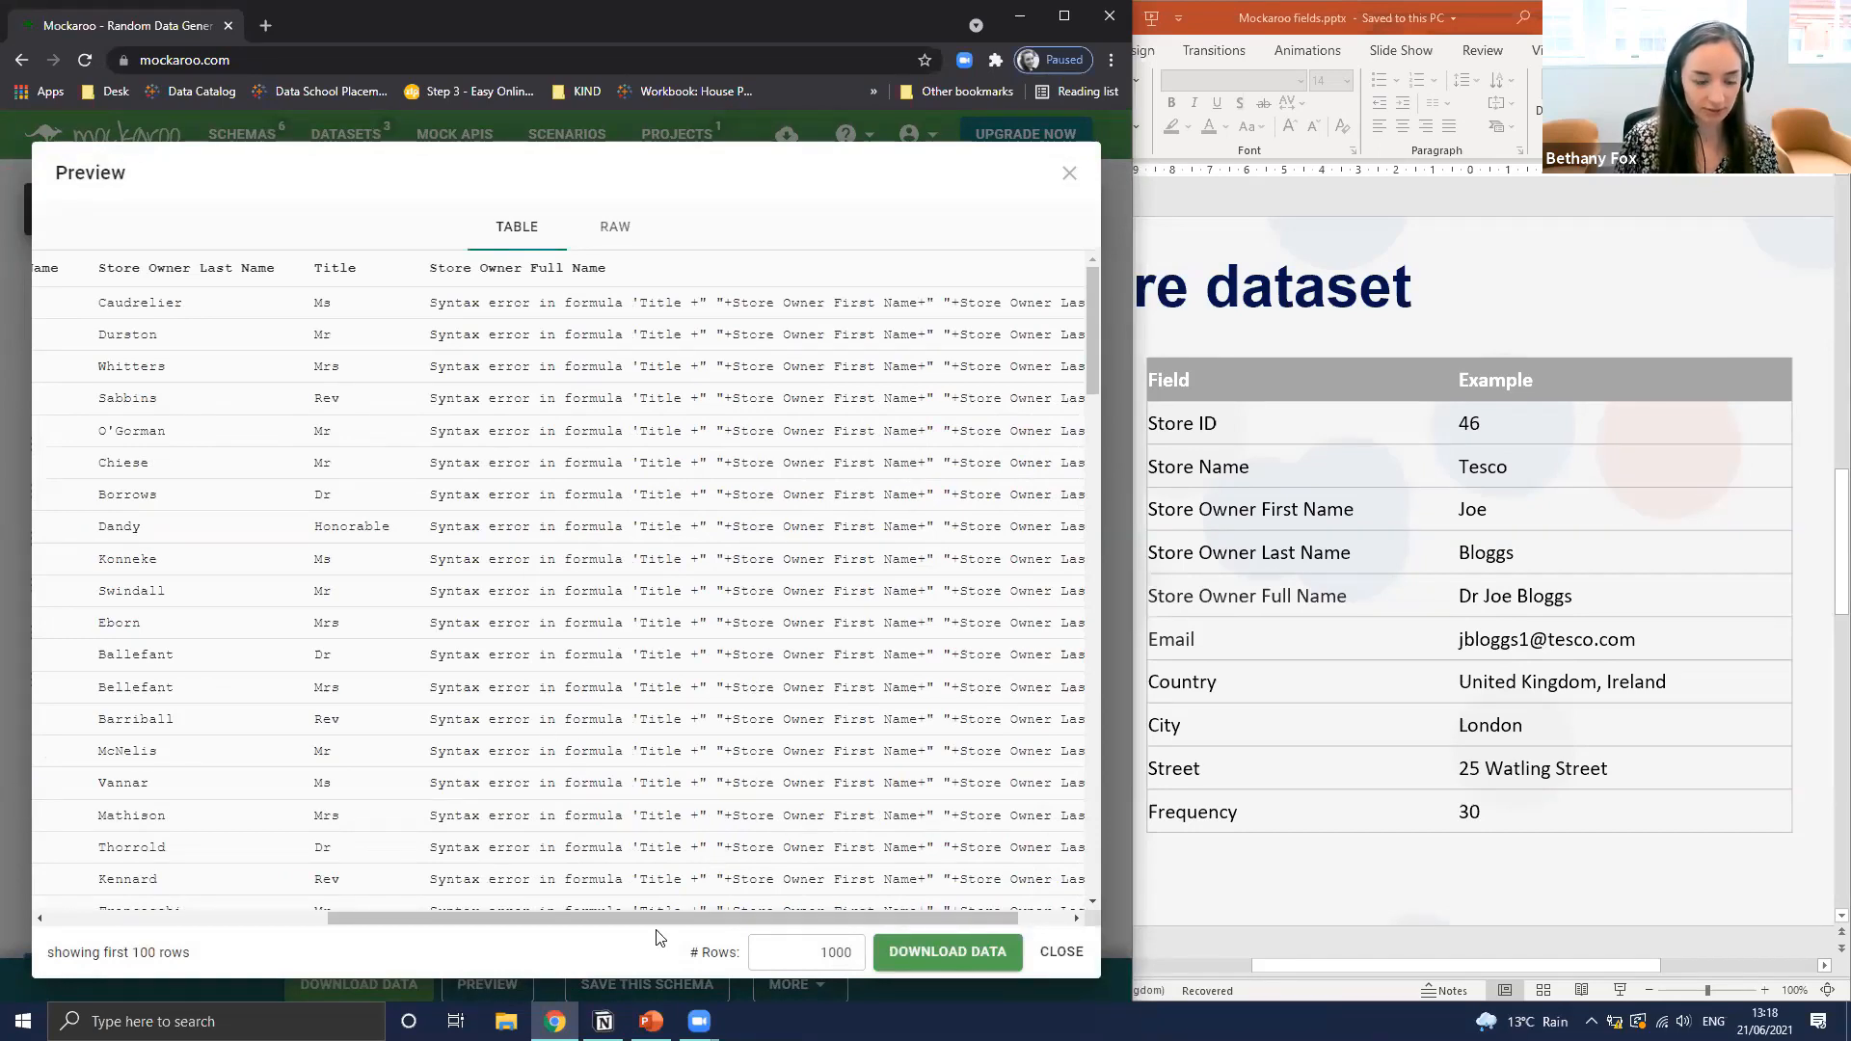
drag(627, 921, 789, 922)
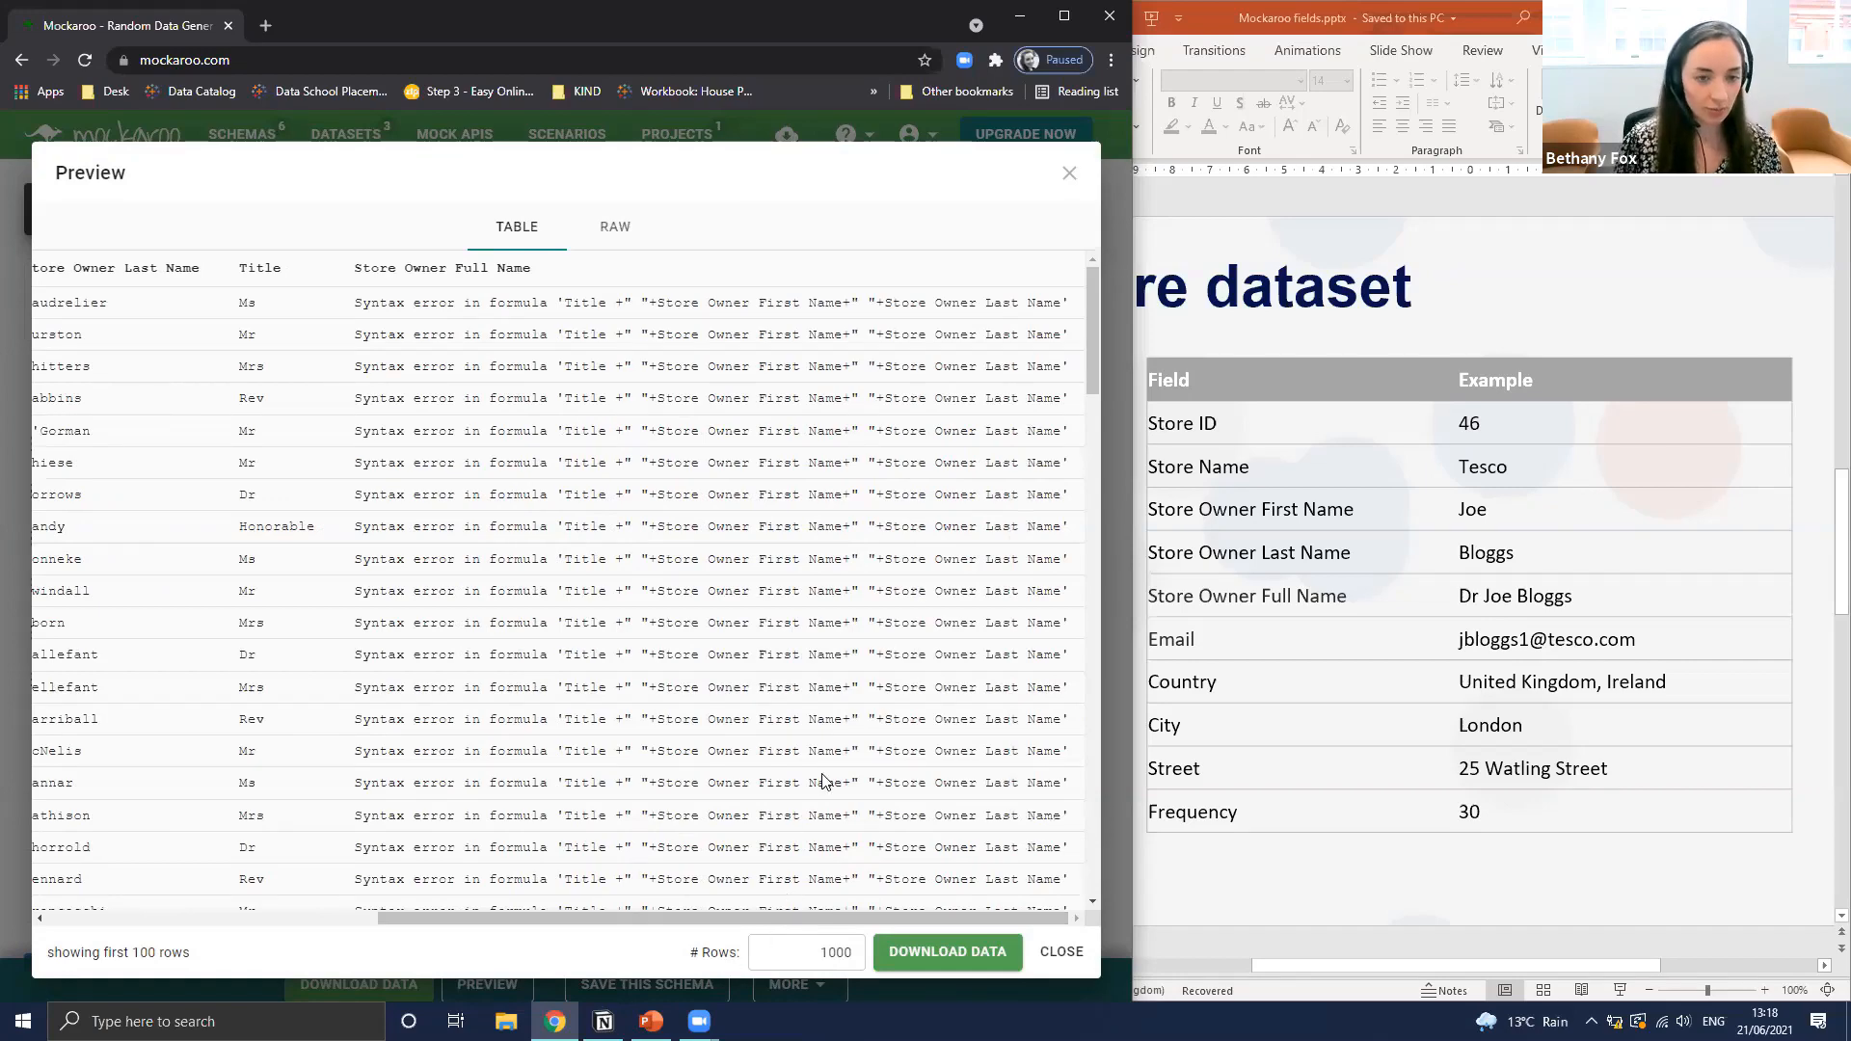
click(1069, 173)
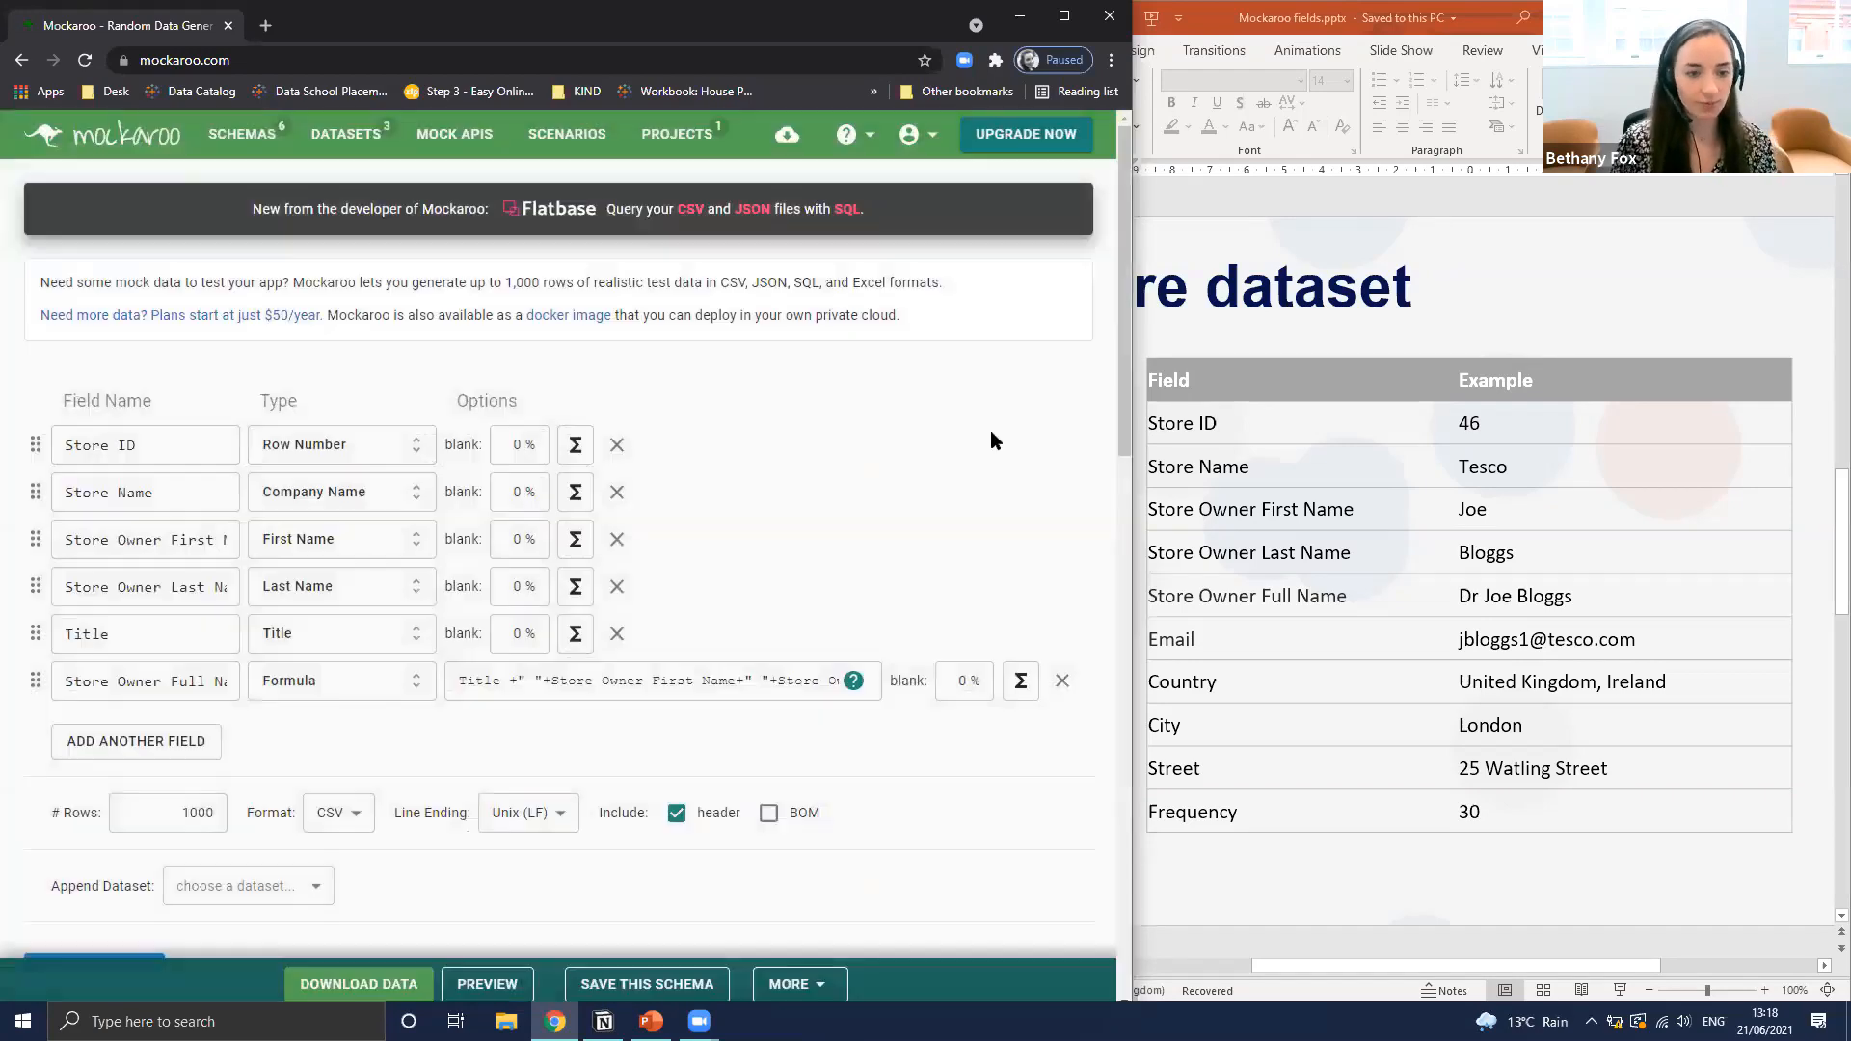
Enclose Title, Store Owner First Name and Store Owner Last Name in square brackets within the full name formula
click(672, 680)
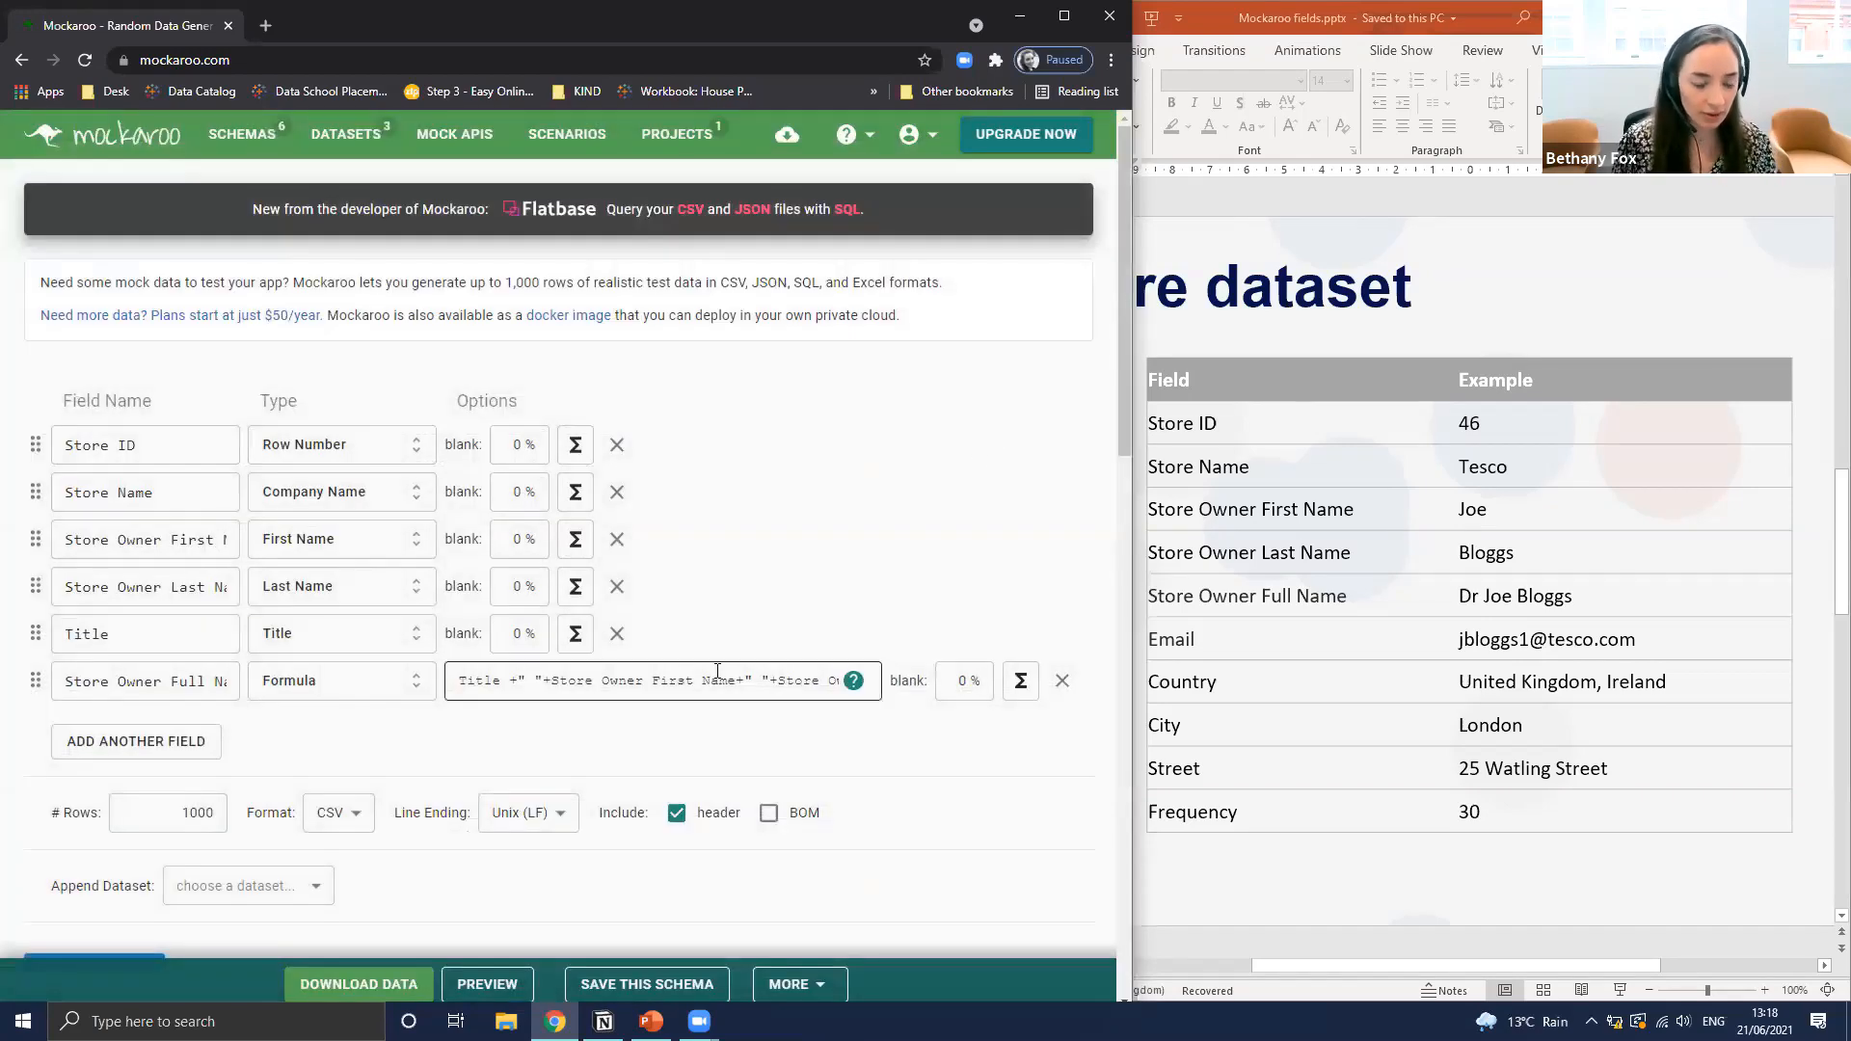
click(461, 681)
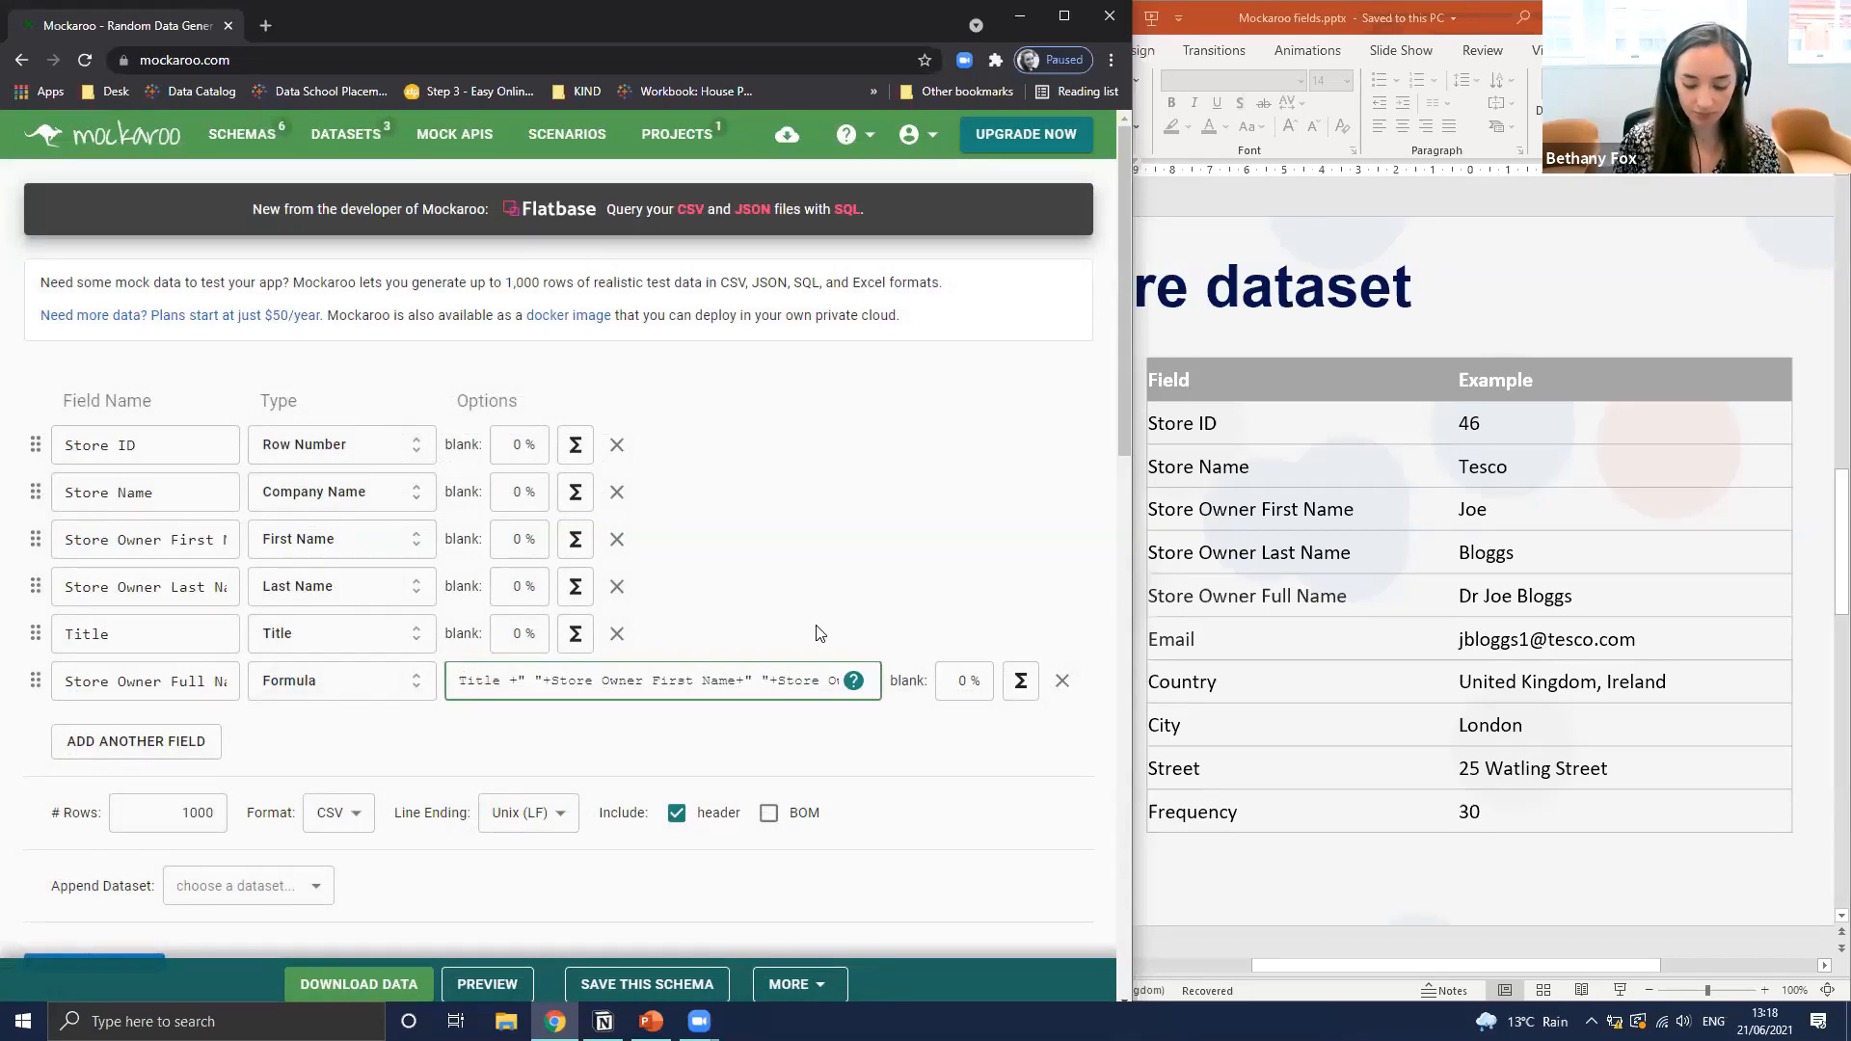
text([)
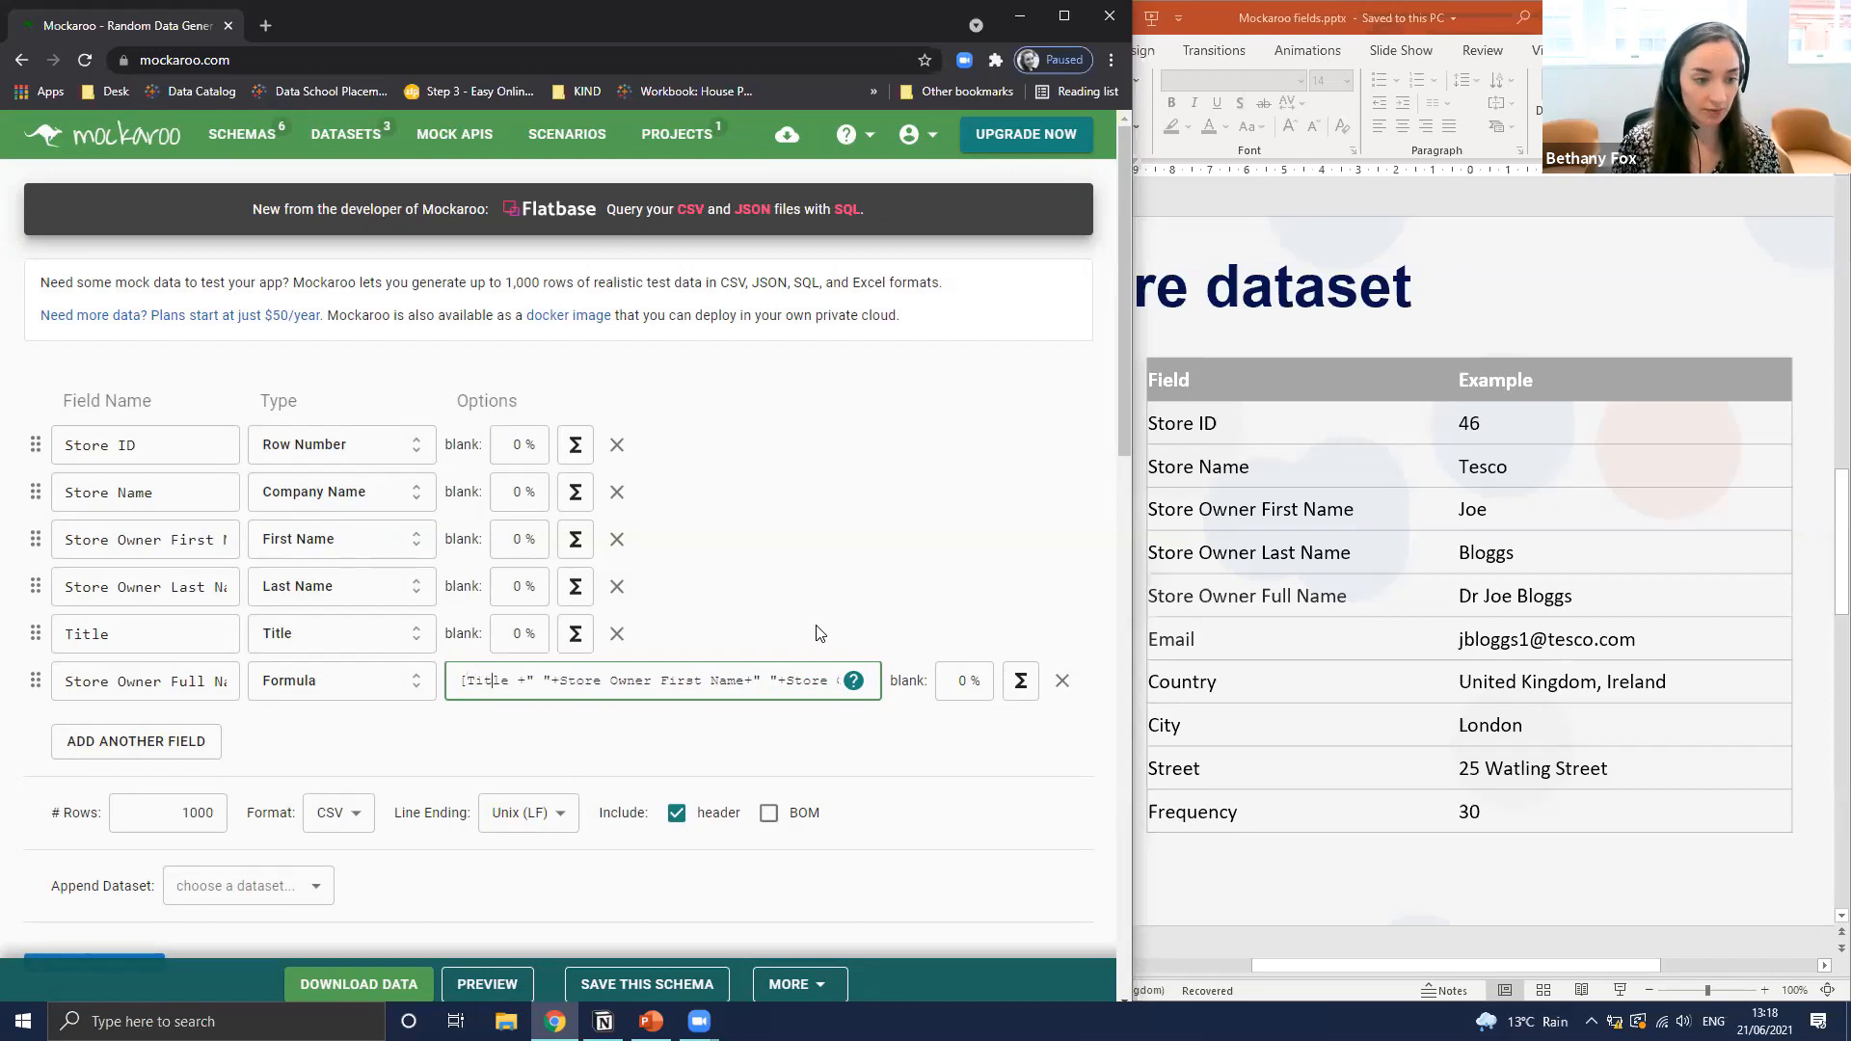
text(])
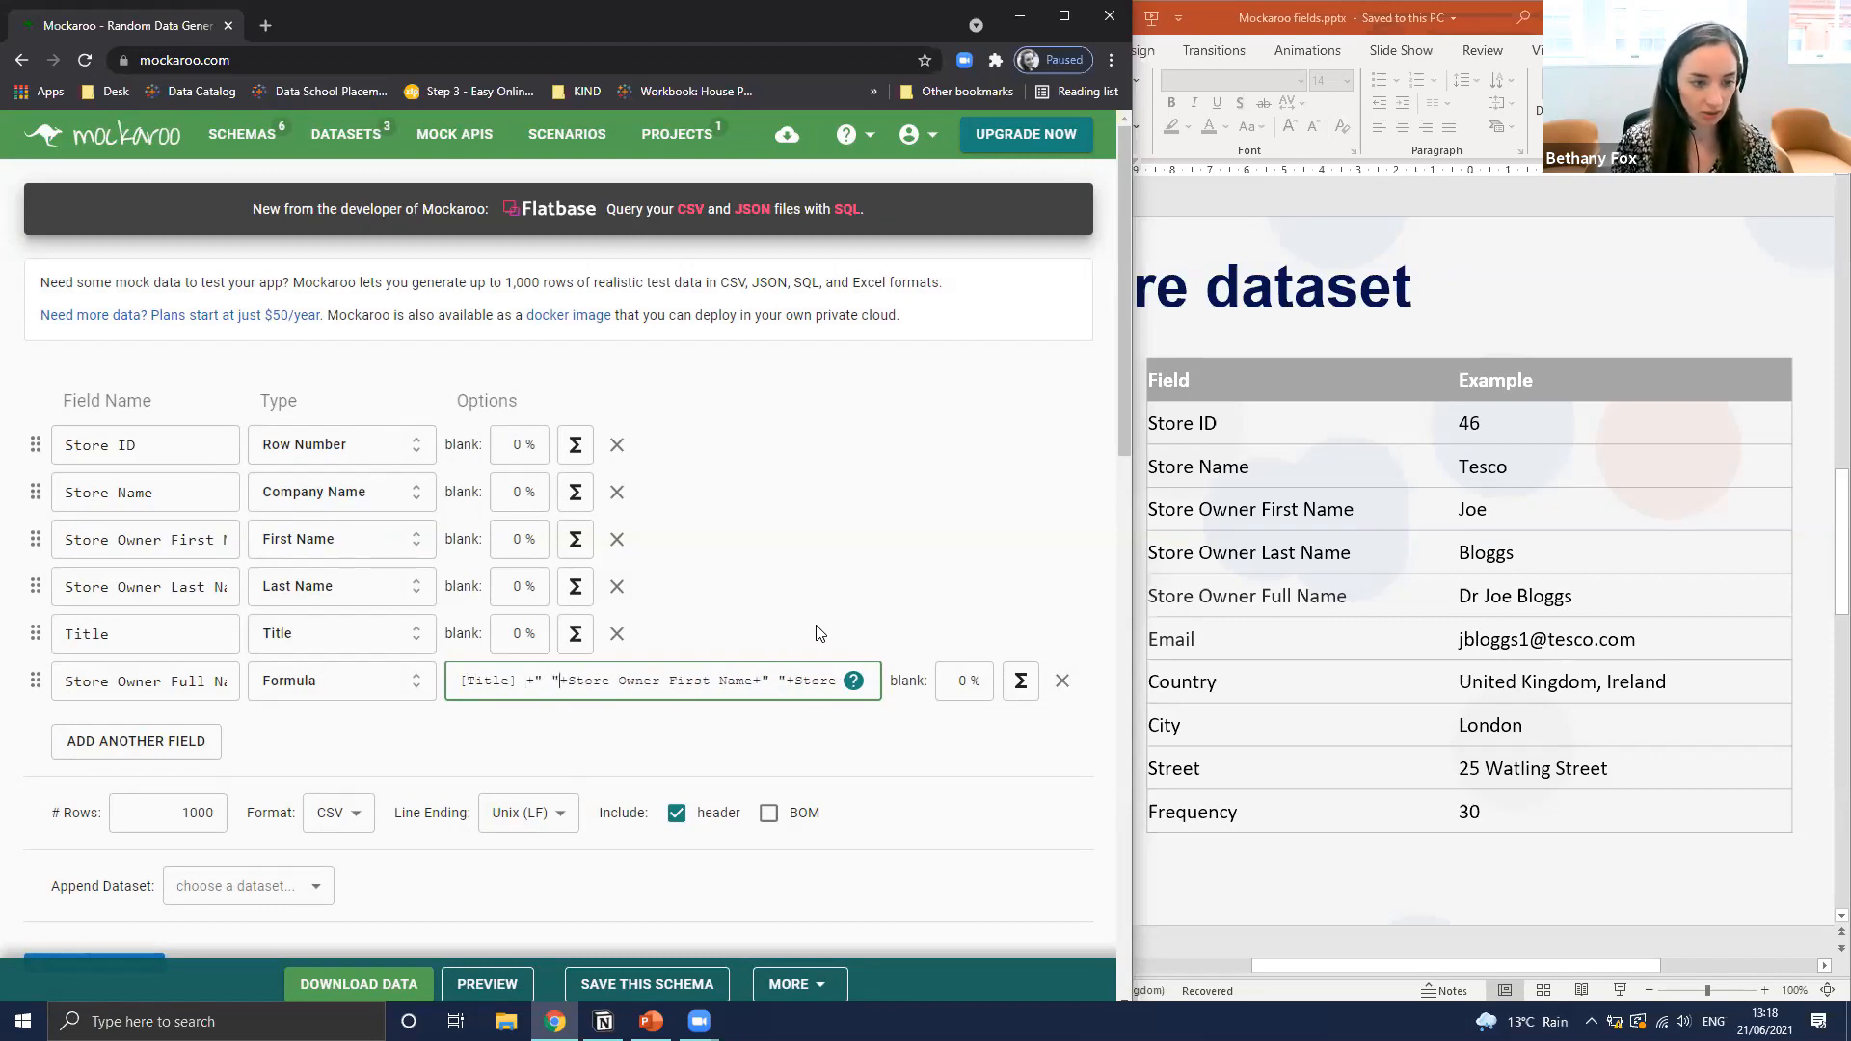
text([)
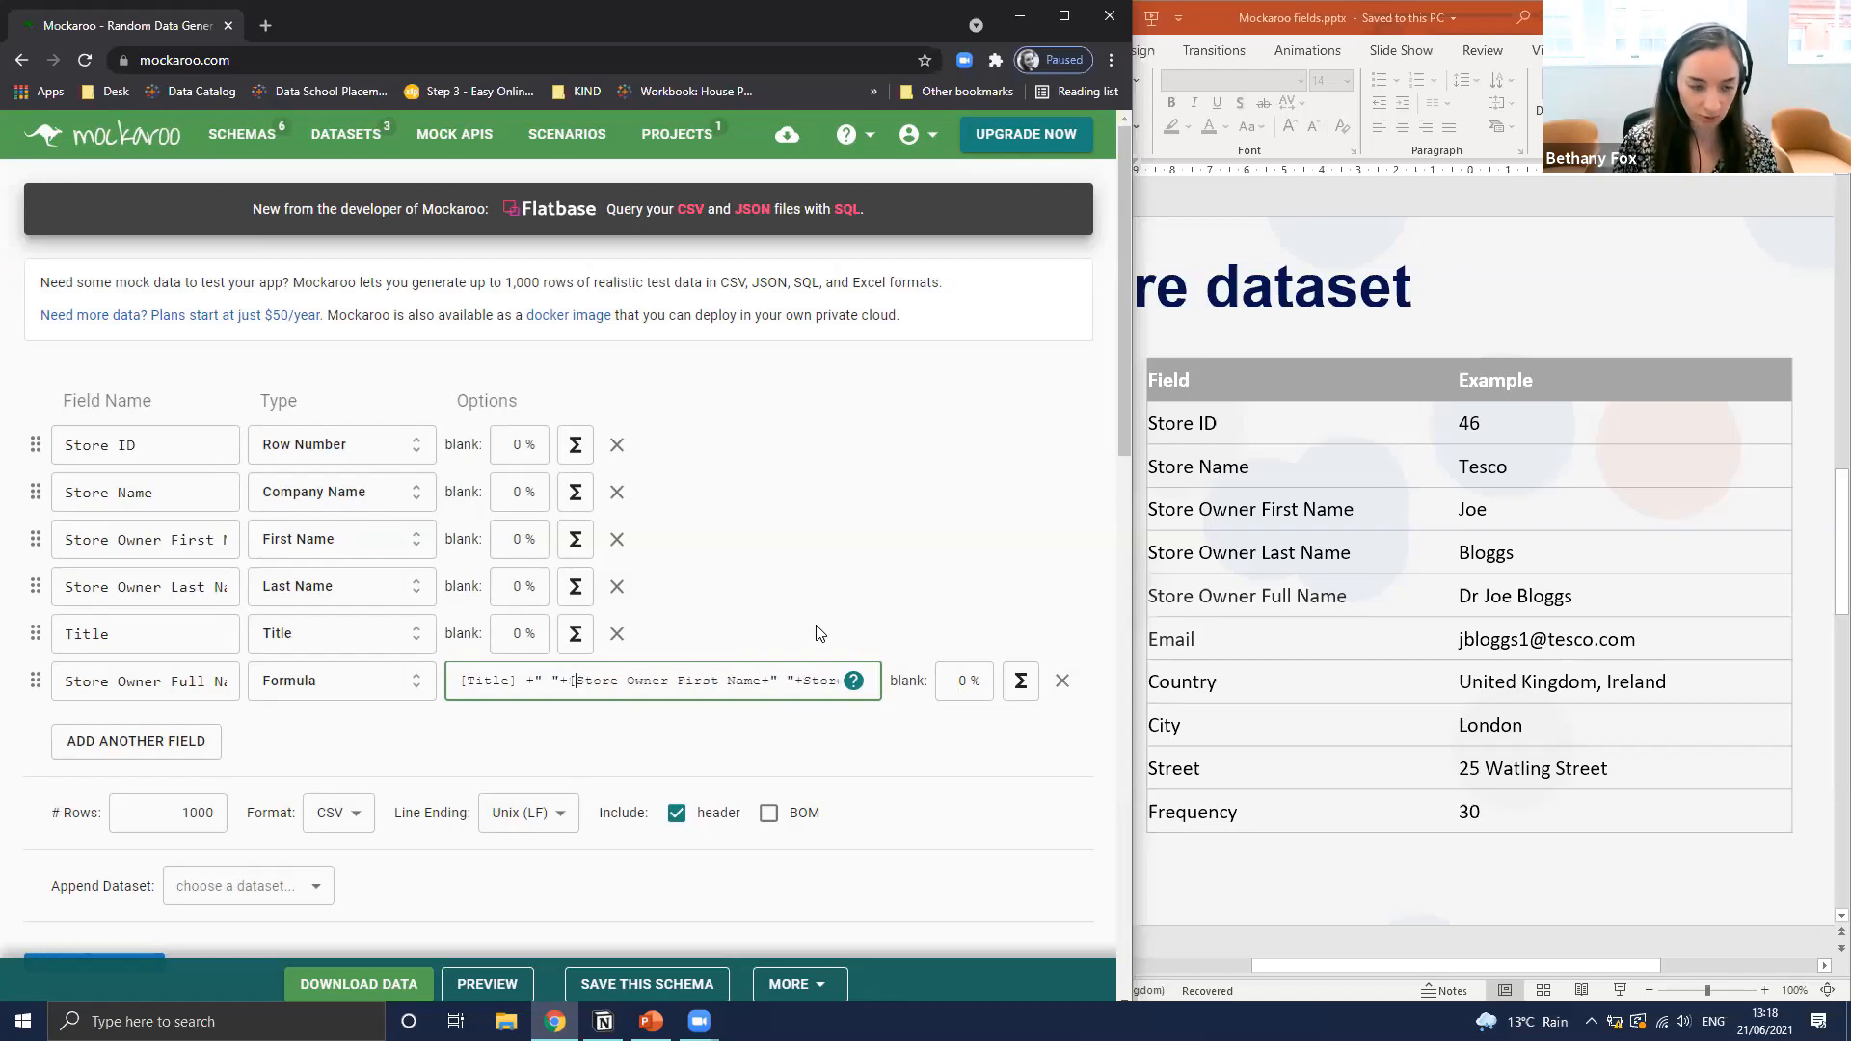
click(765, 681)
text(])
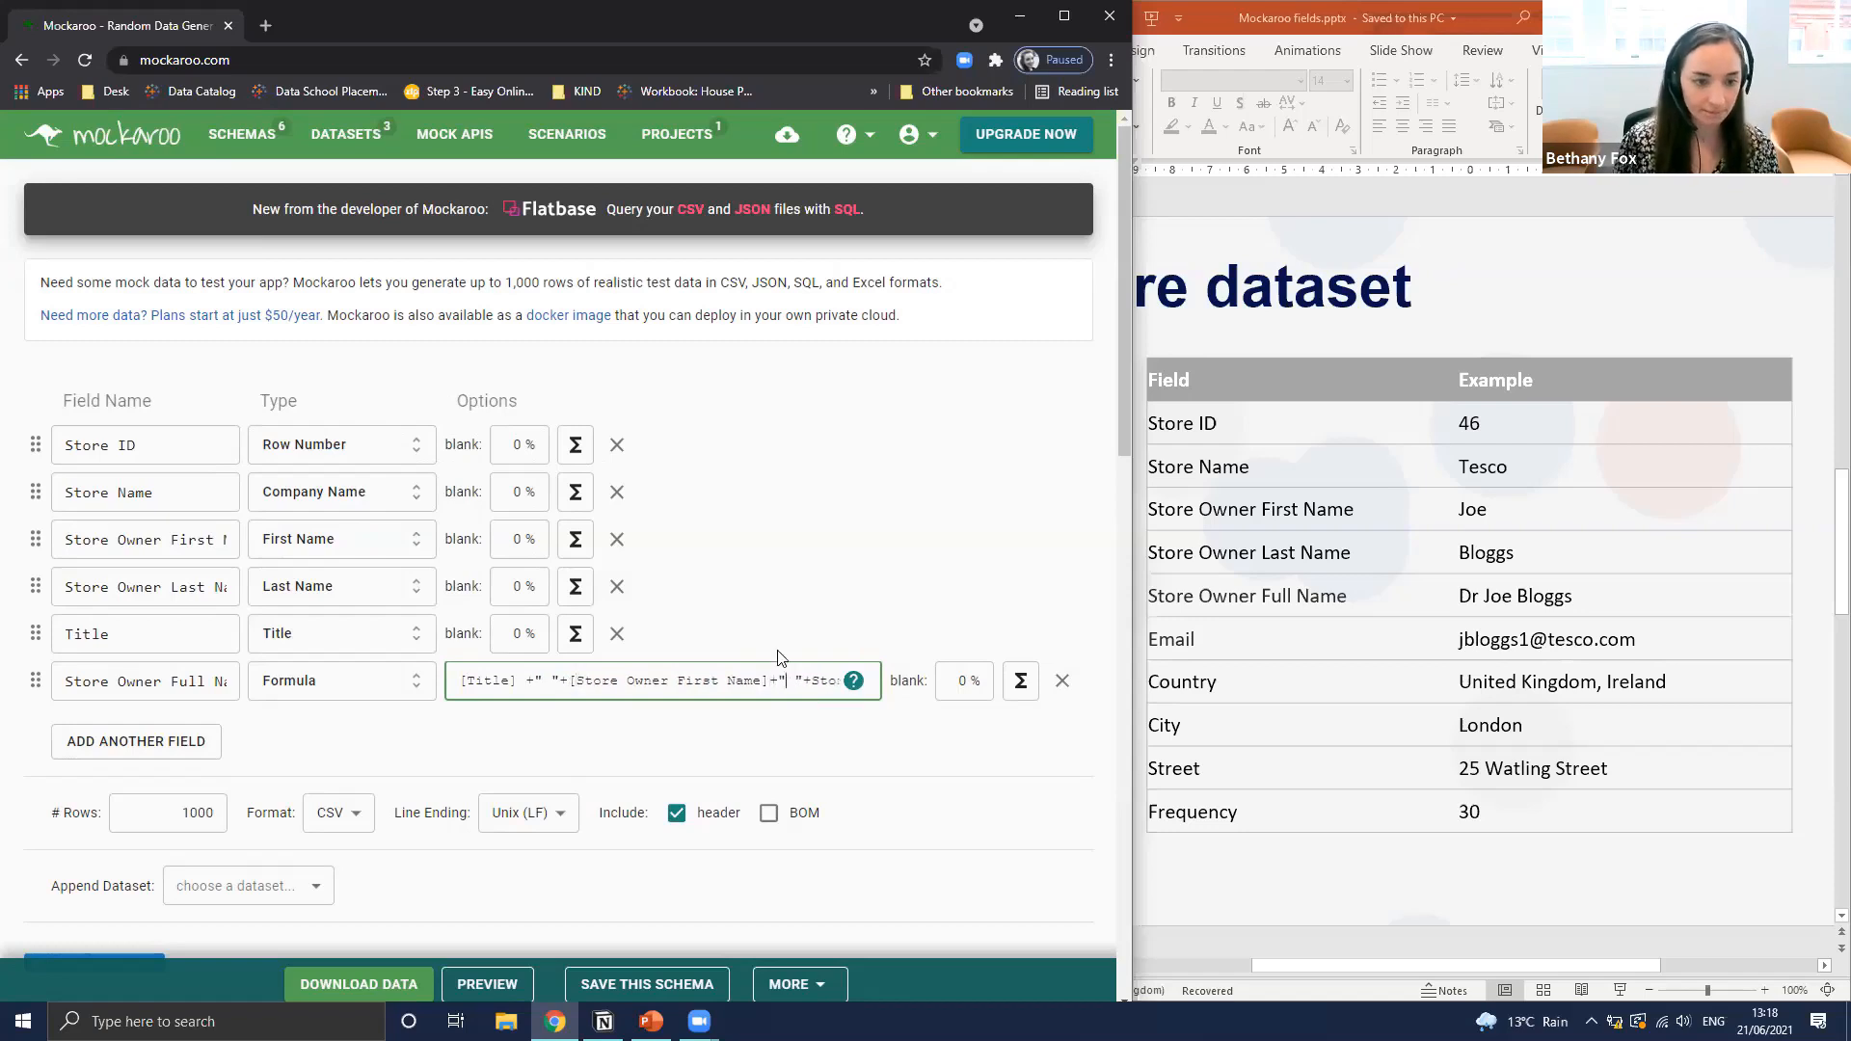
text([)
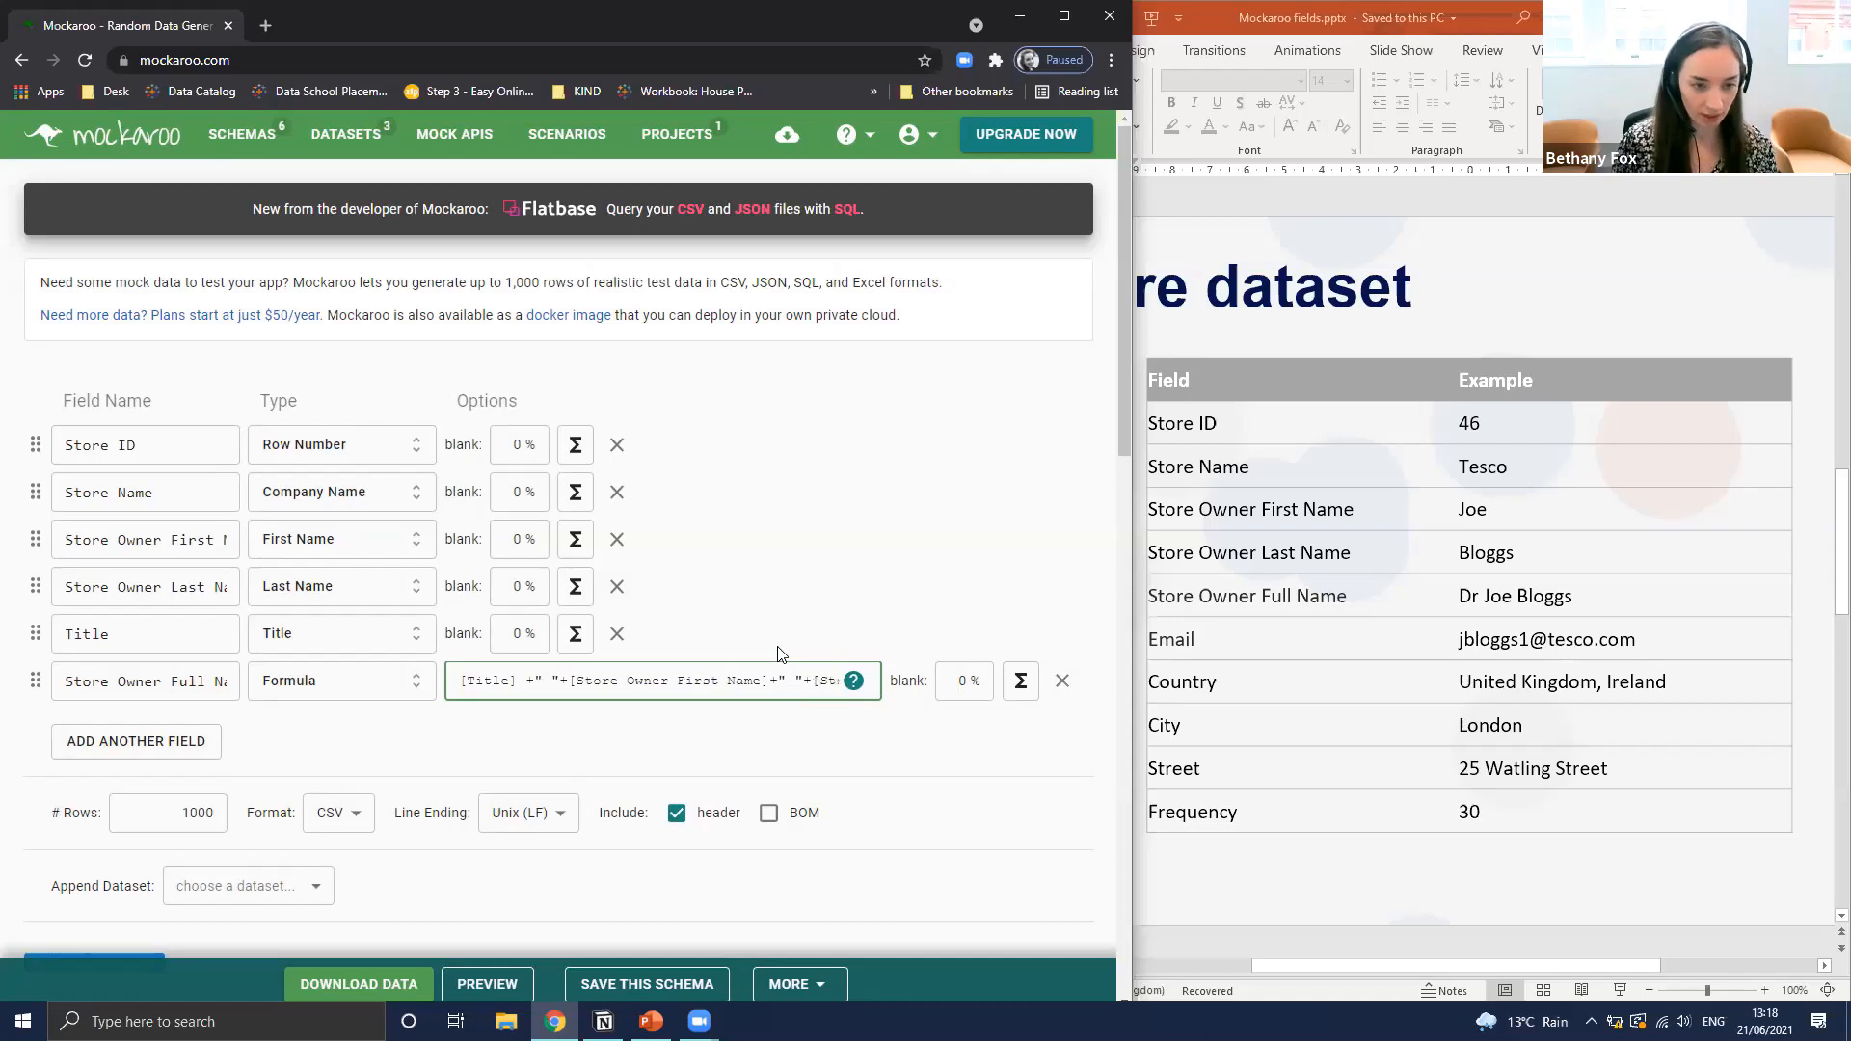
key(End)
text(])
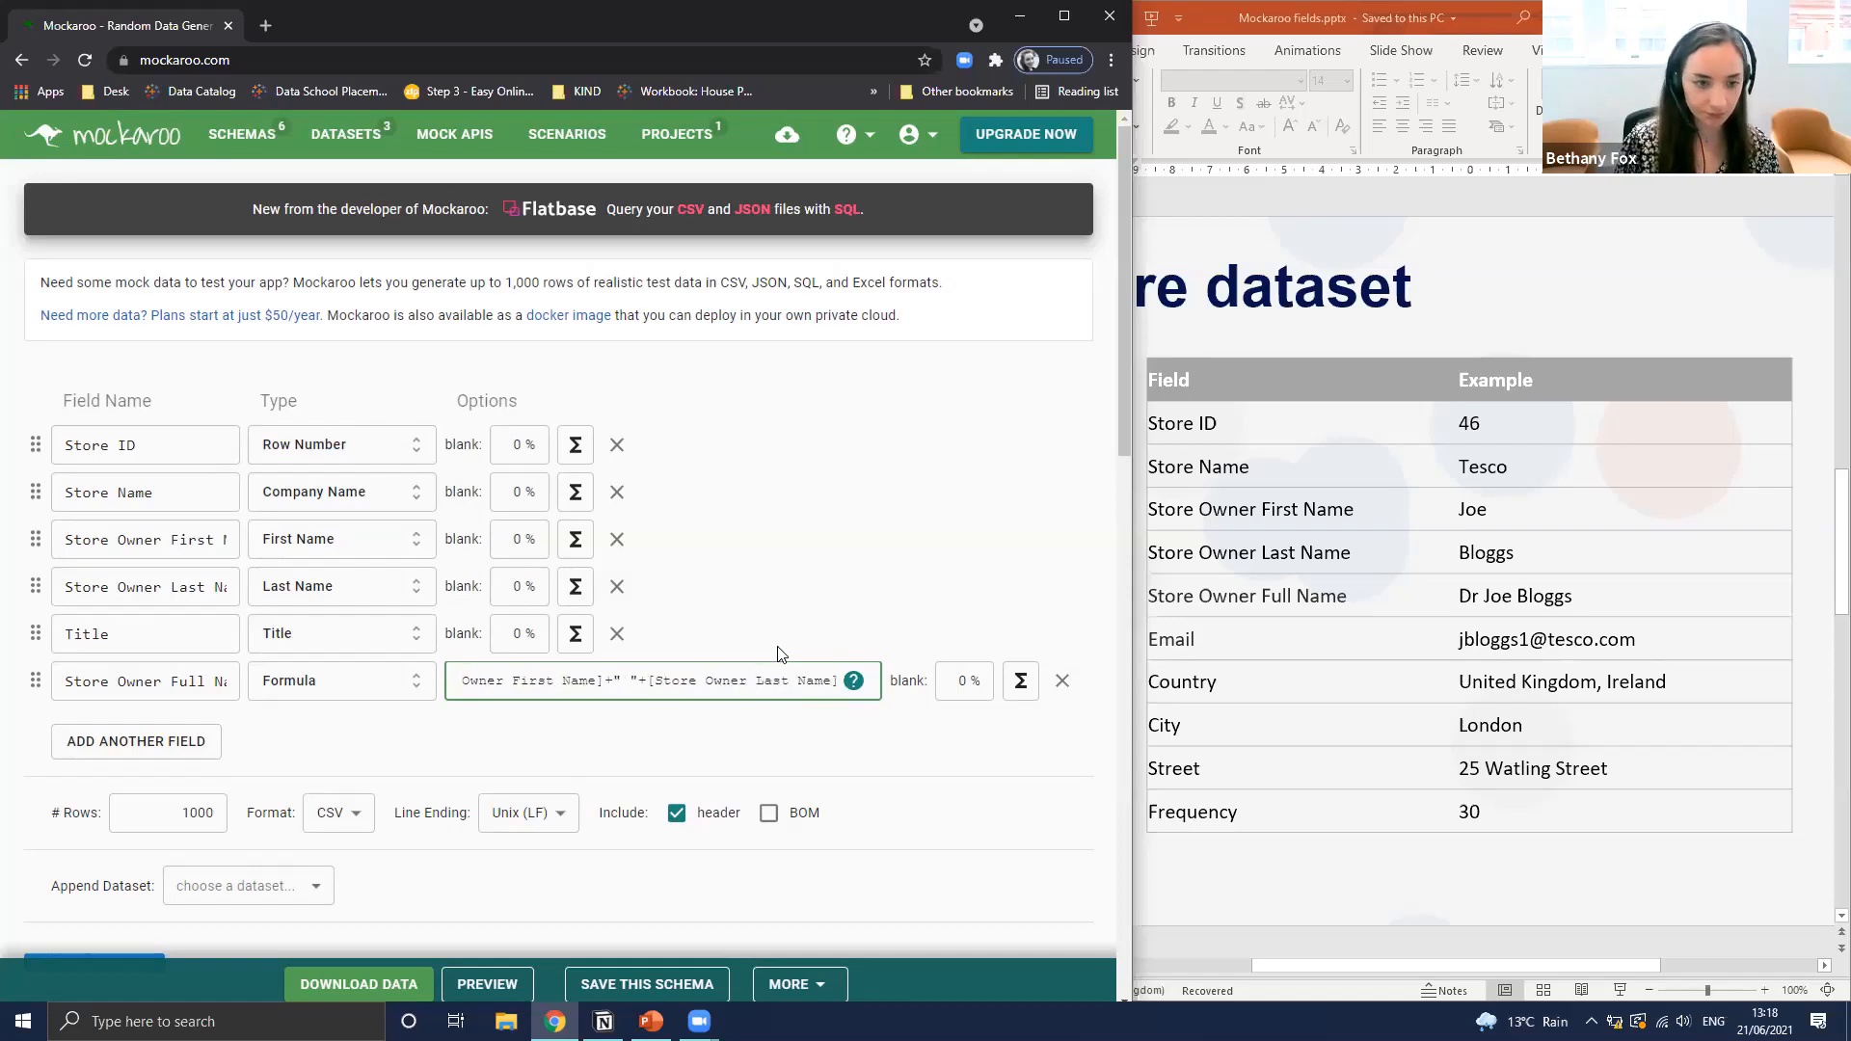
click(793, 625)
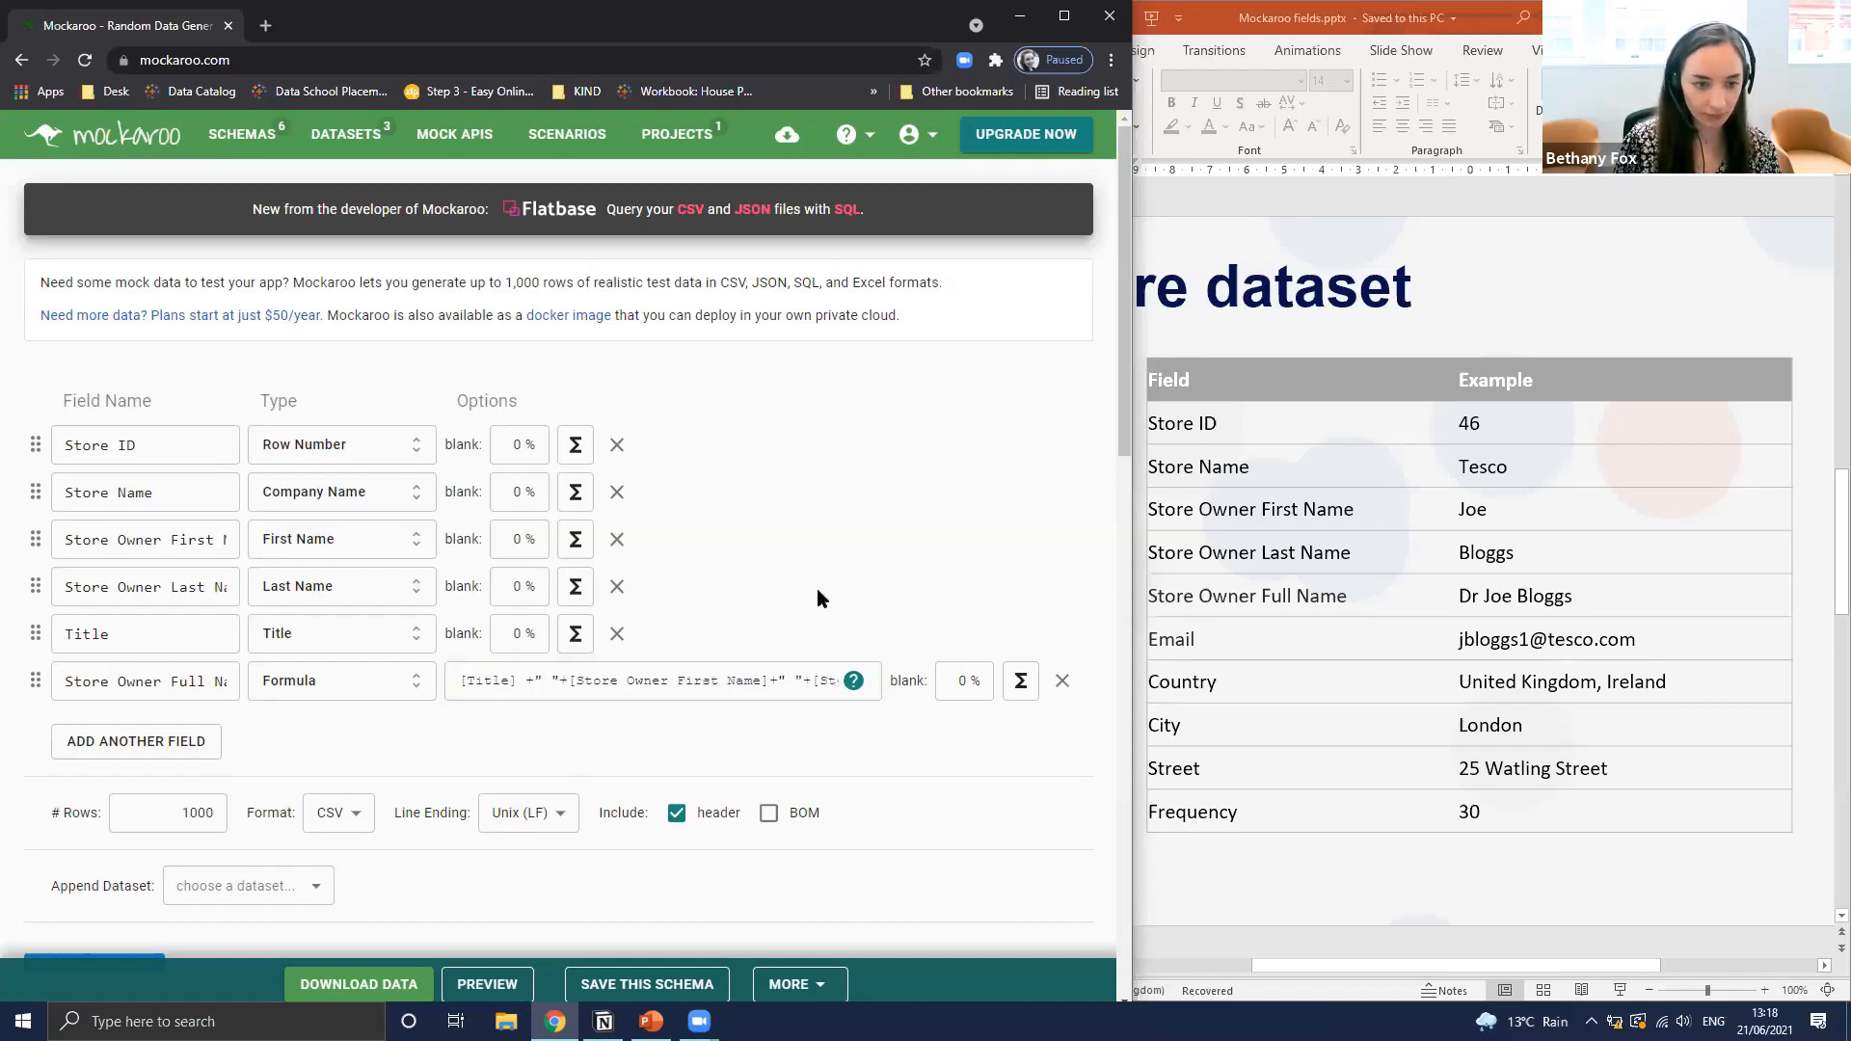
Preview the mock data again, read the full text in the Store Owner Full Name column, and close the preview
click(482, 976)
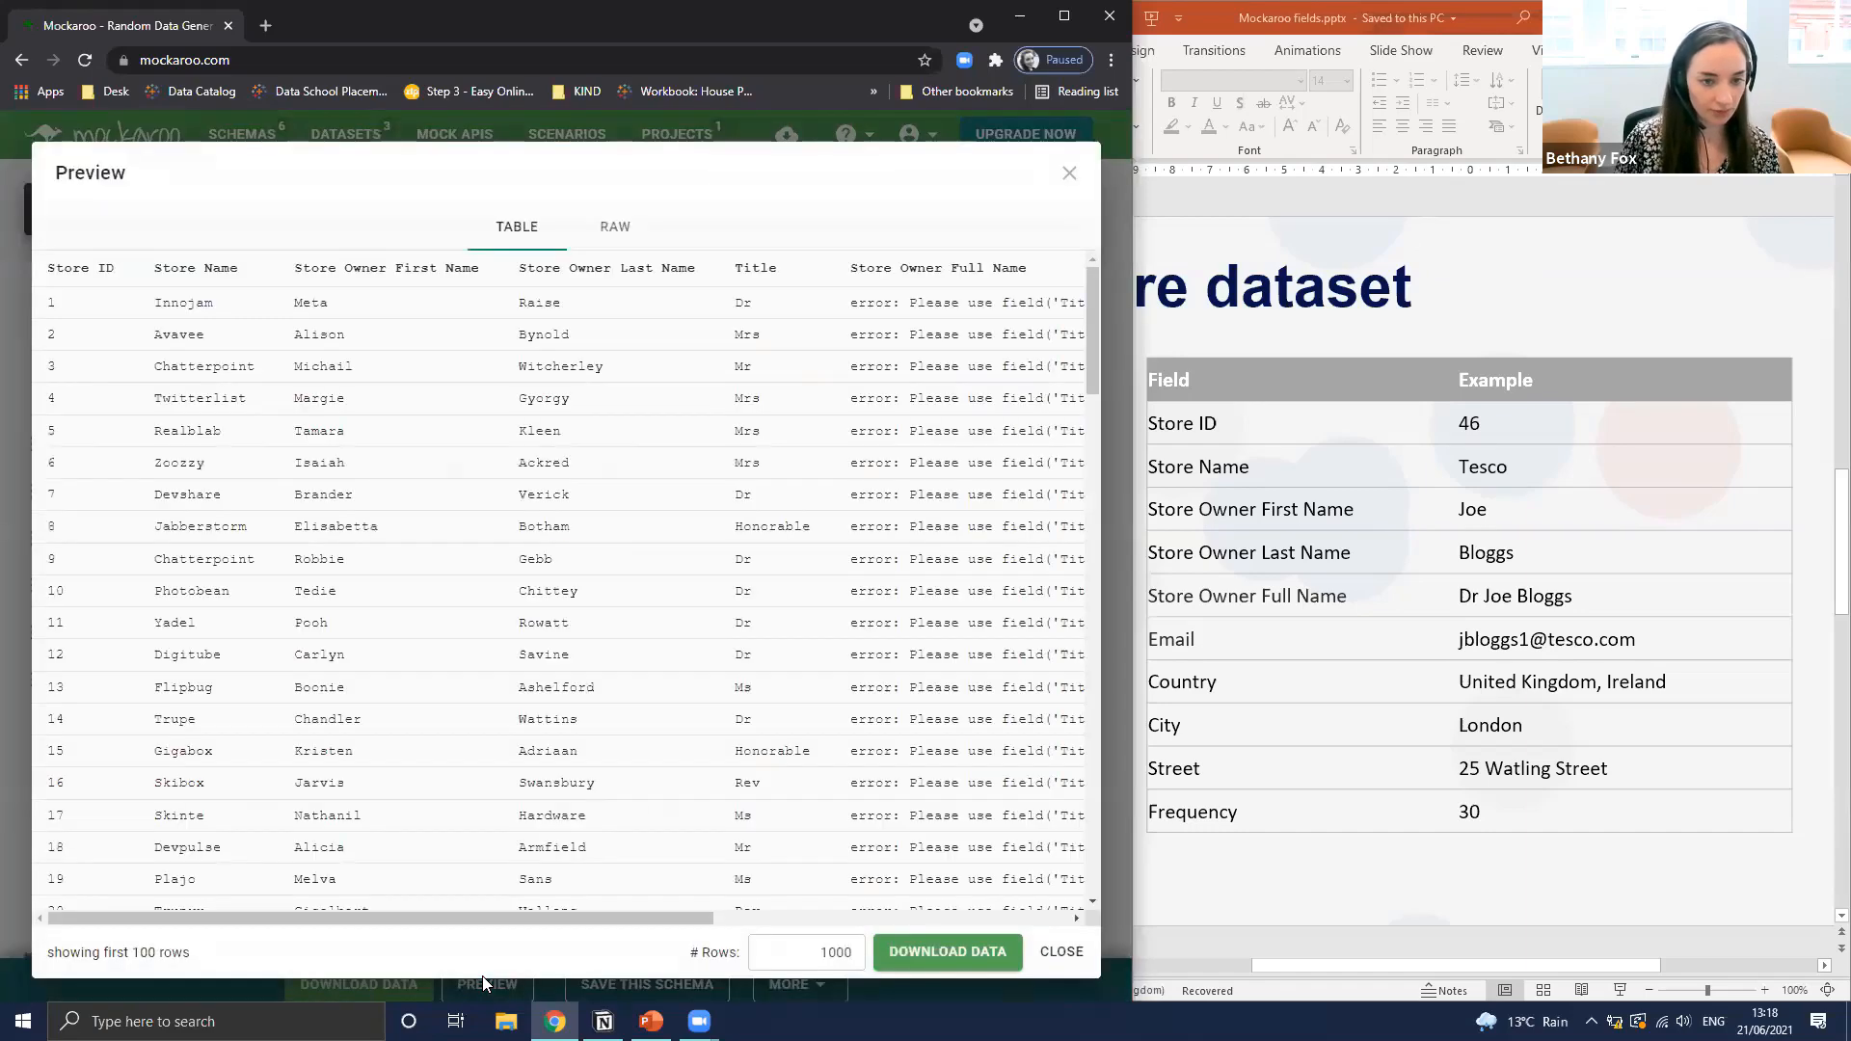
drag(494, 914, 844, 904)
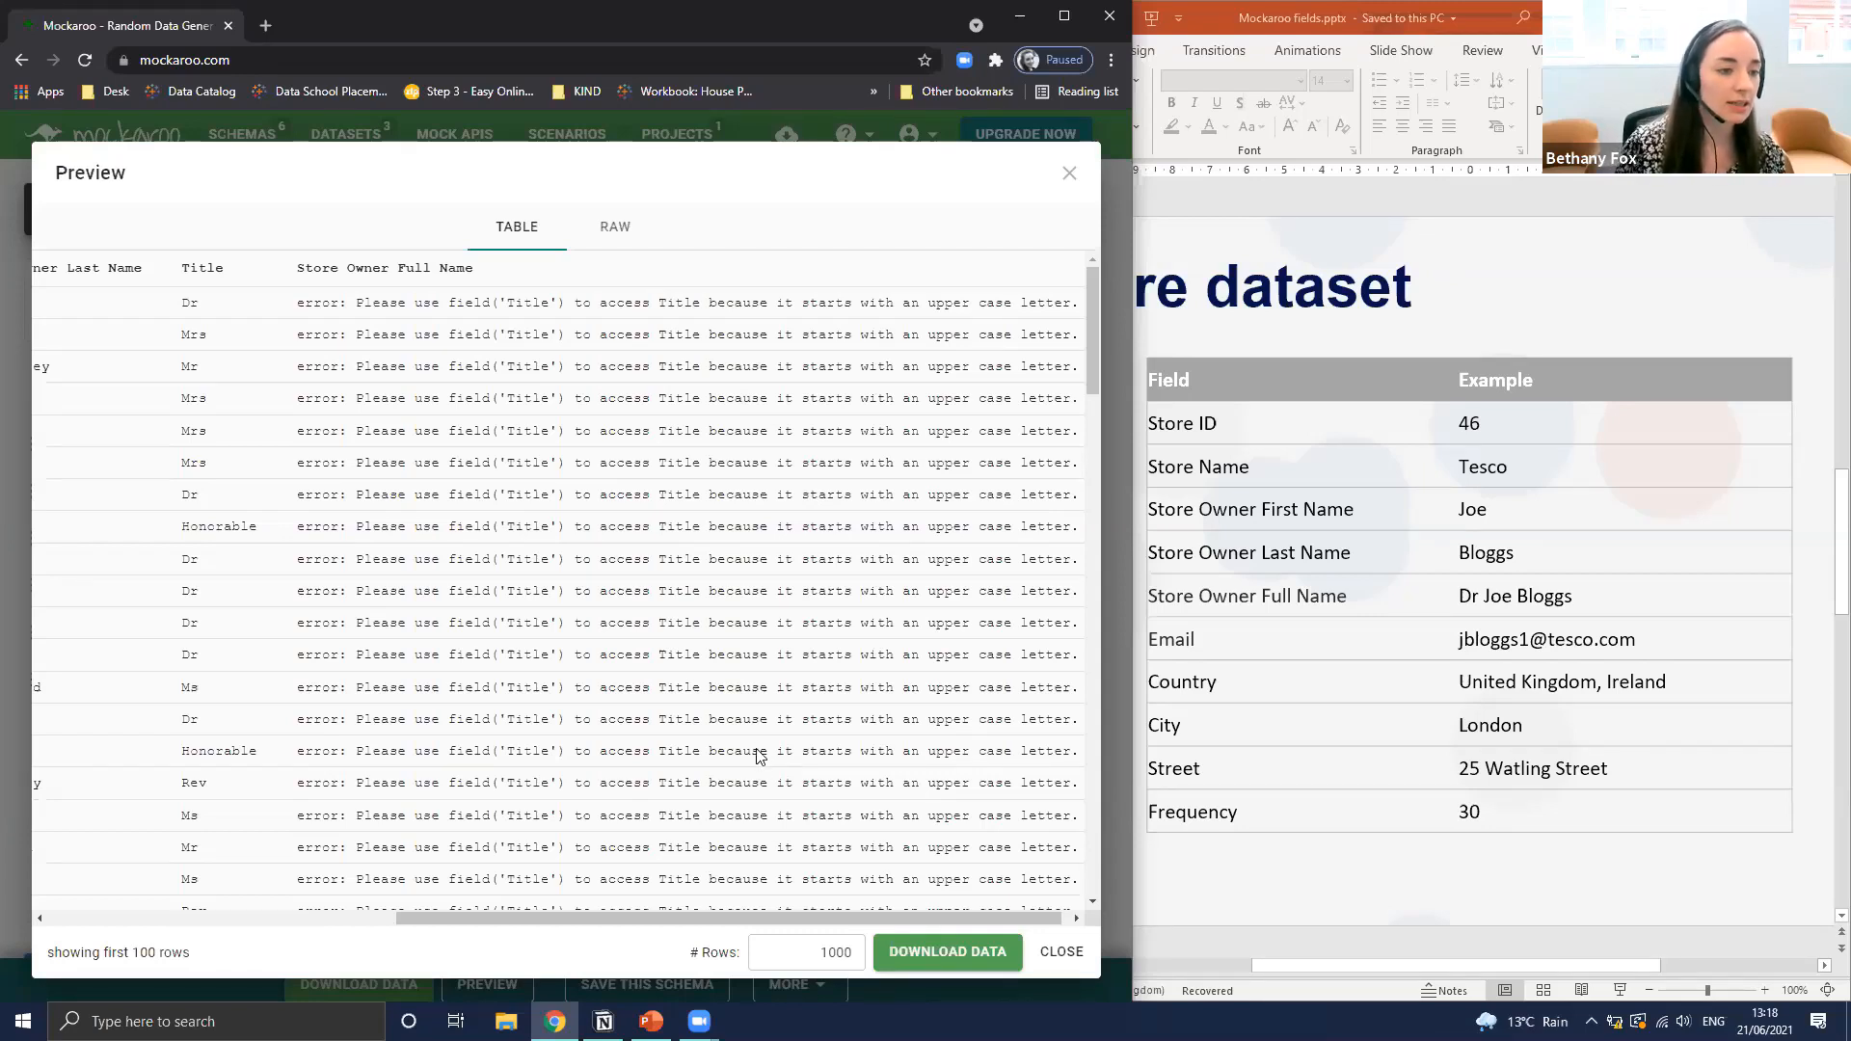
drag(453, 428, 565, 439)
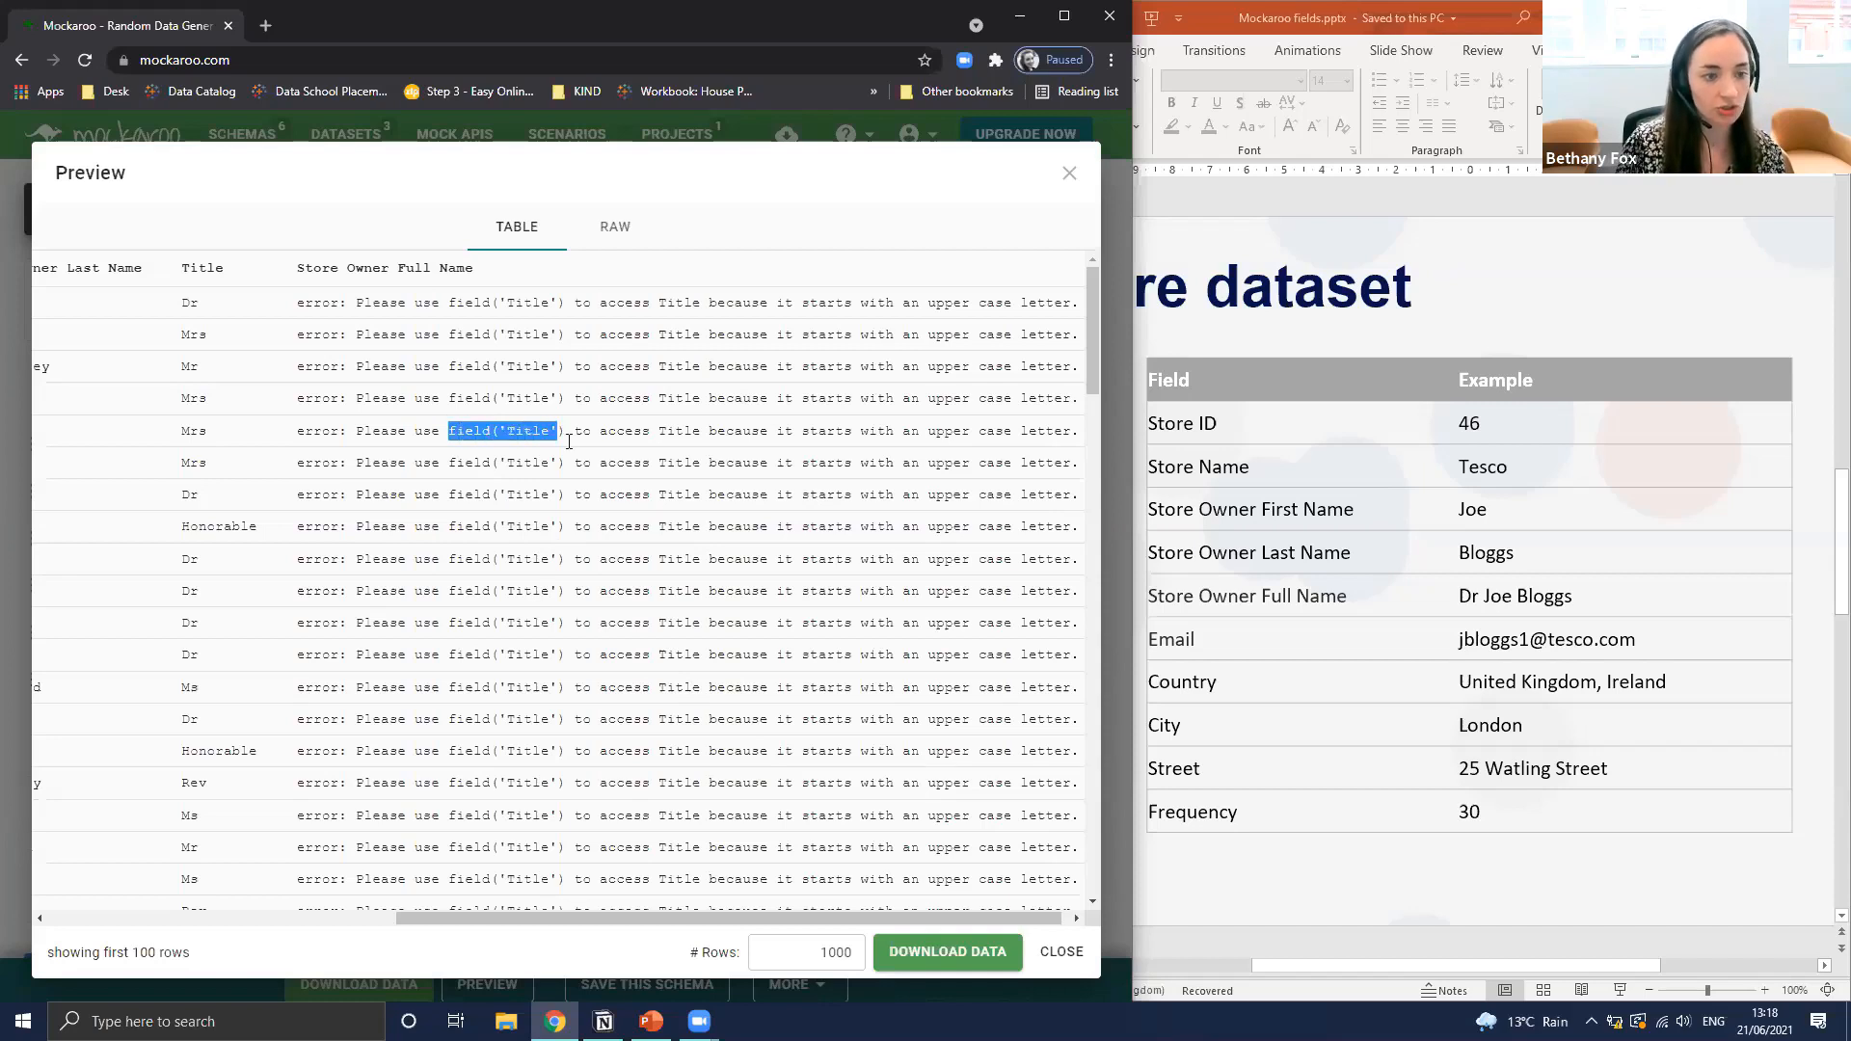
click(571, 450)
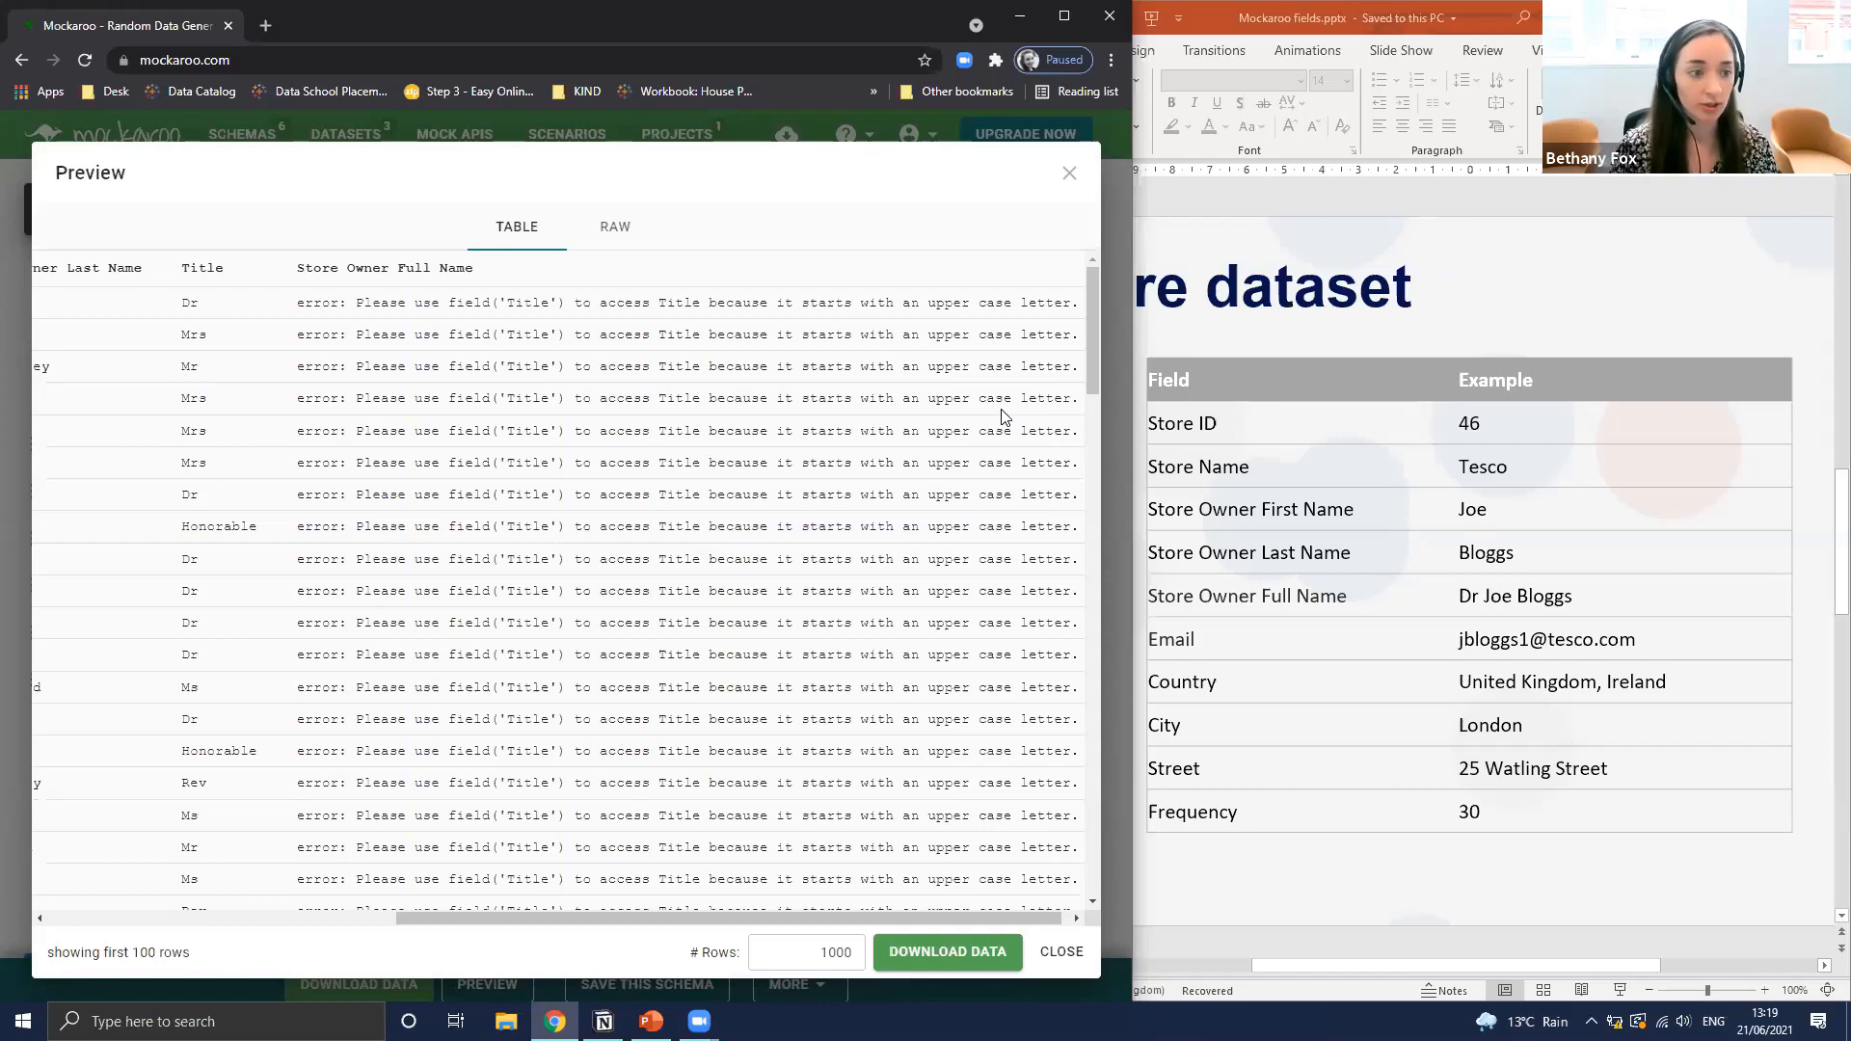
click(1064, 177)
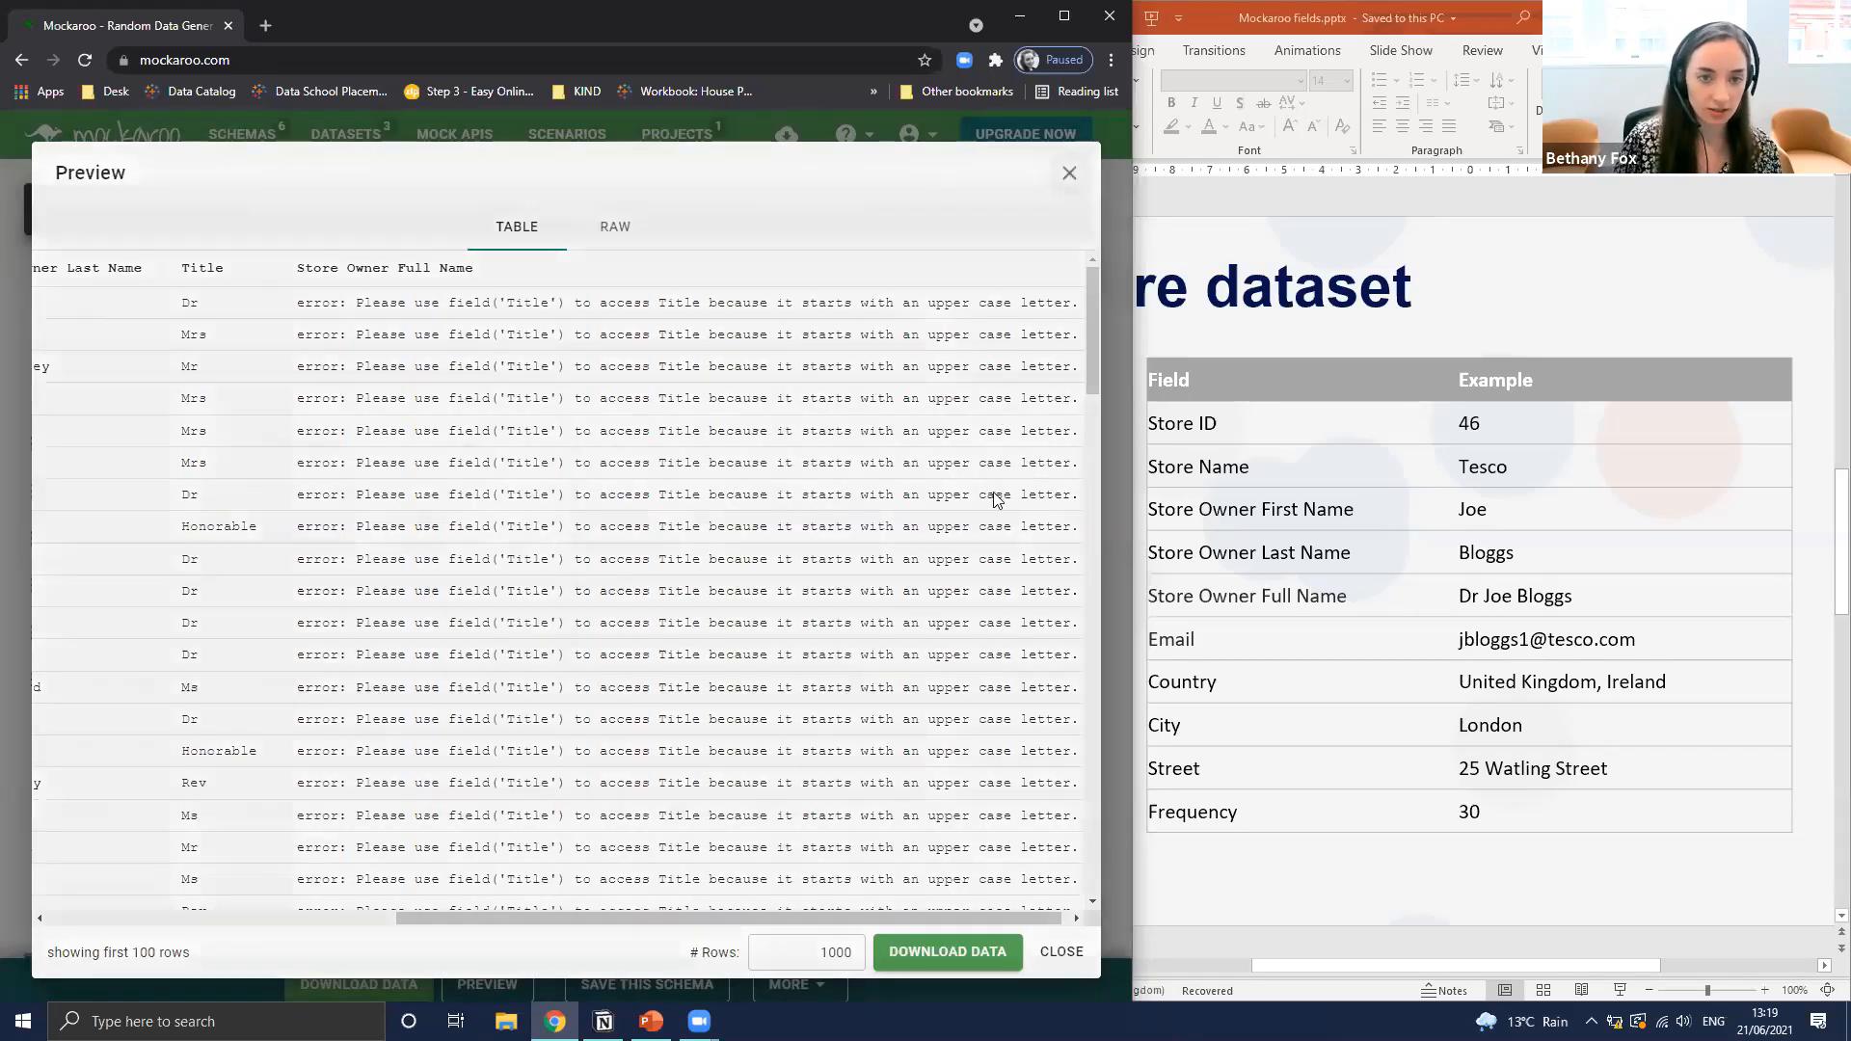
Replace the bracketed [Title] reference in the Store Owner Full Name formula with field("Title")
click(467, 681)
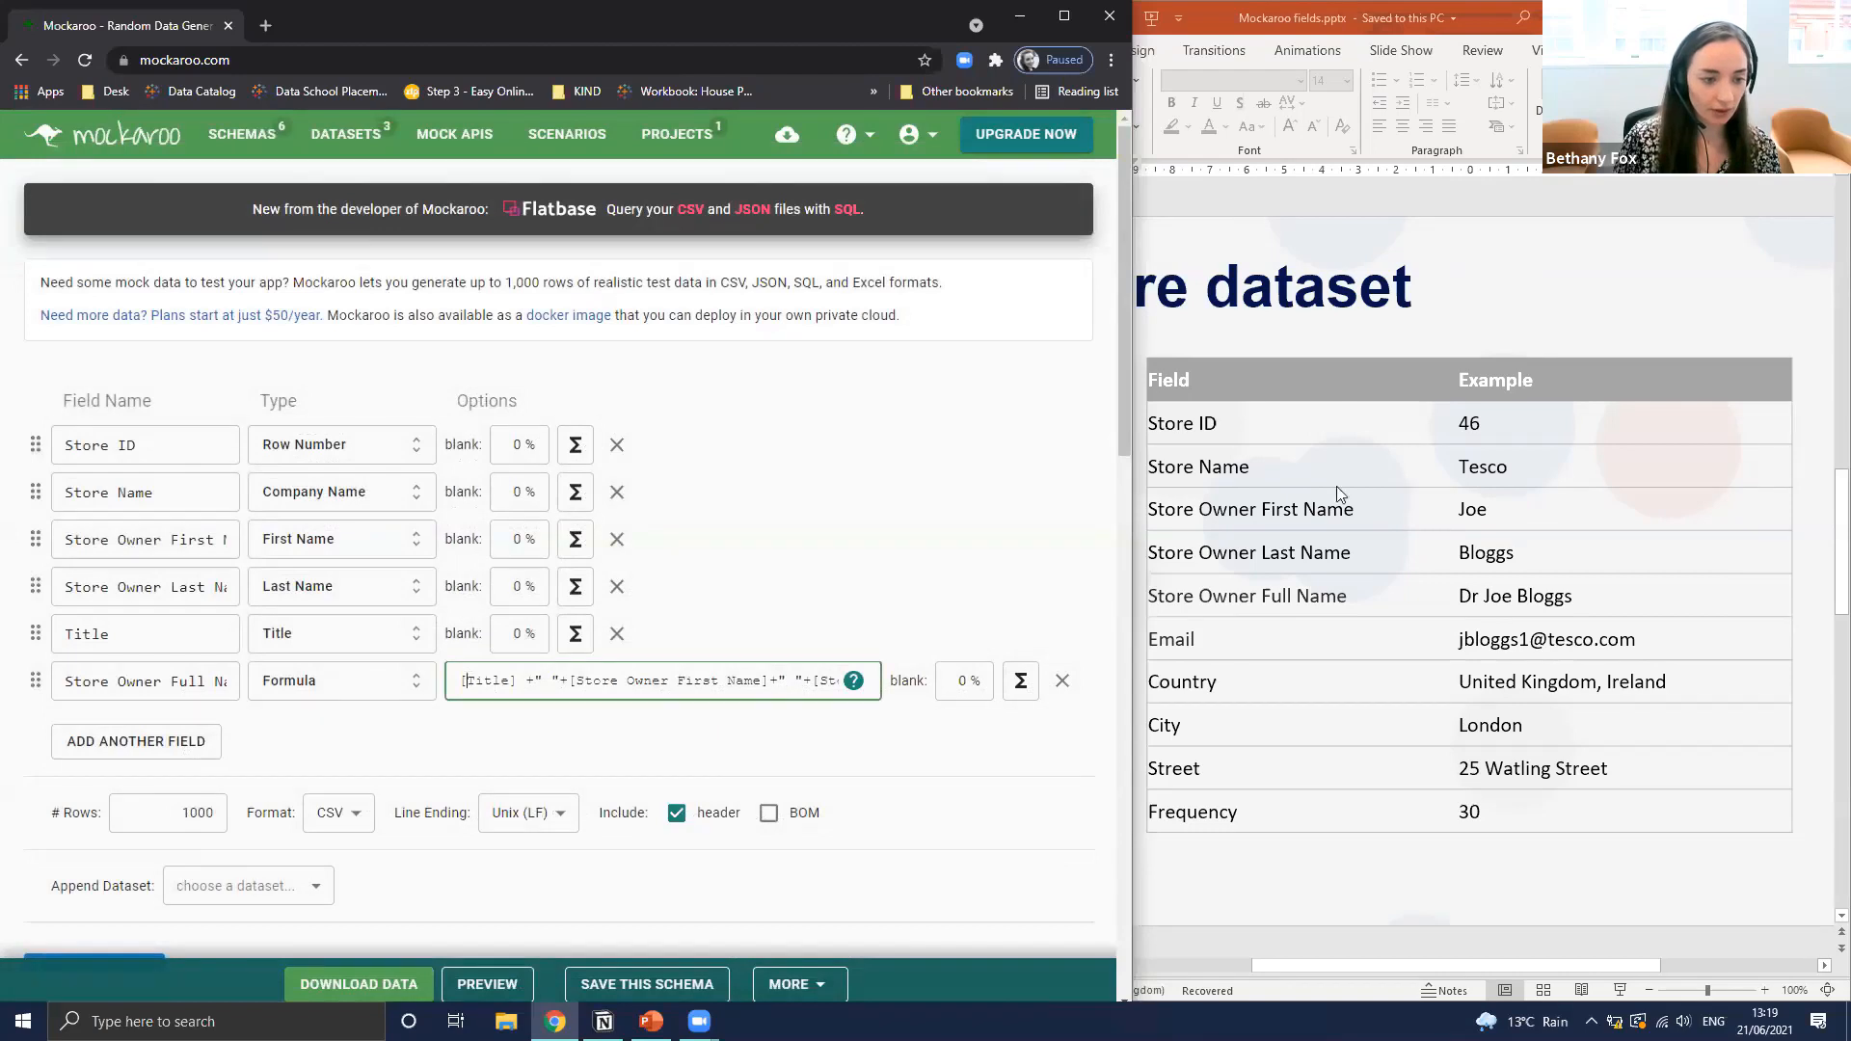
key(BackSpace)
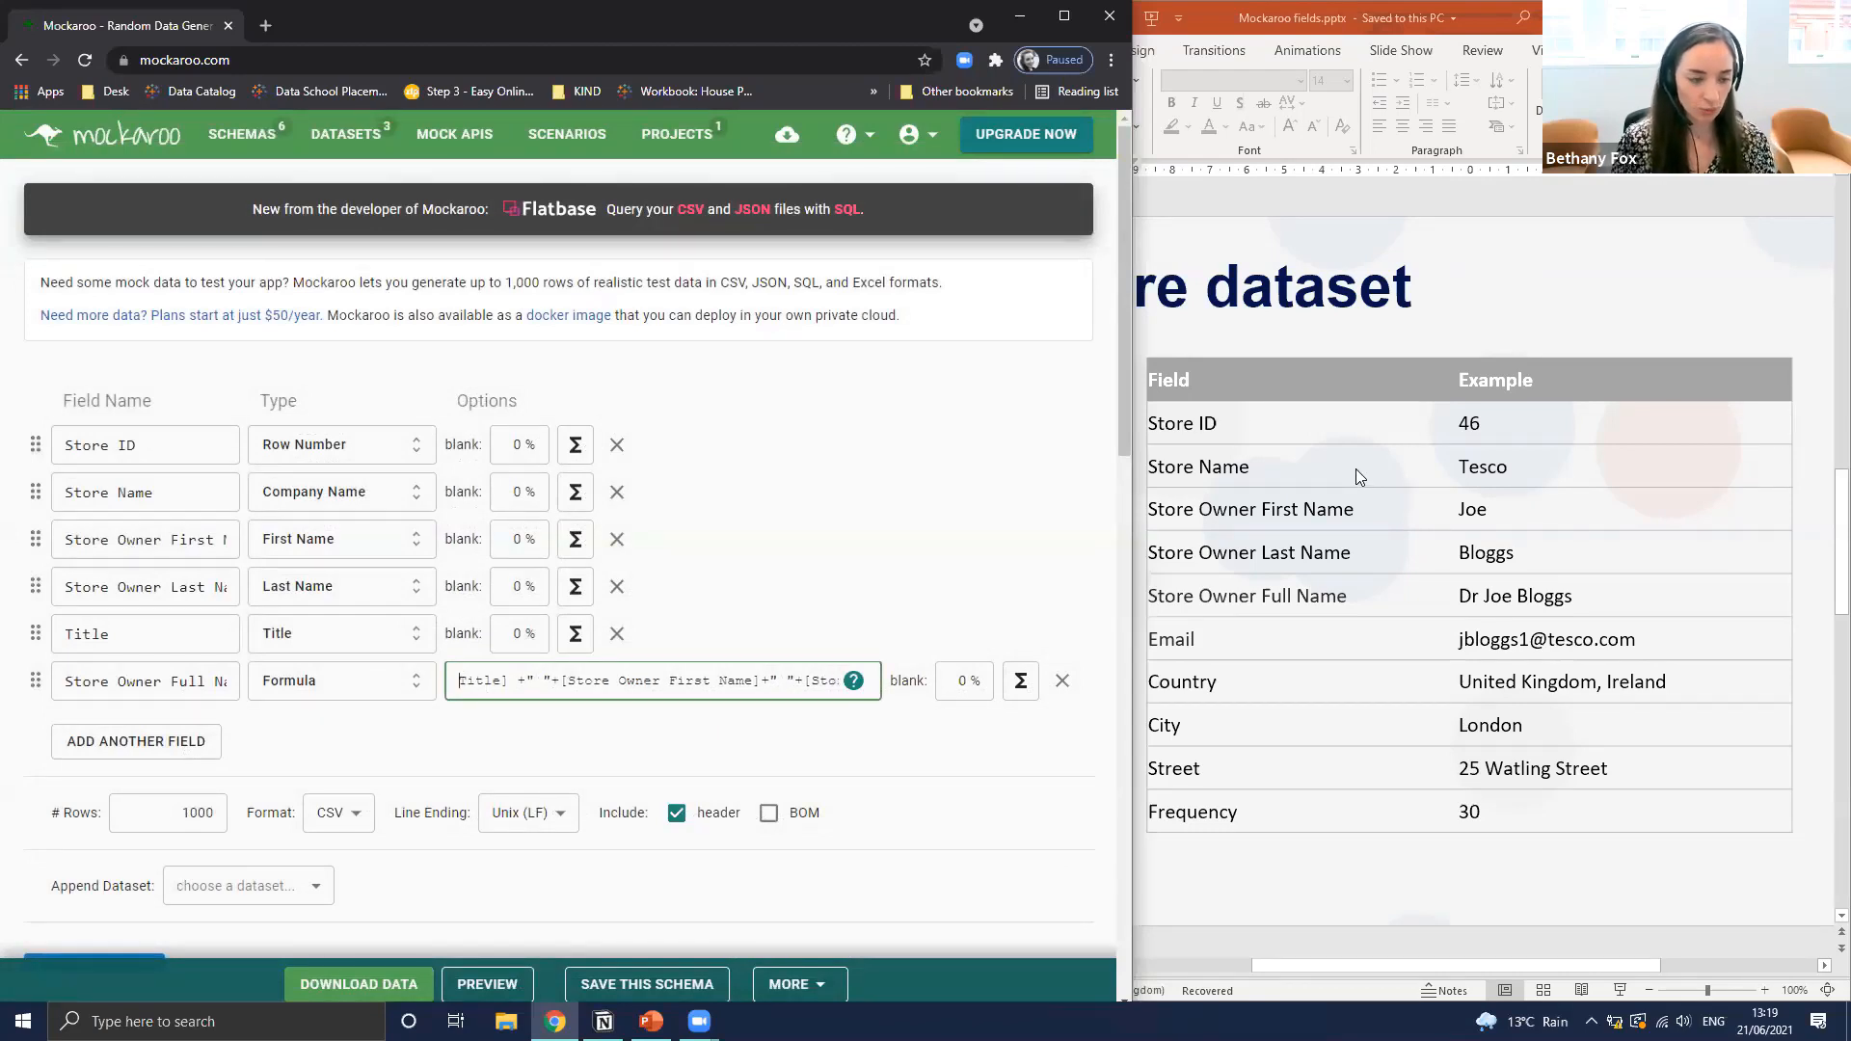
text(field)
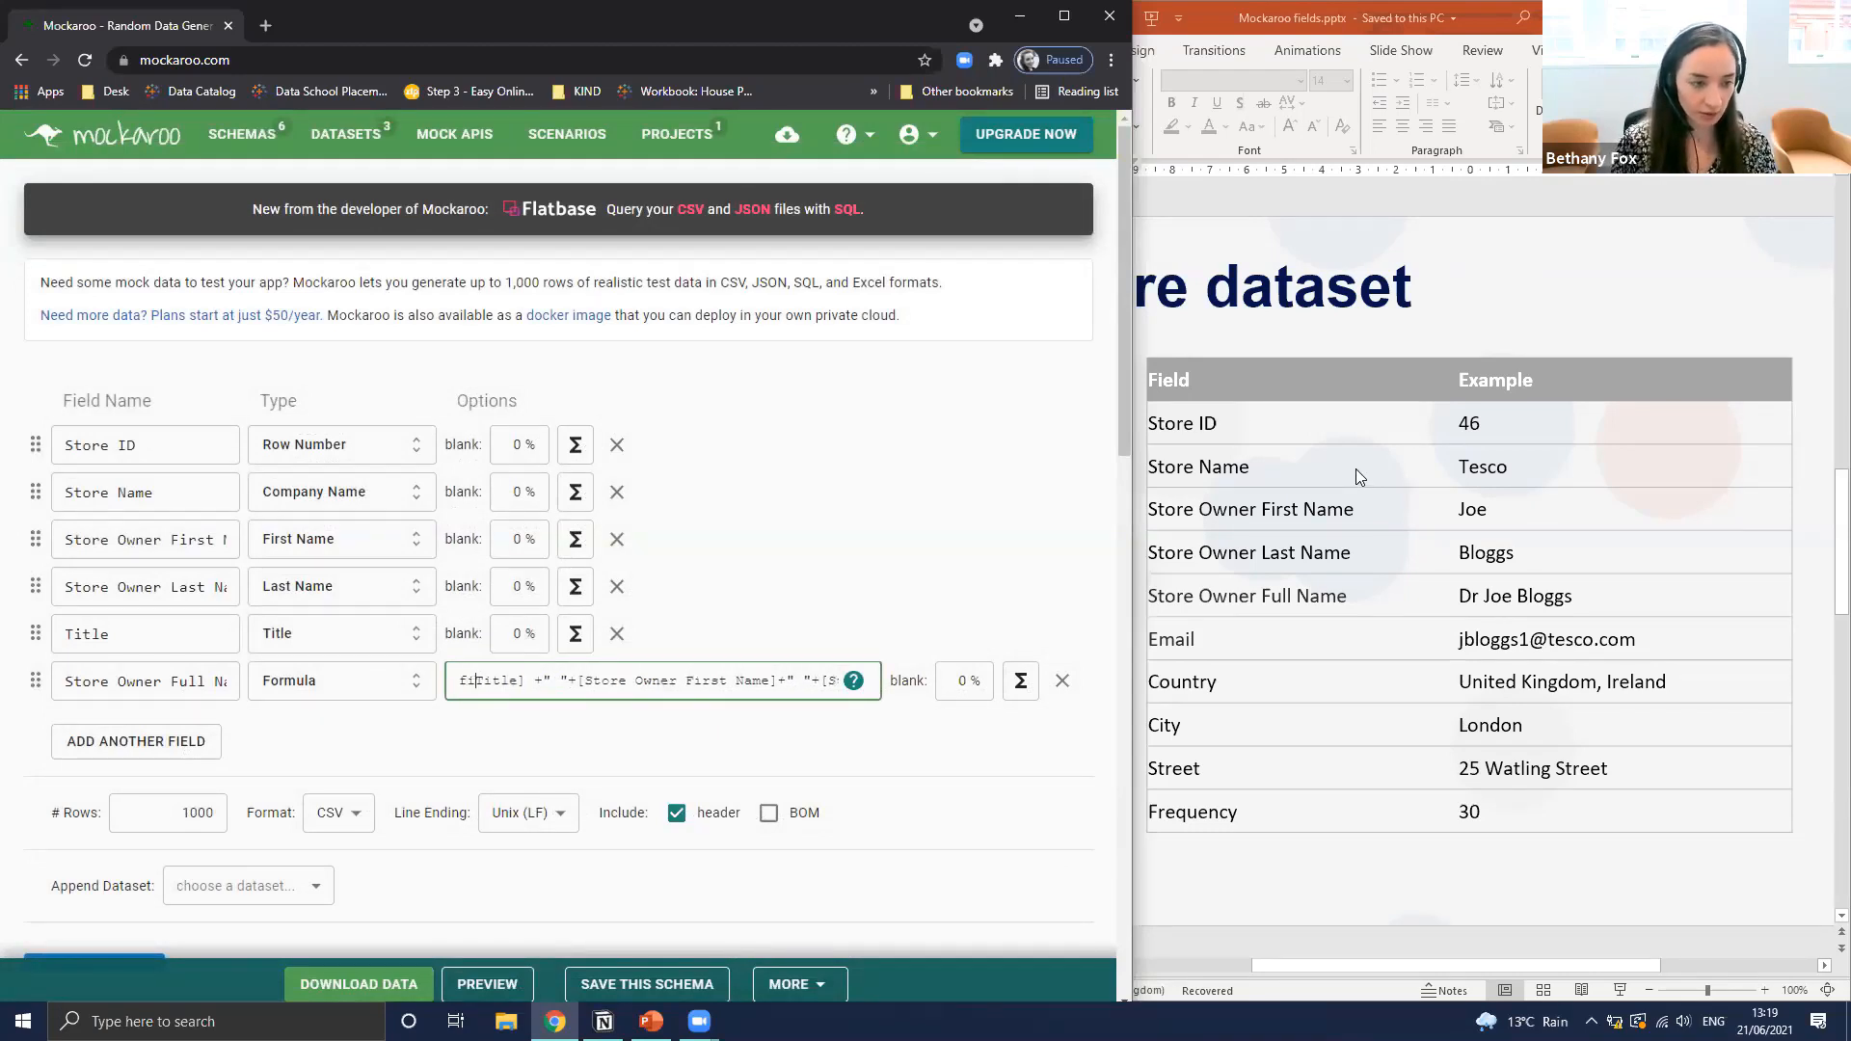
text(()
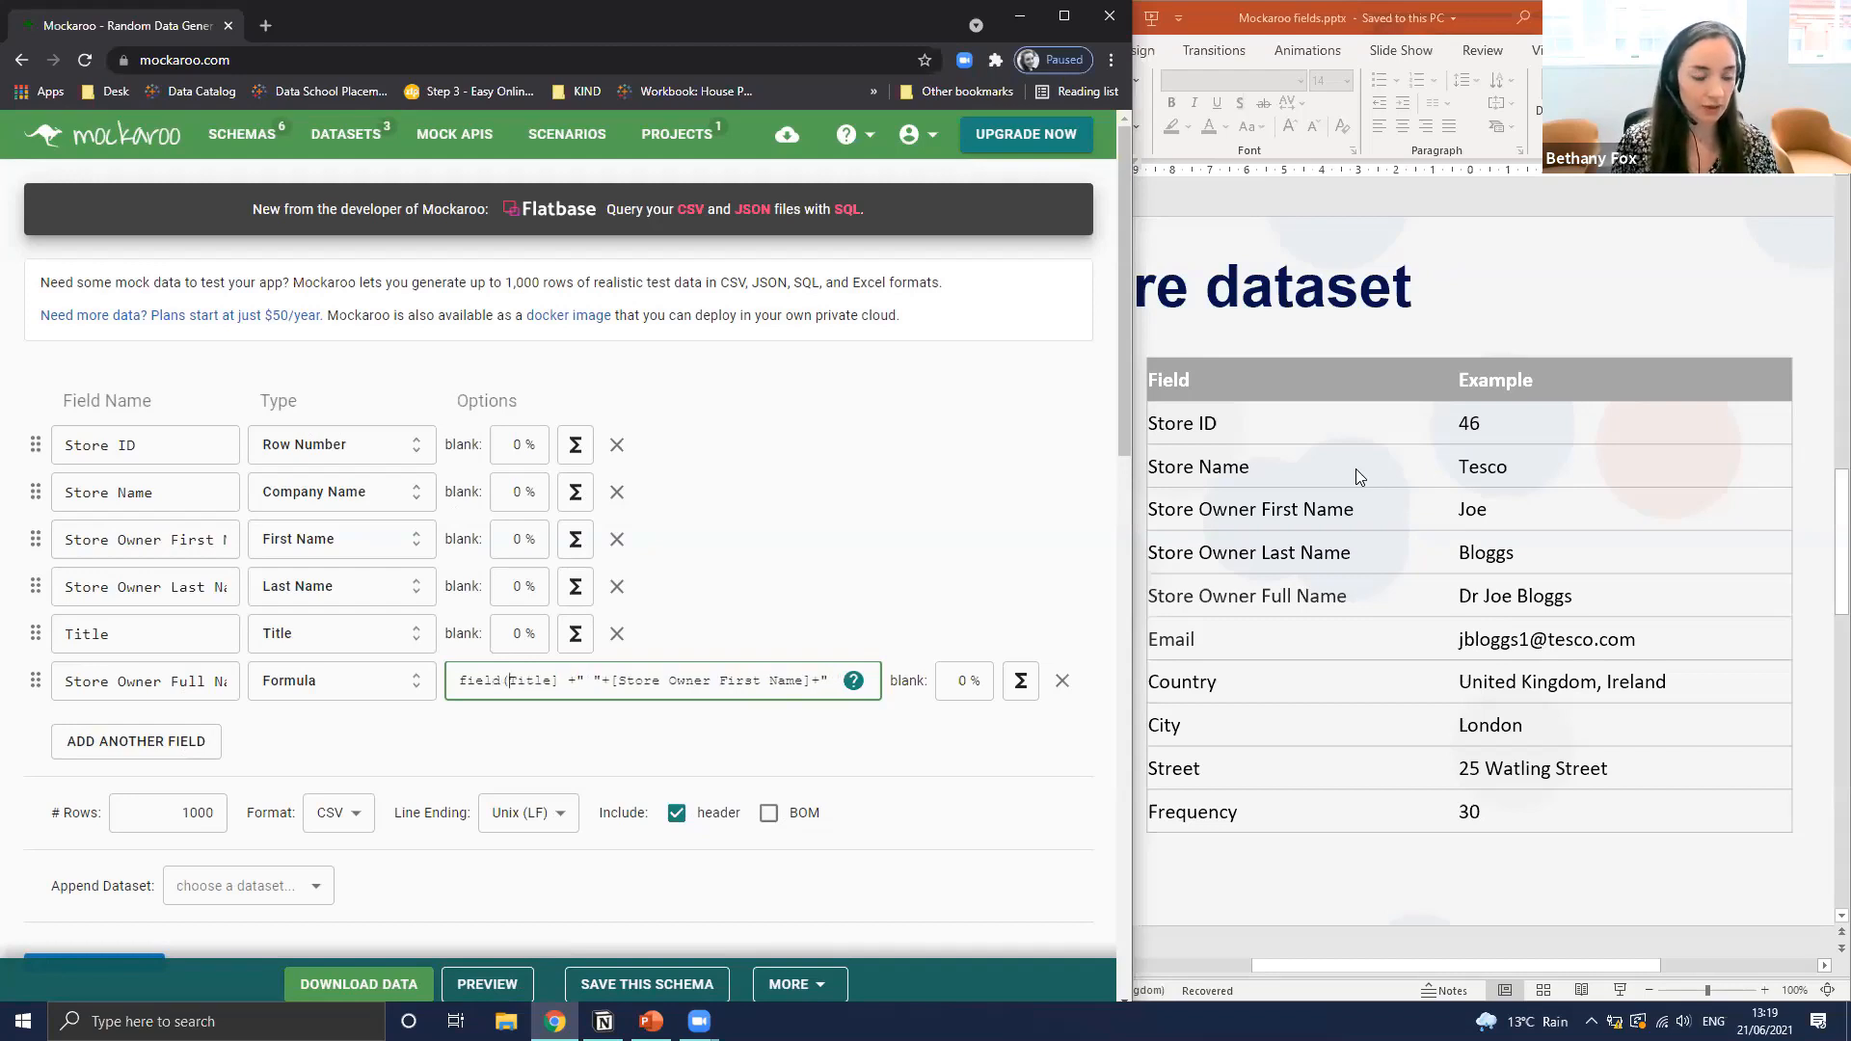
text(")
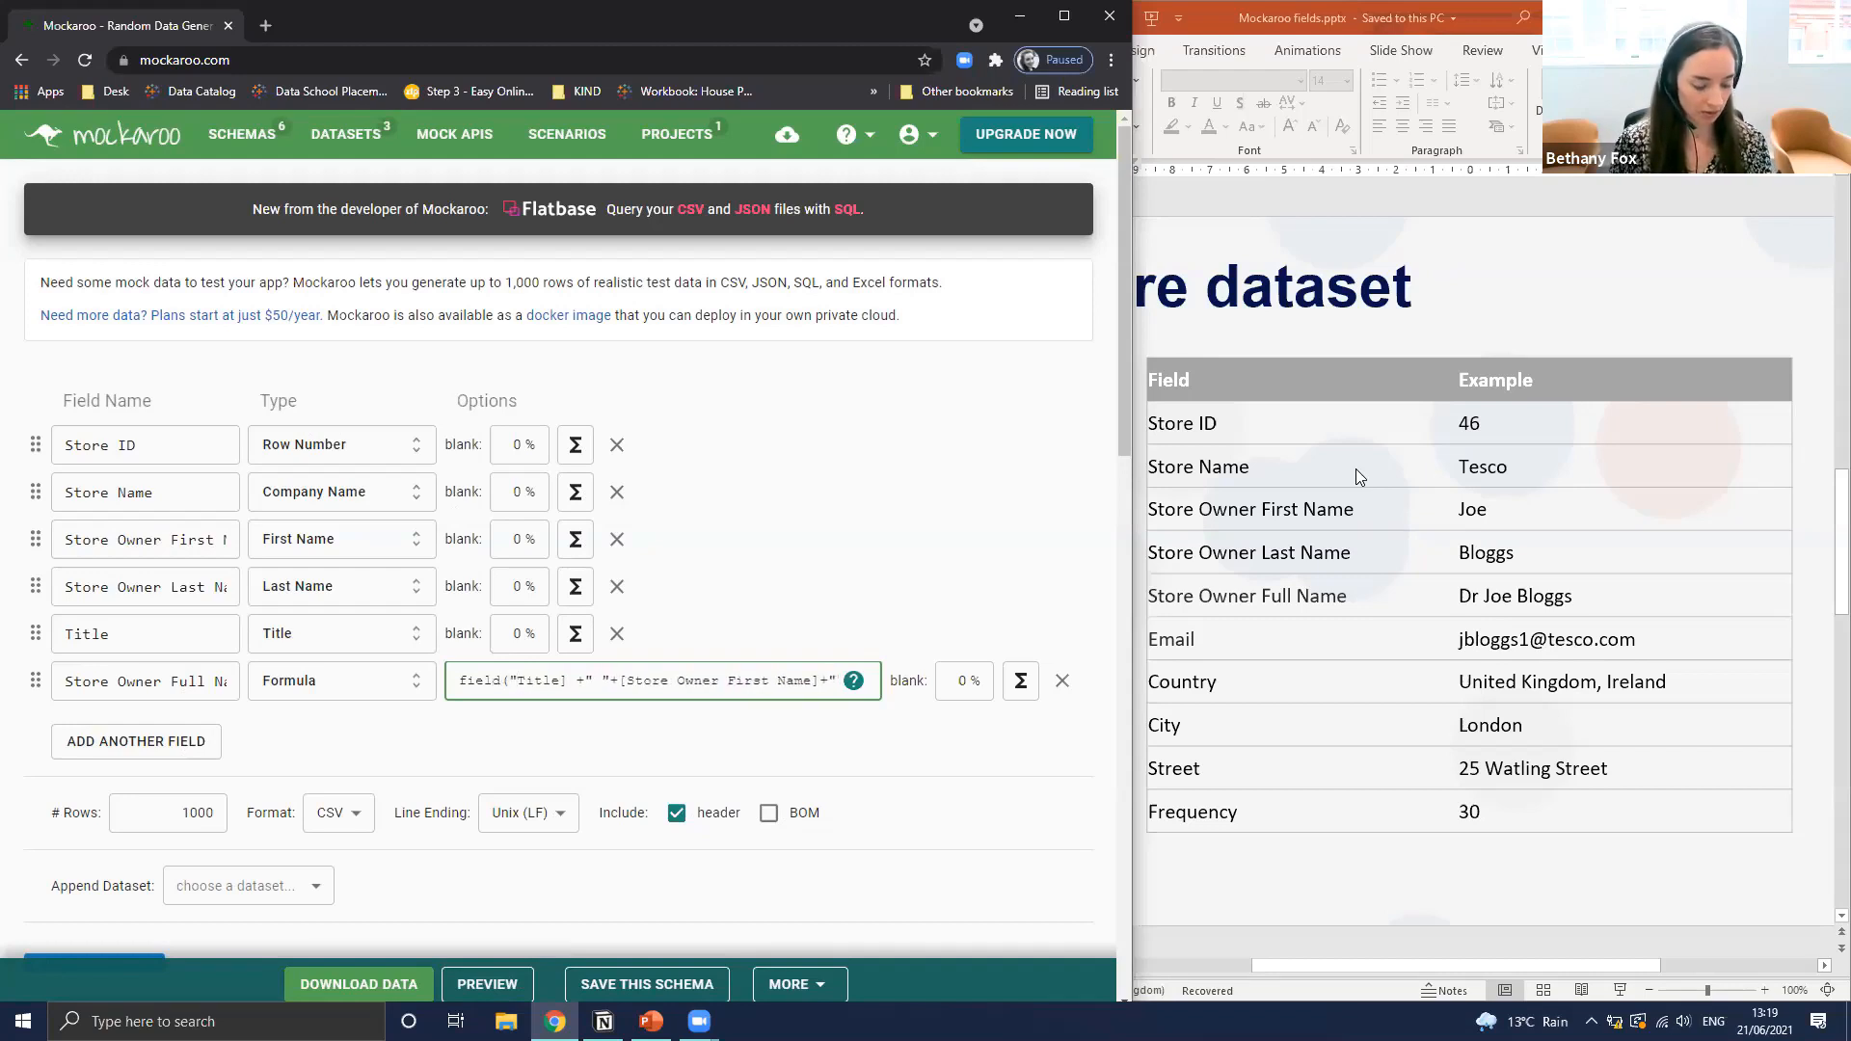
key(Right)
key(Right)
key(Right)
key(Right)
key(Right)
key(Right)
key(BackSpace)
text(")
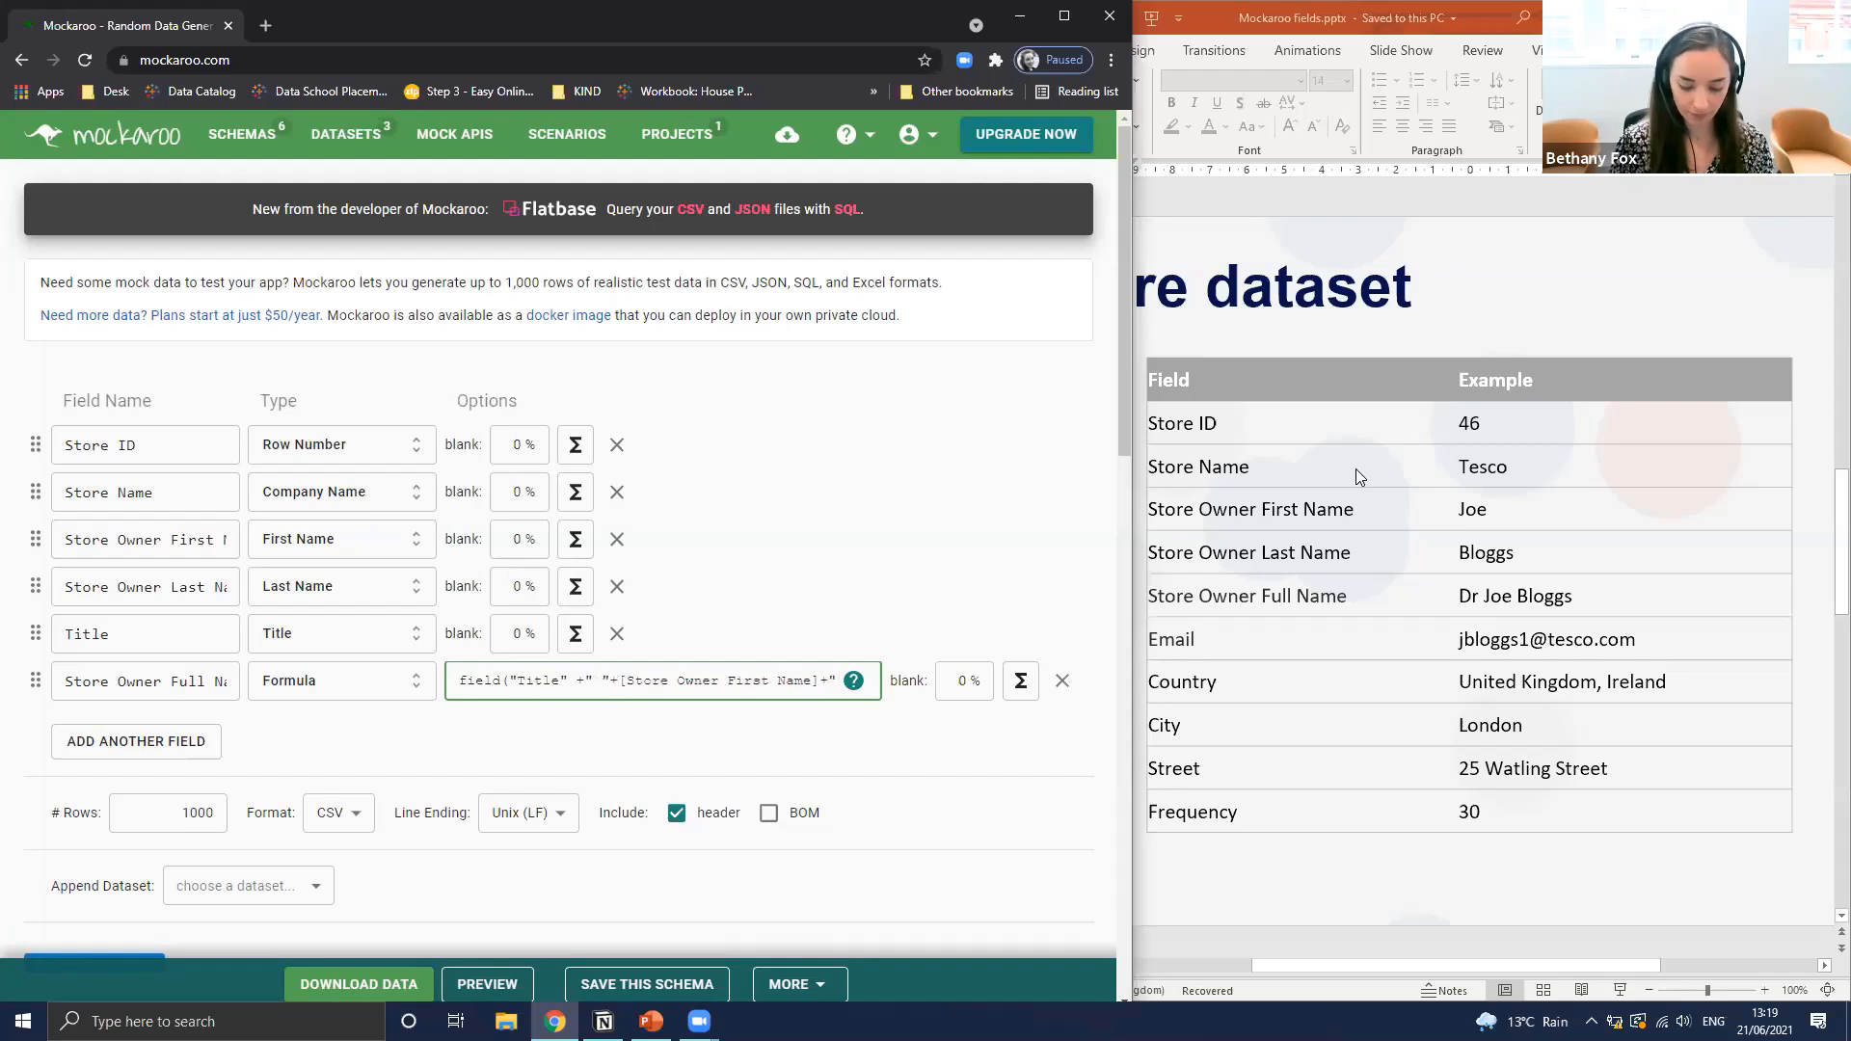
text())
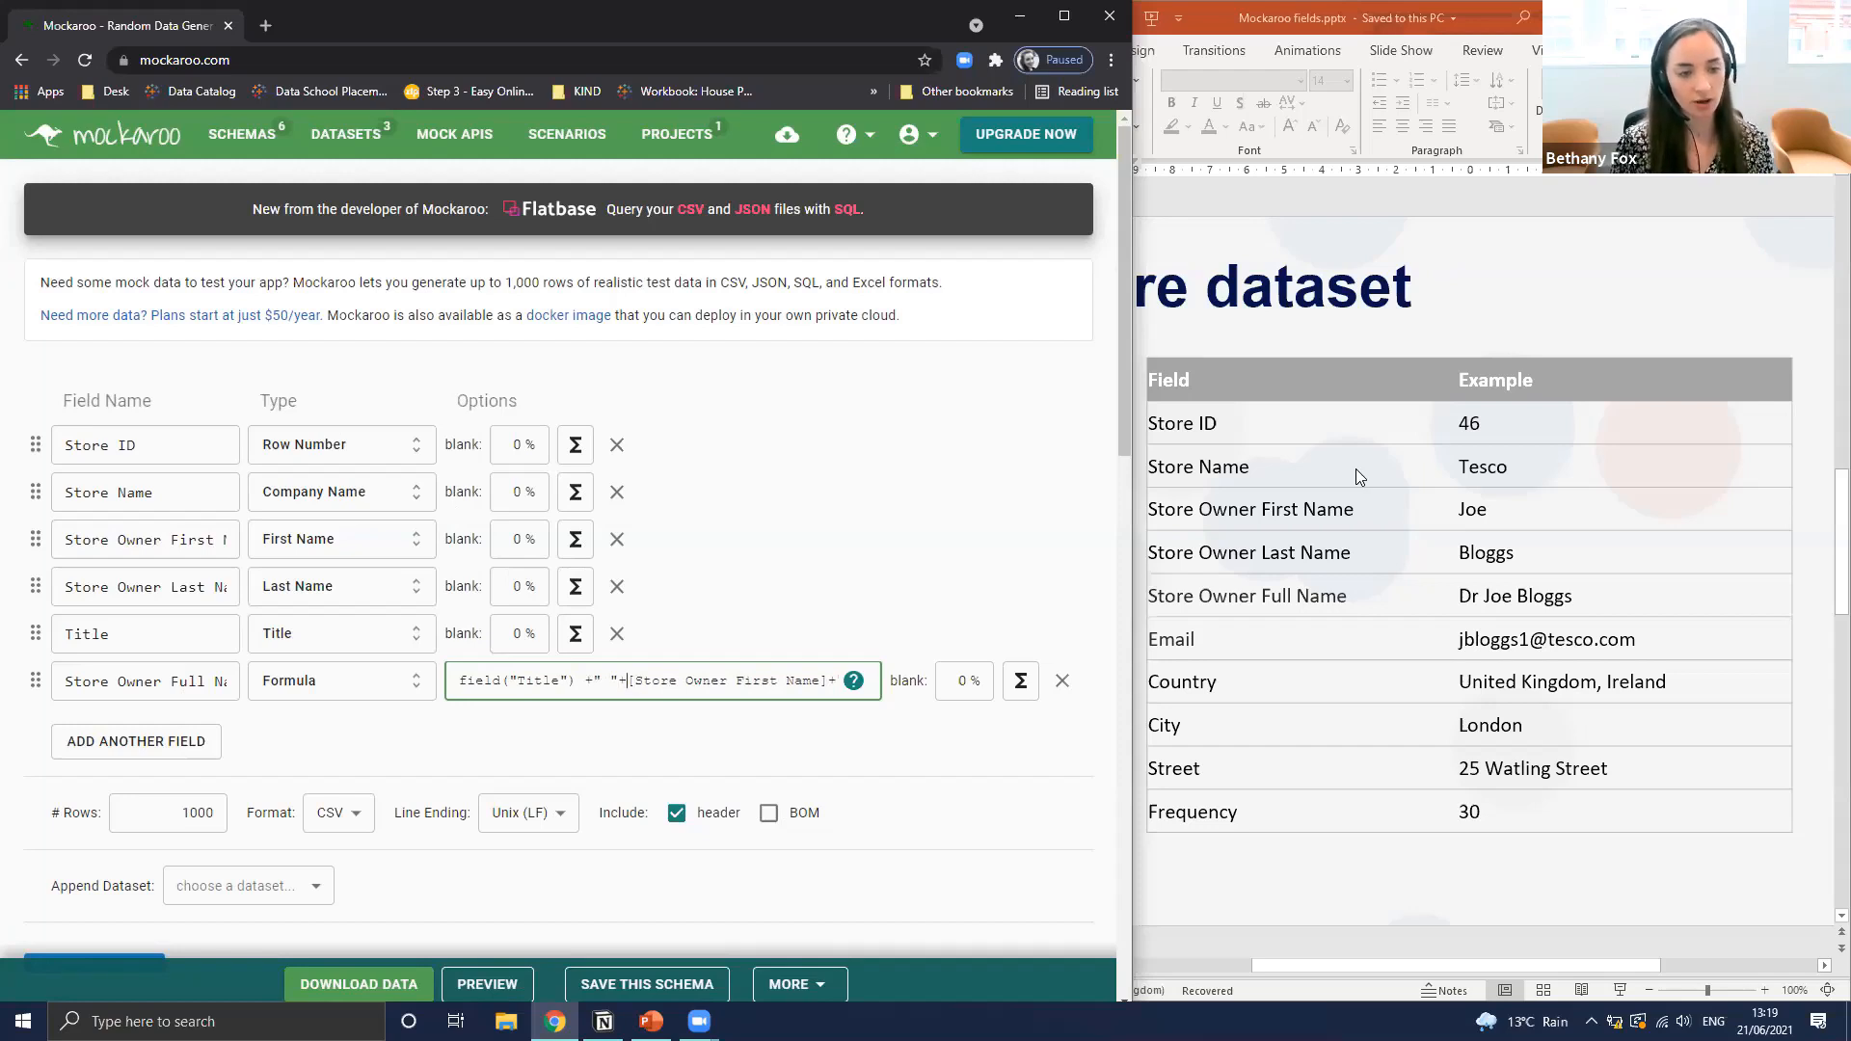
Replace the bracketed first name reference in the full name formula with field("Store Owner First Name")
text(field)
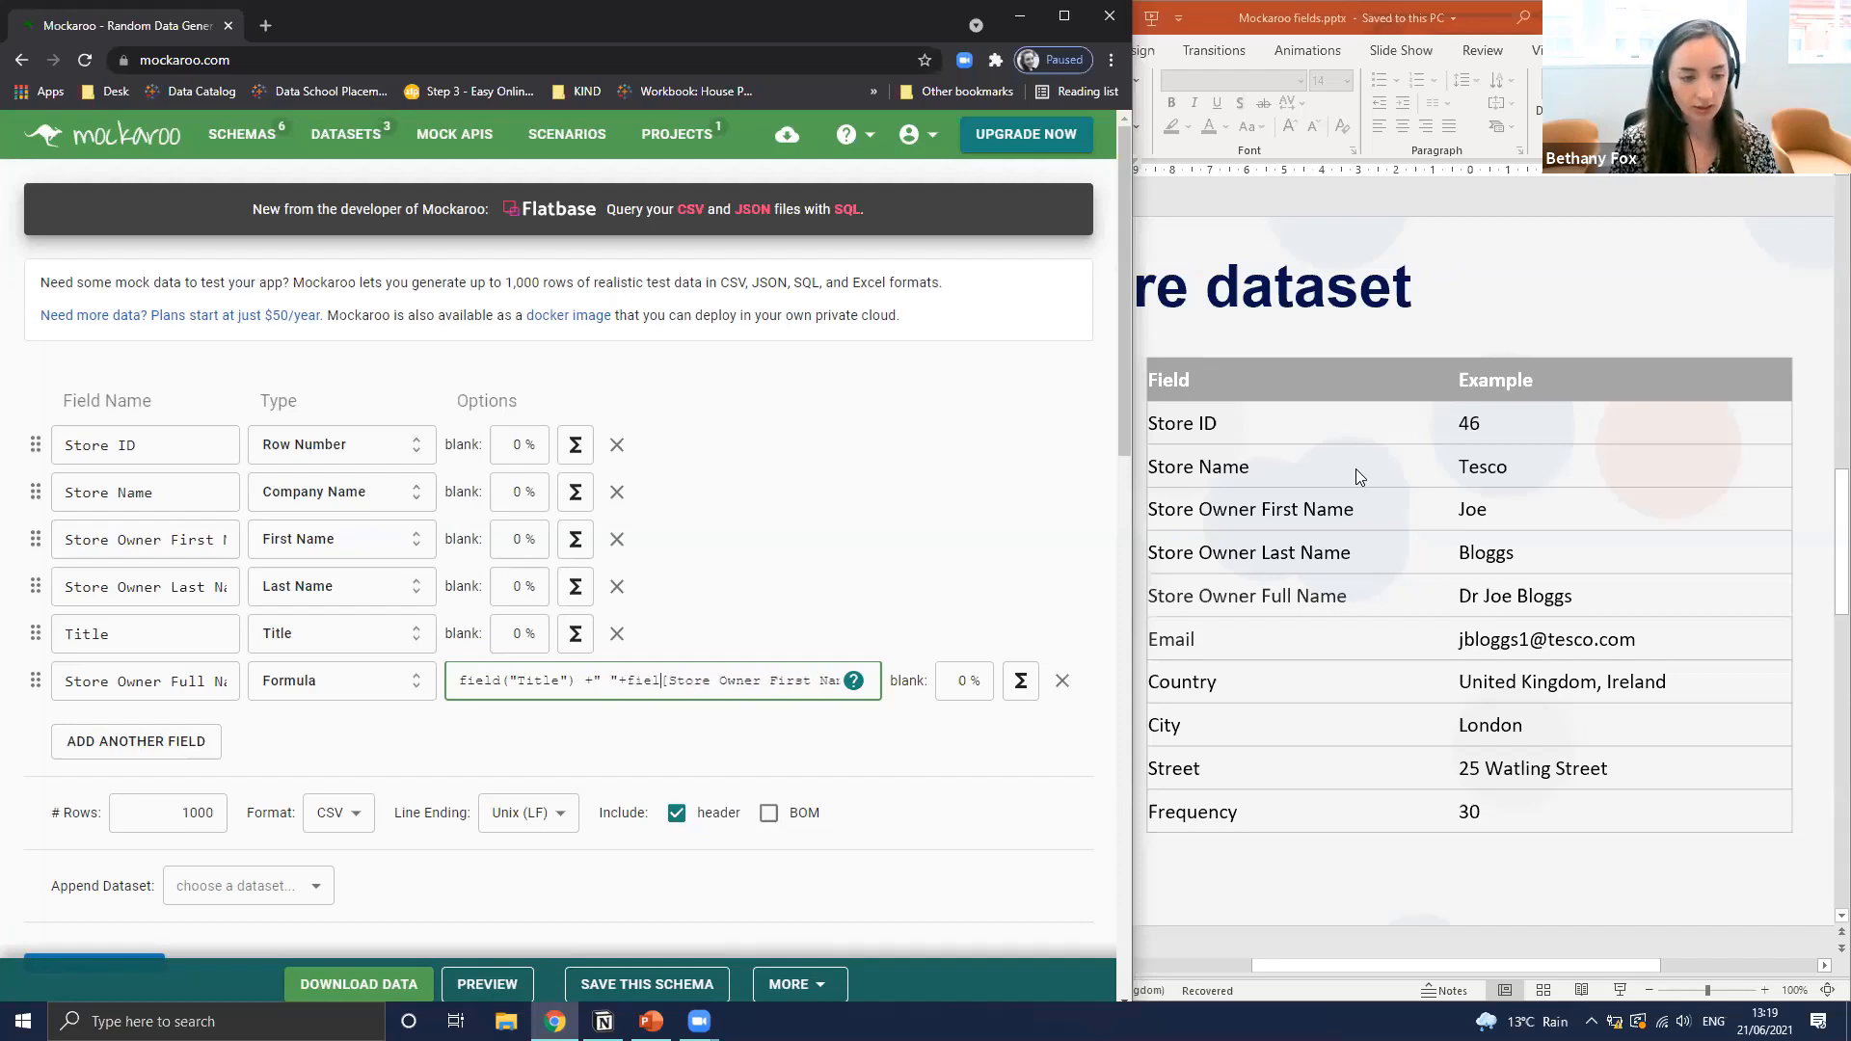
text(()
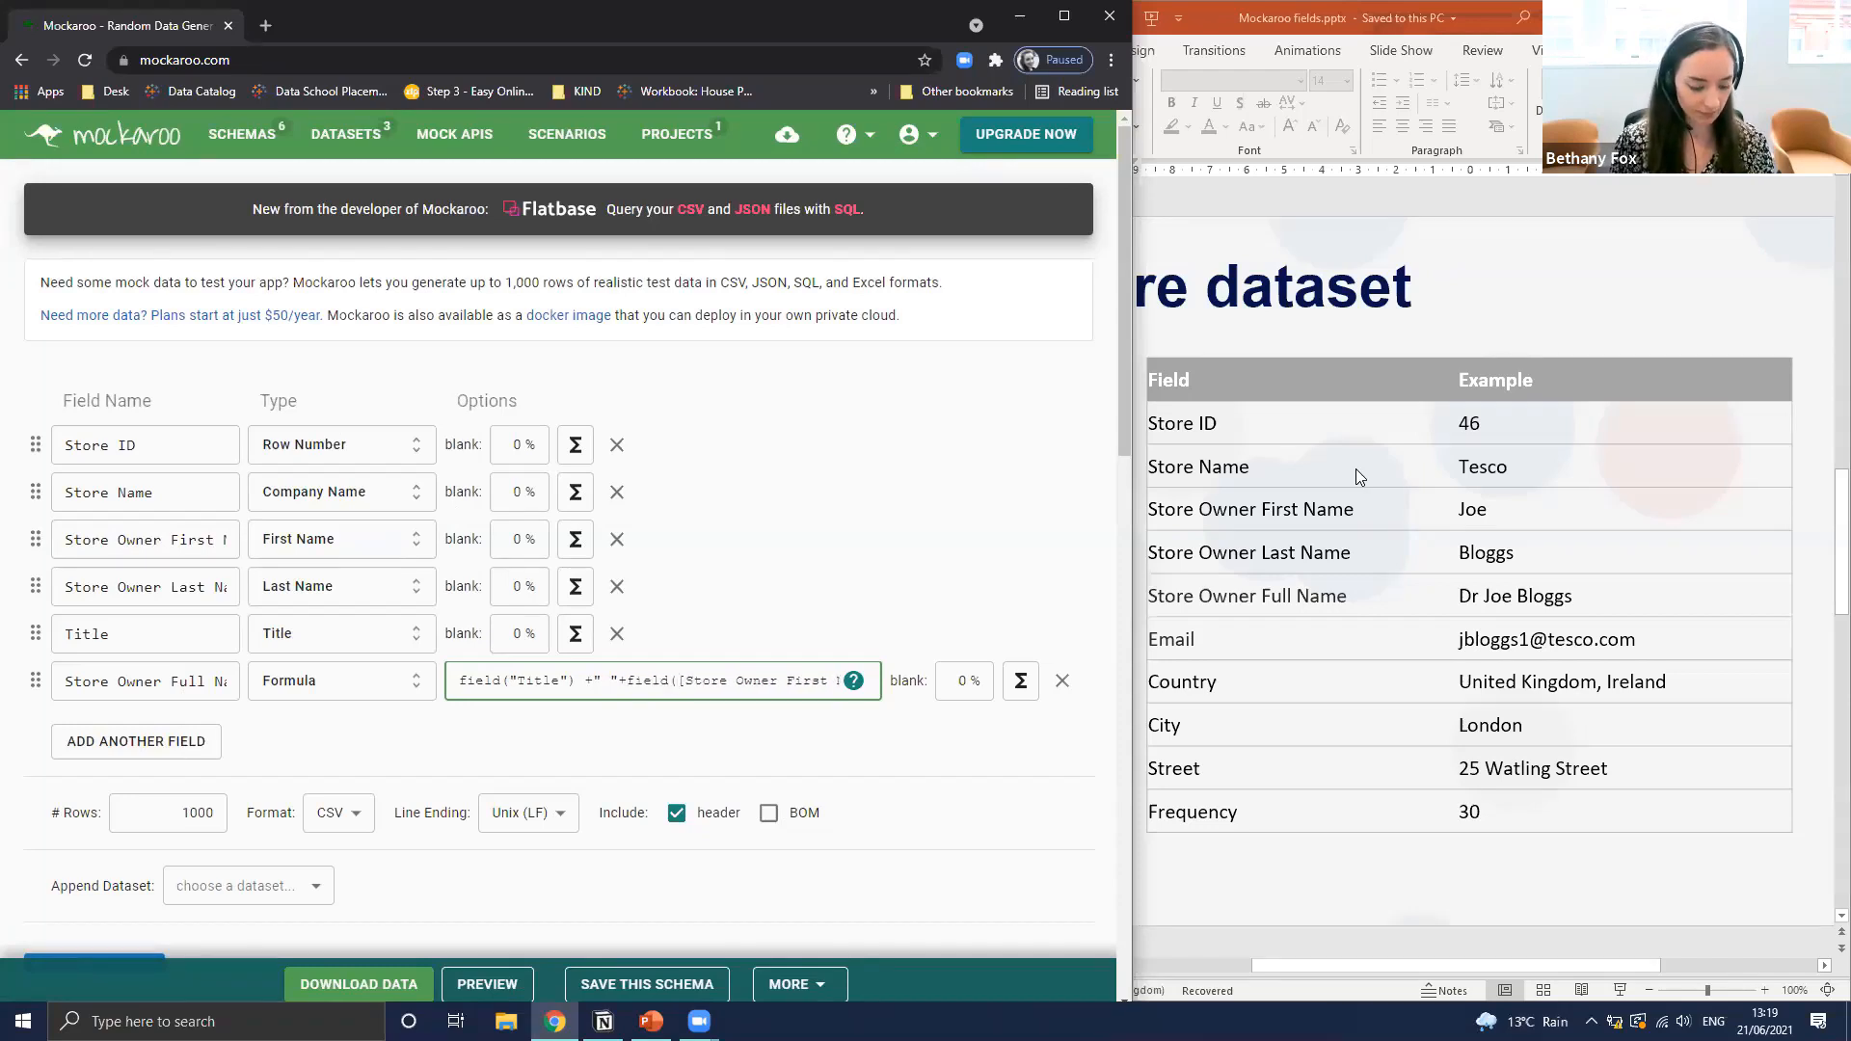
text(")
key(Delete)
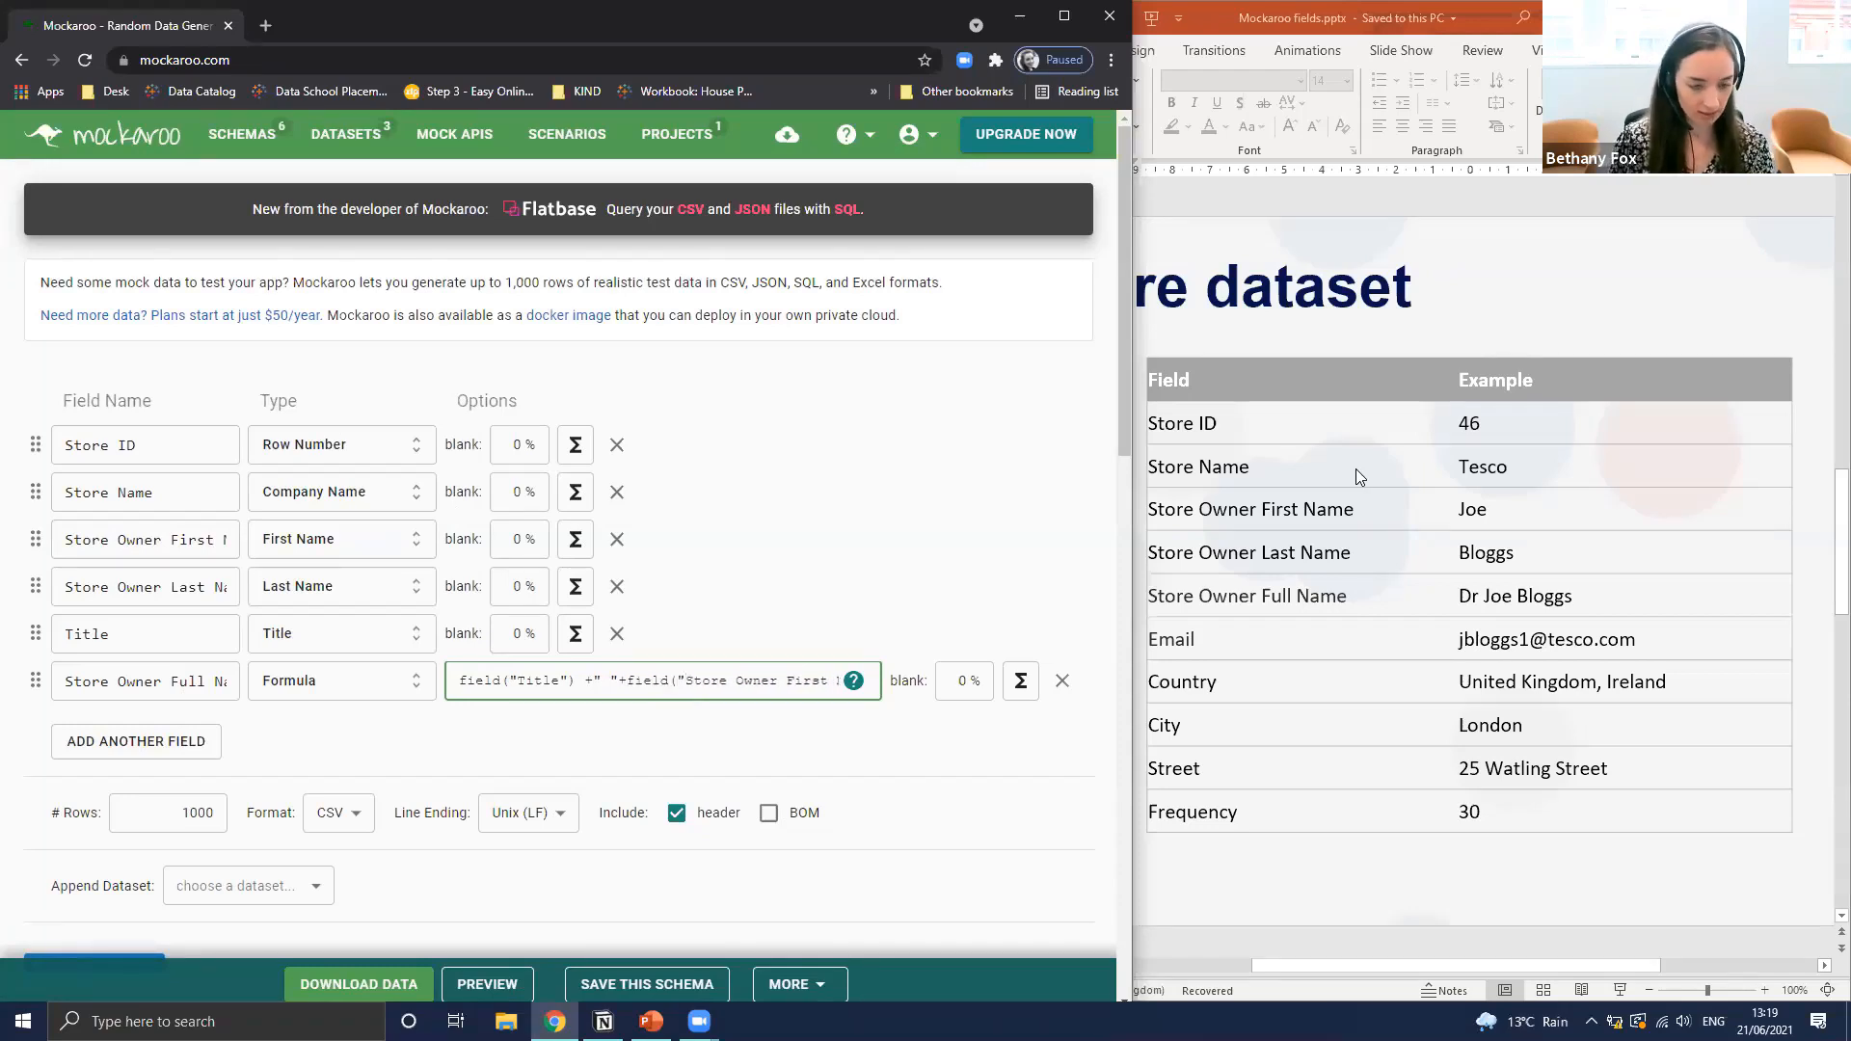
key(End)
text("))
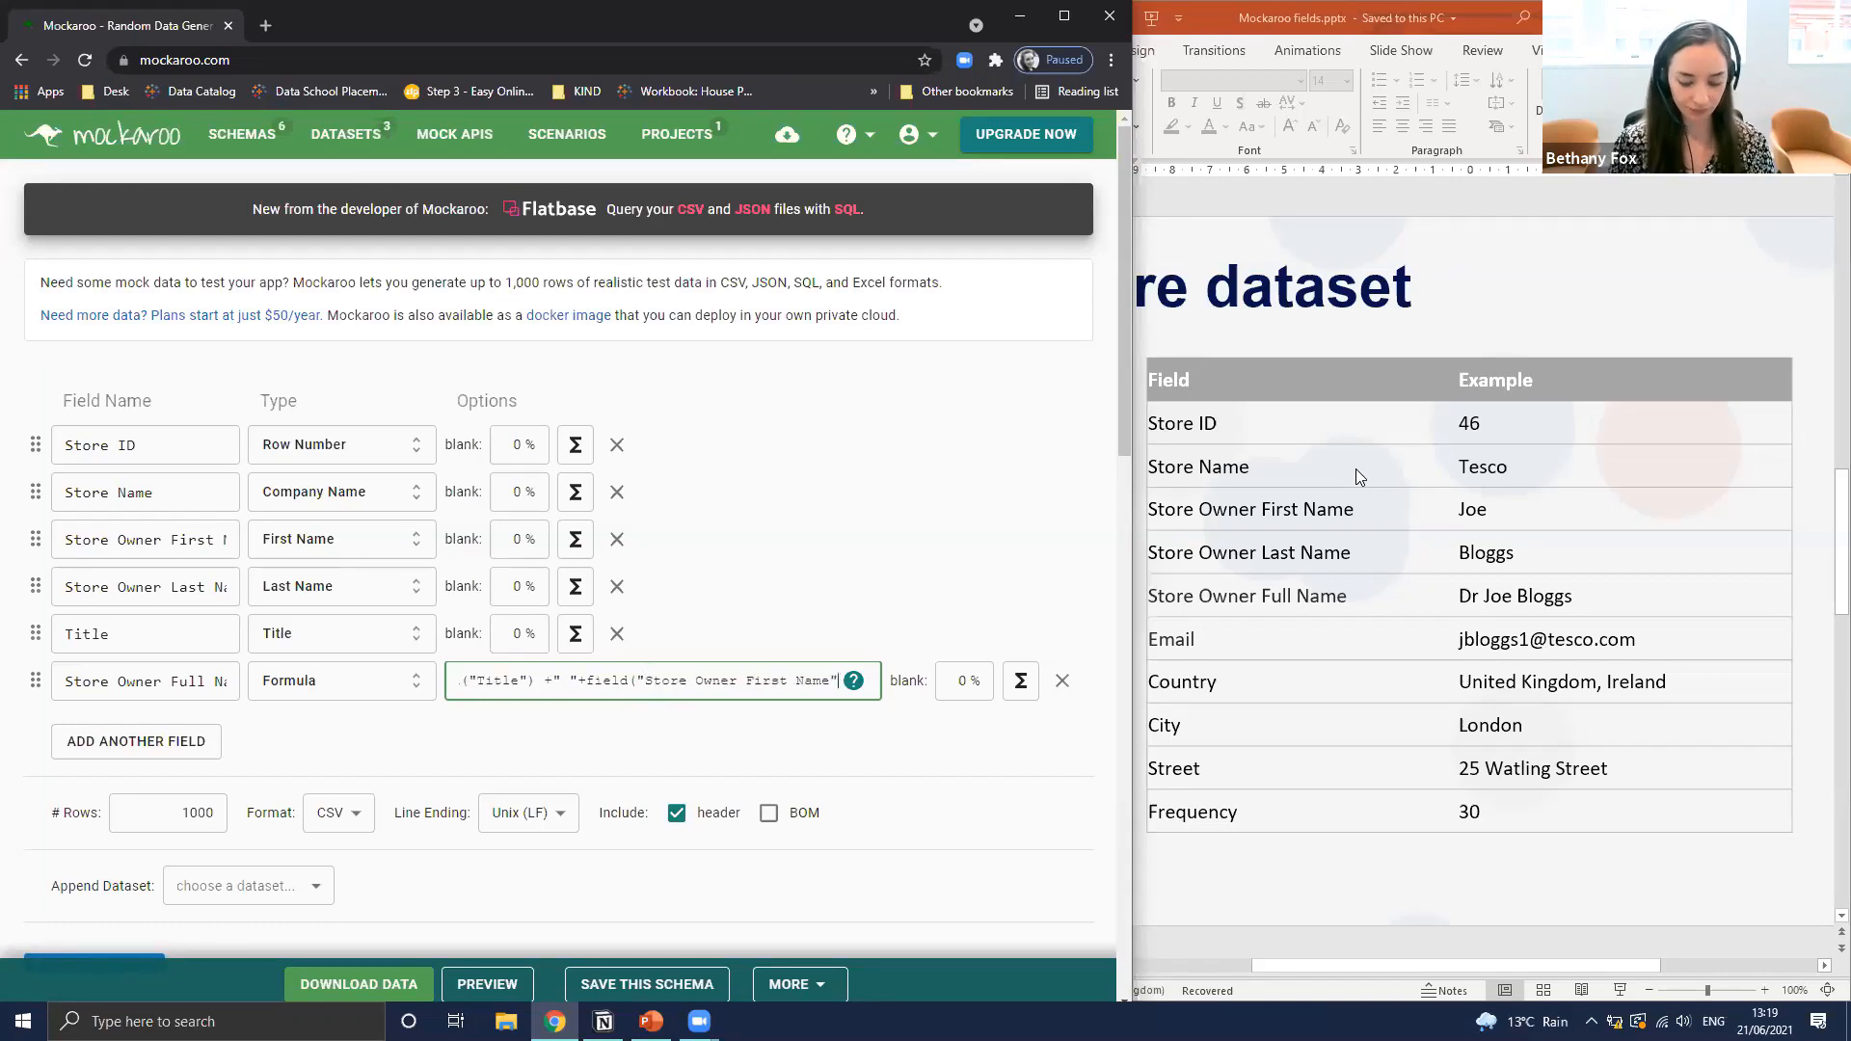
Complete the full name formula with +" "+field("Store Owner Last Name") in place of the bracketed last name reference
text(+" "+[)
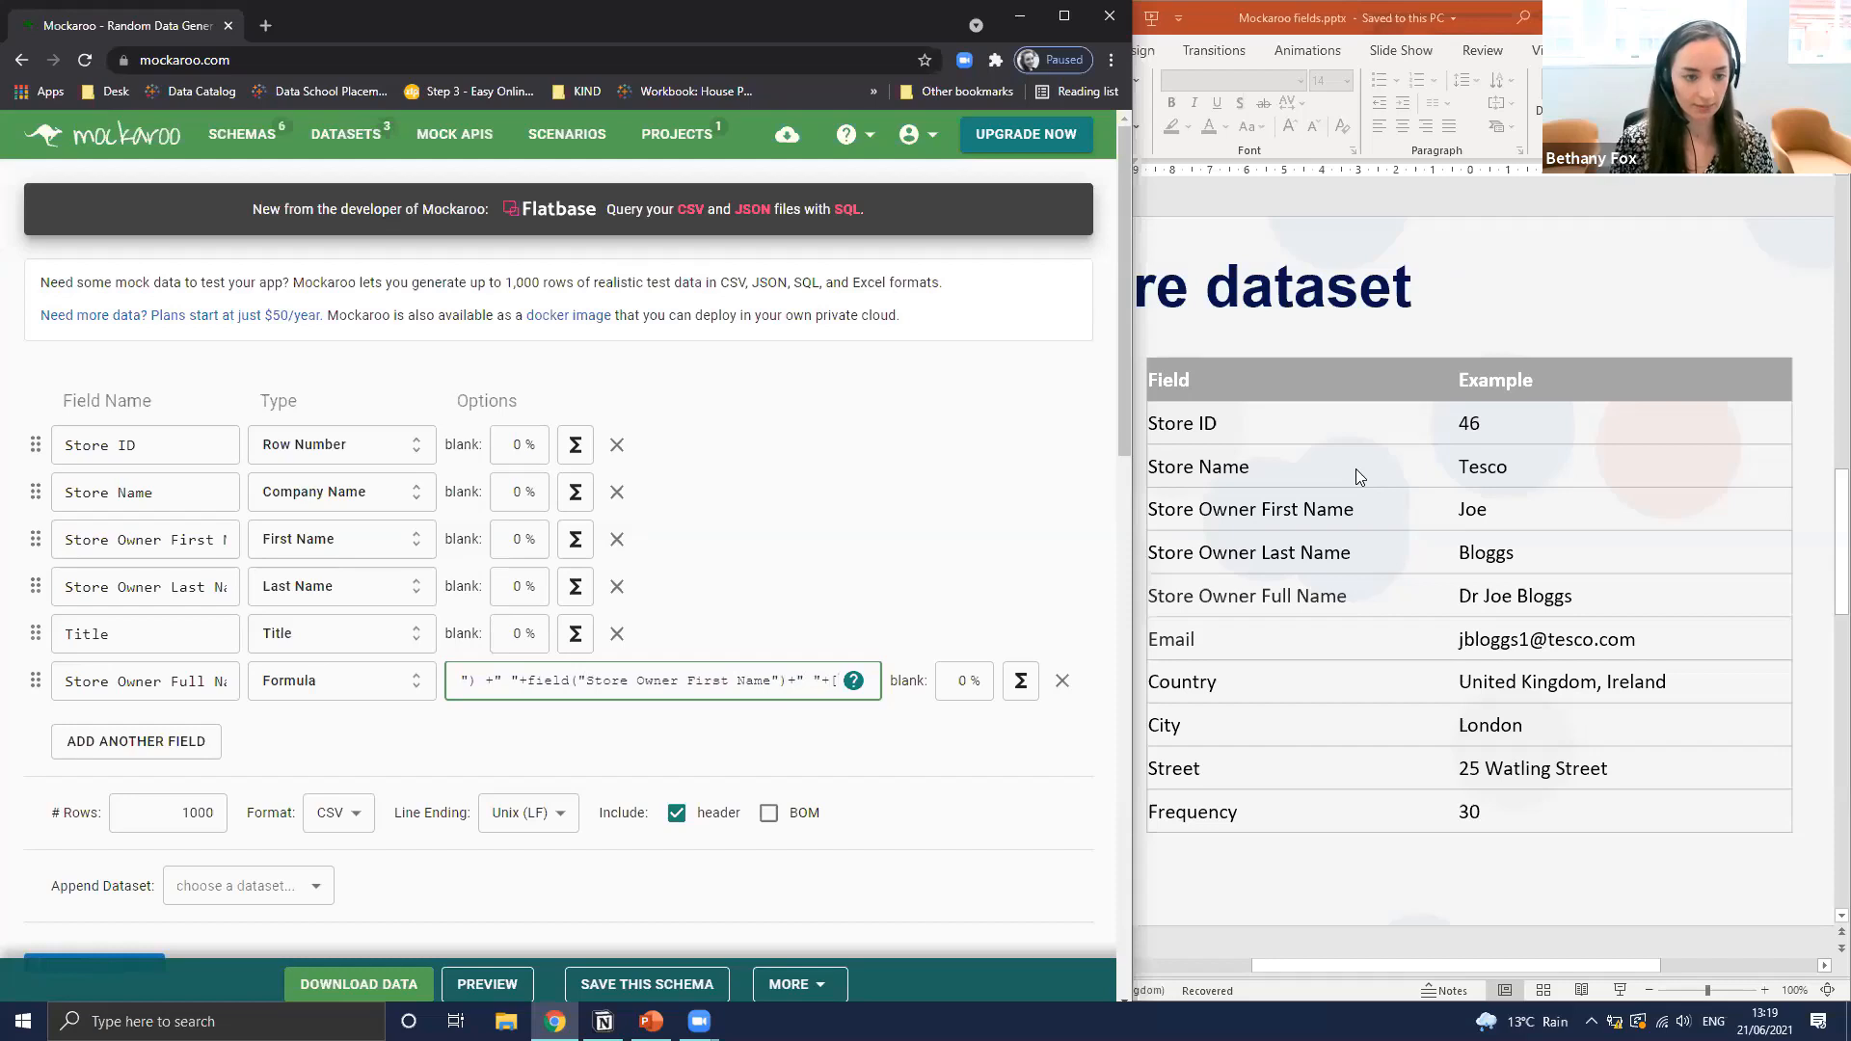
text(ield()
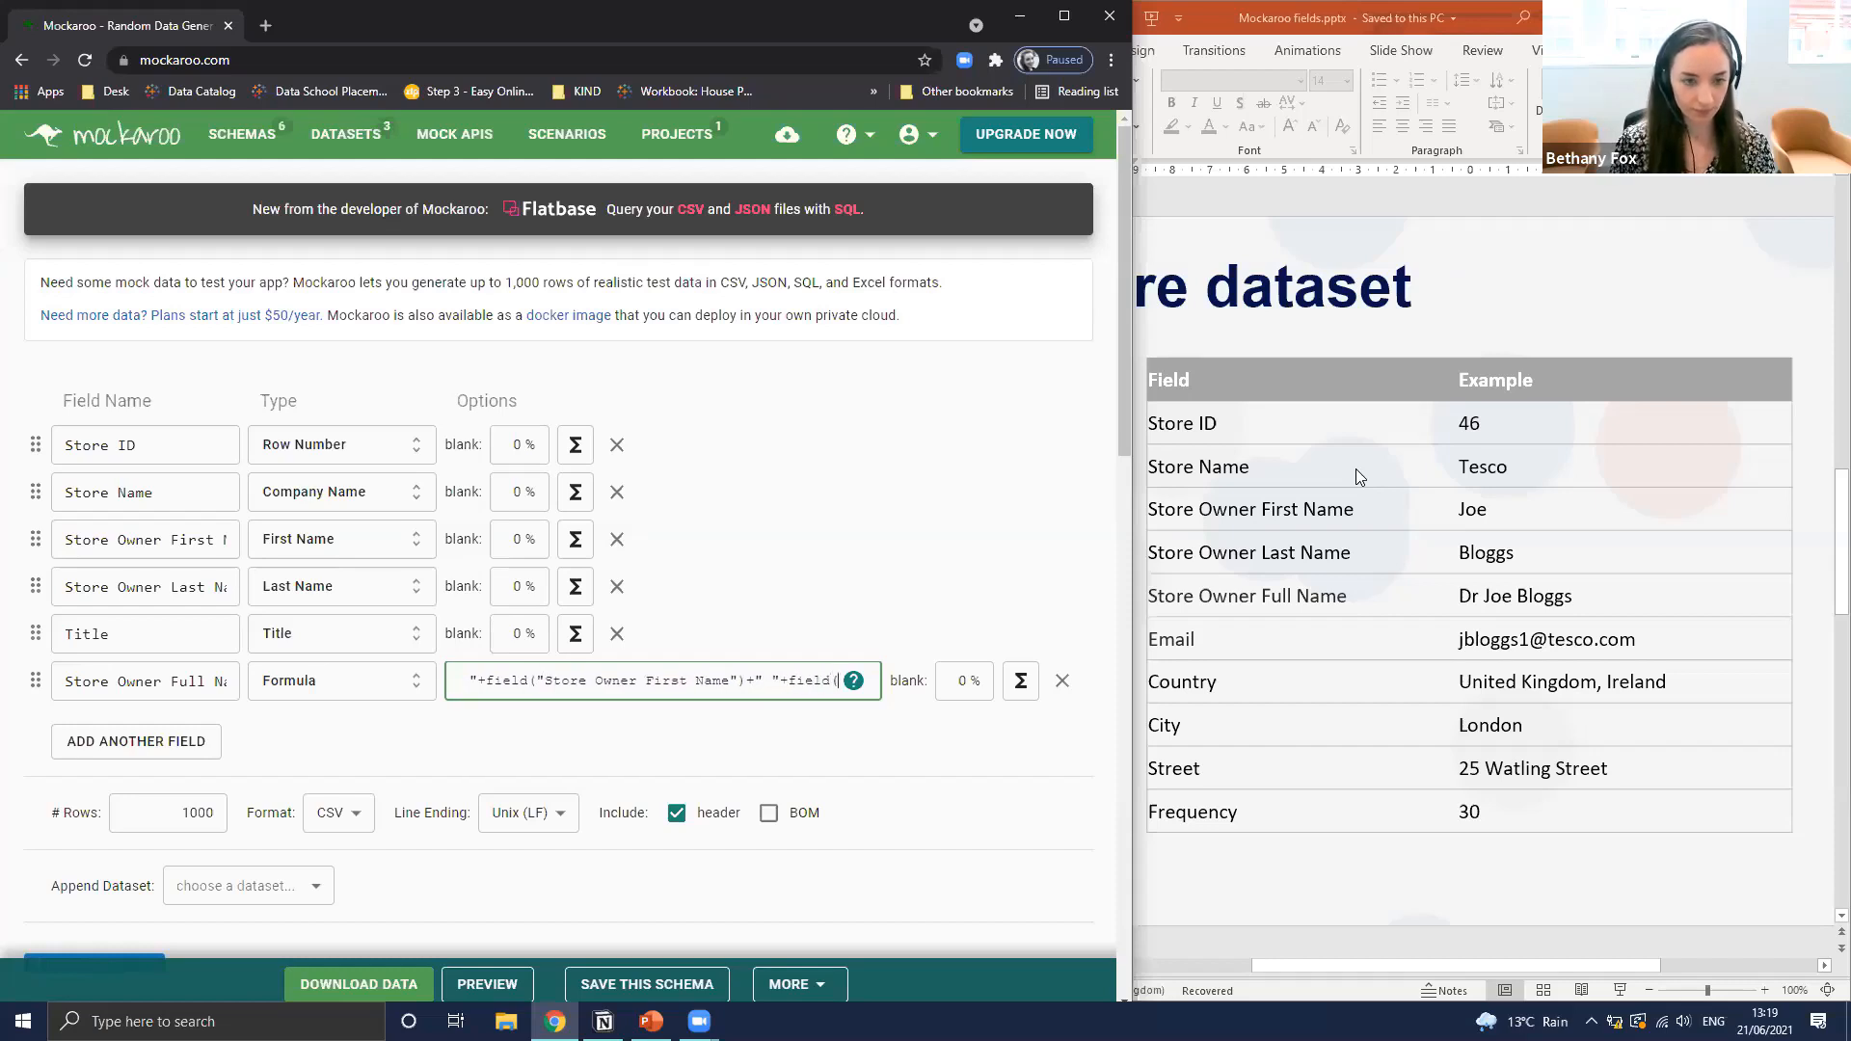
text("Store Owner Last Name)
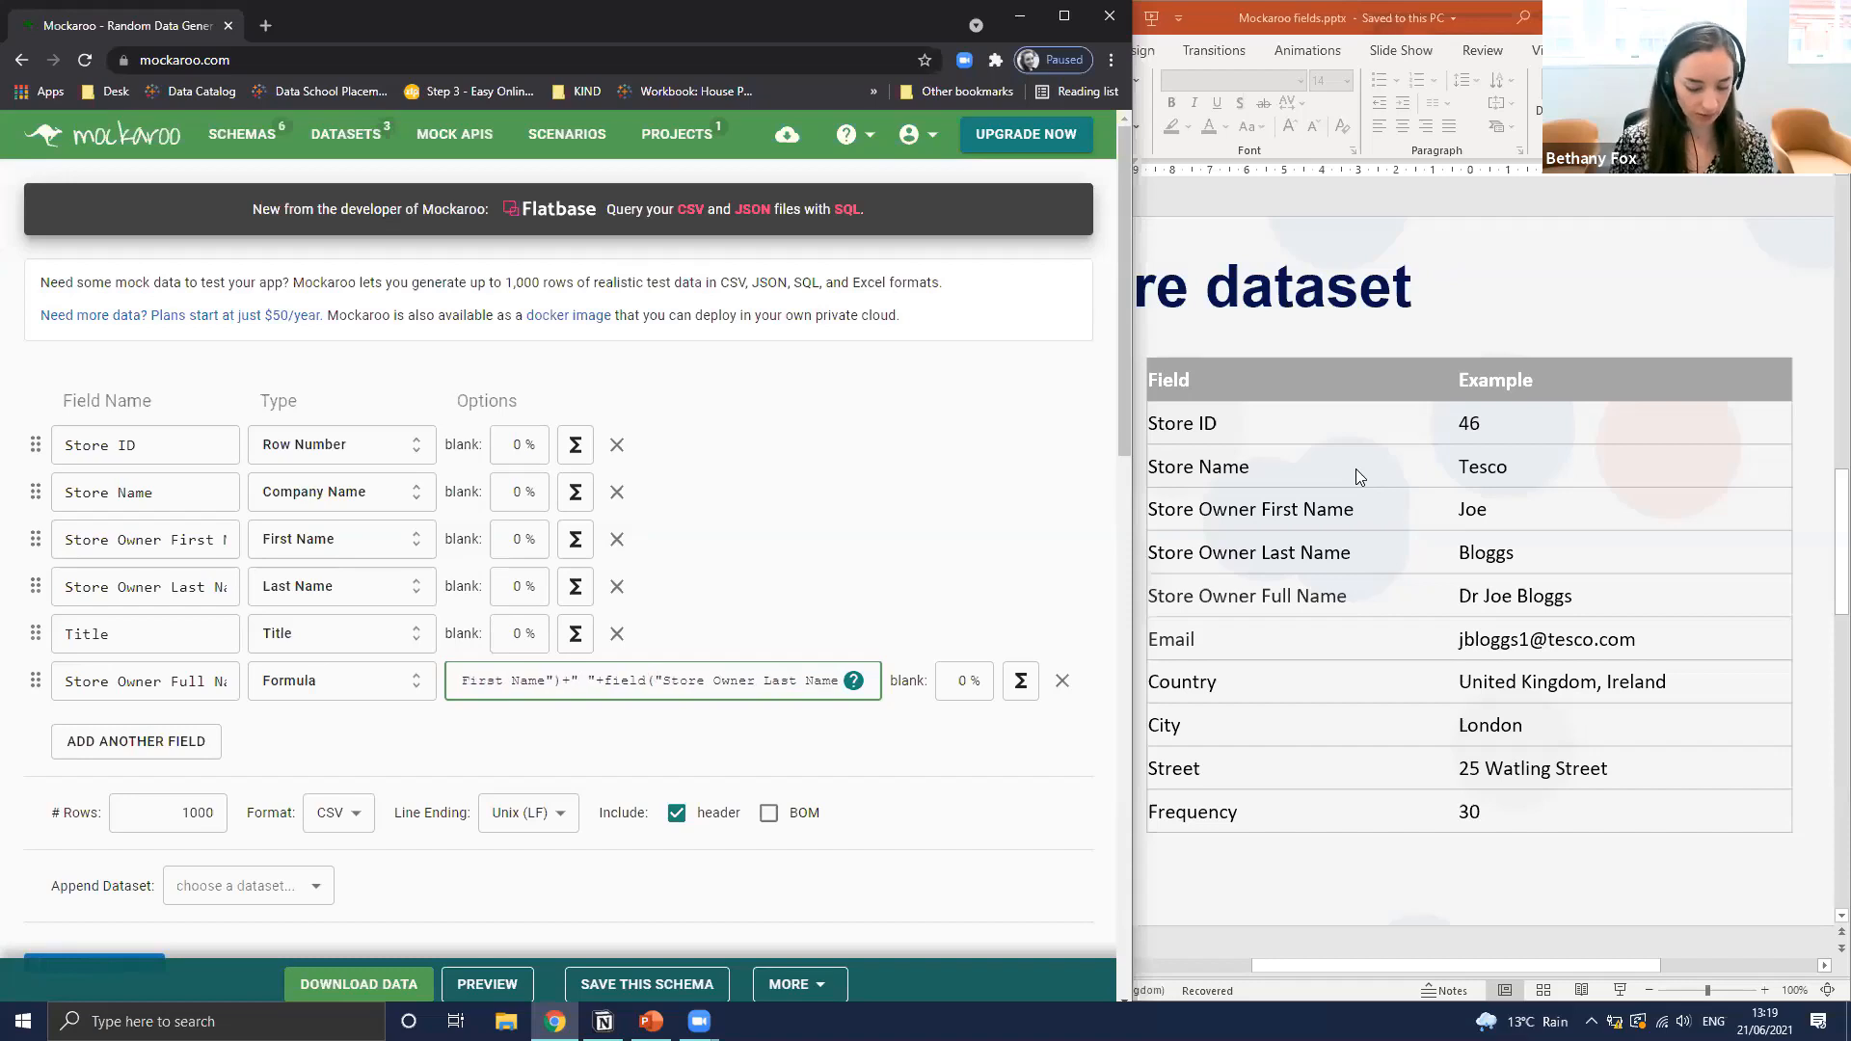
text("))
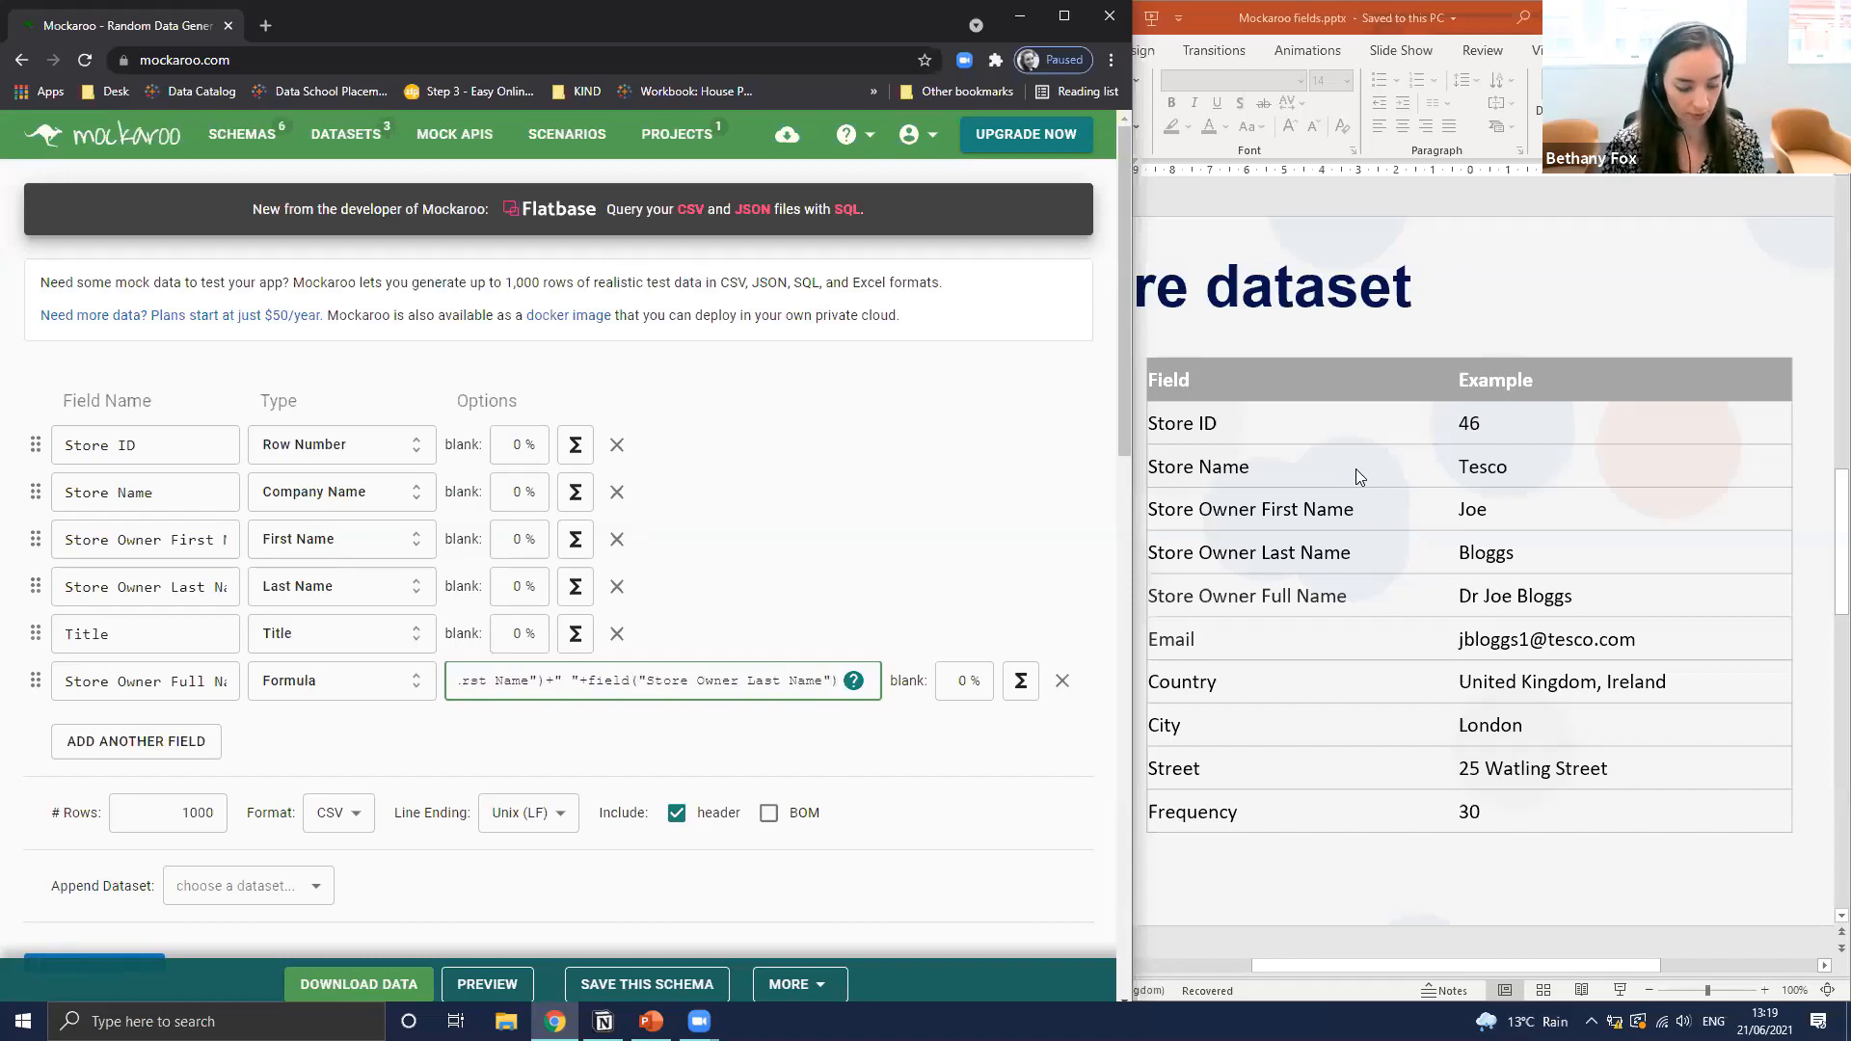
key(ctrl+a)
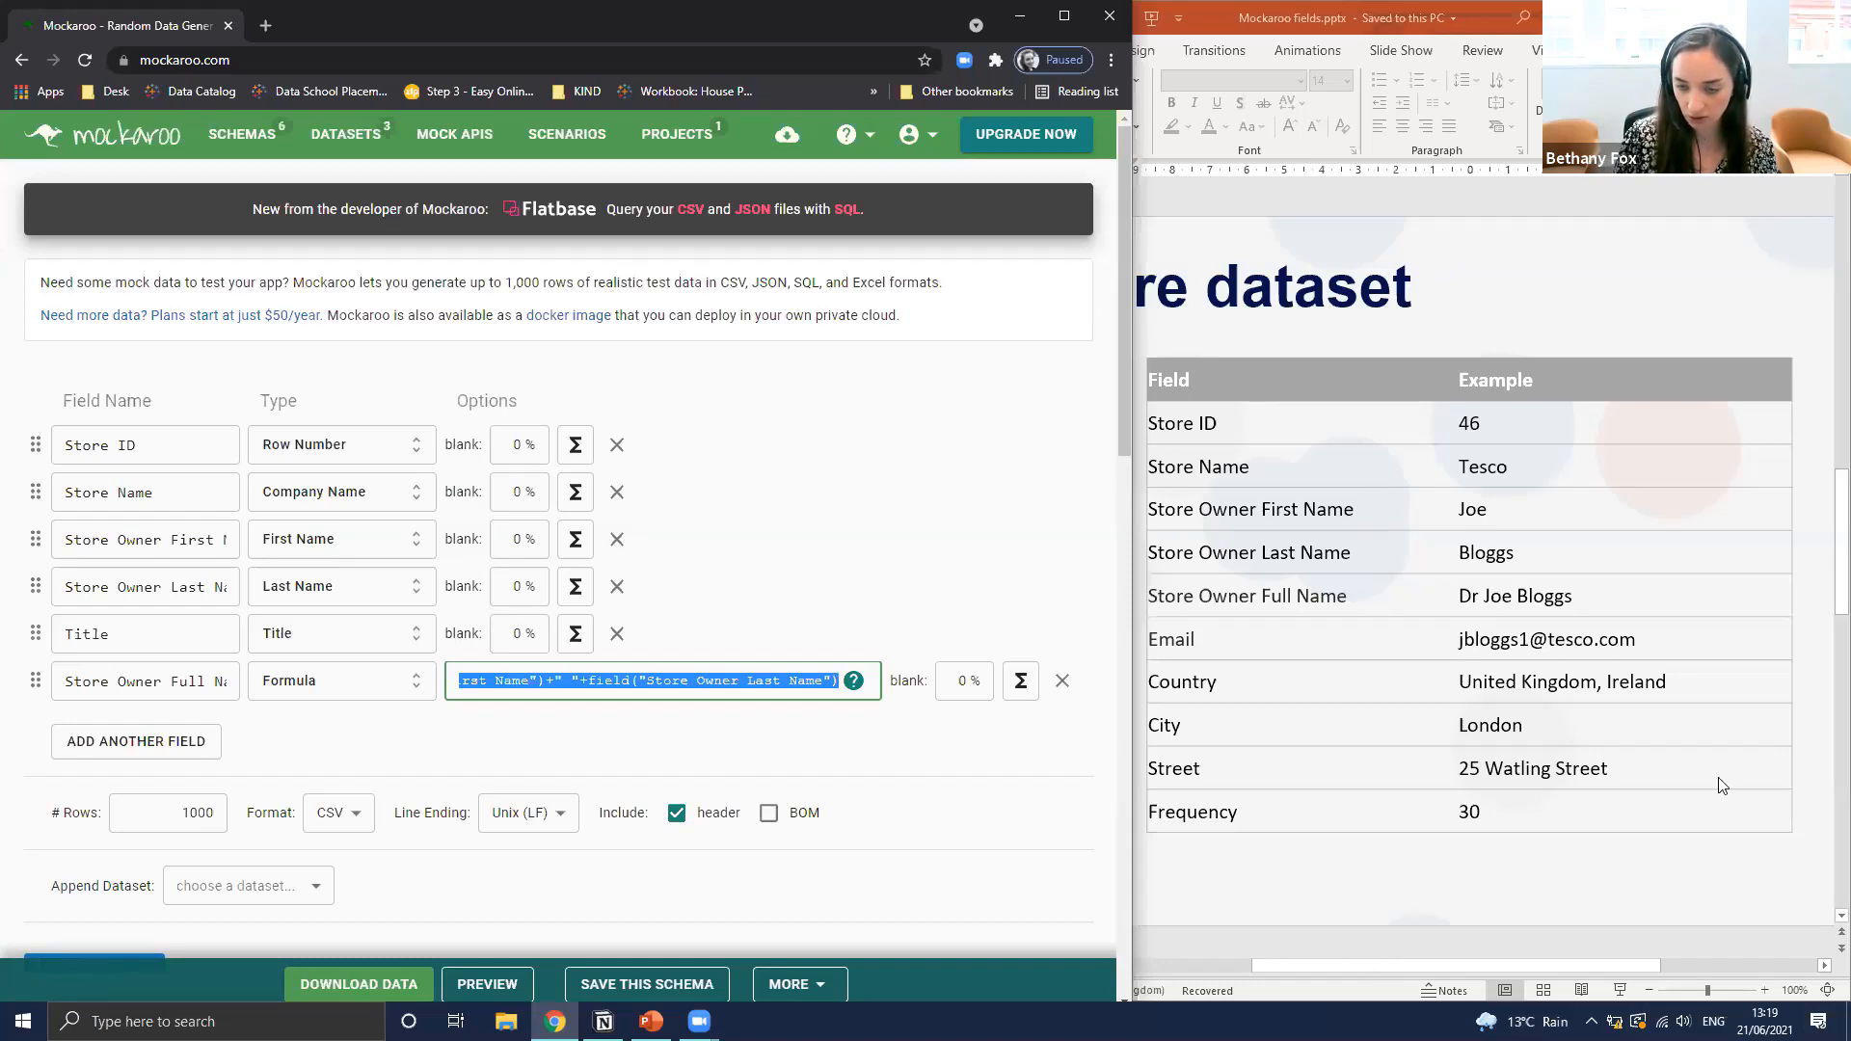
click(1012, 799)
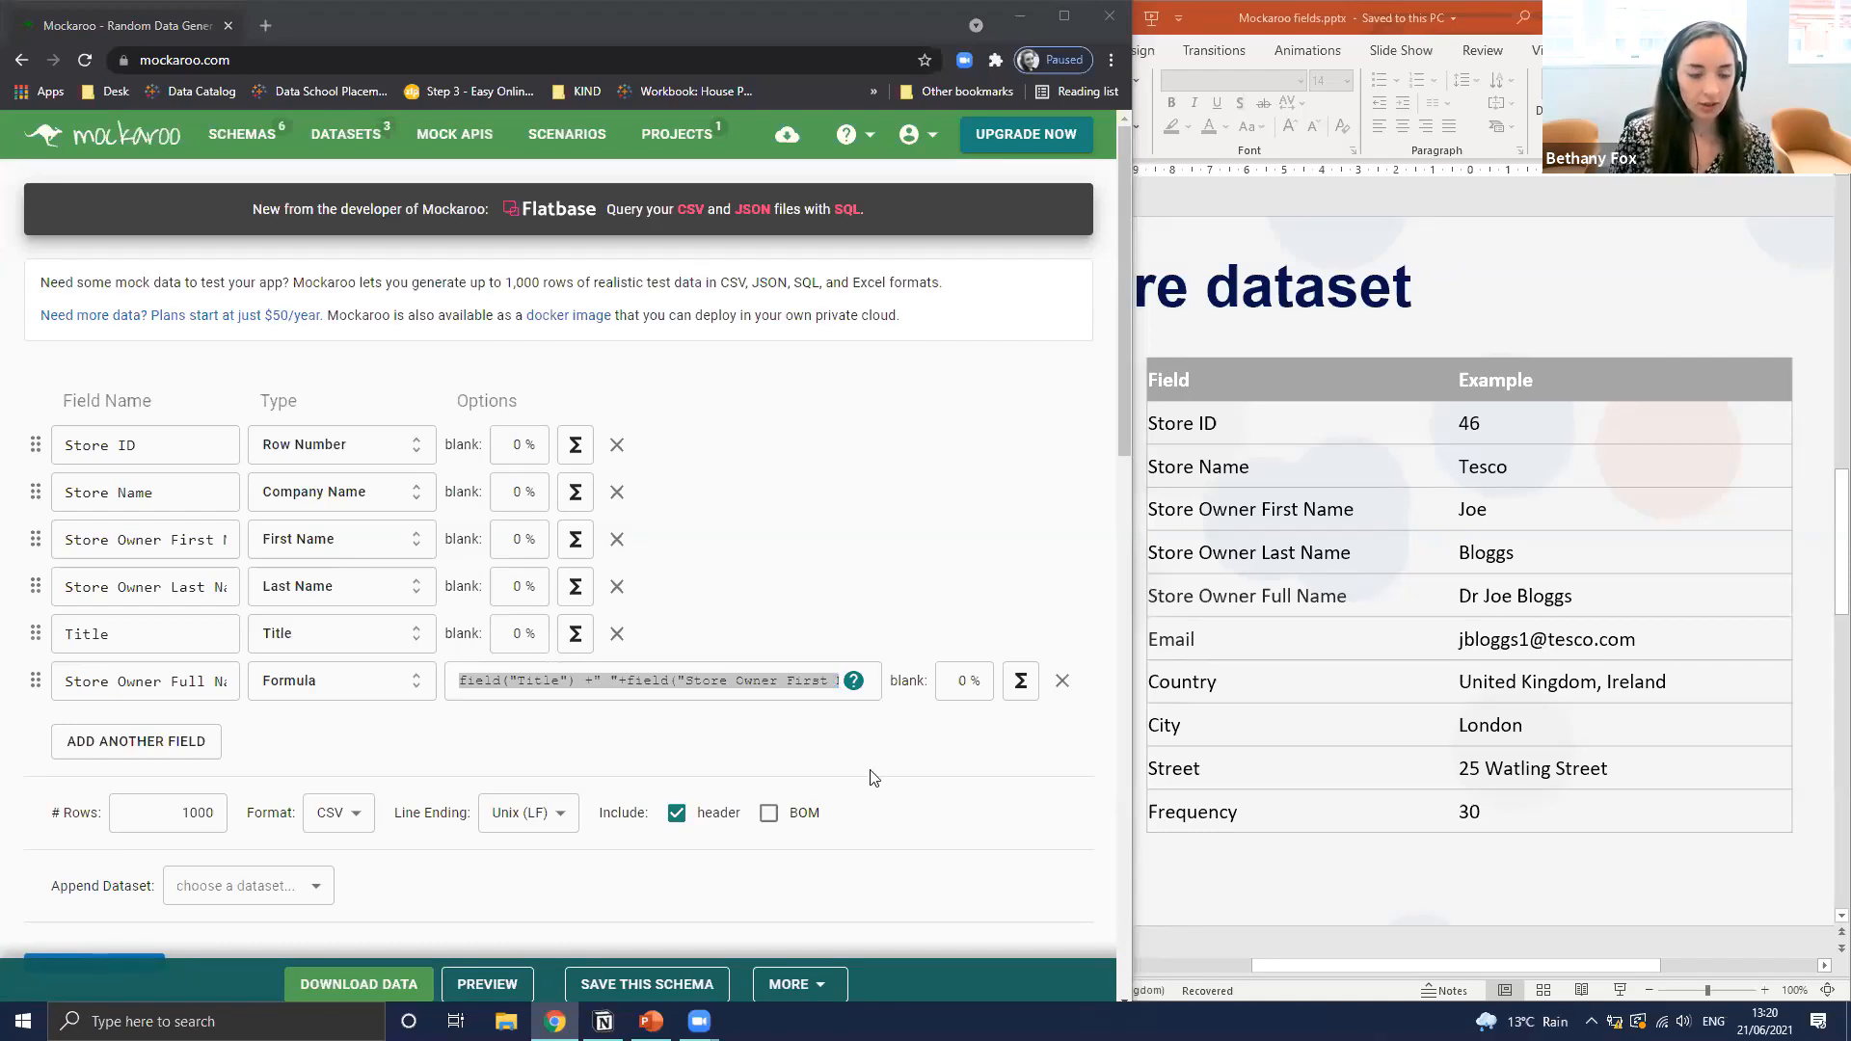
click(923, 771)
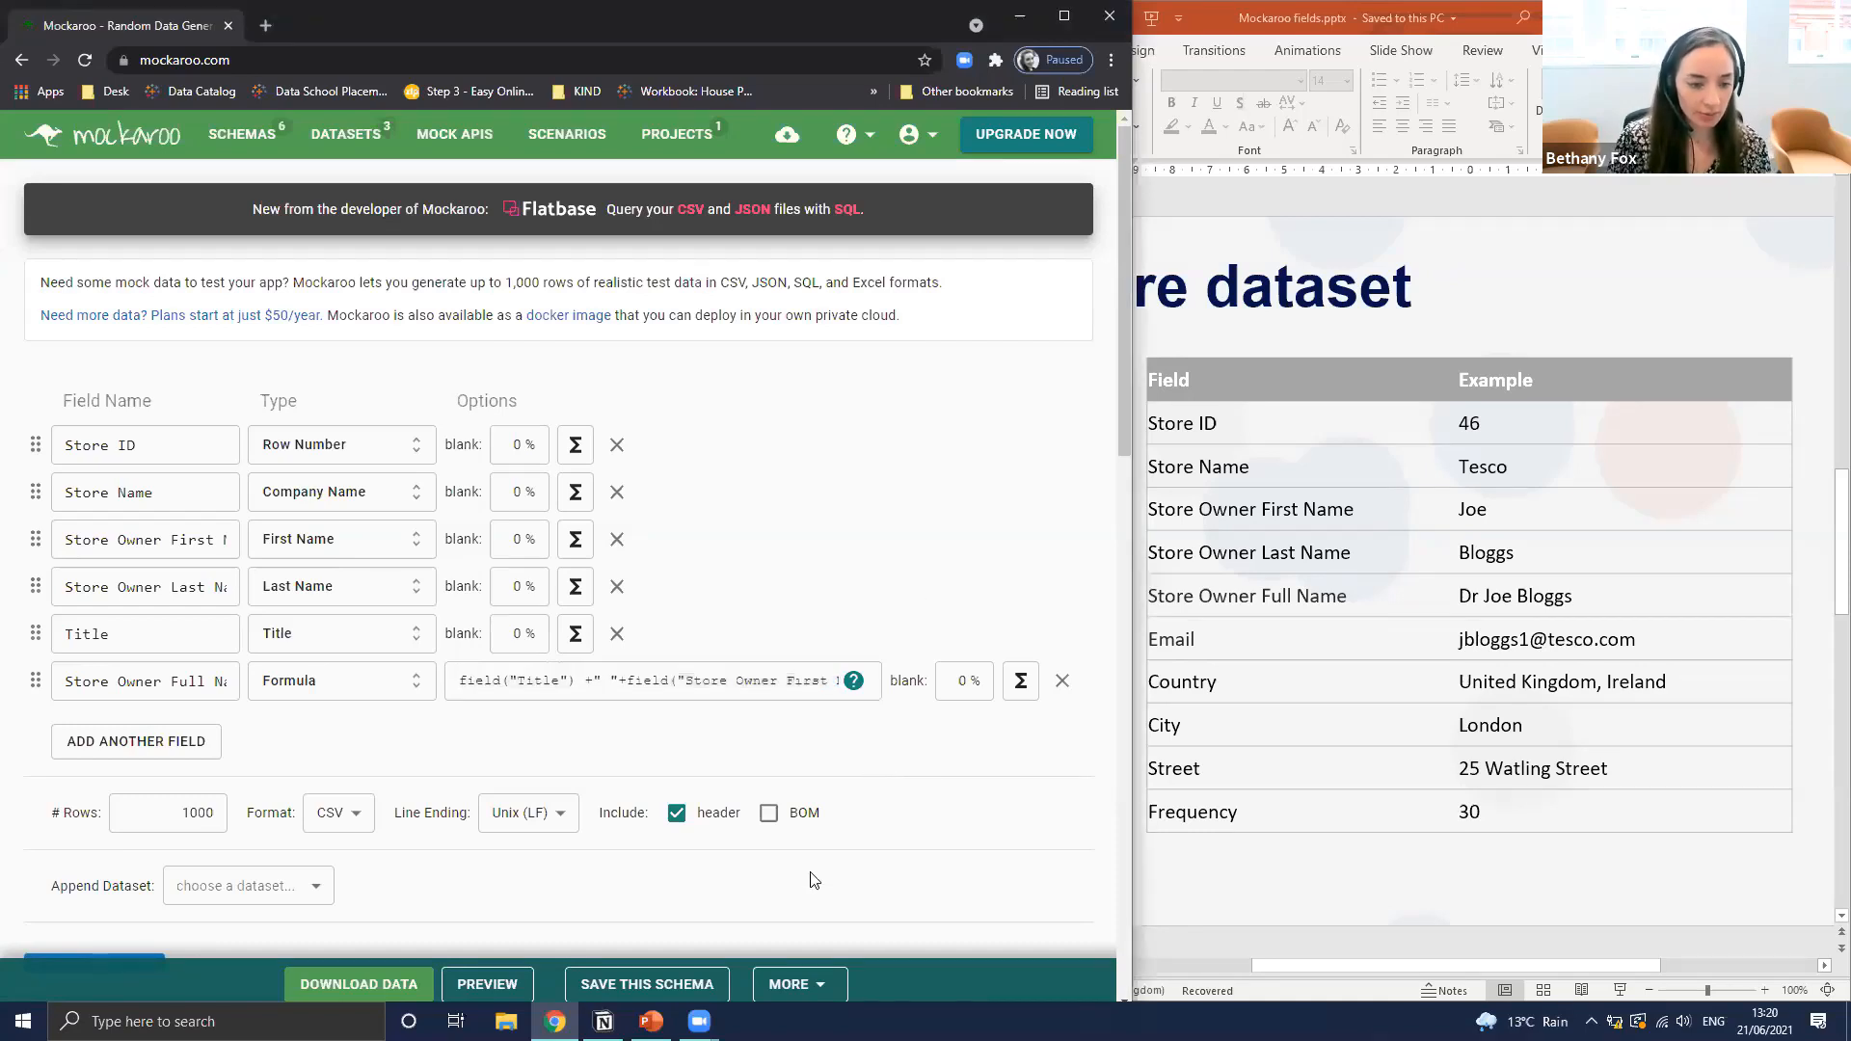
Preview the mock data, compare the Store Owner Full Name column with the title and name columns, and close the preview
click(461, 983)
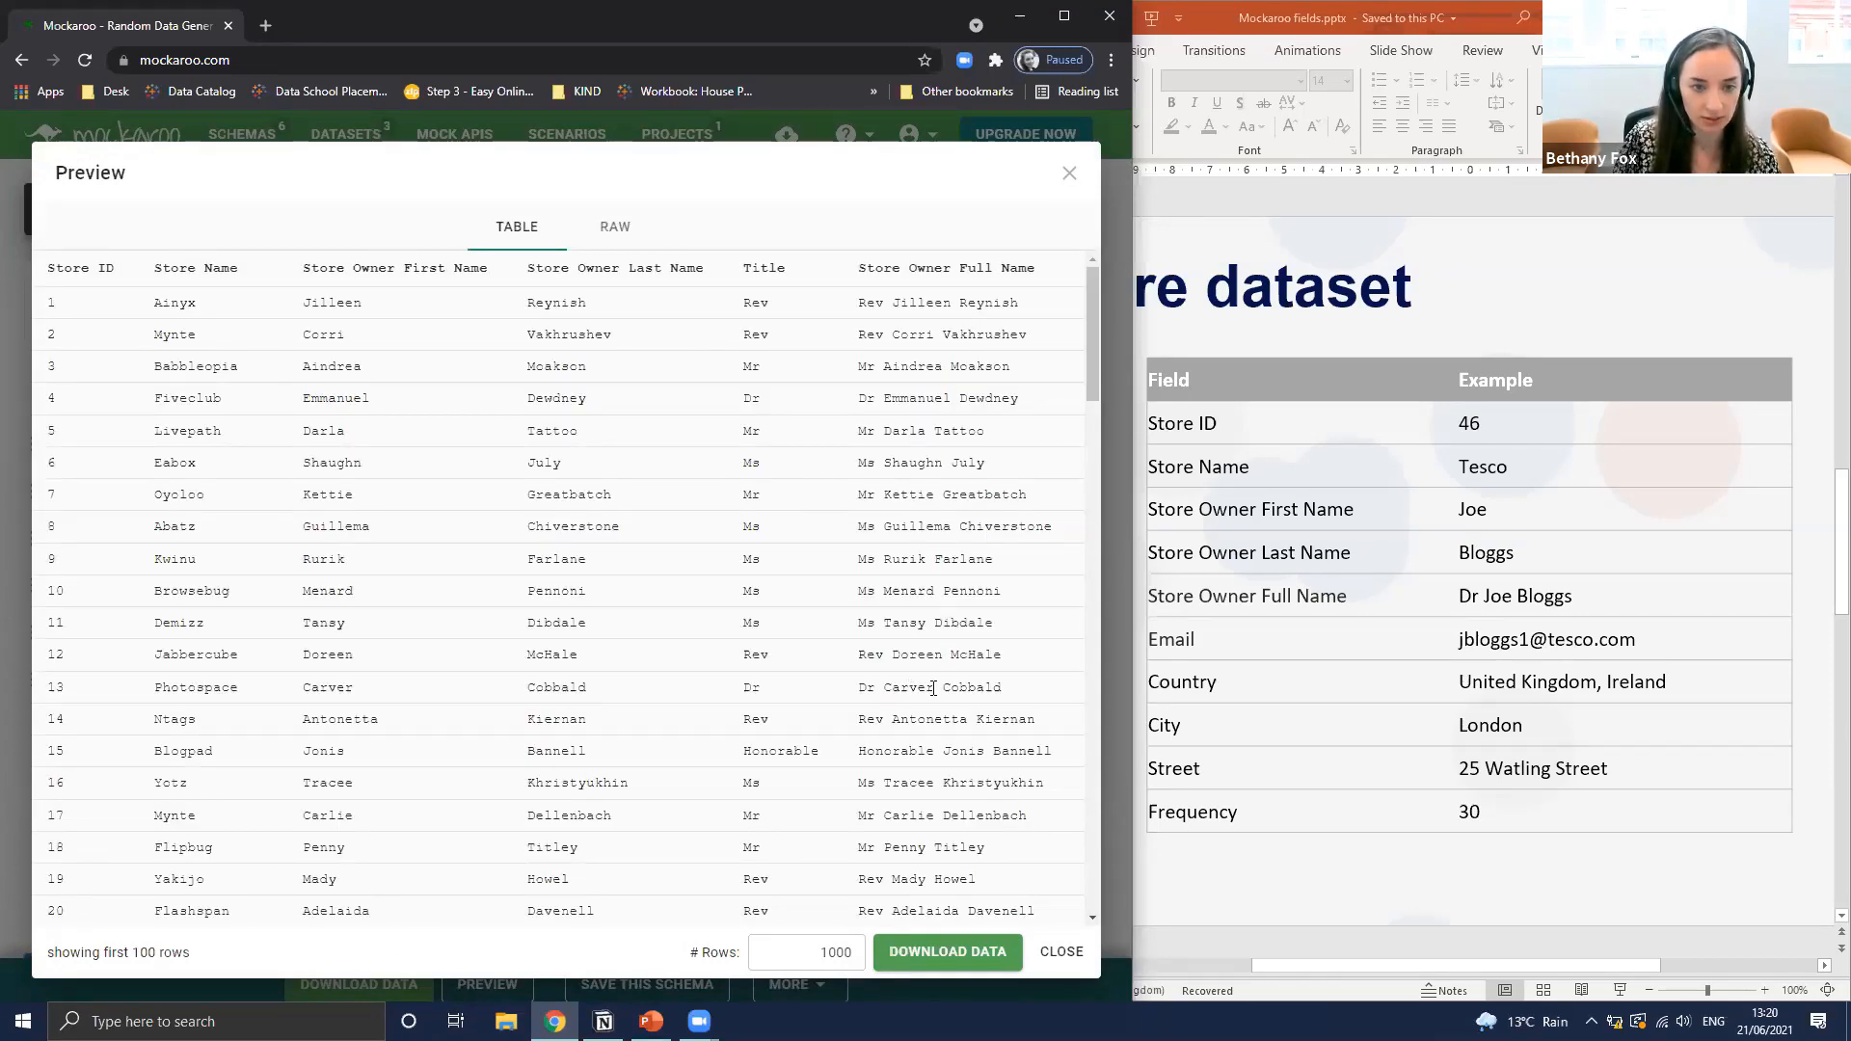
scroll(940, 672, down, 2)
scroll(940, 672, up, 2)
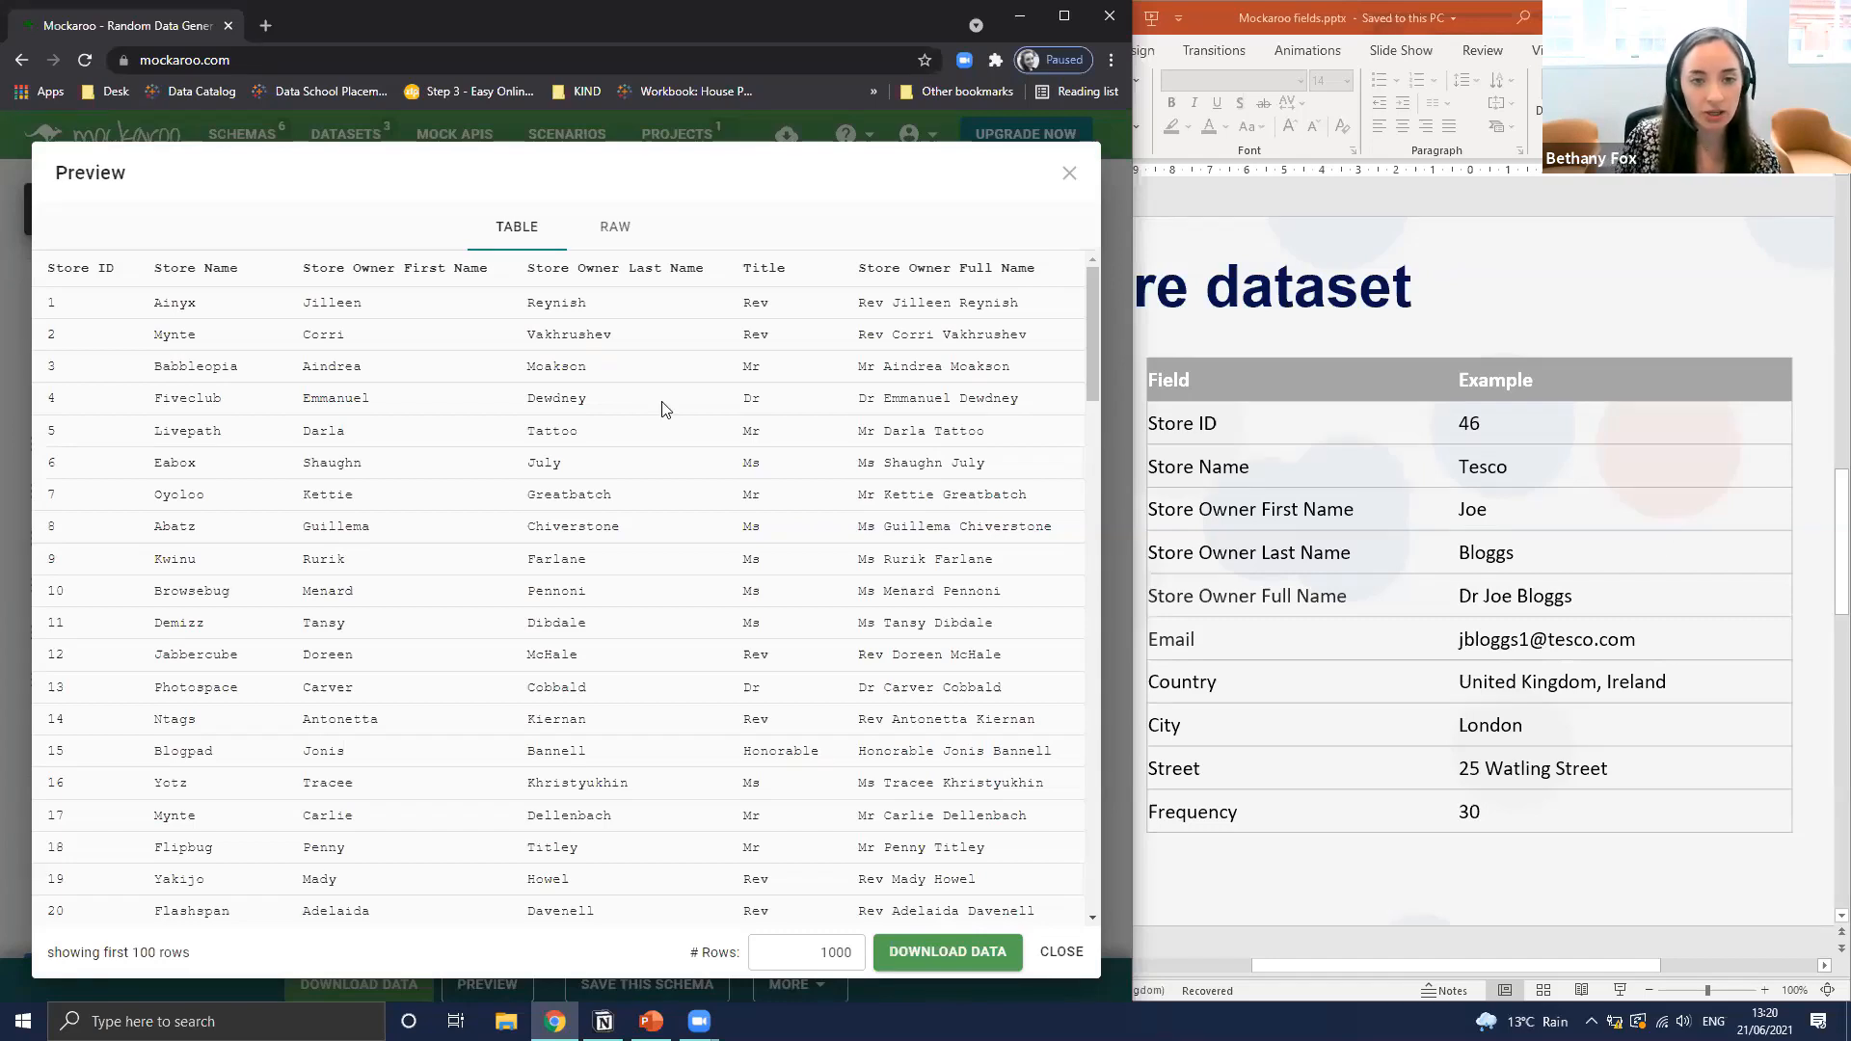
click(1070, 176)
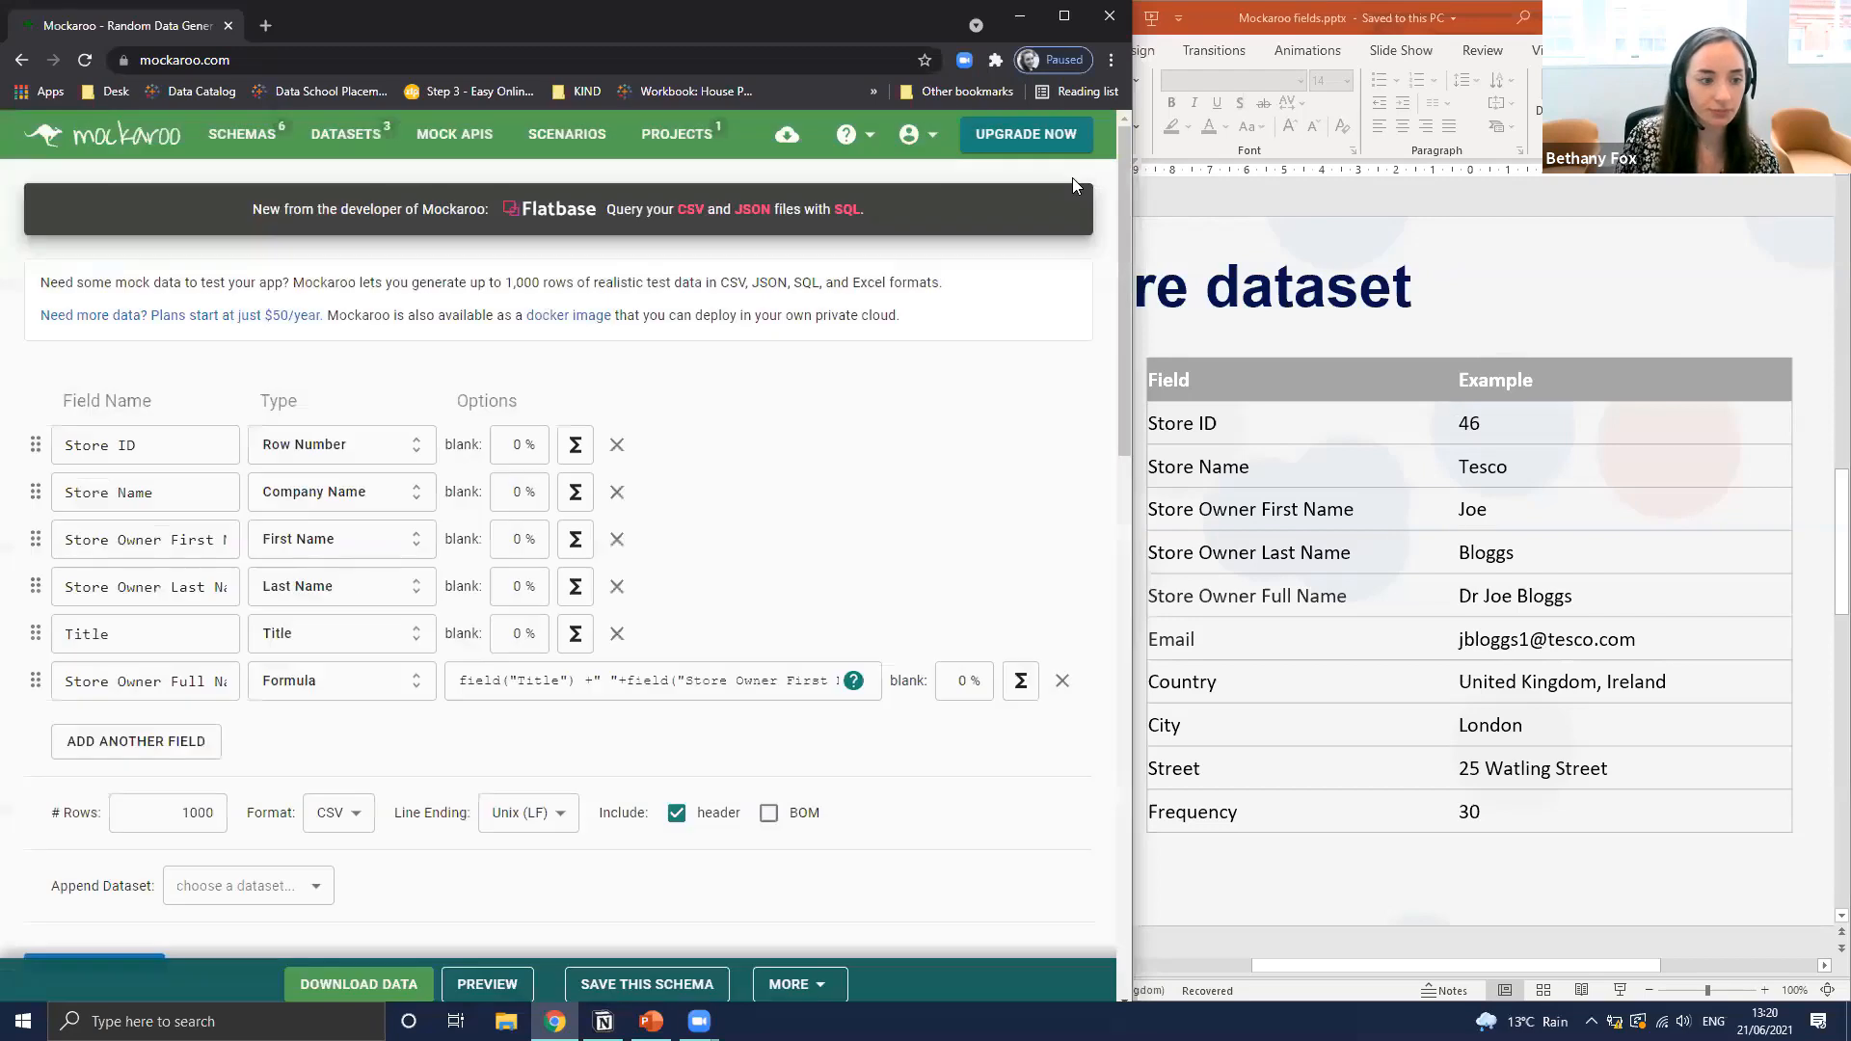
Rename the Title field to __Title to hide it from the generated output
double_click(99, 635)
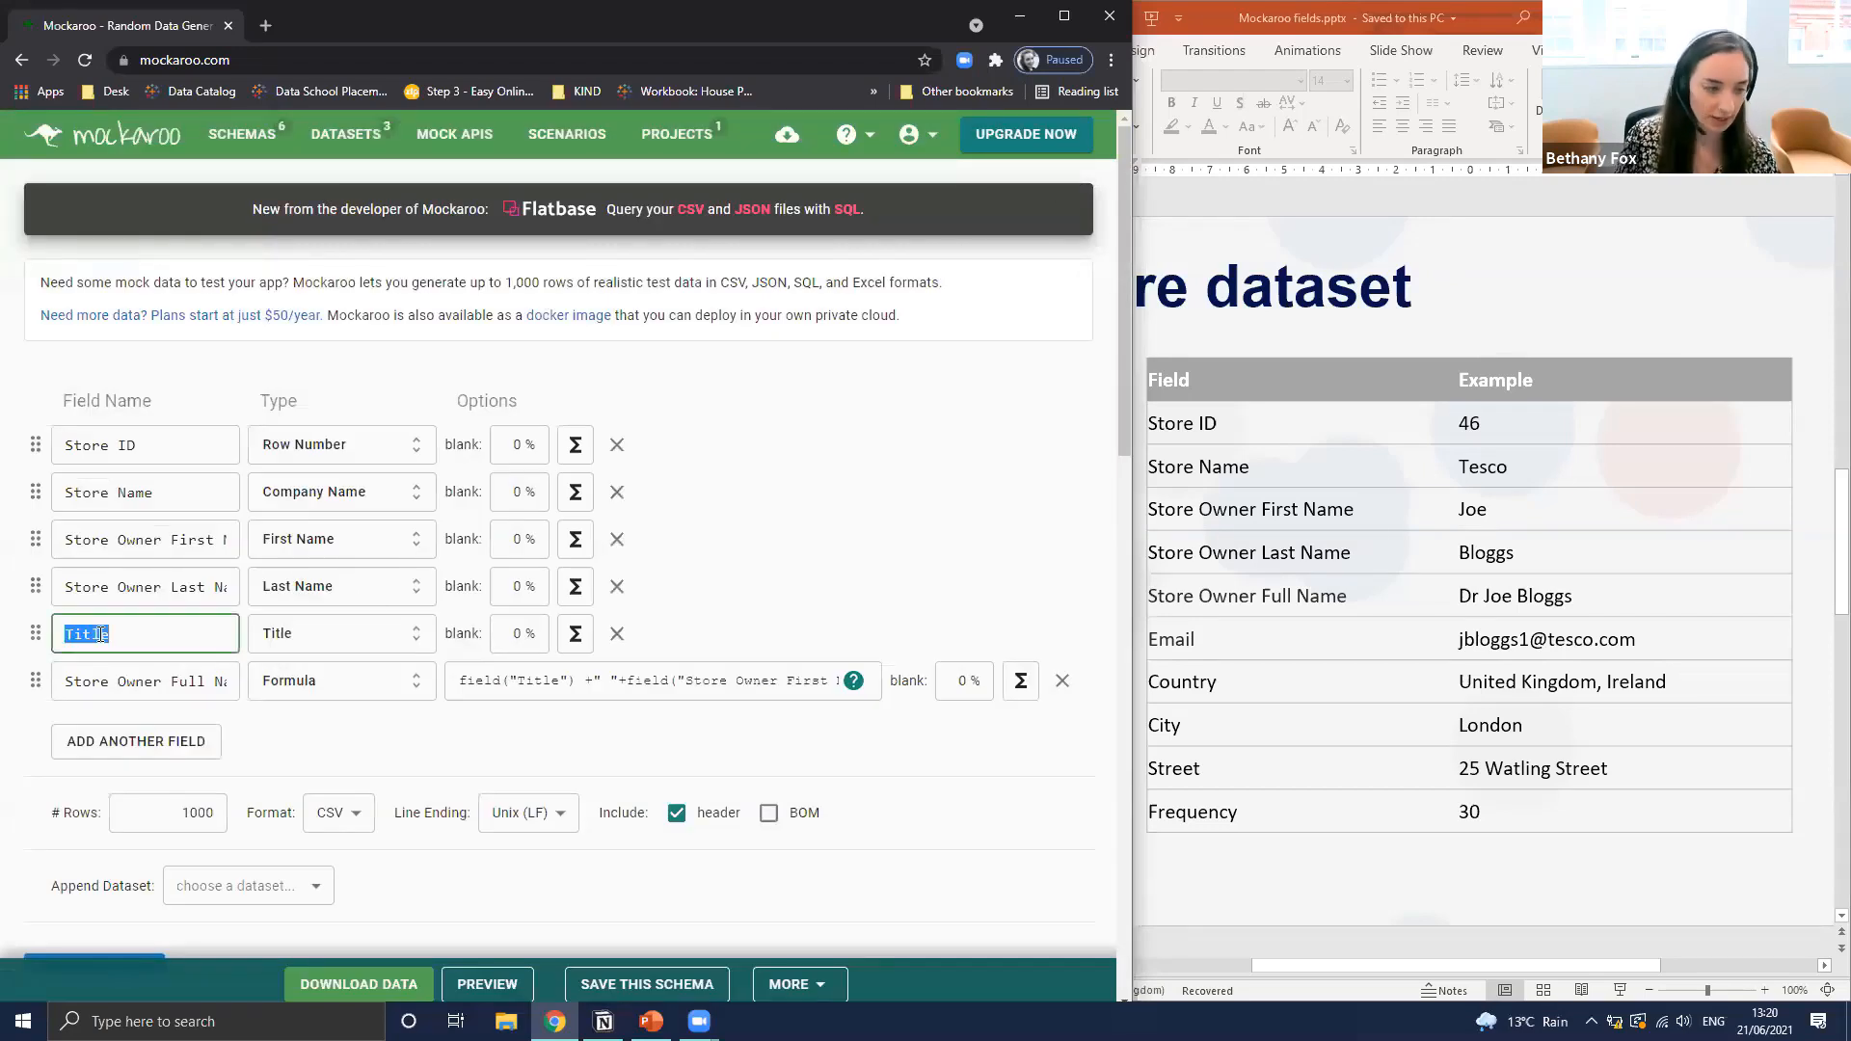
key(Left)
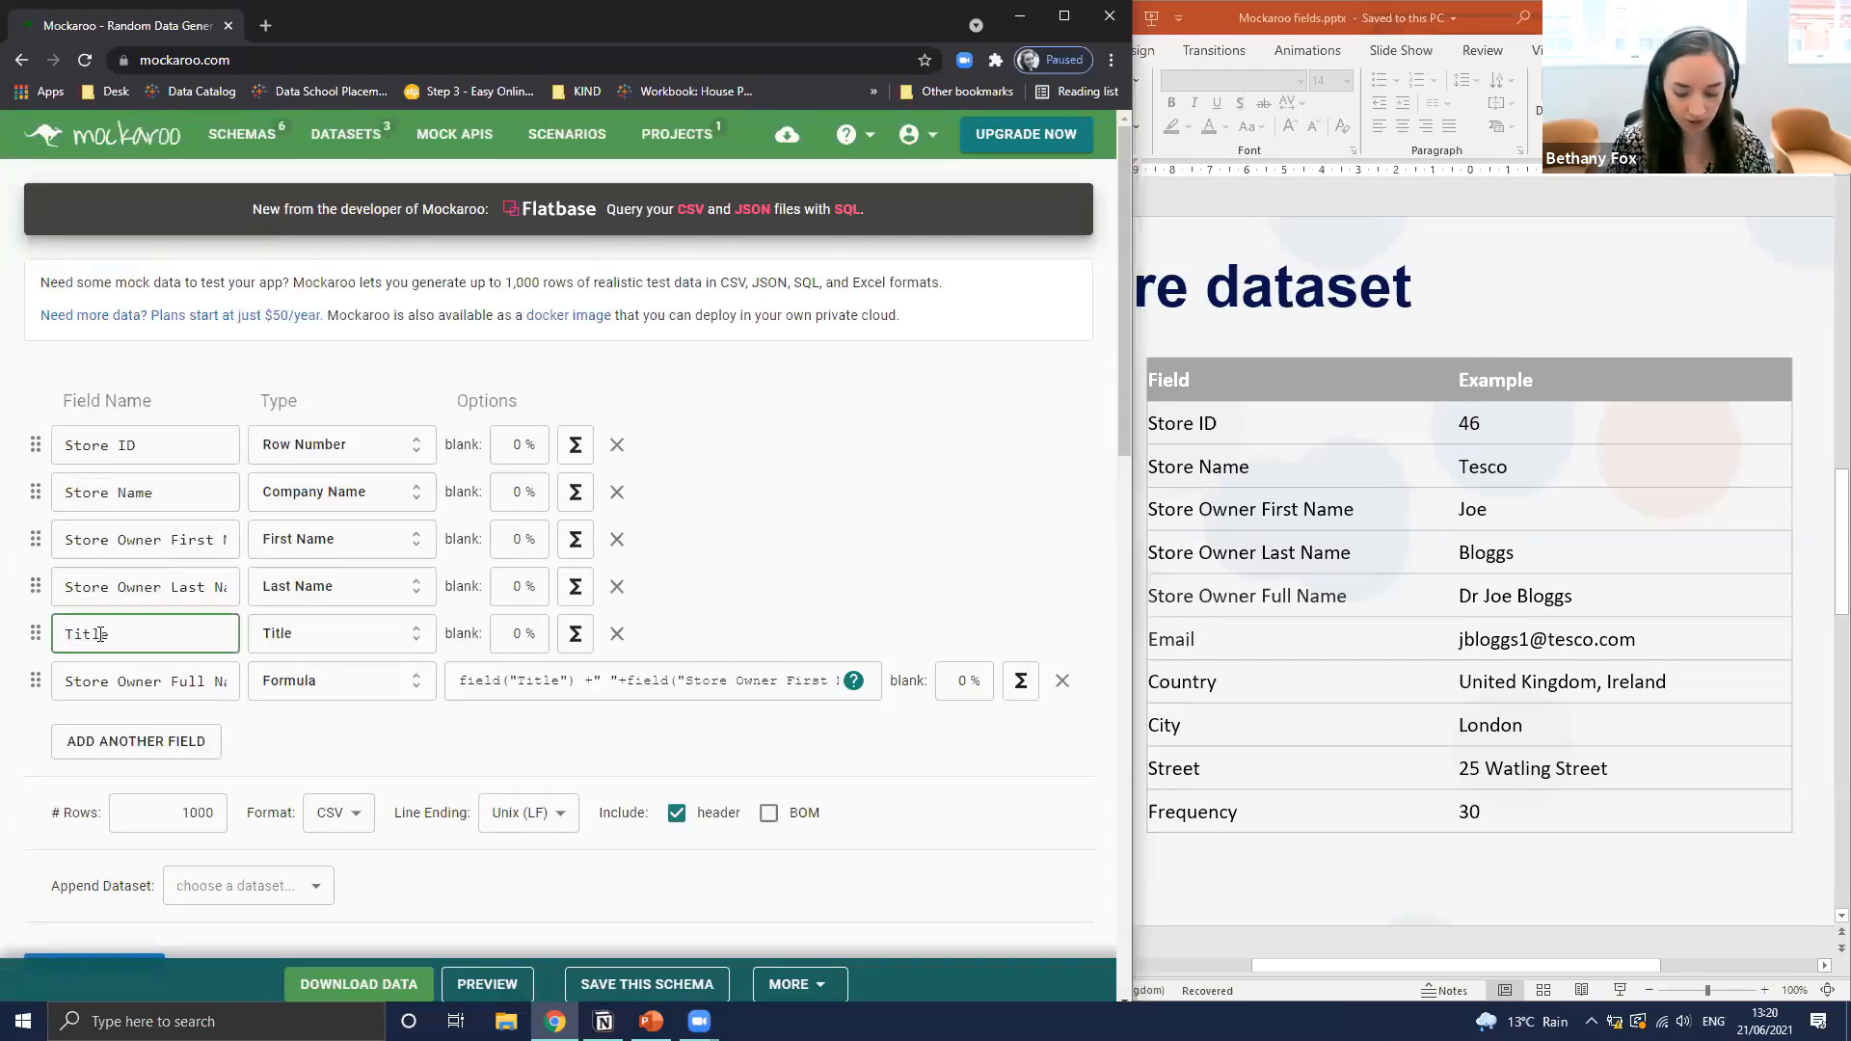
text(__)
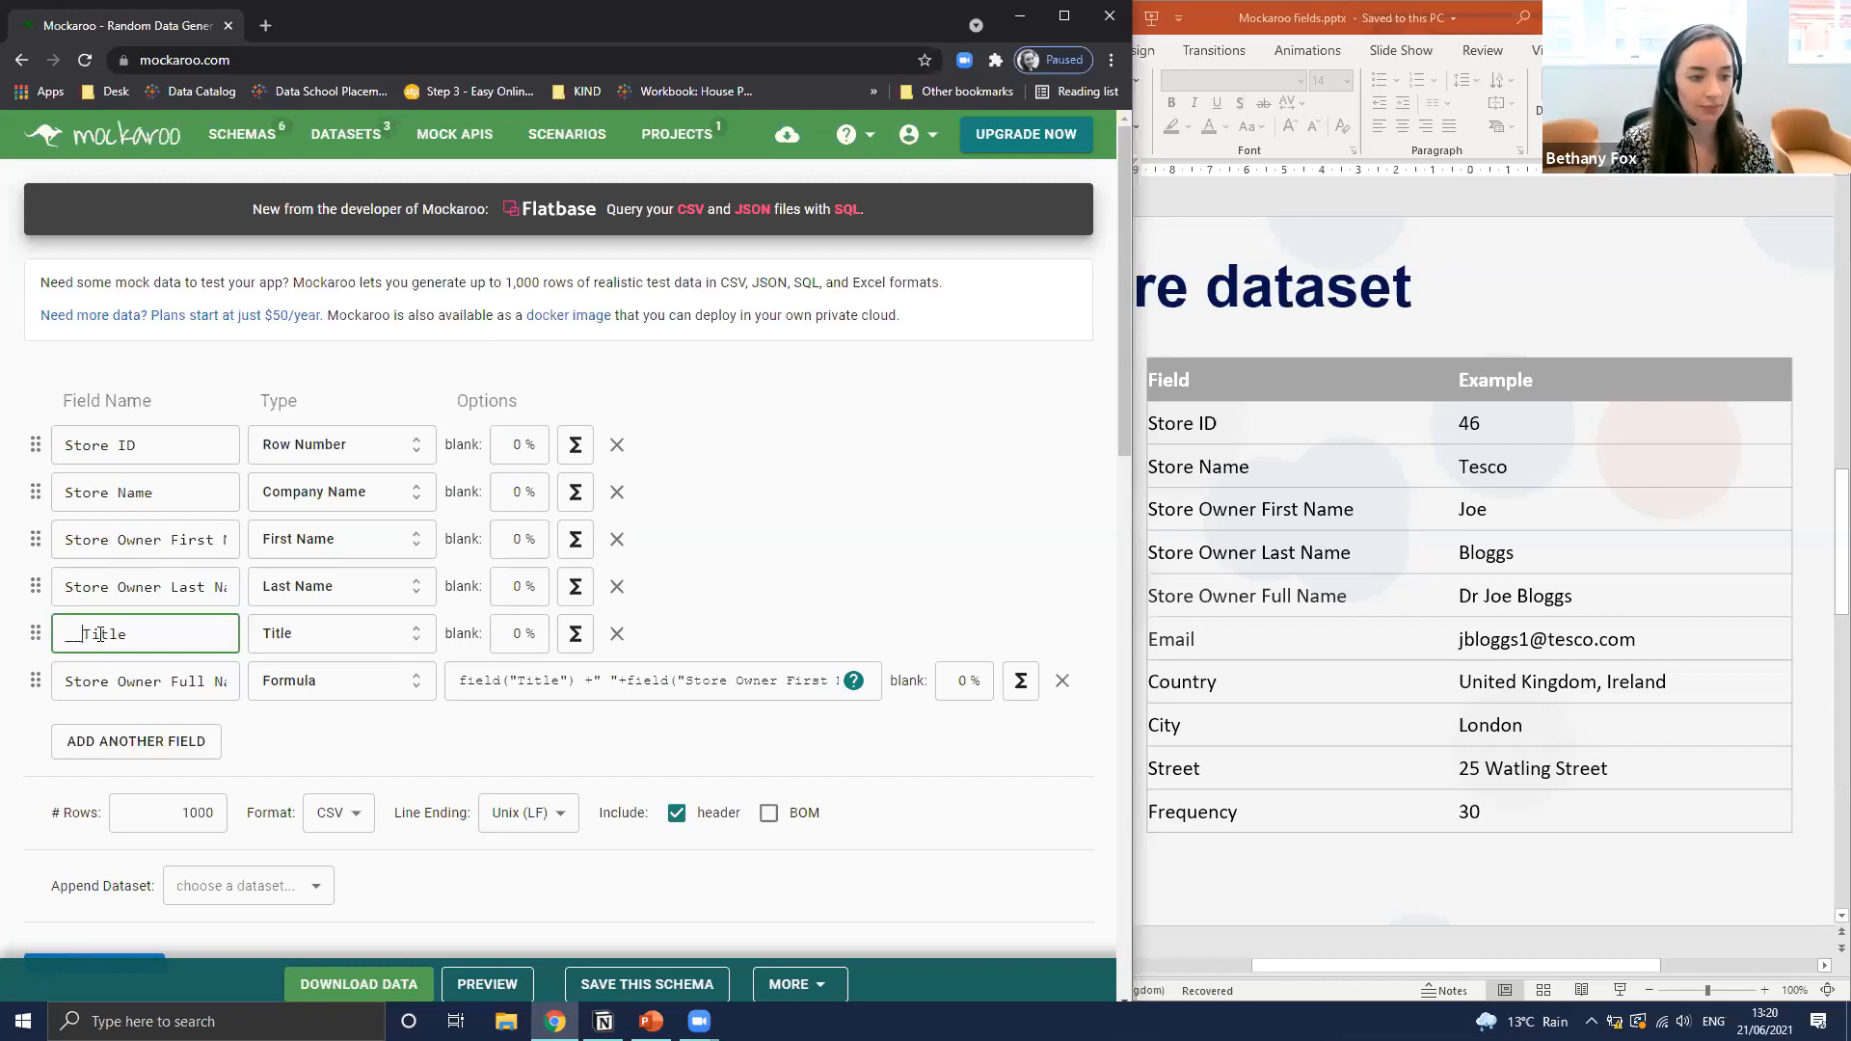
Change the title reference in the full name formula to field("__Title") and check the output in a data preview
click(520, 680)
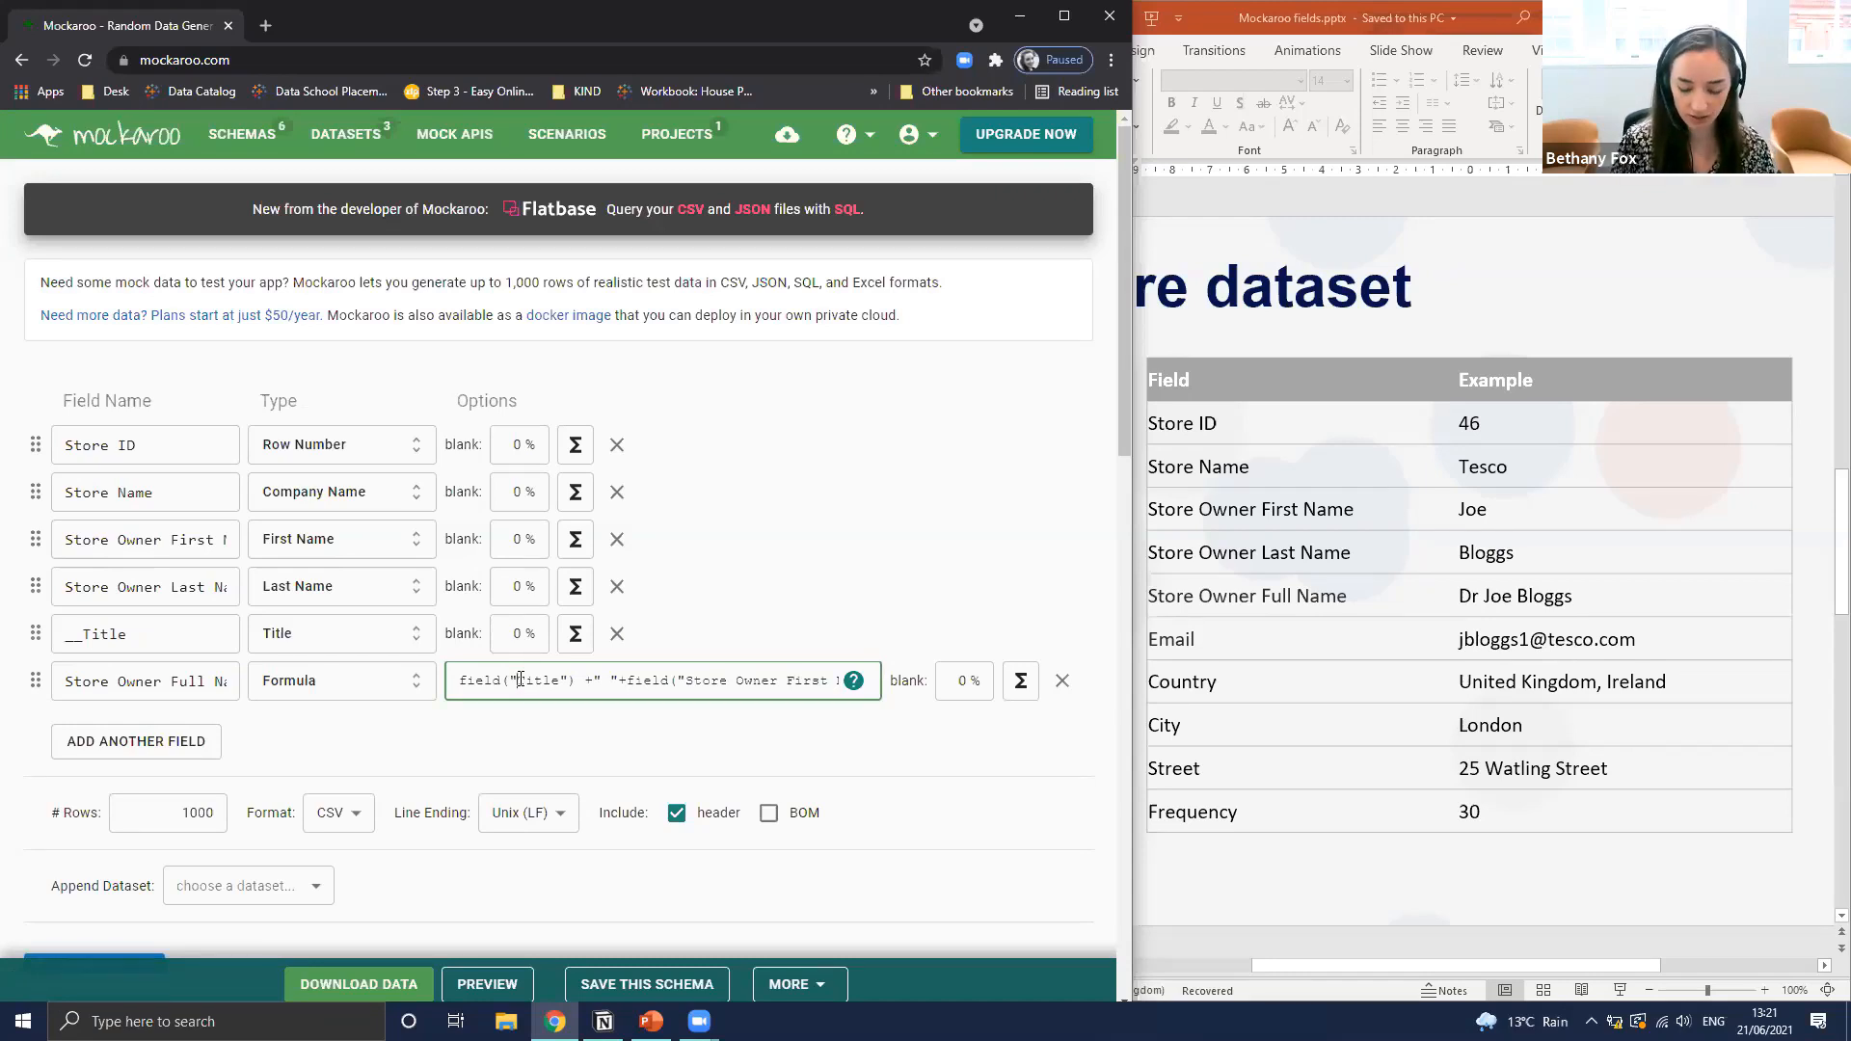
text(__)
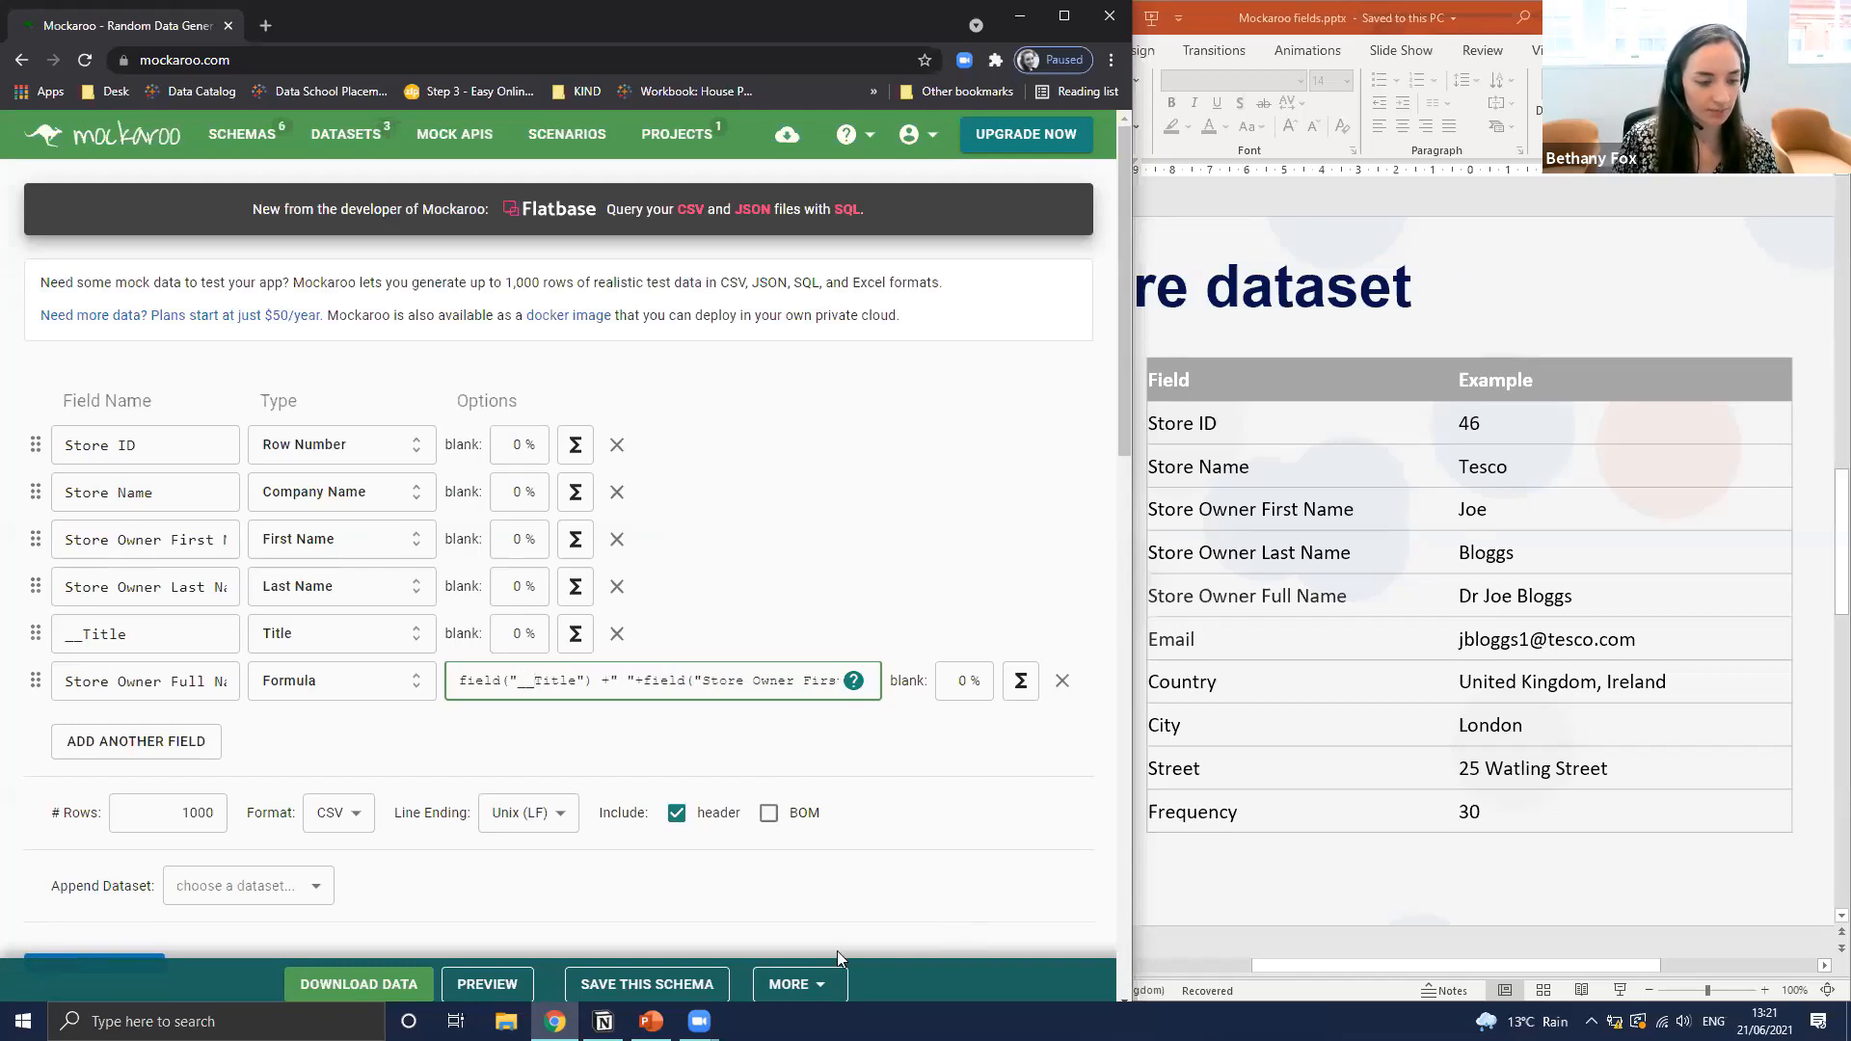
click(513, 985)
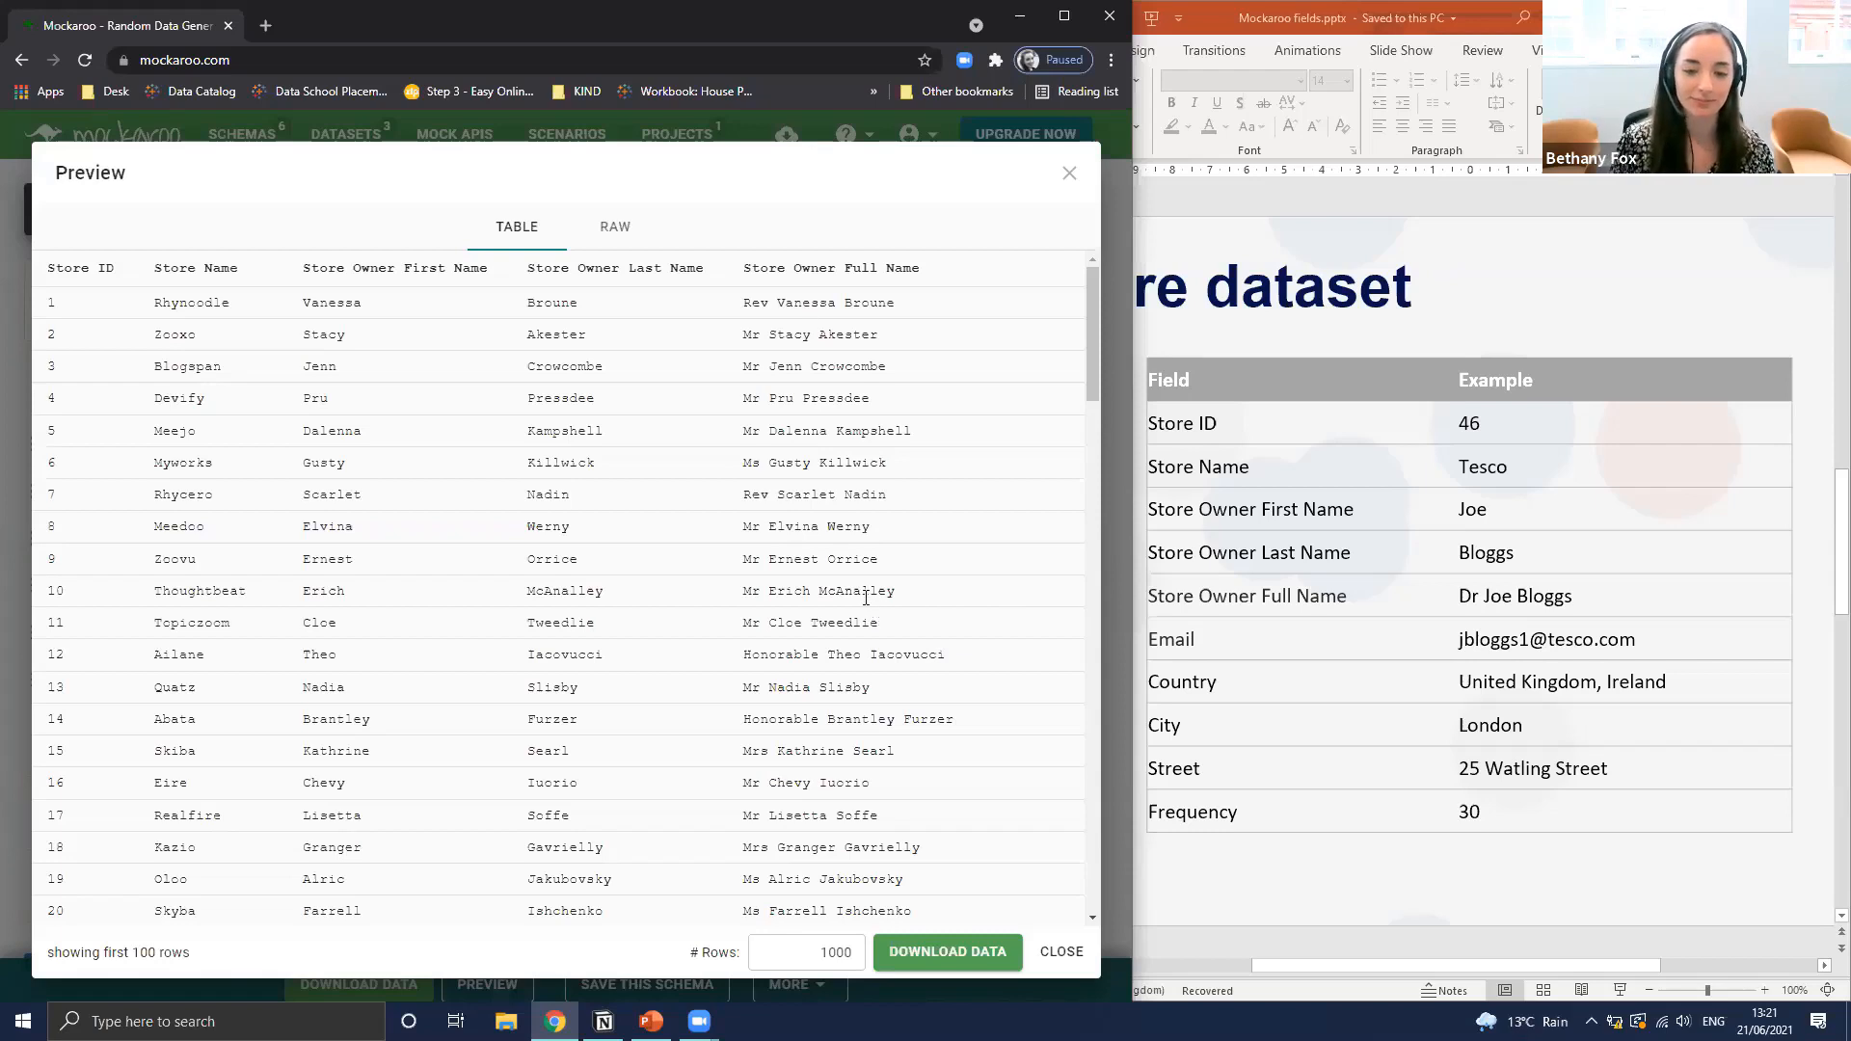
click(1068, 177)
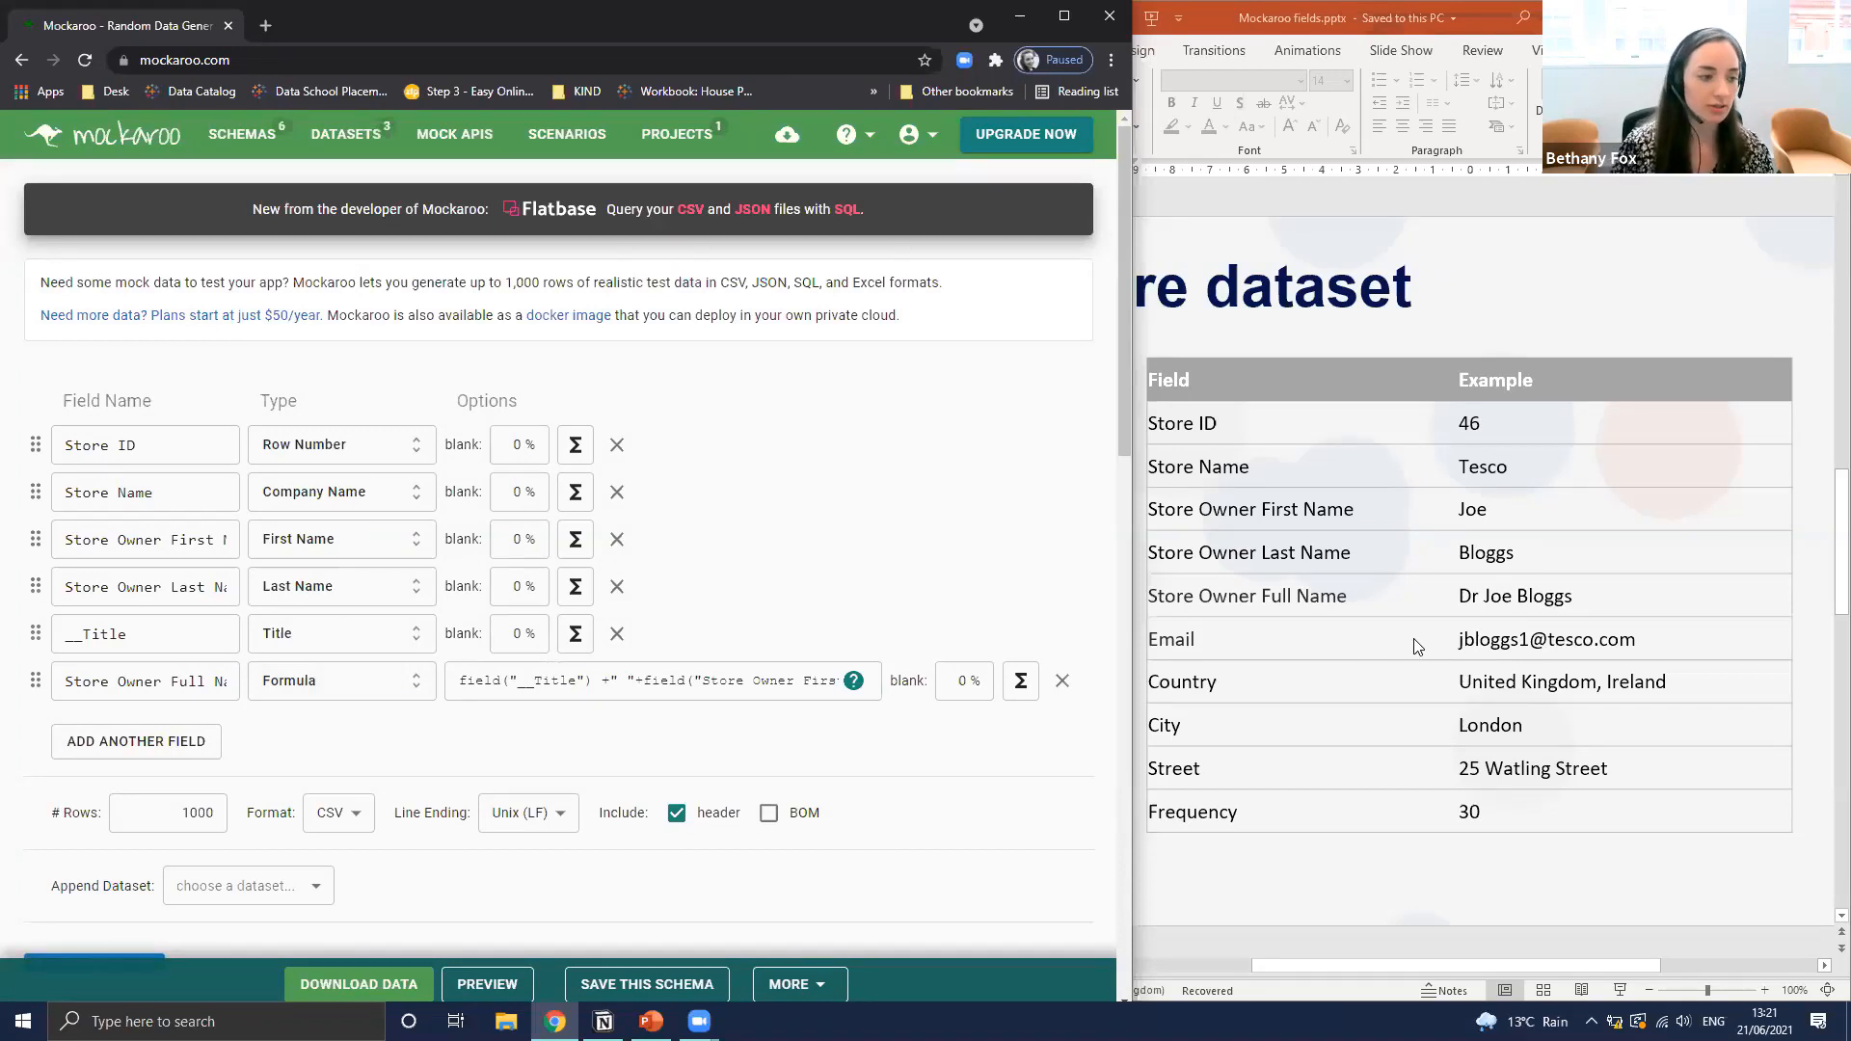
Add another field below Store Owner Full Name and name it Email
click(101, 756)
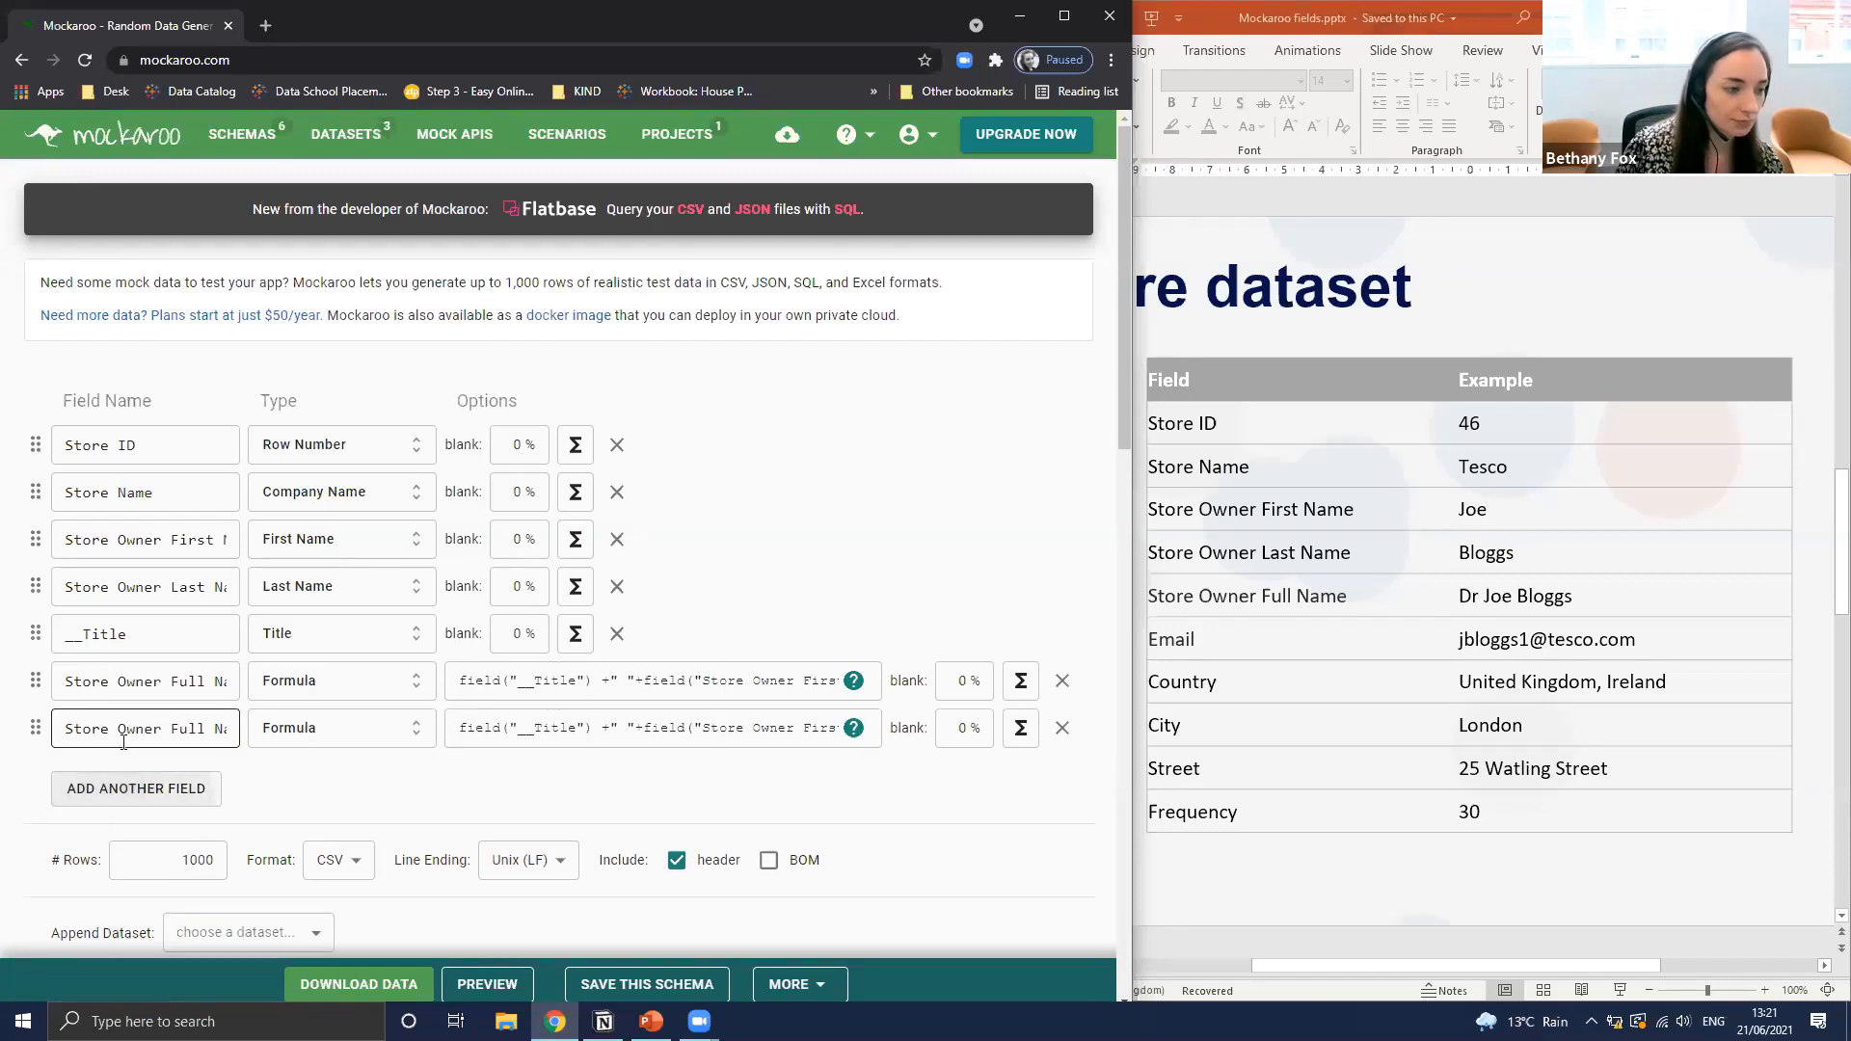
triple_click(125, 738)
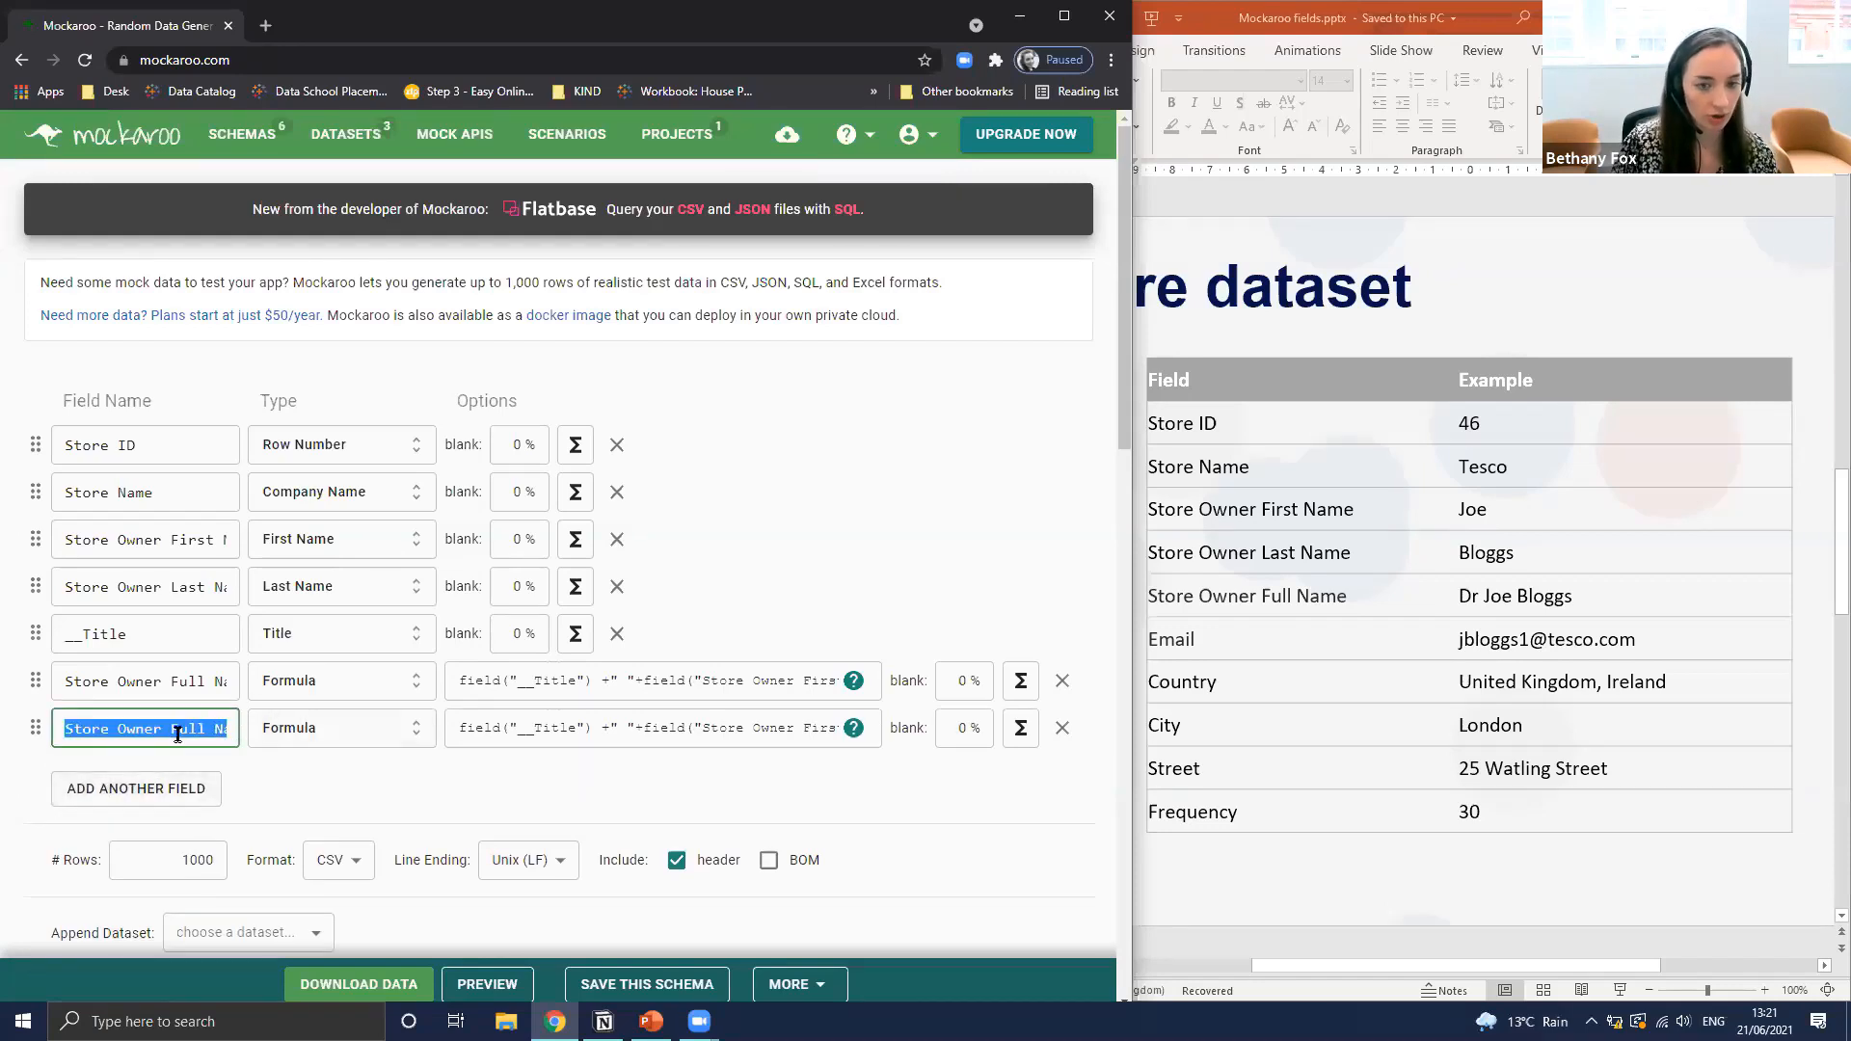
click(175, 730)
triple_click(174, 728)
text(Email)
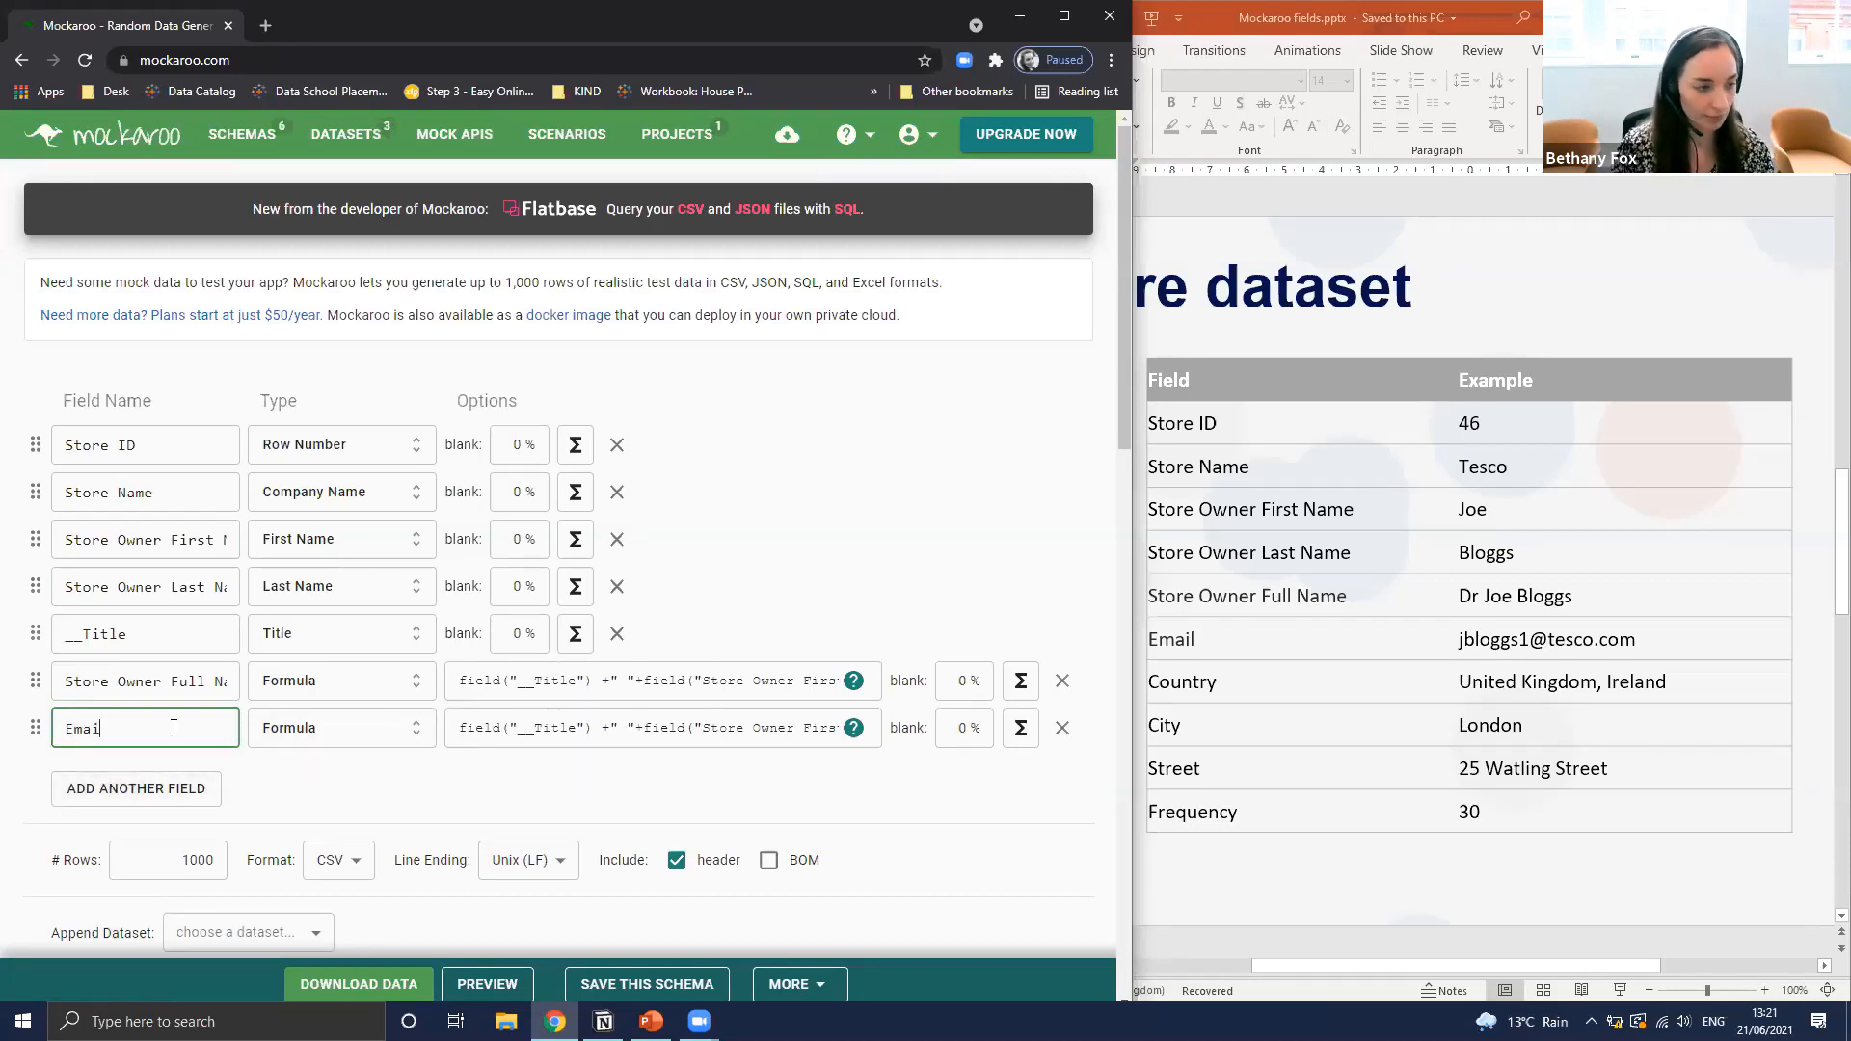
Search the available field types for email, review the match, and close the type list without choosing one
click(275, 730)
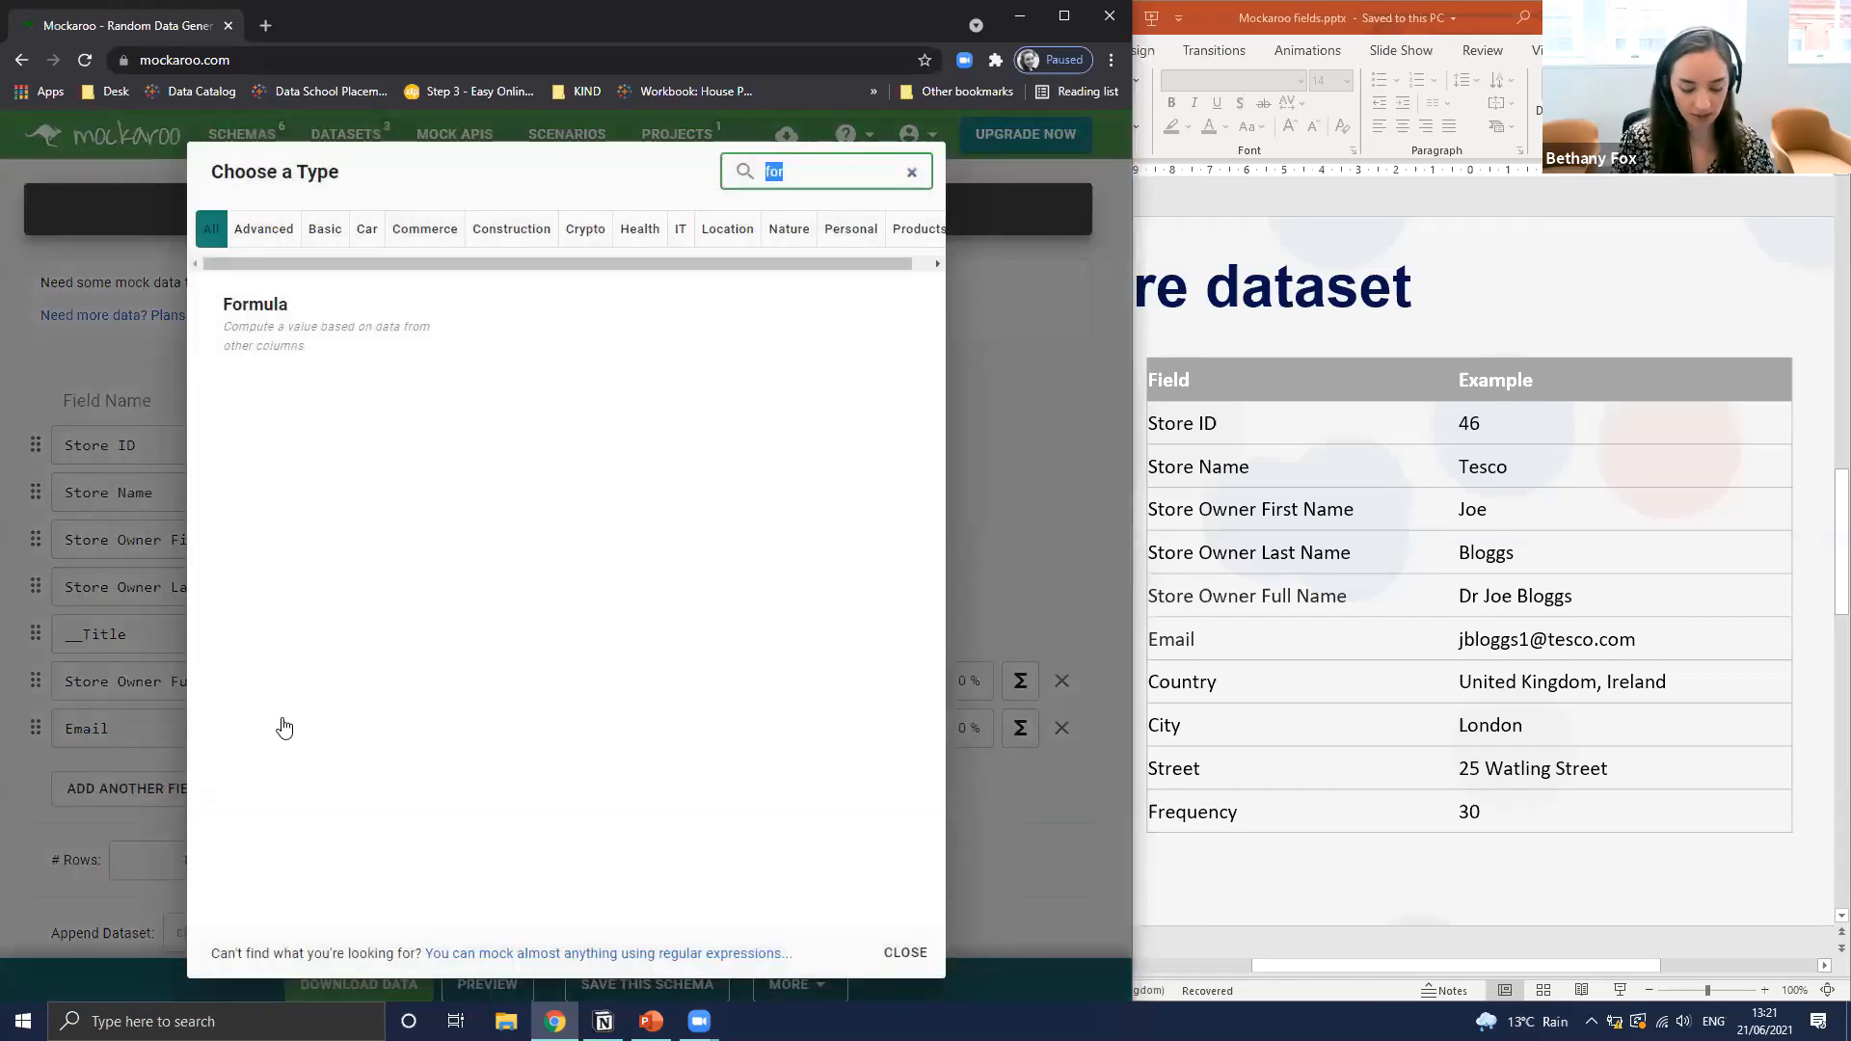
text(email)
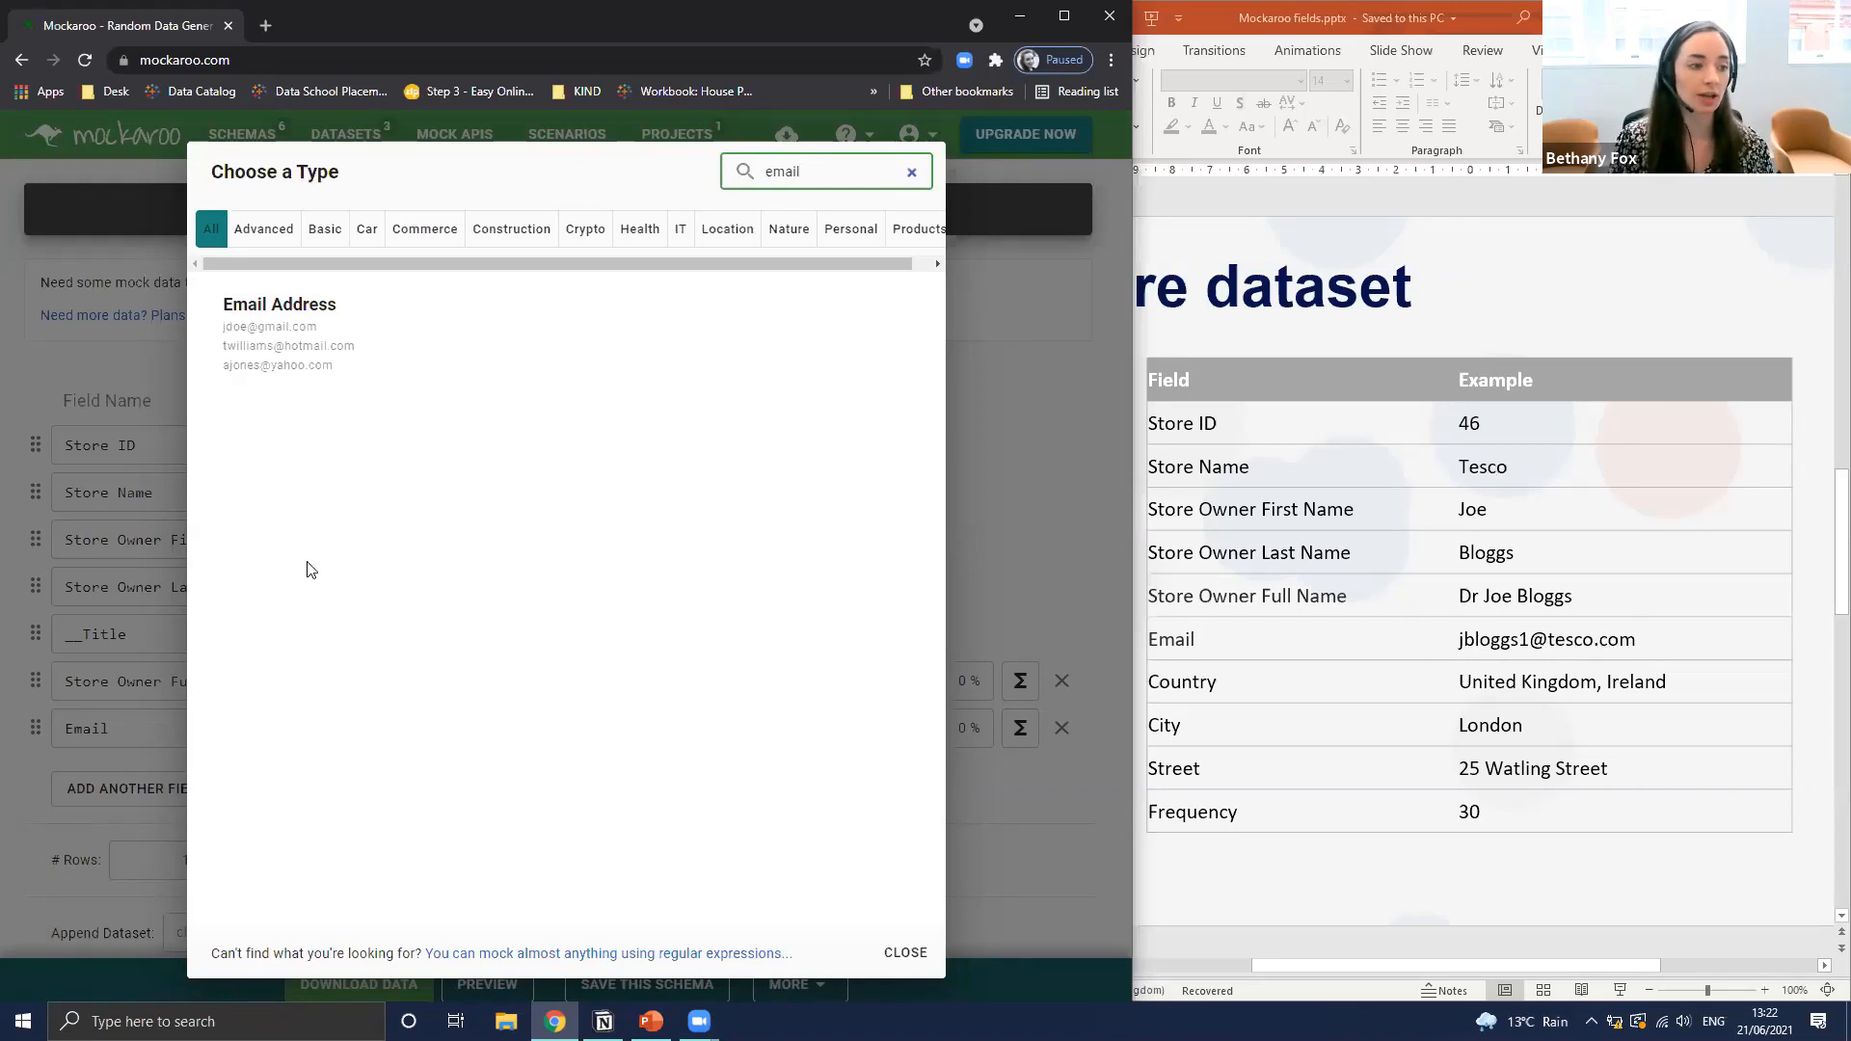
click(1066, 443)
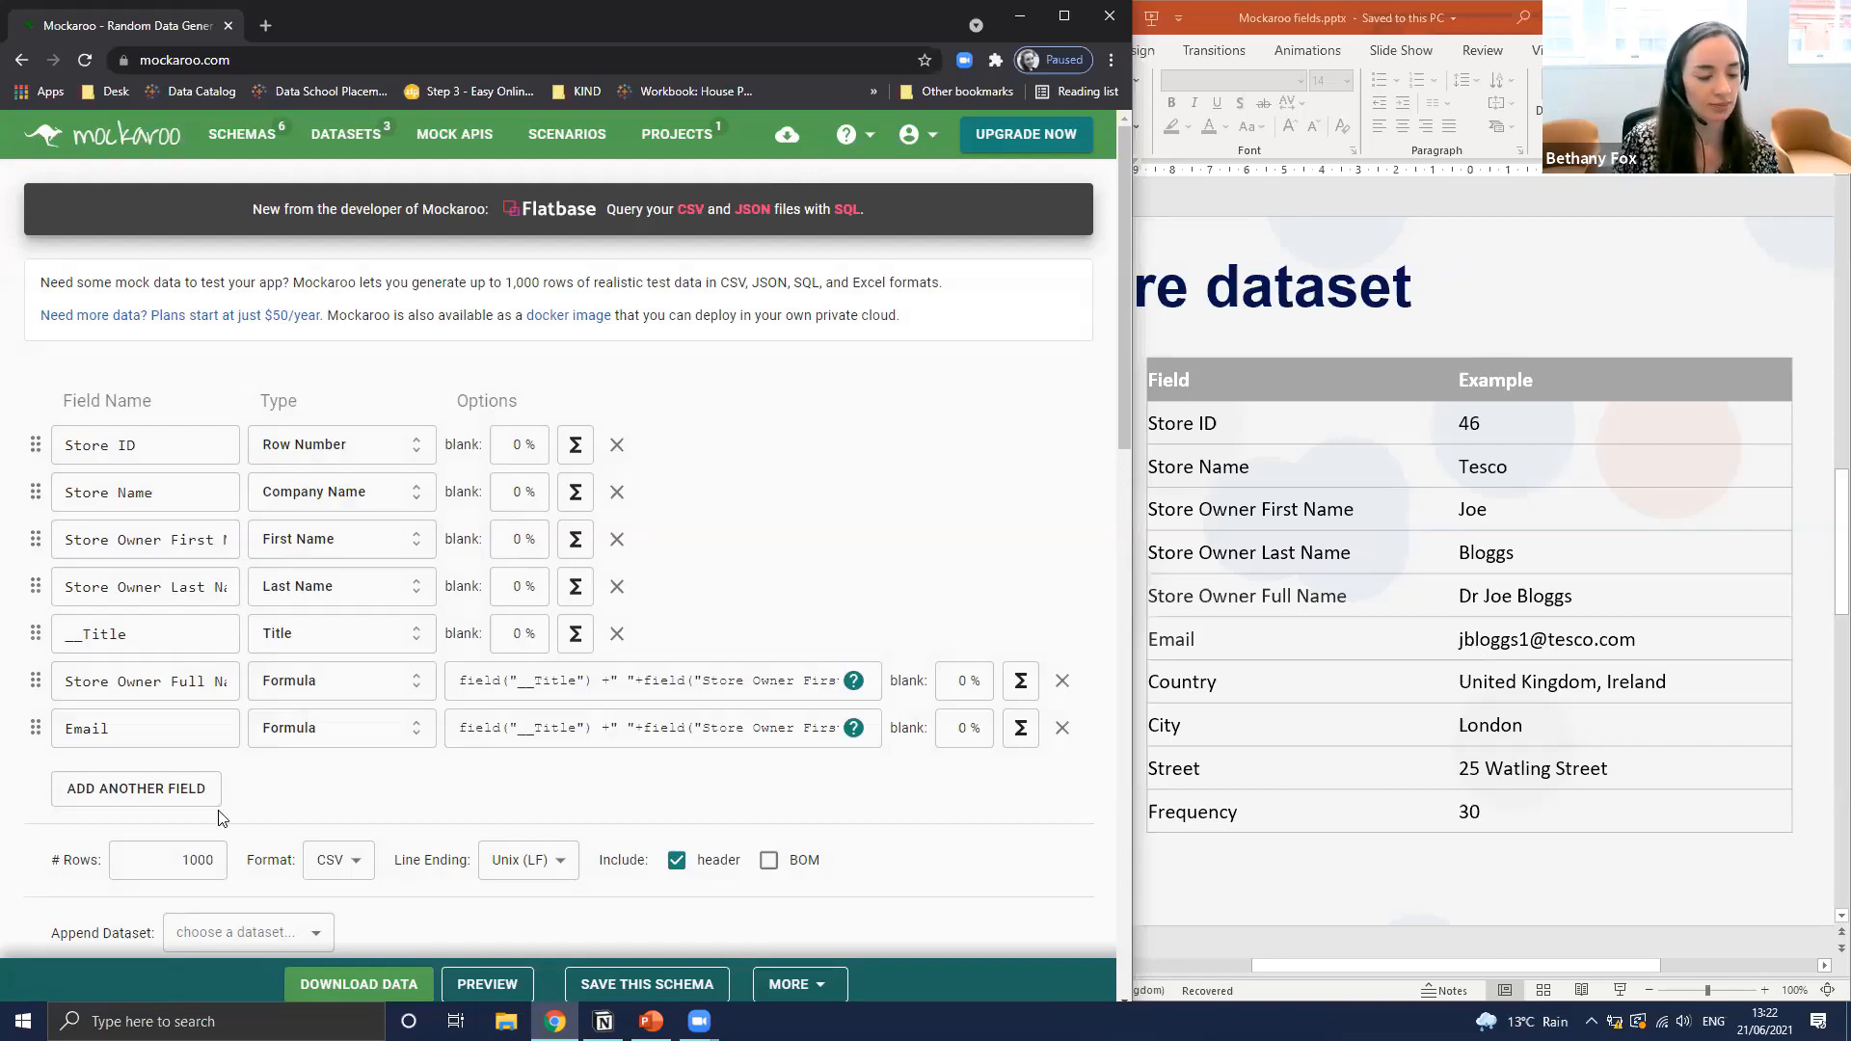
Set the type of the Email field to Username
click(313, 732)
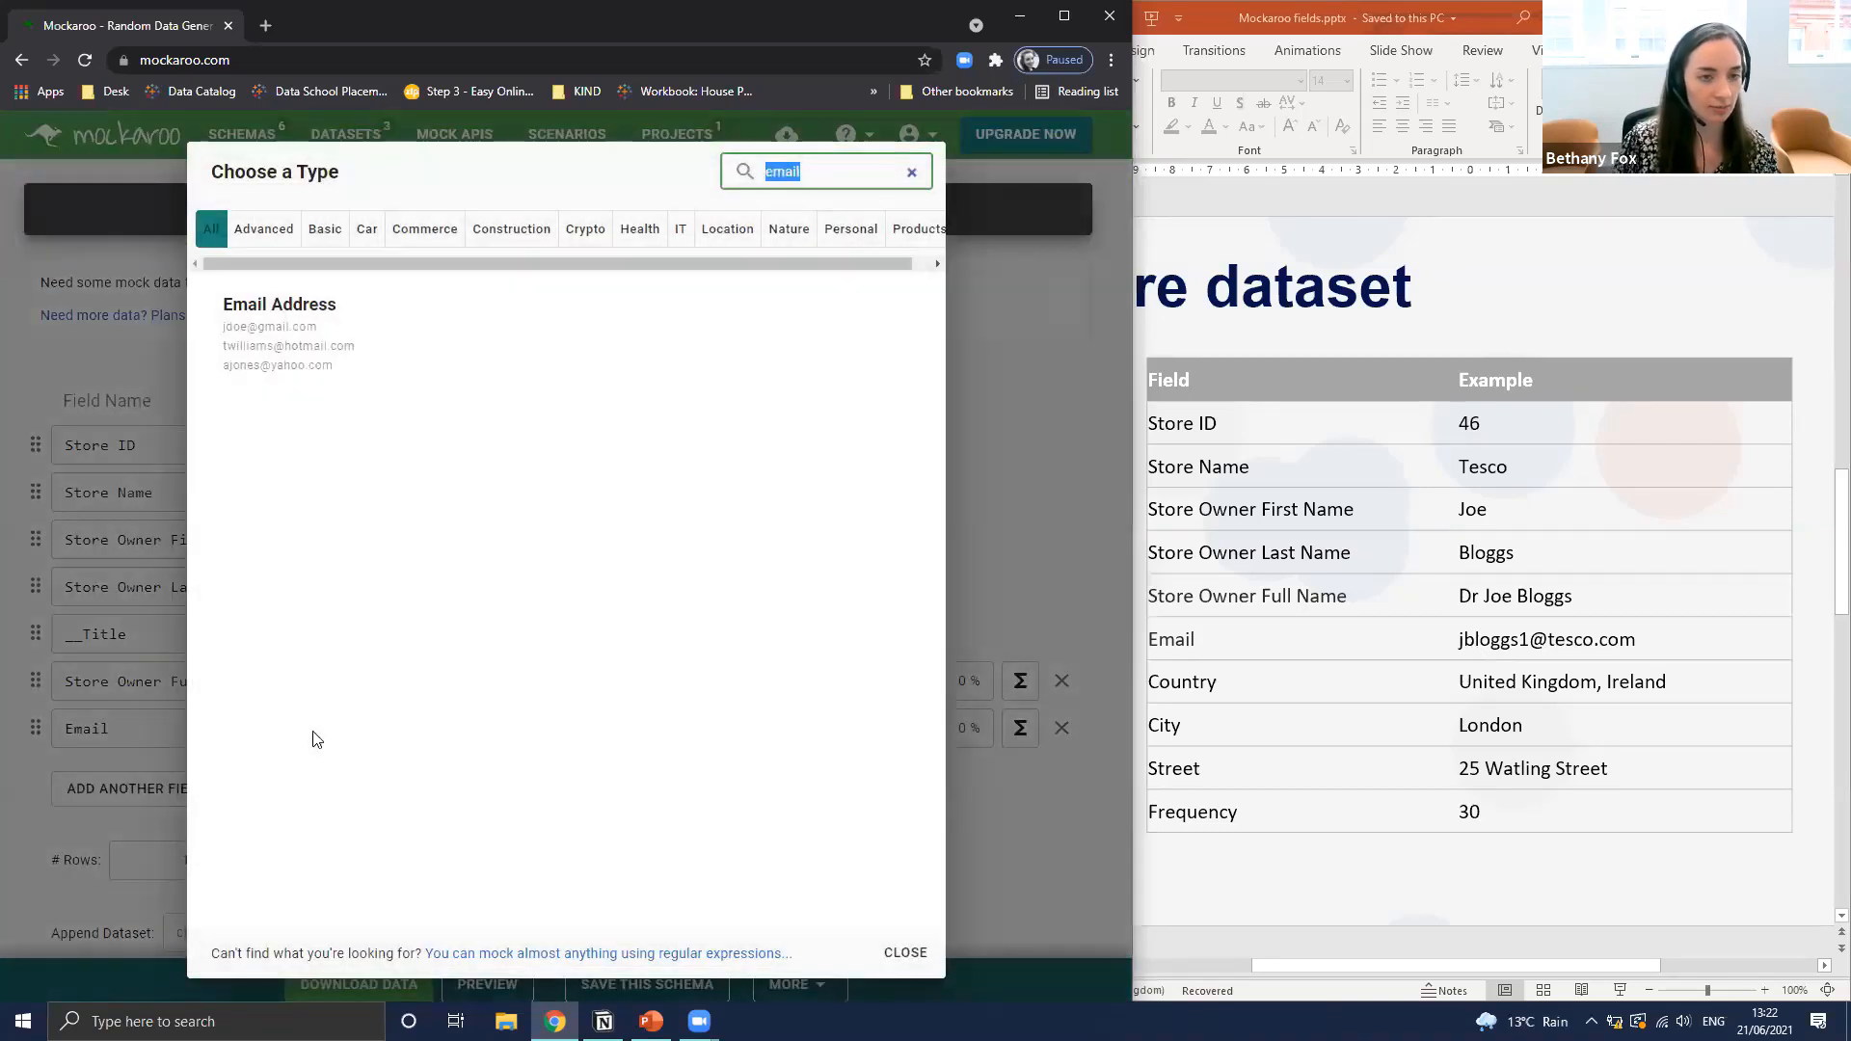
key(BackSpace)
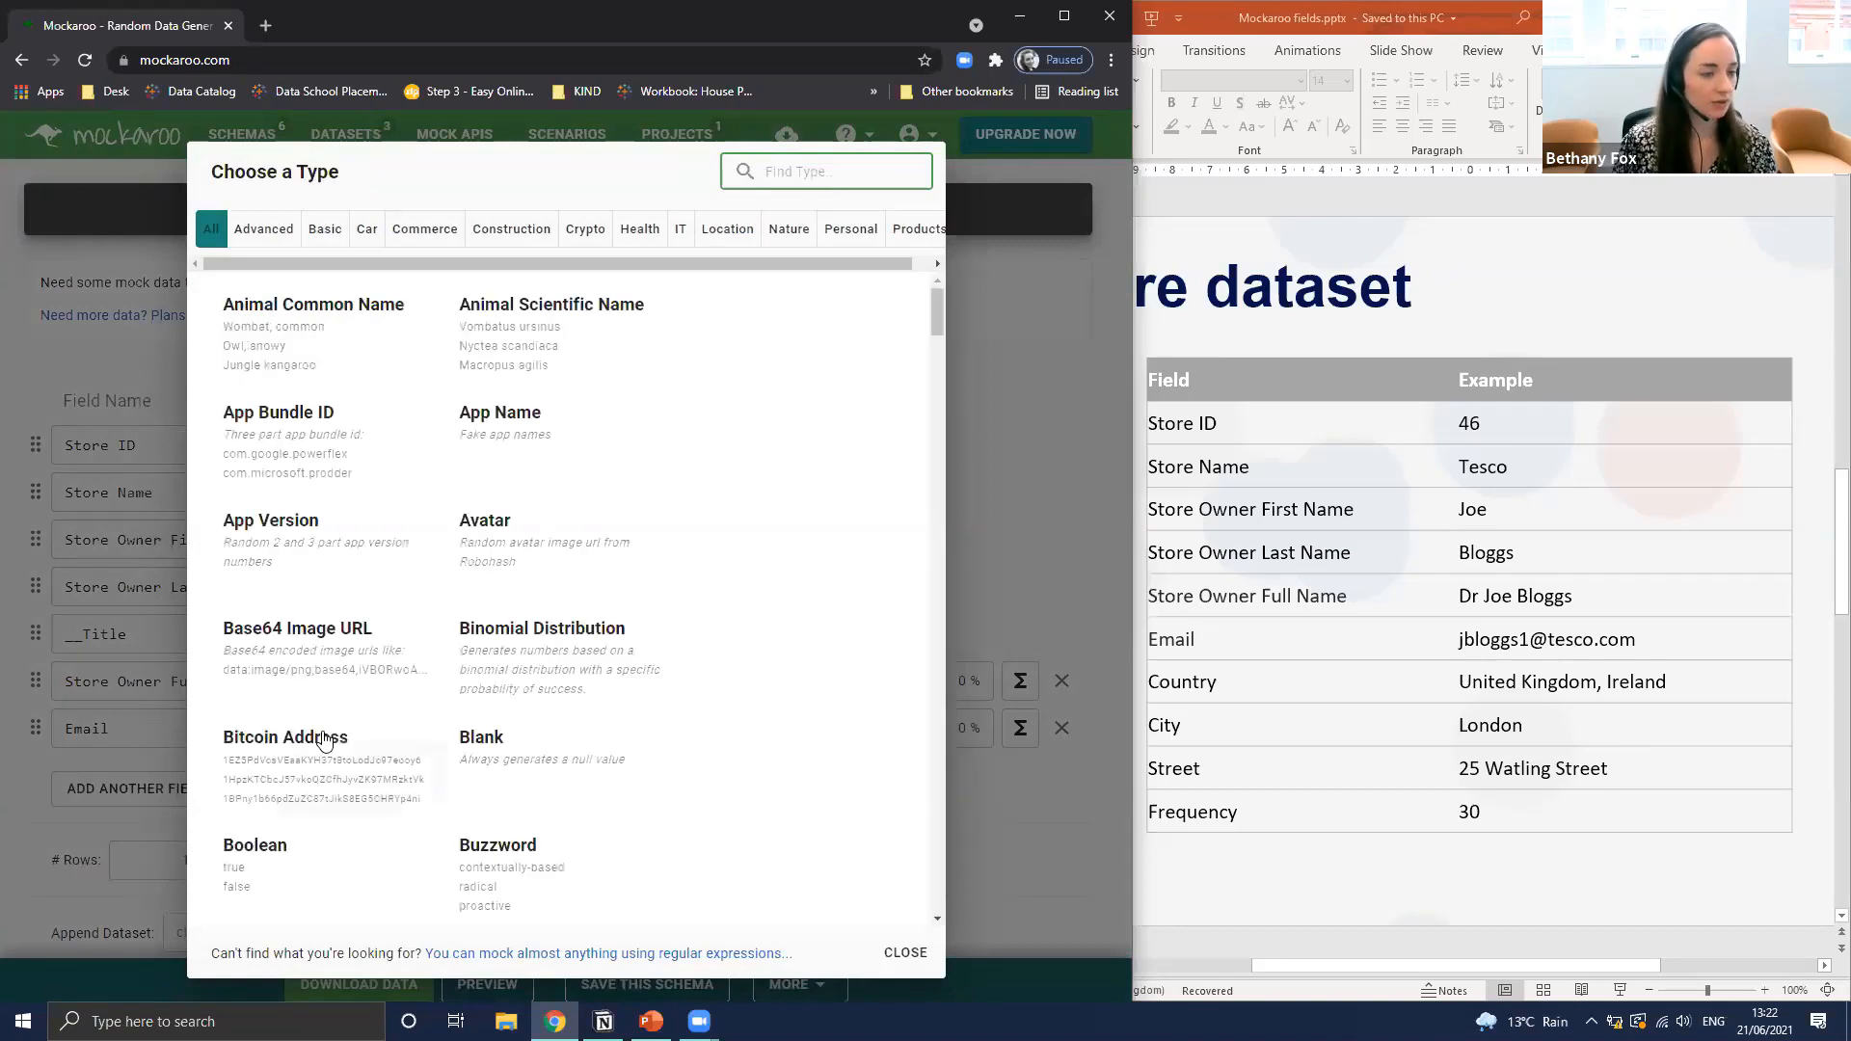
text(us)
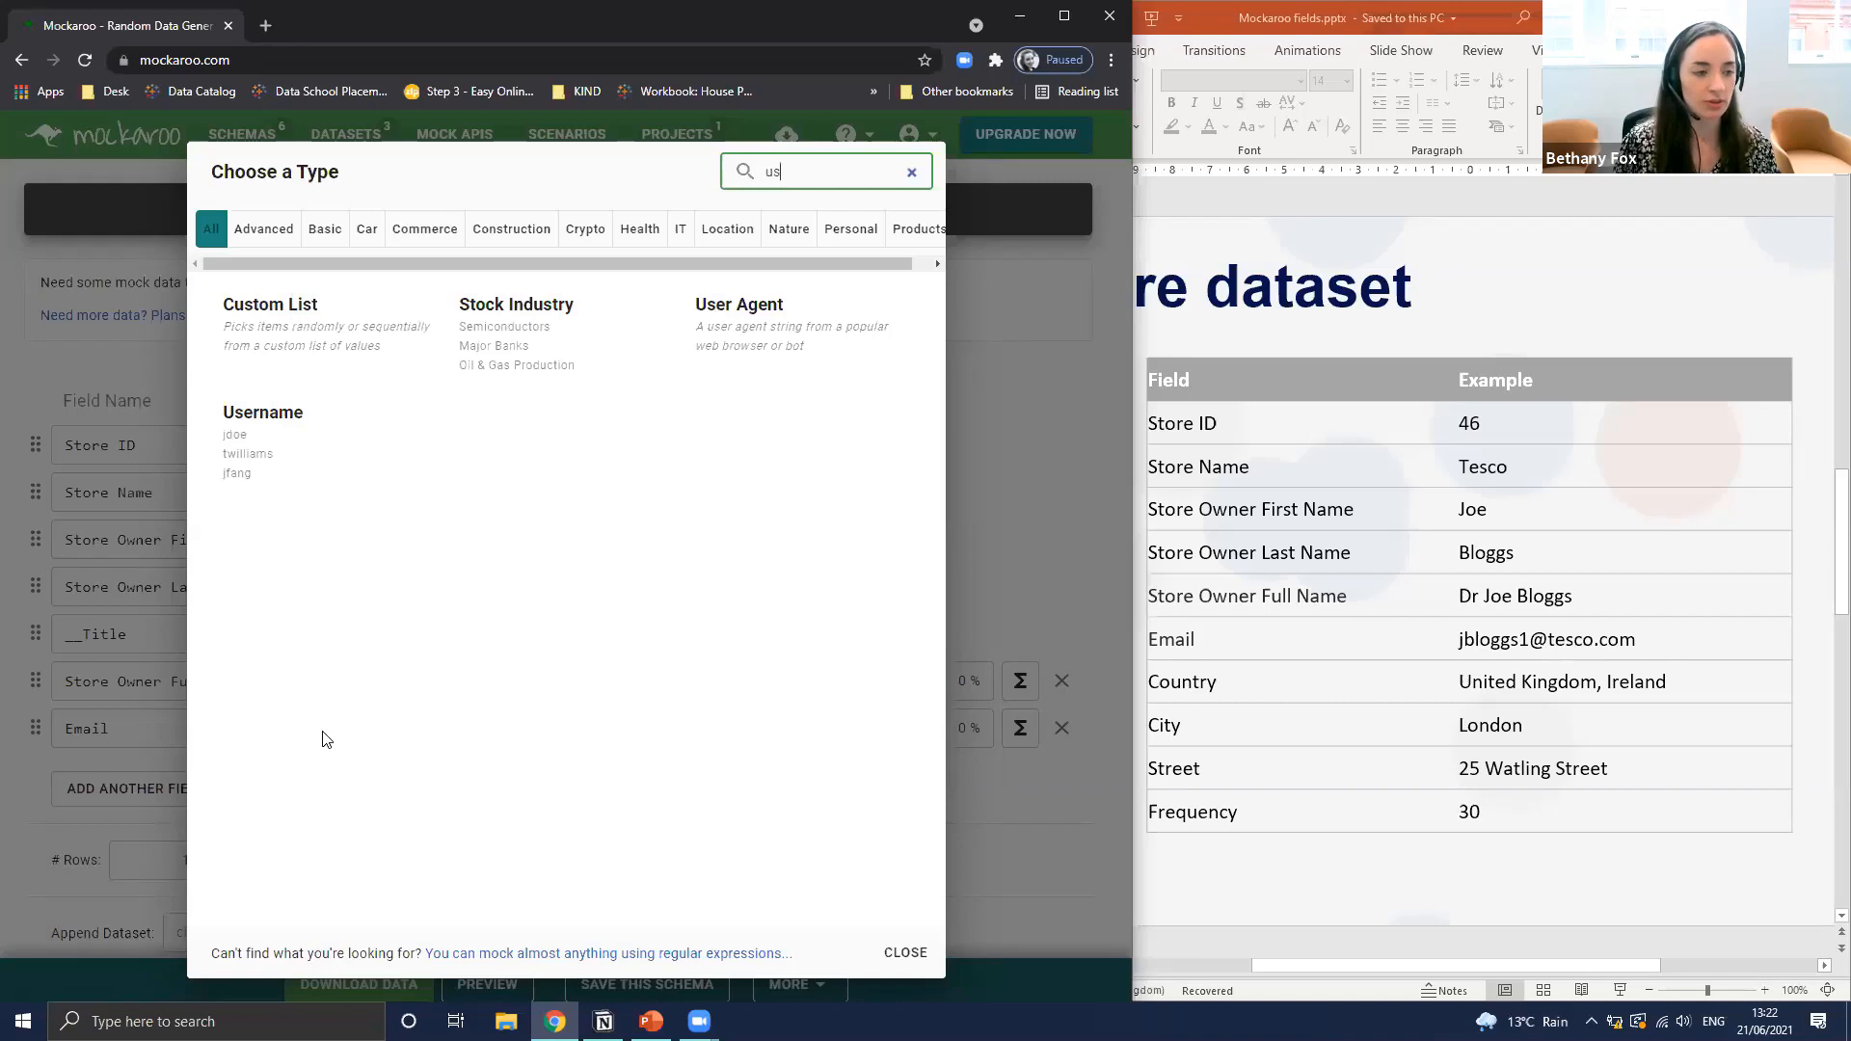
click(287, 454)
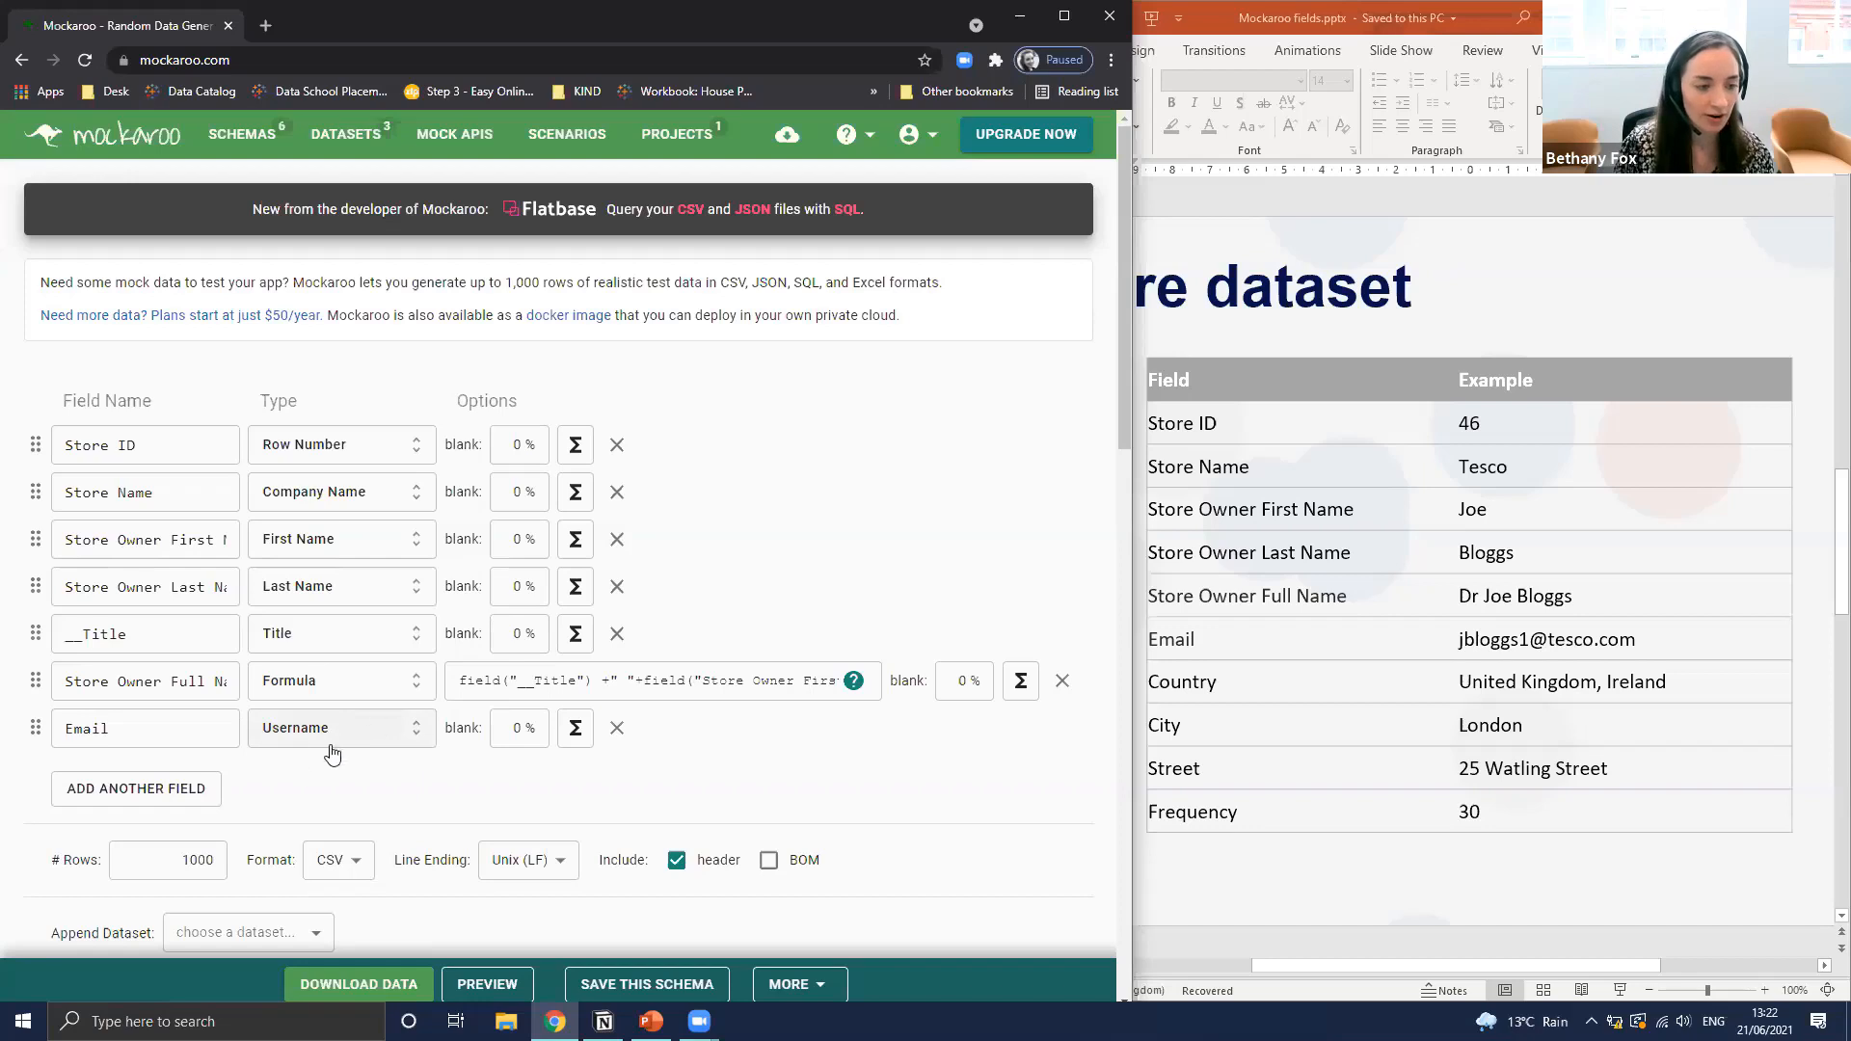
click(574, 728)
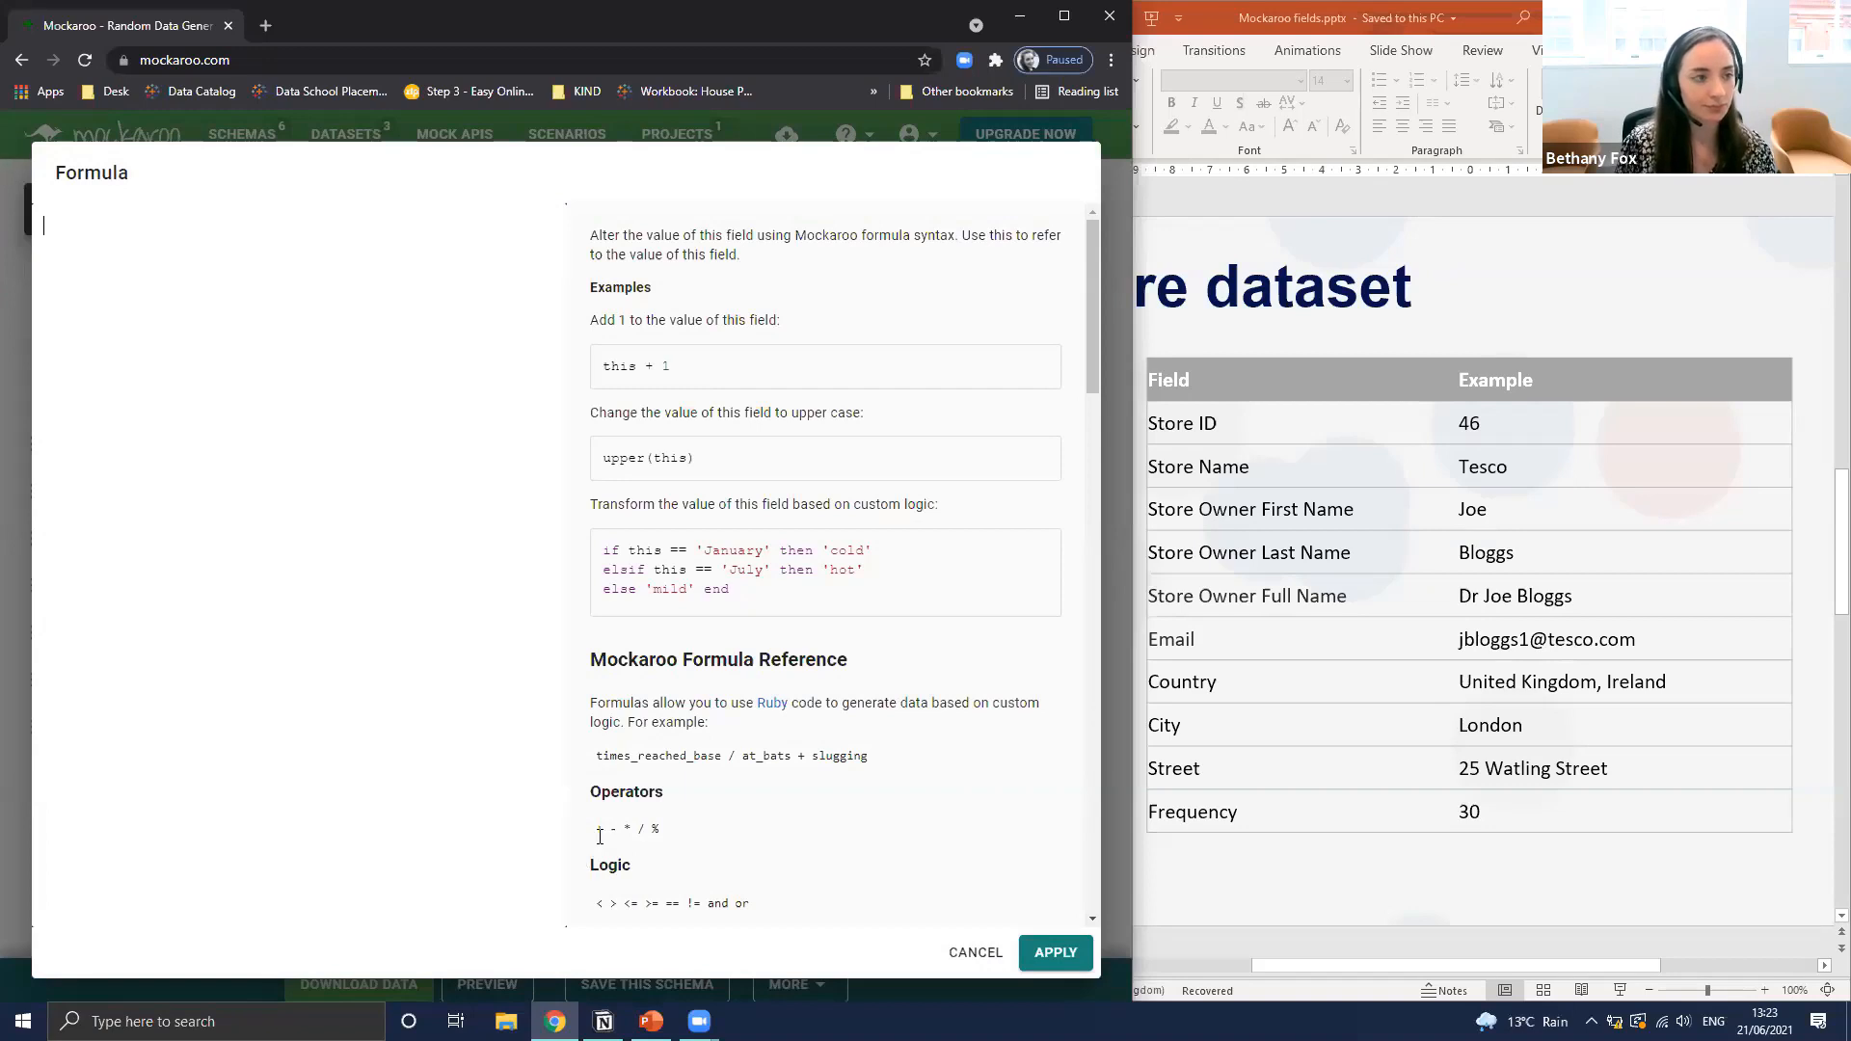
click(955, 962)
scroll(404, 789, down, 1)
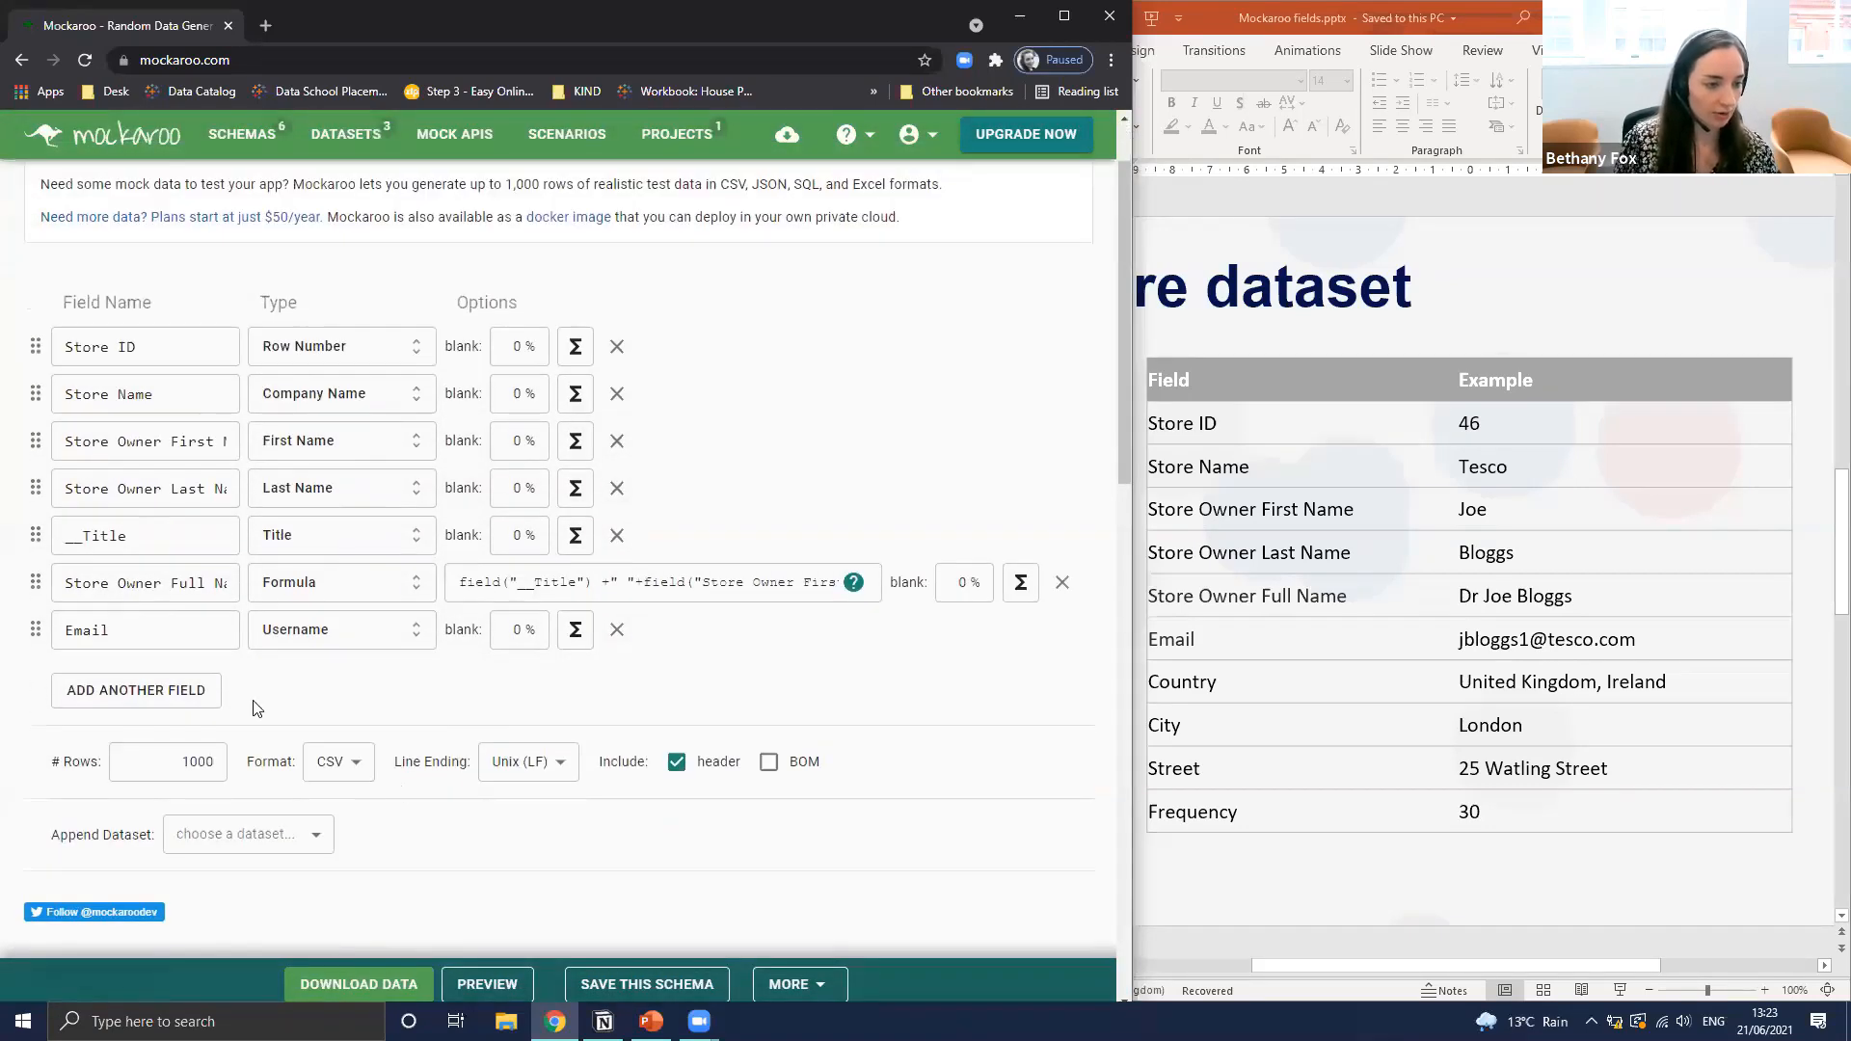
Open the formula editor of the Email field and begin its formula with this+"@"
click(162, 631)
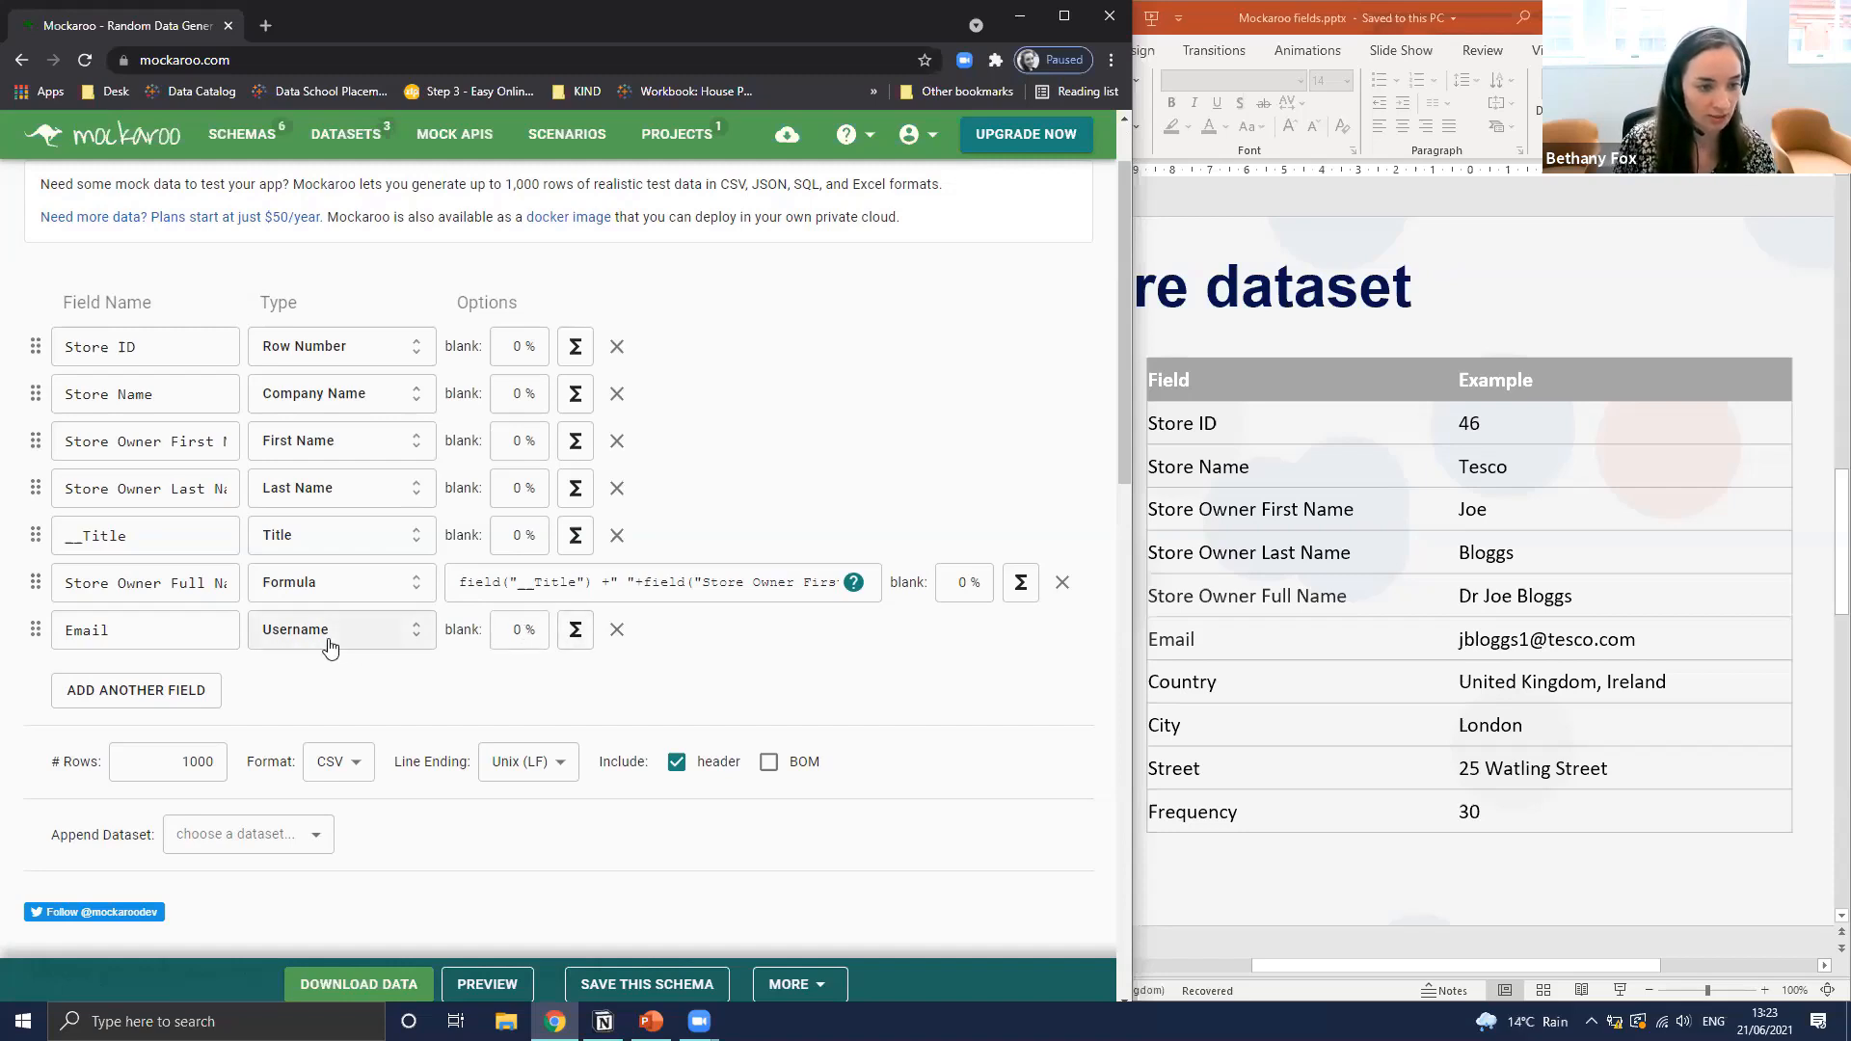
click(576, 636)
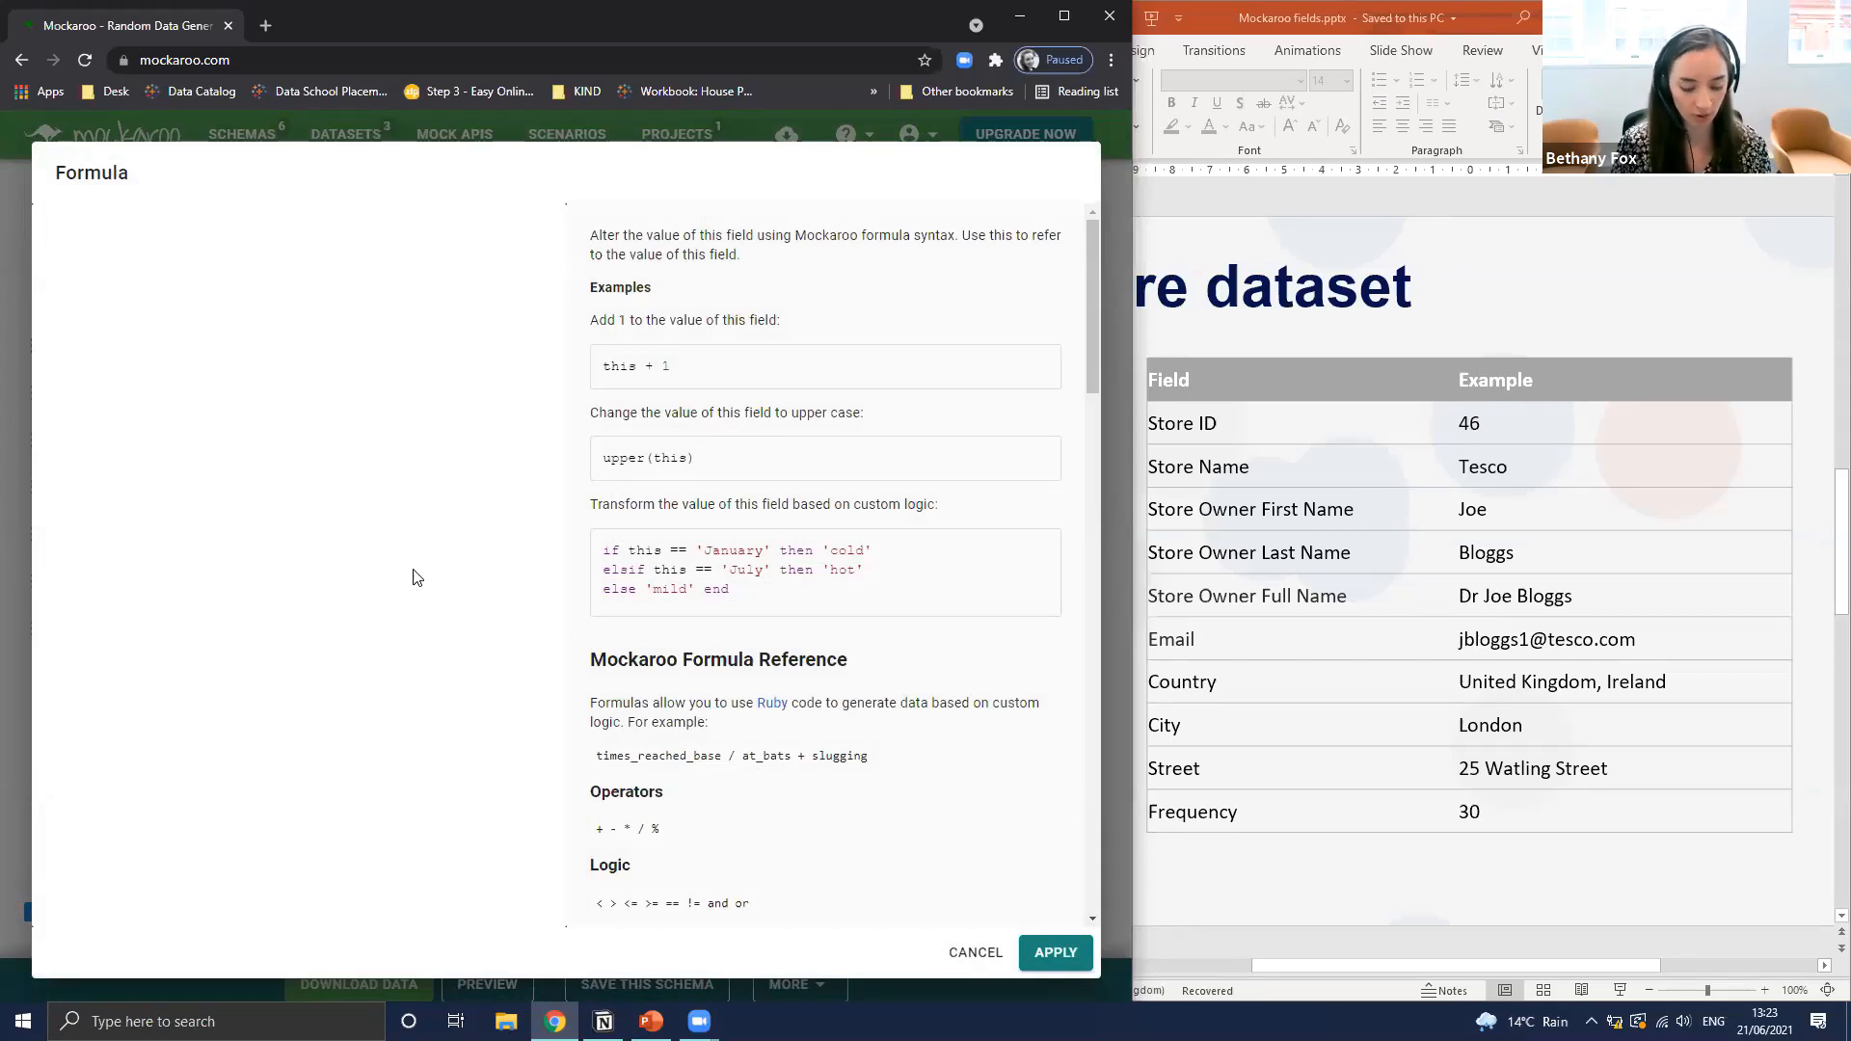
text(this)
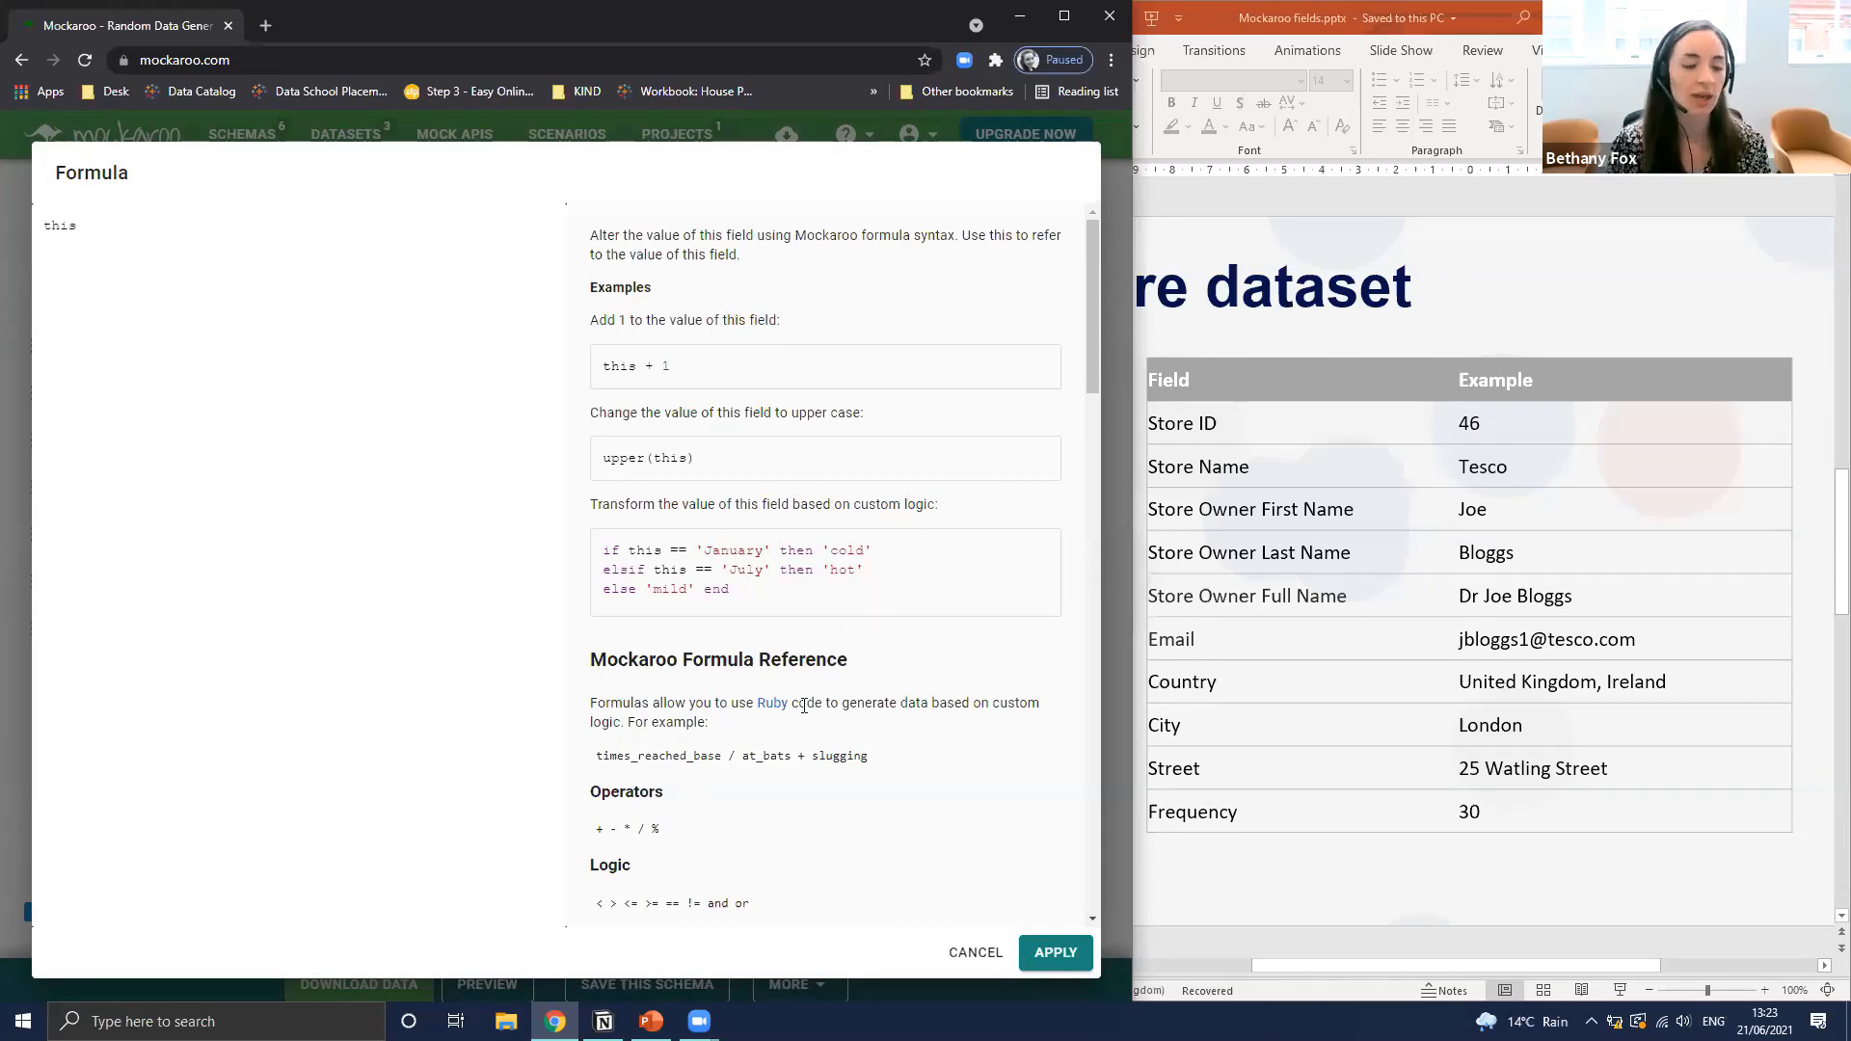
scroll(790, 683, down, 5)
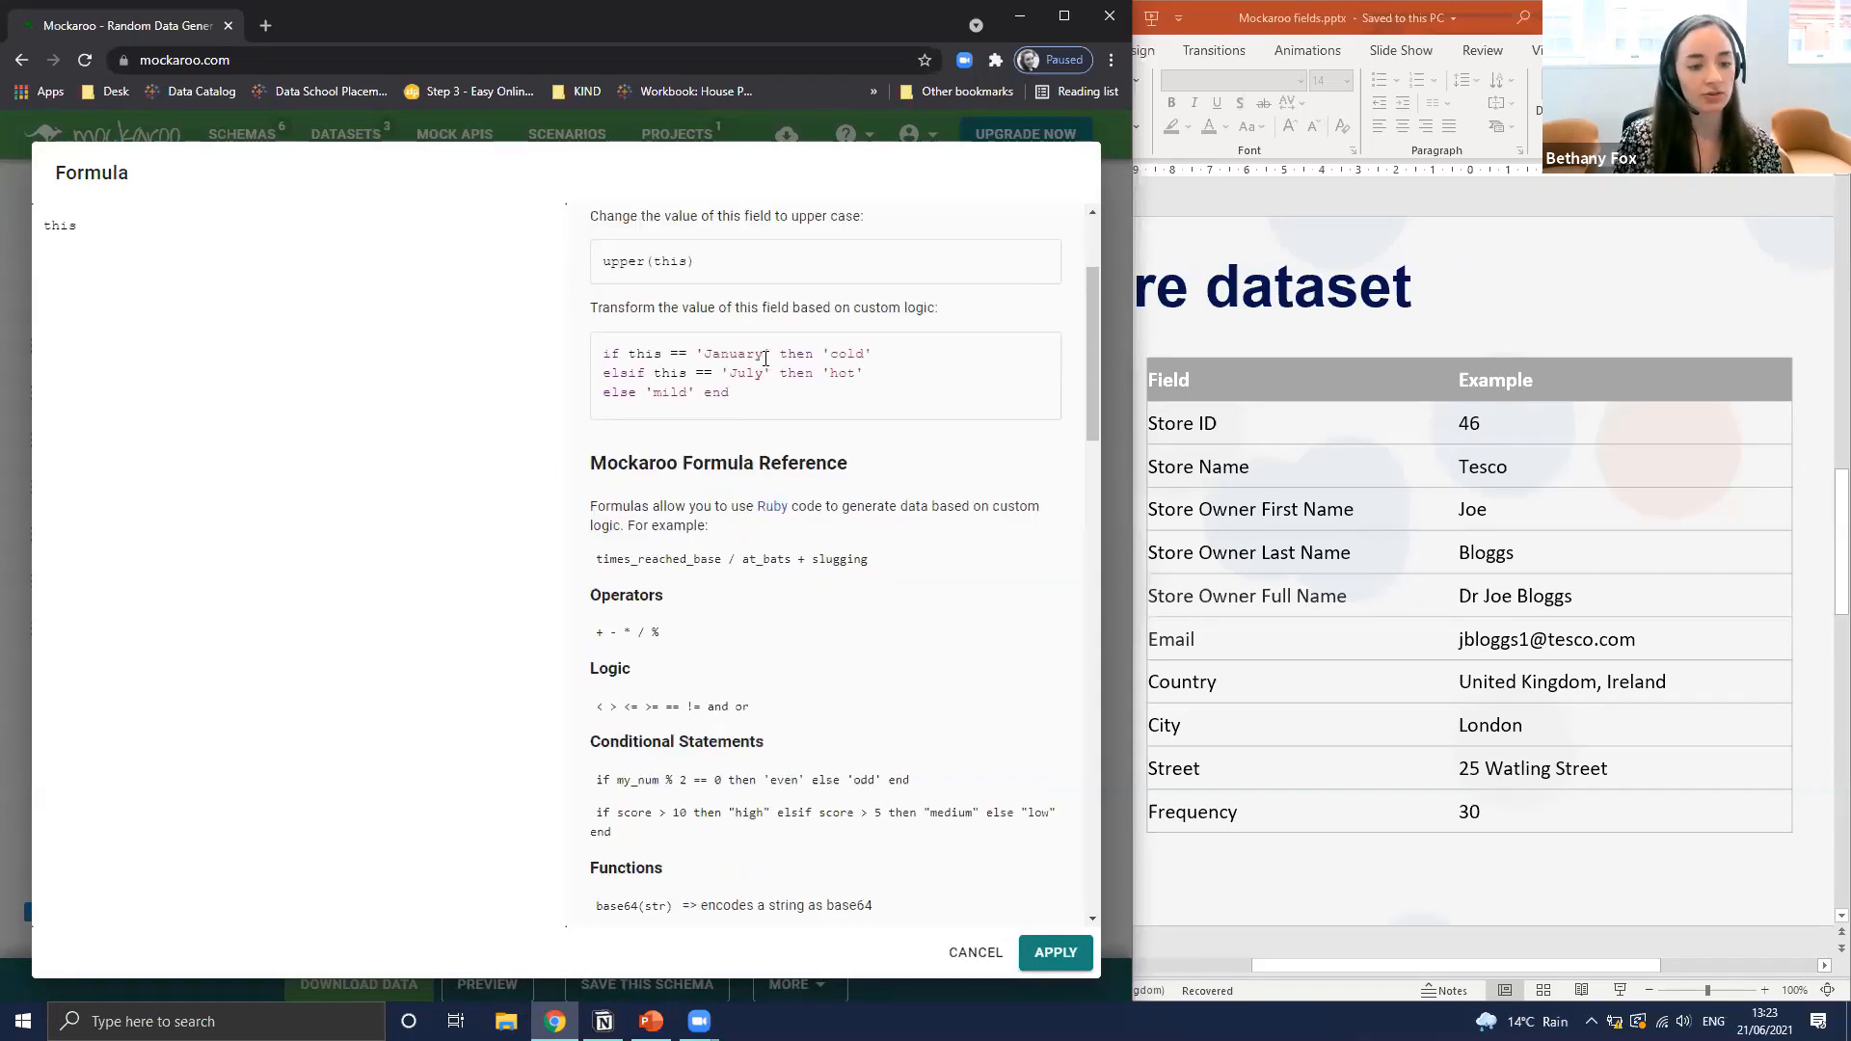
scroll(766, 376, up, 5)
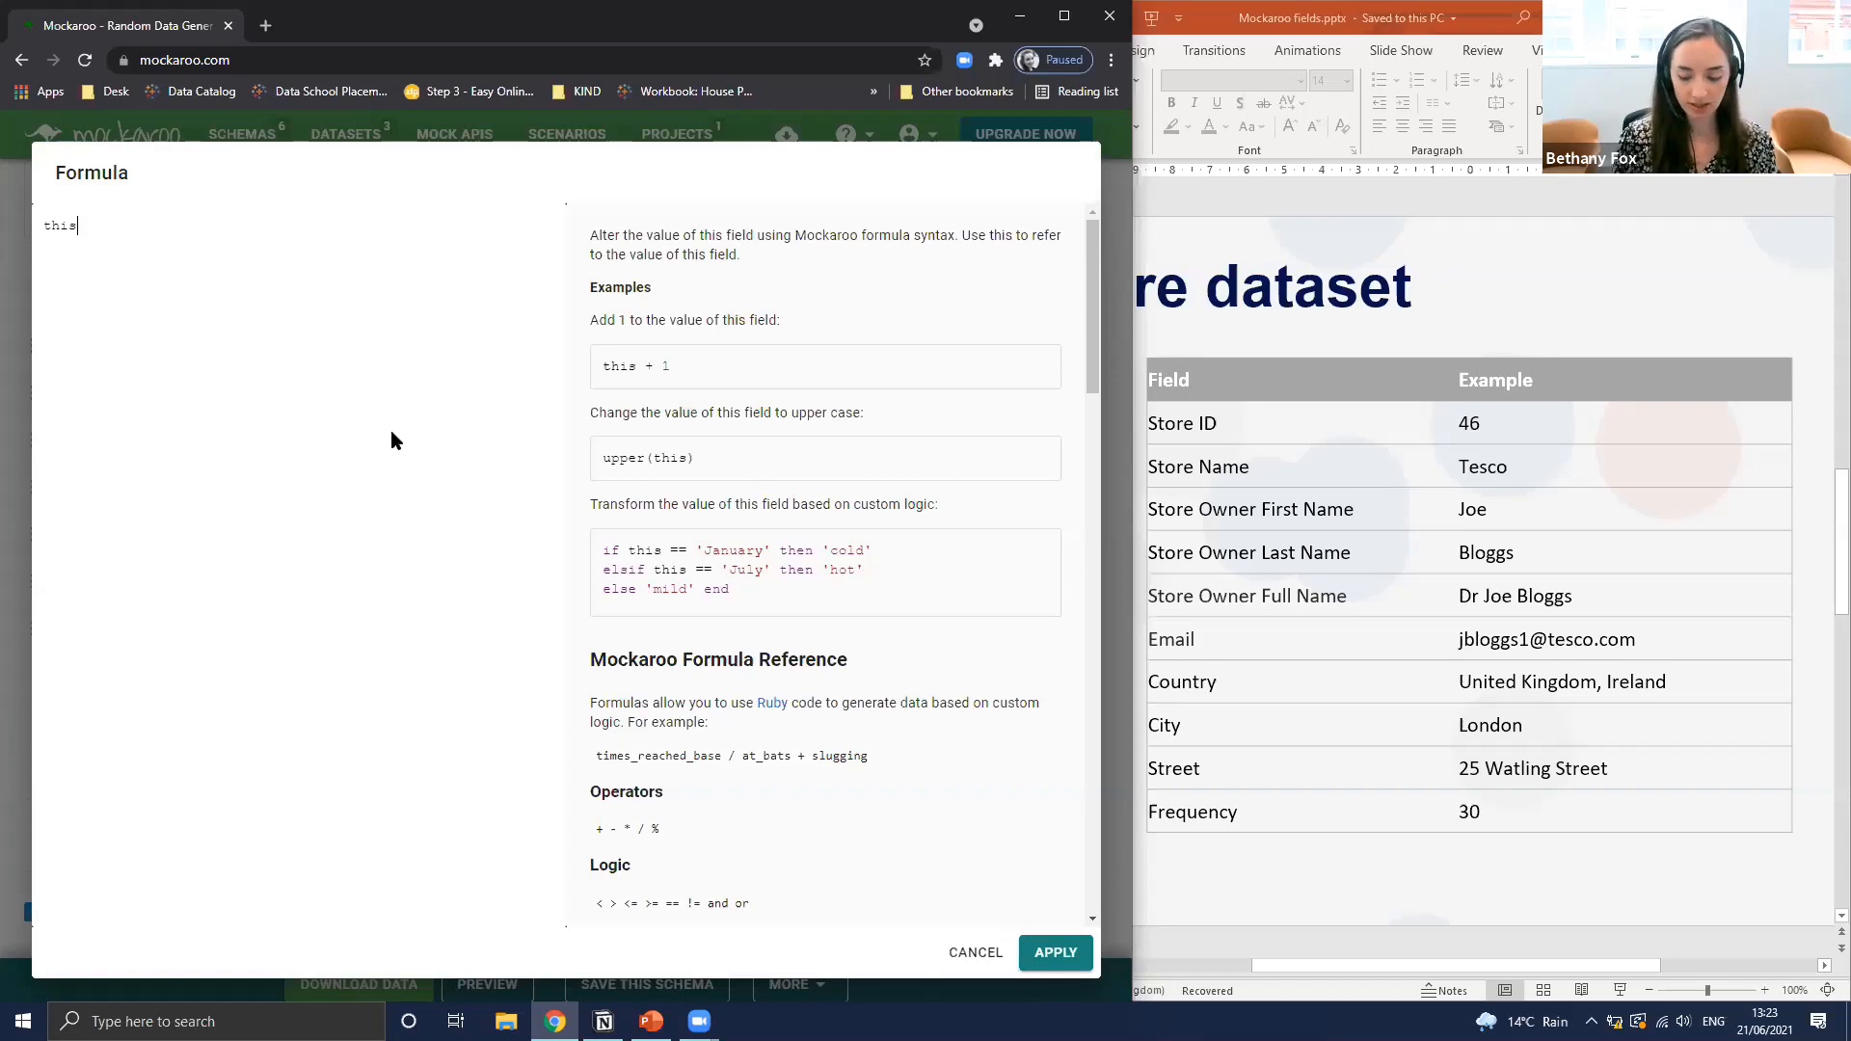
text(+)
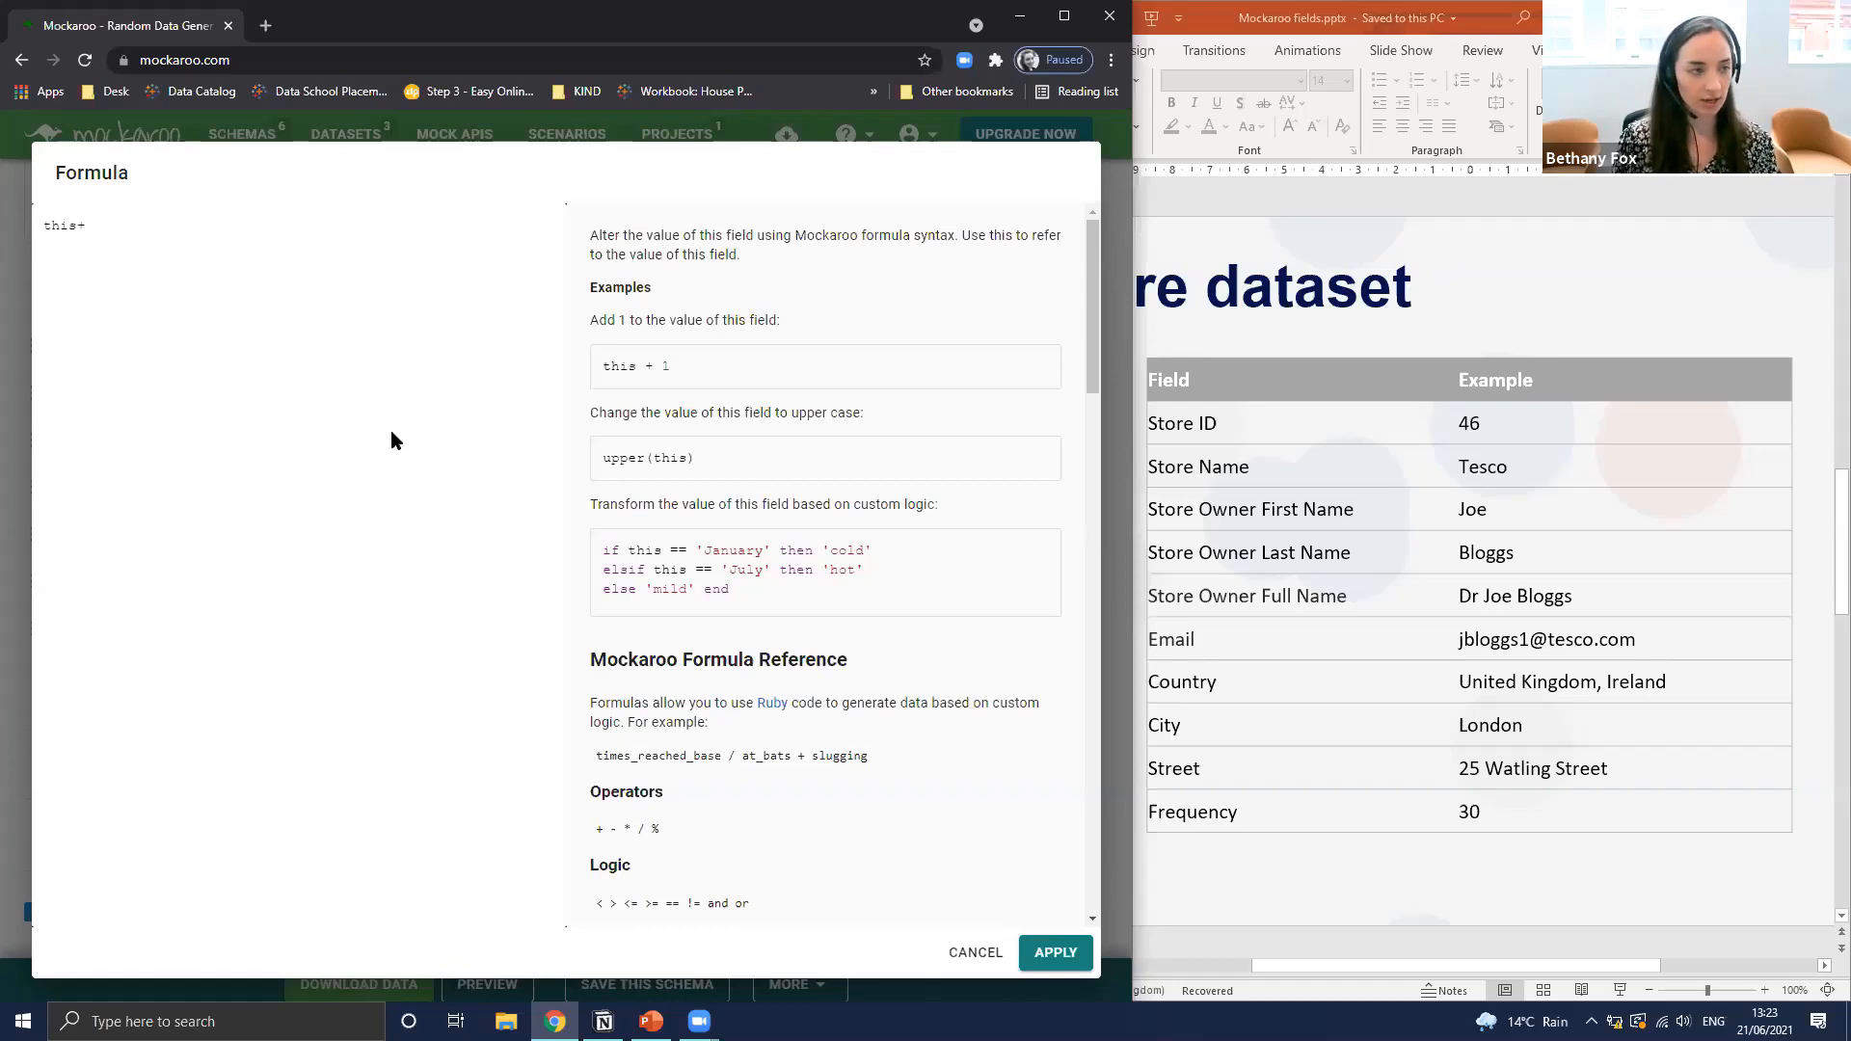
text(")
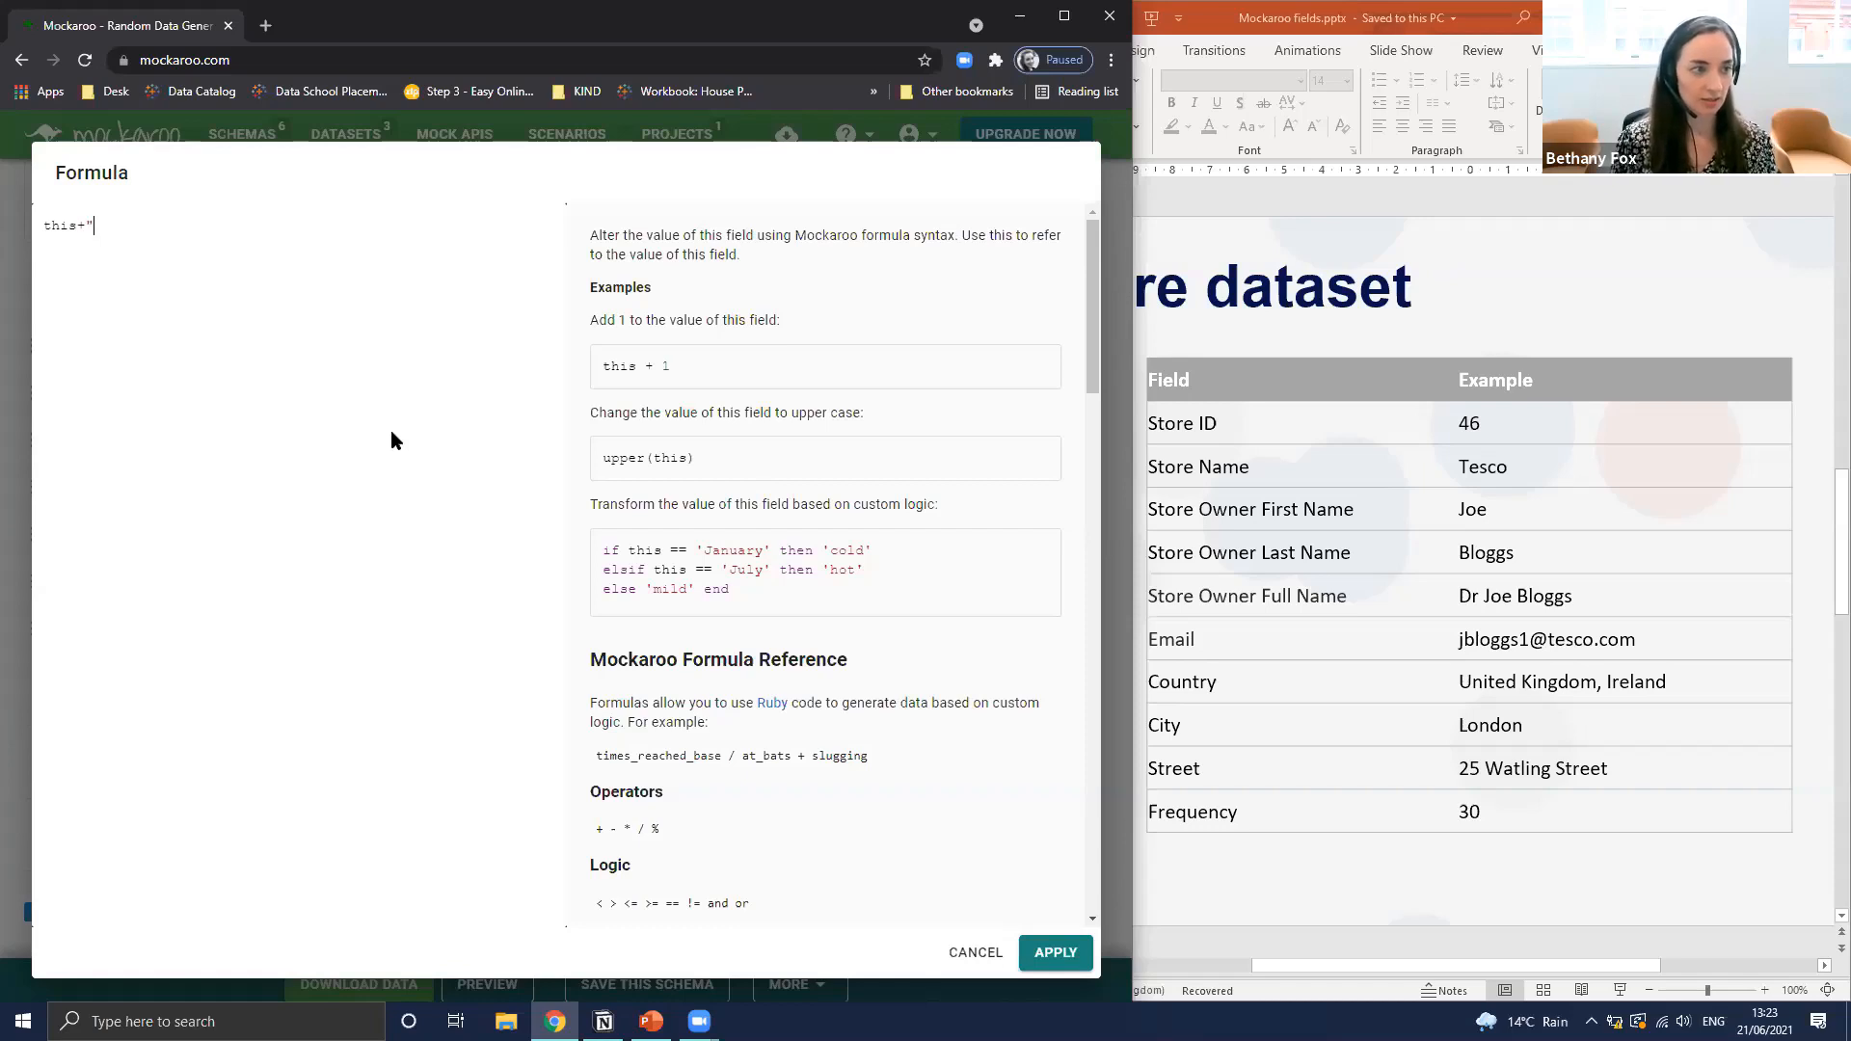
text(@)
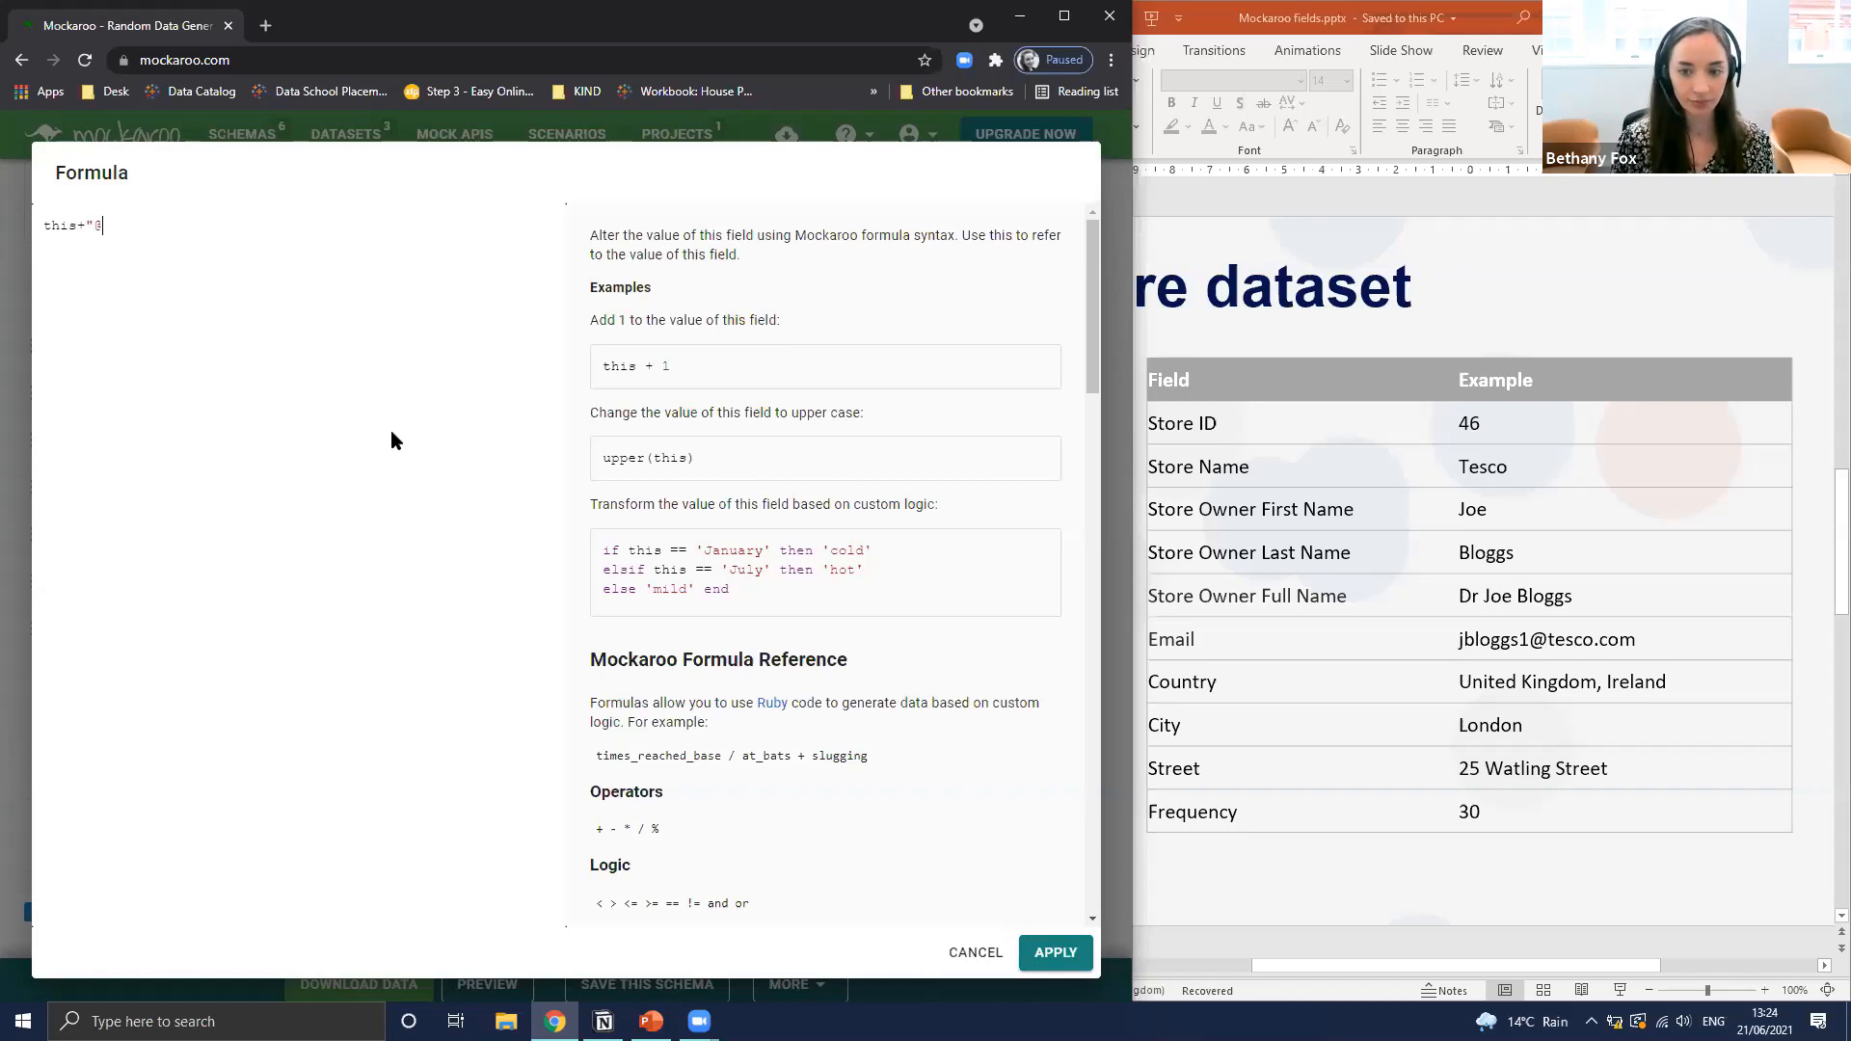
text(")
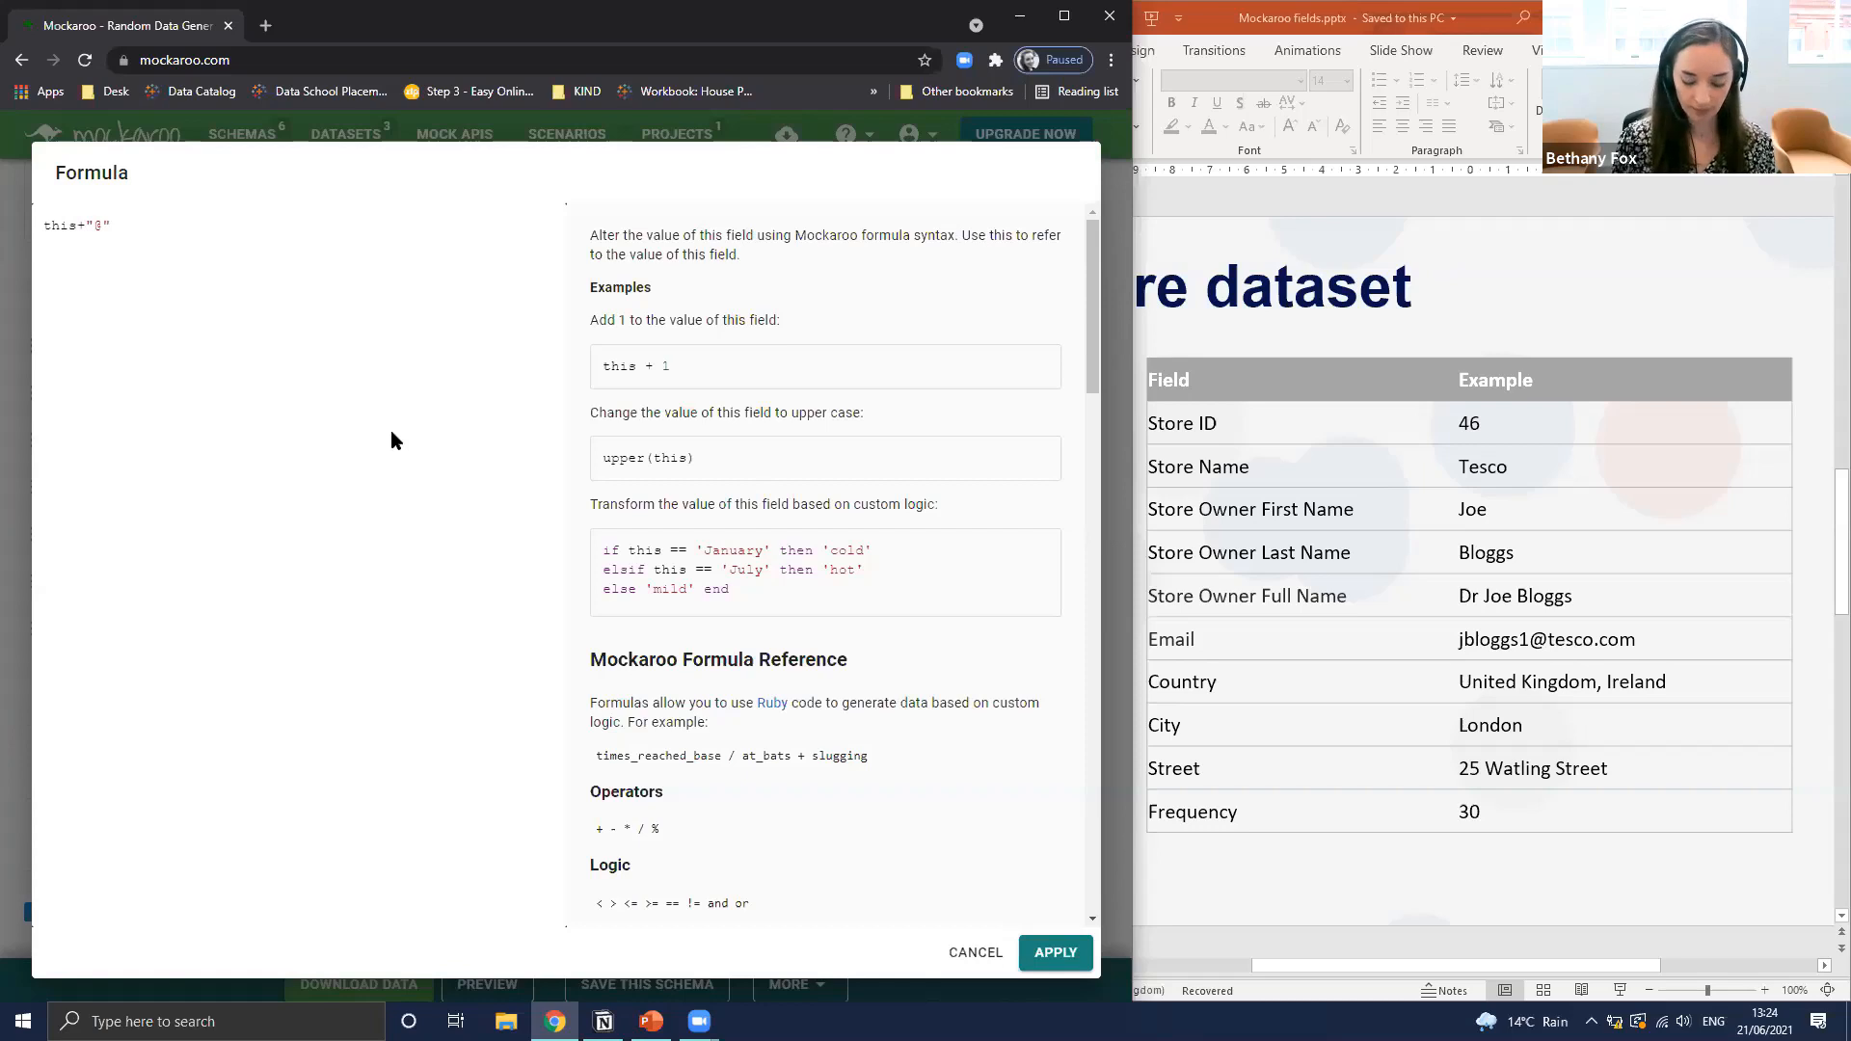
Append +field("Store Name")+".com" to the Email formula and apply it
text(+)
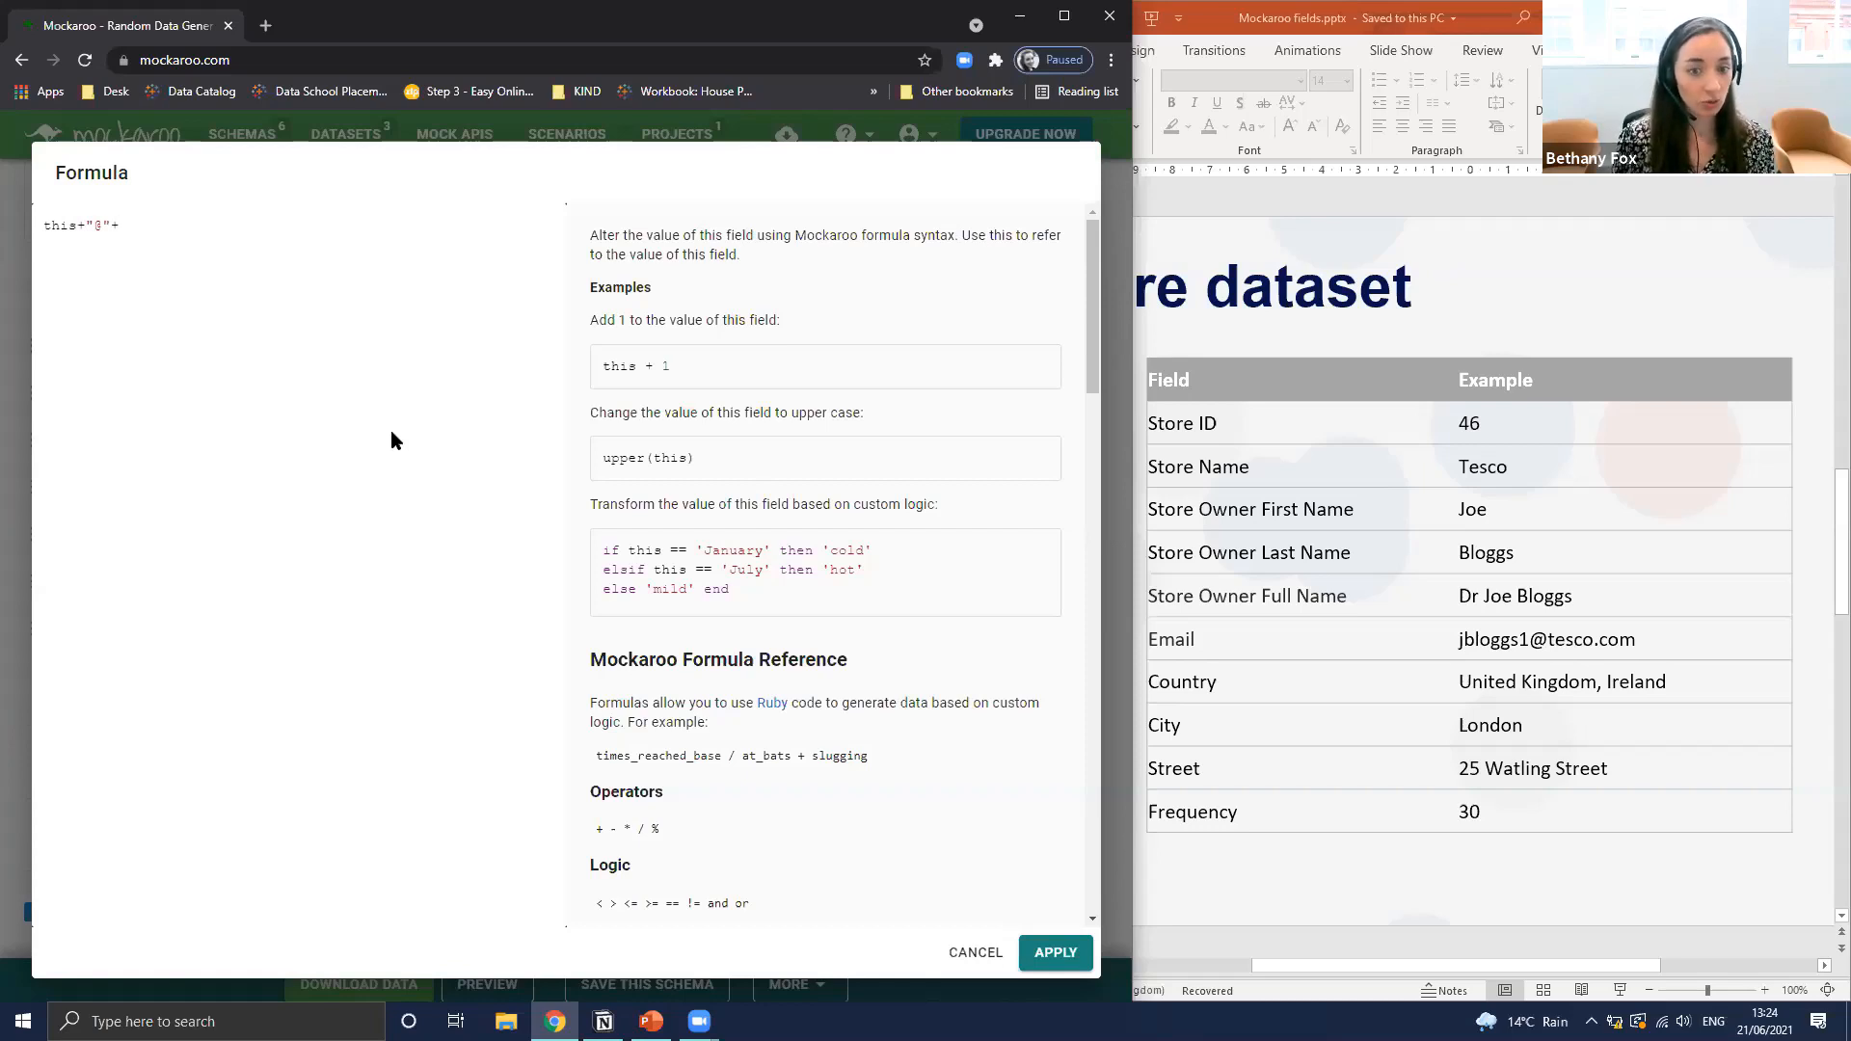
text(field)
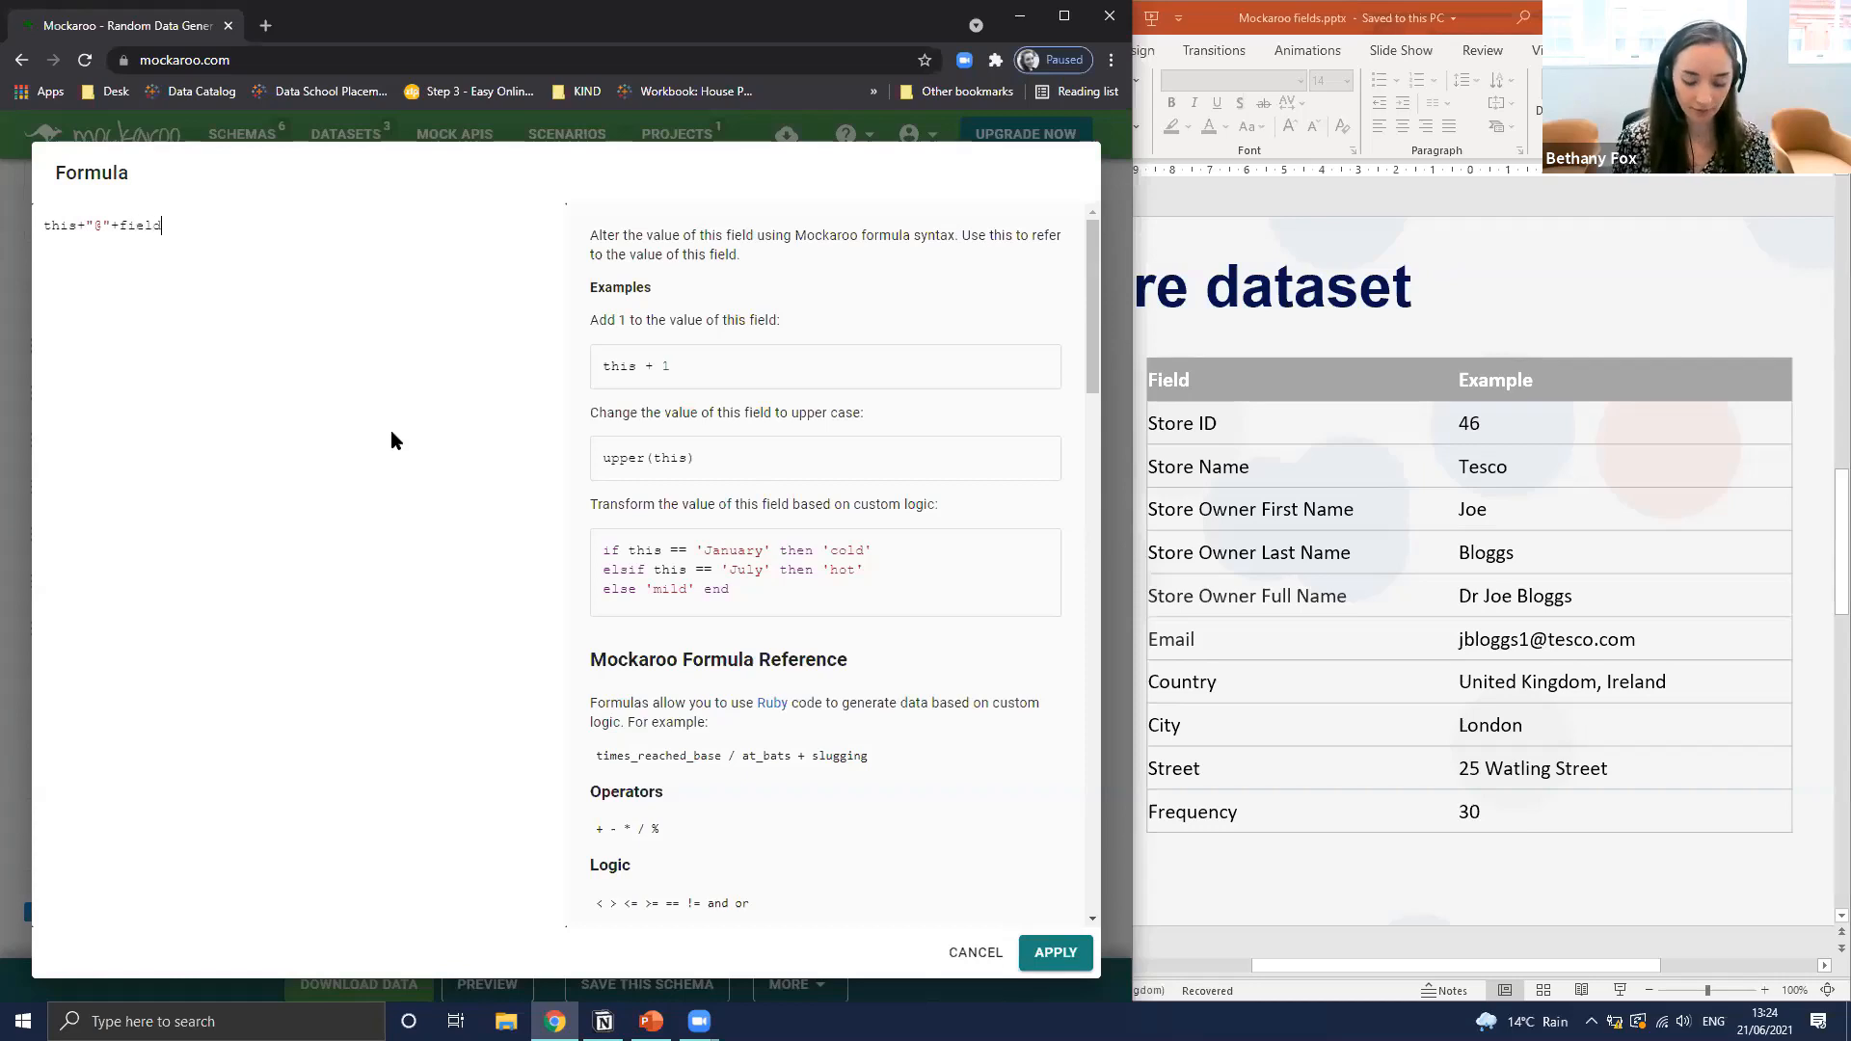
text((")
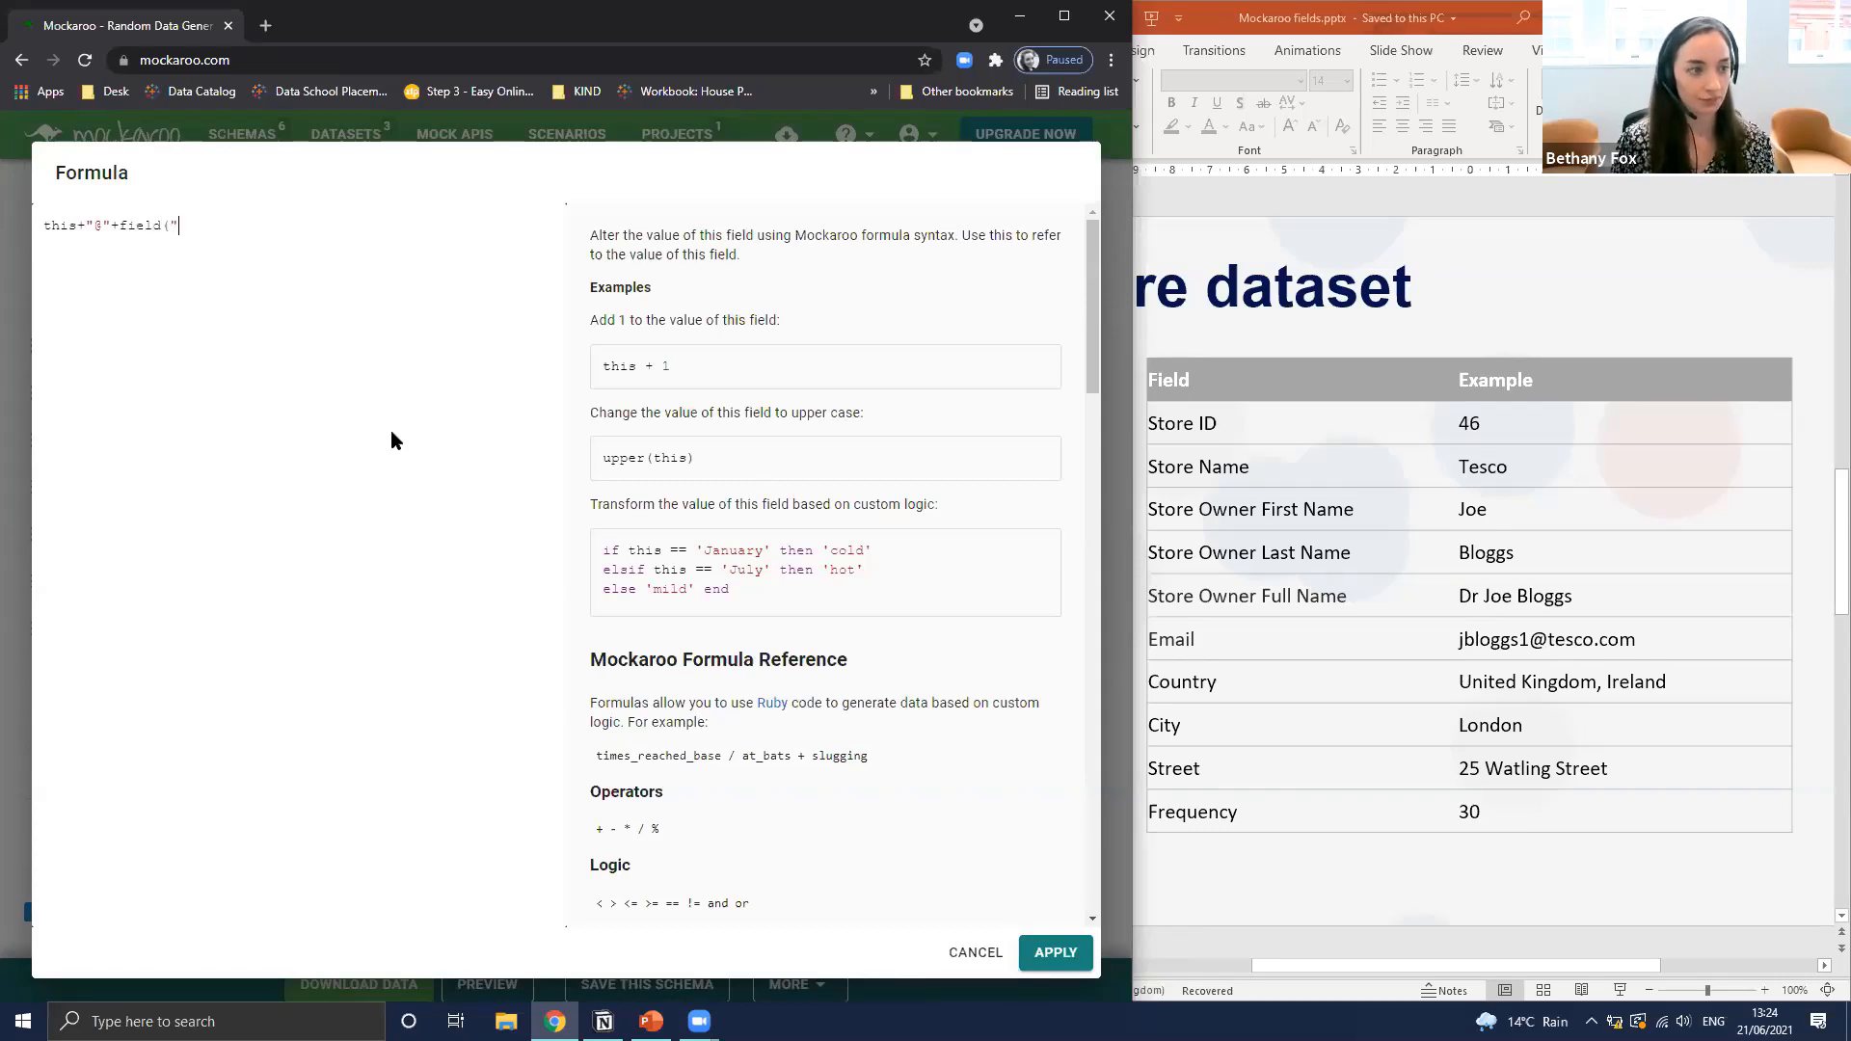
text(Store Na)
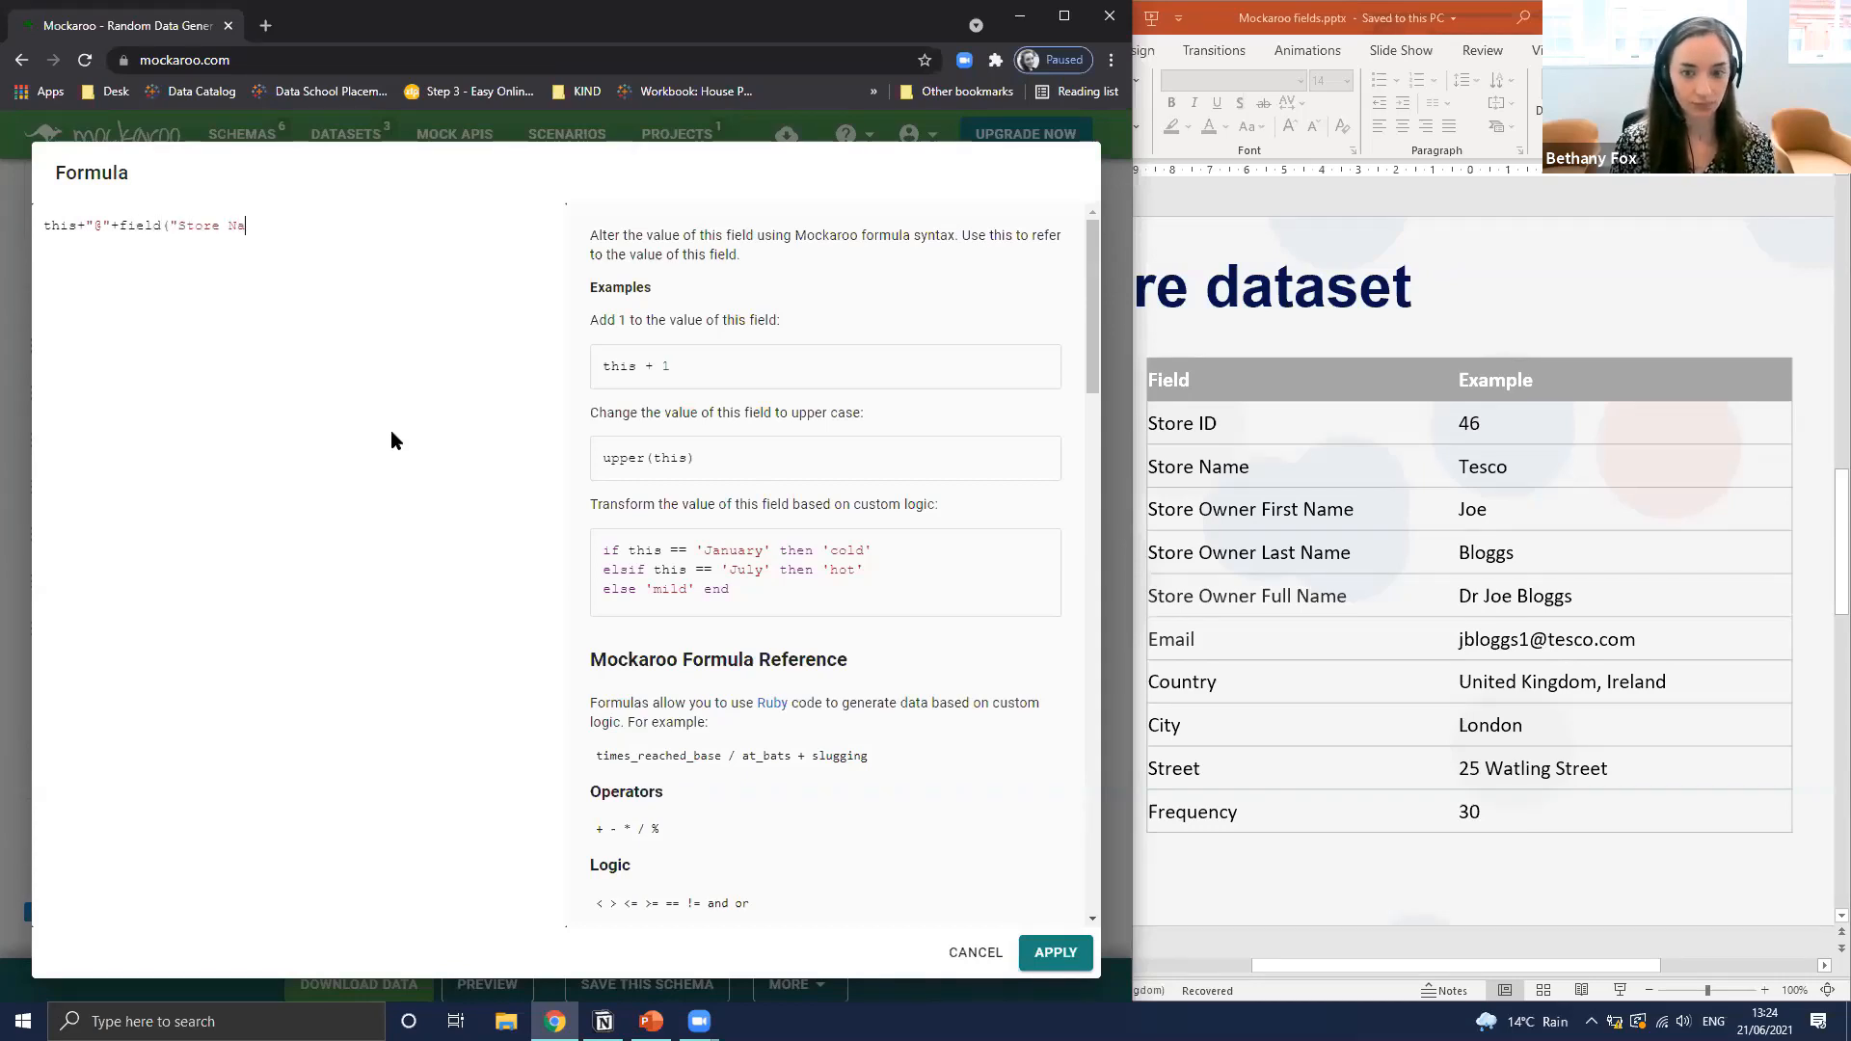
text(me")
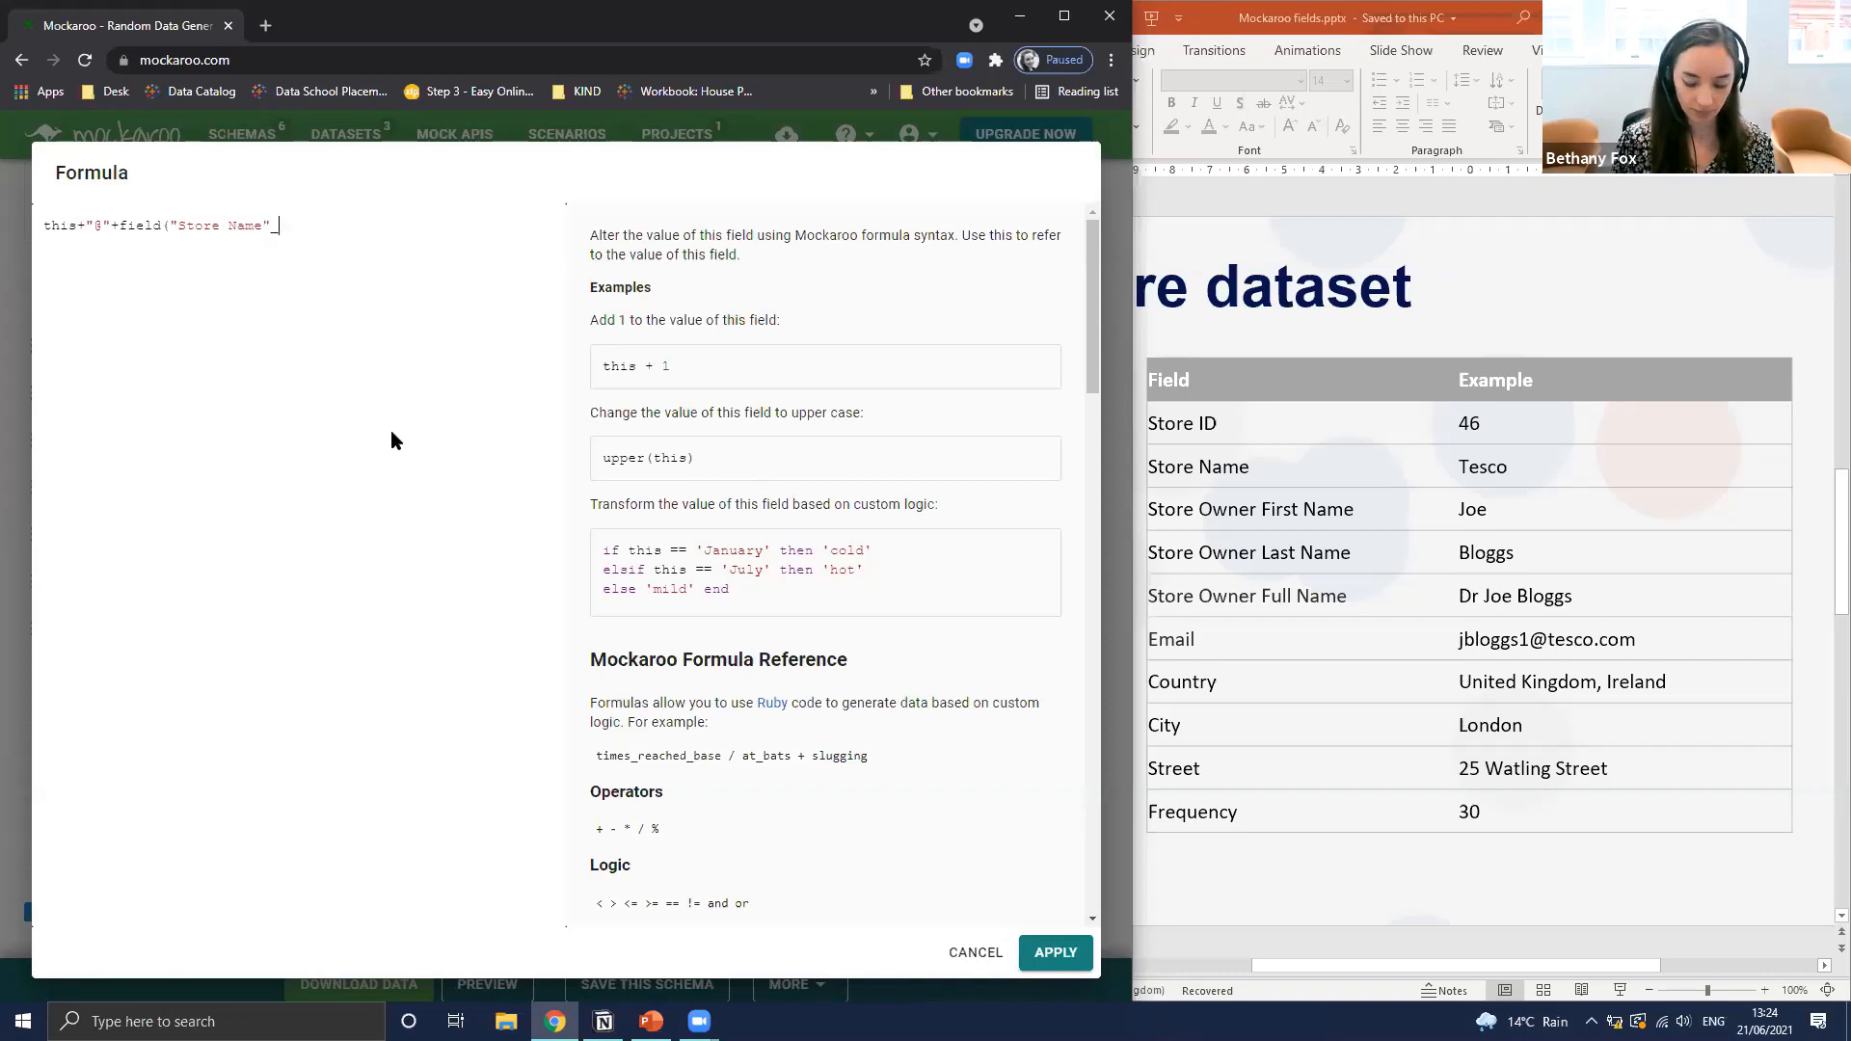
text()+)
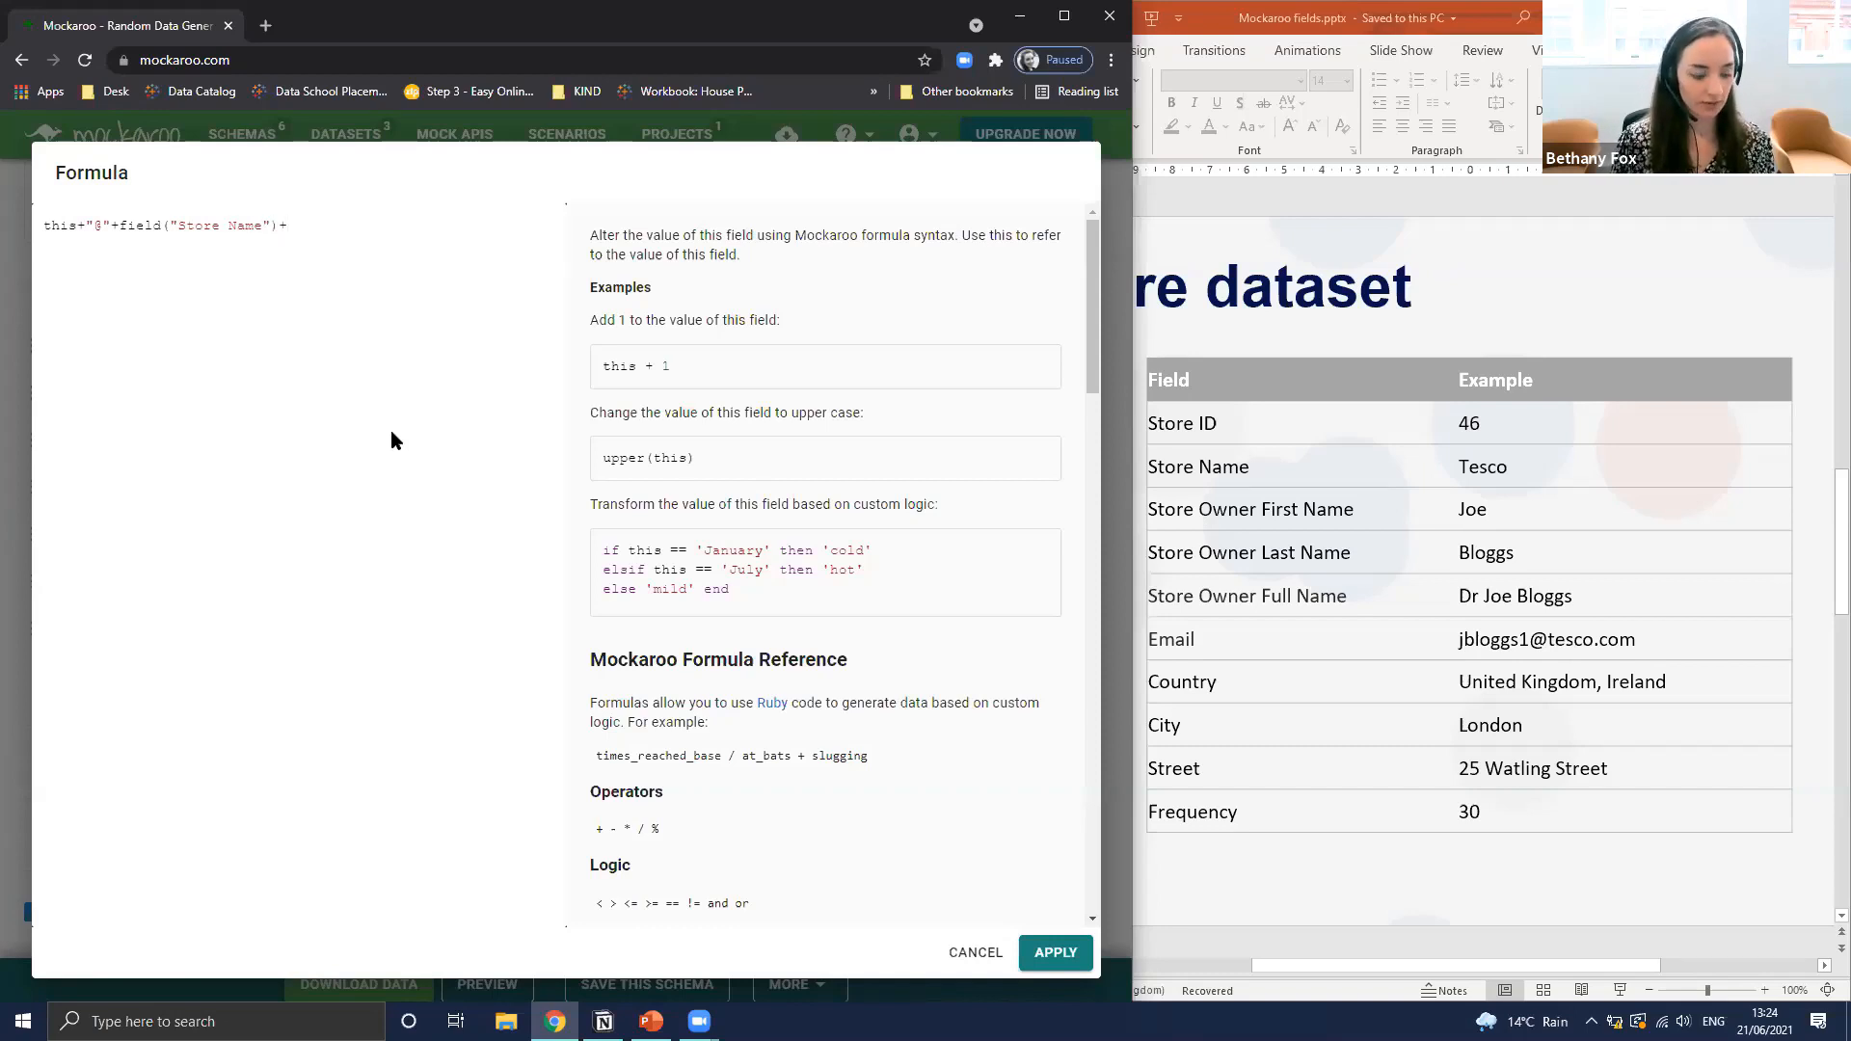
text(")
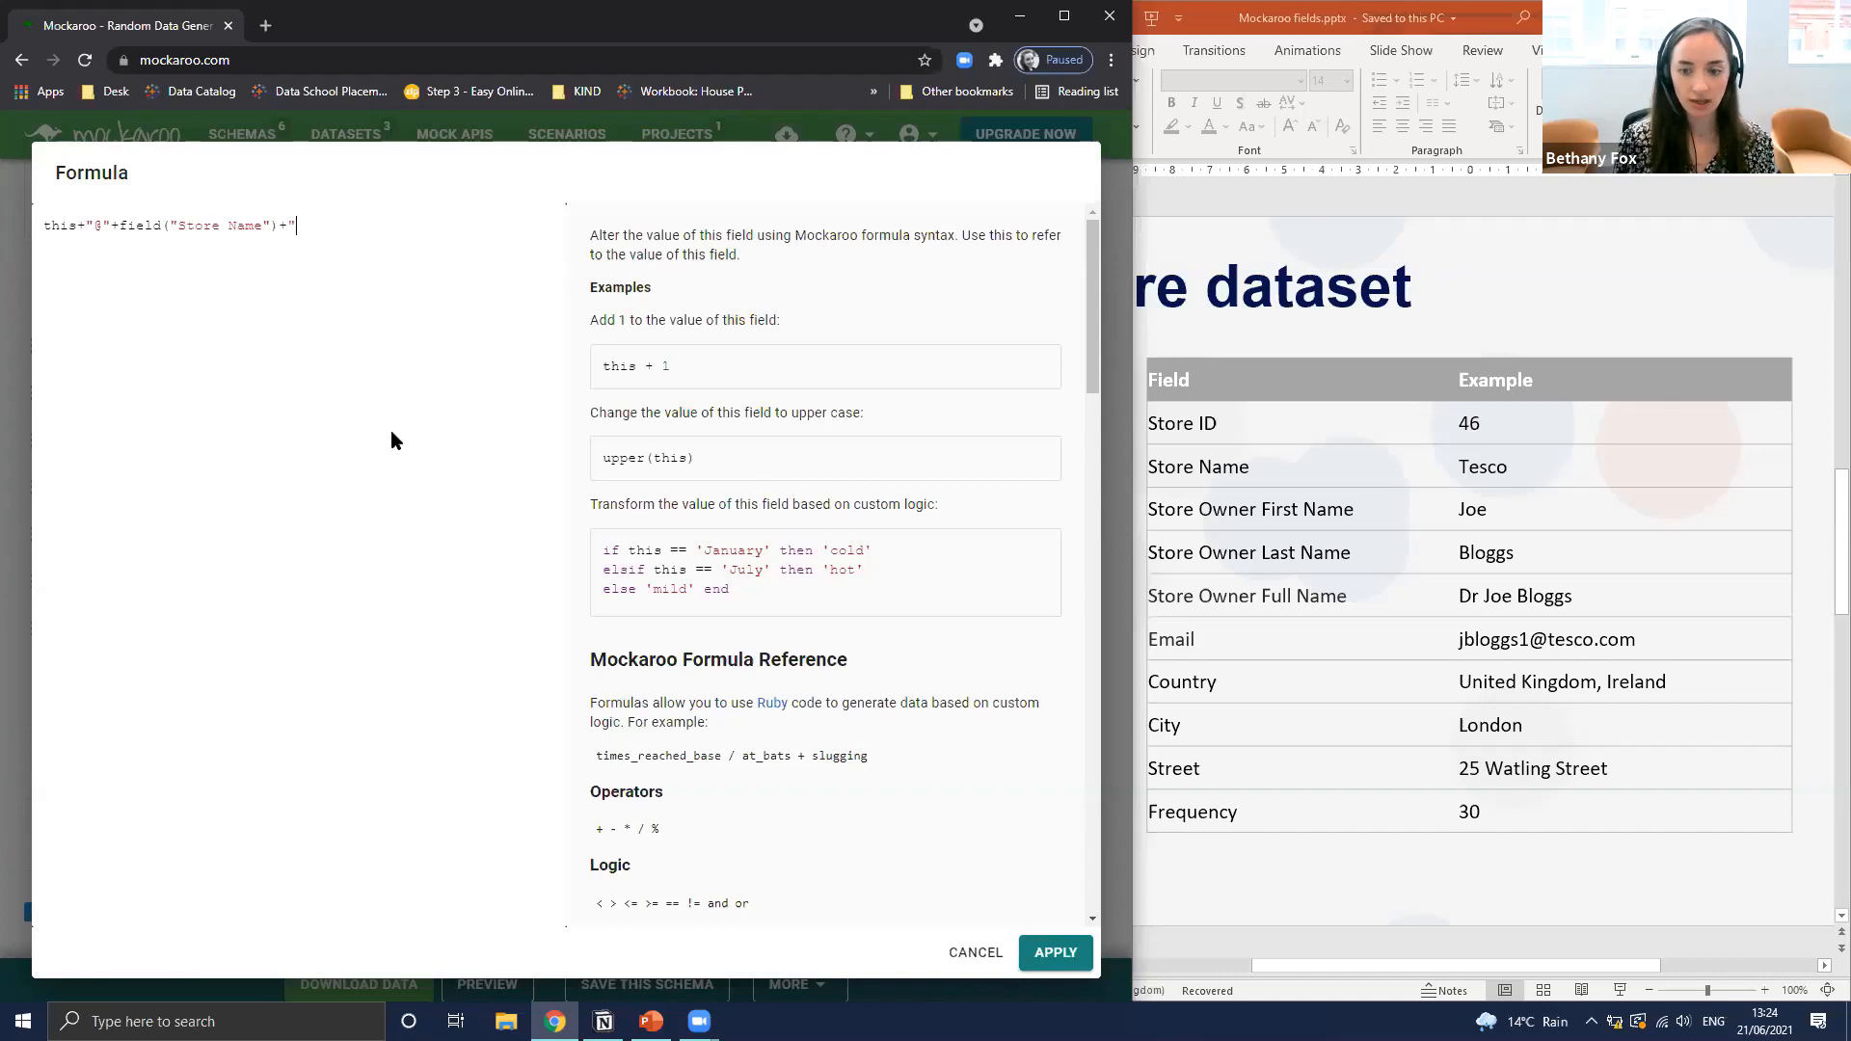
text(.com")
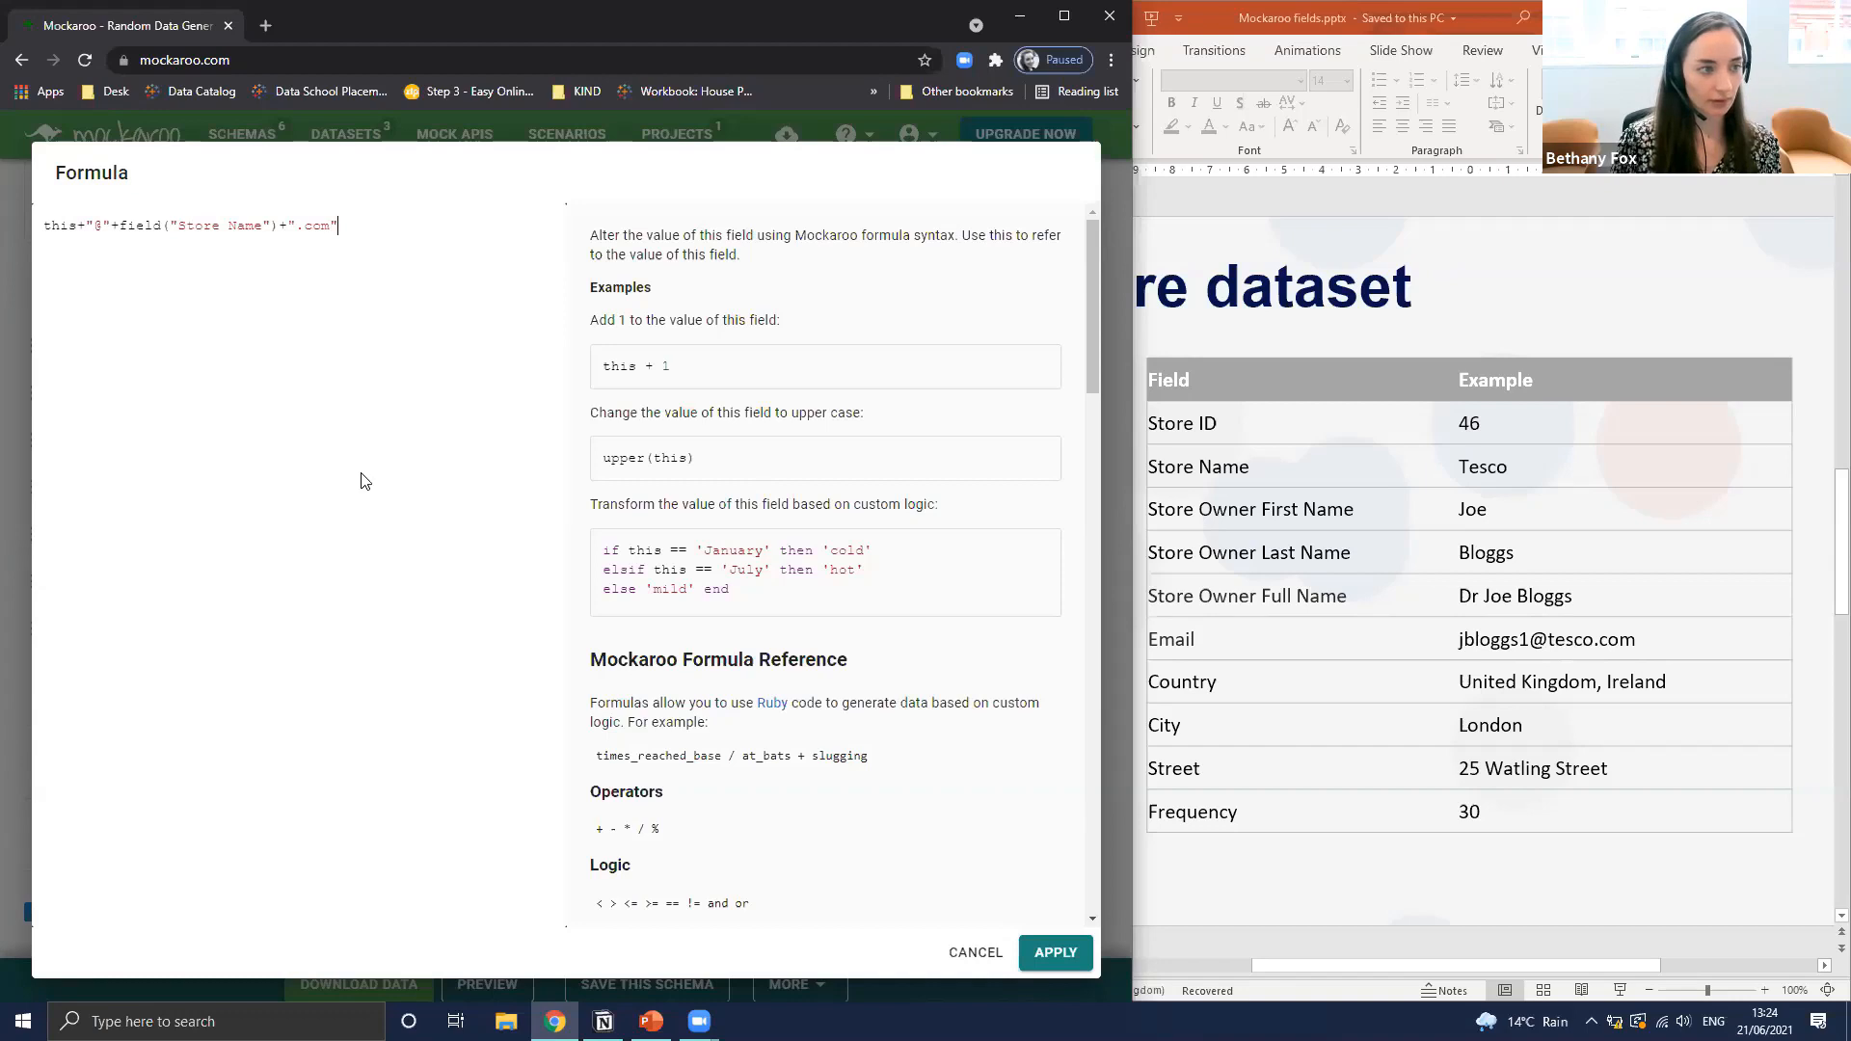
key(ctrl+a)
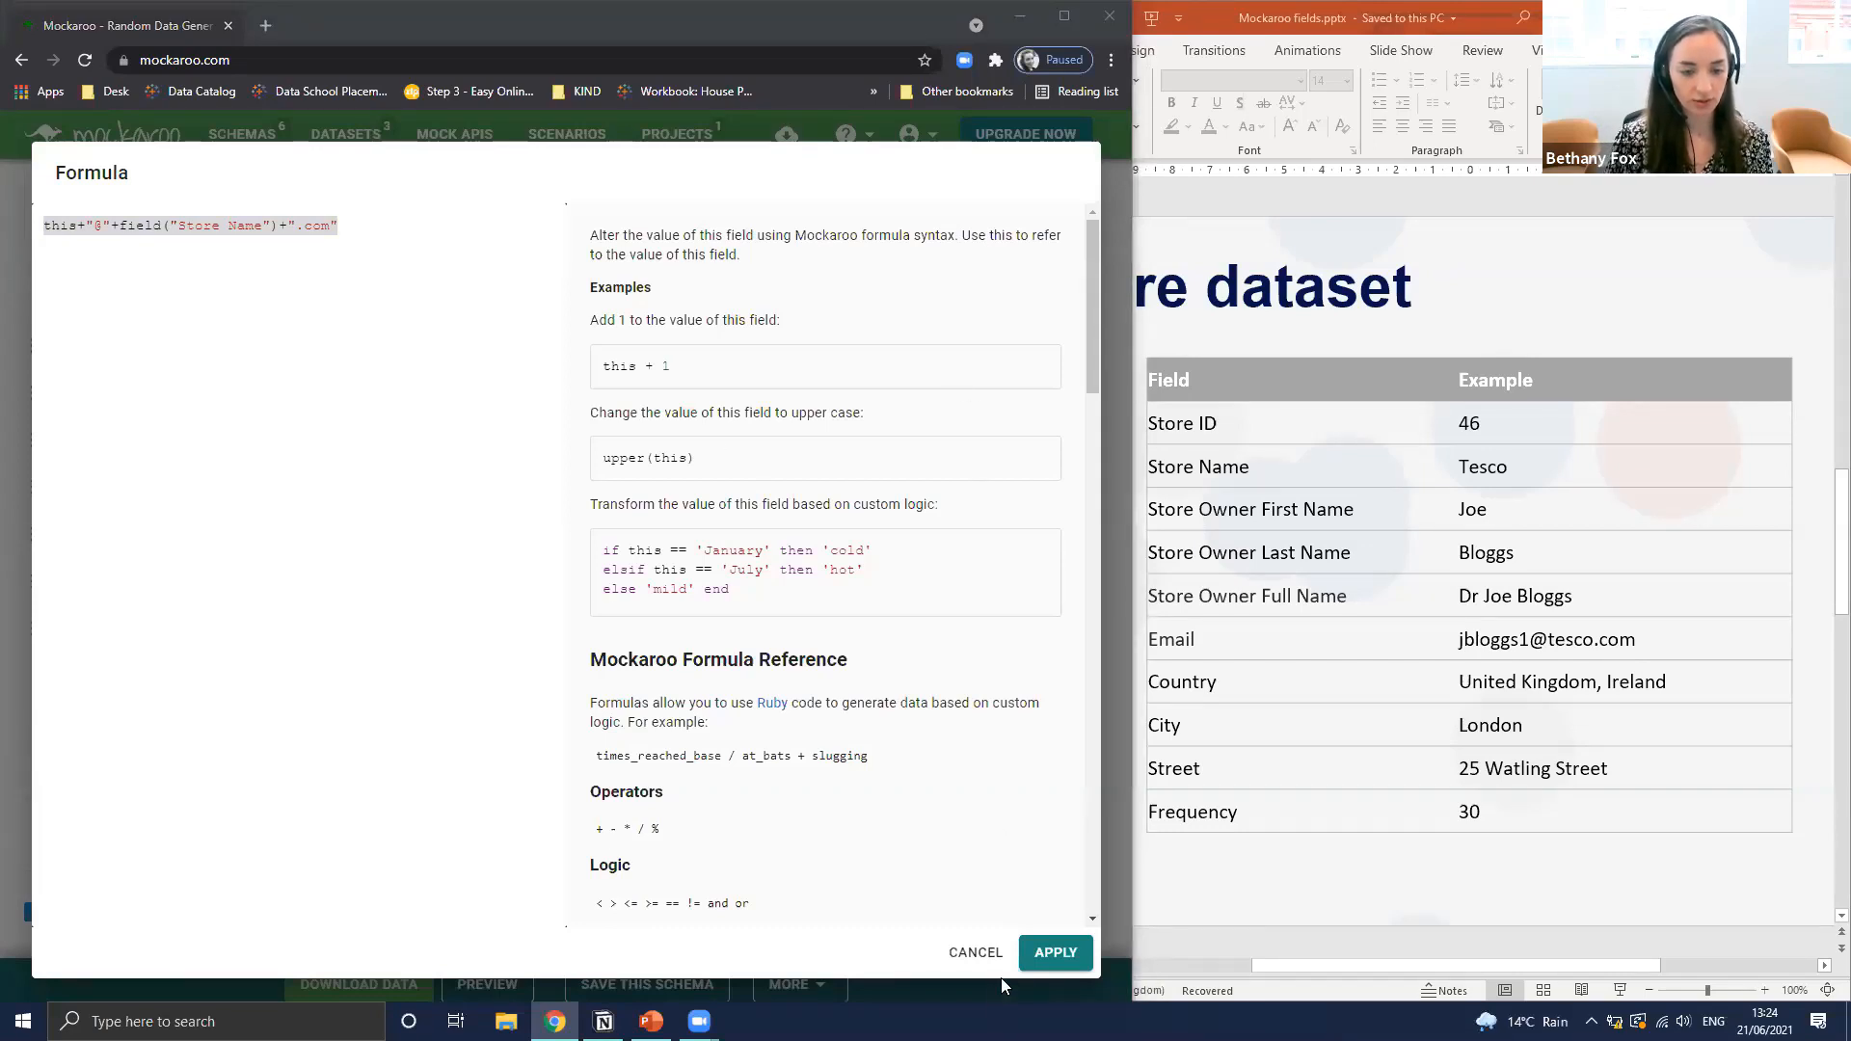
click(1054, 951)
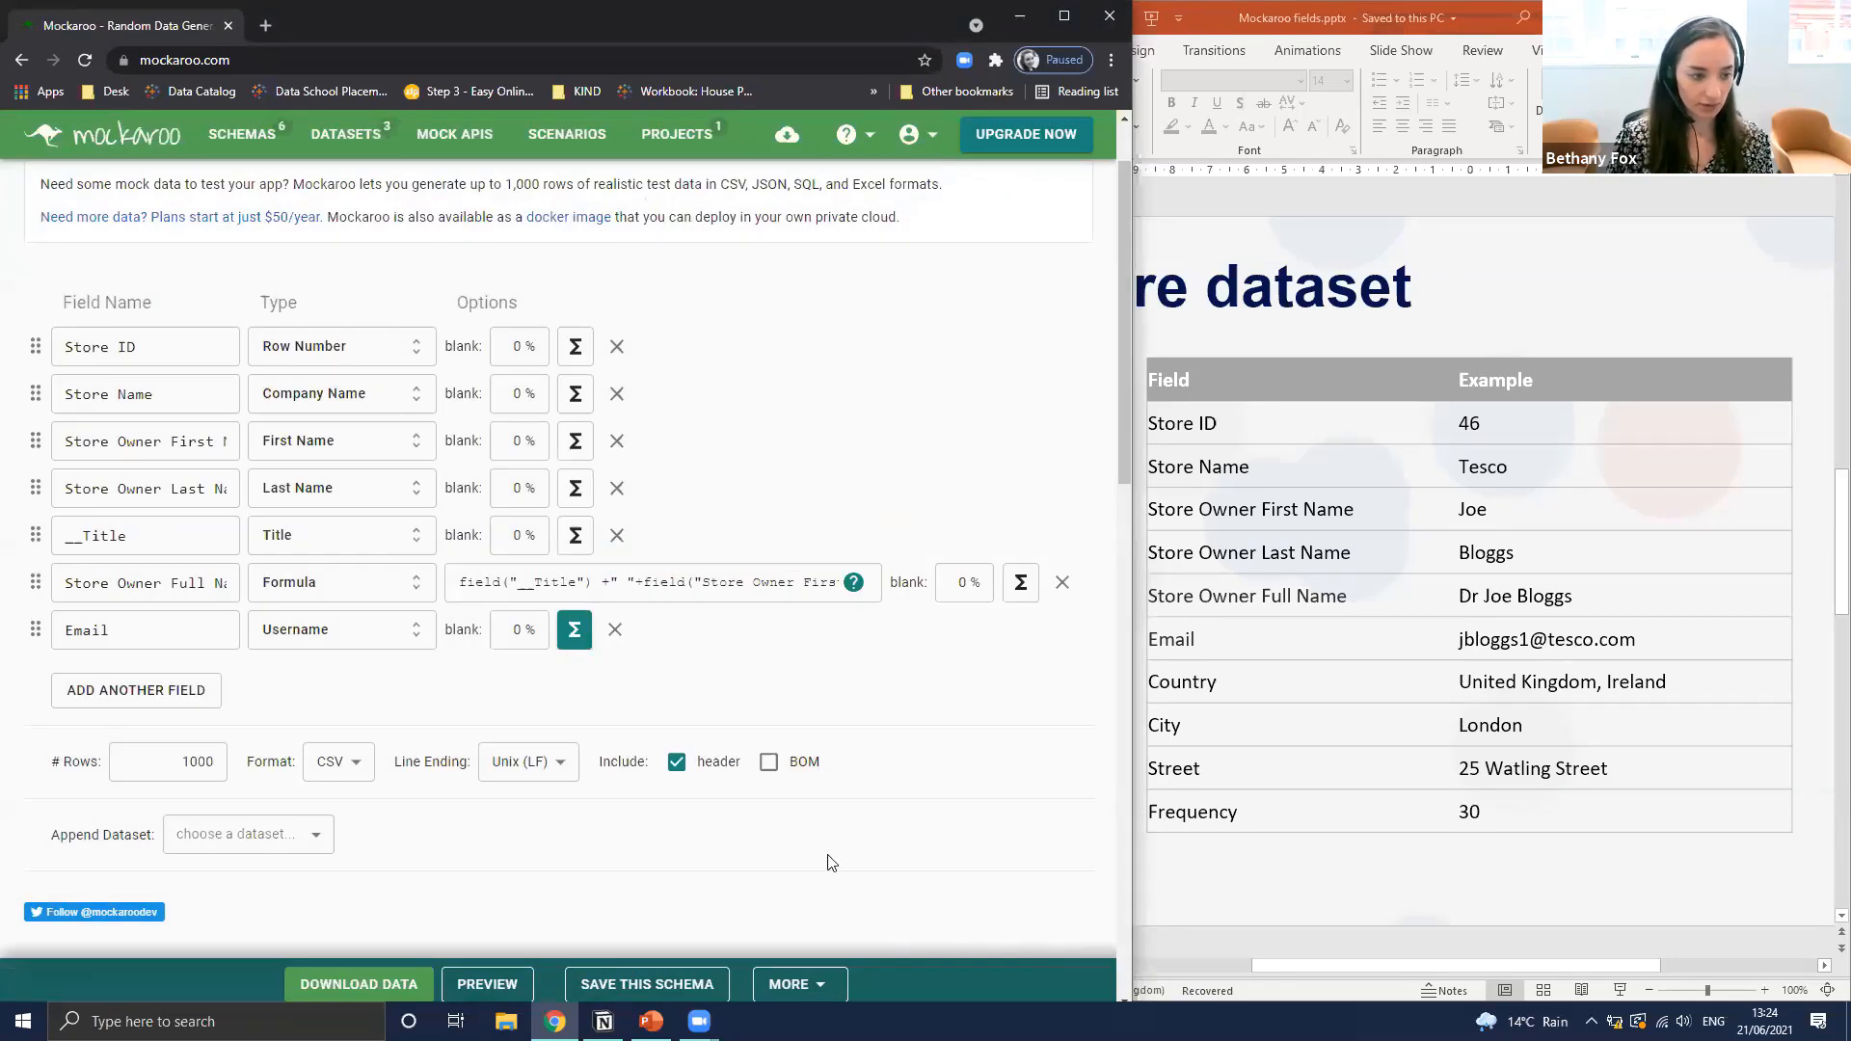
Preview the mock data, compare the Email column with the store and owner name columns, and close the preview
click(488, 983)
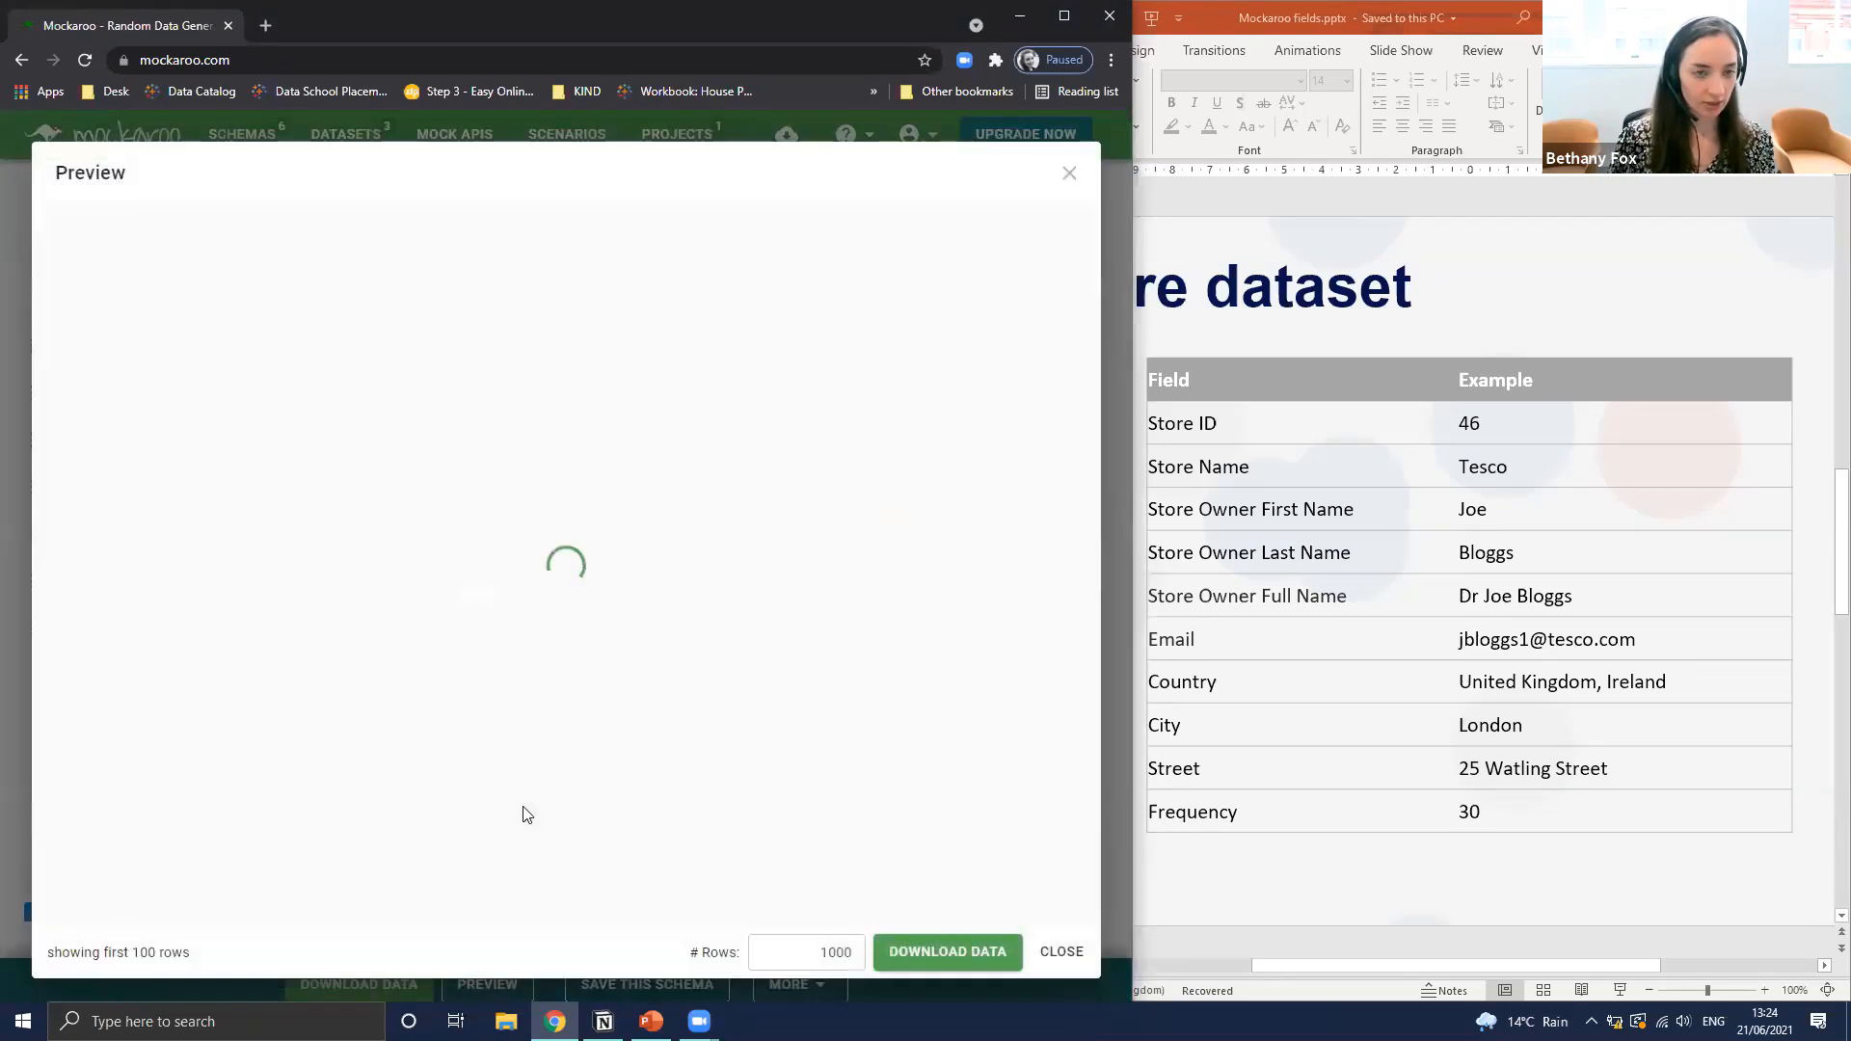
drag(570, 917, 864, 923)
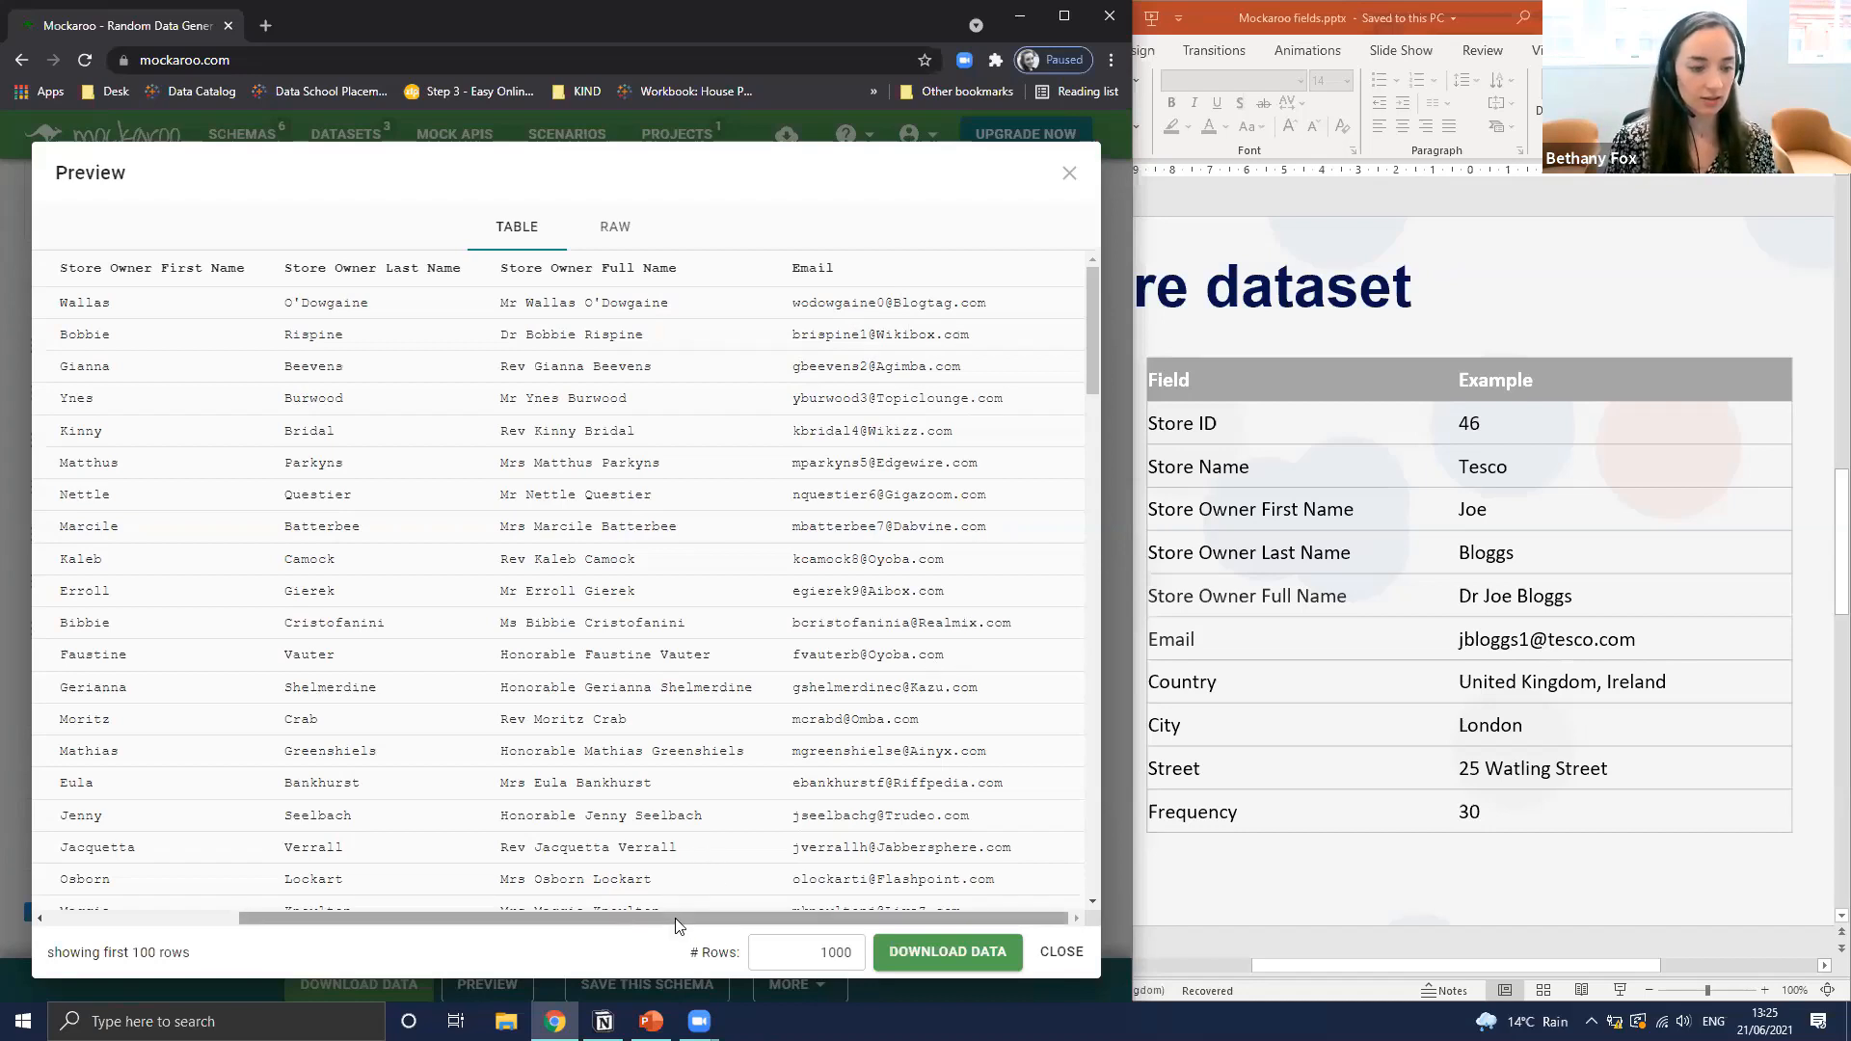
drag(680, 920, 486, 921)
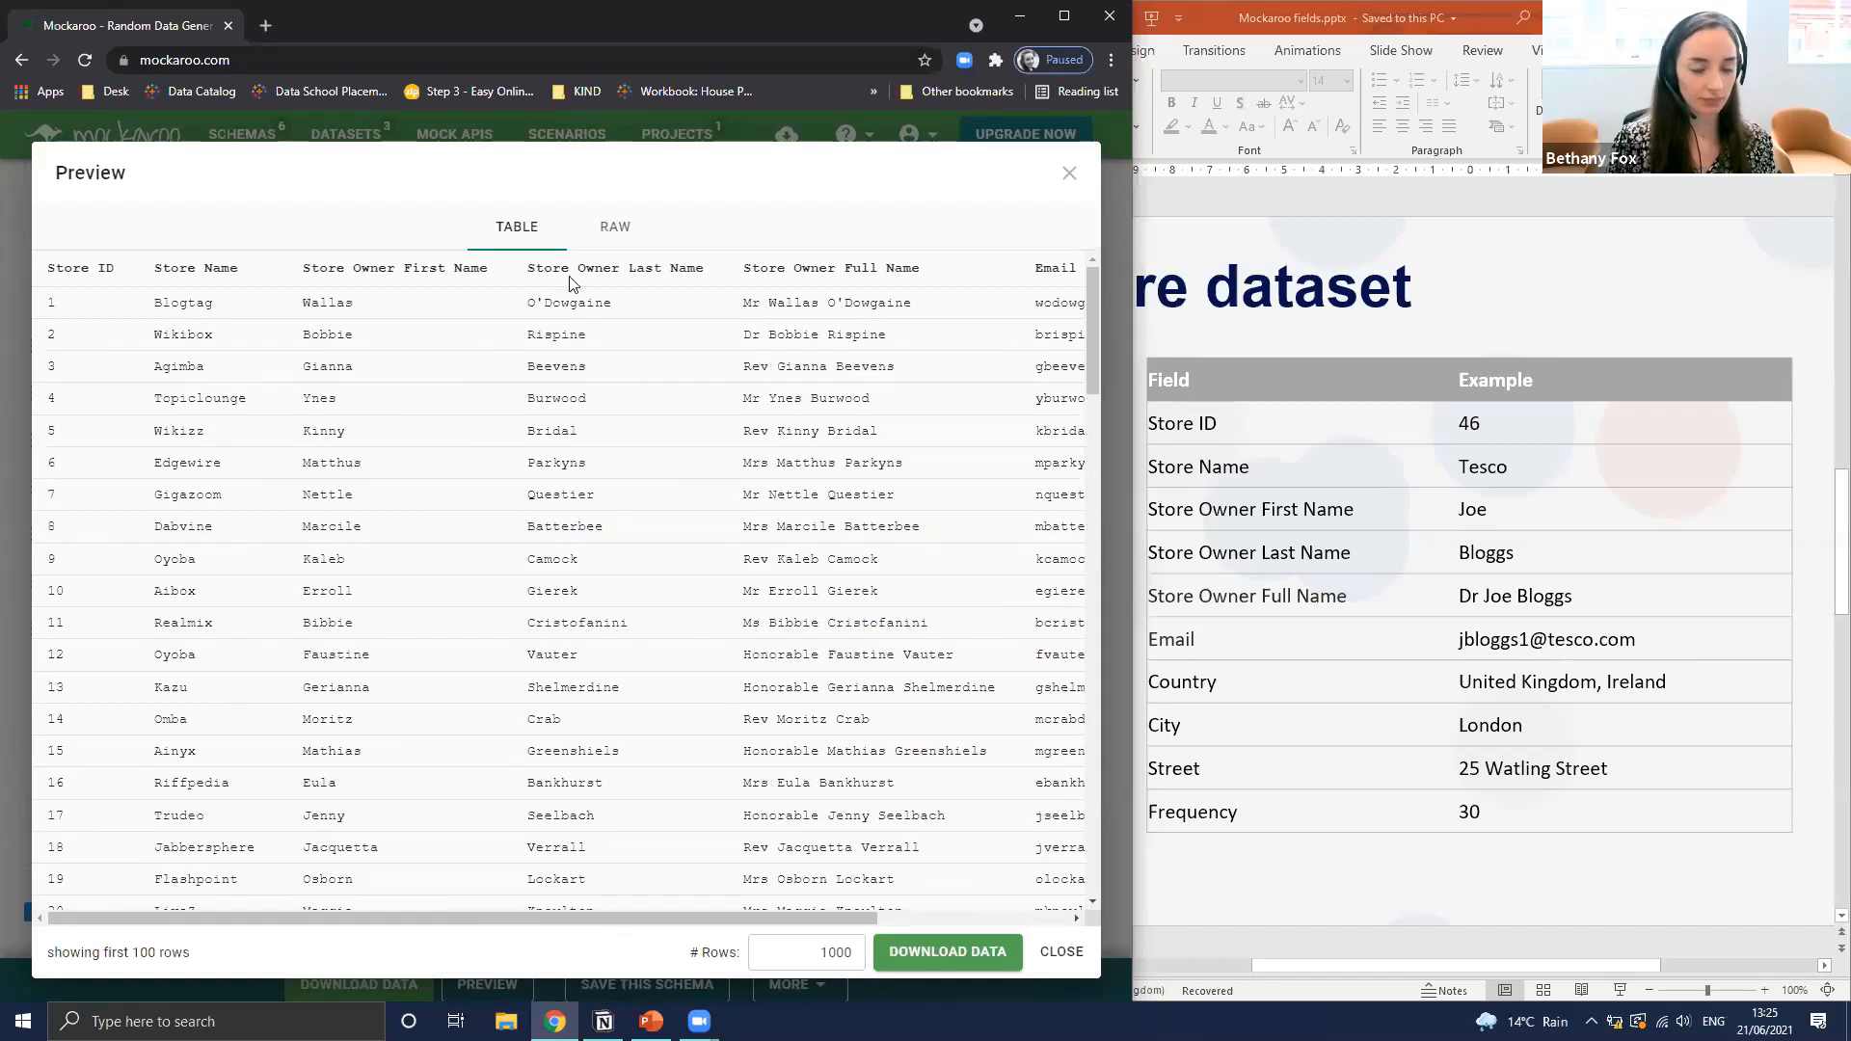
drag(723, 922, 946, 919)
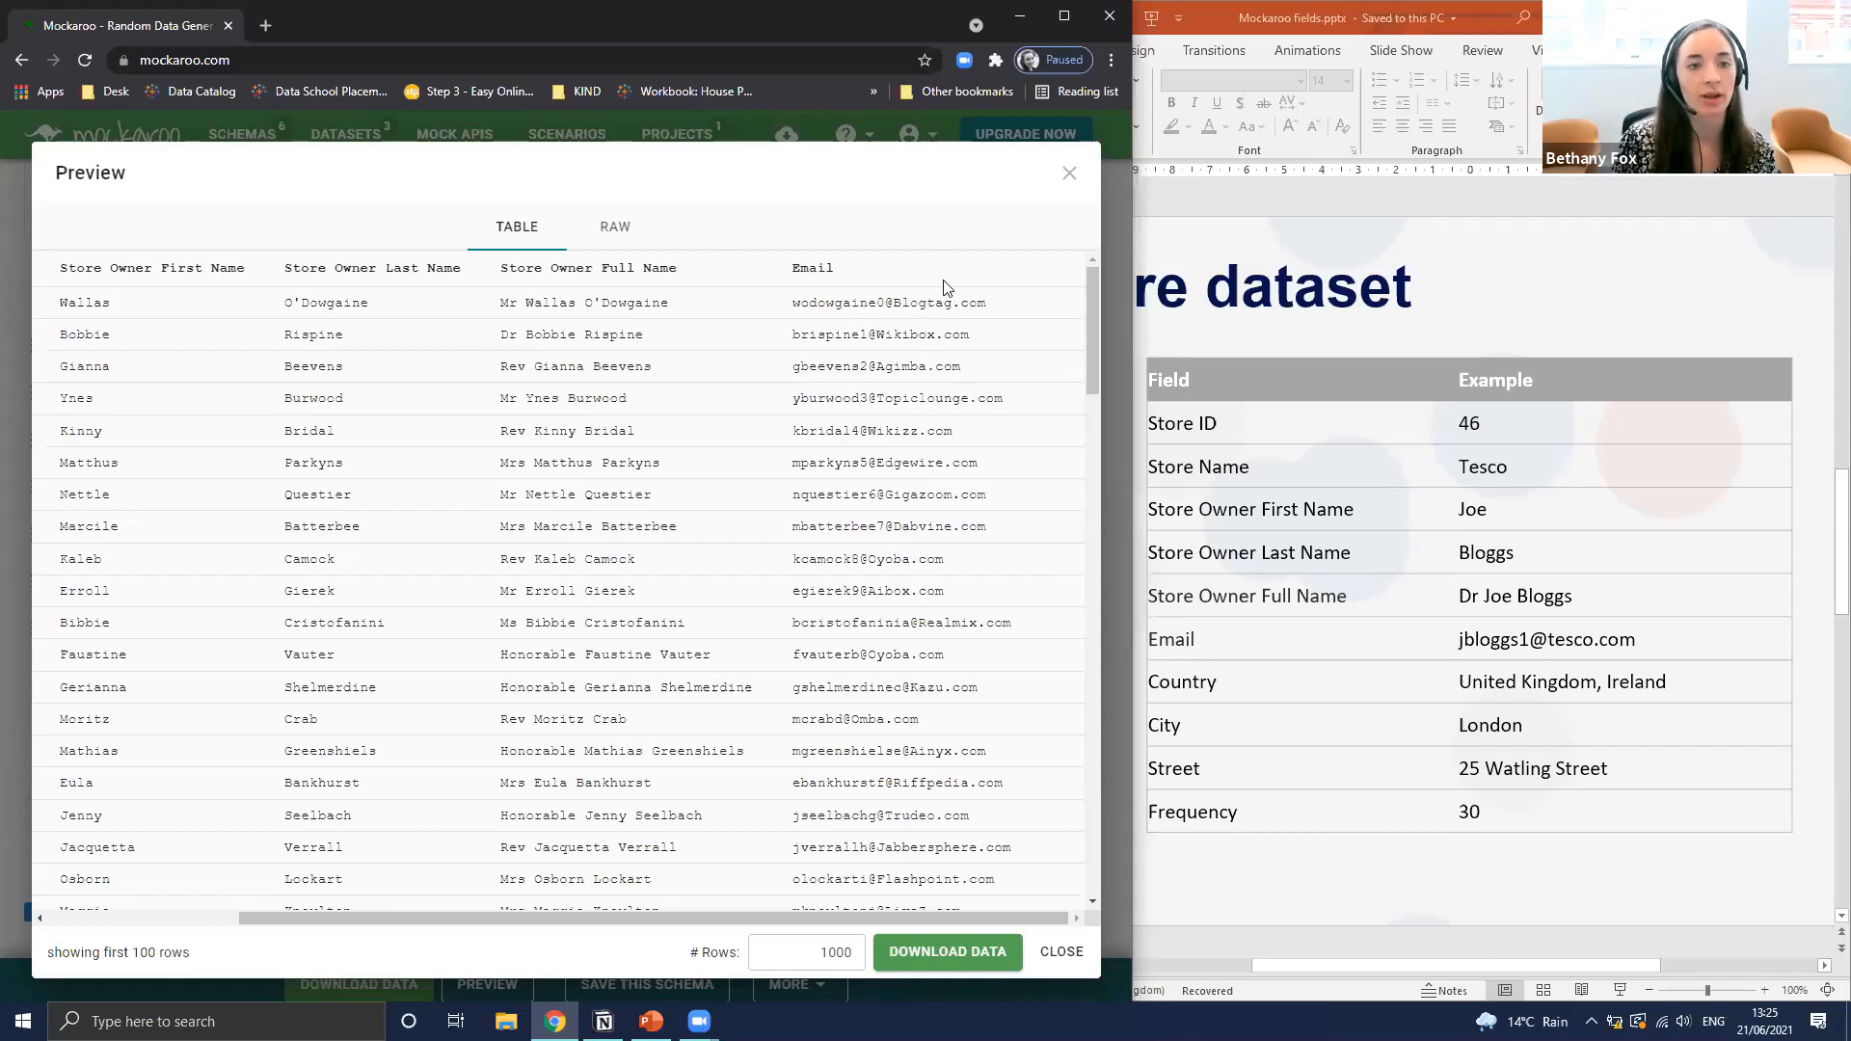
click(1070, 174)
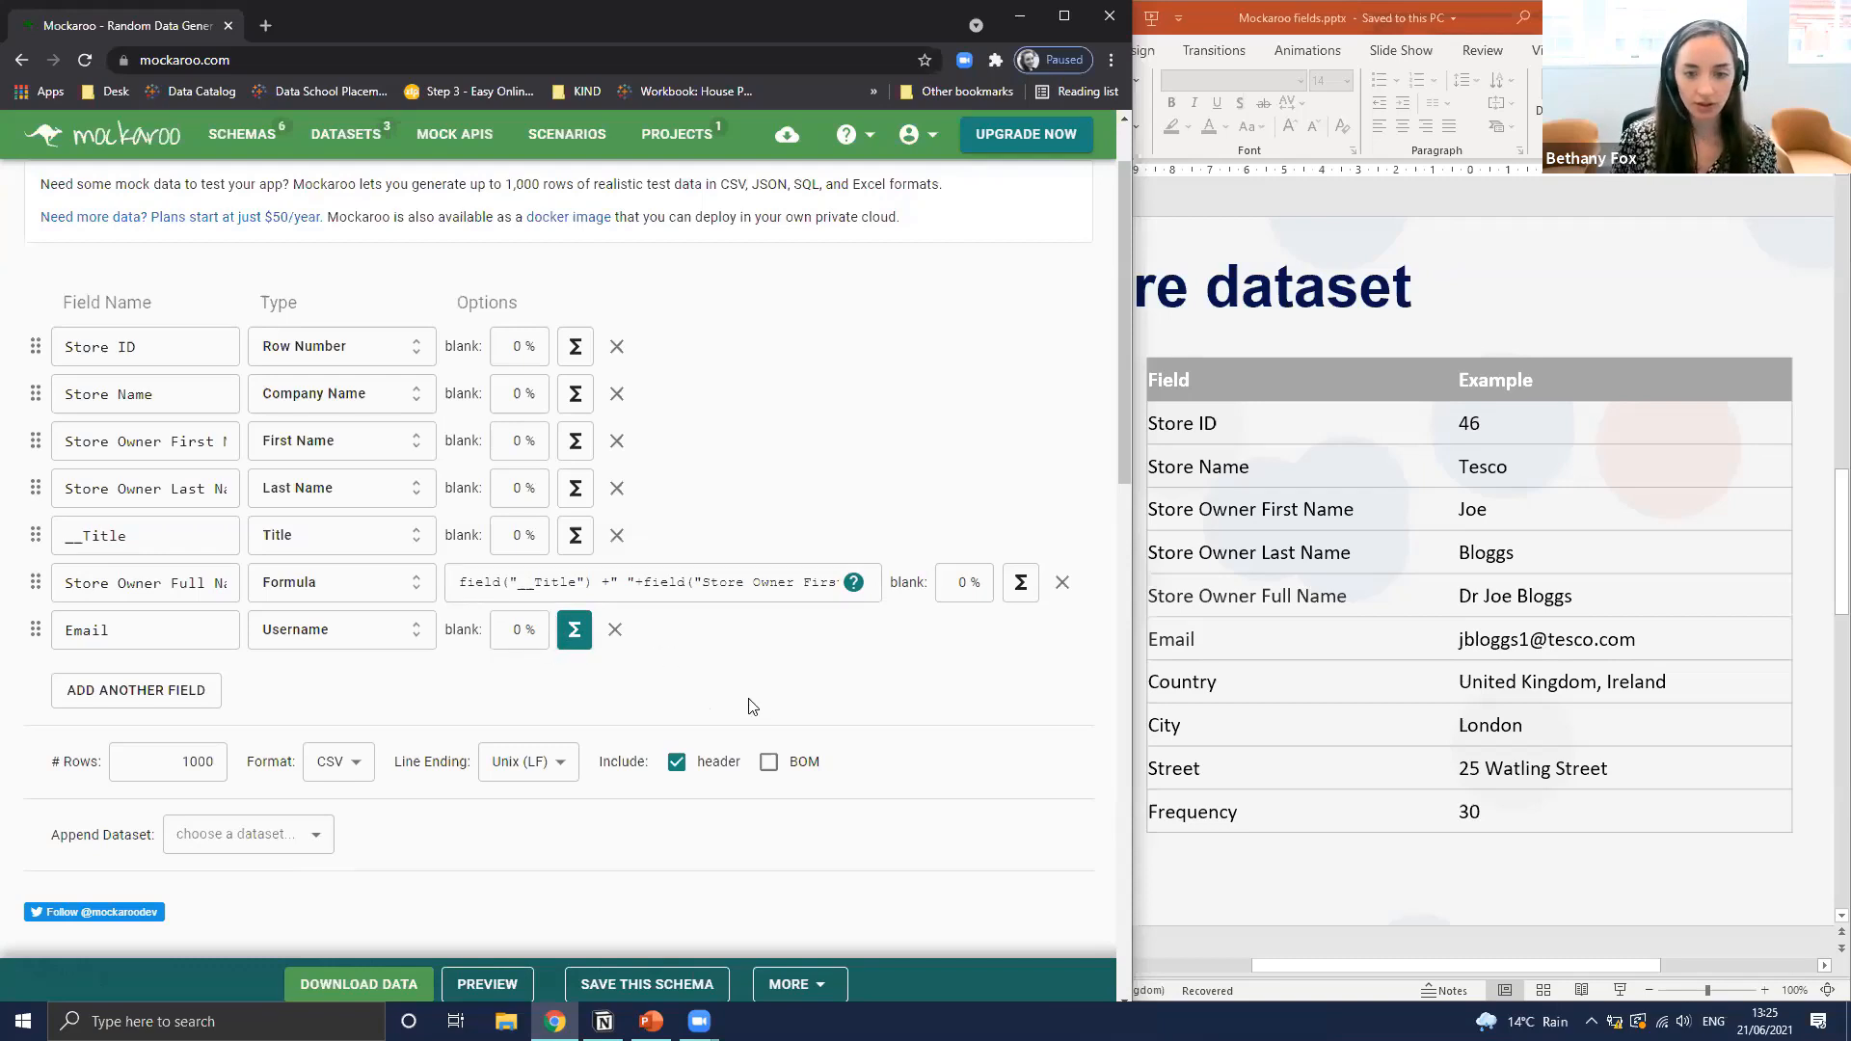
Add another field below Email and name it Country
click(97, 698)
double_click(83, 667)
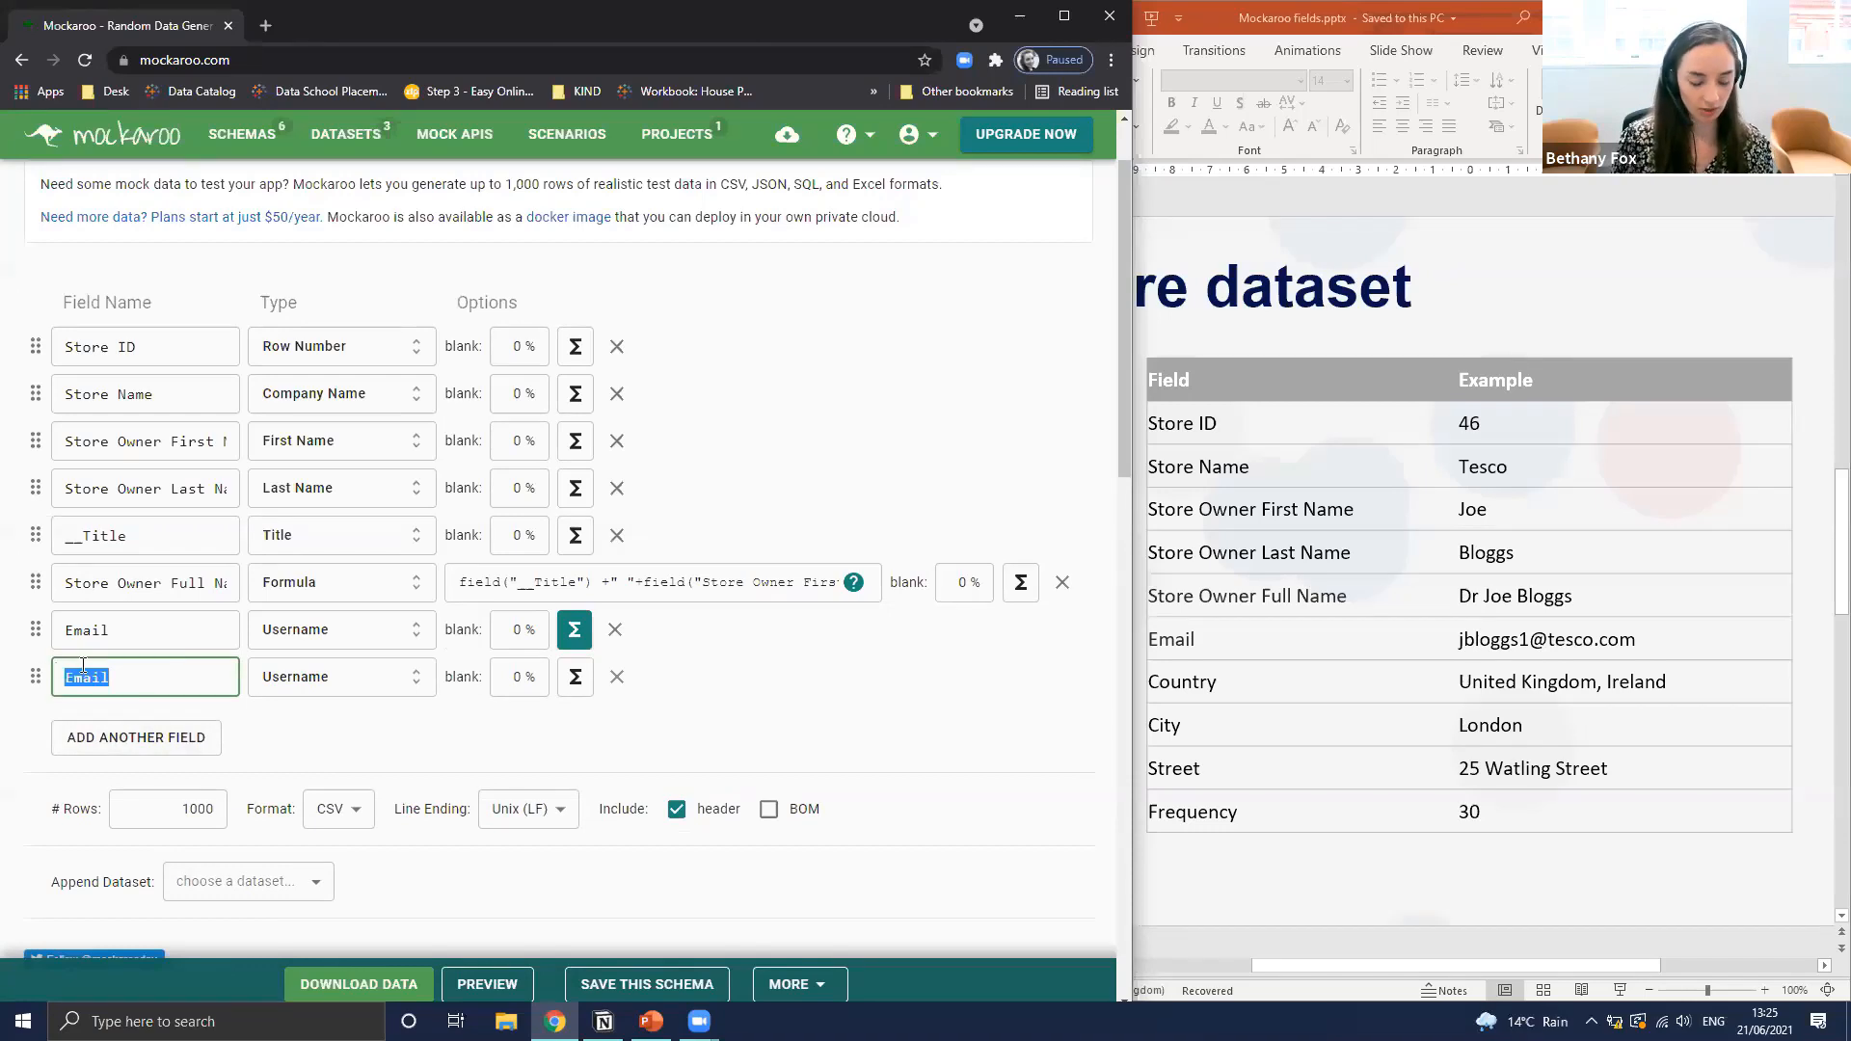
text(Country)
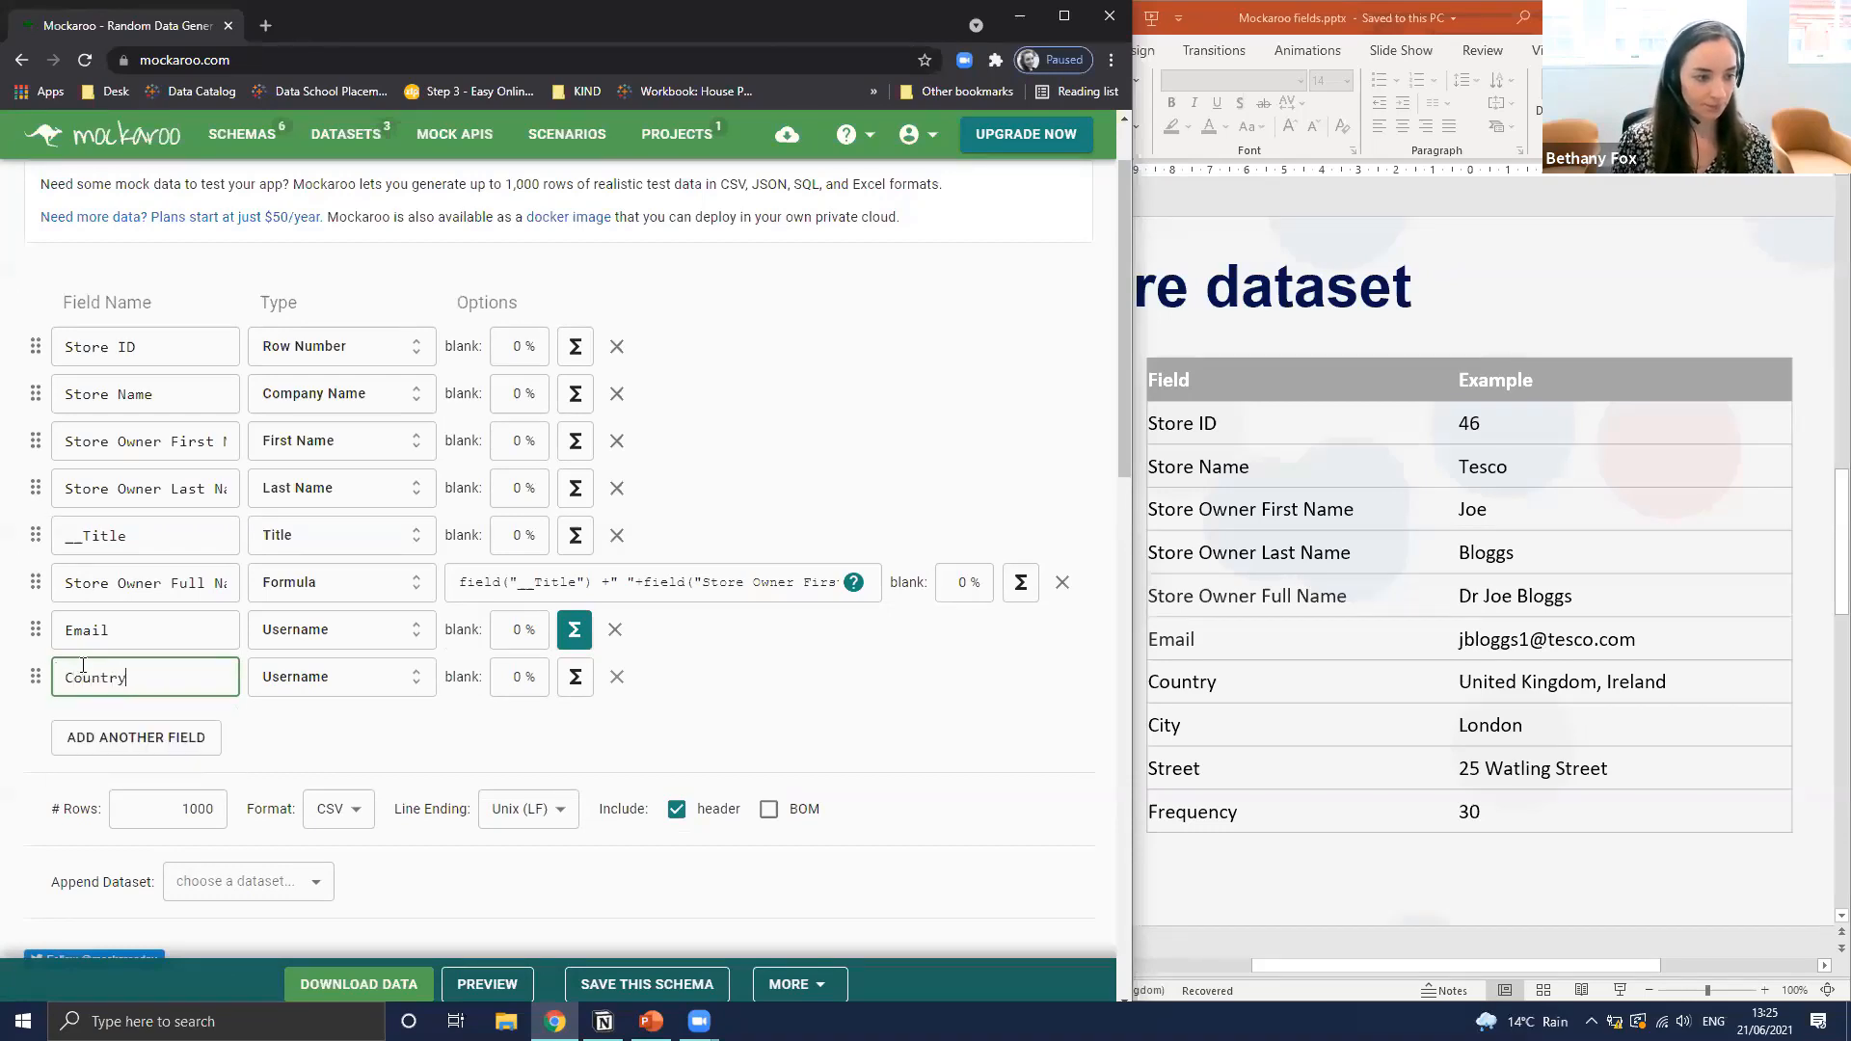
Search the data types for "count" and set the Country field's type to Country
click(327, 680)
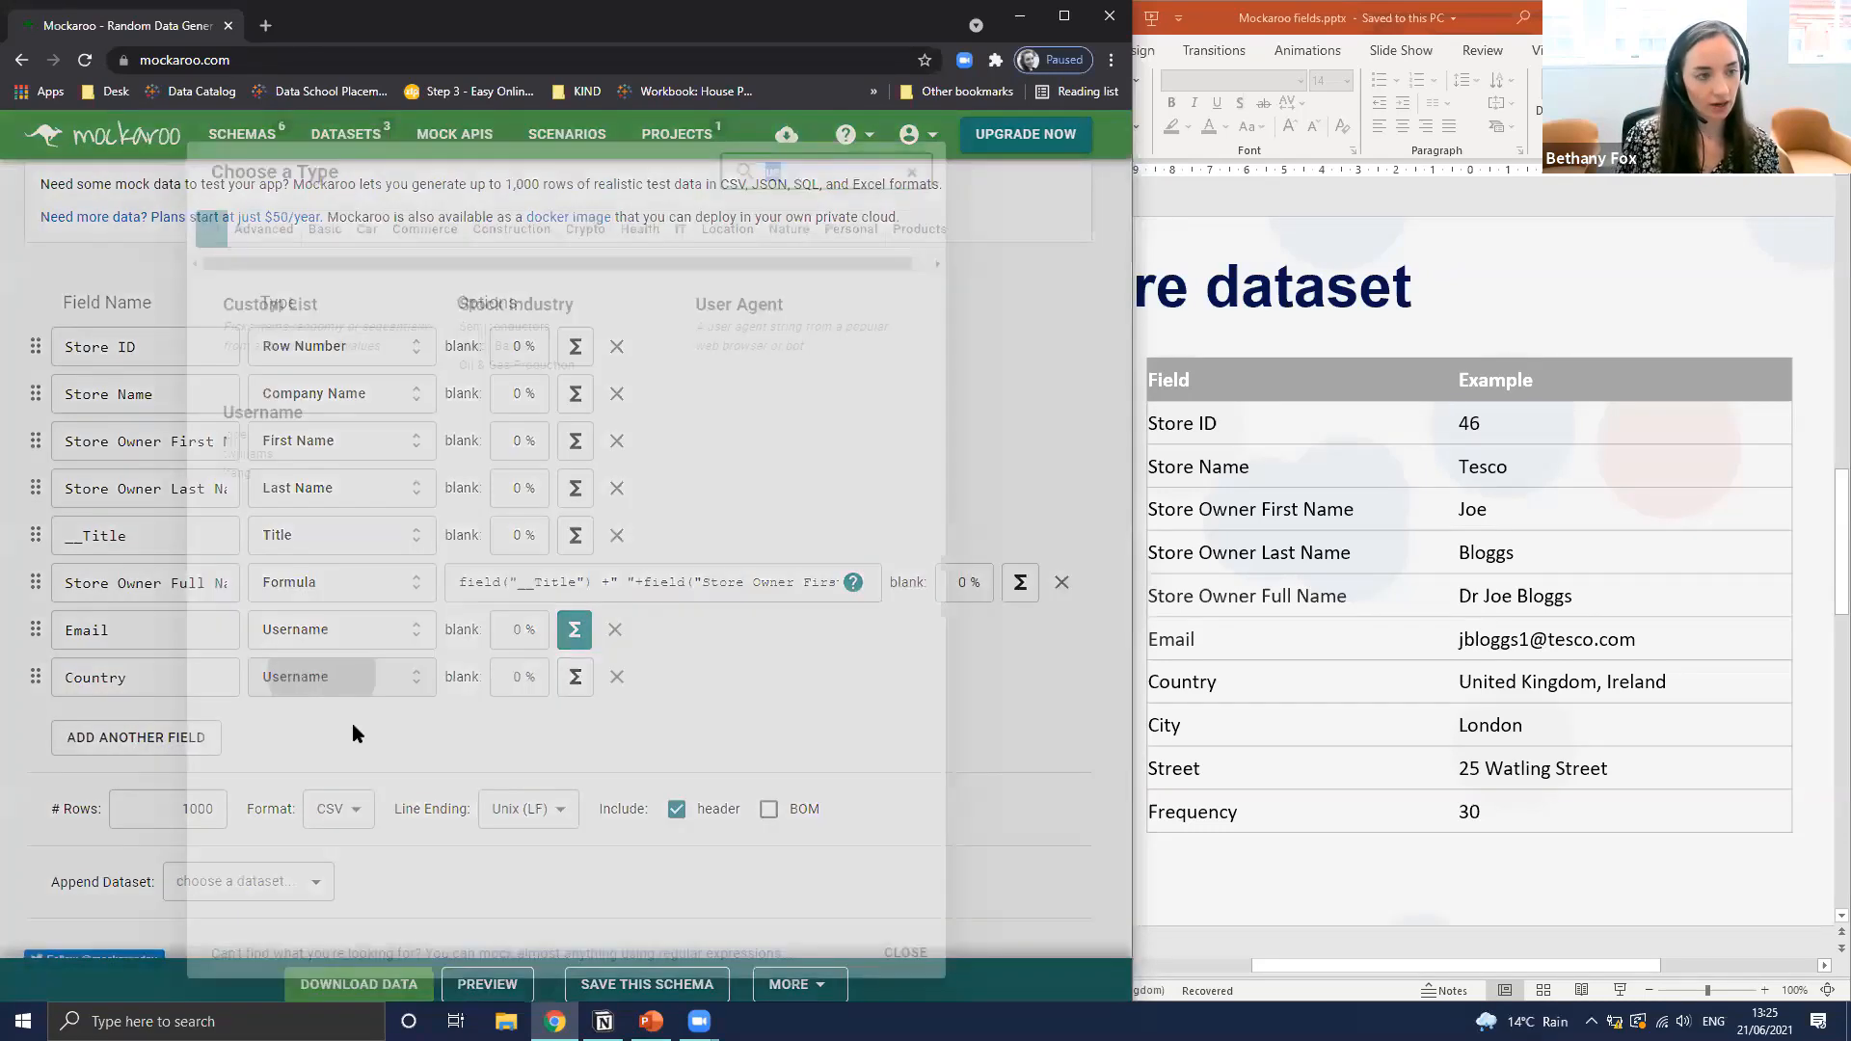
text(count)
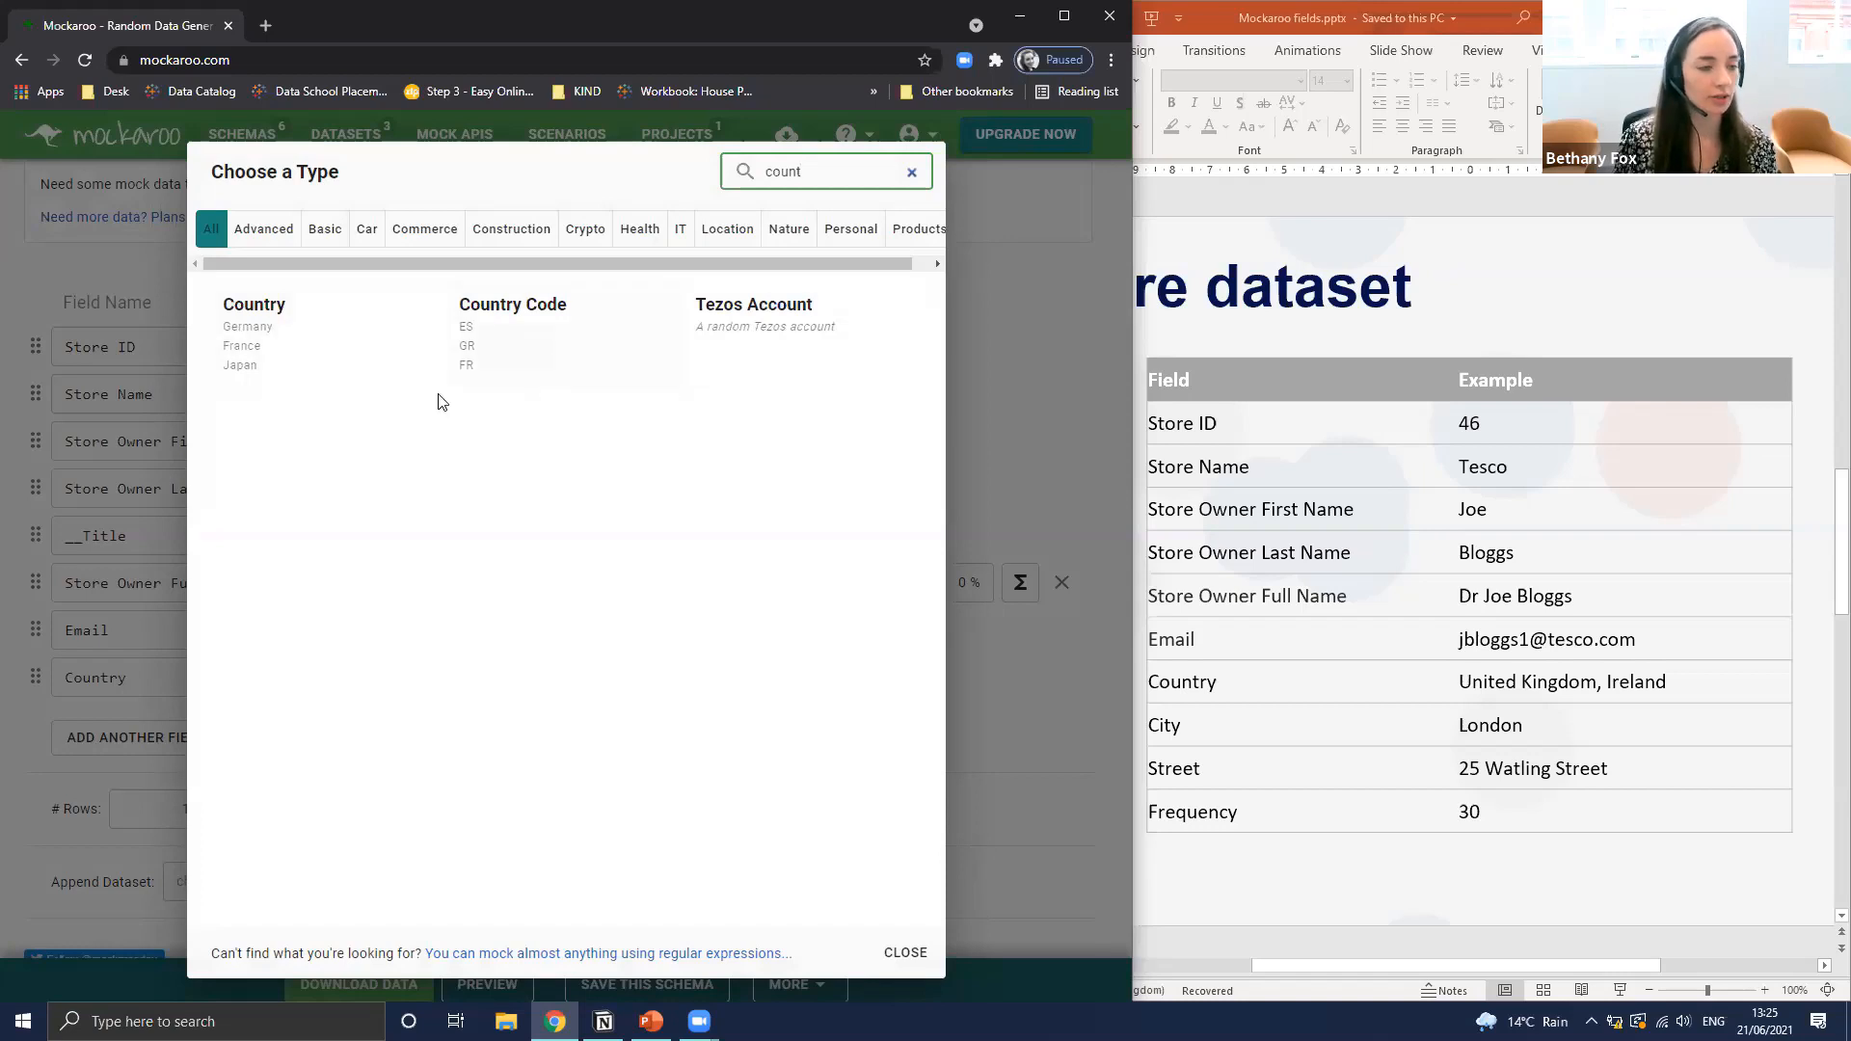
click(275, 328)
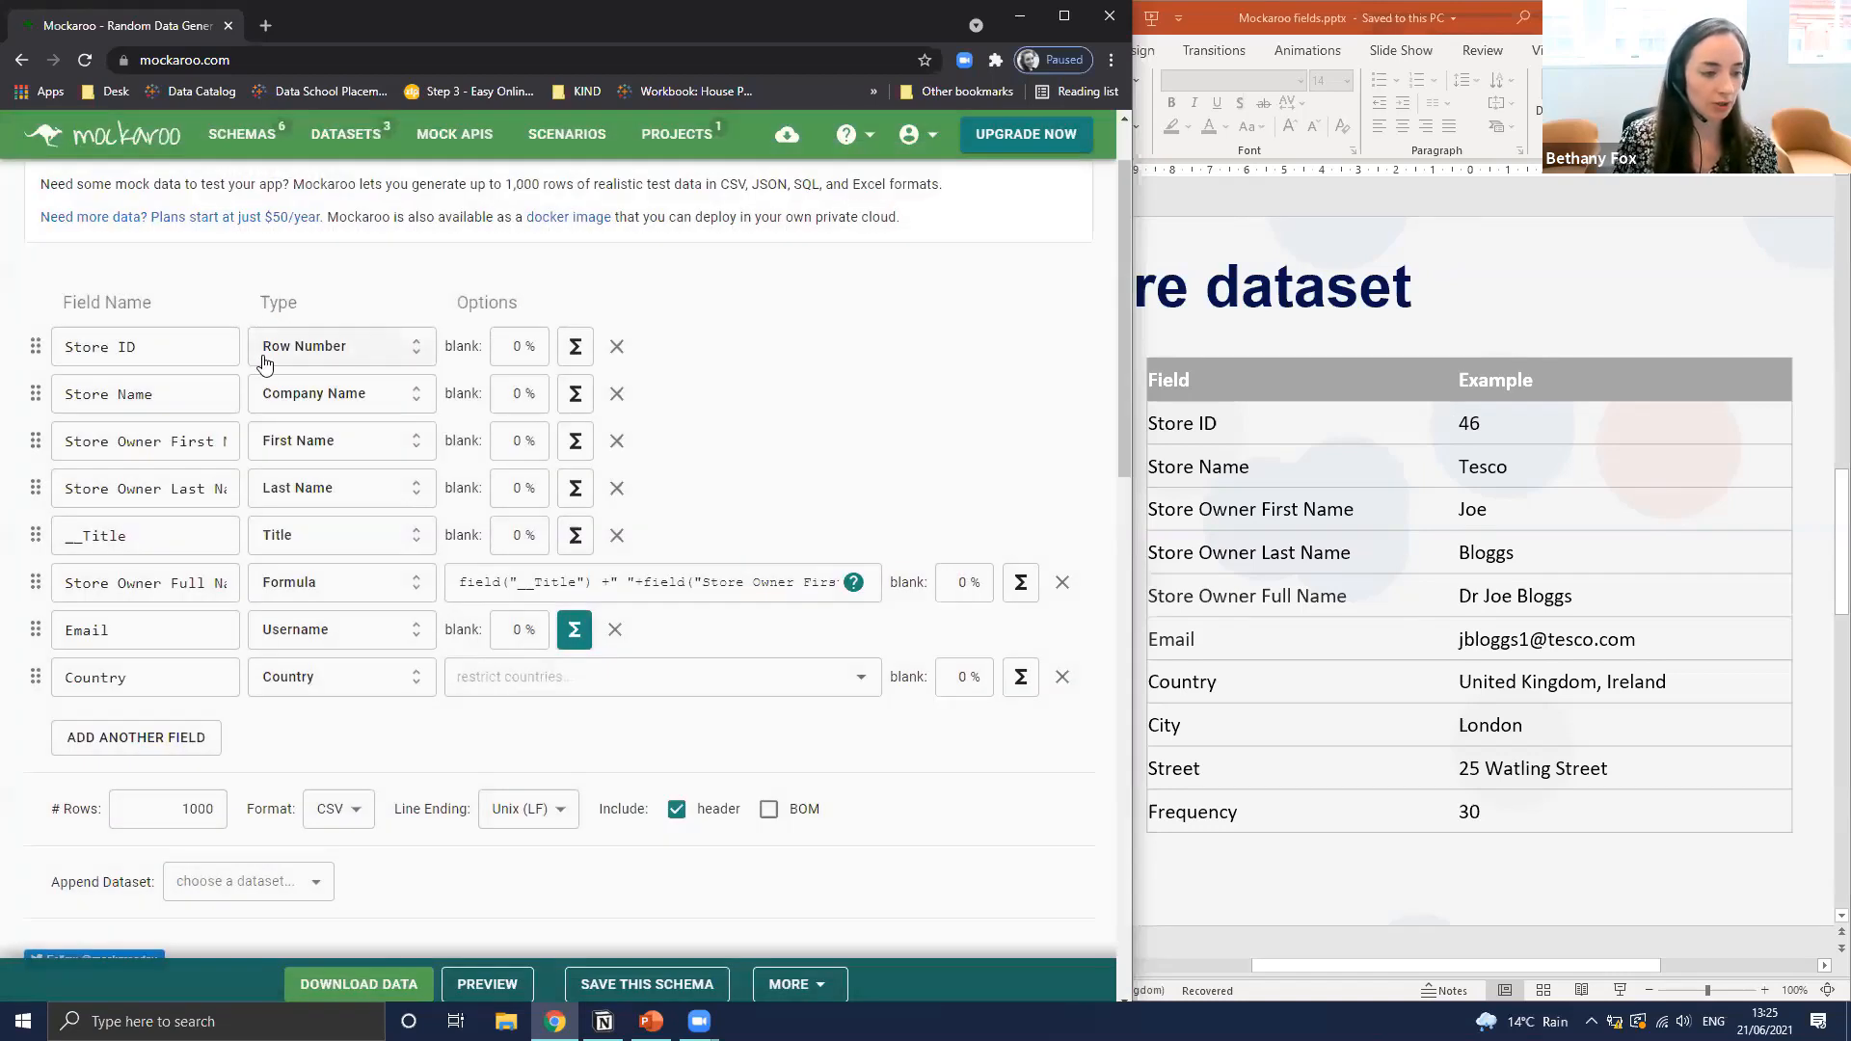
Restrict the Country field's values to United Kingdom and Ireland
click(617, 677)
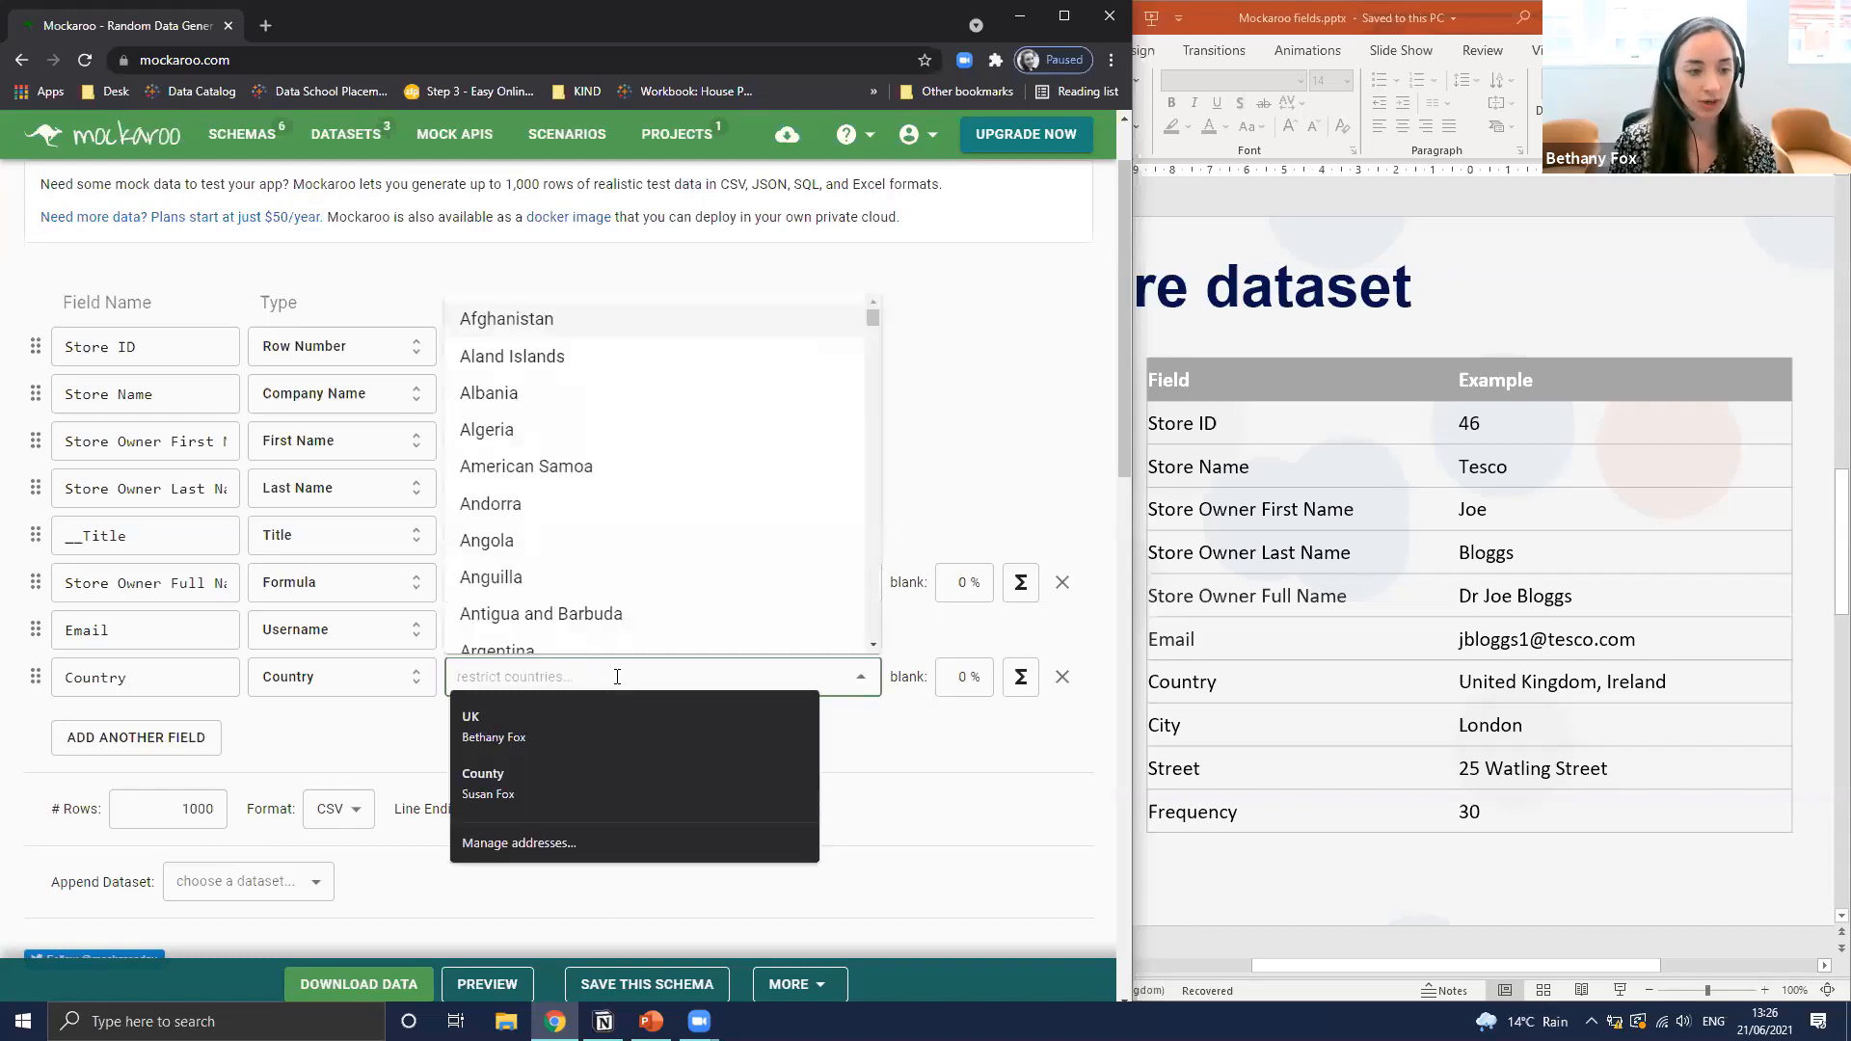
text(un)
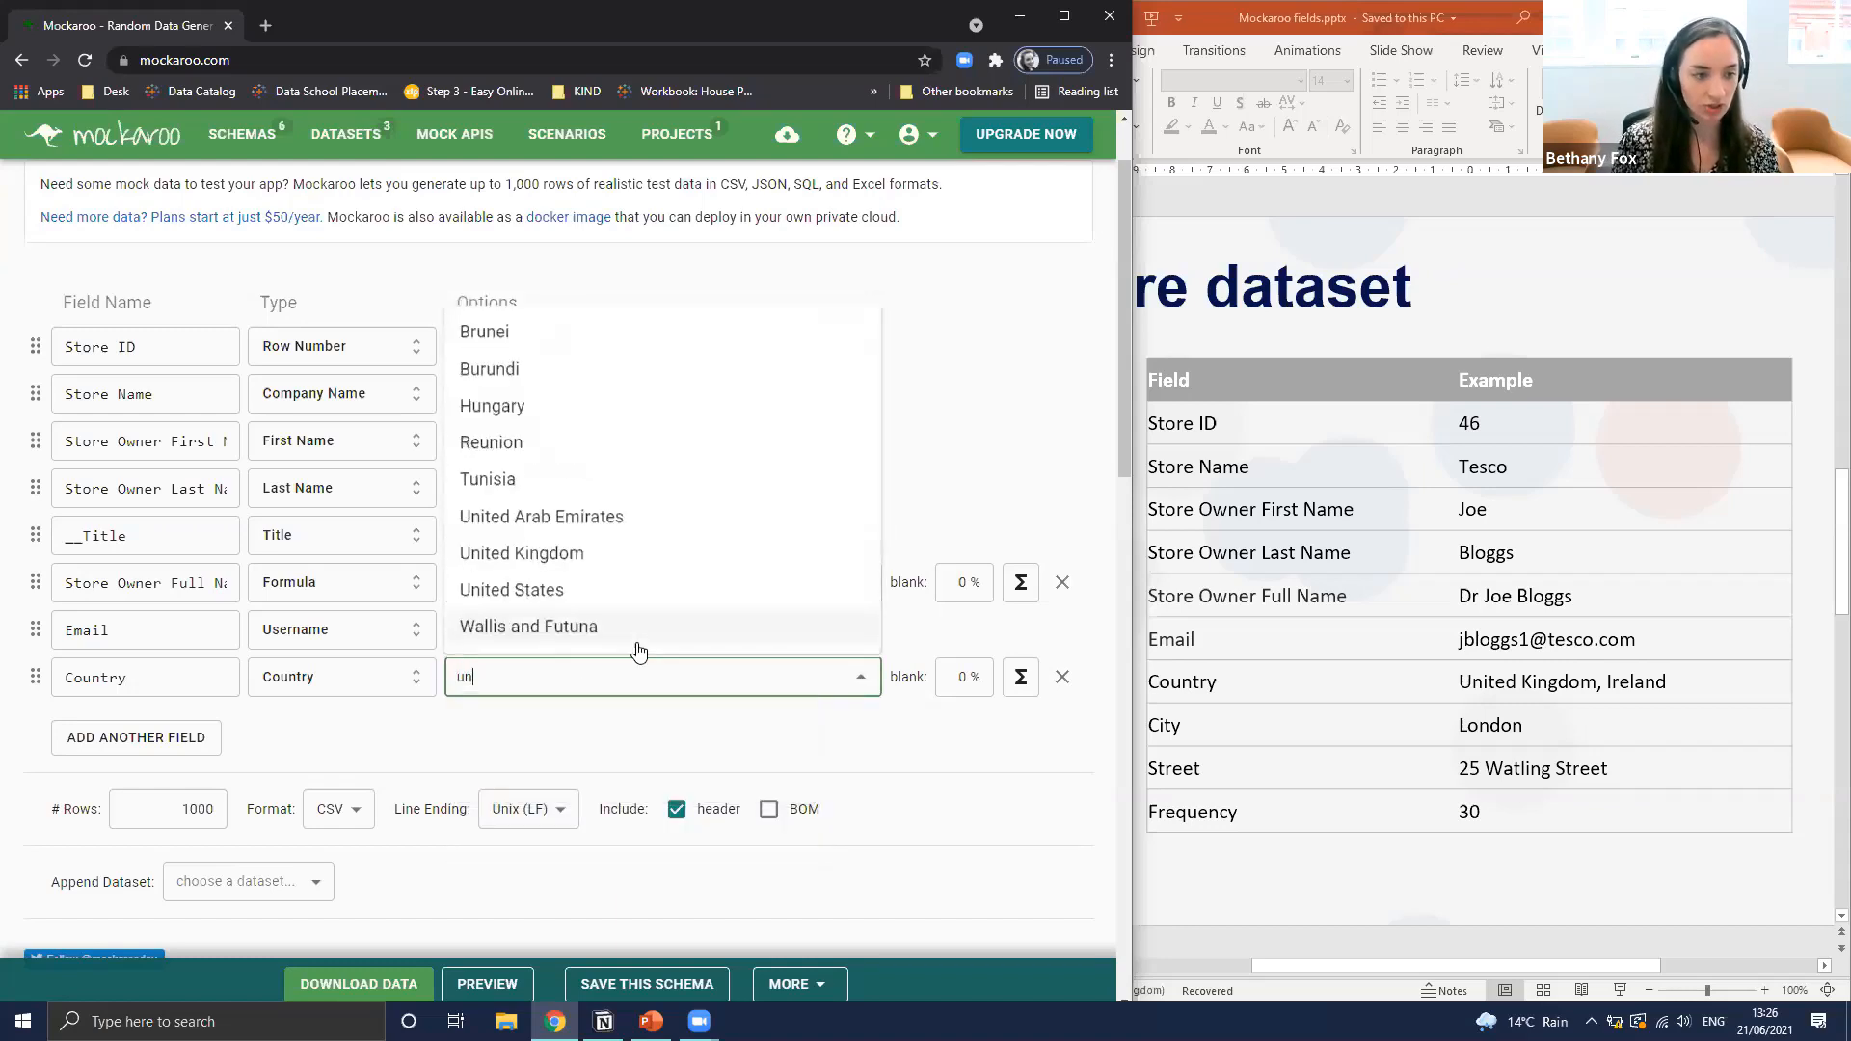
text(it)
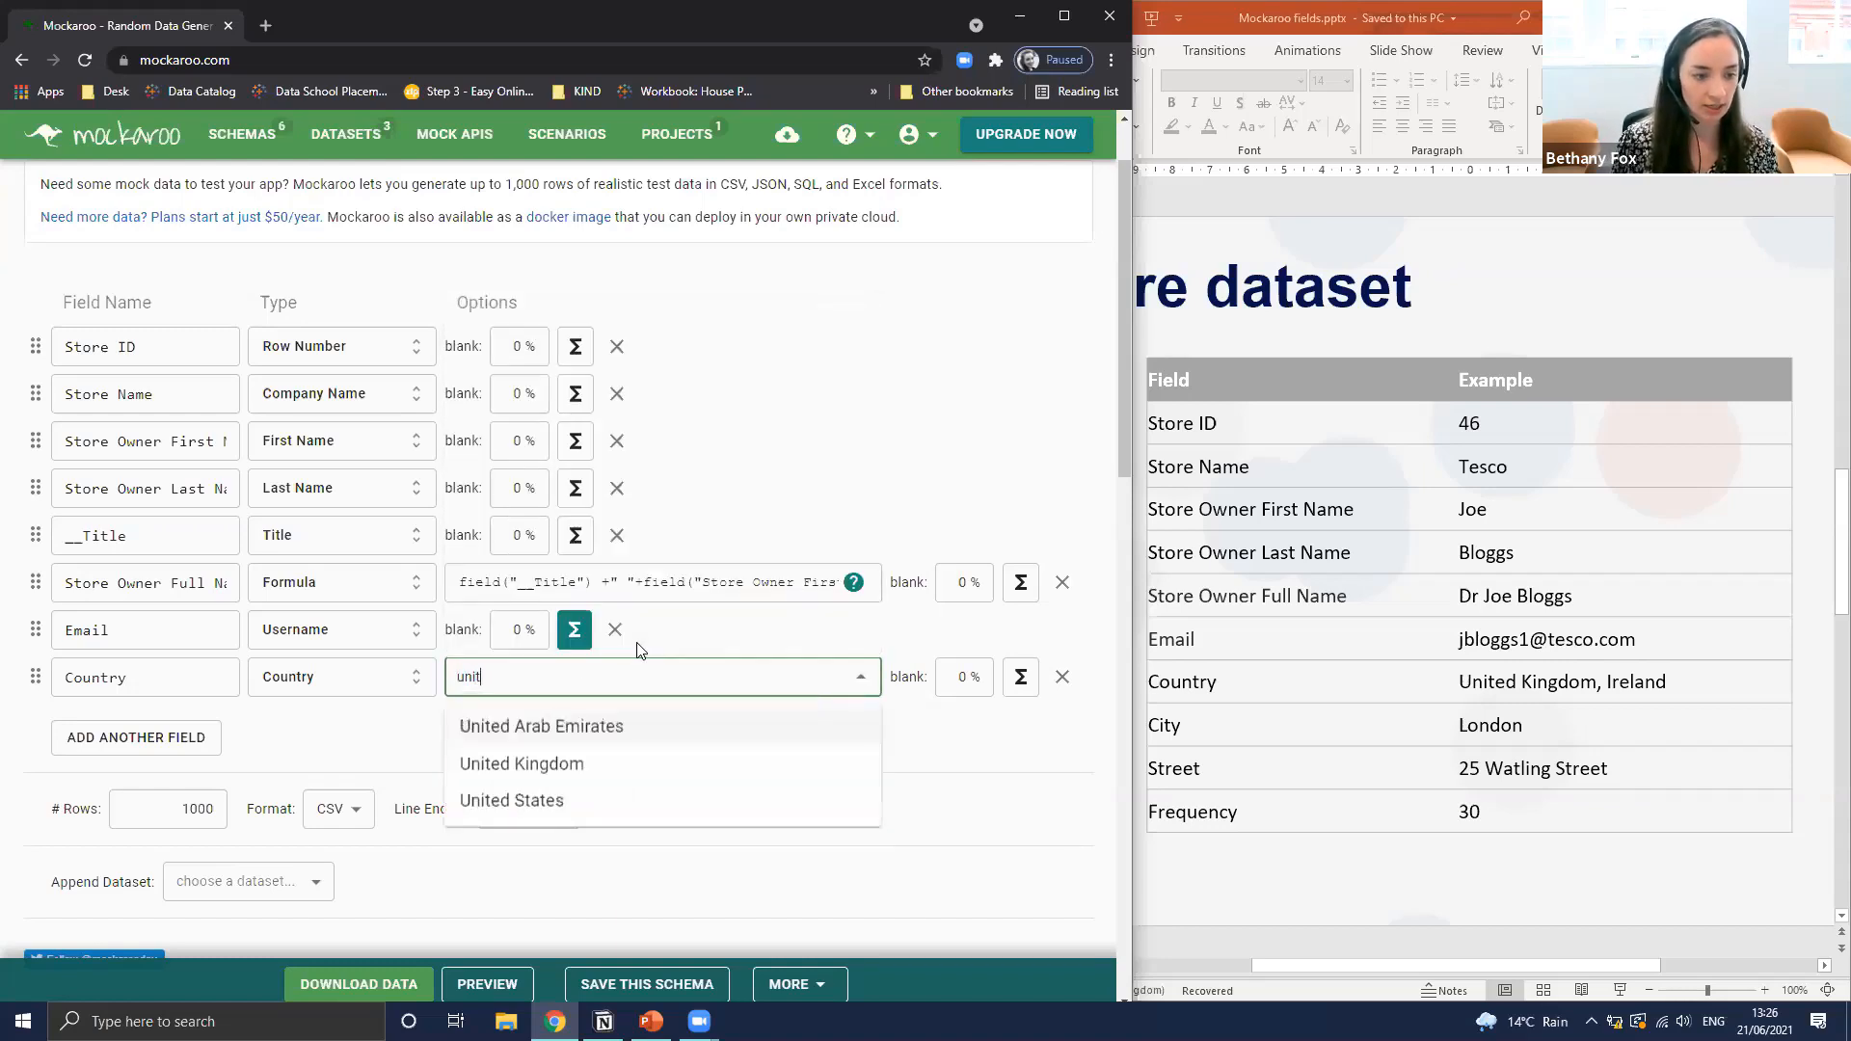
click(586, 763)
text(Irle)
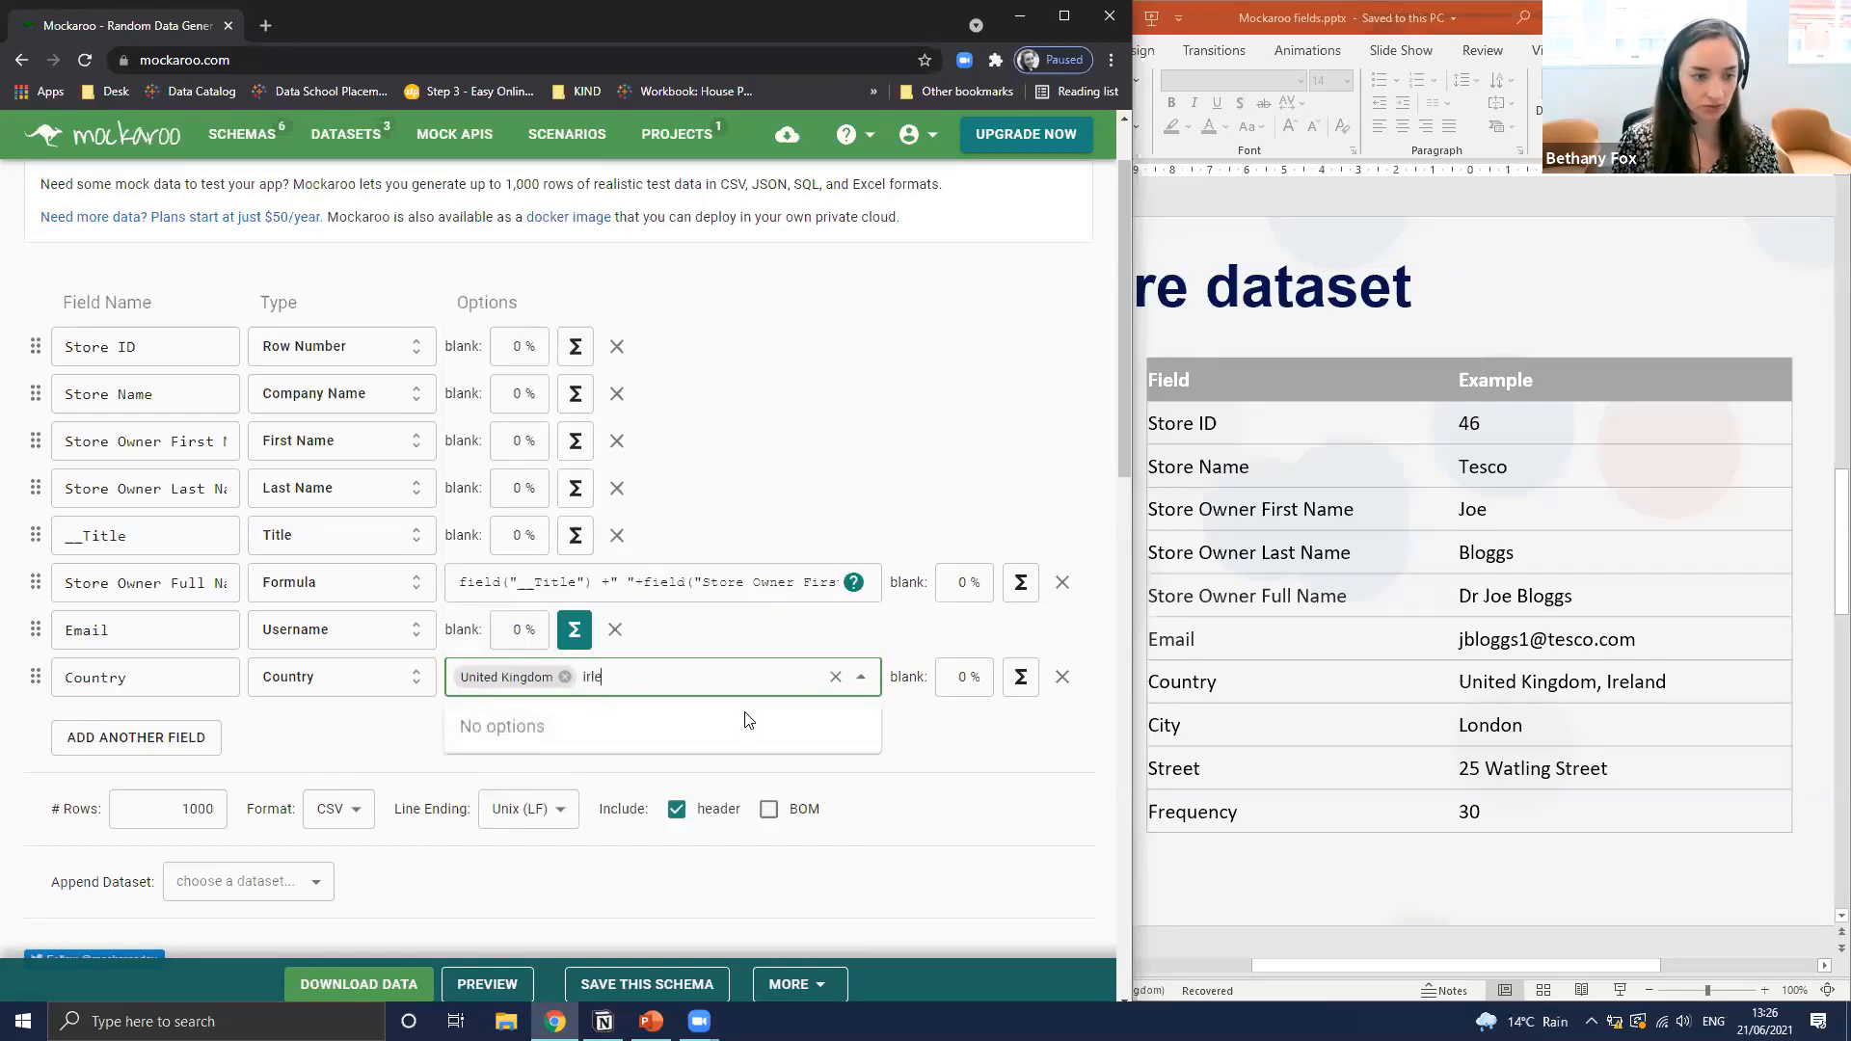
key(BackSpace)
key(BackSpace)
text(e)
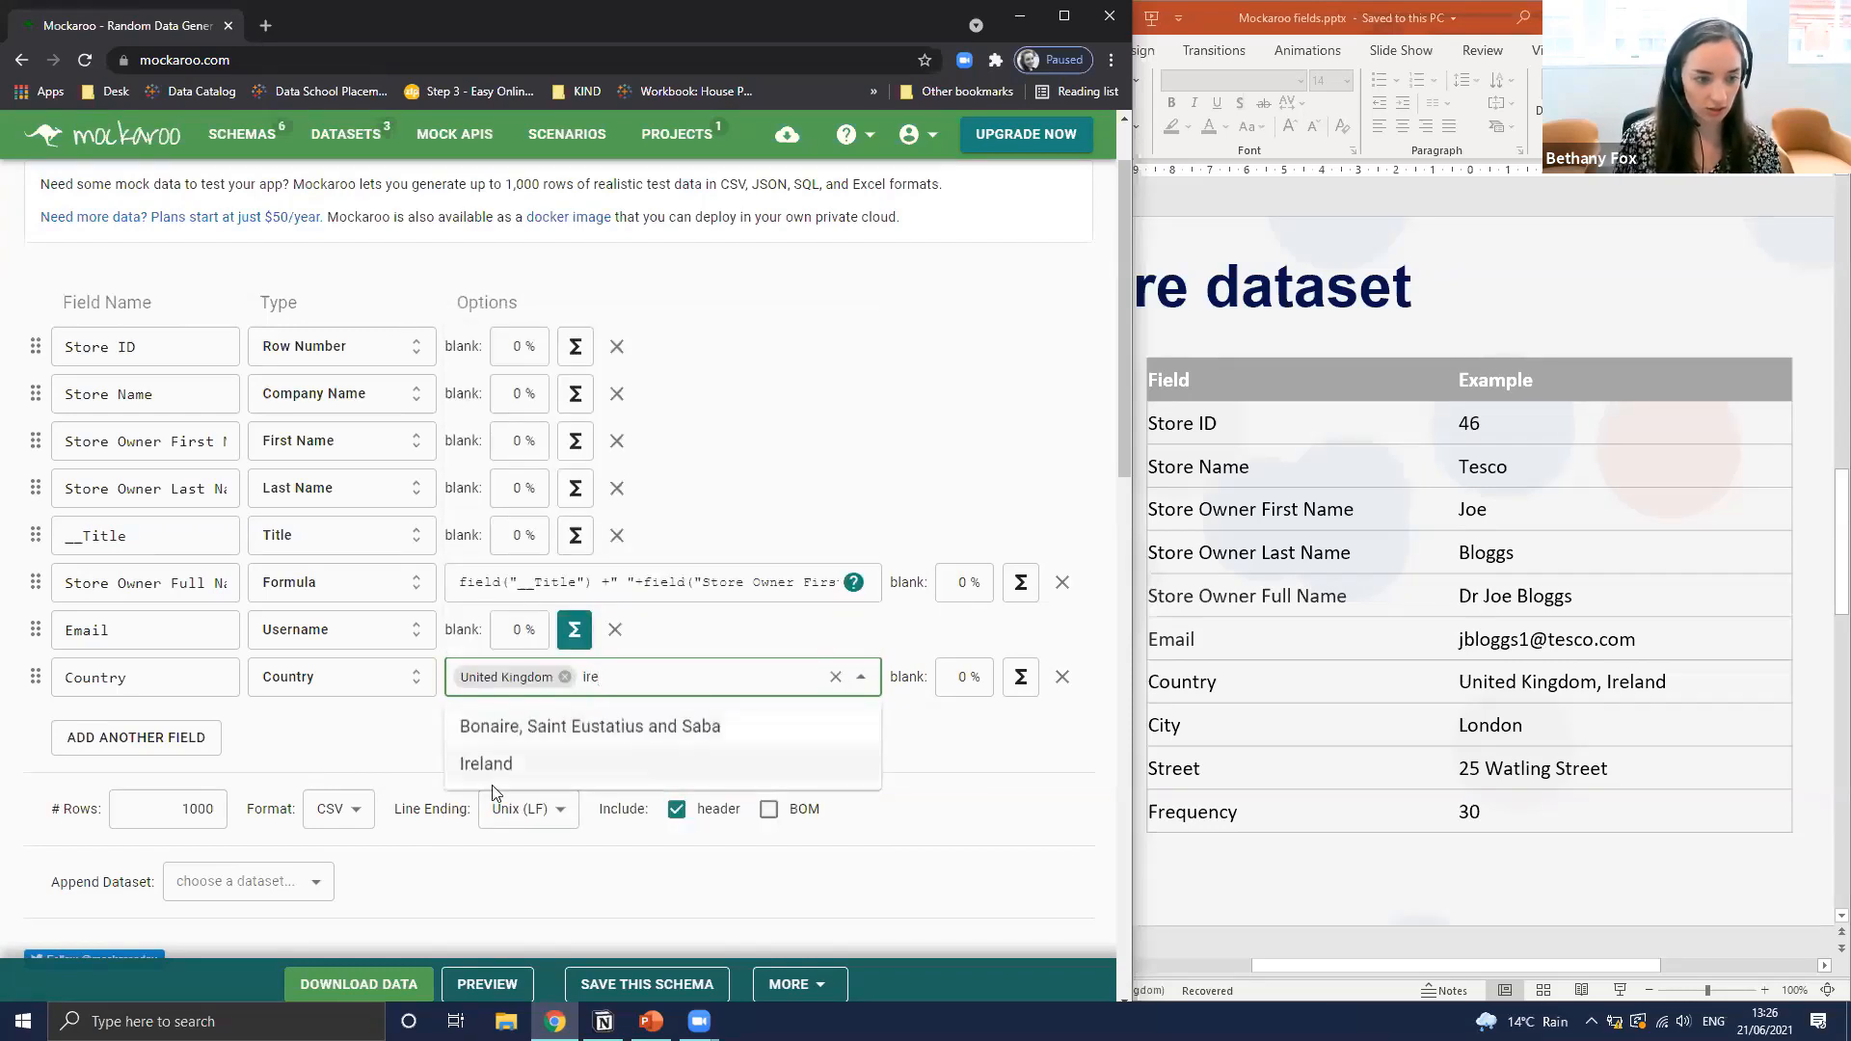
click(604, 758)
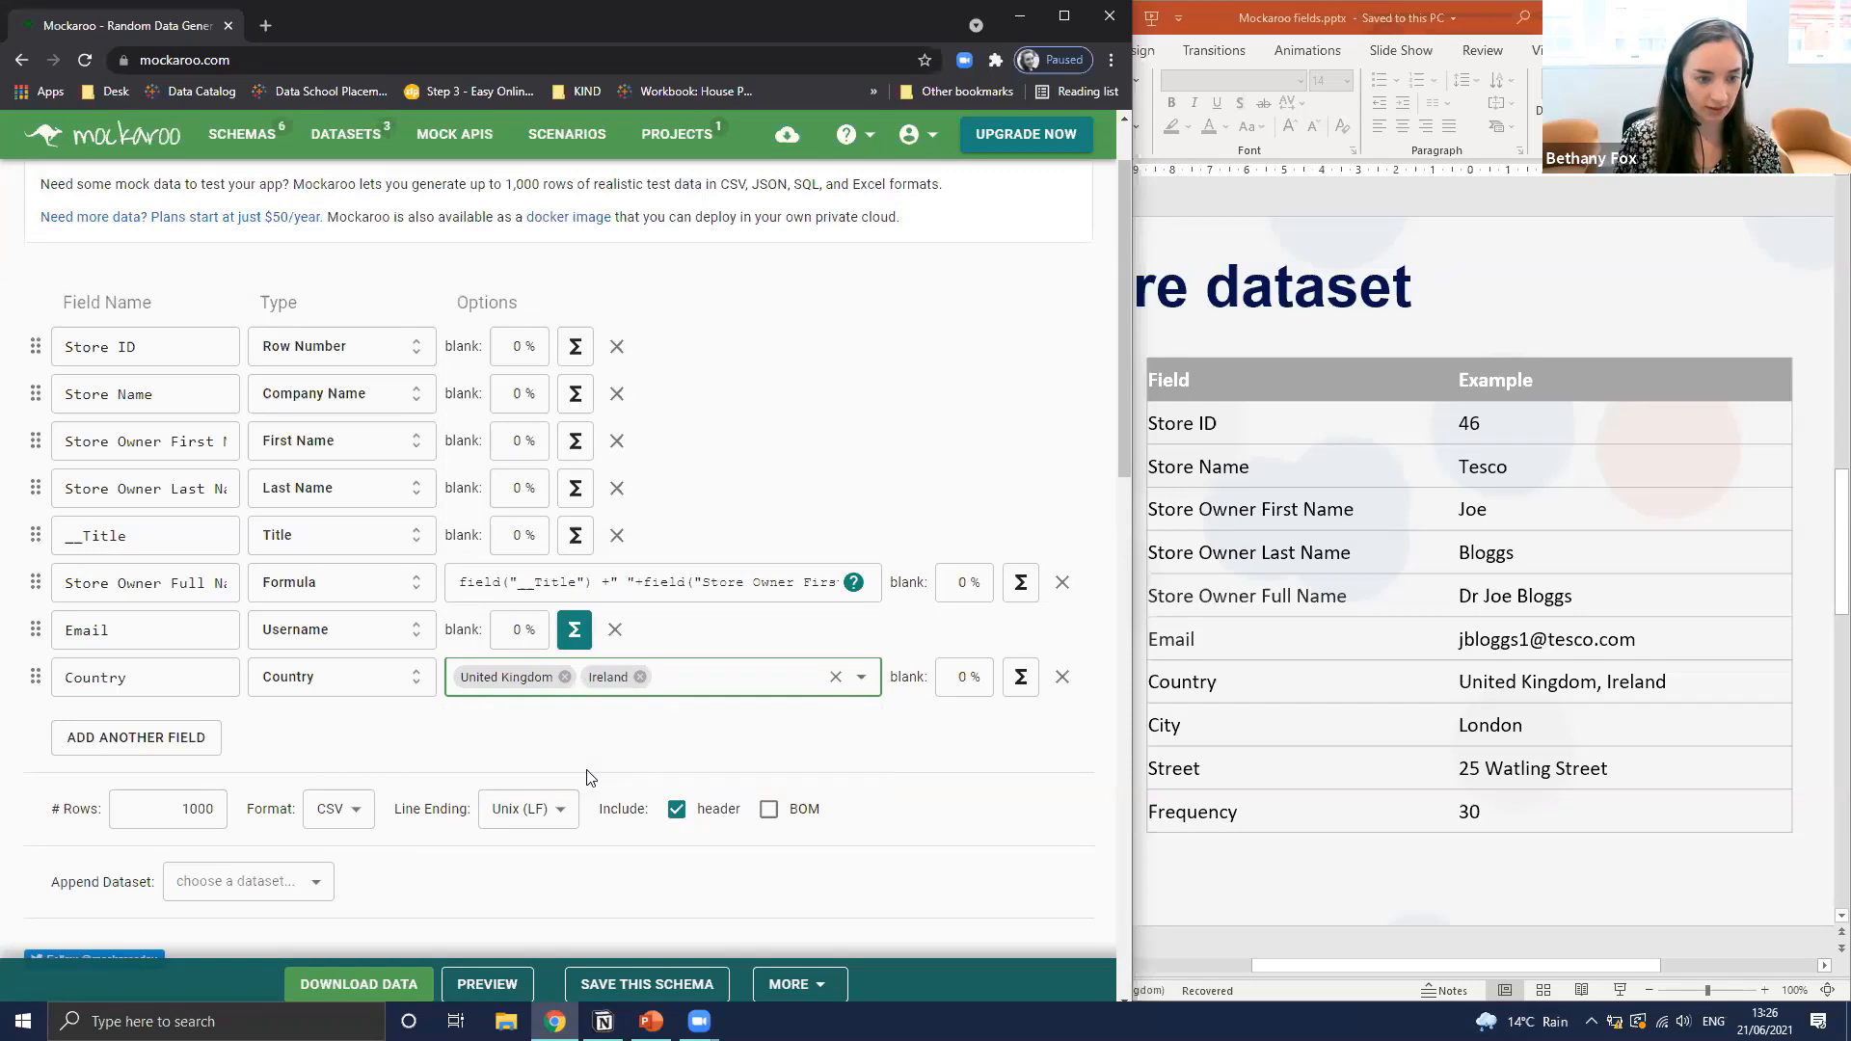
click(1071, 751)
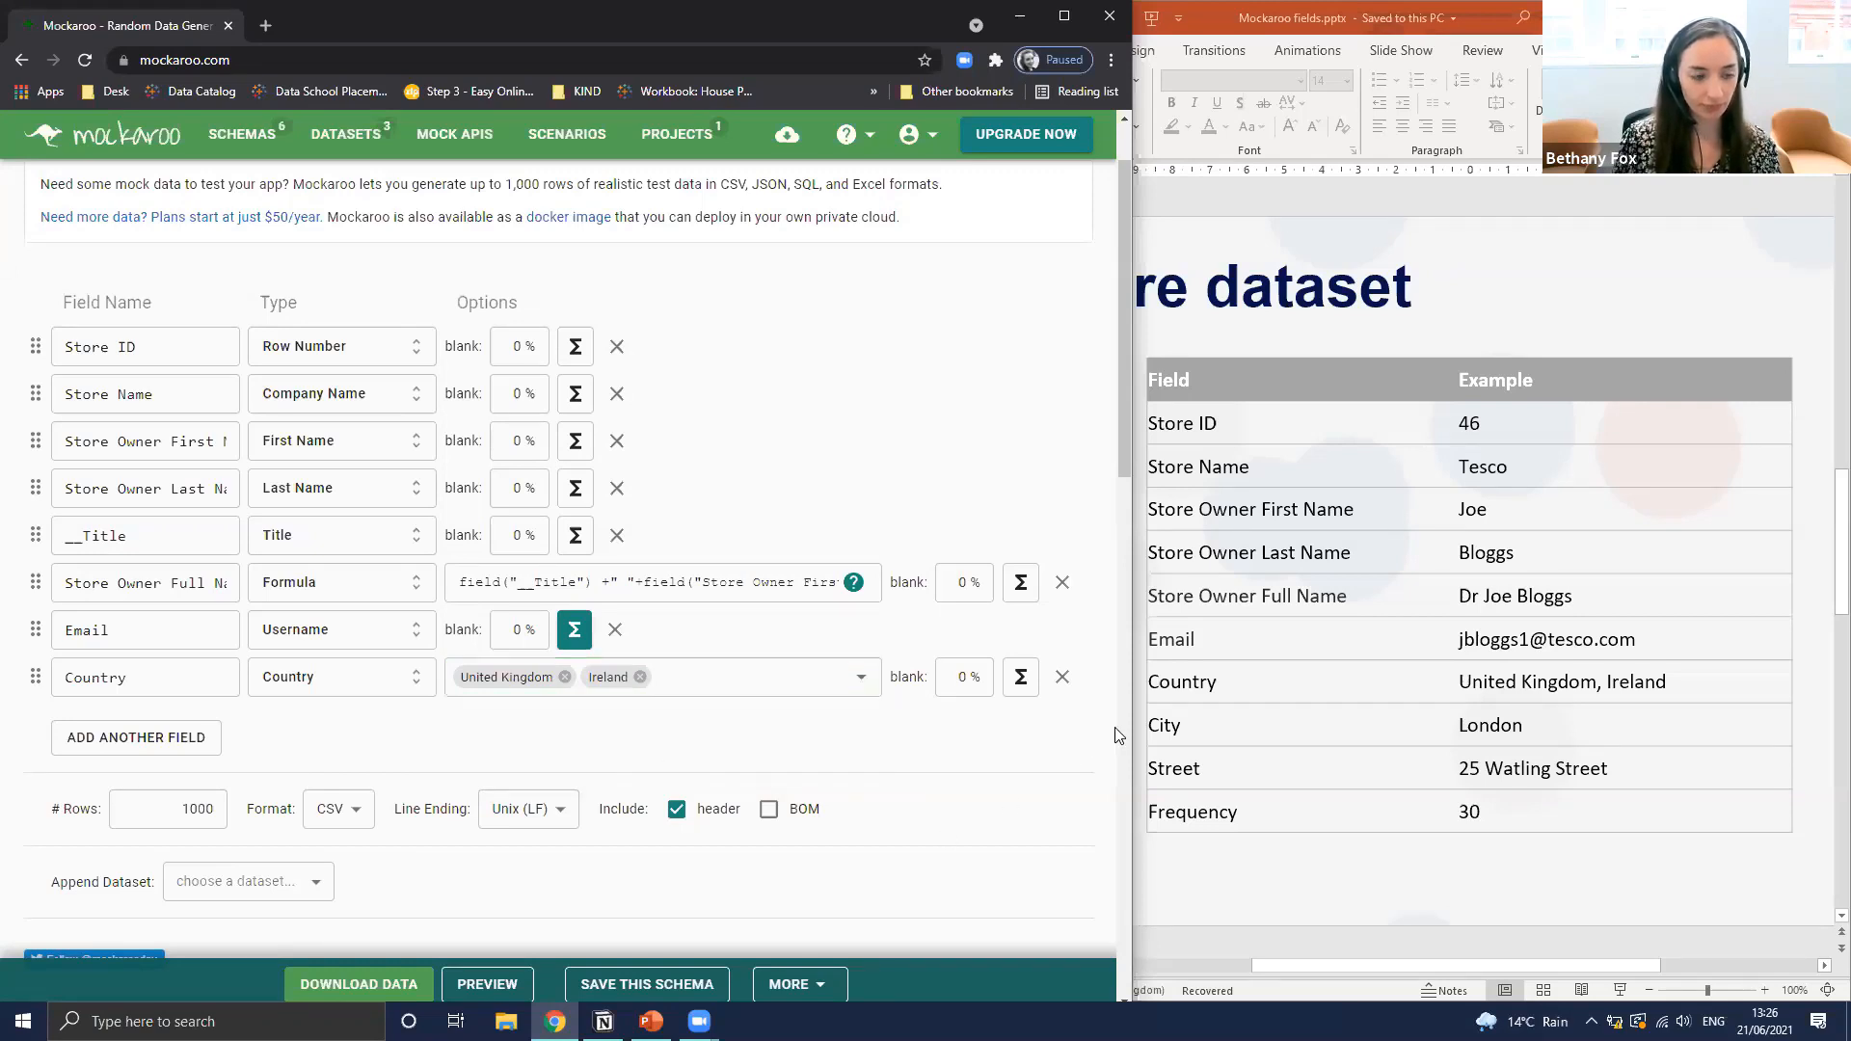
Add another field below Country, name it City and set its type to City
click(162, 739)
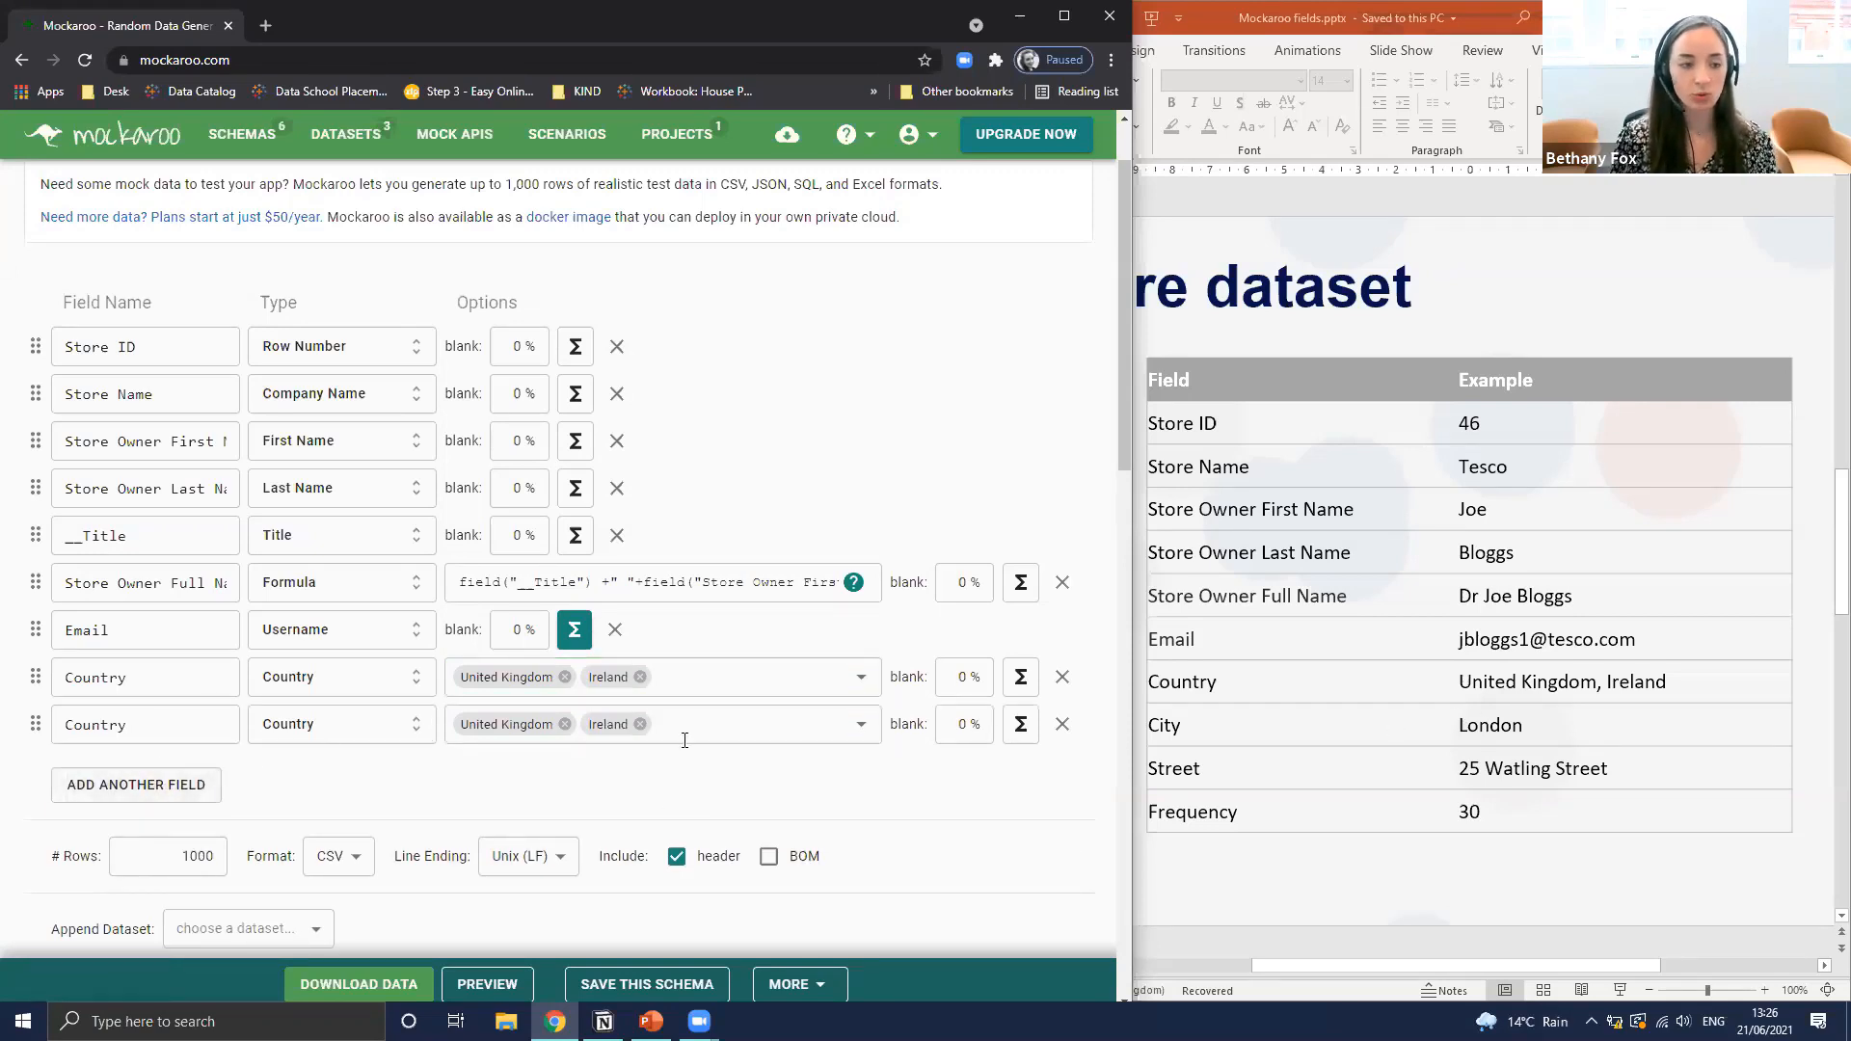
double_click(178, 723)
text(City)
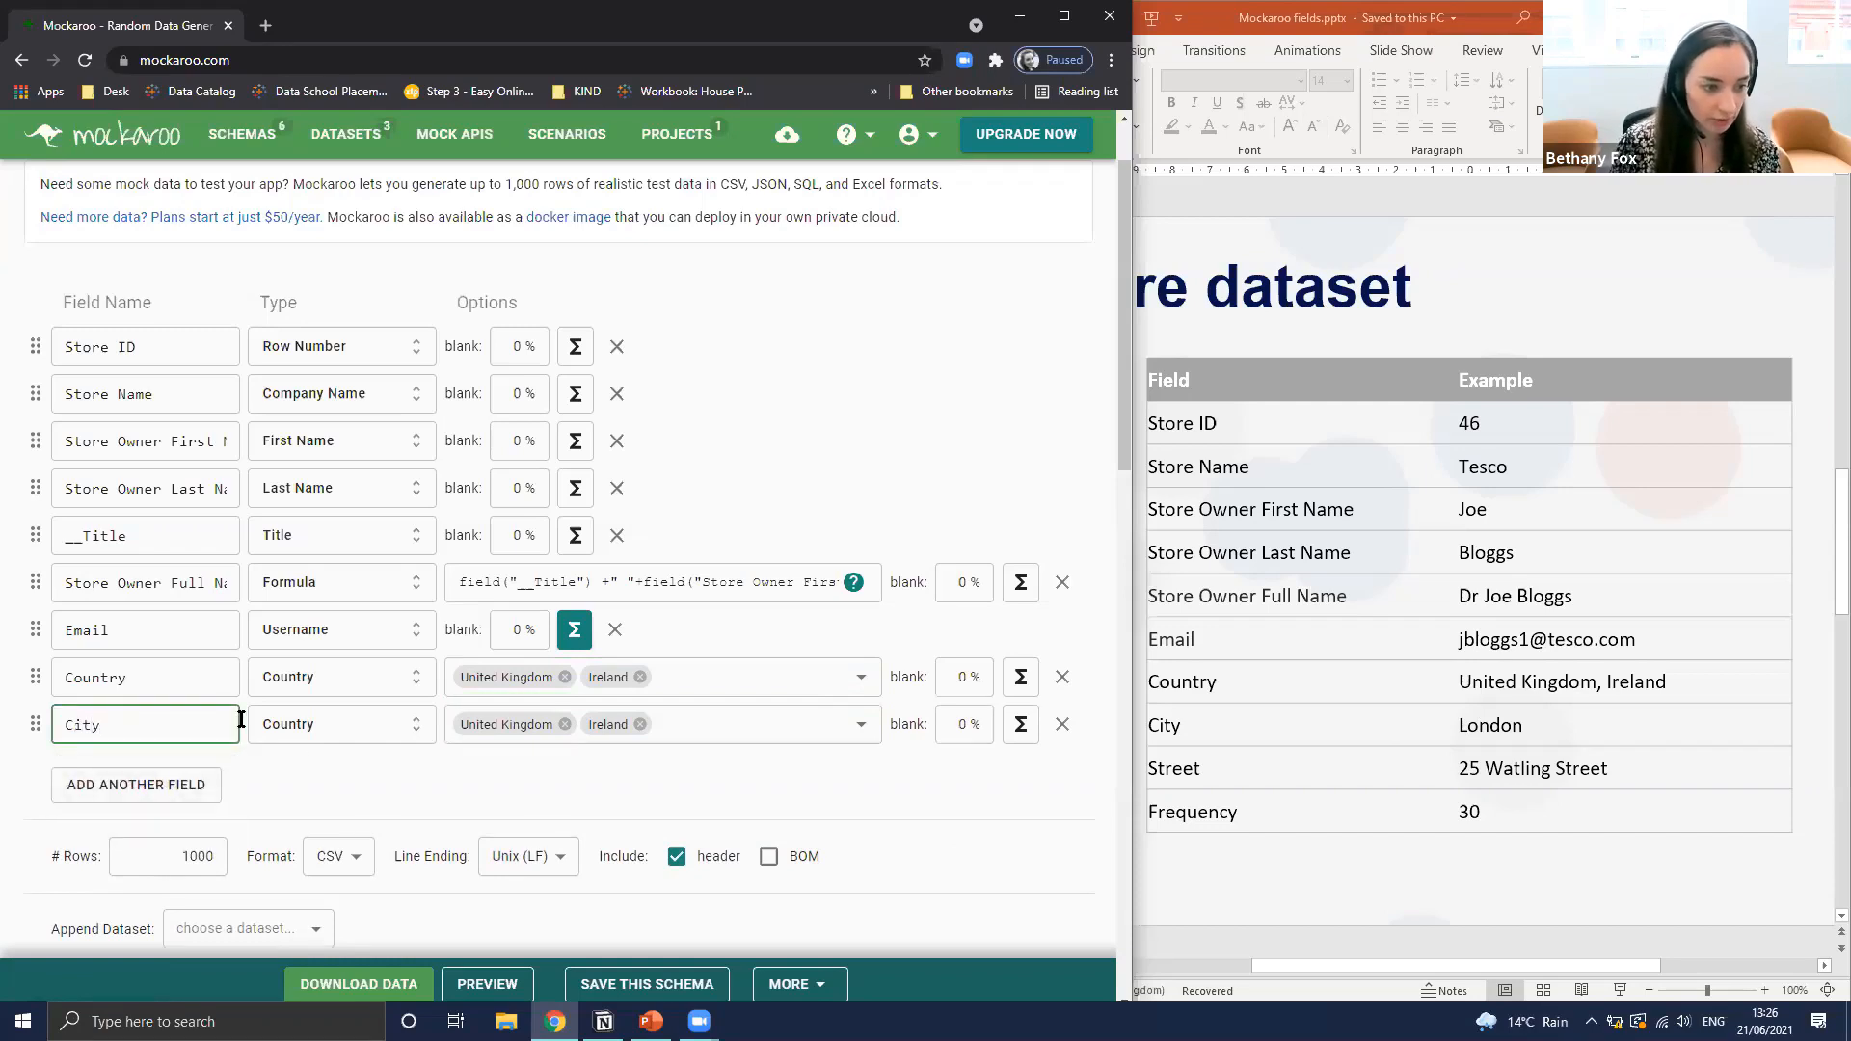
click(330, 728)
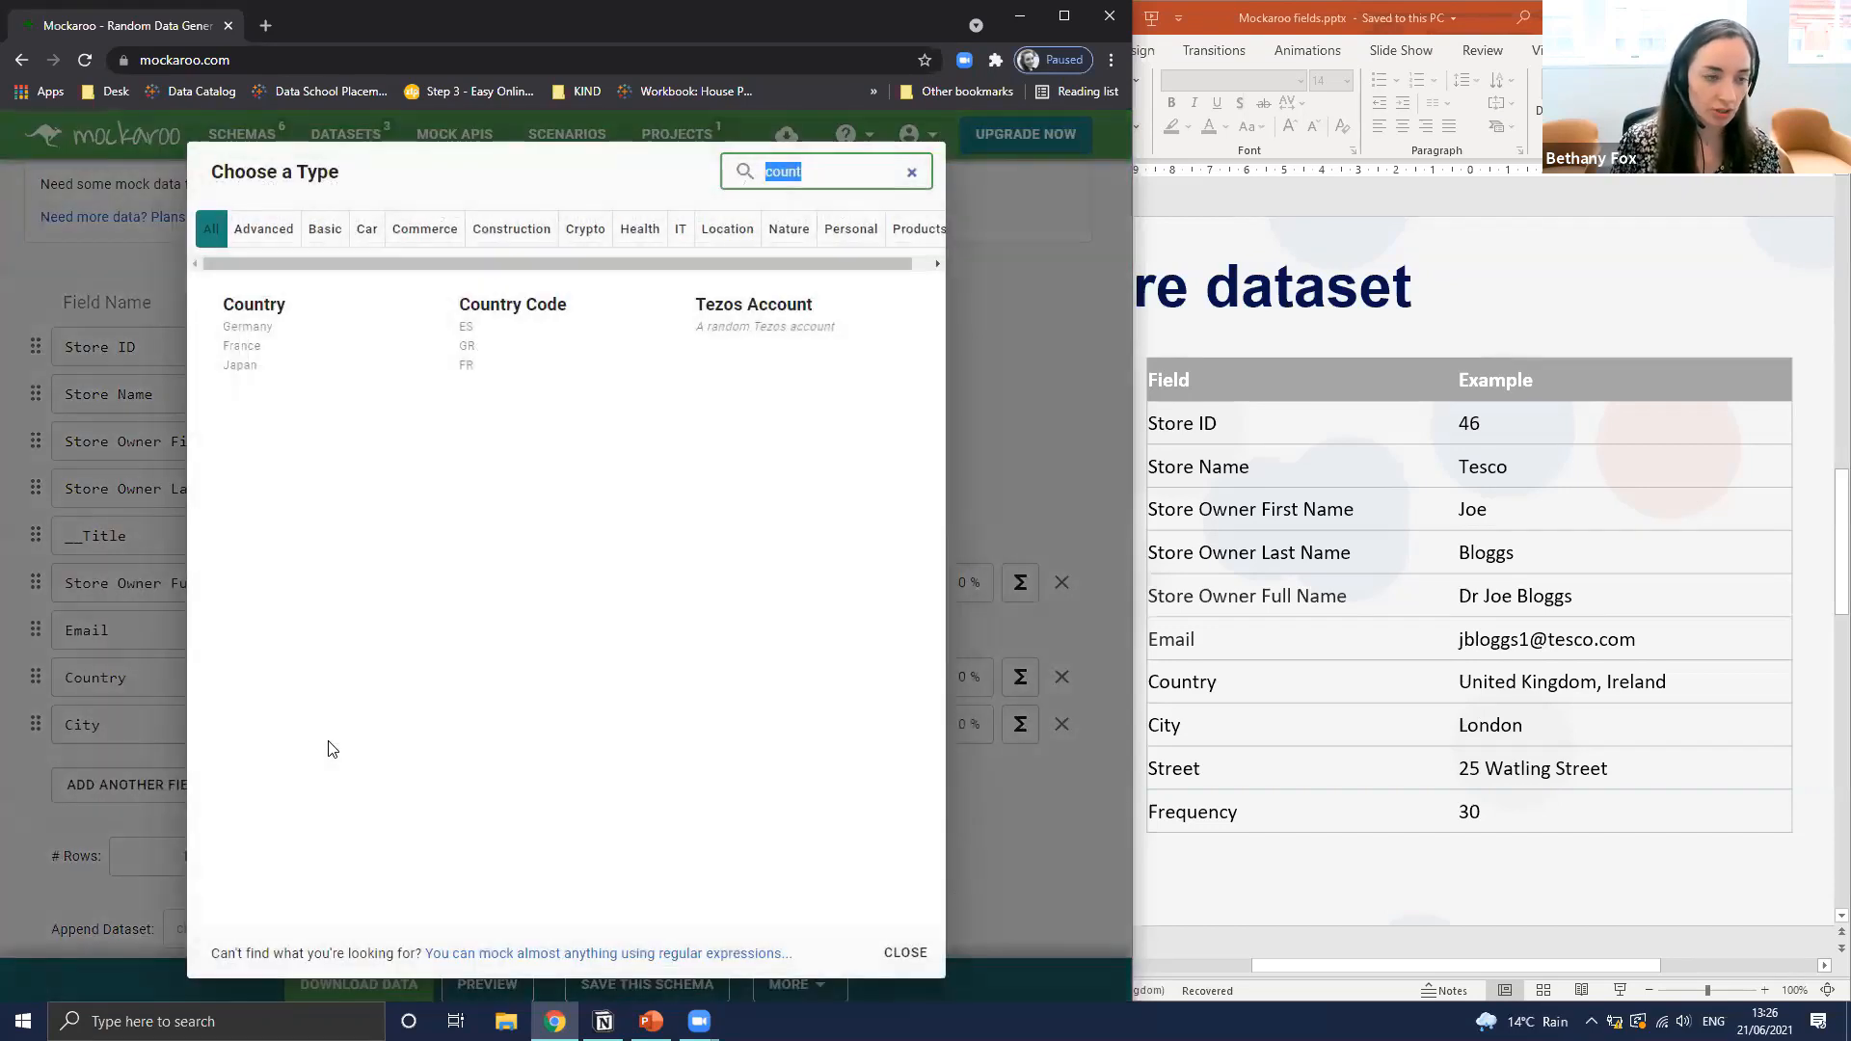
text(city)
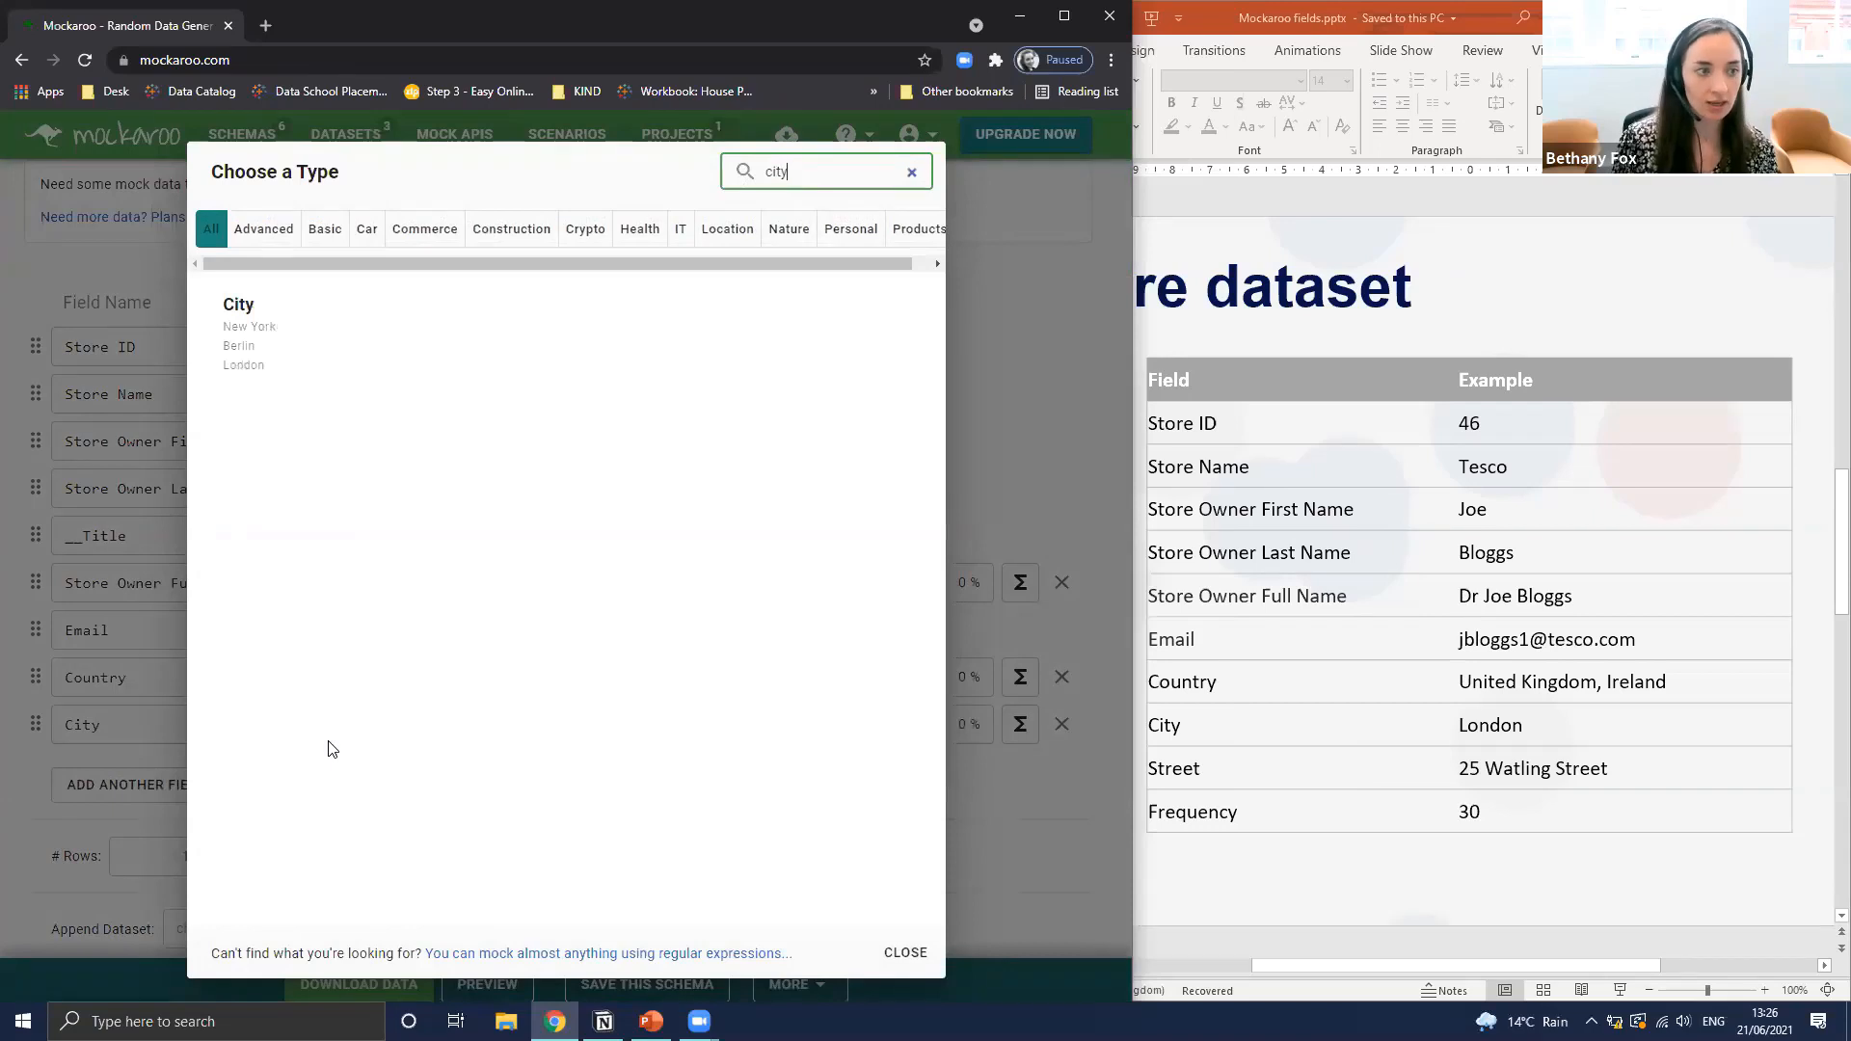
click(228, 367)
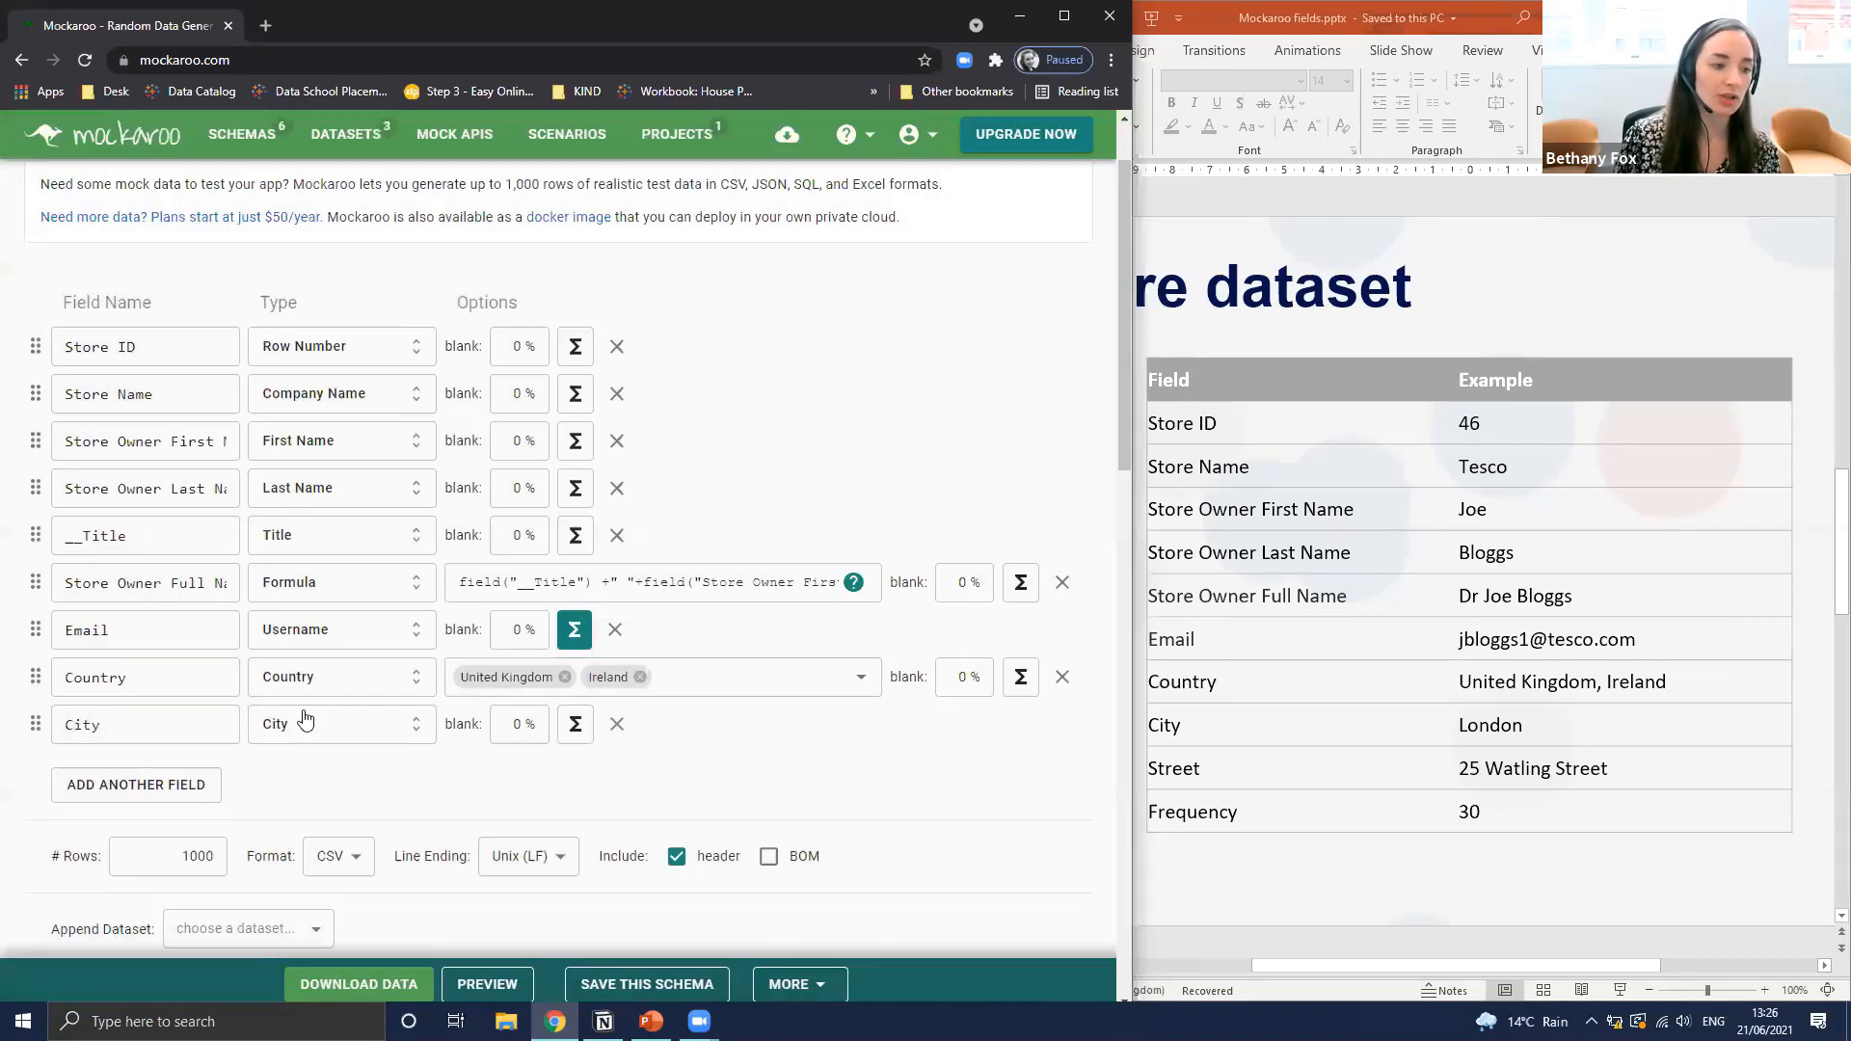
Preview the mock data, compare the Country and City columns across the rows, and close the preview
click(120, 663)
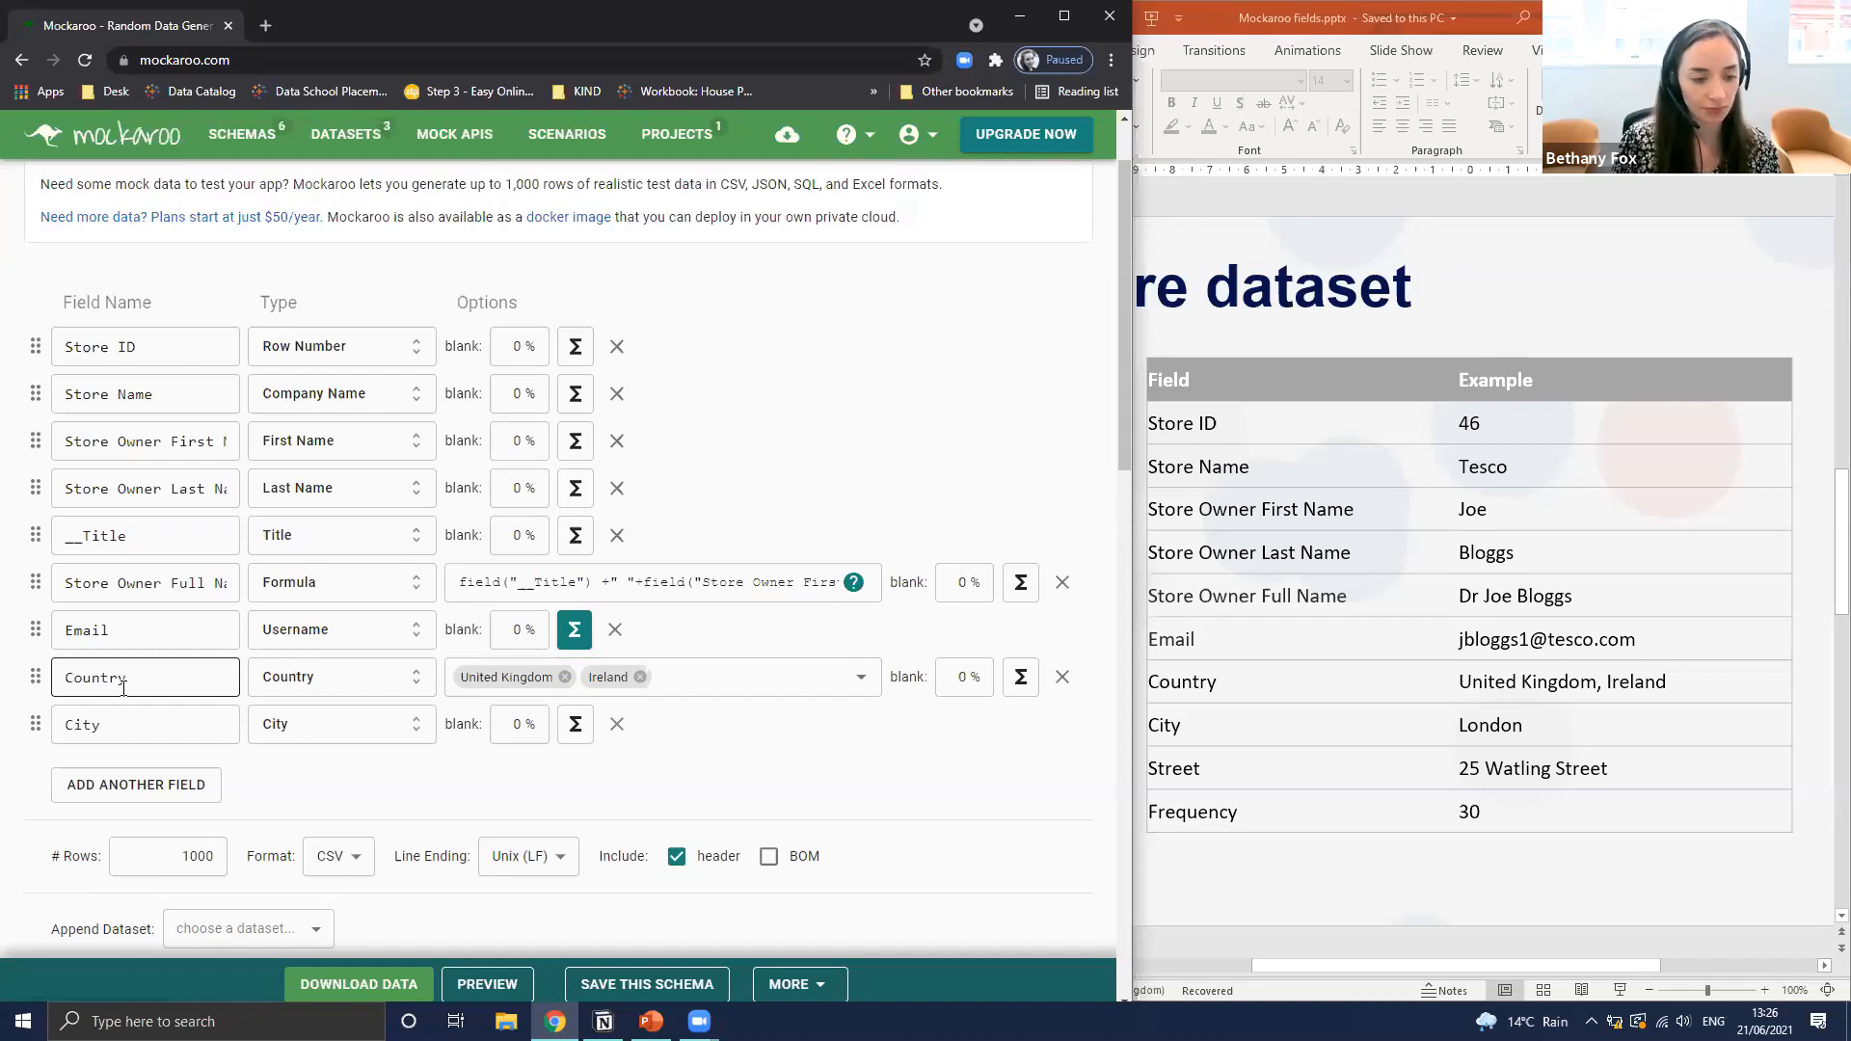
click(478, 985)
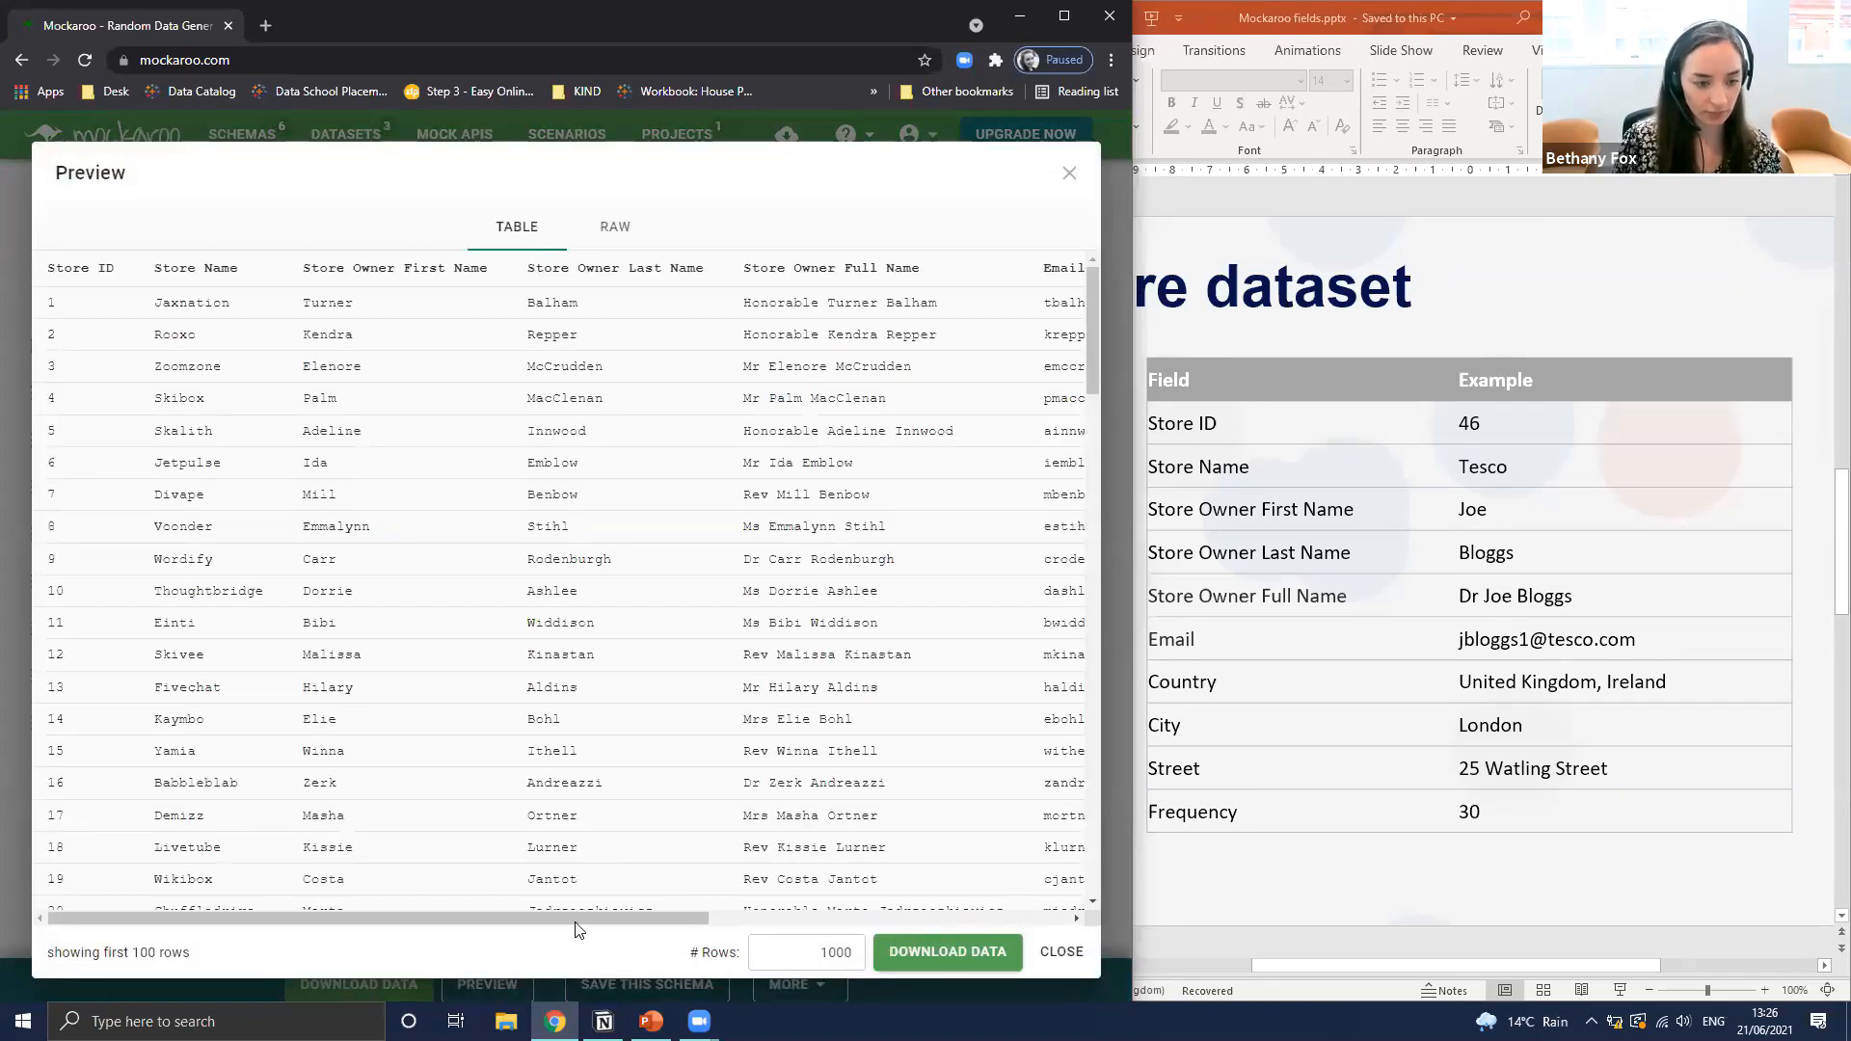
drag(576, 924, 1052, 899)
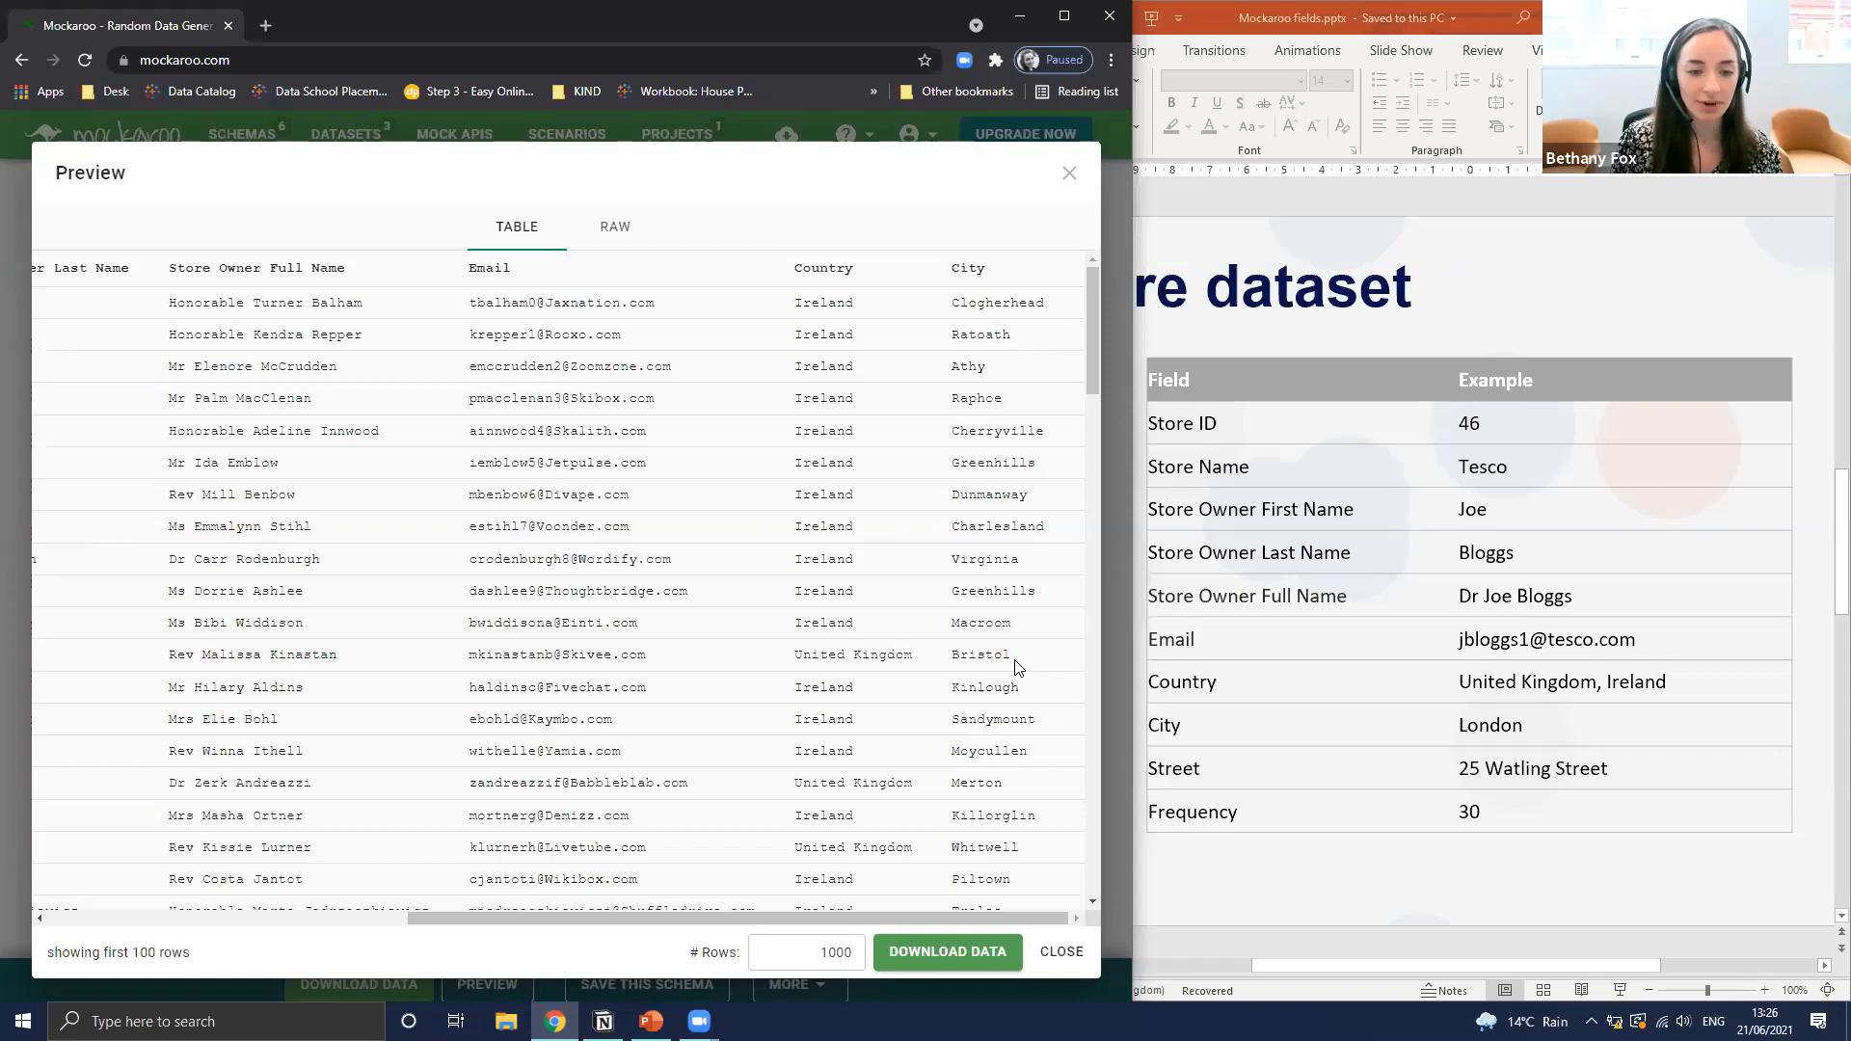
drag(1018, 659, 777, 665)
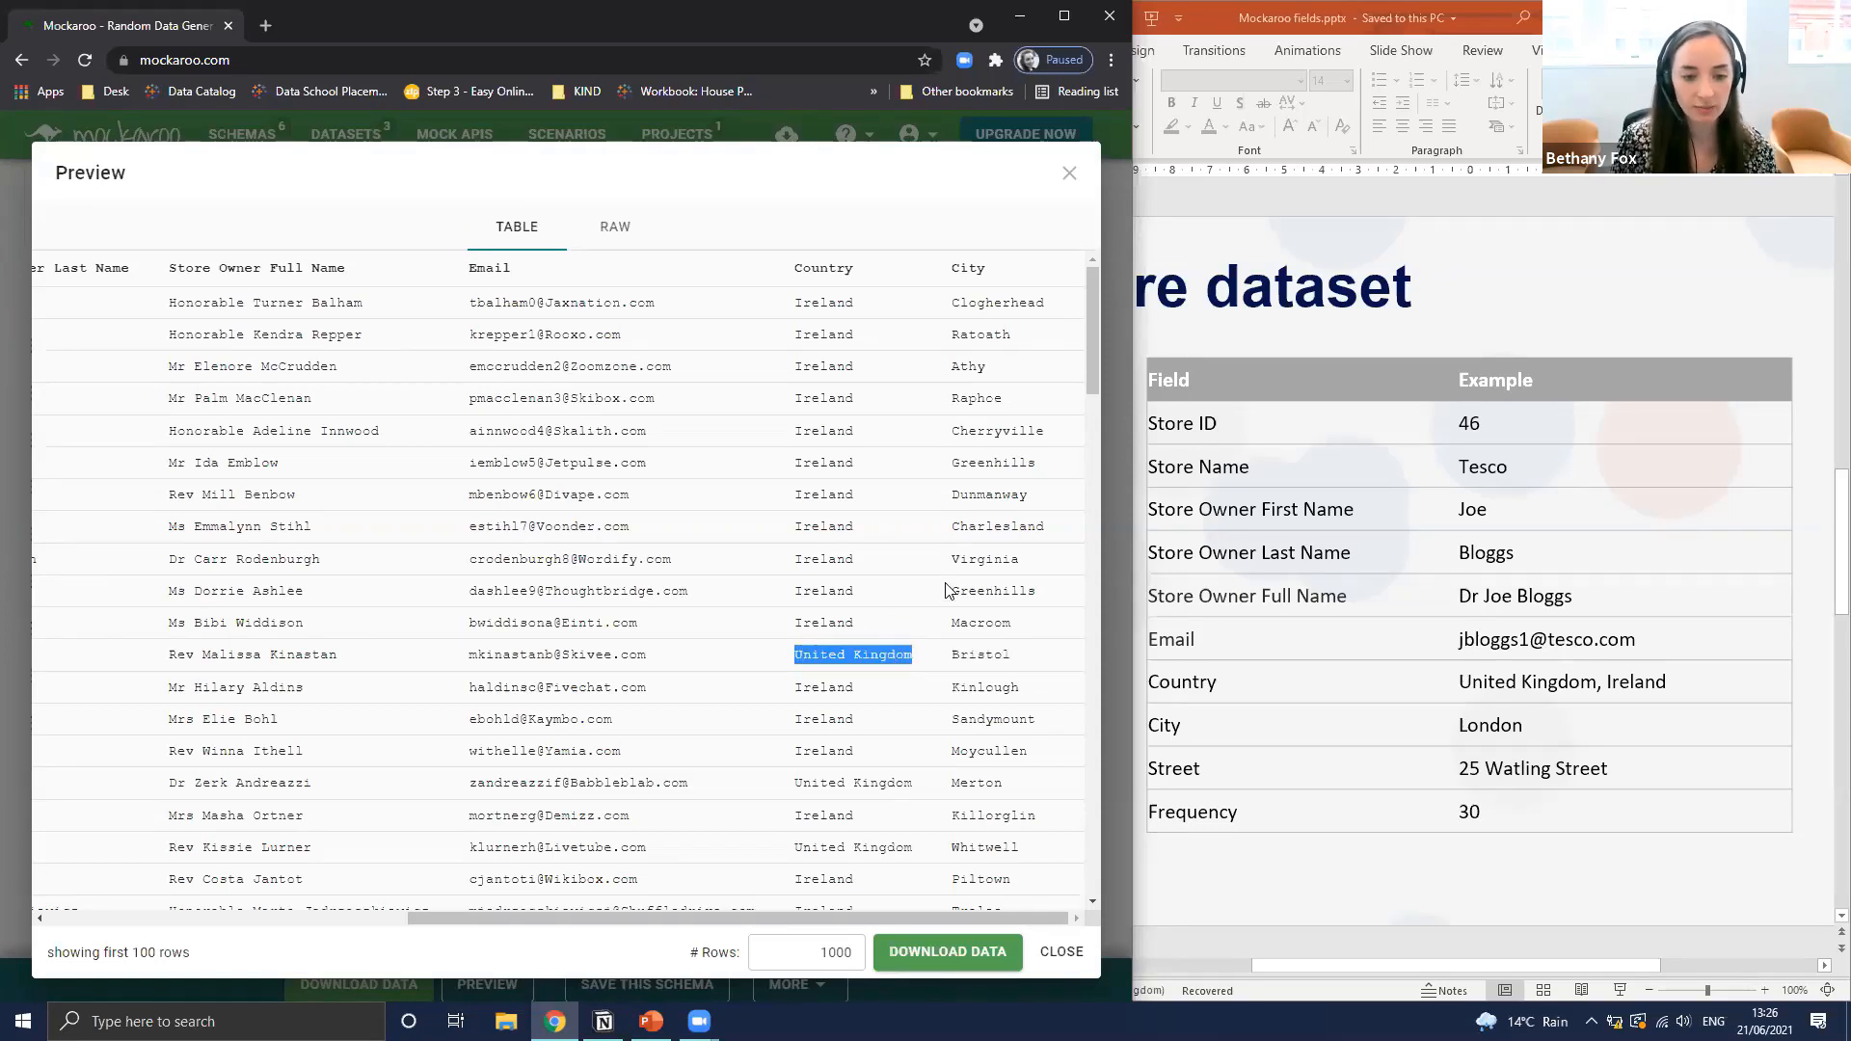
scroll(946, 590, down, 1)
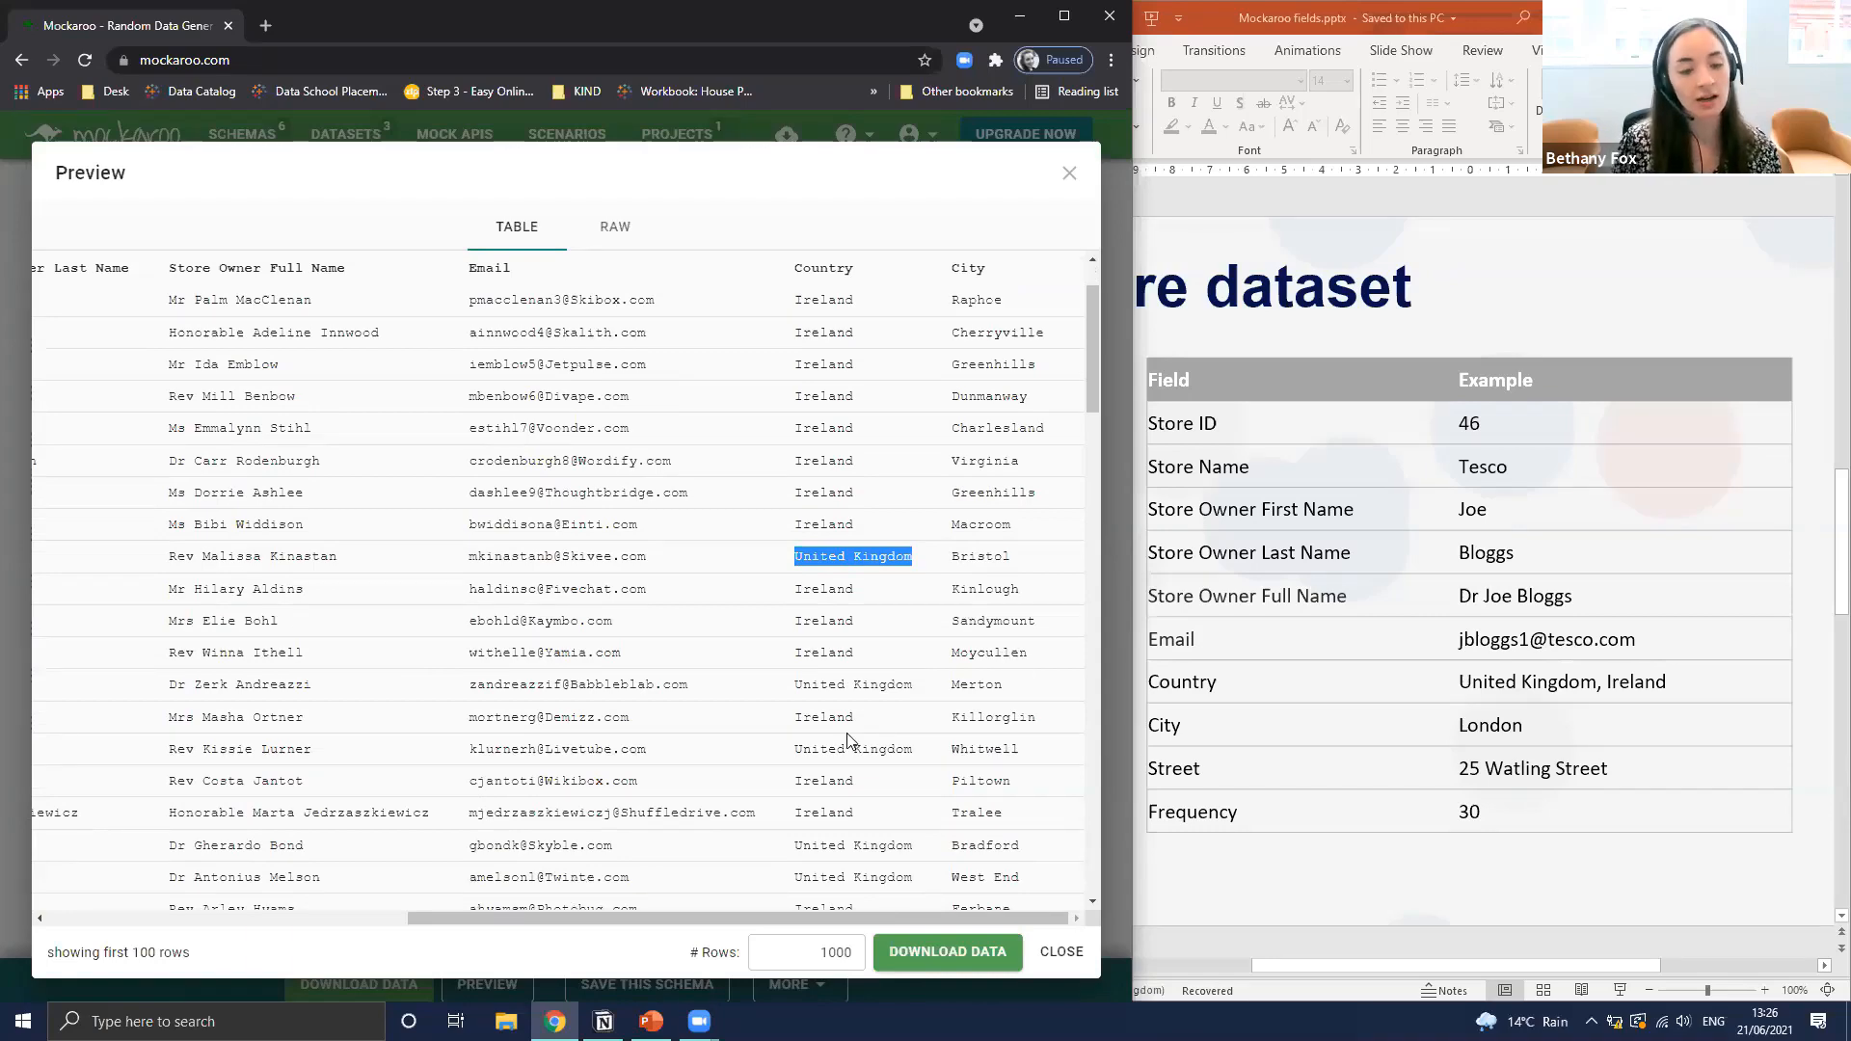
scroll(871, 692, down, 2)
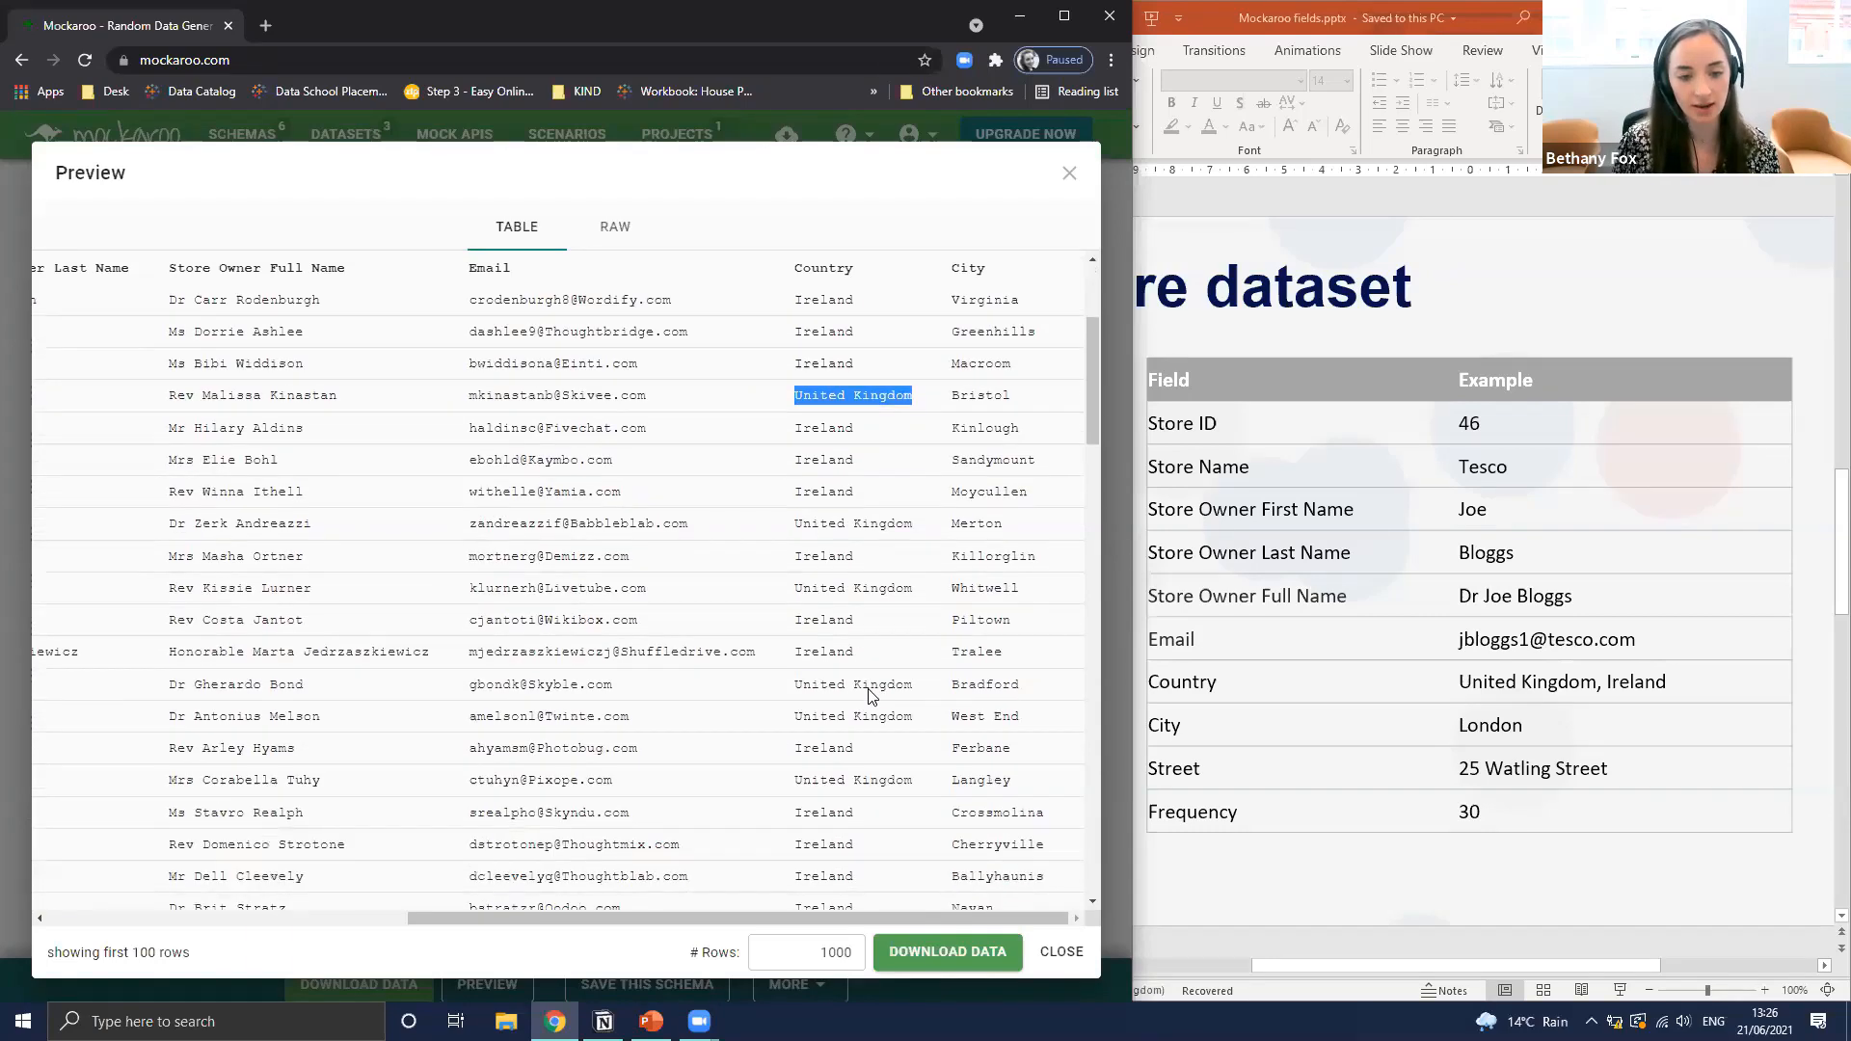
scroll(871, 692, down, 5)
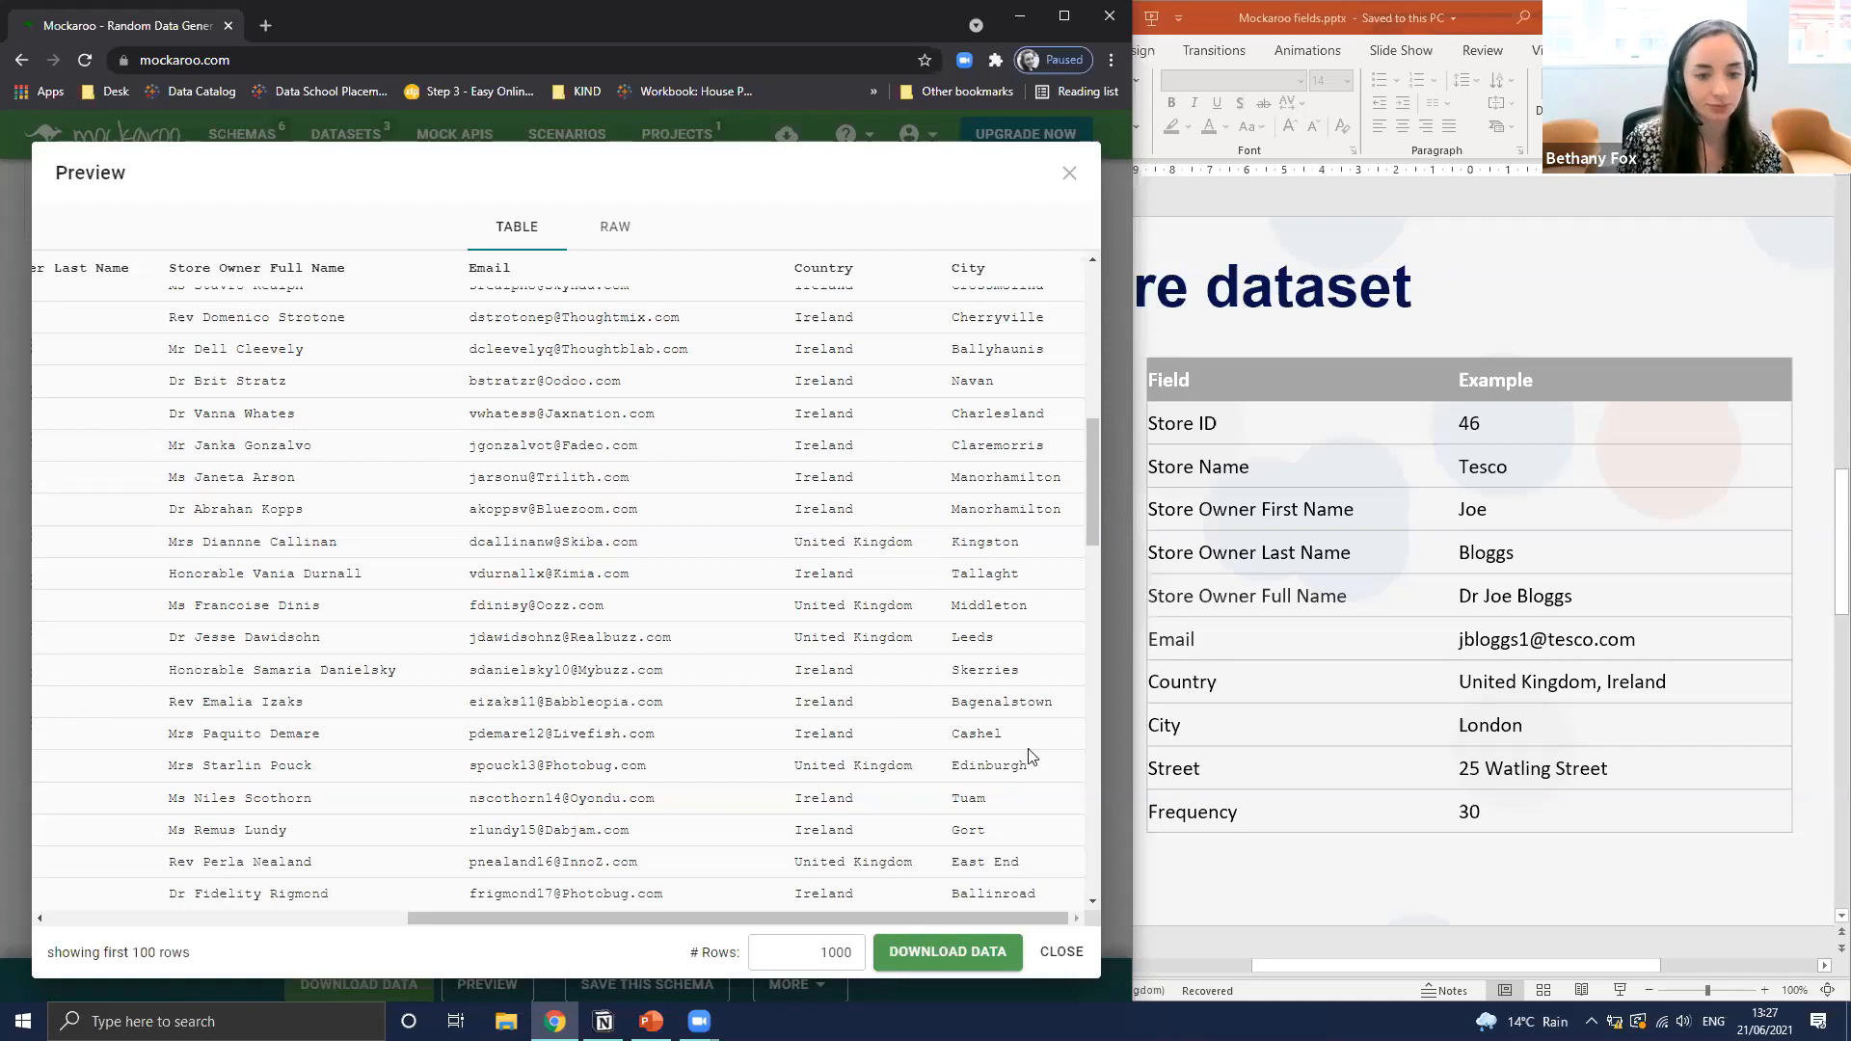
click(1068, 175)
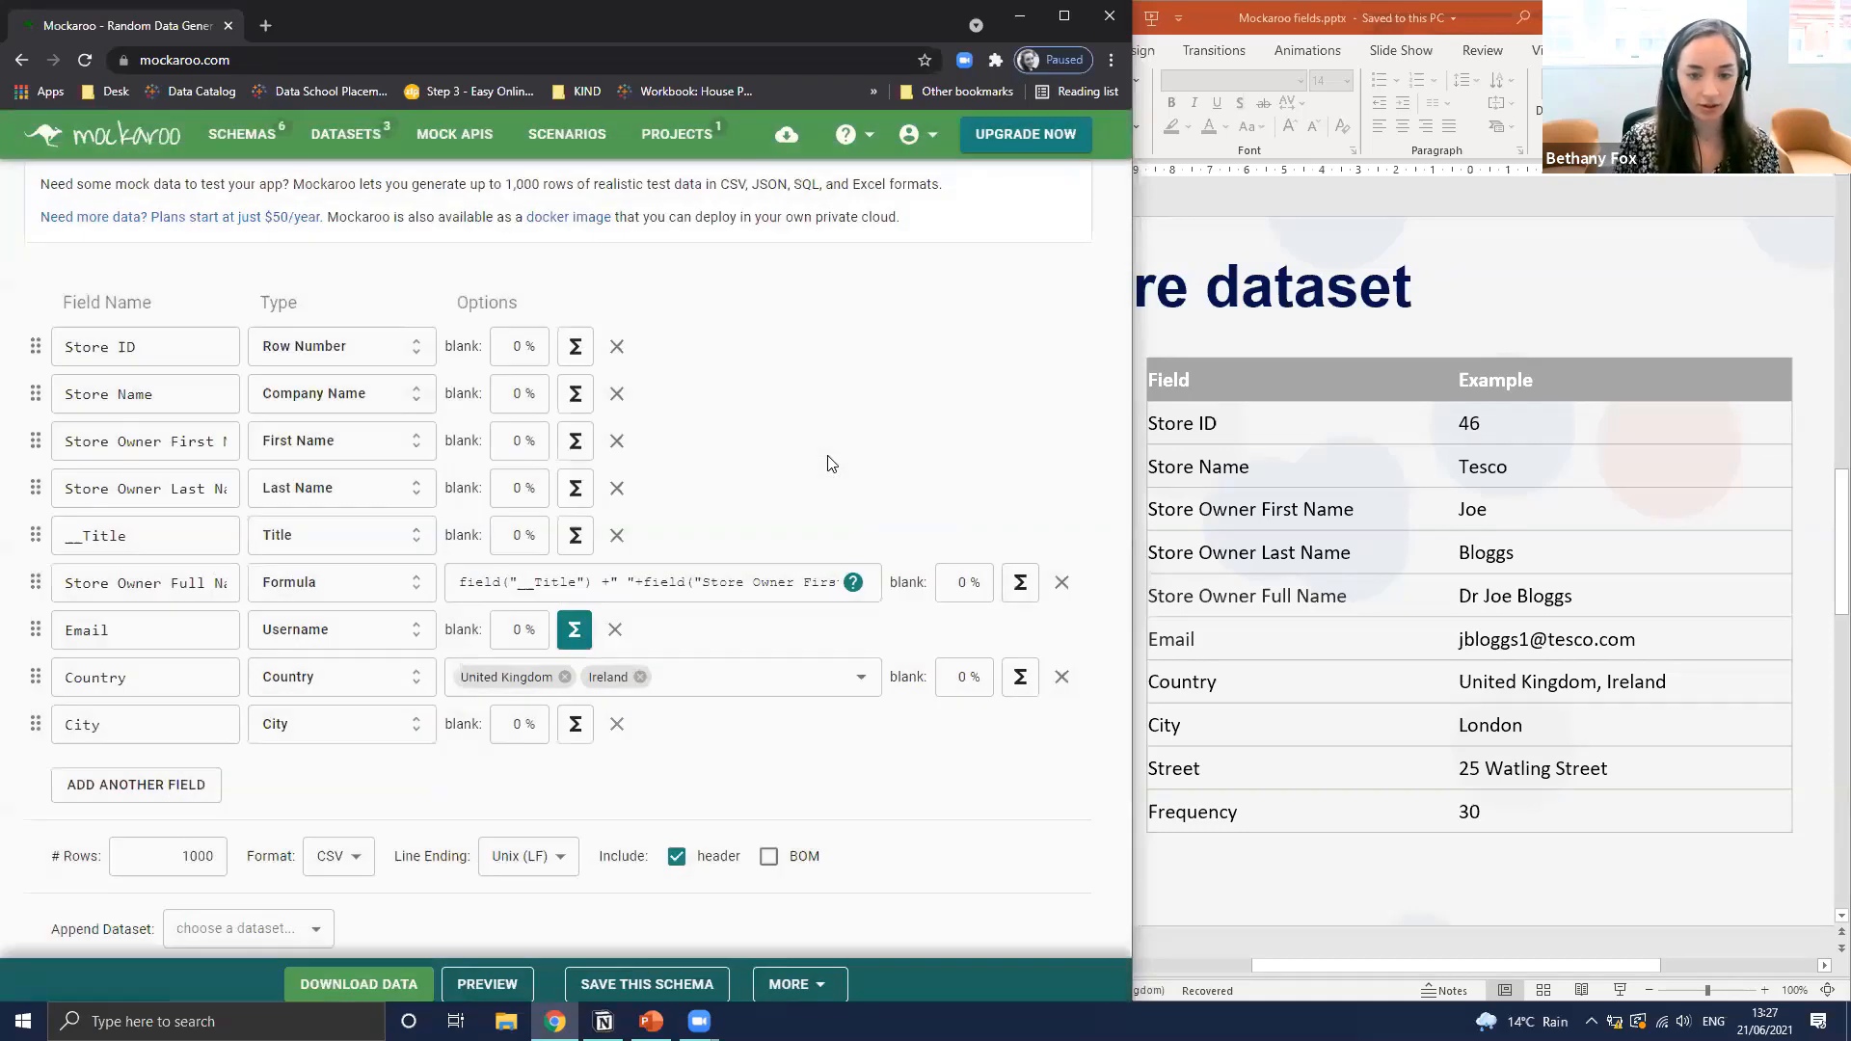
Add another field below City, name it Street and set its type to Street Address
click(129, 782)
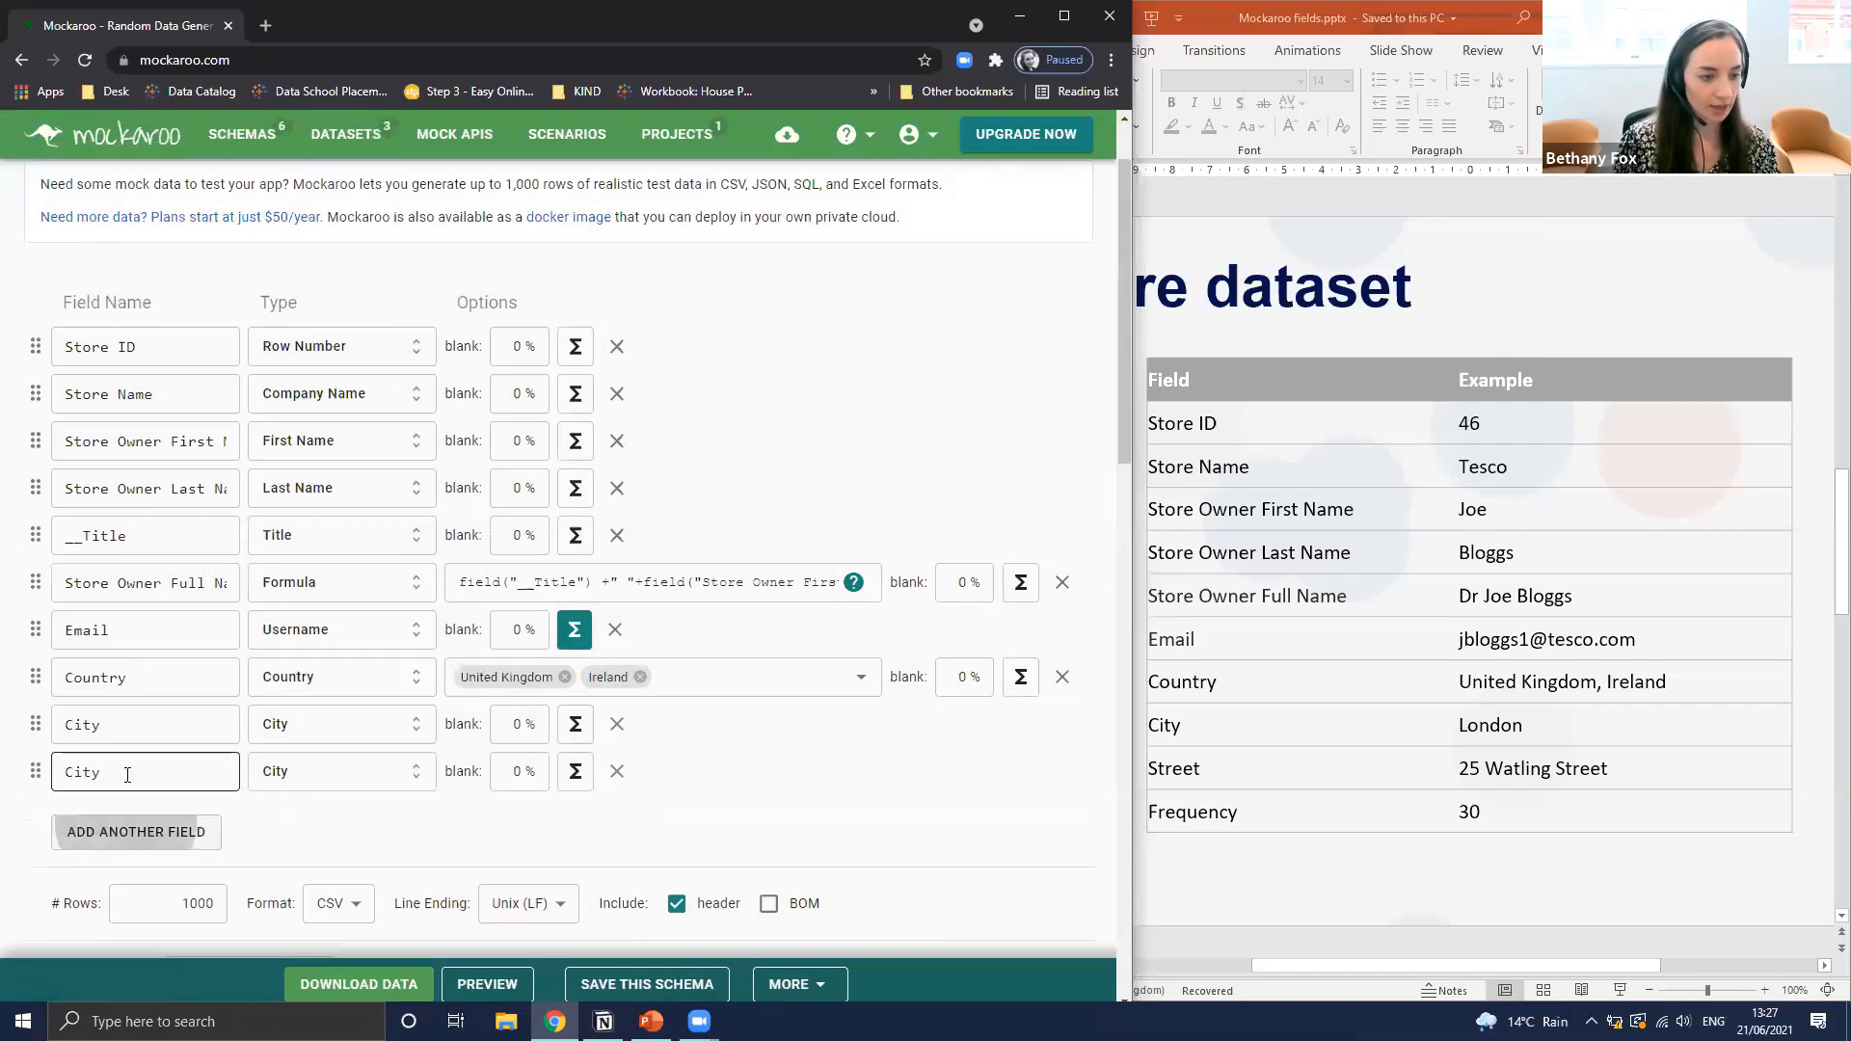
text(Street)
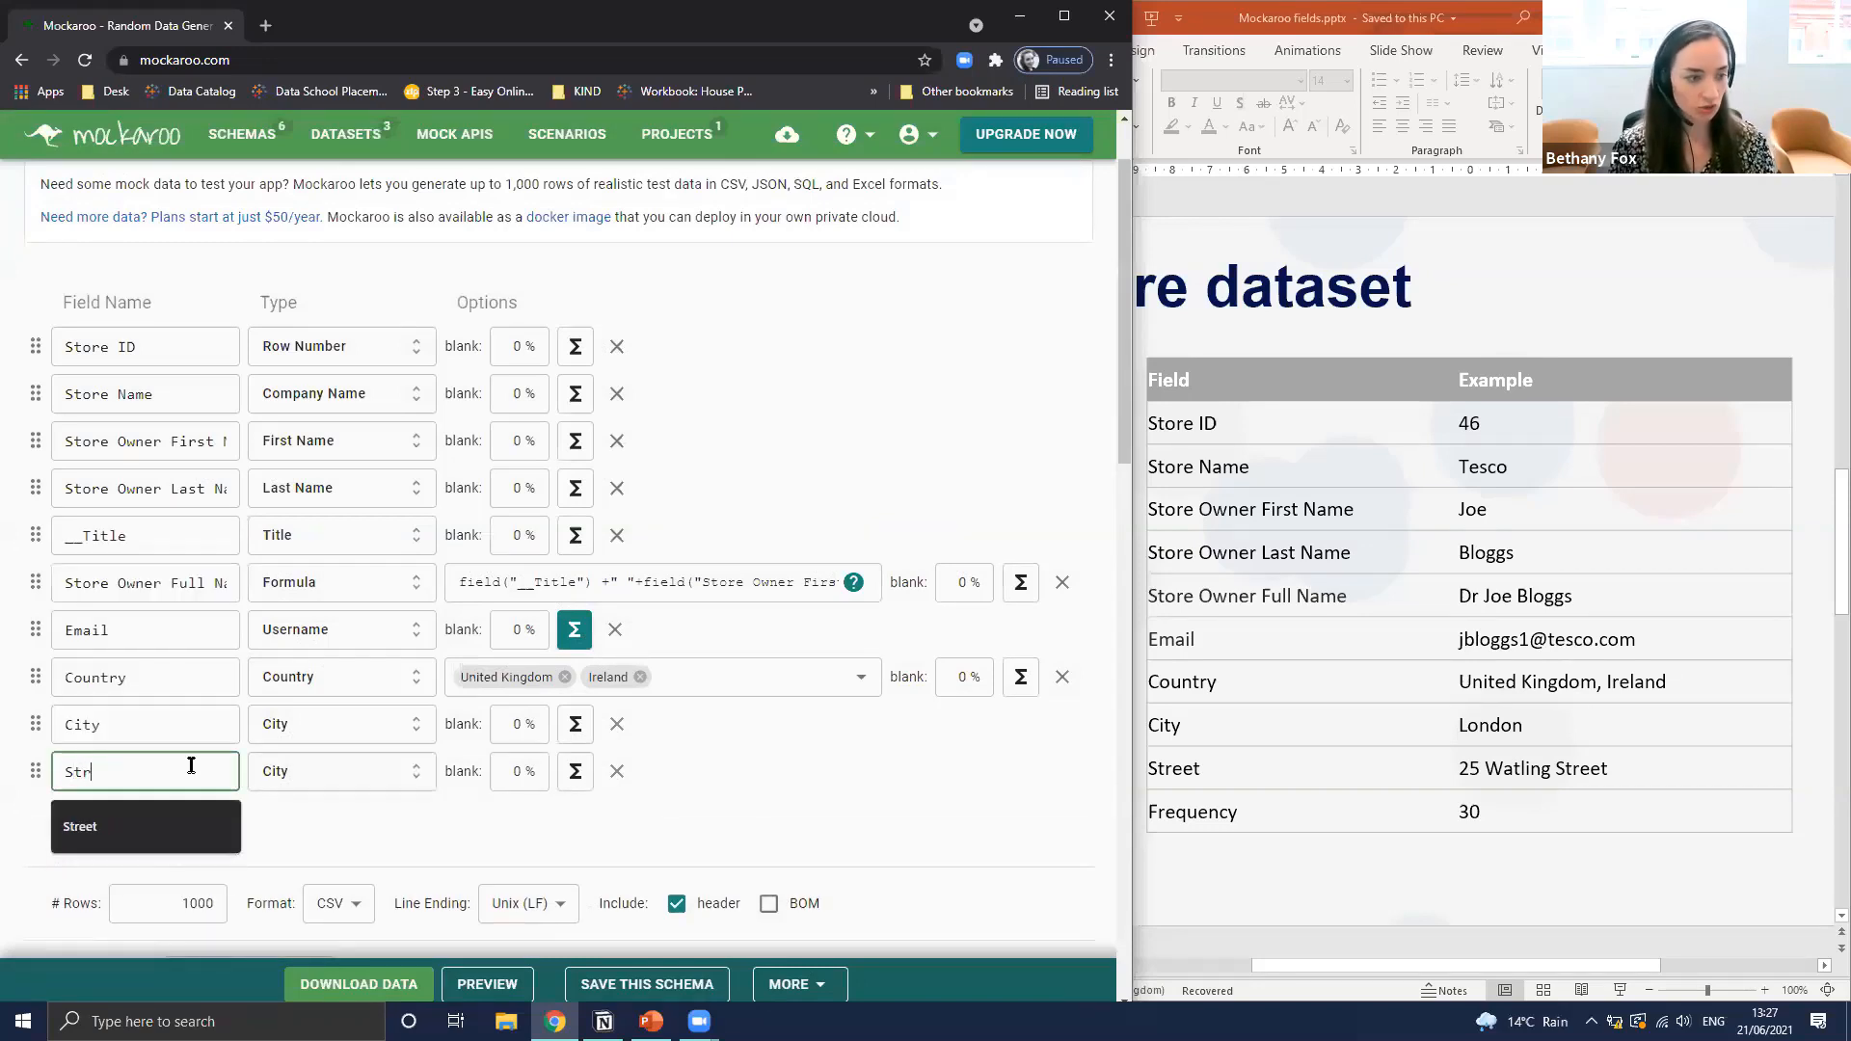
click(302, 775)
text(street)
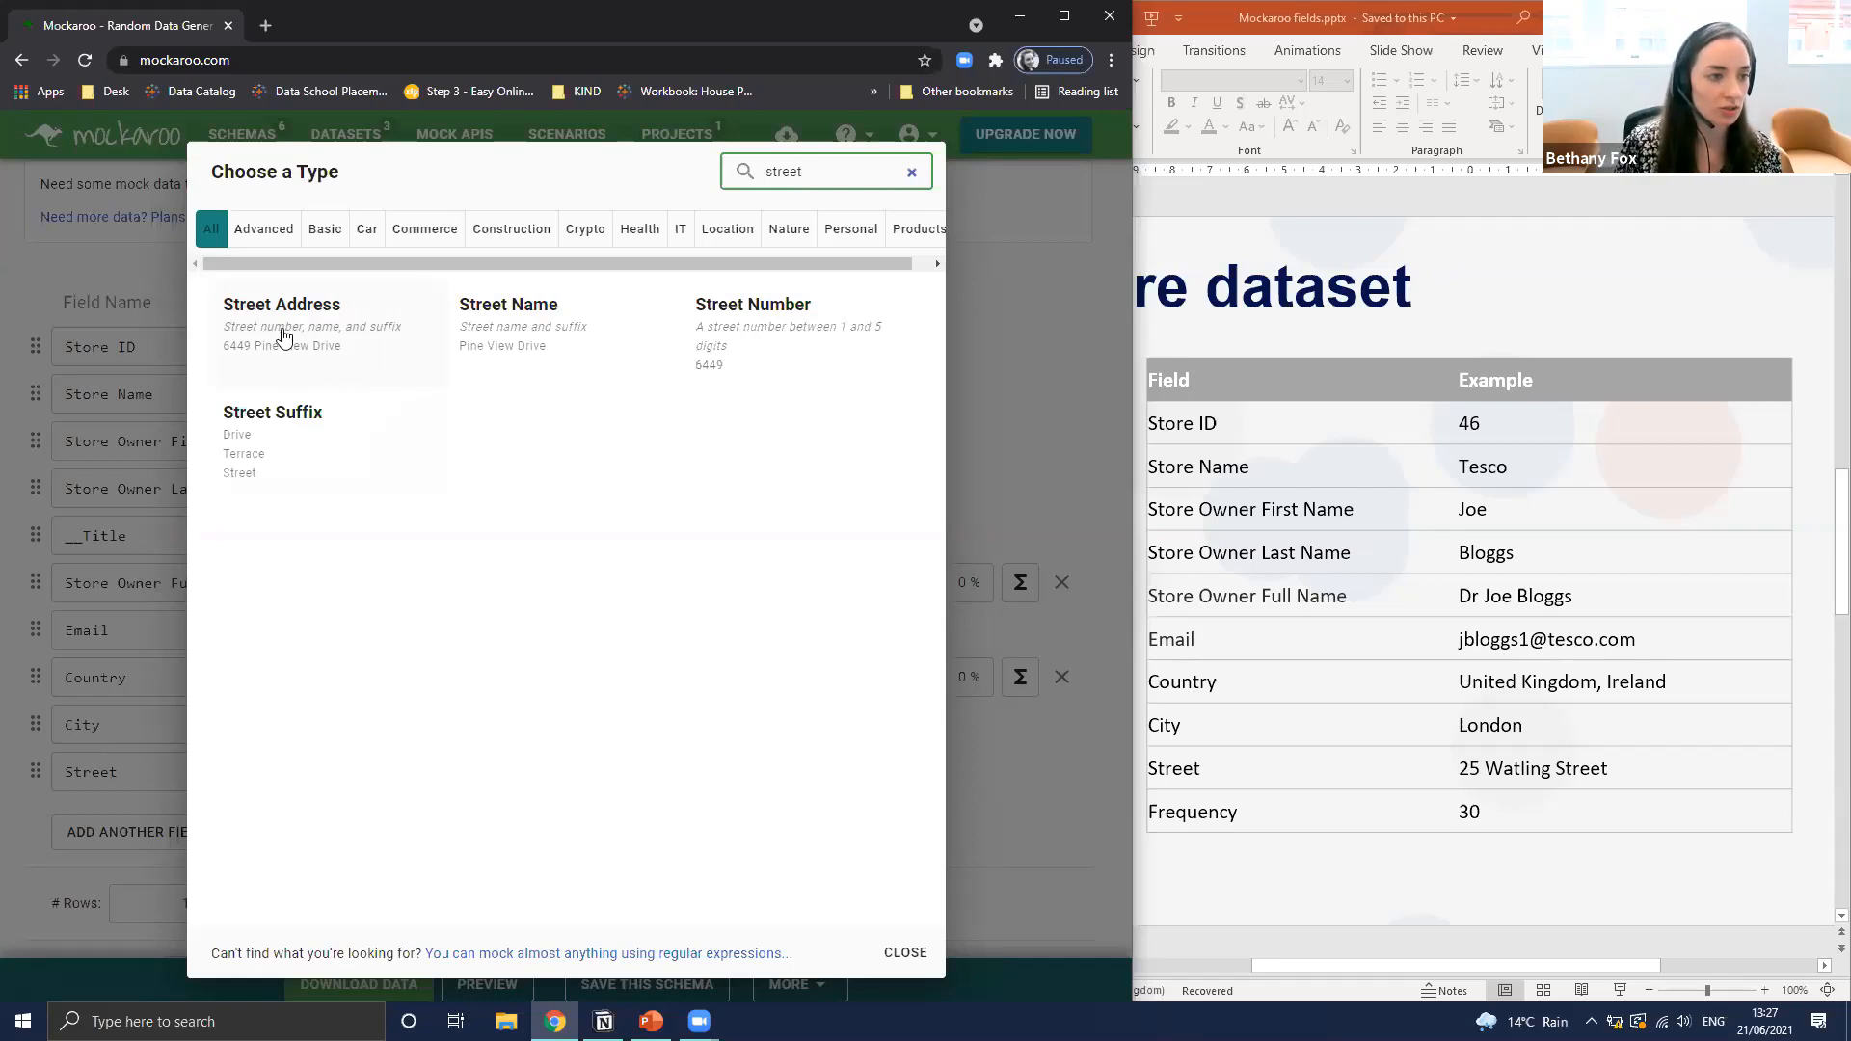
click(347, 344)
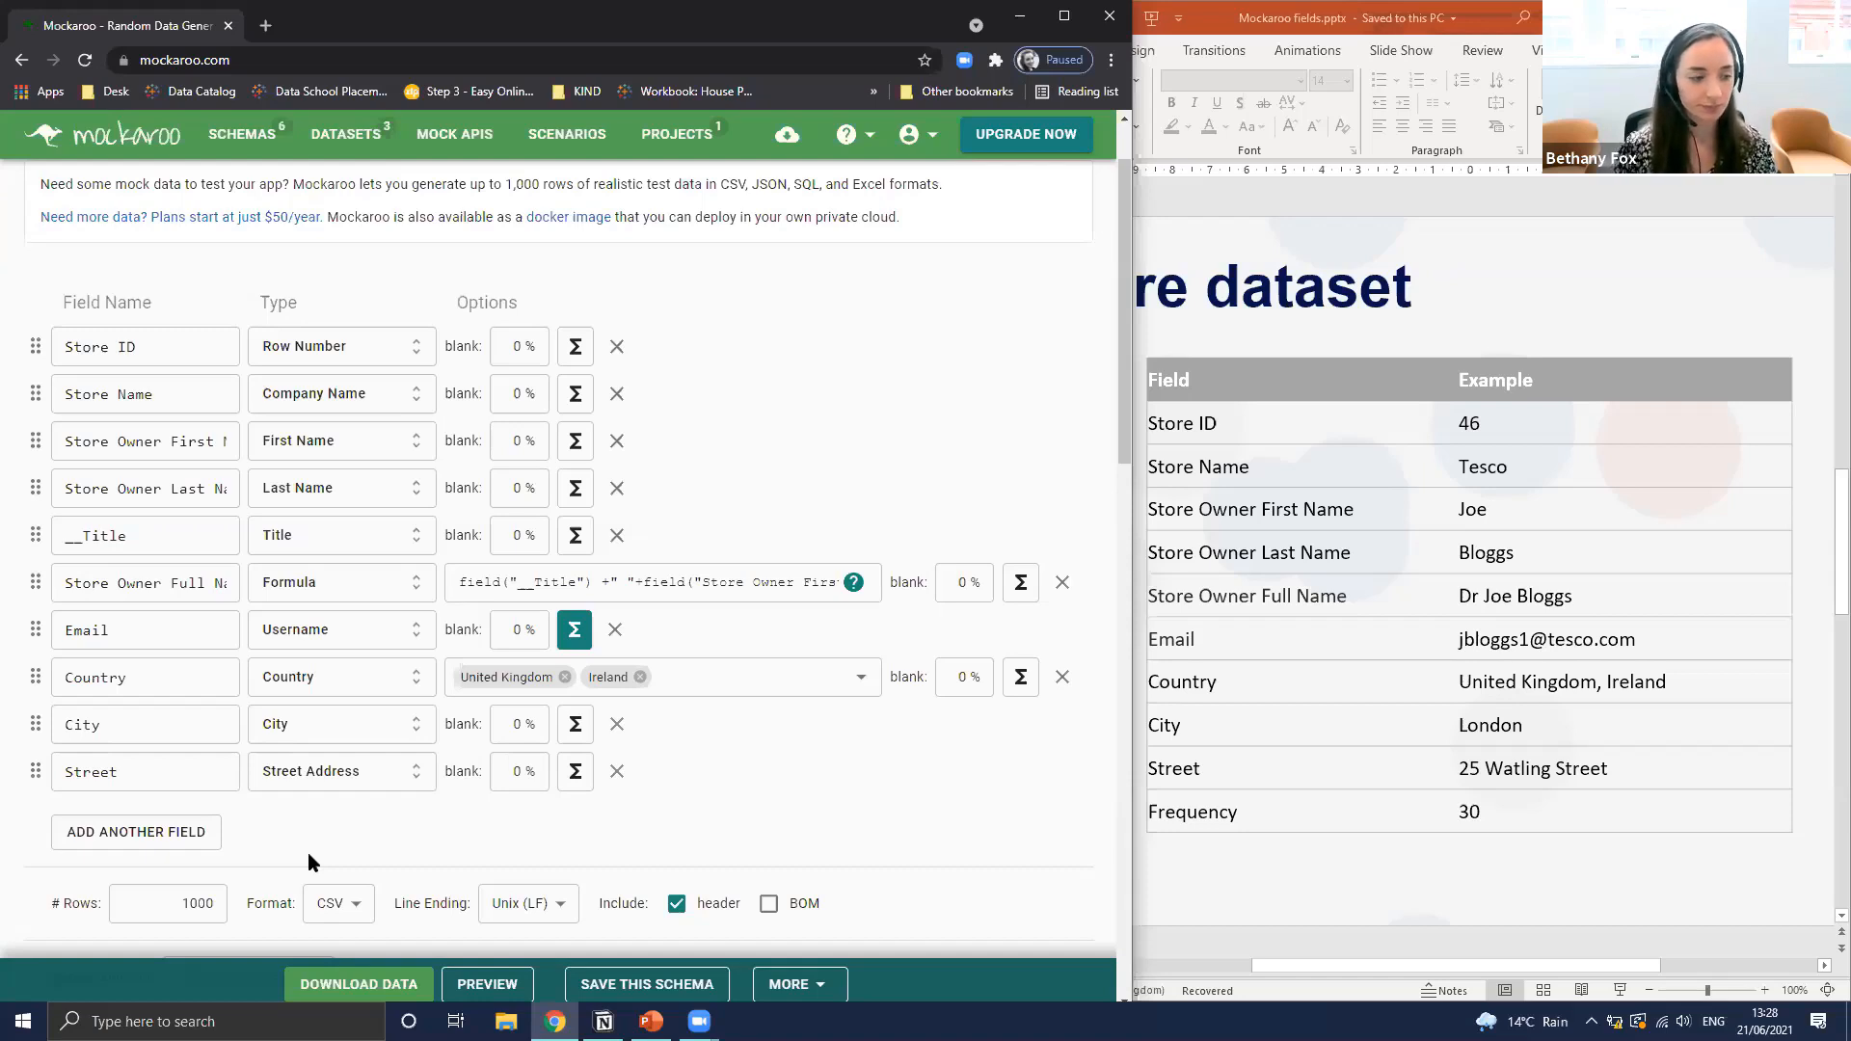
Add another field below Street, name it Frequency and open the unfiltered list of types for it
click(174, 840)
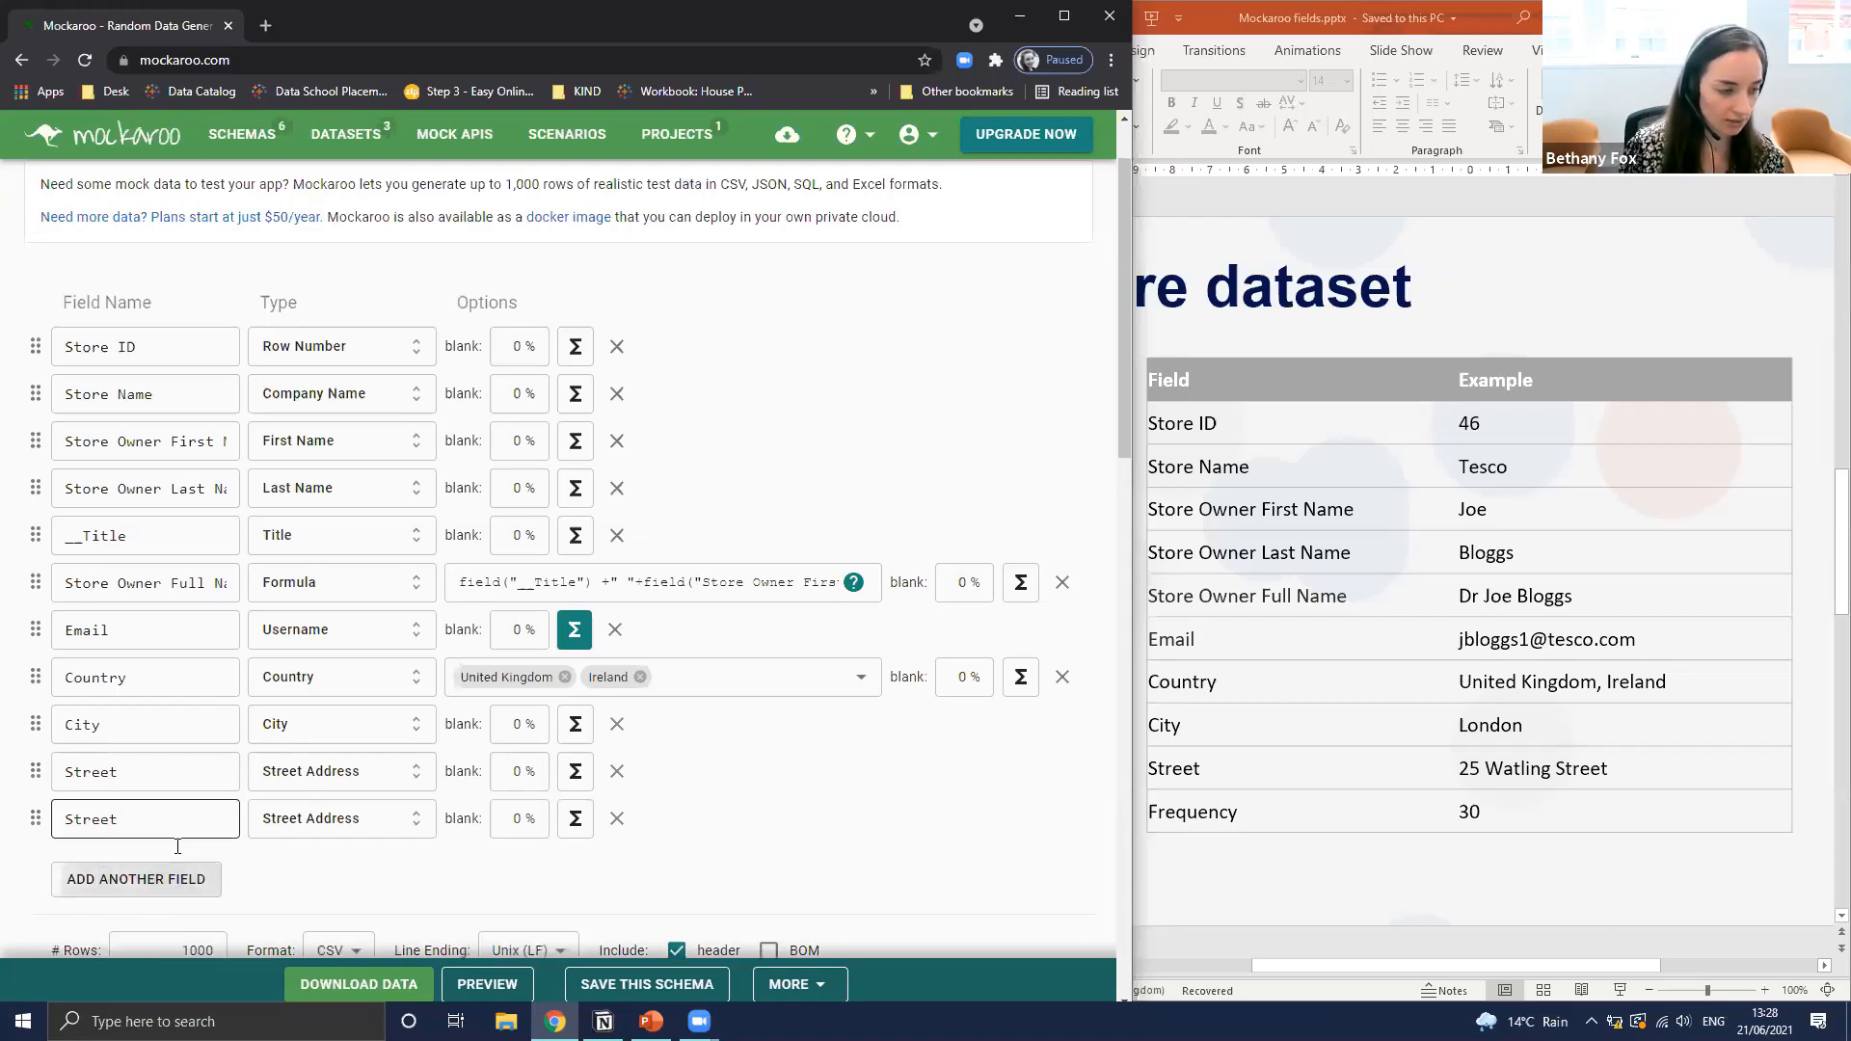
double_click(174, 826)
text(Fre)
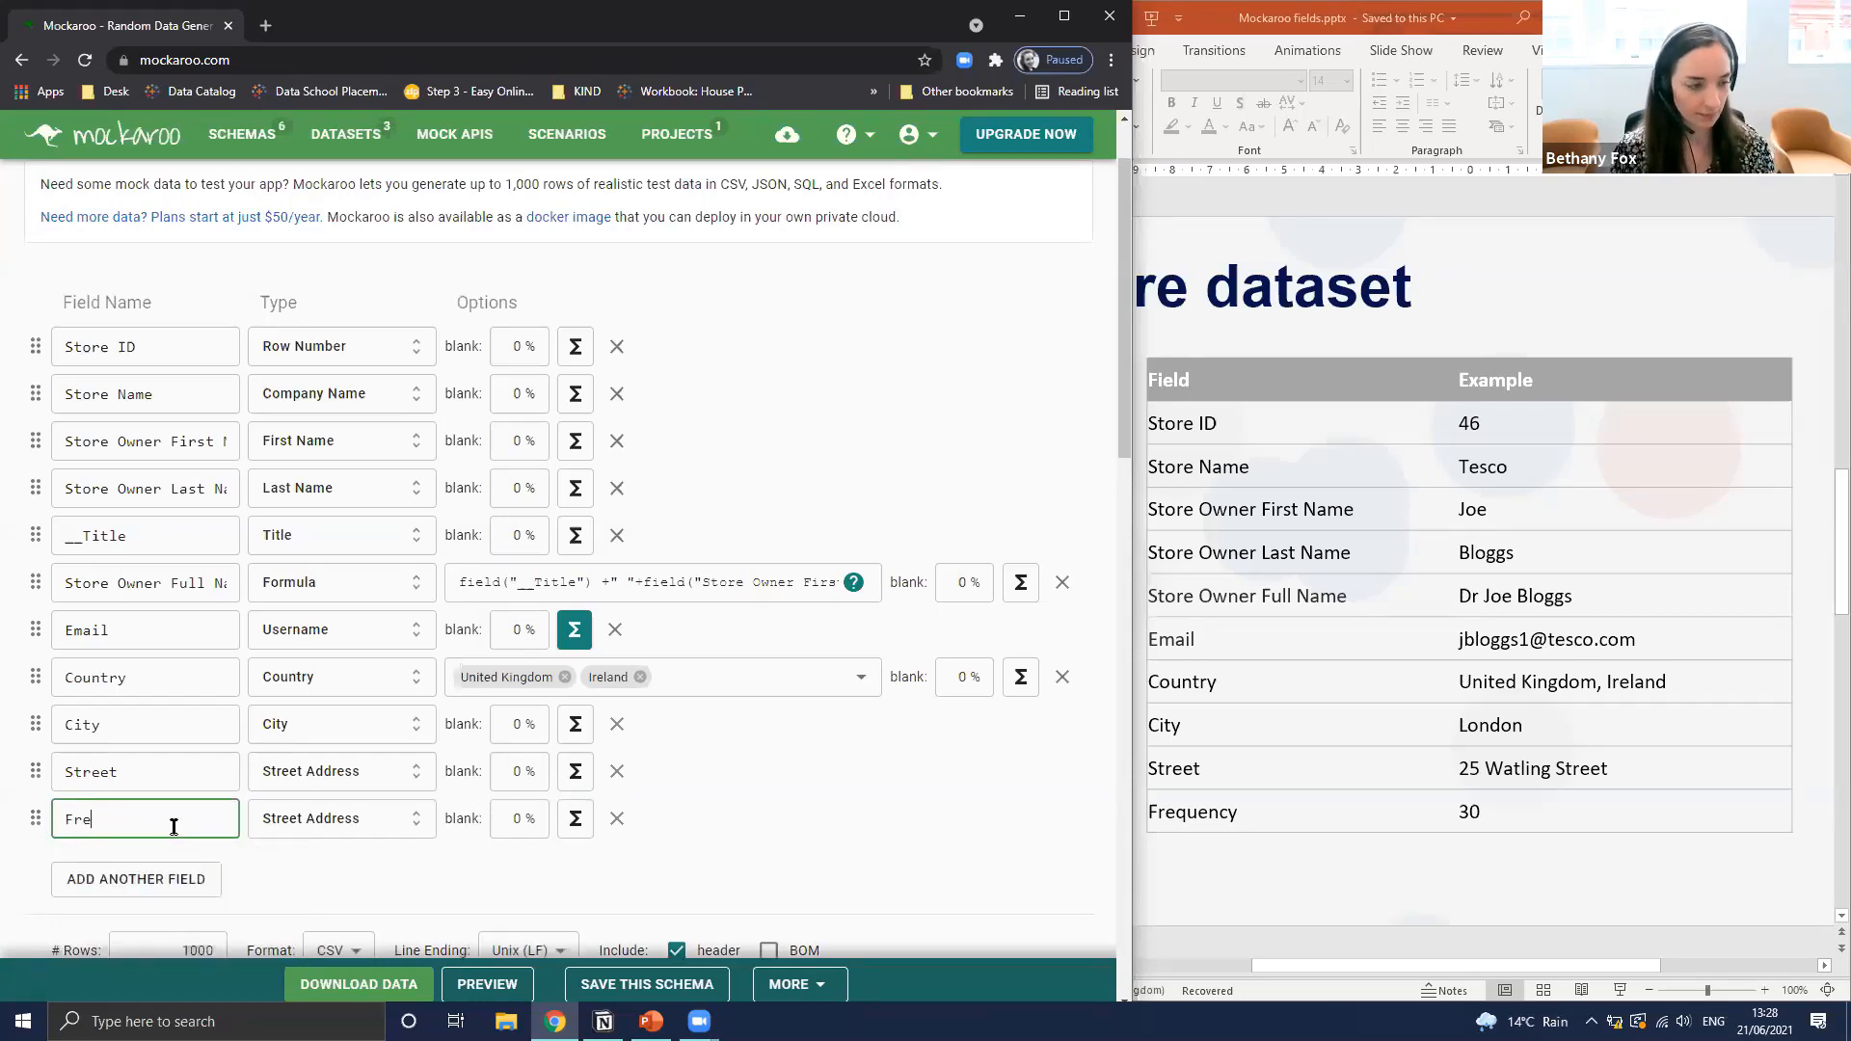
text(quency)
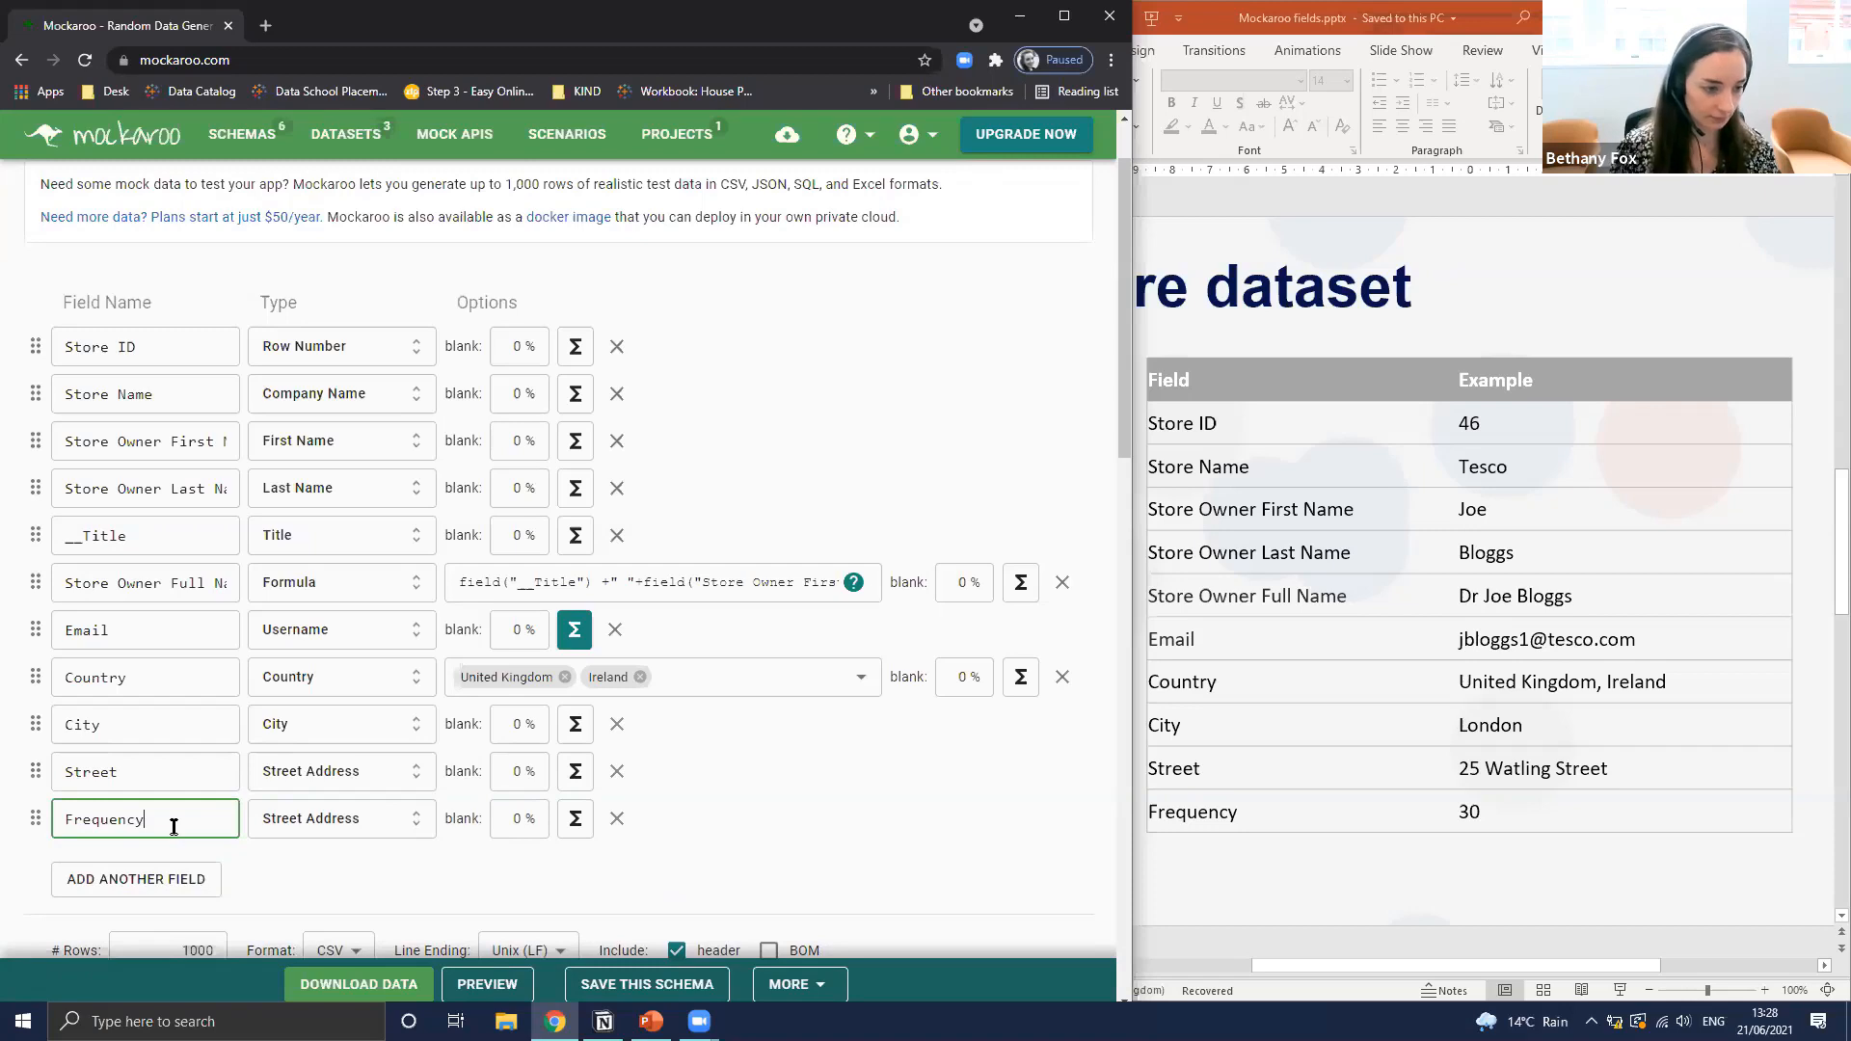
click(364, 835)
key(BackSpace)
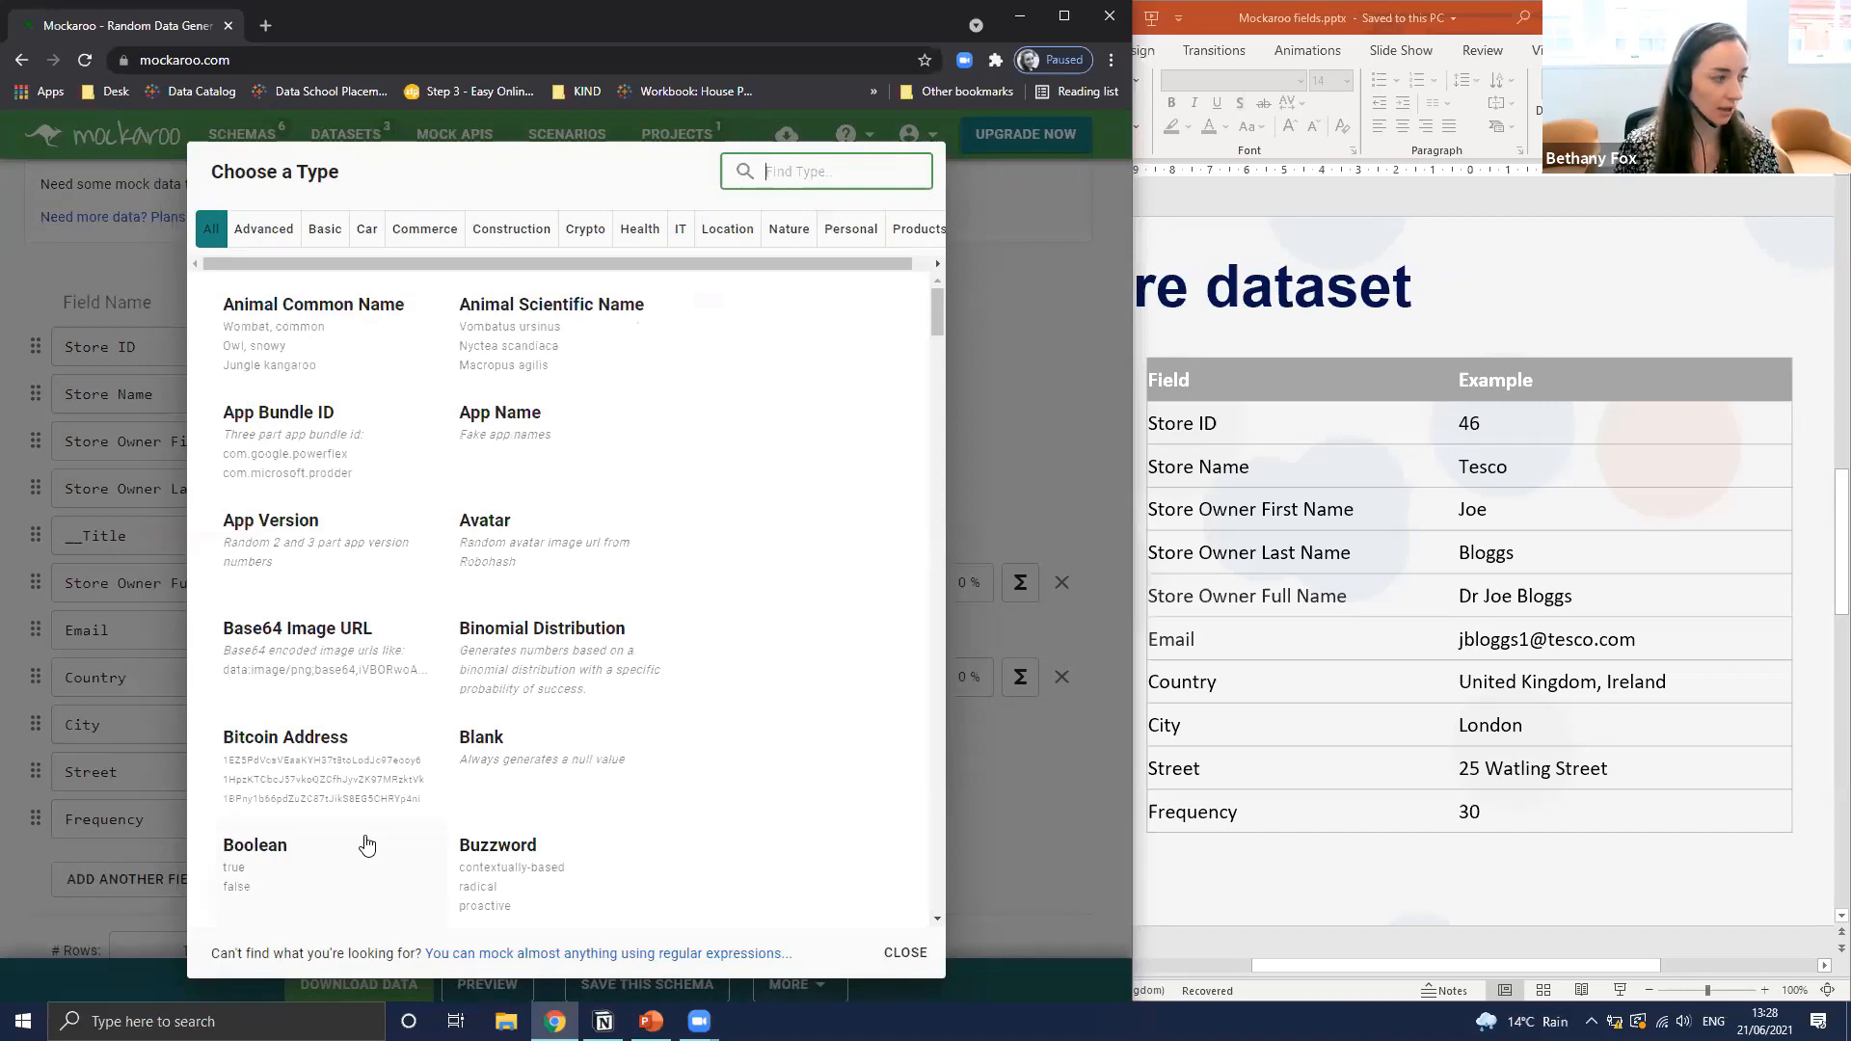
Set the Frequency field's data type to Number
text(num)
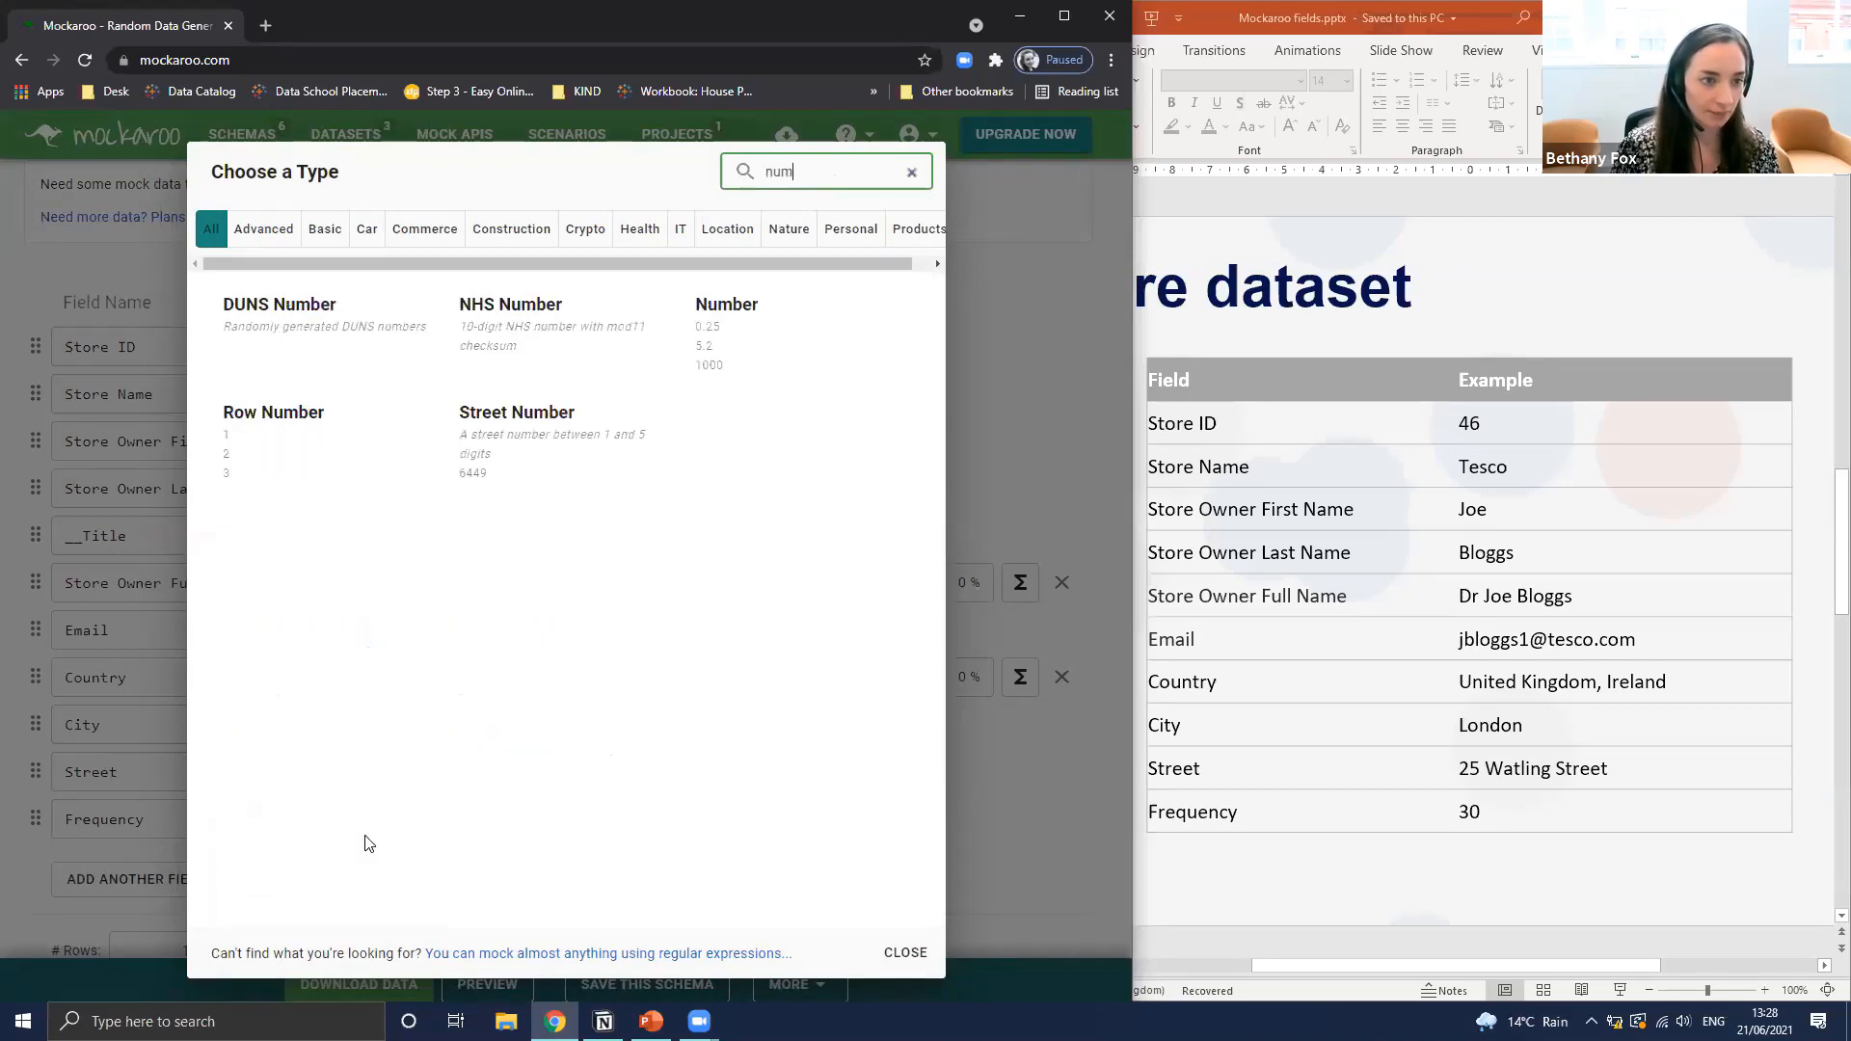
click(748, 334)
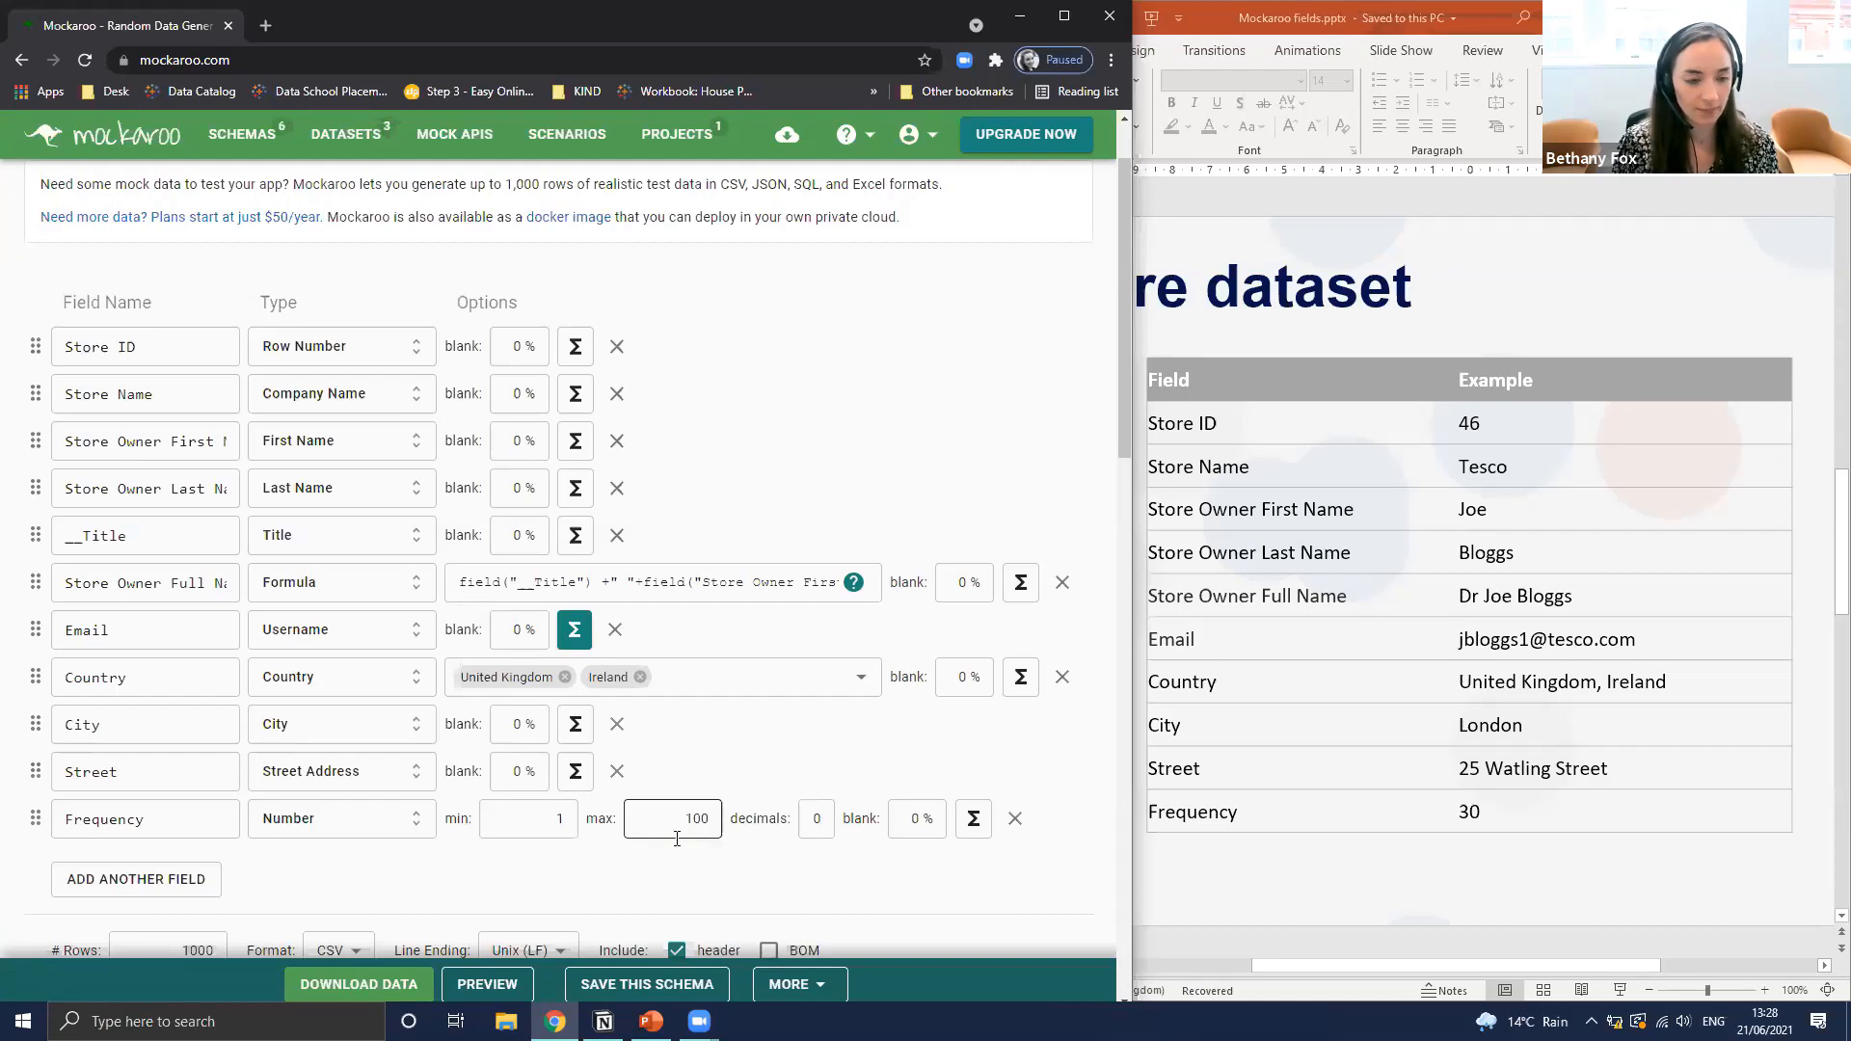
Set the number of generated rows to 50 and keep CSV as the output format after checking the available formats
scroll(703, 858, down, 2)
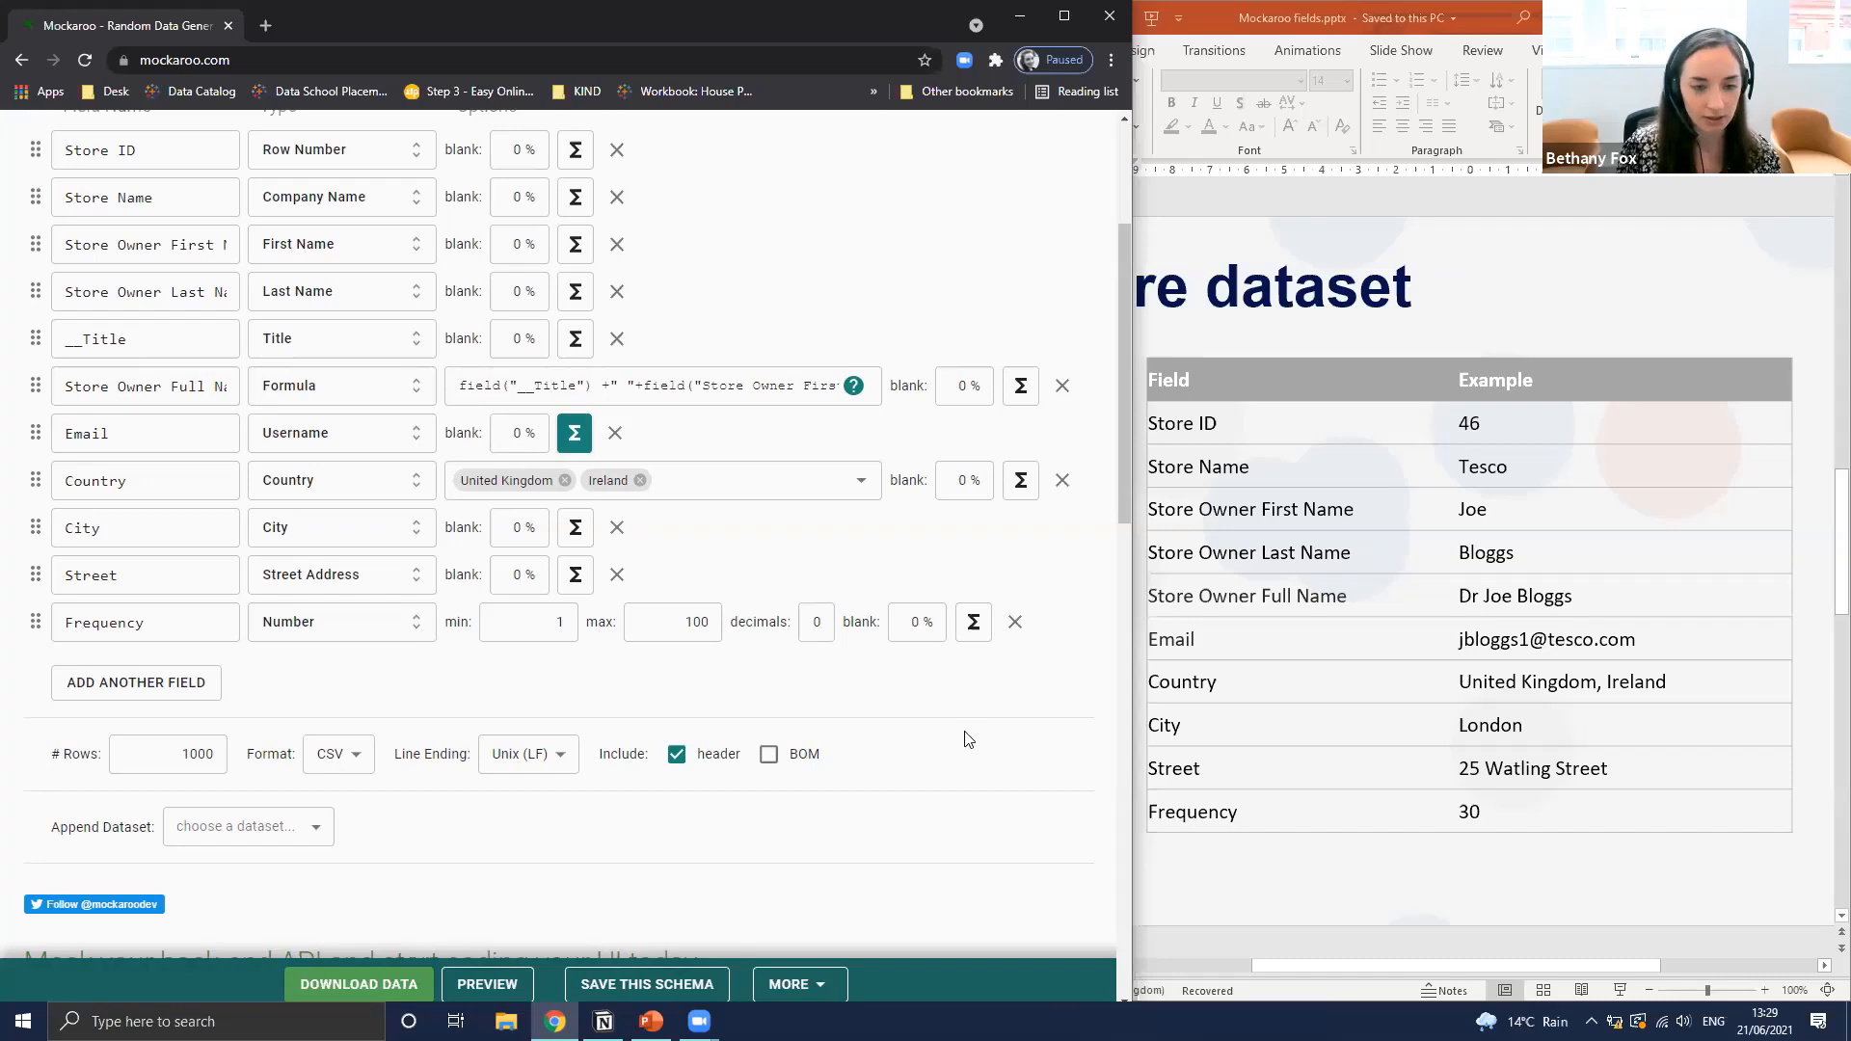
scroll(968, 739, up, 1)
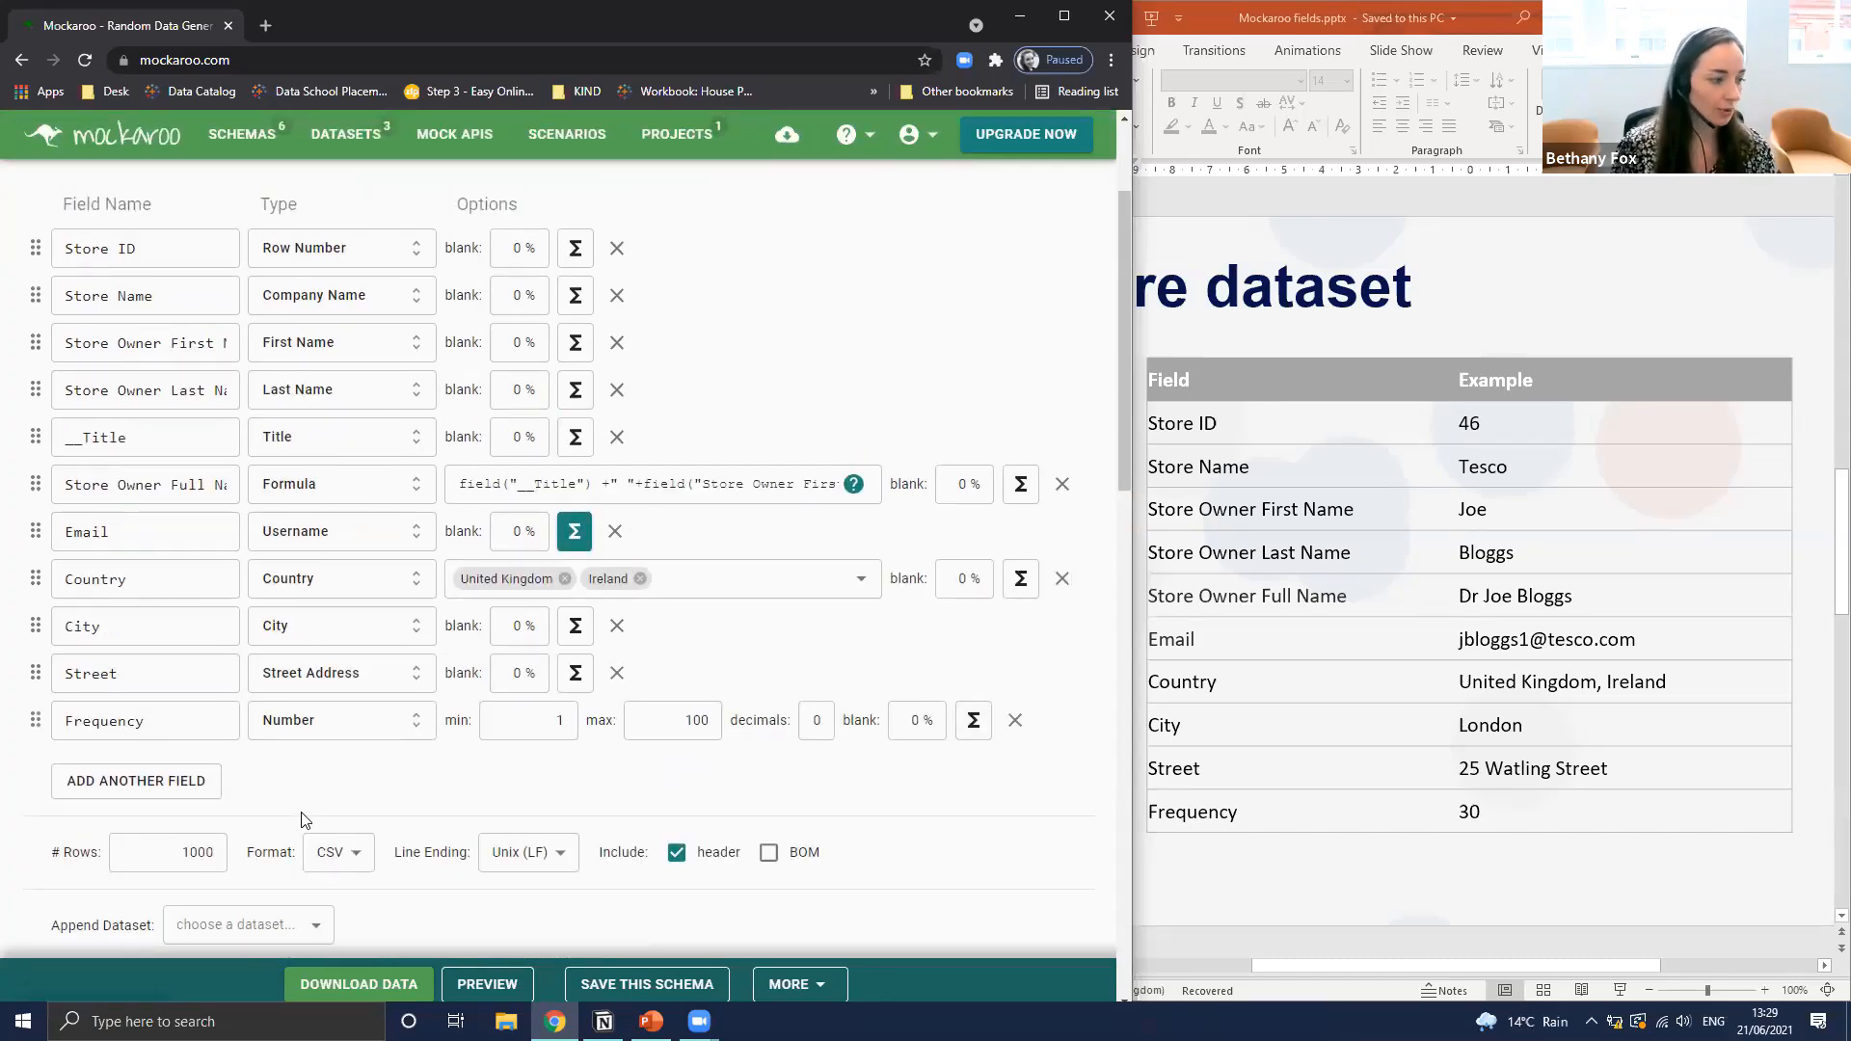
click(146, 848)
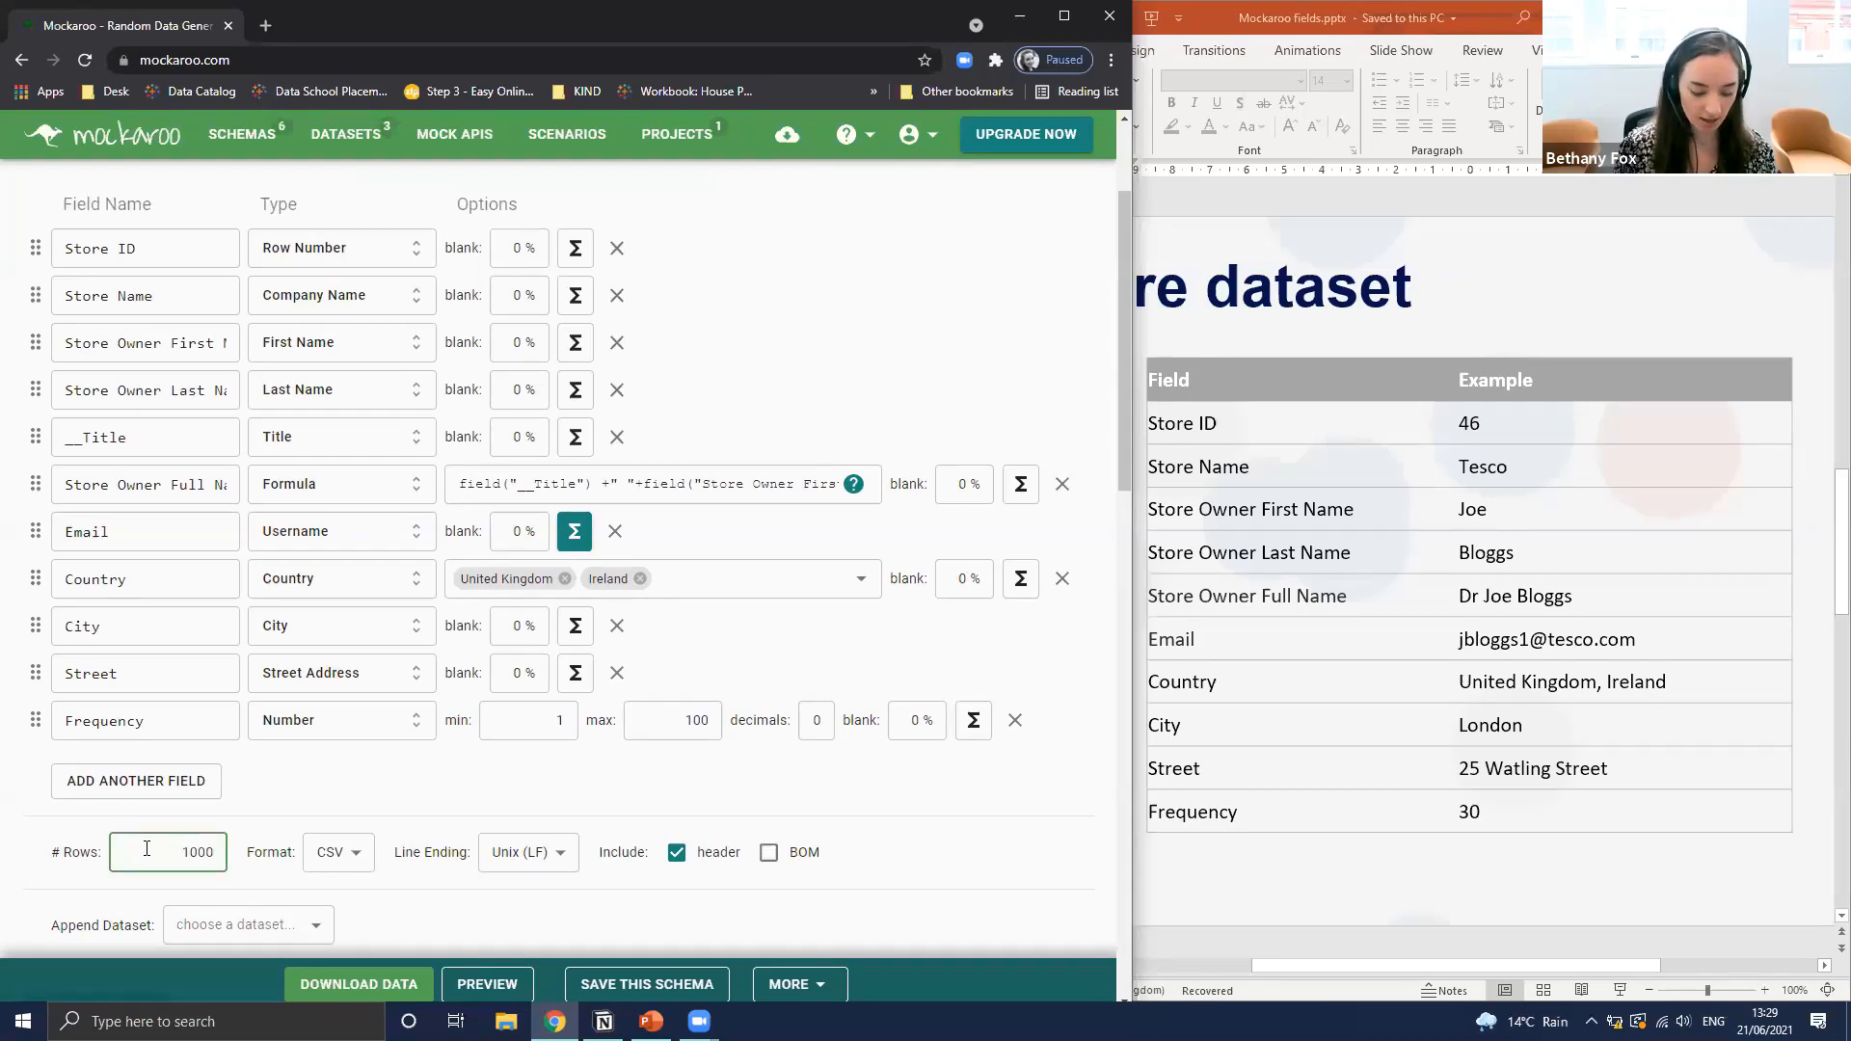
double_click(146, 848)
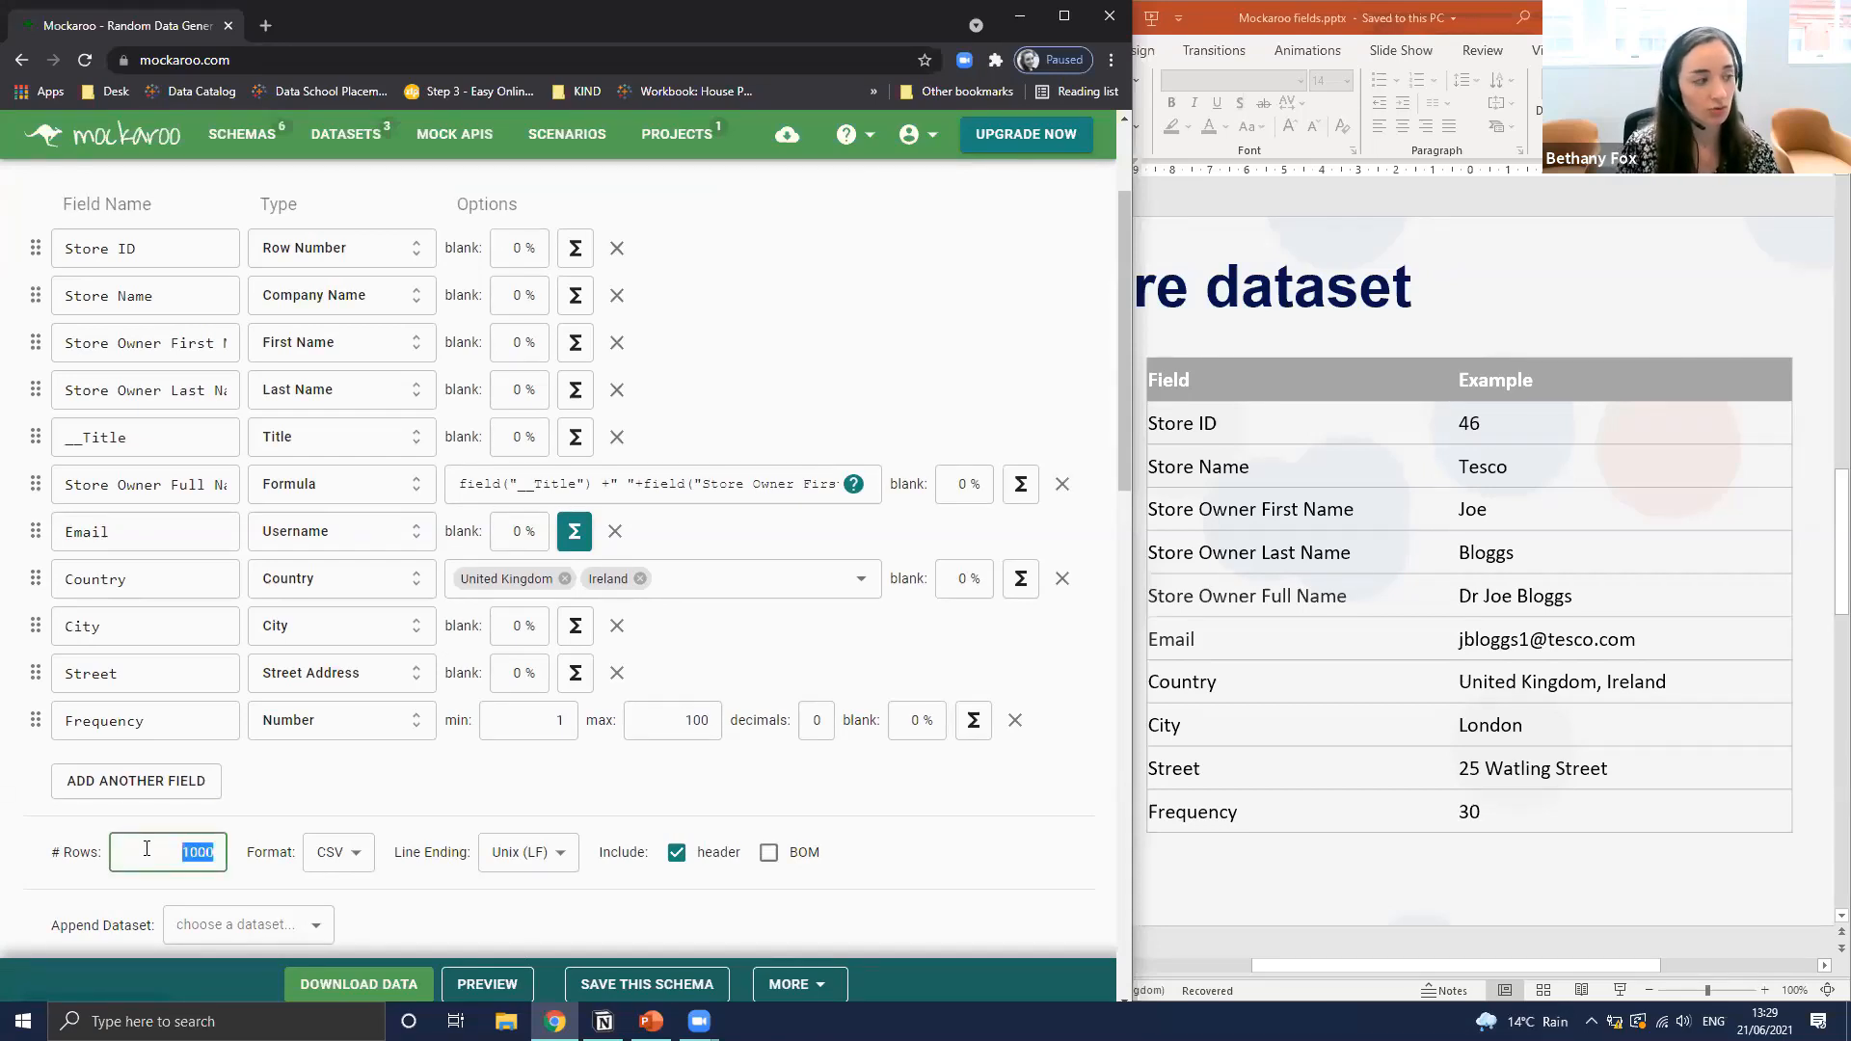
text(50)
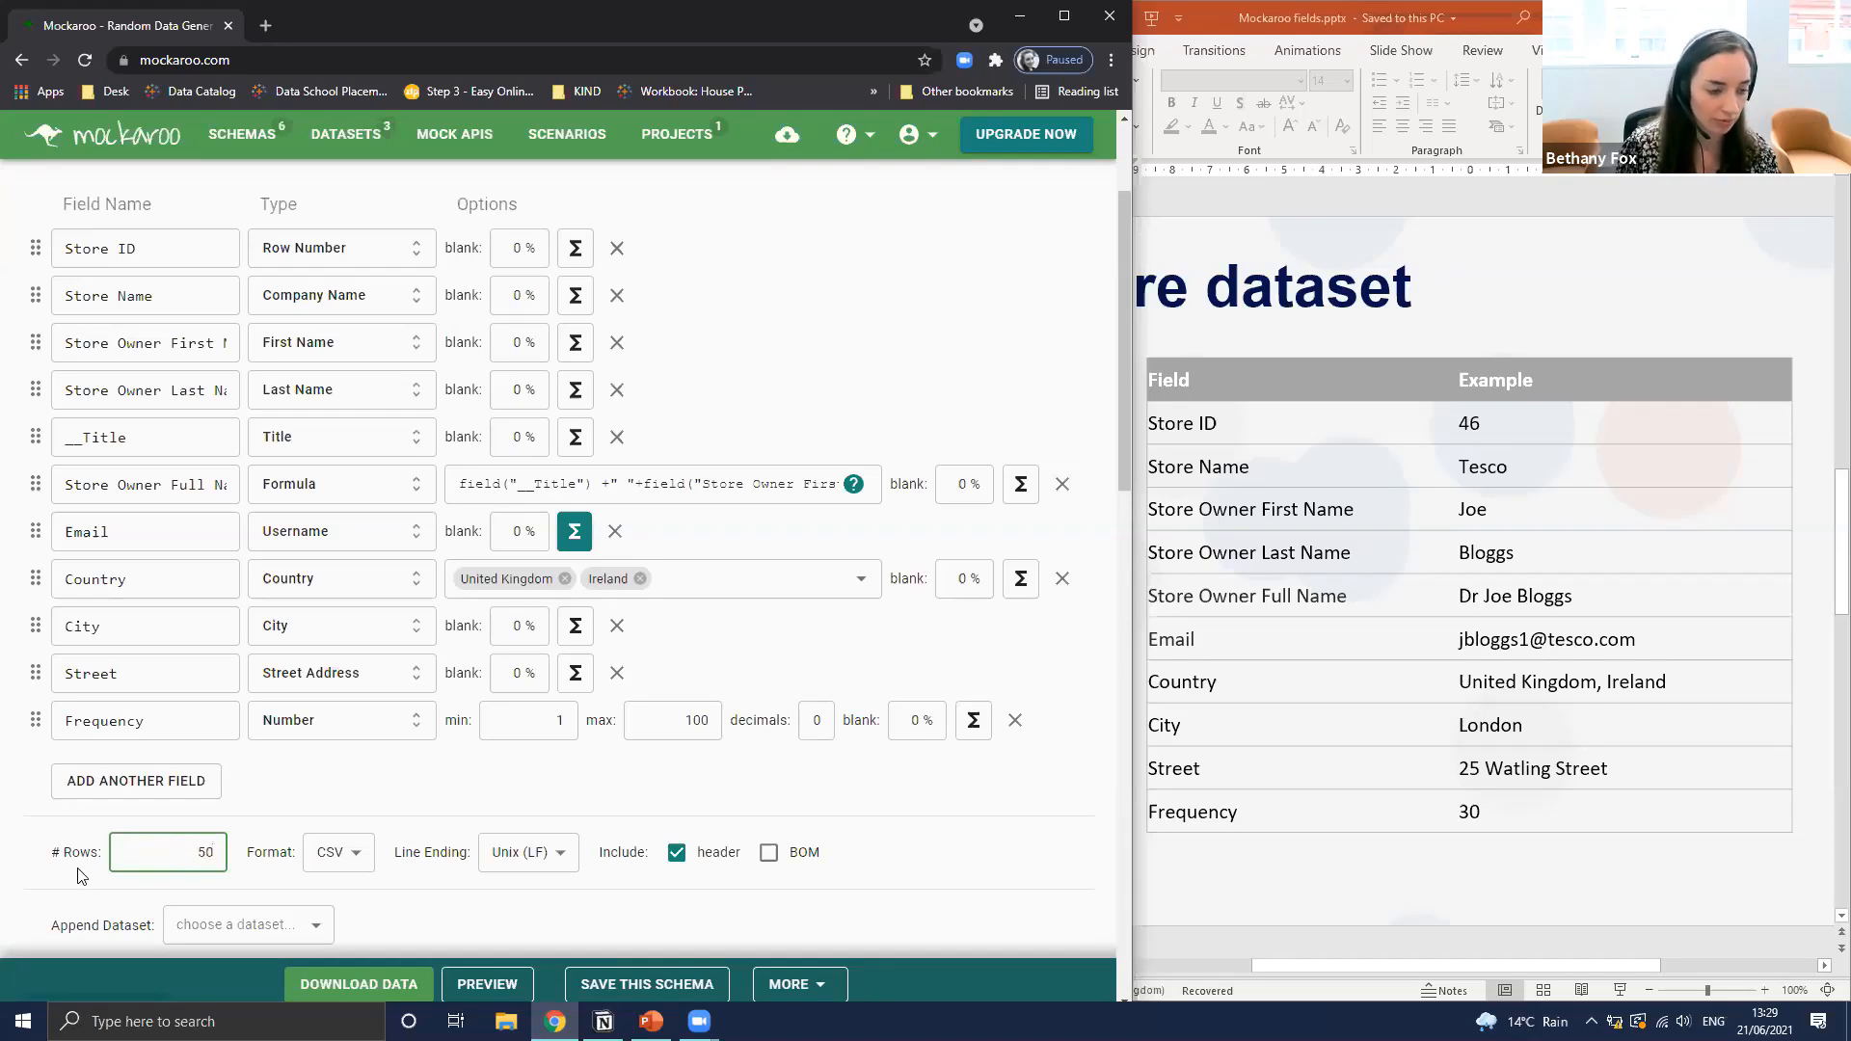
click(1028, 807)
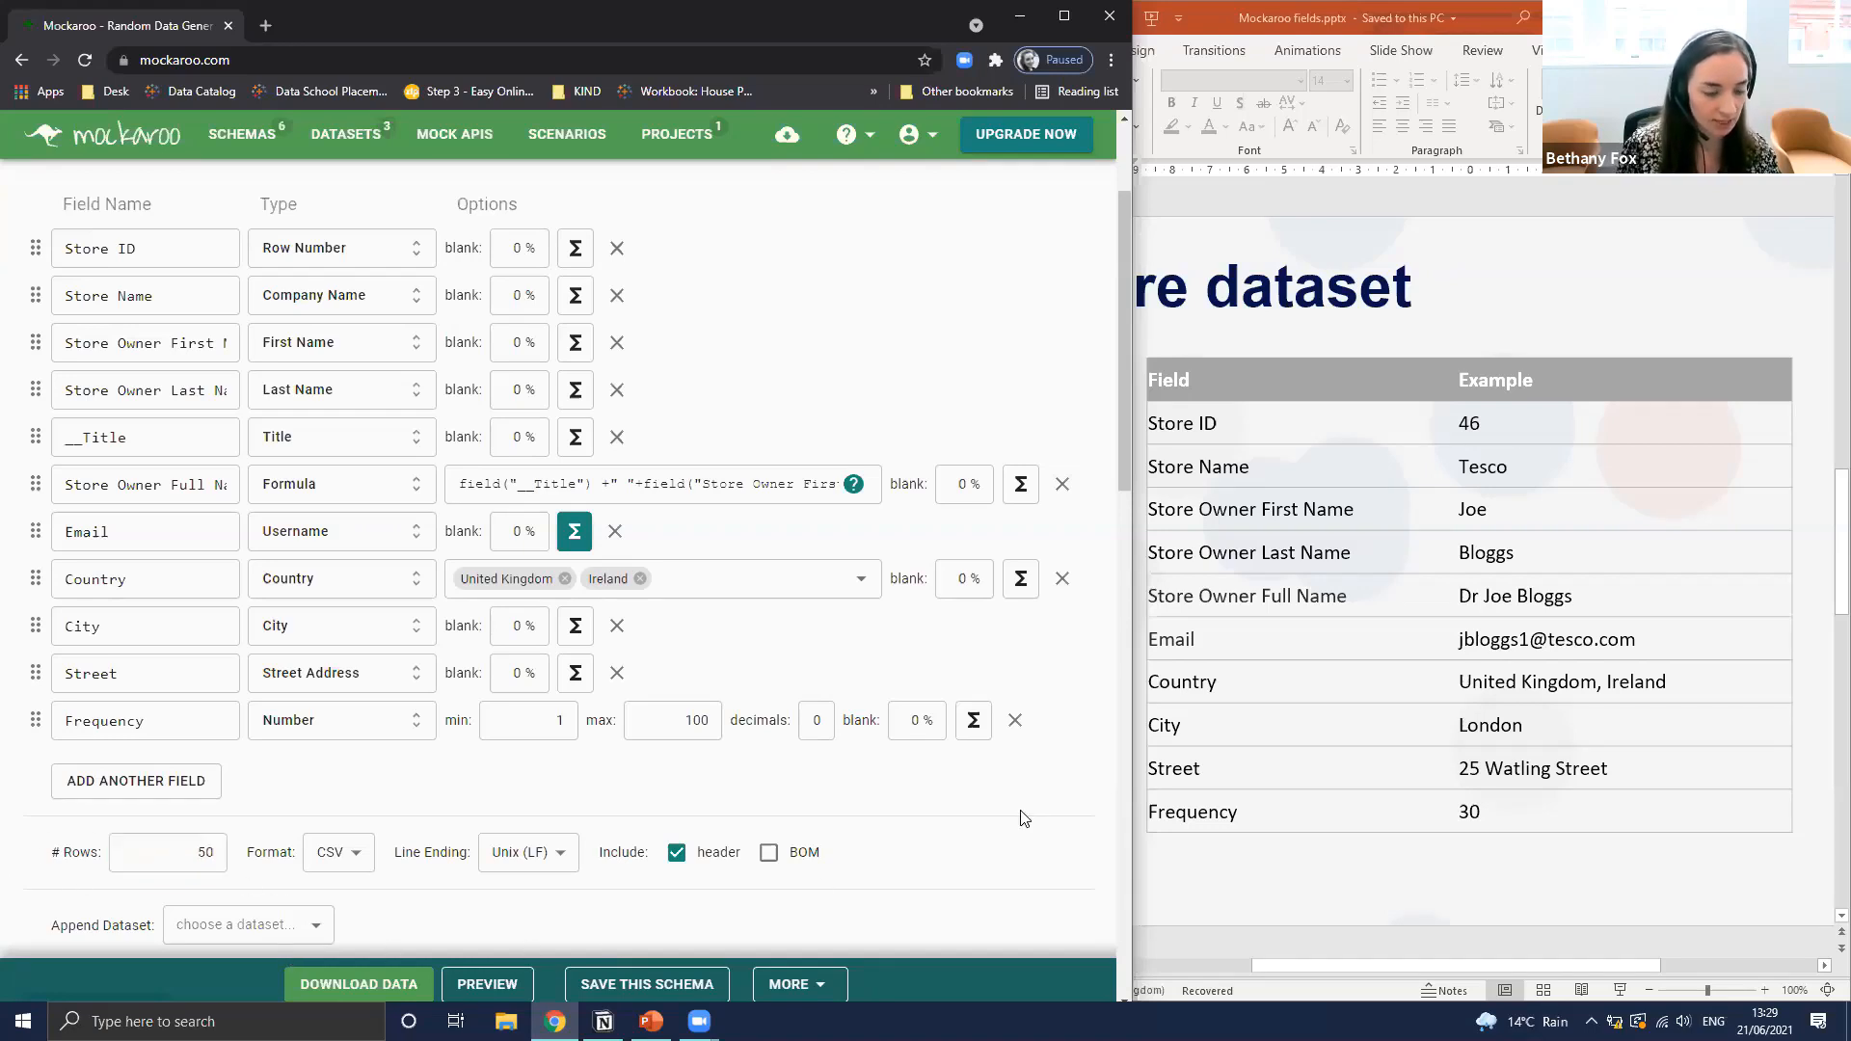
scroll(1008, 804, down, 1)
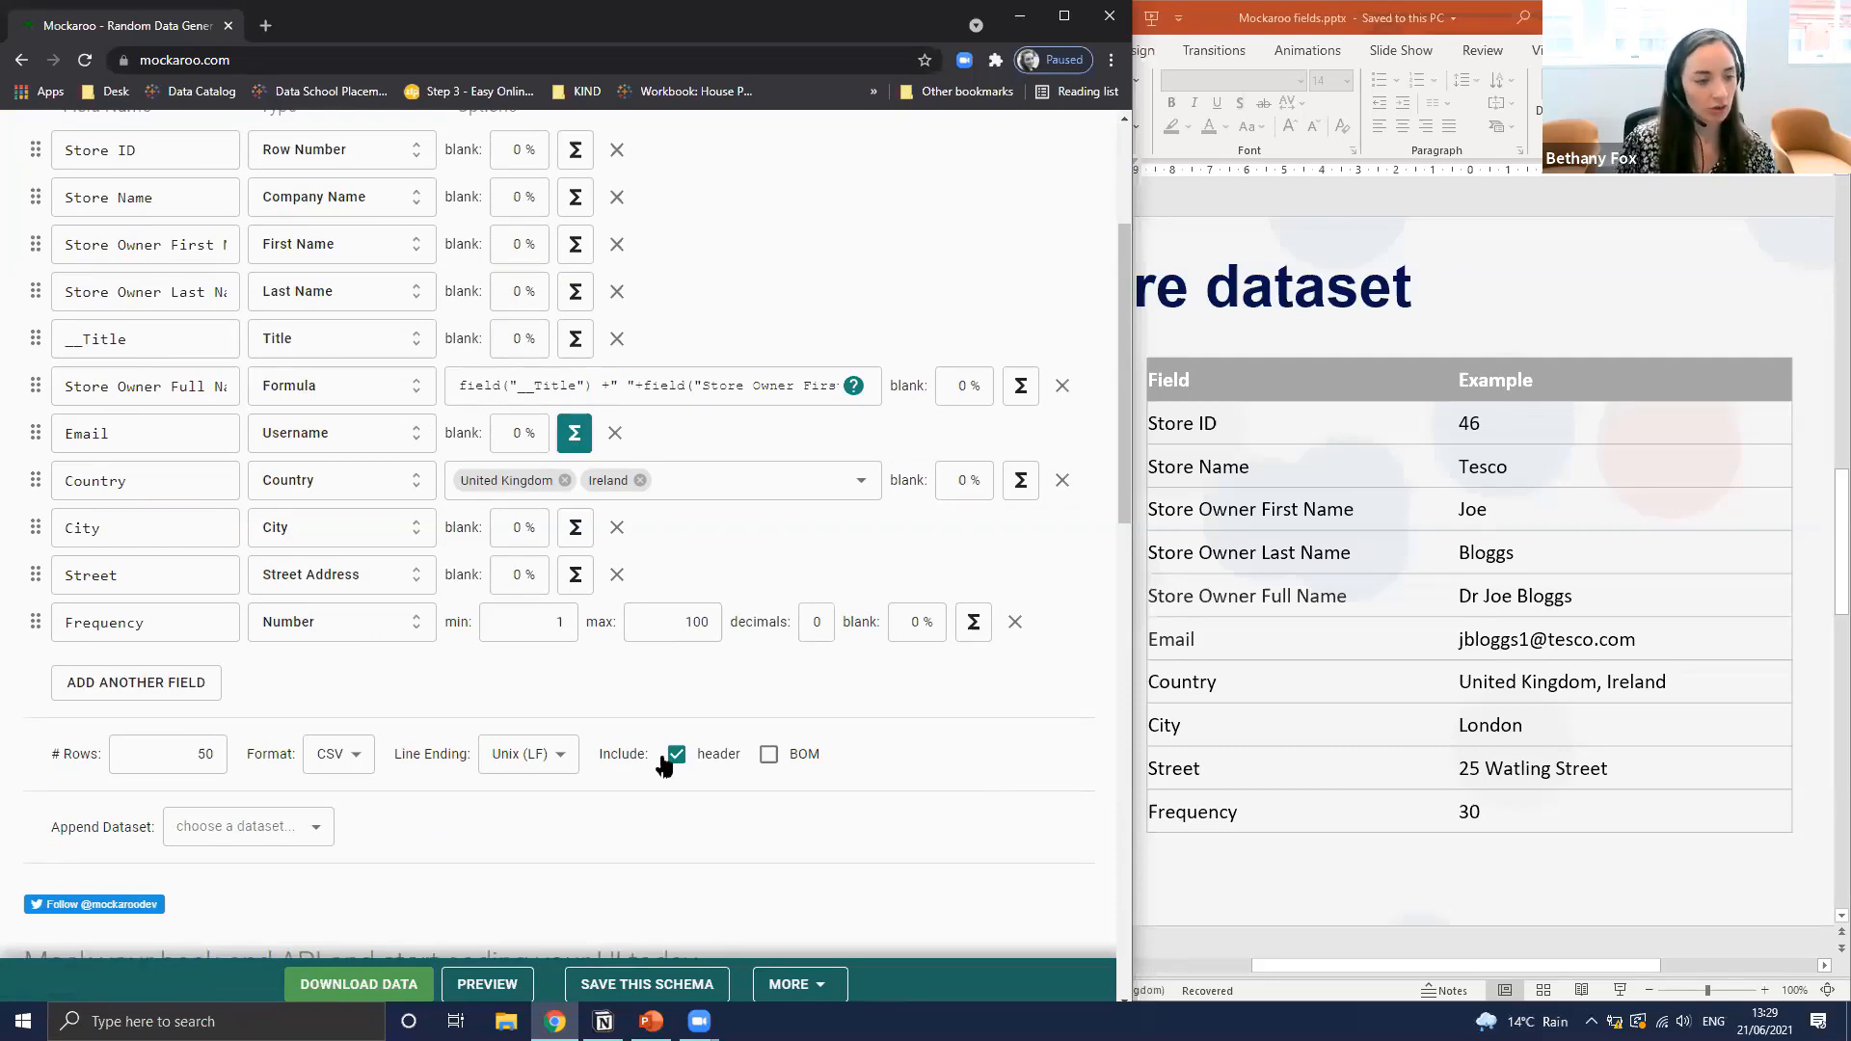
click(337, 755)
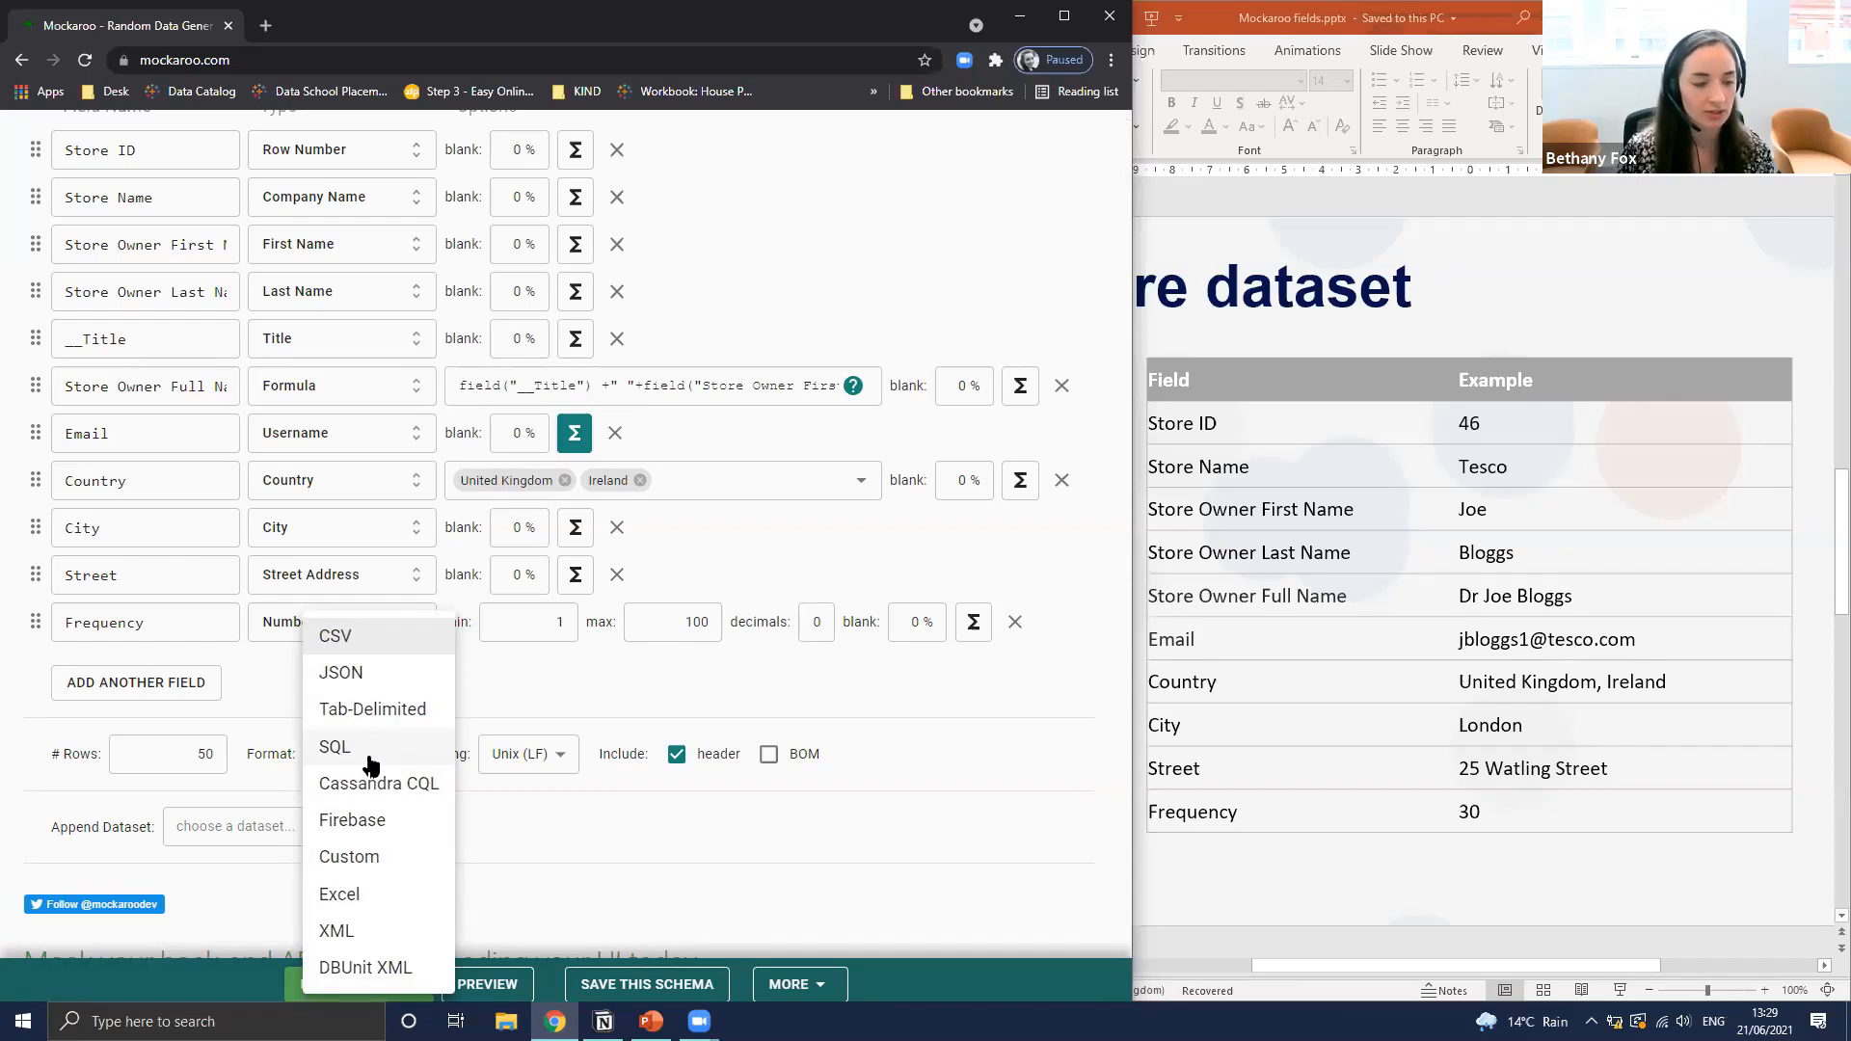
click(754, 839)
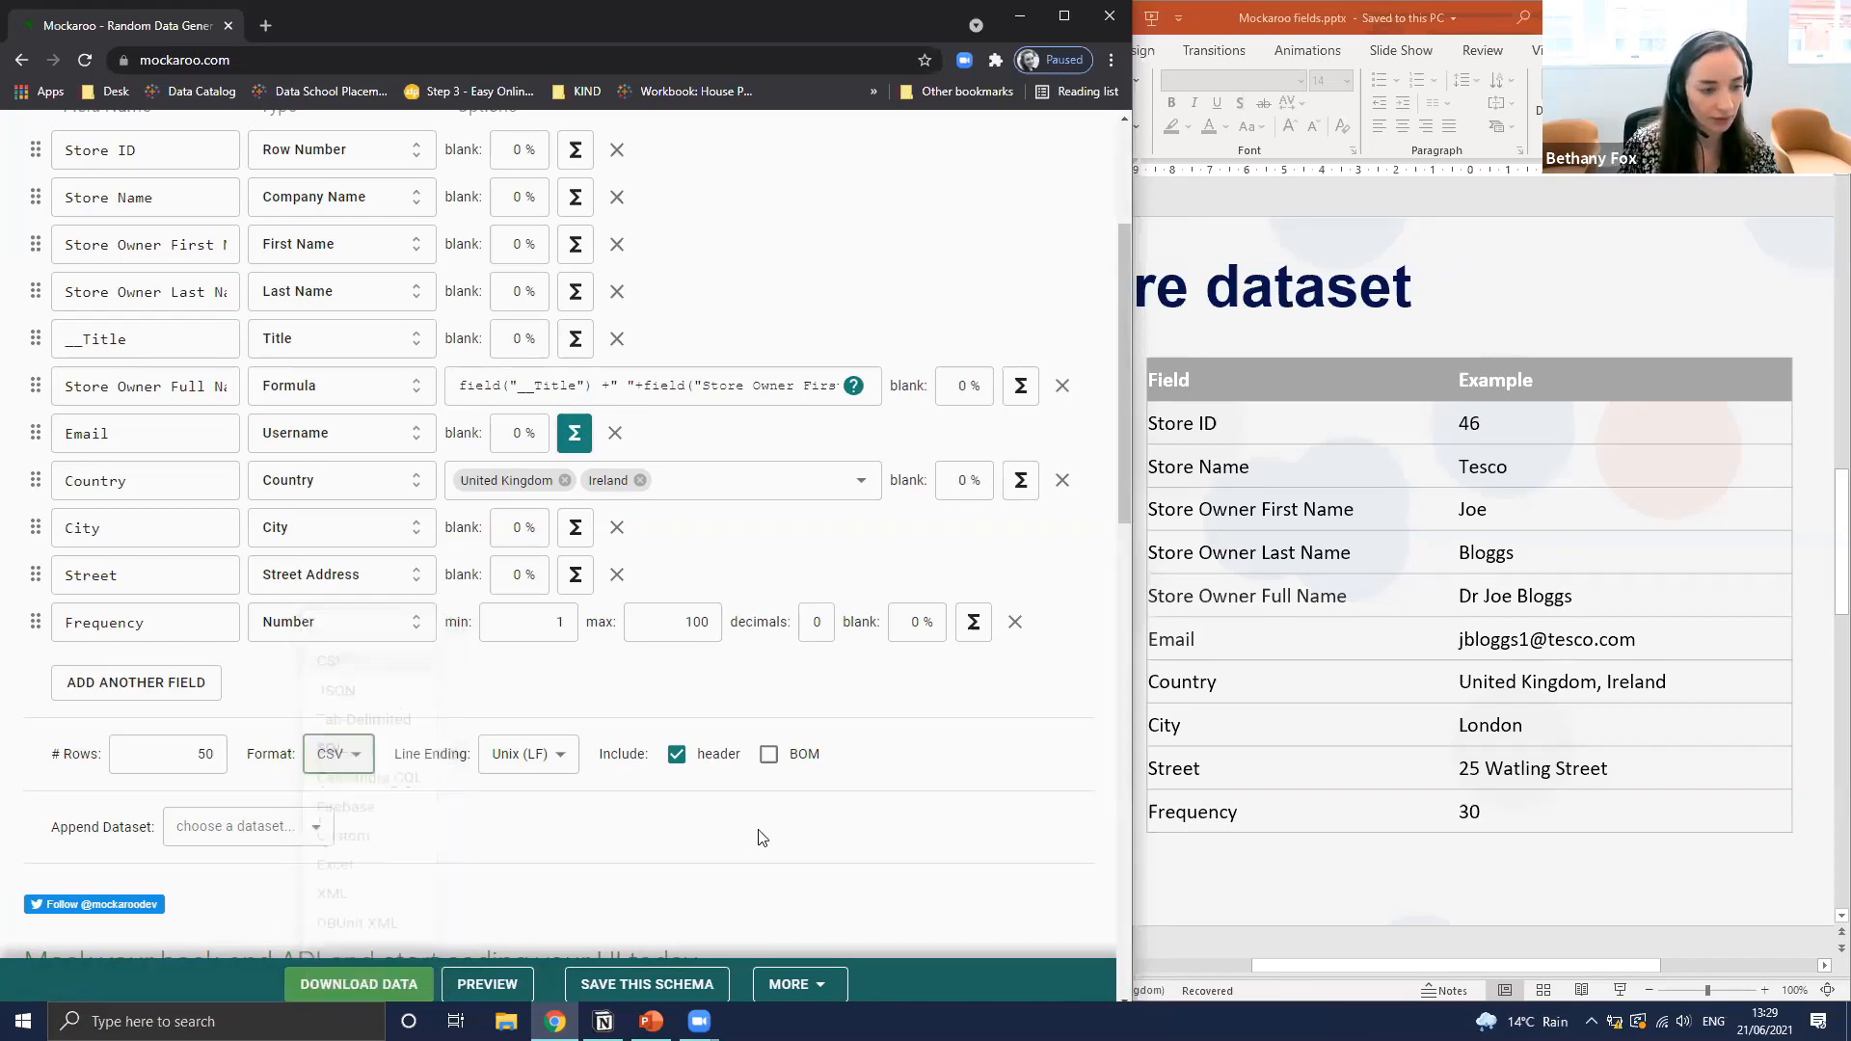
Save the schema under the name Superstore and download its generated data
scroll(713, 868, down, 1)
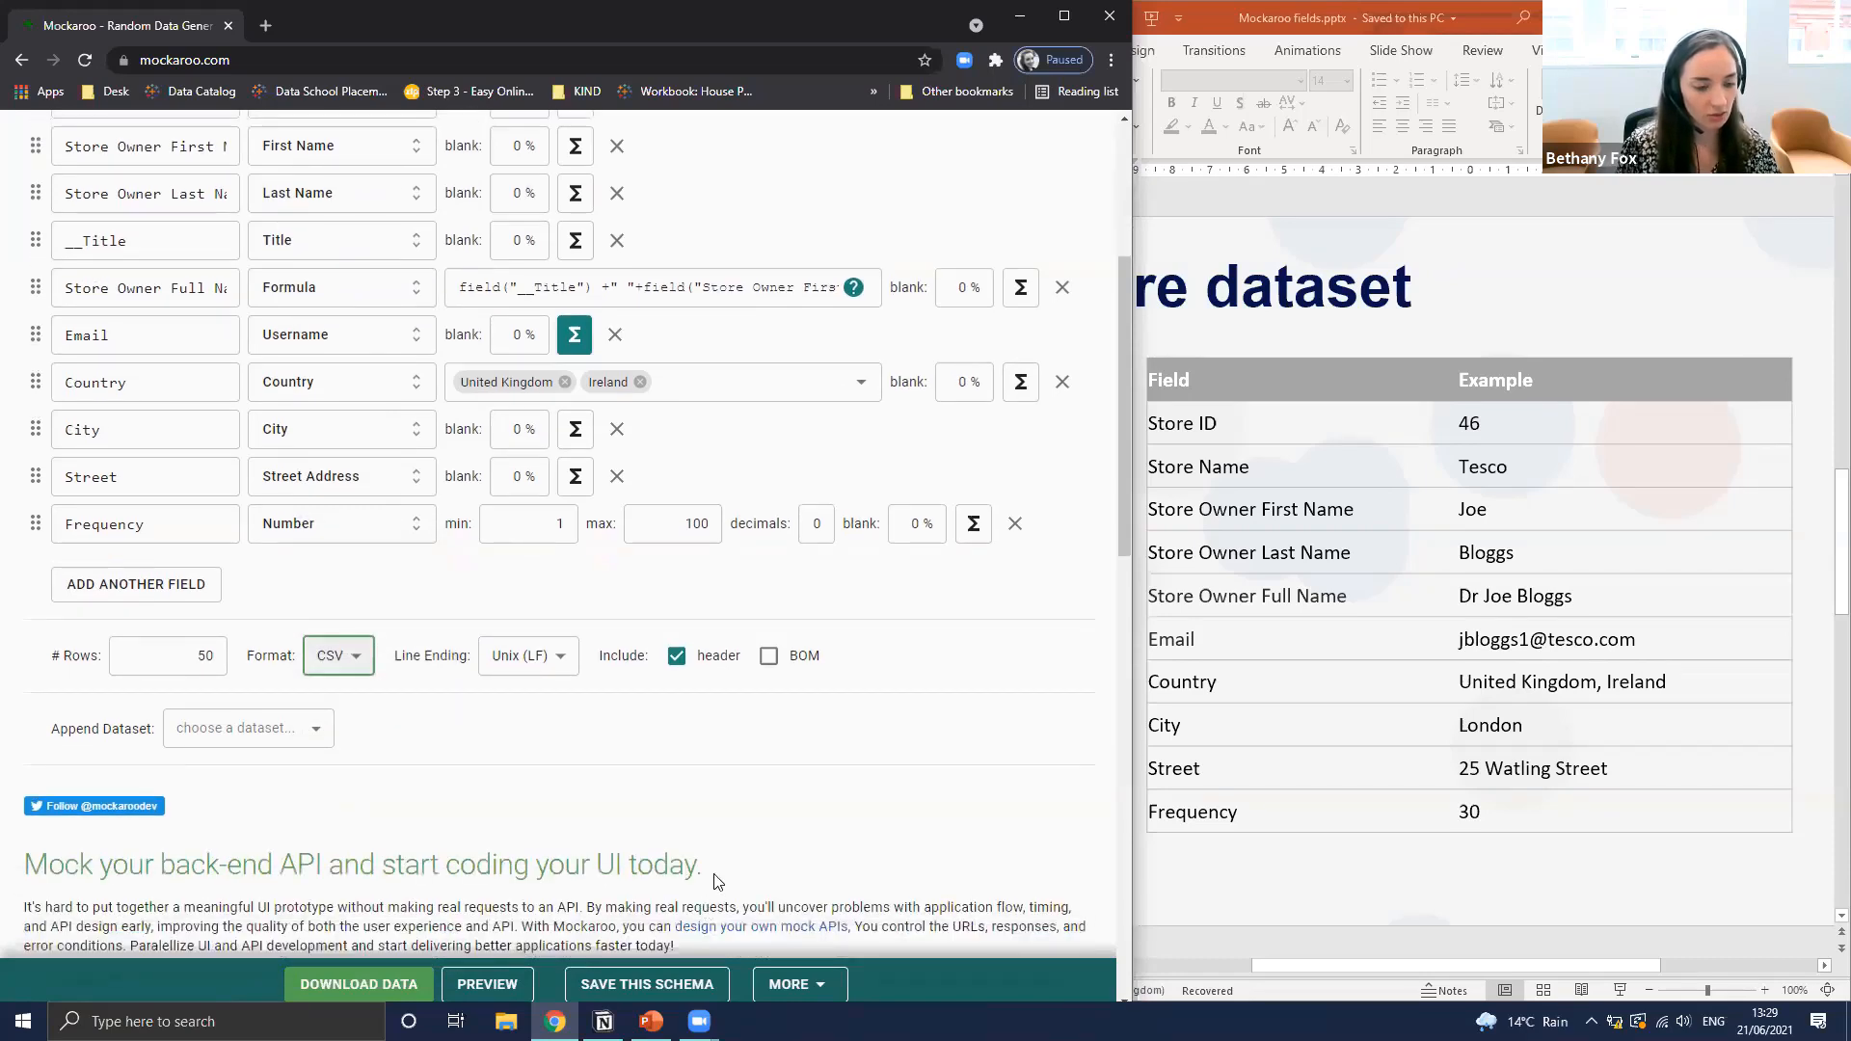
click(661, 984)
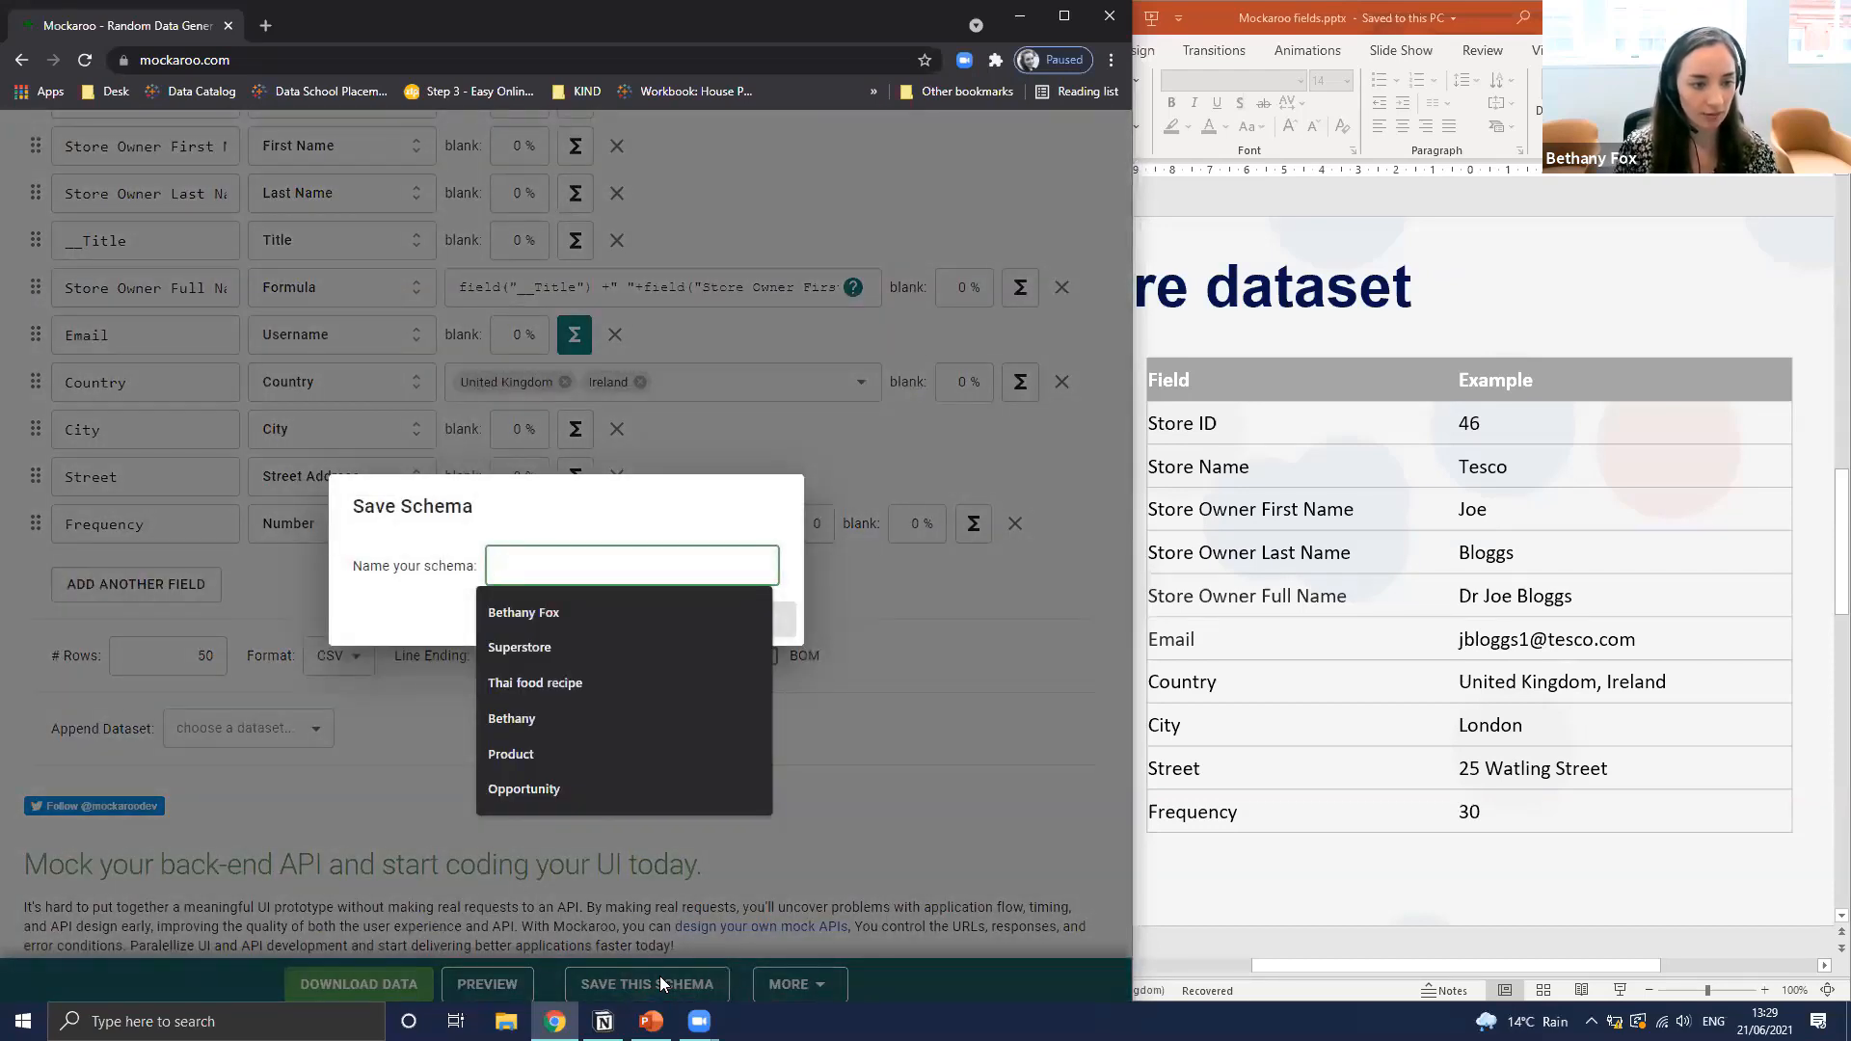
text(Sp)
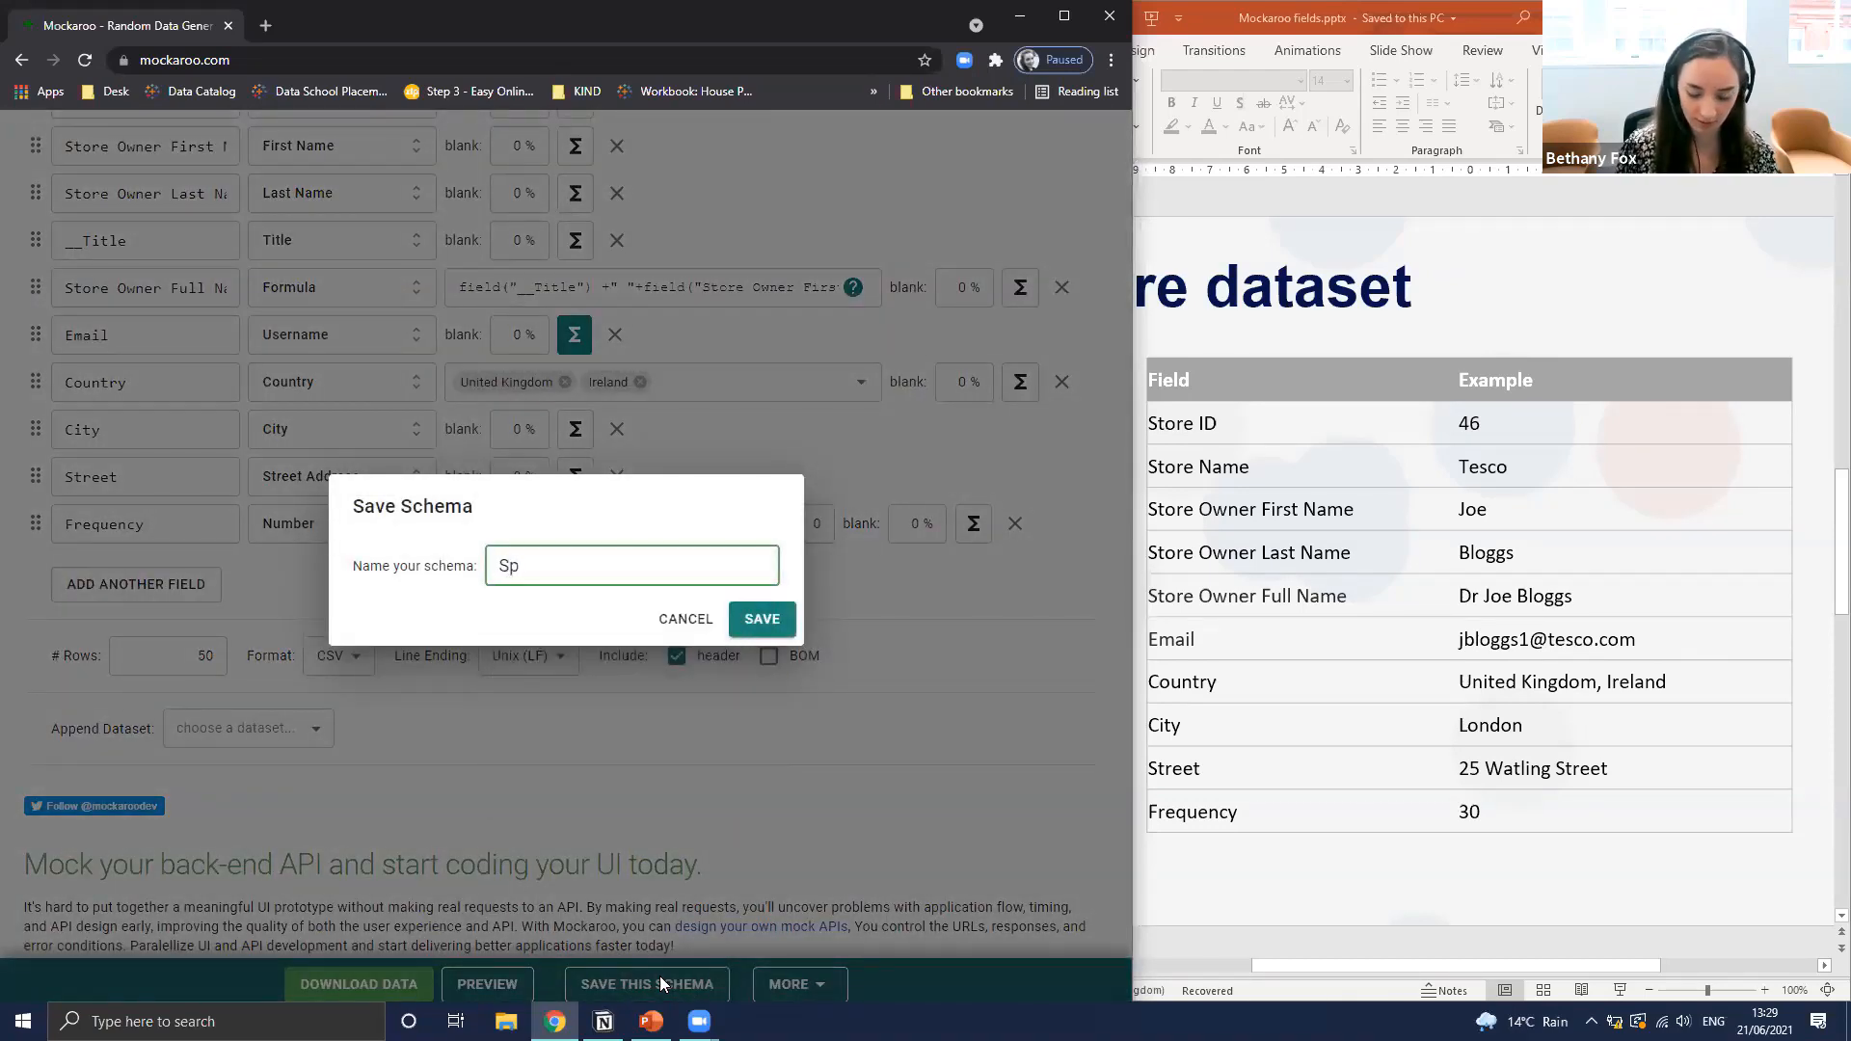
key(BackSpace)
text(uperstore)
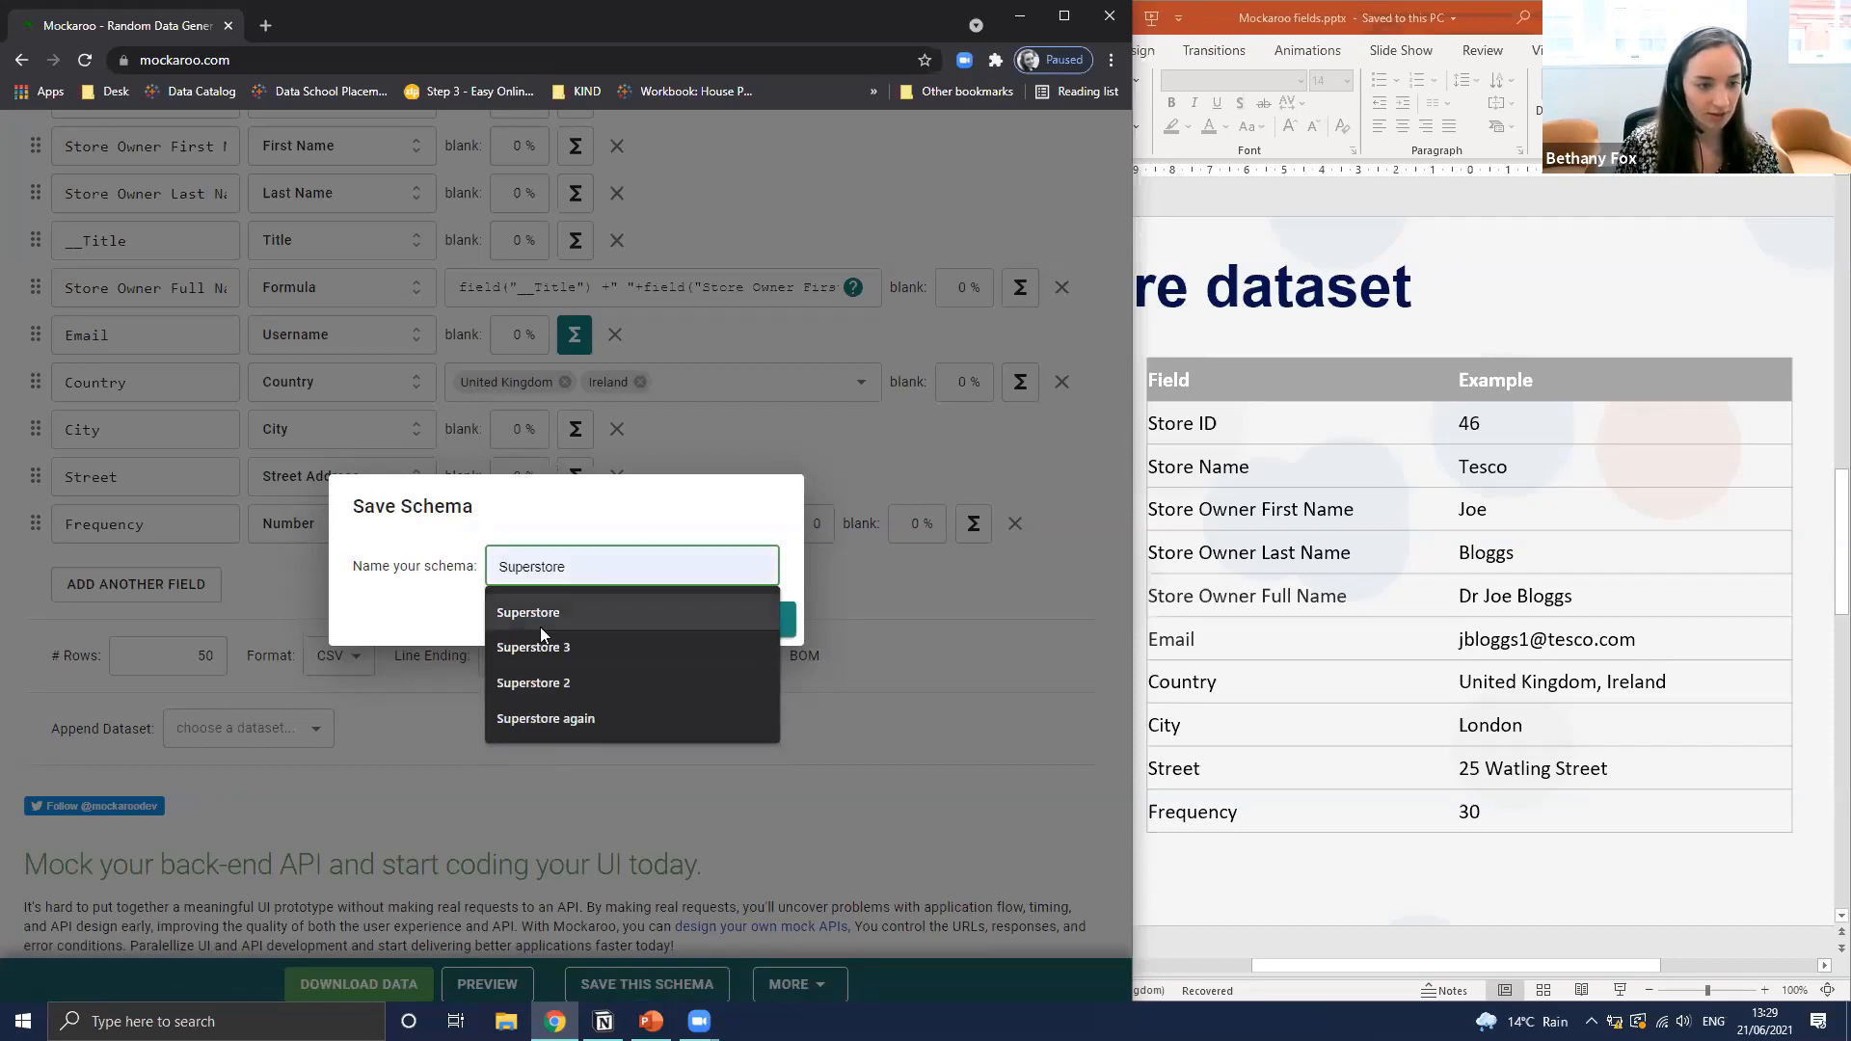
click(540, 624)
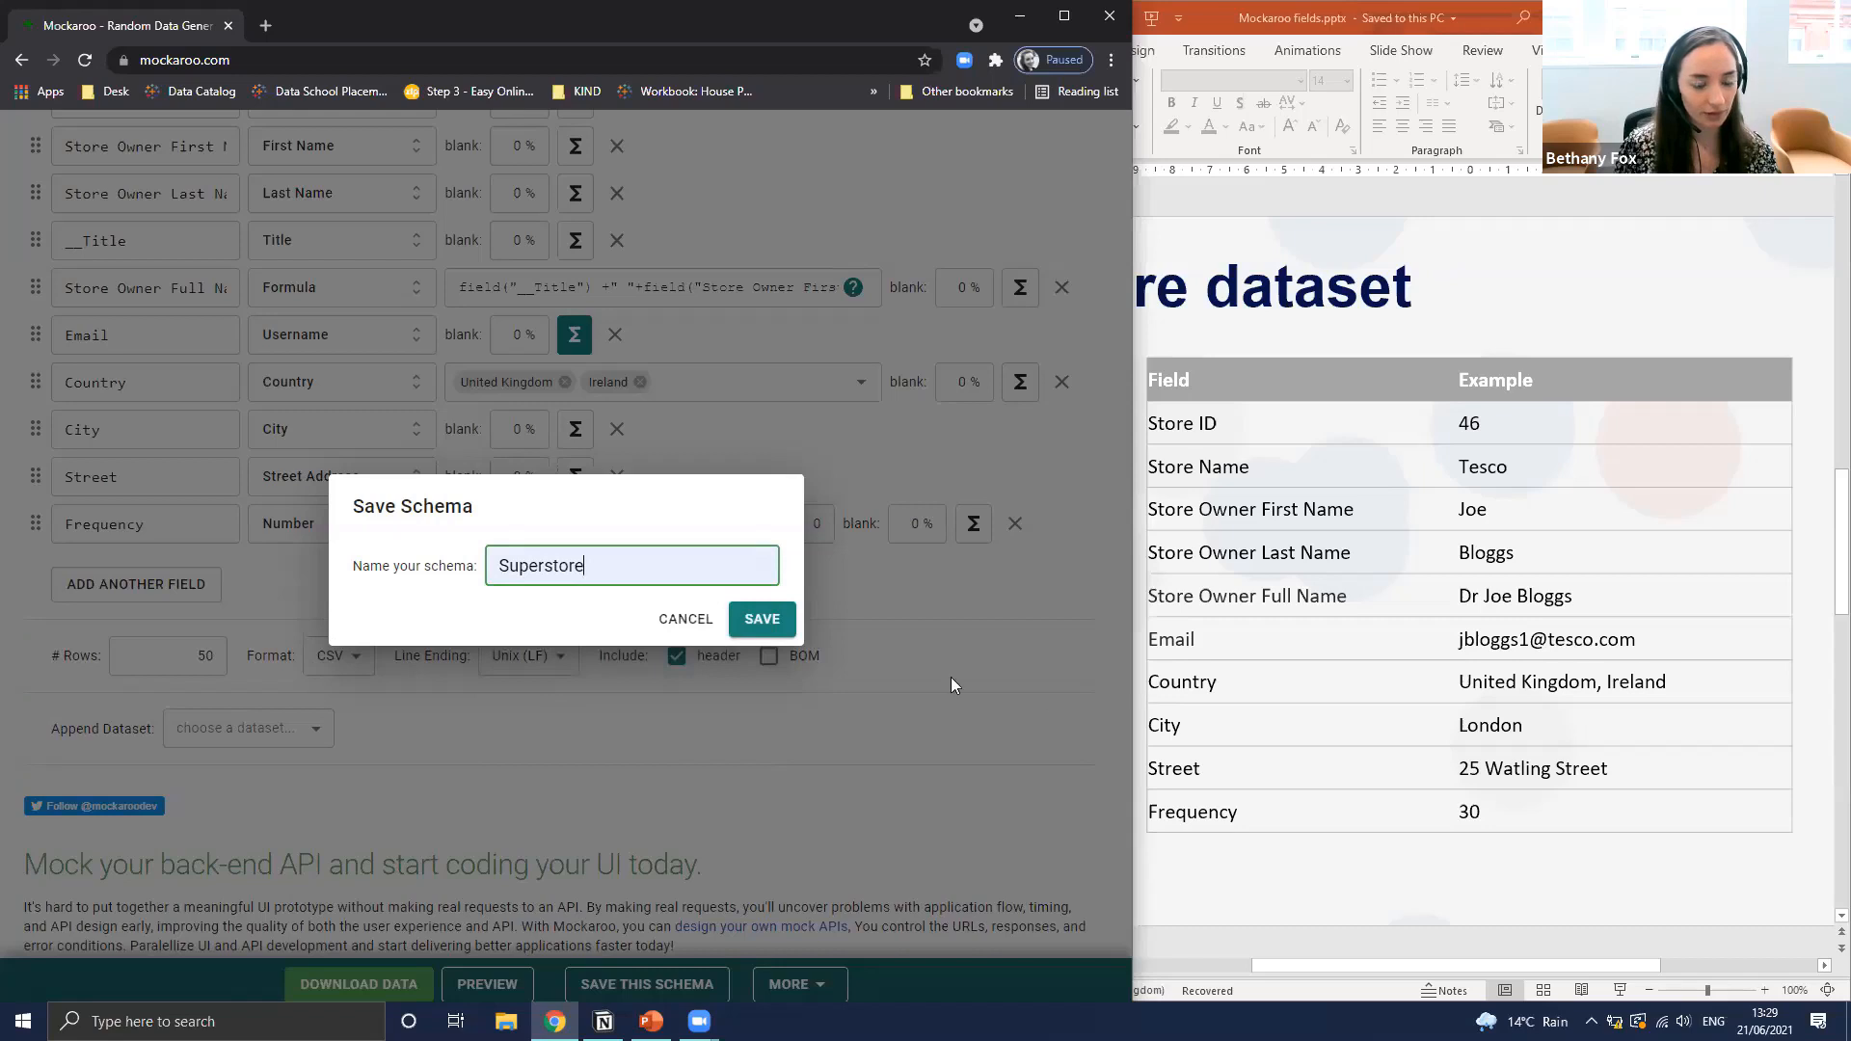
click(761, 625)
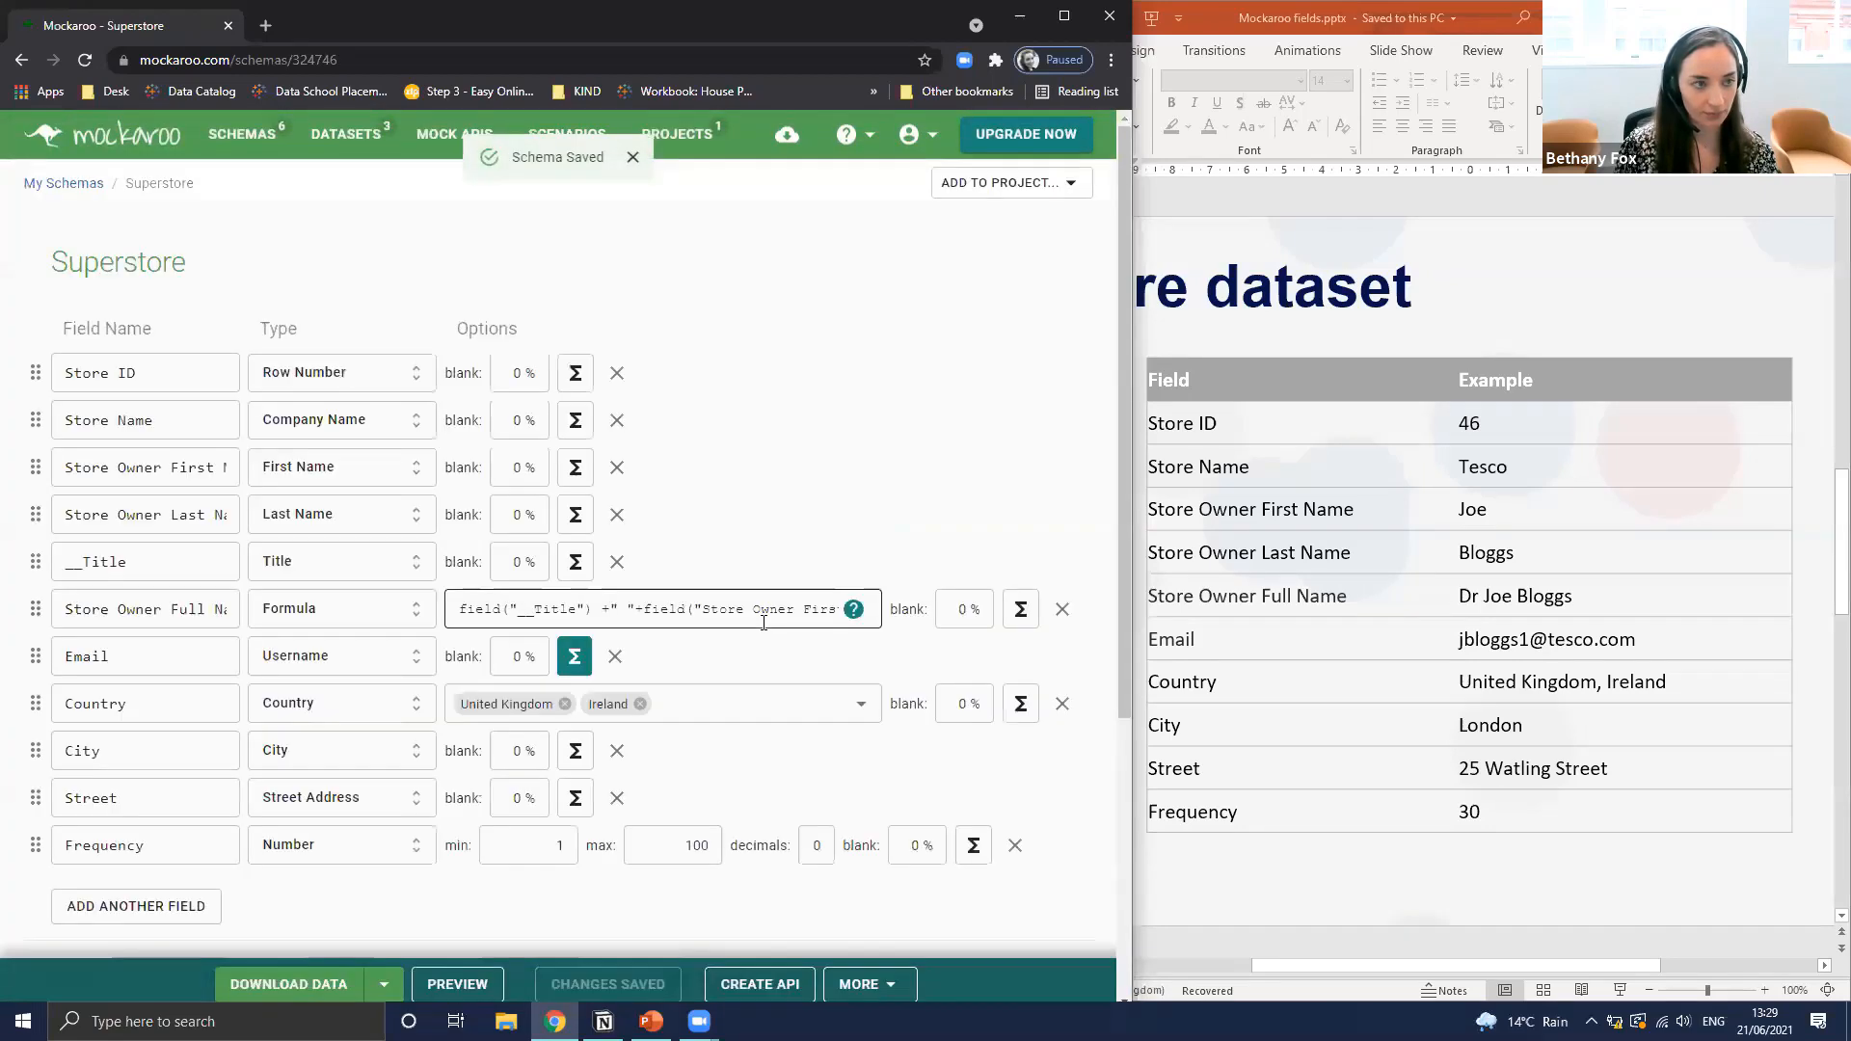
click(306, 983)
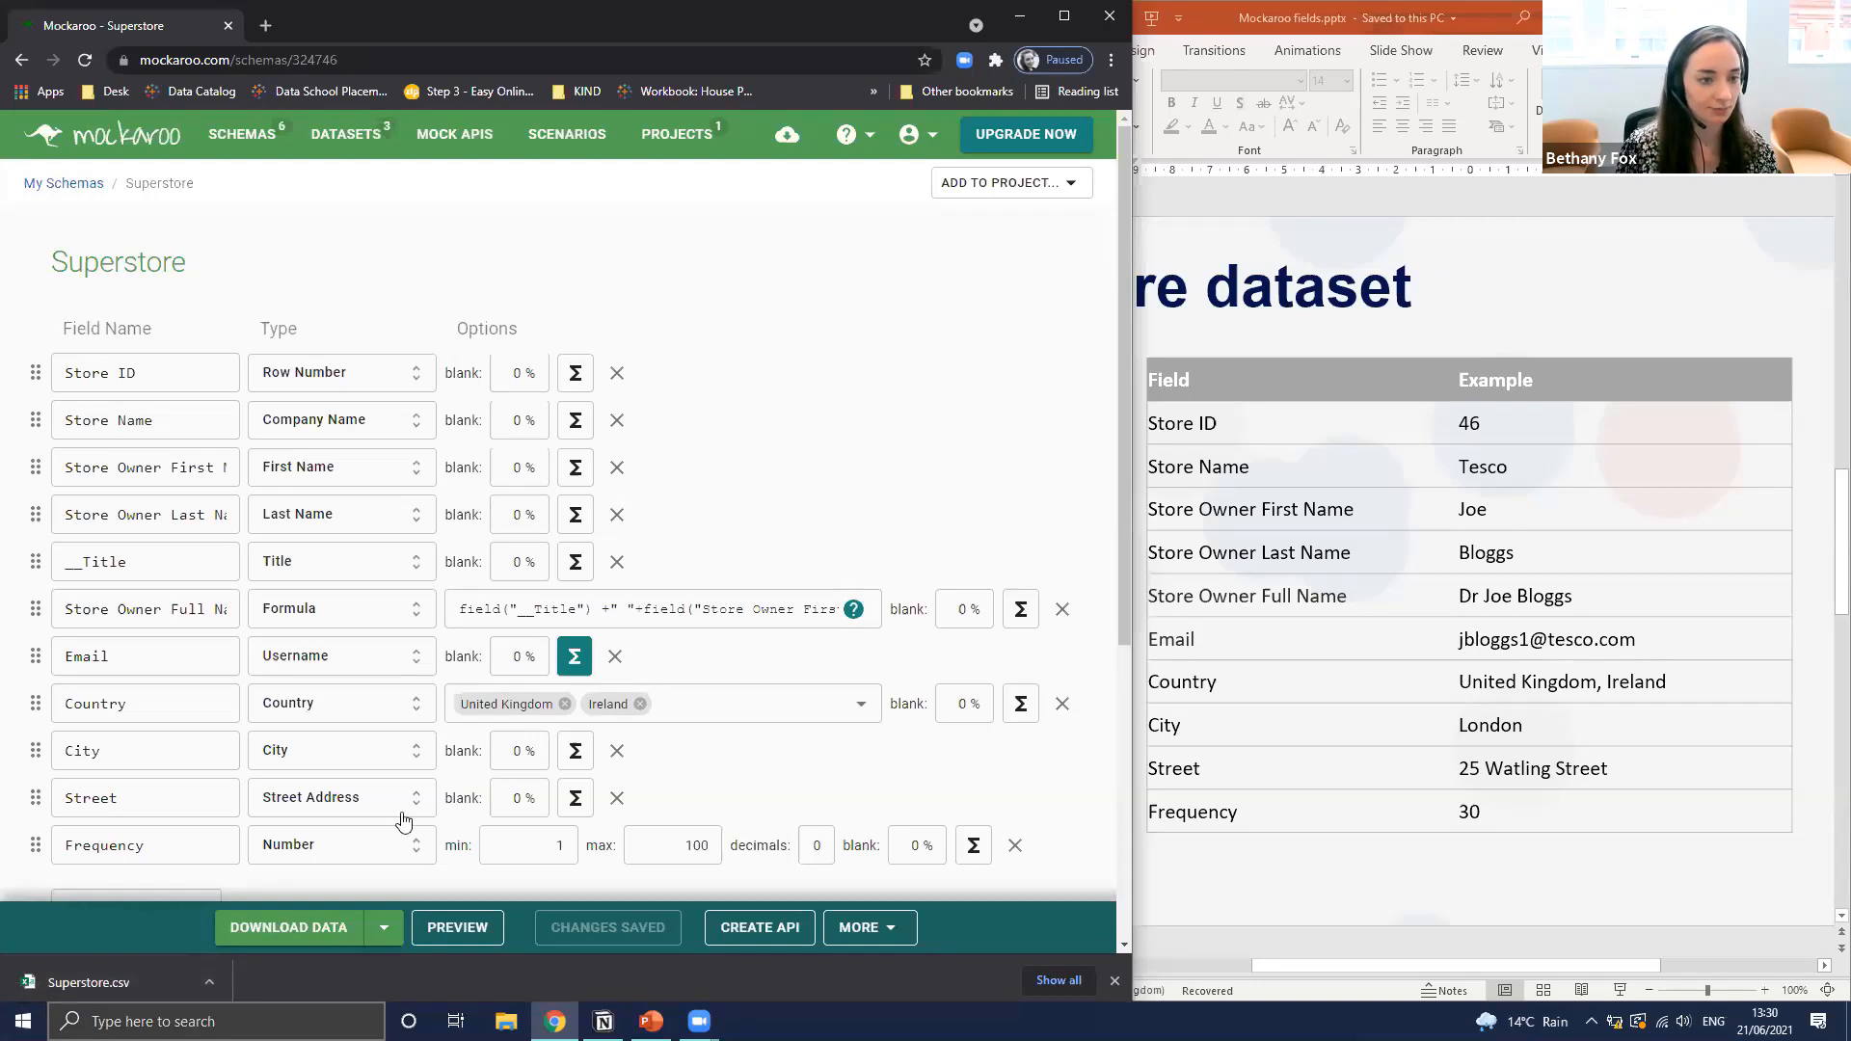
Switch to PowerPoint, bring up slide 4 with the order field list readable beside the browser, and return to Mockaroo
scroll(835, 393, down, 1)
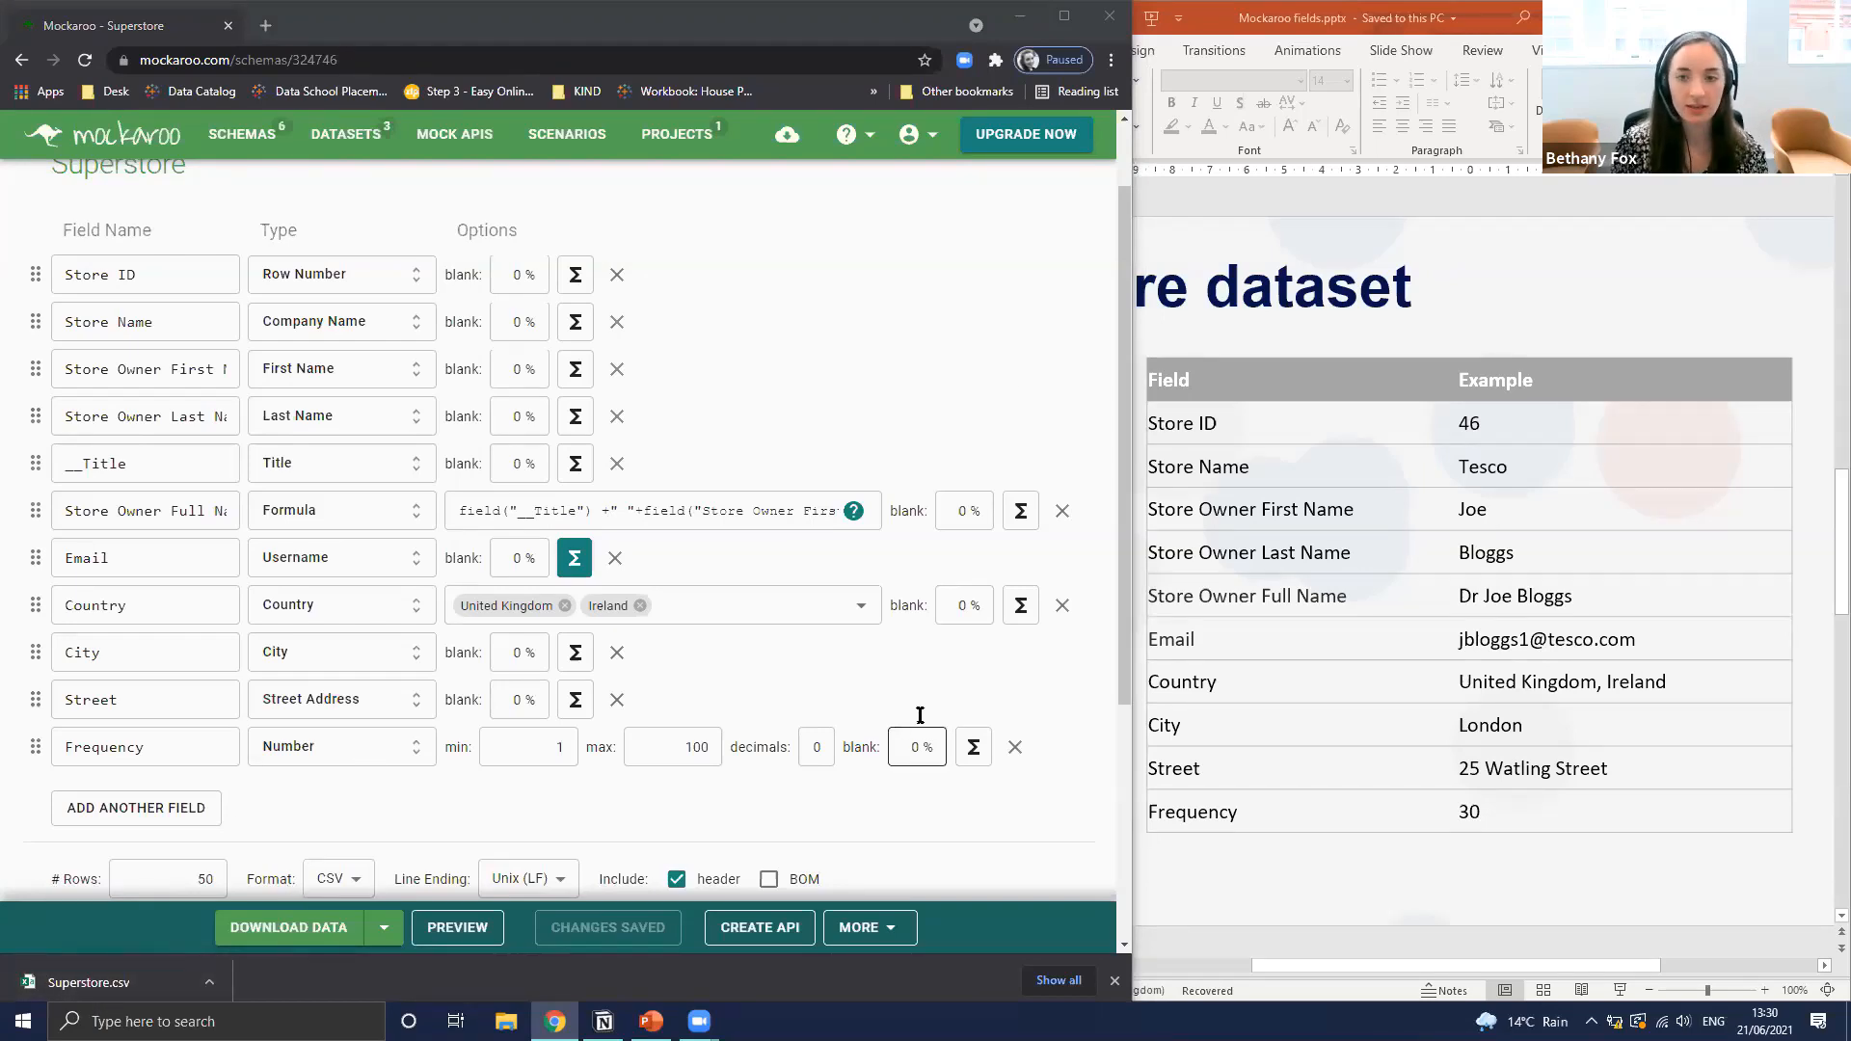
click(1388, 347)
click(999, 434)
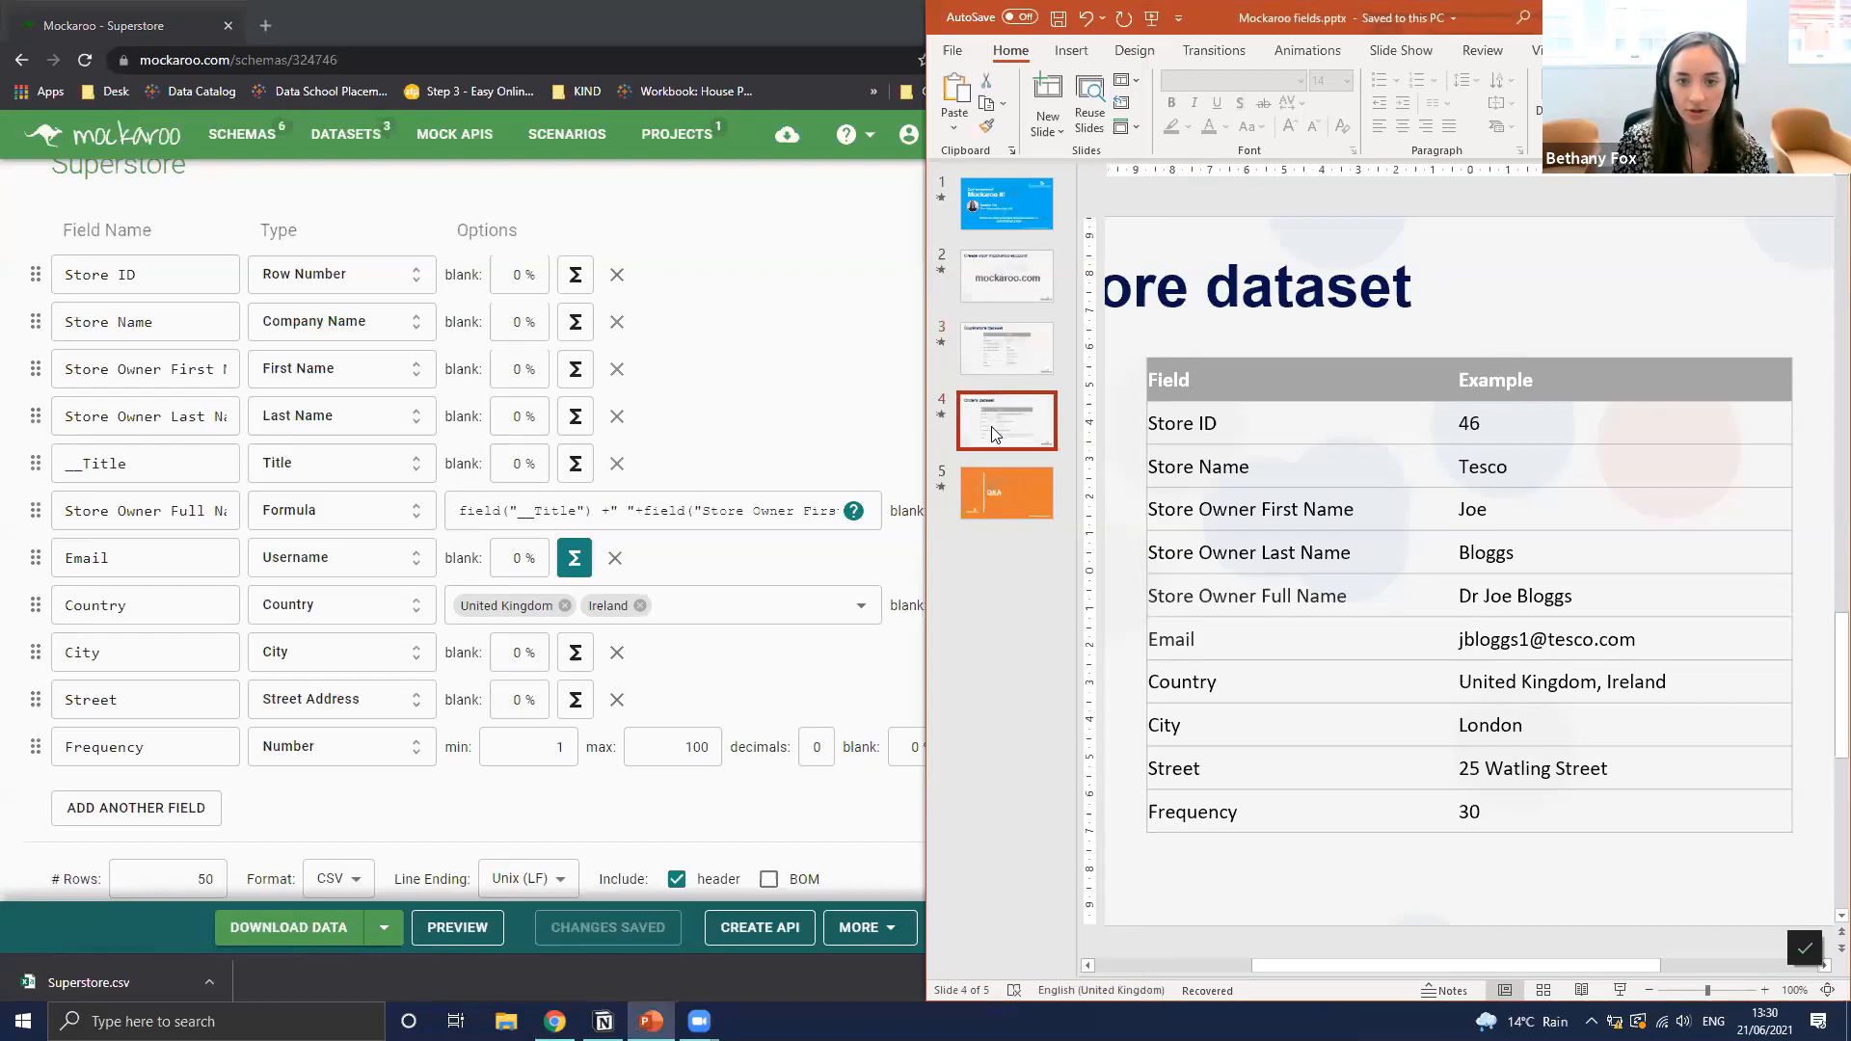
click(835, 320)
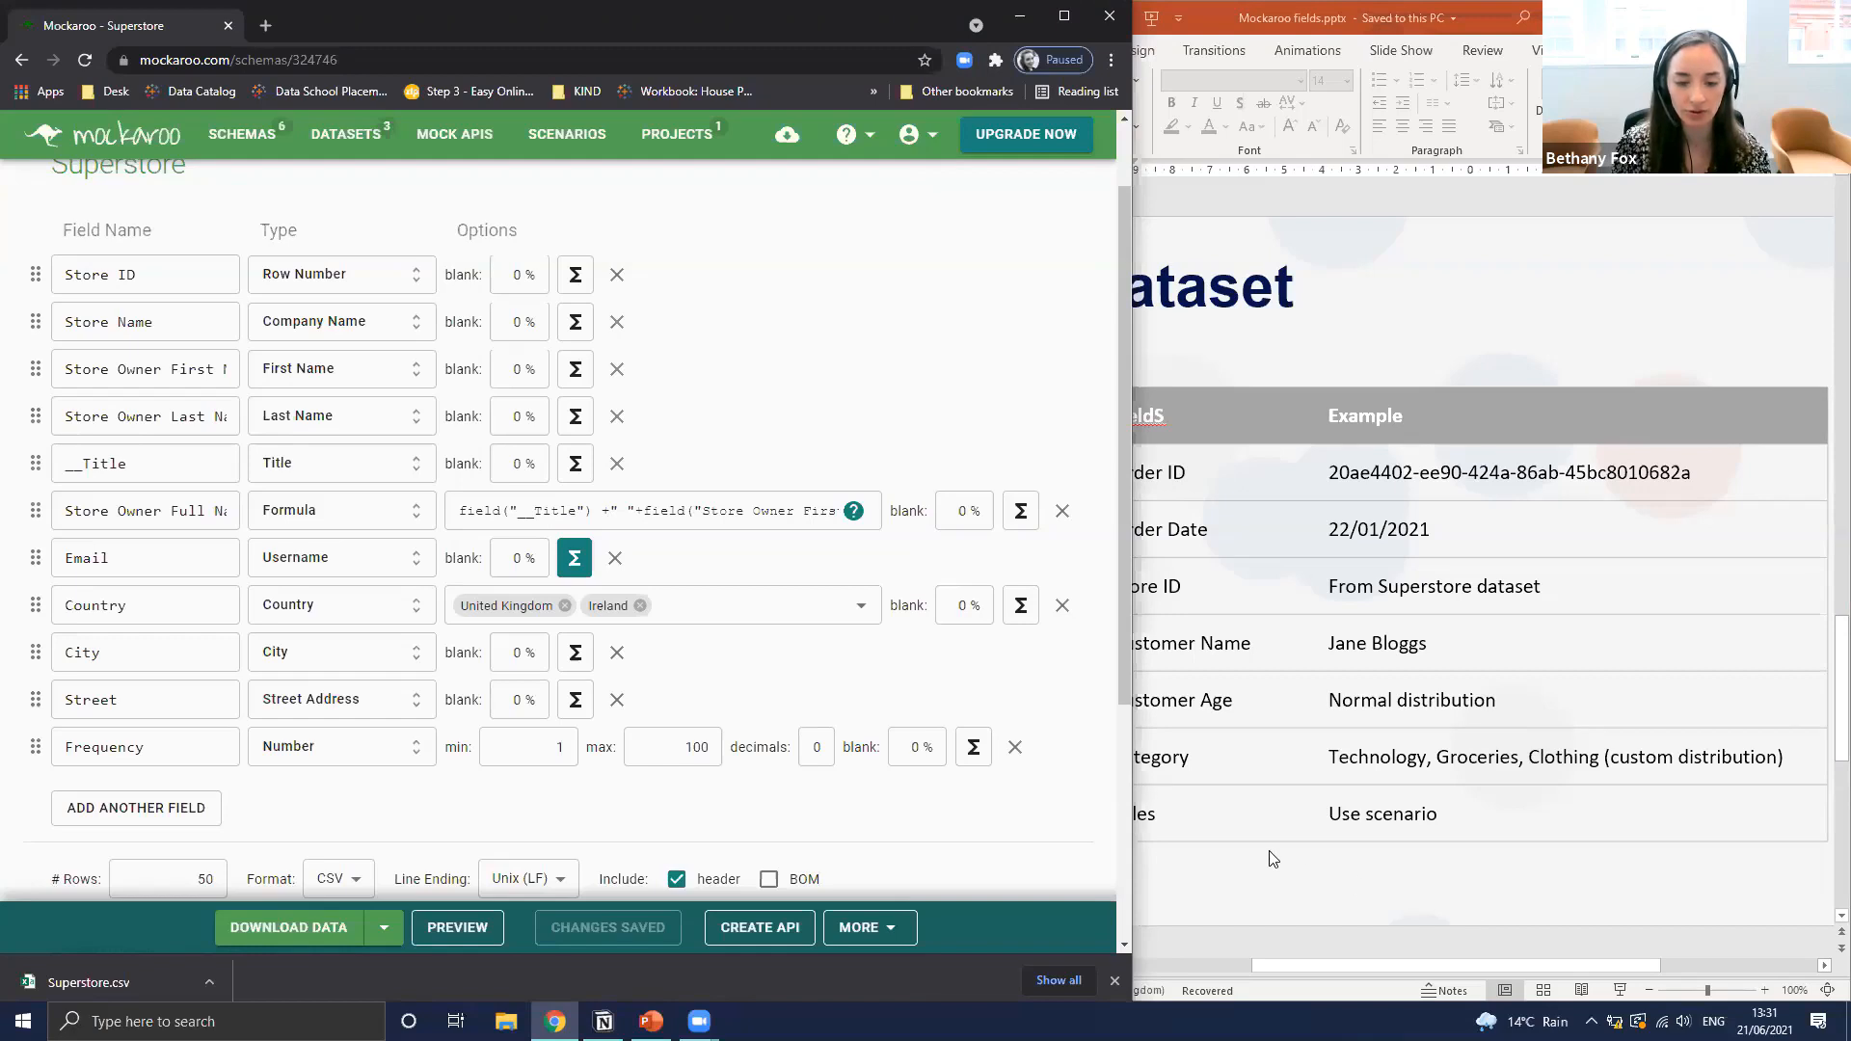
click(1282, 966)
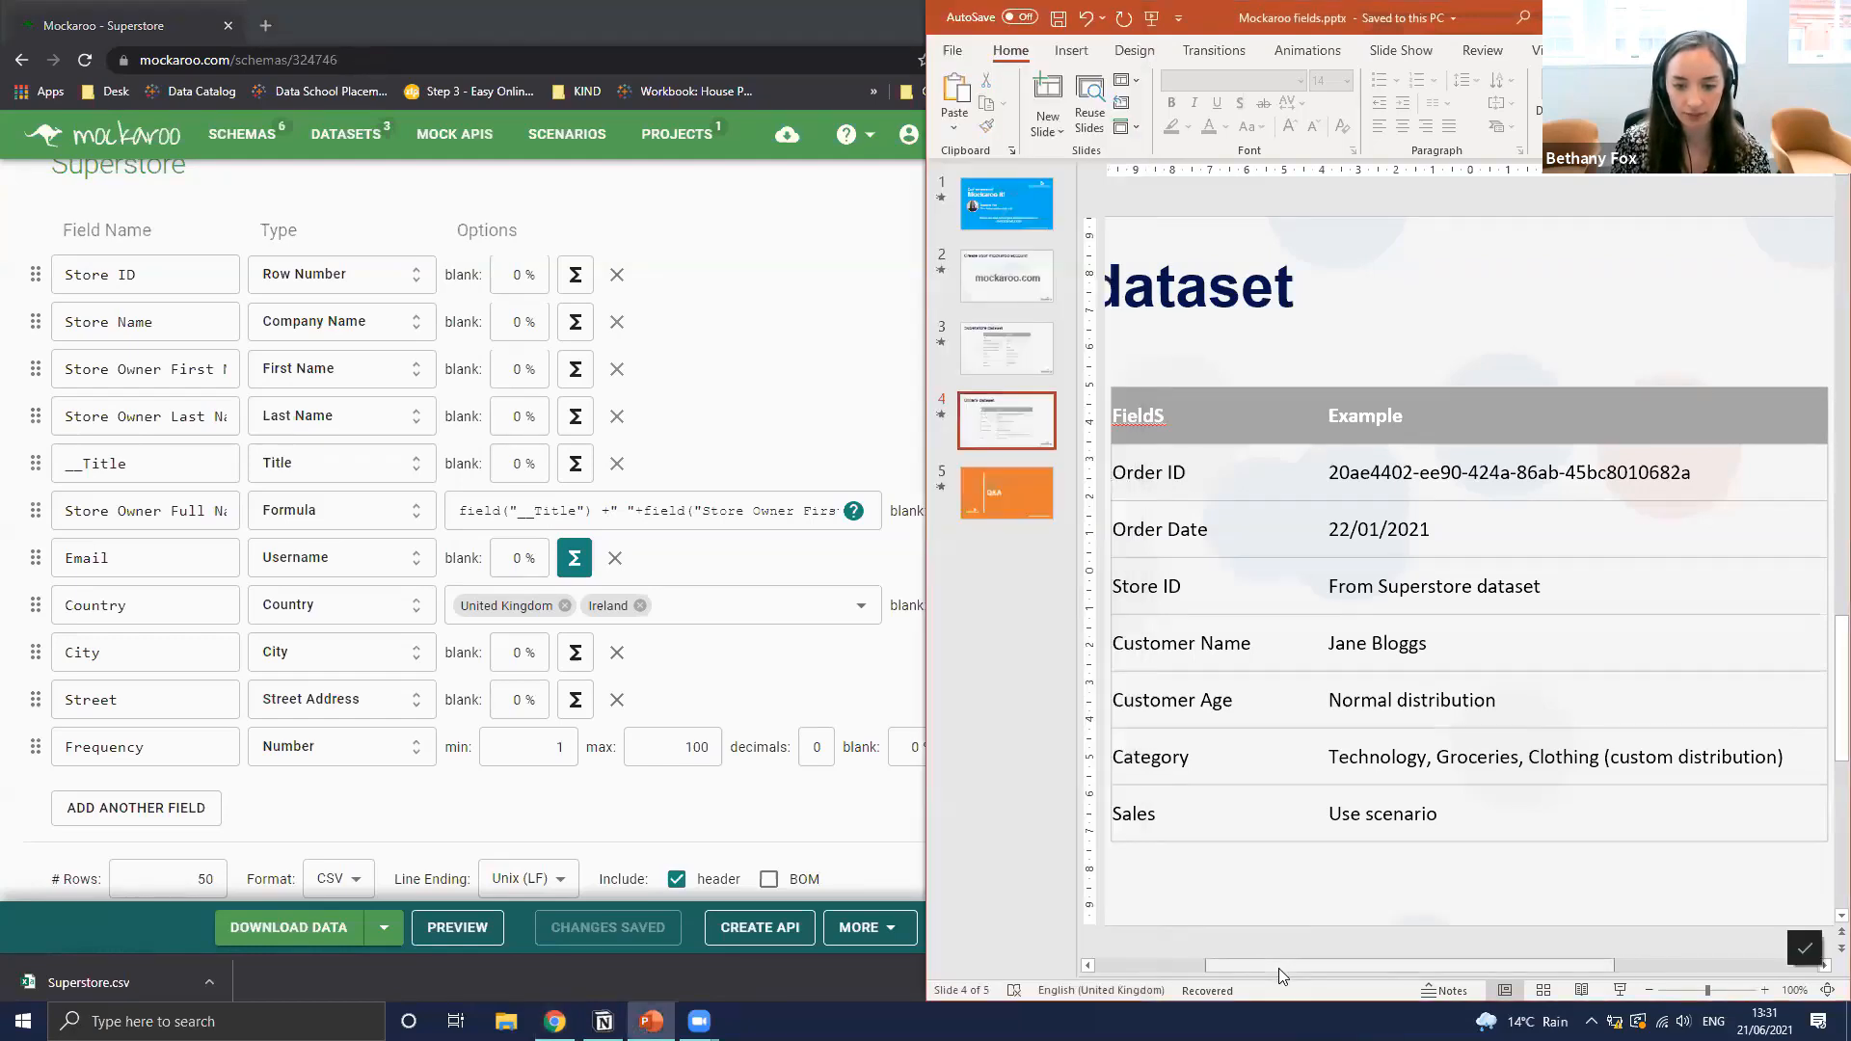
click(834, 418)
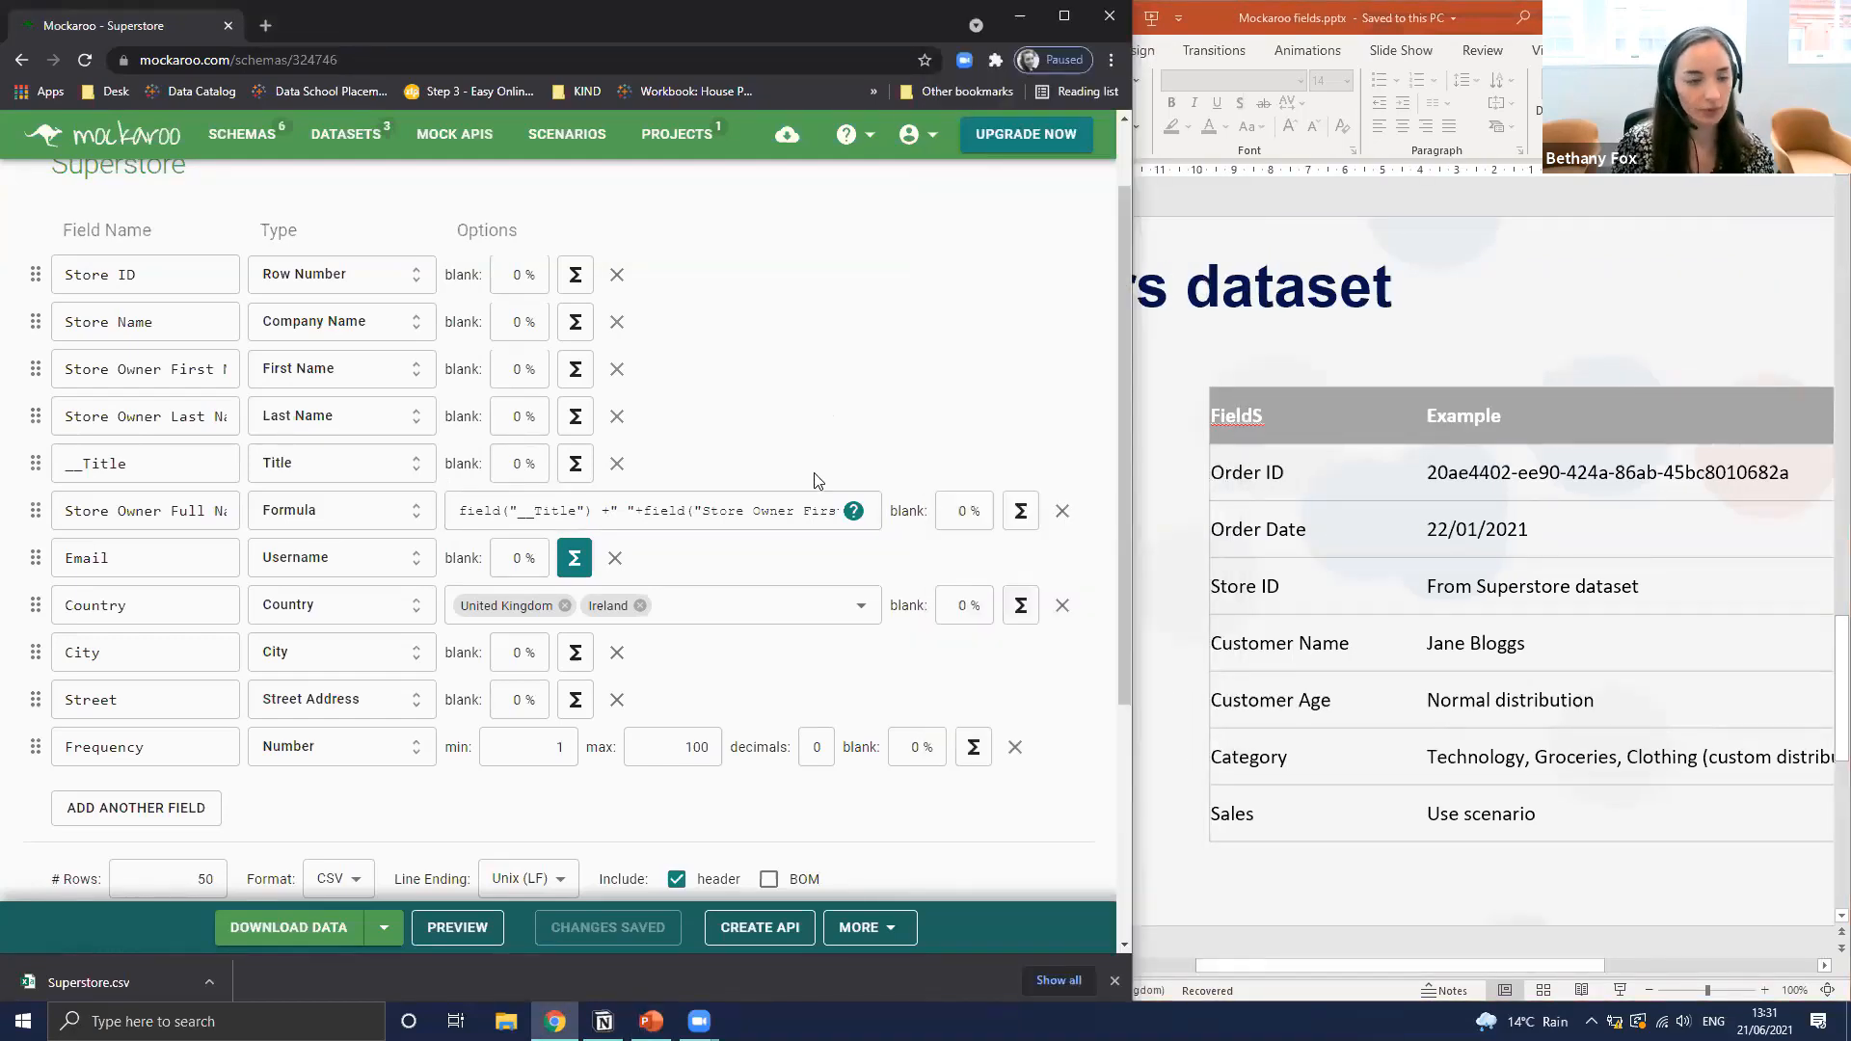
Start a new dataset upload among the Mockaroo datasets and name it Superstore
click(353, 141)
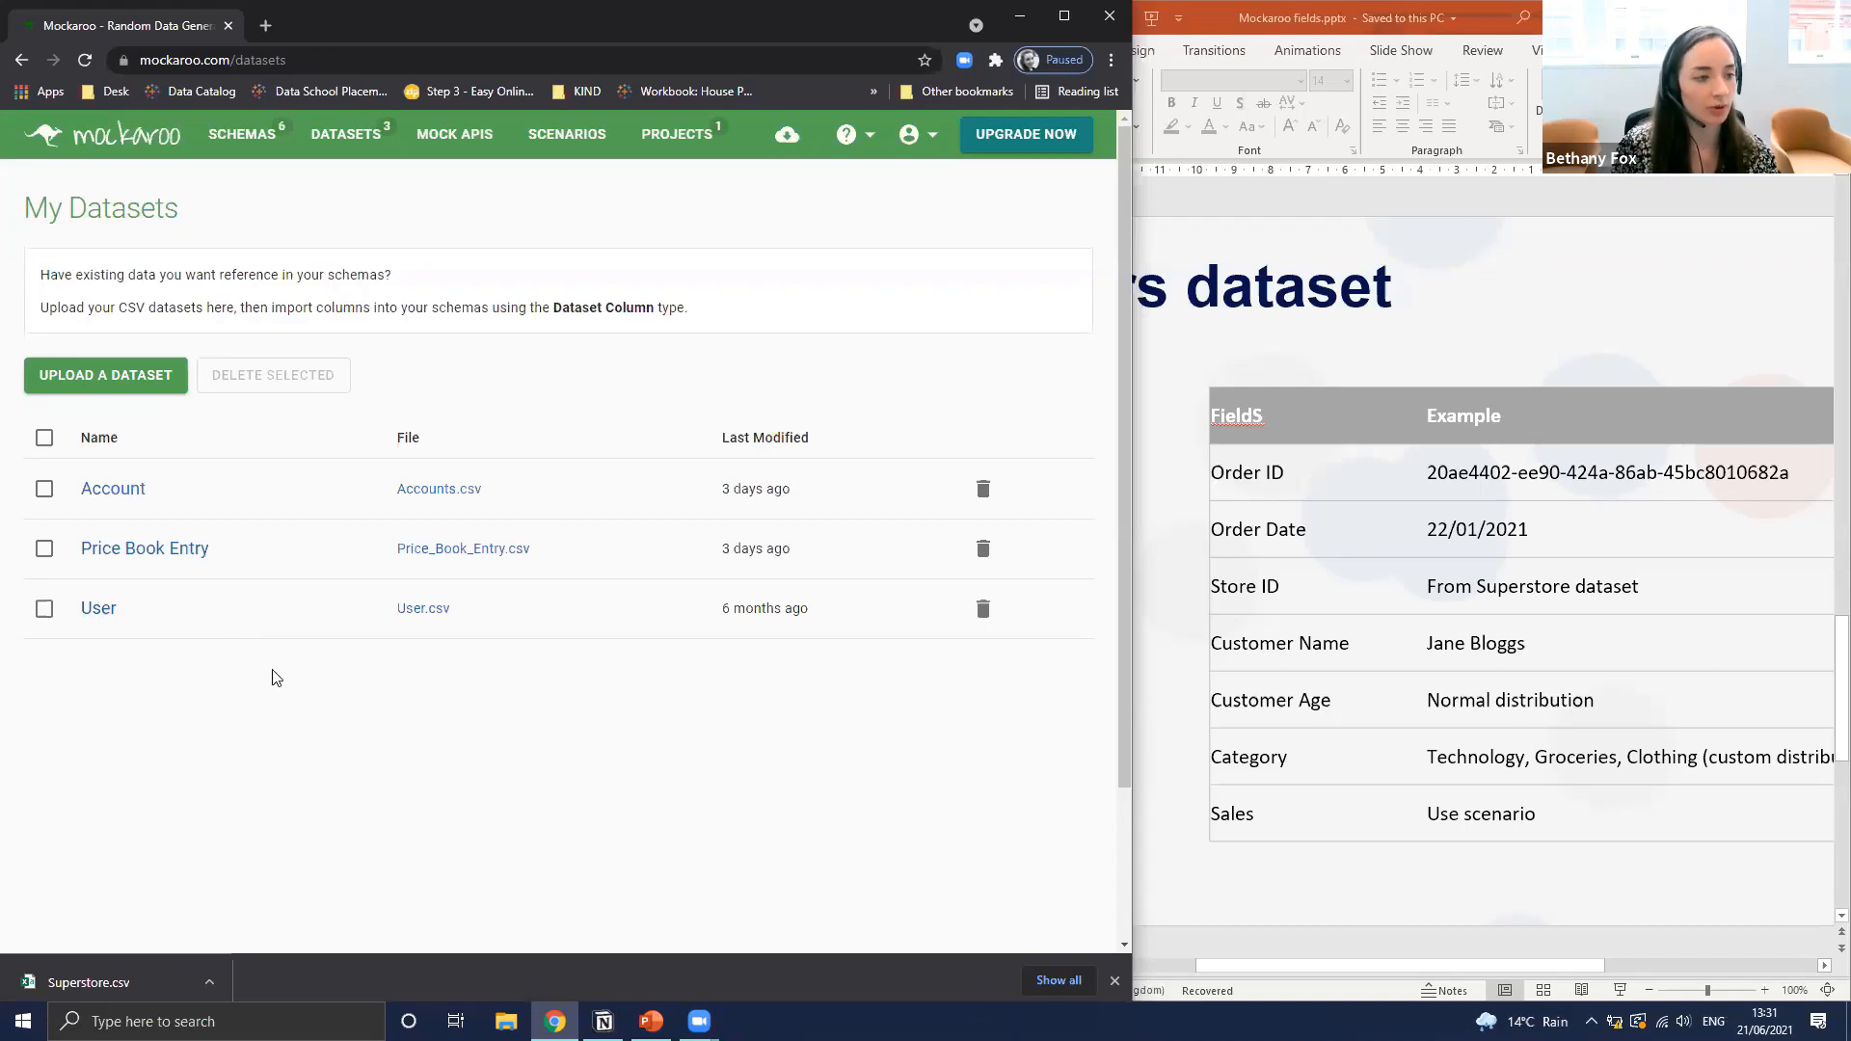
click(111, 385)
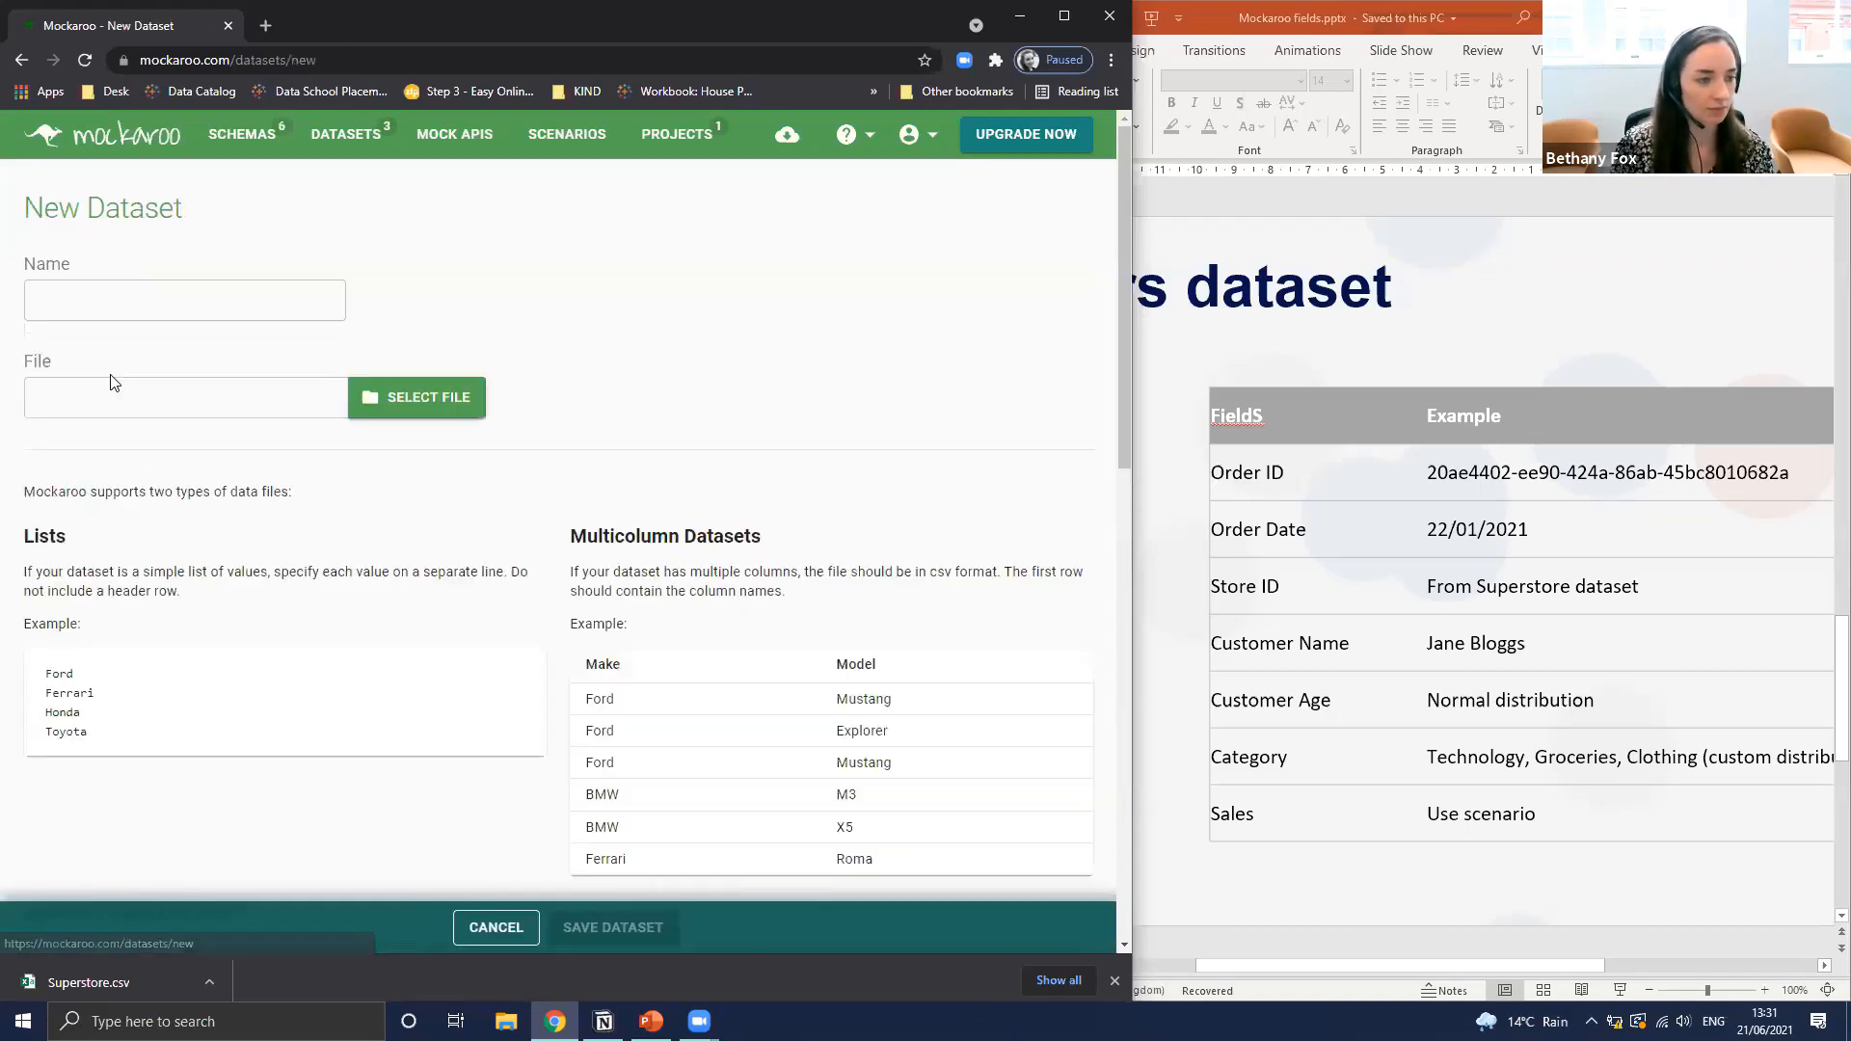
click(116, 291)
text(S)
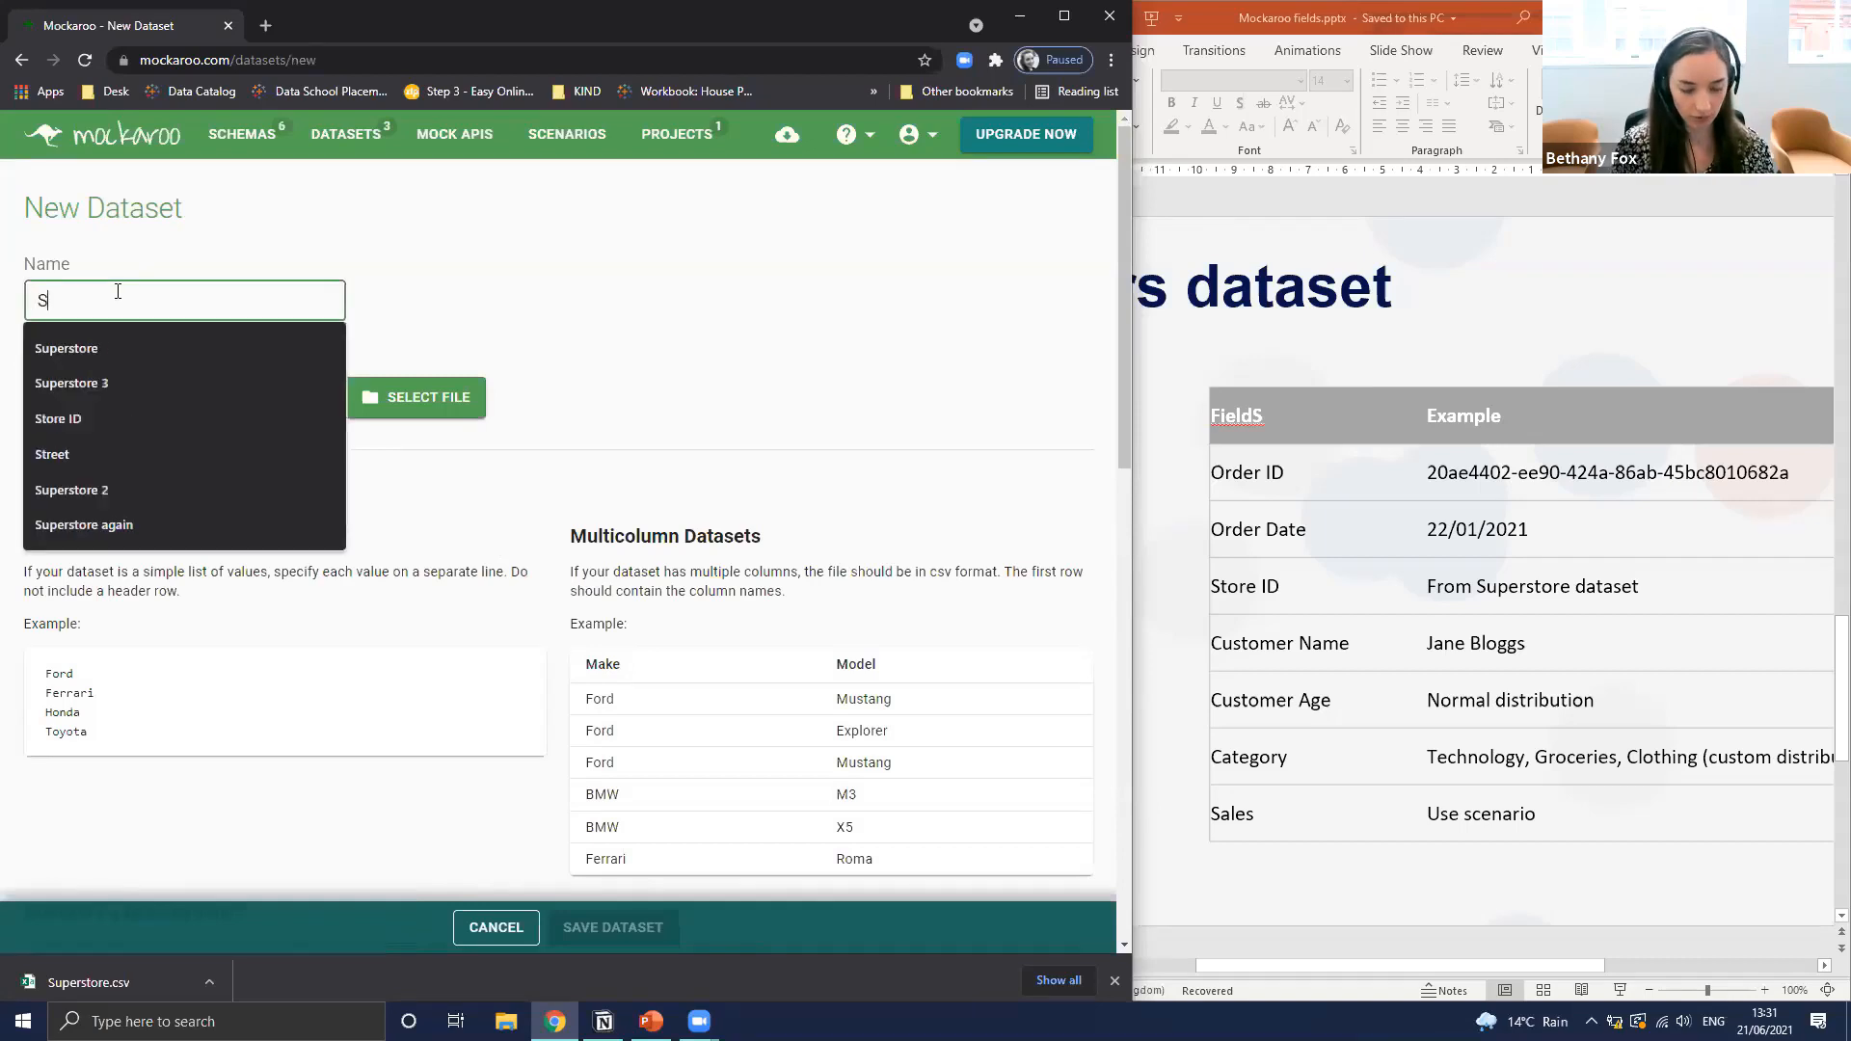
text(u)
key(Down)
key(Return)
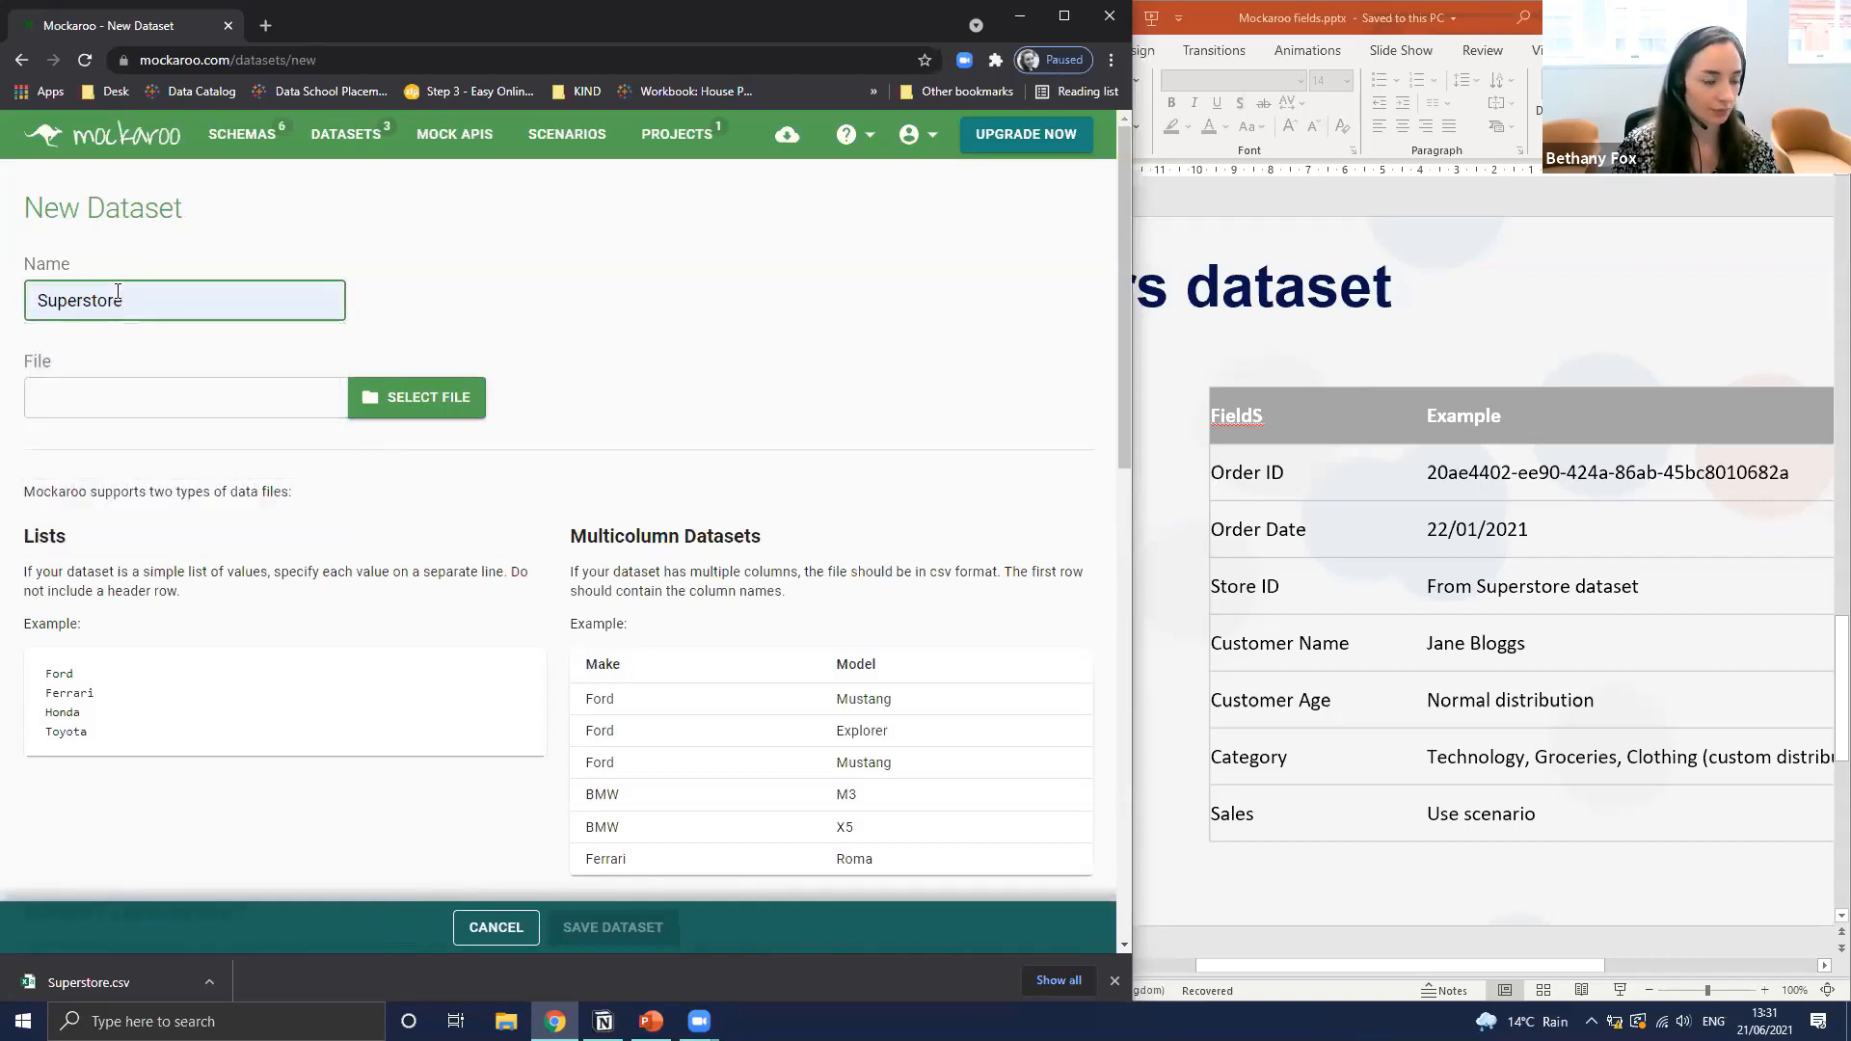
Choose the downloaded Superstore.csv as the file for the new dataset
click(410, 412)
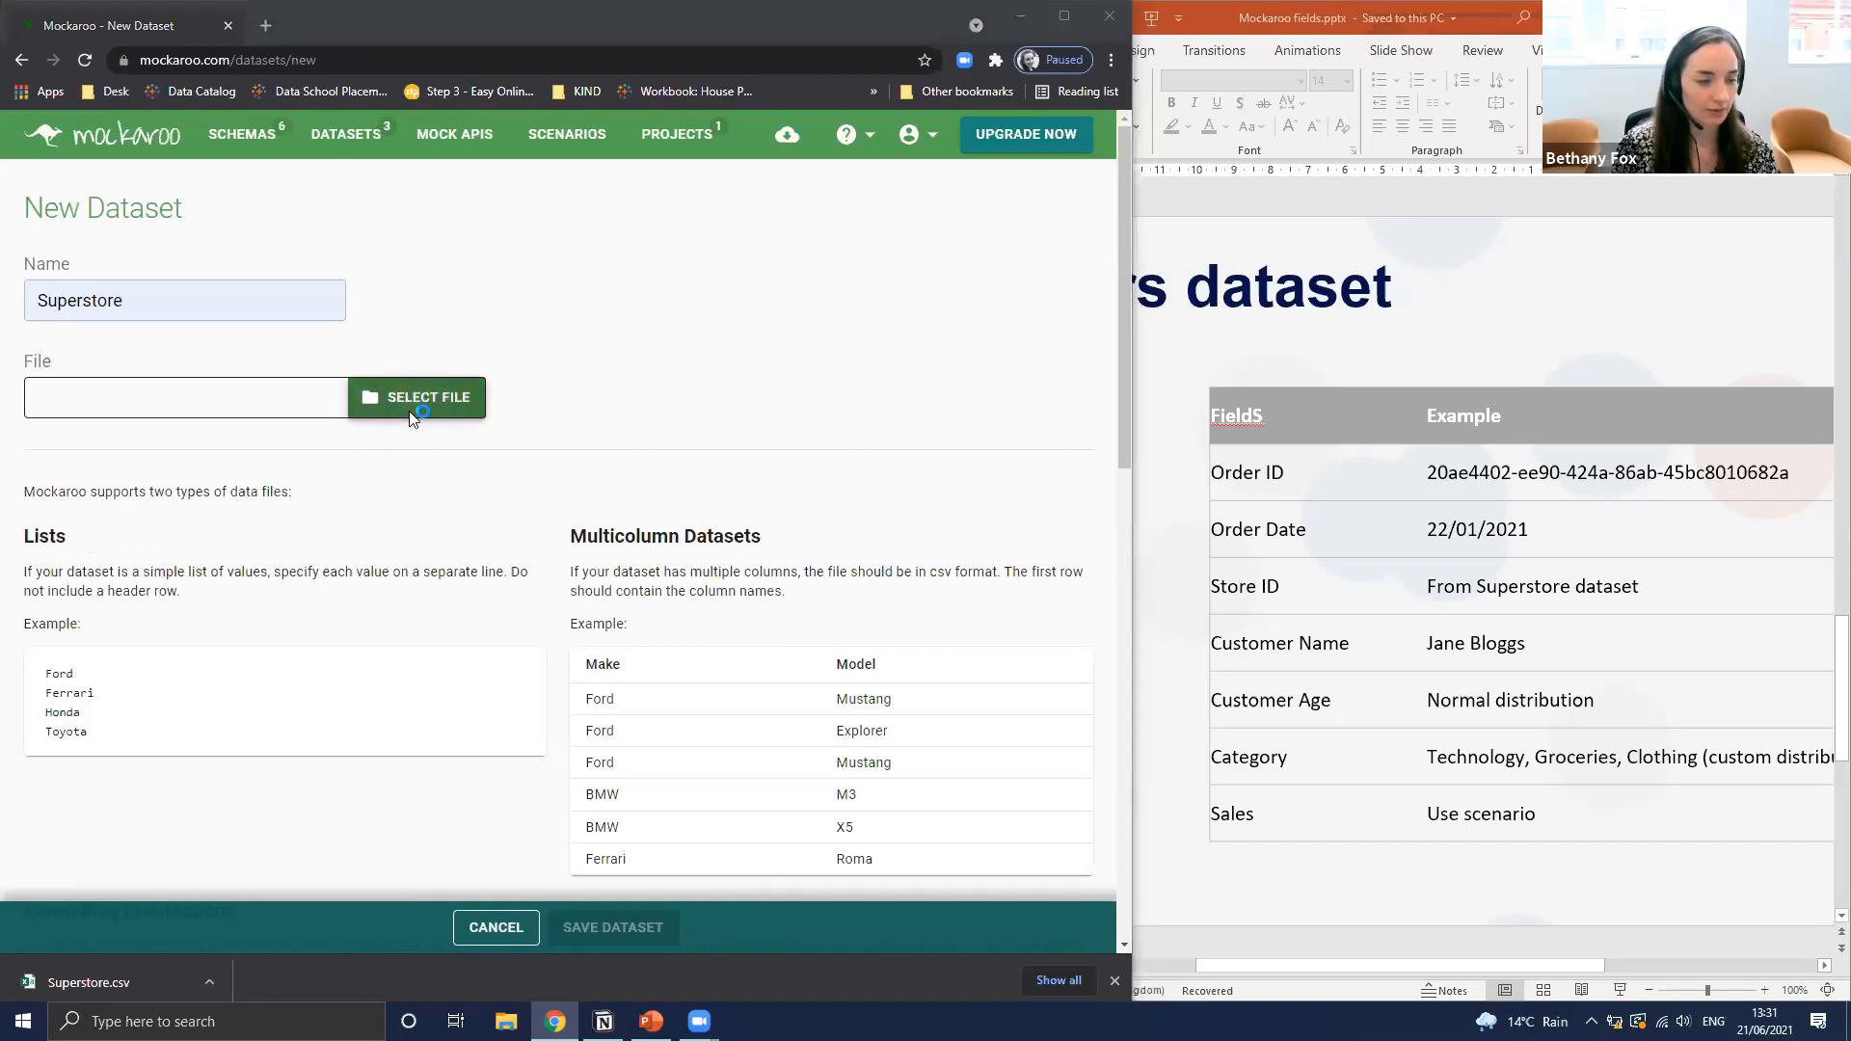
drag(504, 14, 0, 45)
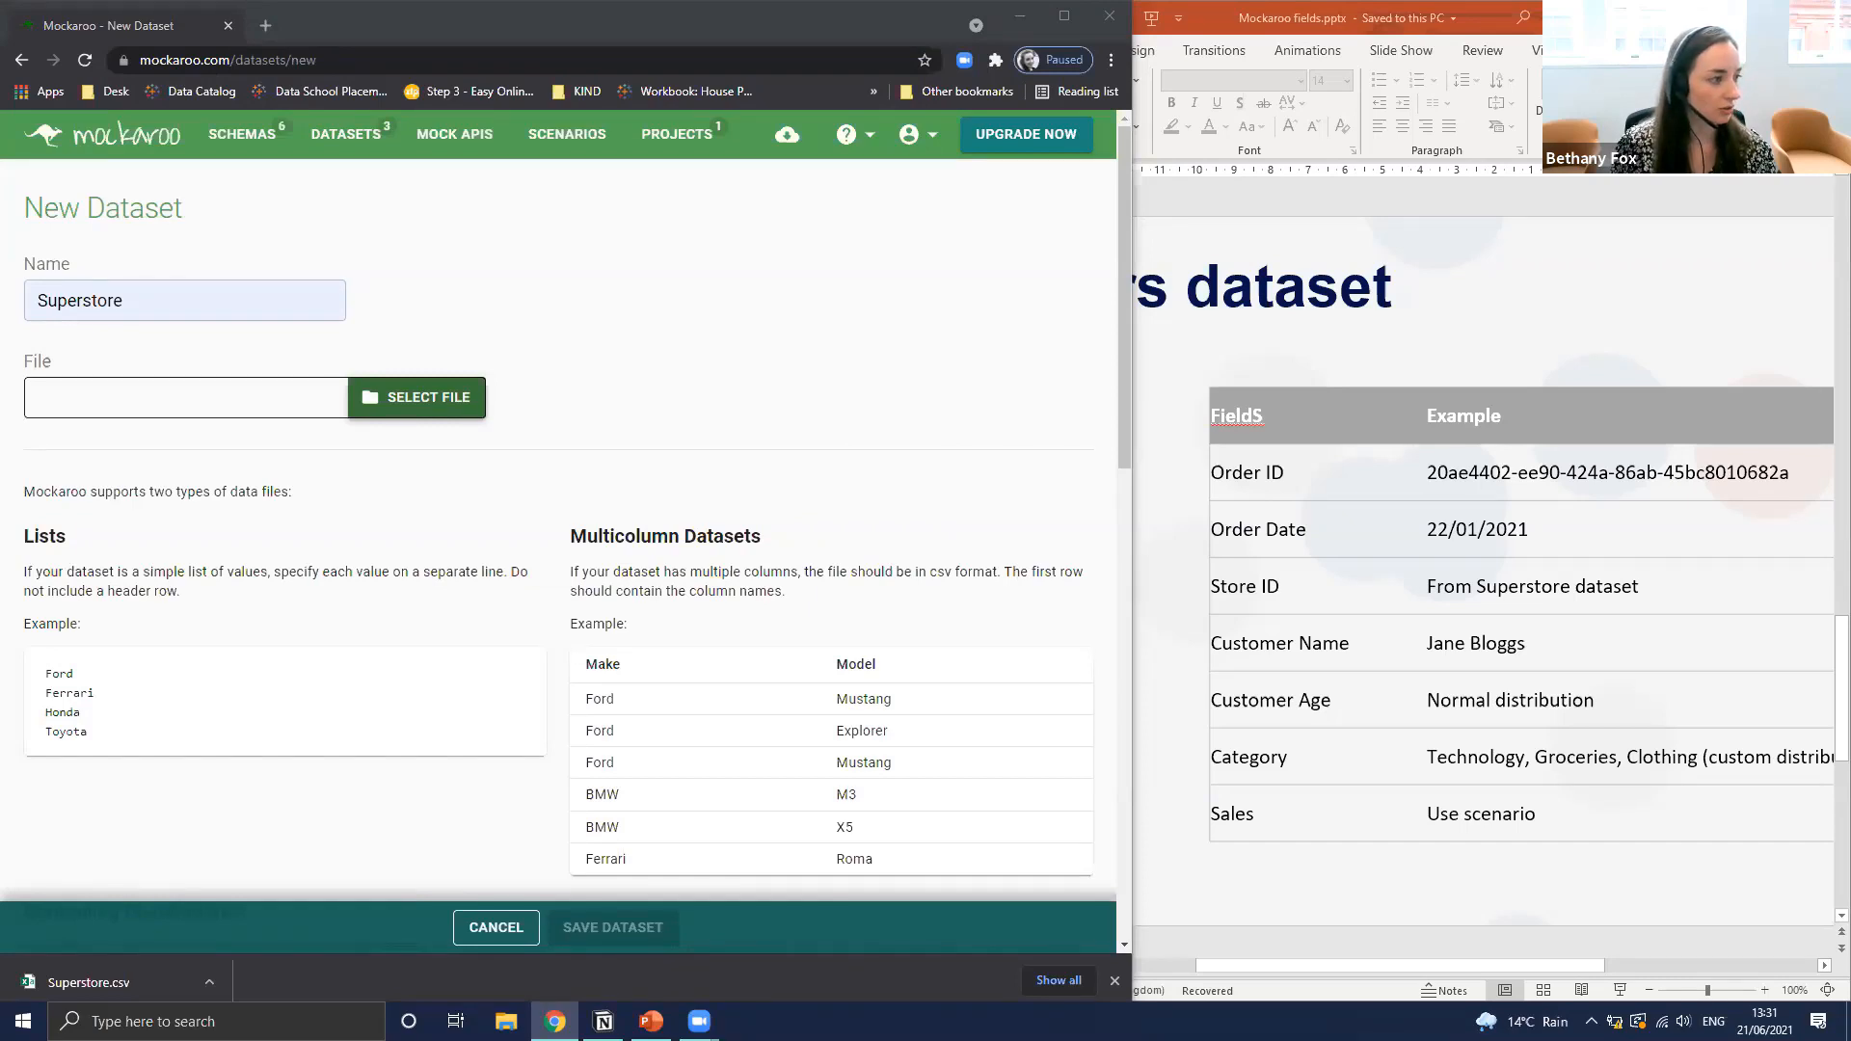
key(Return)
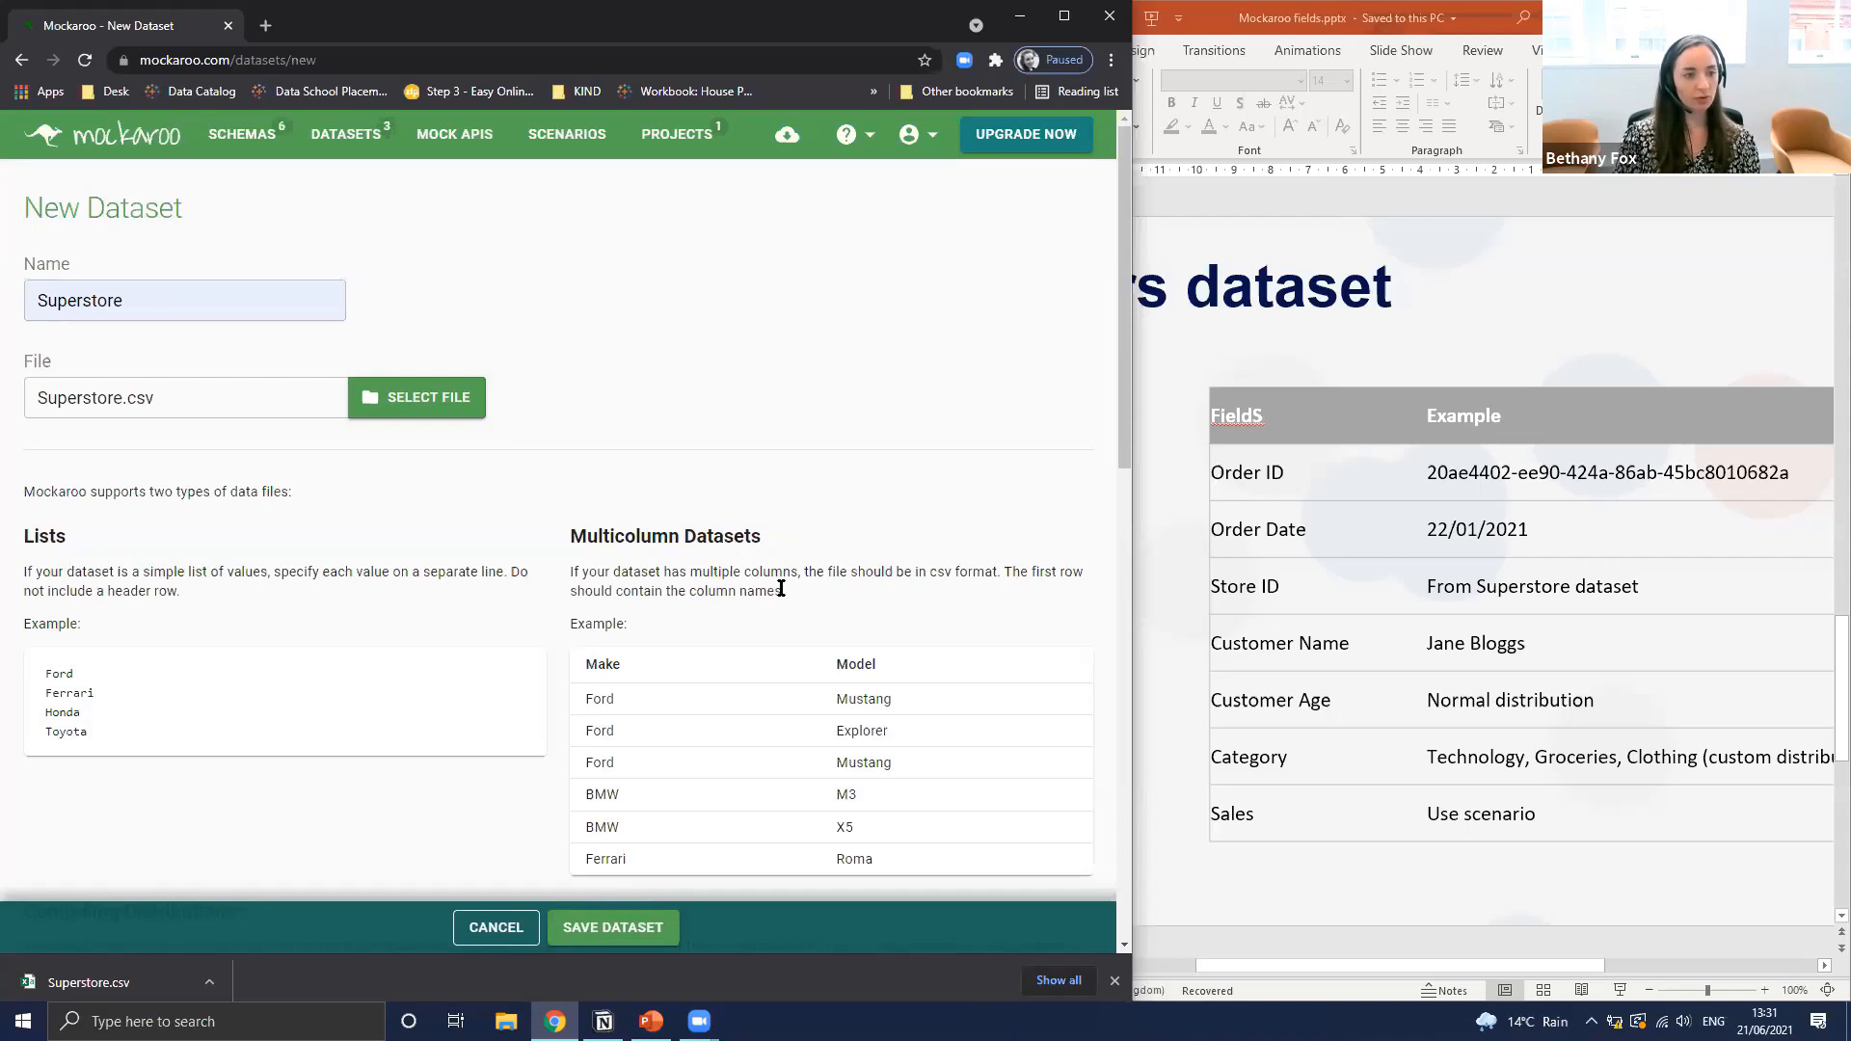
Read the Controlling Distributions guidance and its example tables on using a frequency column in a dataset
scroll(779, 585, down, 1)
scroll(779, 585, down, 6)
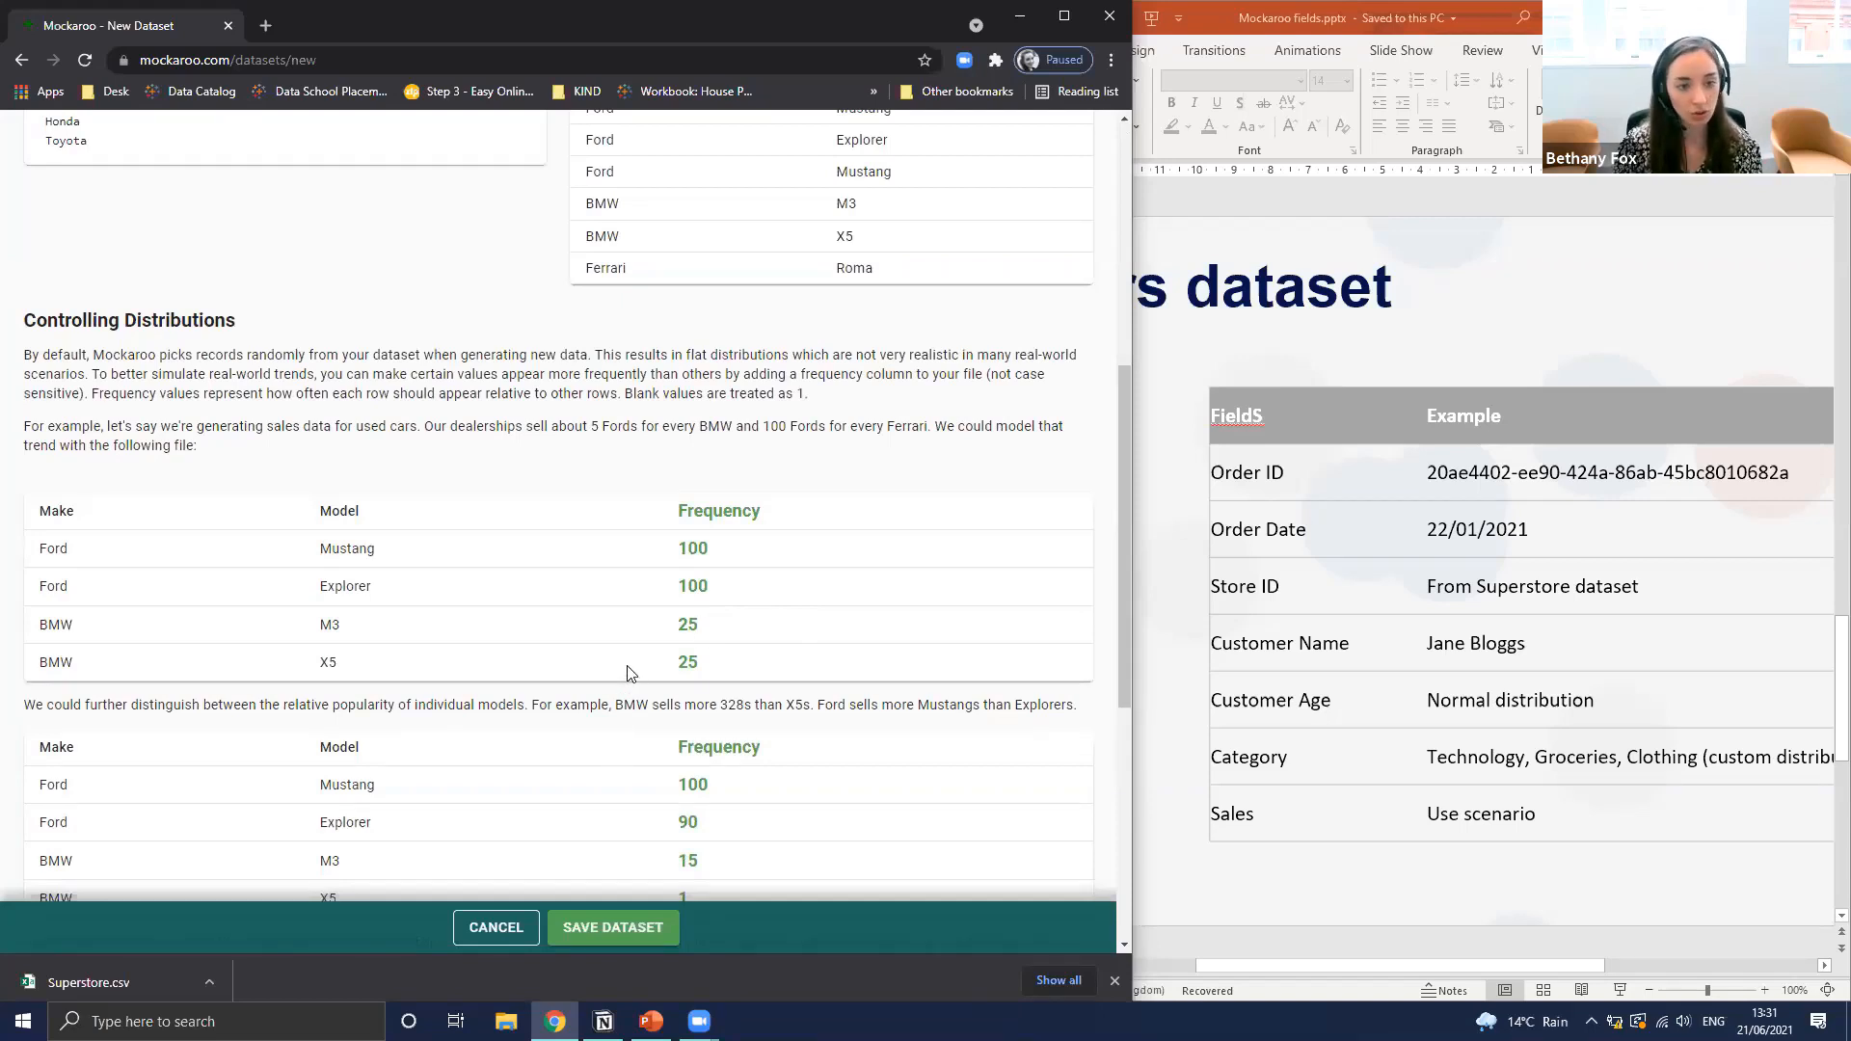
scroll(106, 480, down, 1)
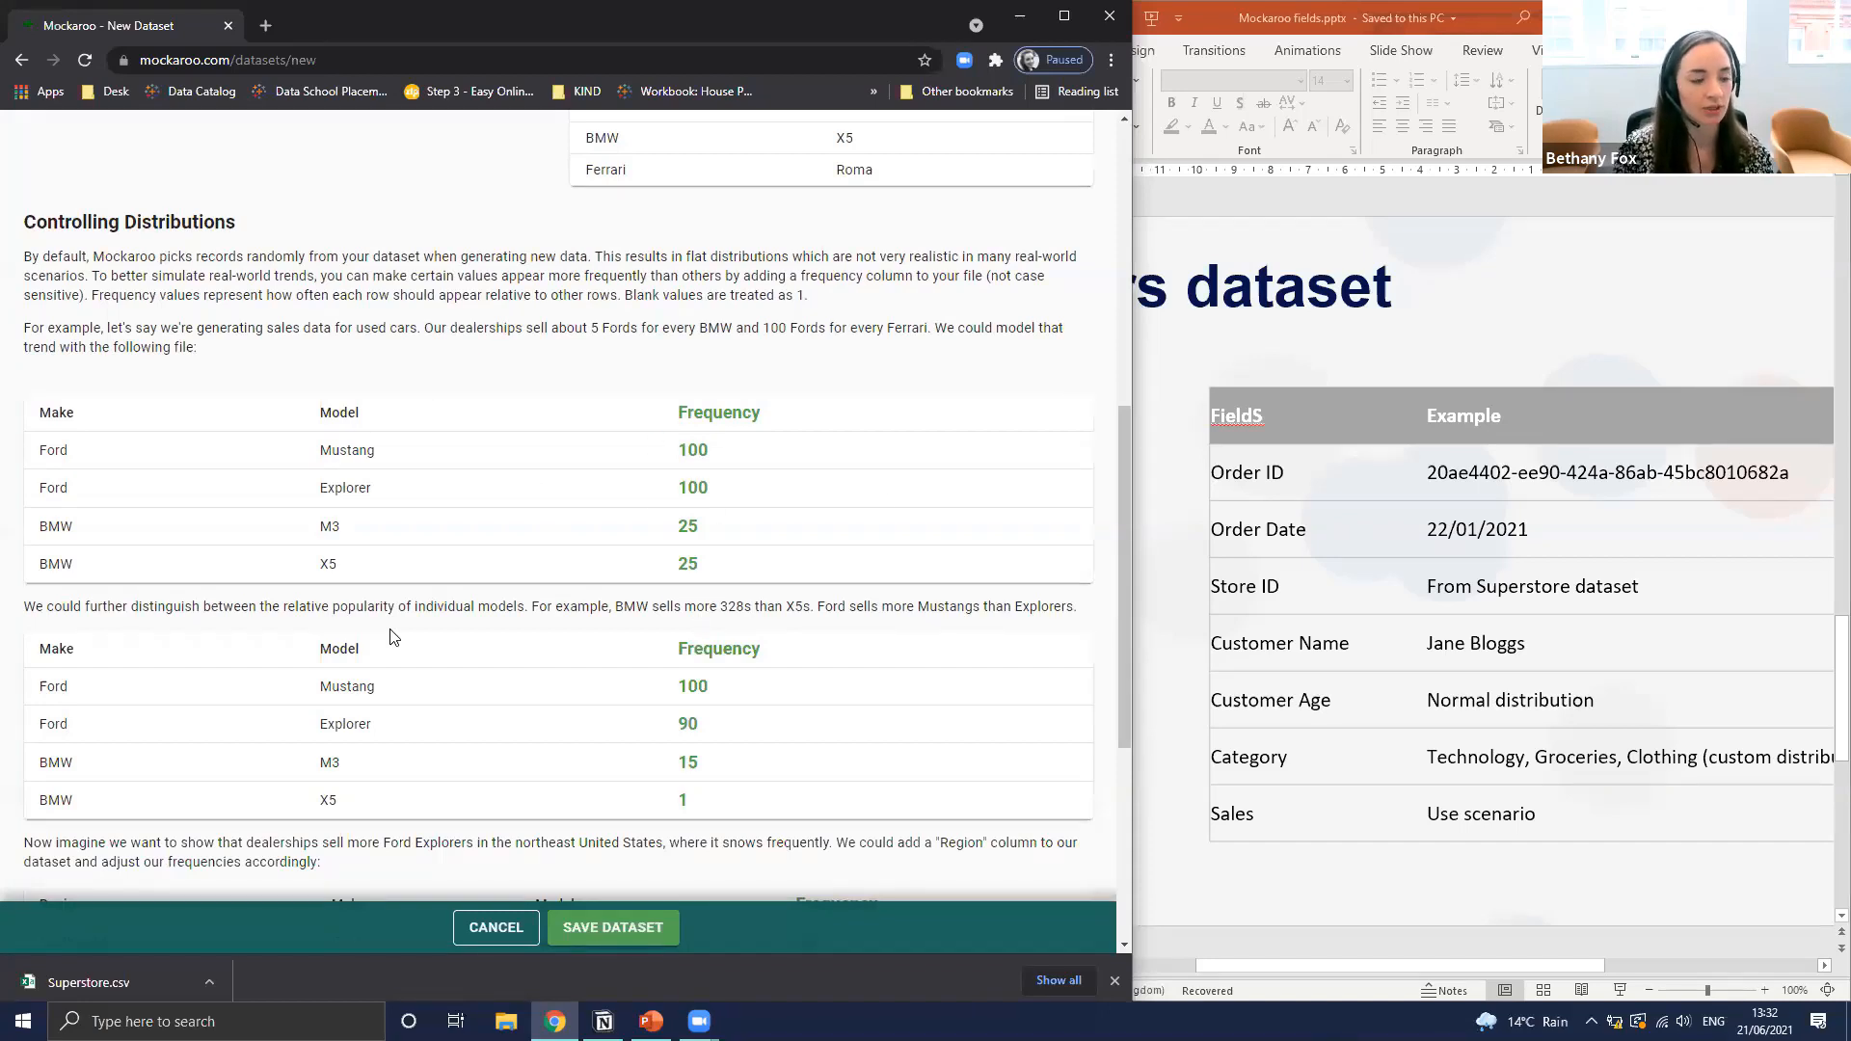
scroll(385, 617, down, 1)
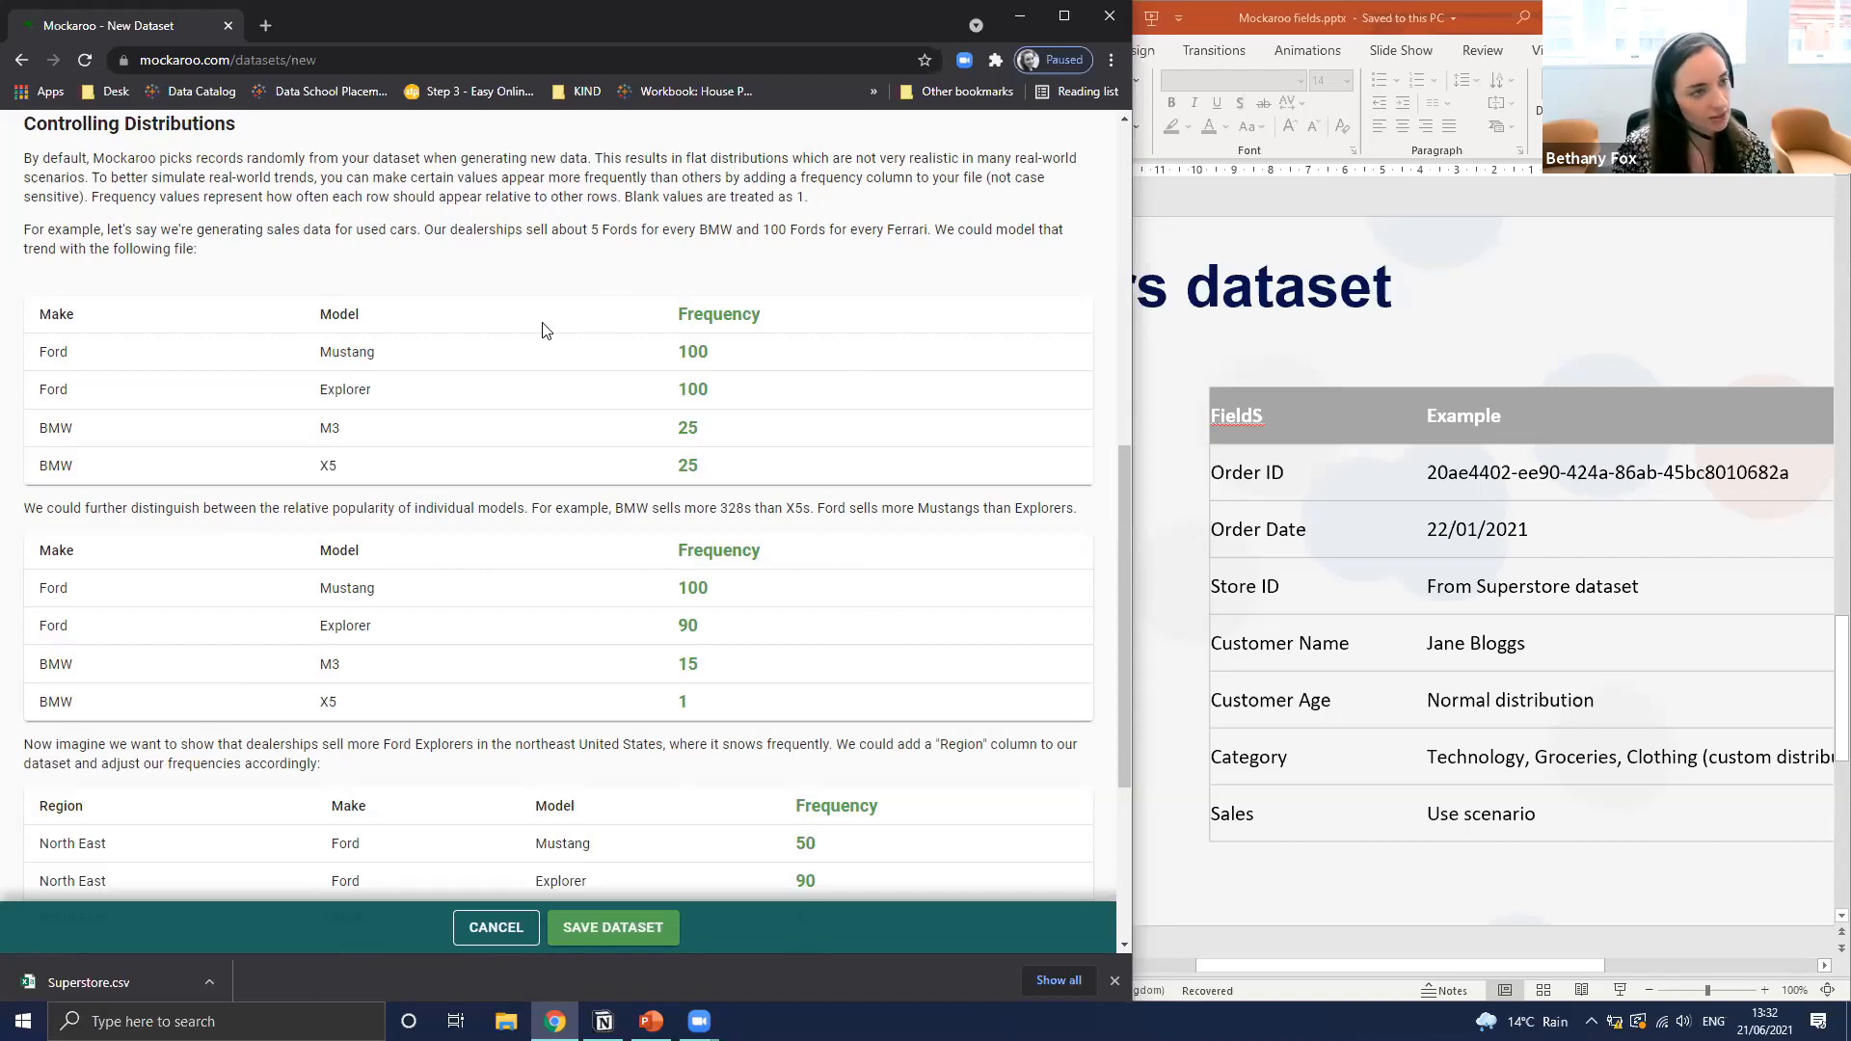
scroll(516, 320, down, 3)
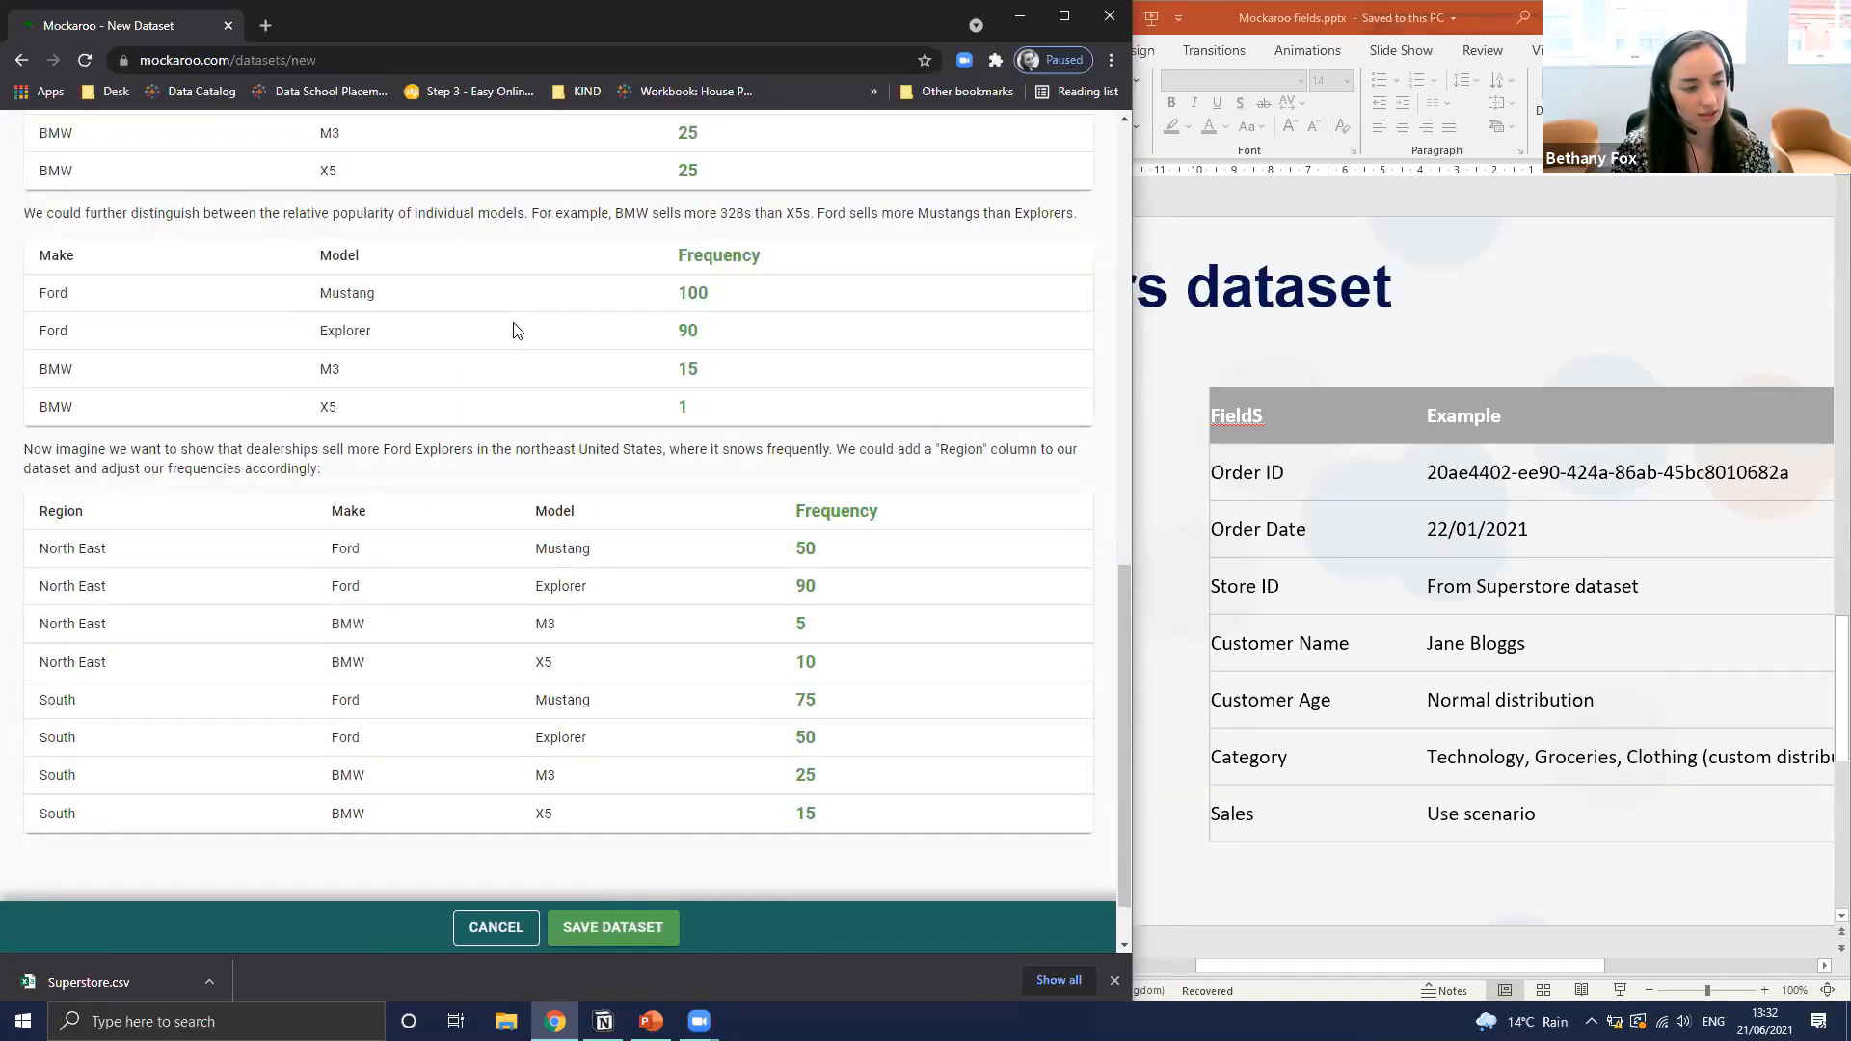
scroll(516, 331, up, 1)
scroll(501, 334, up, 1)
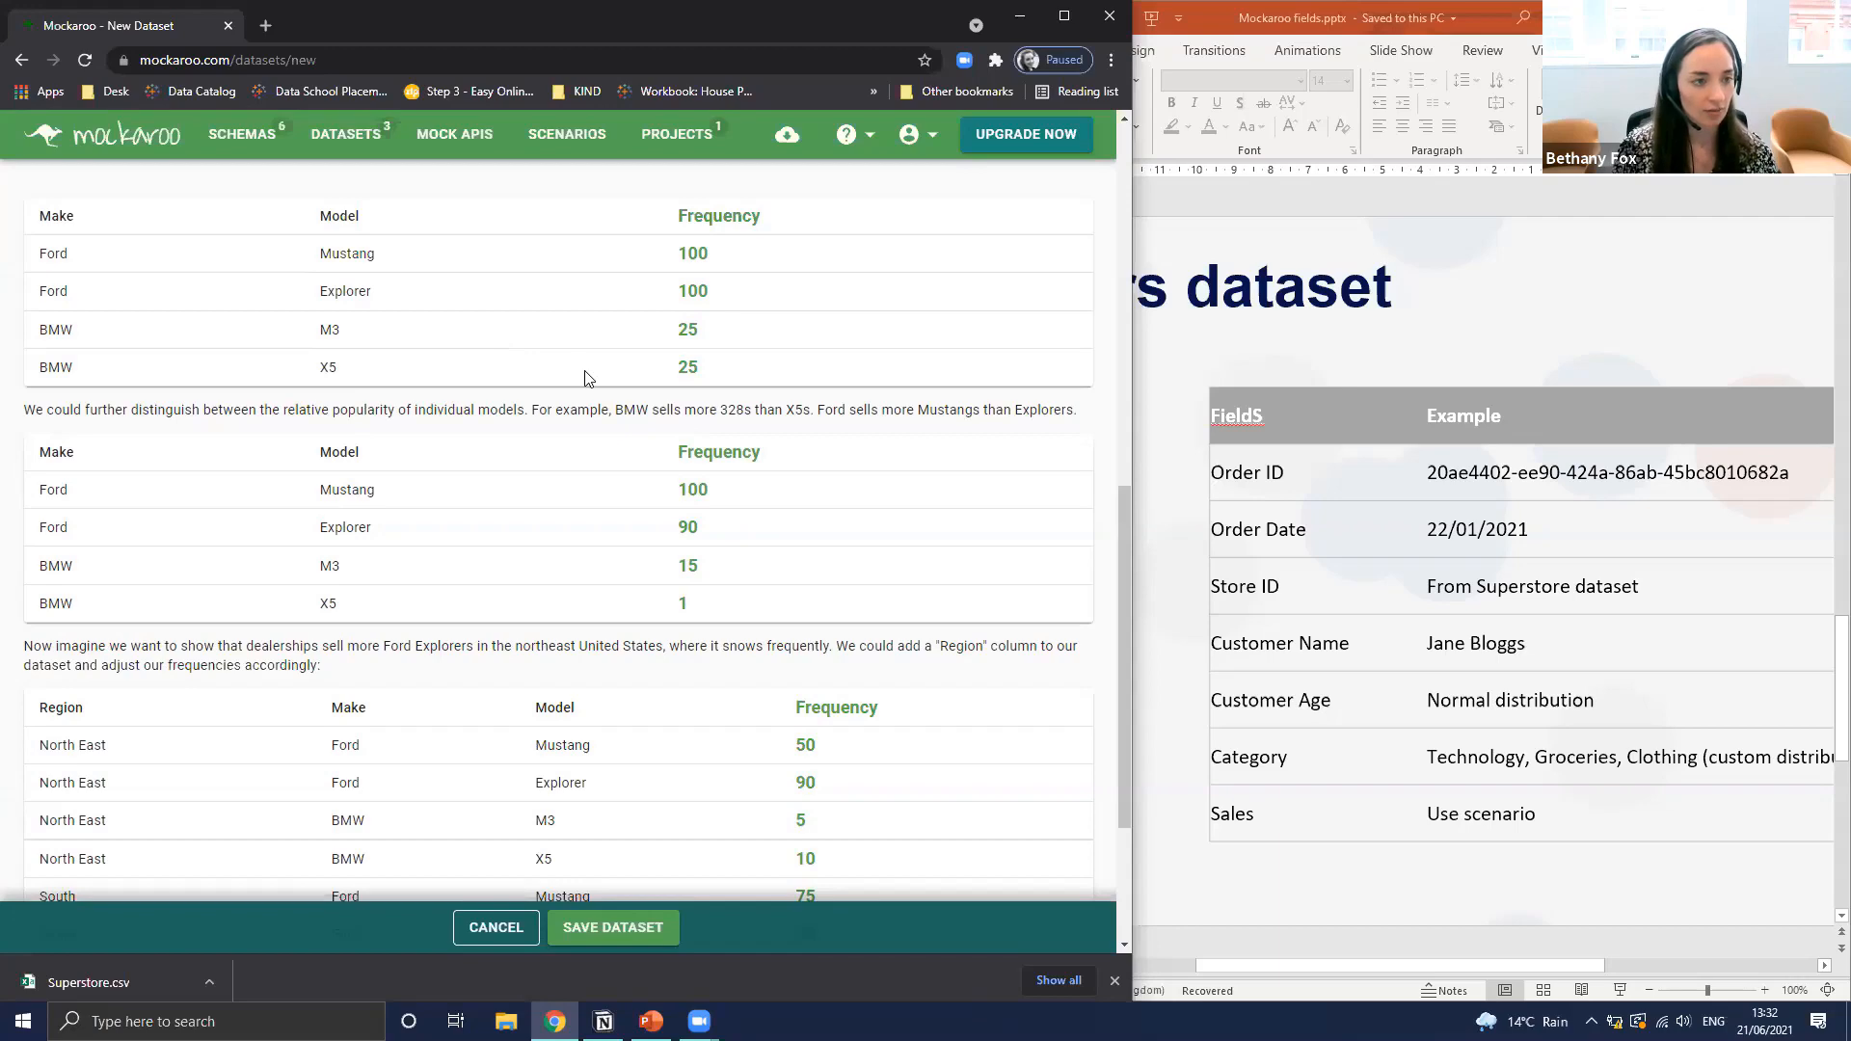
Save the new Superstore dataset with Superstore.csv as its file
scroll(582, 372, up, 1)
scroll(582, 372, up, 5)
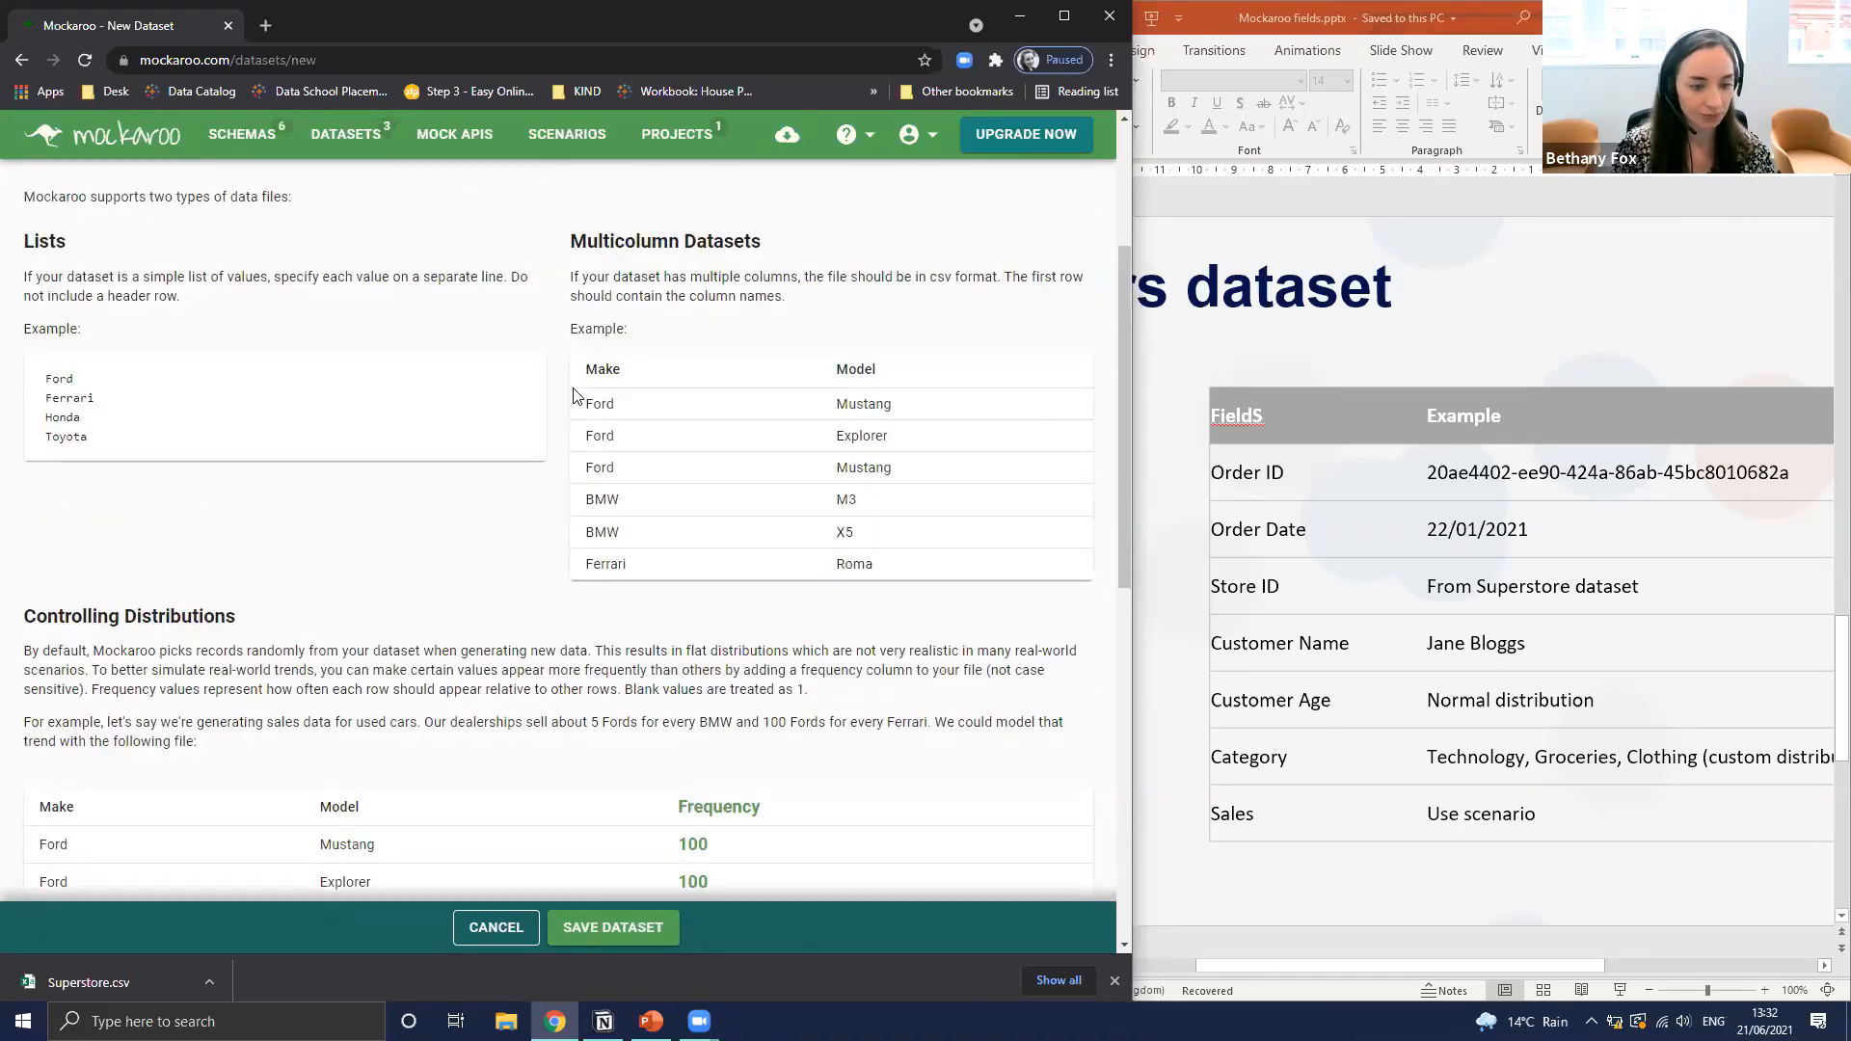
scroll(576, 385, up, 3)
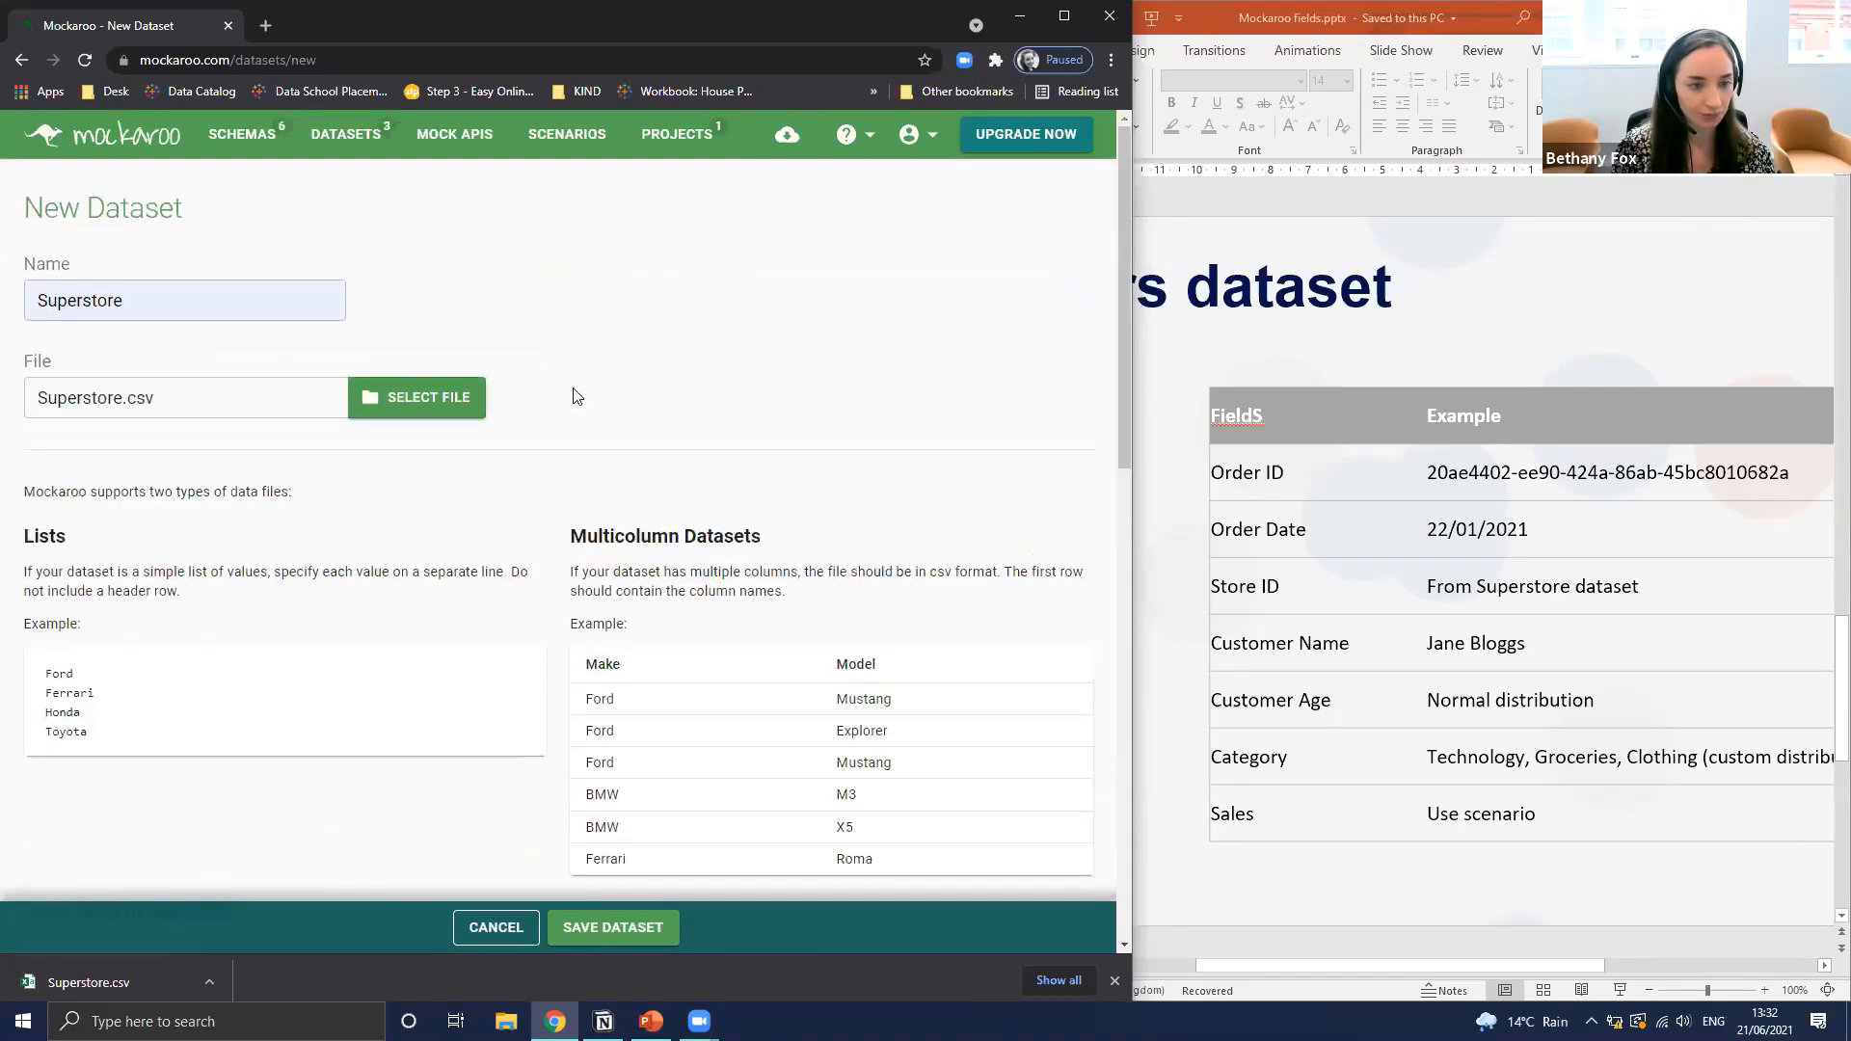
click(574, 927)
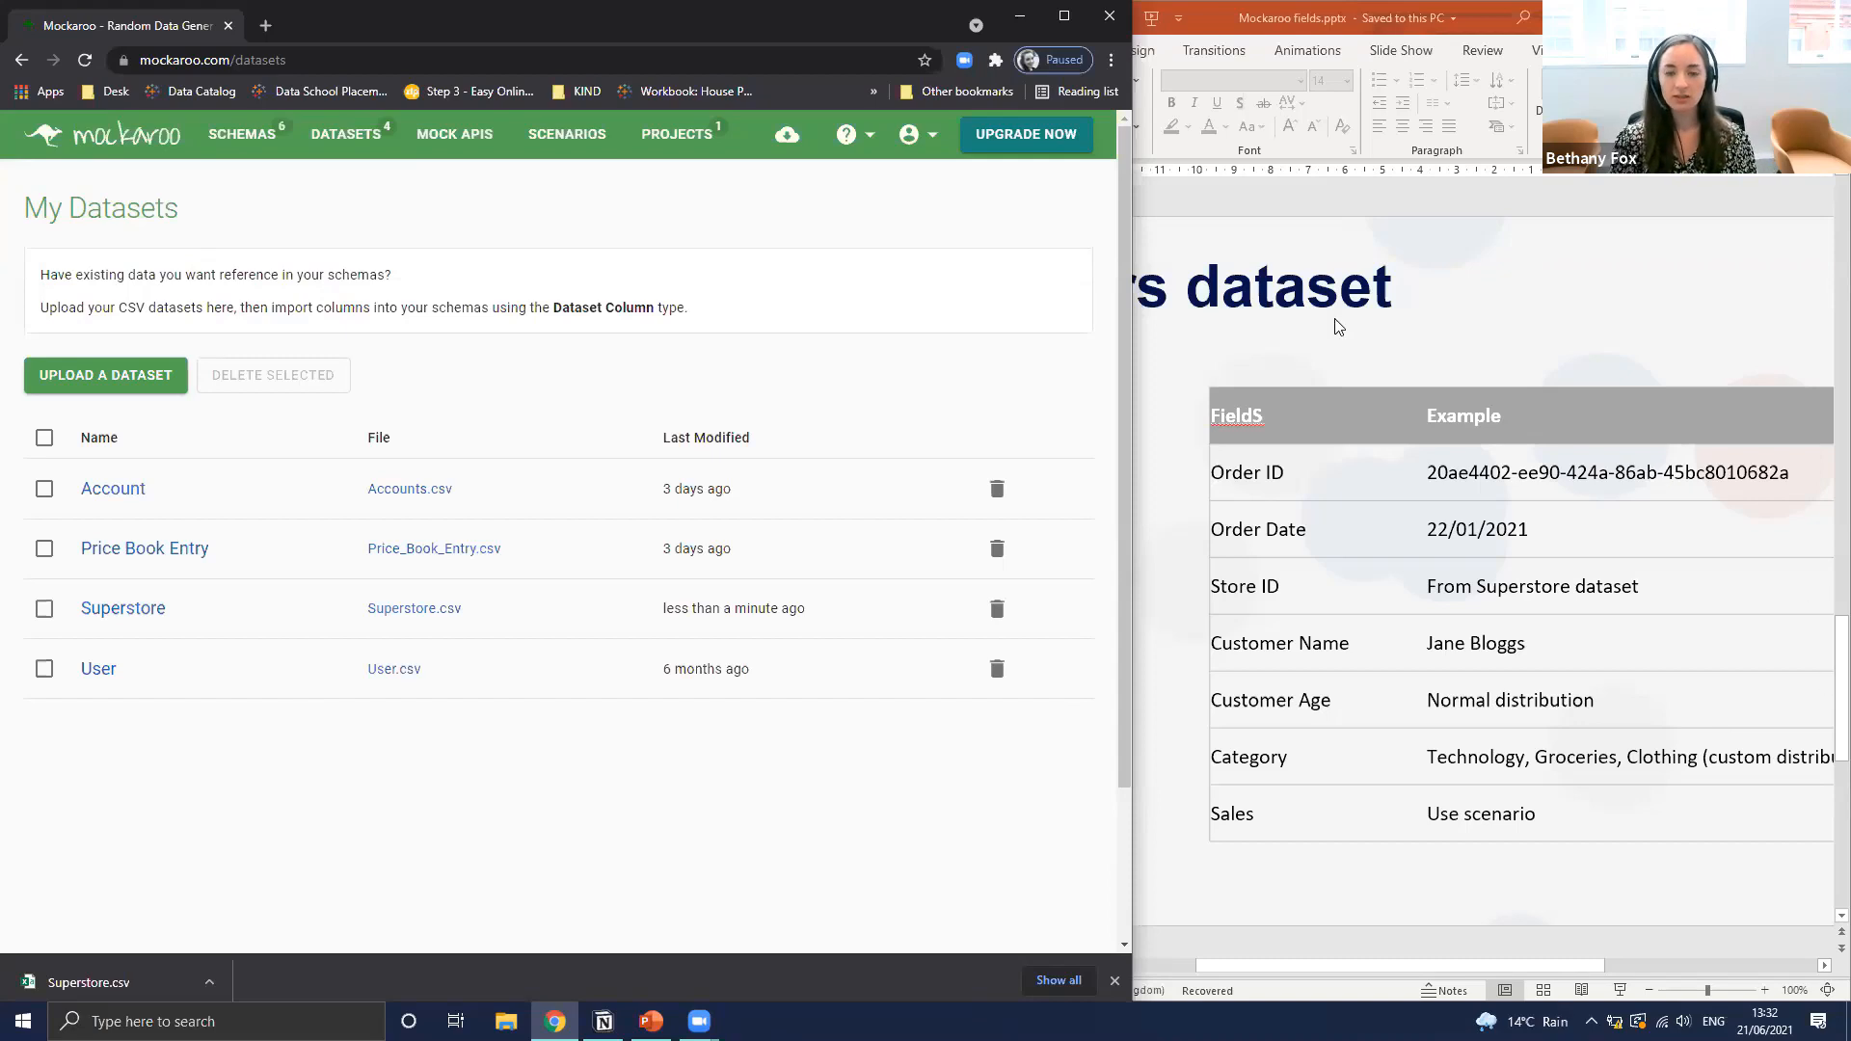
Create a new schema and remove the default first_name, last_name, email, gender and ip_address fields
click(264, 145)
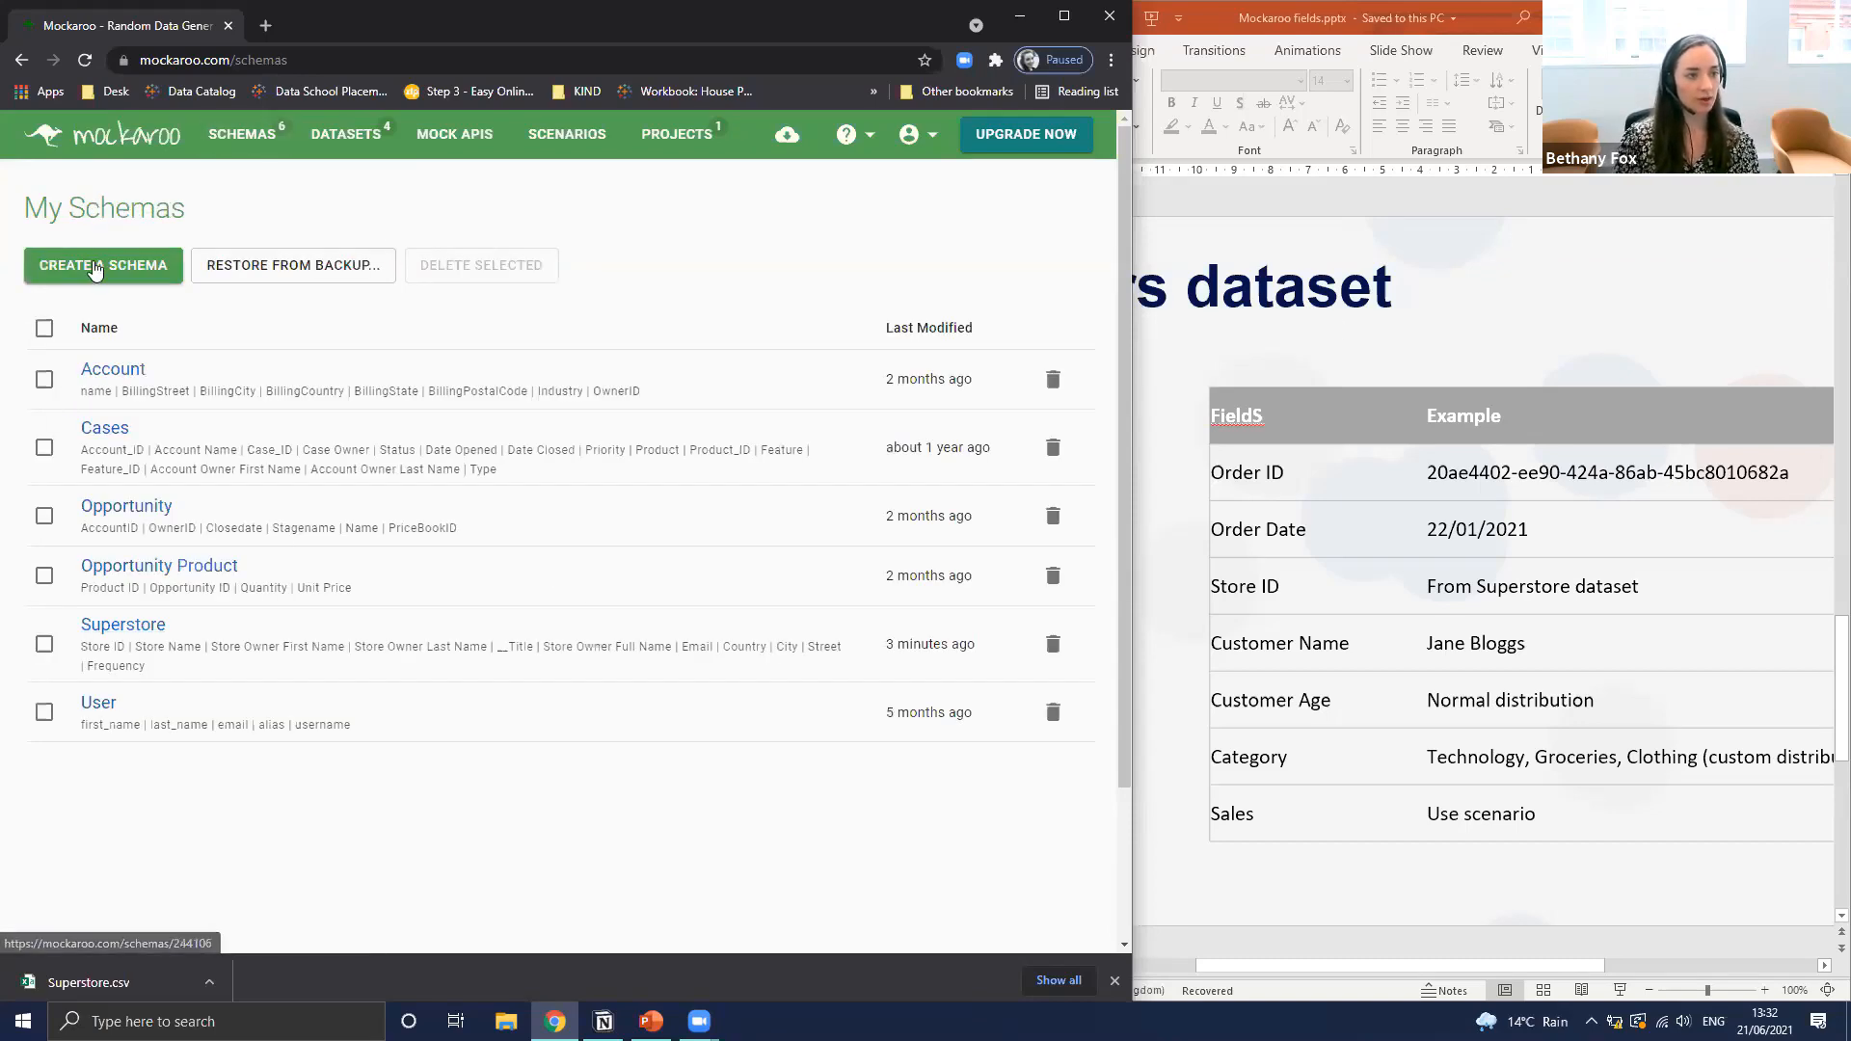
click(95, 267)
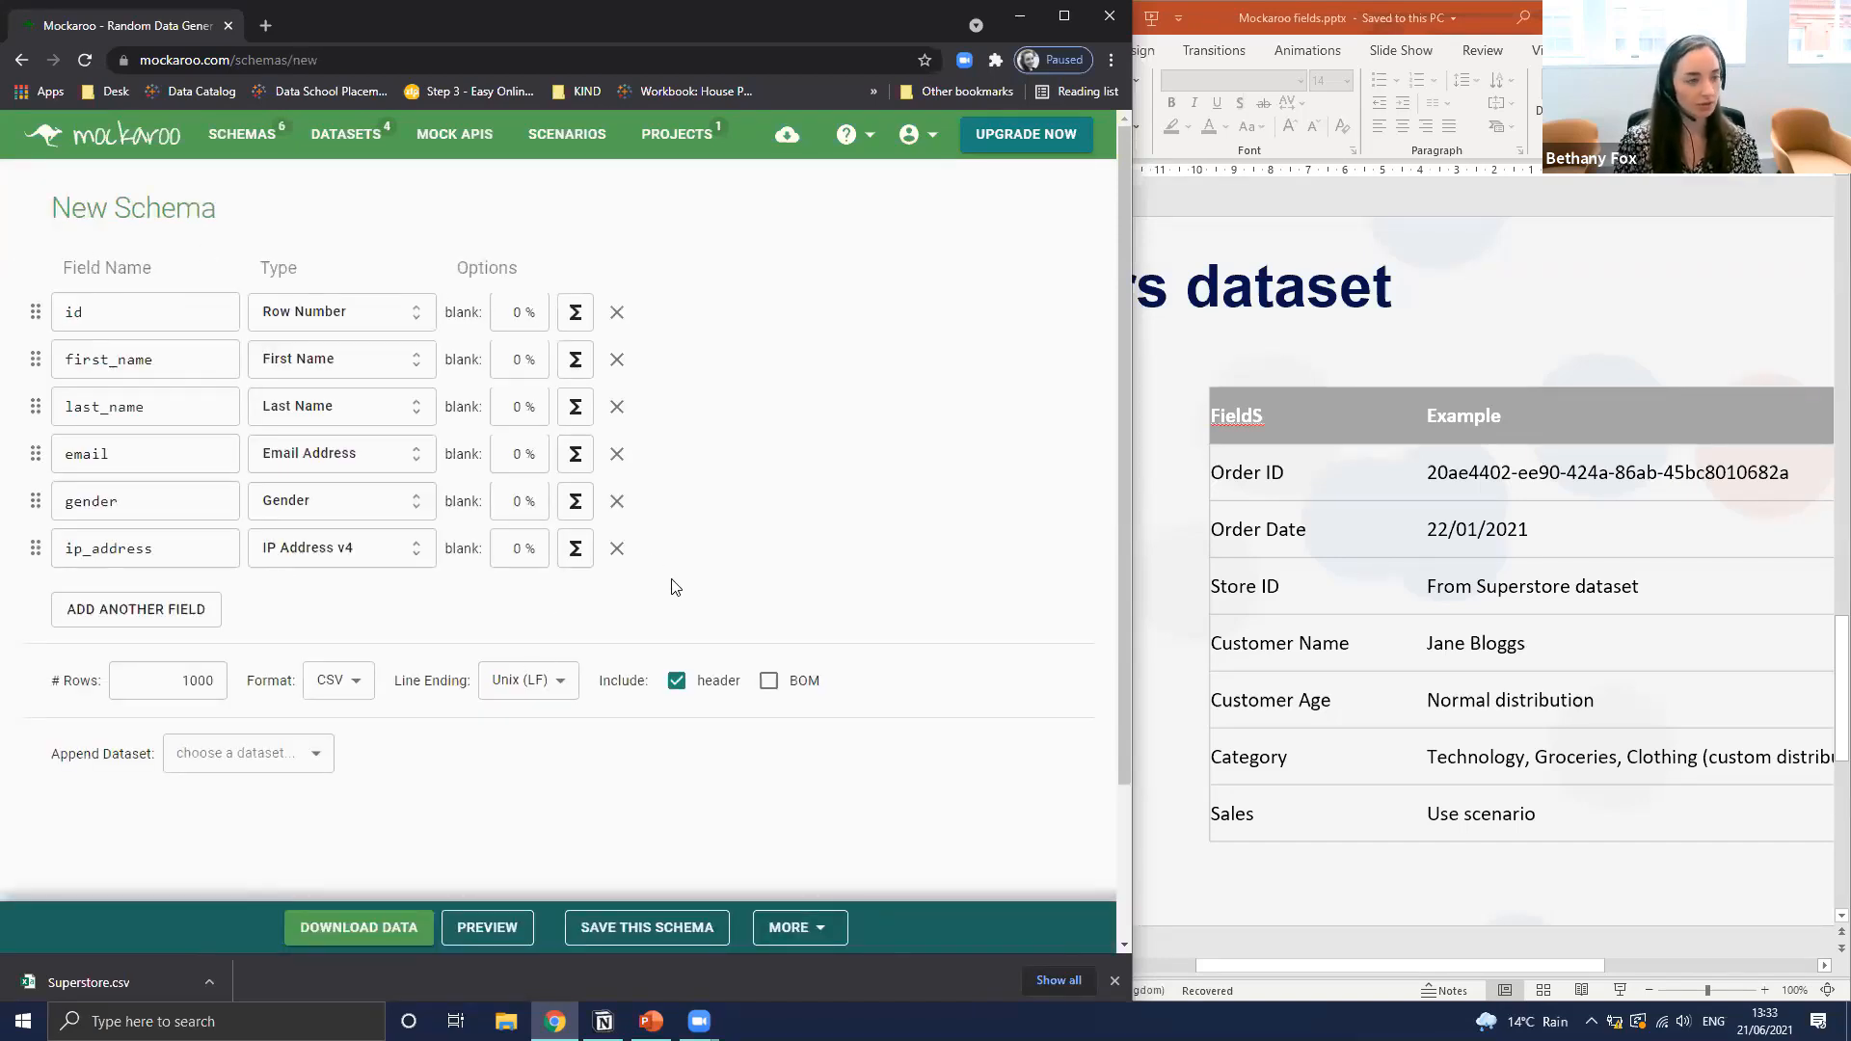
click(619, 552)
click(616, 502)
click(616, 455)
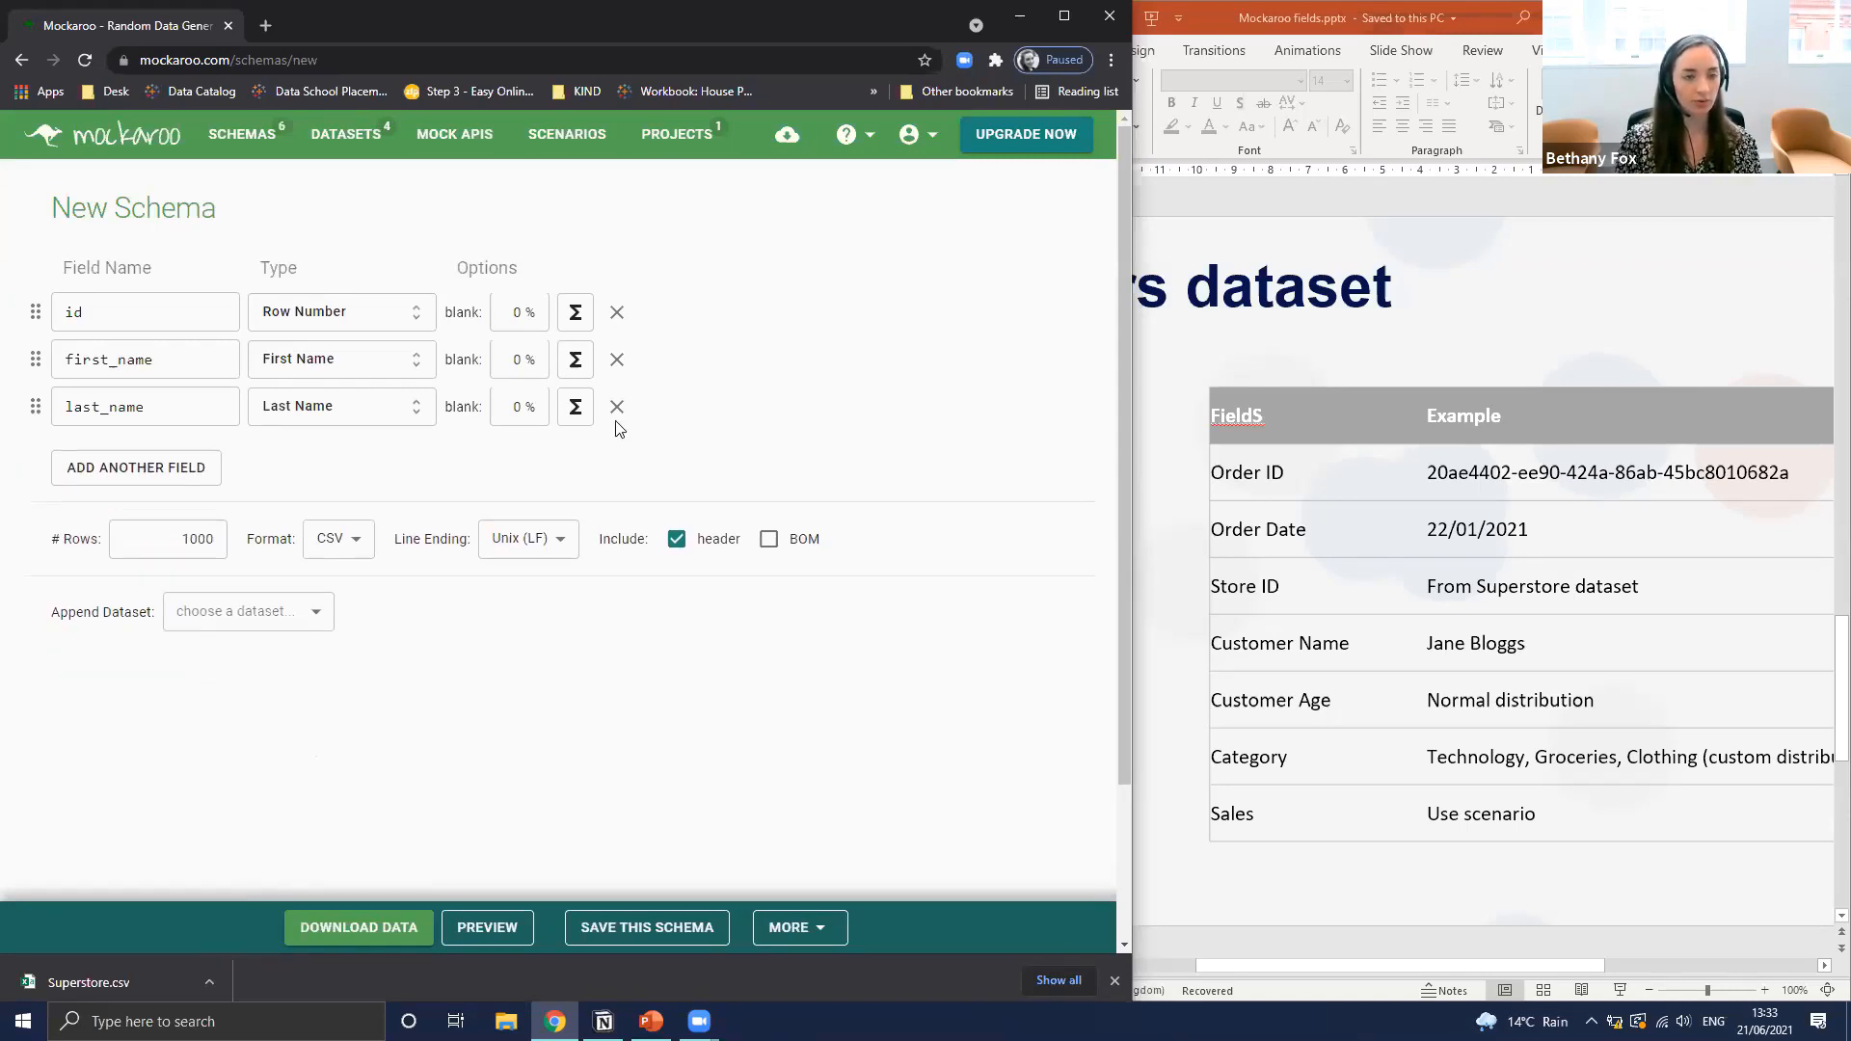
click(617, 408)
click(617, 360)
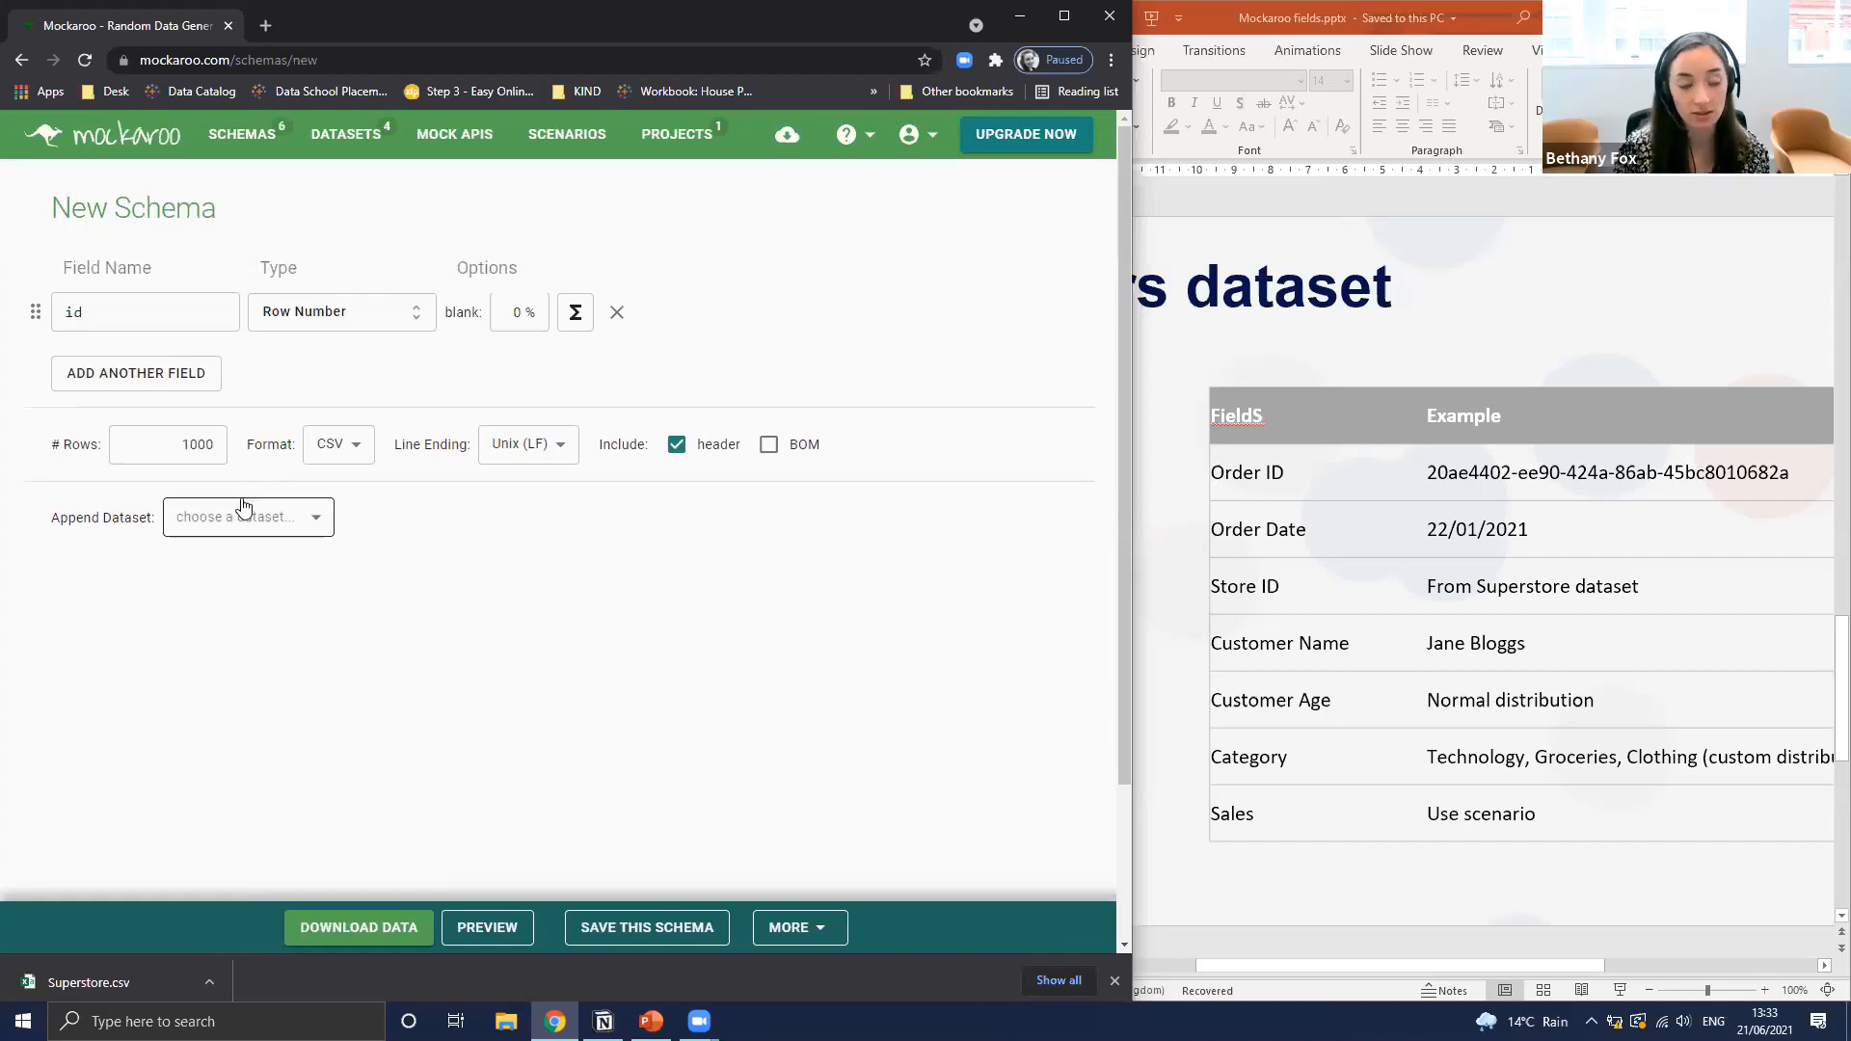
Rename the remaining id field to Order ID and set its type to GUID
click(168, 301)
double_click(166, 313)
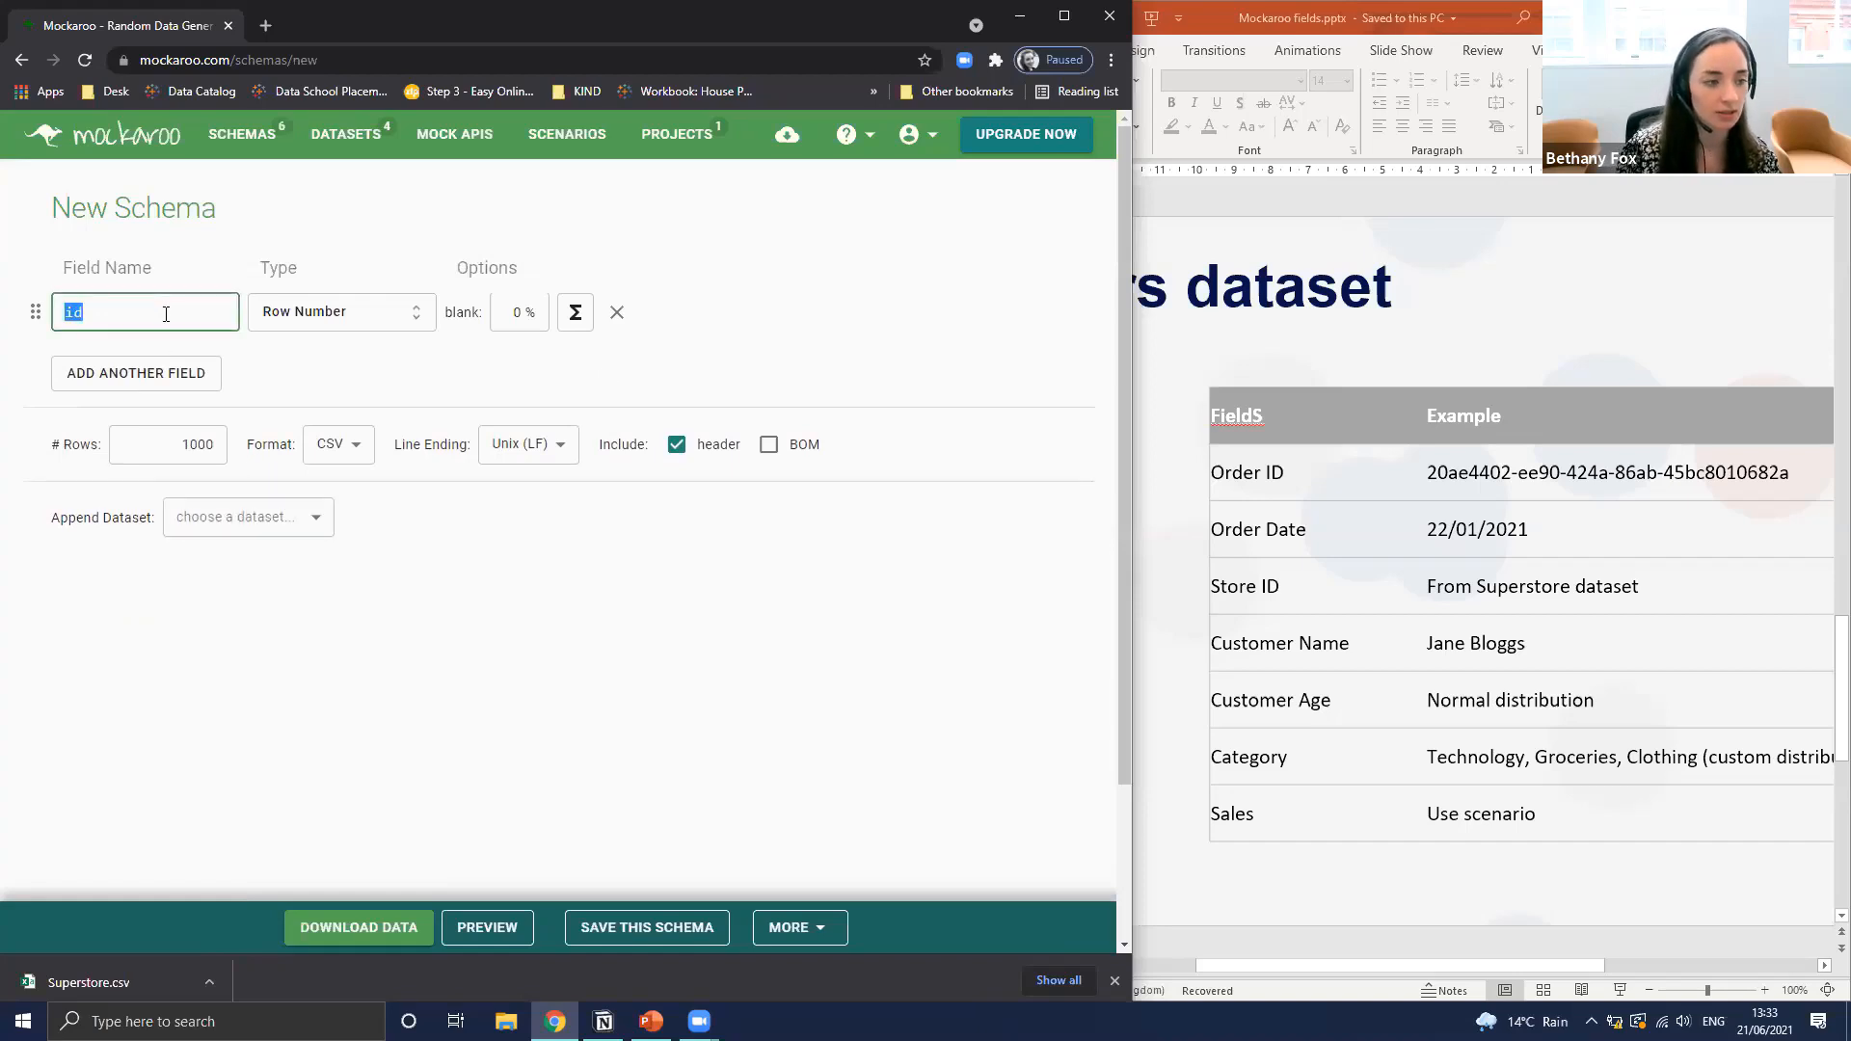
key(BackSpace)
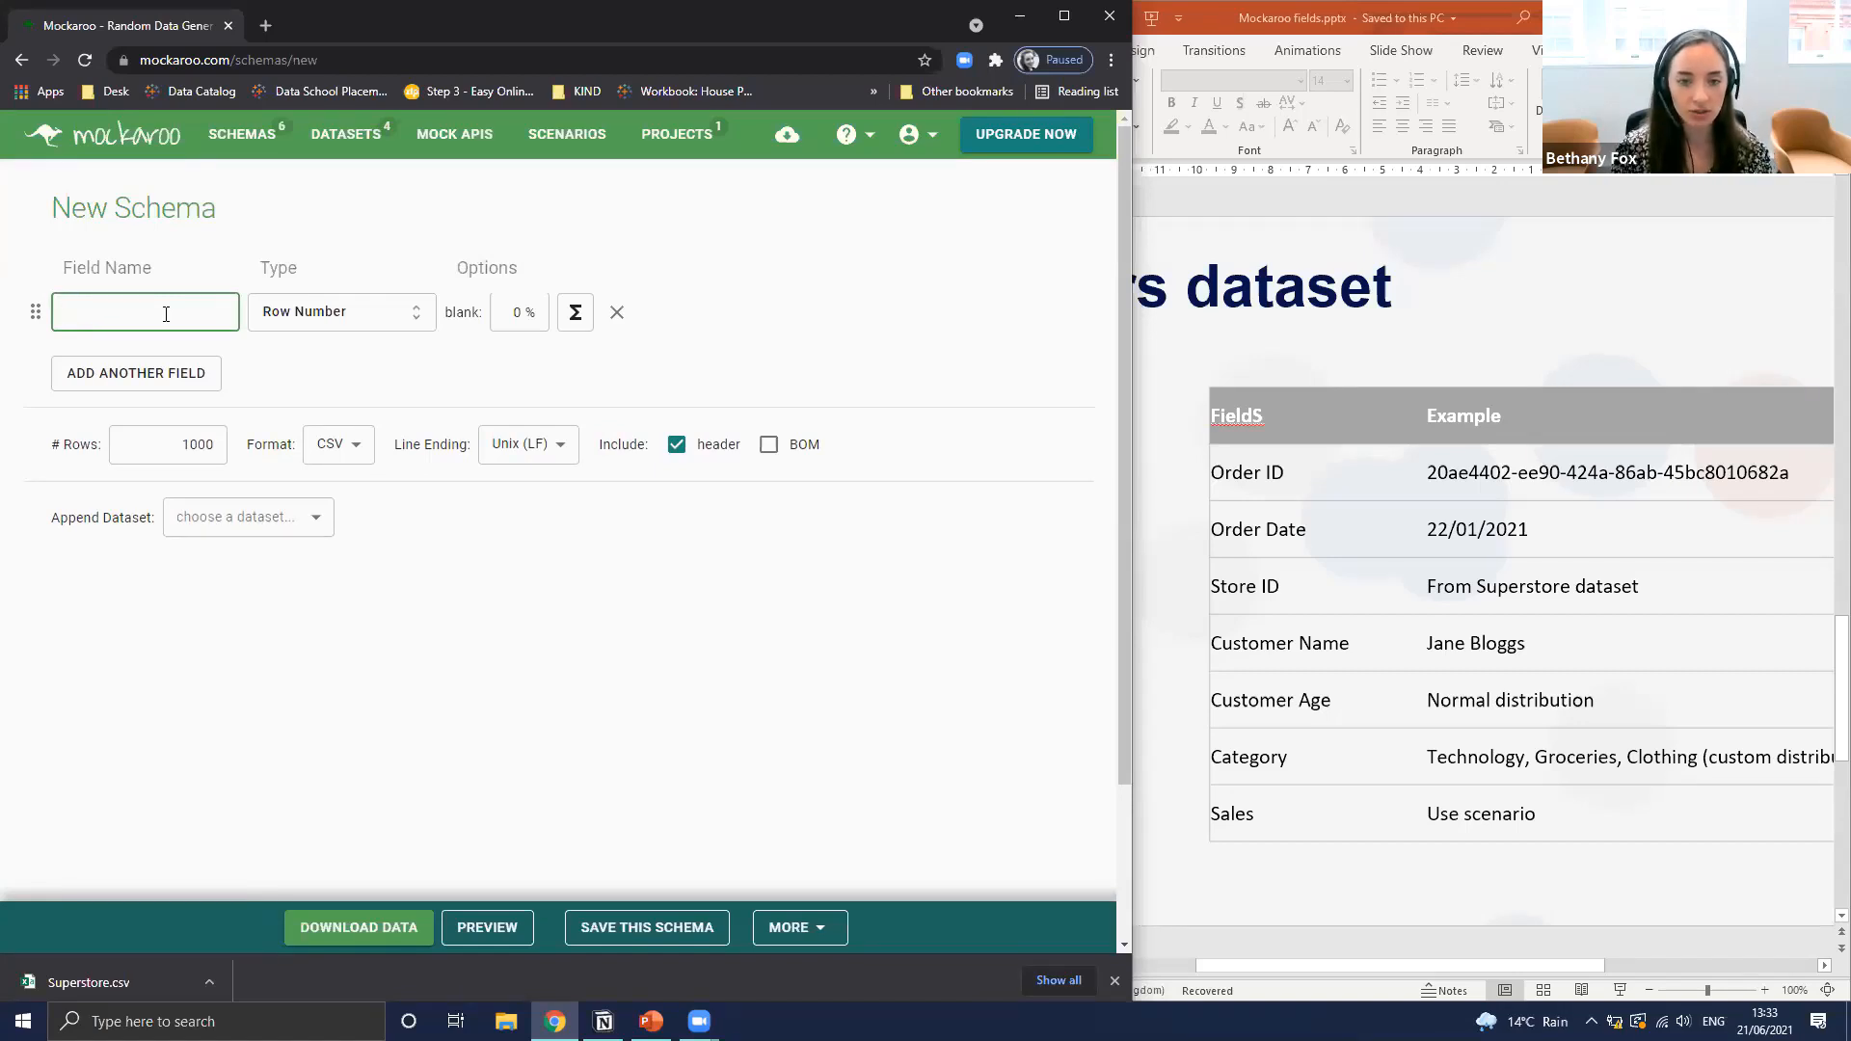
text(Order ID)
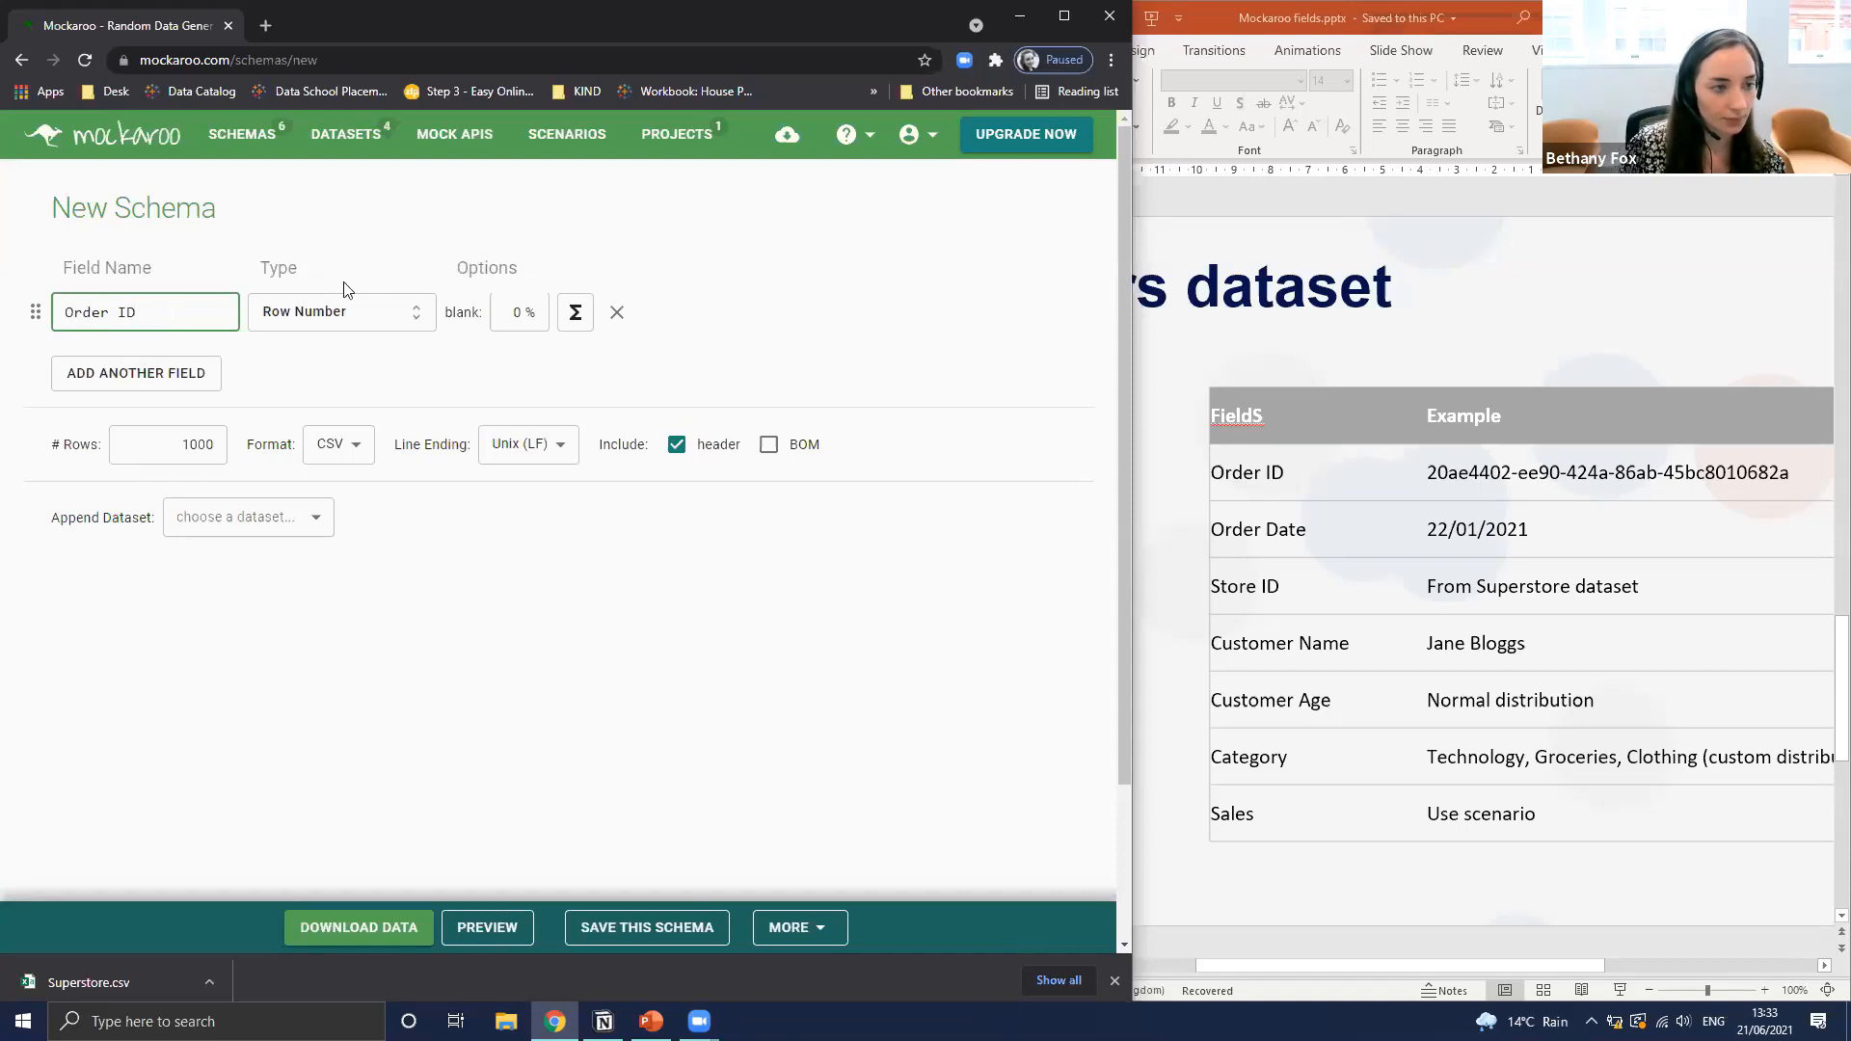
click(364, 327)
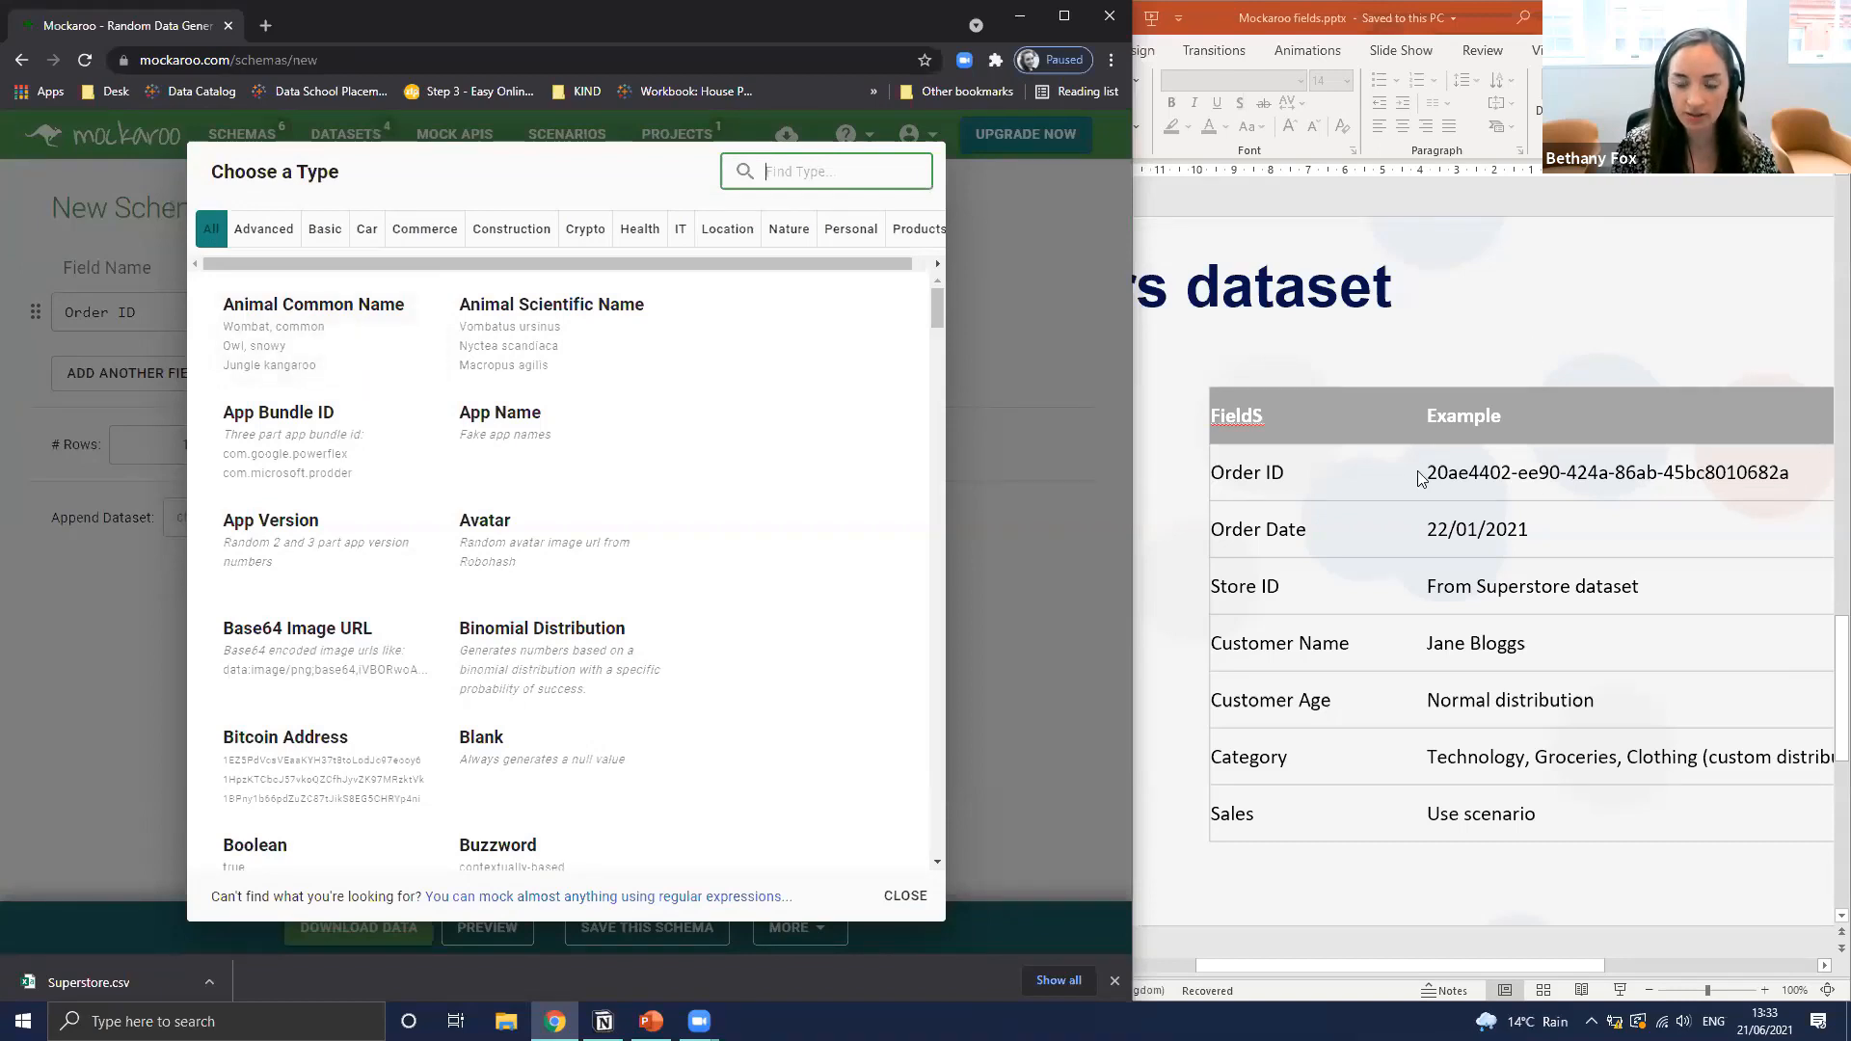
text(id)
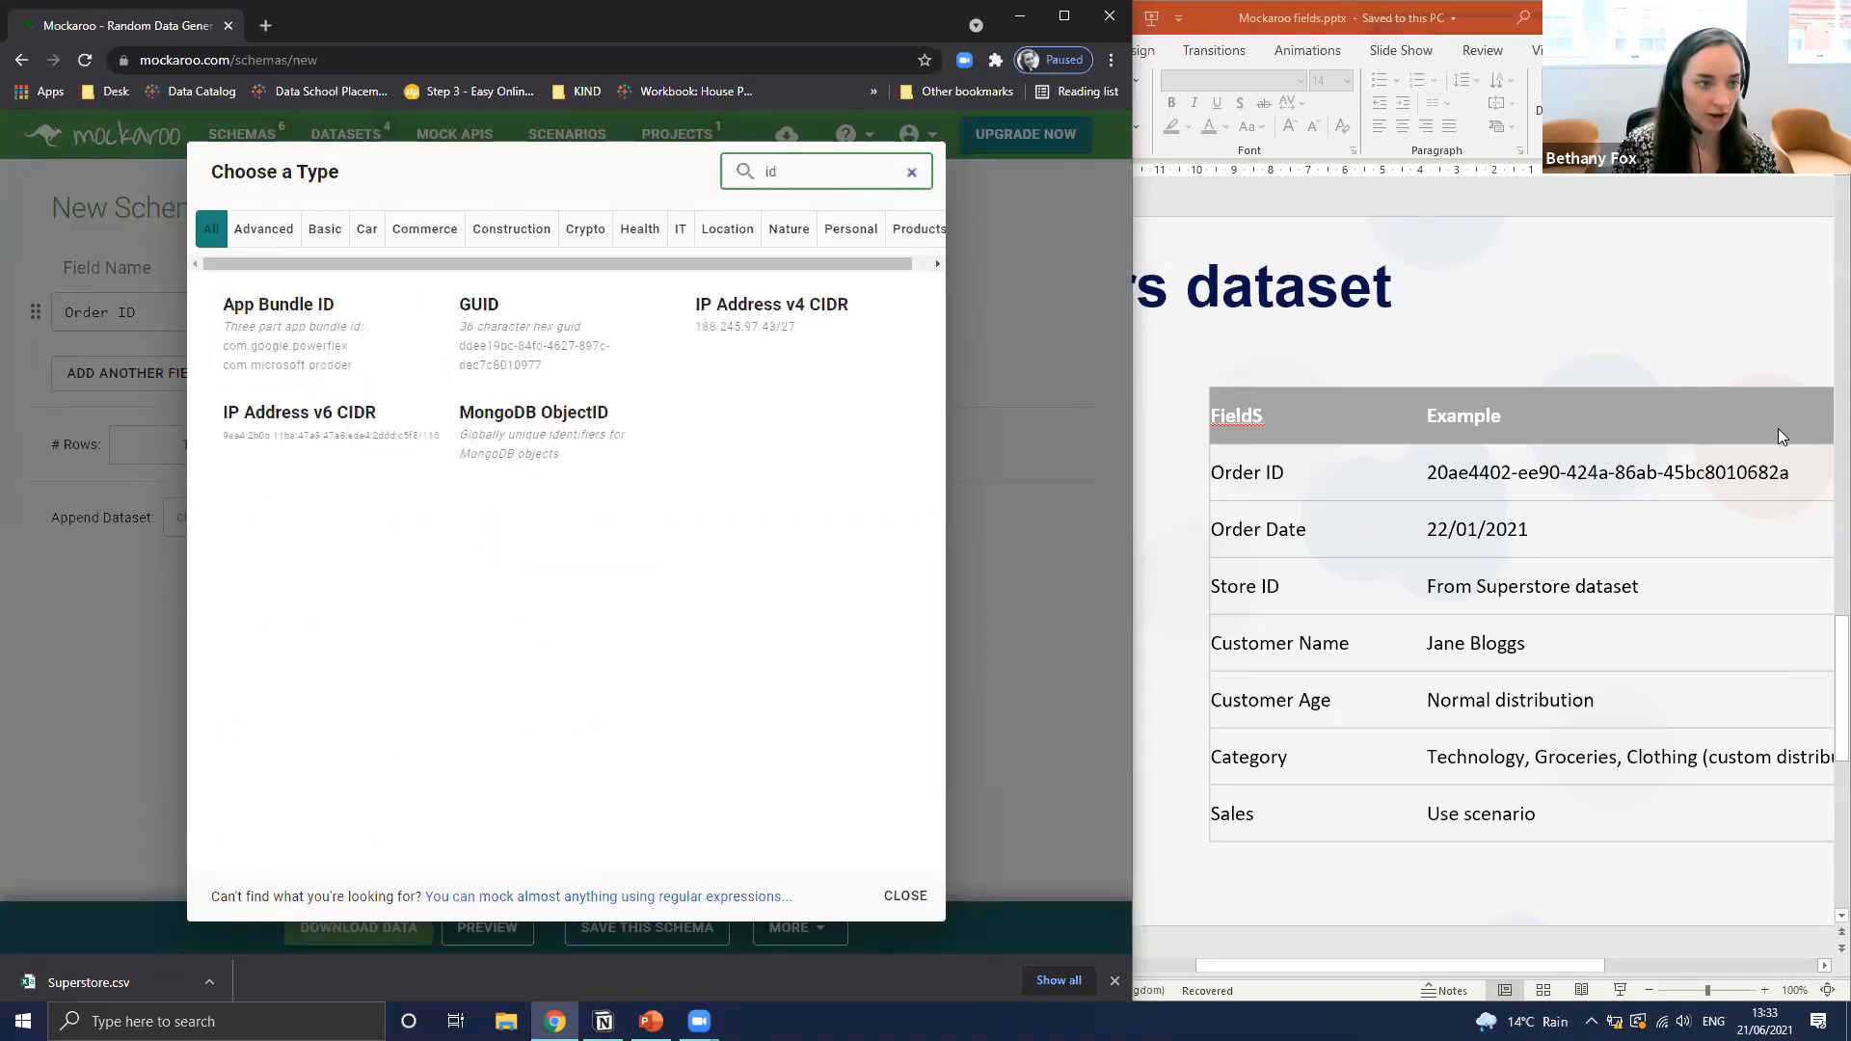
click(555, 337)
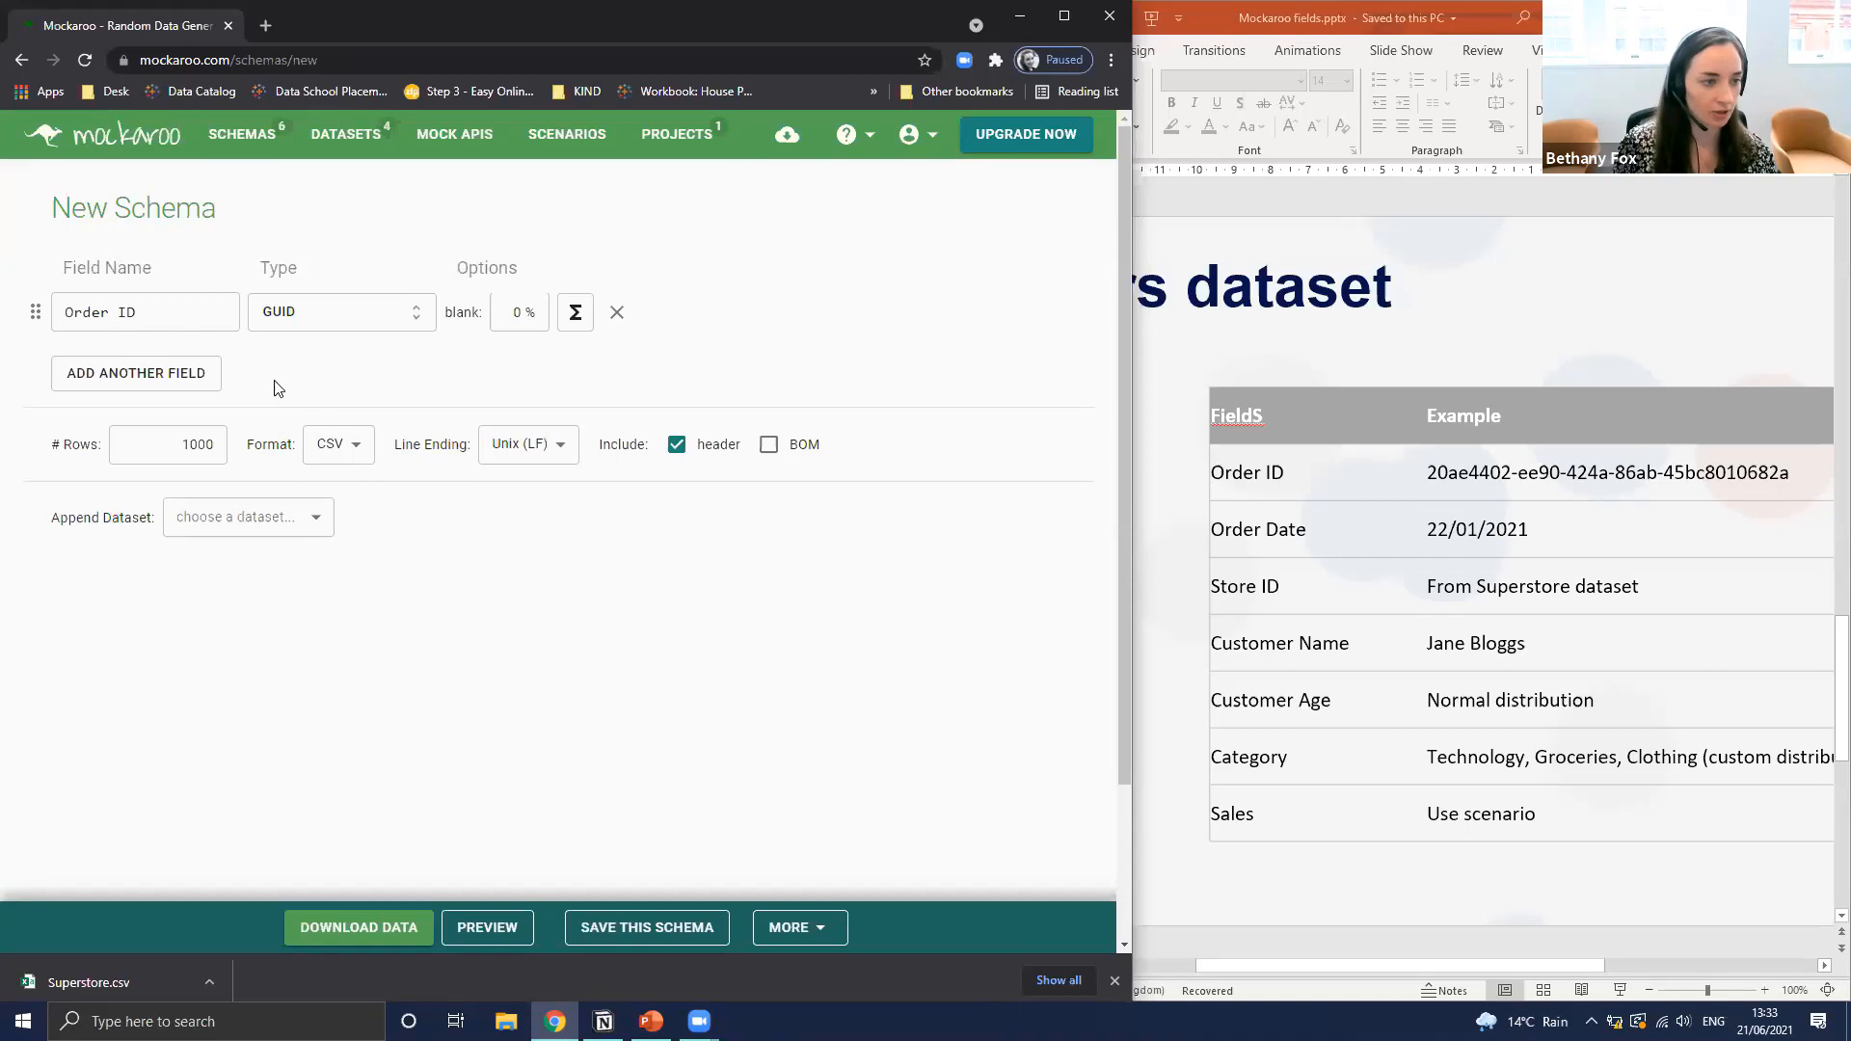
Add a second field named Order Date and set its type to Datetime
click(154, 372)
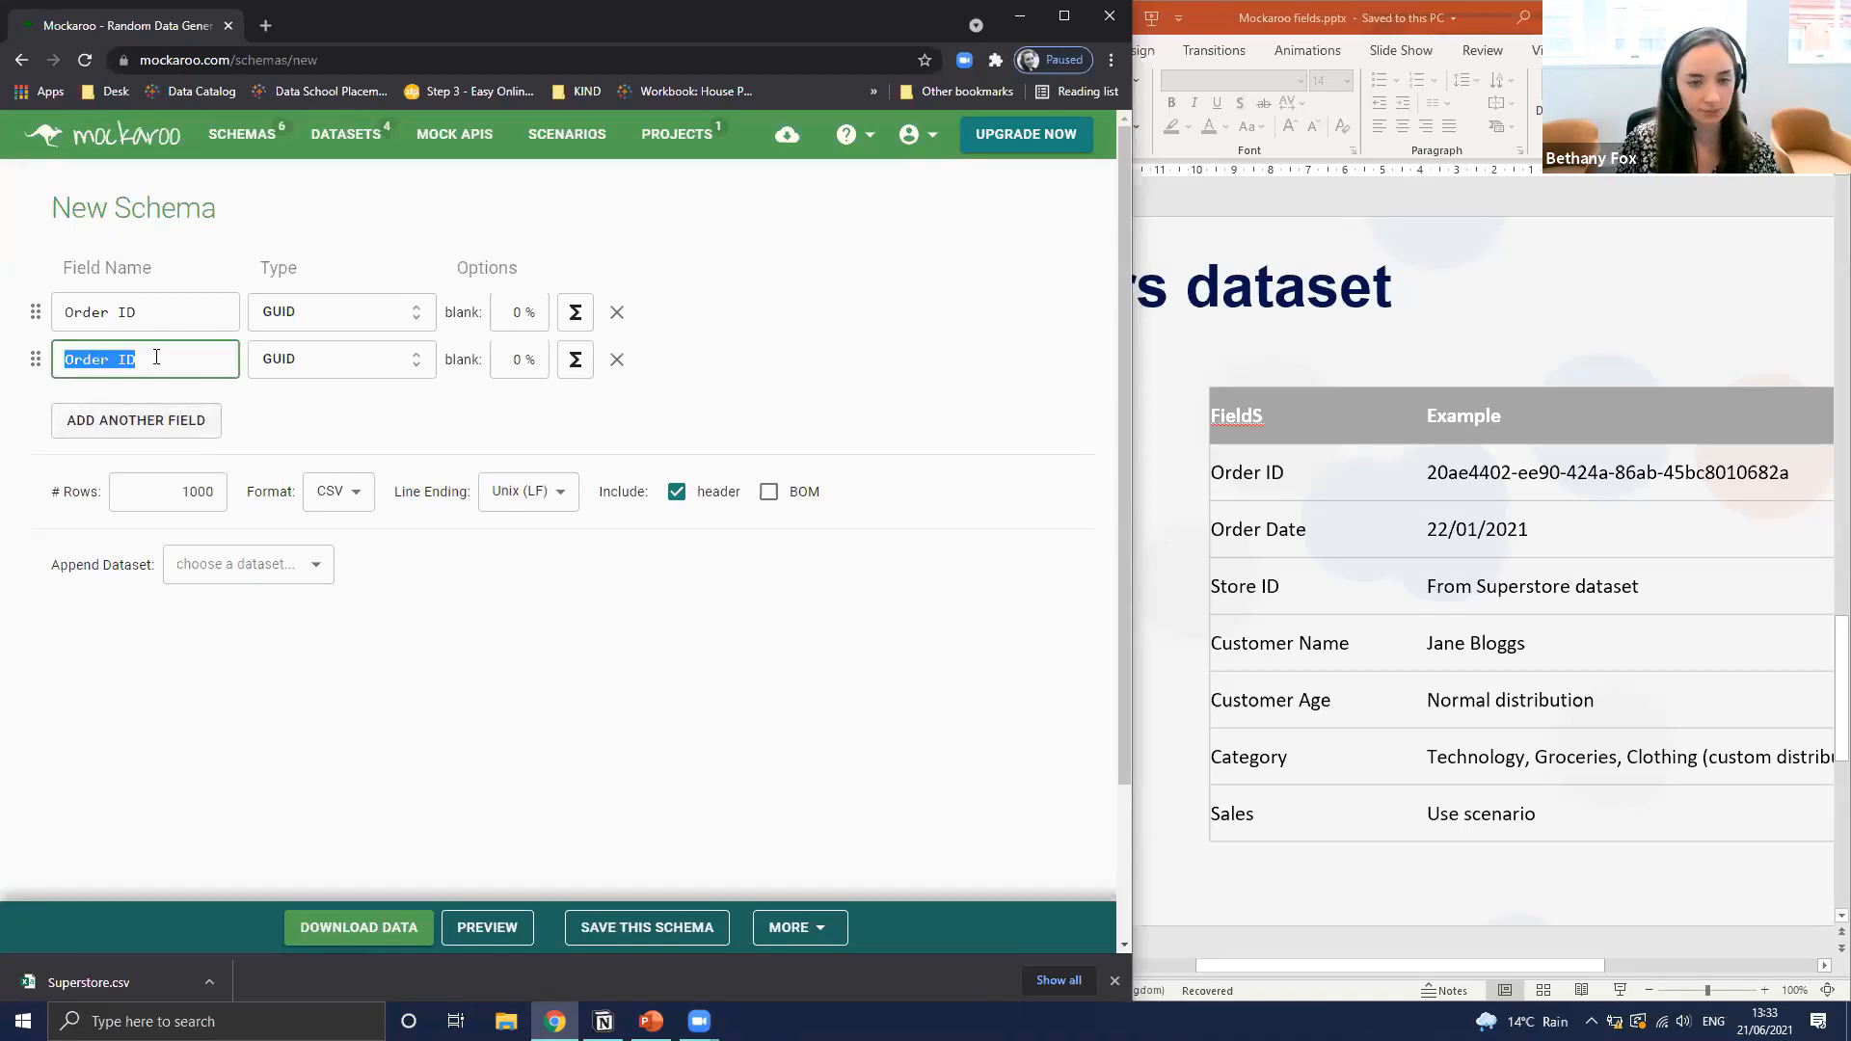
double_click(157, 356)
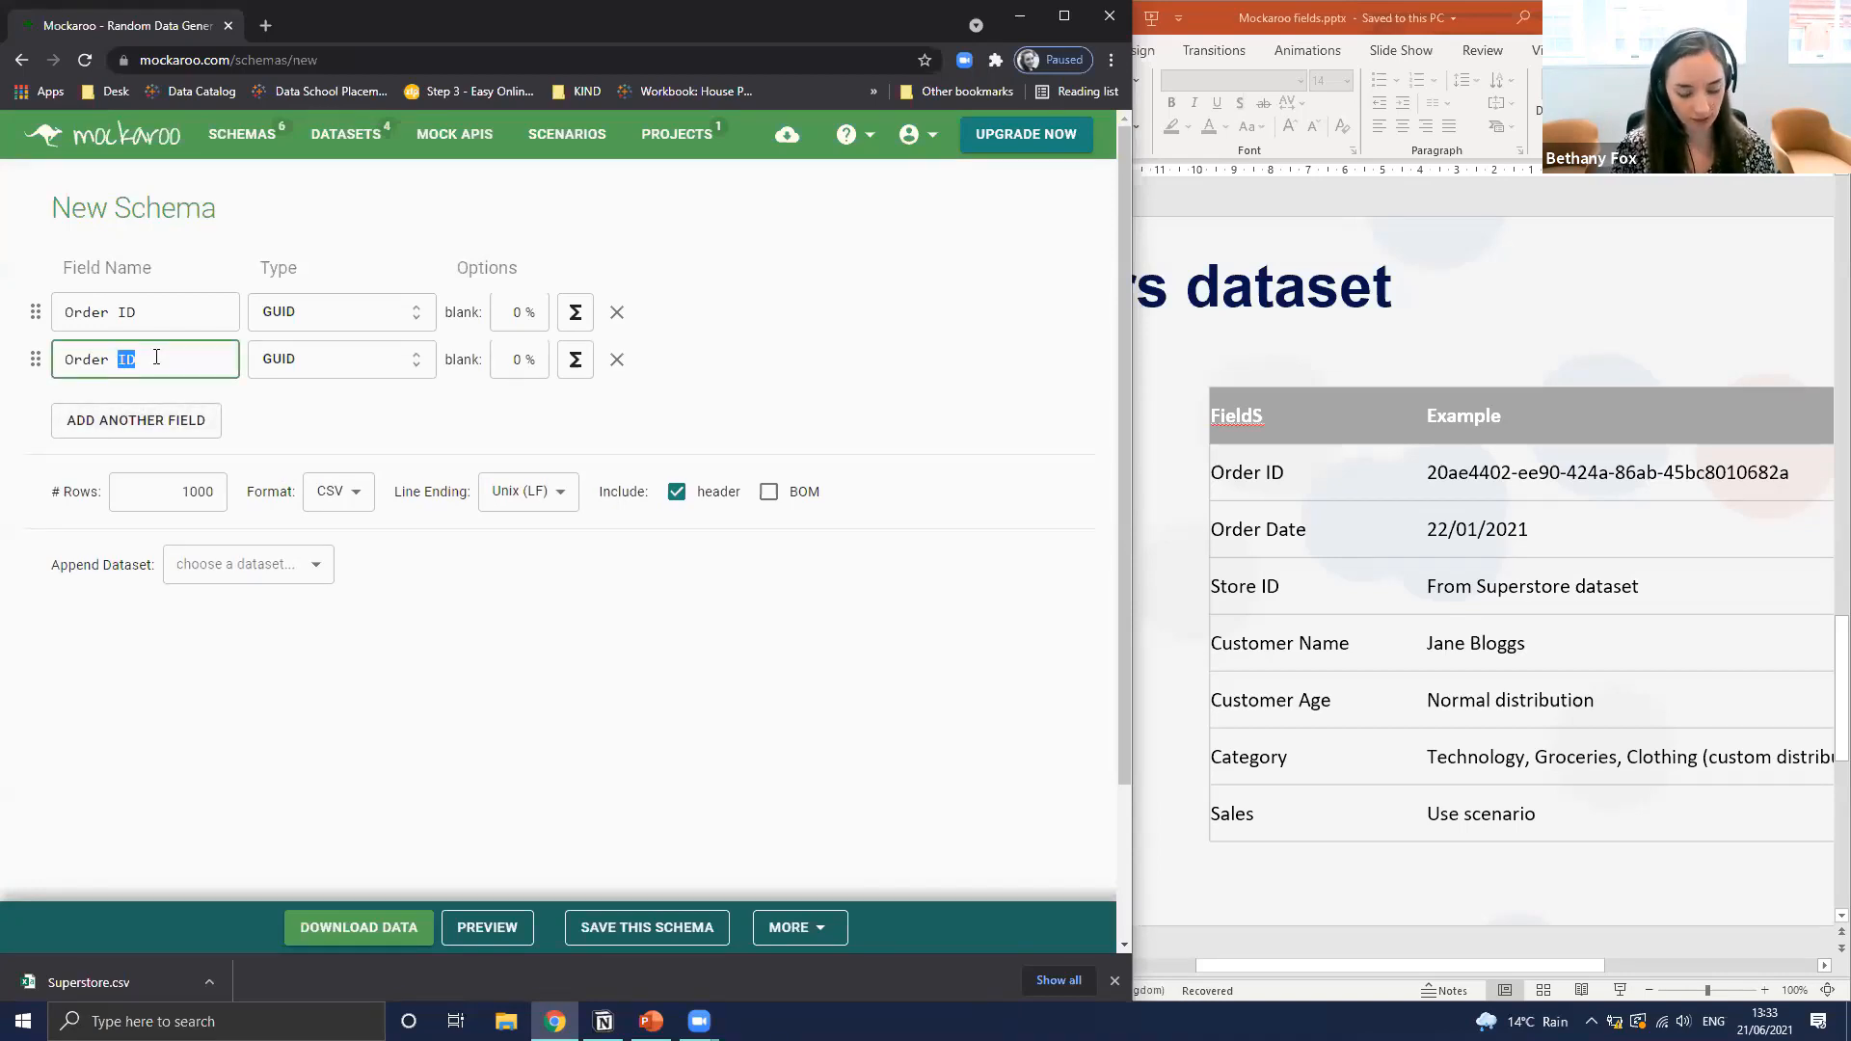
text(Date)
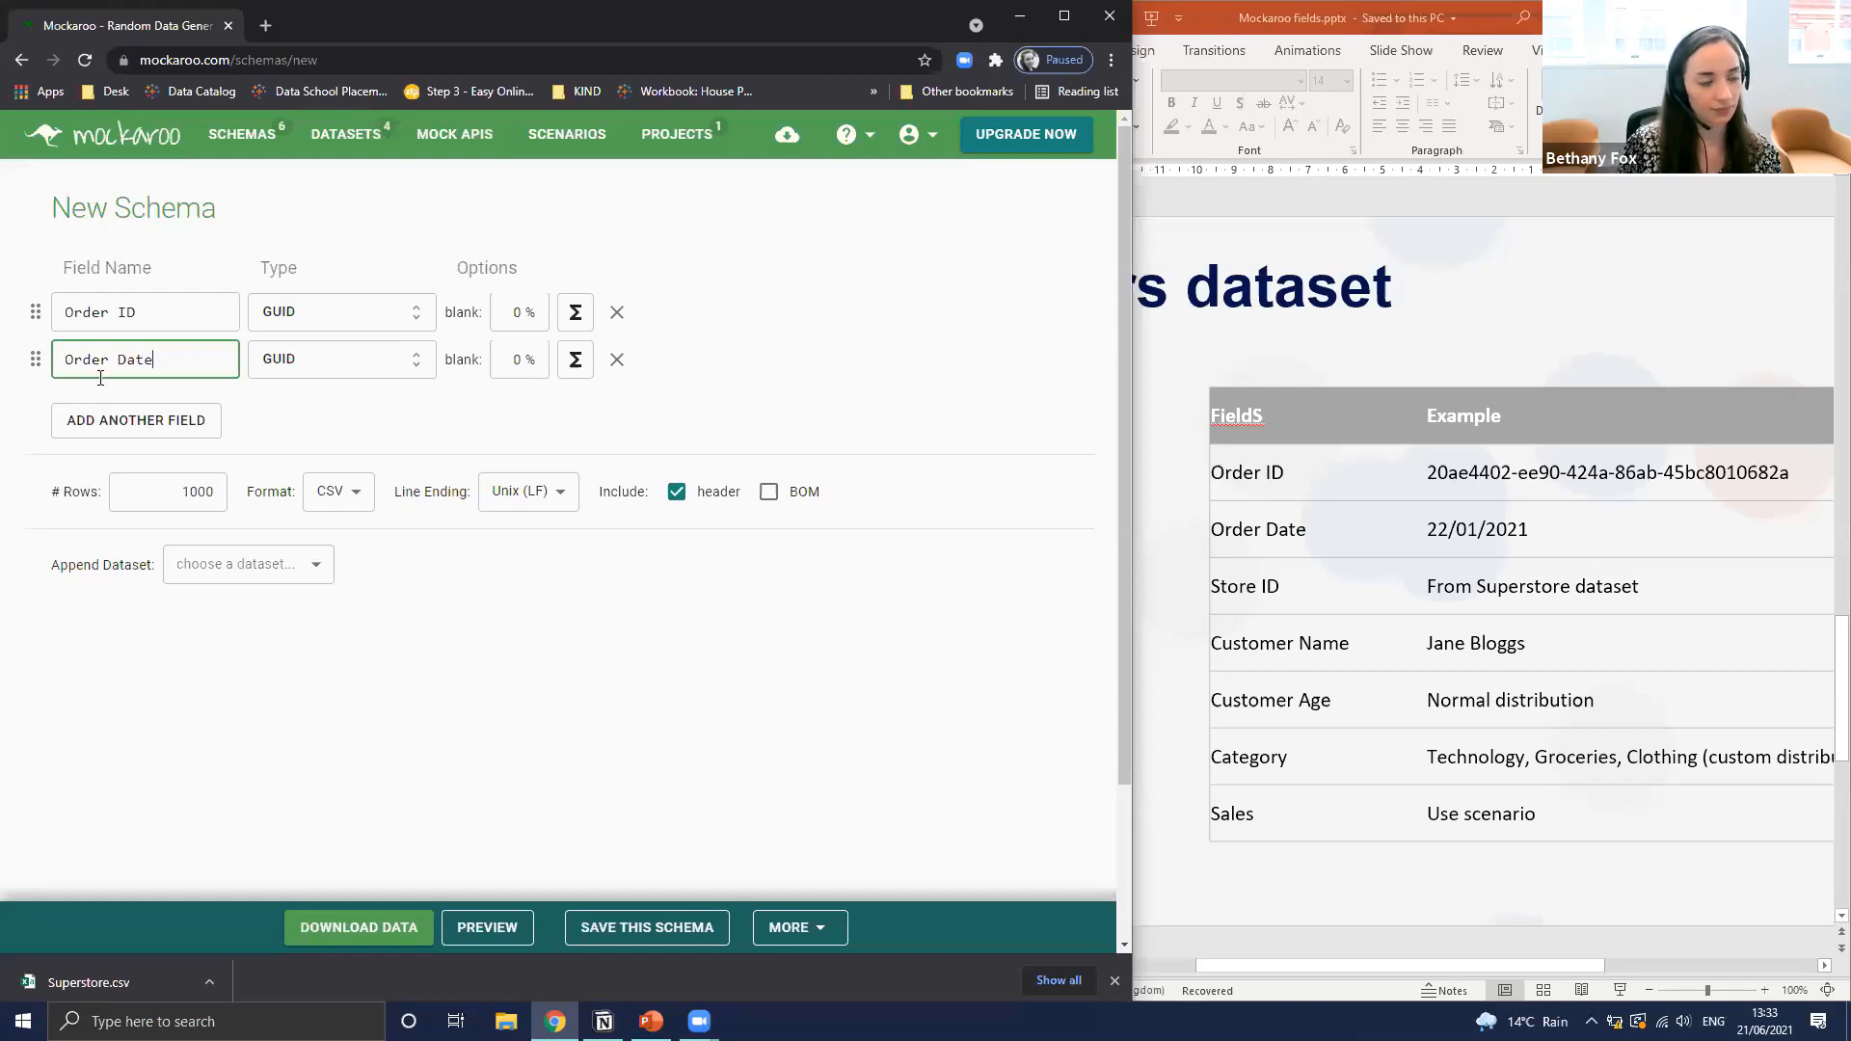
click(363, 372)
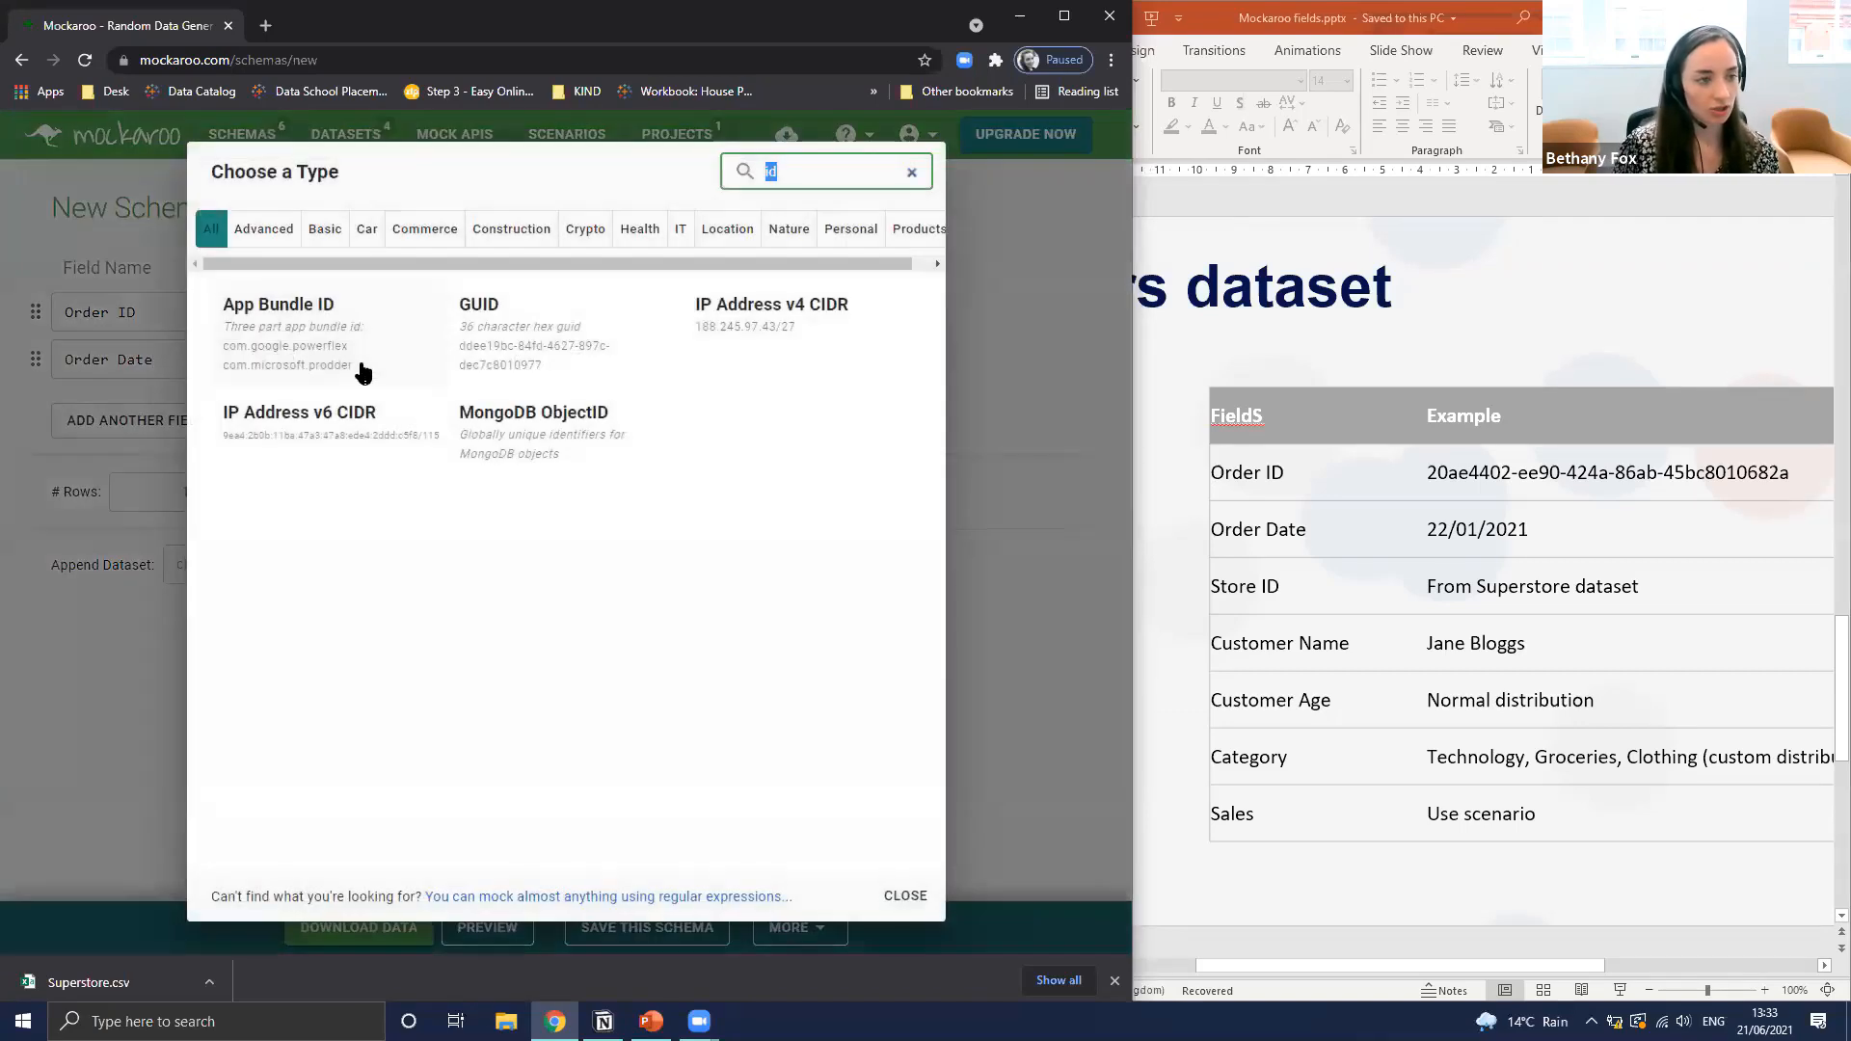
text(date)
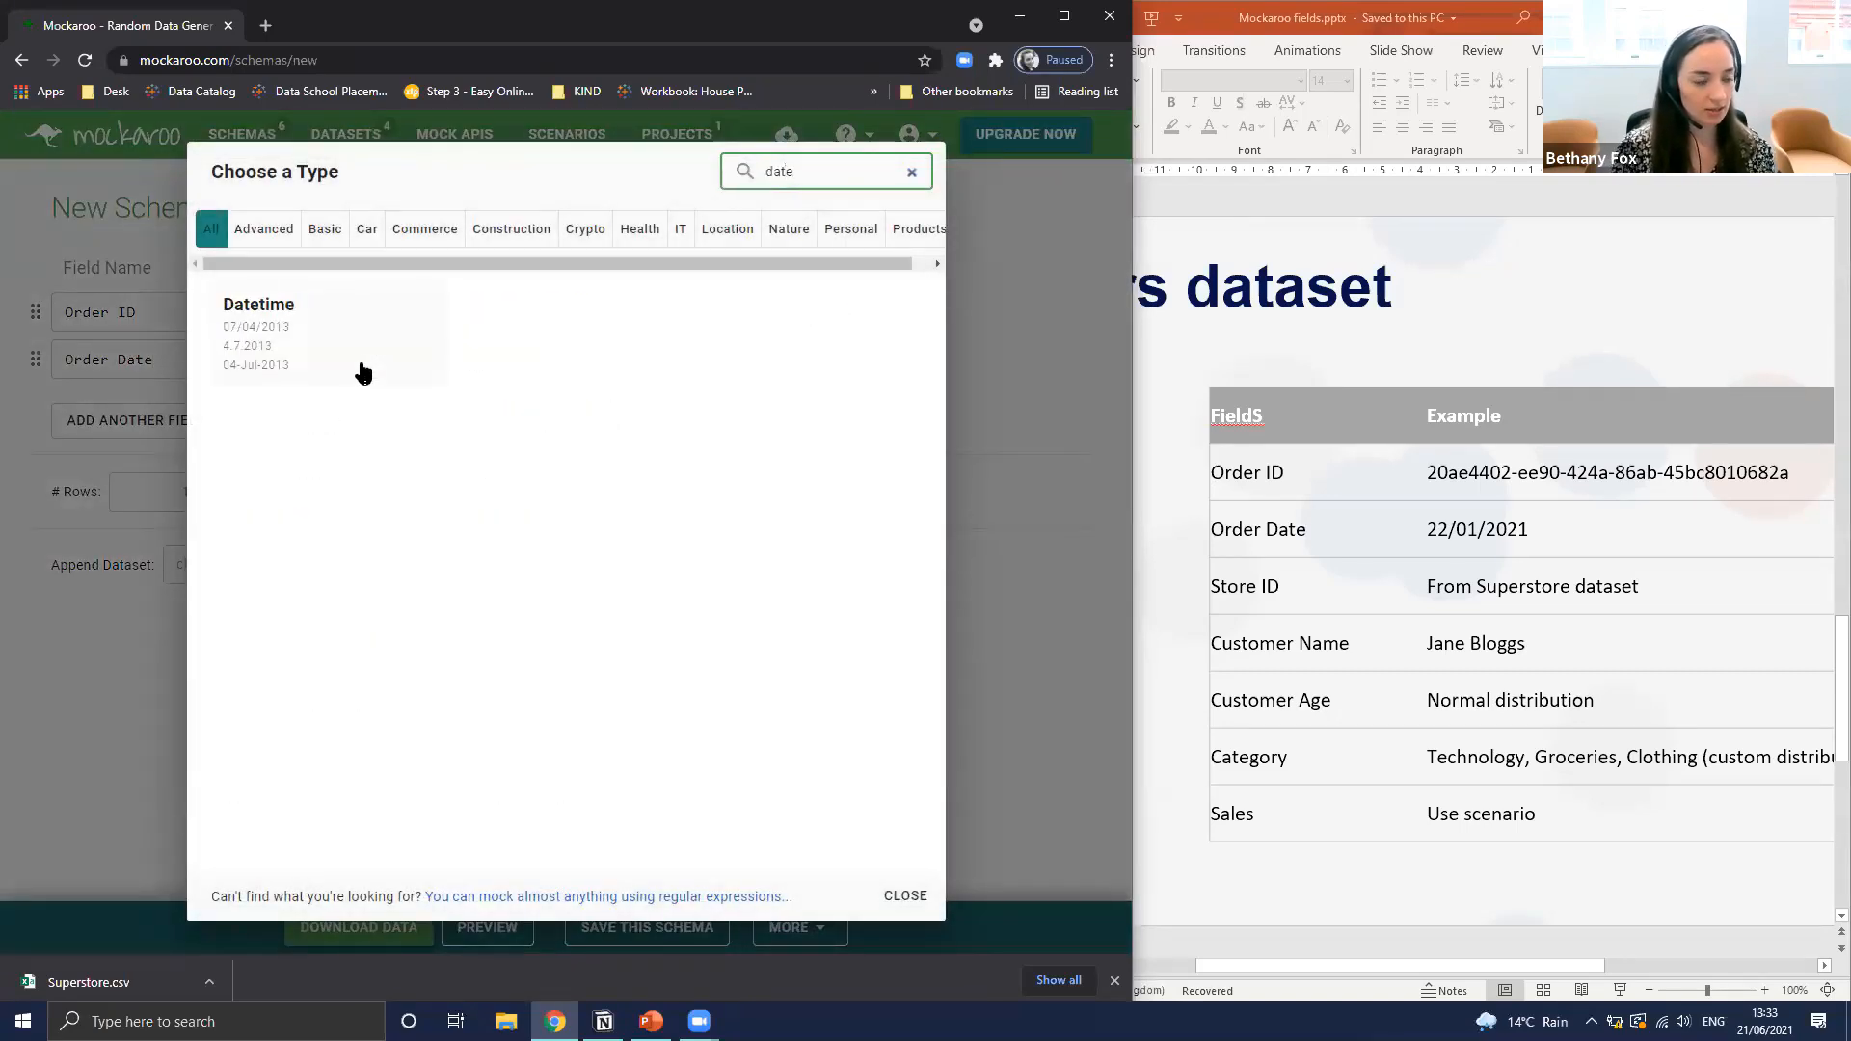
click(318, 307)
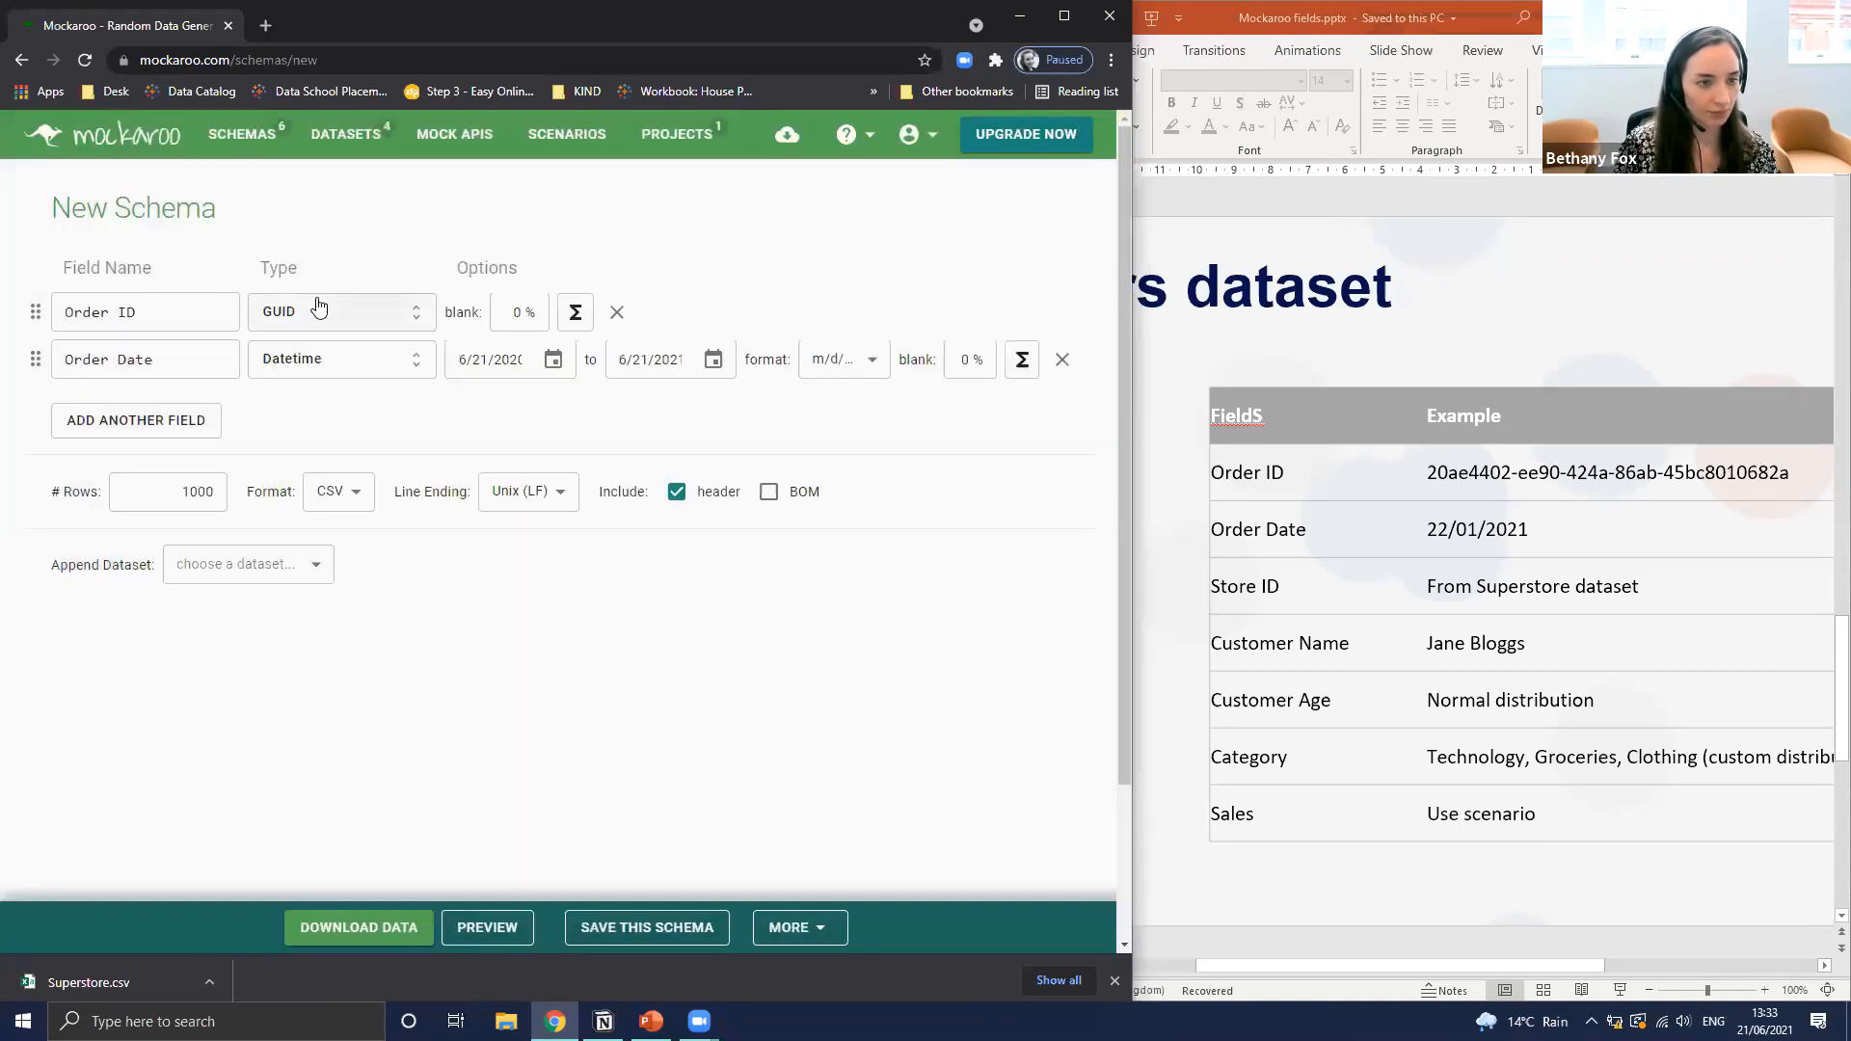
click(563, 370)
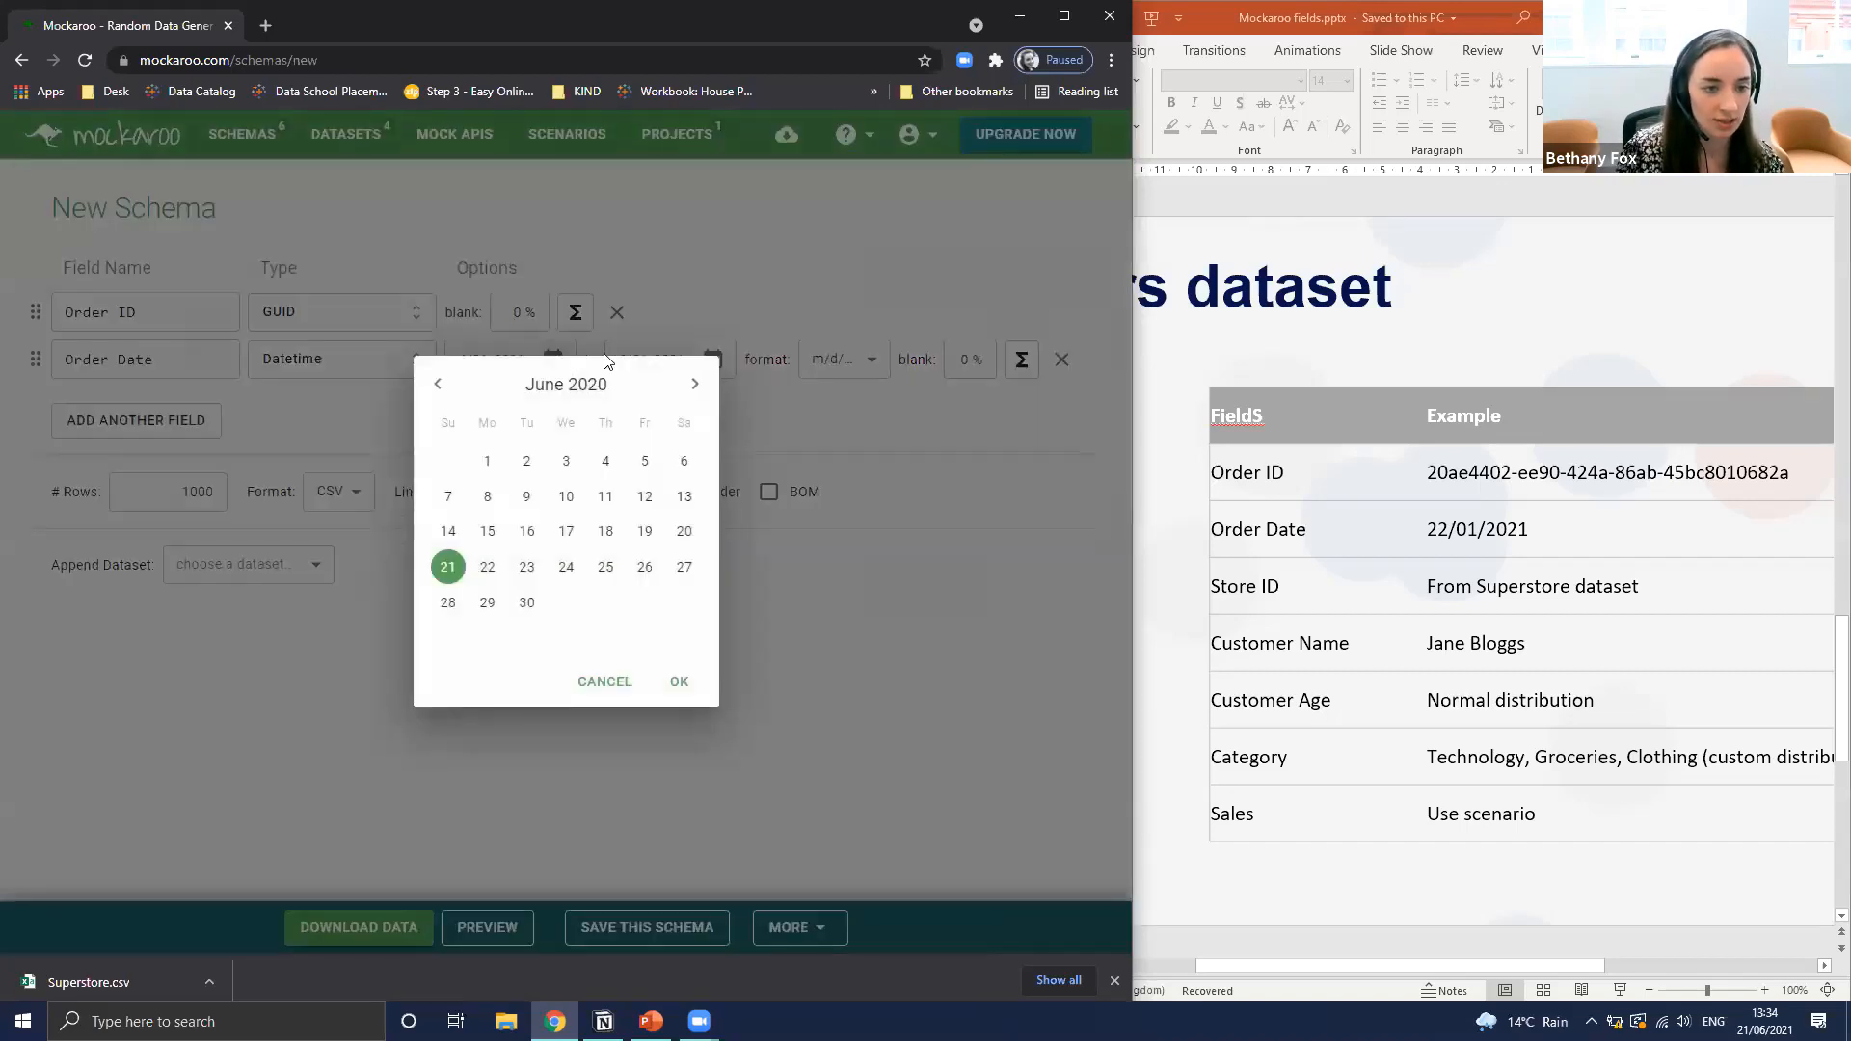
click(873, 416)
click(711, 359)
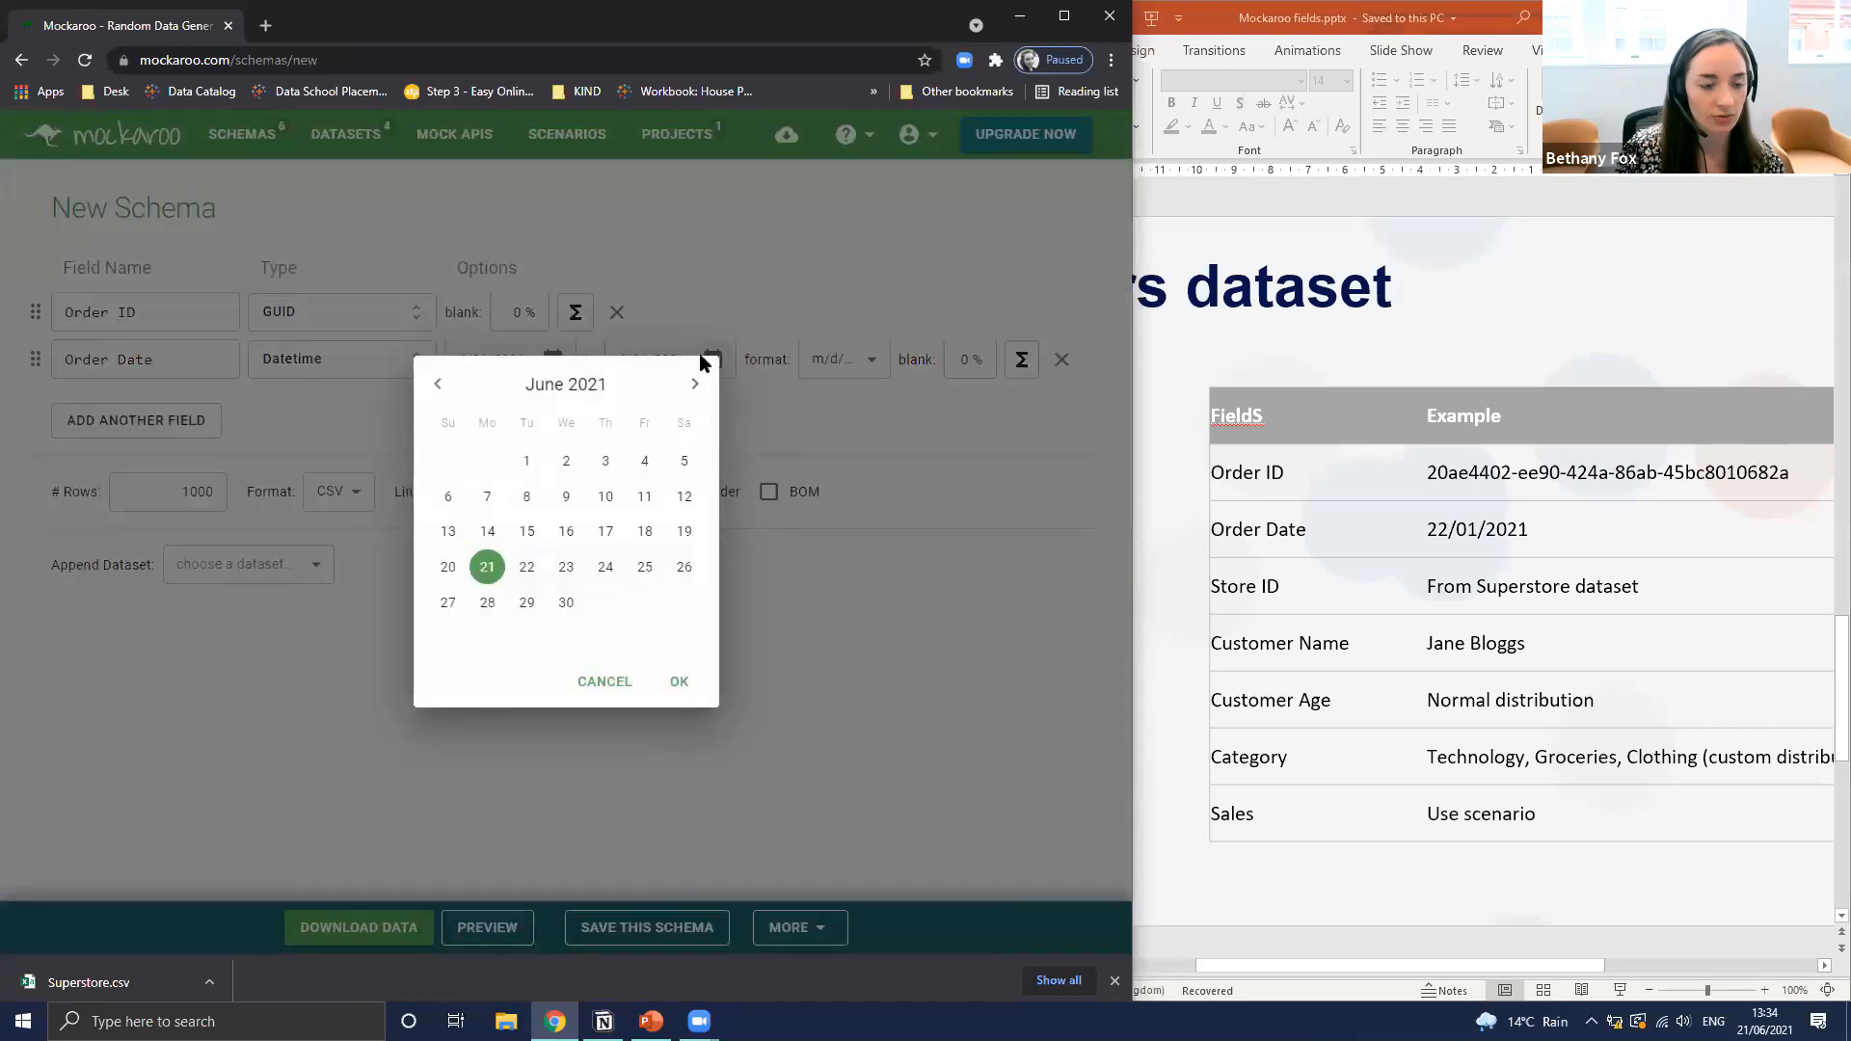
click(839, 401)
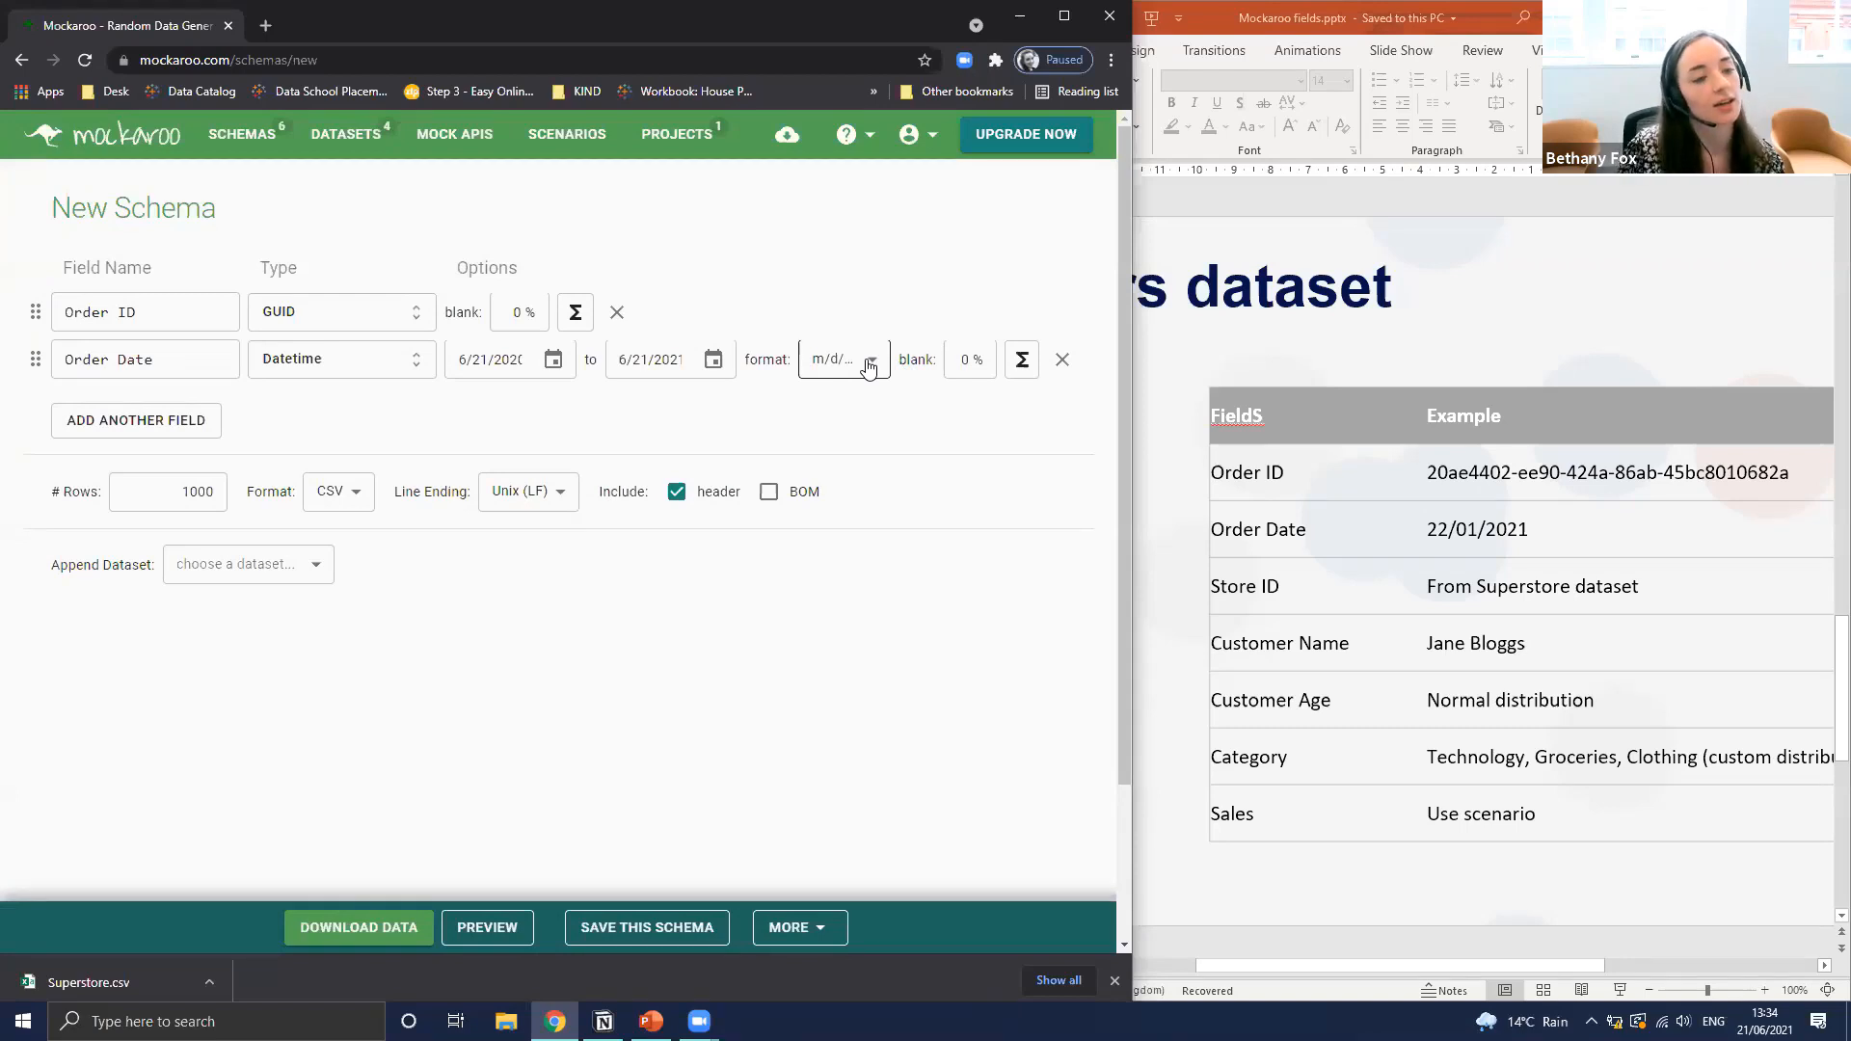
Set the Order Date format to dd/mm/yyyy and check the generated rows in a preview
click(869, 365)
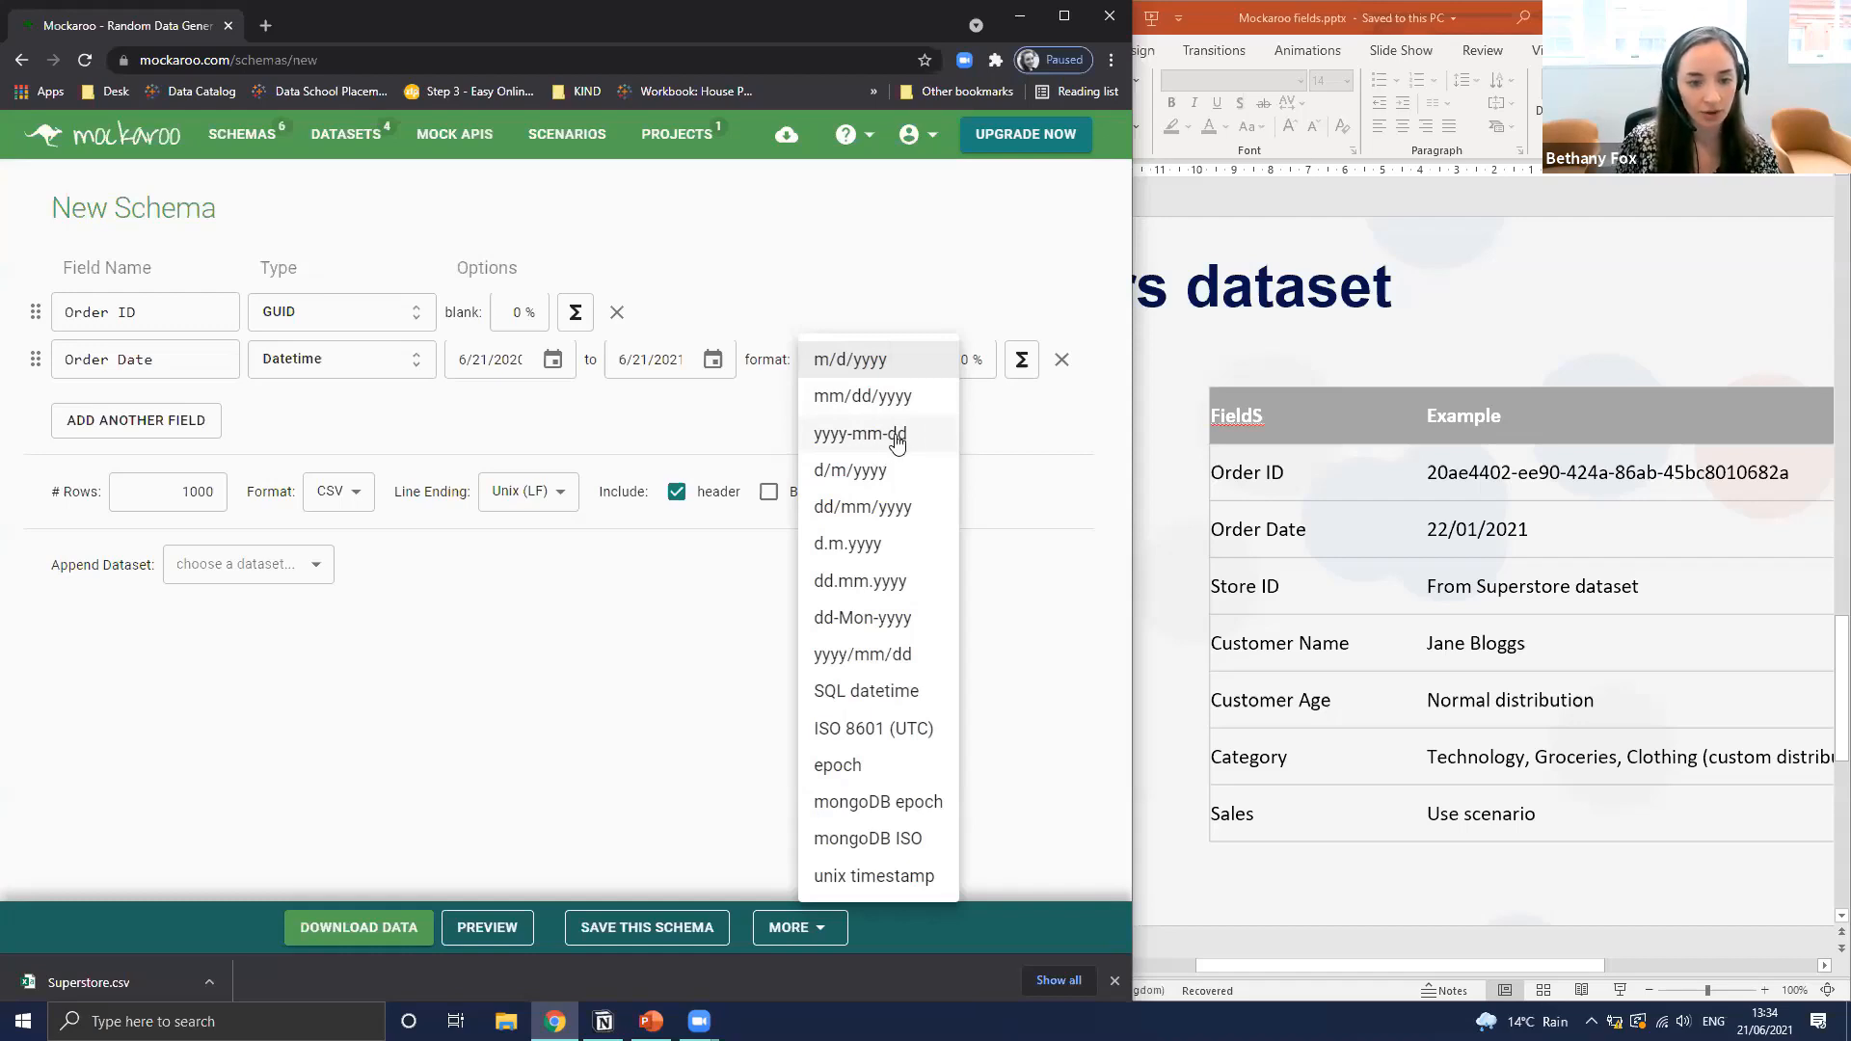
click(883, 511)
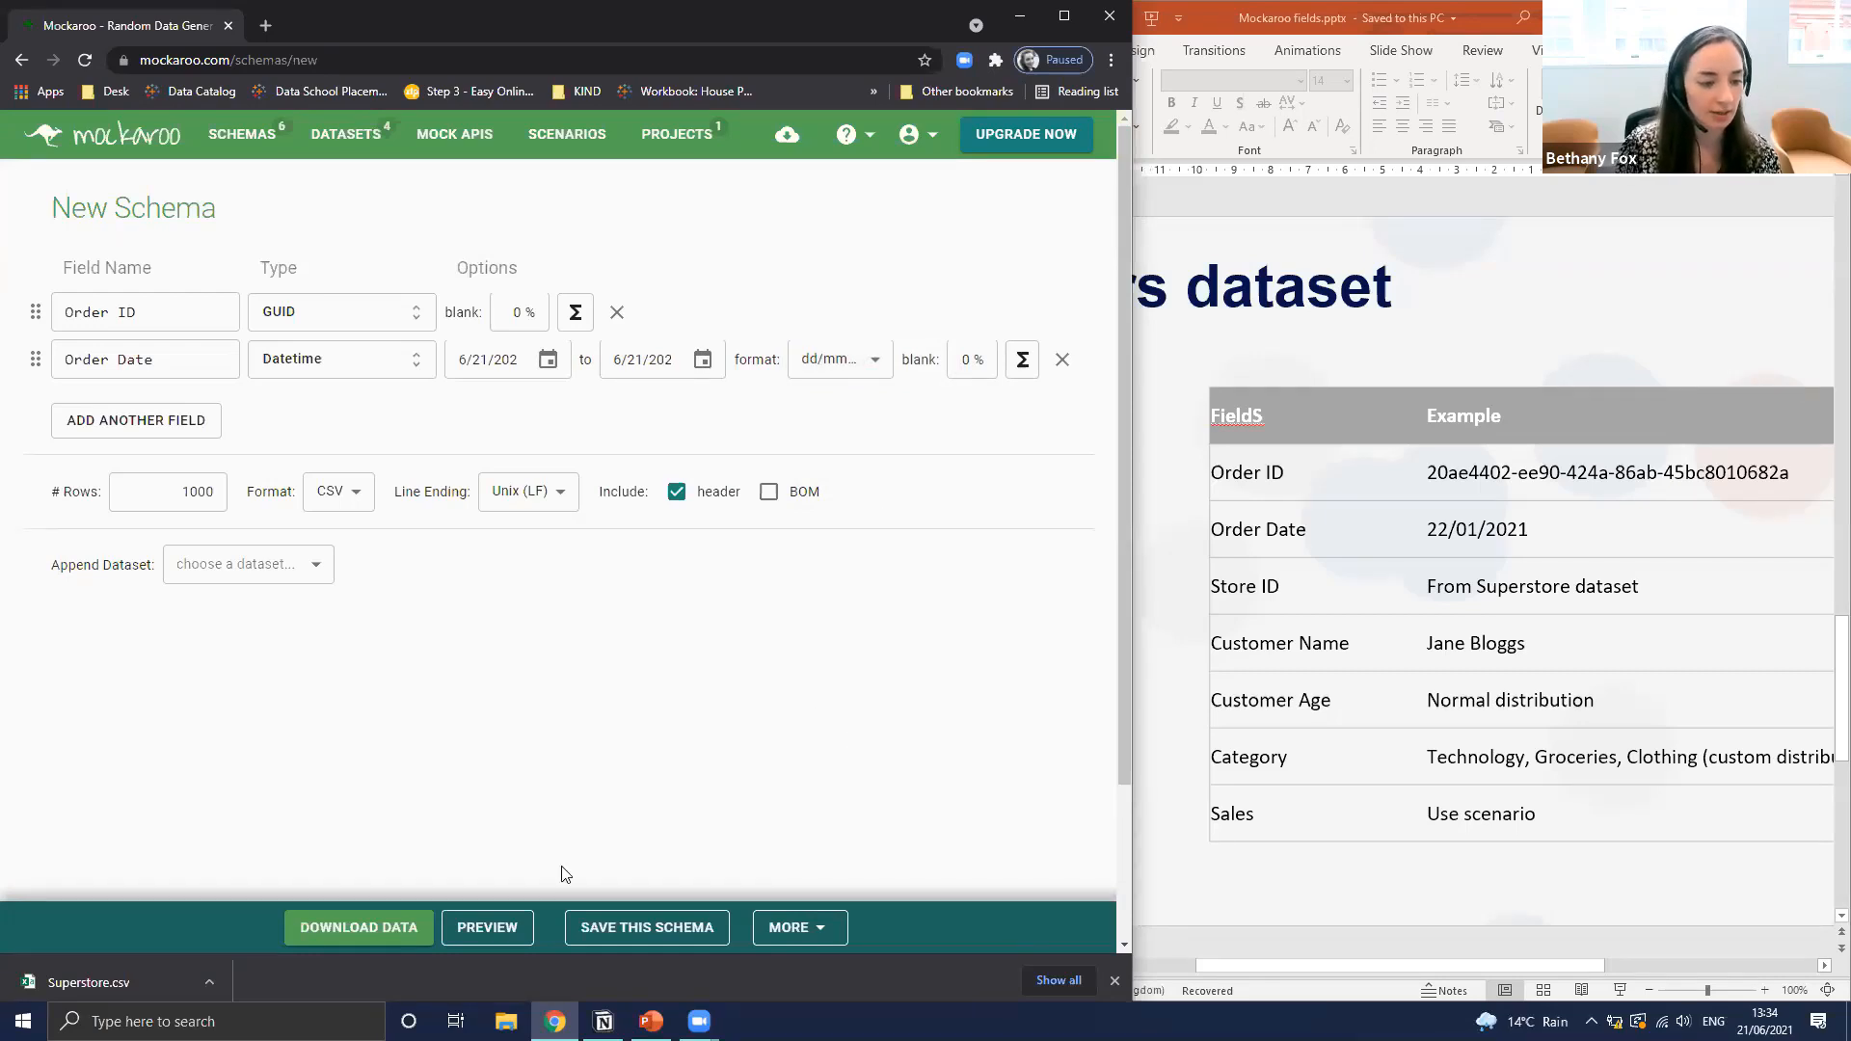
click(468, 930)
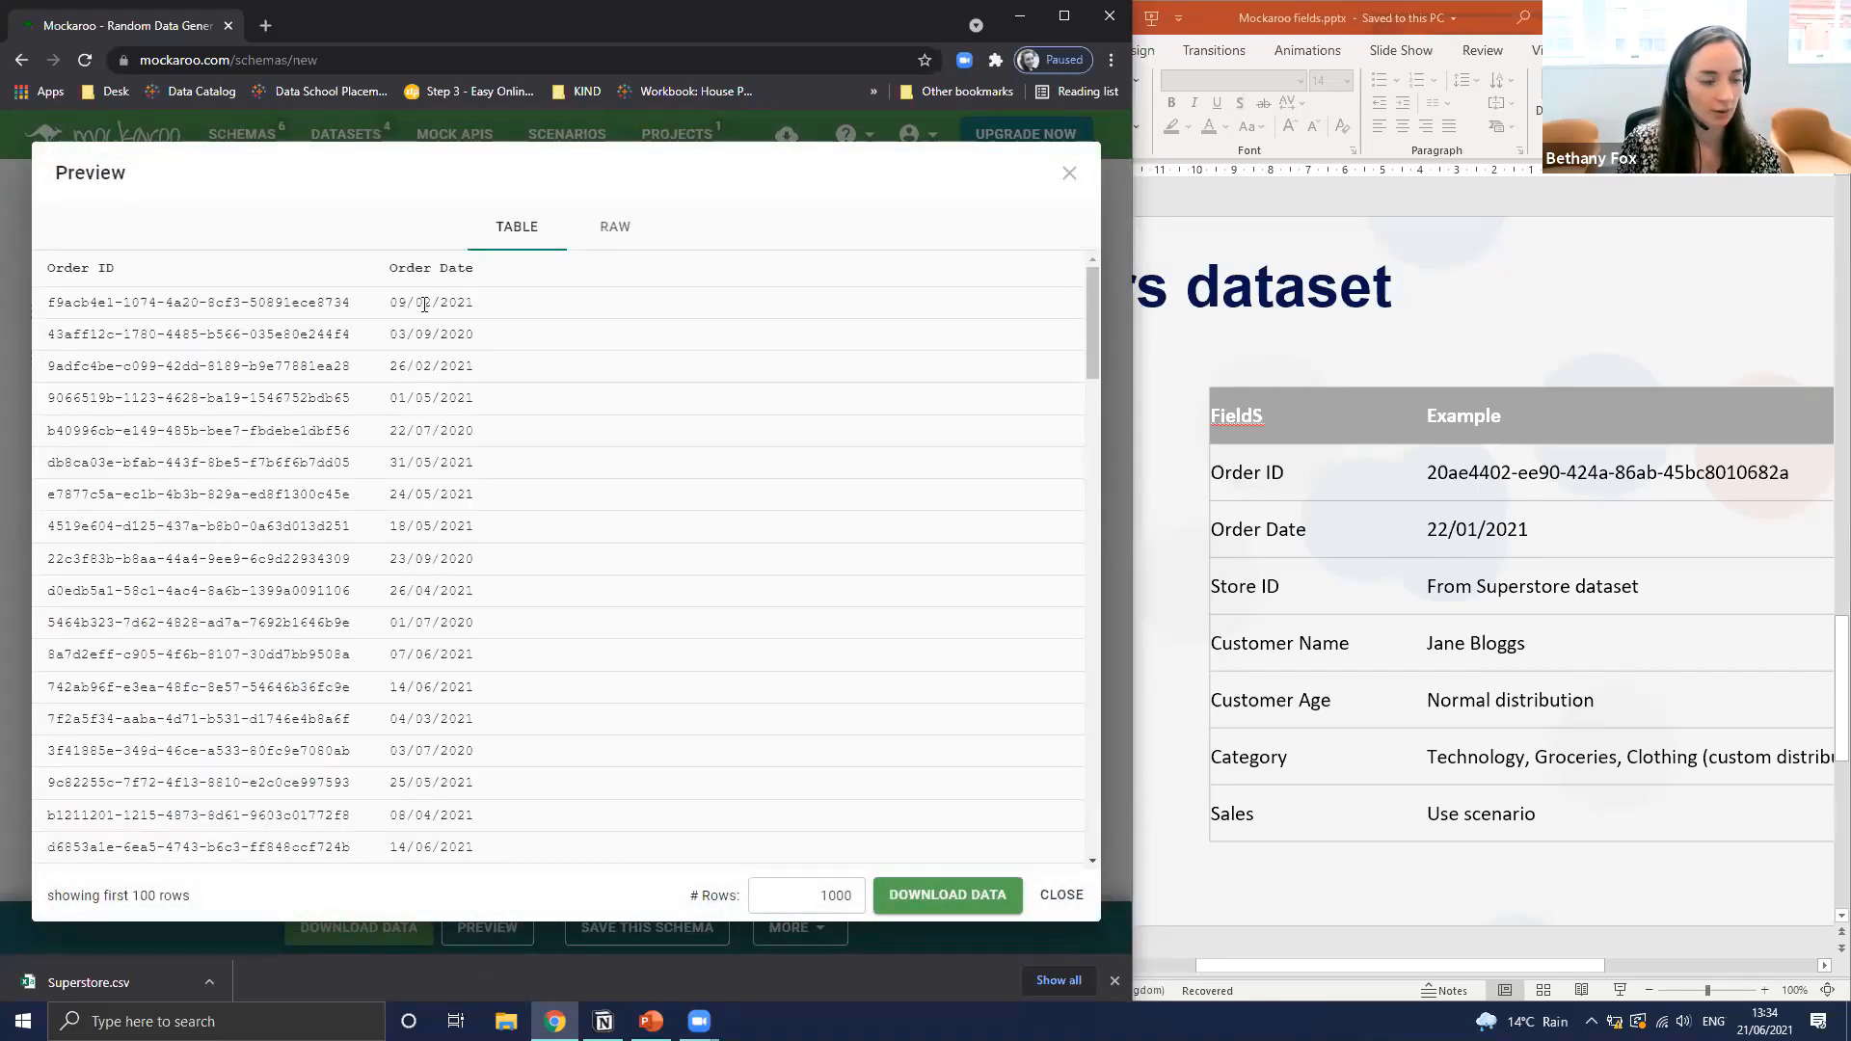
scroll(475, 594, down, 1)
scroll(447, 706, up, 1)
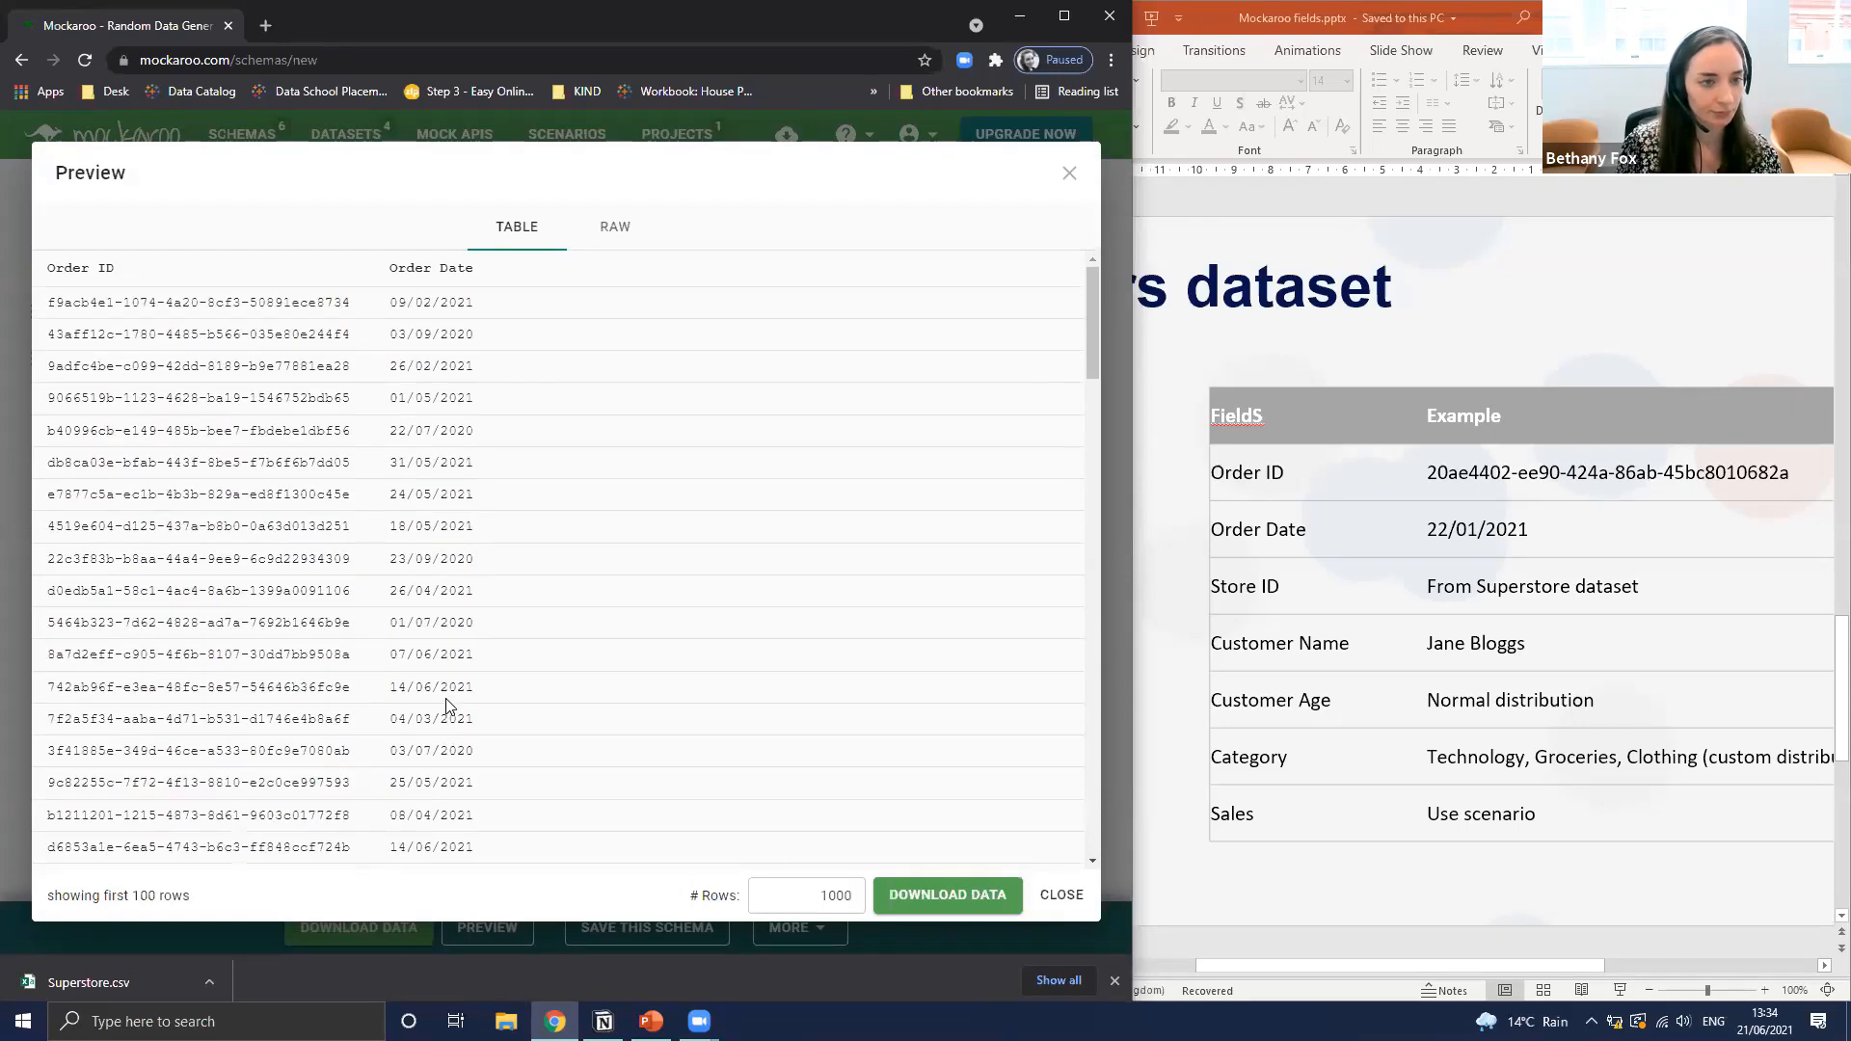
click(1069, 178)
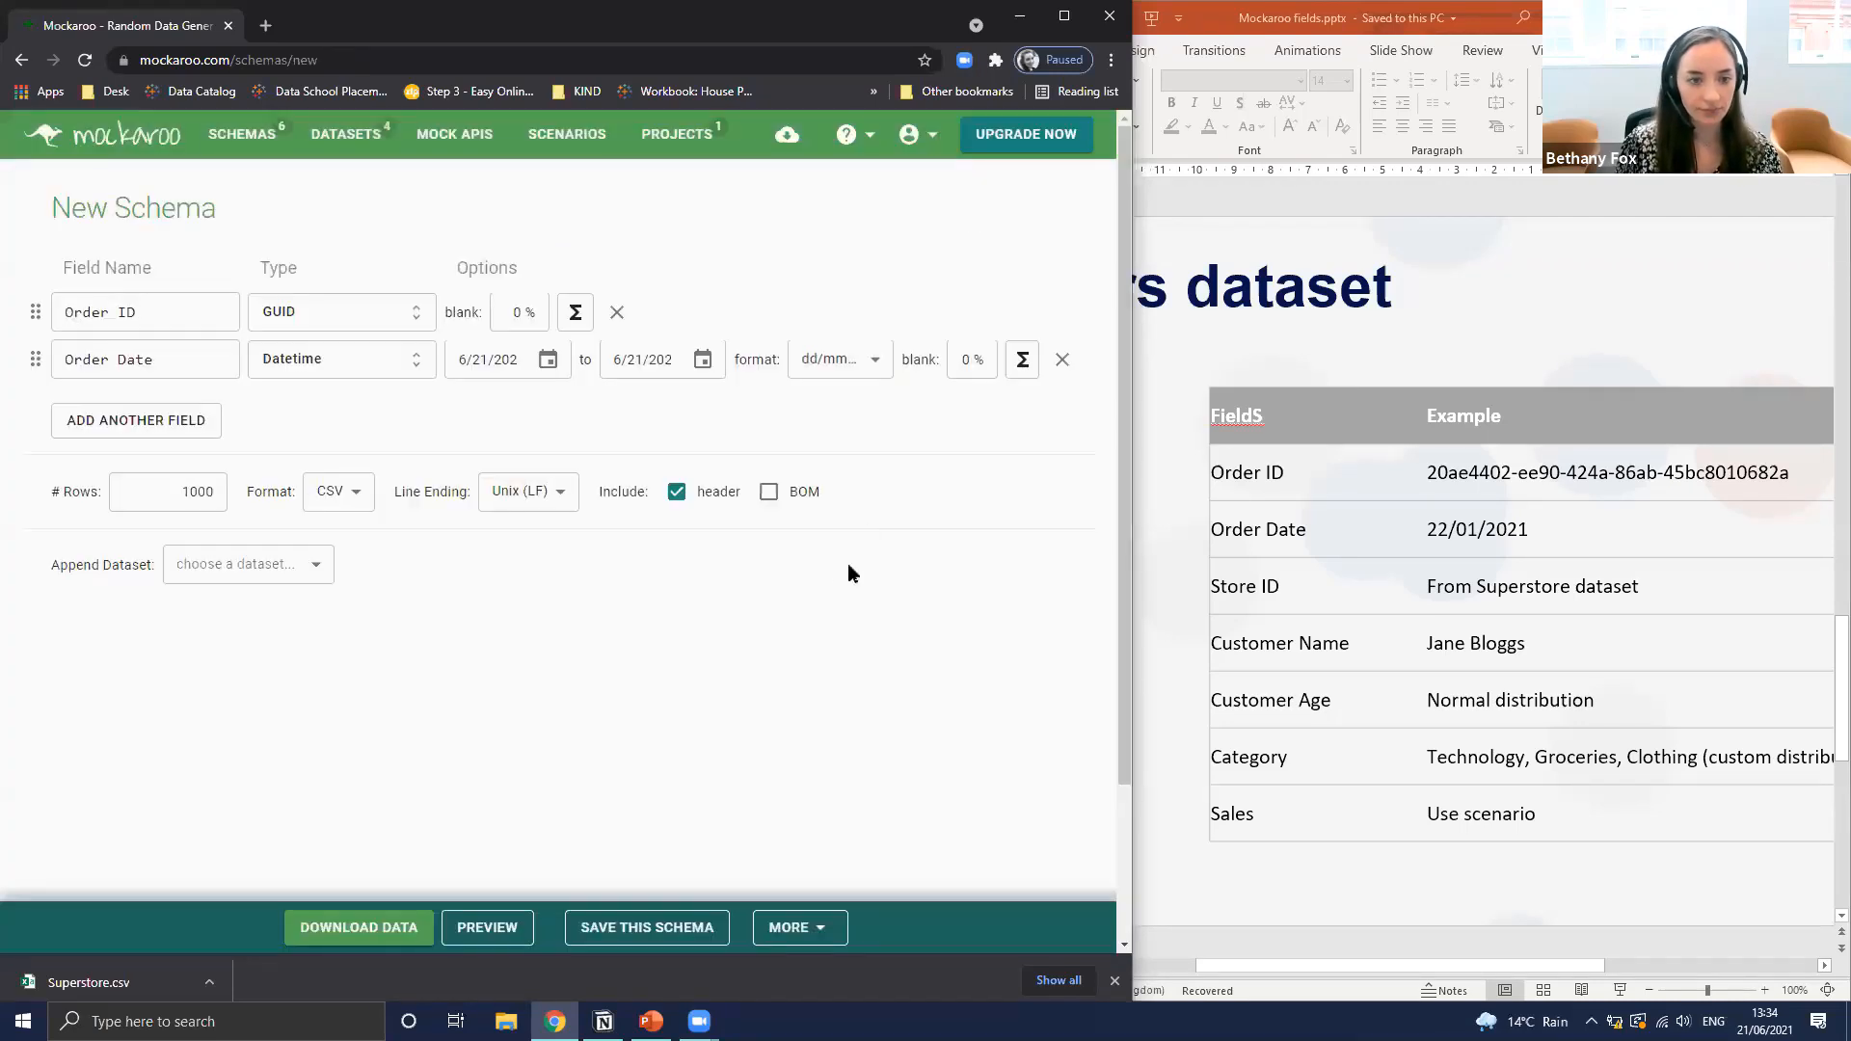
Add a third field named Store ID and set its type to Dataset Column
click(128, 422)
triple_click(195, 407)
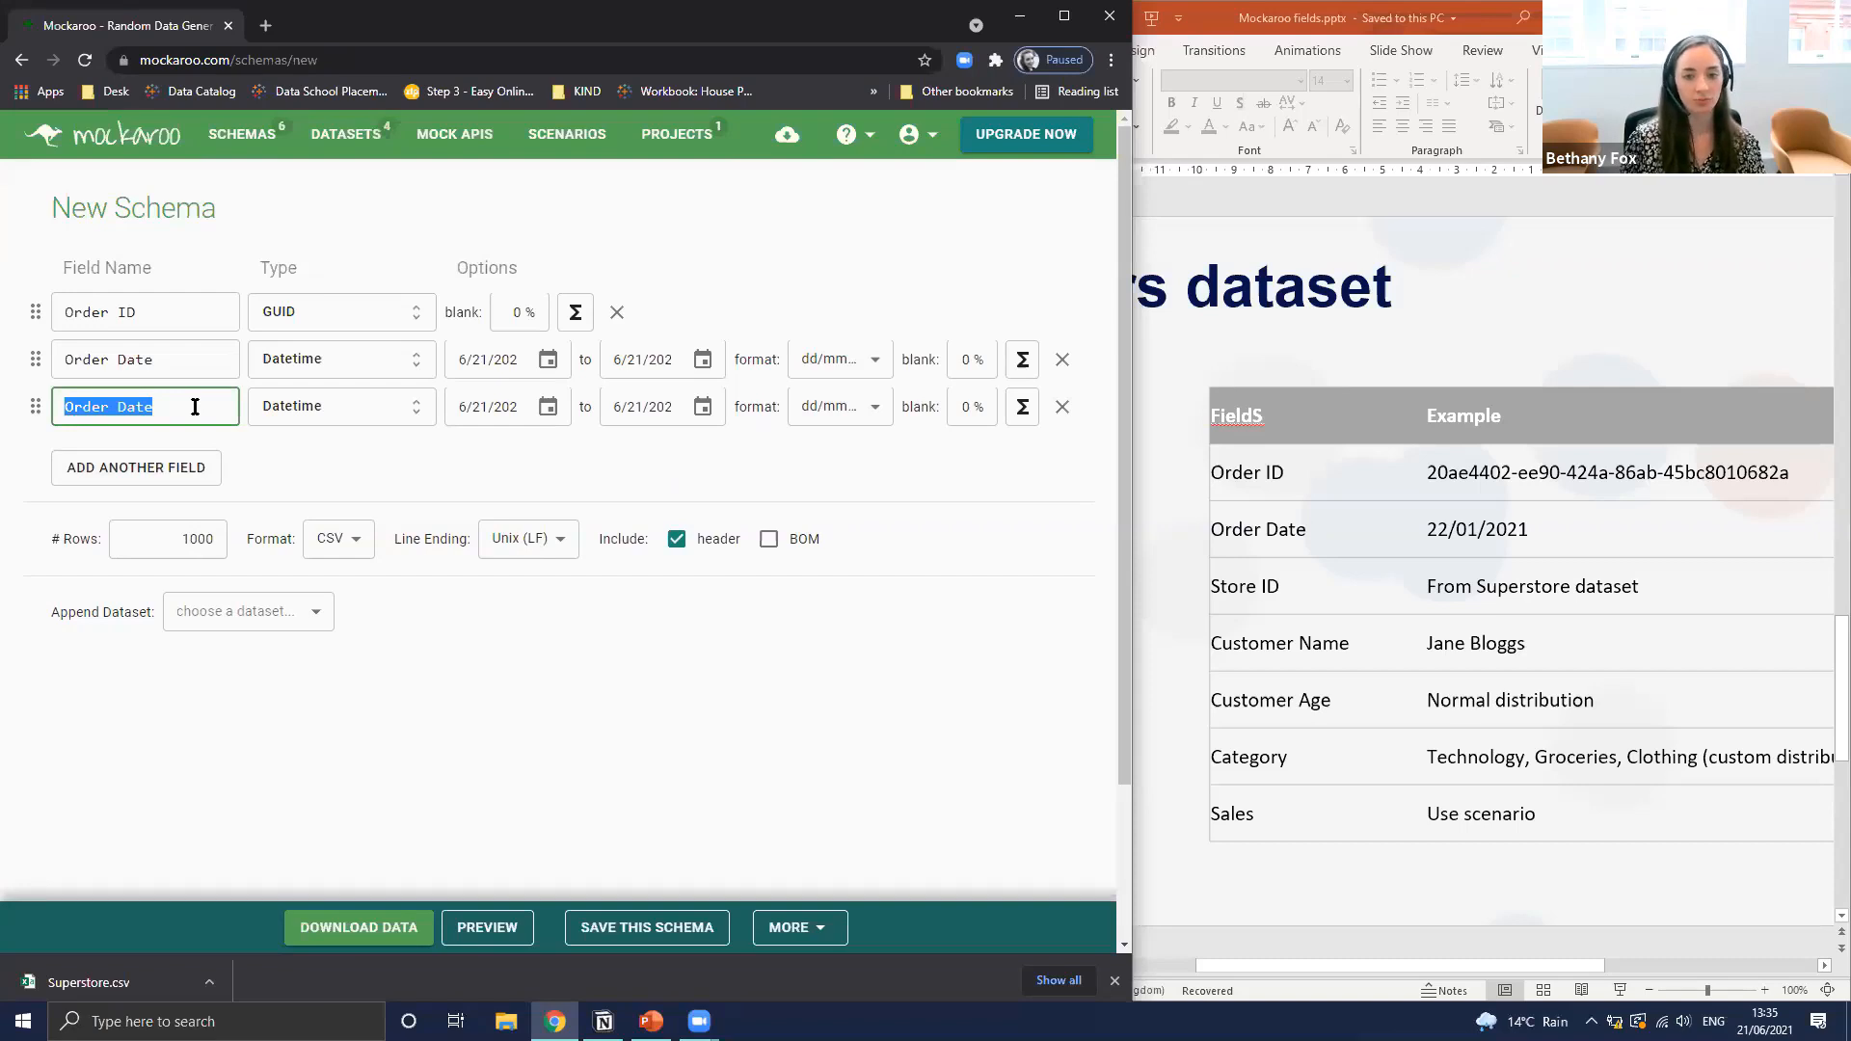
text(Store ID)
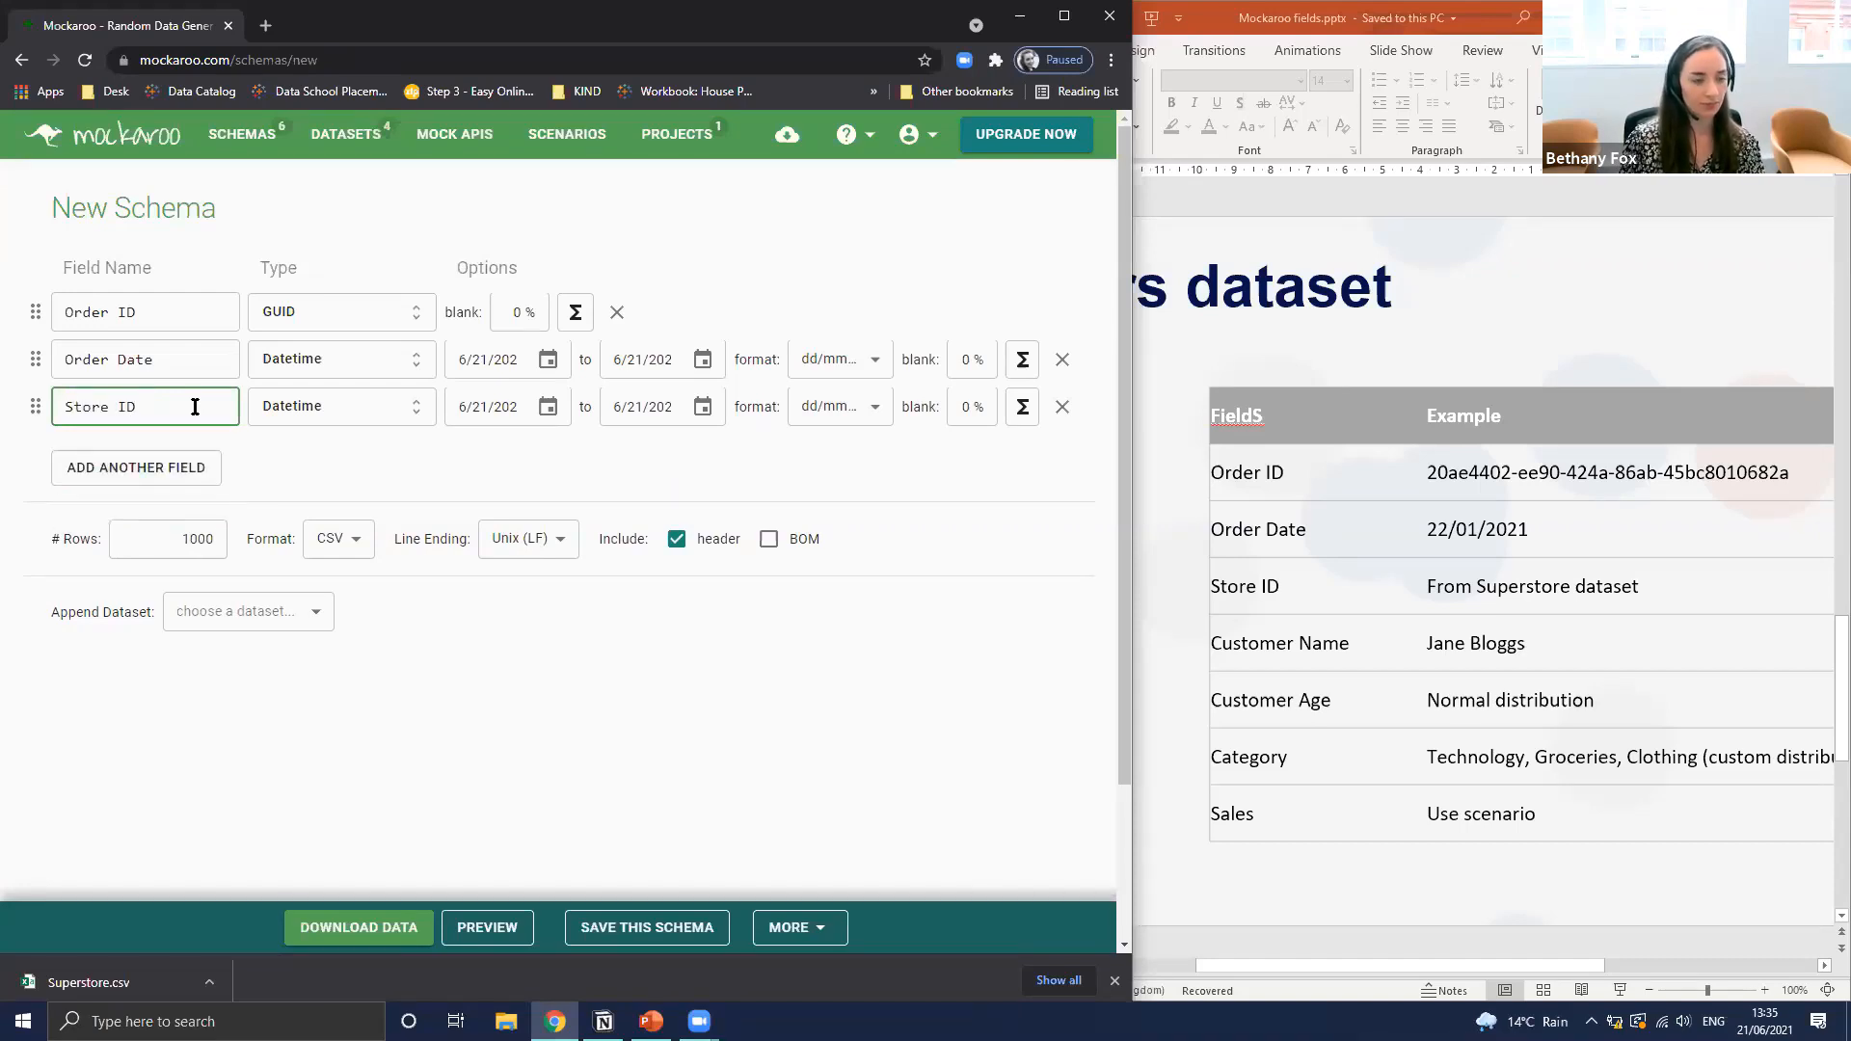
click(360, 403)
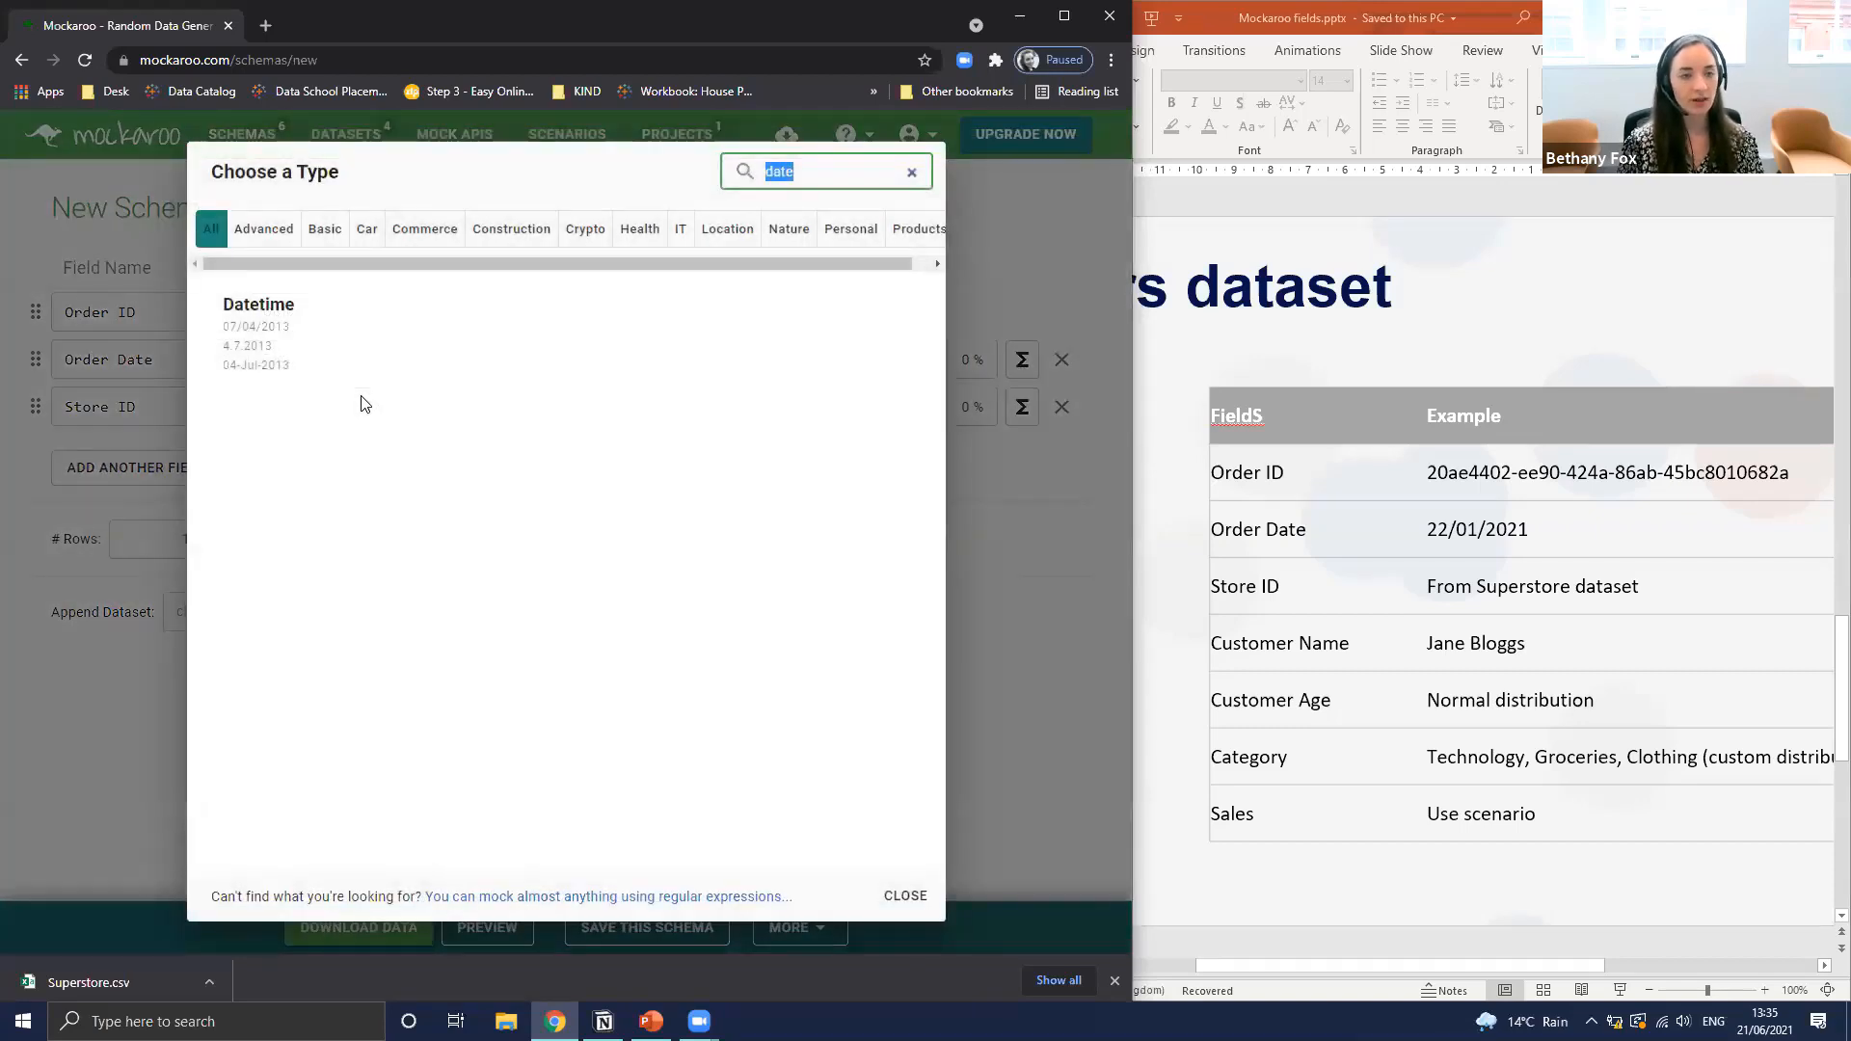
text(data)
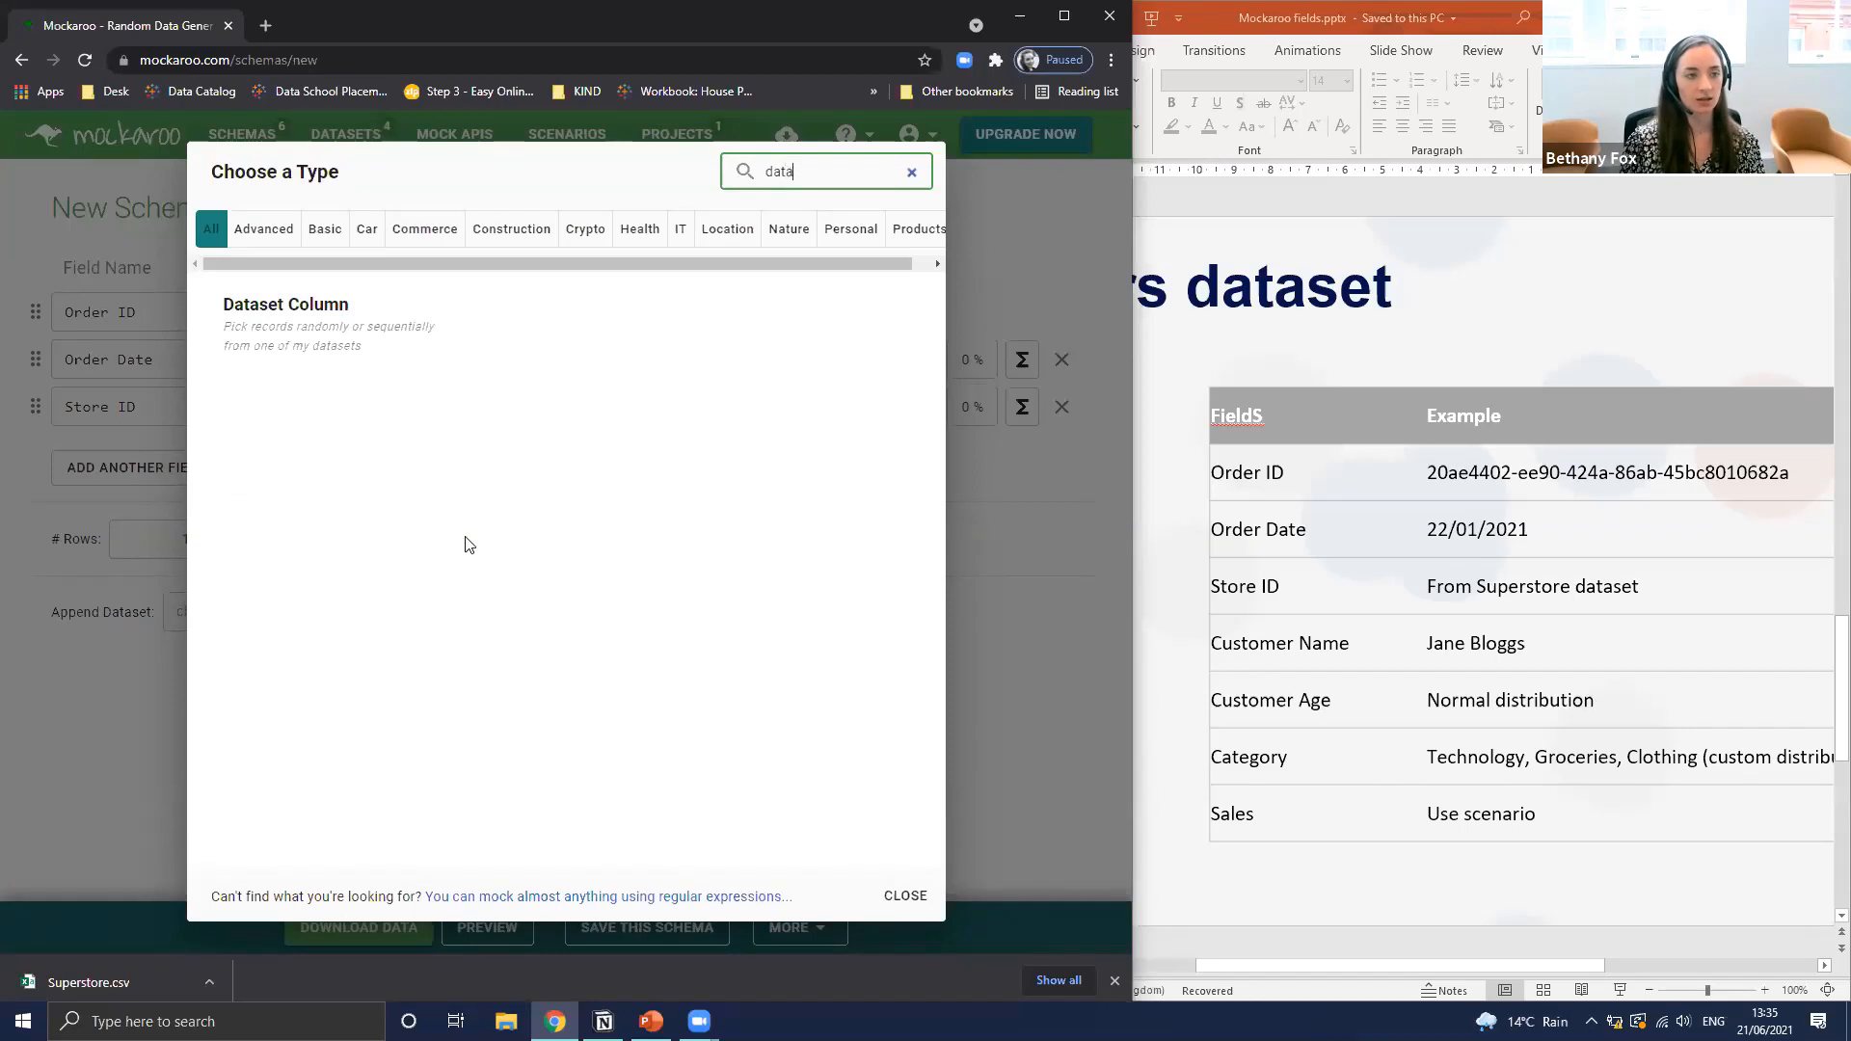
click(336, 360)
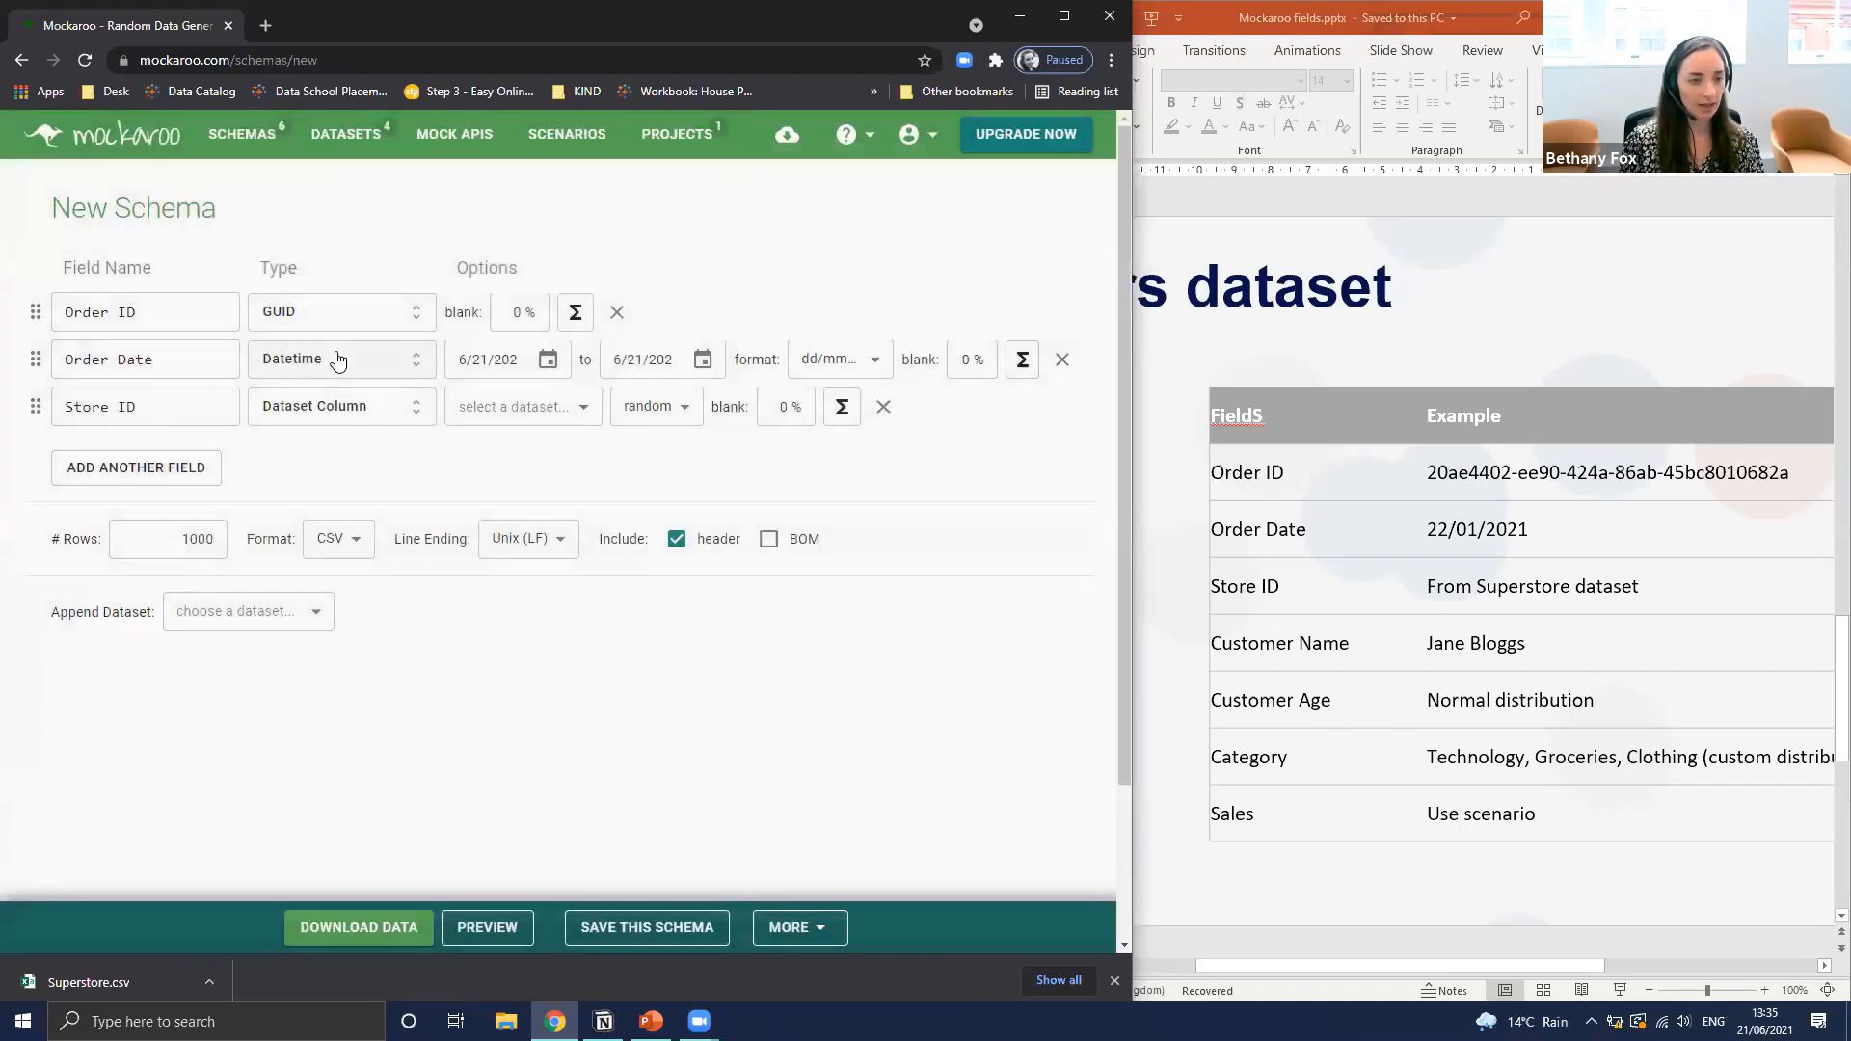
Link the Store ID field to the Store ID column of the Superstore dataset, keeping random value selection
click(557, 420)
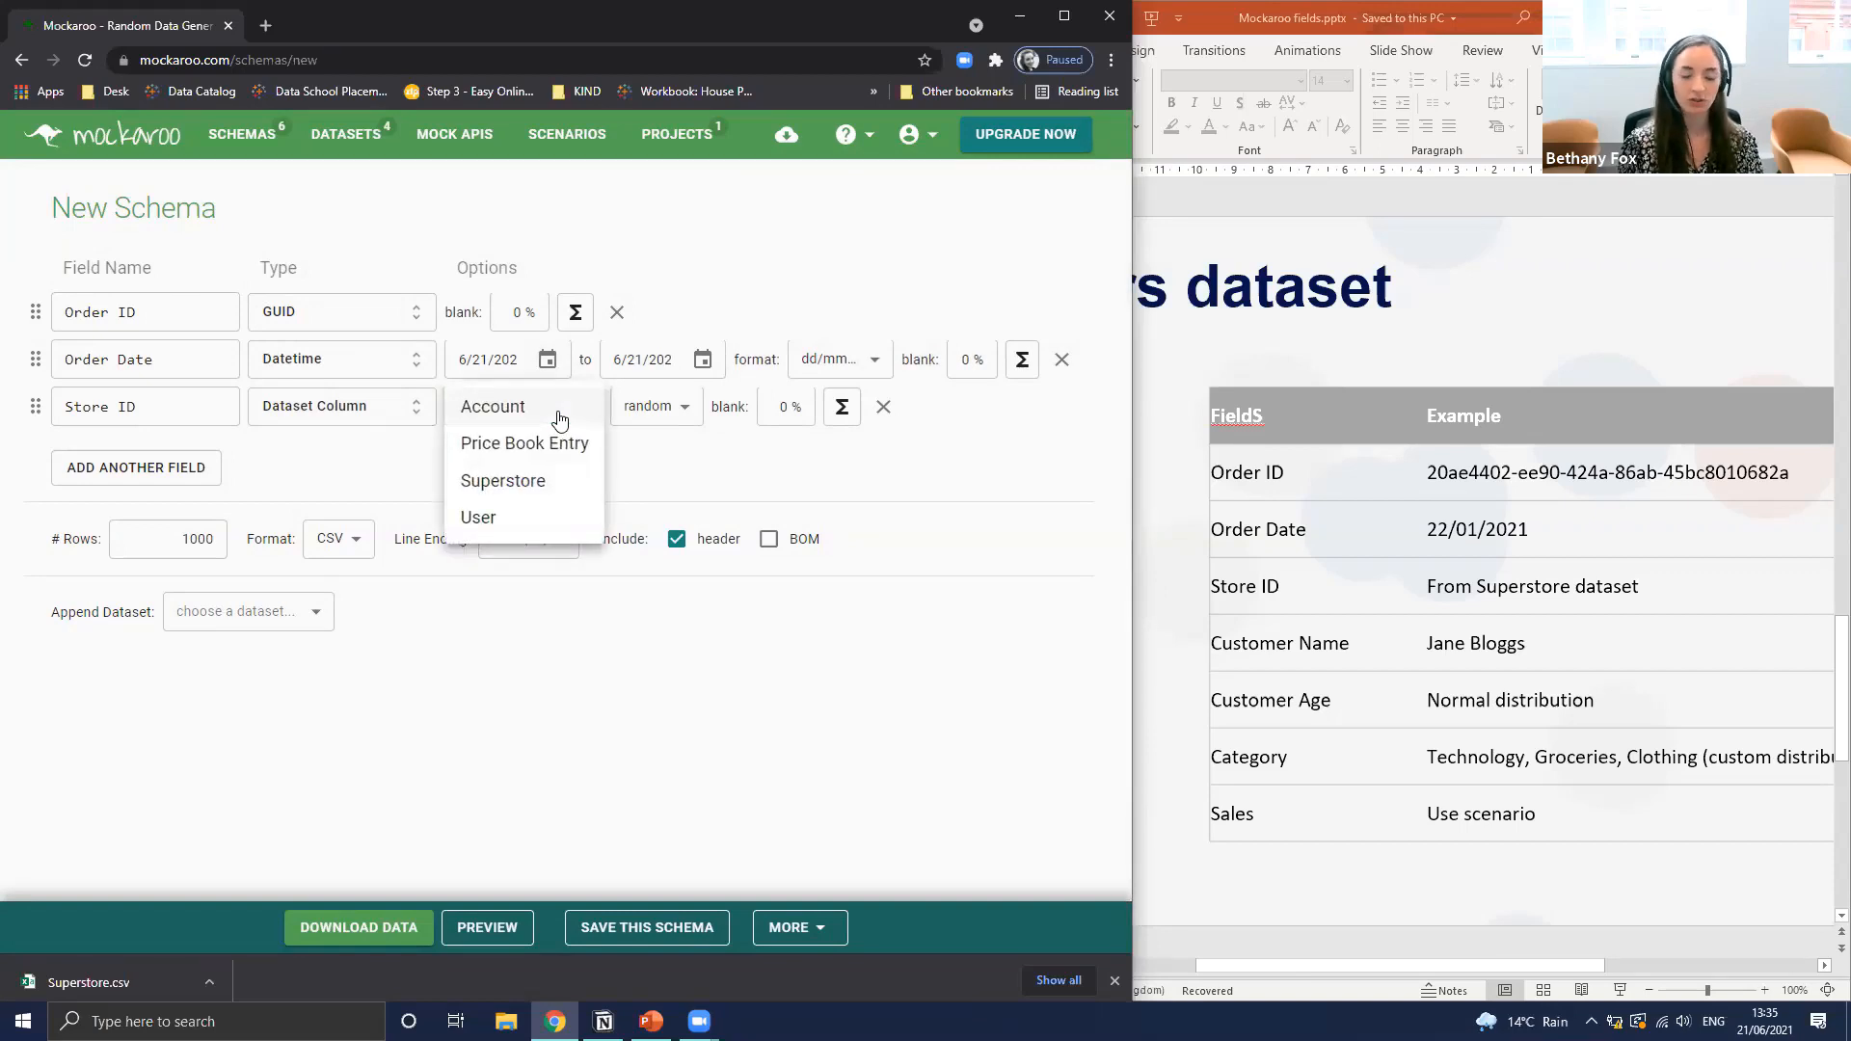
click(549, 493)
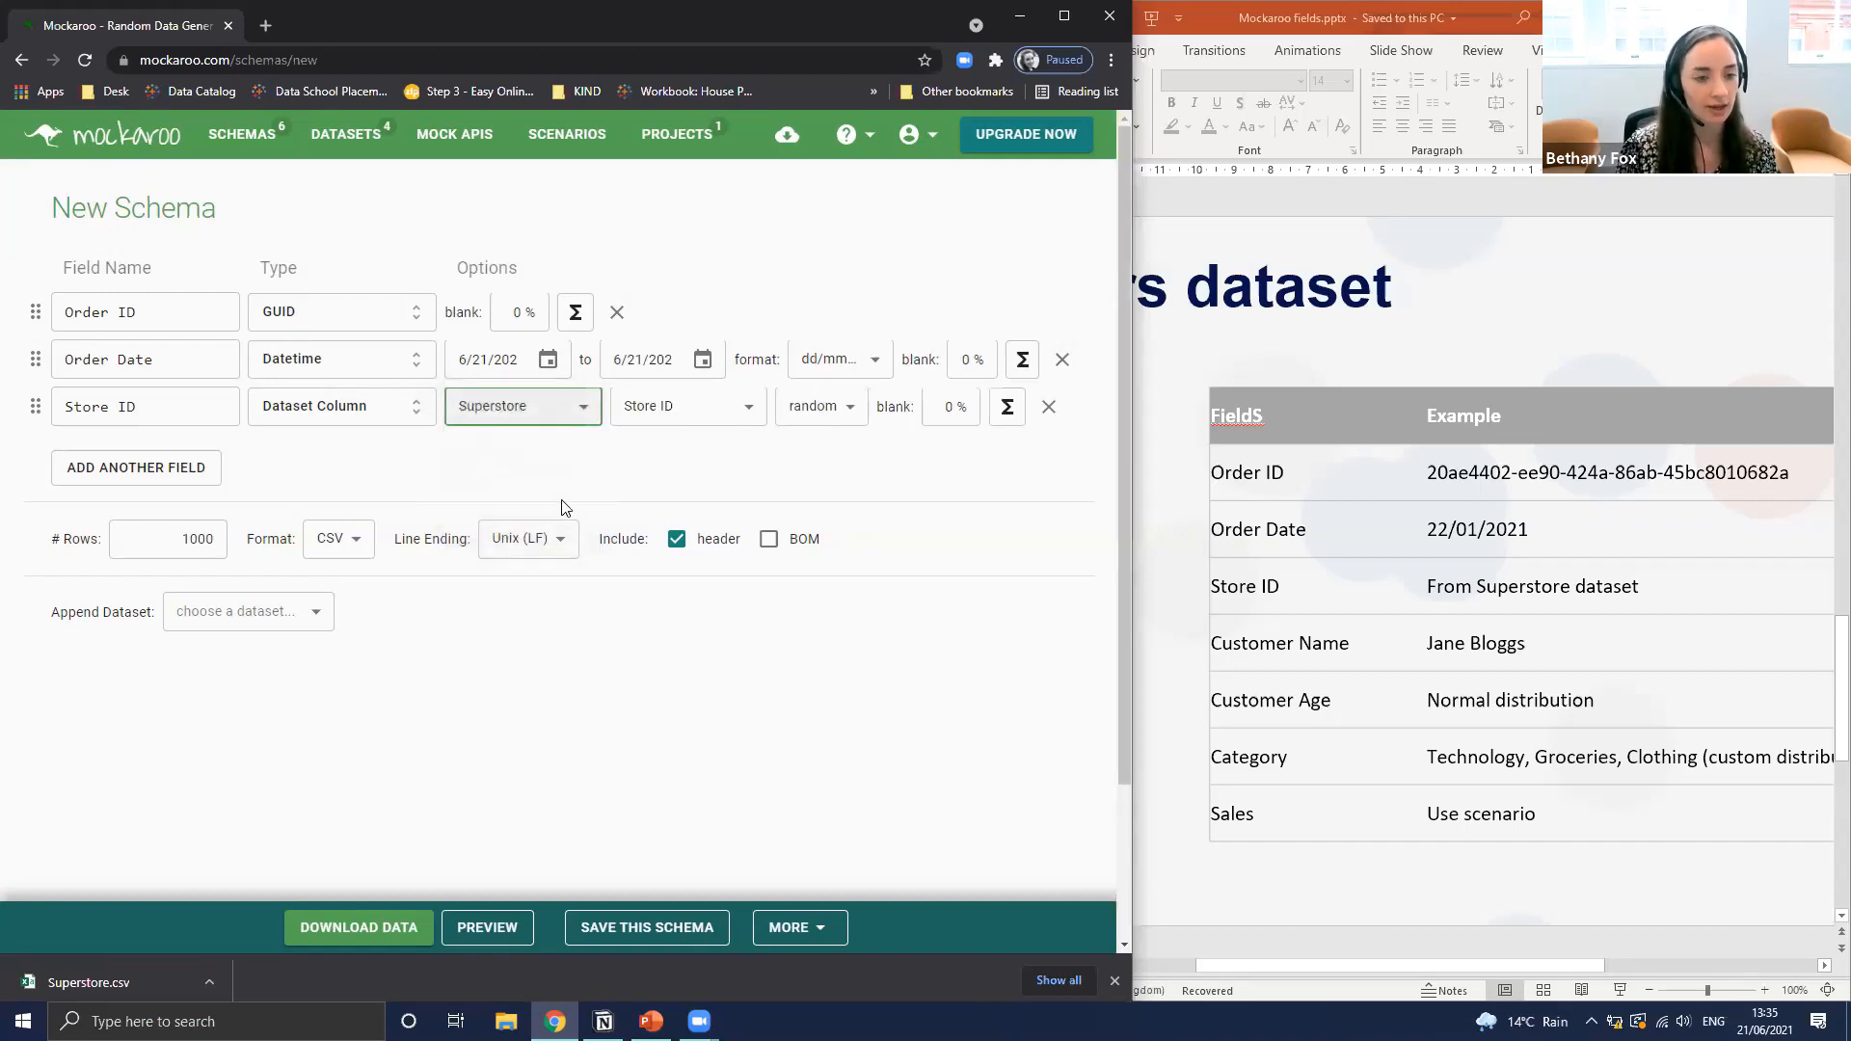
click(698, 412)
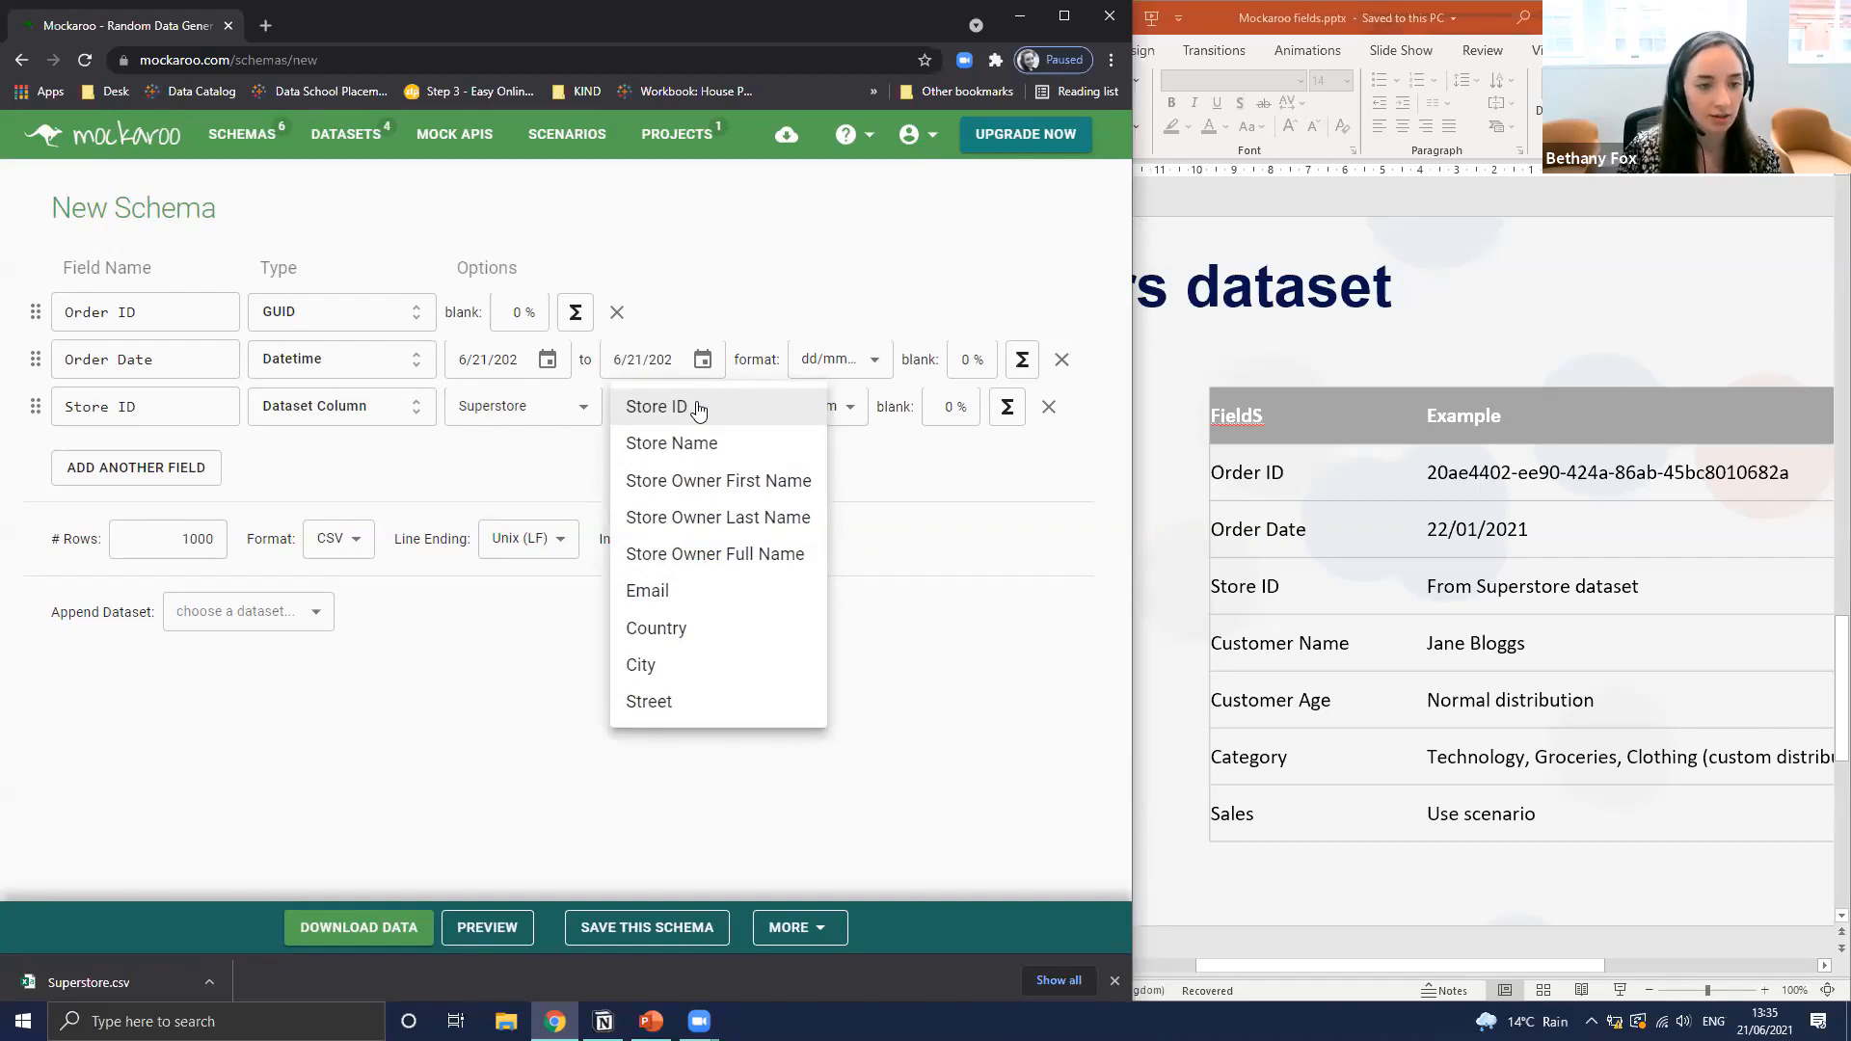
click(698, 409)
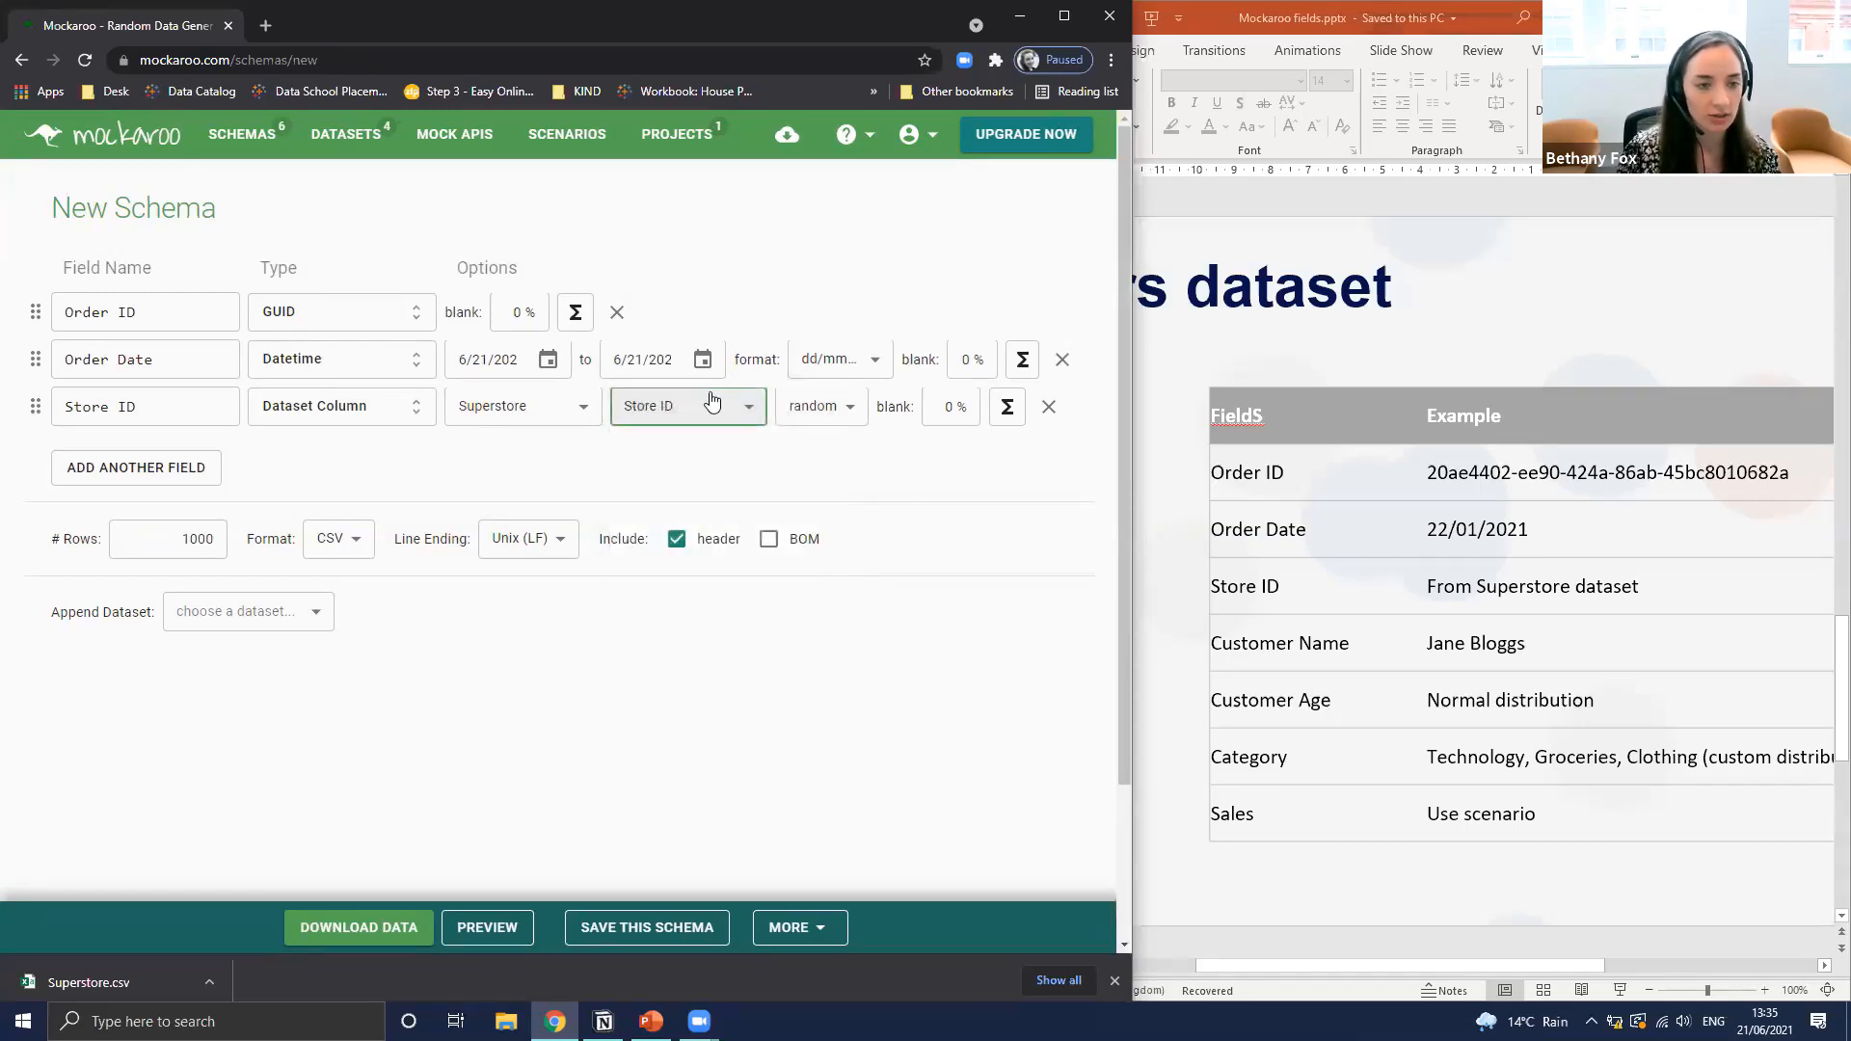
click(839, 409)
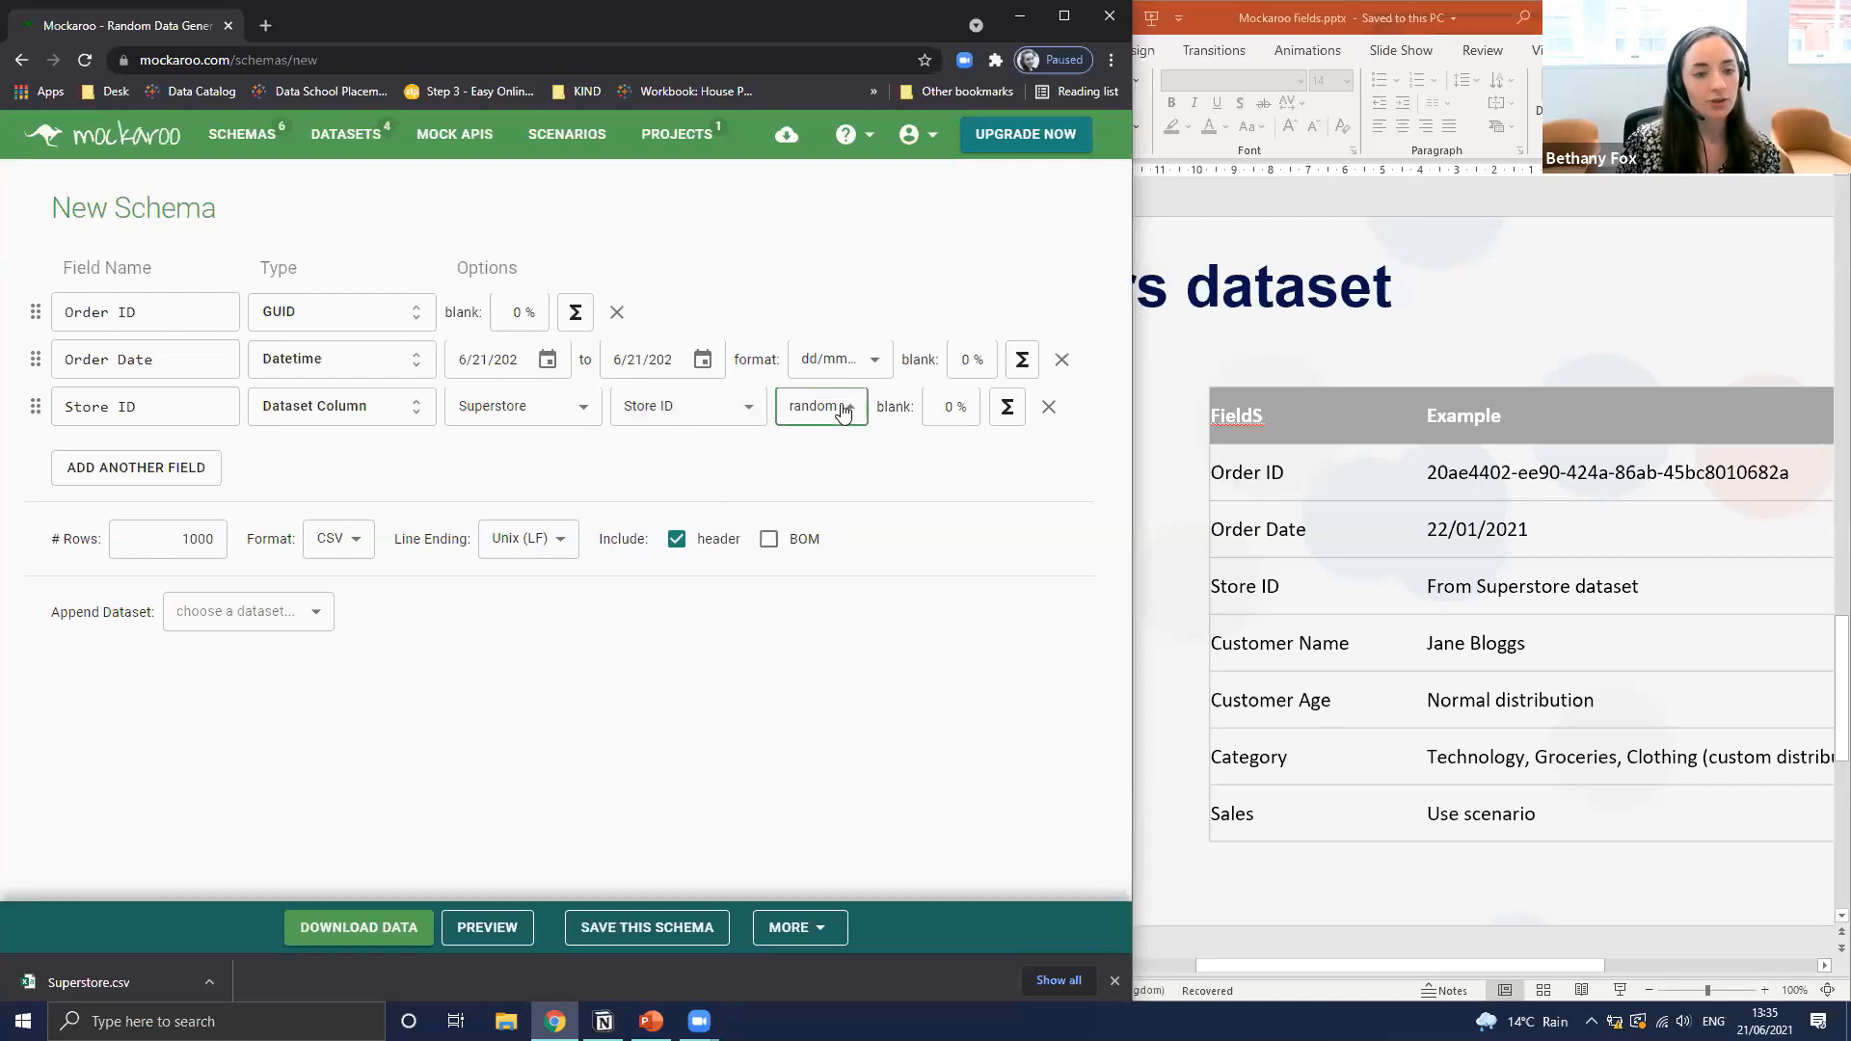
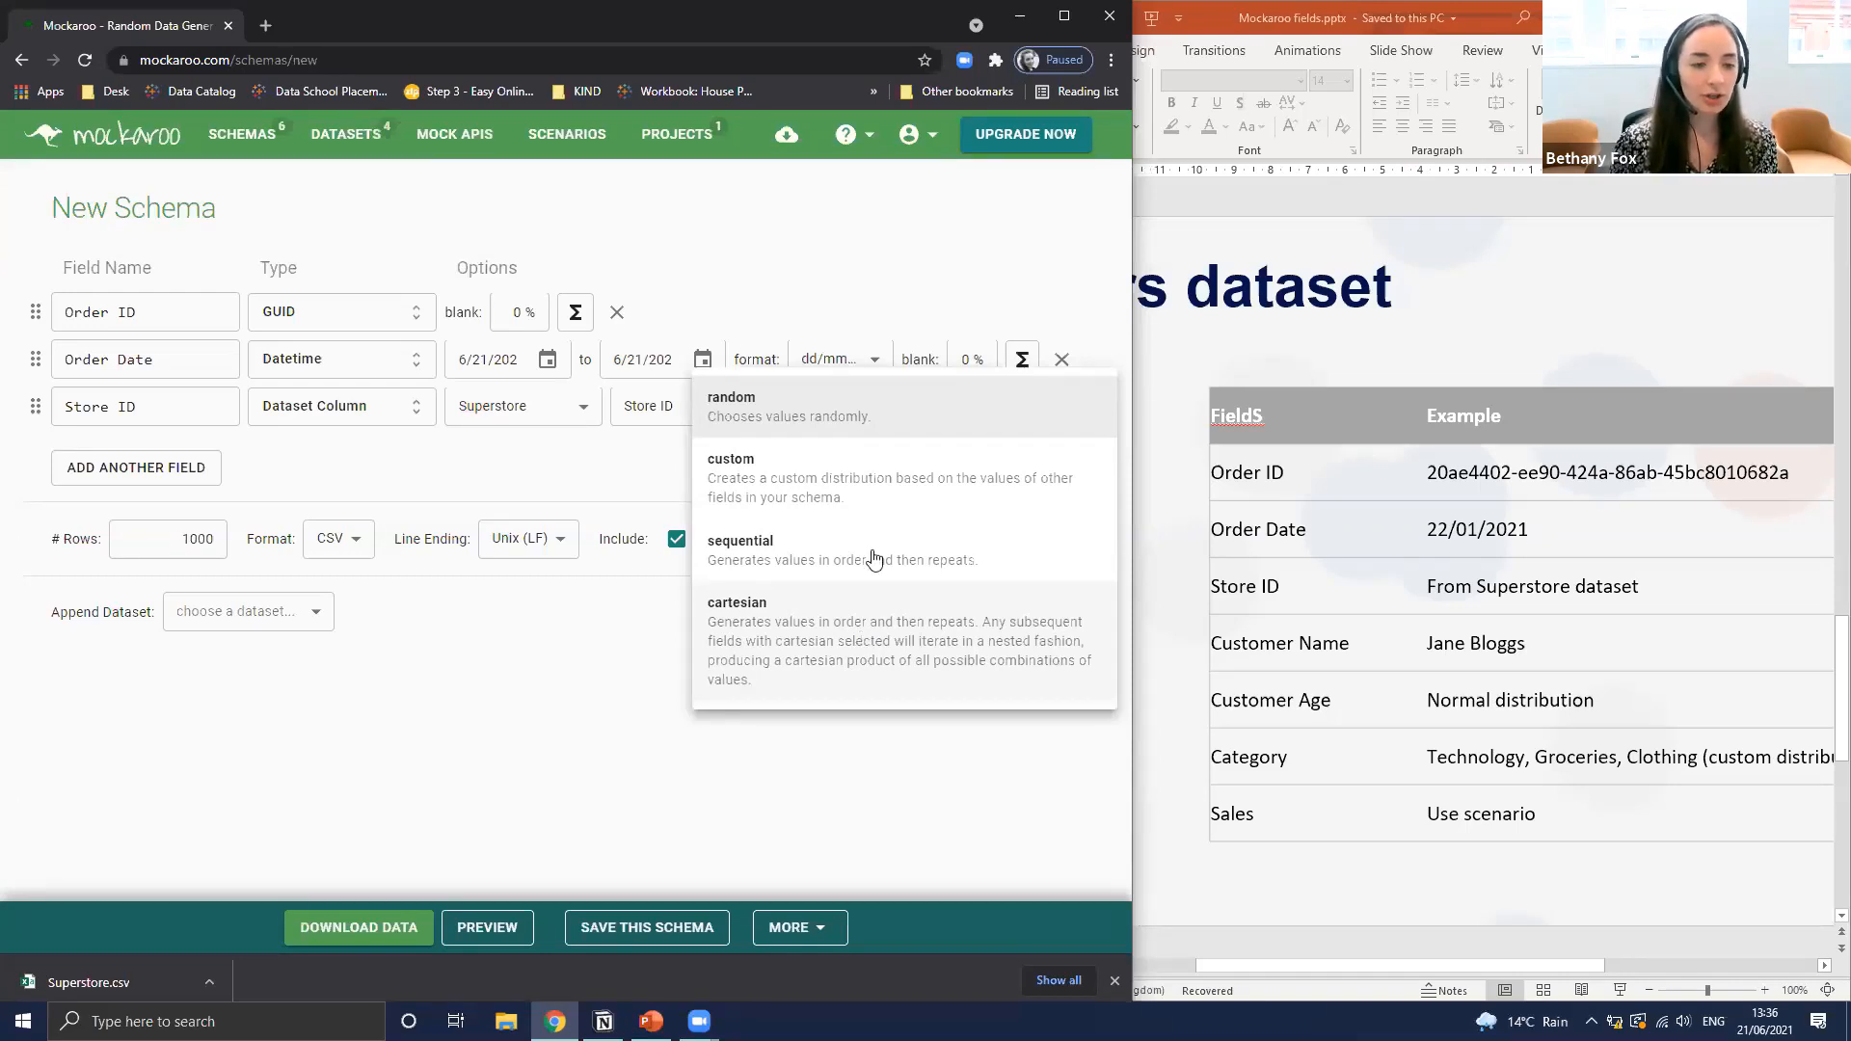
click(856, 407)
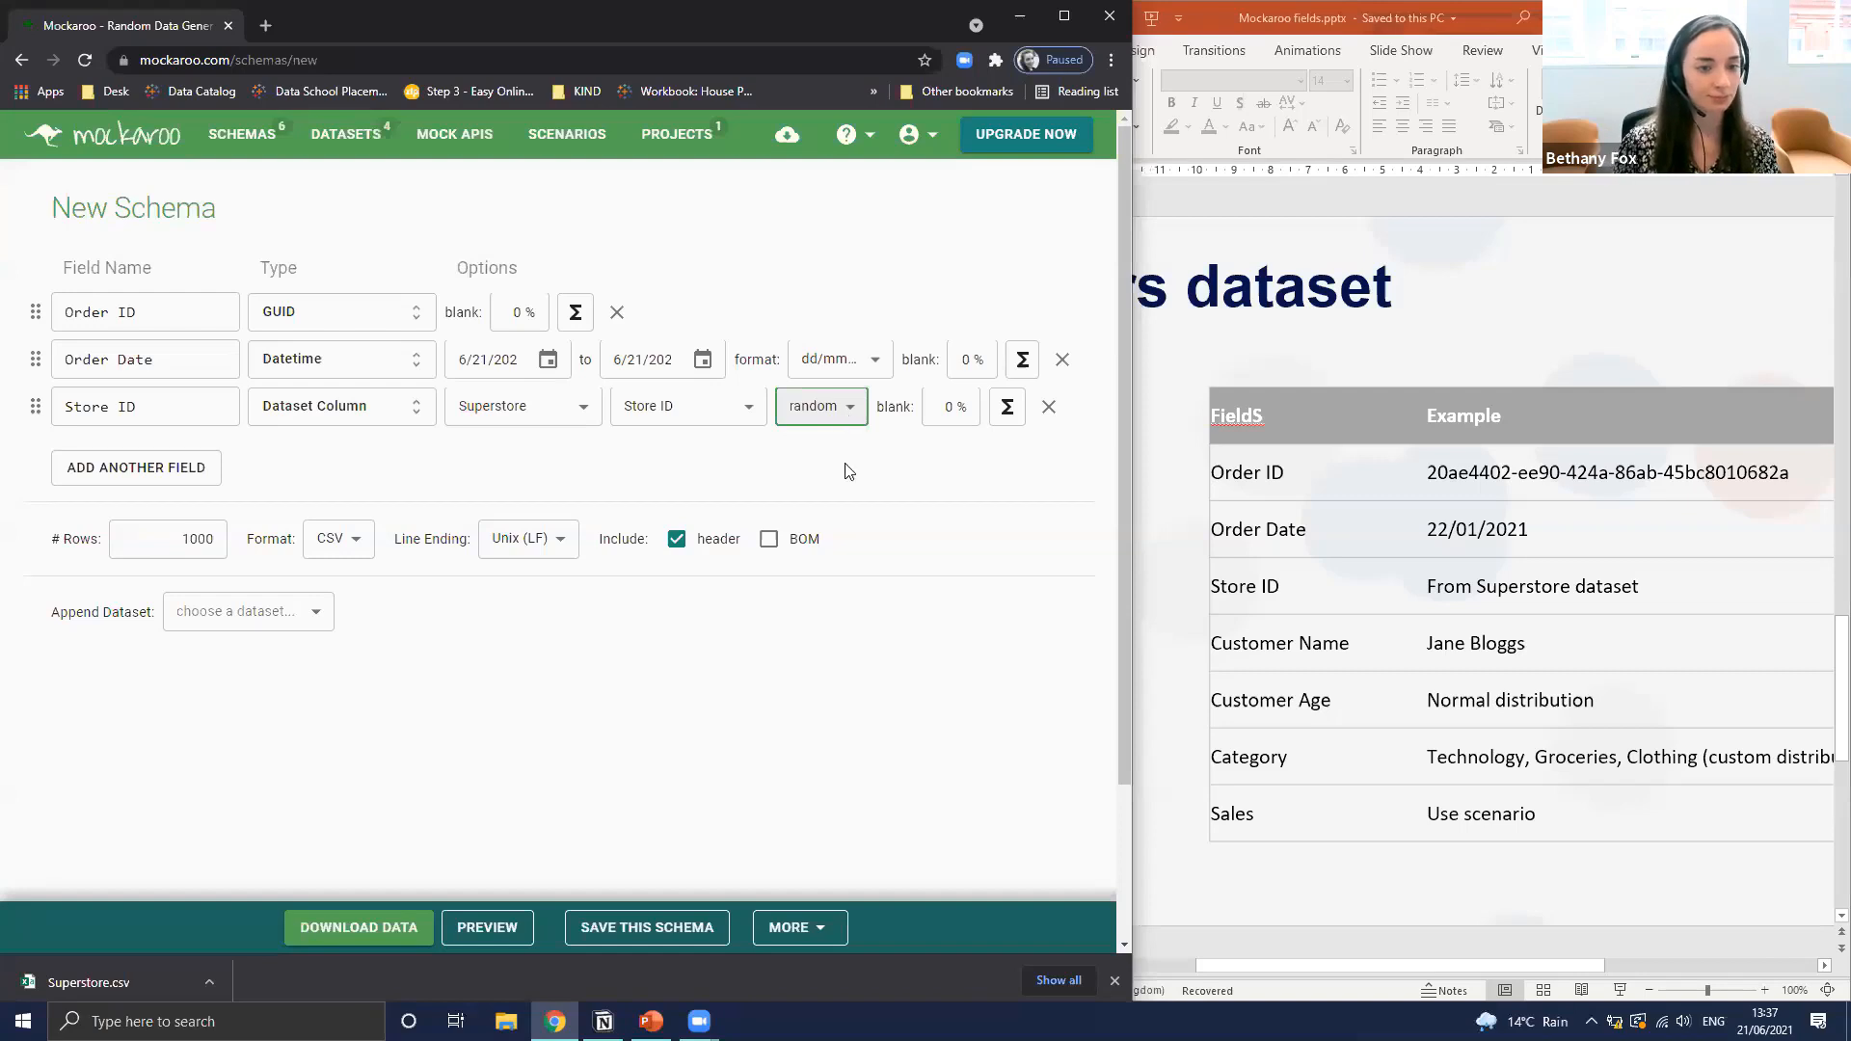
click(967, 478)
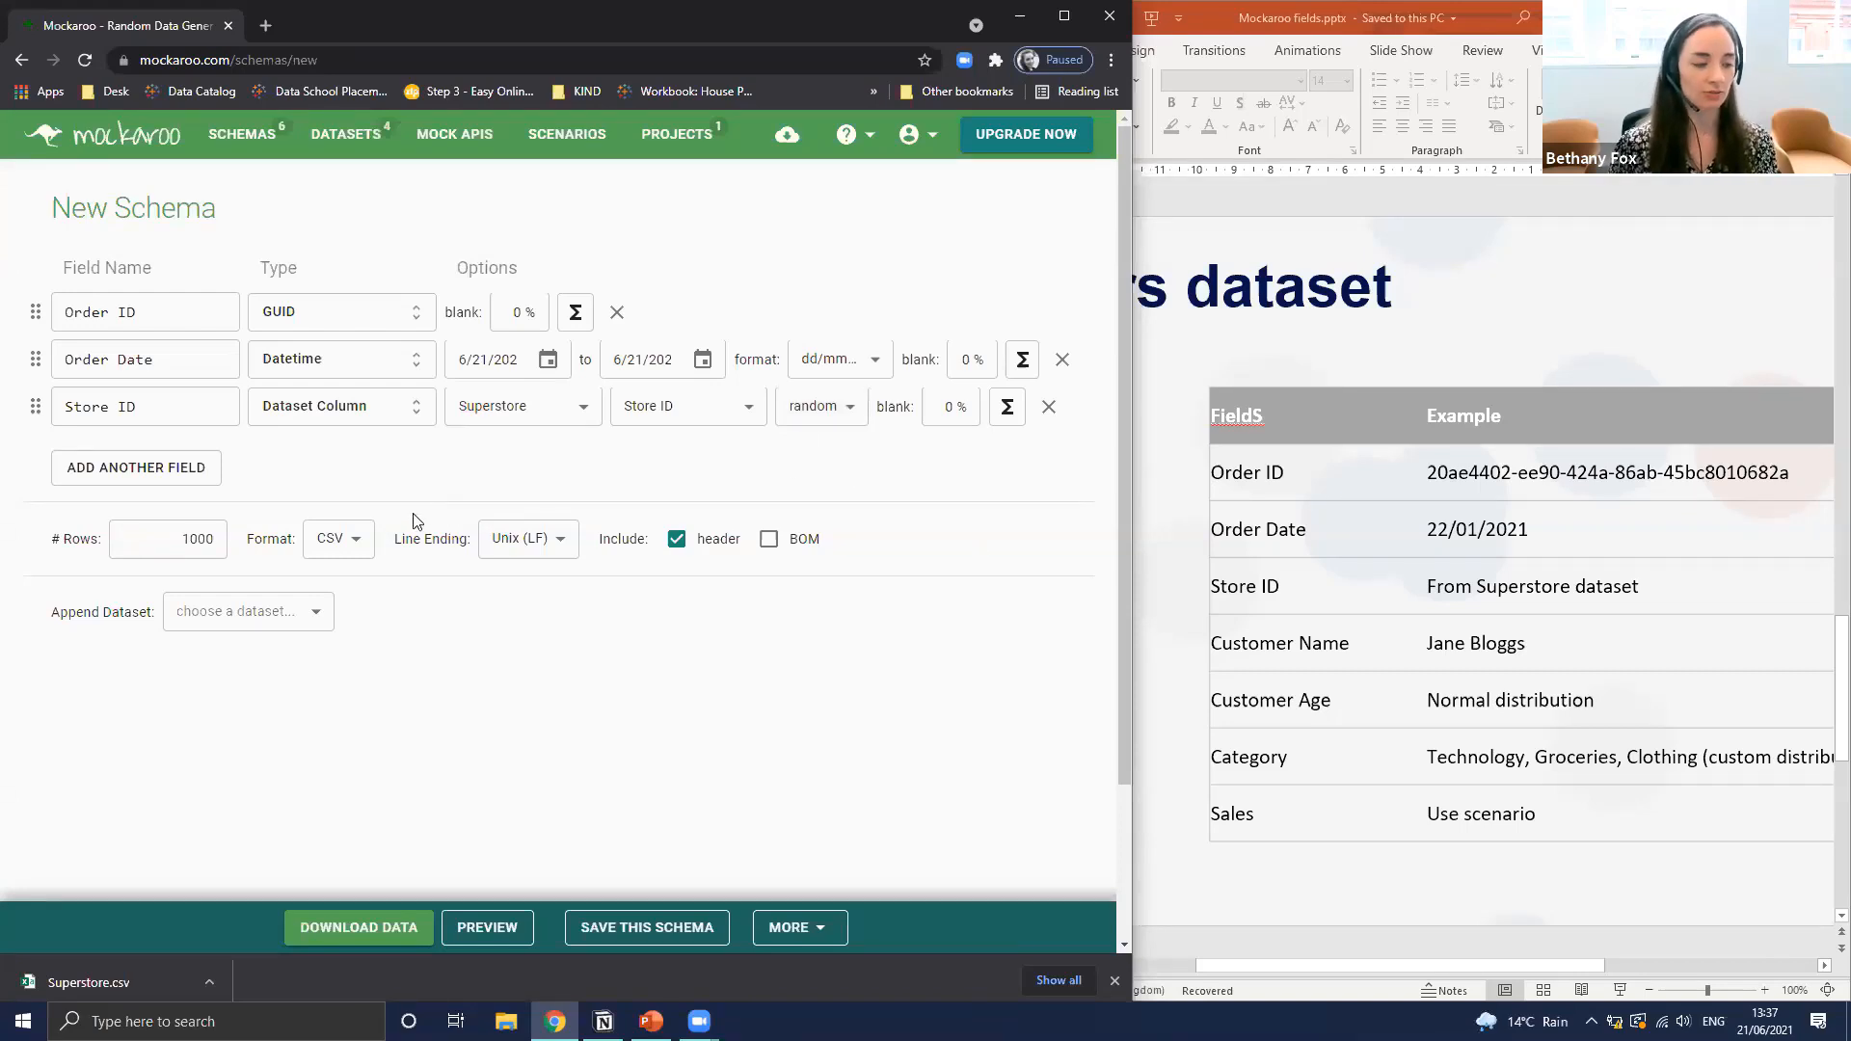
Add a fourth field named Customer Name and set its type to Full Name
click(140, 480)
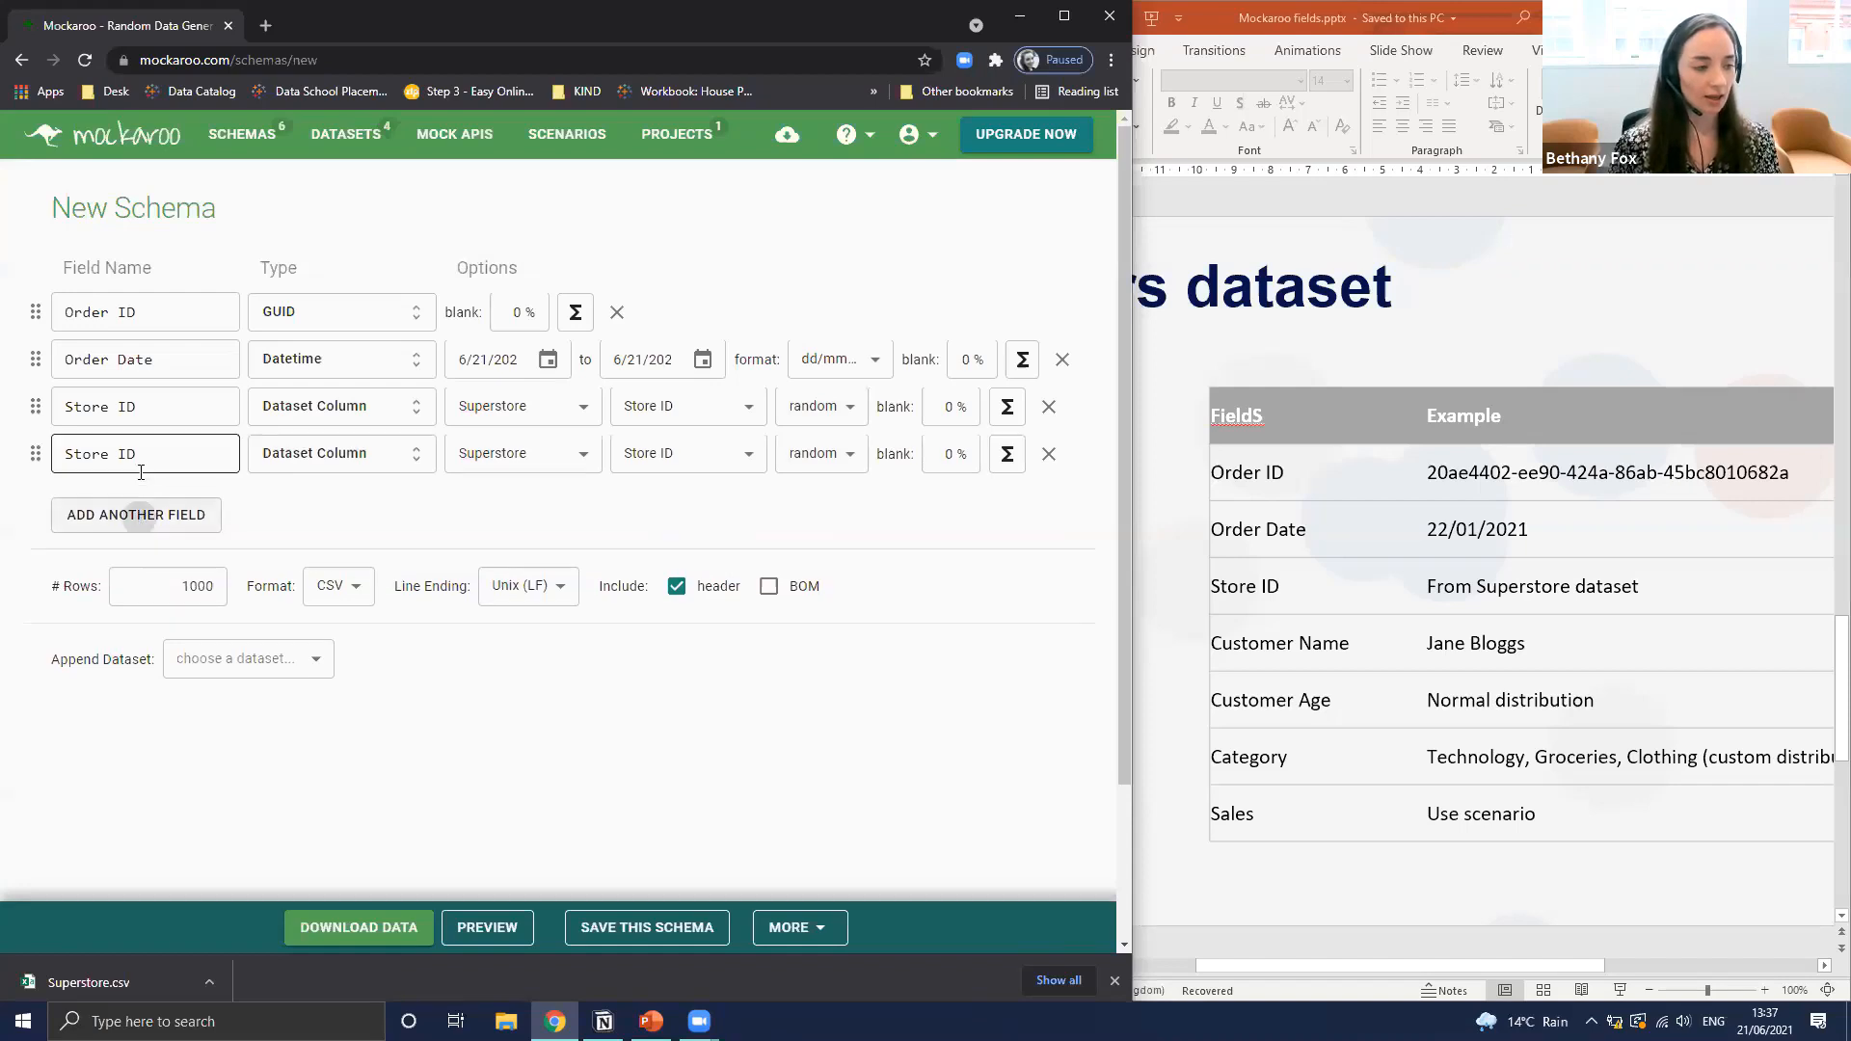
triple_click(145, 445)
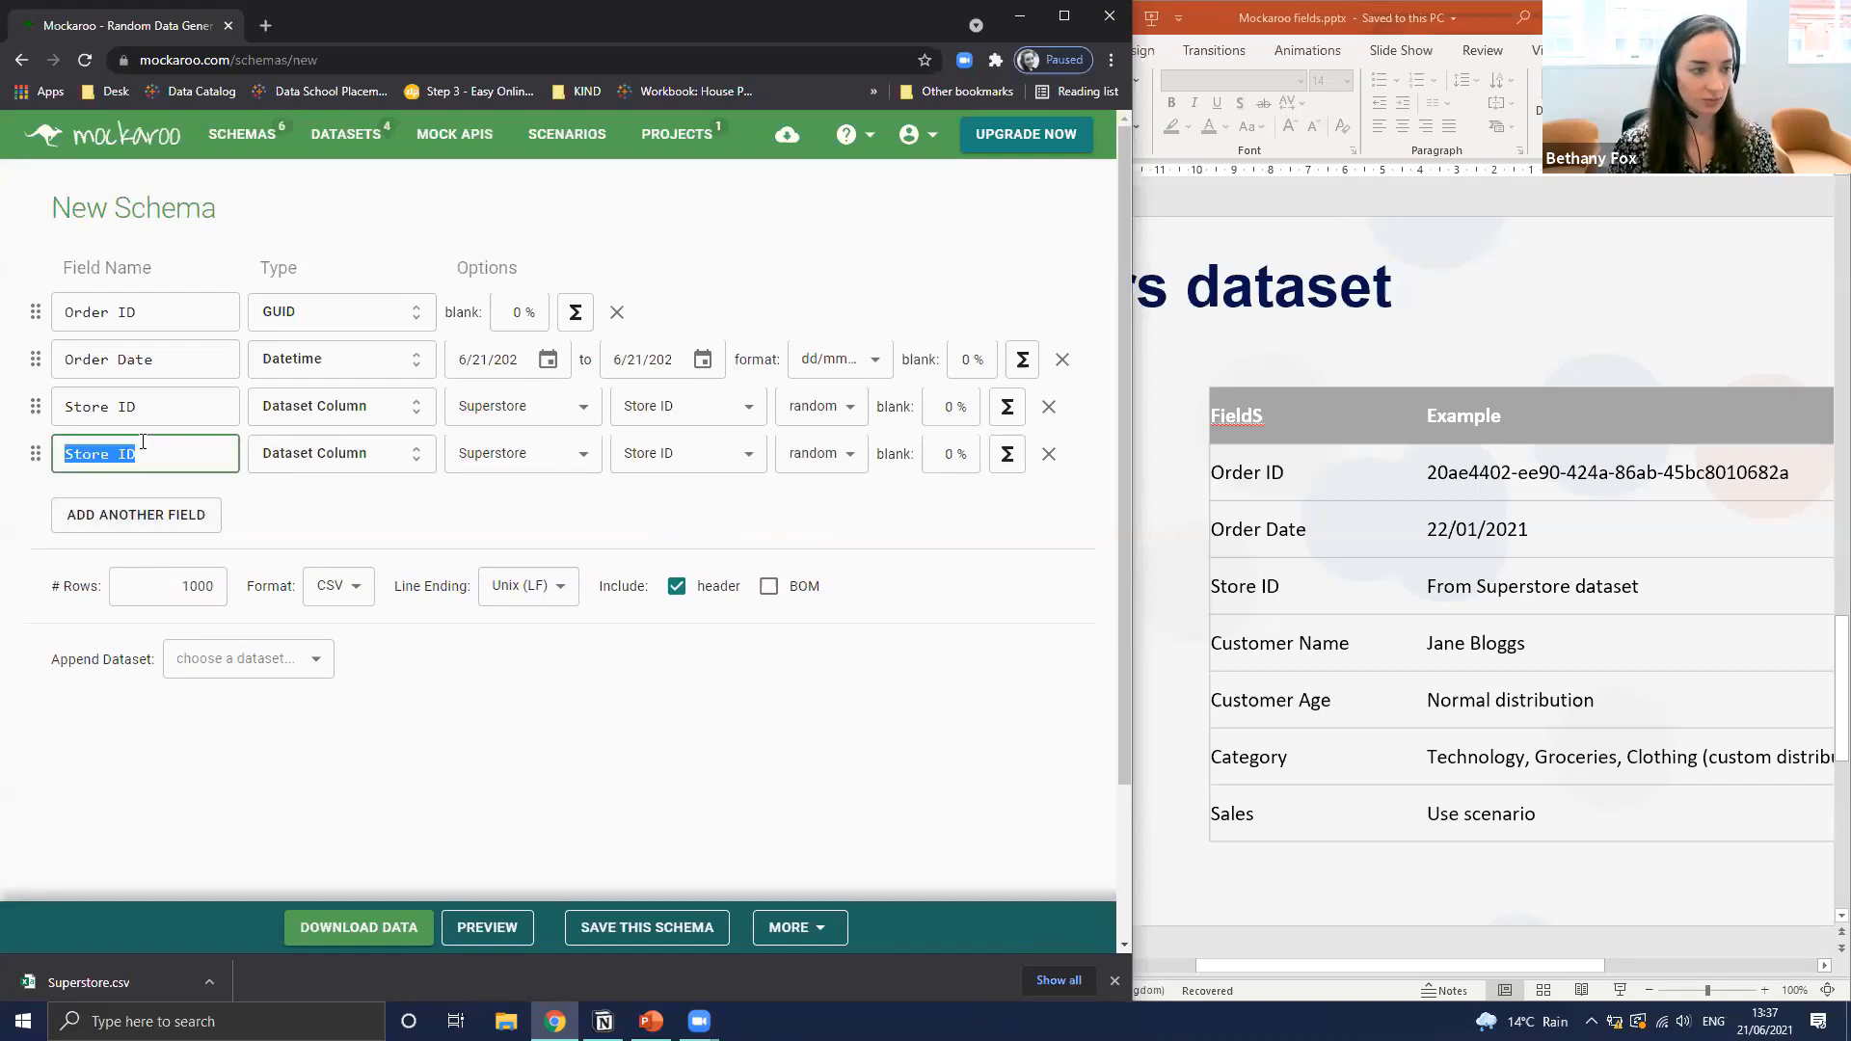
text(Custom)
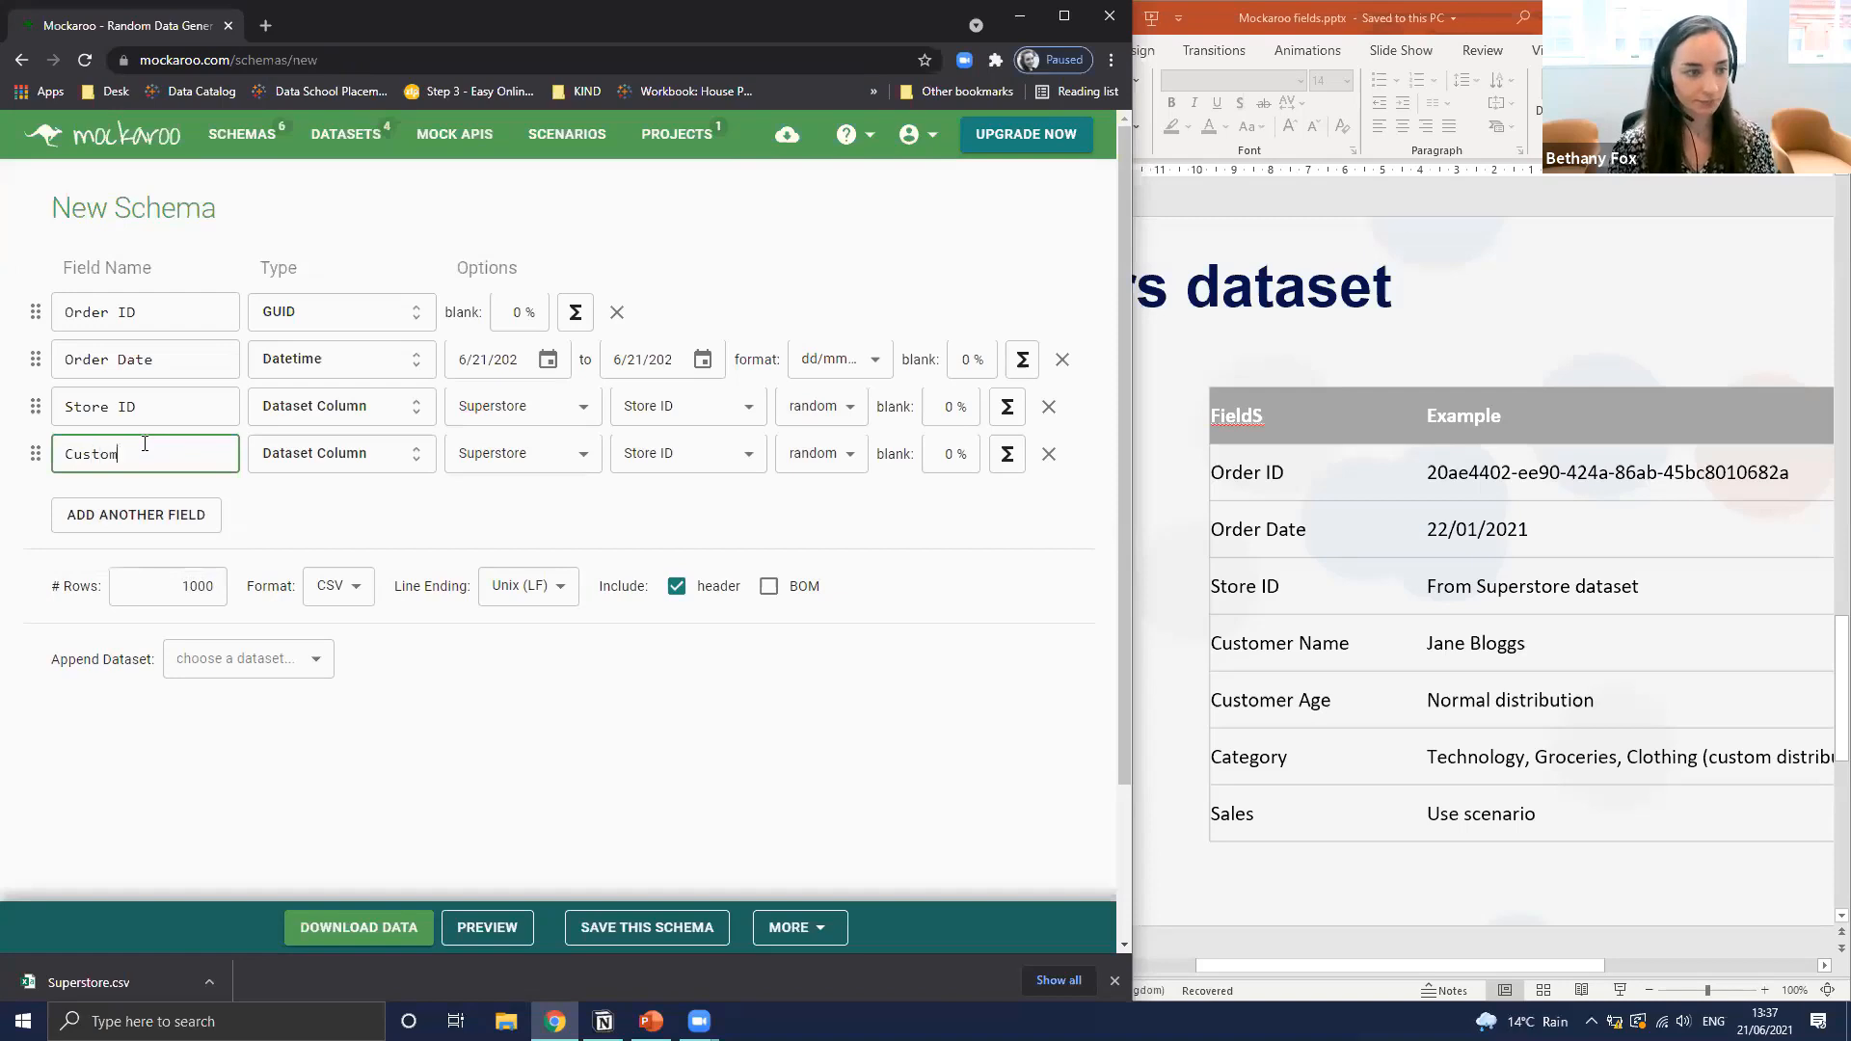
text(er Name)
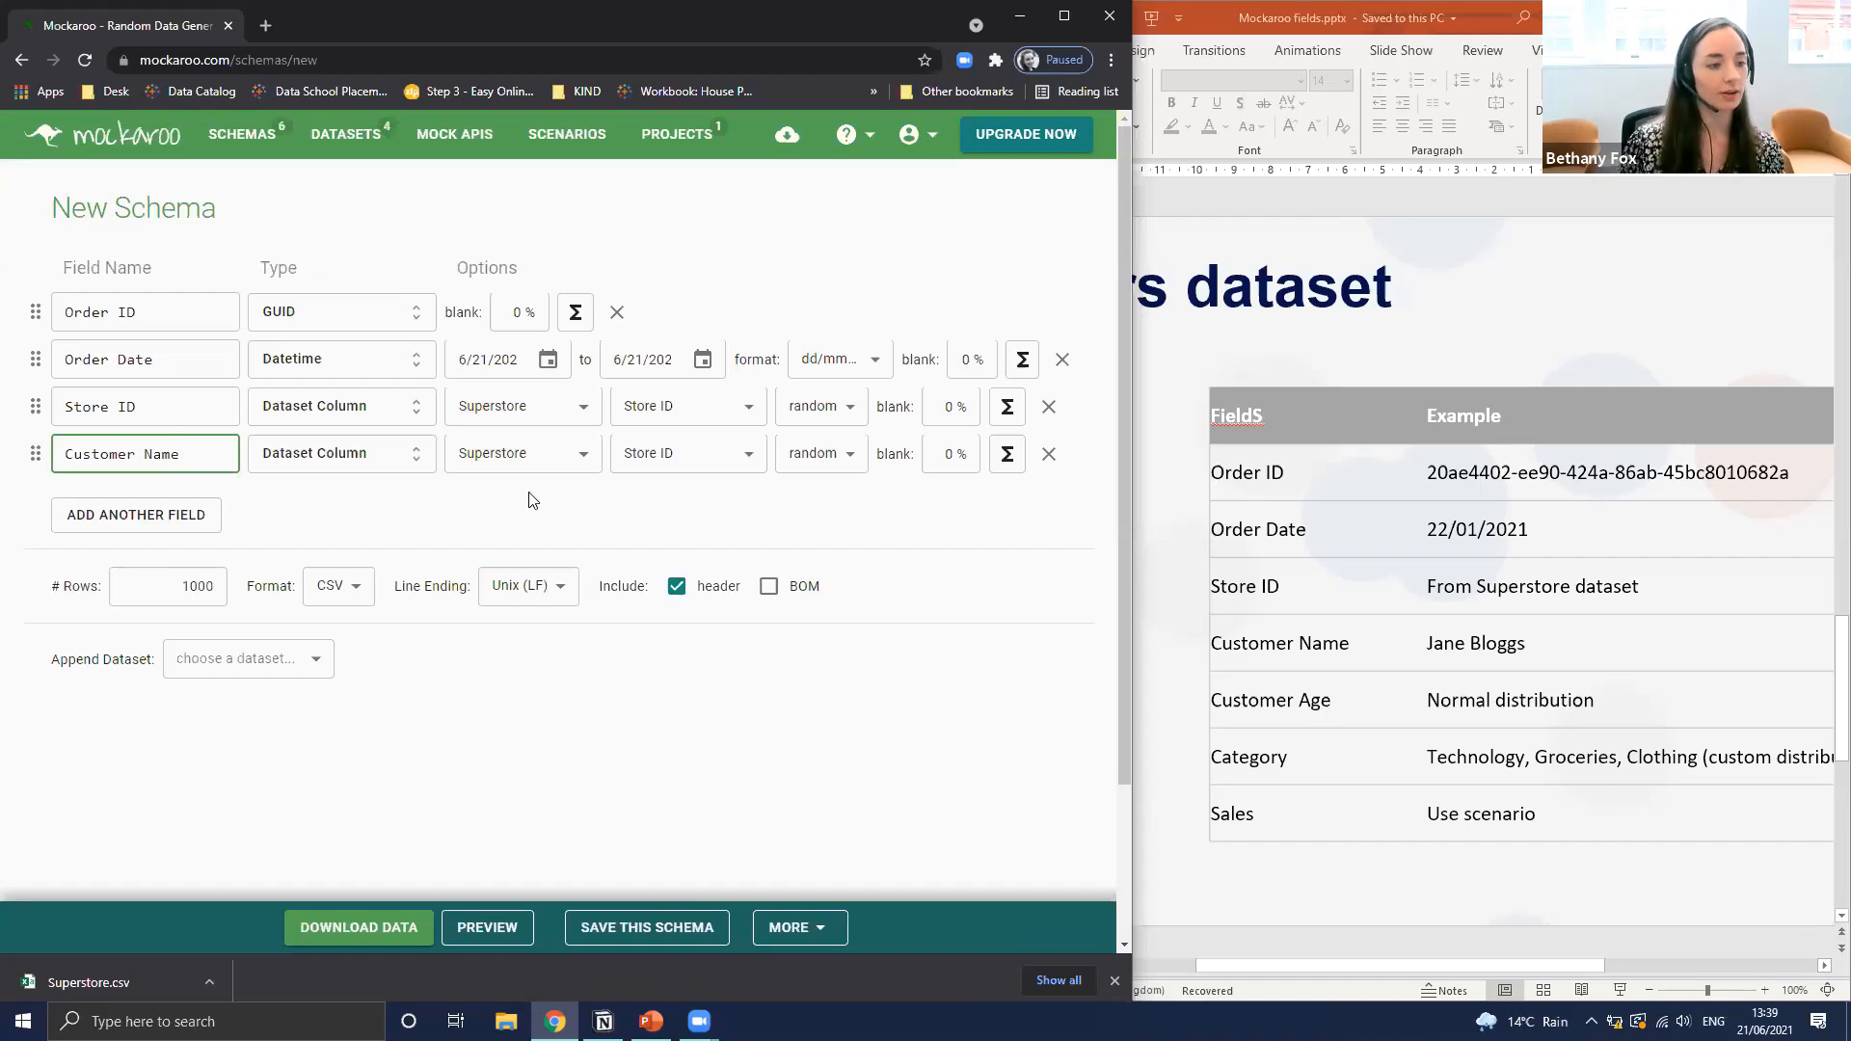
click(354, 466)
text(name)
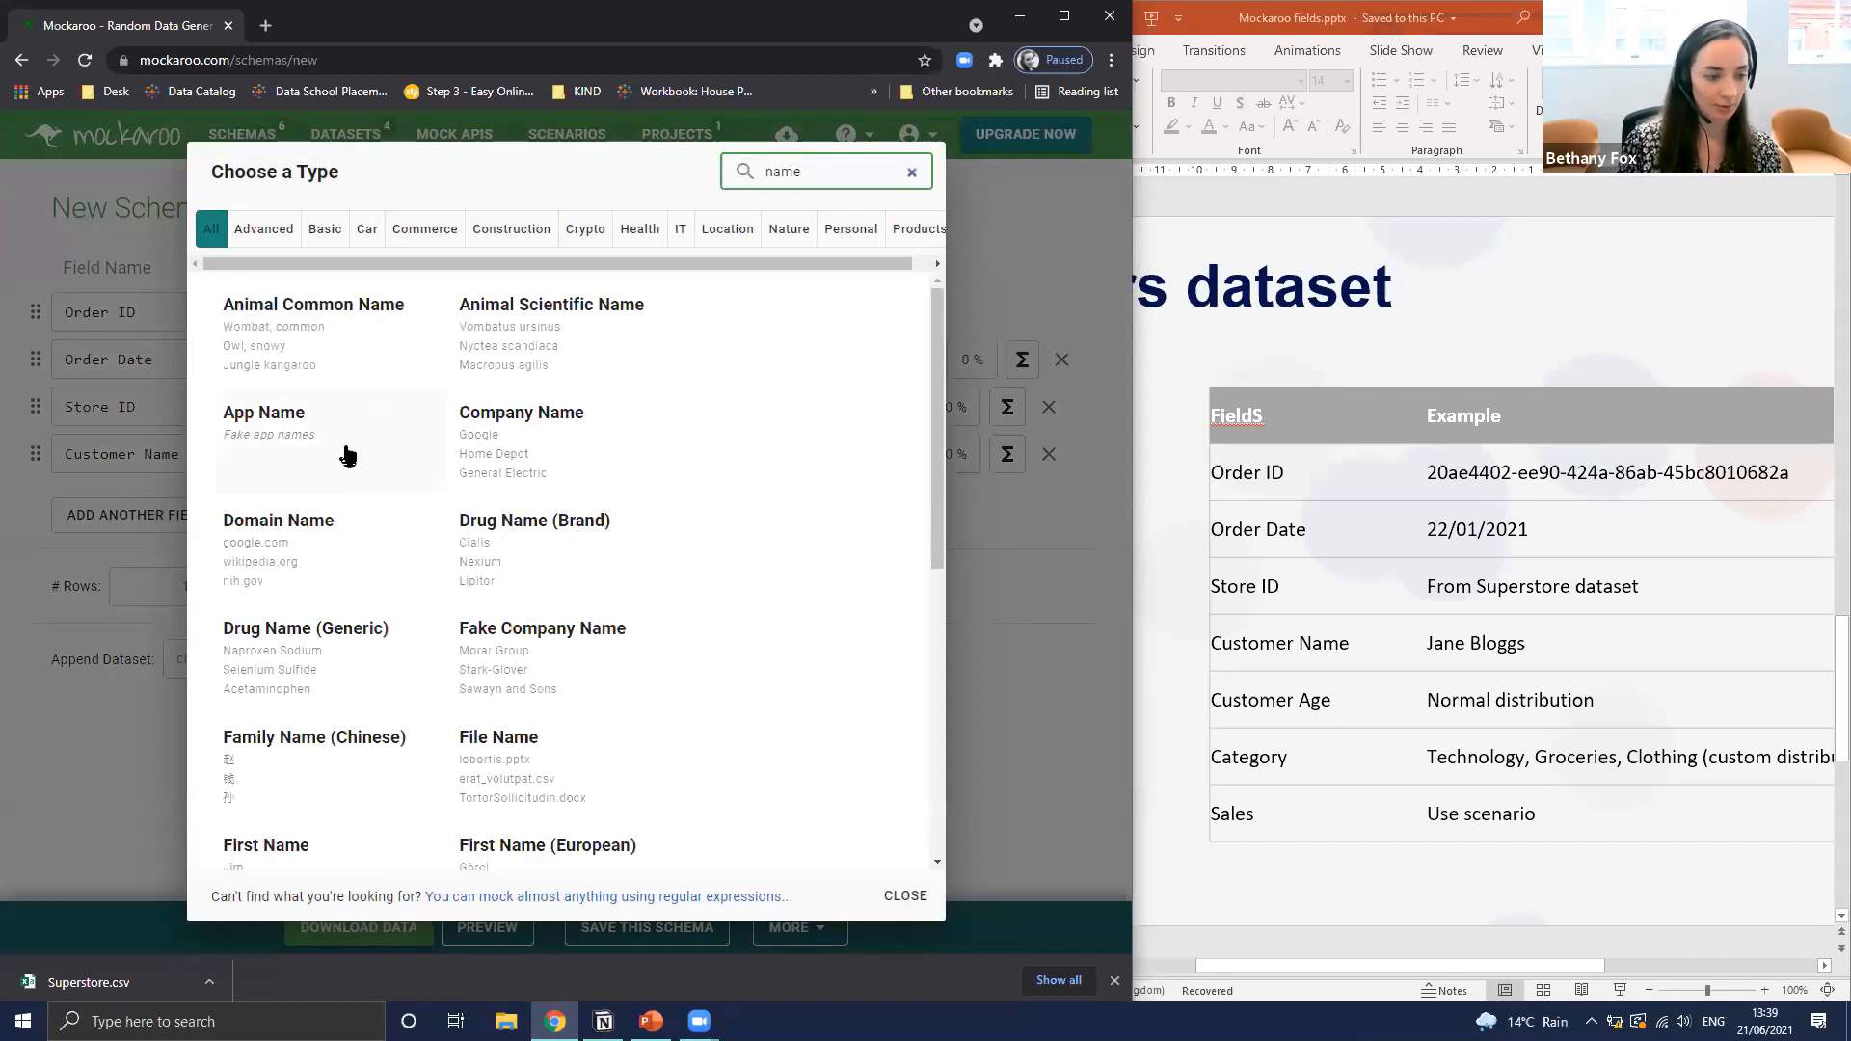
scroll(352, 450, down, 3)
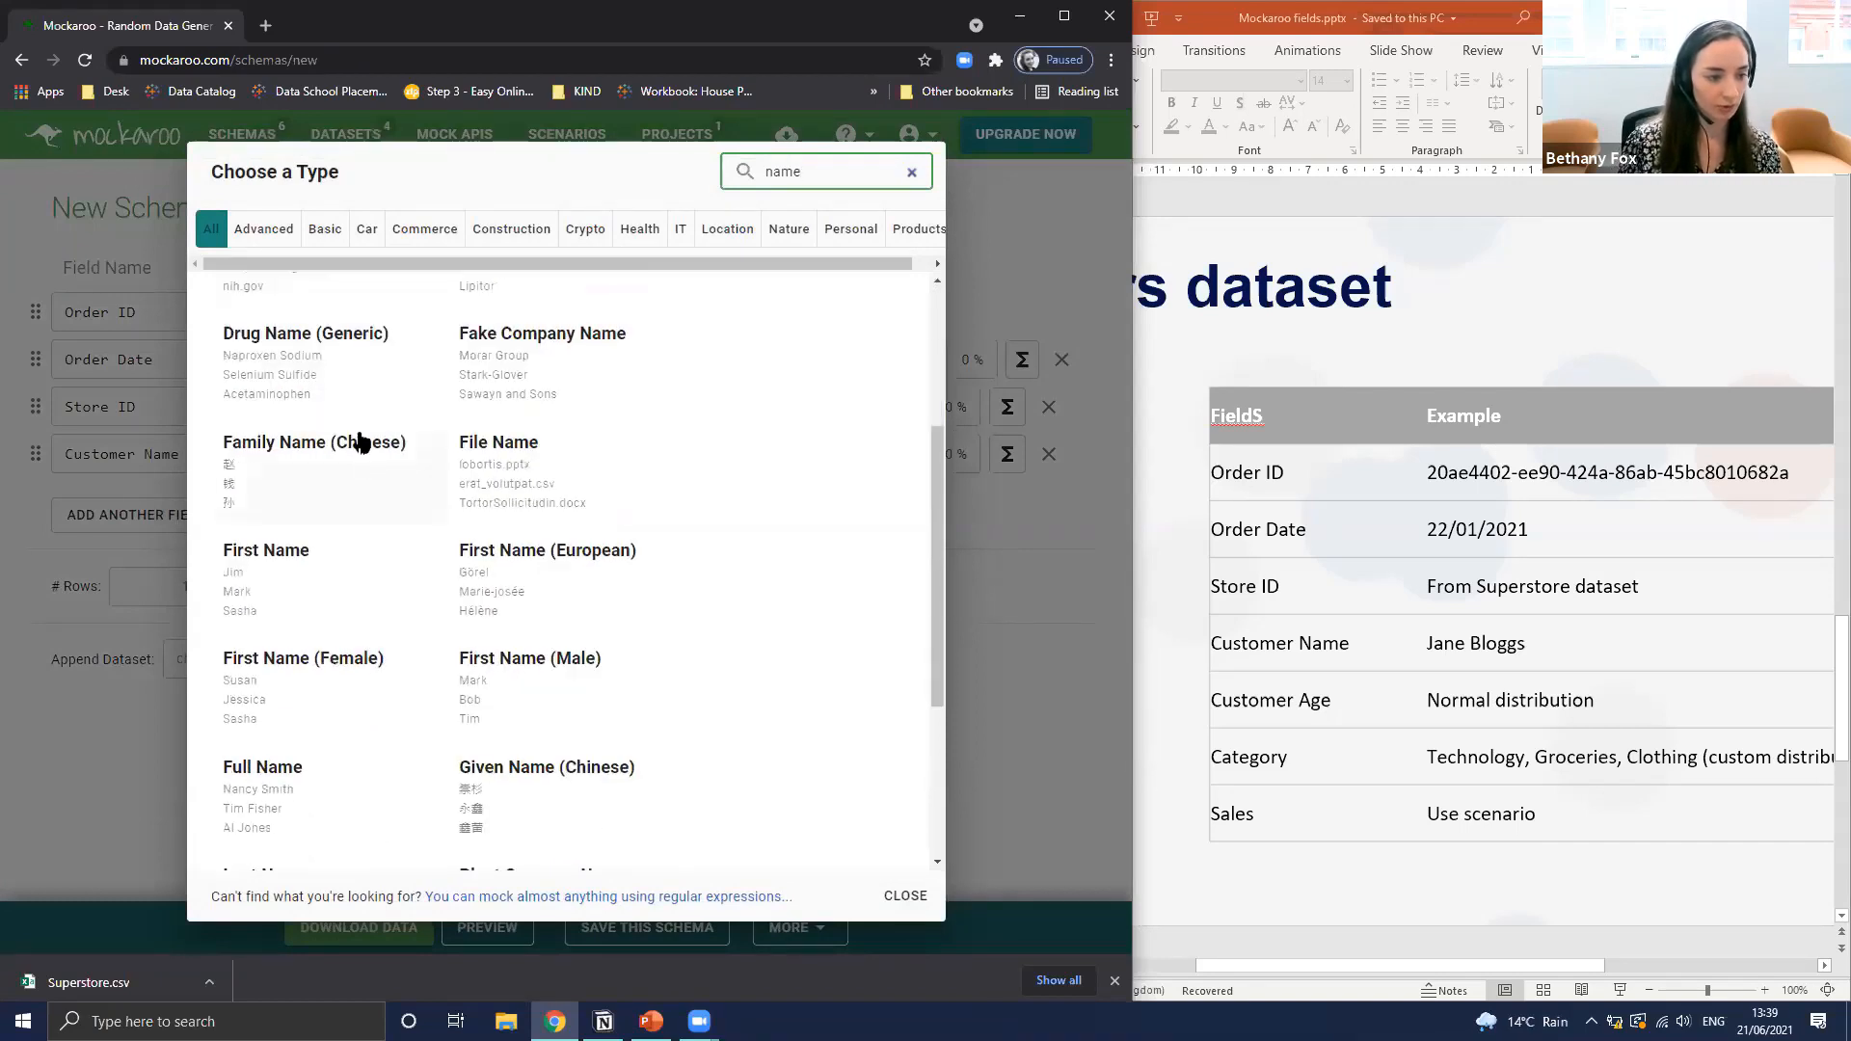
scroll(396, 674, down, 1)
click(345, 712)
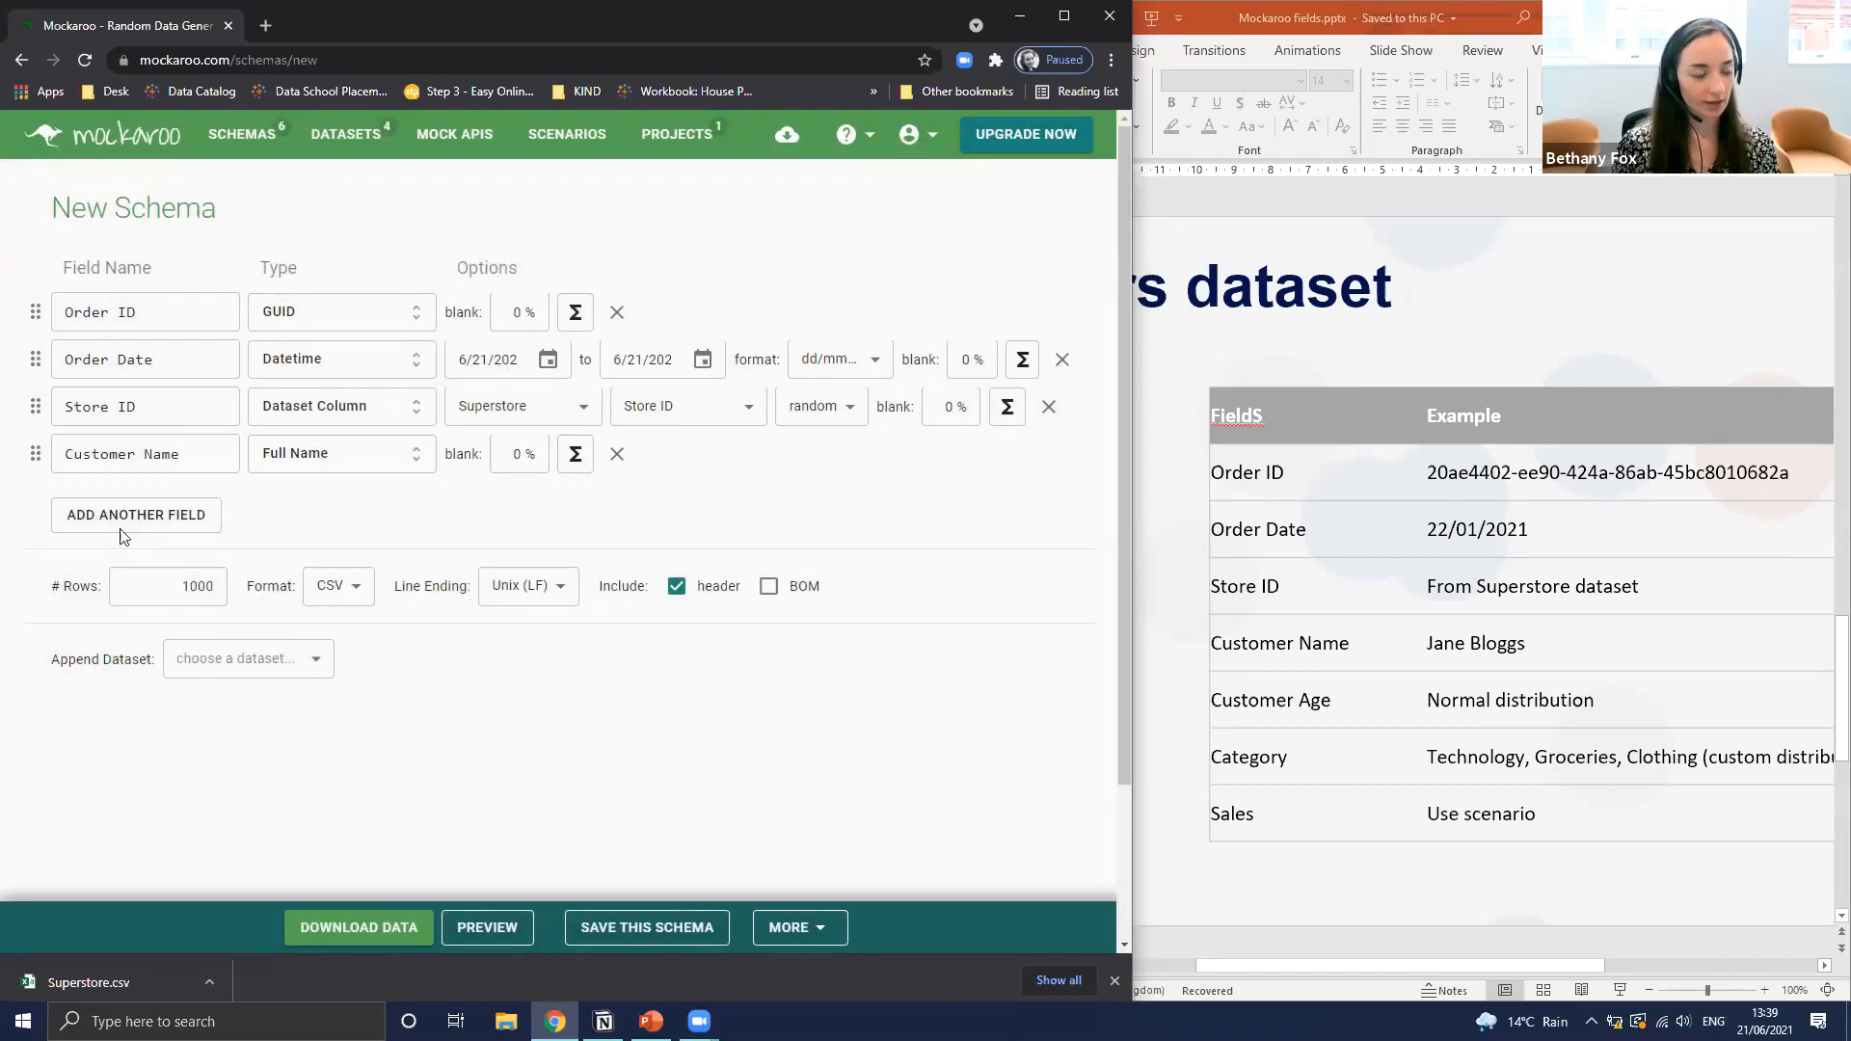
Add a fifth field and name it Customer Age
click(112, 516)
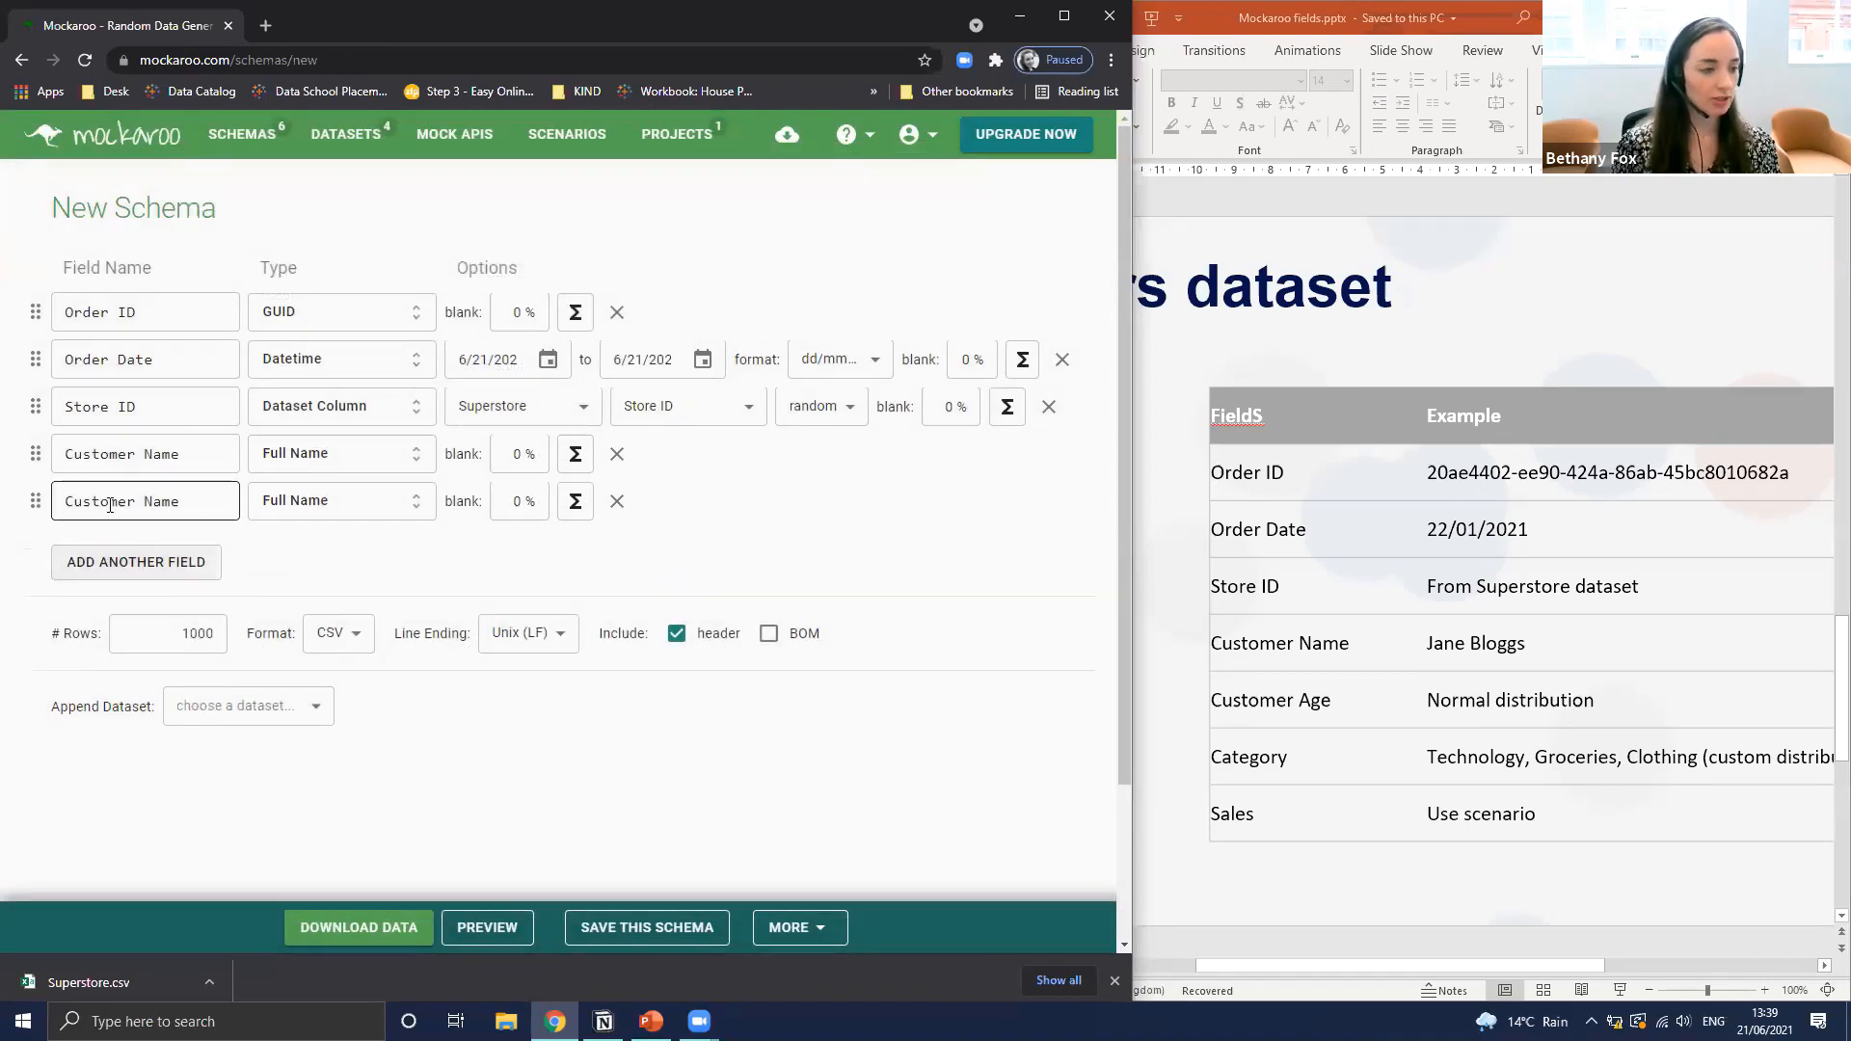
click(224, 493)
double_click(223, 493)
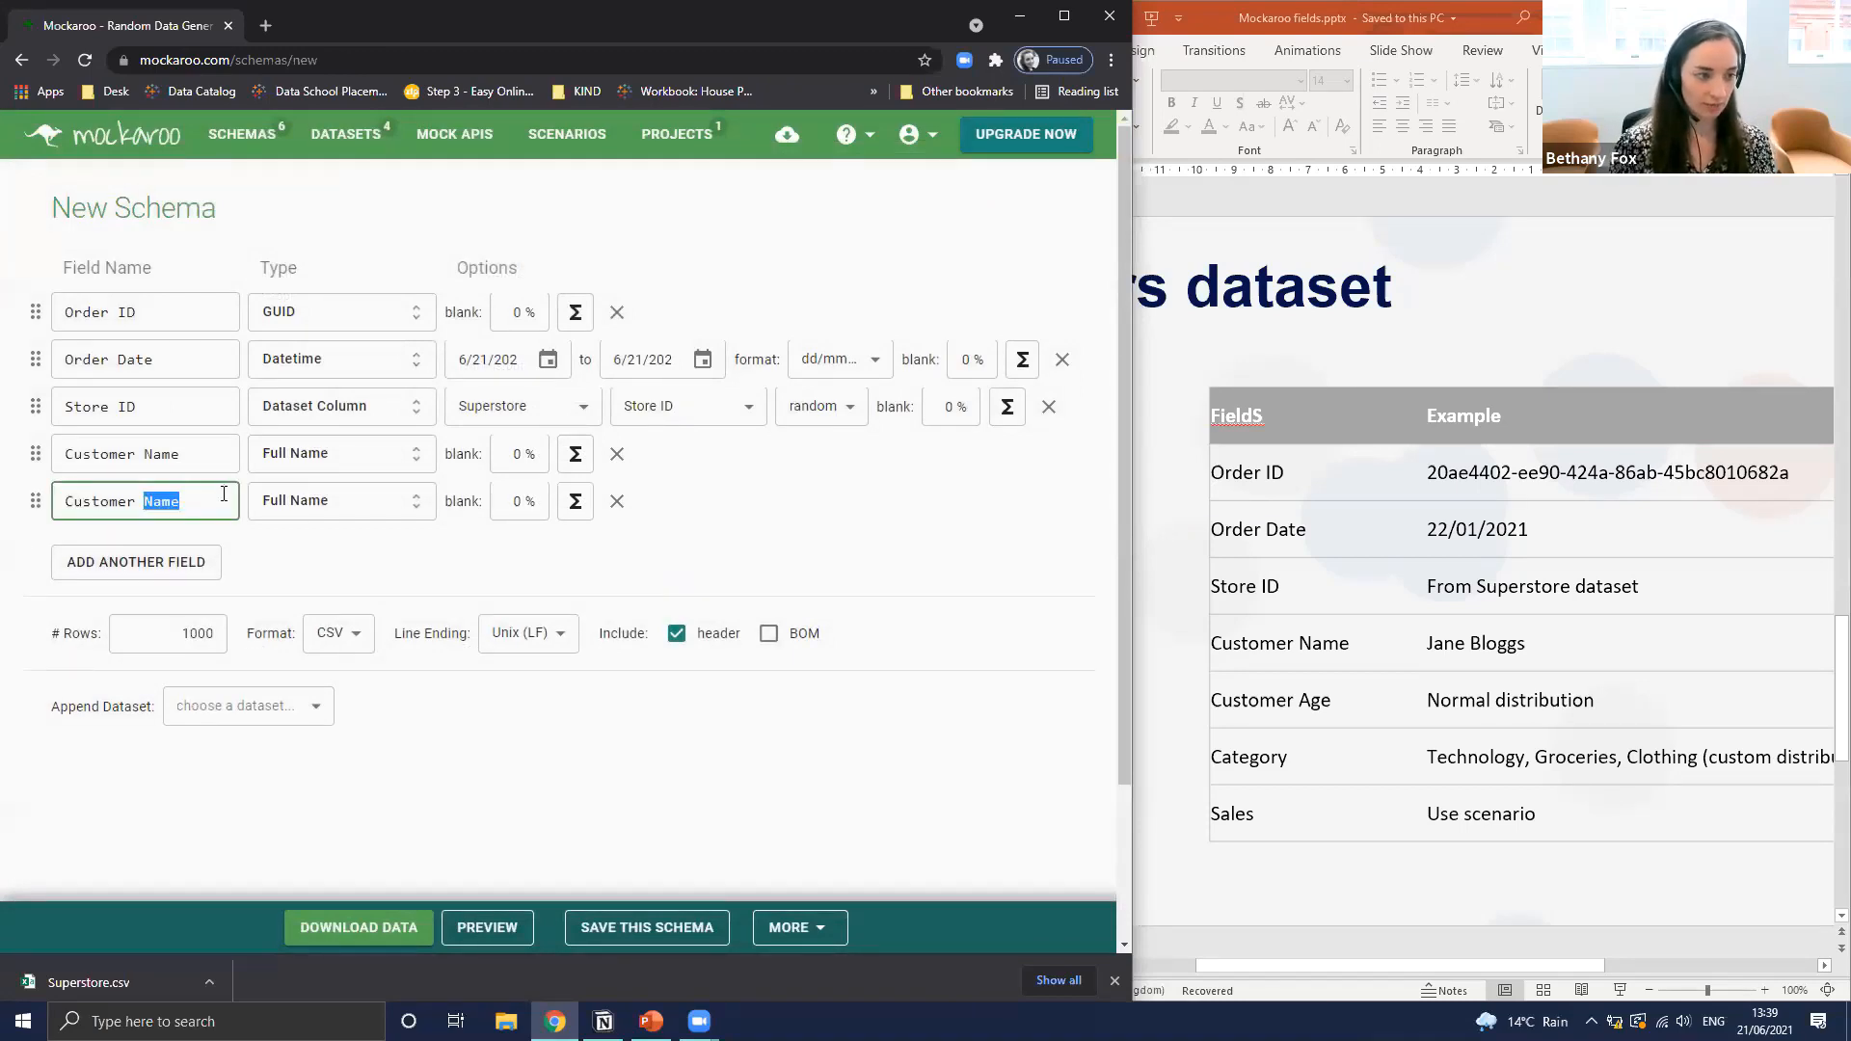
text(Age)
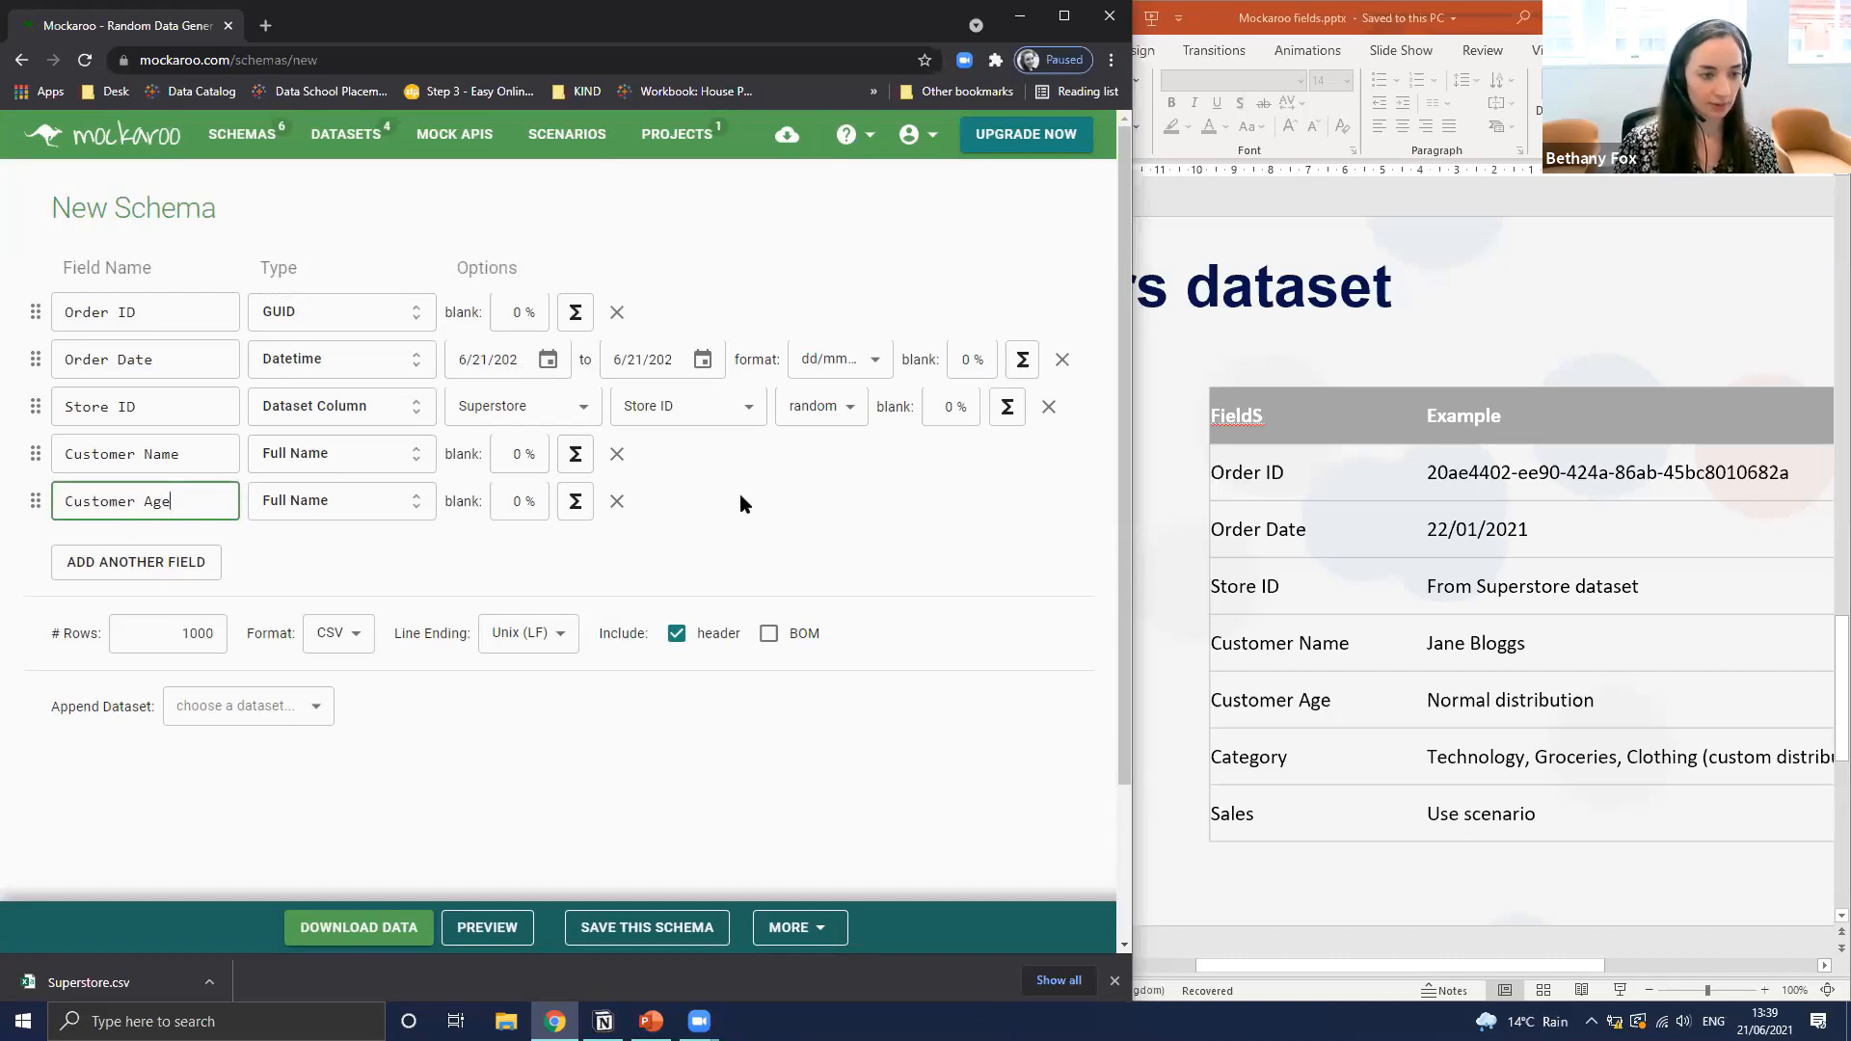
key(alt+Tab)
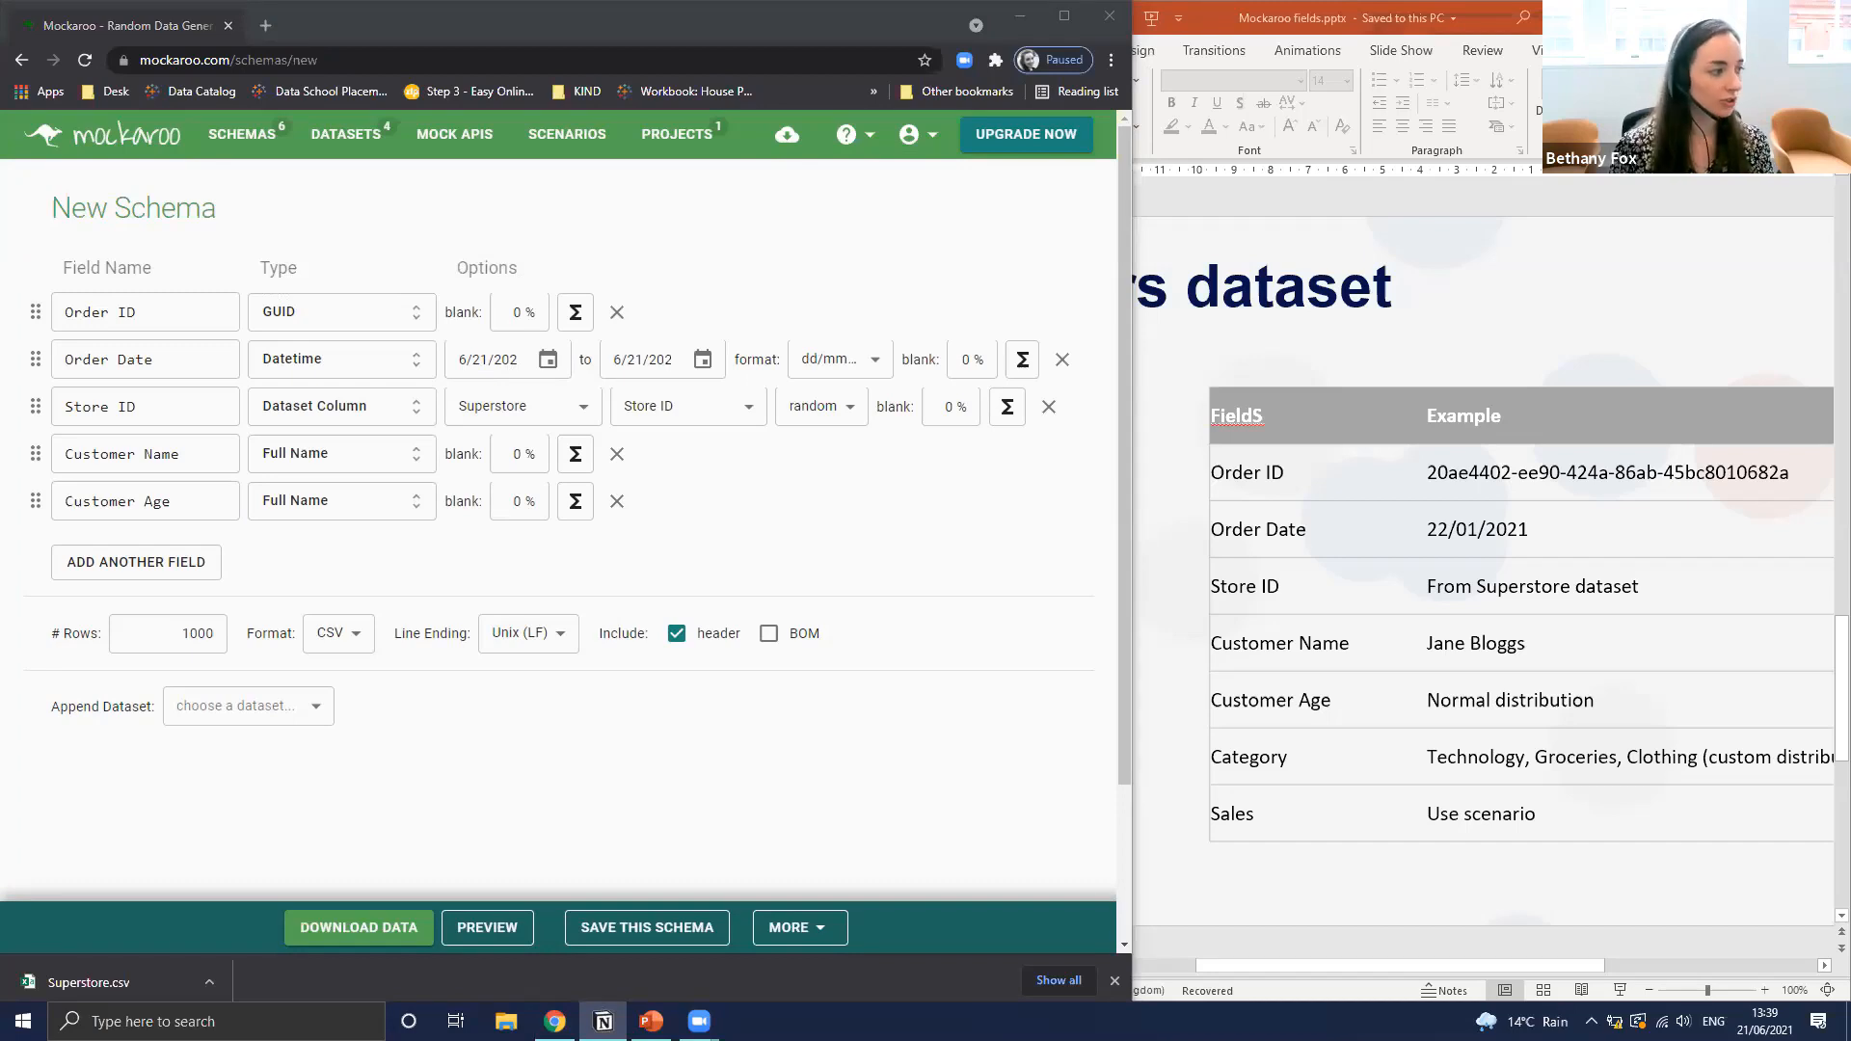
click(862, 523)
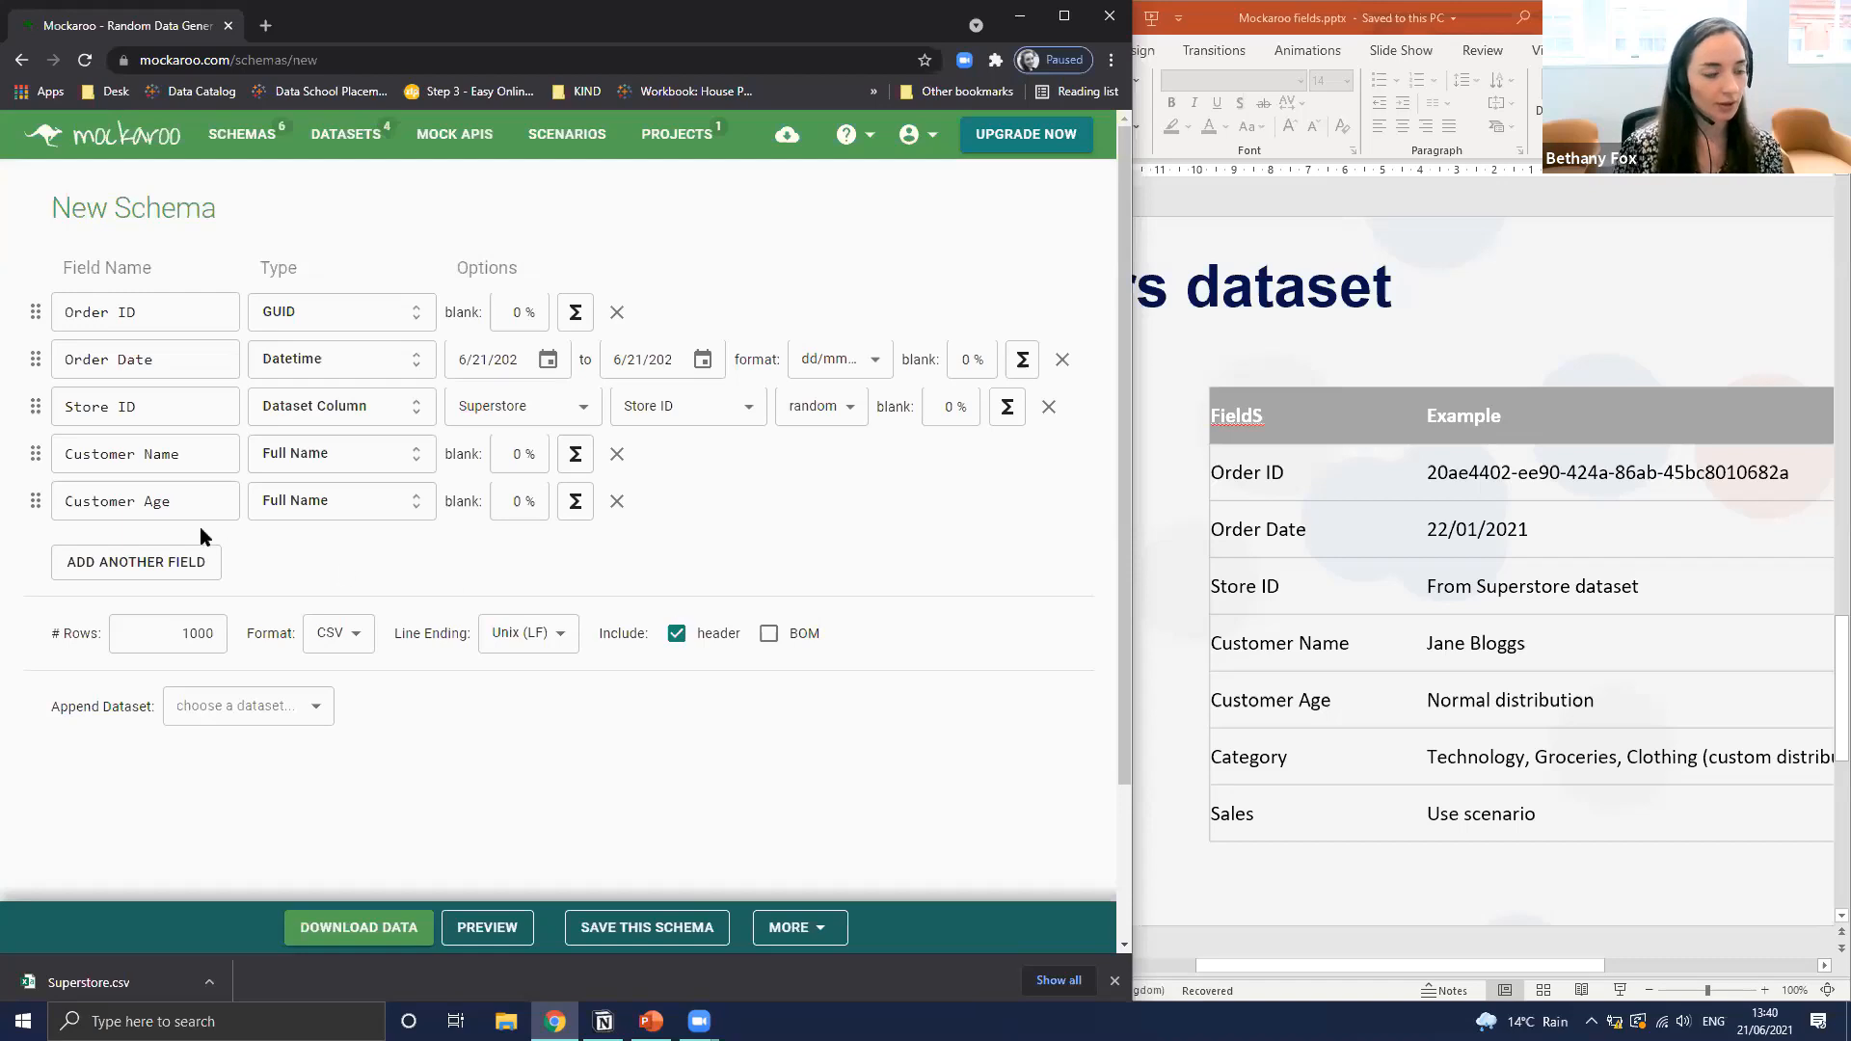
Search the types for the available distributions and set the Customer Age type to Normal Distribution
click(324, 520)
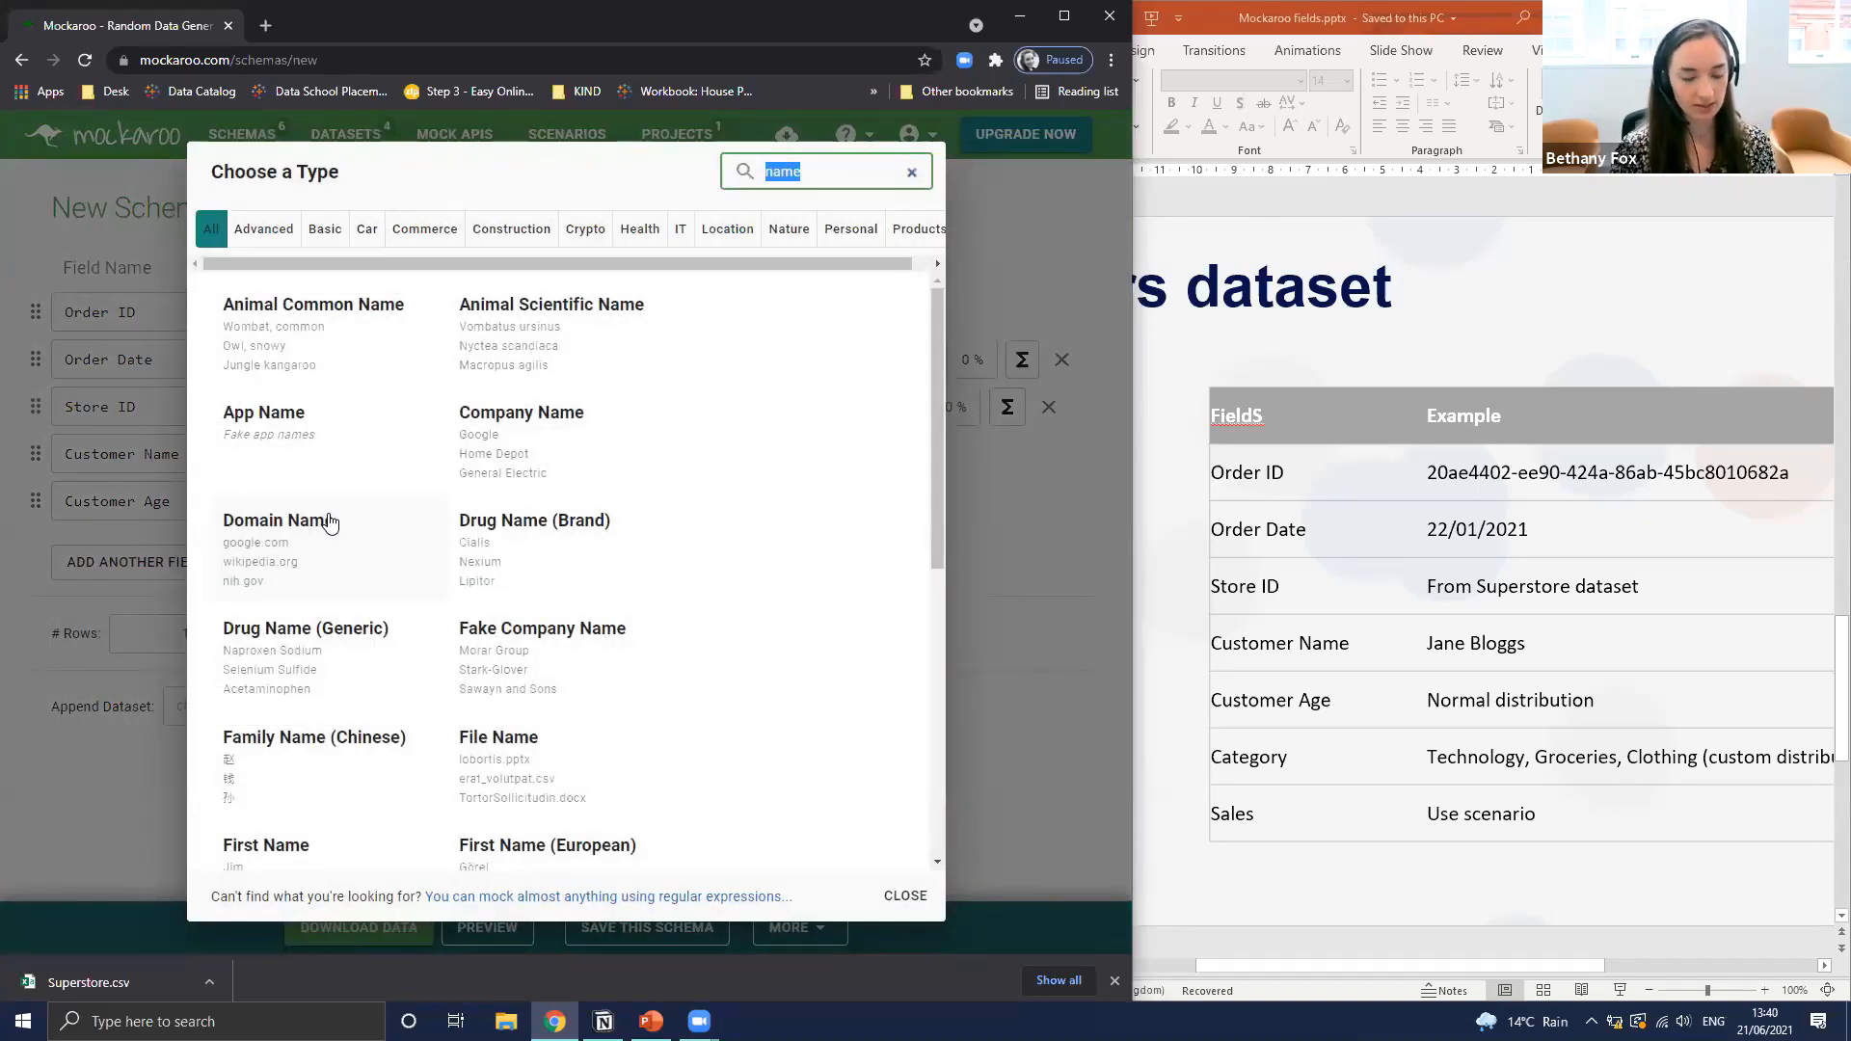
text(norm)
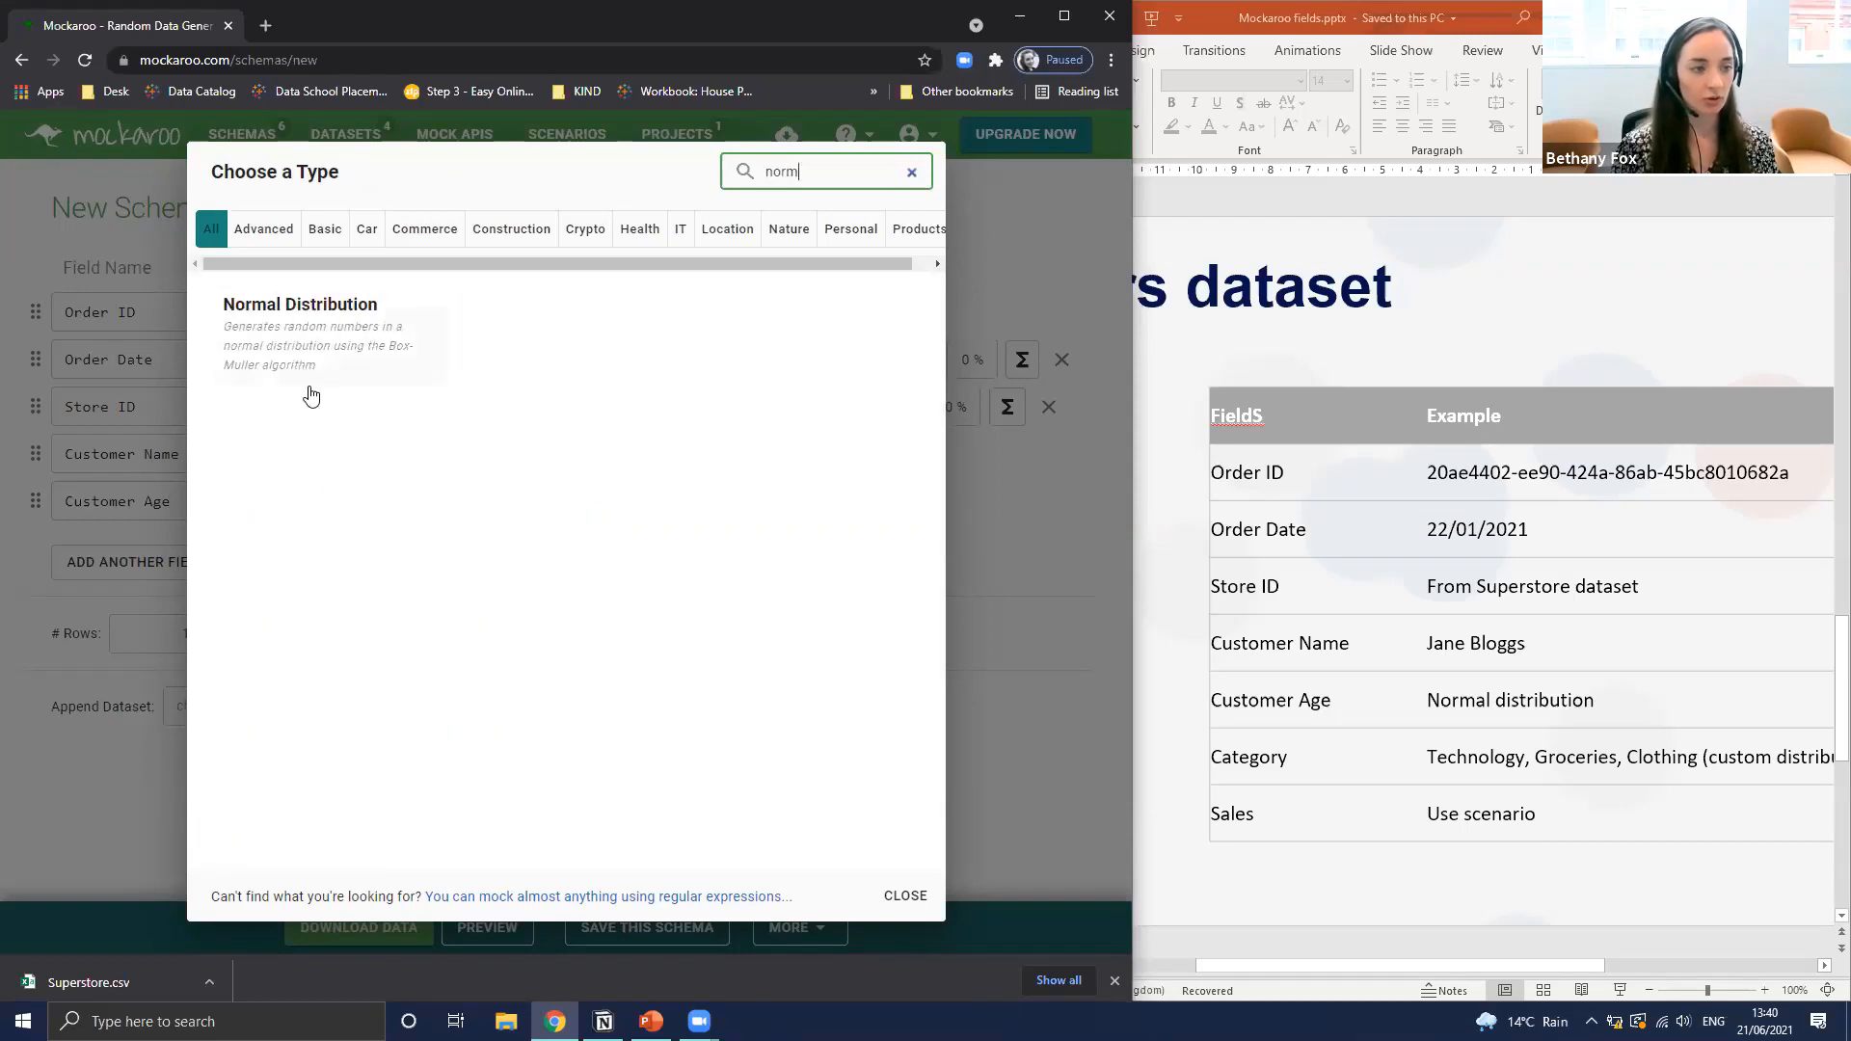
key(BackSpace)
key(BackSpace)
key(BackSpace)
key(BackSpace)
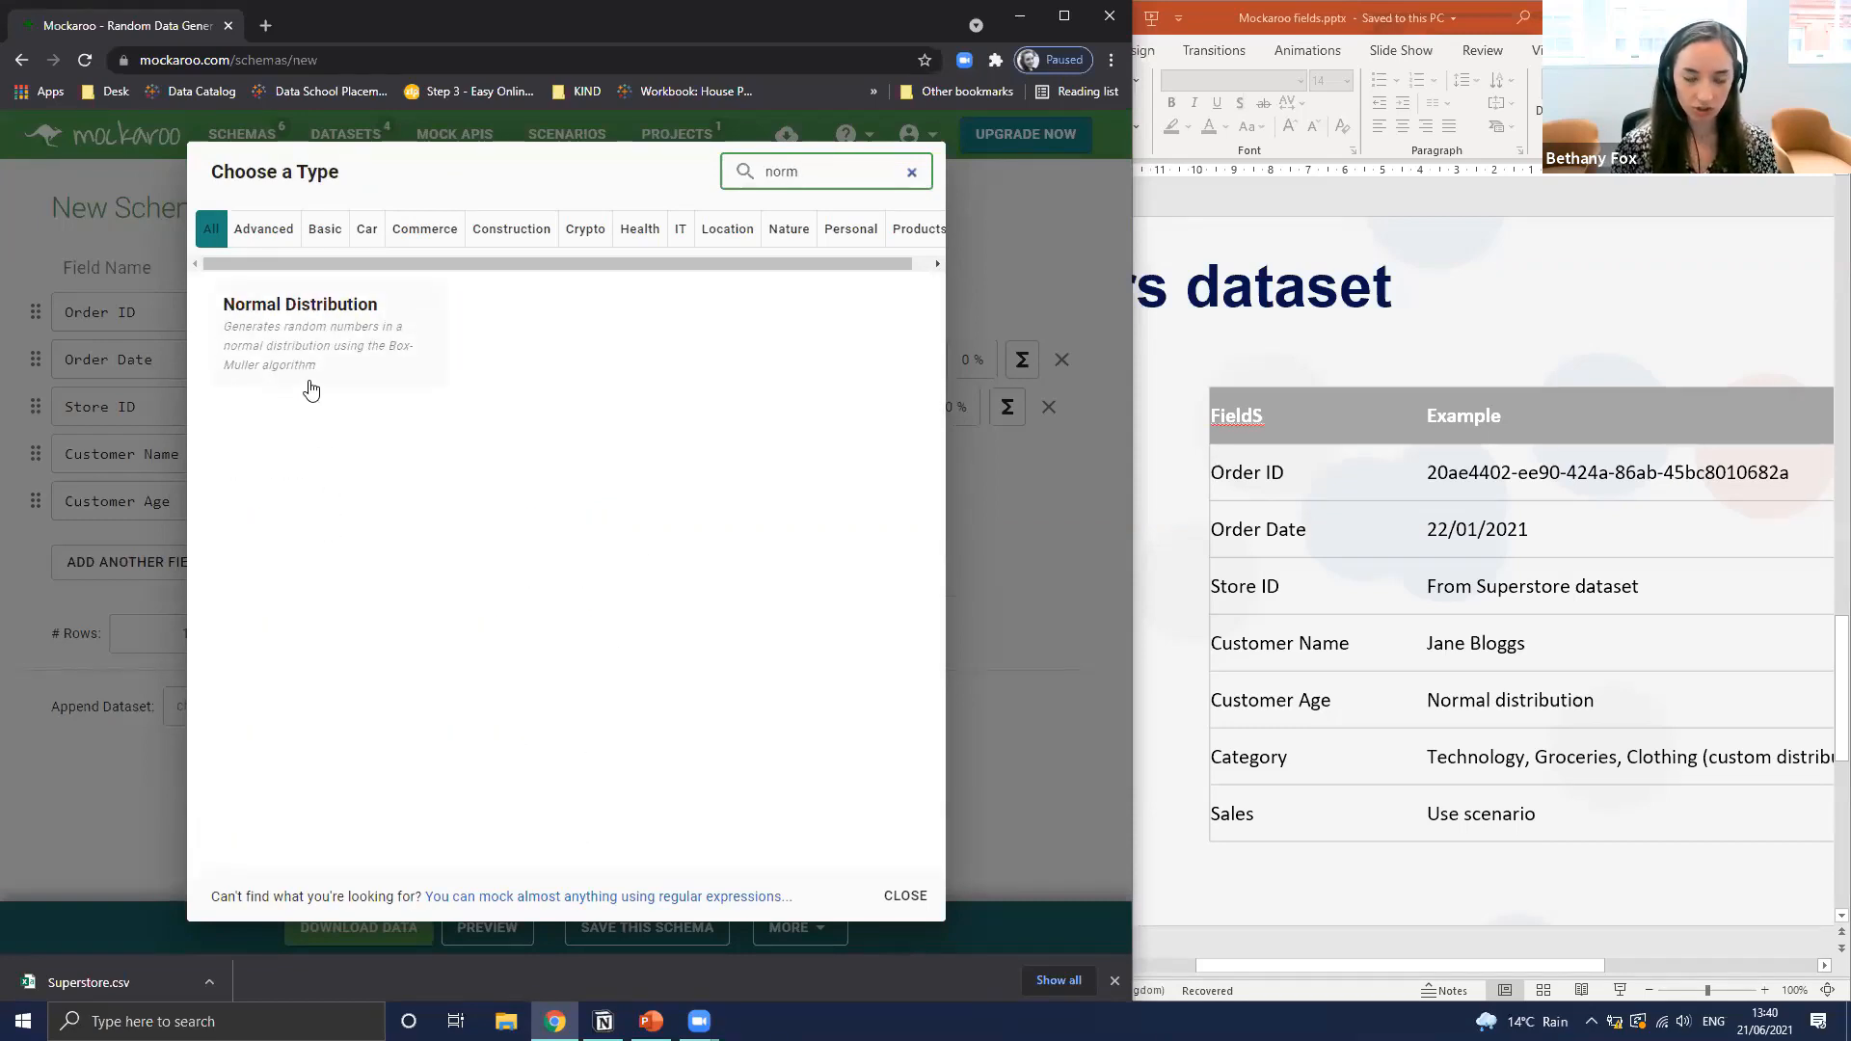
text(dis)
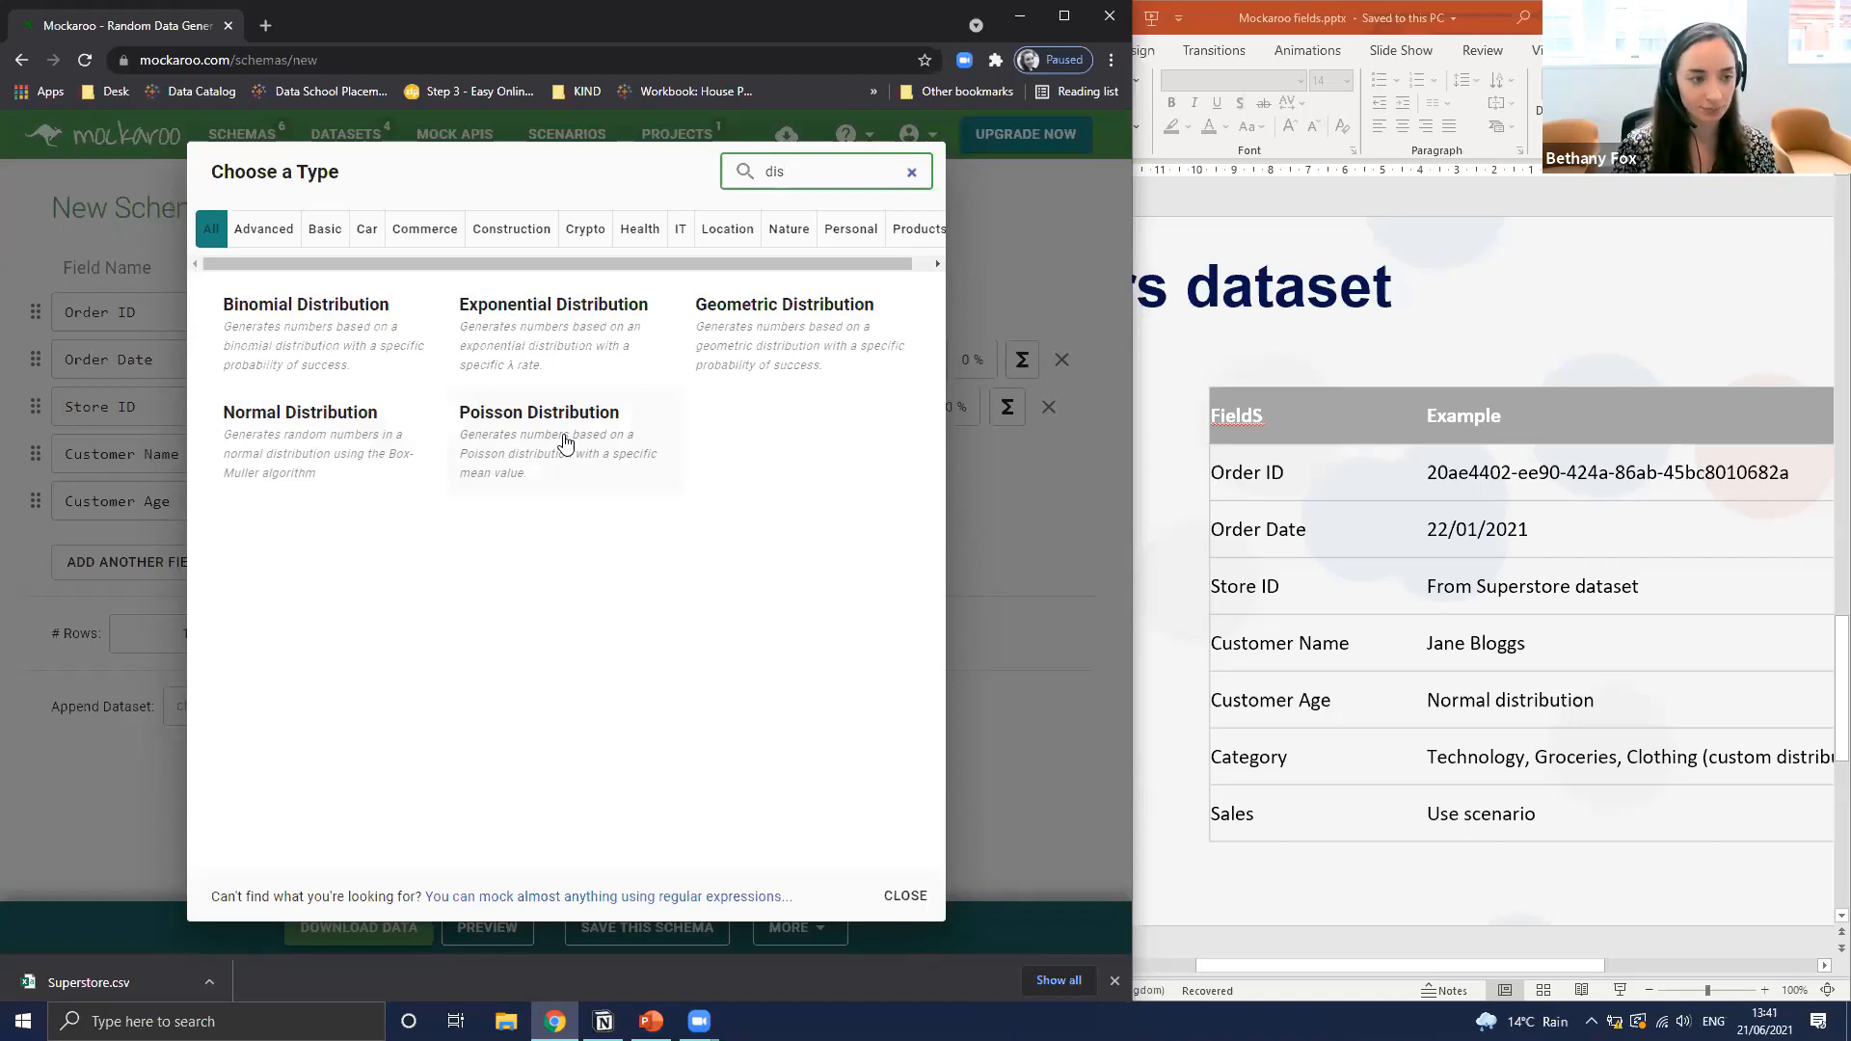
click(324, 455)
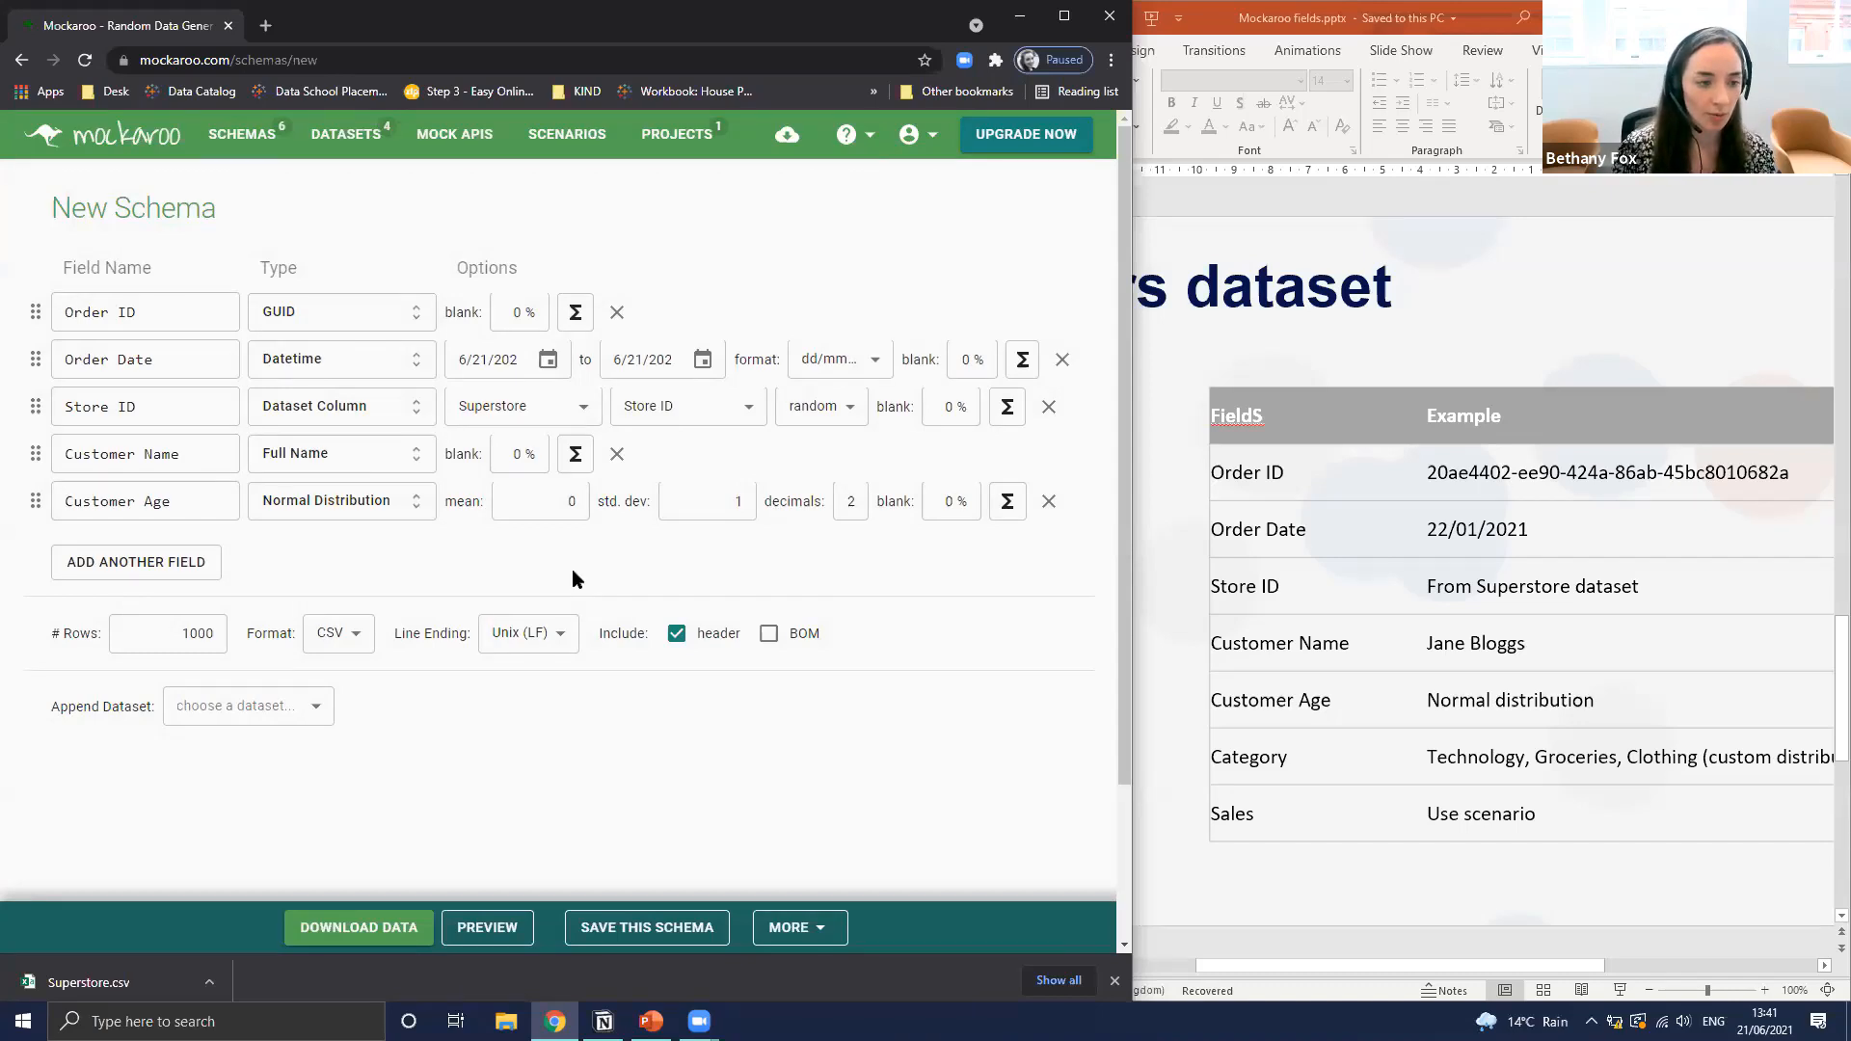
Set the mean of the Customer Age distribution to 50
click(530, 509)
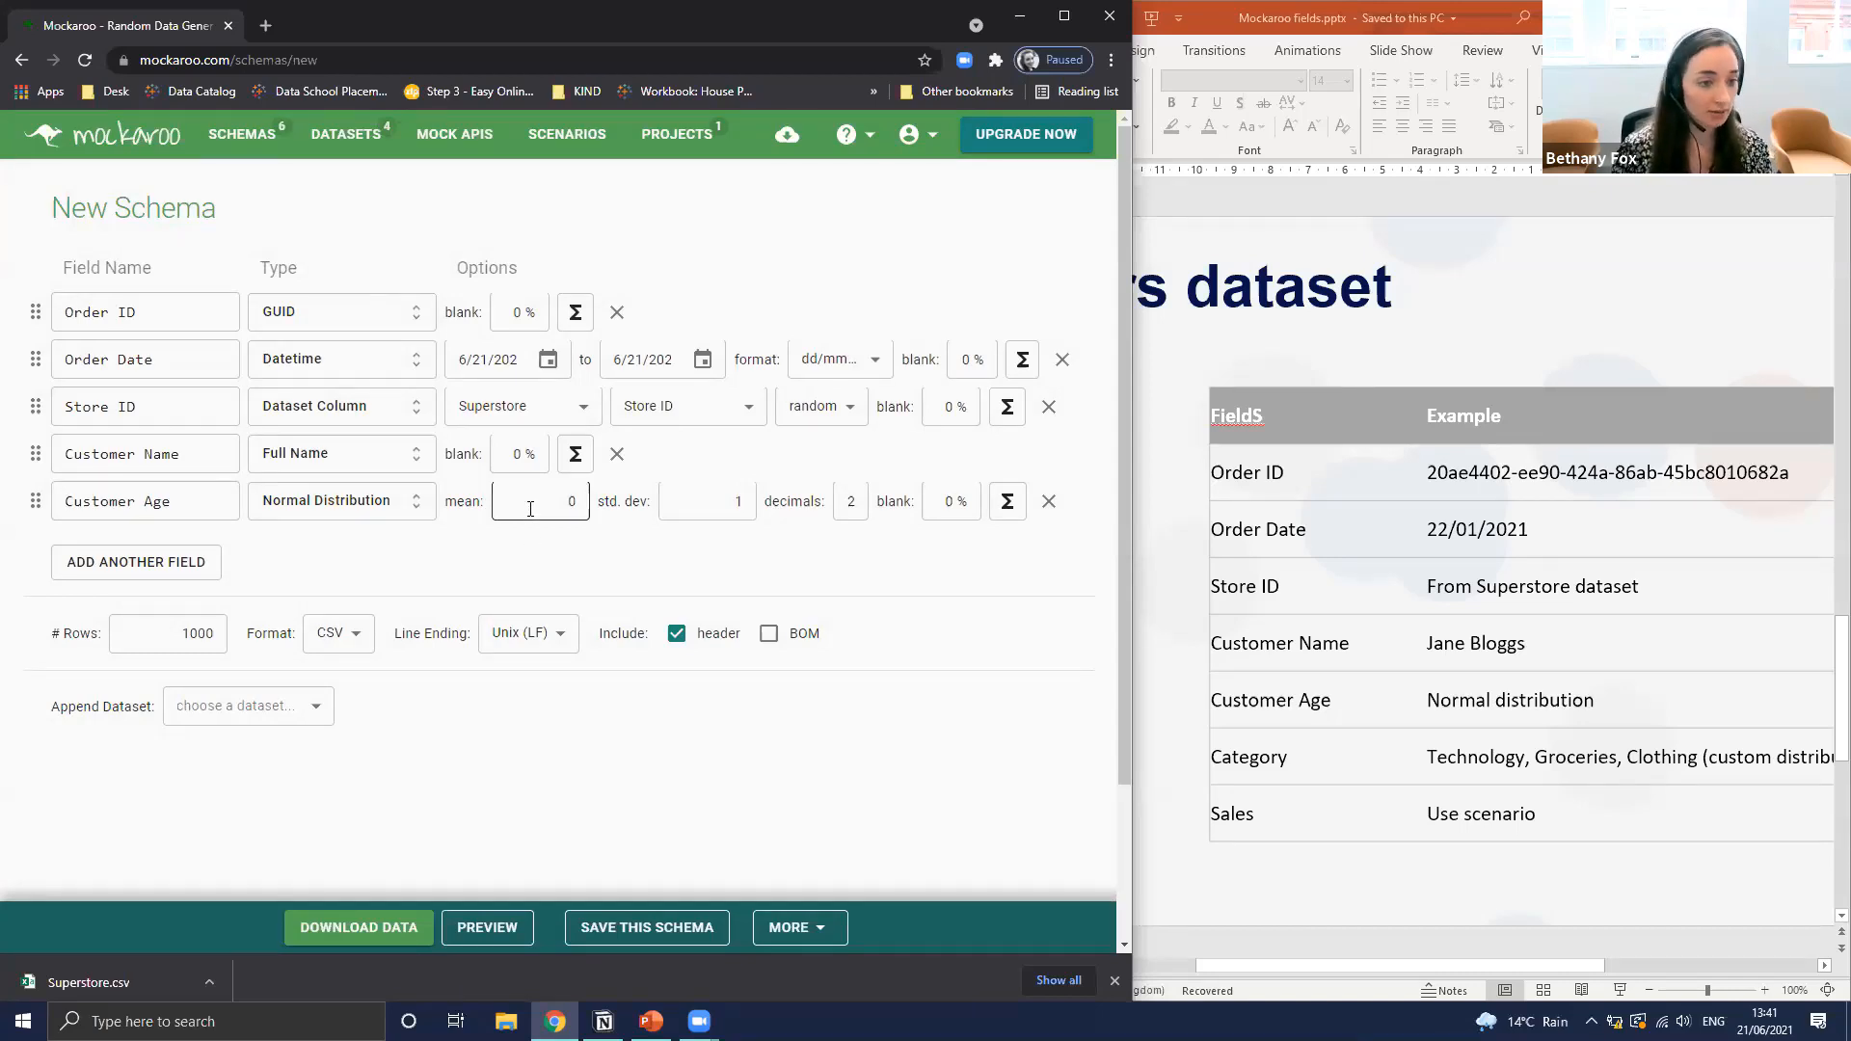
click(744, 500)
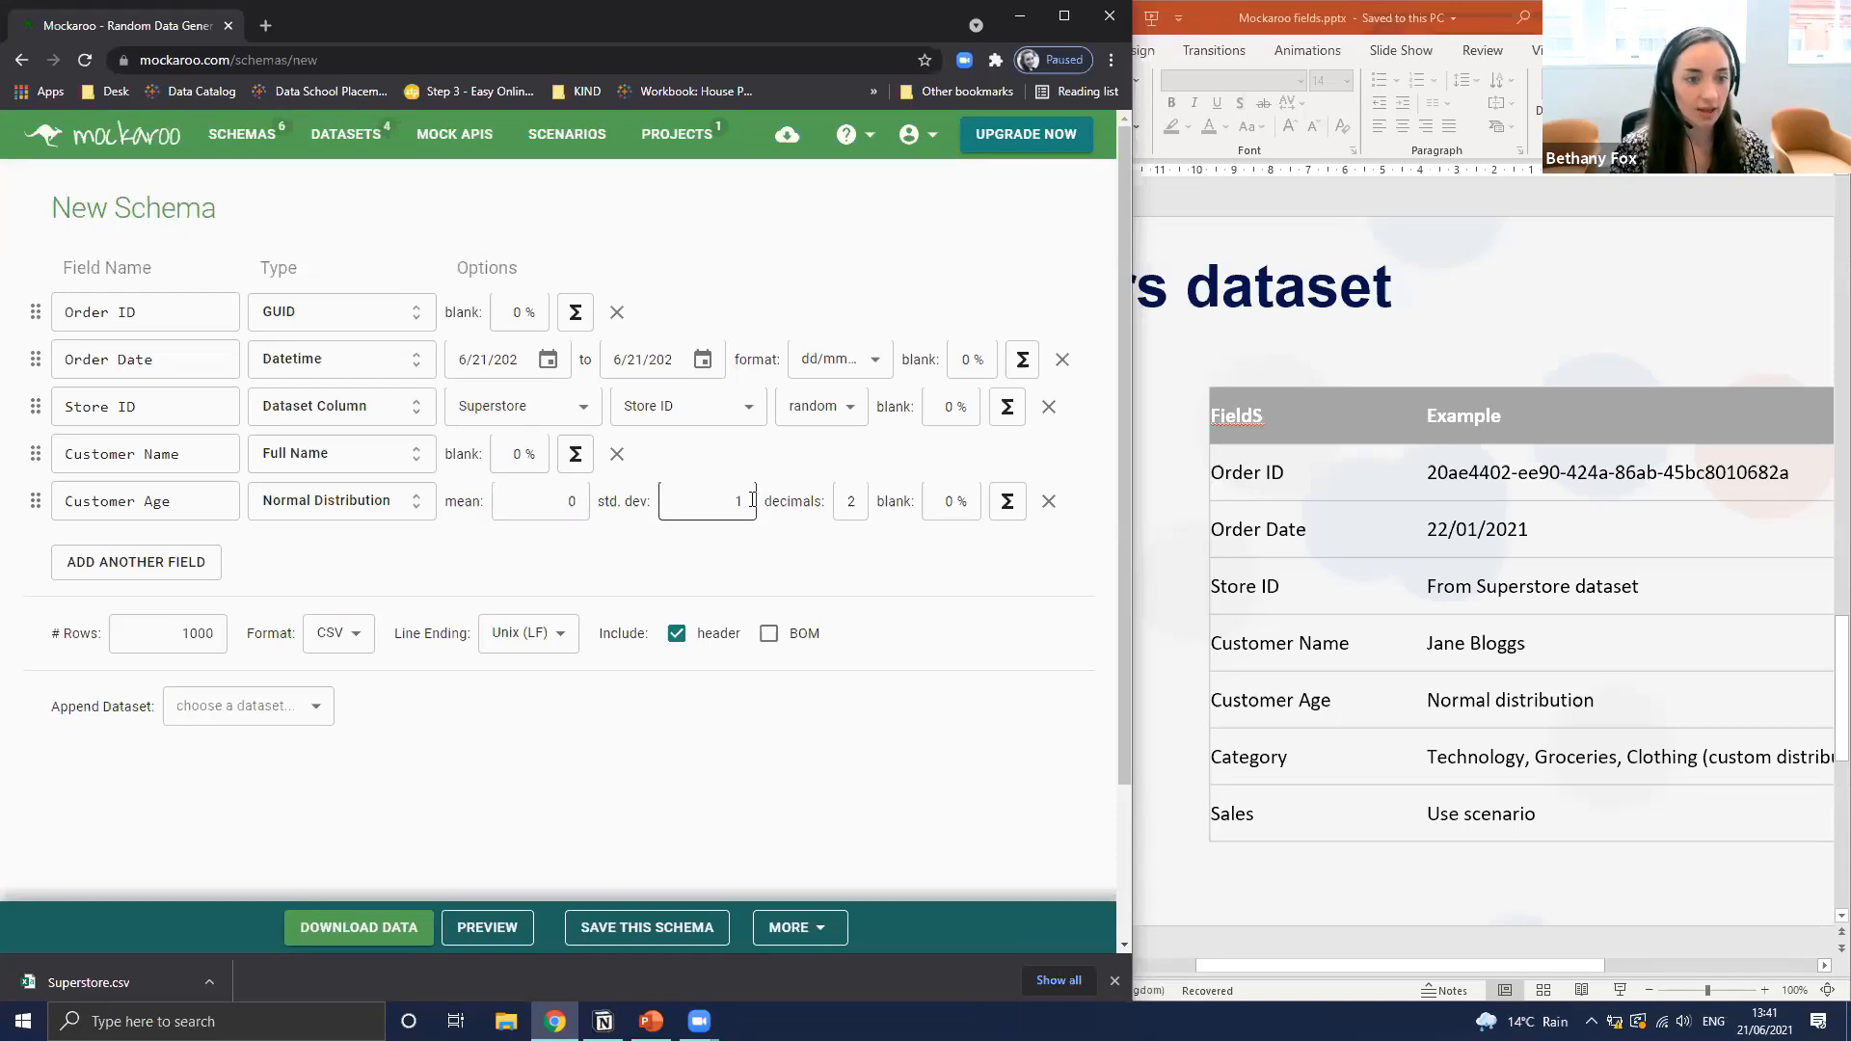
click(545, 503)
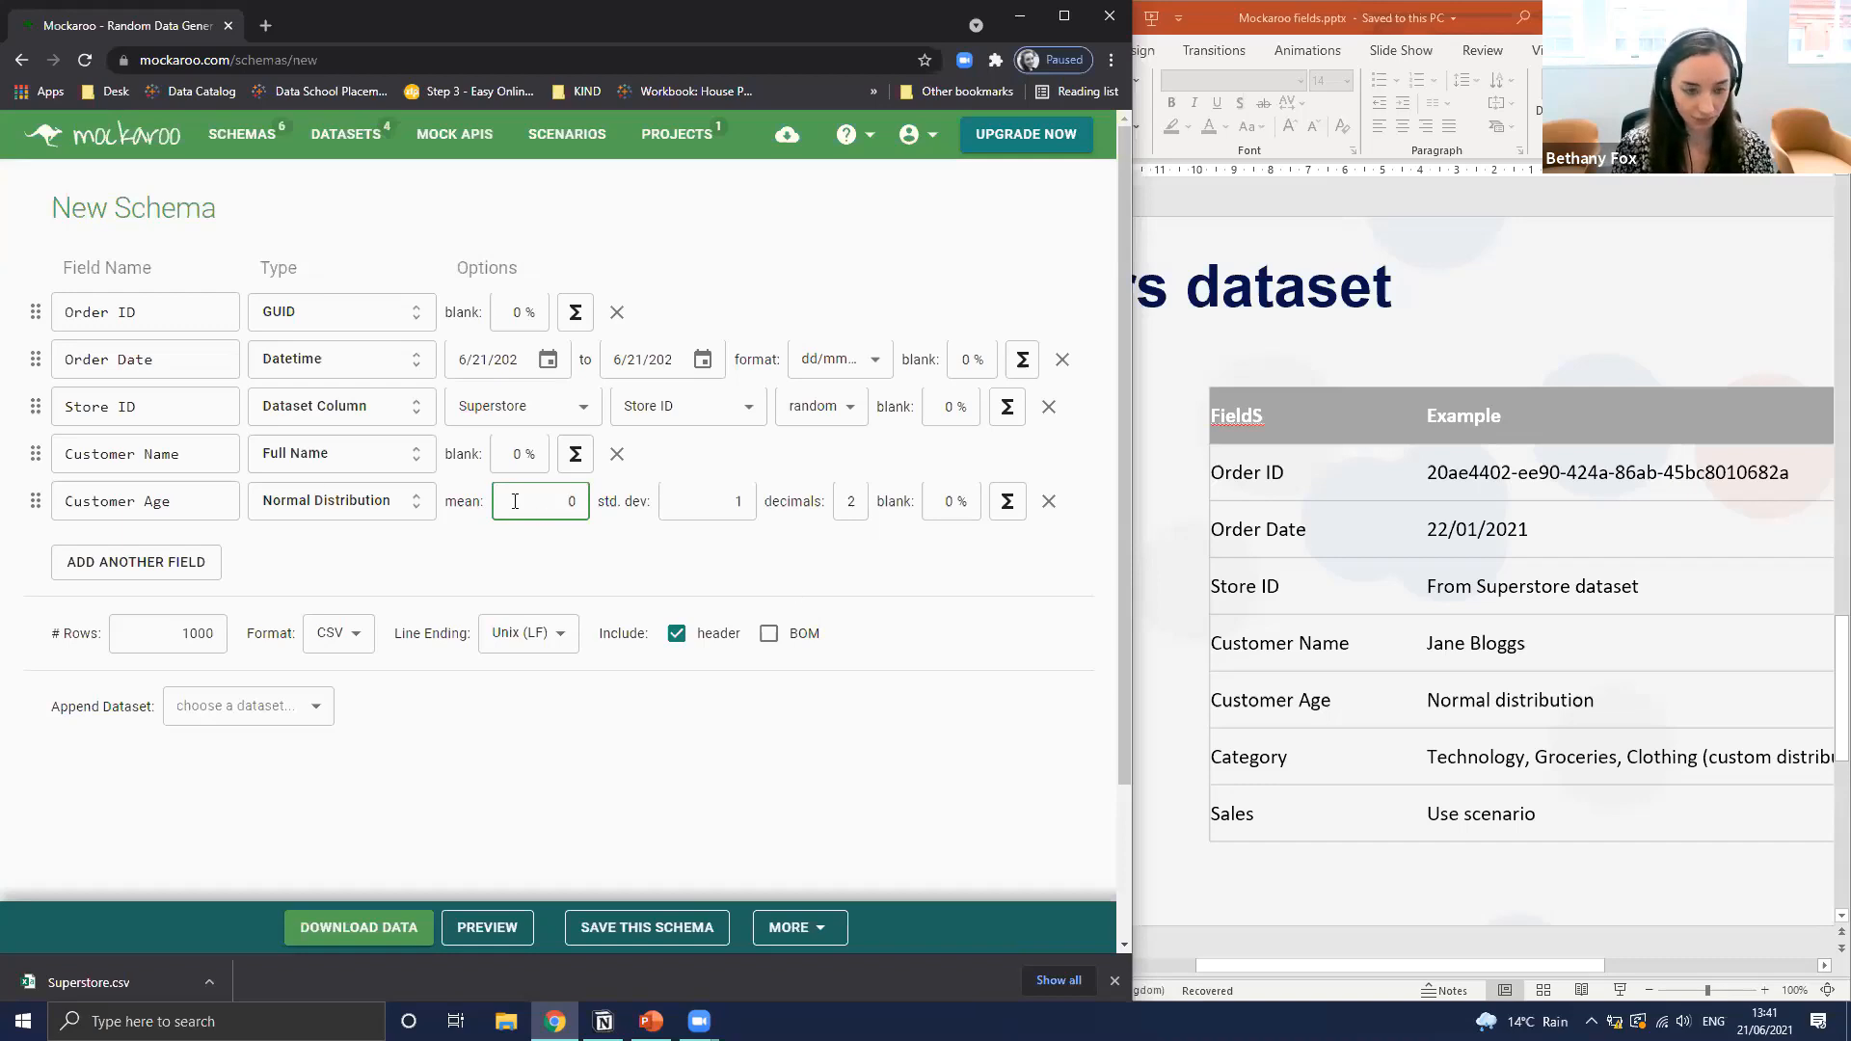
text(5)
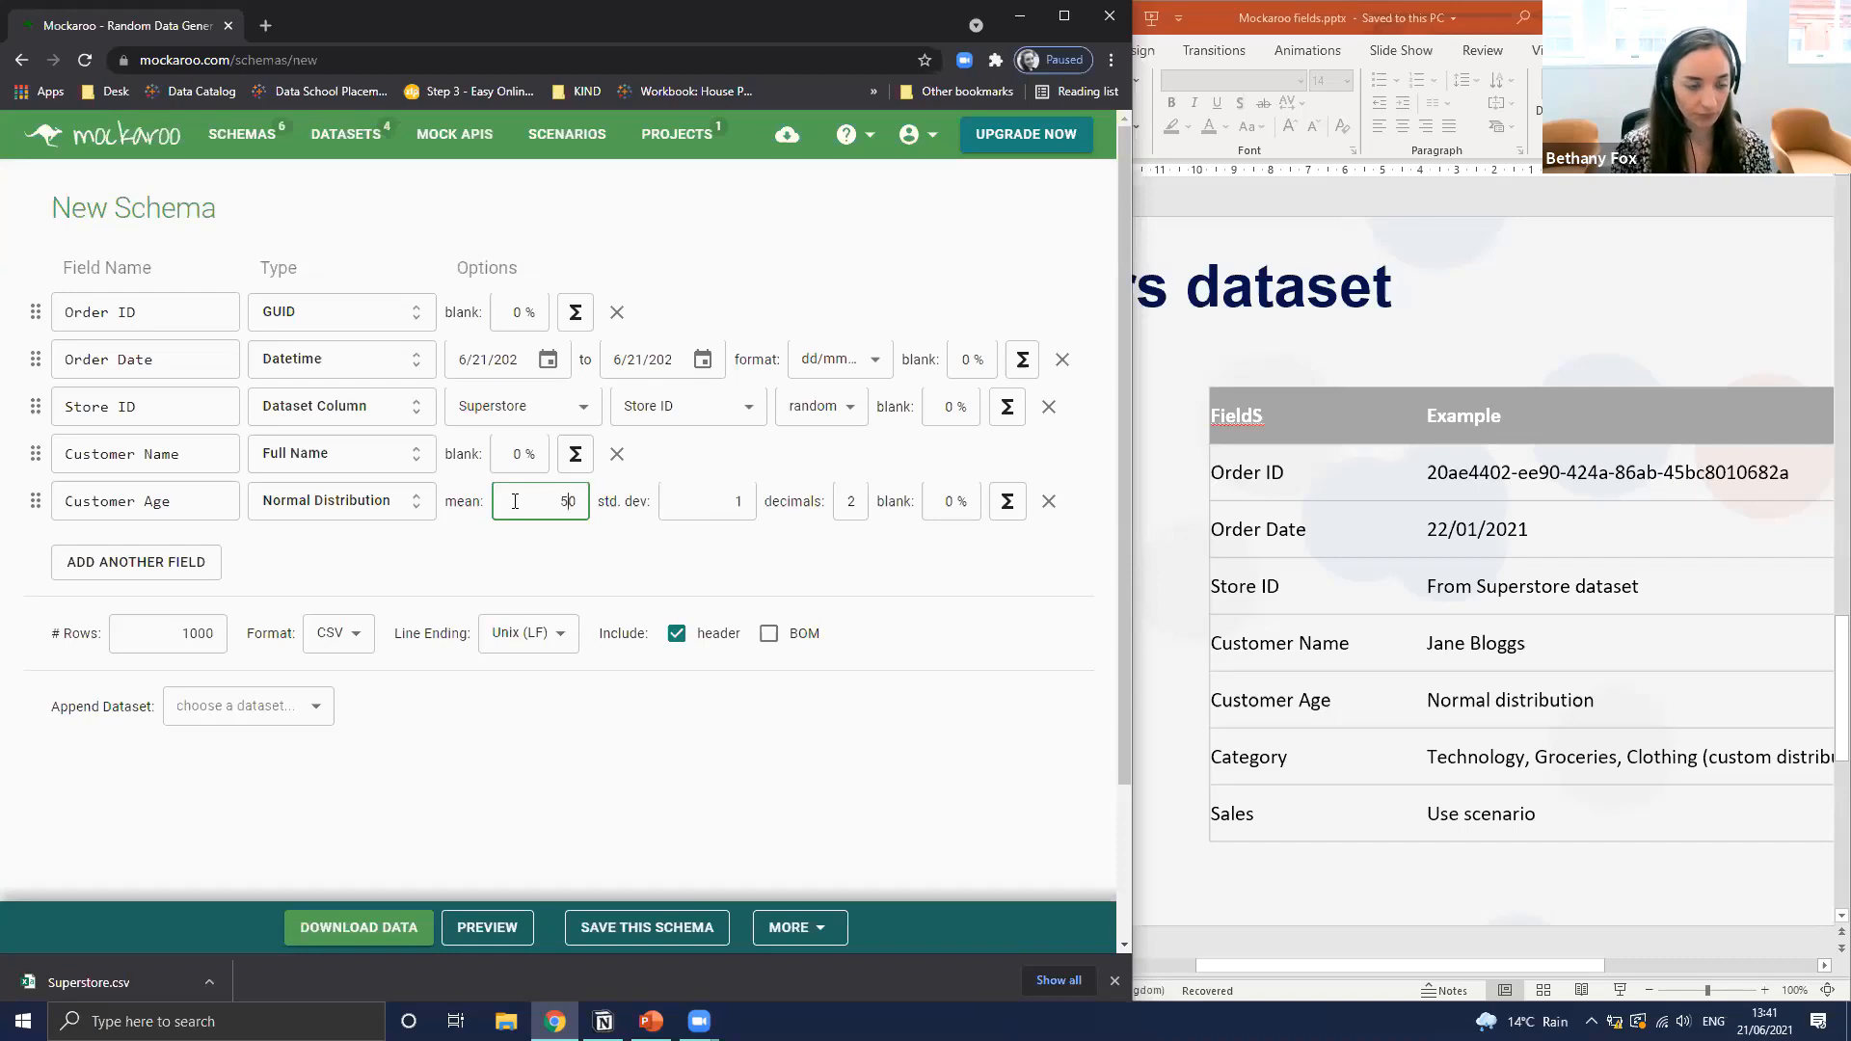
Consult the enlarged normal distribution chart in Notion, and set the Customer Age standard deviation to 10 in Mockaroo
click(715, 505)
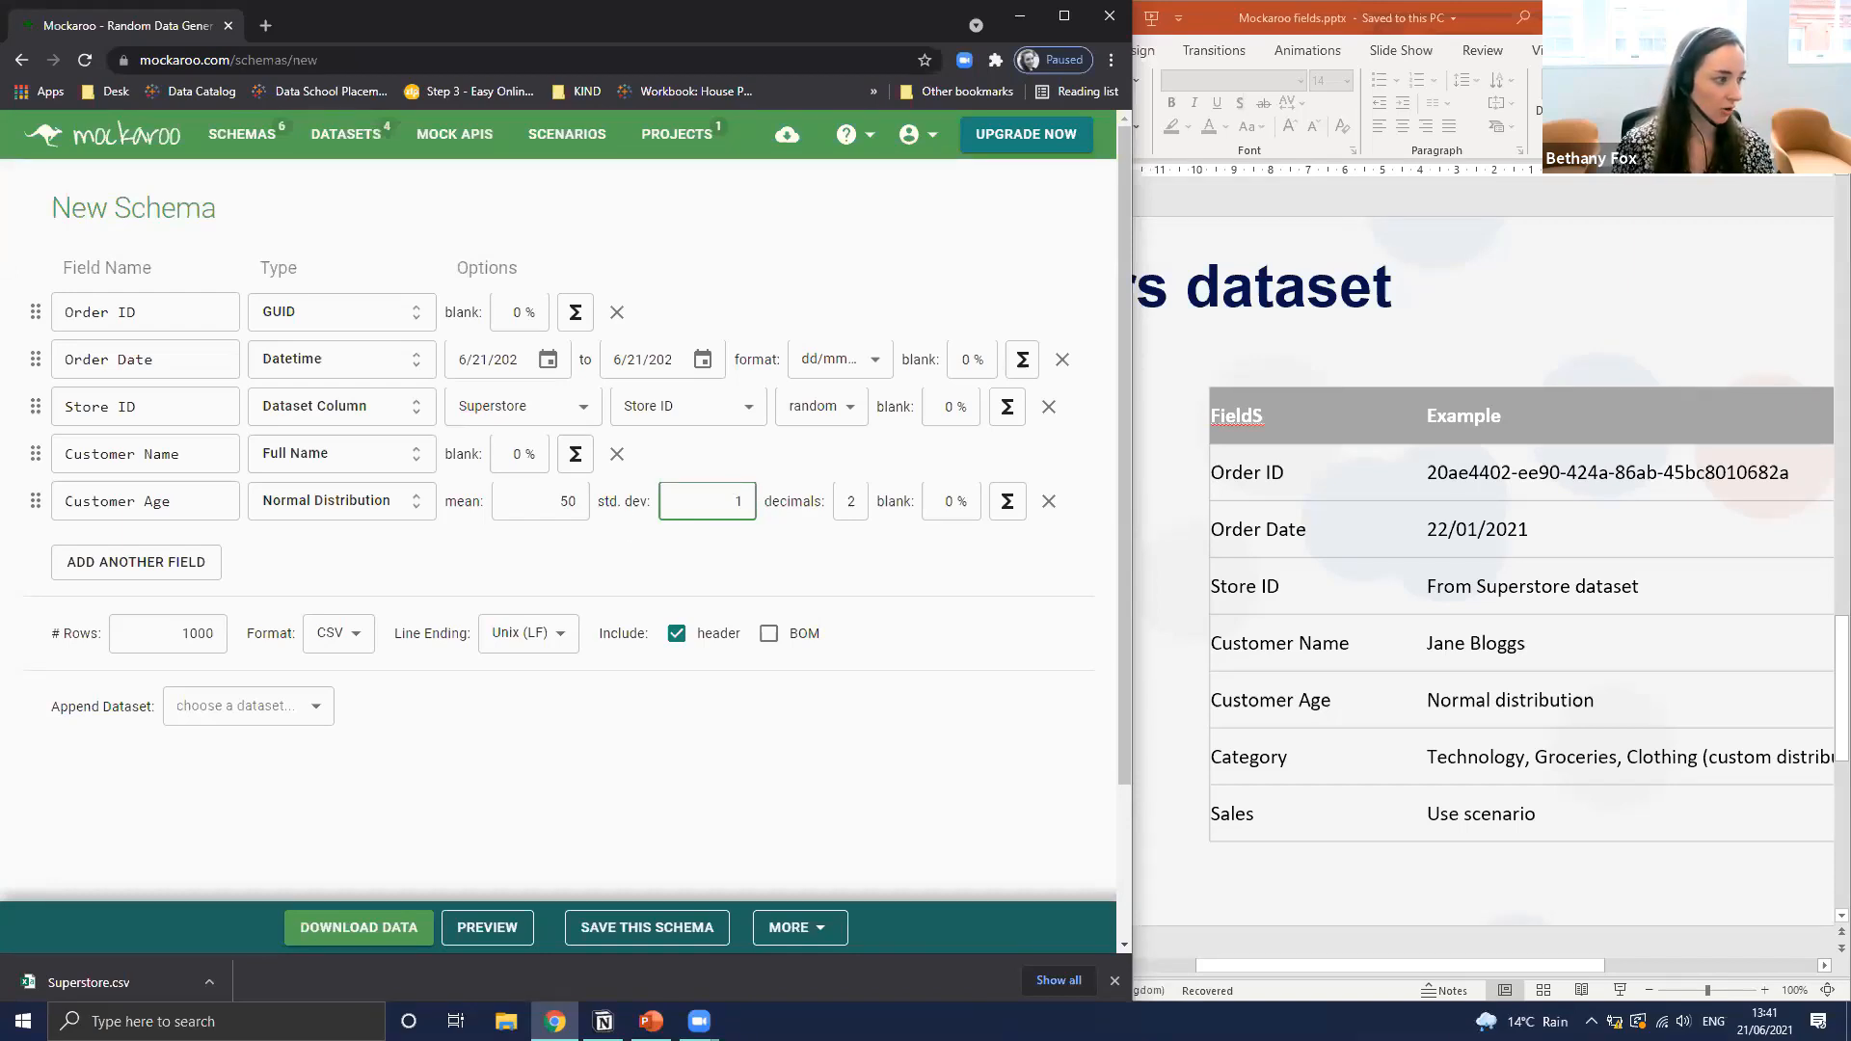
key(alt+Tab)
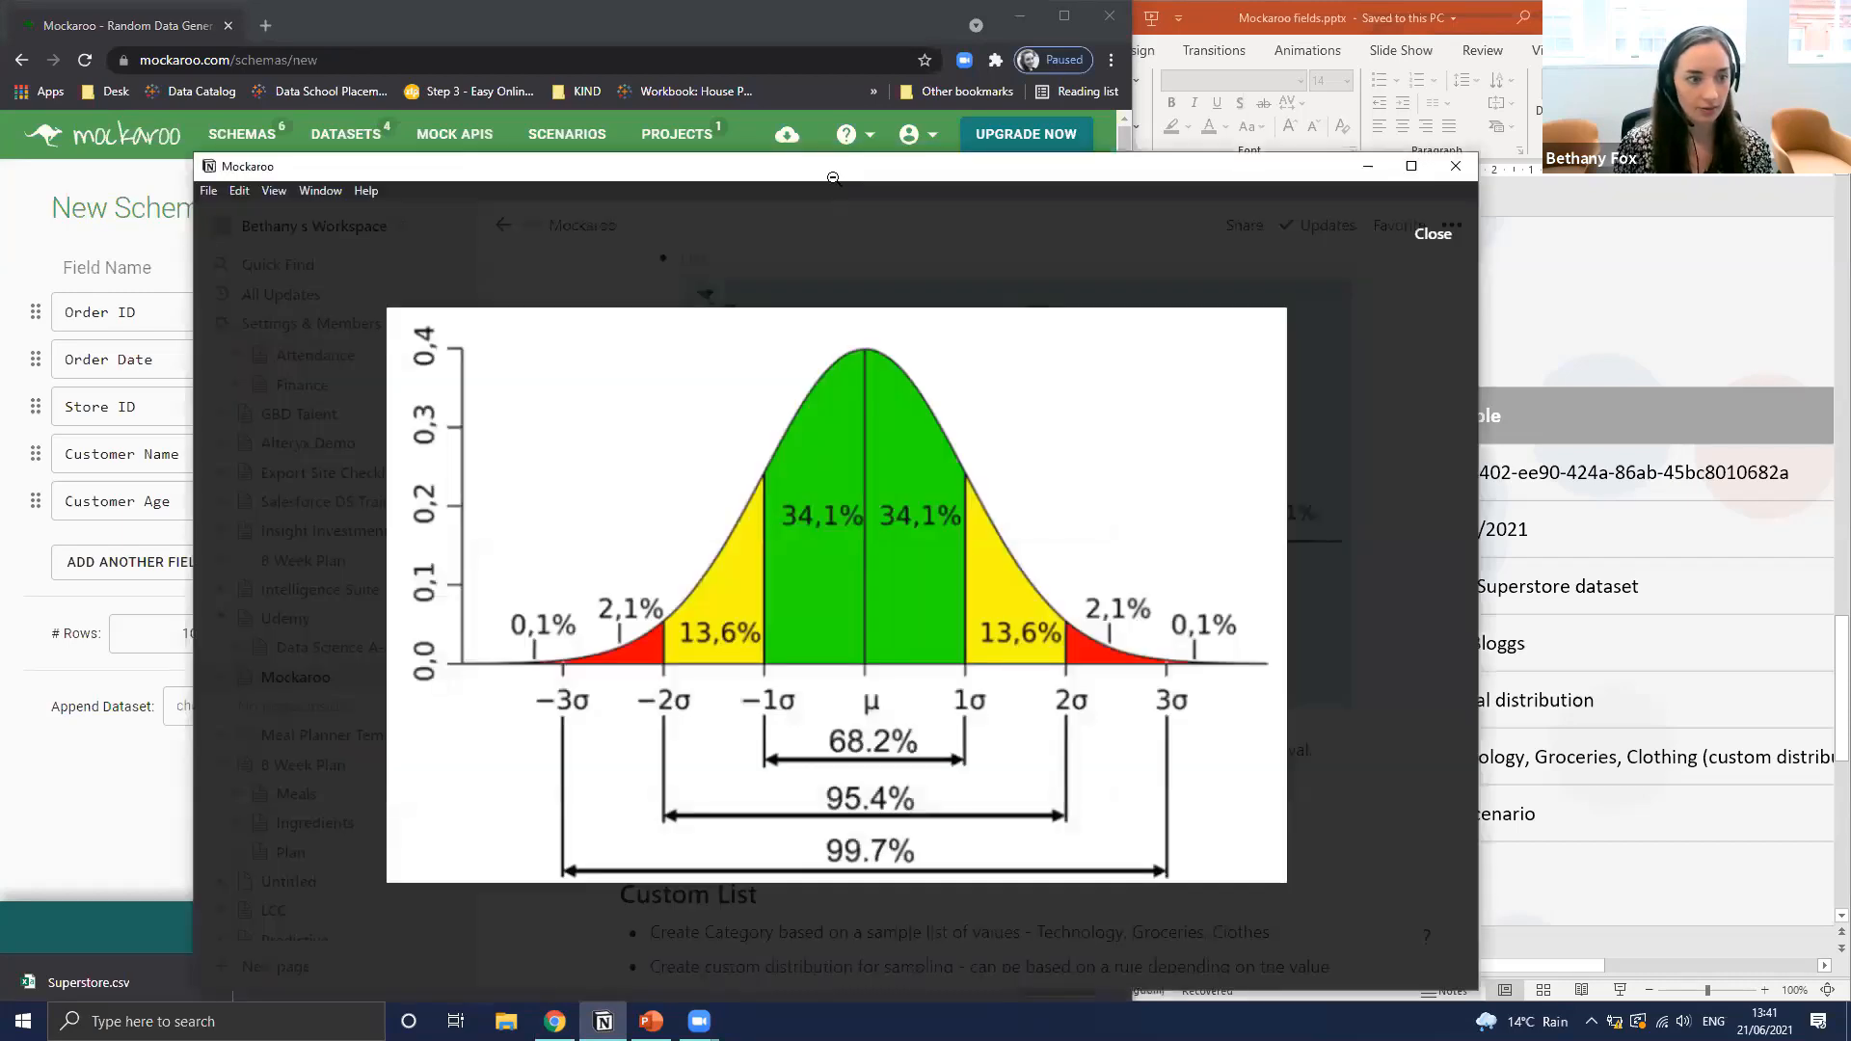
double_click(832, 177)
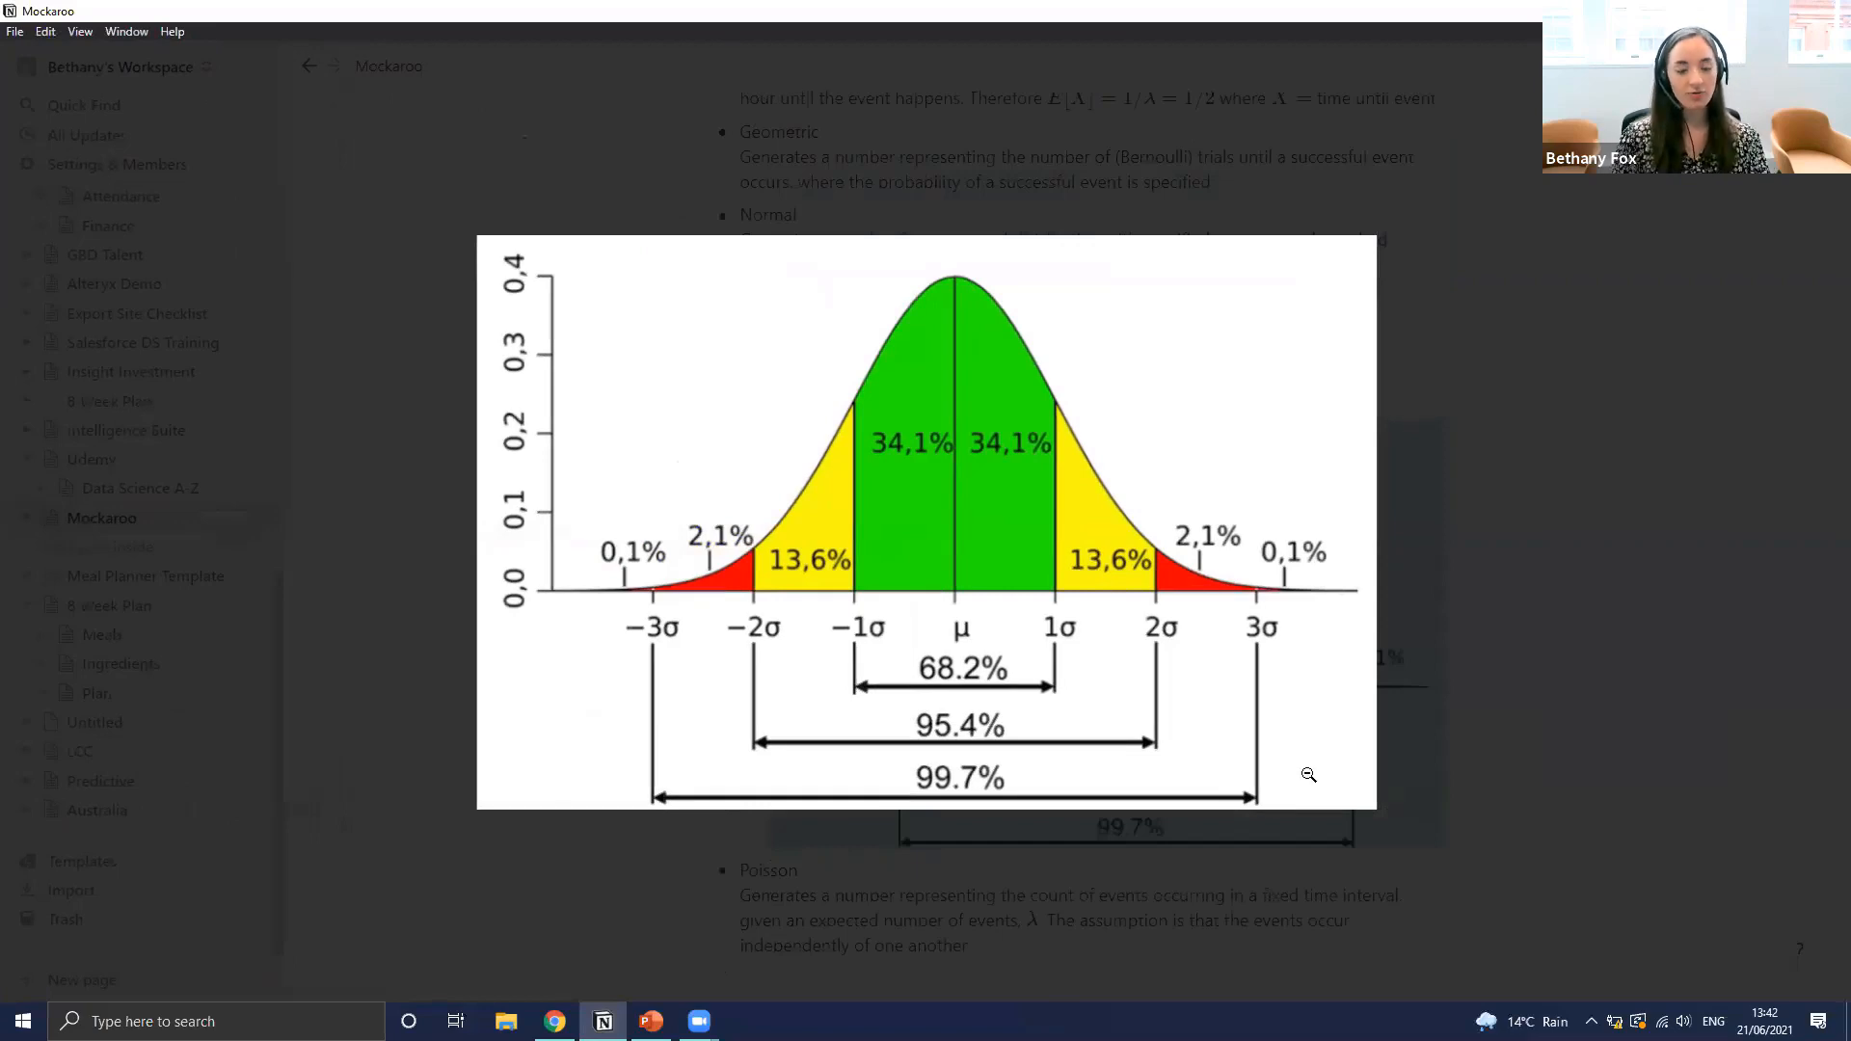
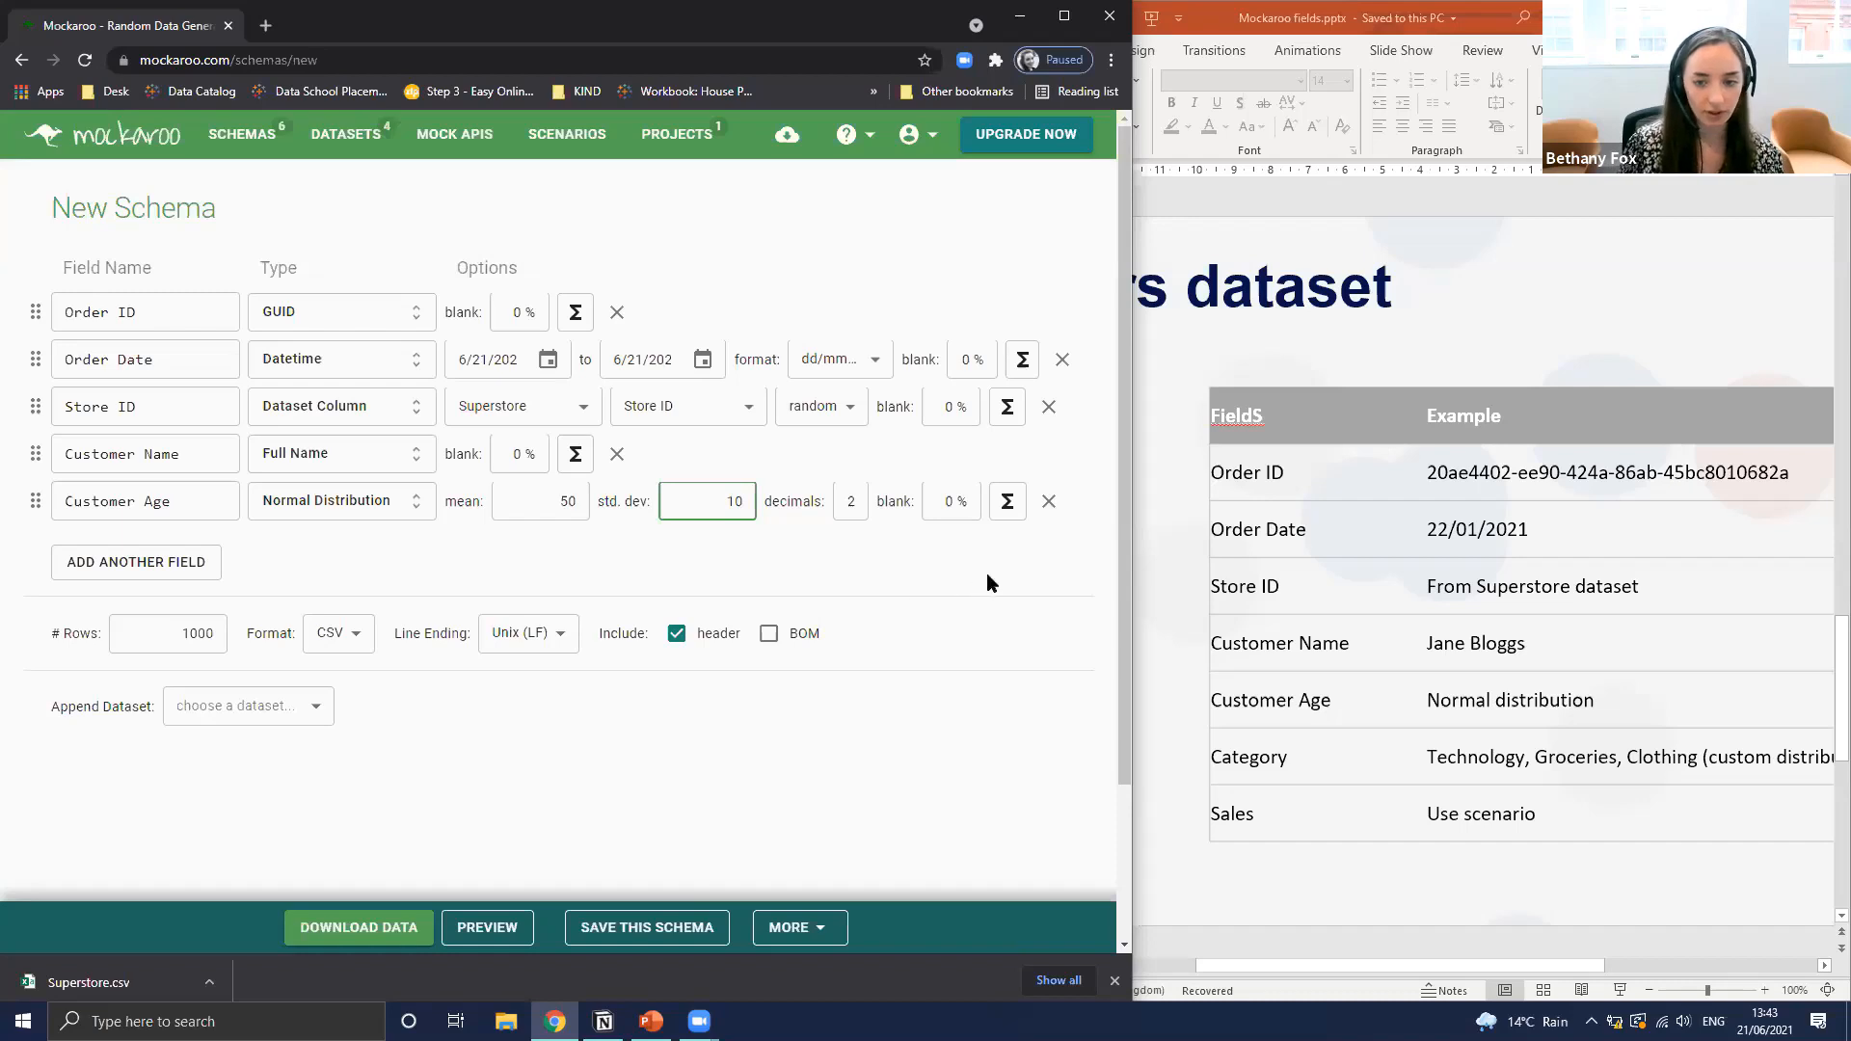
click(985, 573)
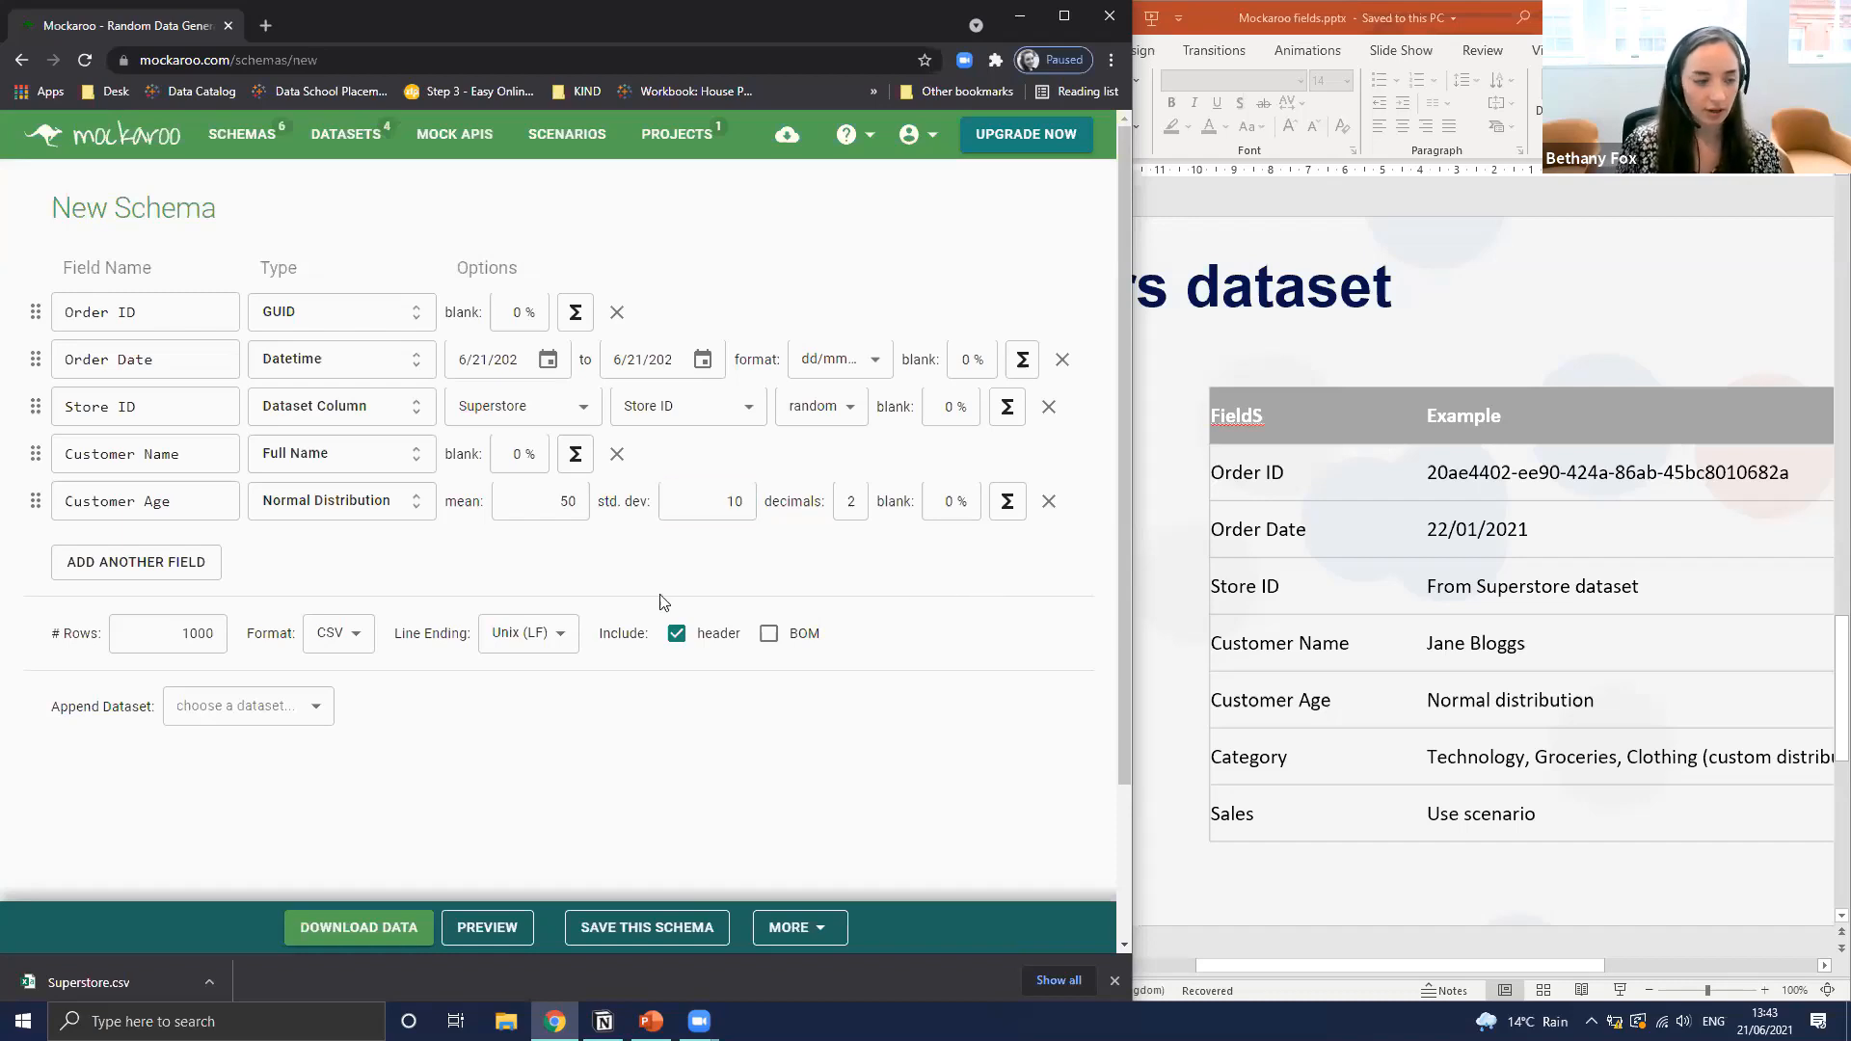
Add a sixth field named Category and set its type to Custom List
click(98, 569)
triple_click(173, 549)
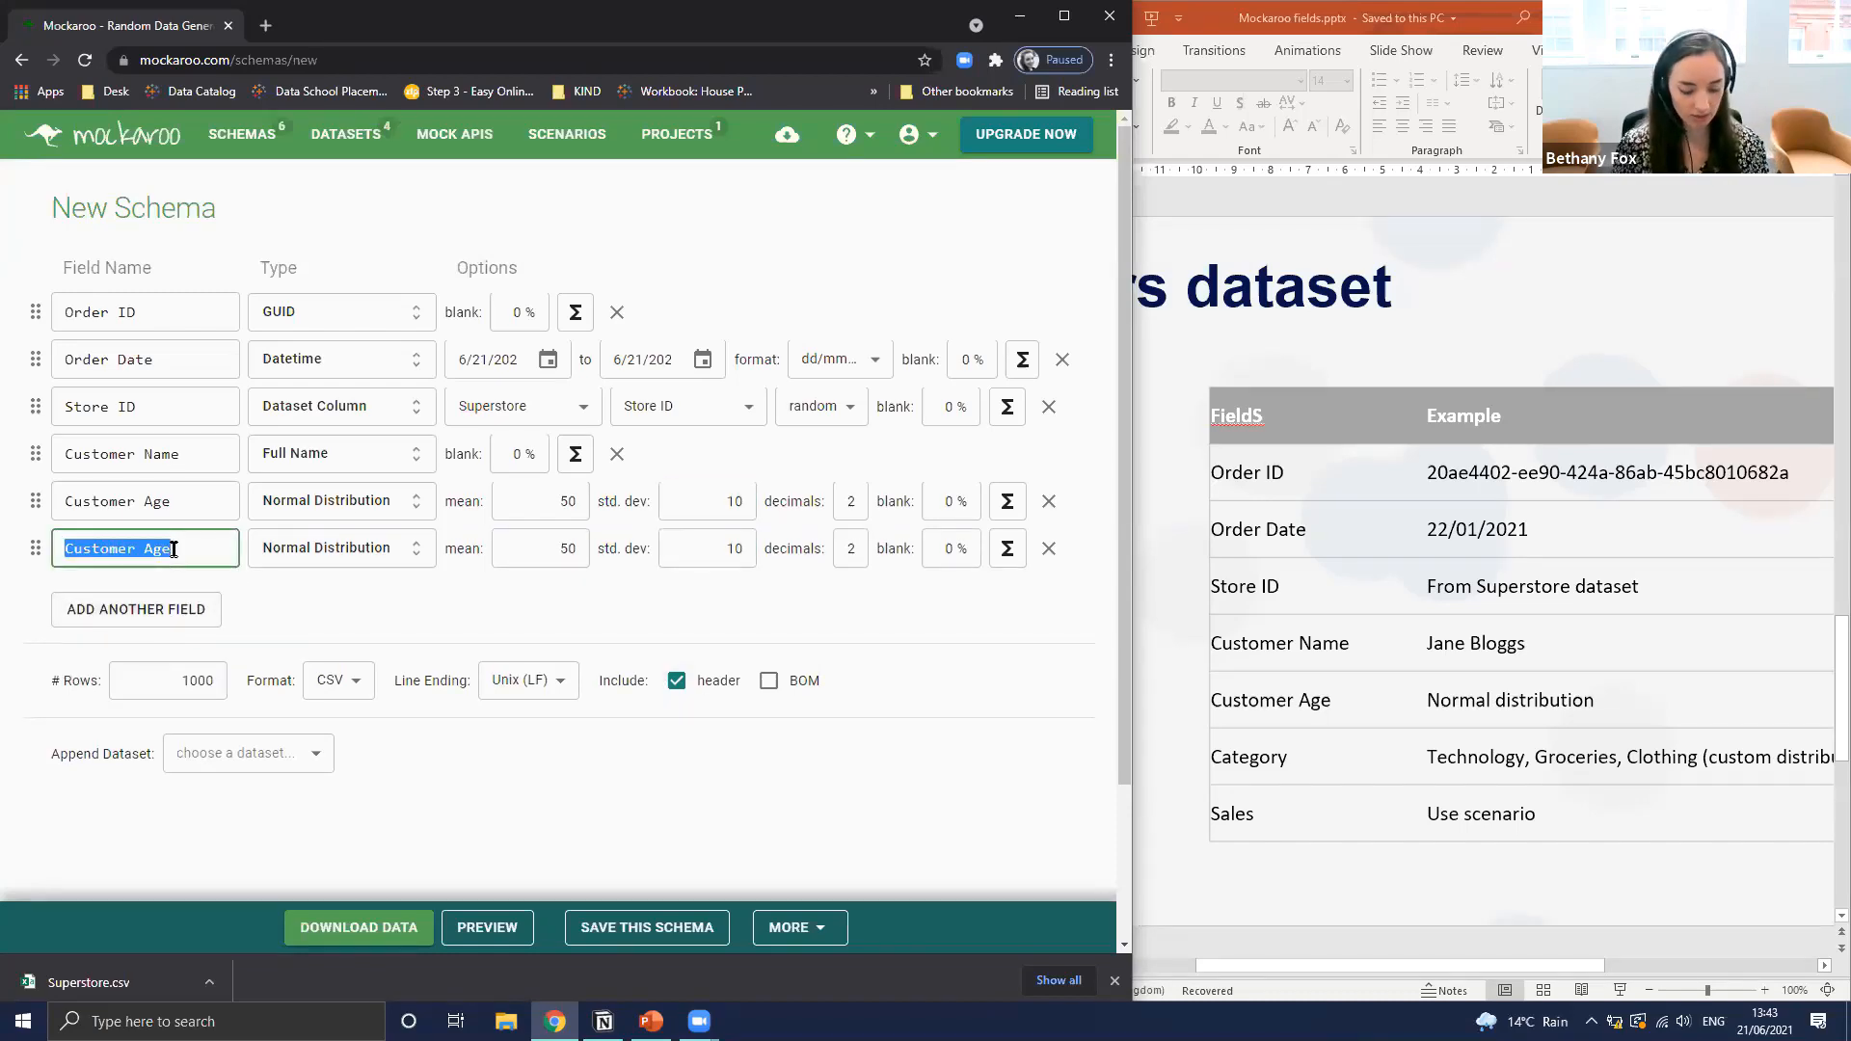
text(Category)
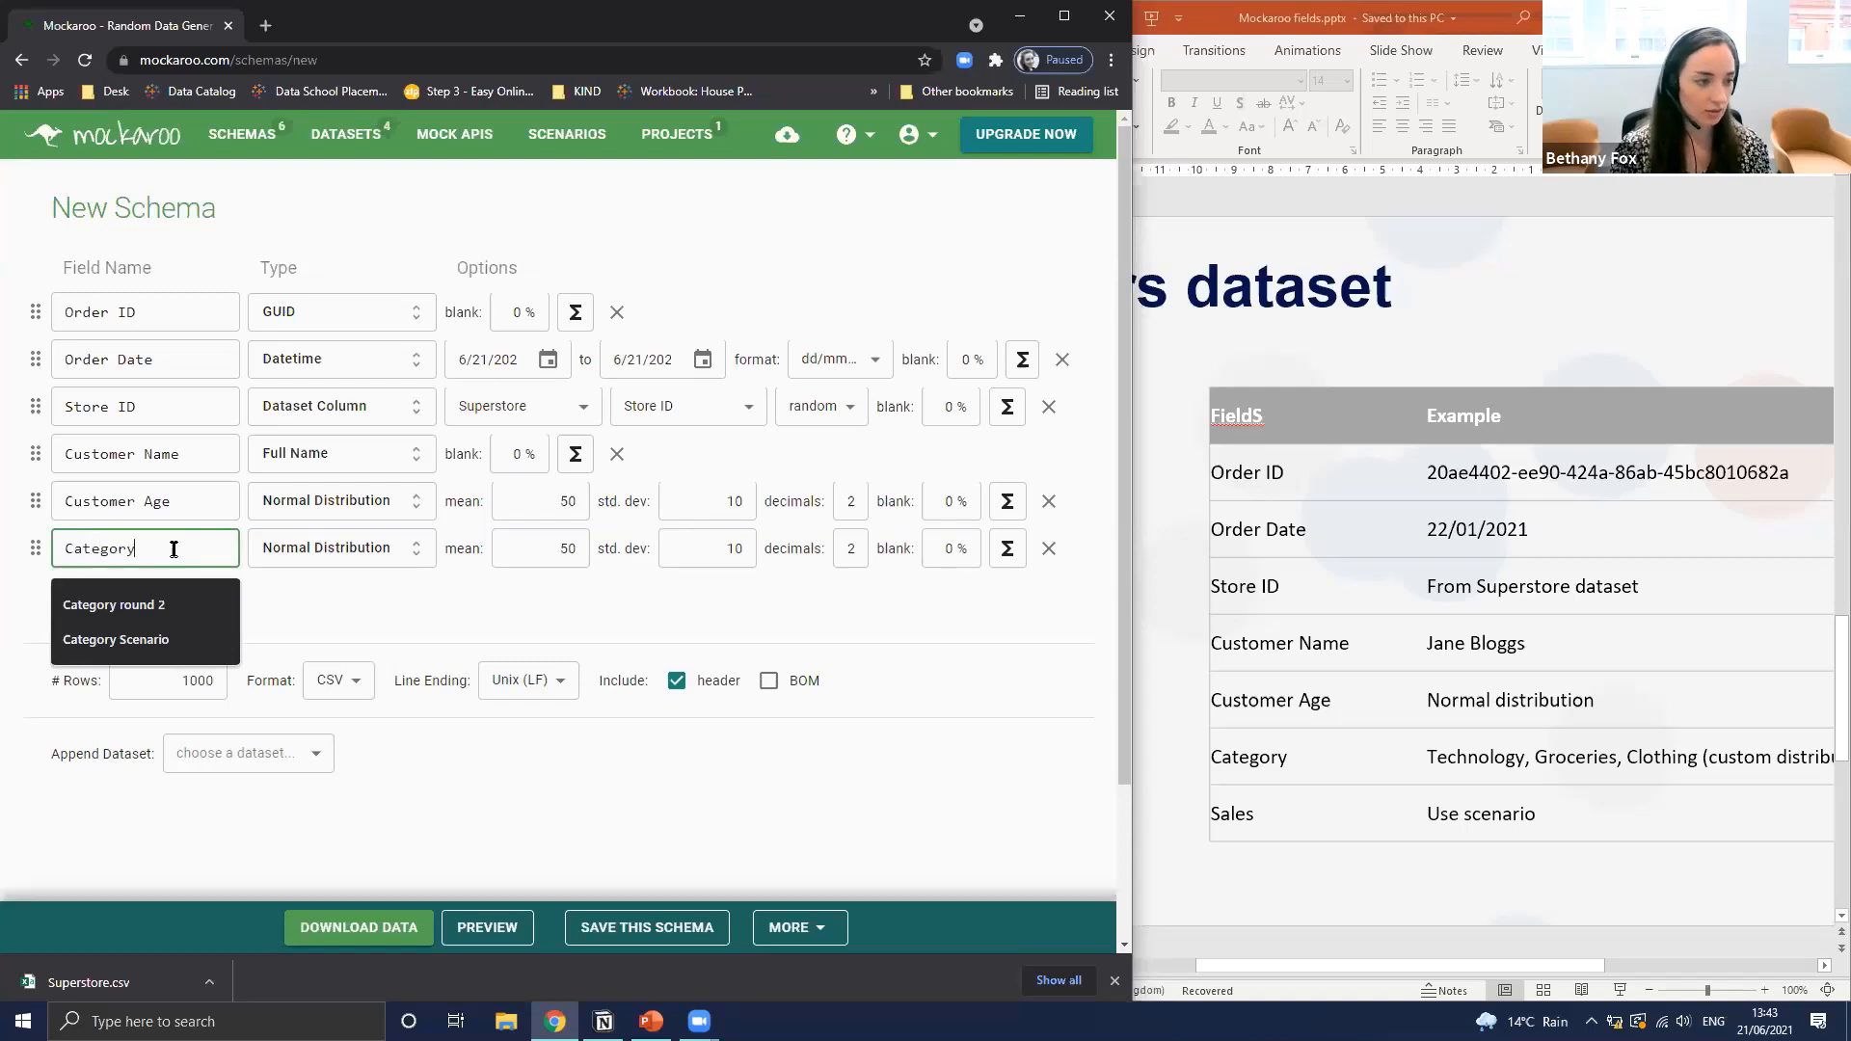
click(385, 600)
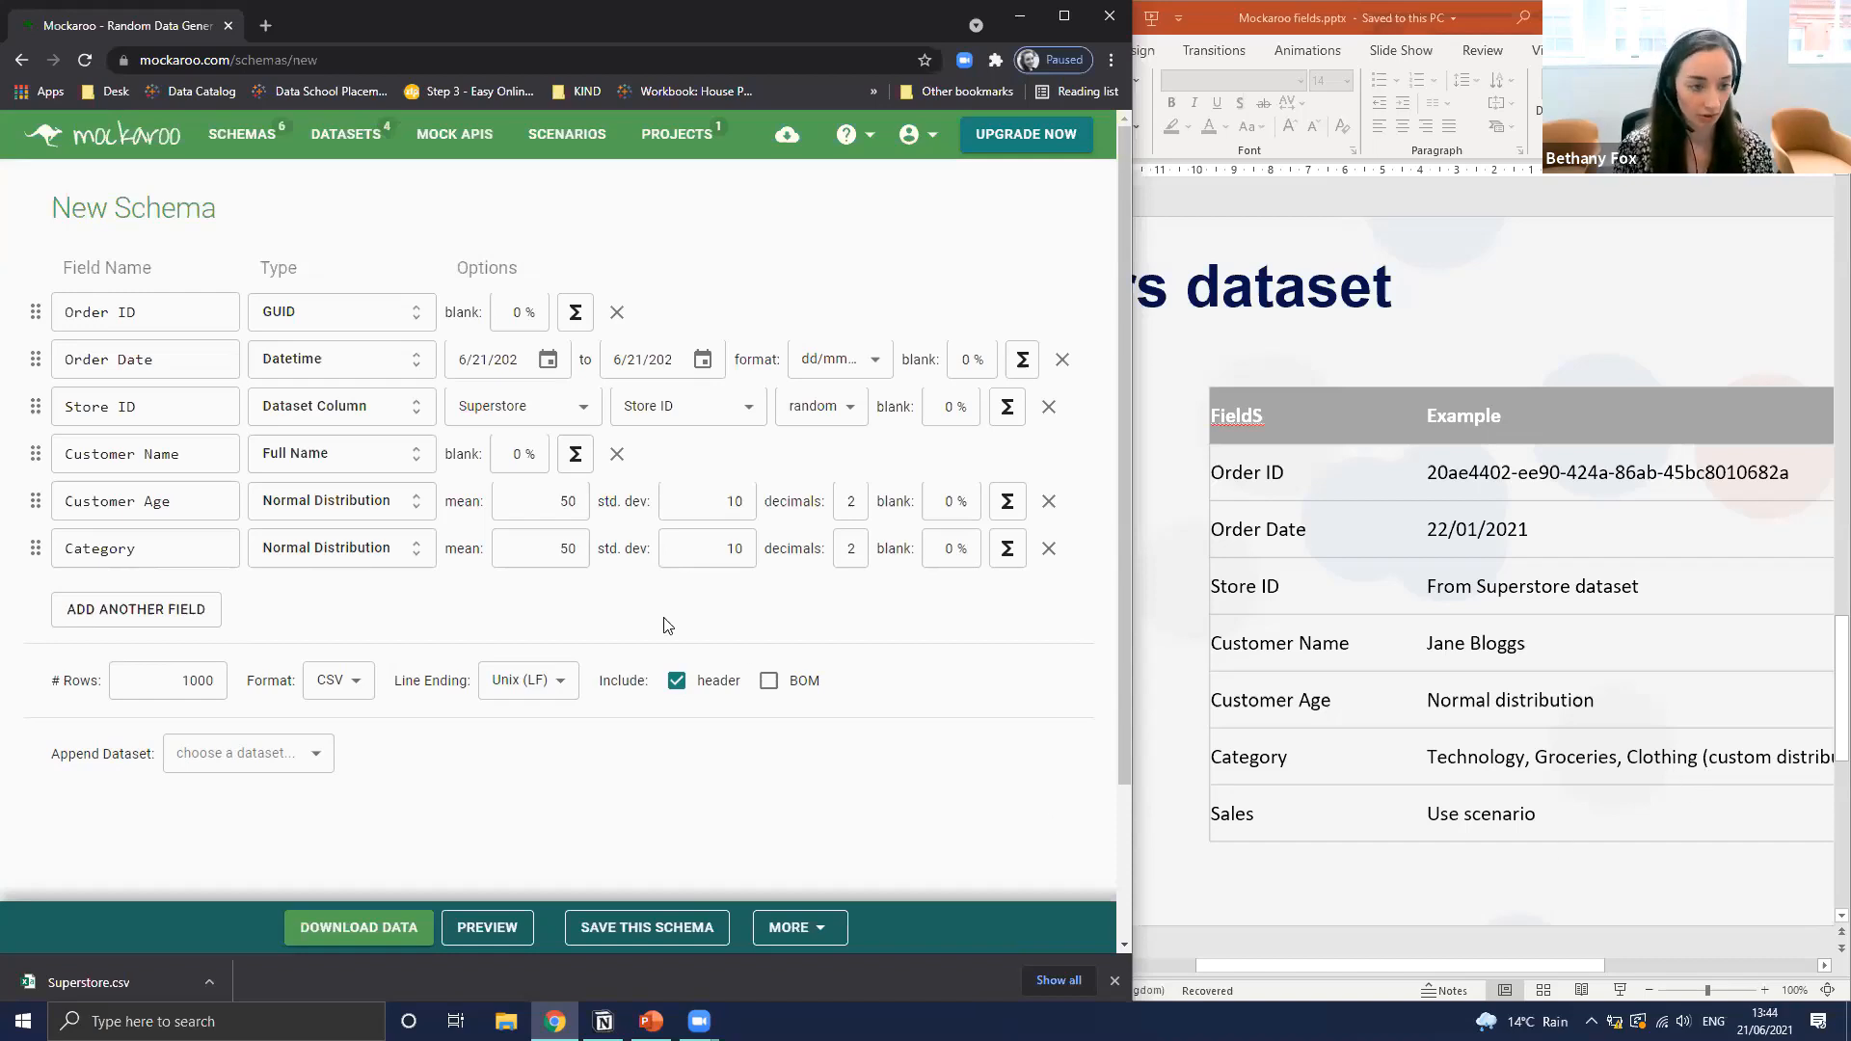
click(401, 549)
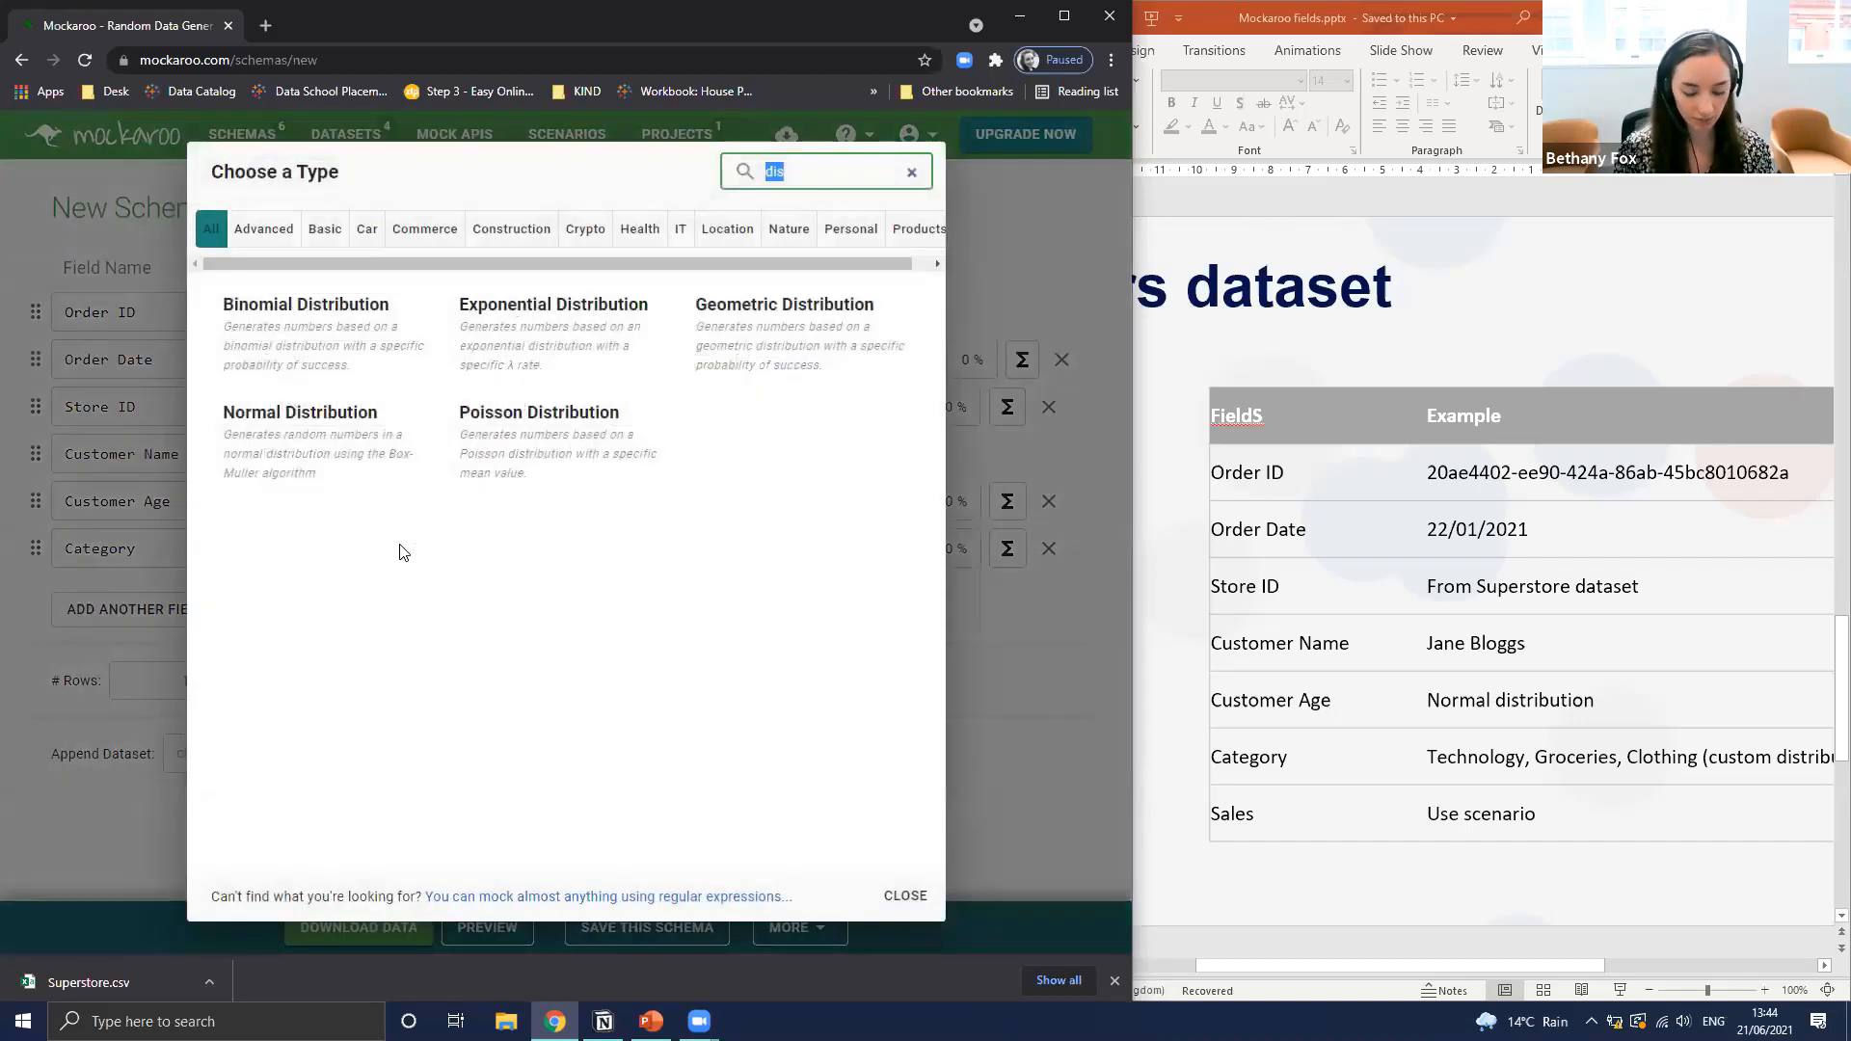
text(lis)
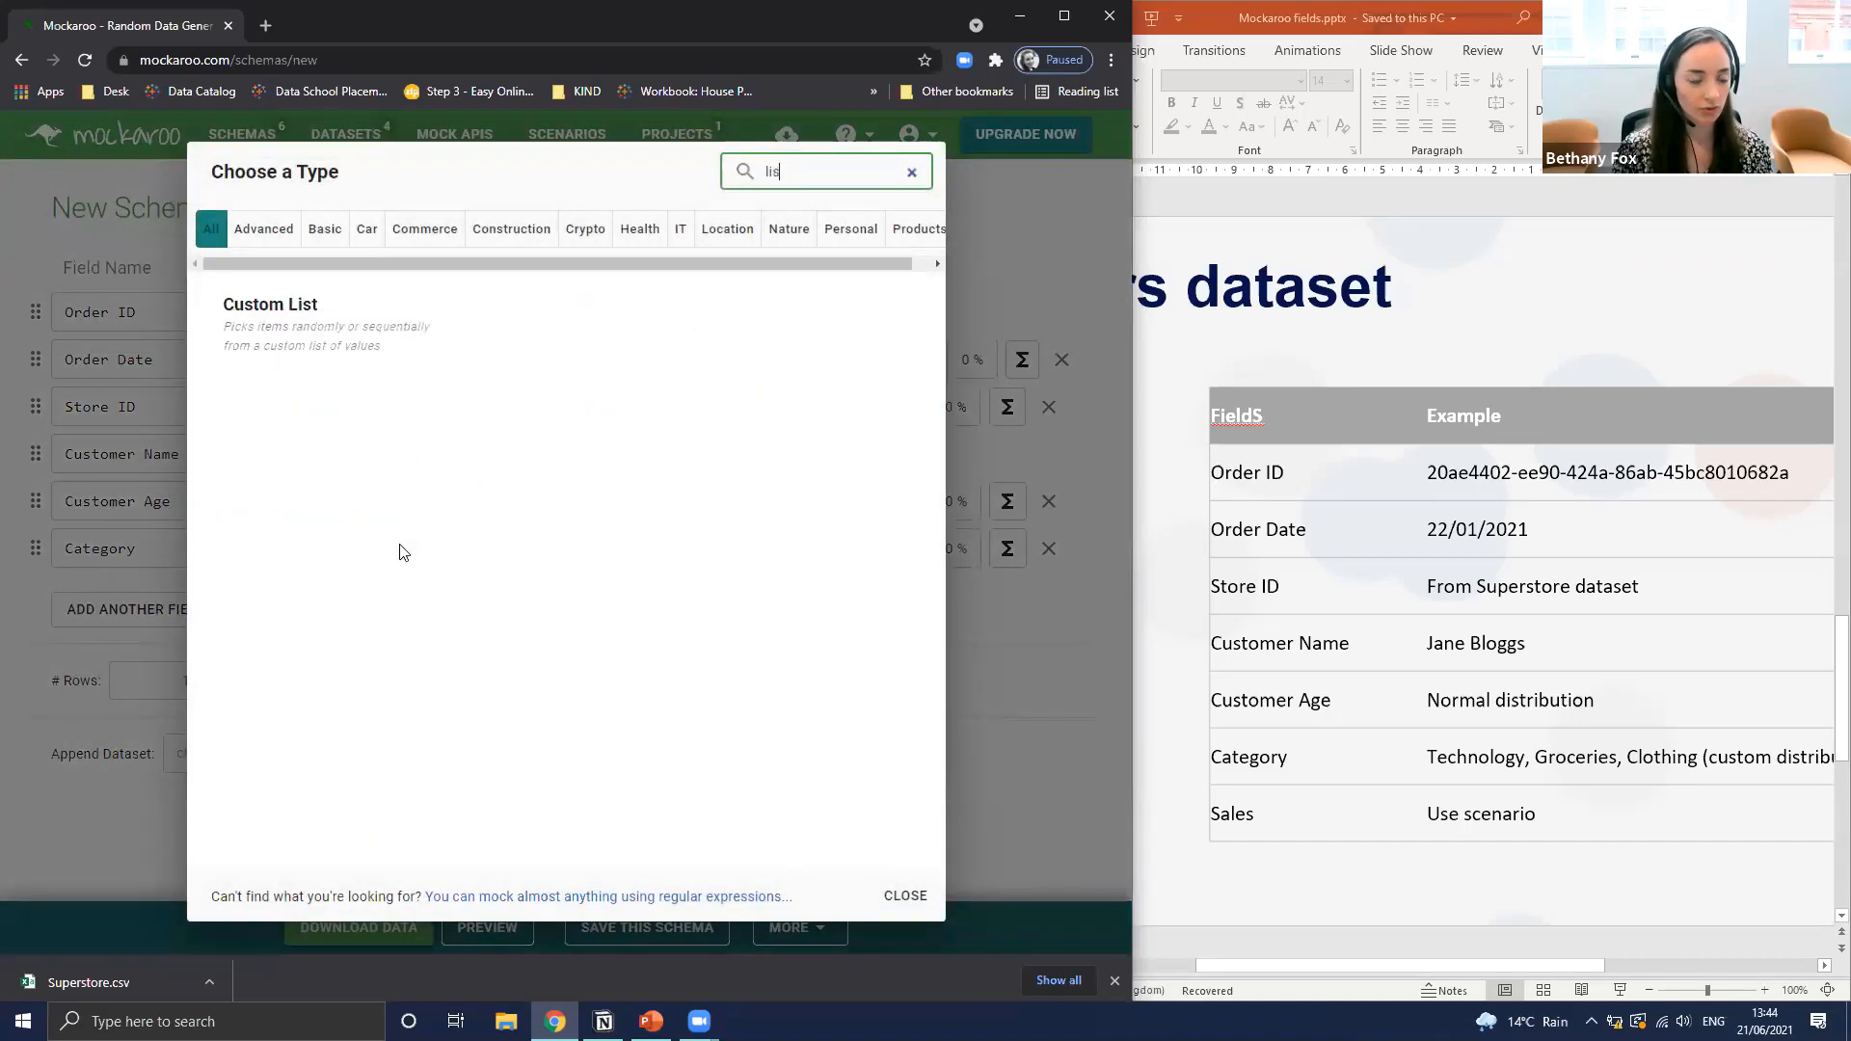
click(298, 359)
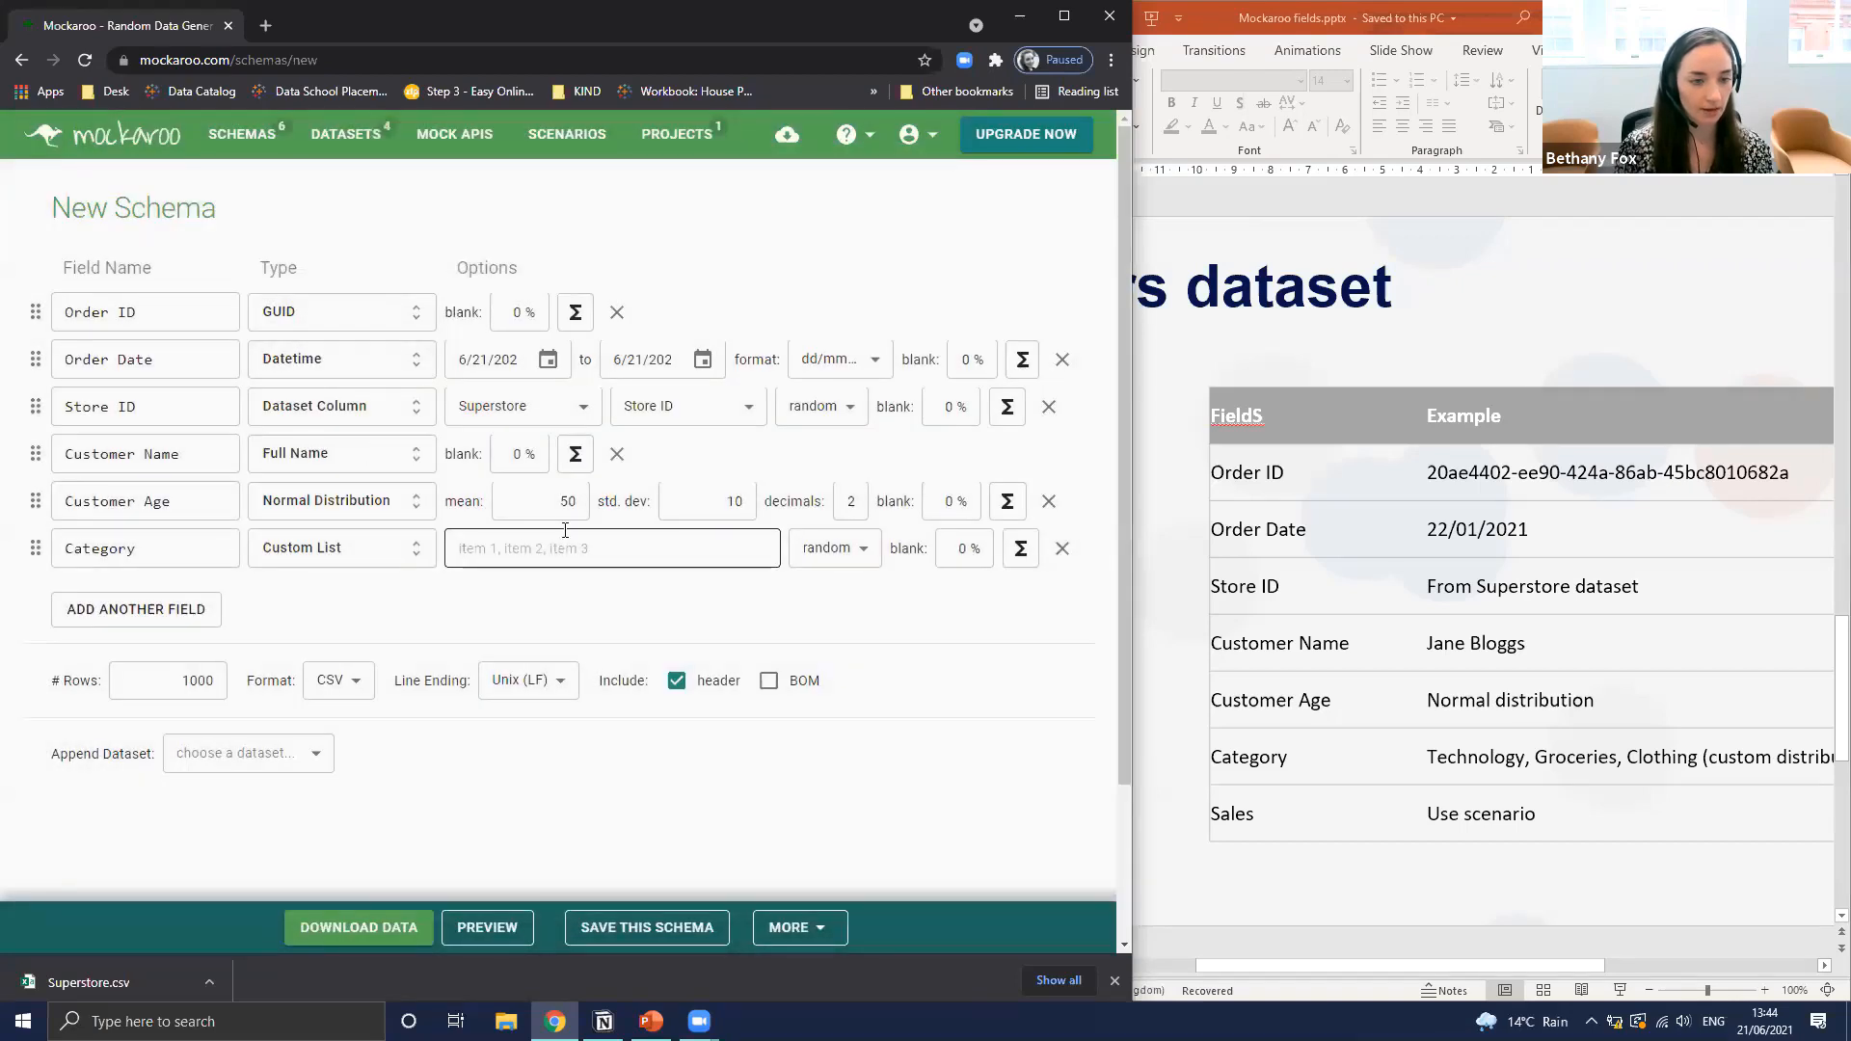
Enter Technology, Groceries and Clothing as the comma-separated values of the Category list
click(615, 546)
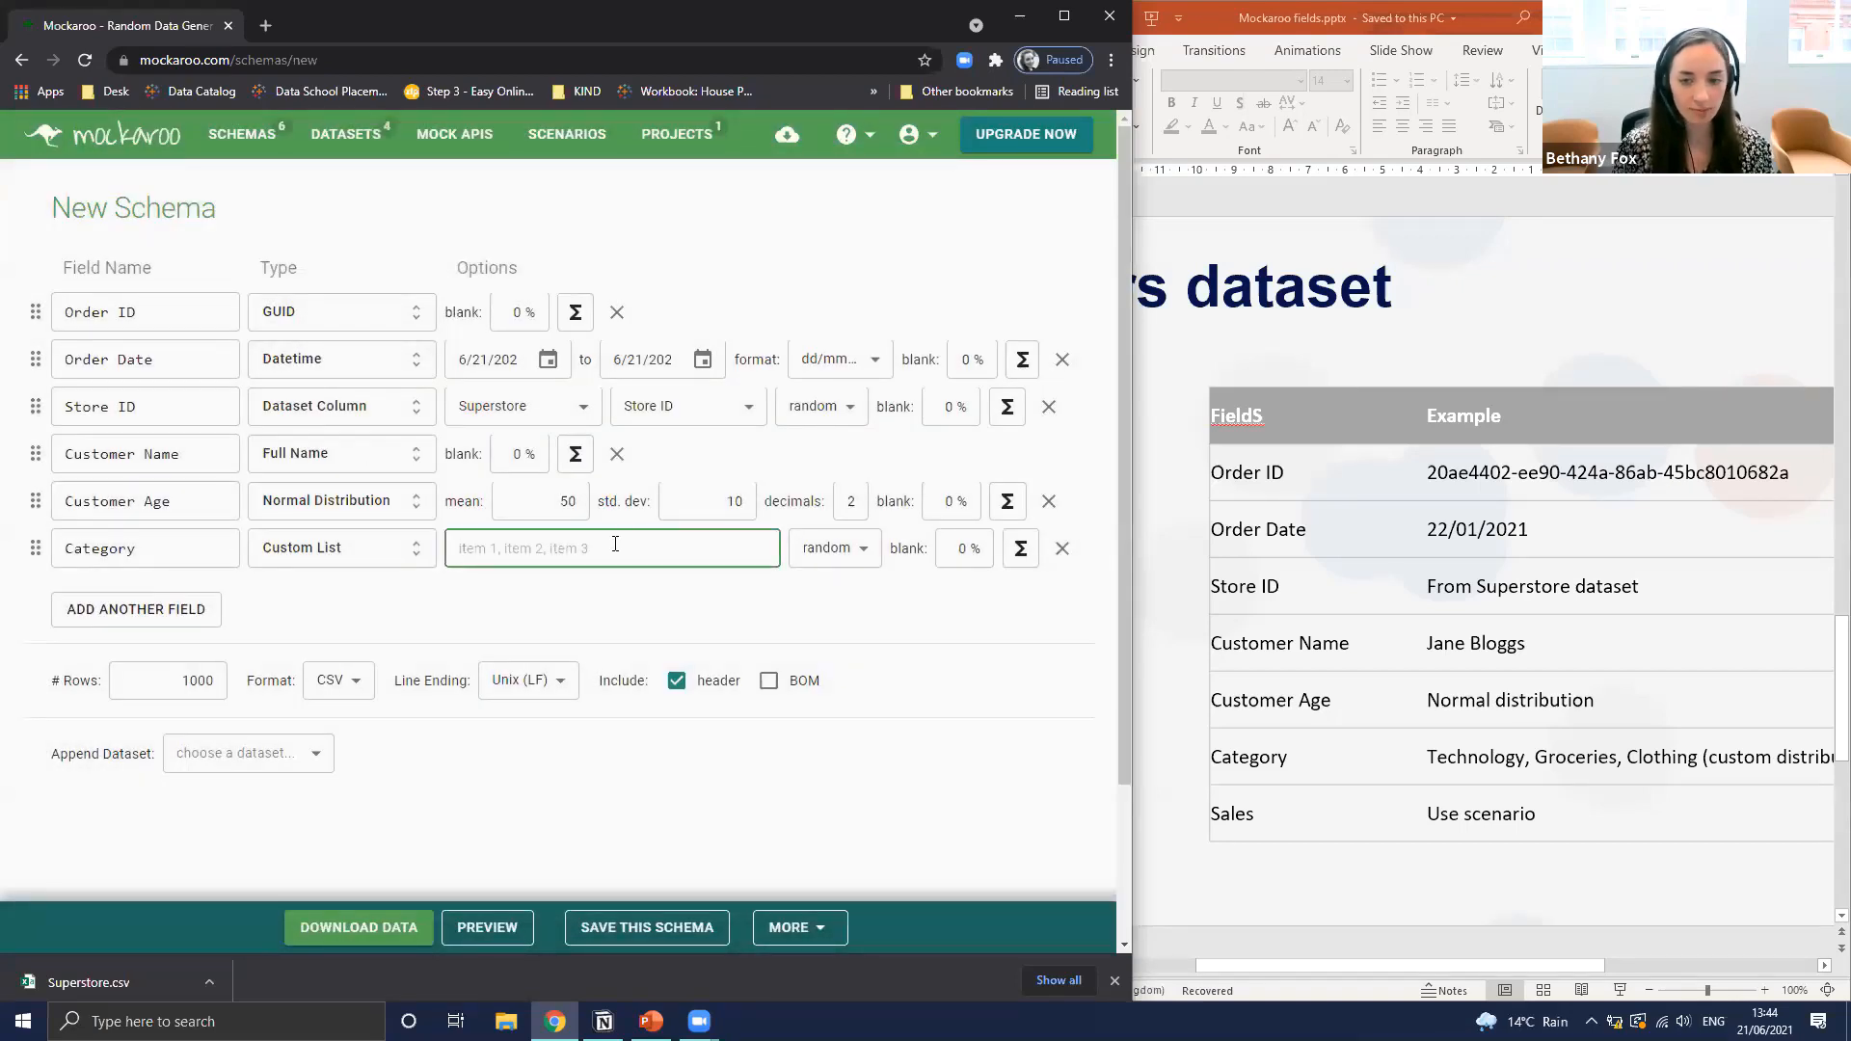
text(Tec)
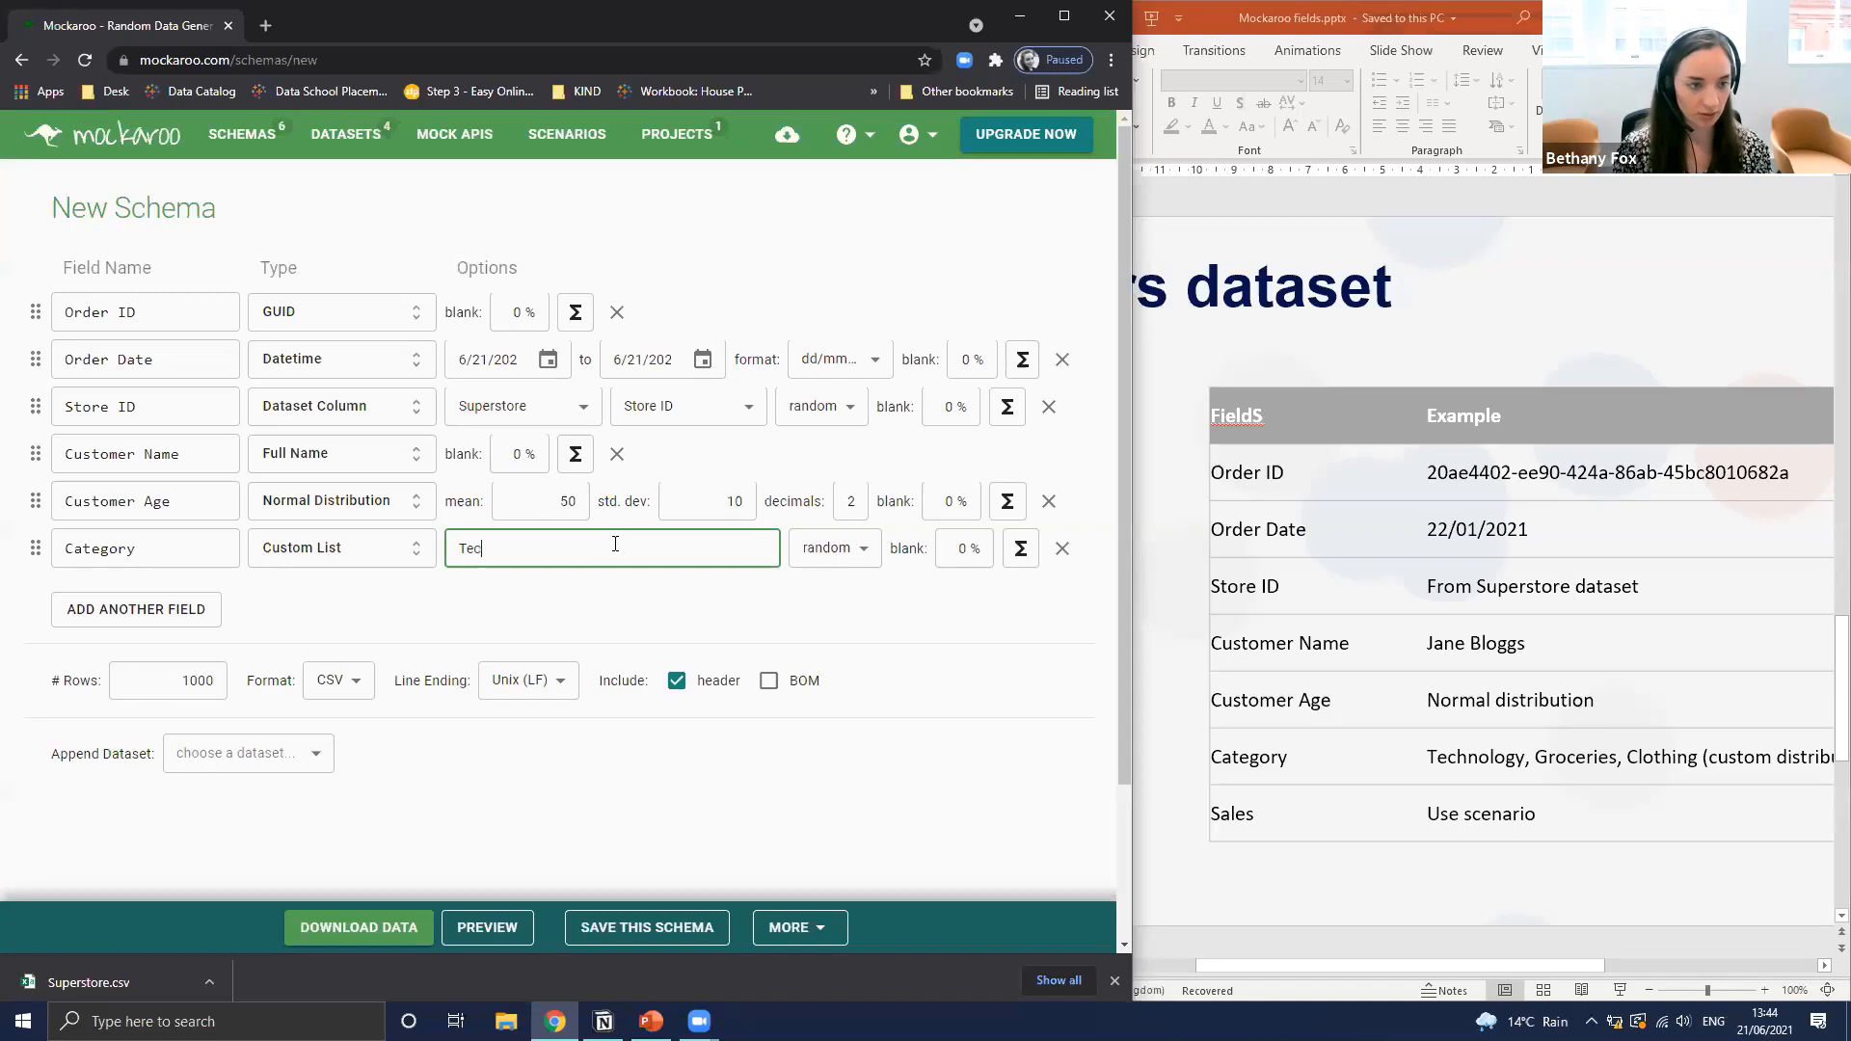
text(hnology)
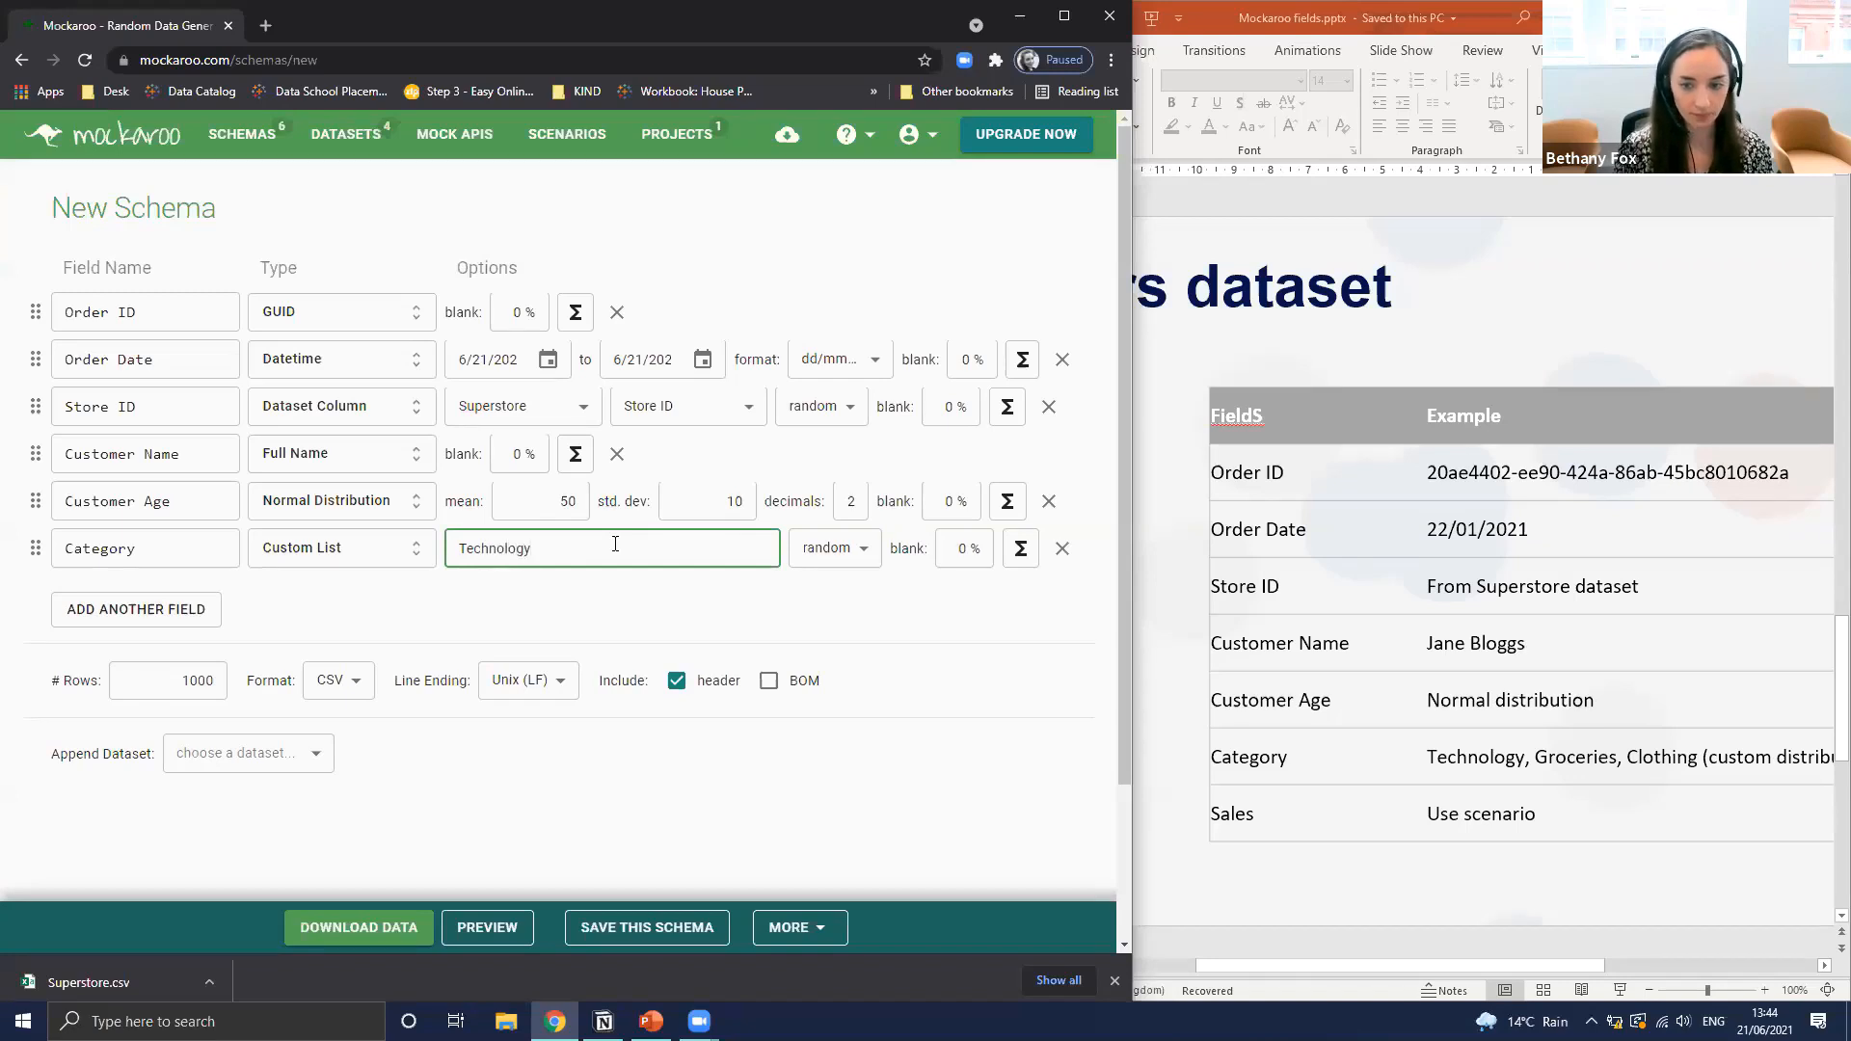
text(,Grocer)
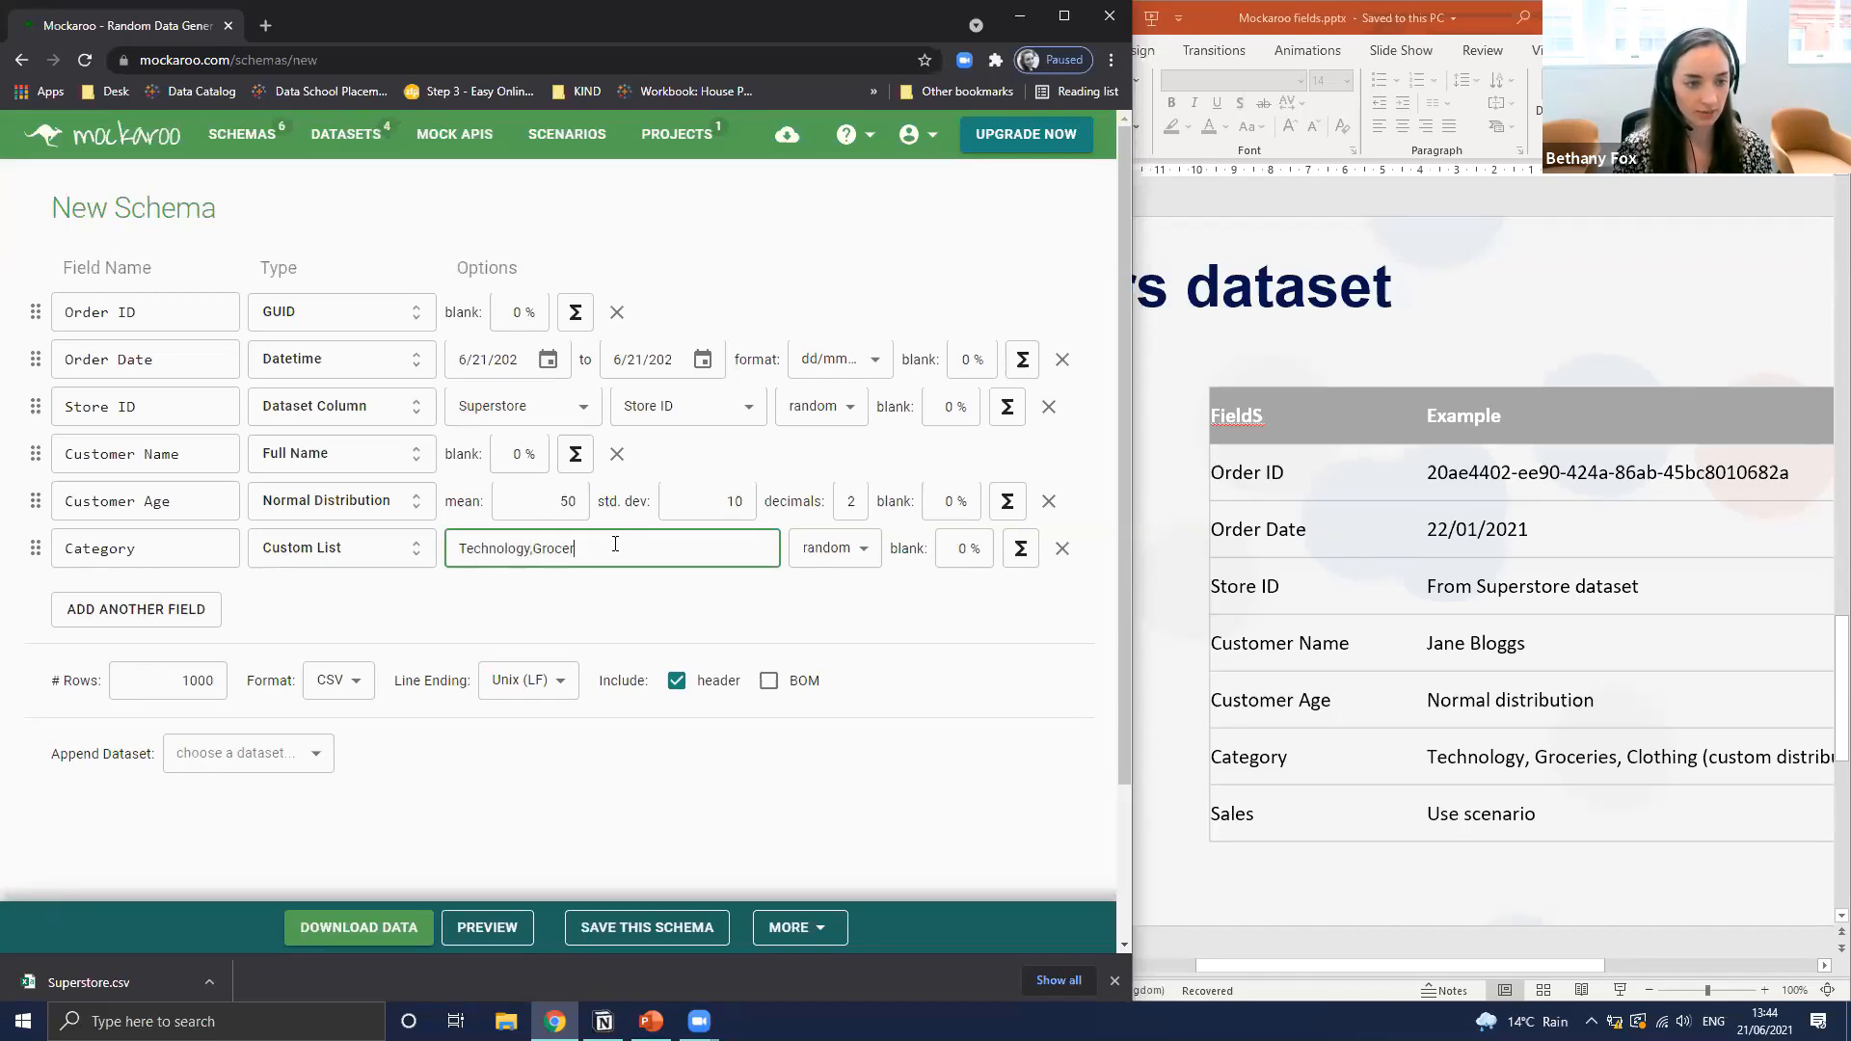
text(ies,)
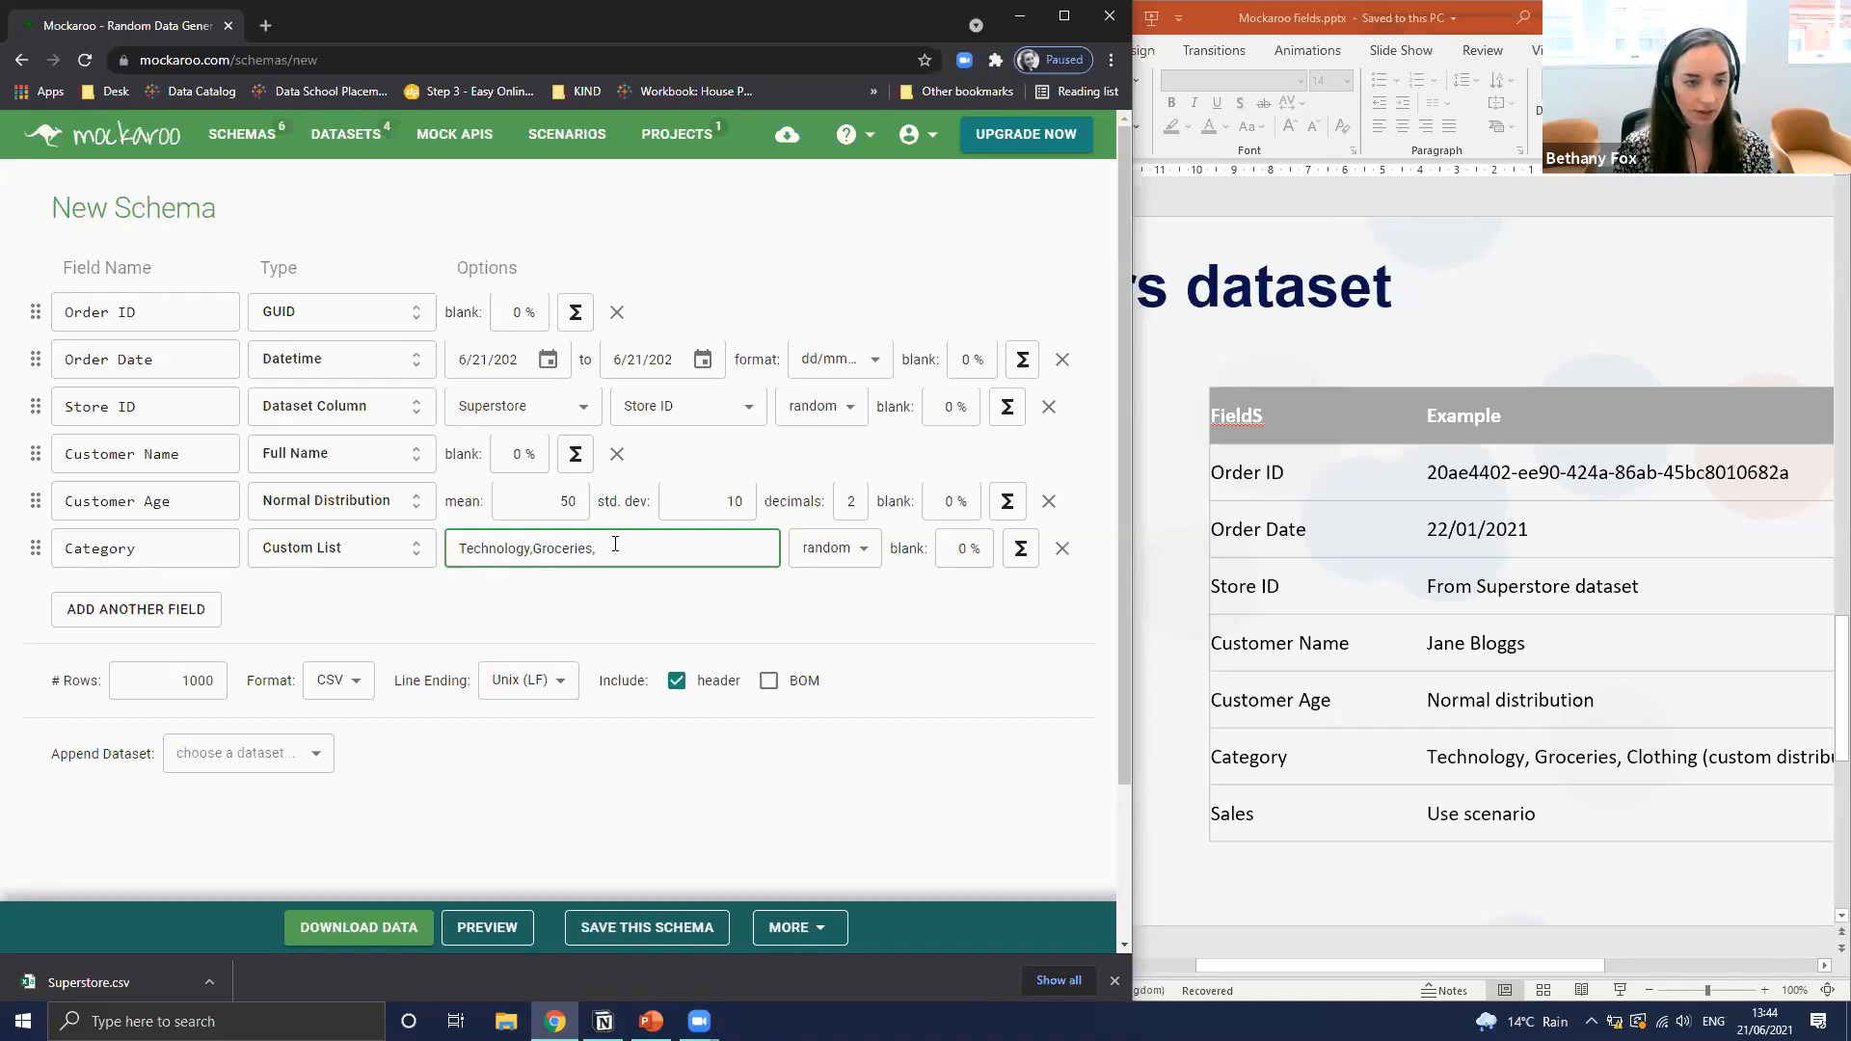
text(Clothing)
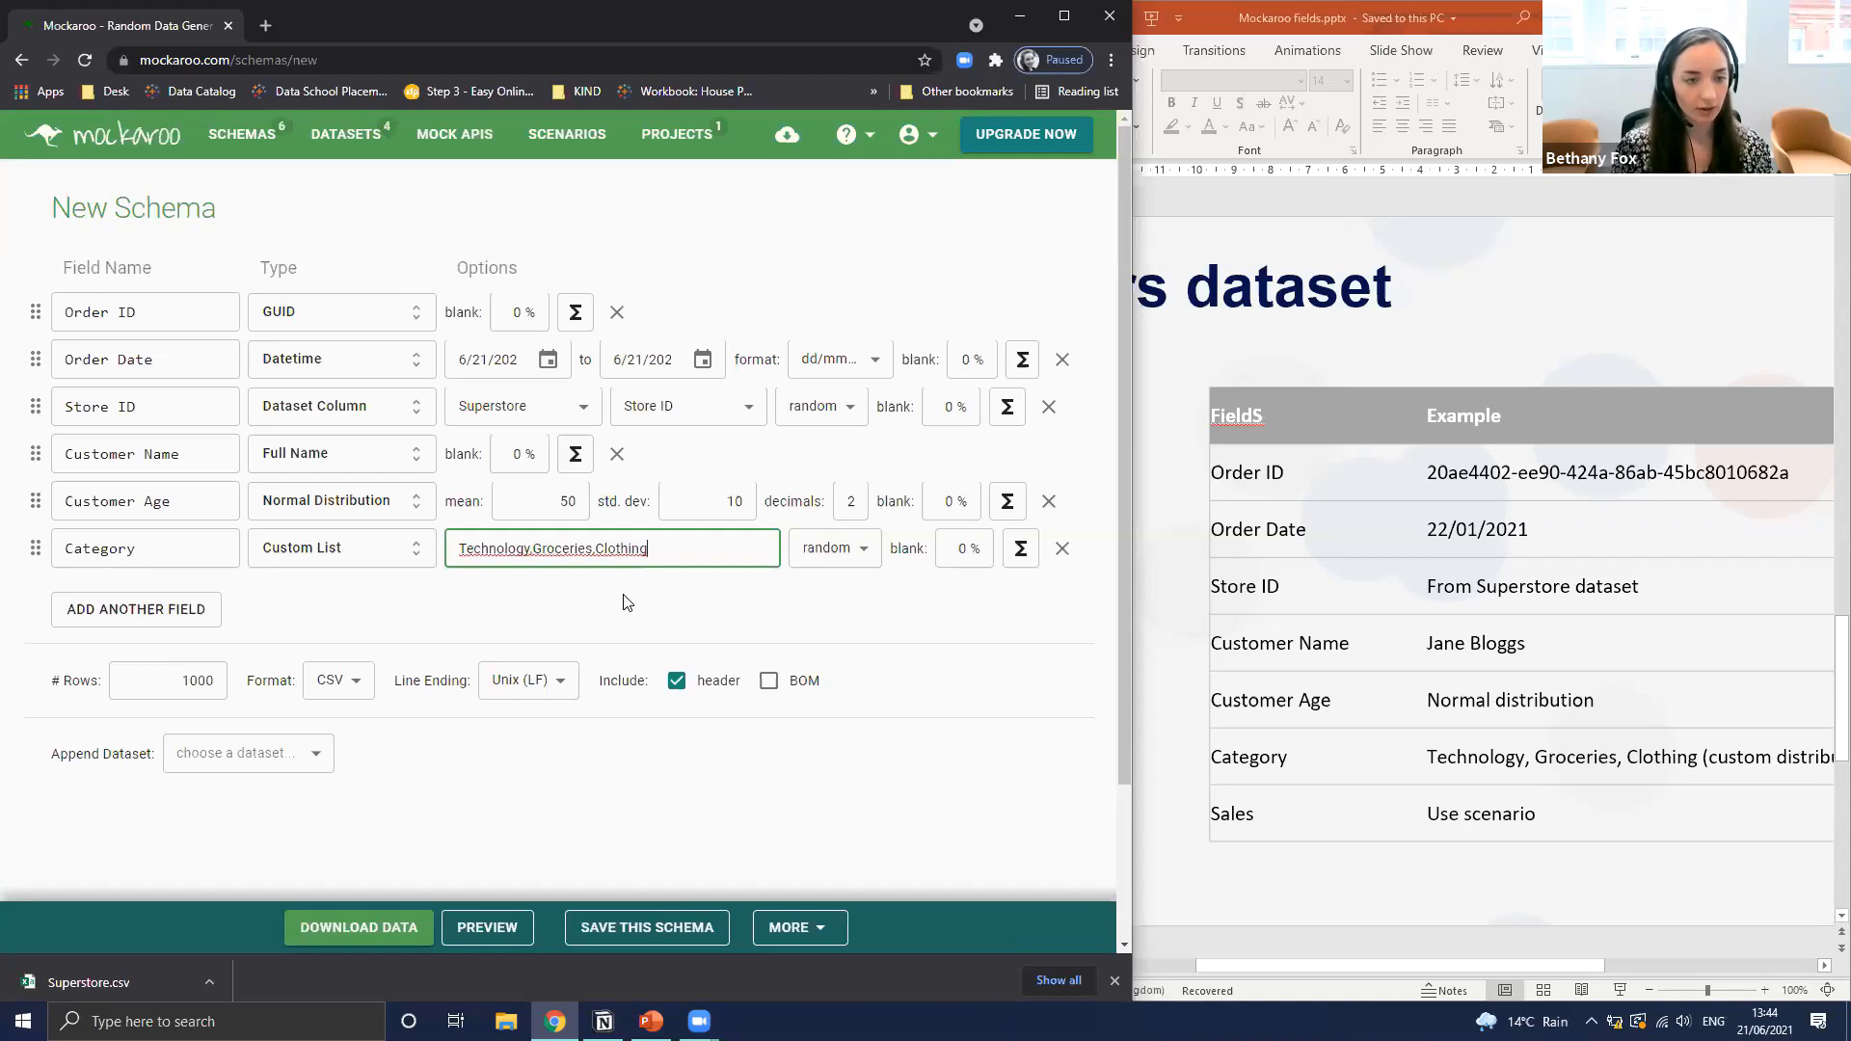
click(738, 521)
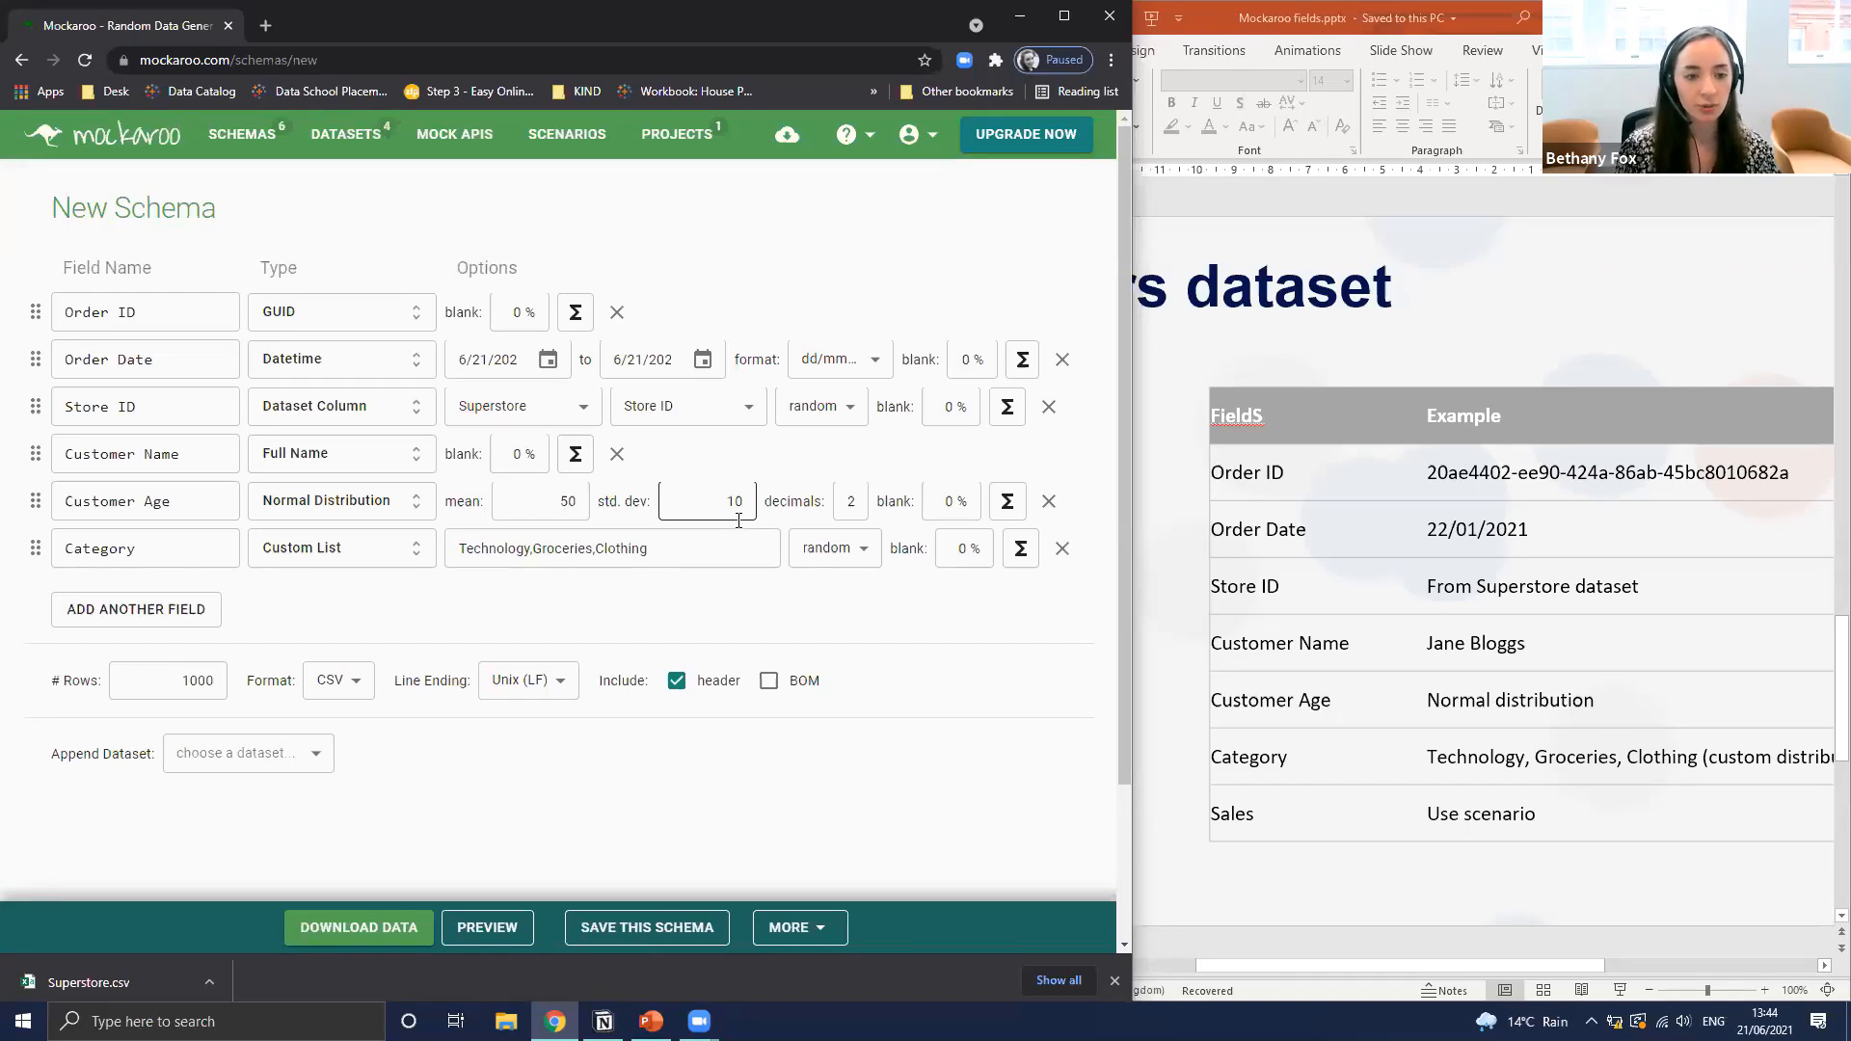
click(632, 558)
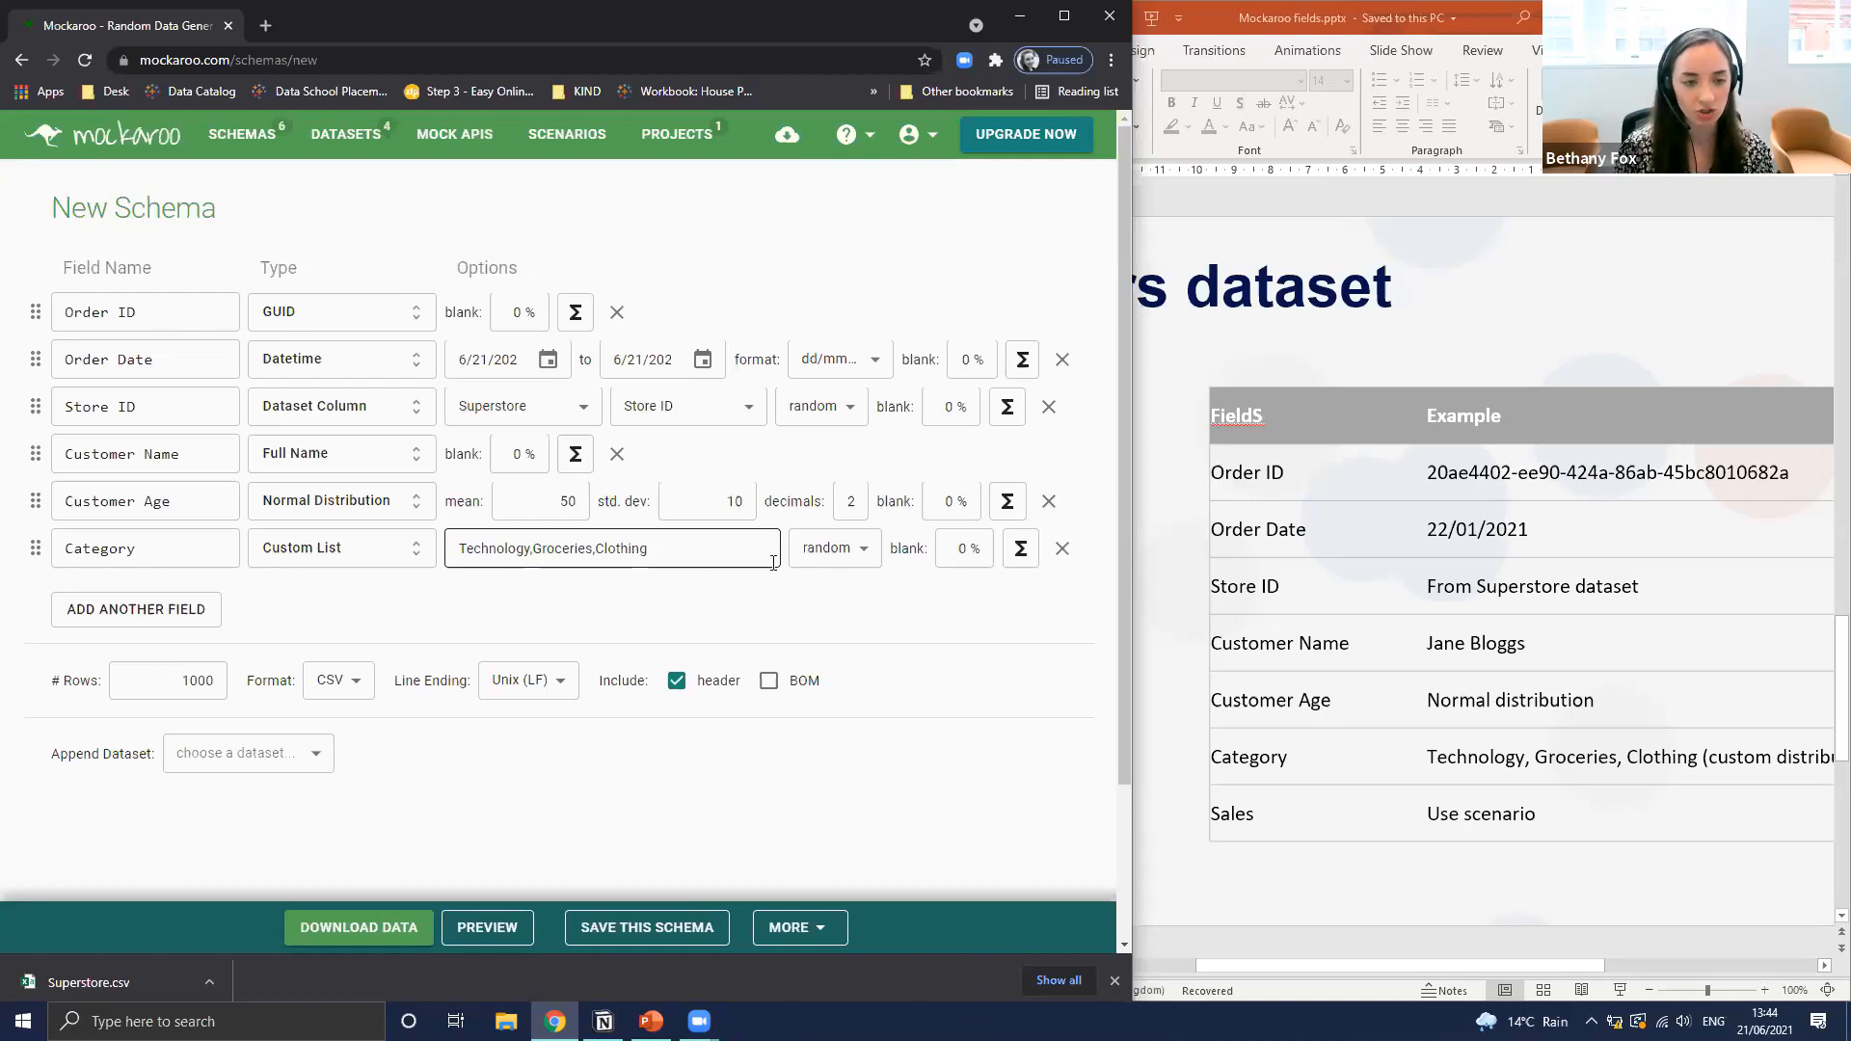
Switch the Category selection mode to custom and enter true as the rule of its custom distribution
click(825, 561)
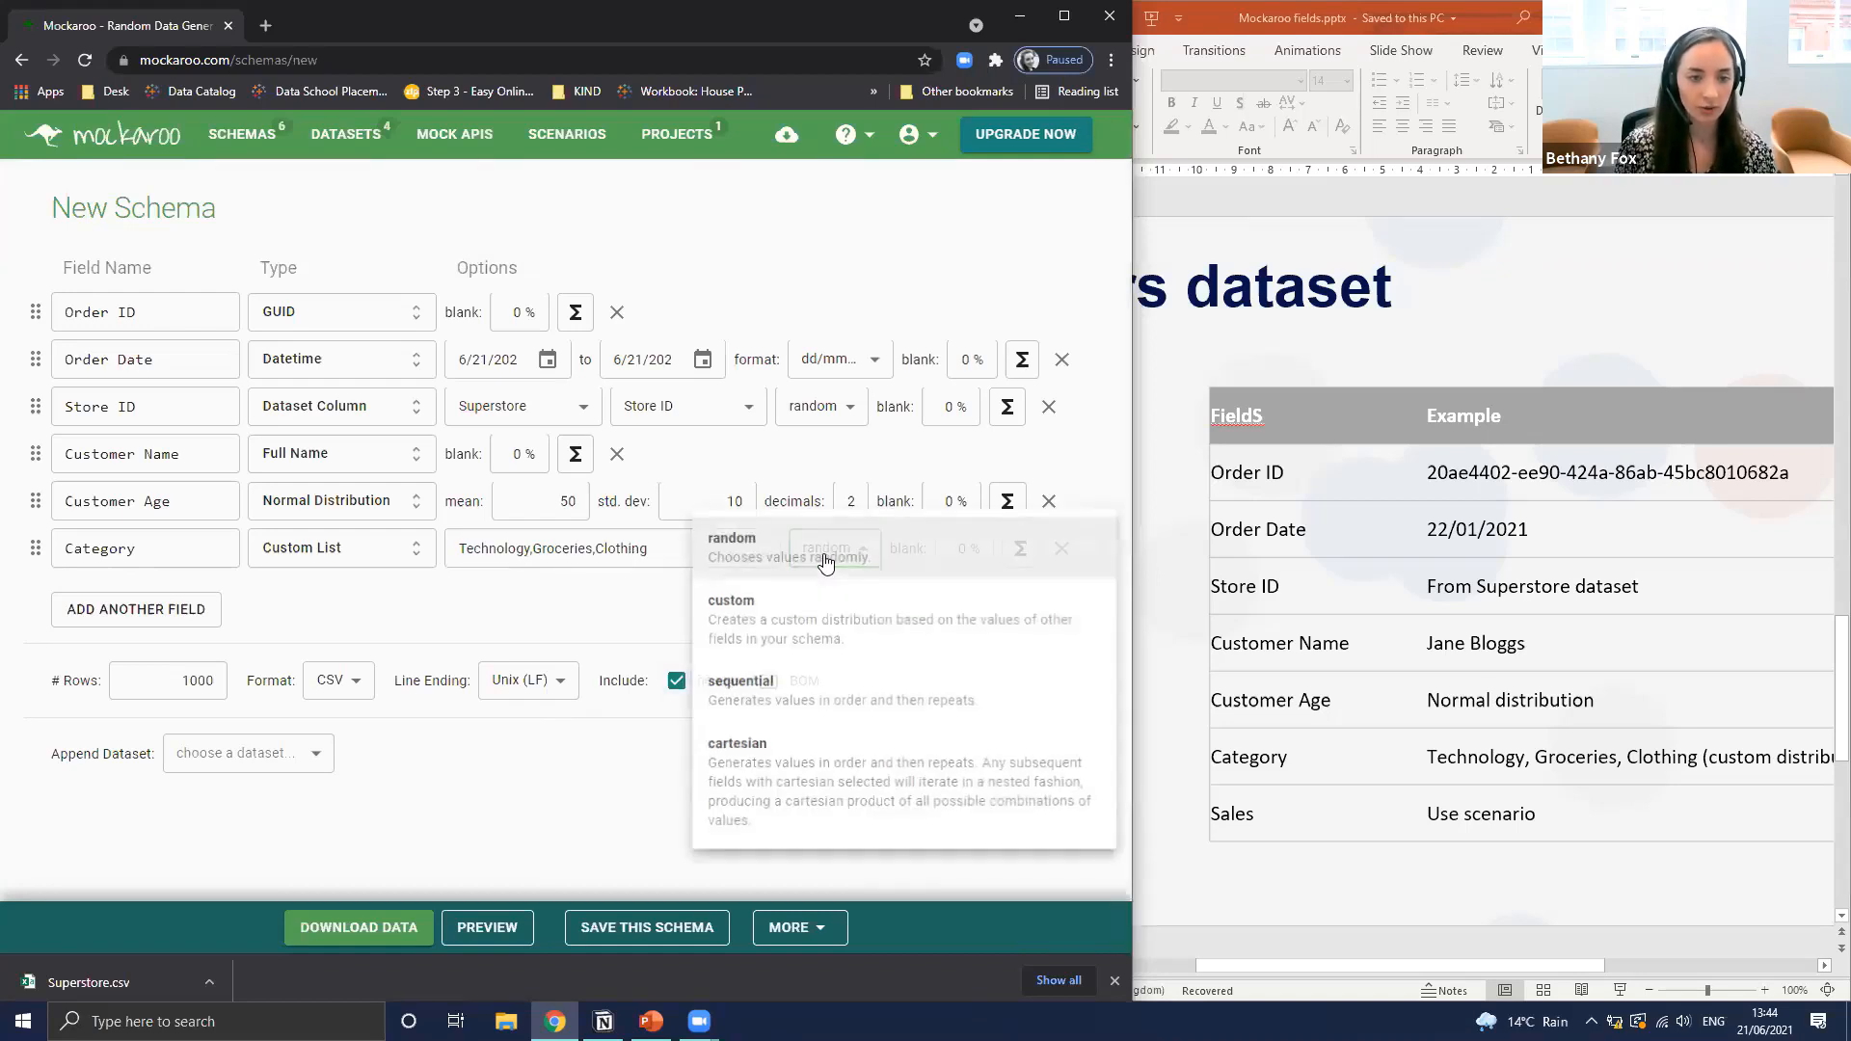
click(841, 628)
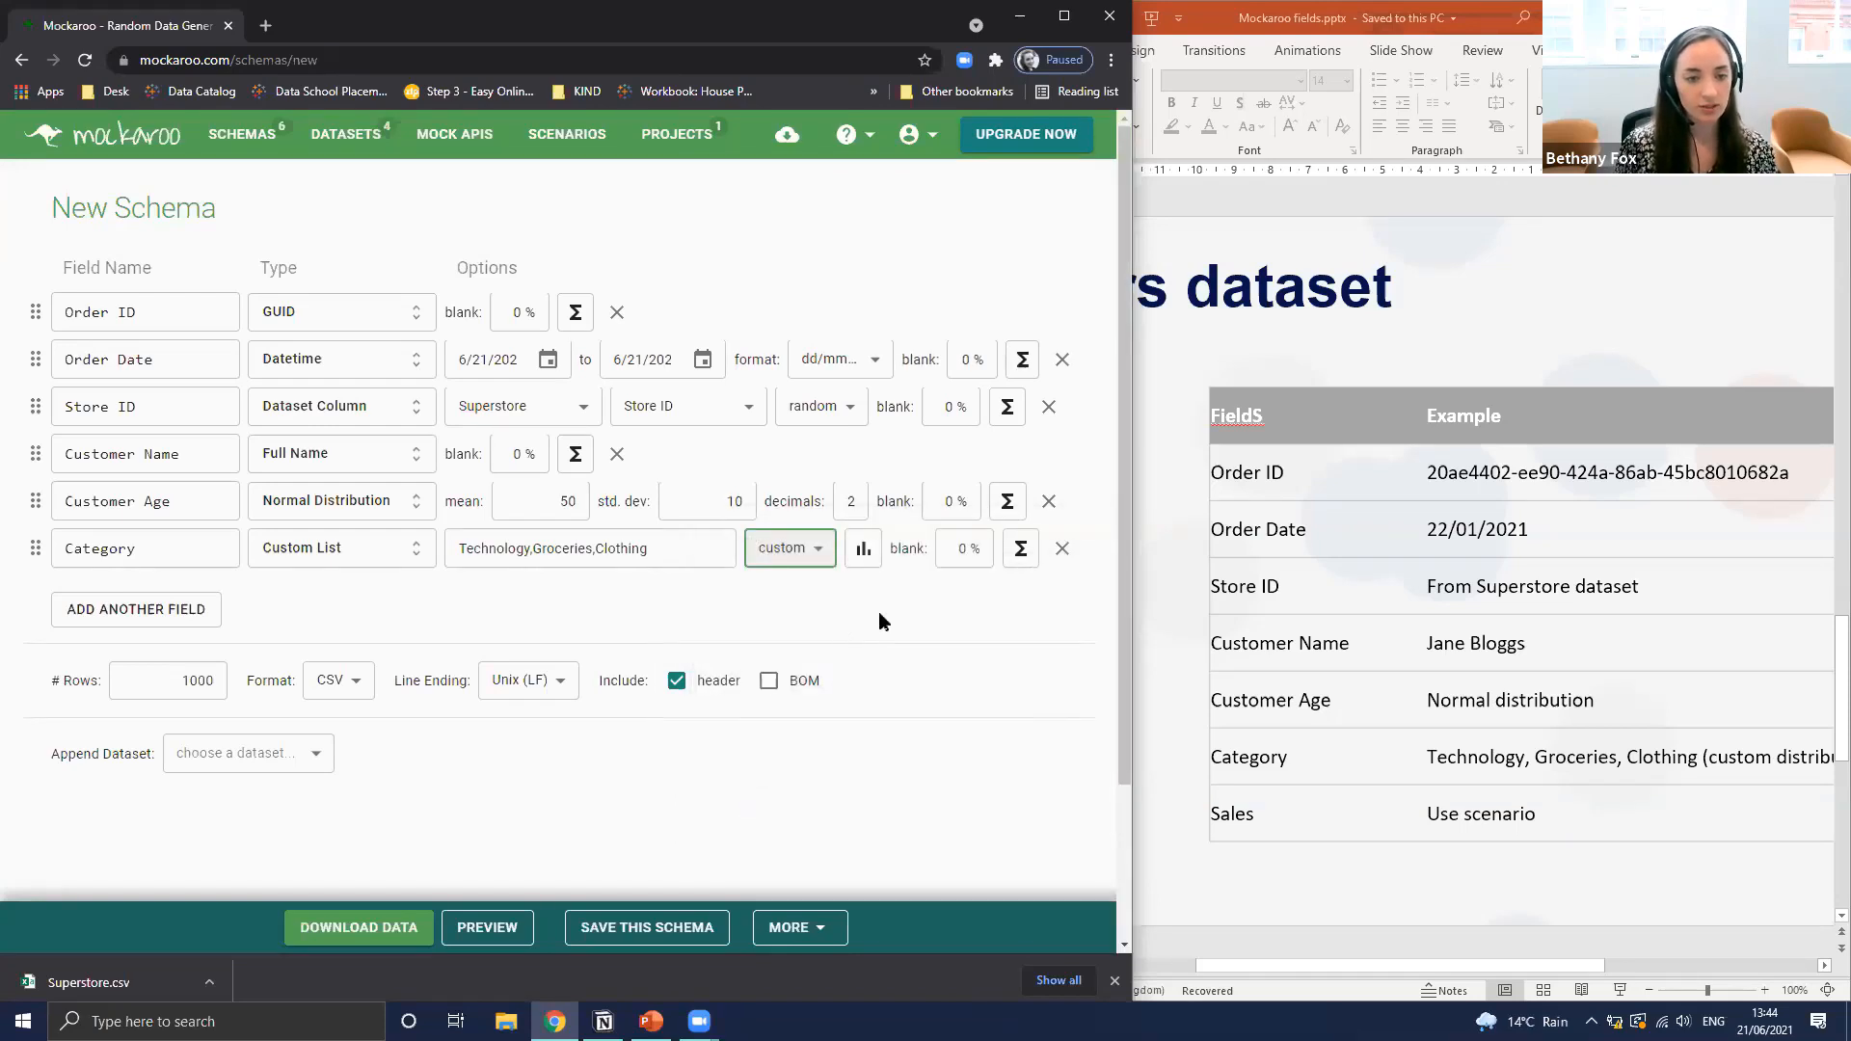
click(864, 552)
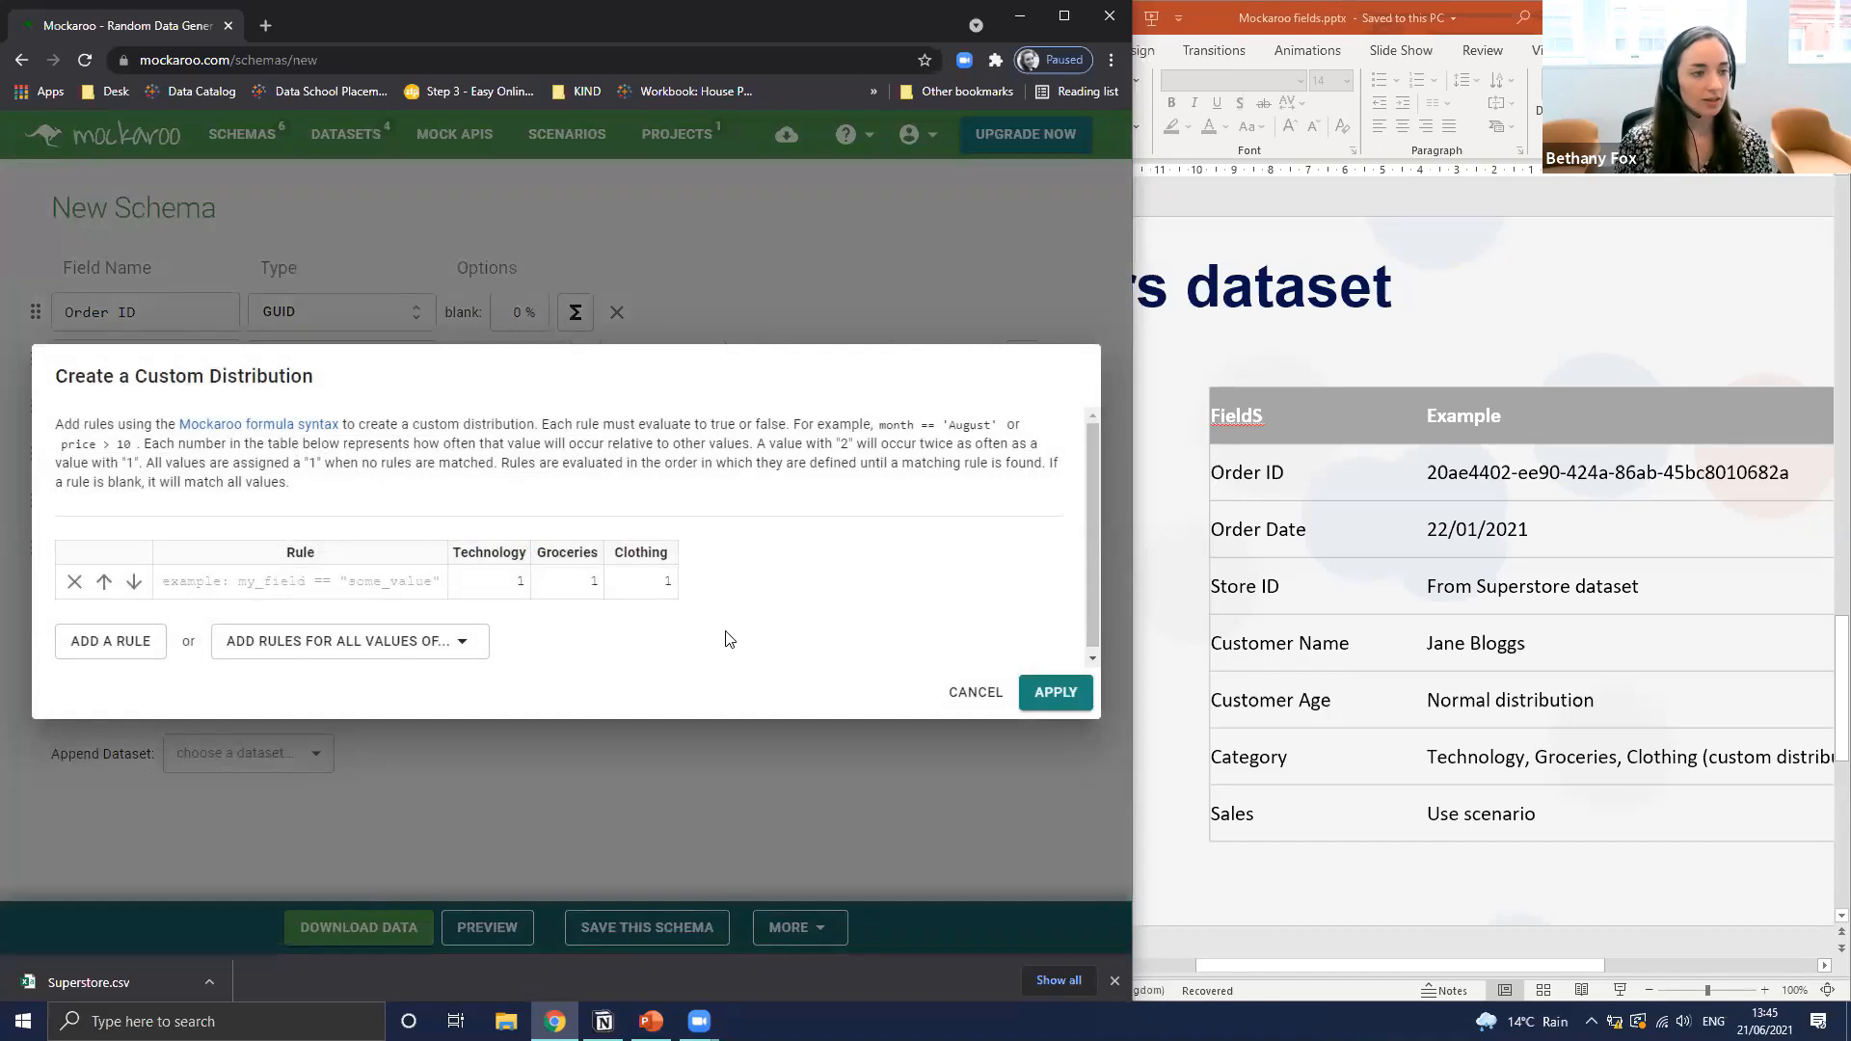
click(411, 585)
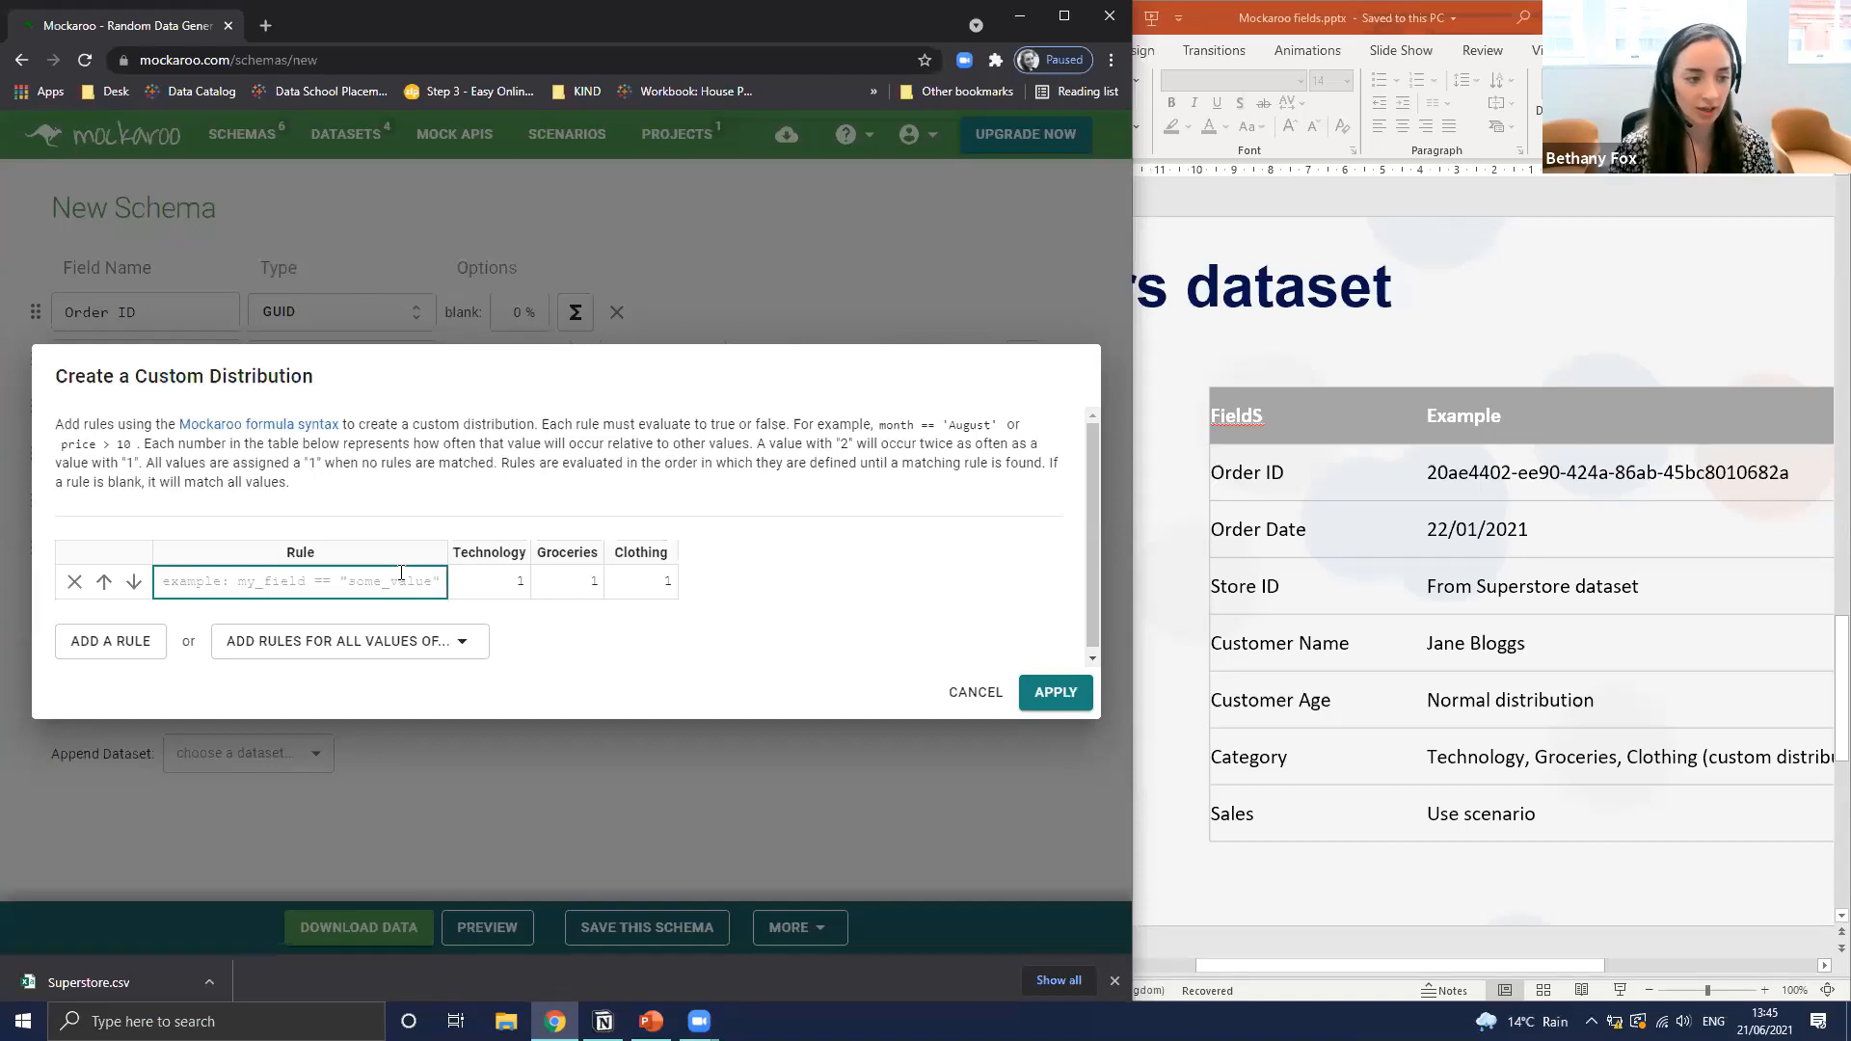
text(true)
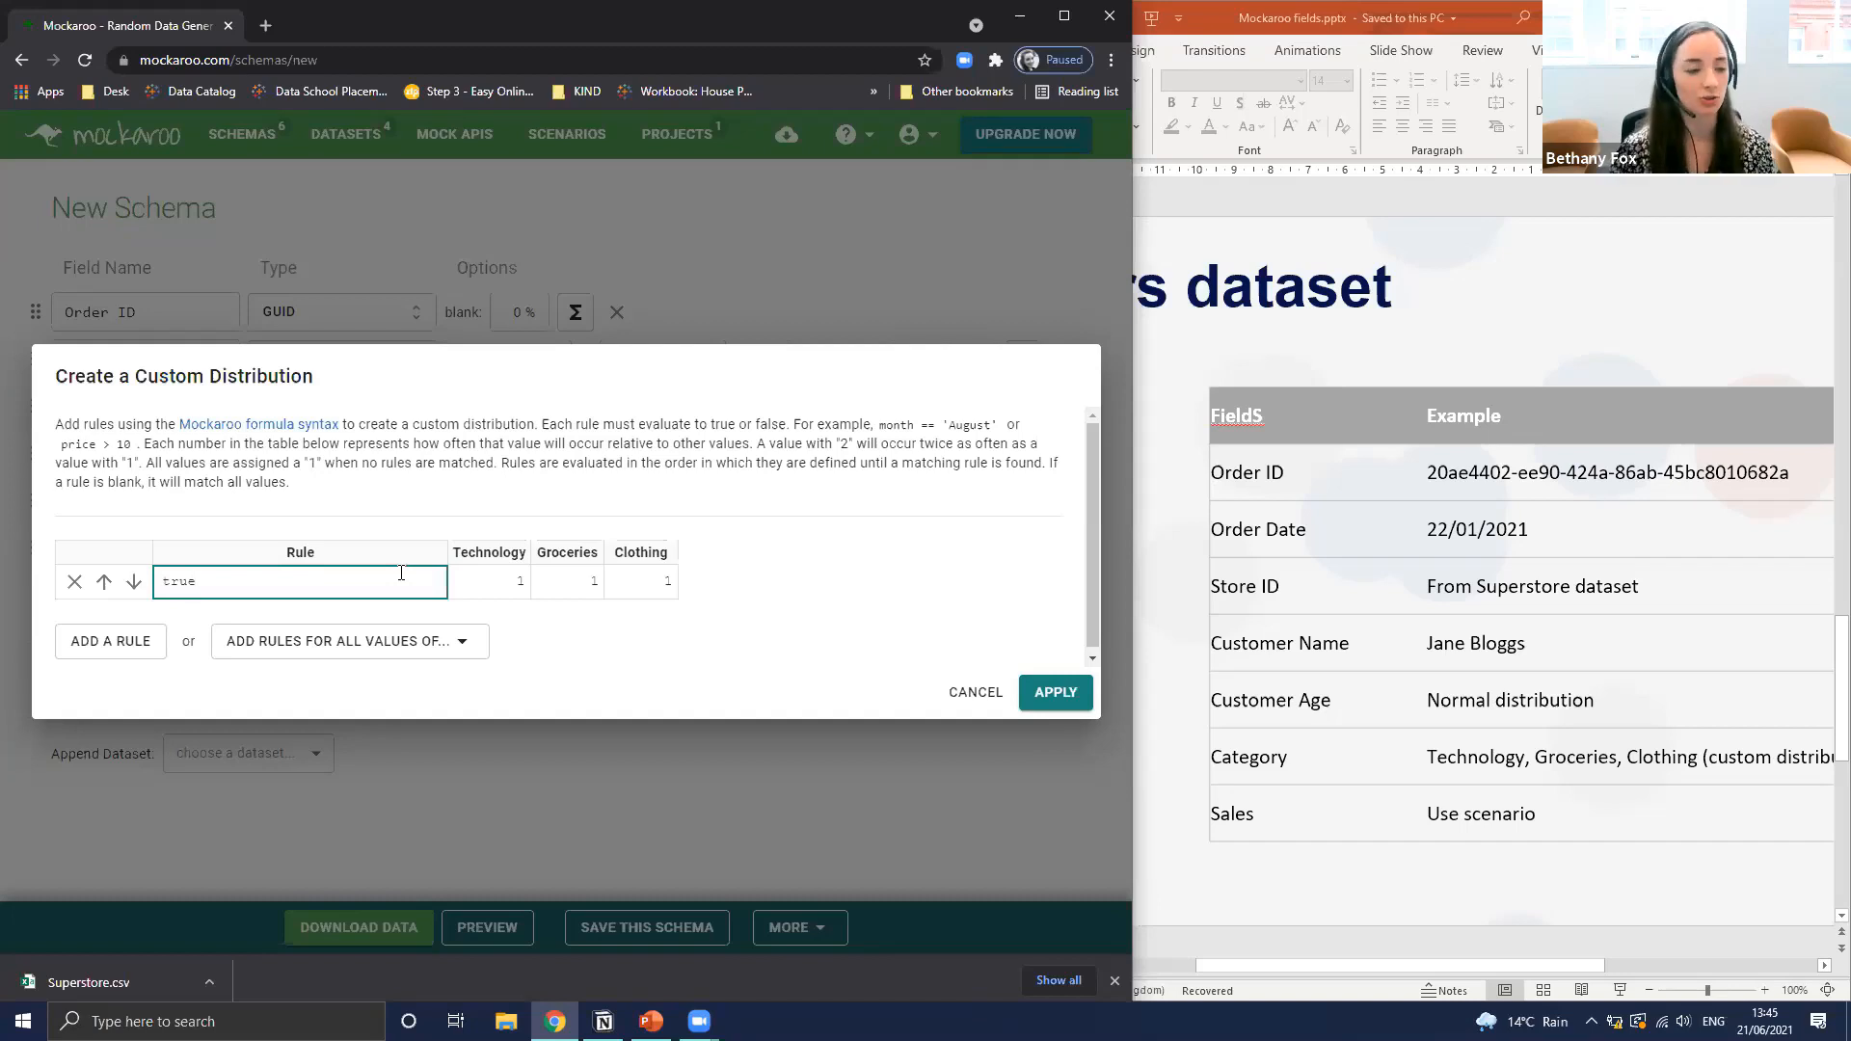
Weight Groceries at 6 and Clothing at 3 in the true rule, and apply the custom distribution
click(502, 579)
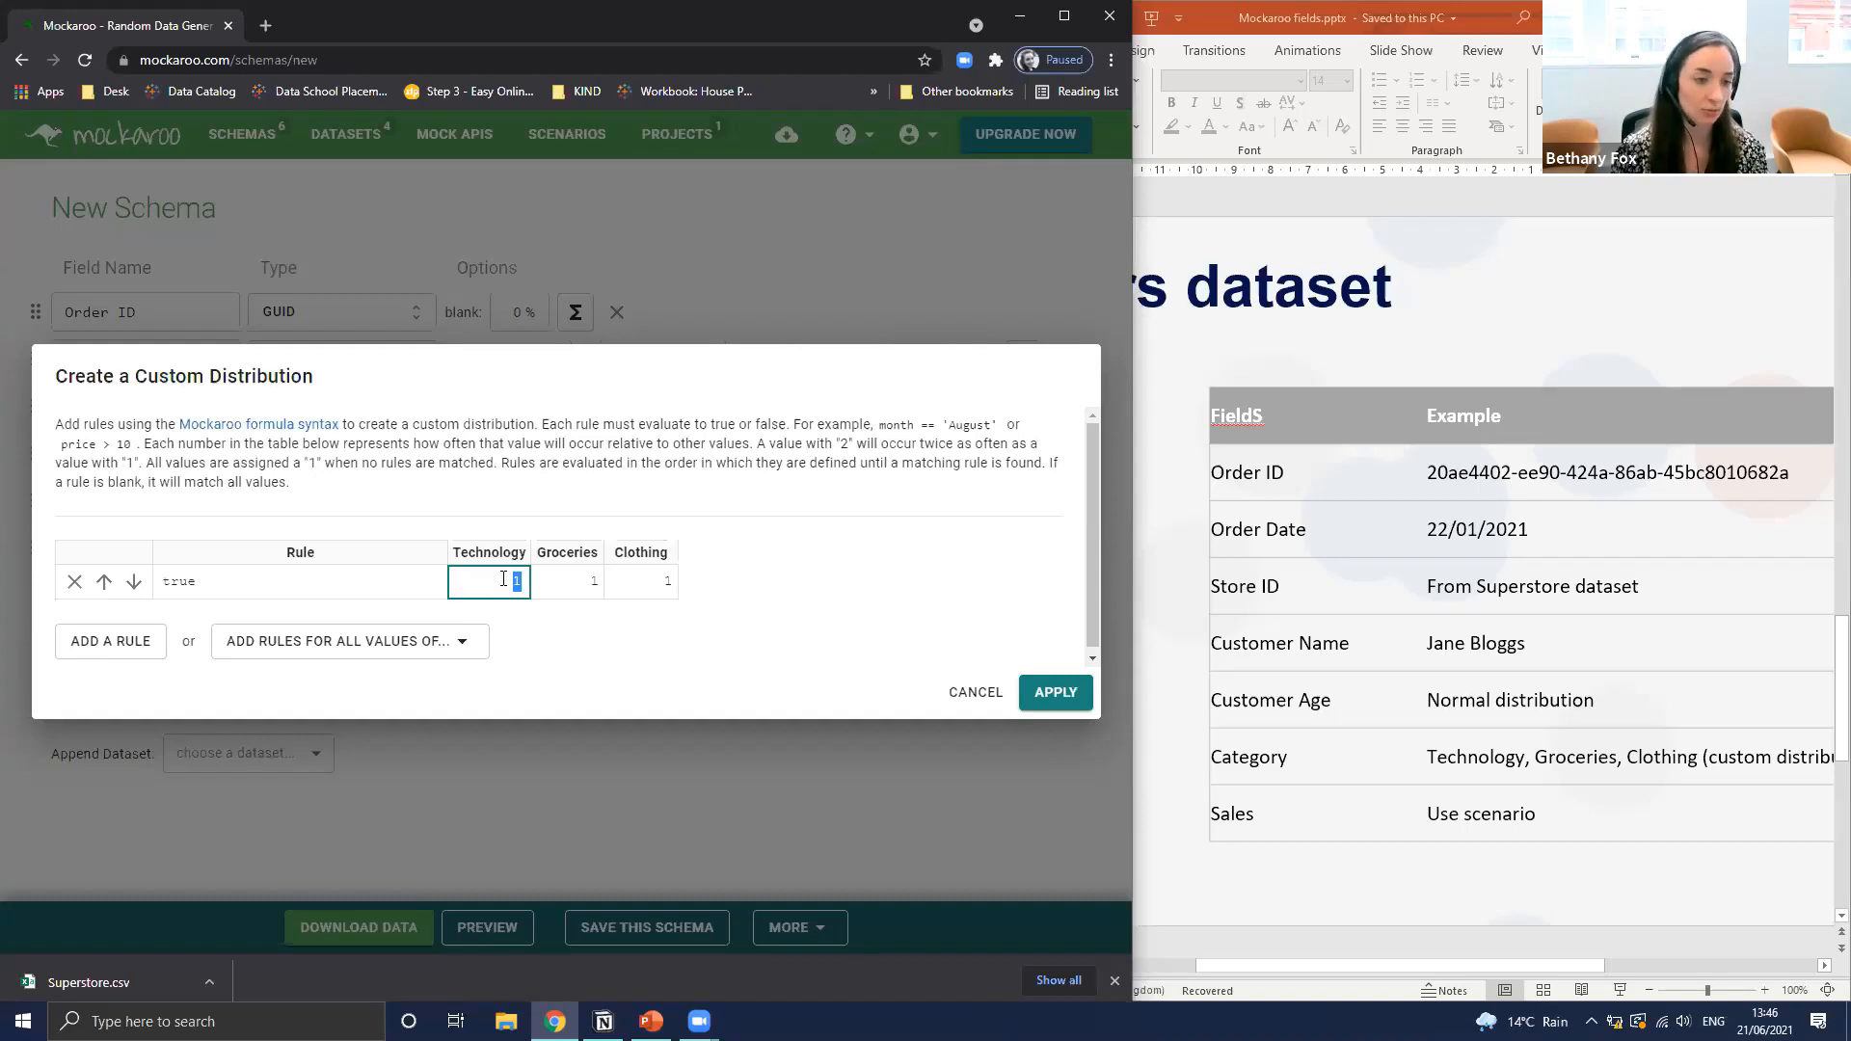
click(567, 583)
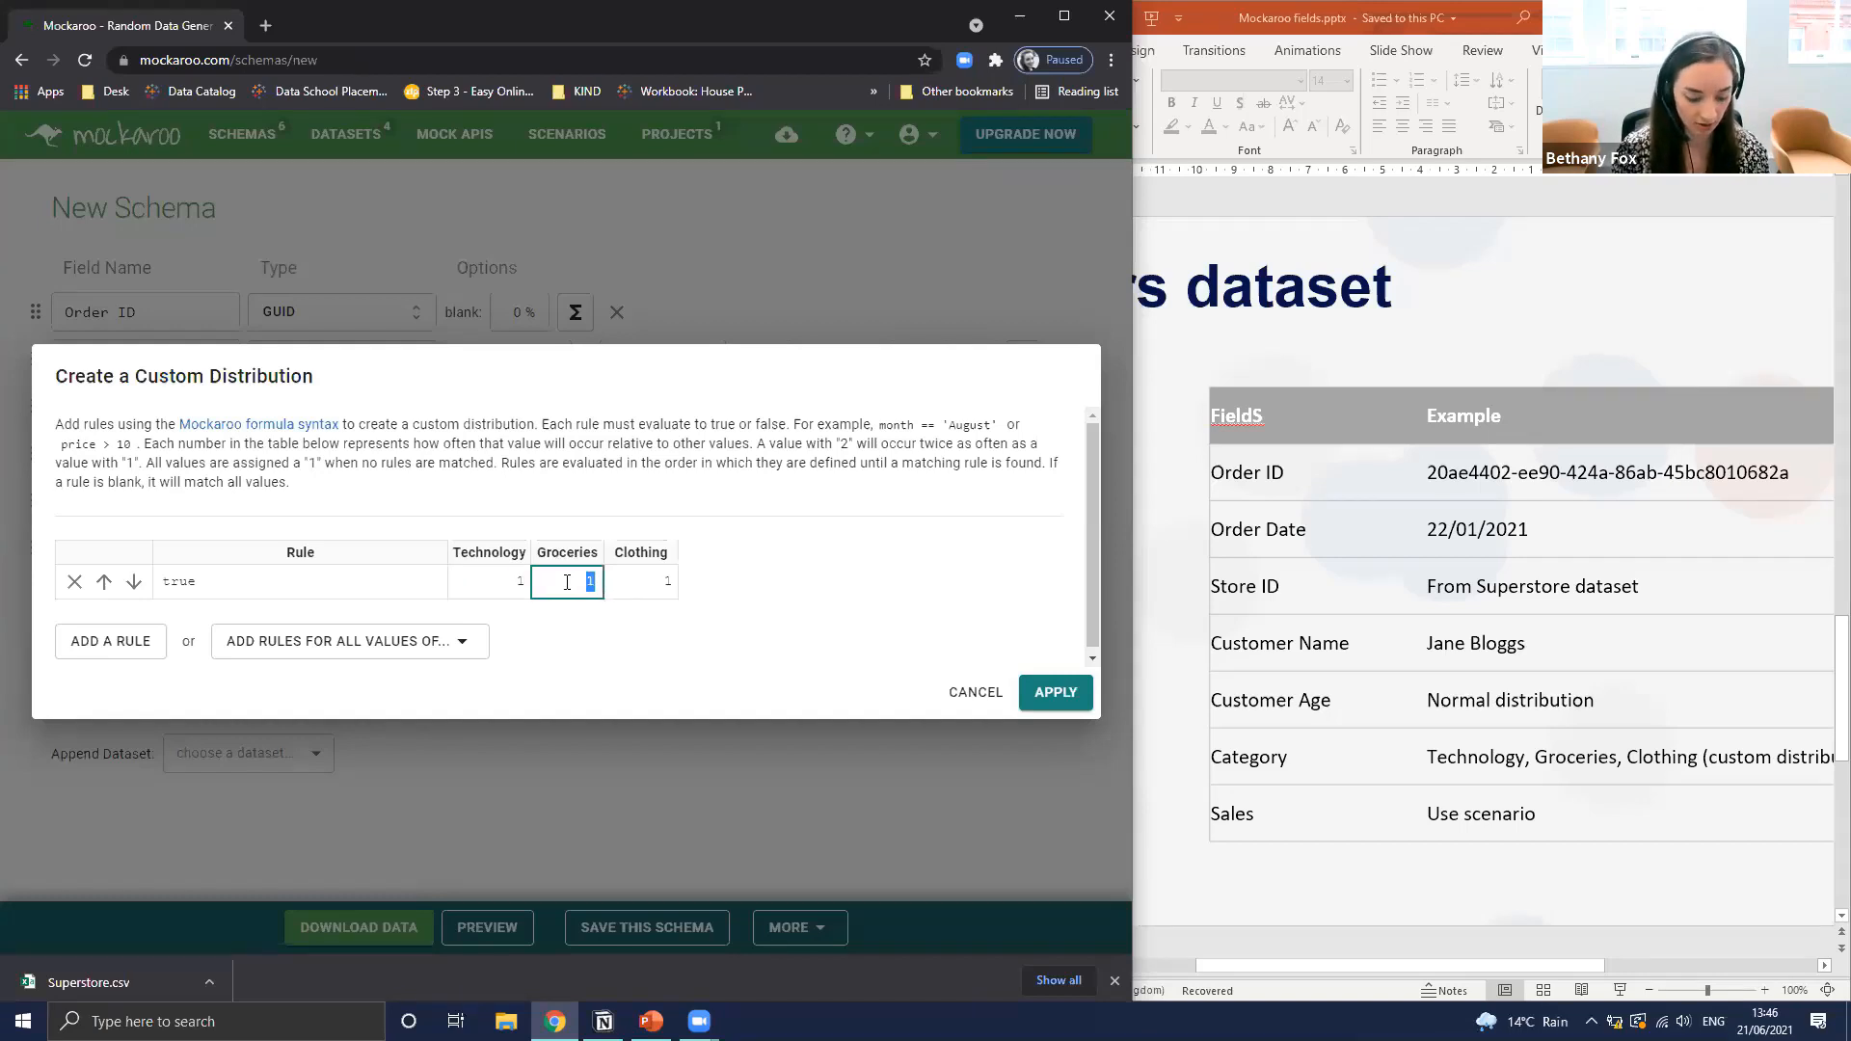
text(6)
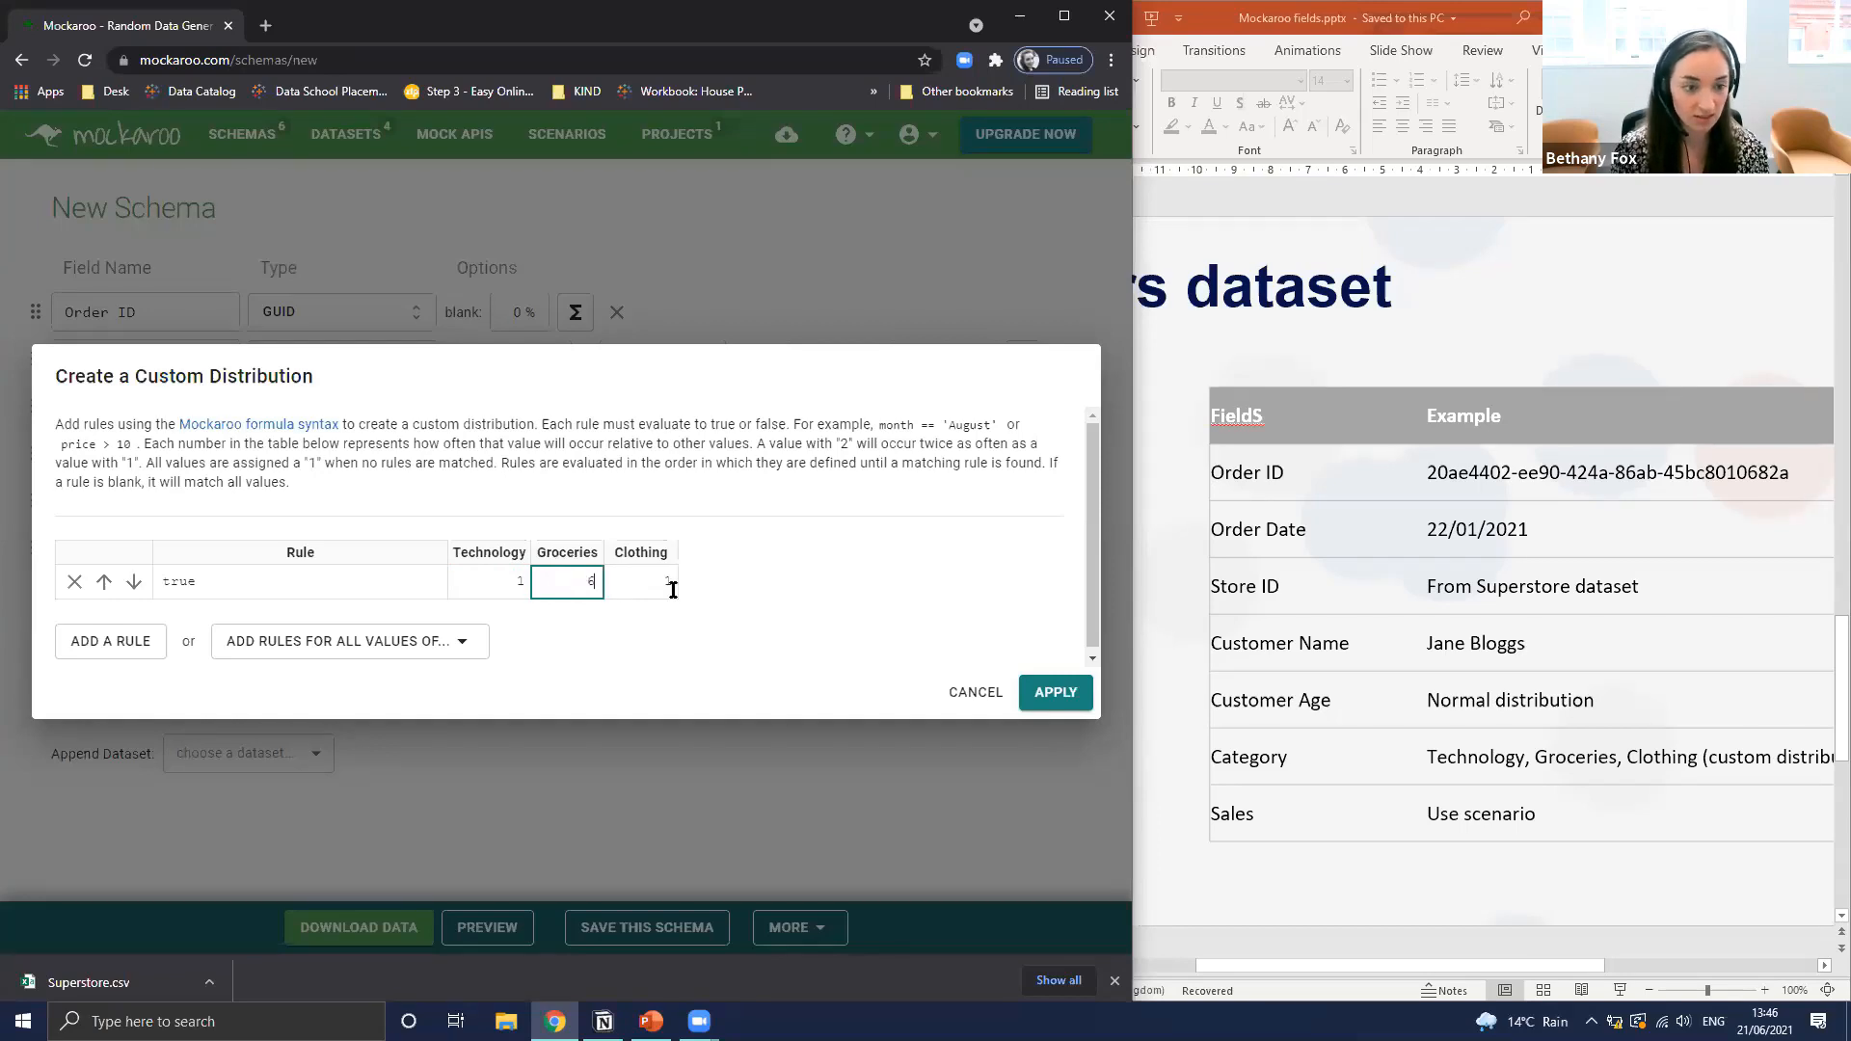
click(655, 584)
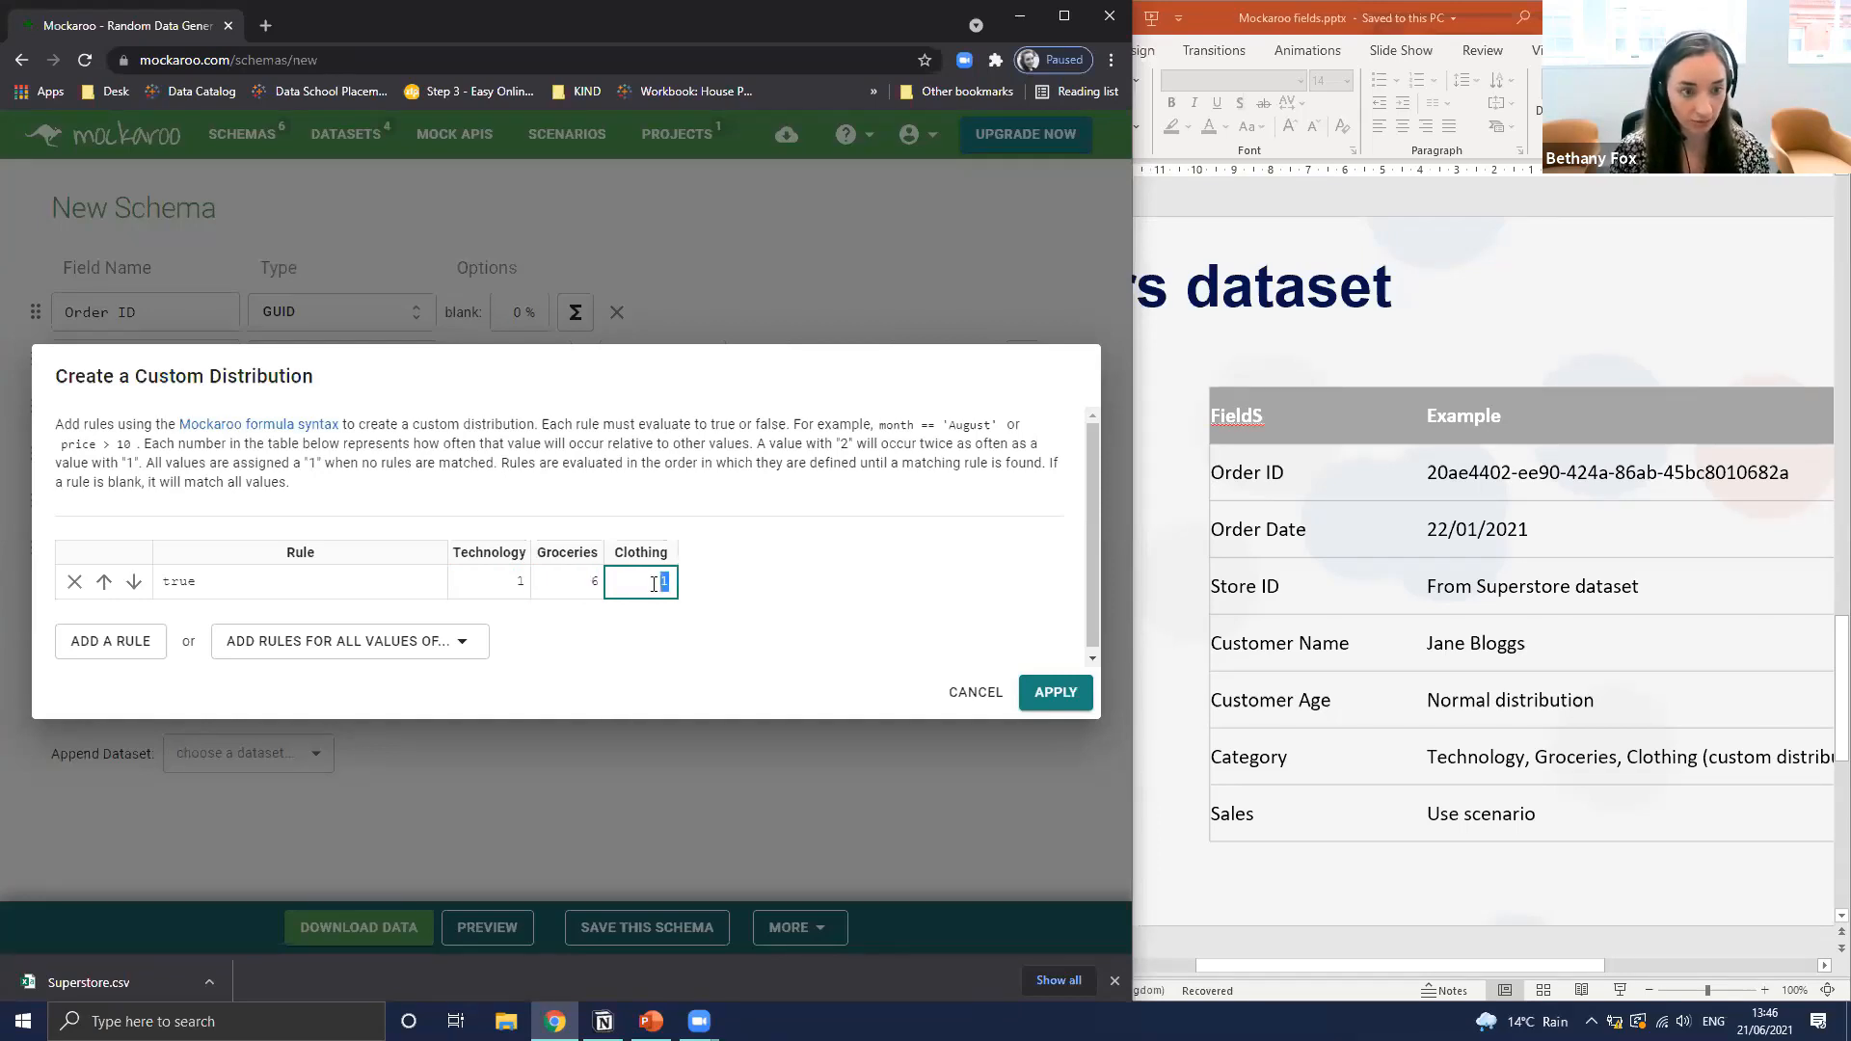
text(3)
click(798, 587)
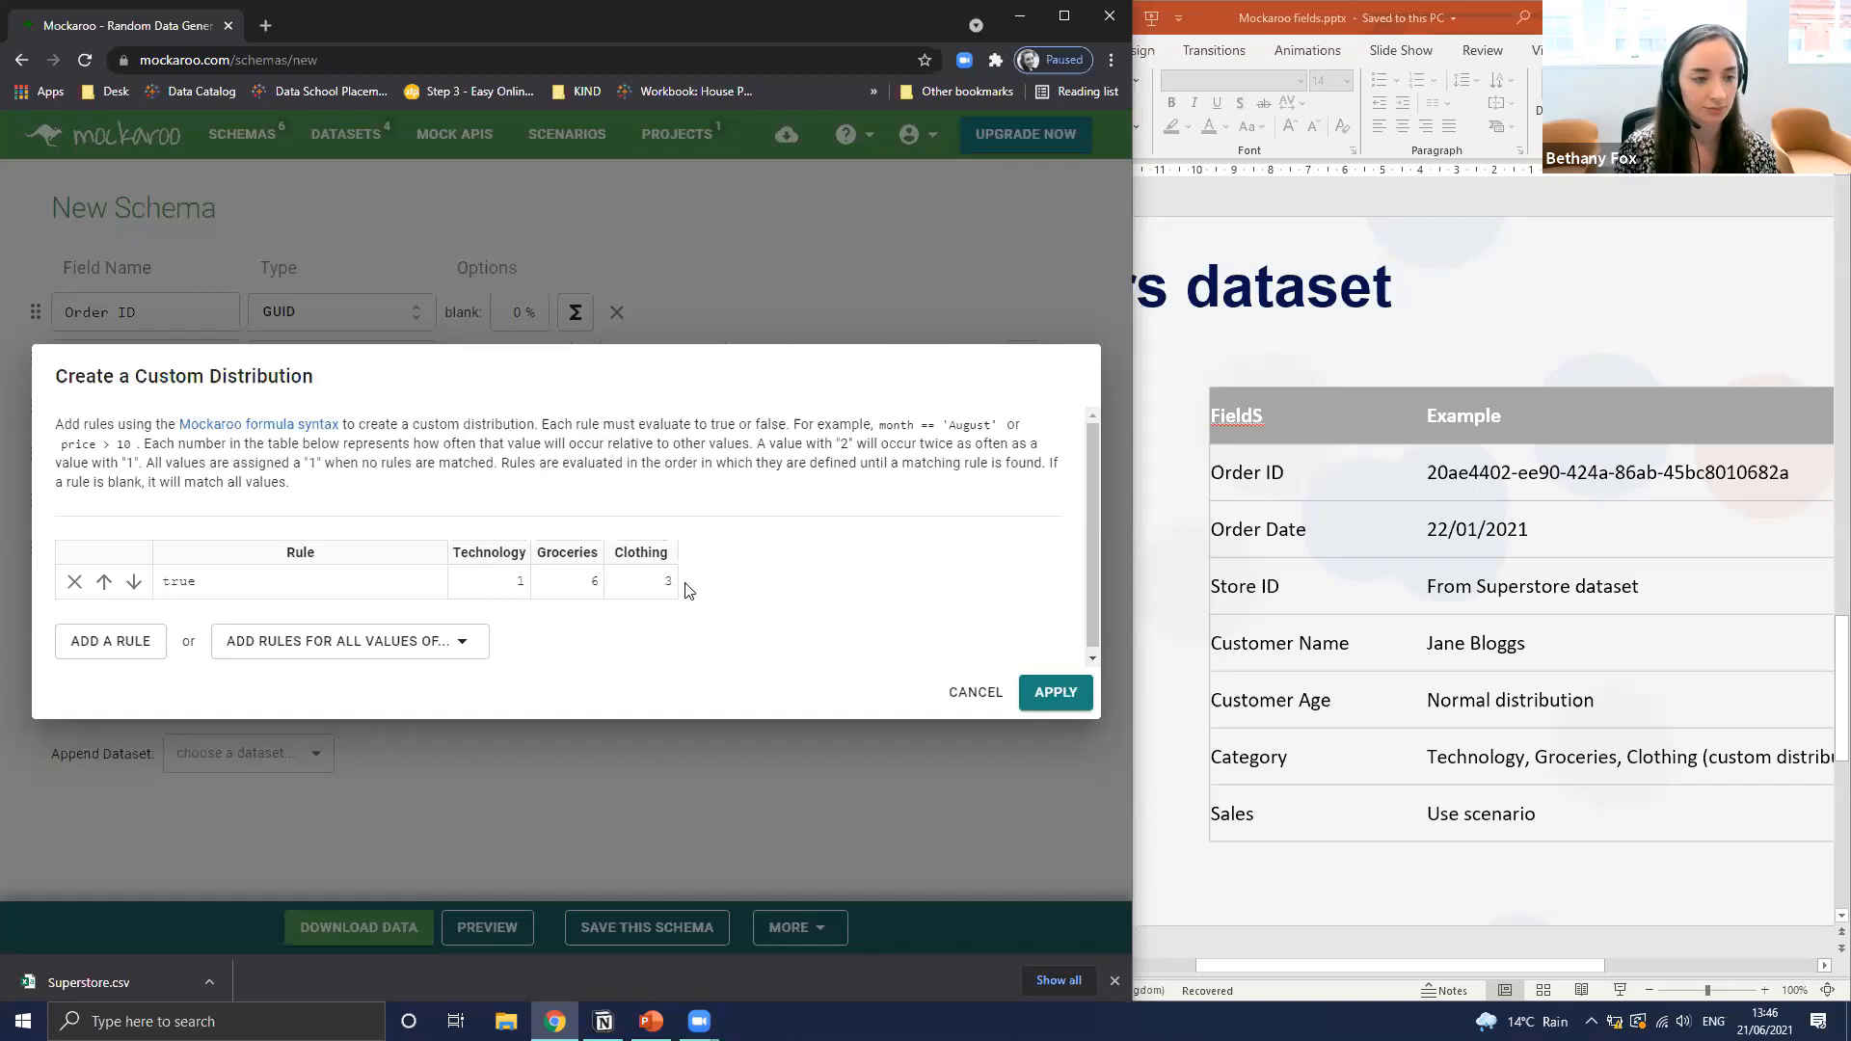
click(1069, 691)
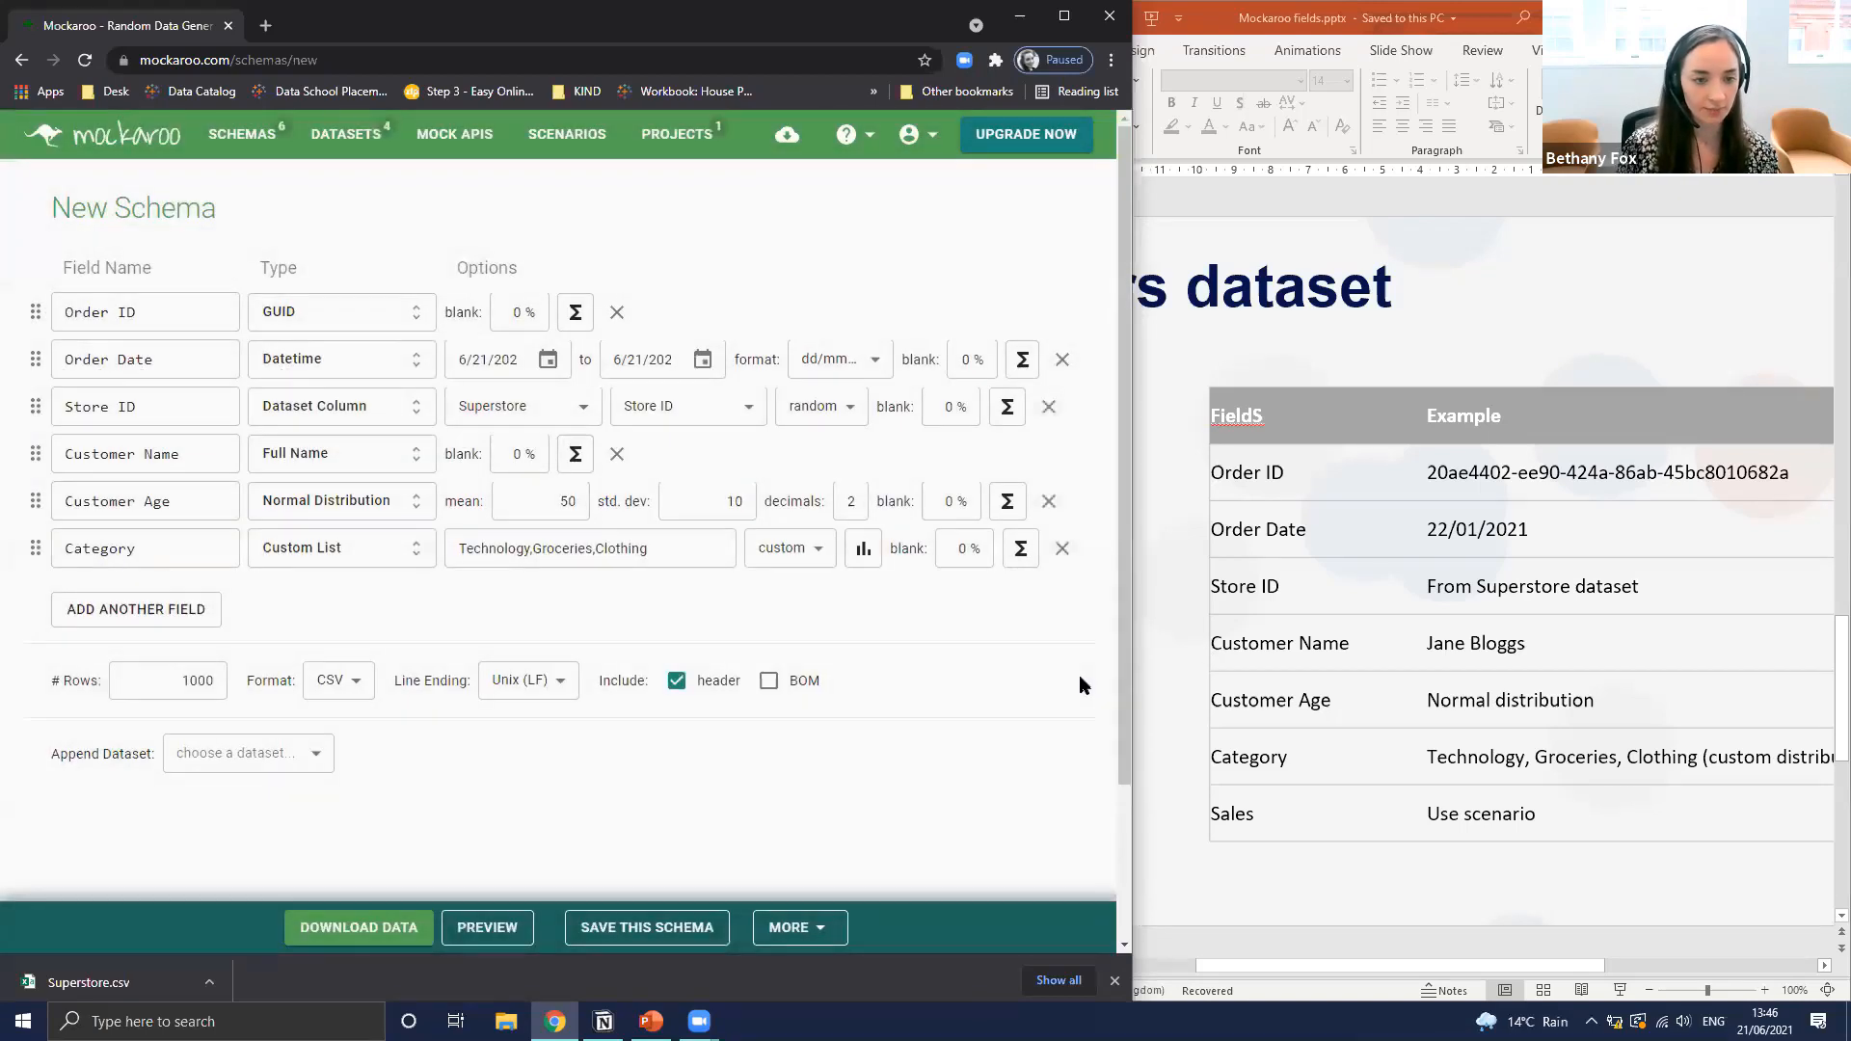
Preview the generated data and check how the Category values are distributed across the rows
click(501, 928)
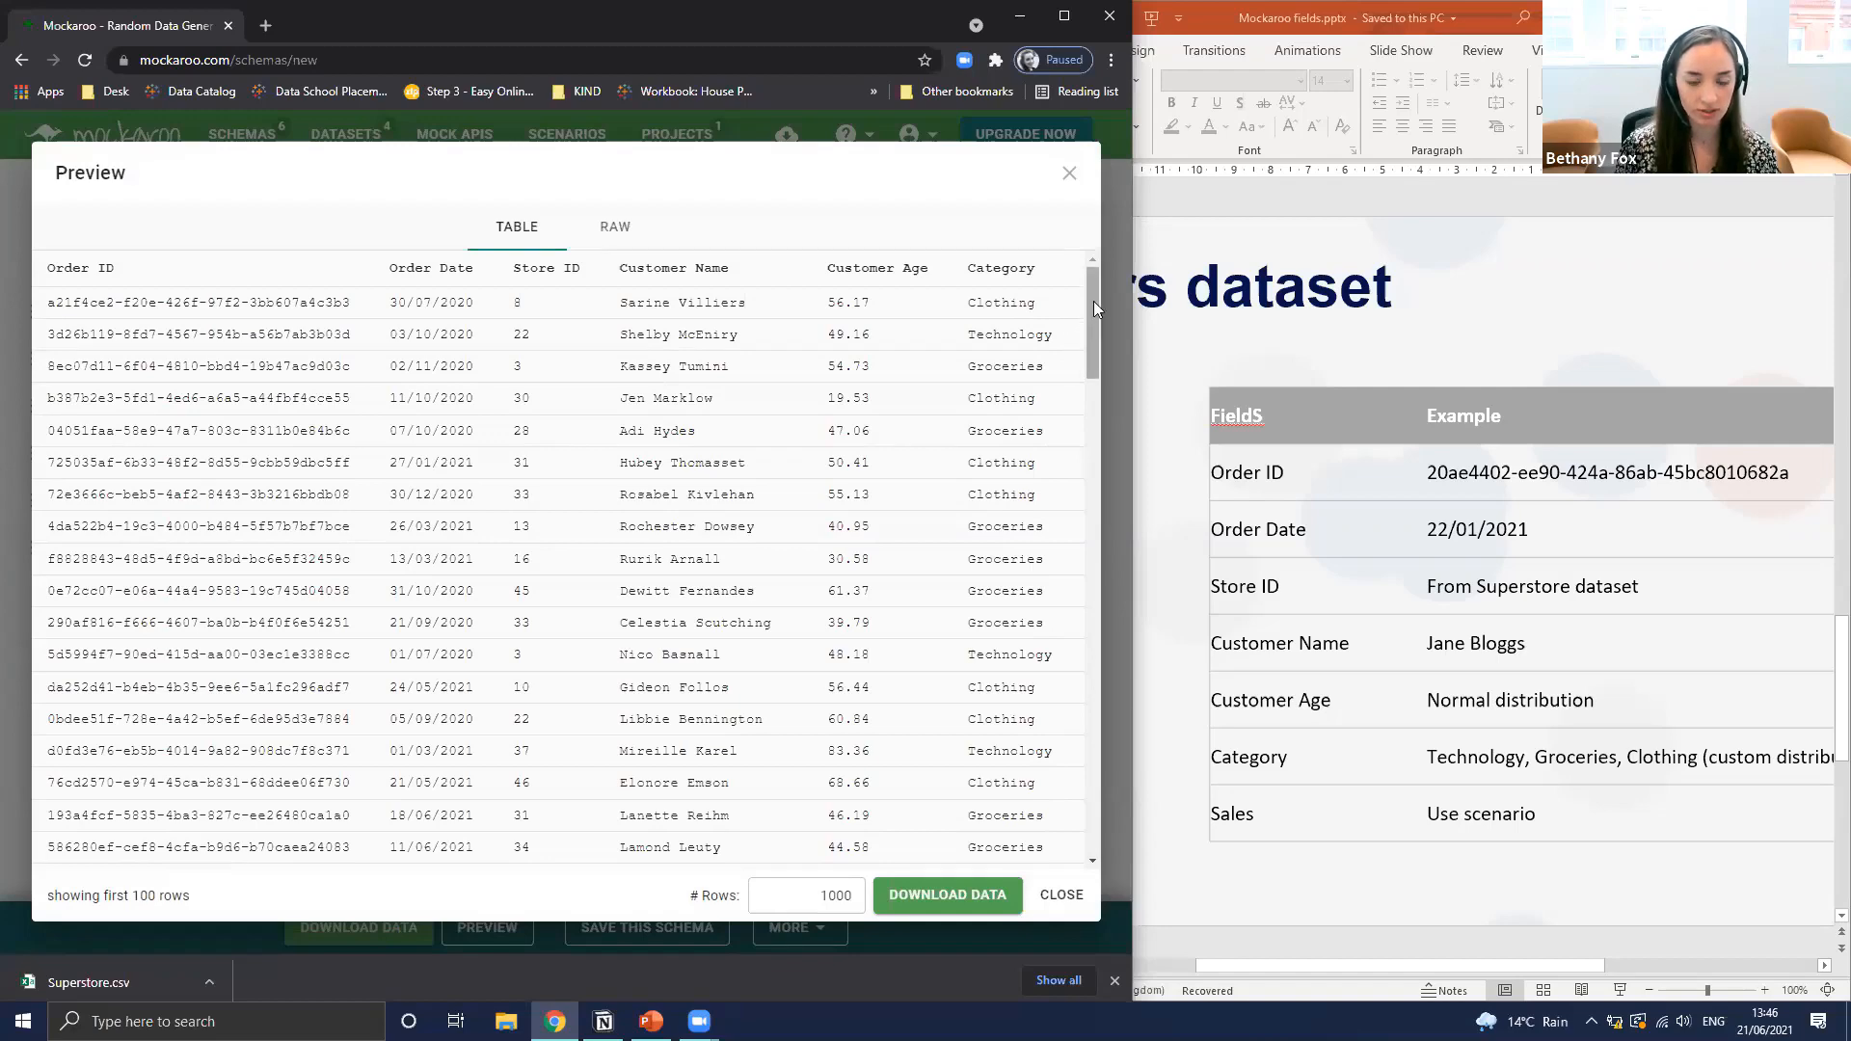
drag(1093, 301, 1097, 403)
drag(1102, 440, 1102, 551)
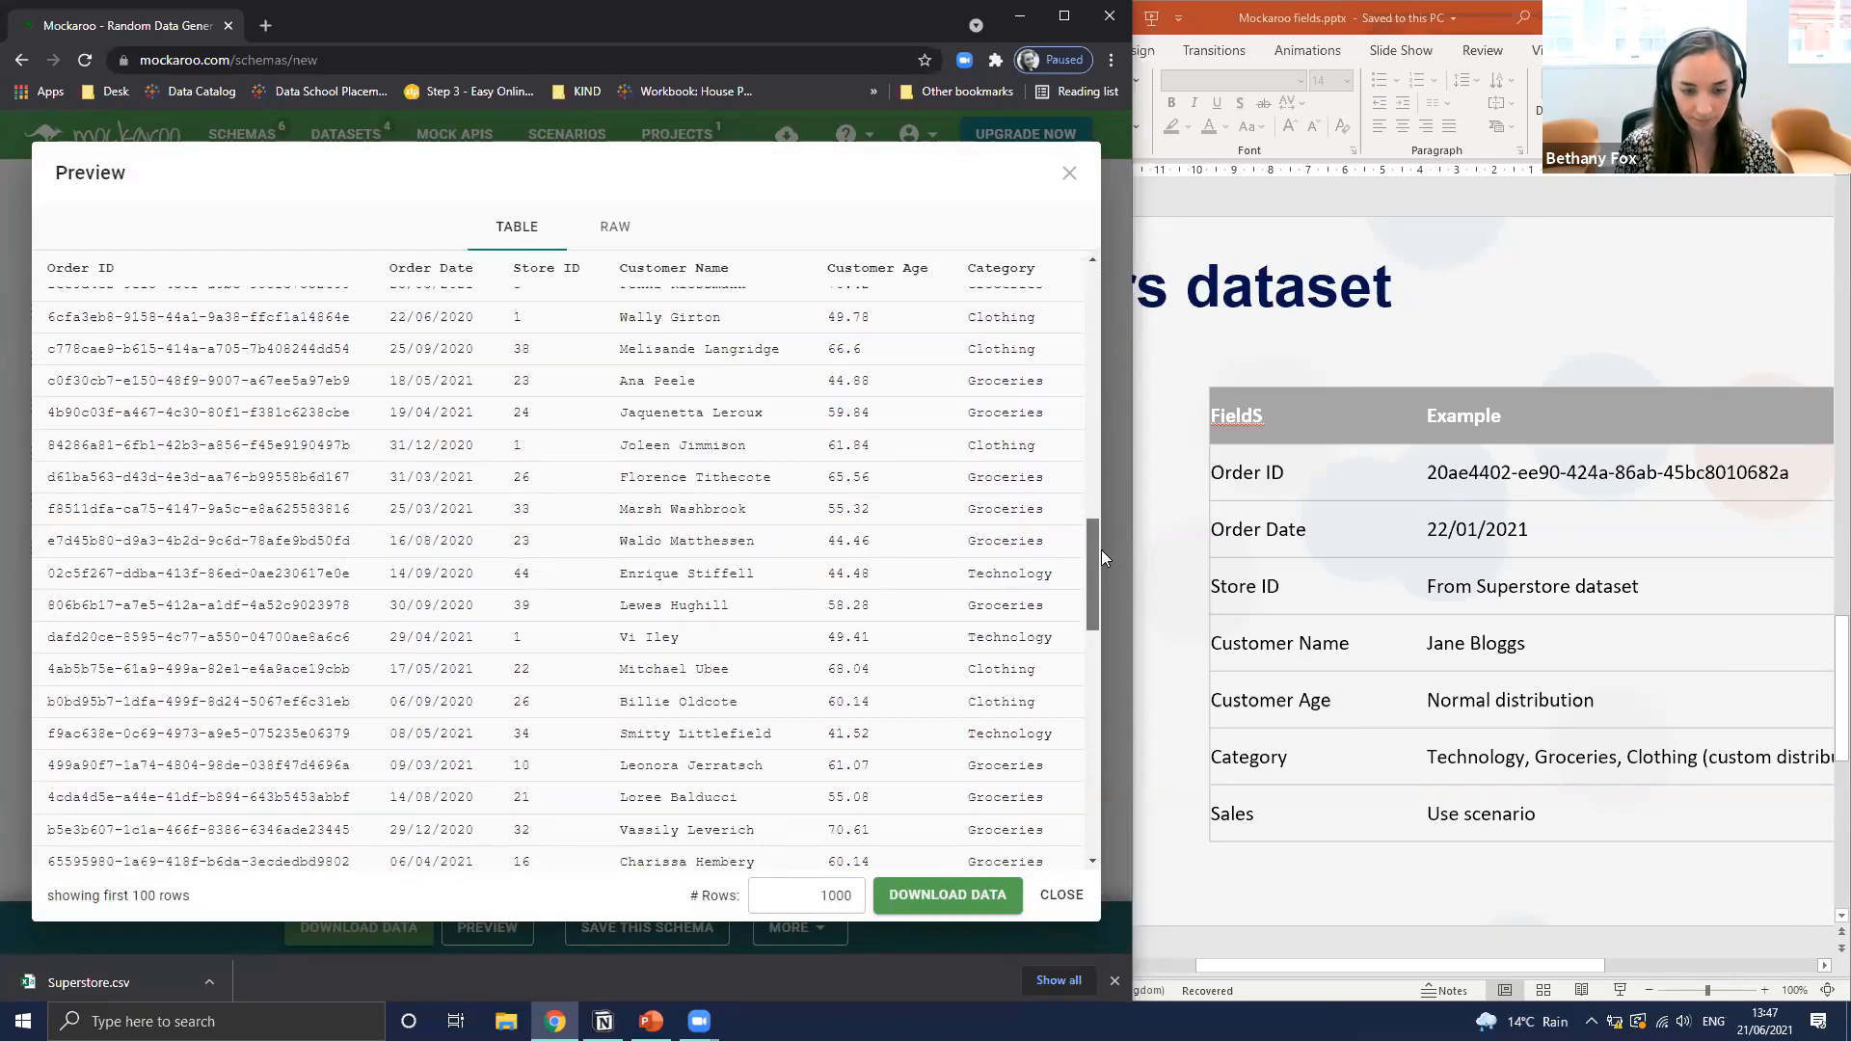
scroll(1101, 549, up, 15)
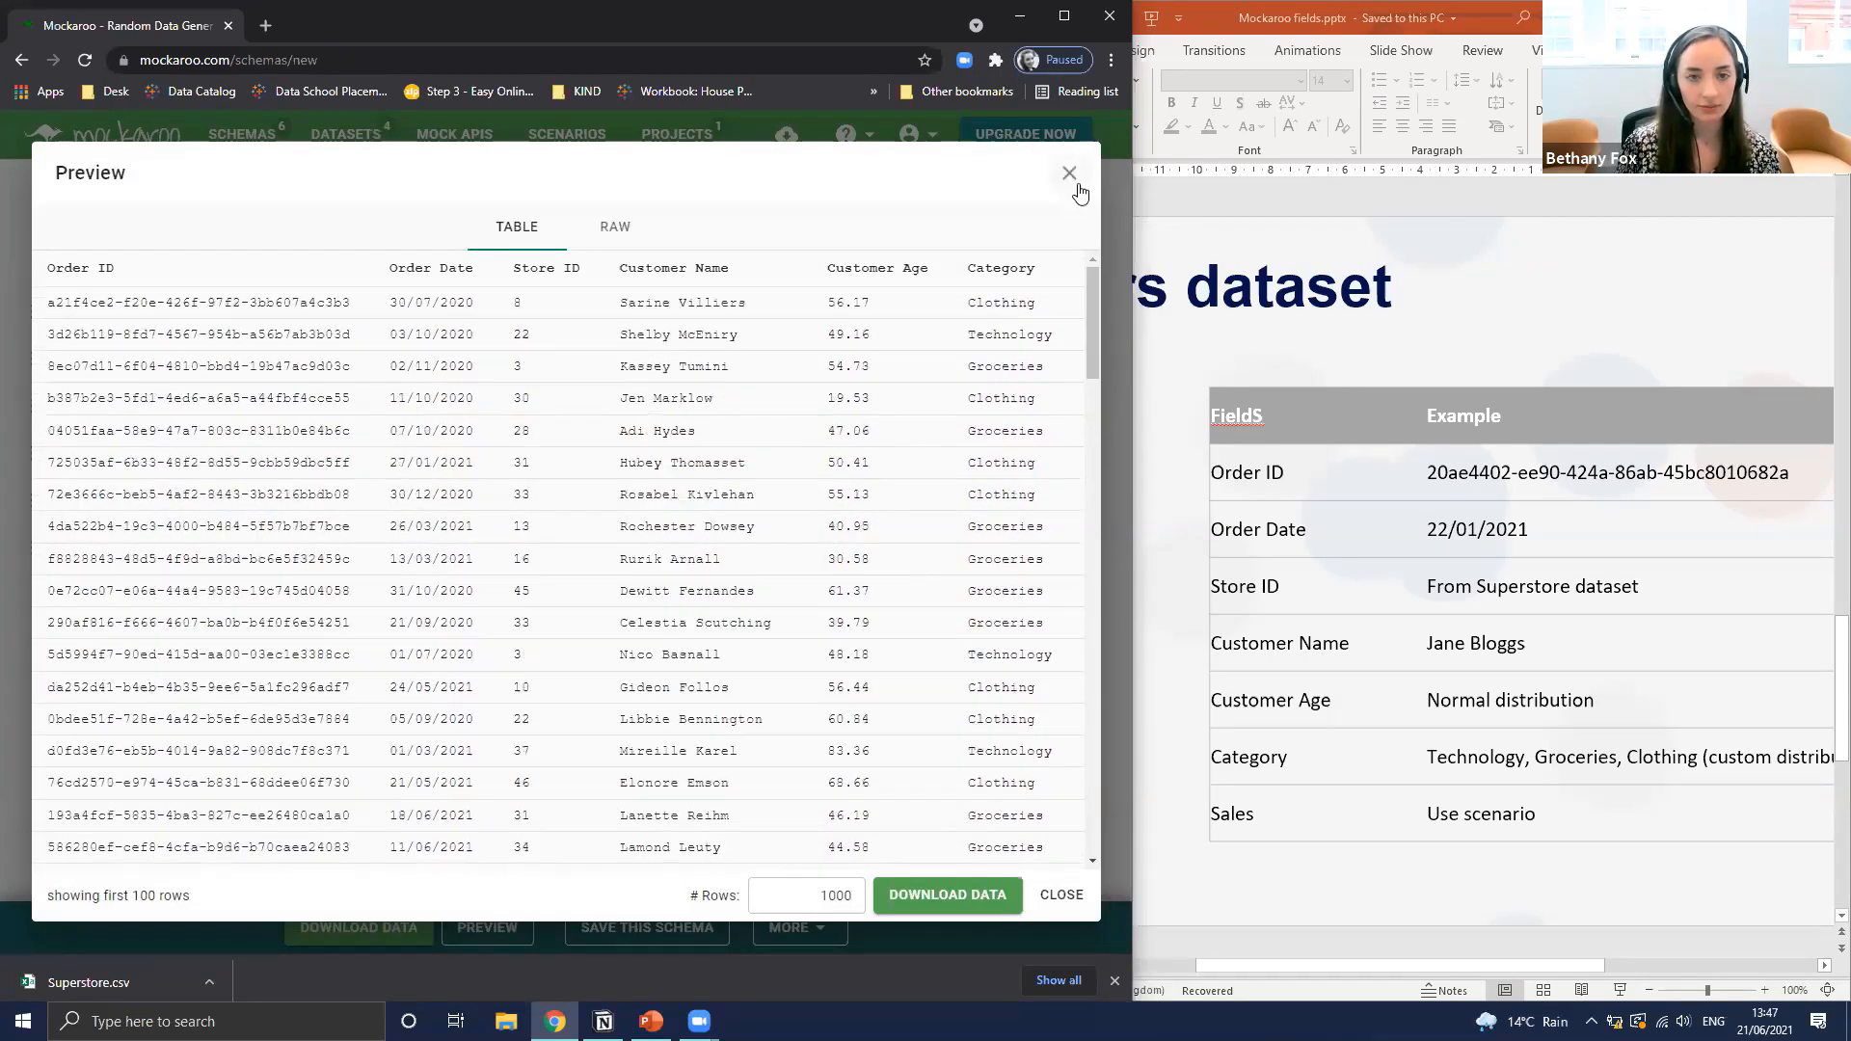
click(1066, 179)
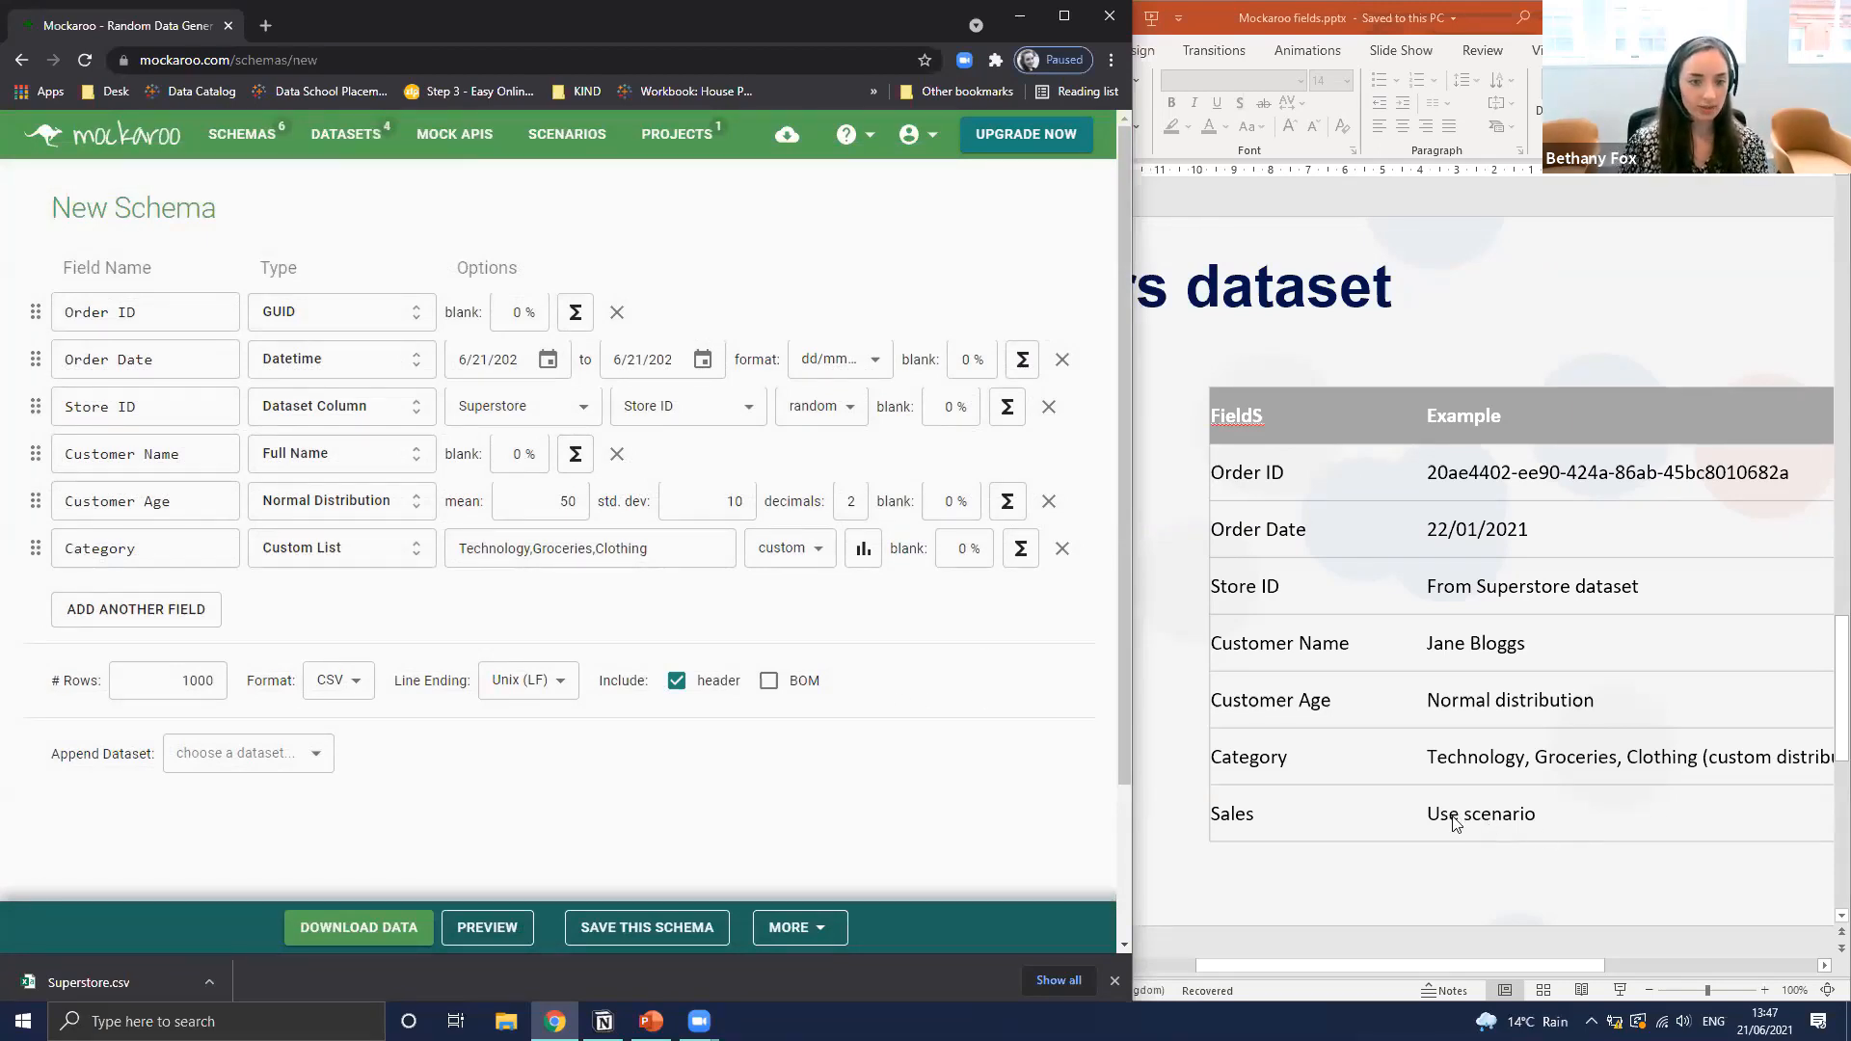
Add a seventh field named Sales and set its type to Number
click(150, 610)
text(Sales)
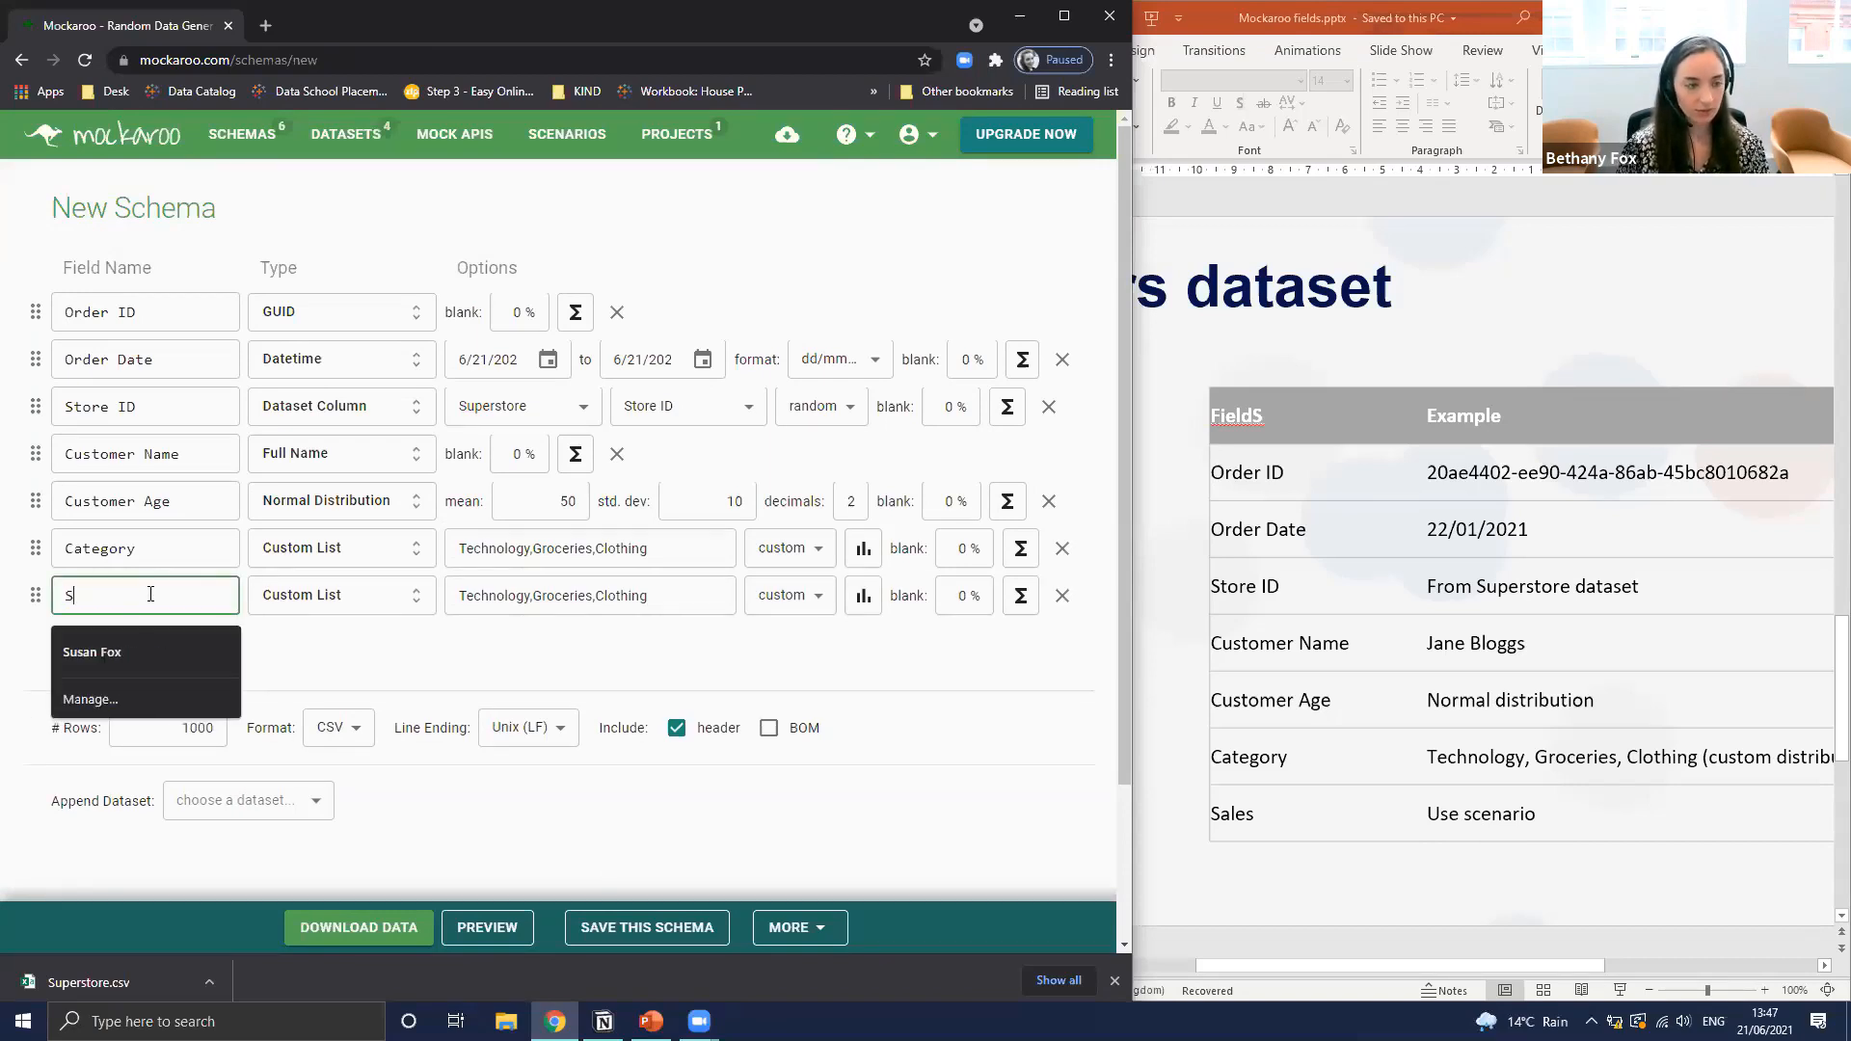
click(302, 594)
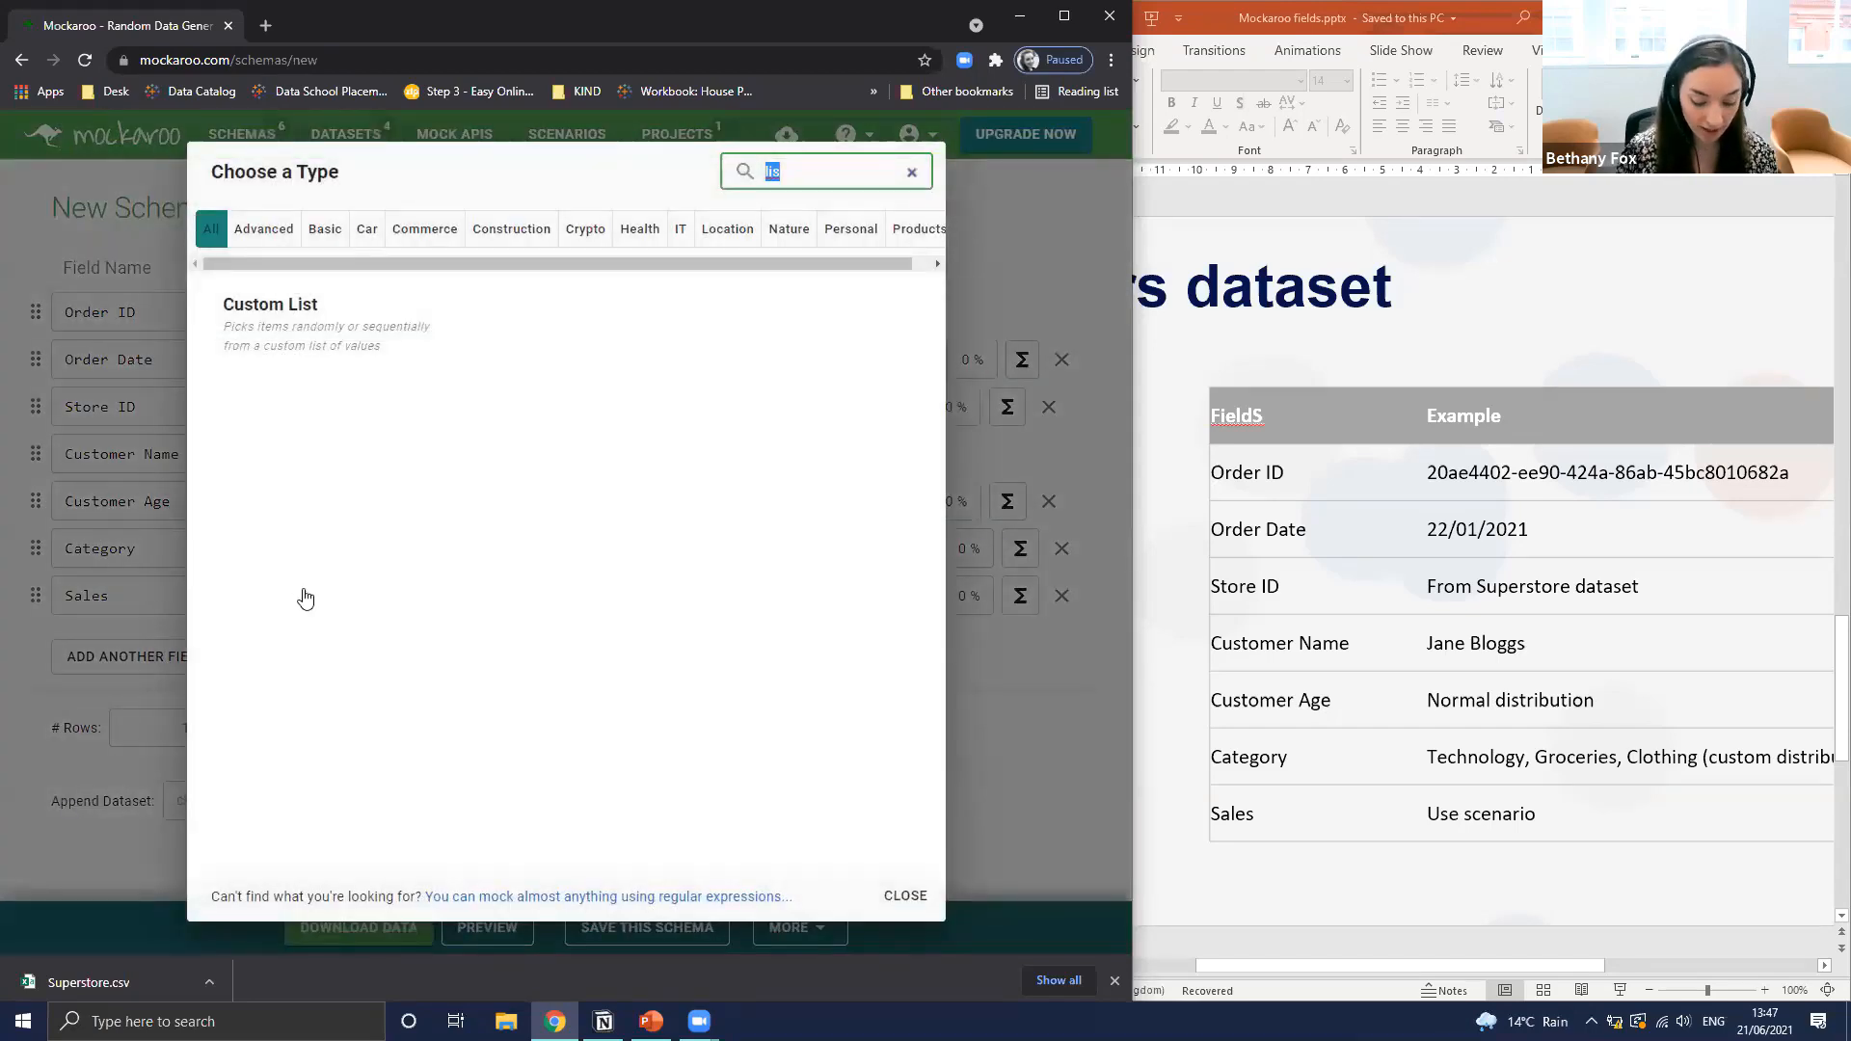
text(numb)
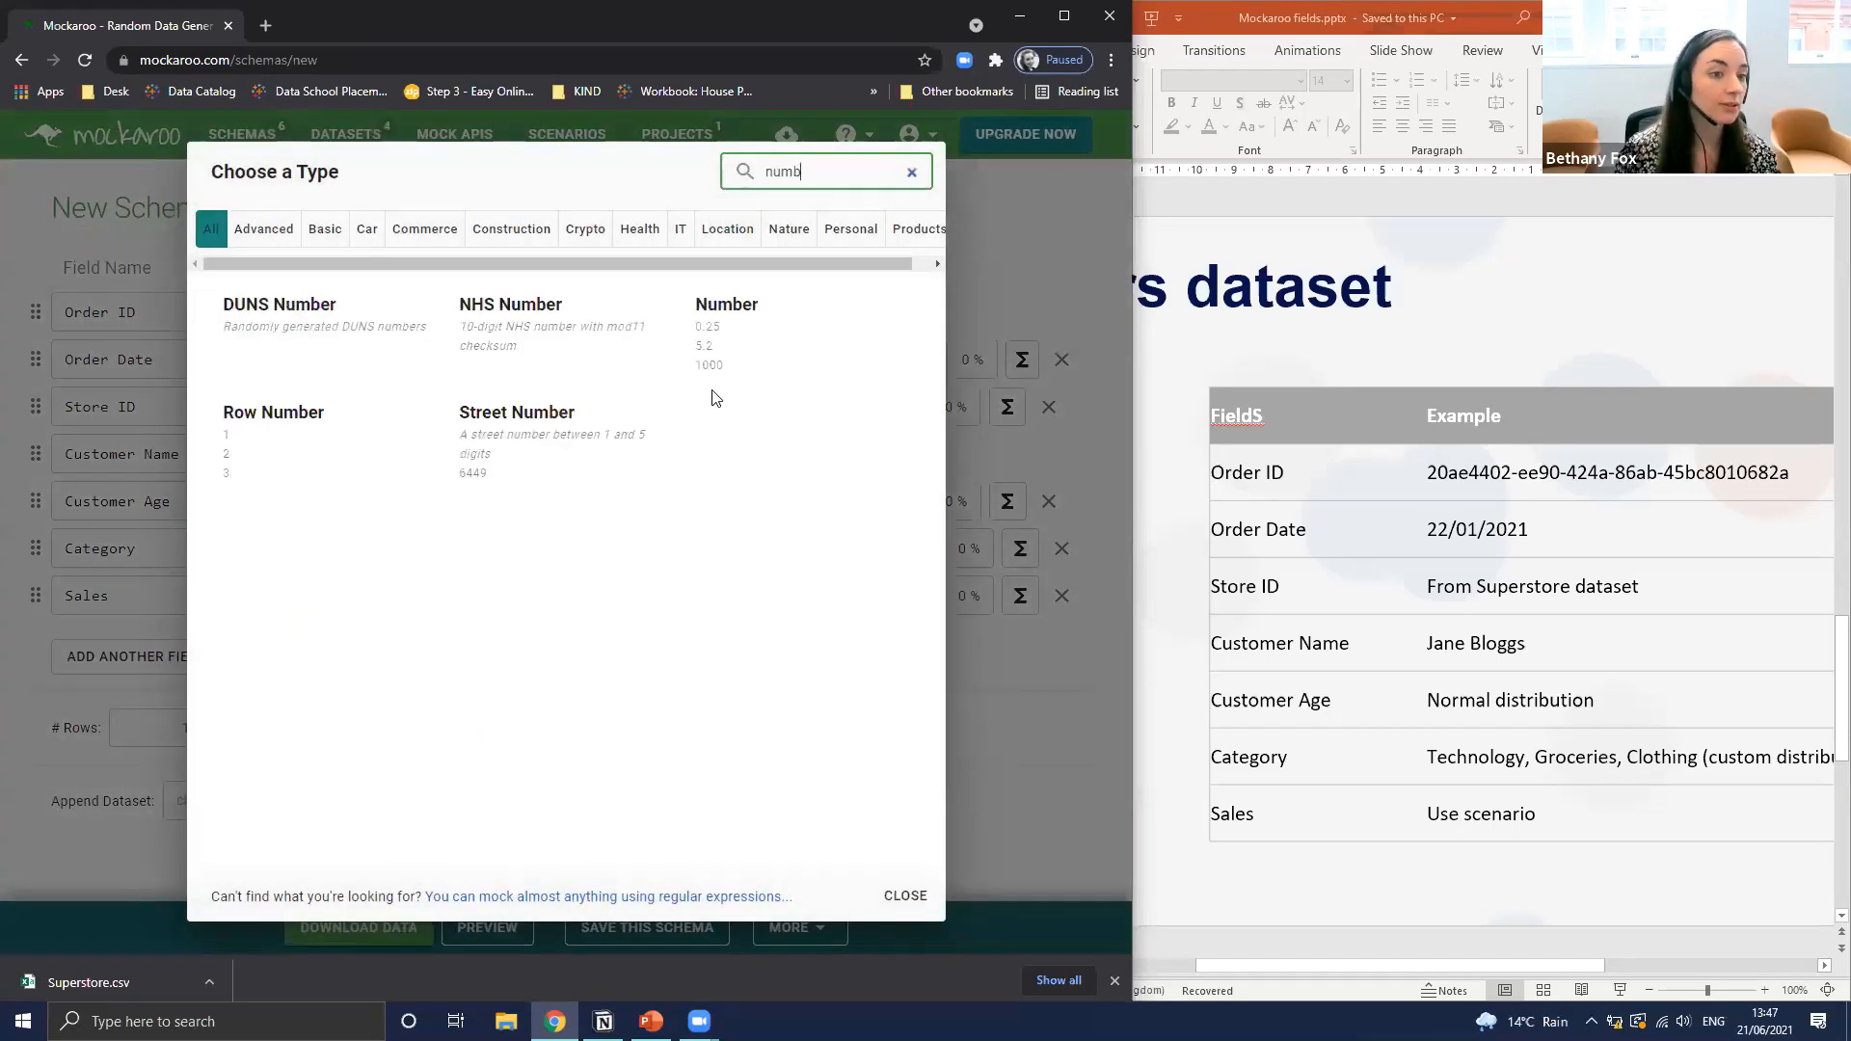
click(735, 359)
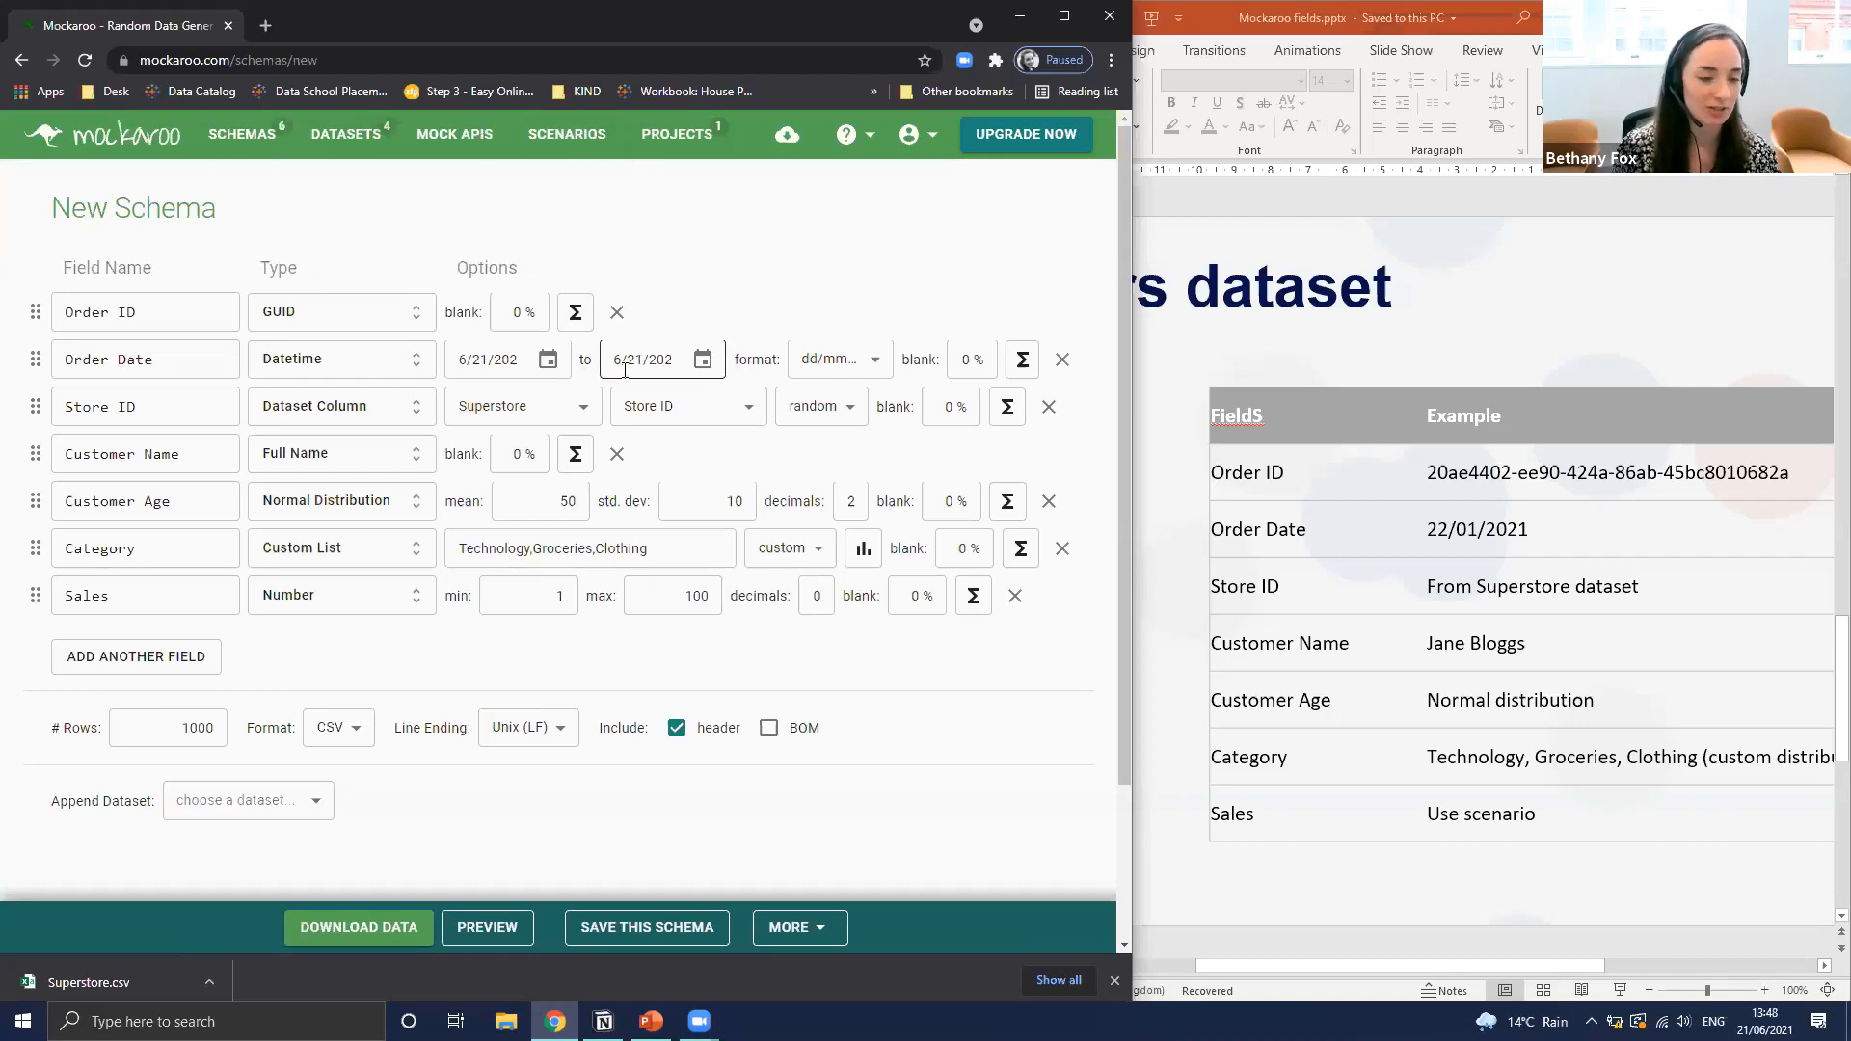
Save the schema under the name Orders
click(648, 928)
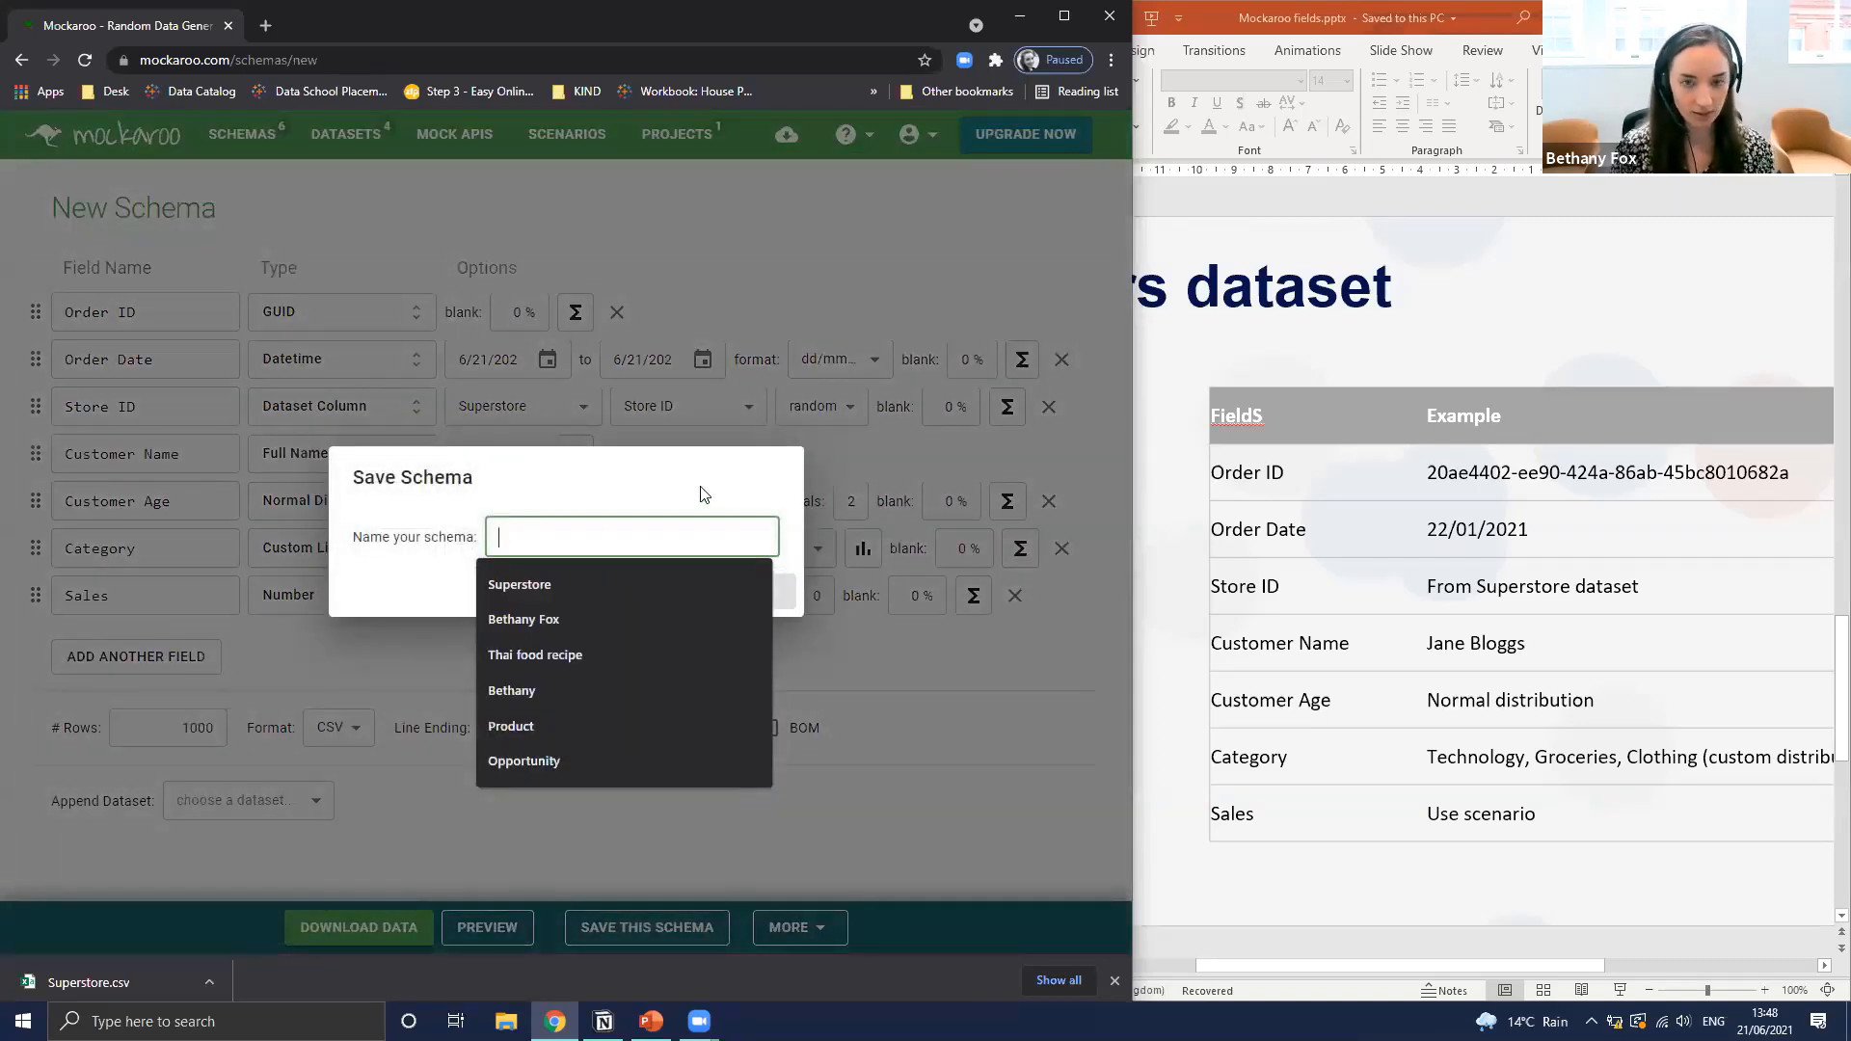
text(Orders)
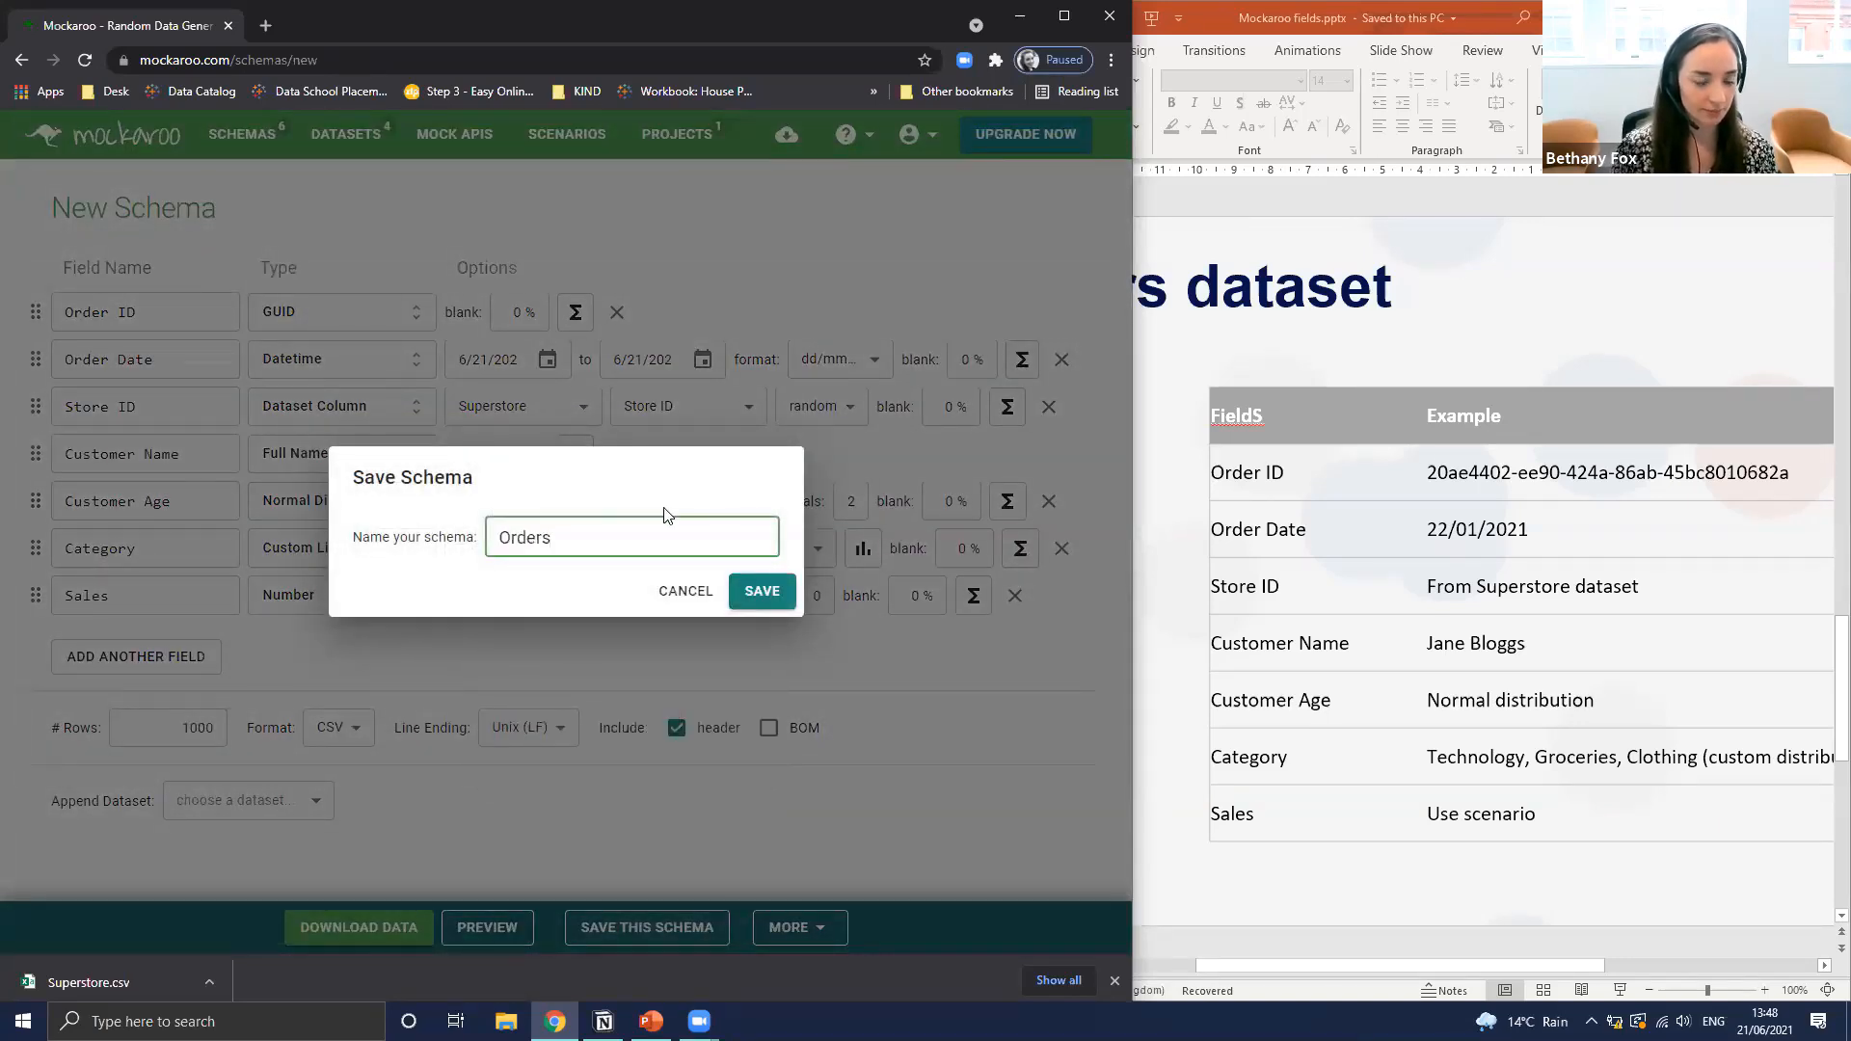
click(756, 588)
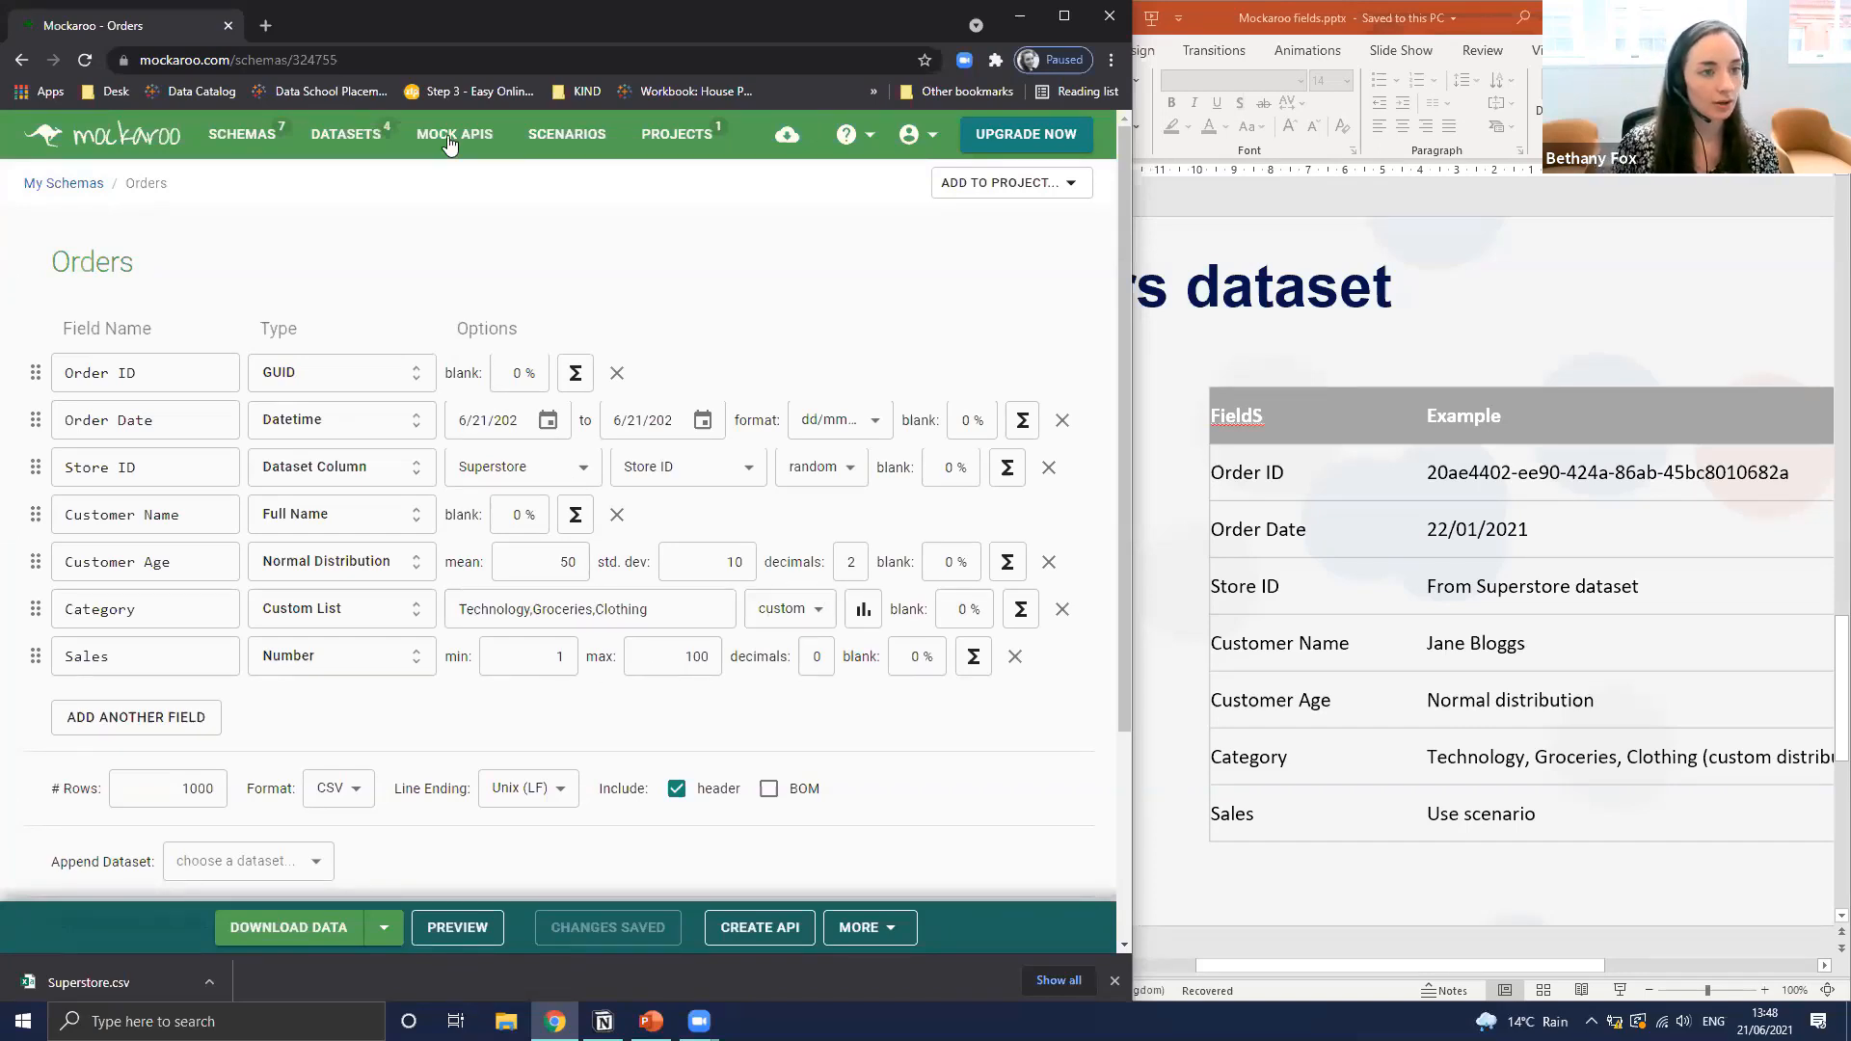
Create a new scenario and name it Category Scenario
click(566, 133)
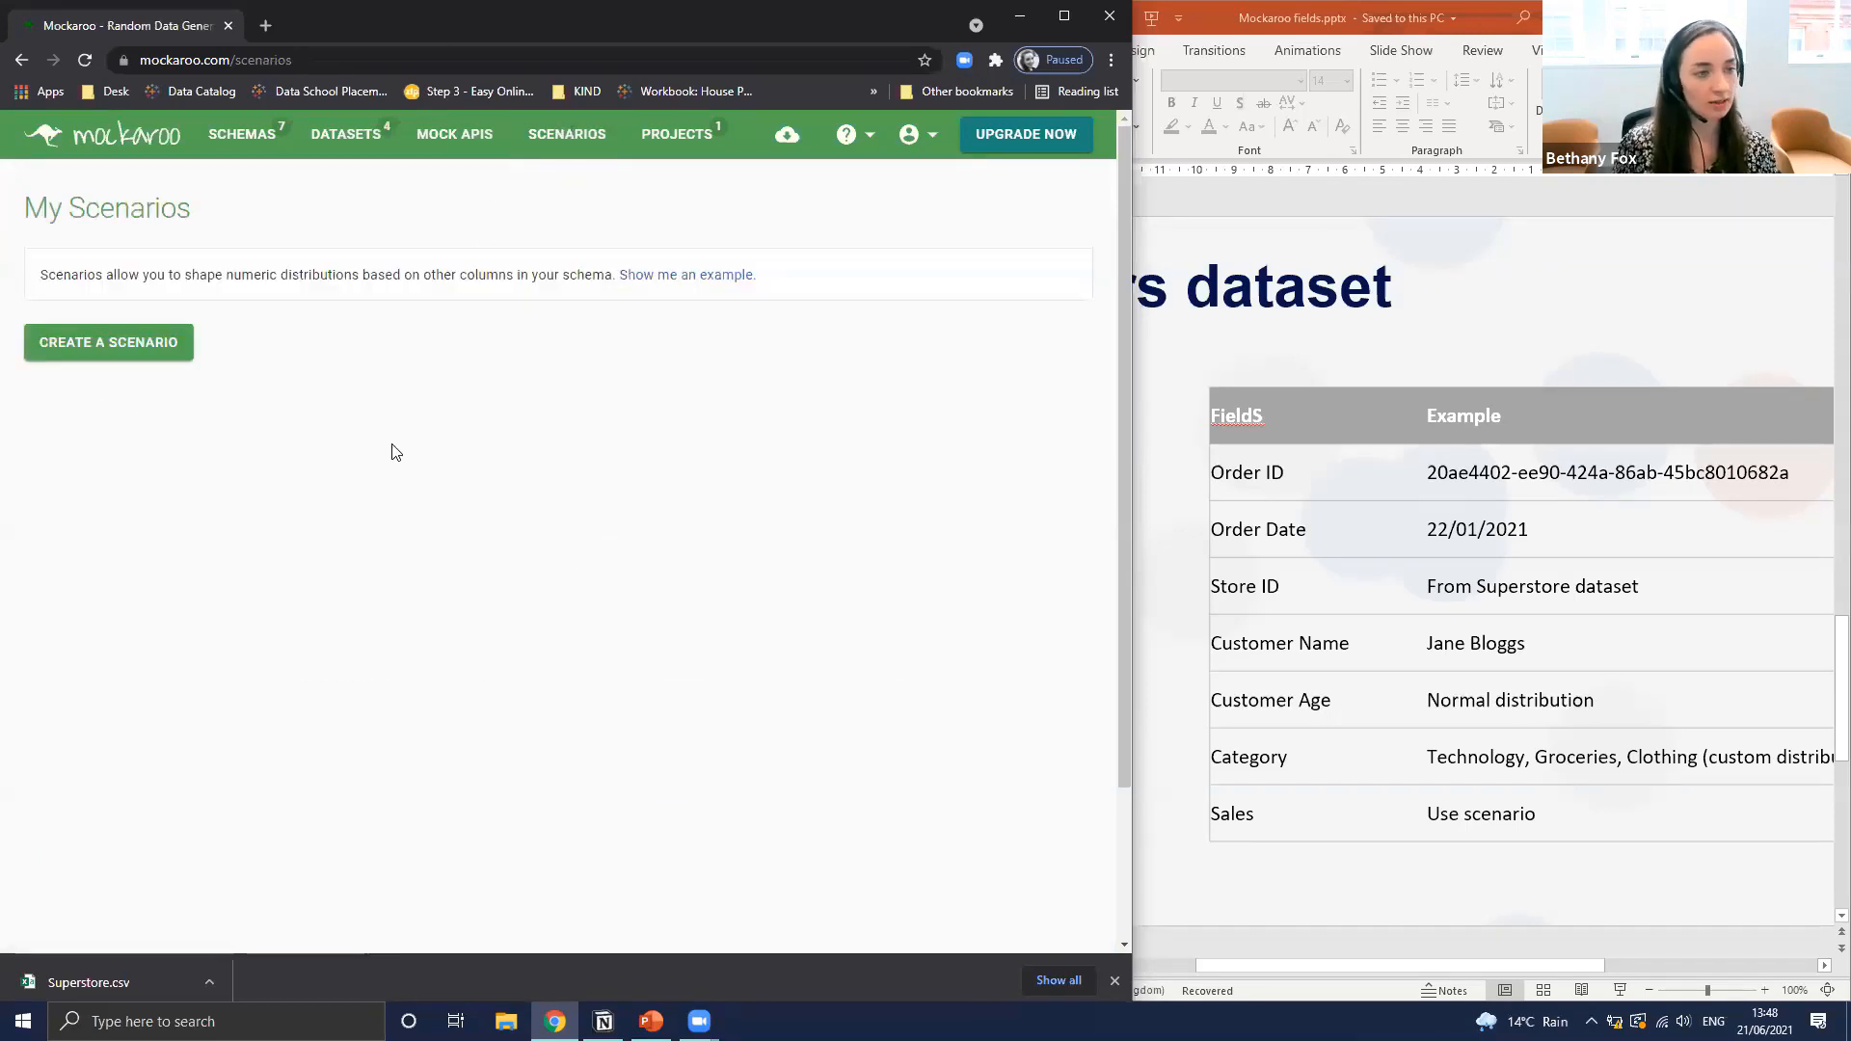
click(67, 365)
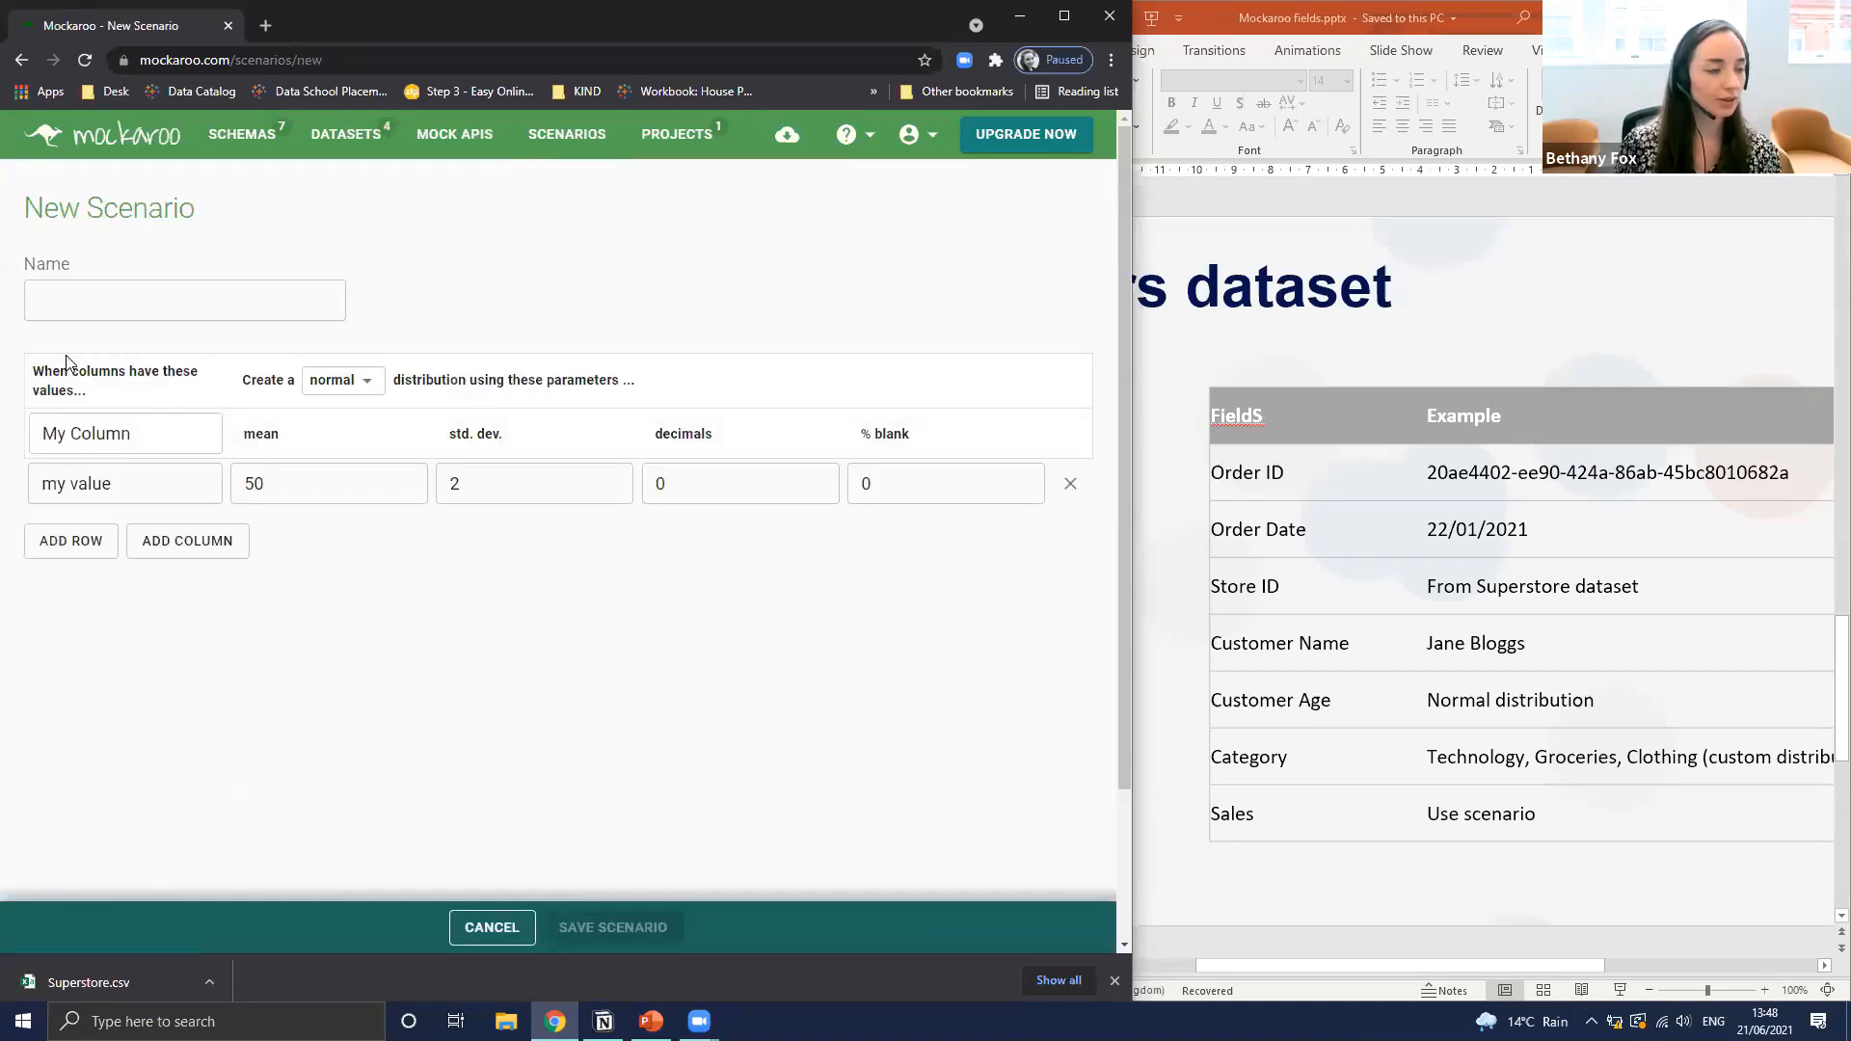
click(318, 296)
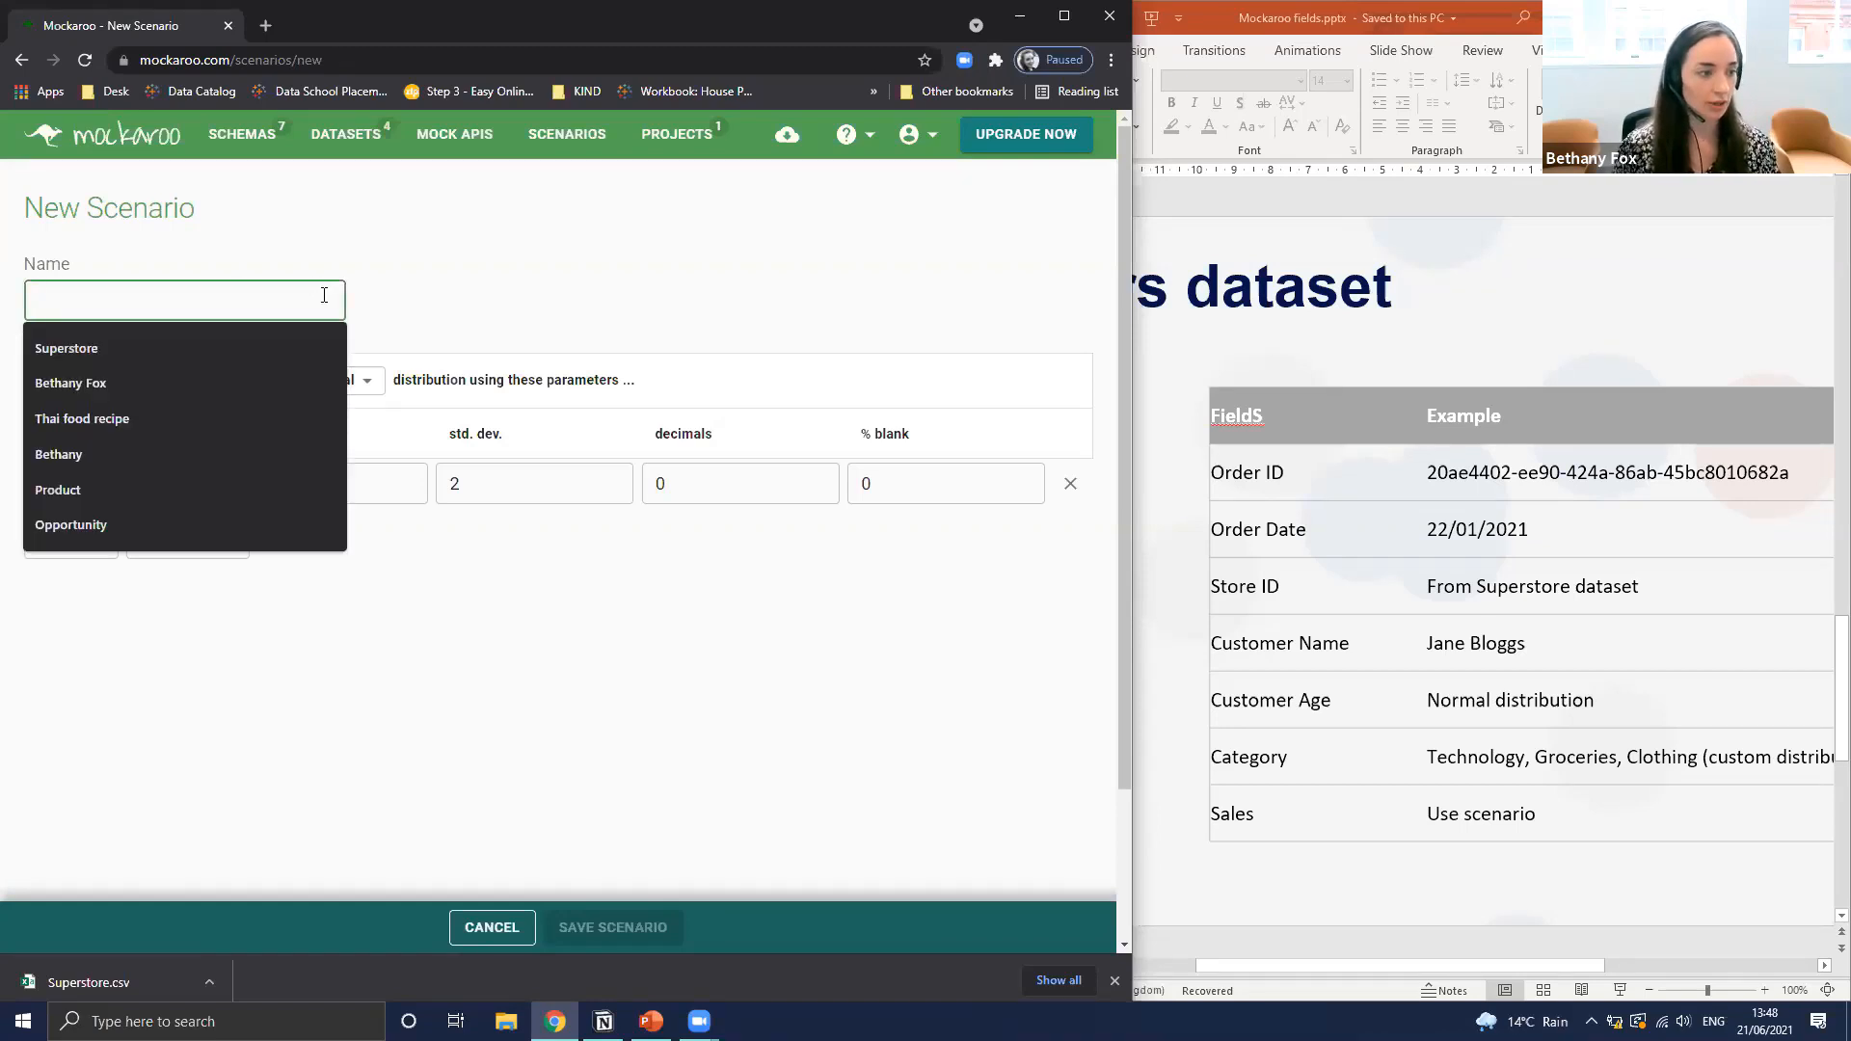
text(Cat)
key(Down)
key(Down)
key(Return)
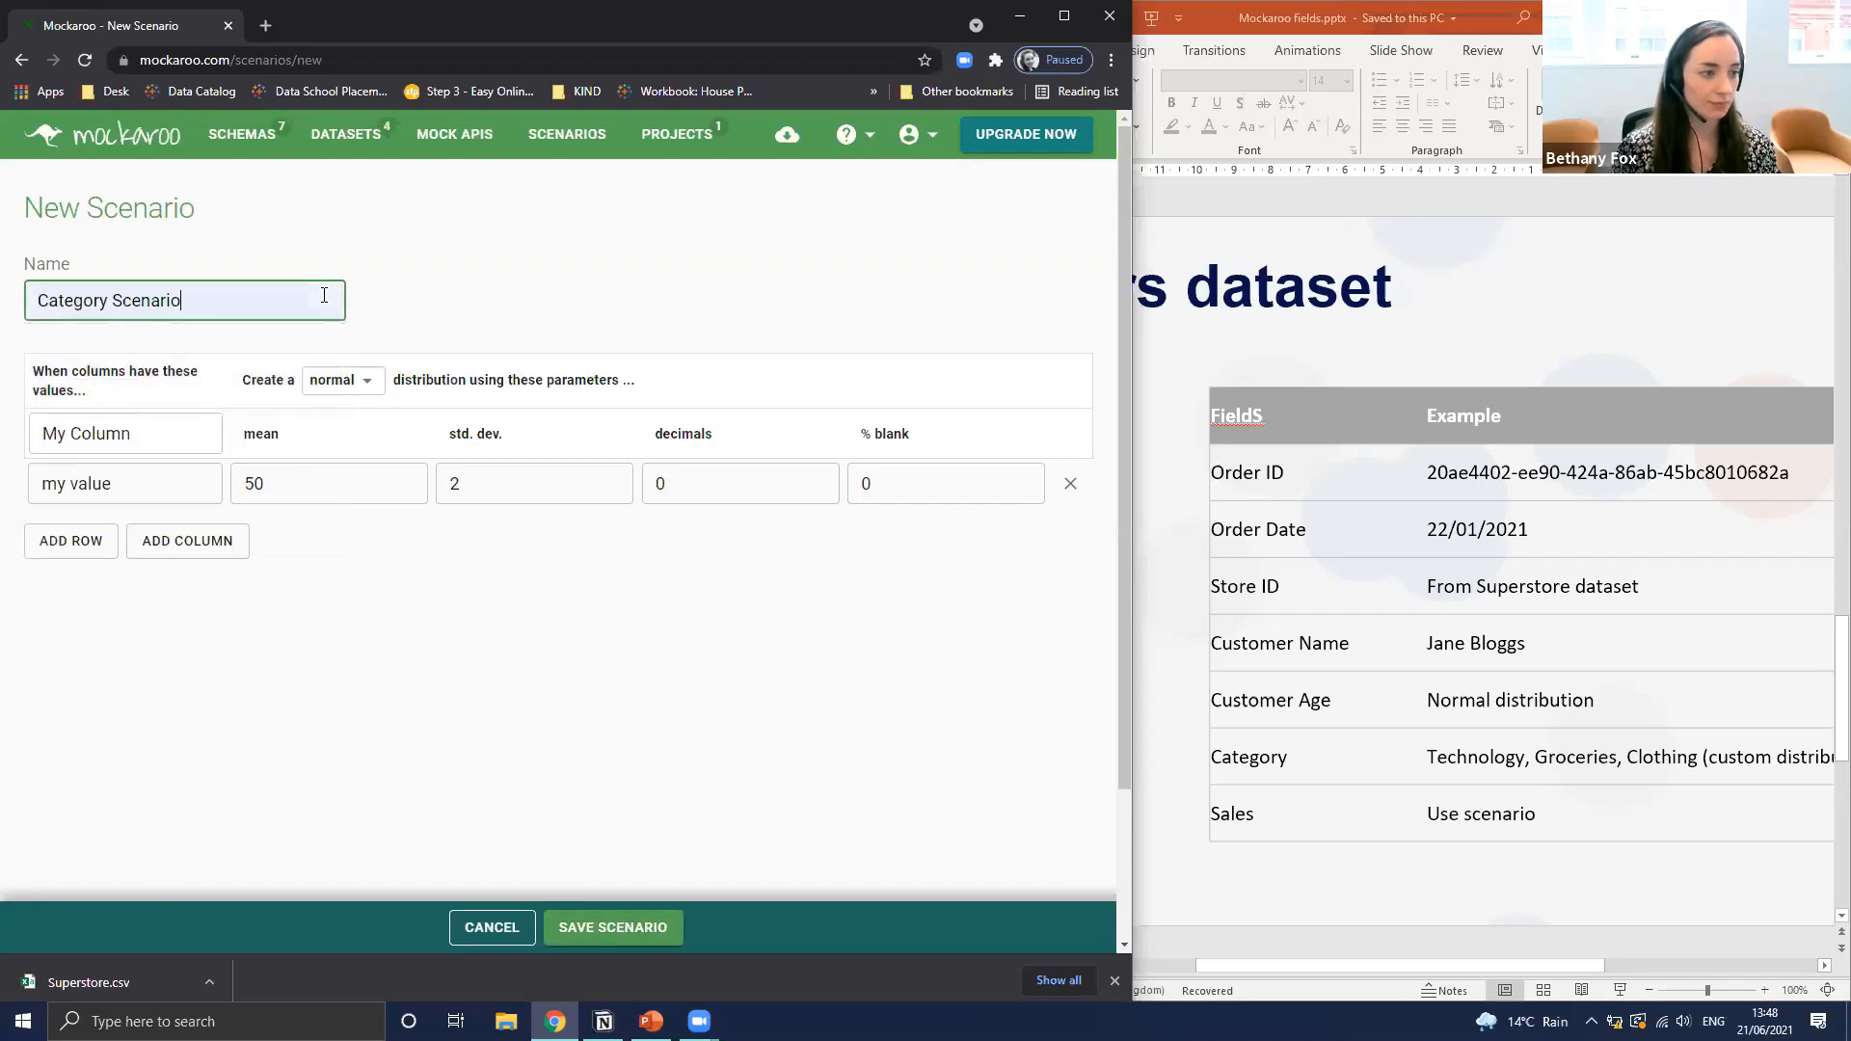
click(528, 234)
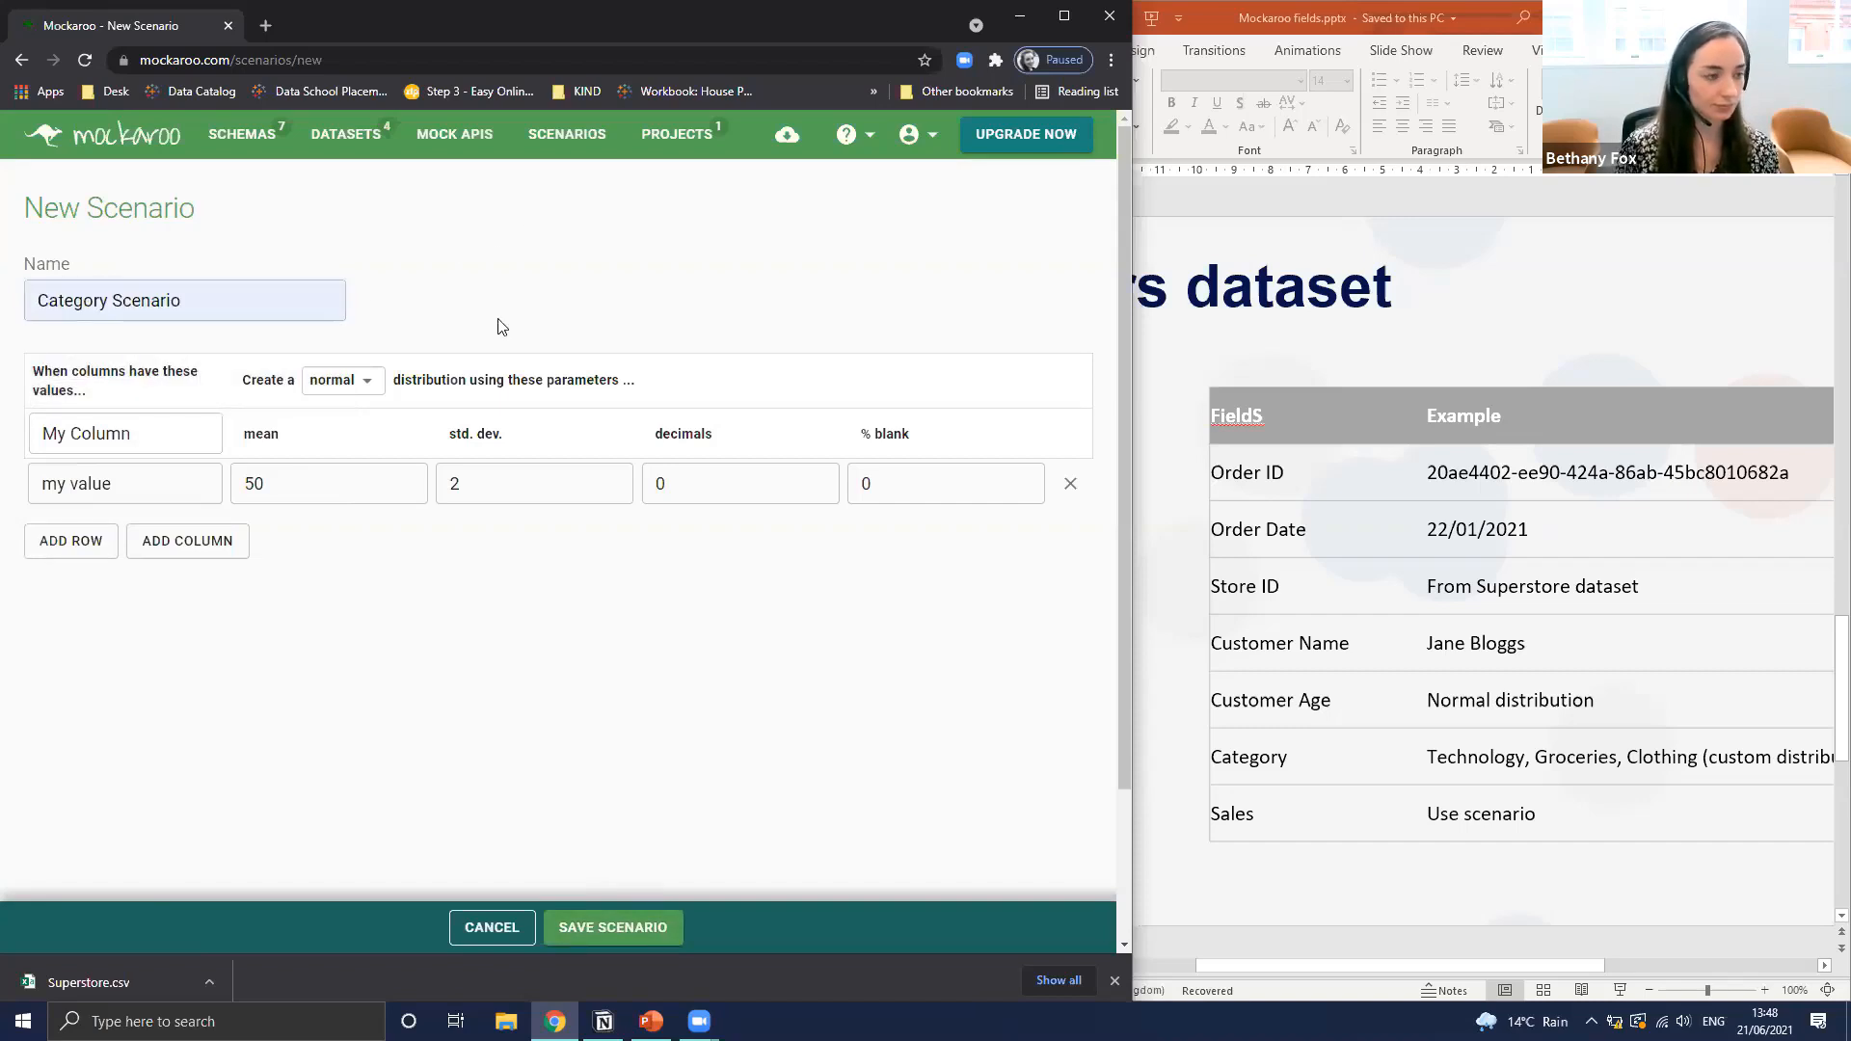
Set the scenario's condition column to Category and the value of its first row to Technology
click(170, 425)
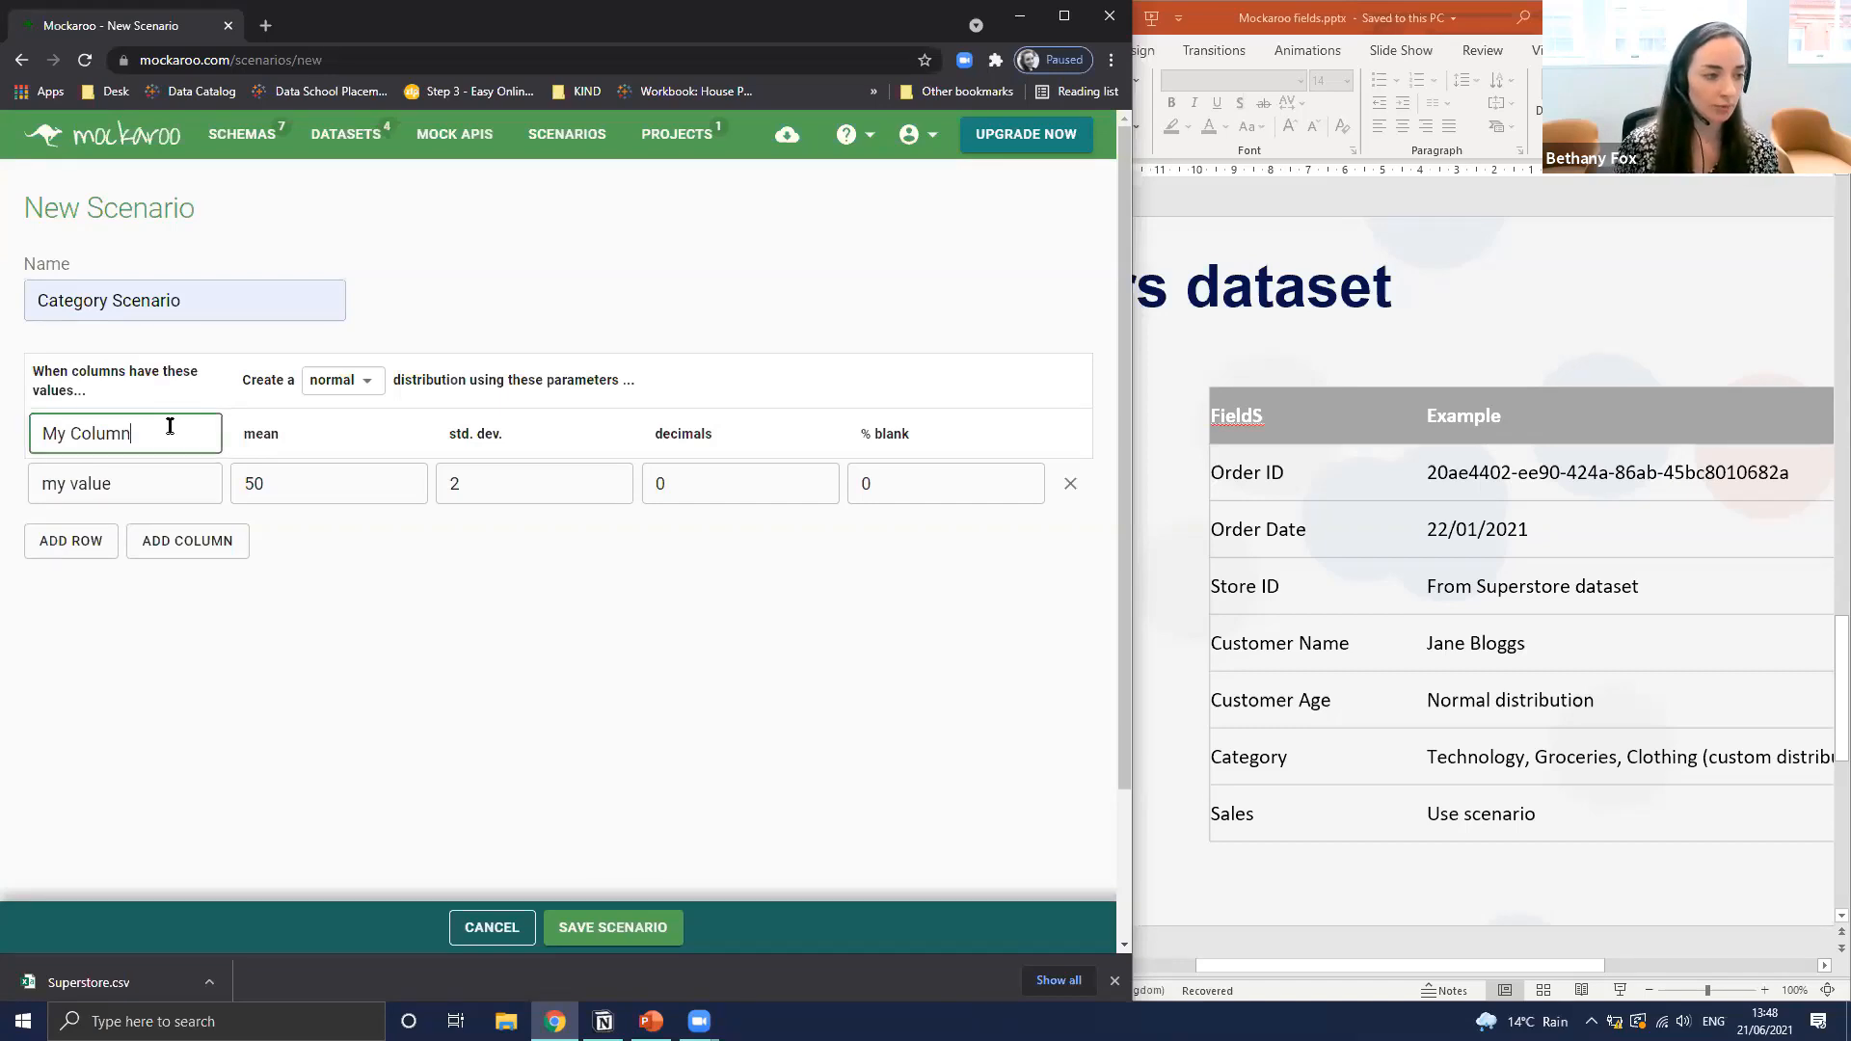
triple_click(169, 425)
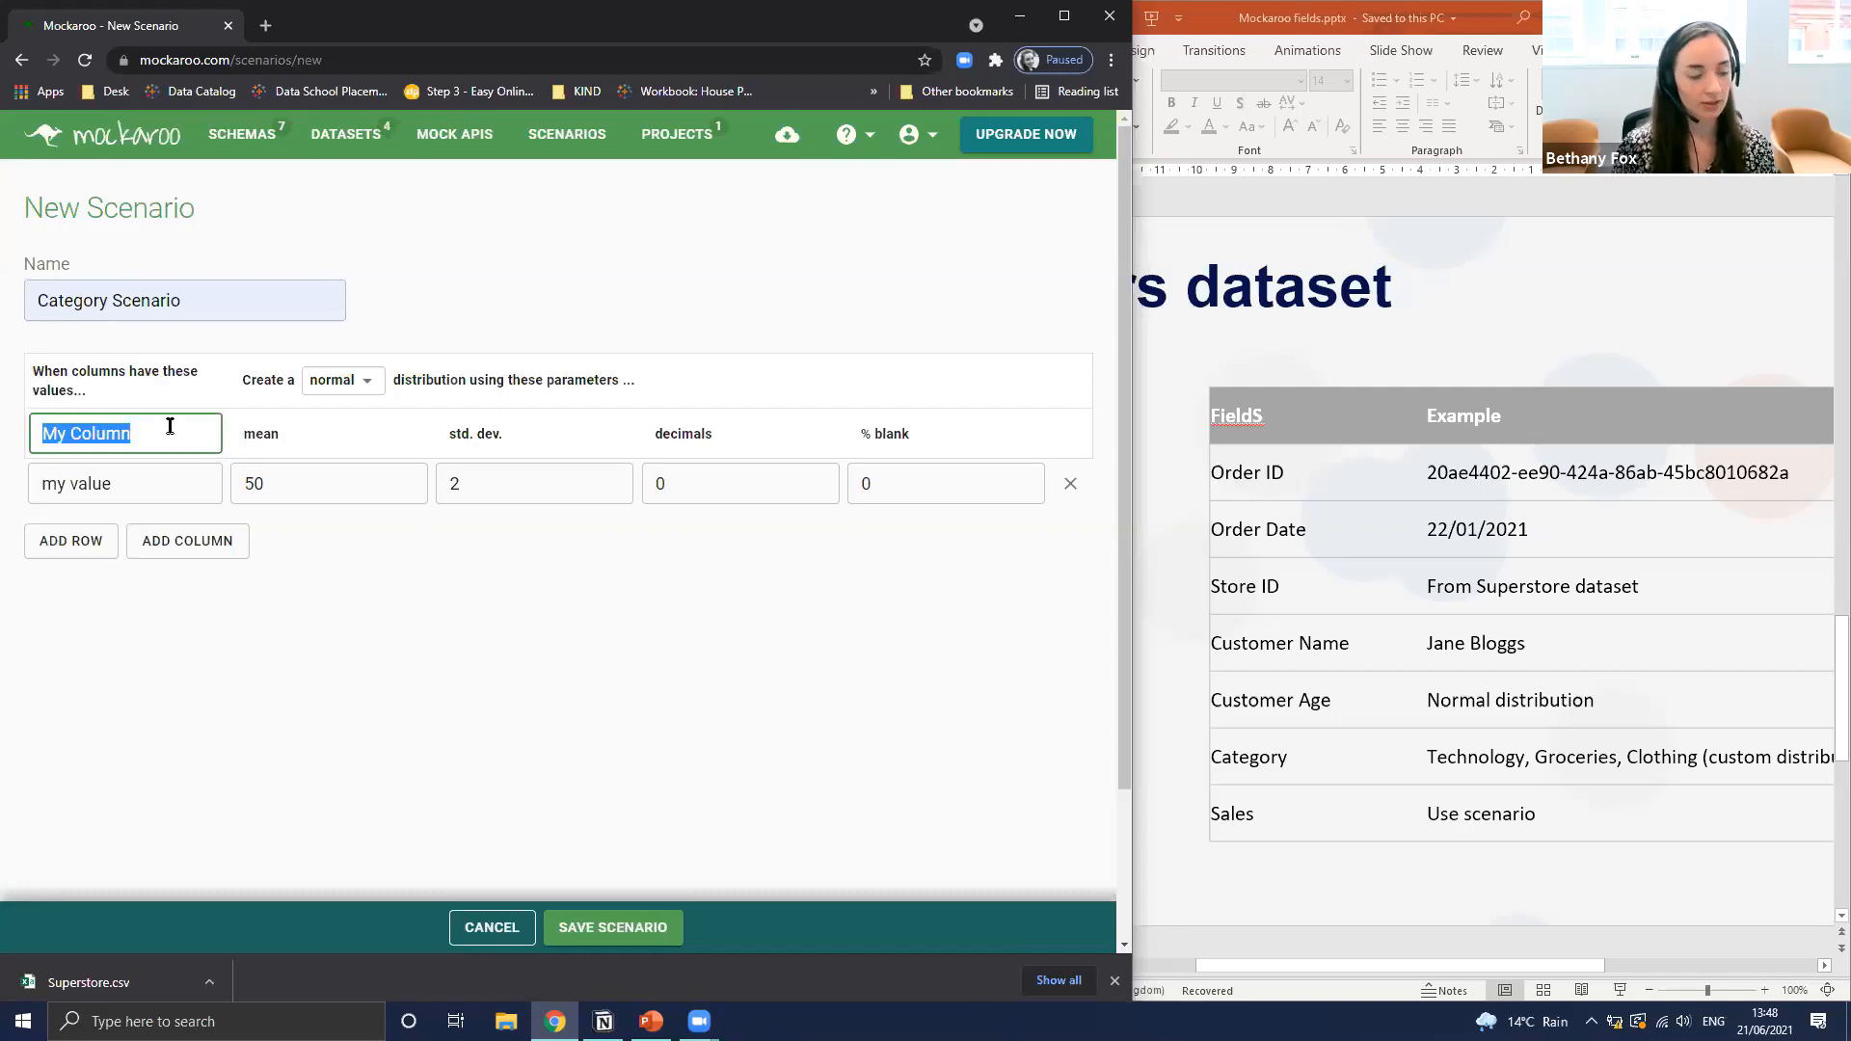
text(Ca)
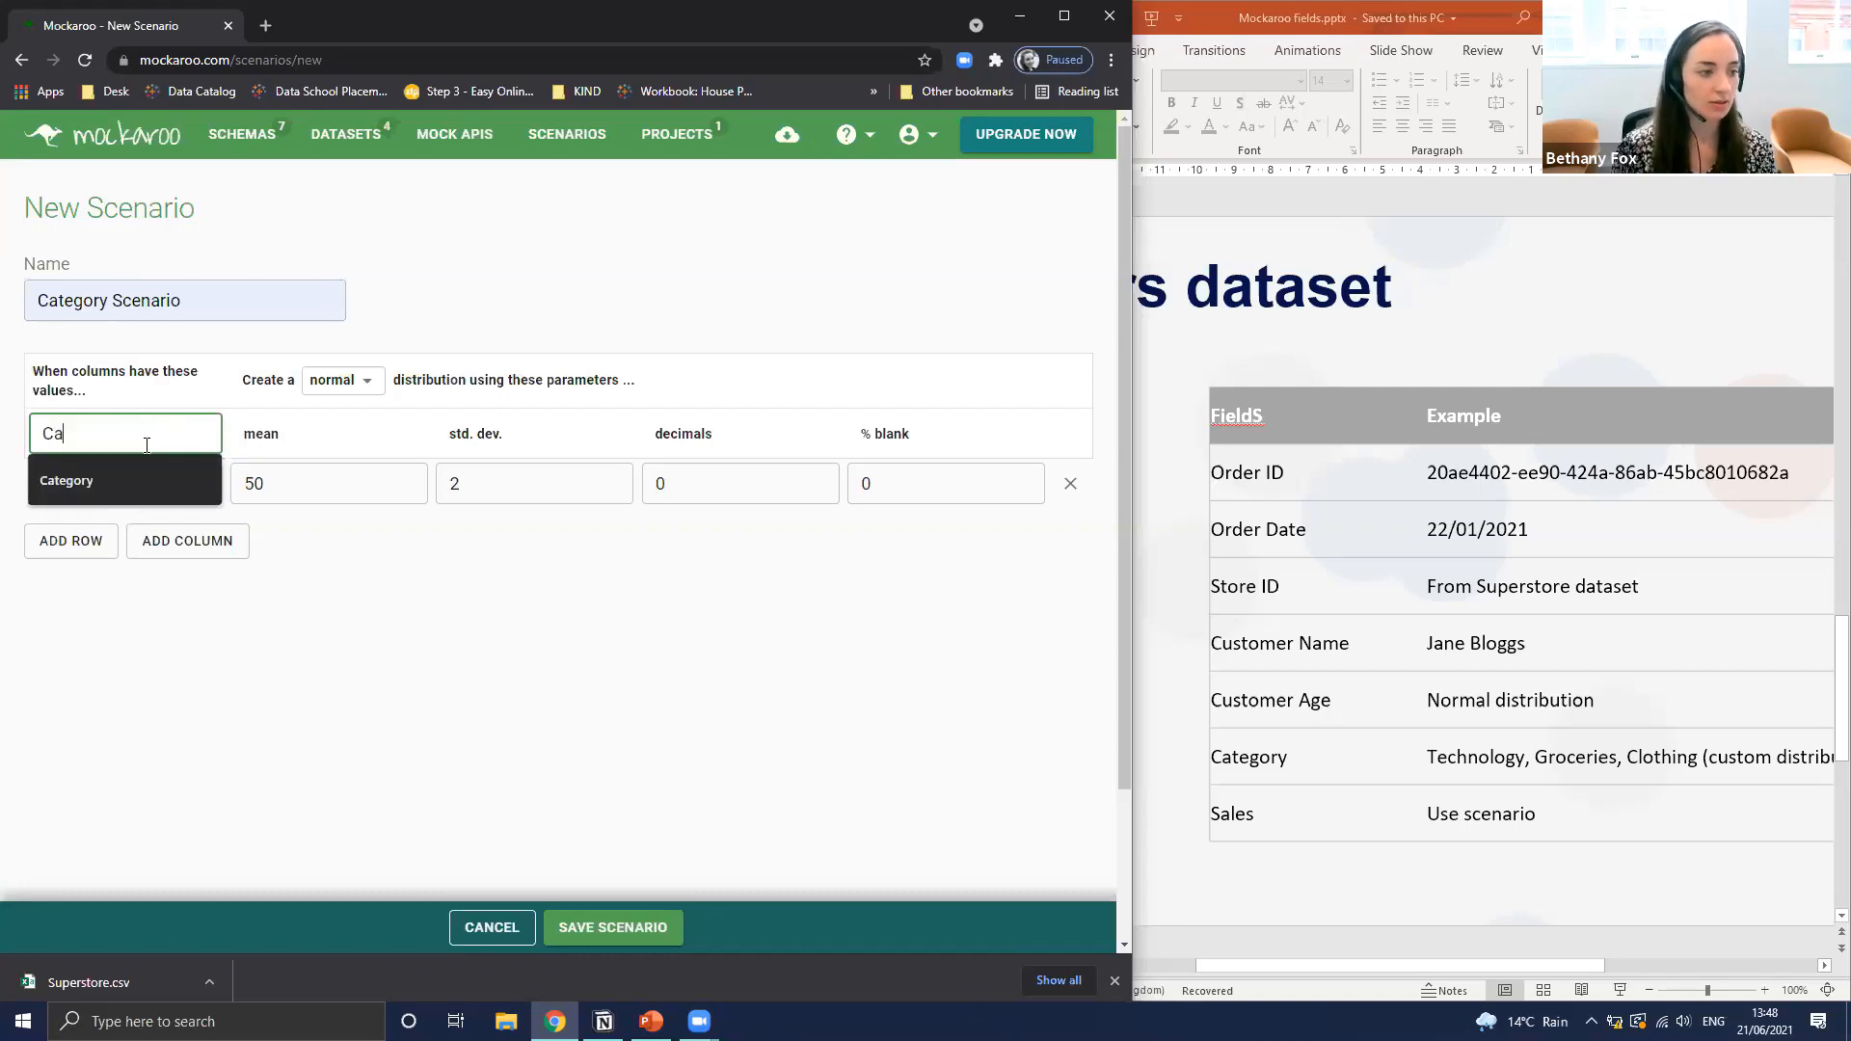
click(116, 476)
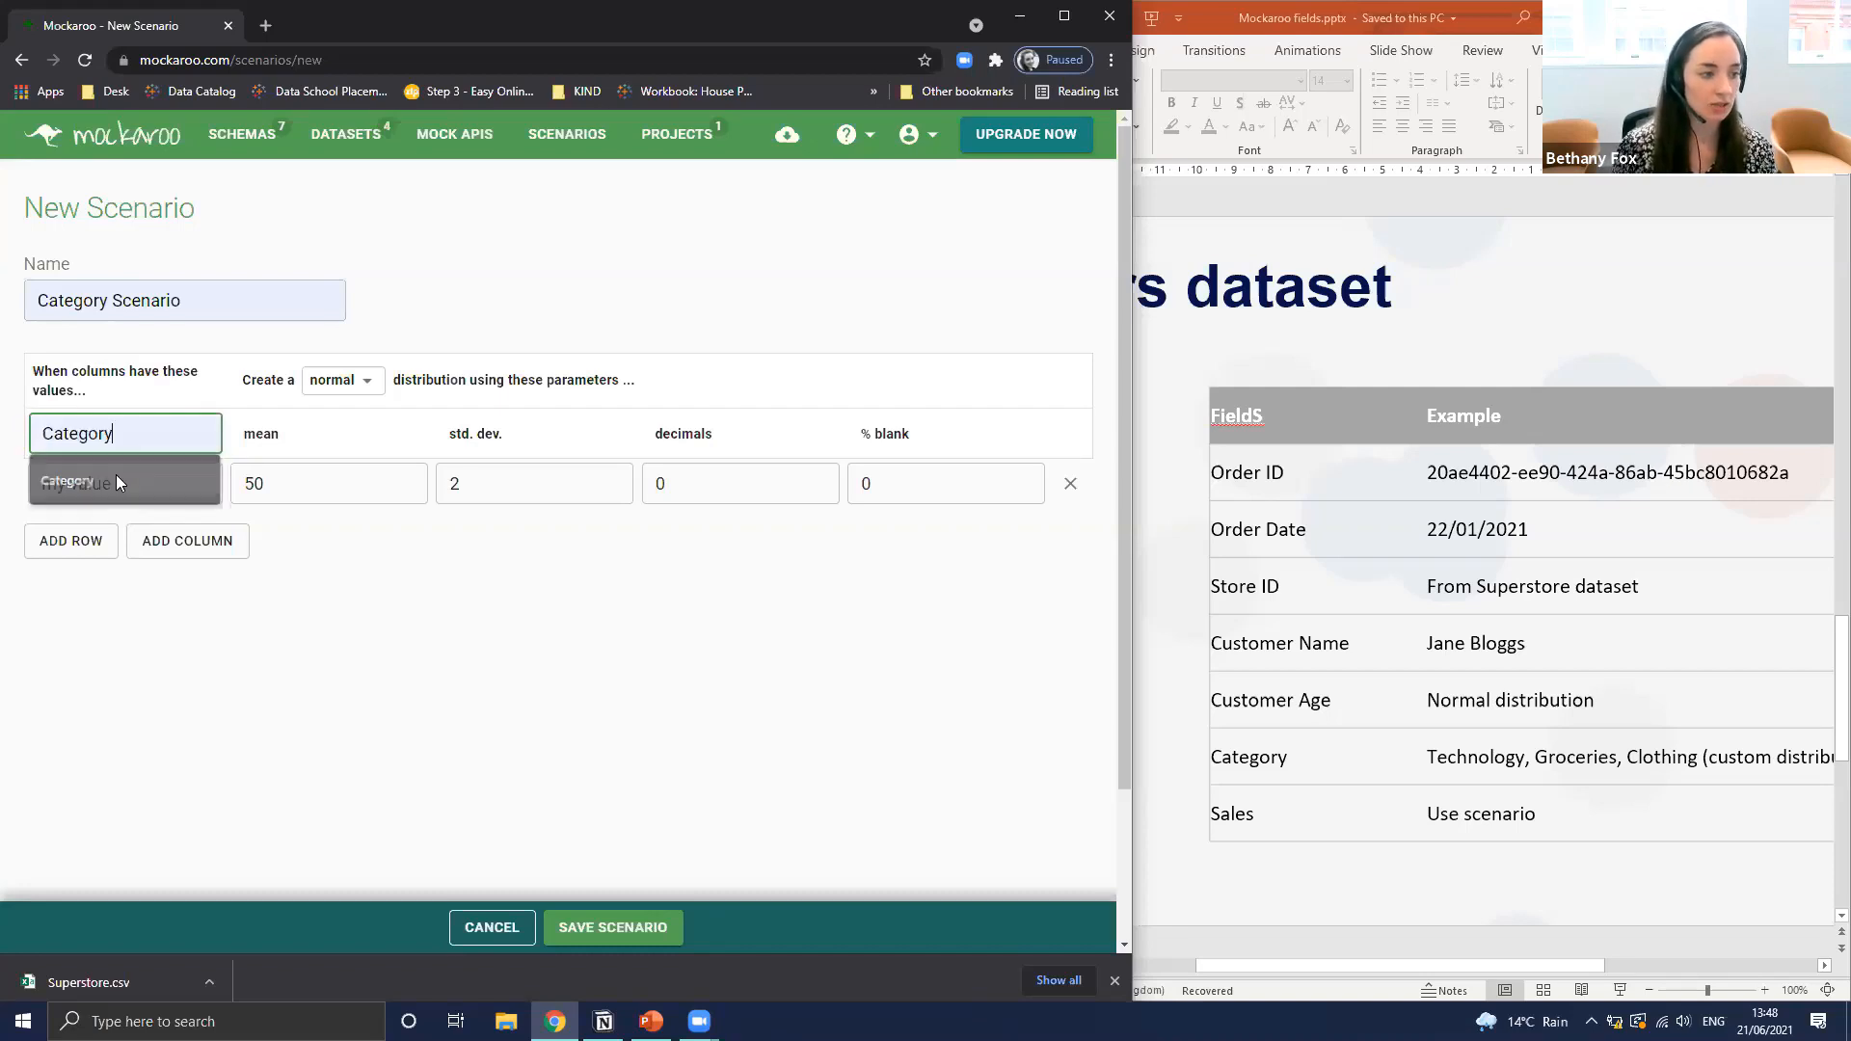
click(386, 590)
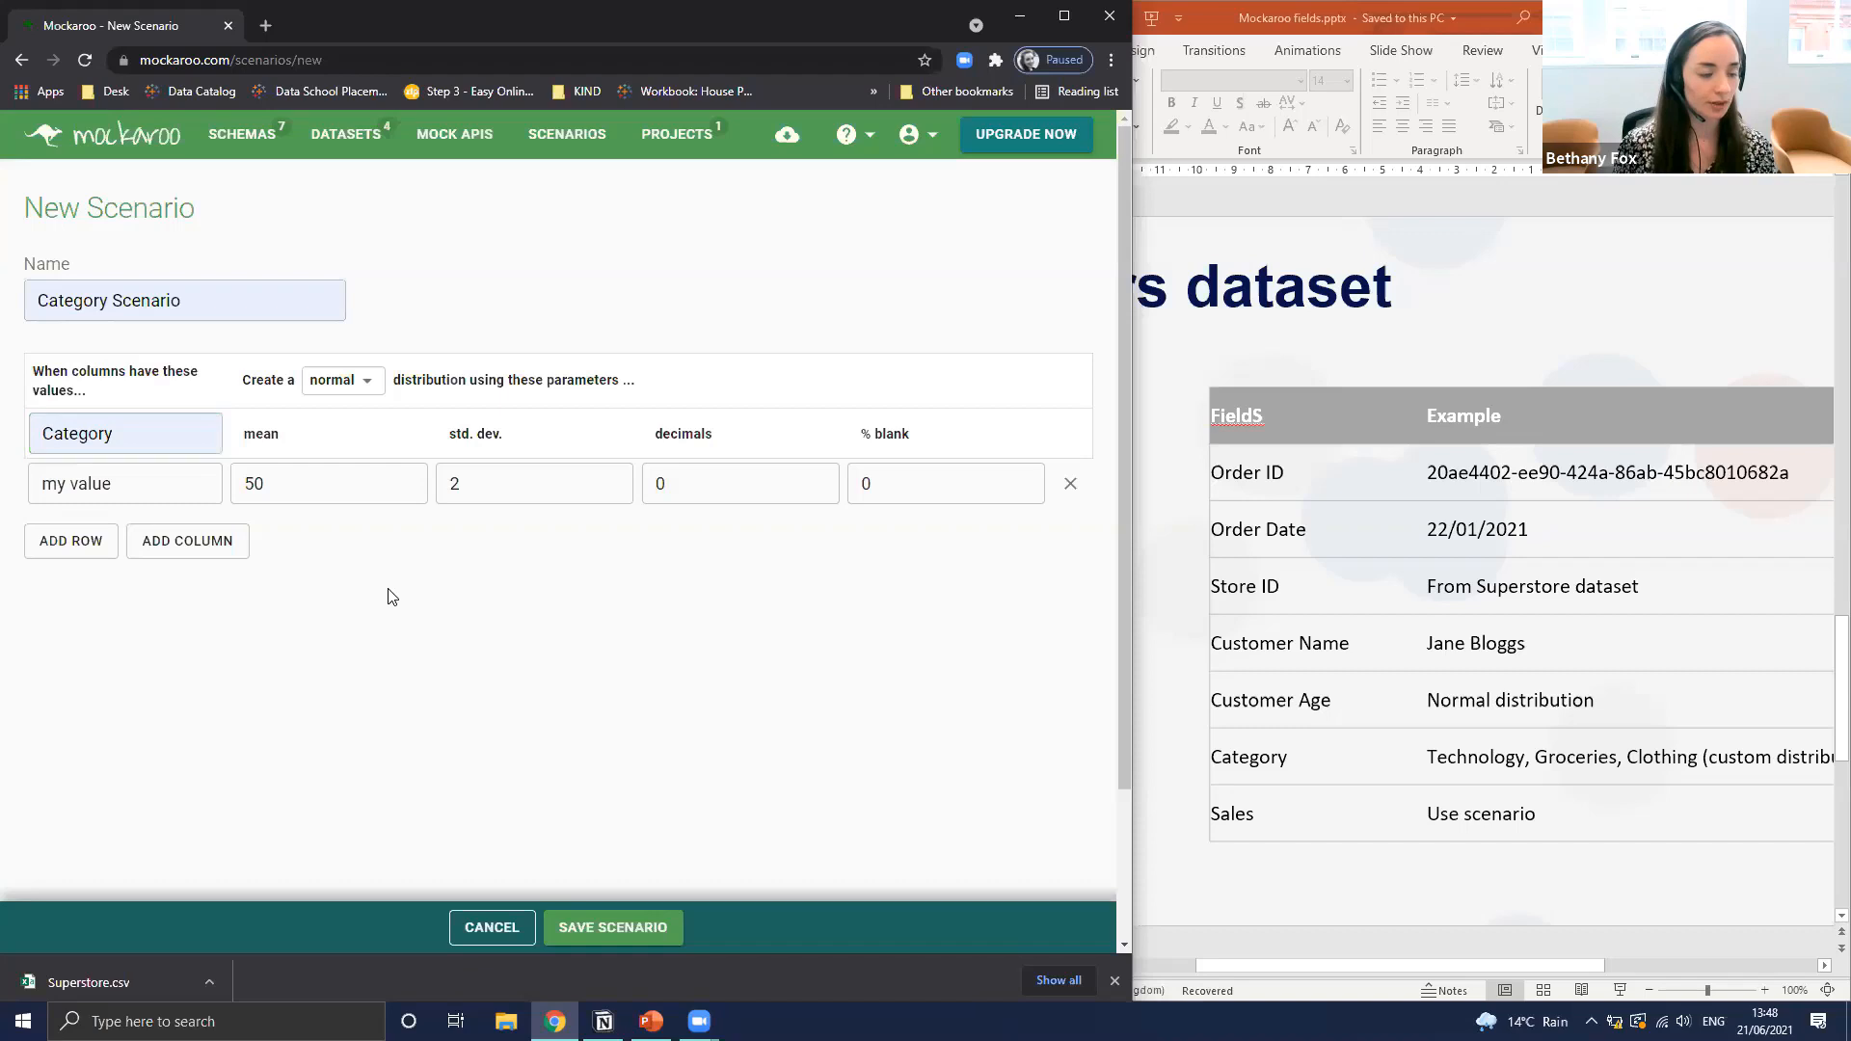
click(155, 489)
drag(182, 485, 59, 523)
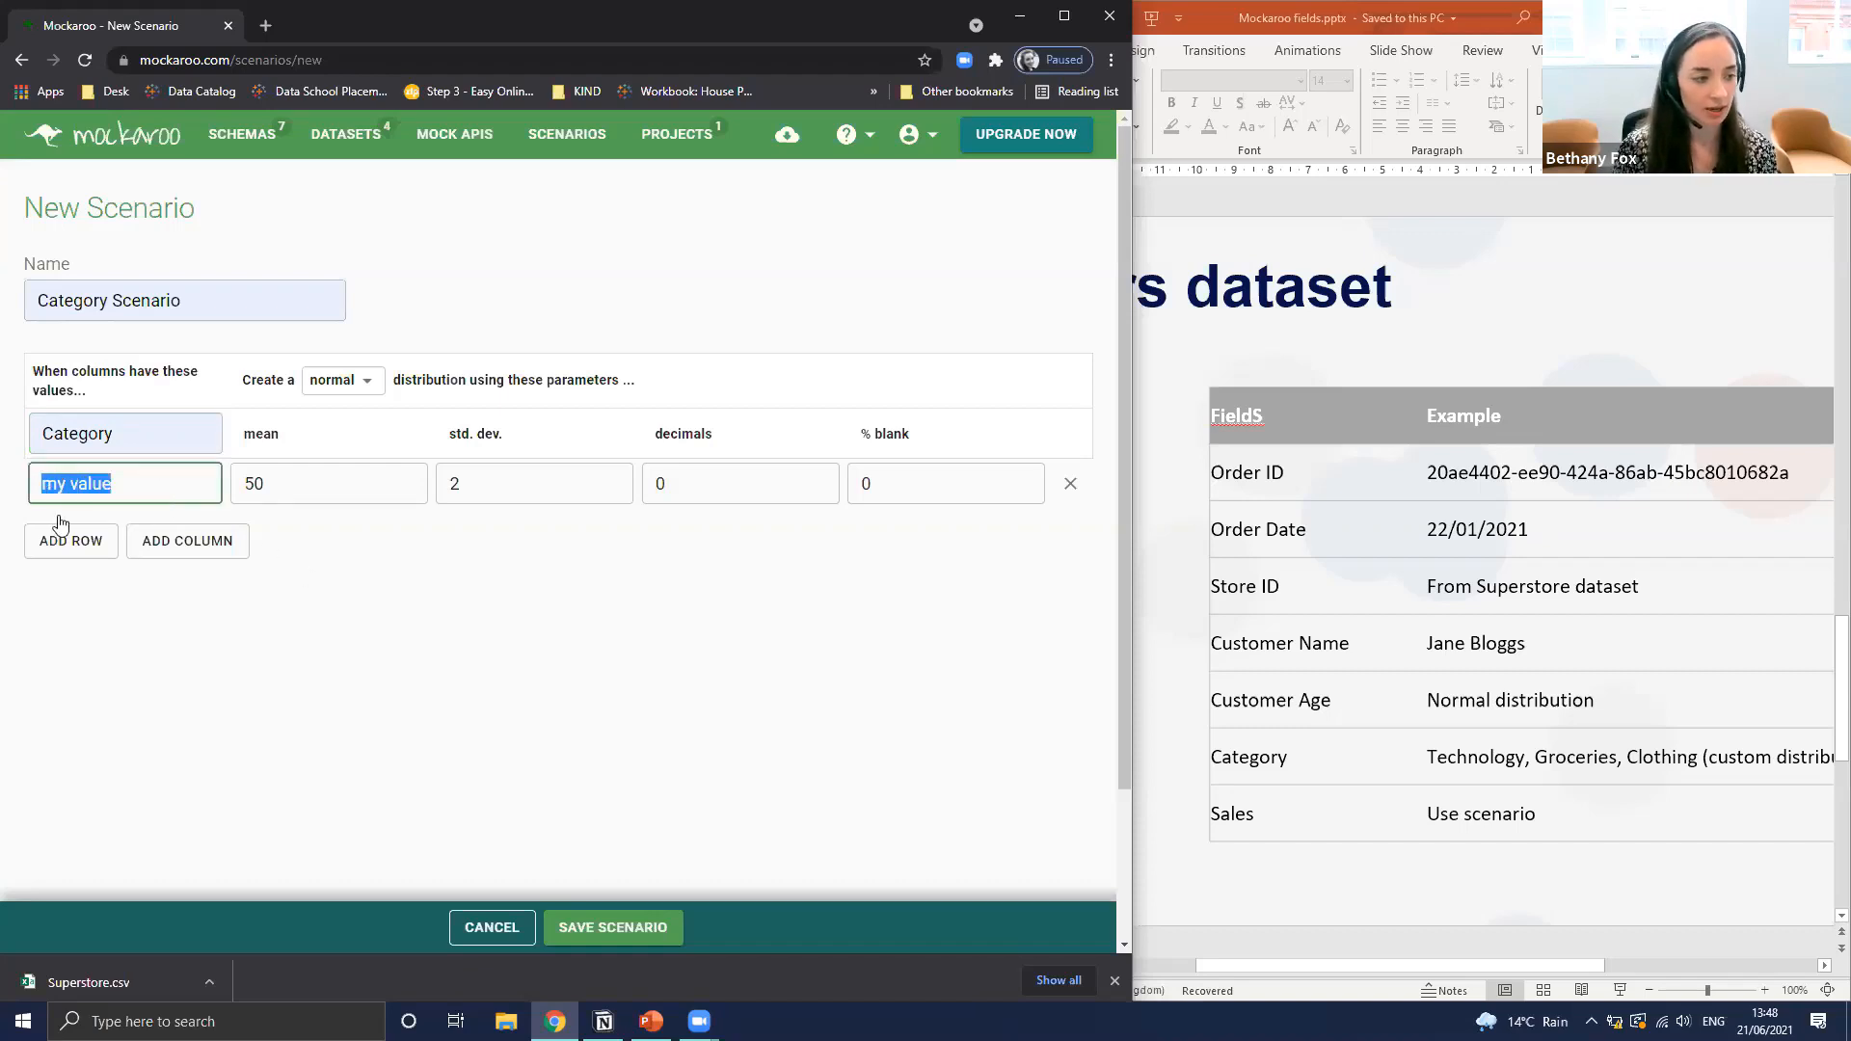
text(Technology)
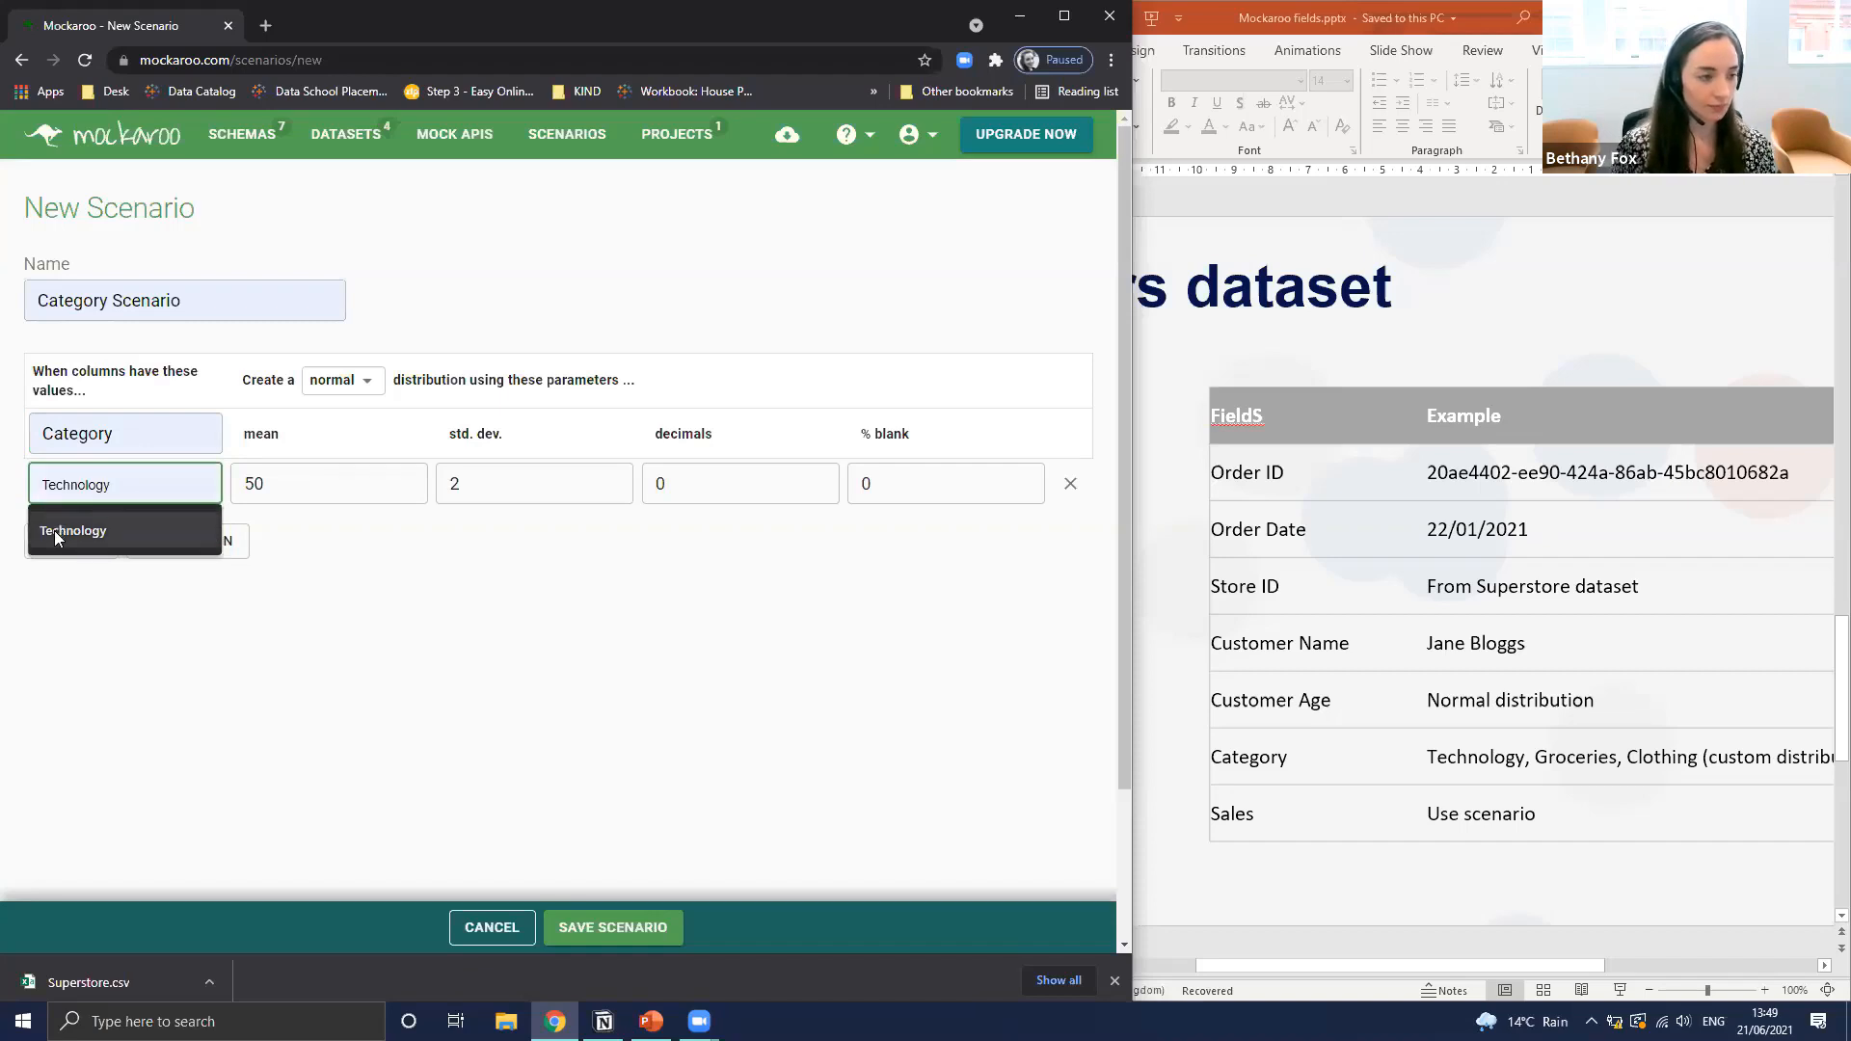
click(54, 530)
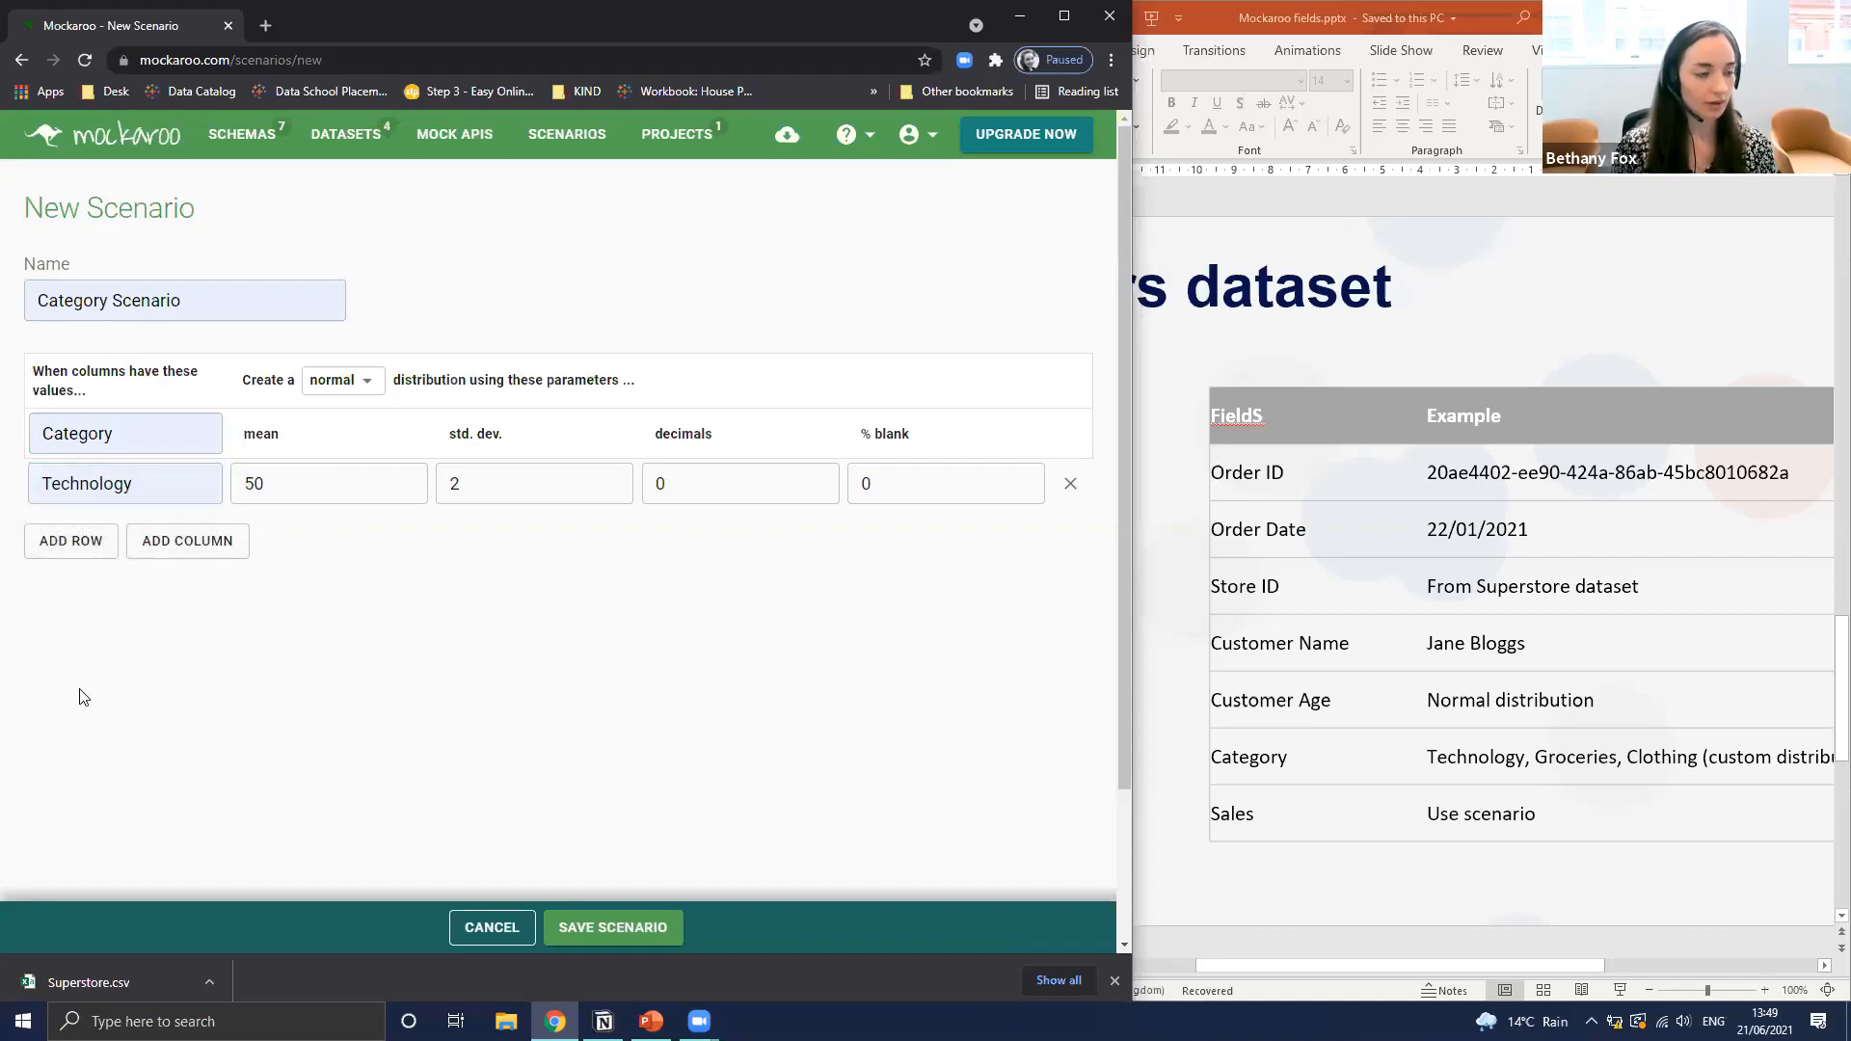
Add a second row to the scenario with the Category value Groceries
click(61, 553)
click(178, 537)
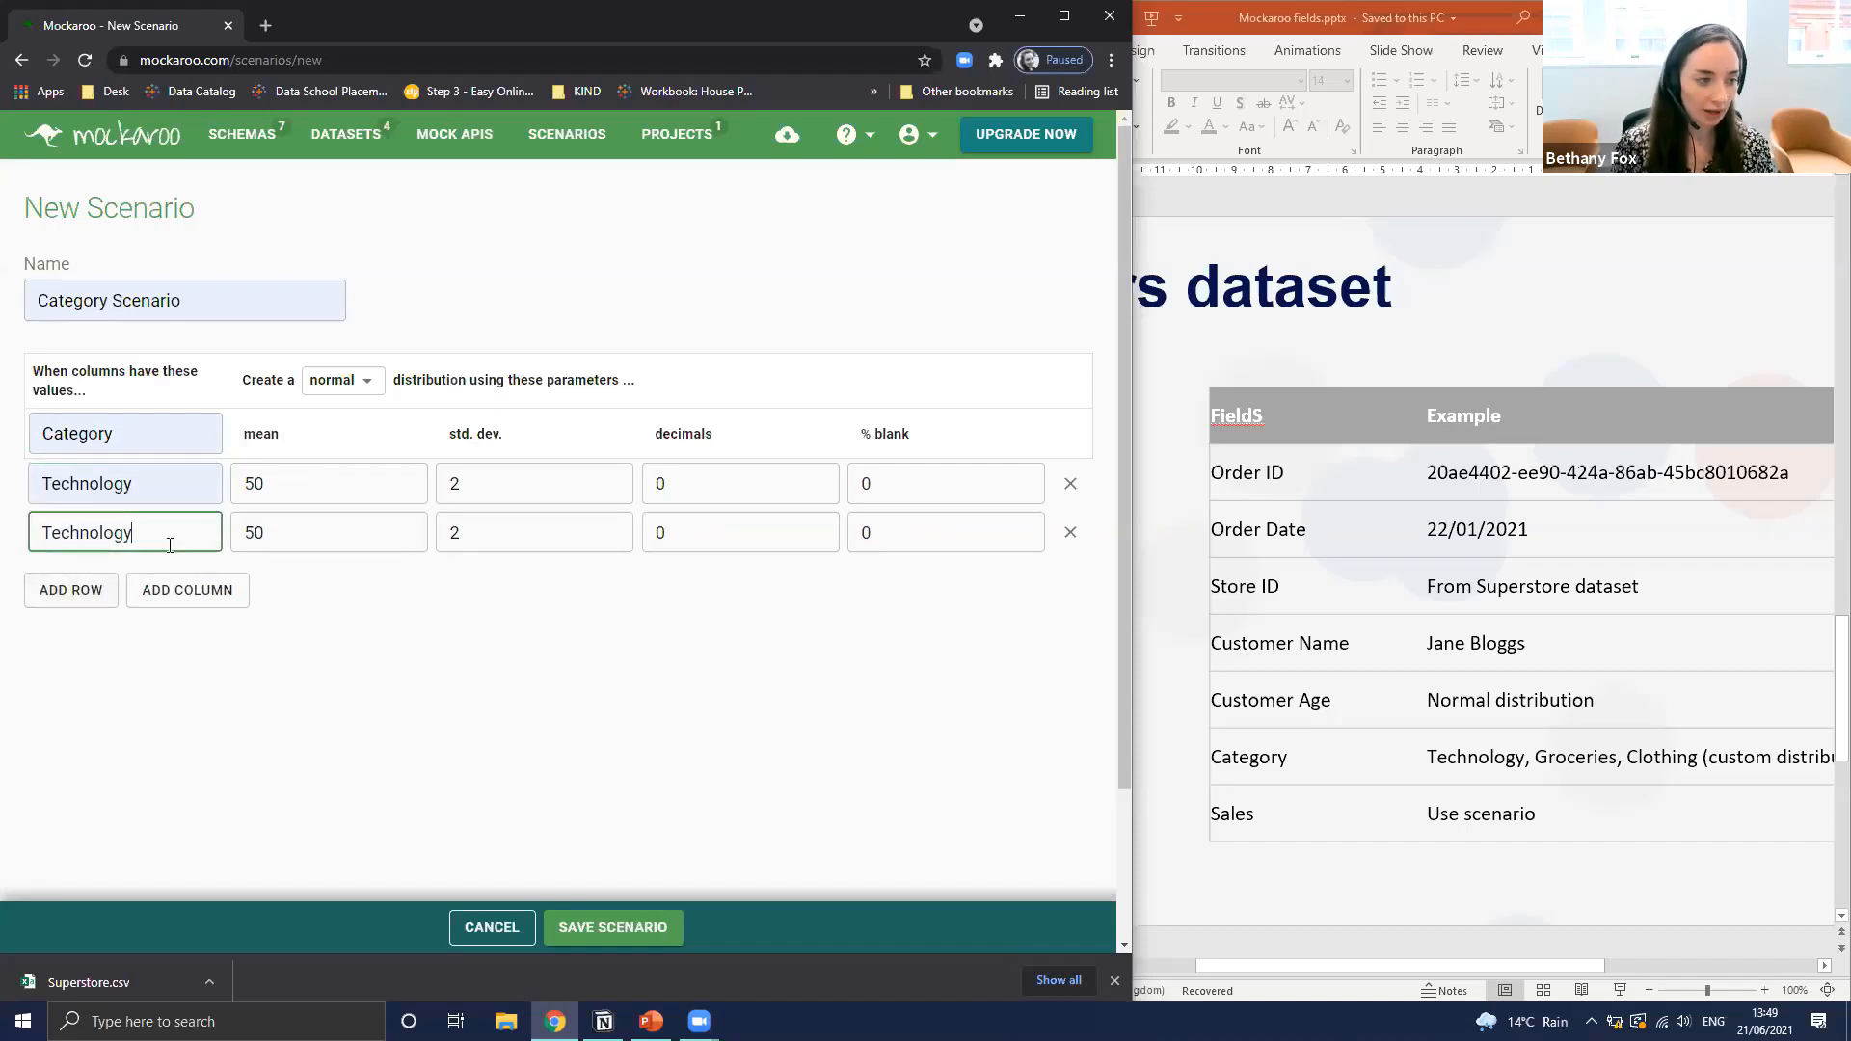
double_click(178, 540)
text(Gr)
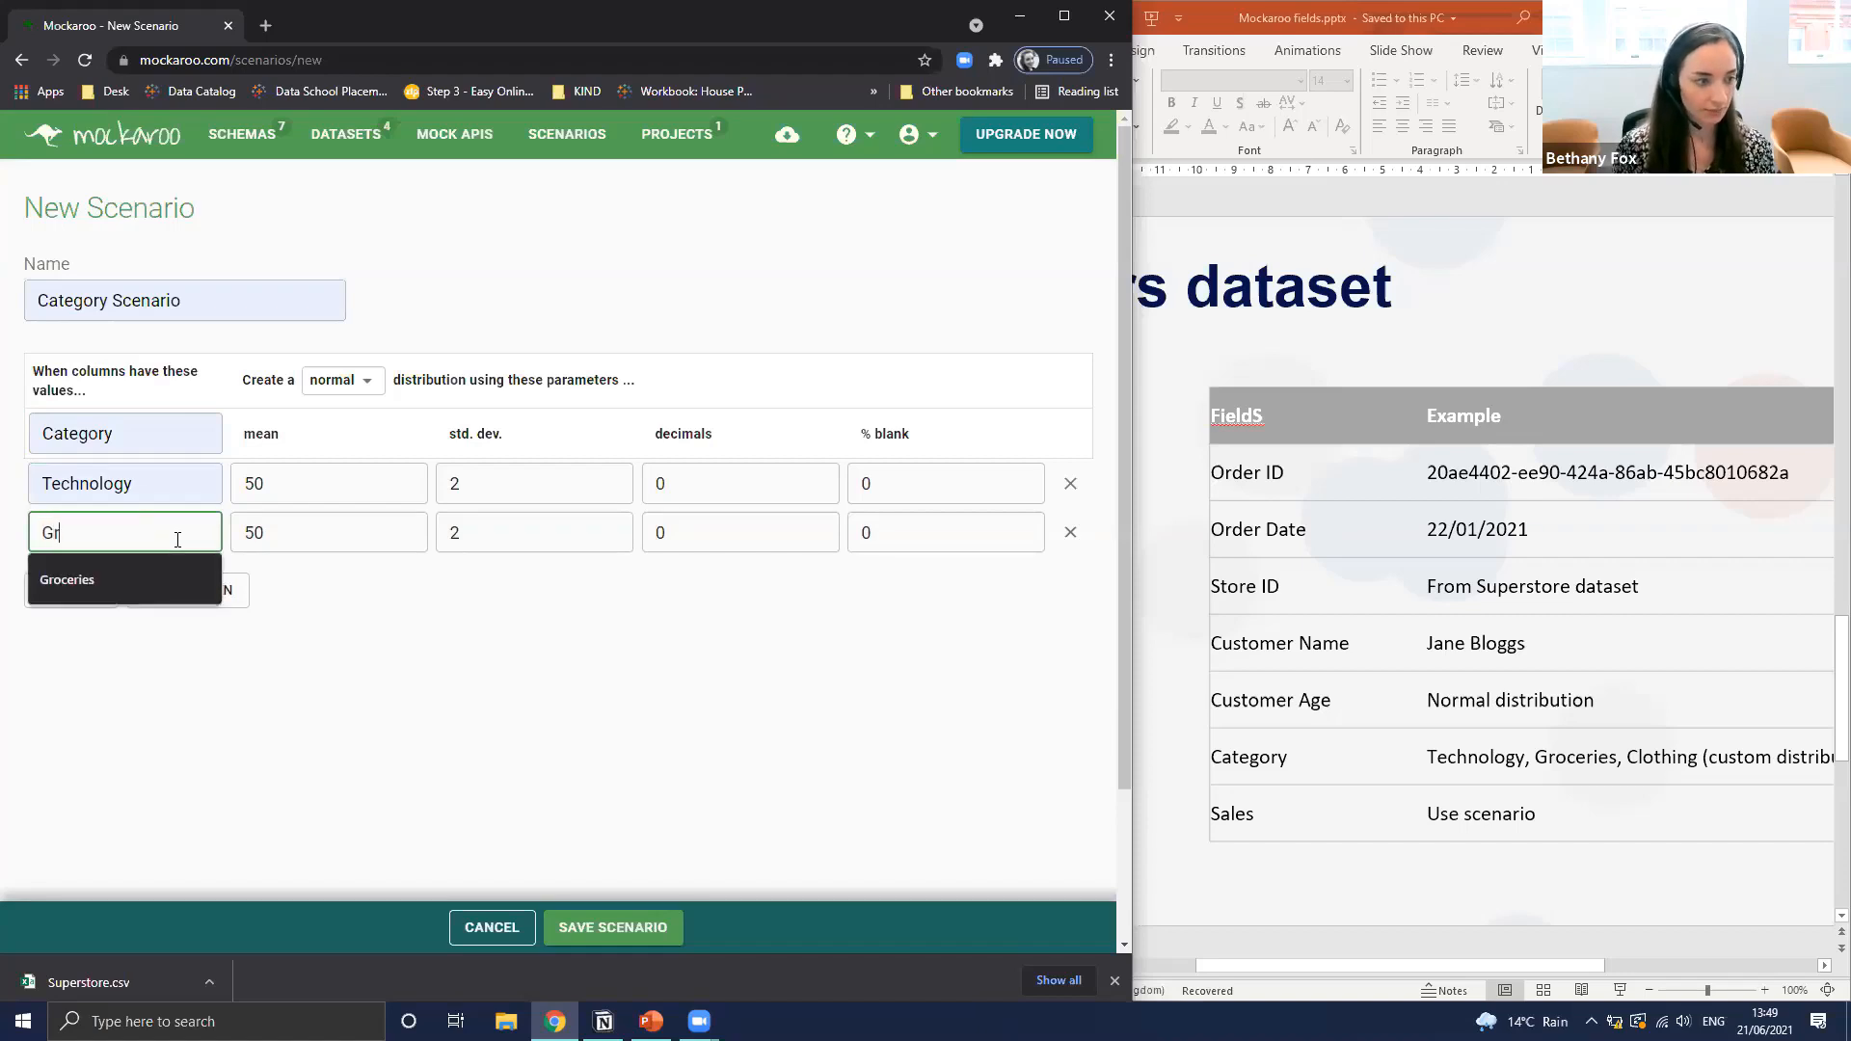
key(Down)
key(Return)
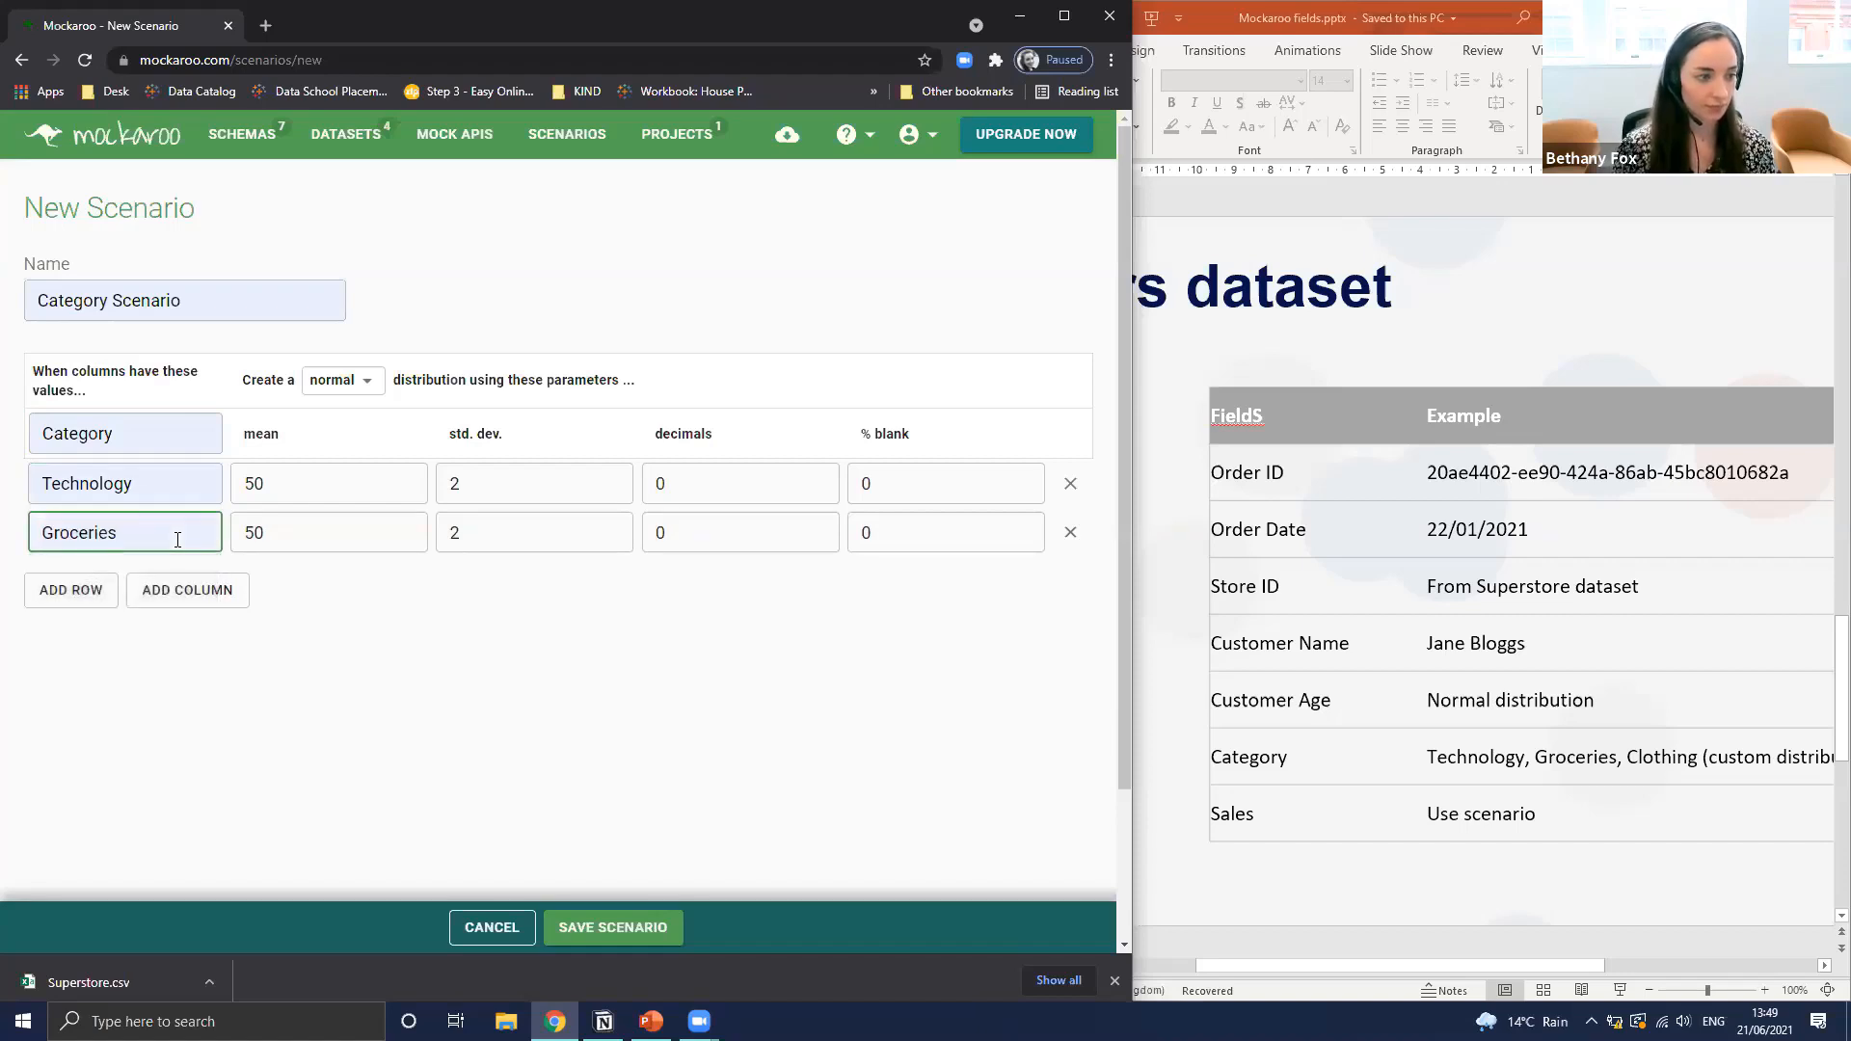
Add a third row to the scenario with the Category value Clothing
click(60, 593)
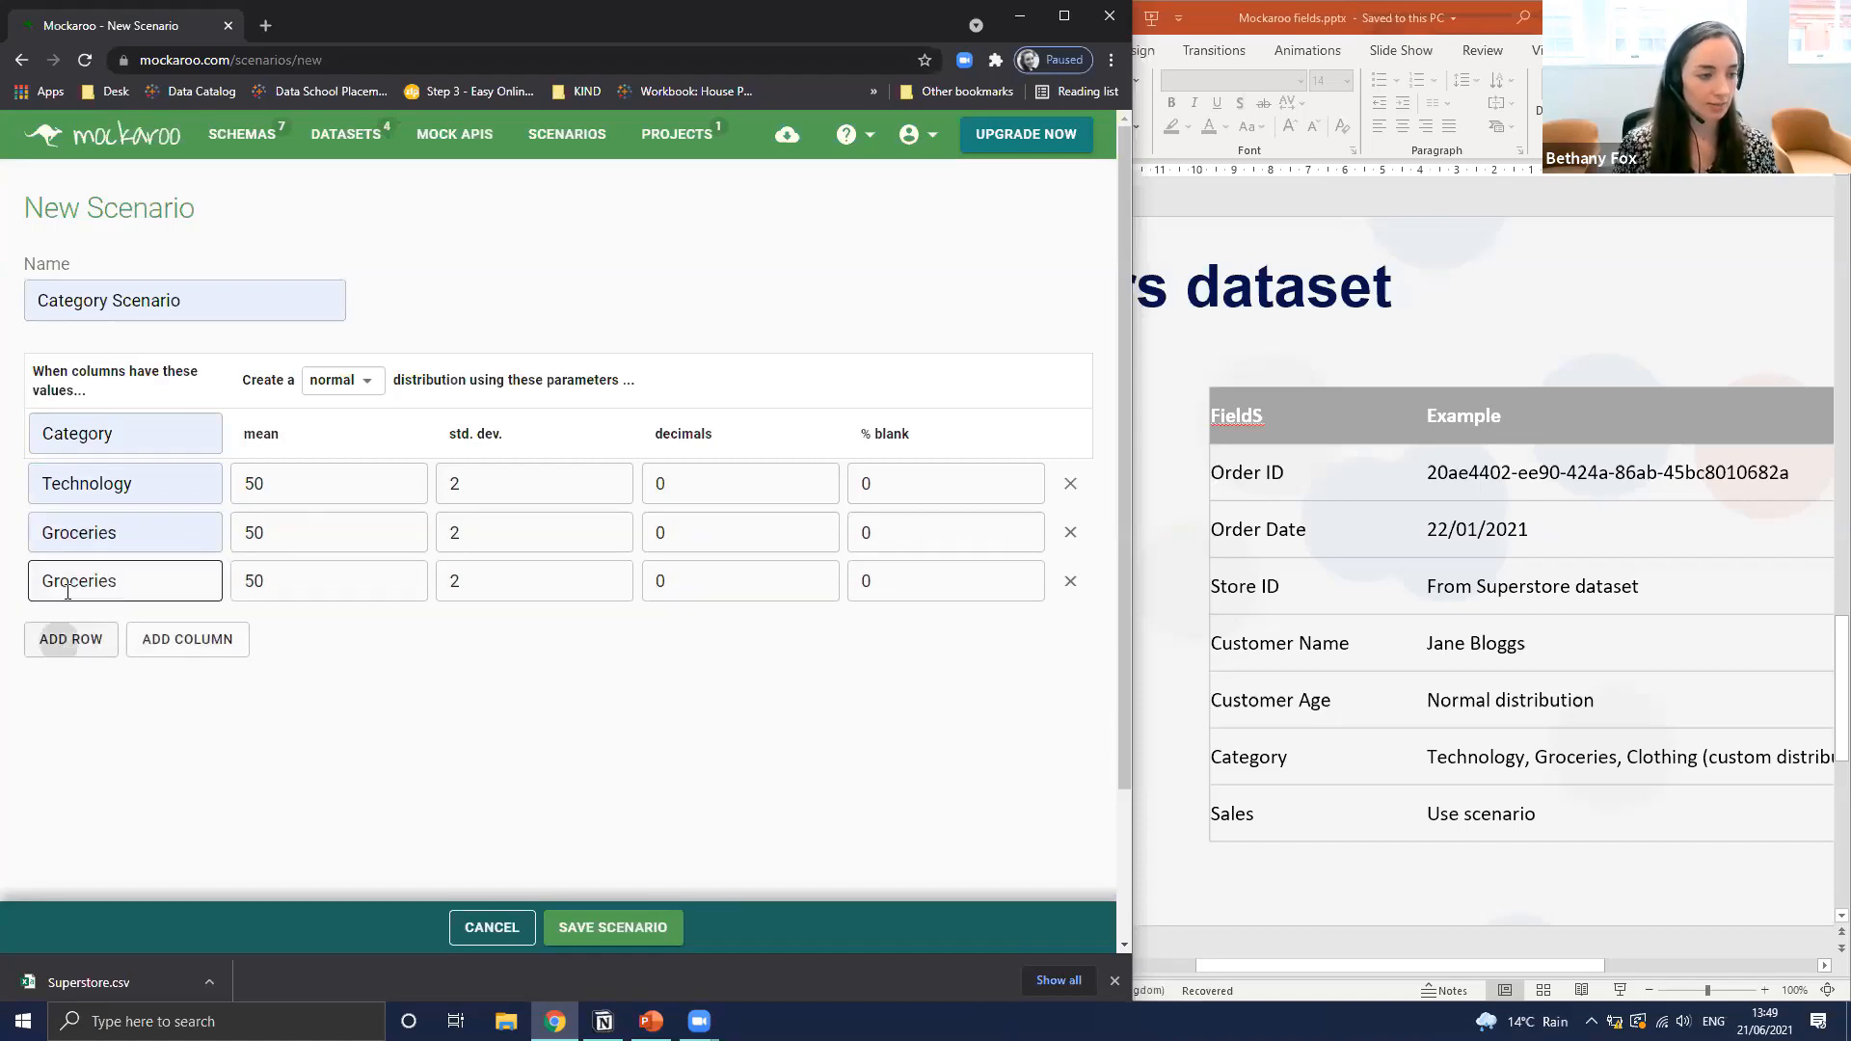
click(118, 582)
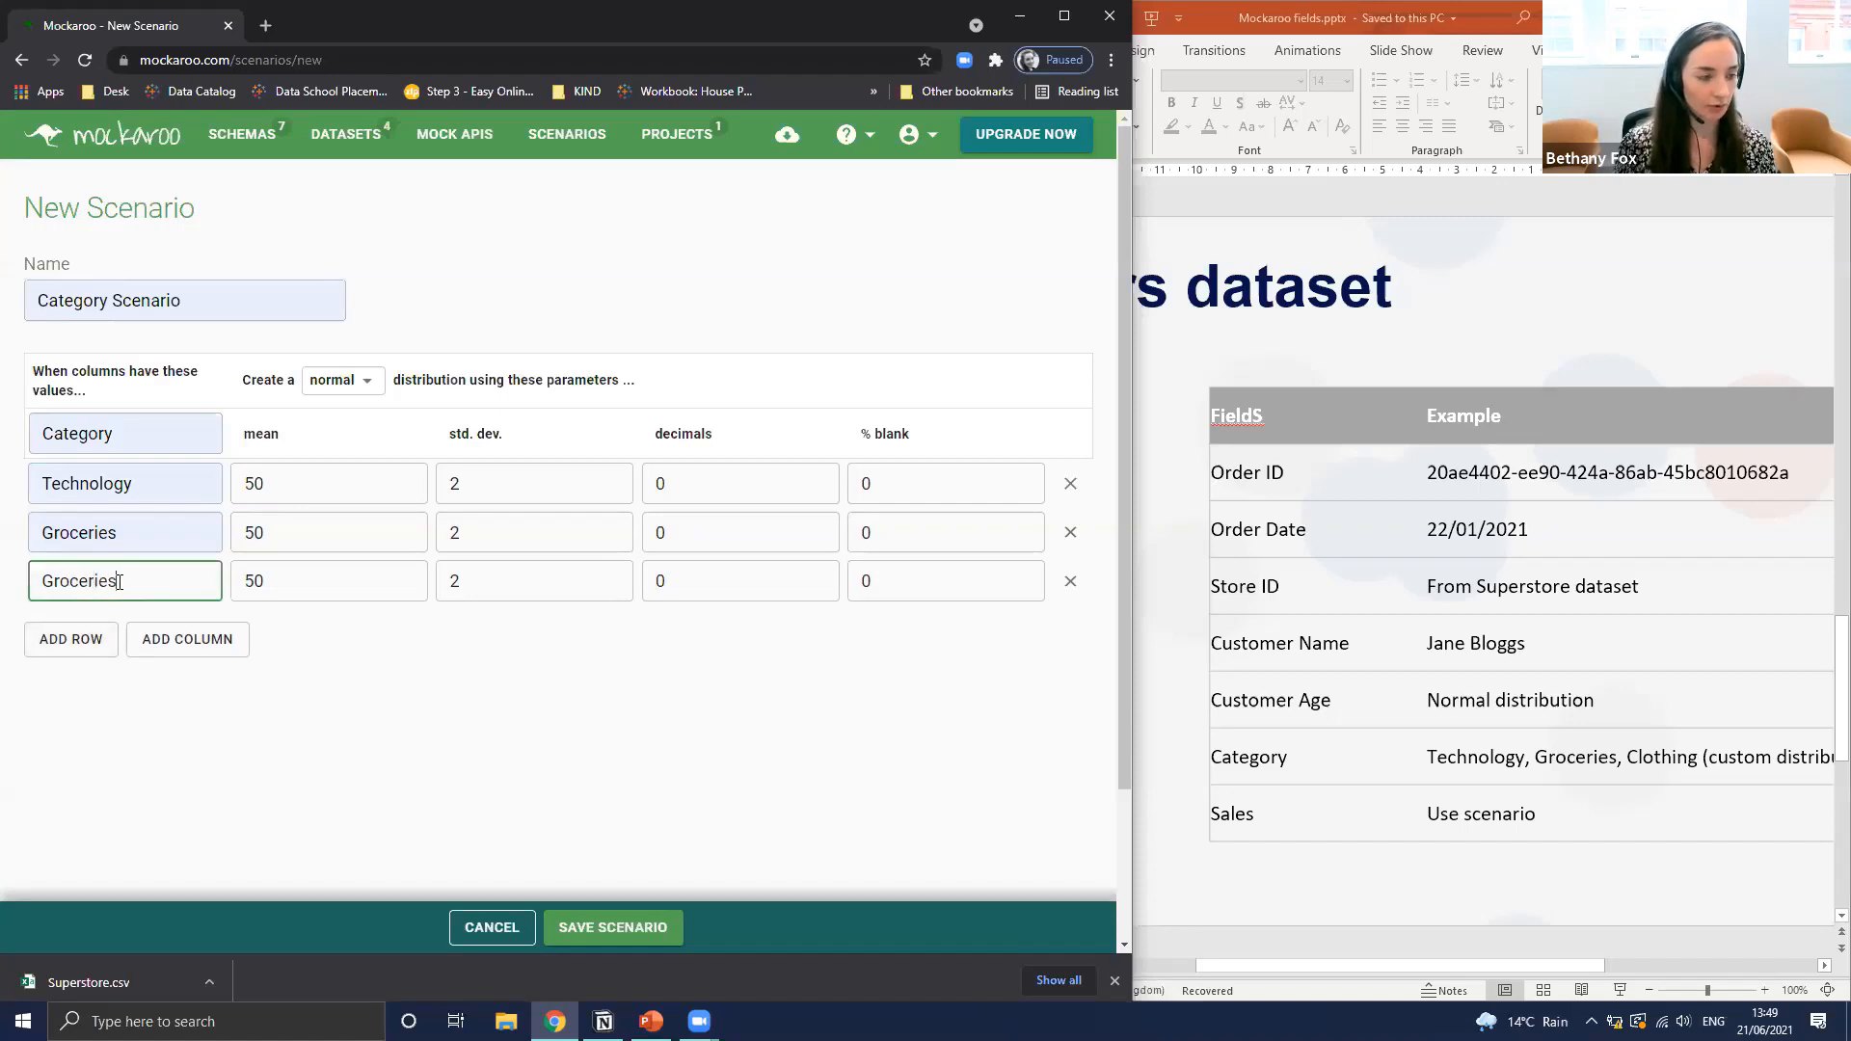
double_click(118, 581)
text(Clothing)
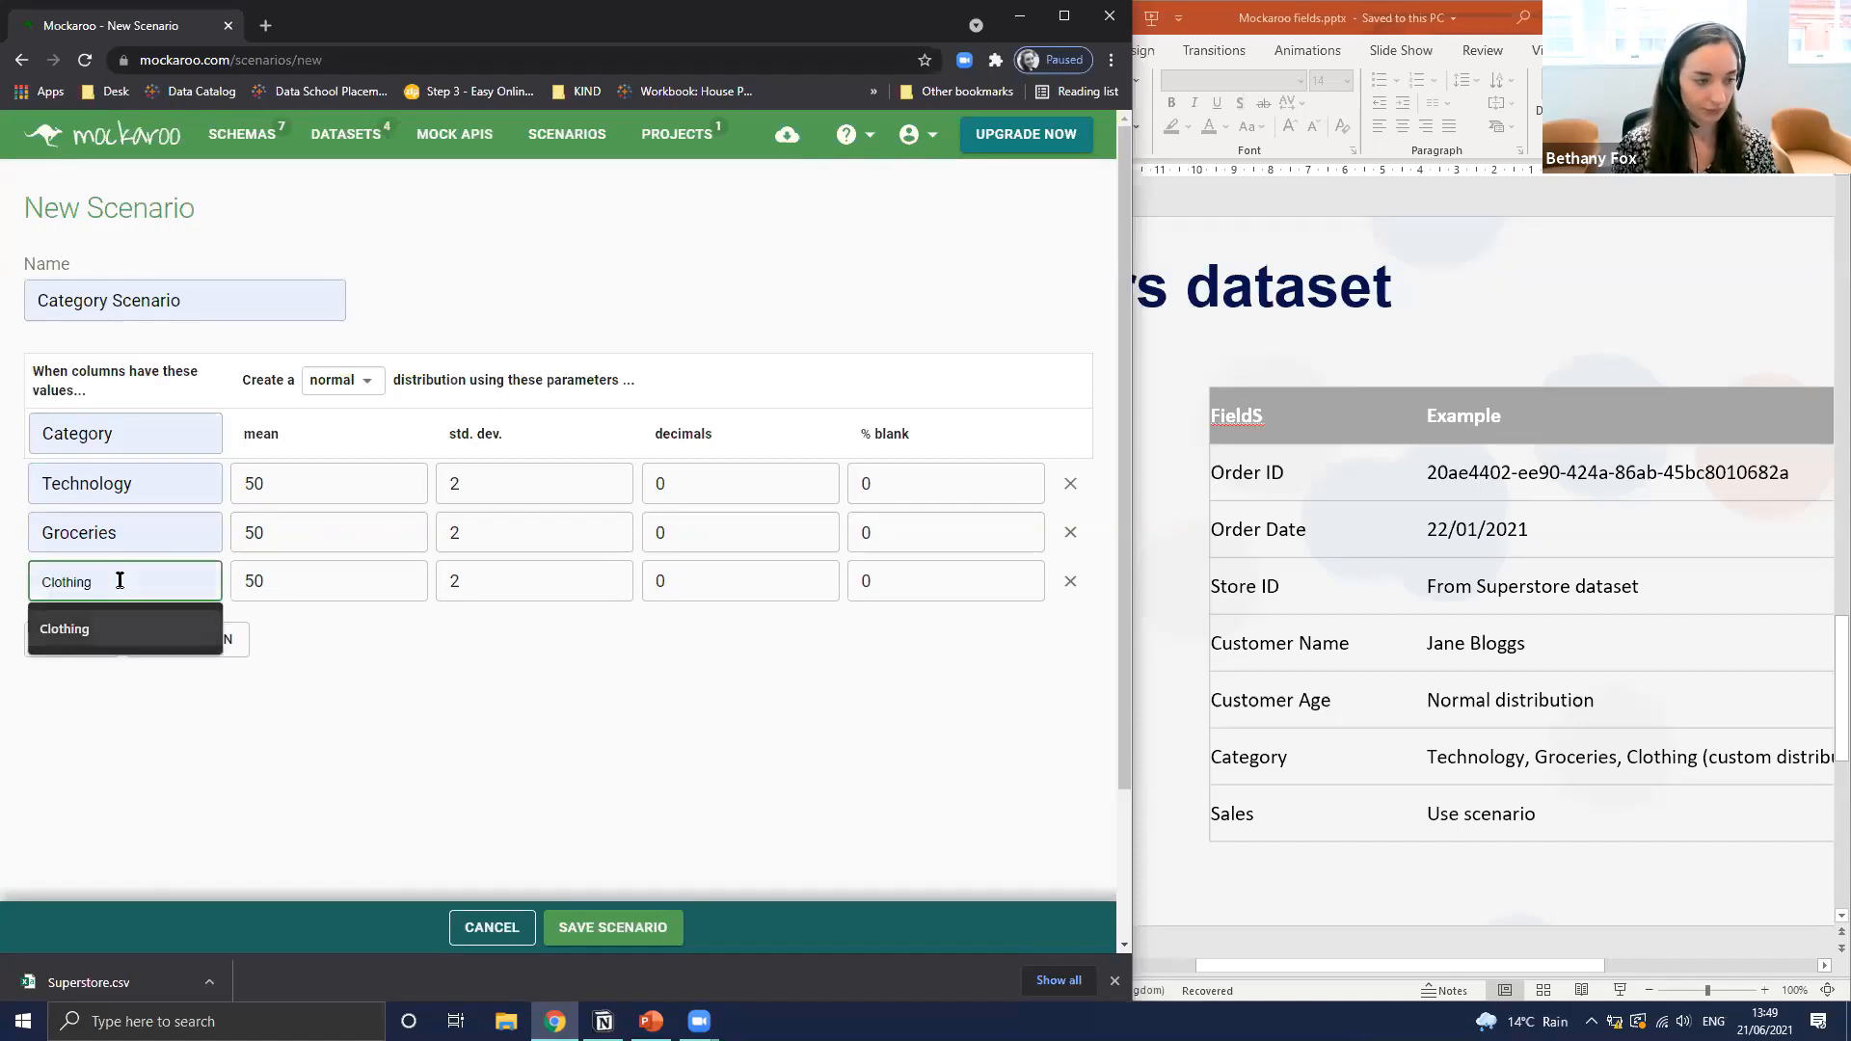
click(461, 670)
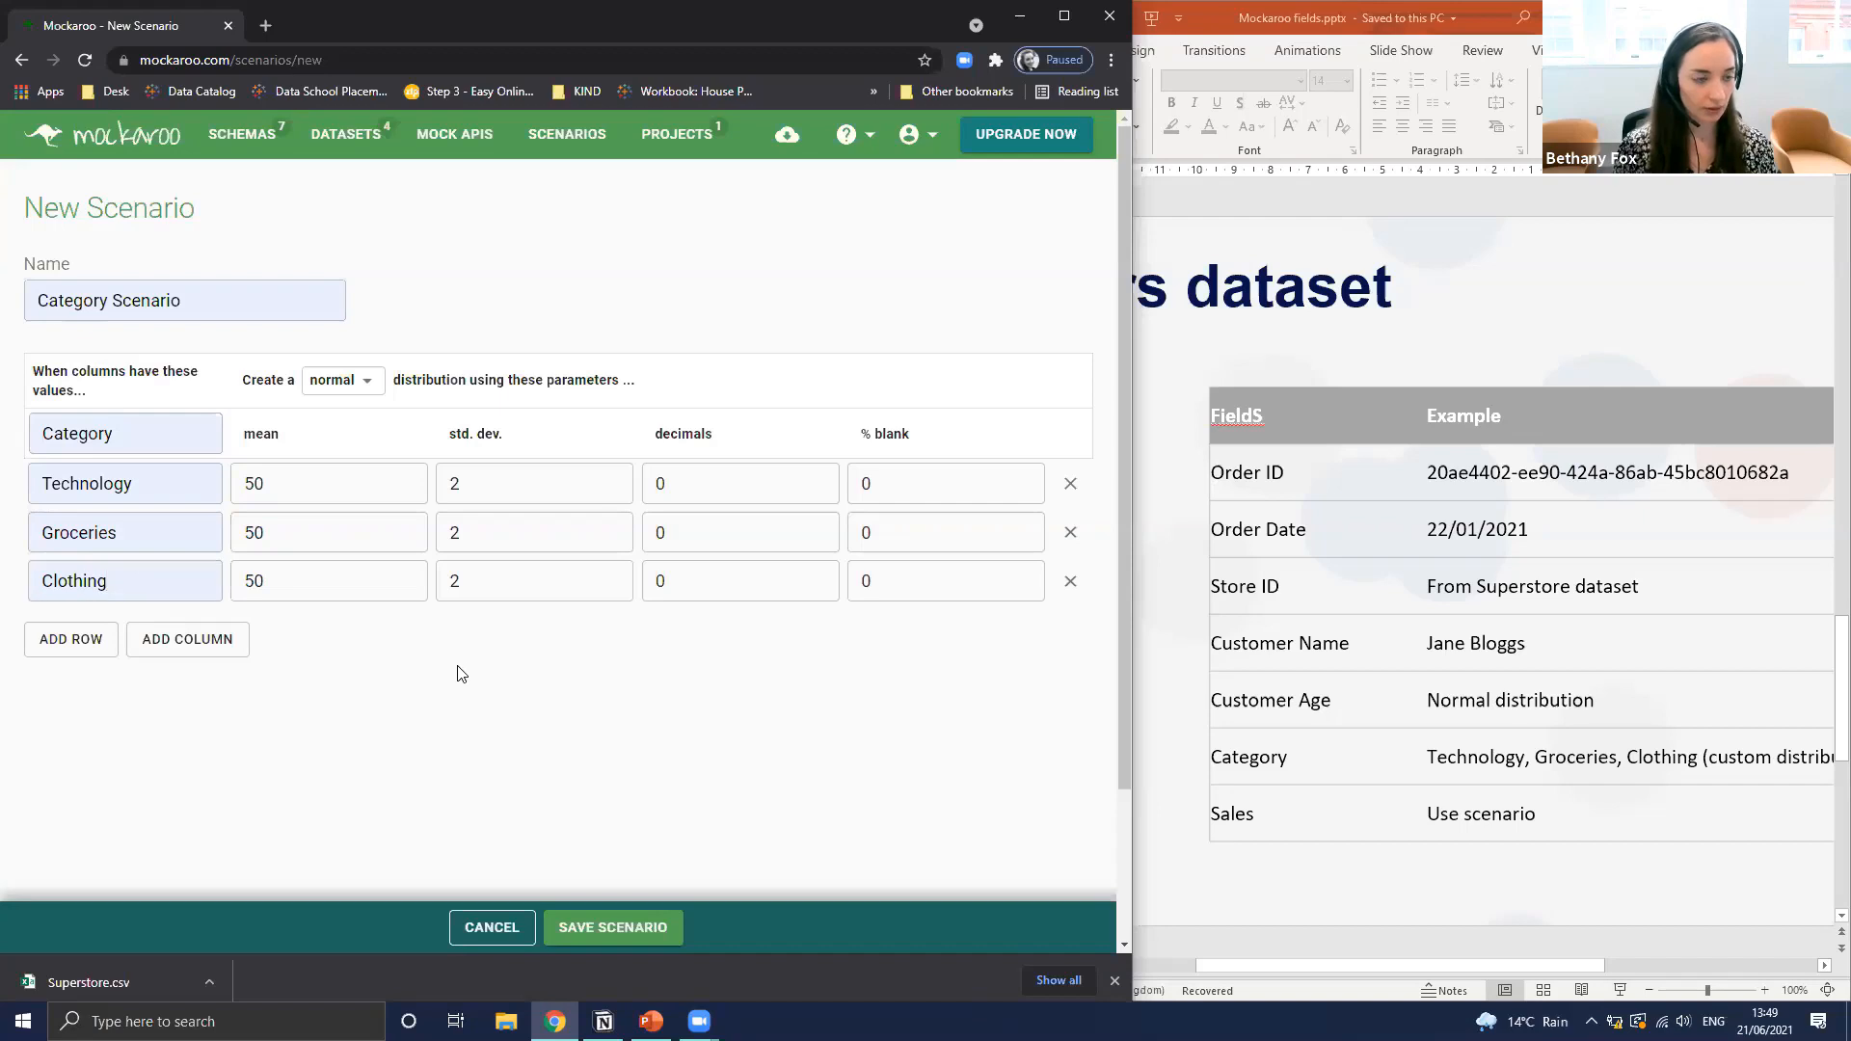
click(117, 502)
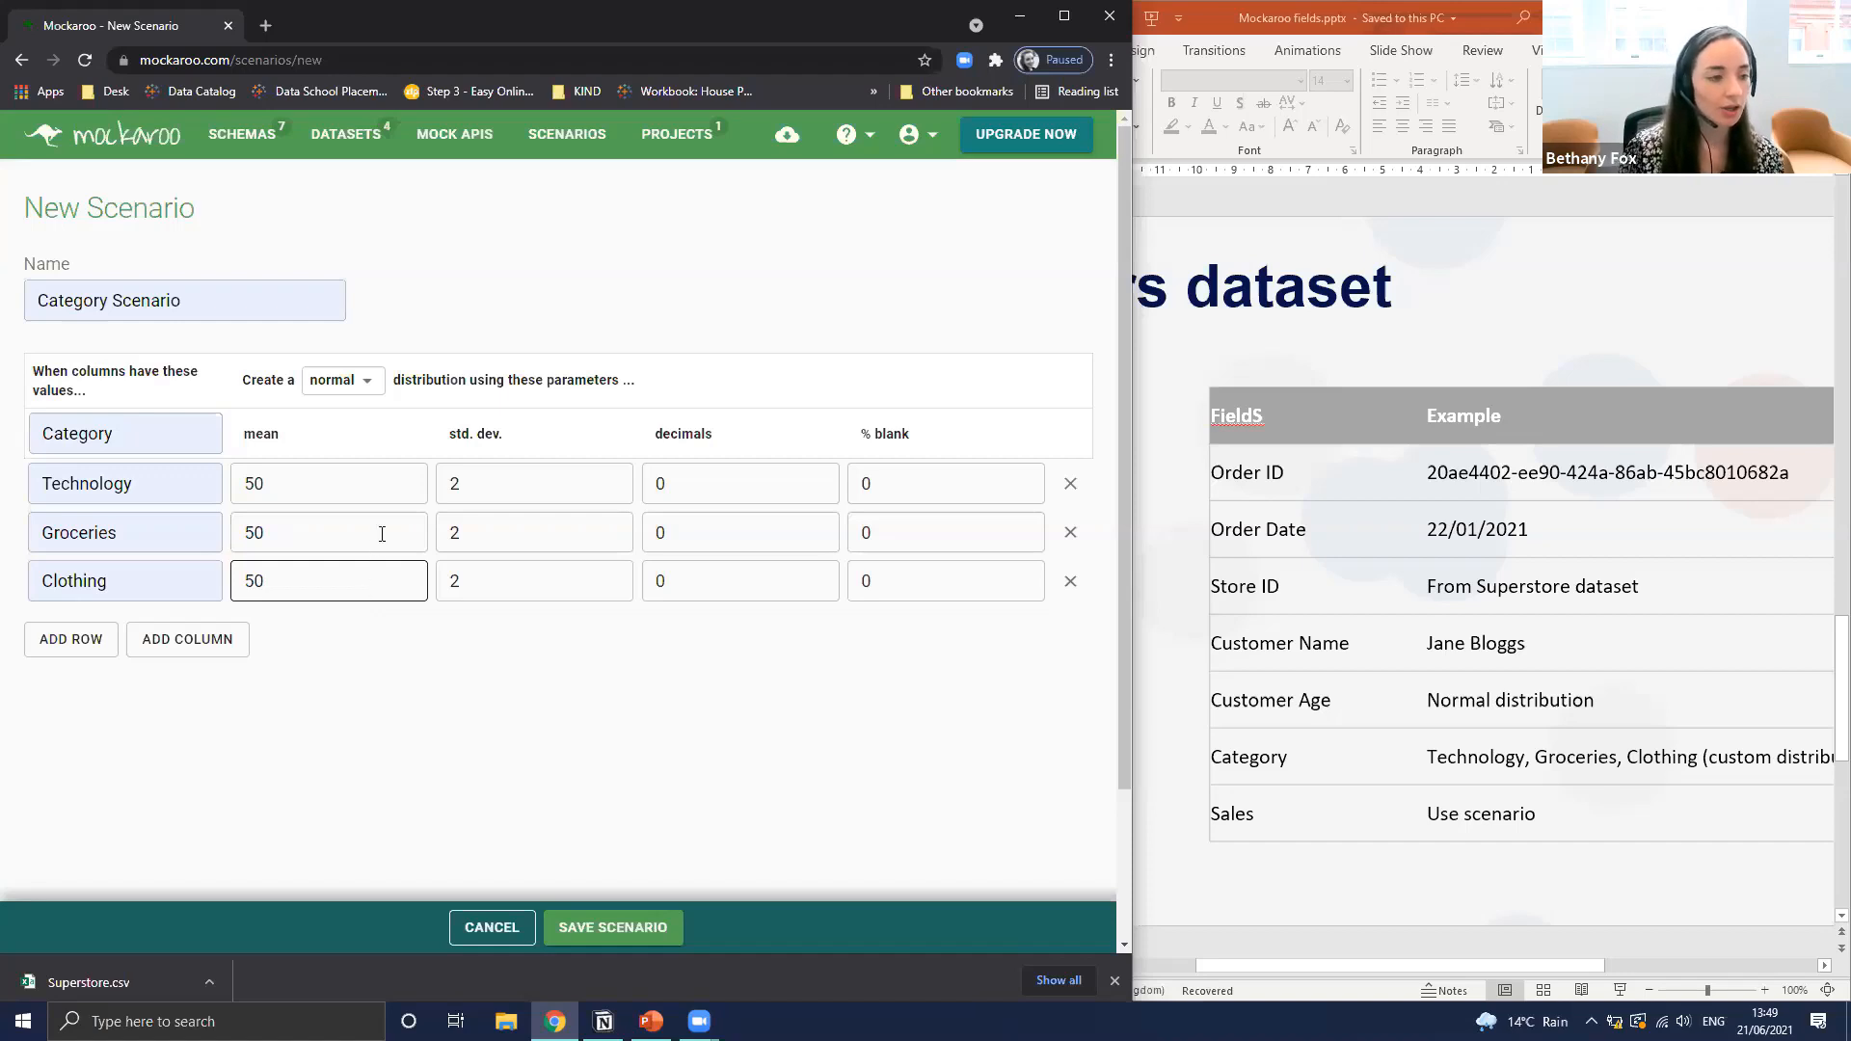
click(326, 386)
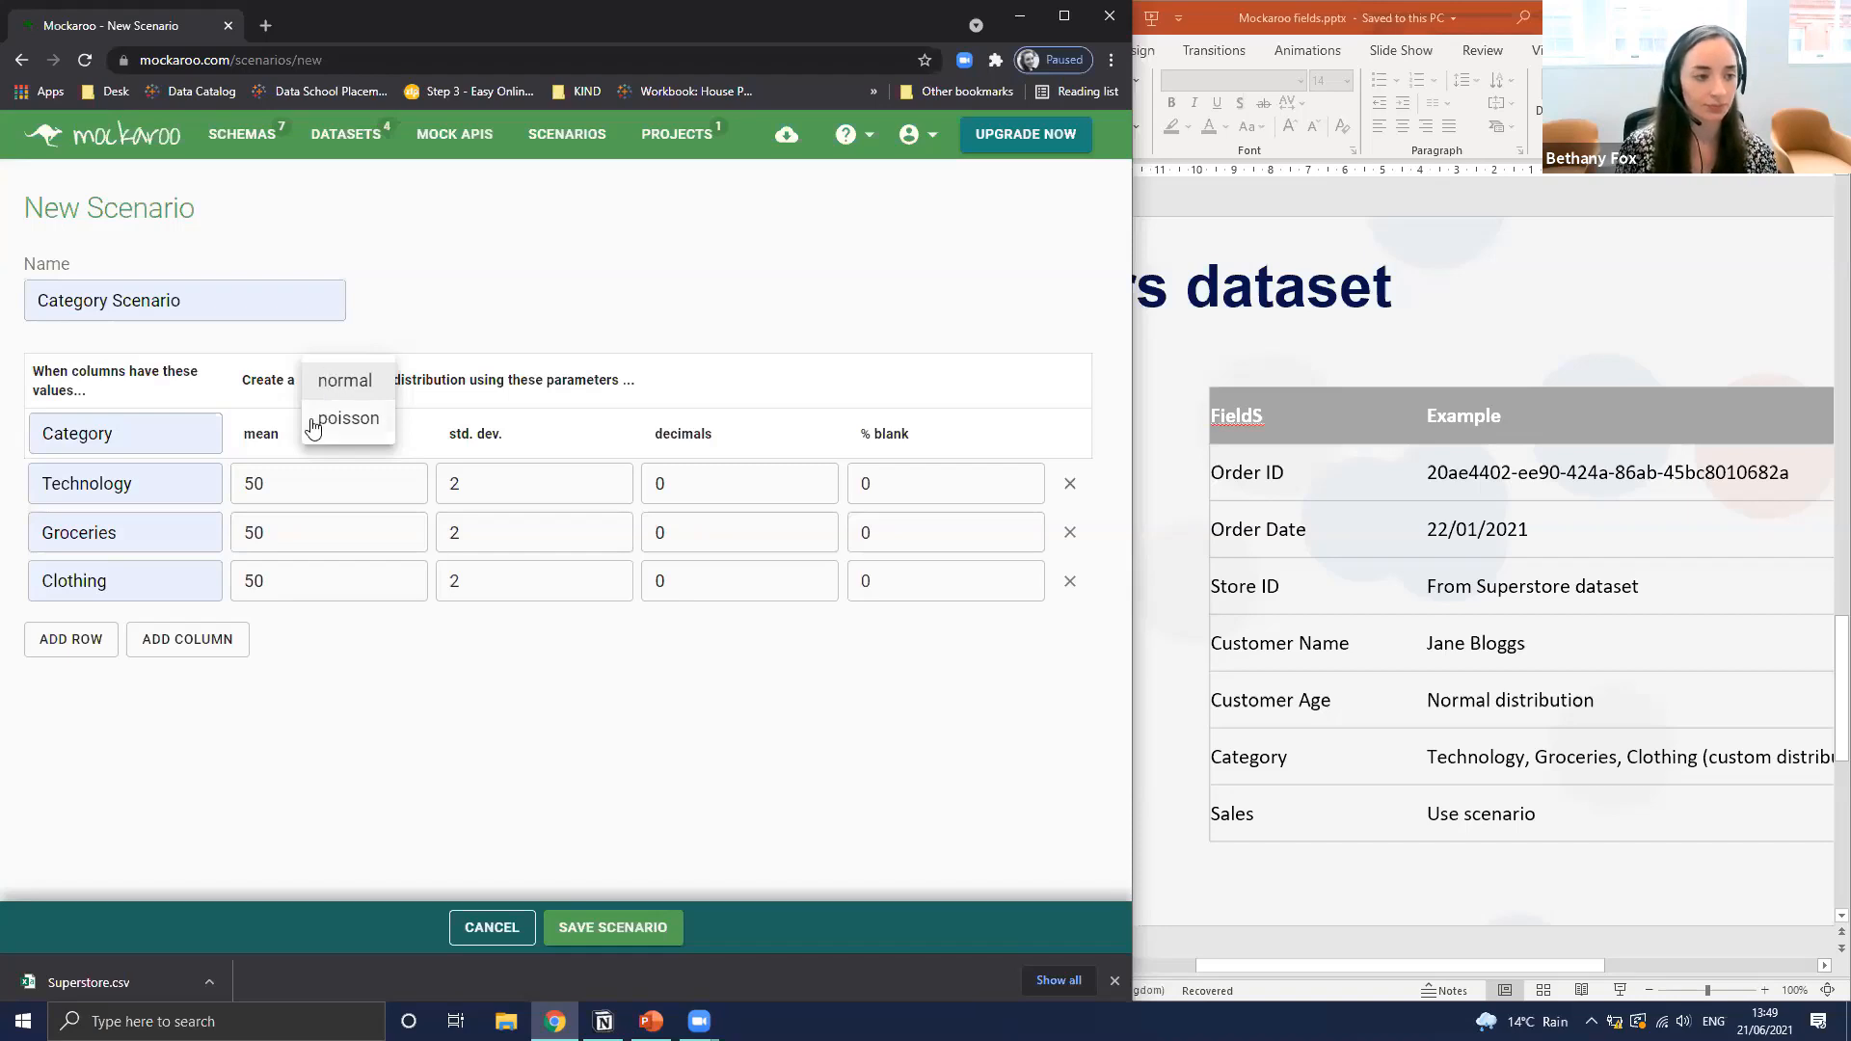
click(618, 800)
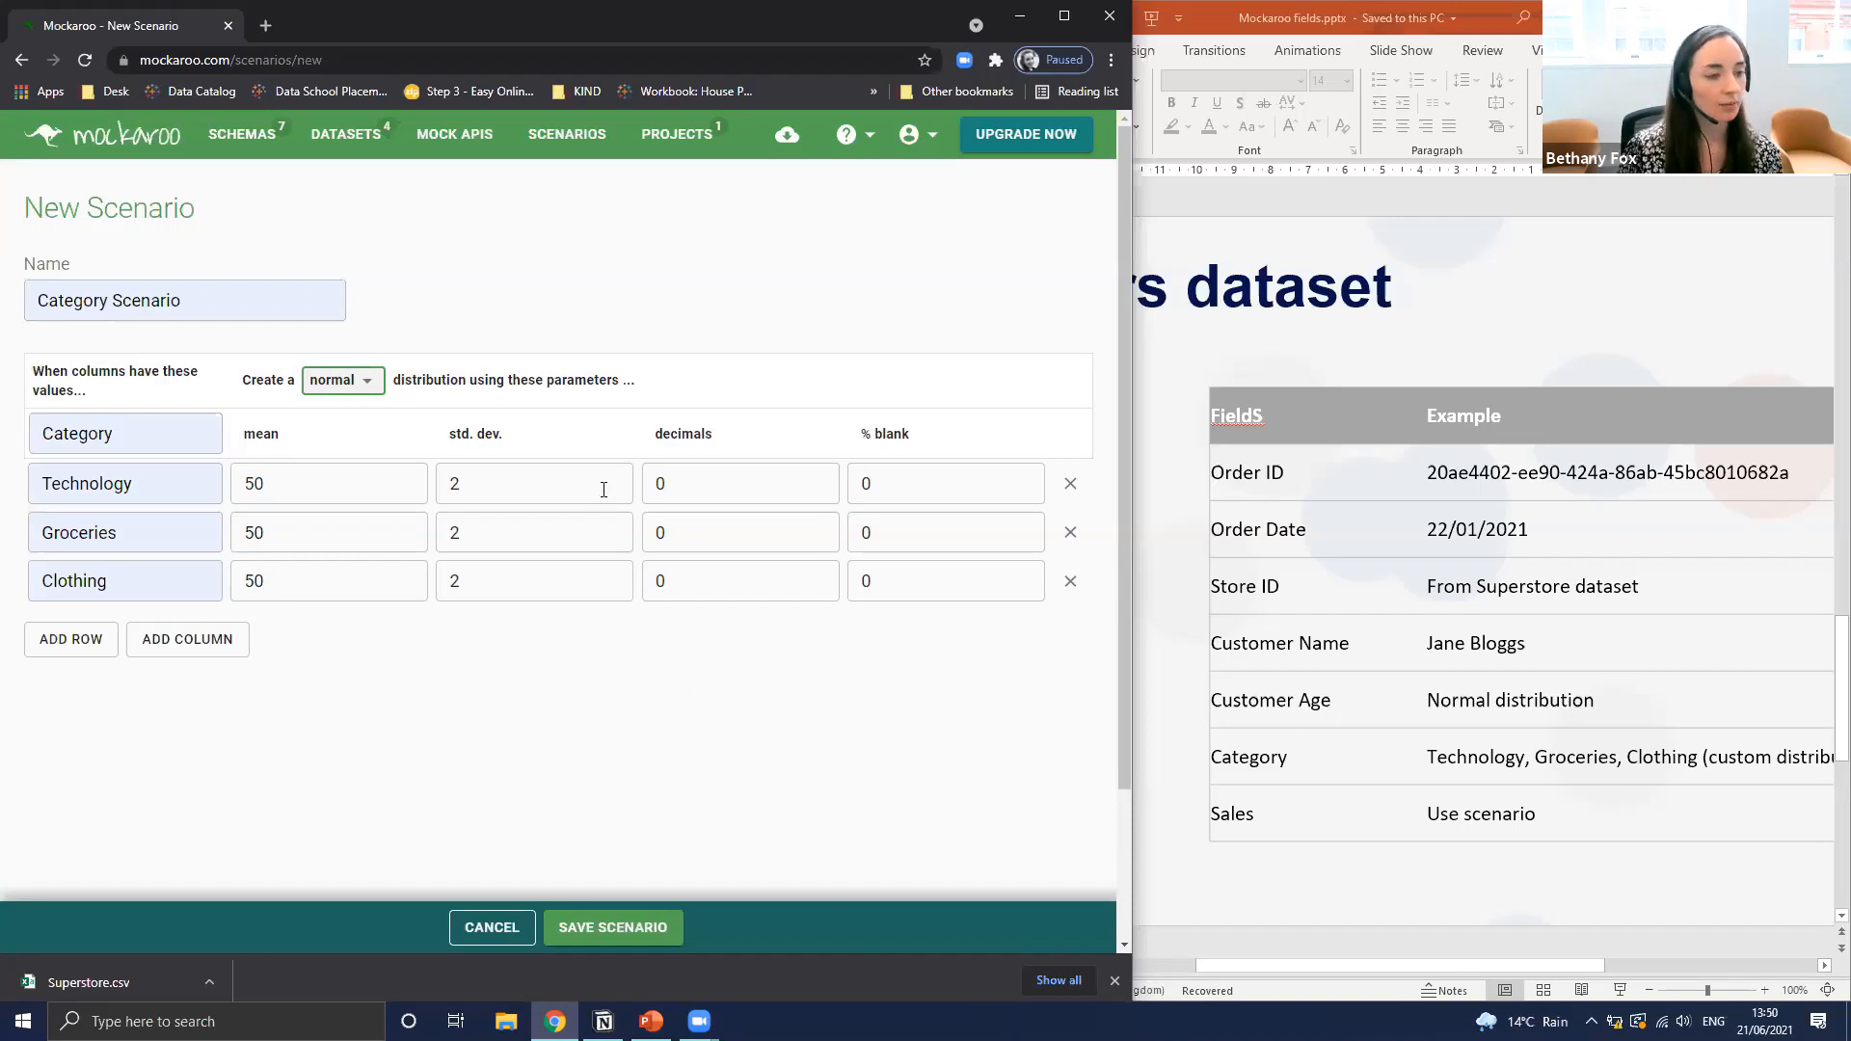
Set the Technology row's mean to 800 and its standard deviation to 100
click(373, 497)
key(BackSpace)
key(BackSpace)
text(800)
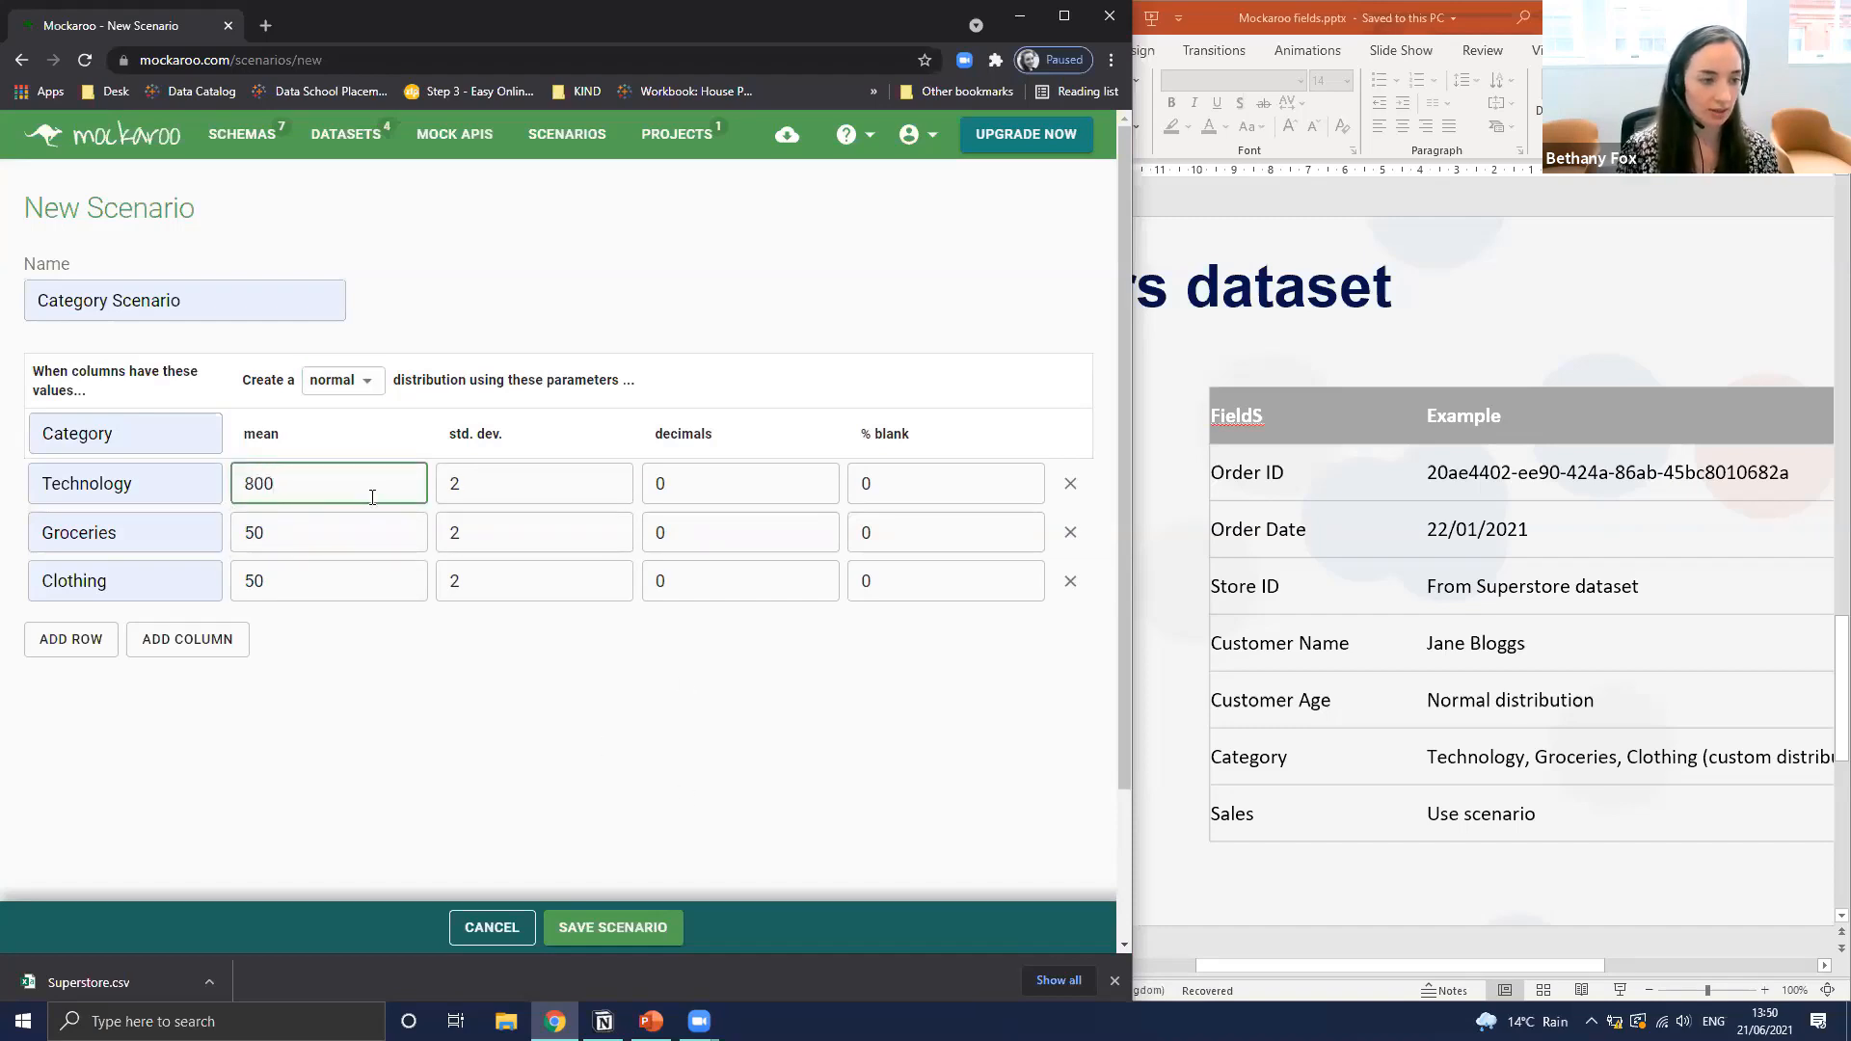
click(659, 863)
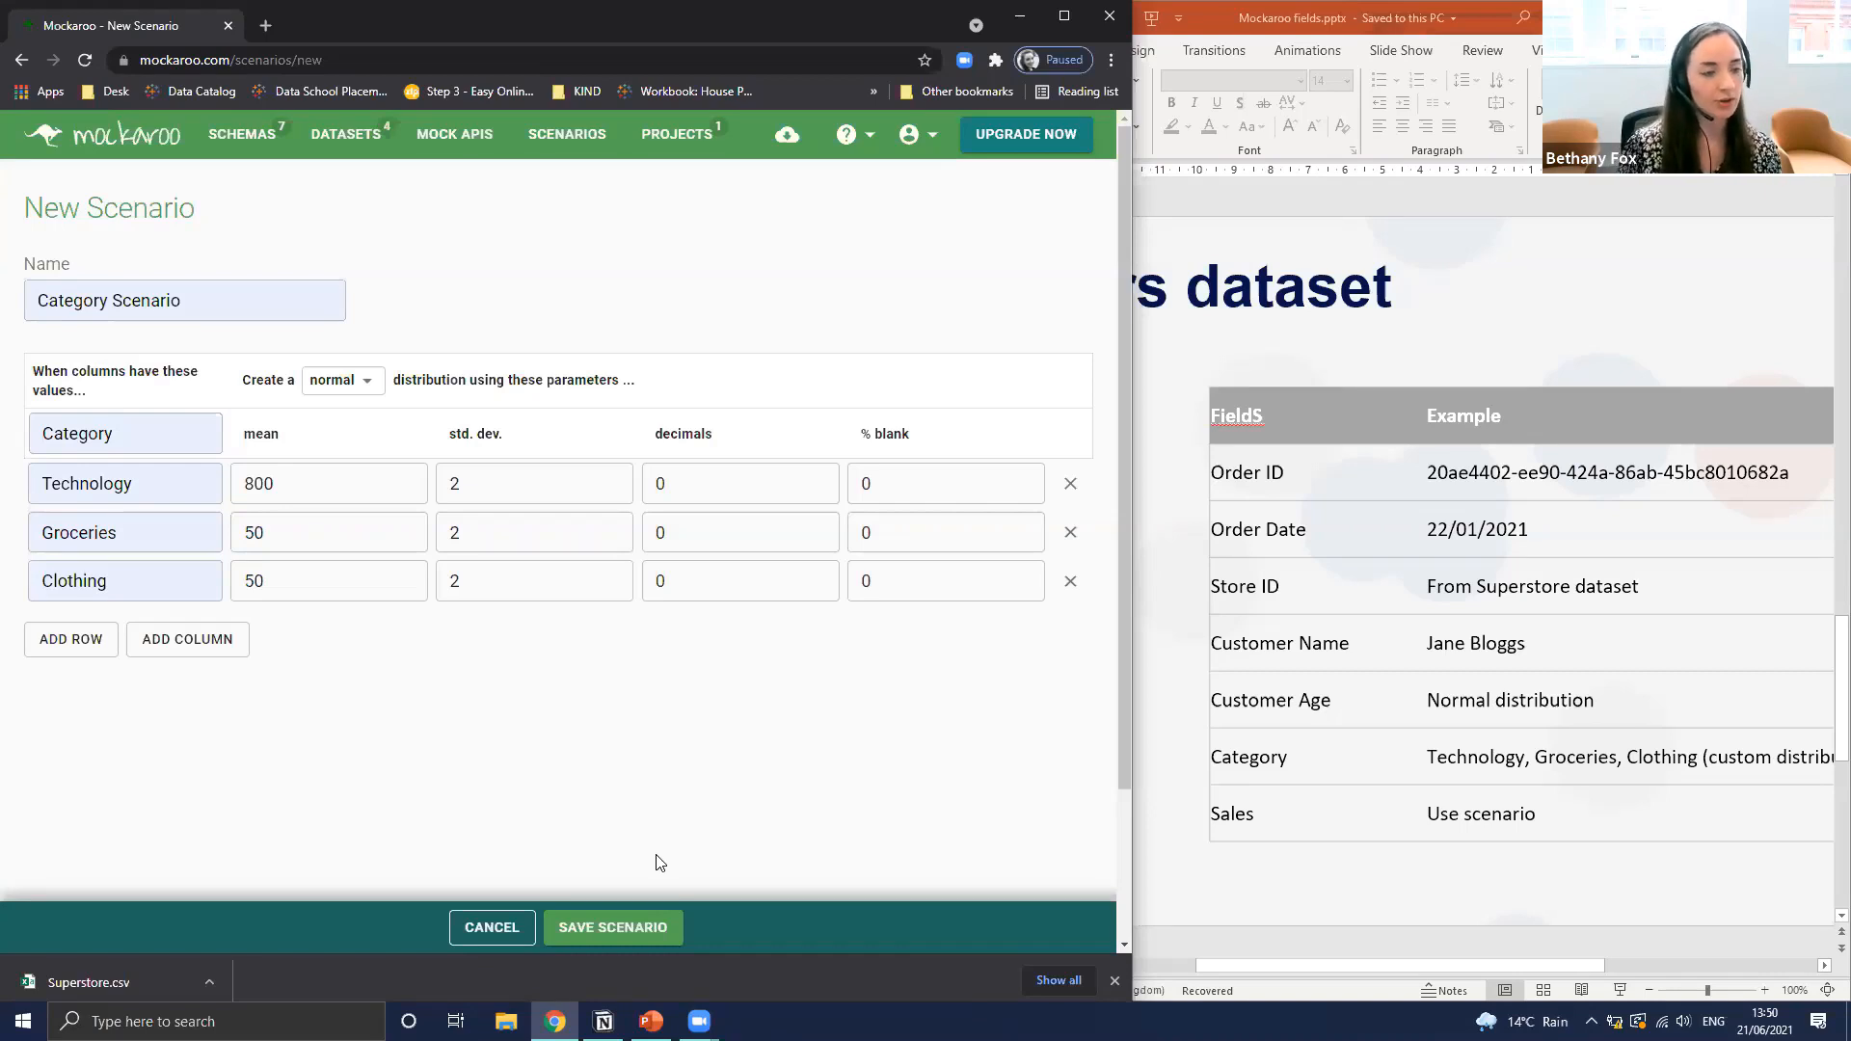
click(529, 482)
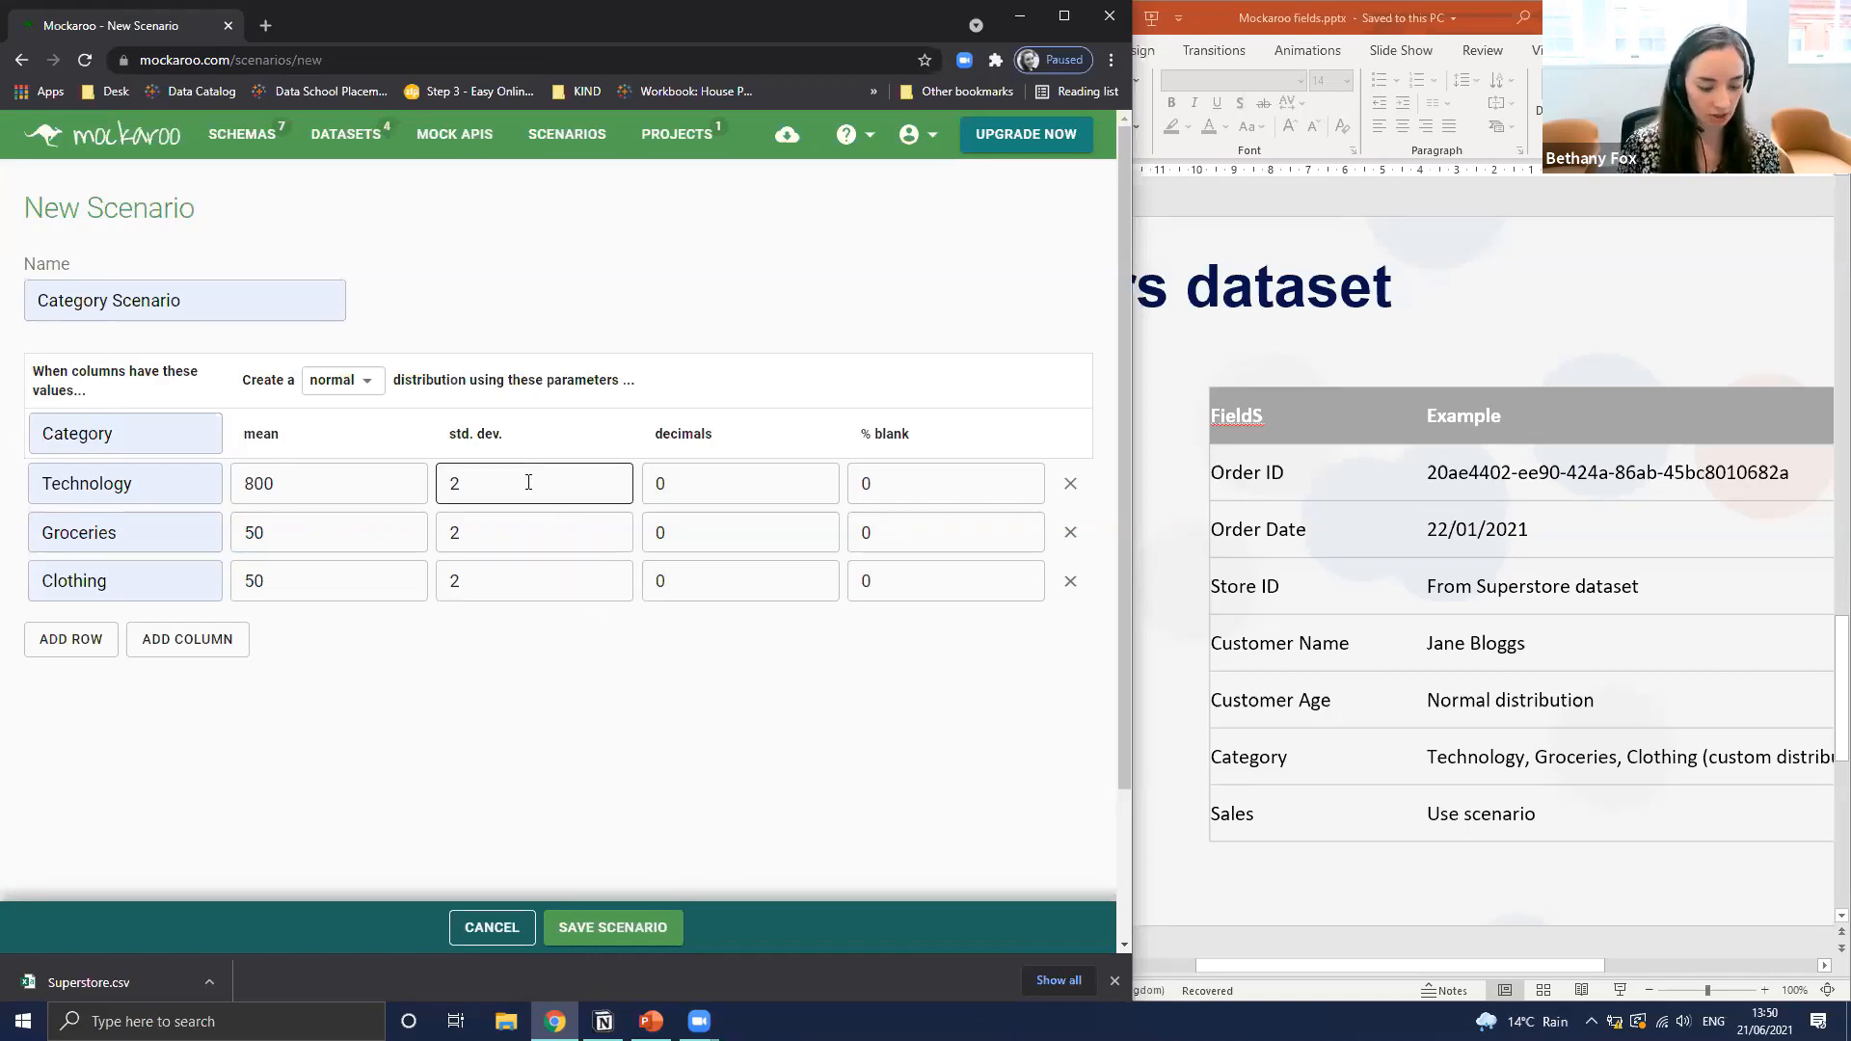
key(BackSpace)
text(100)
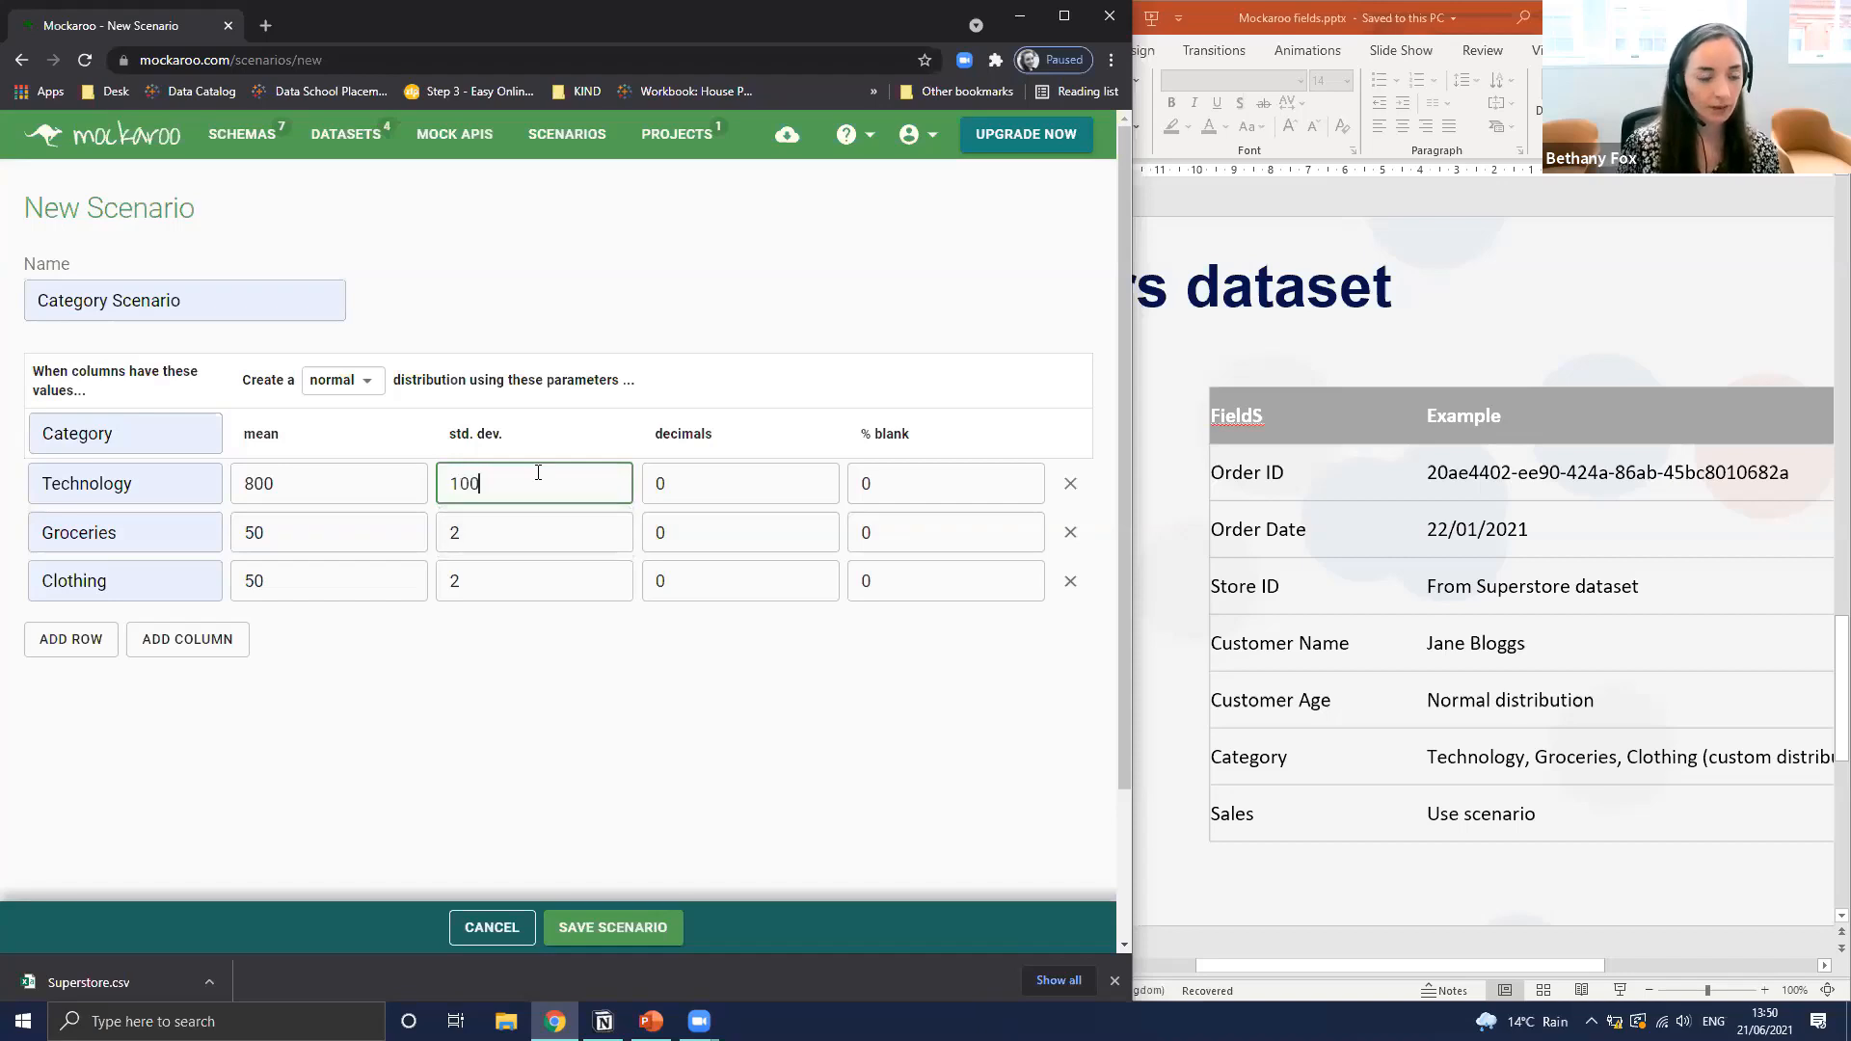
click(558, 730)
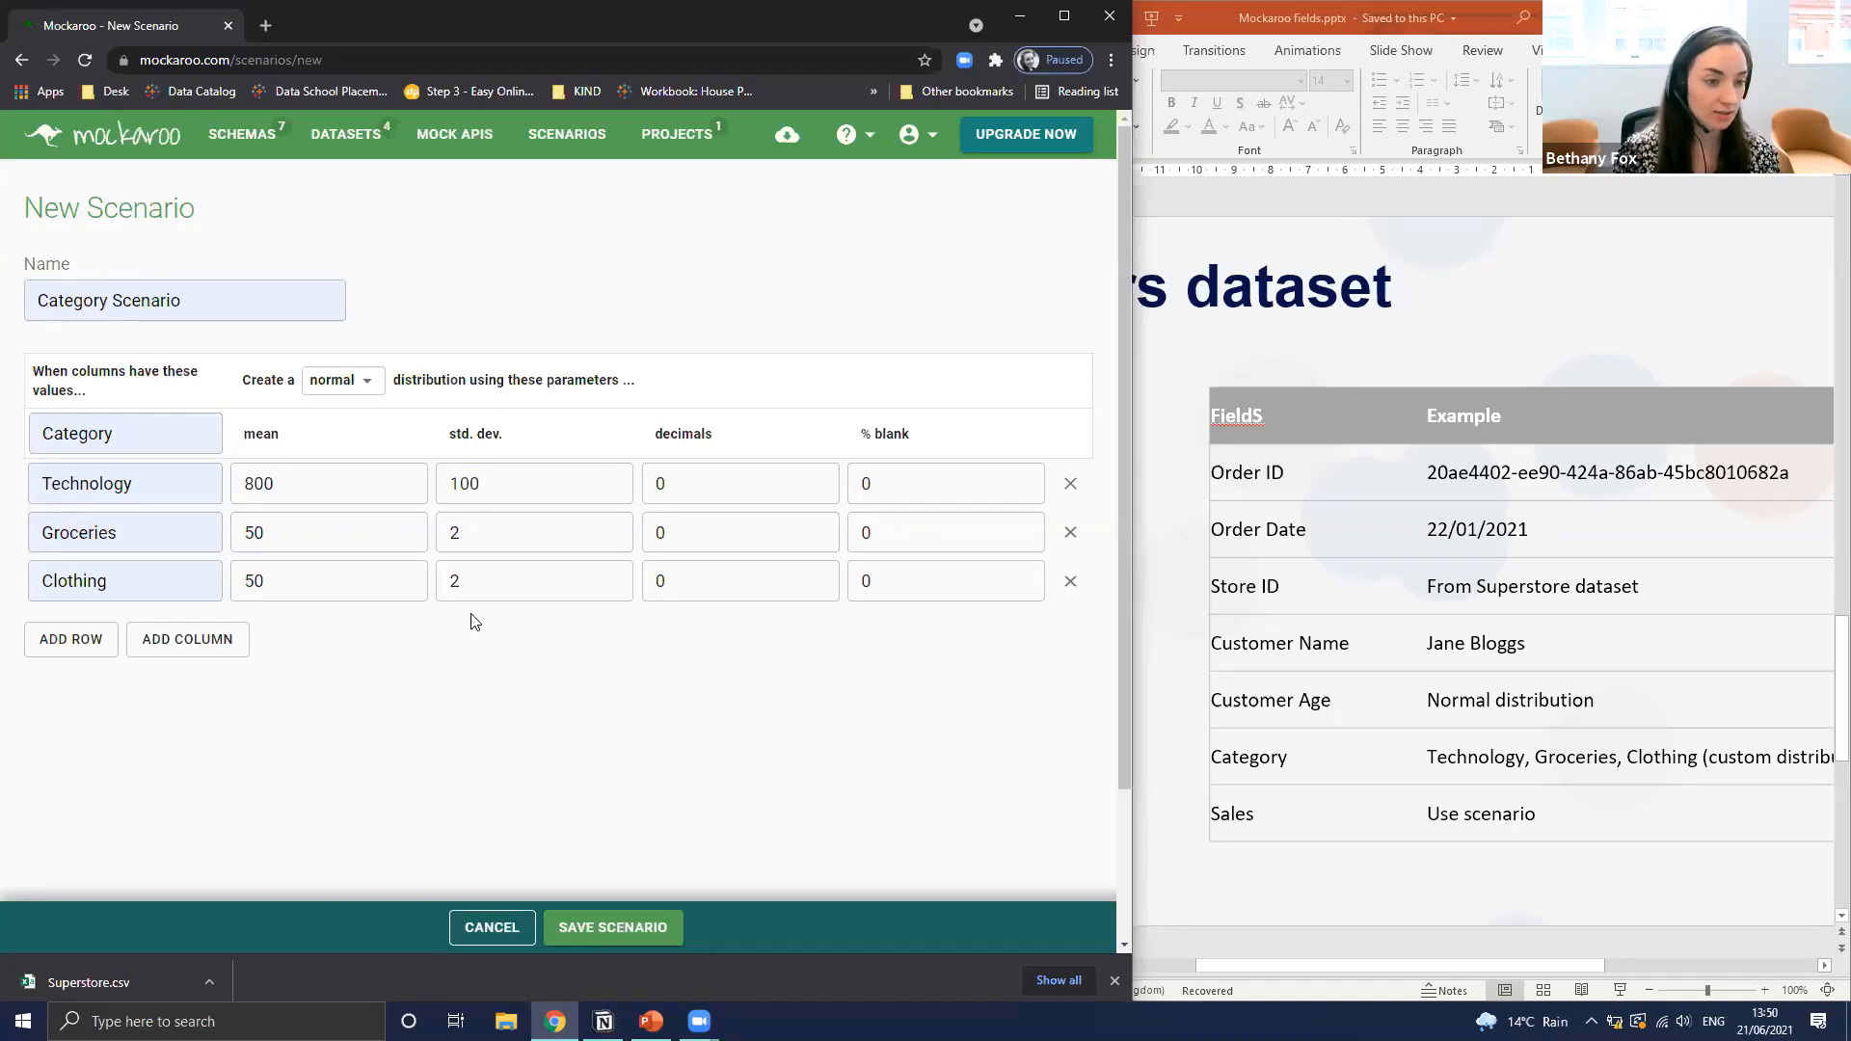
Set the Groceries row's standard deviation to 10
click(508, 531)
click(513, 533)
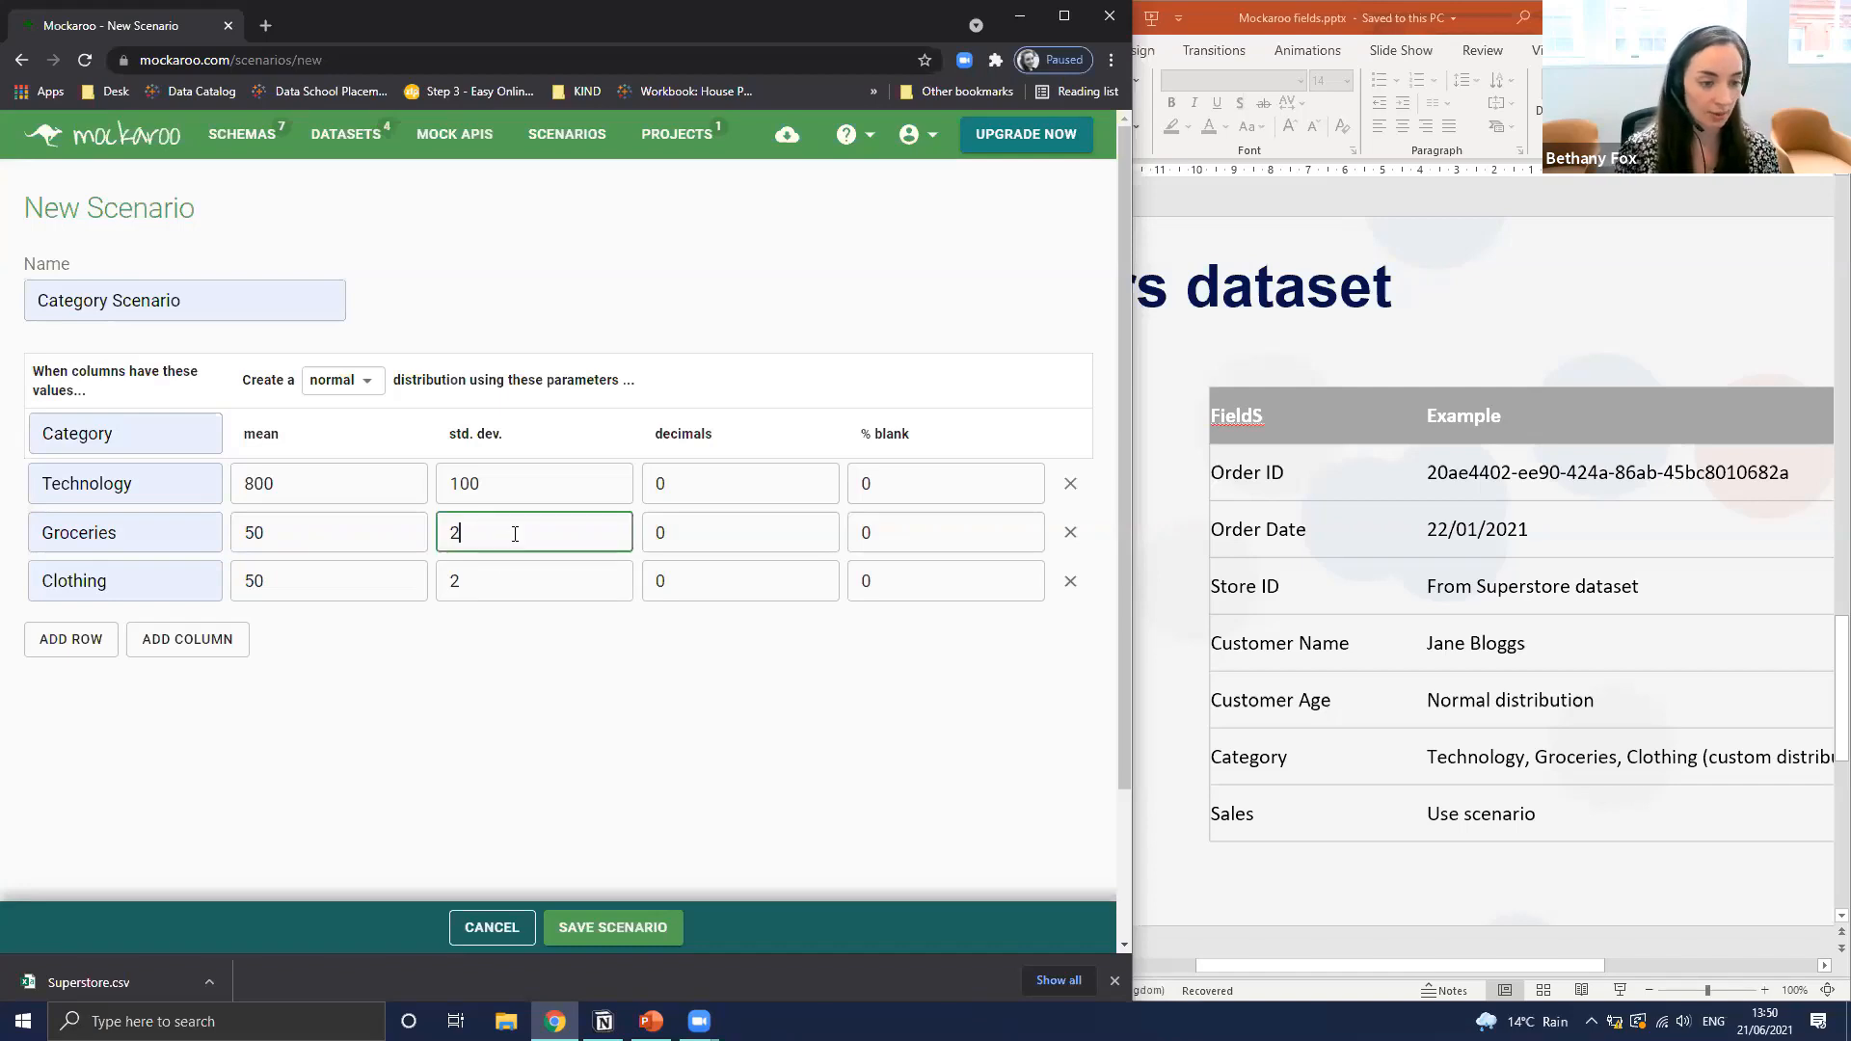
key(BackSpace)
text(10)
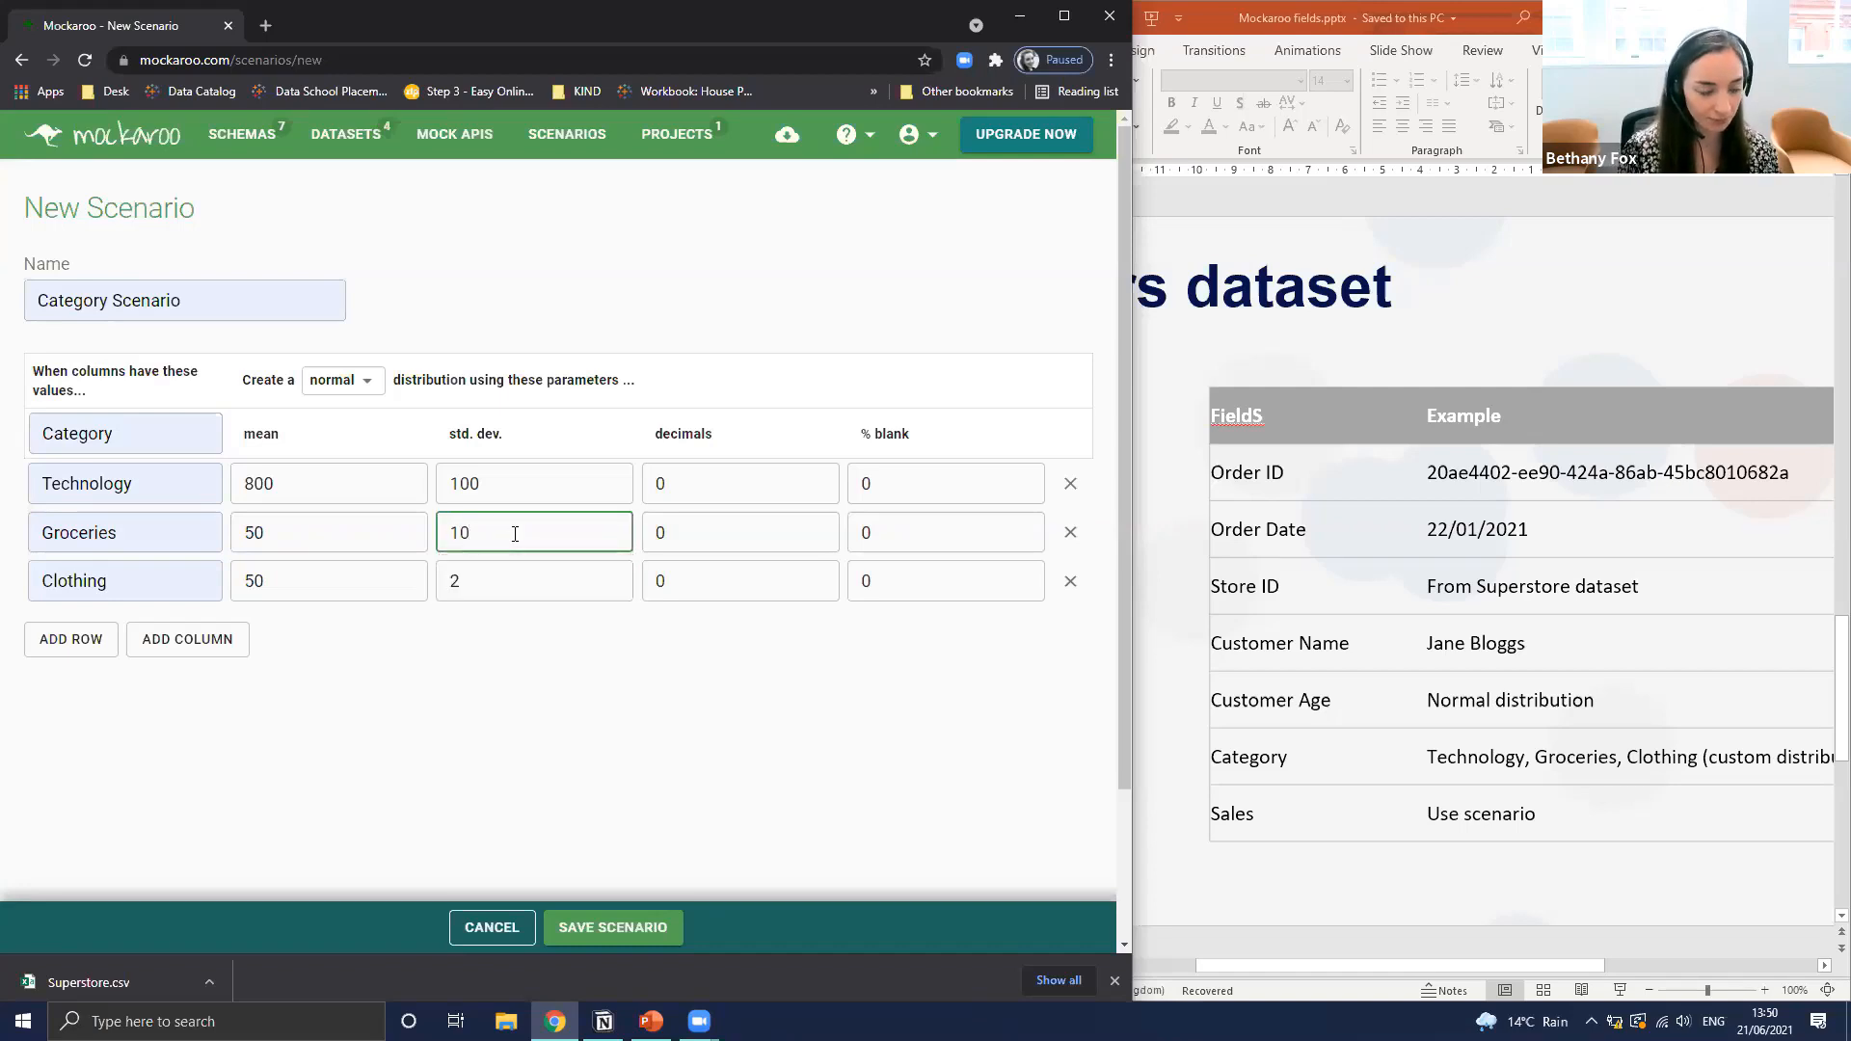
click(487, 751)
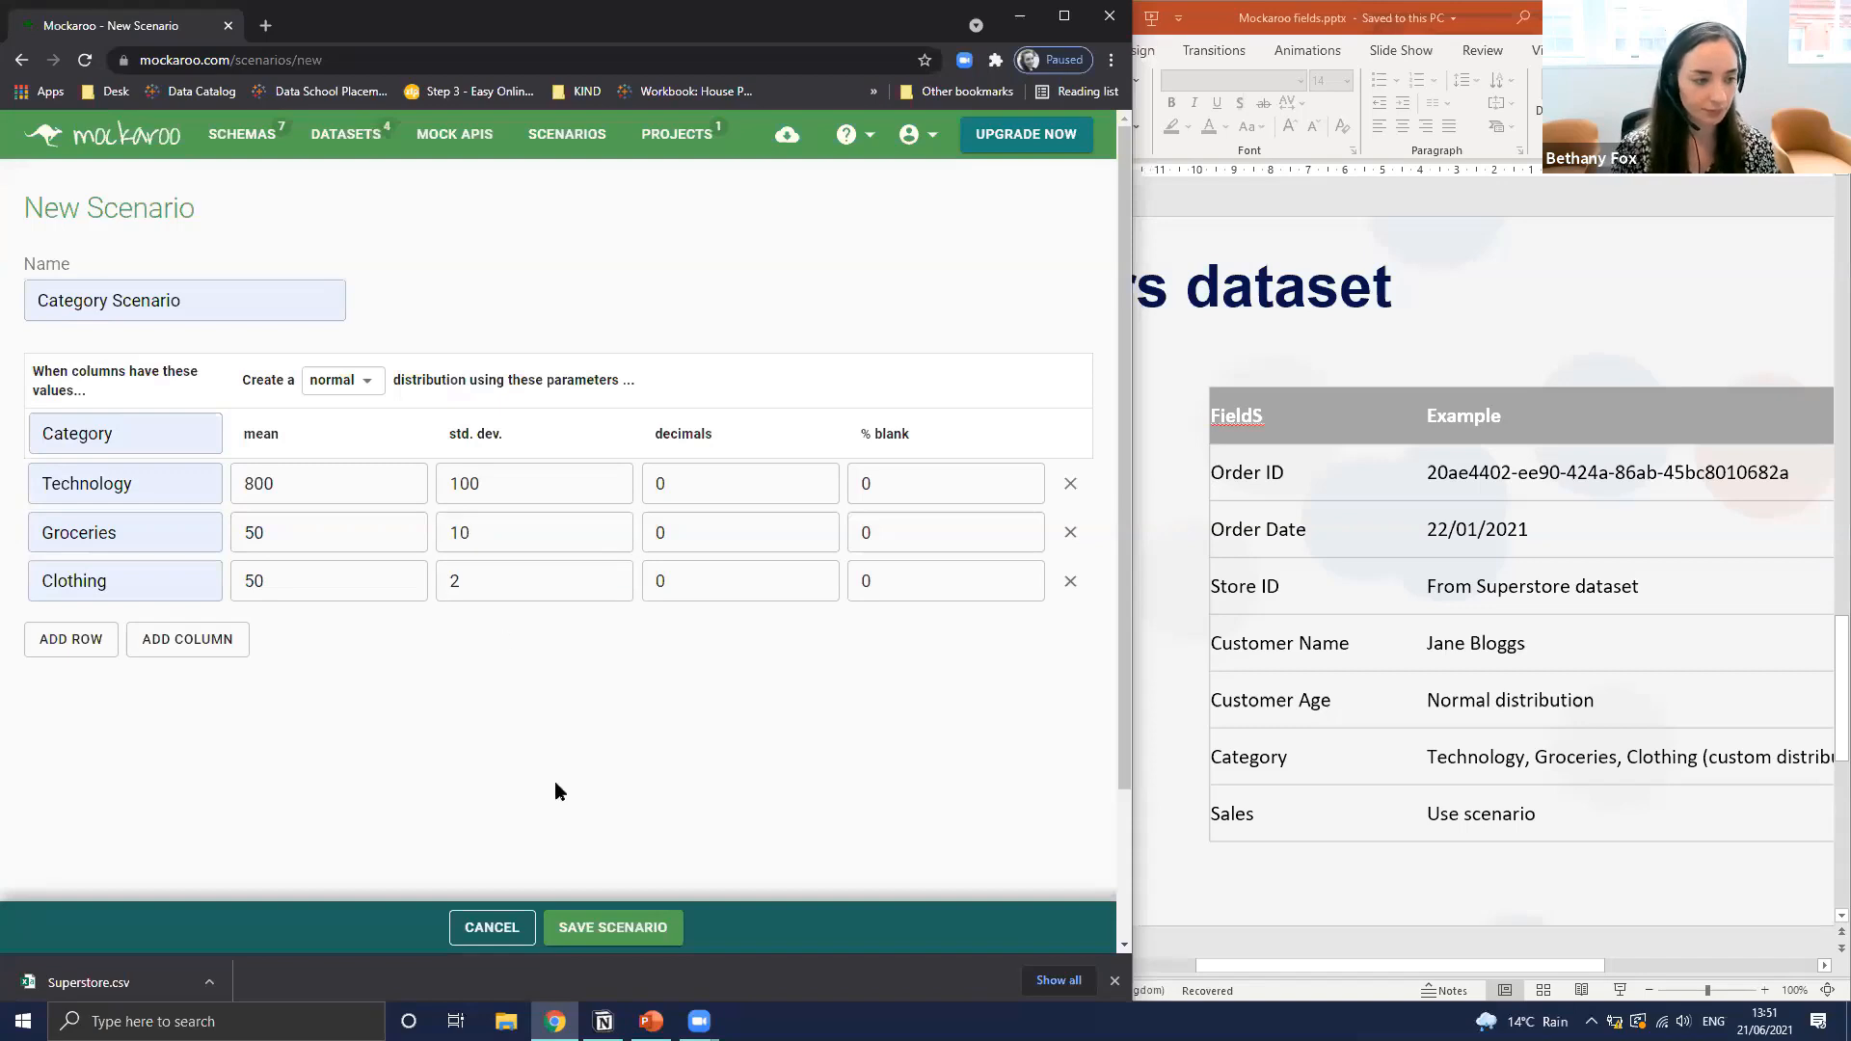
Set the Clothing row's mean to 100 and its standard deviation to 10, and save the scenario
click(288, 585)
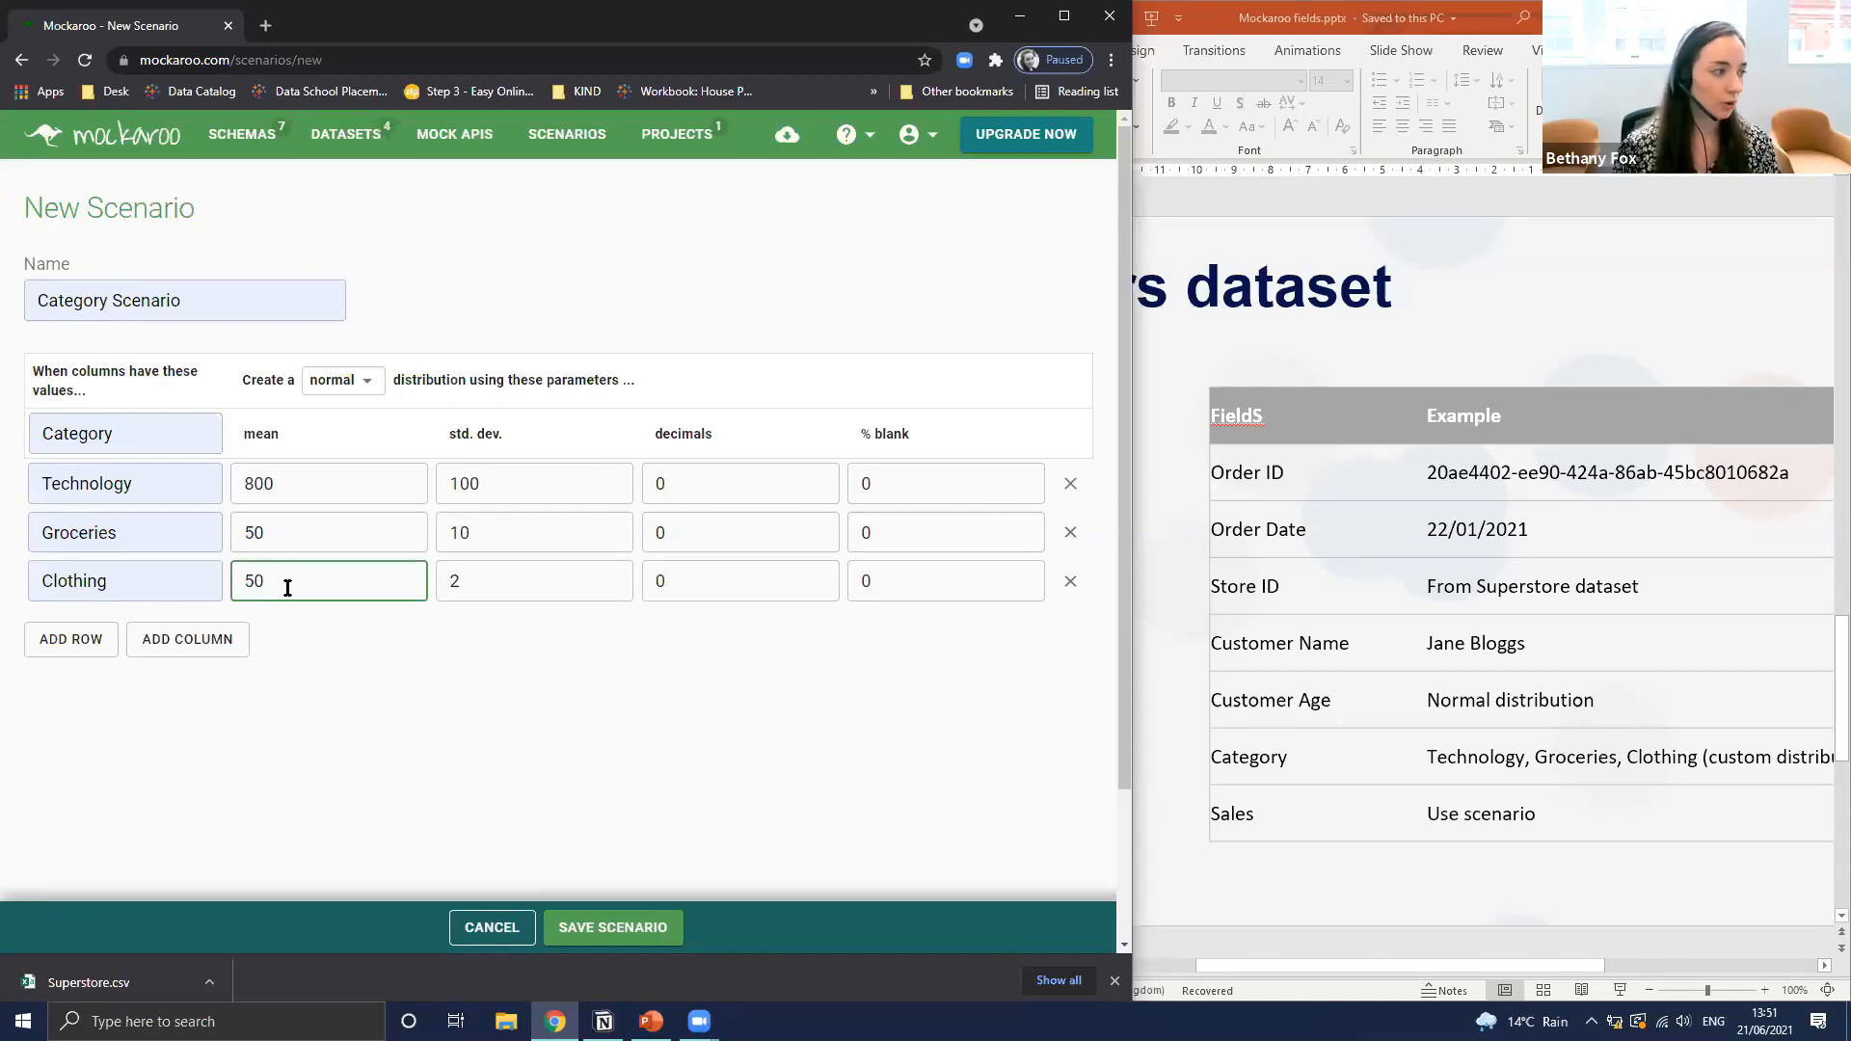
key(BackSpace)
key(BackSpace)
text(100)
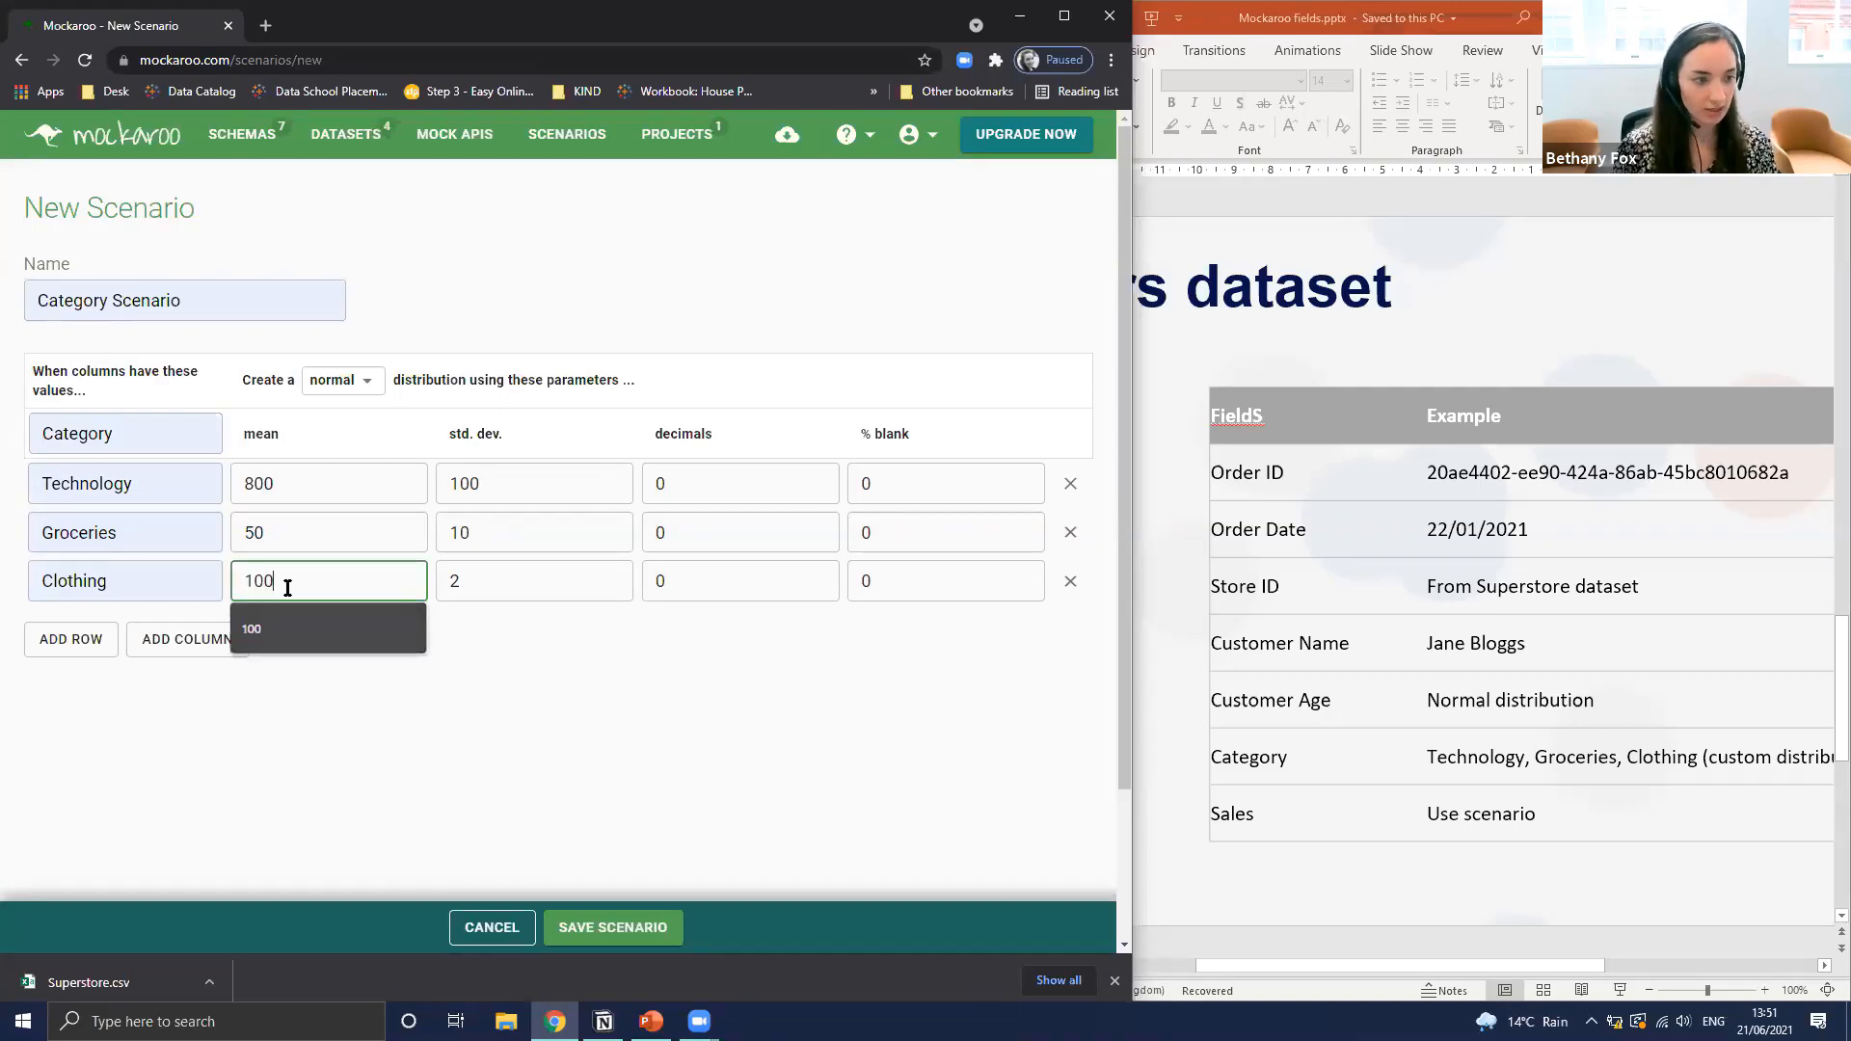
click(545, 585)
key(BackSpace)
text(10)
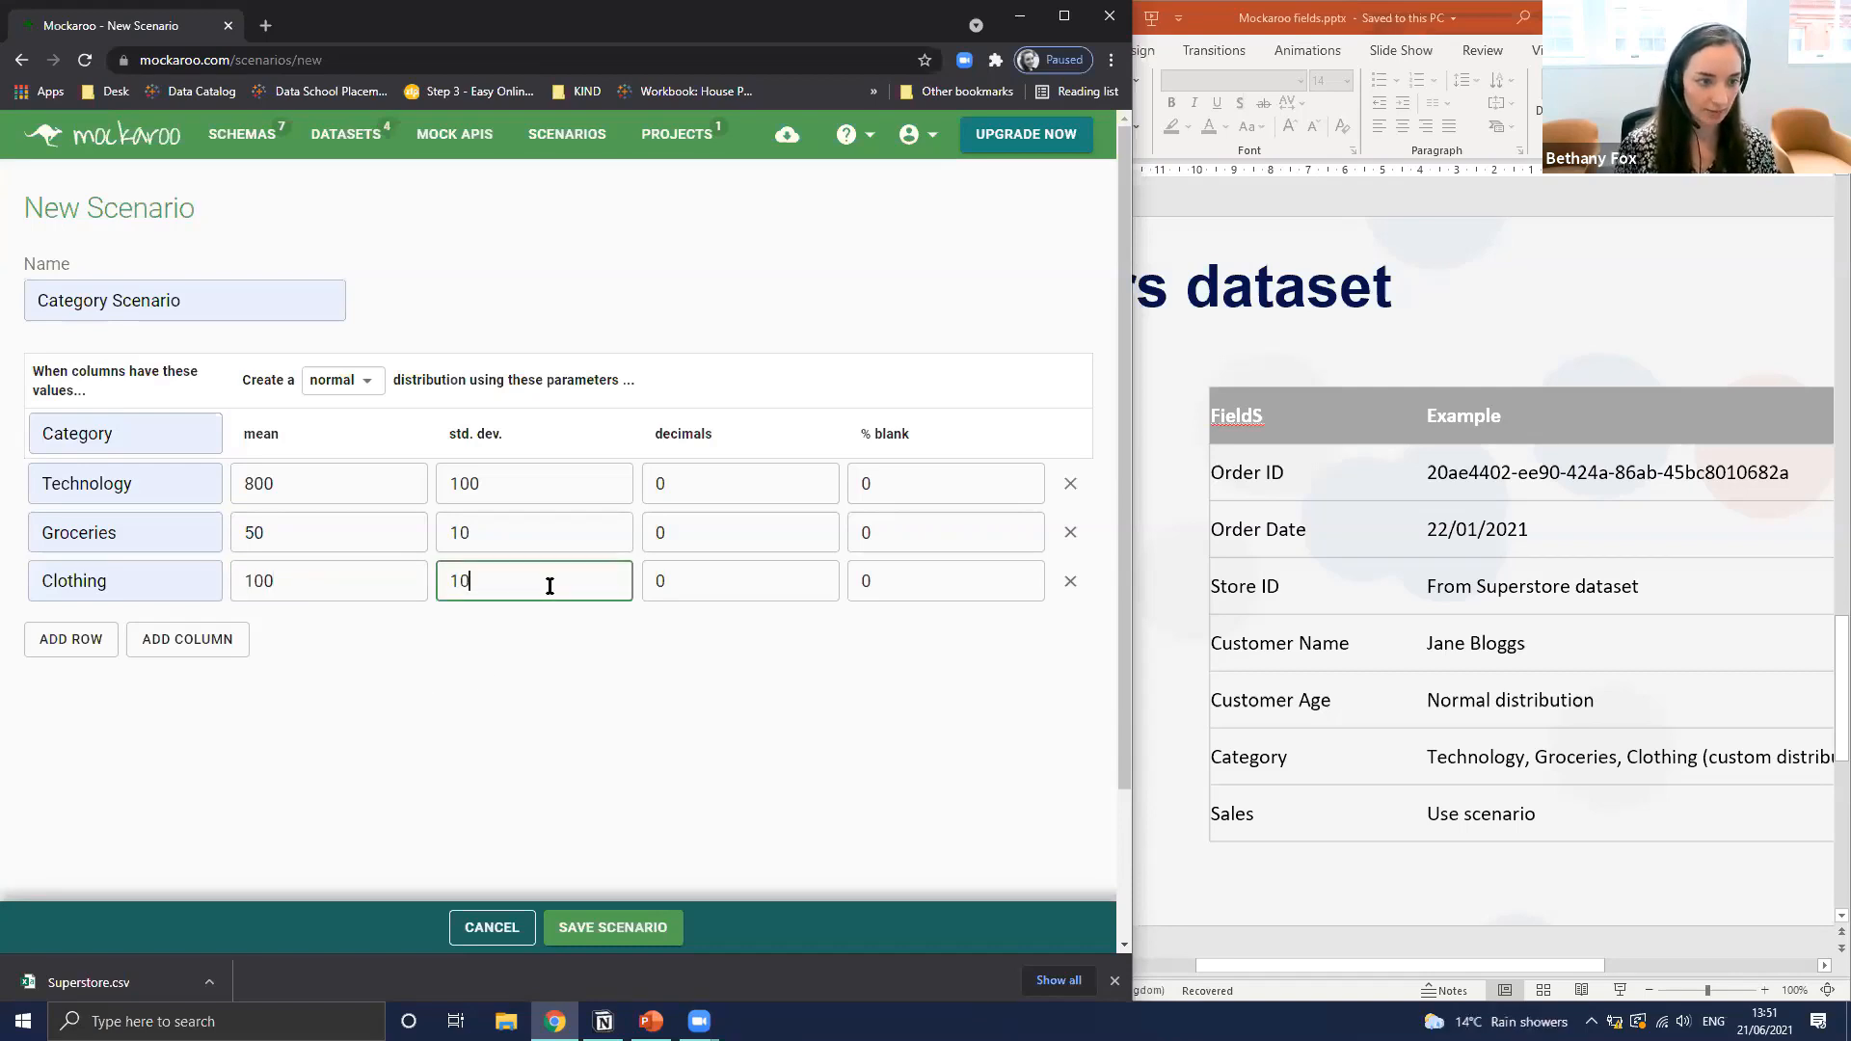
click(531, 666)
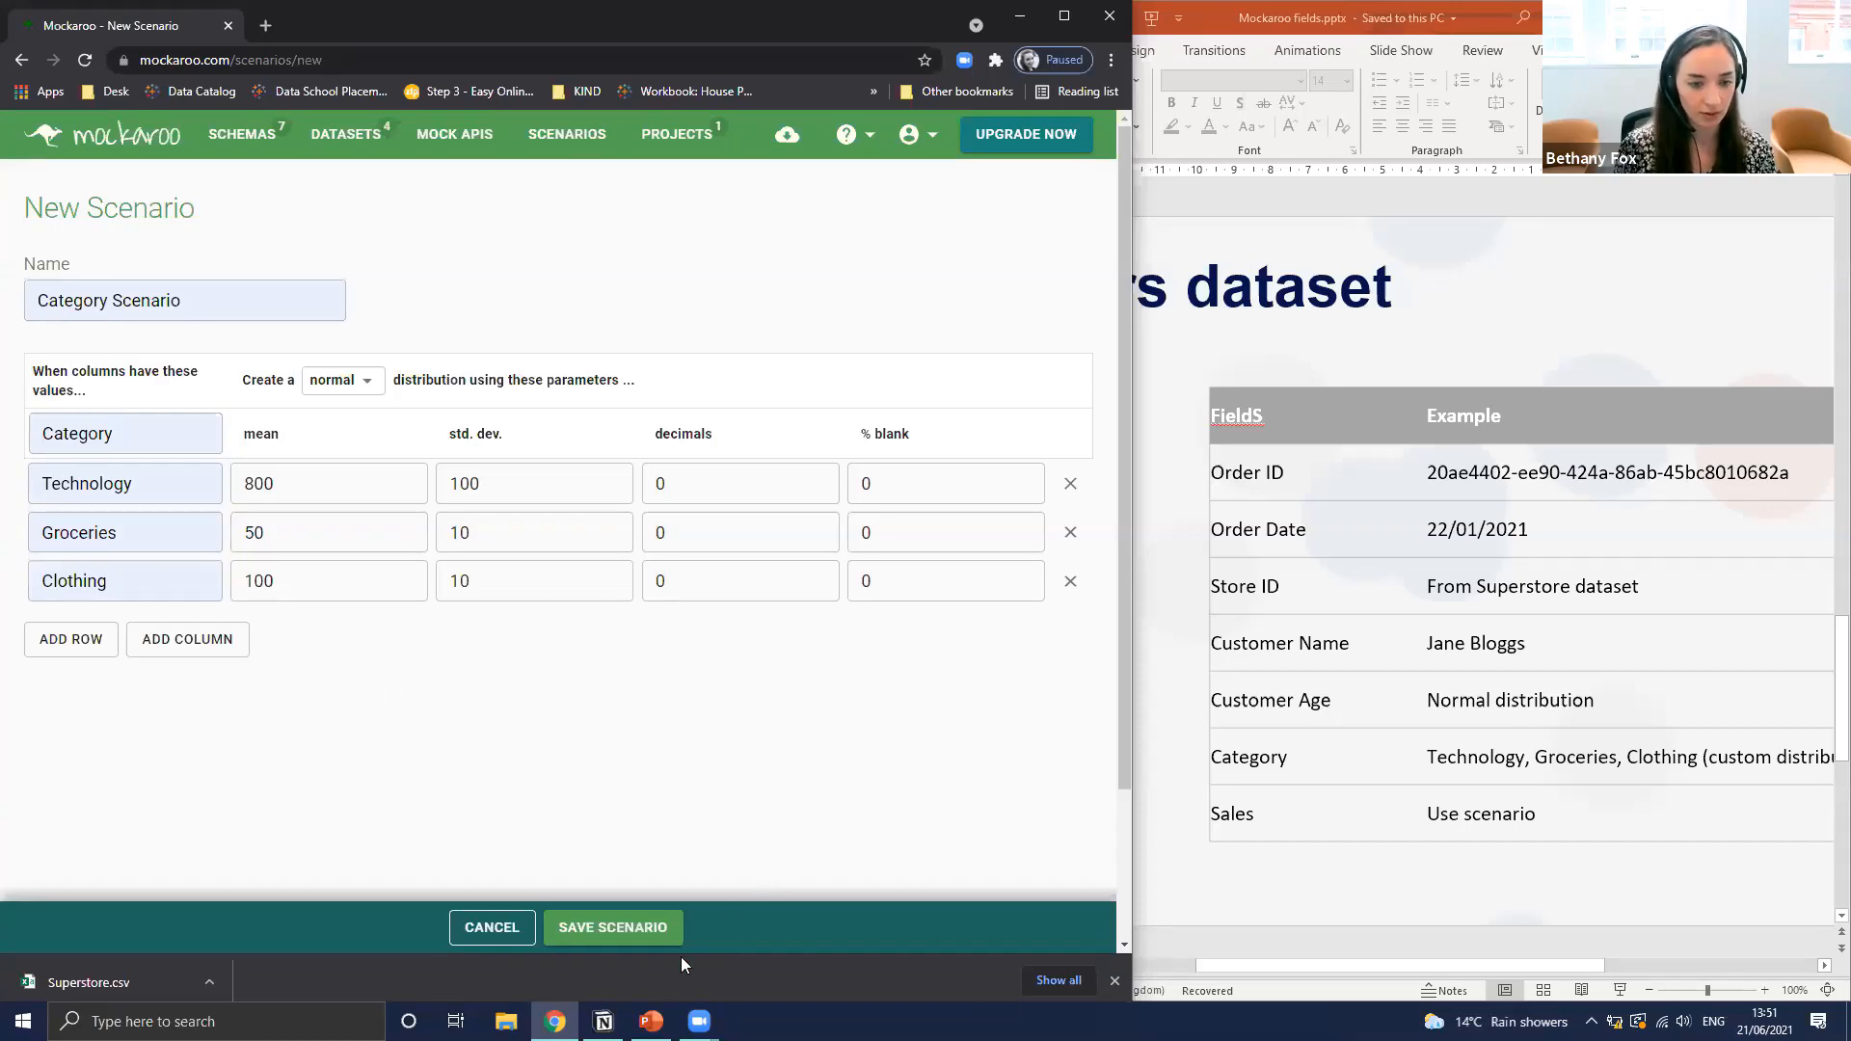
click(673, 931)
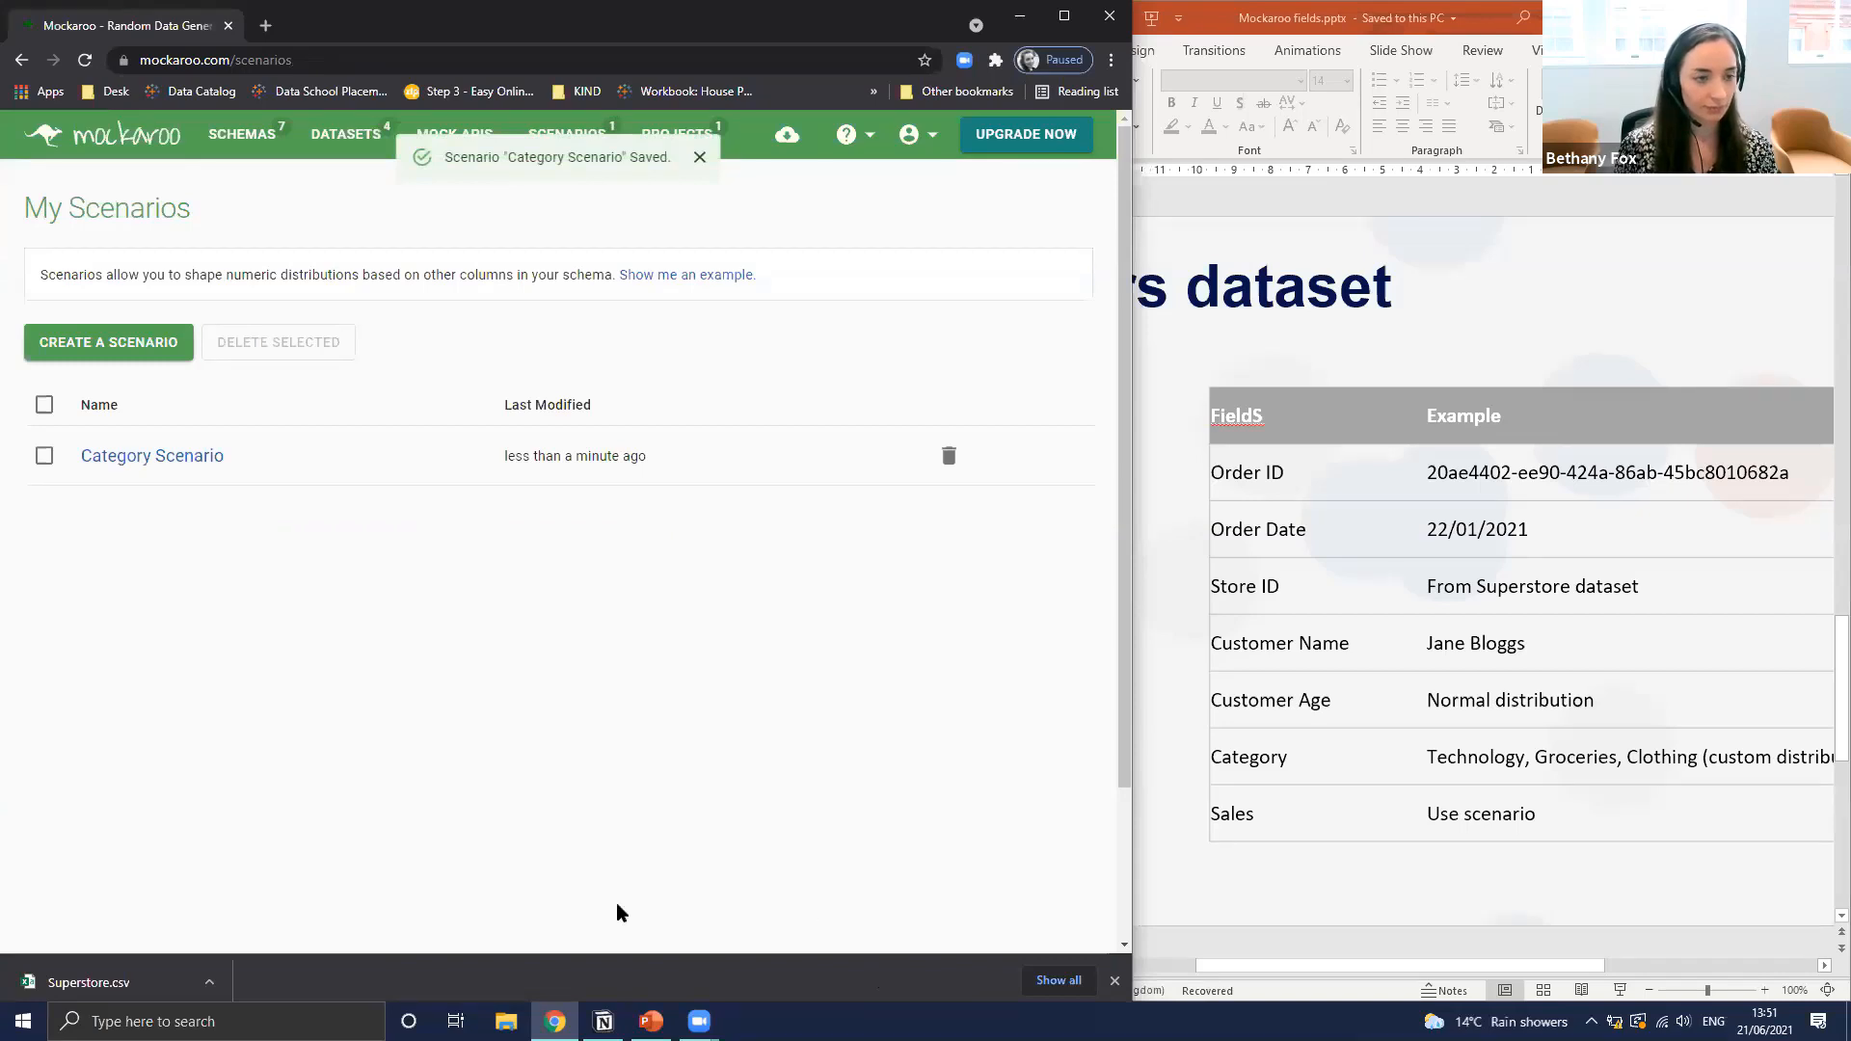
In the Orders schema, change the Sales field's type to Scenario and assign it Category Scenario
click(218, 135)
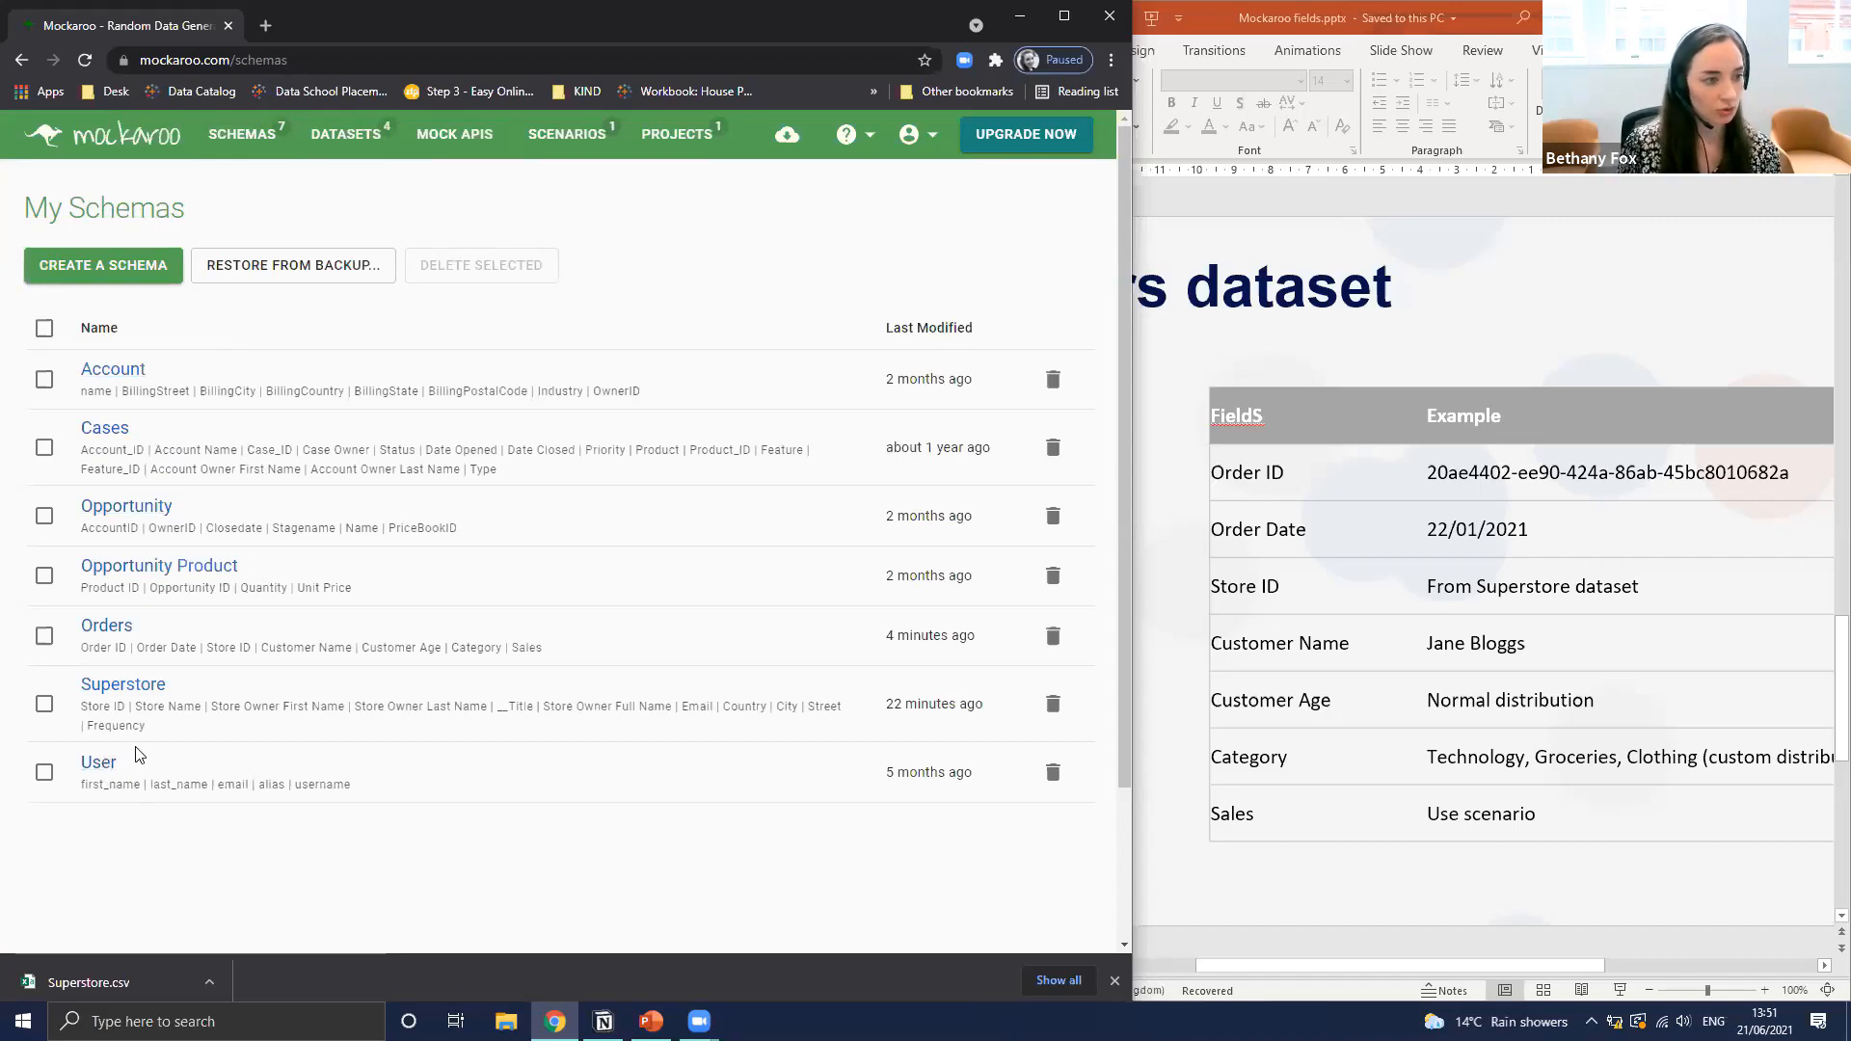
click(109, 625)
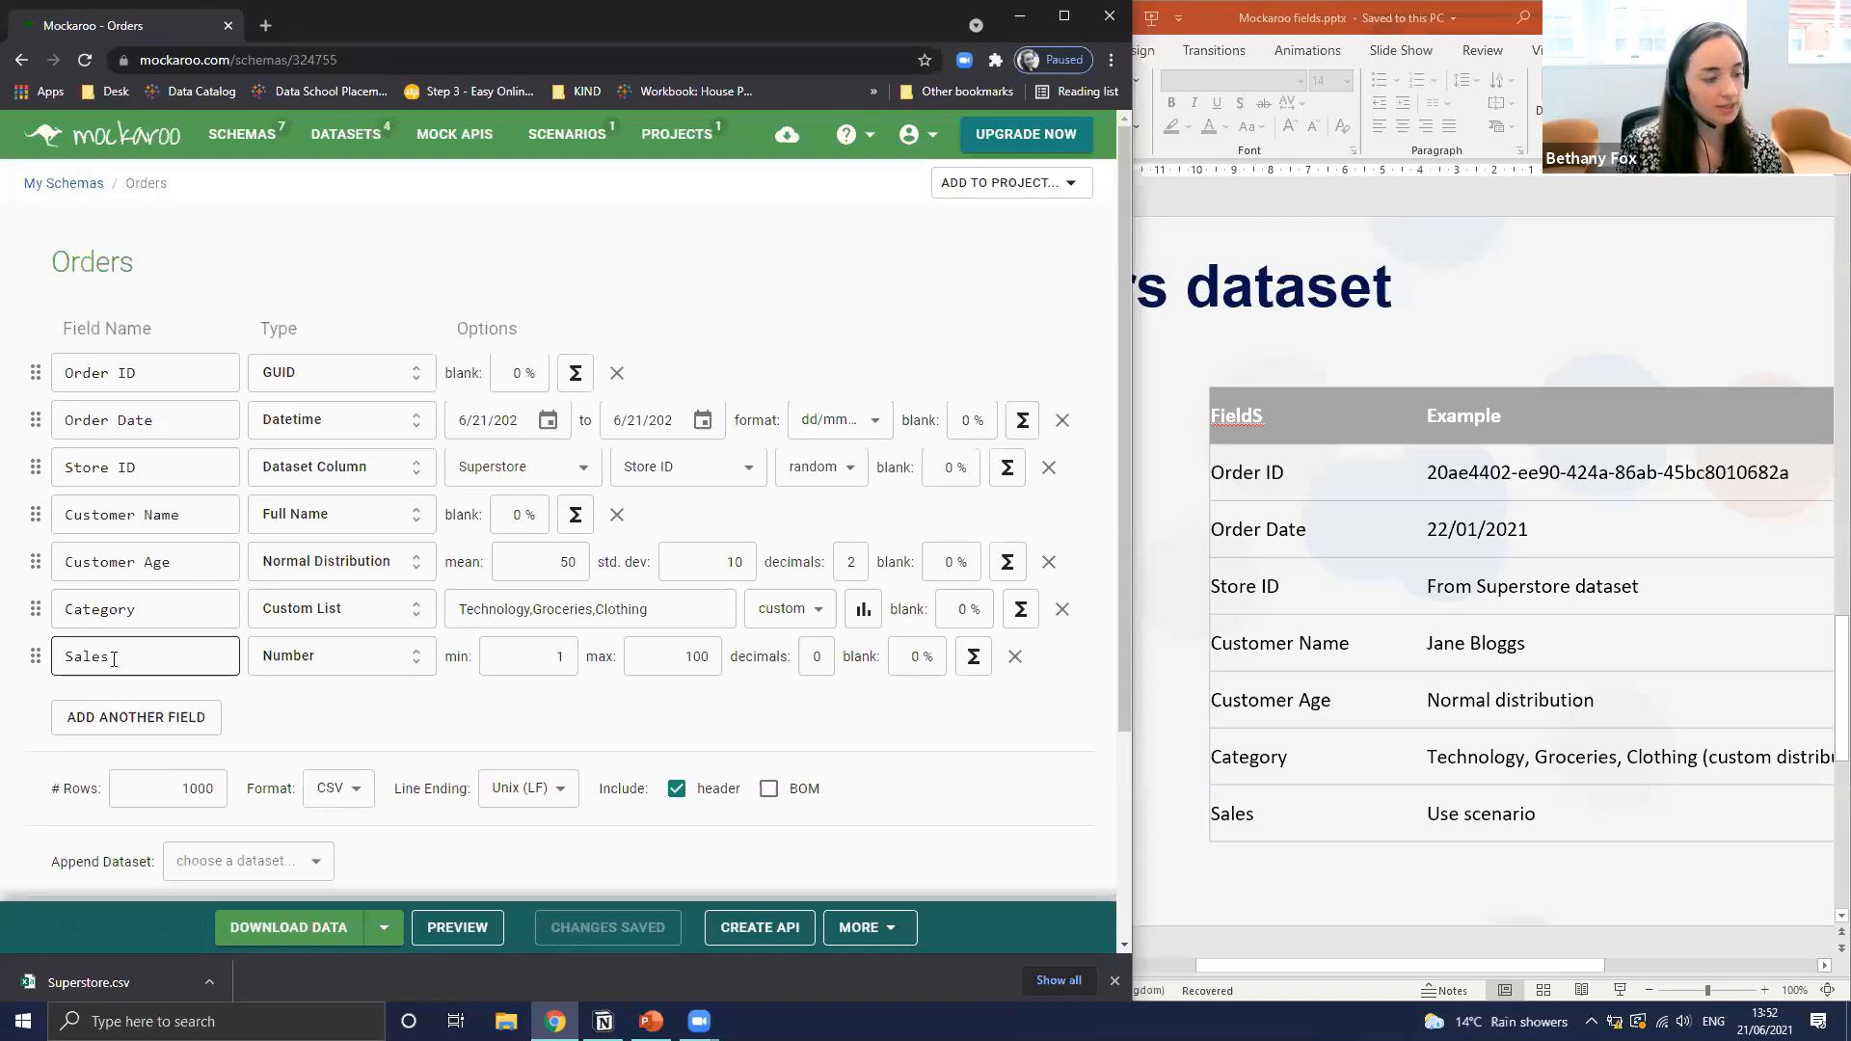
click(360, 661)
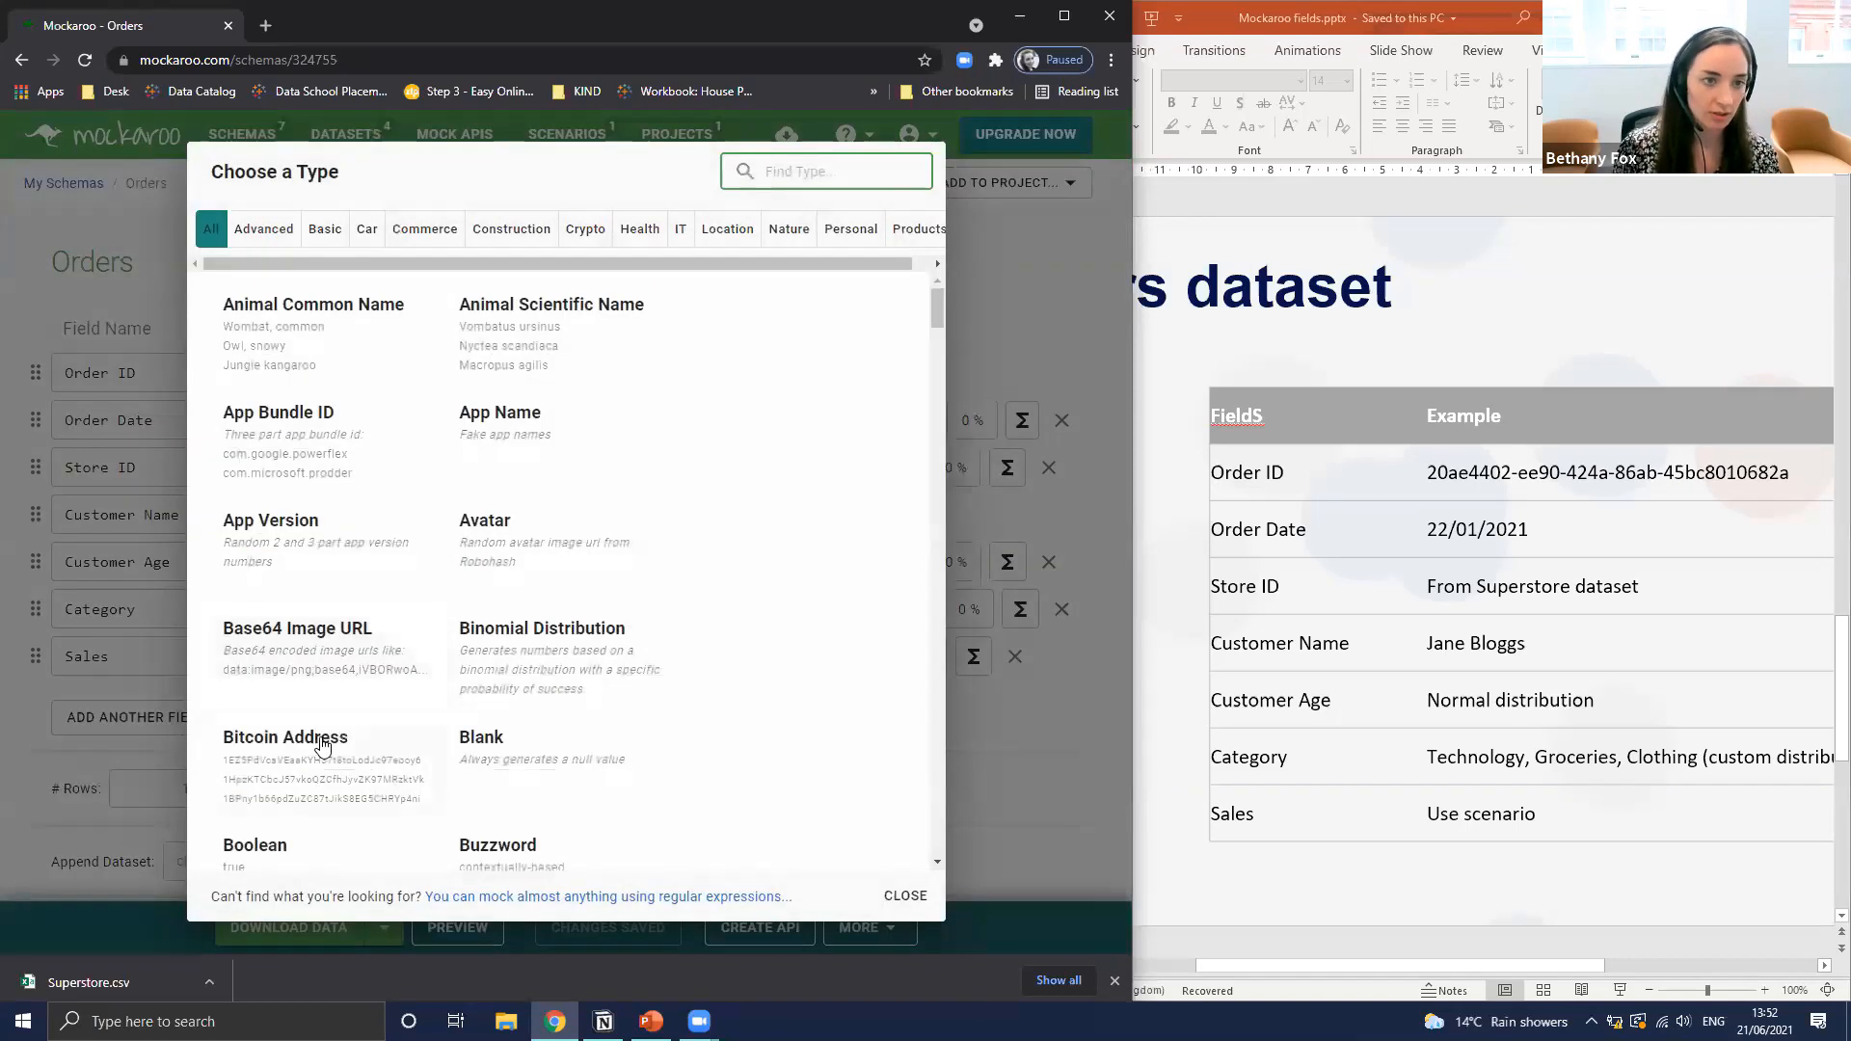
text(scen)
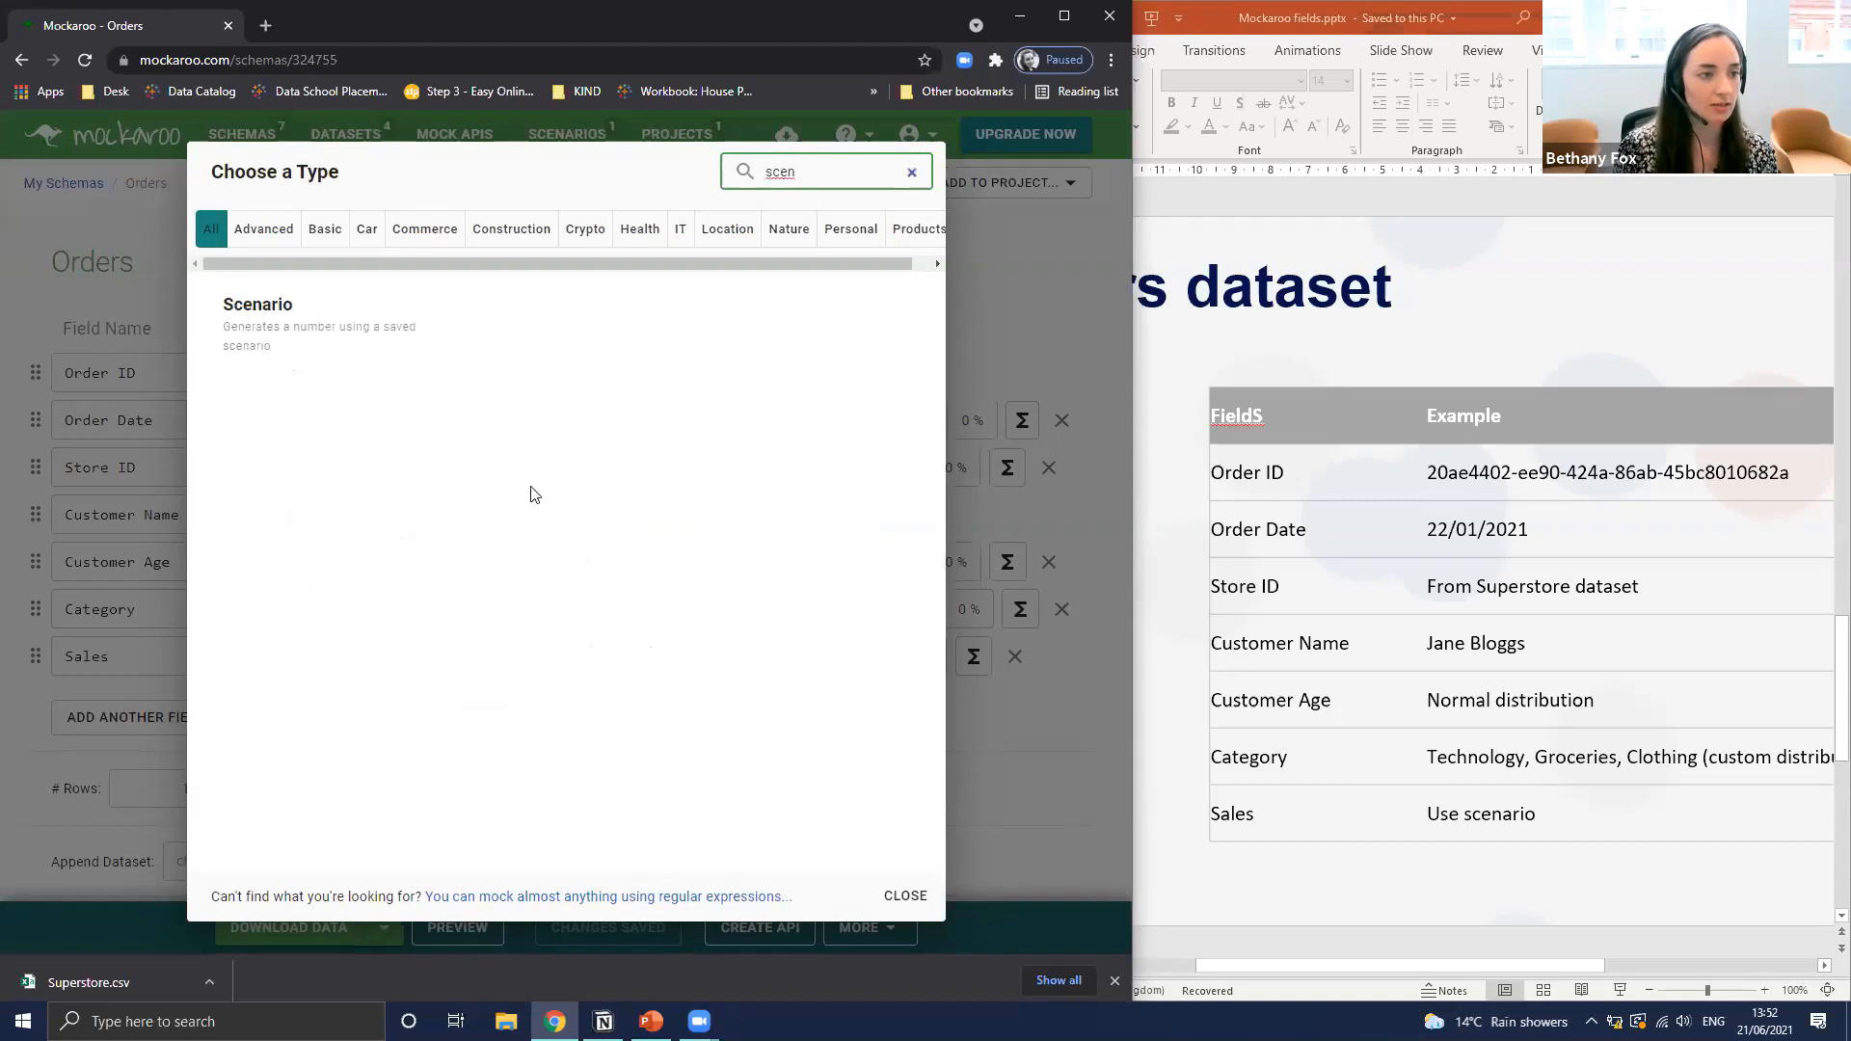
click(334, 345)
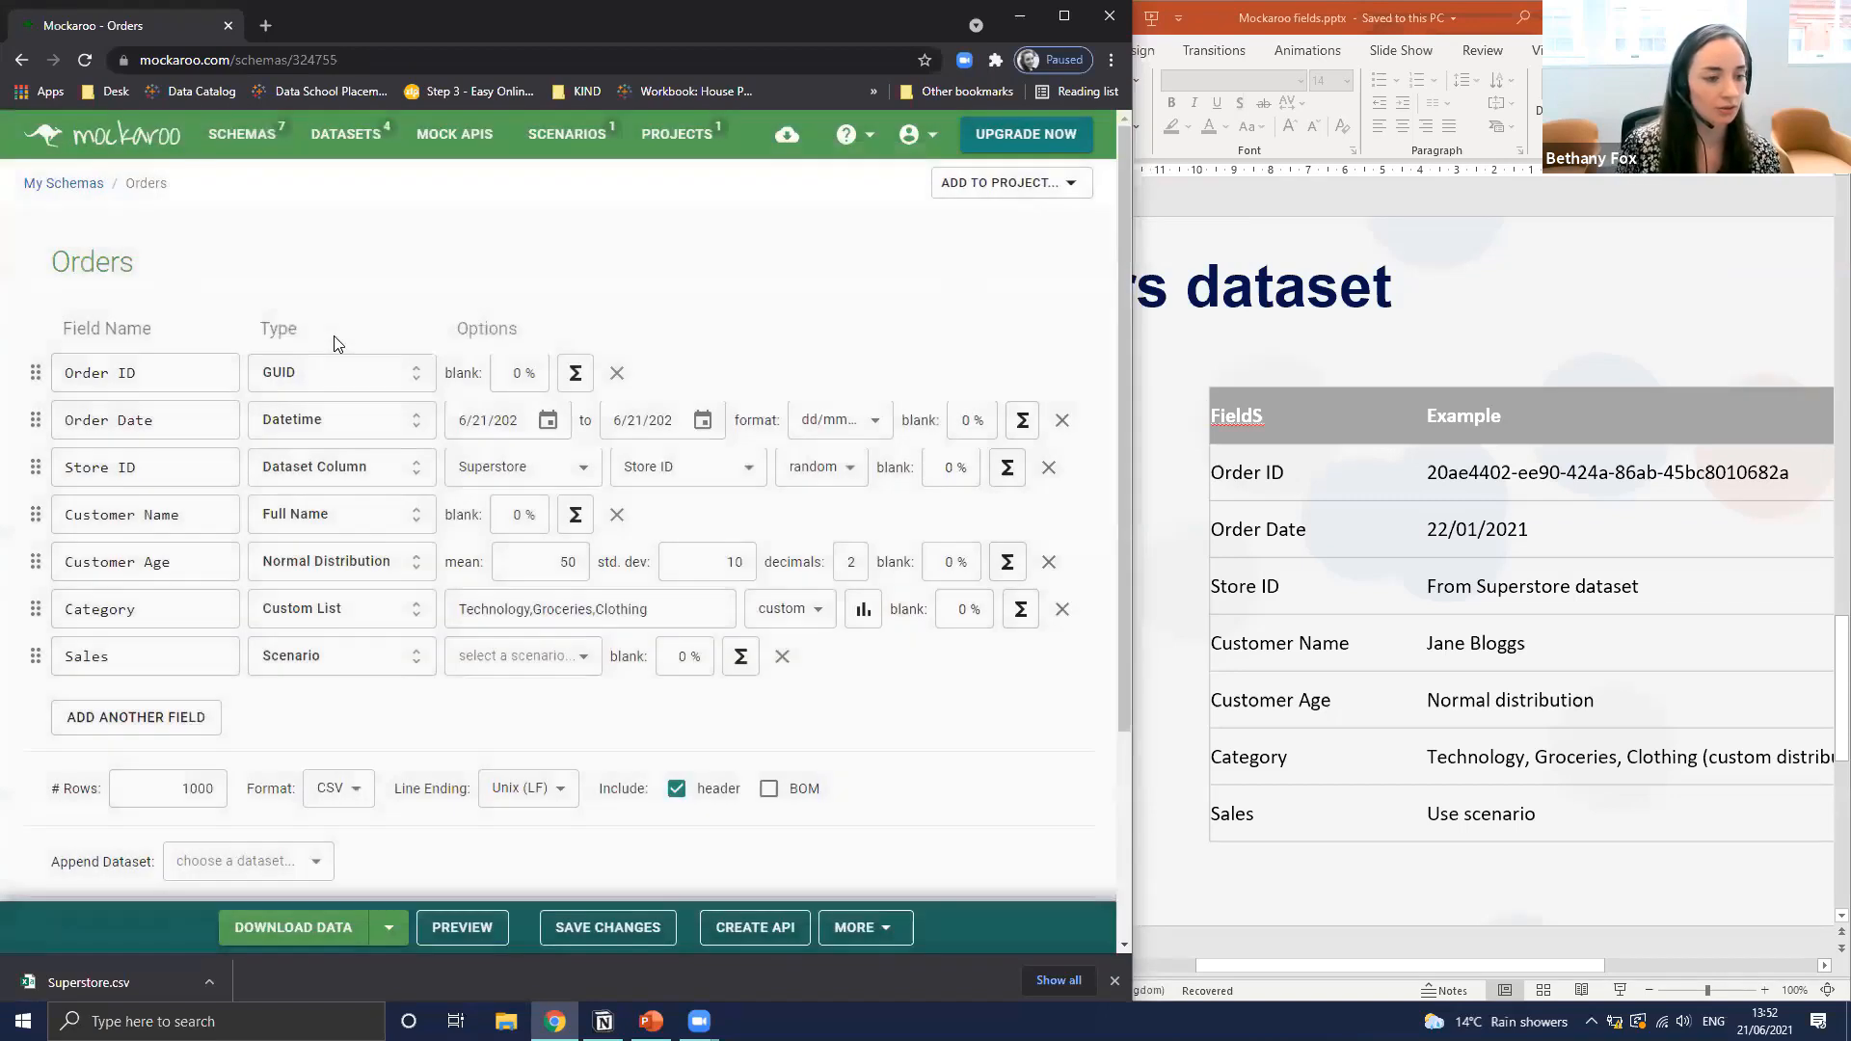
click(525, 661)
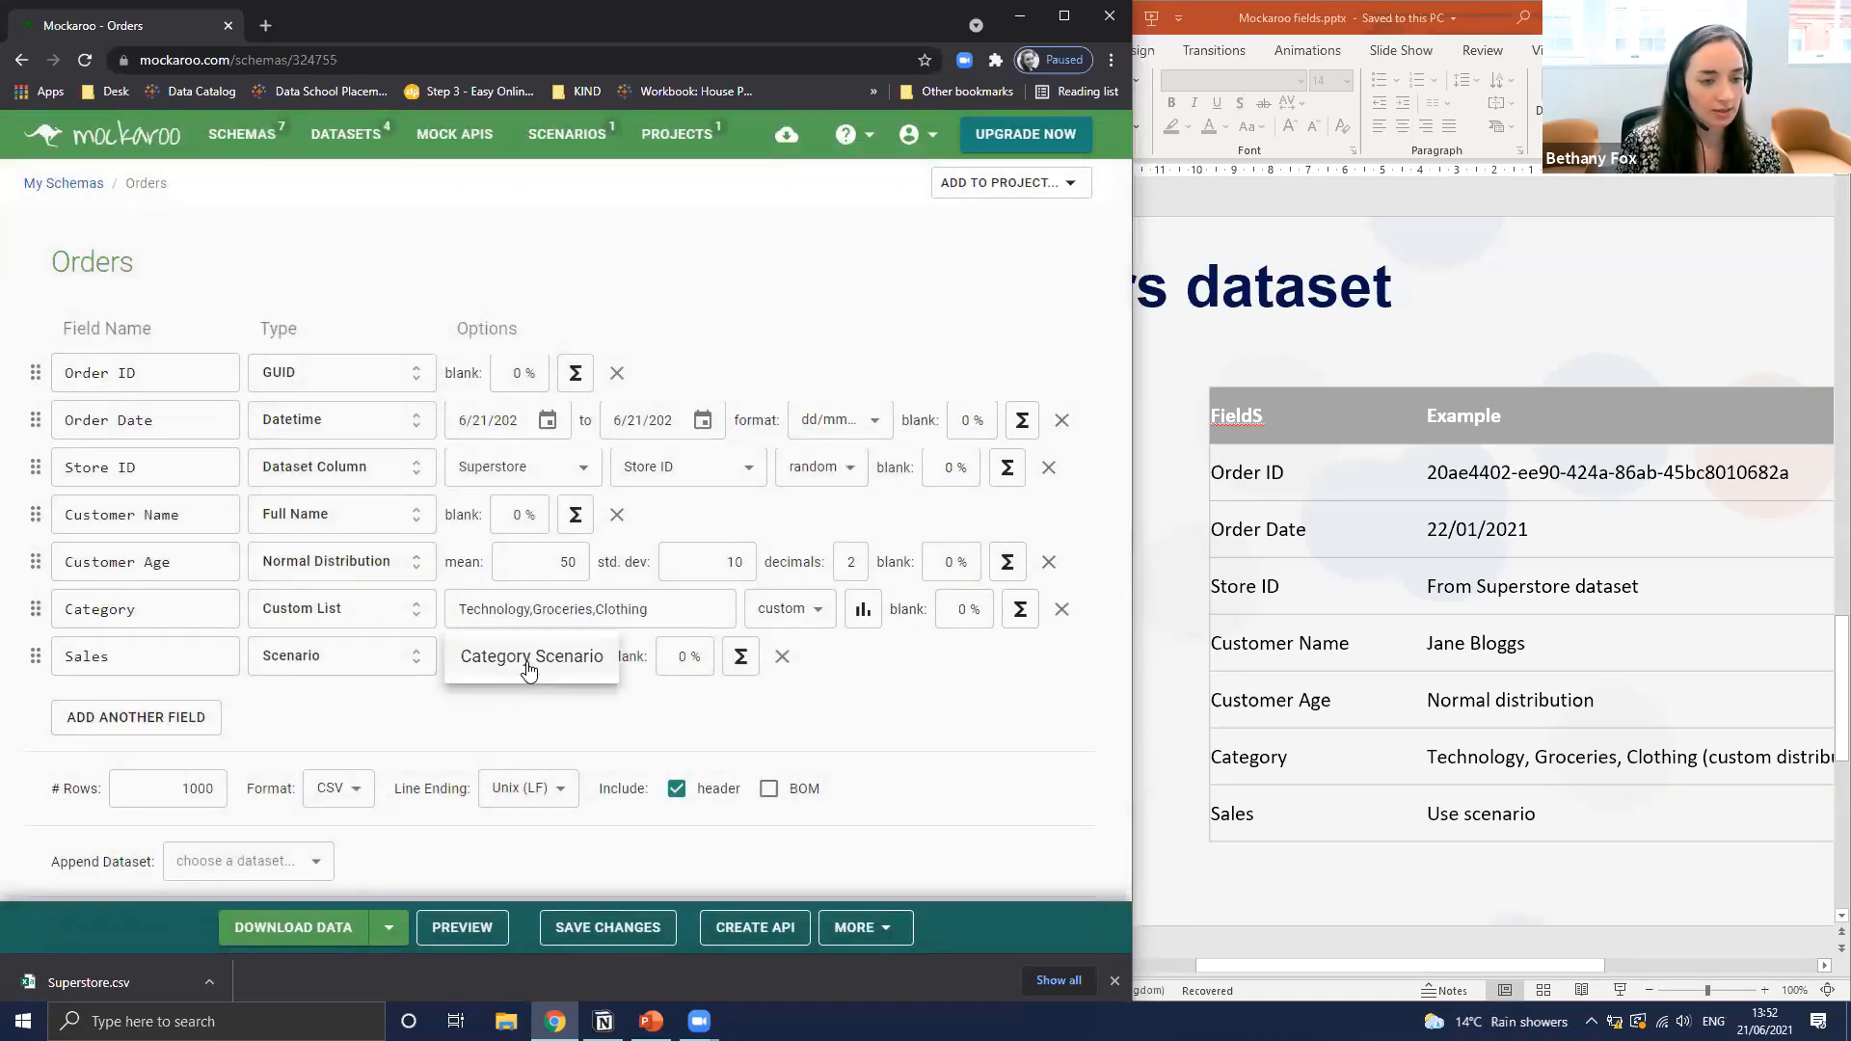
click(529, 660)
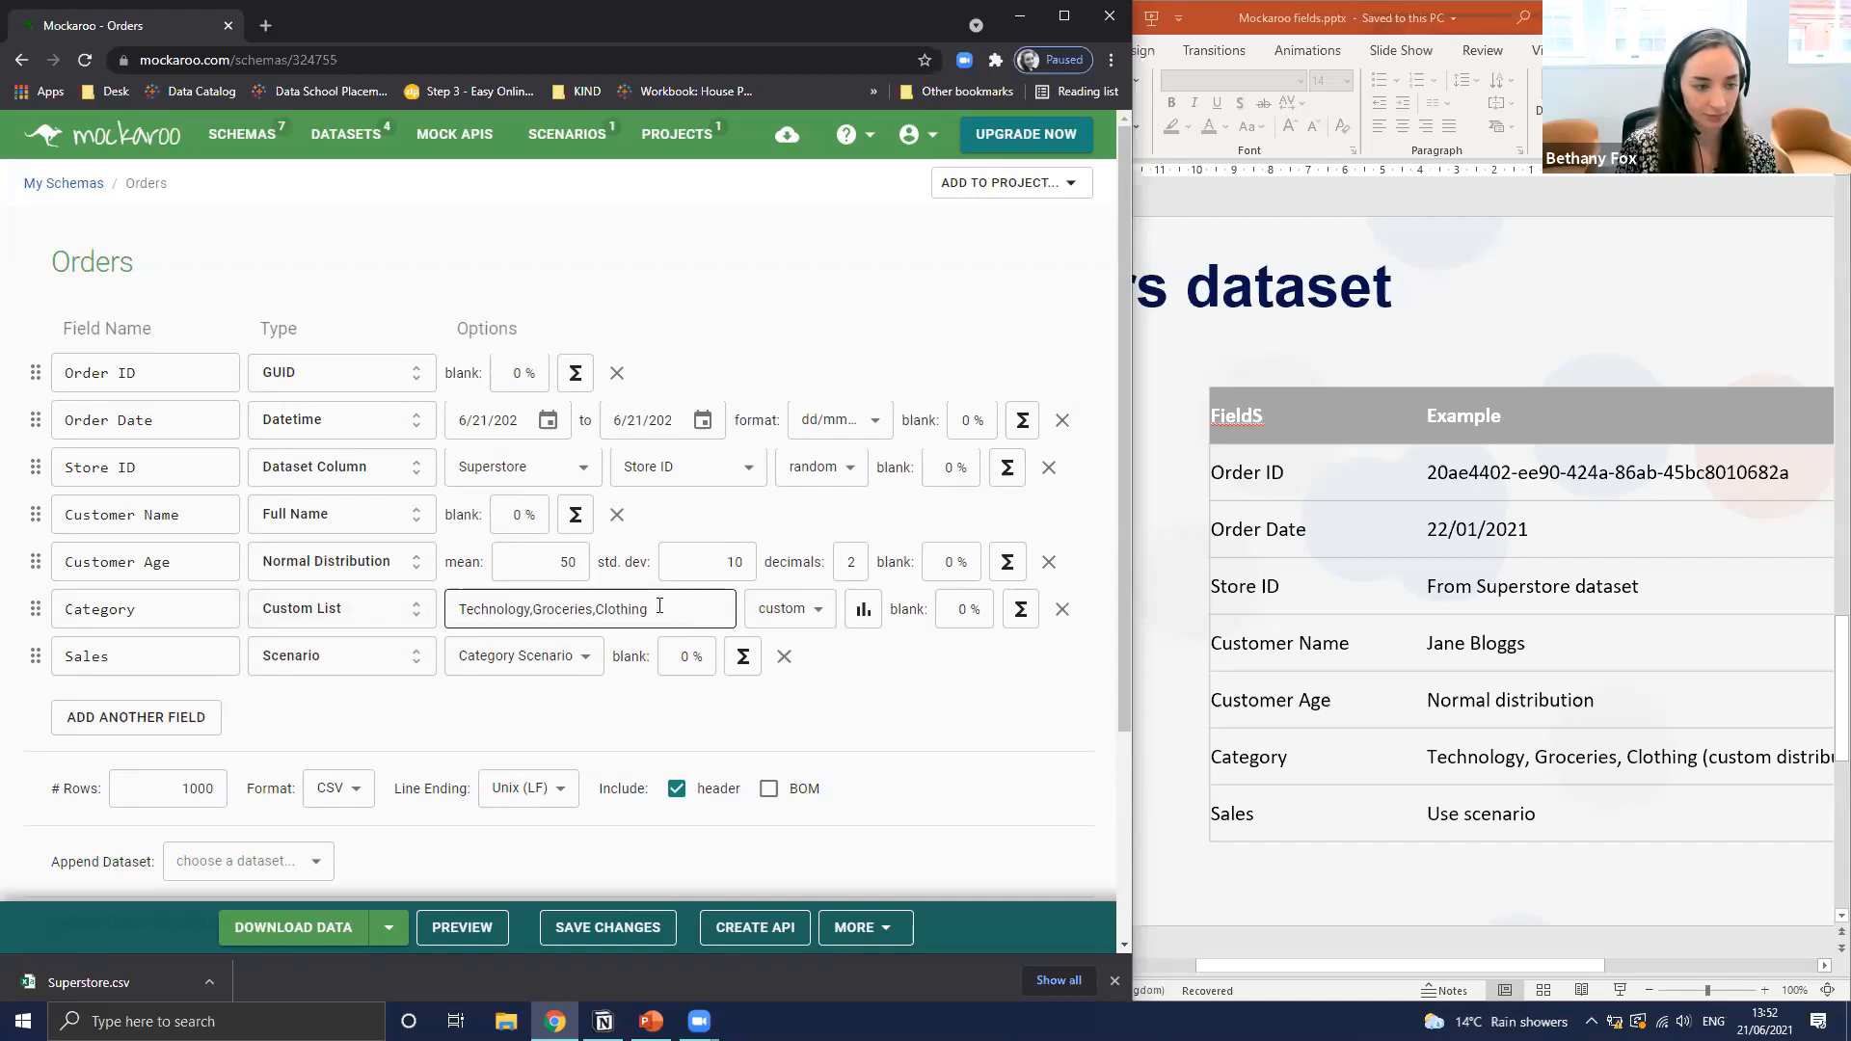
Preview the Orders data and examine how the Sales values vary between Technology, Clothing and Groceries rows
scroll(983, 716, down, 1)
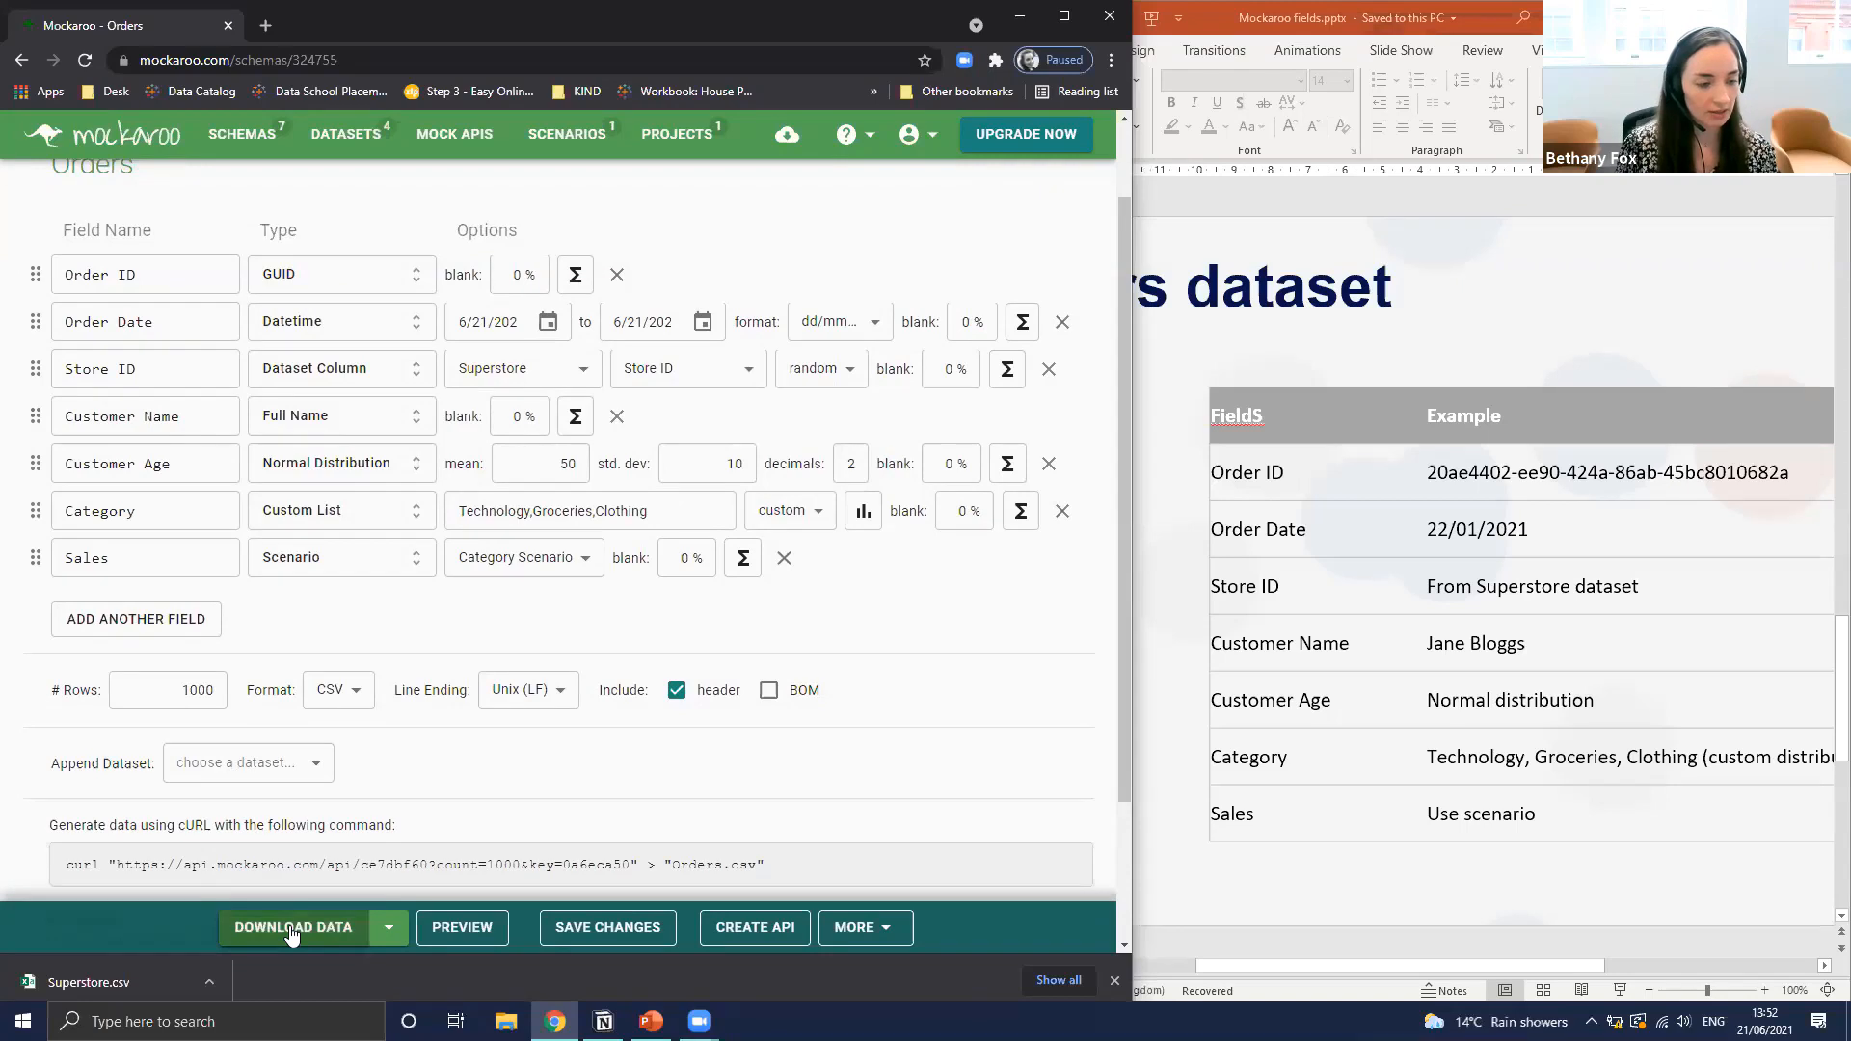
click(481, 931)
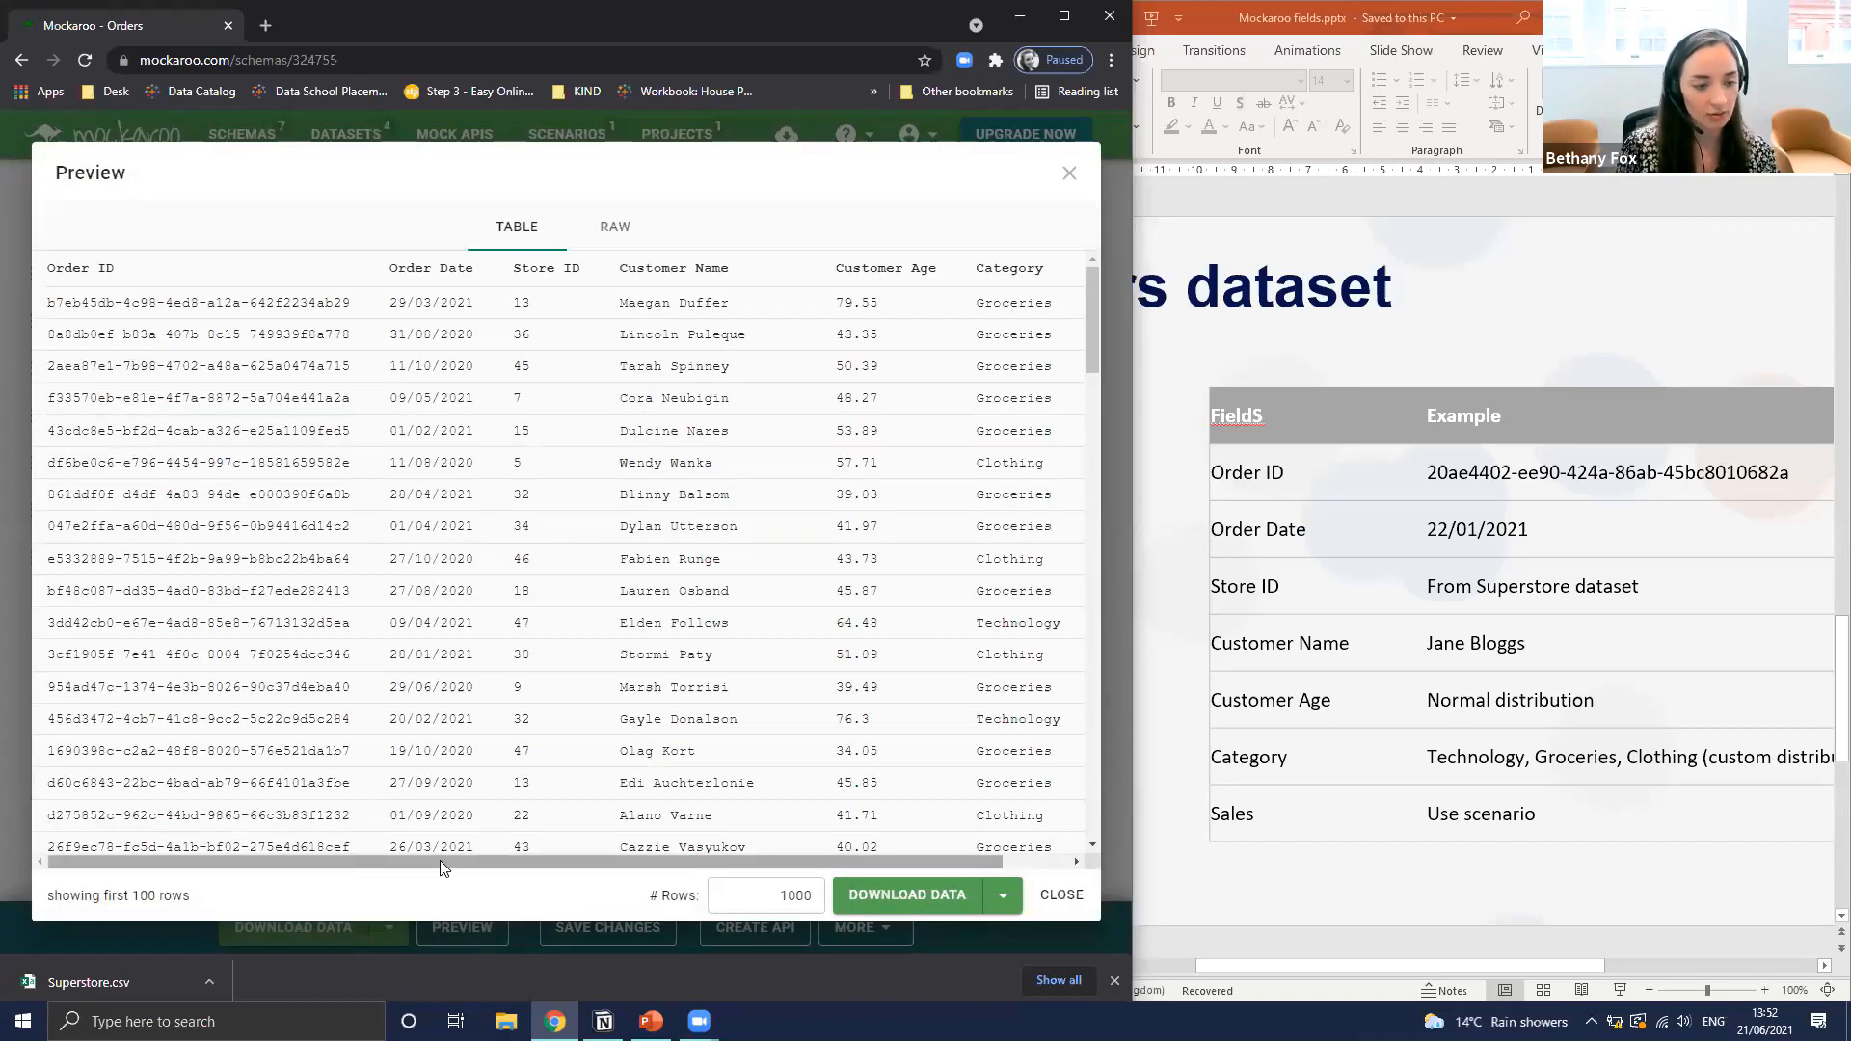
drag(487, 861, 557, 863)
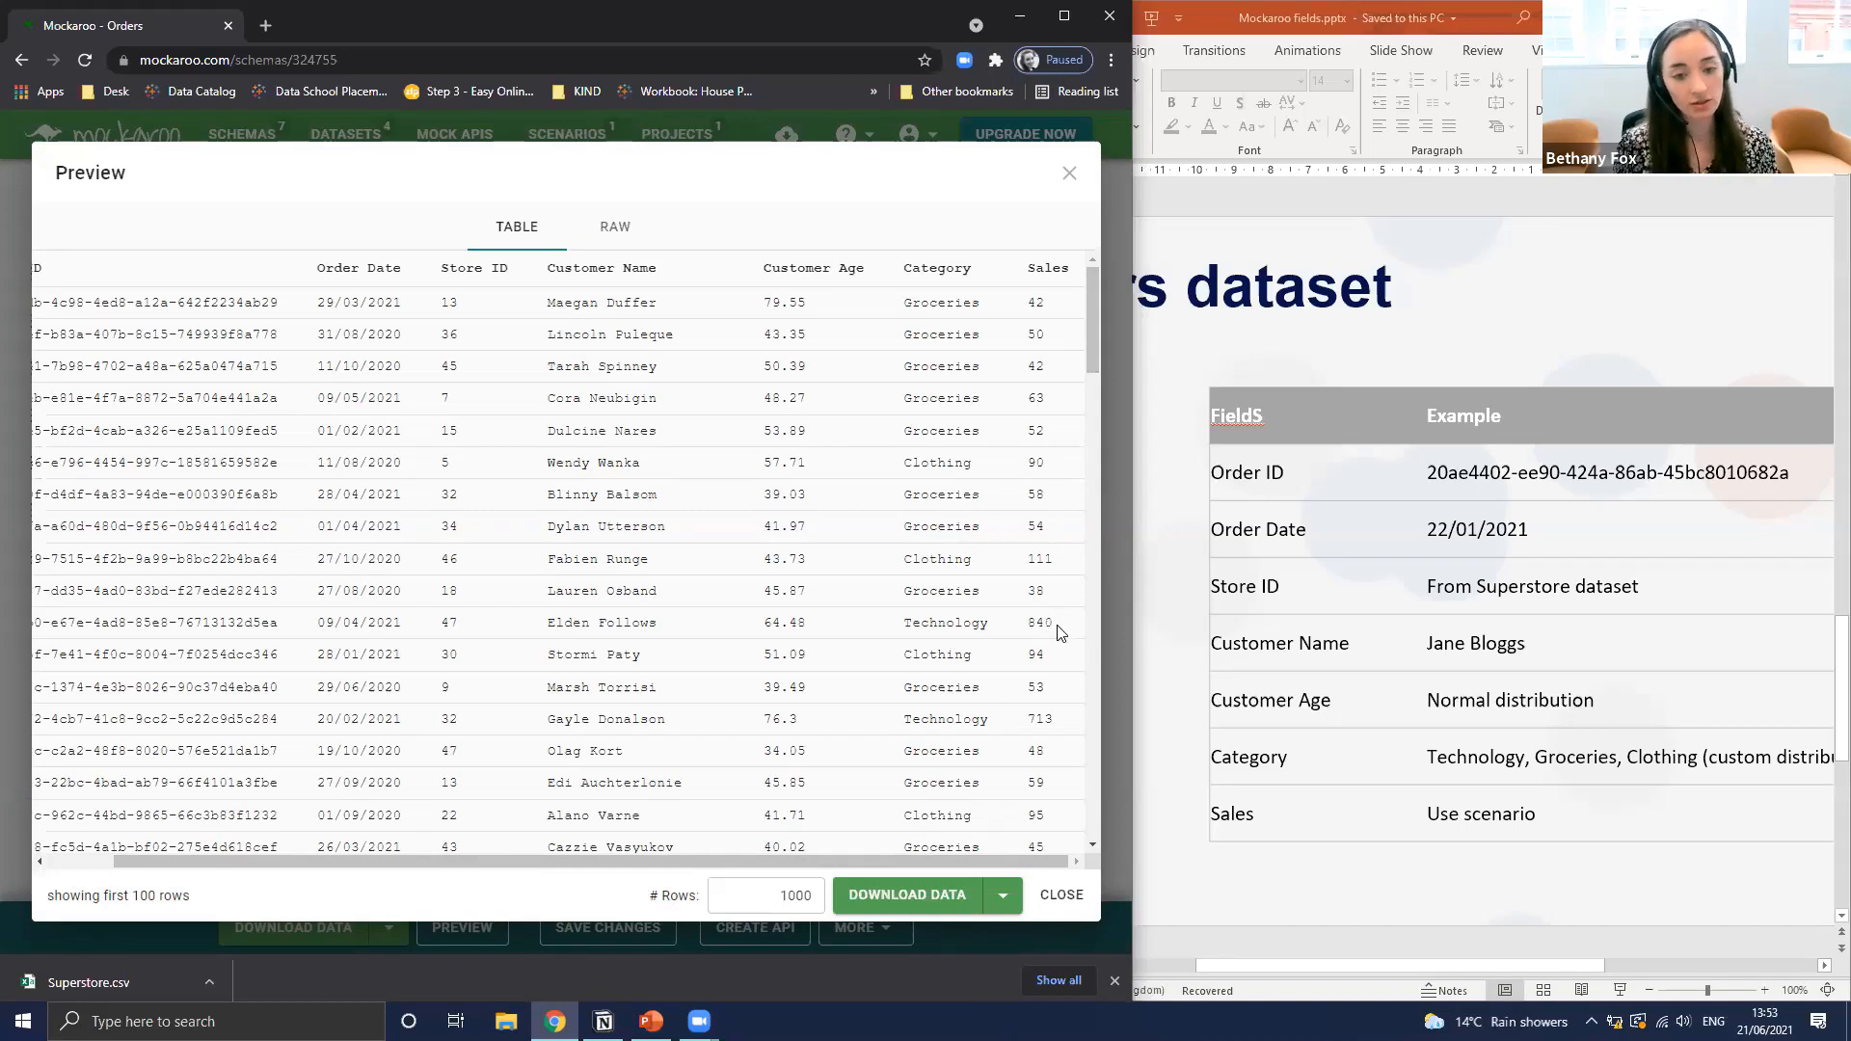
drag(1057, 627, 1029, 626)
drag(1068, 723, 1031, 718)
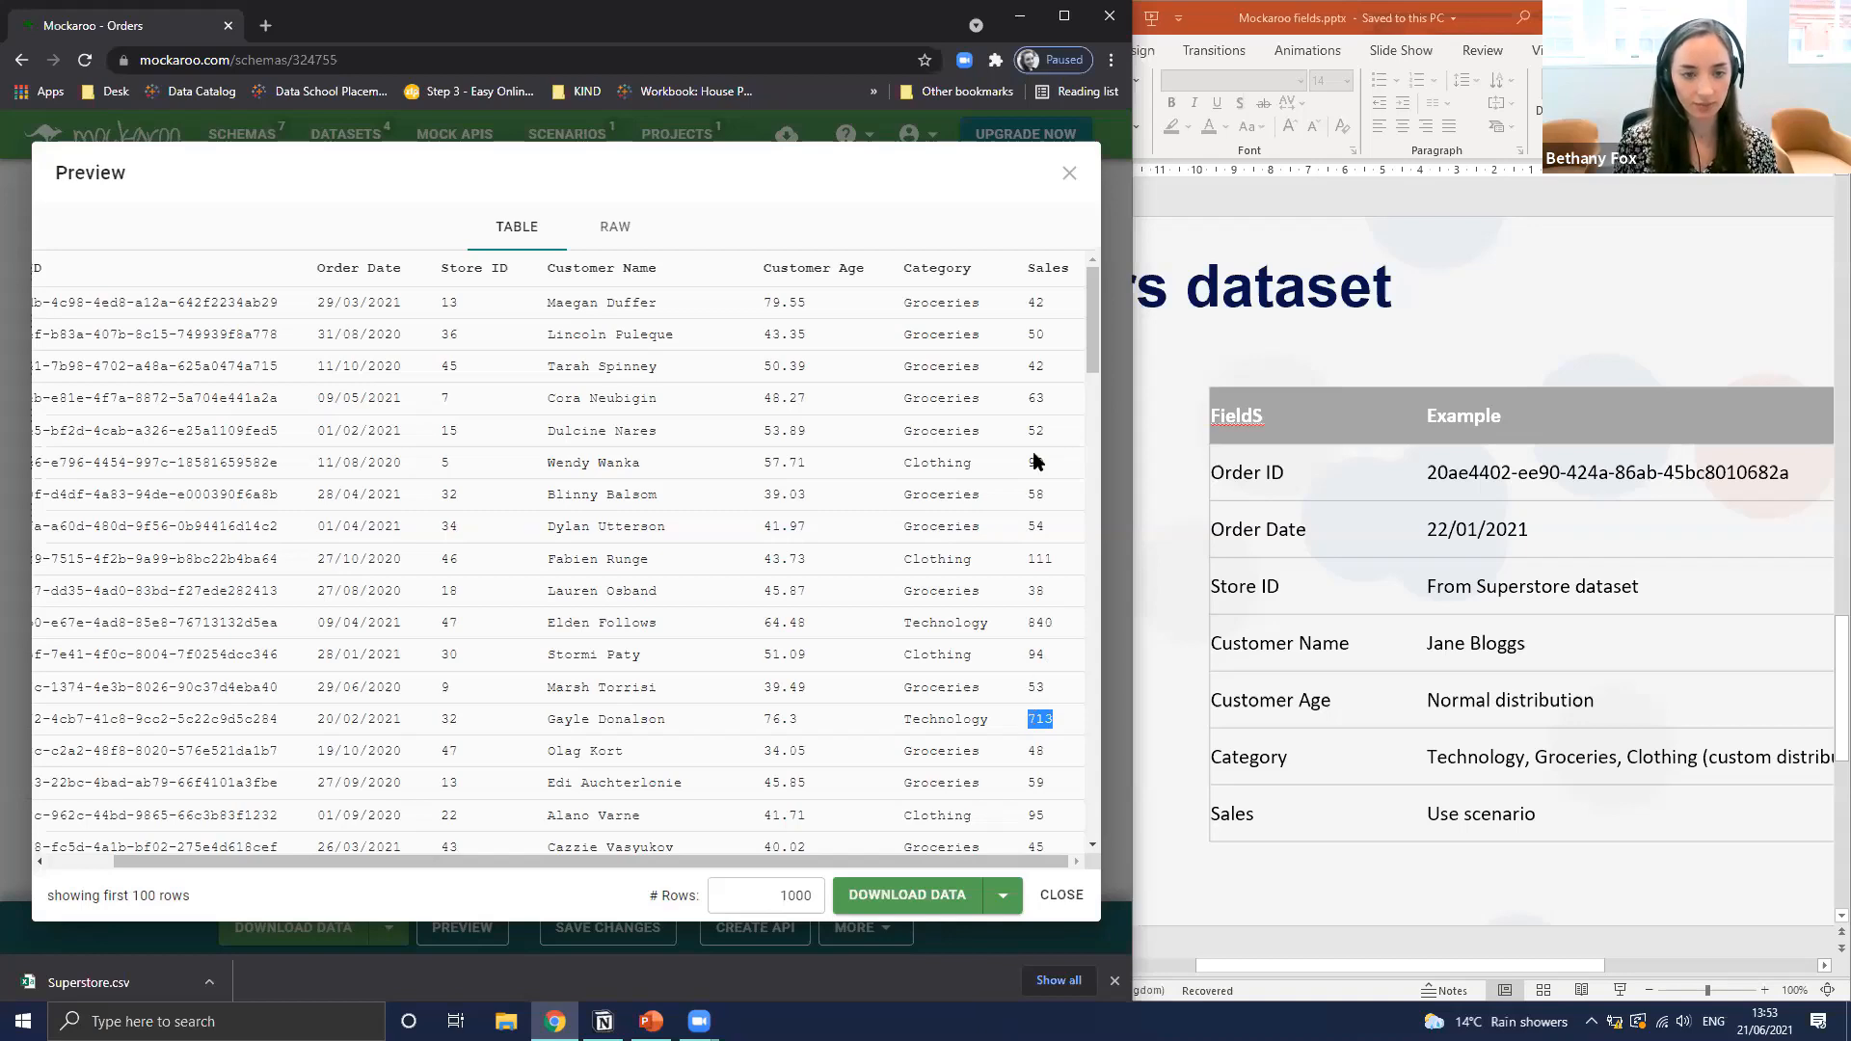
drag(1050, 472, 1034, 455)
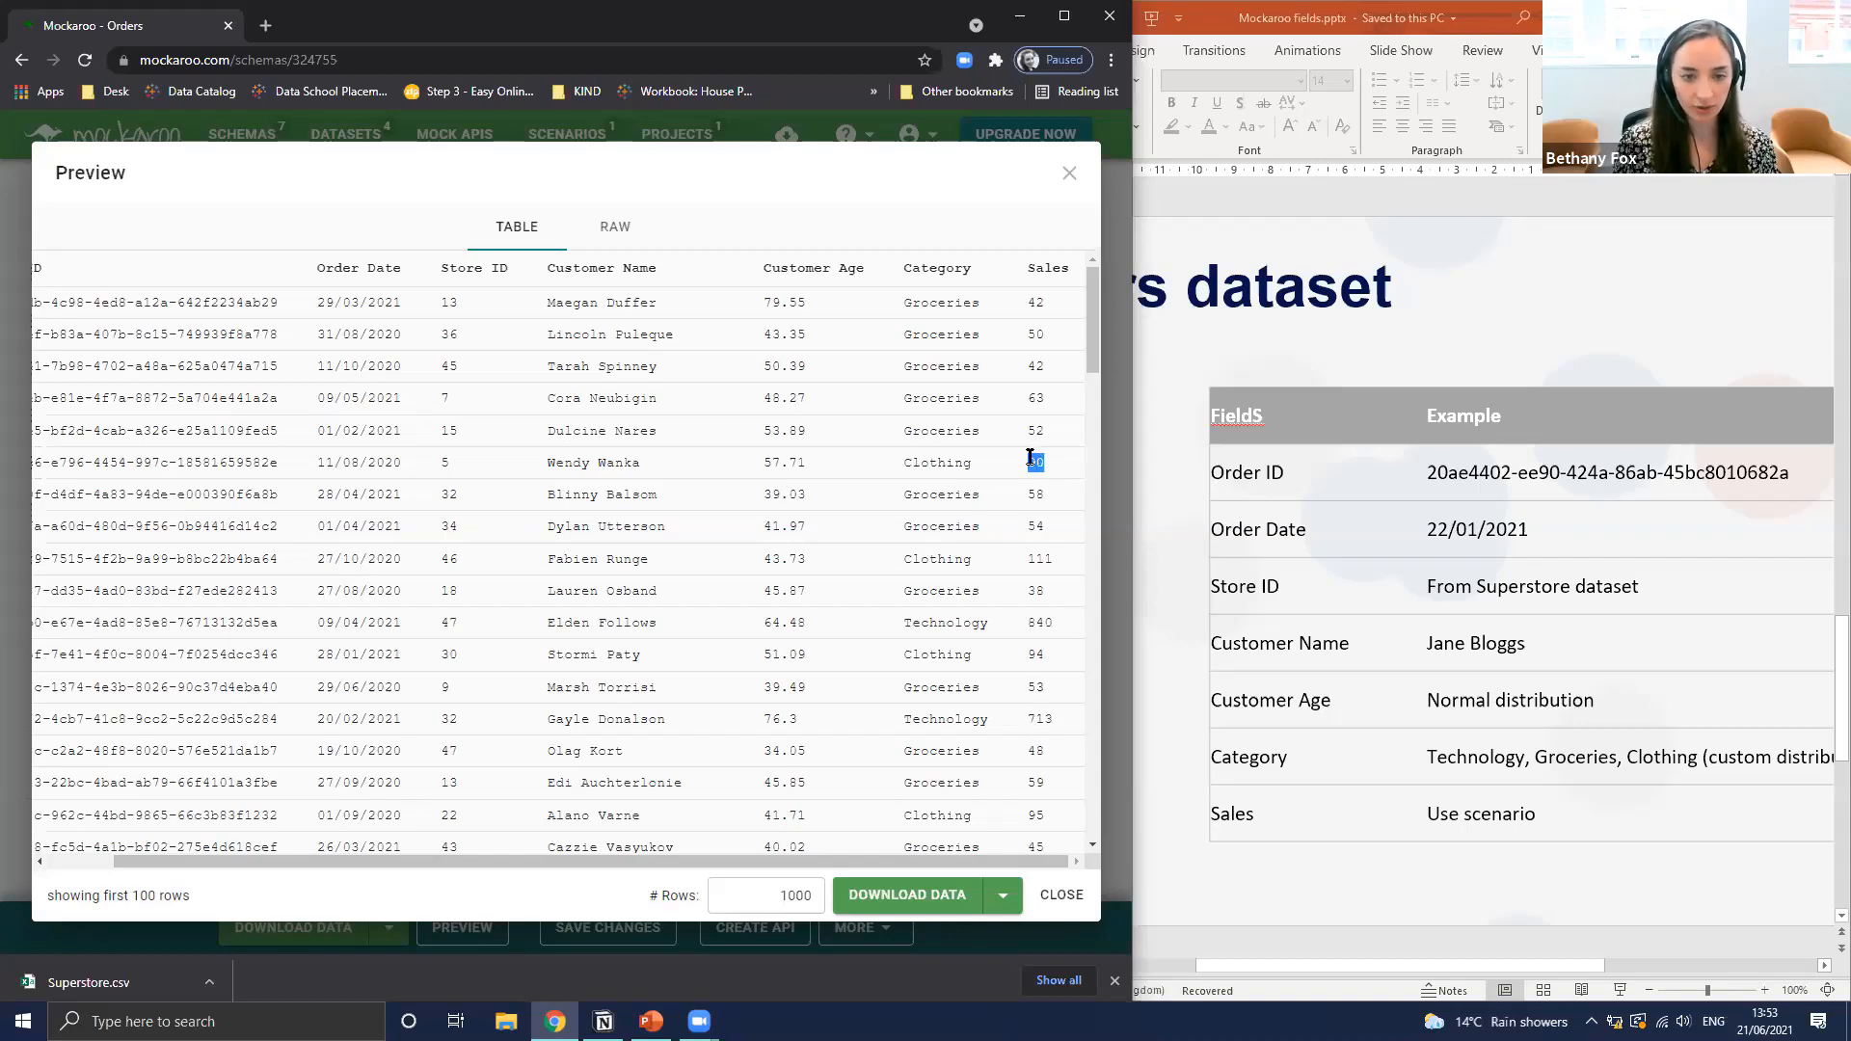
drag(1072, 563, 1028, 558)
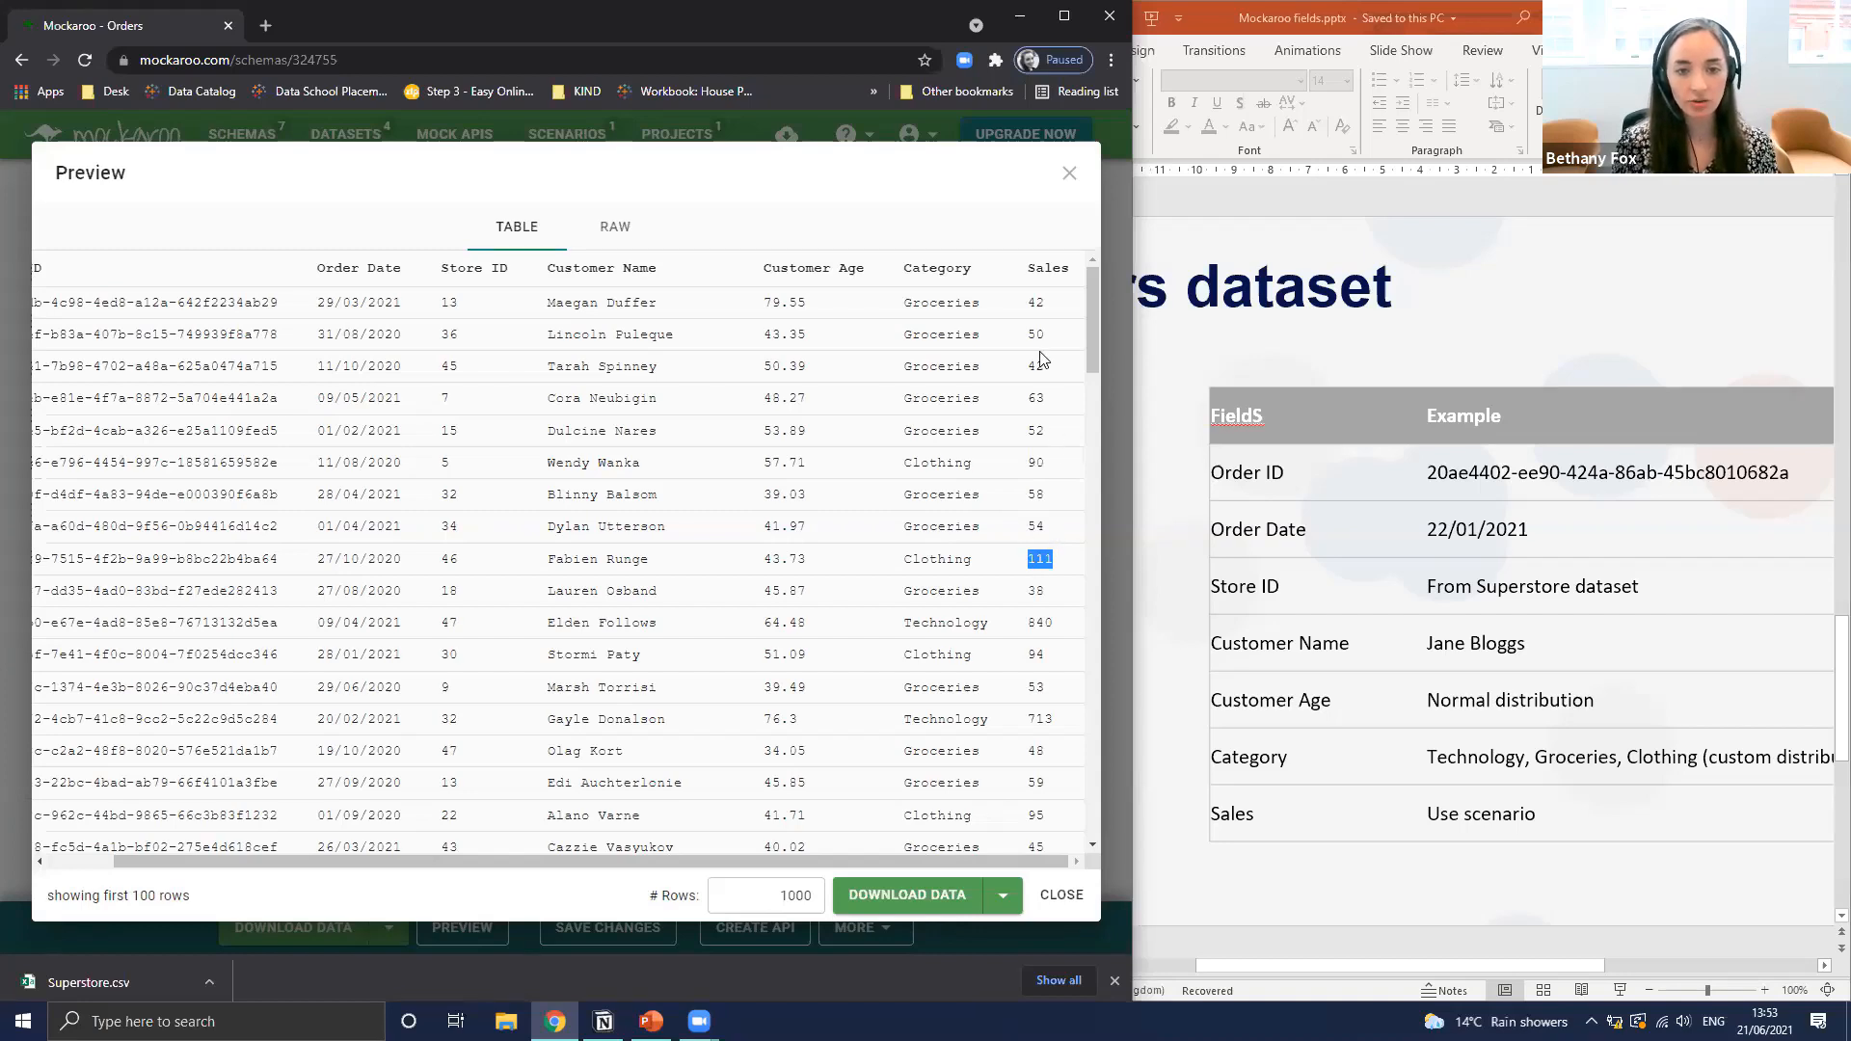
drag(1049, 301, 1027, 337)
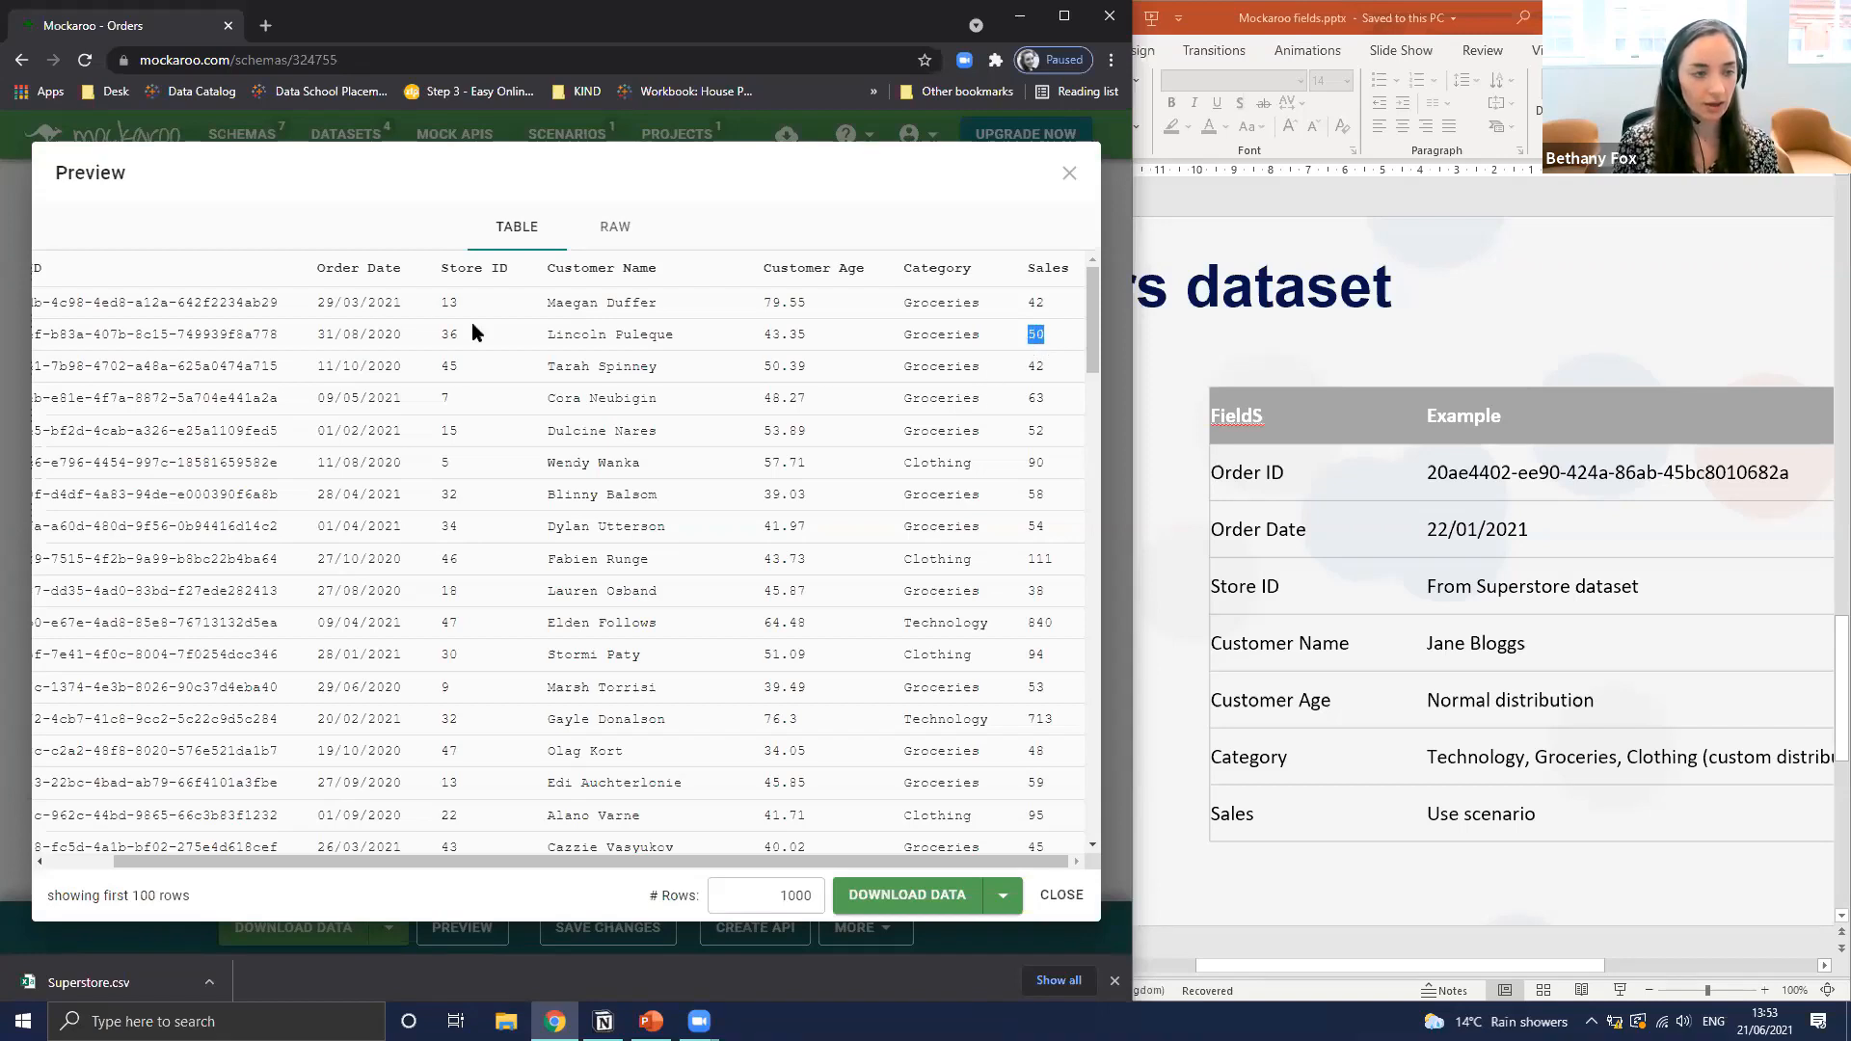
scroll(459, 643, down, 3)
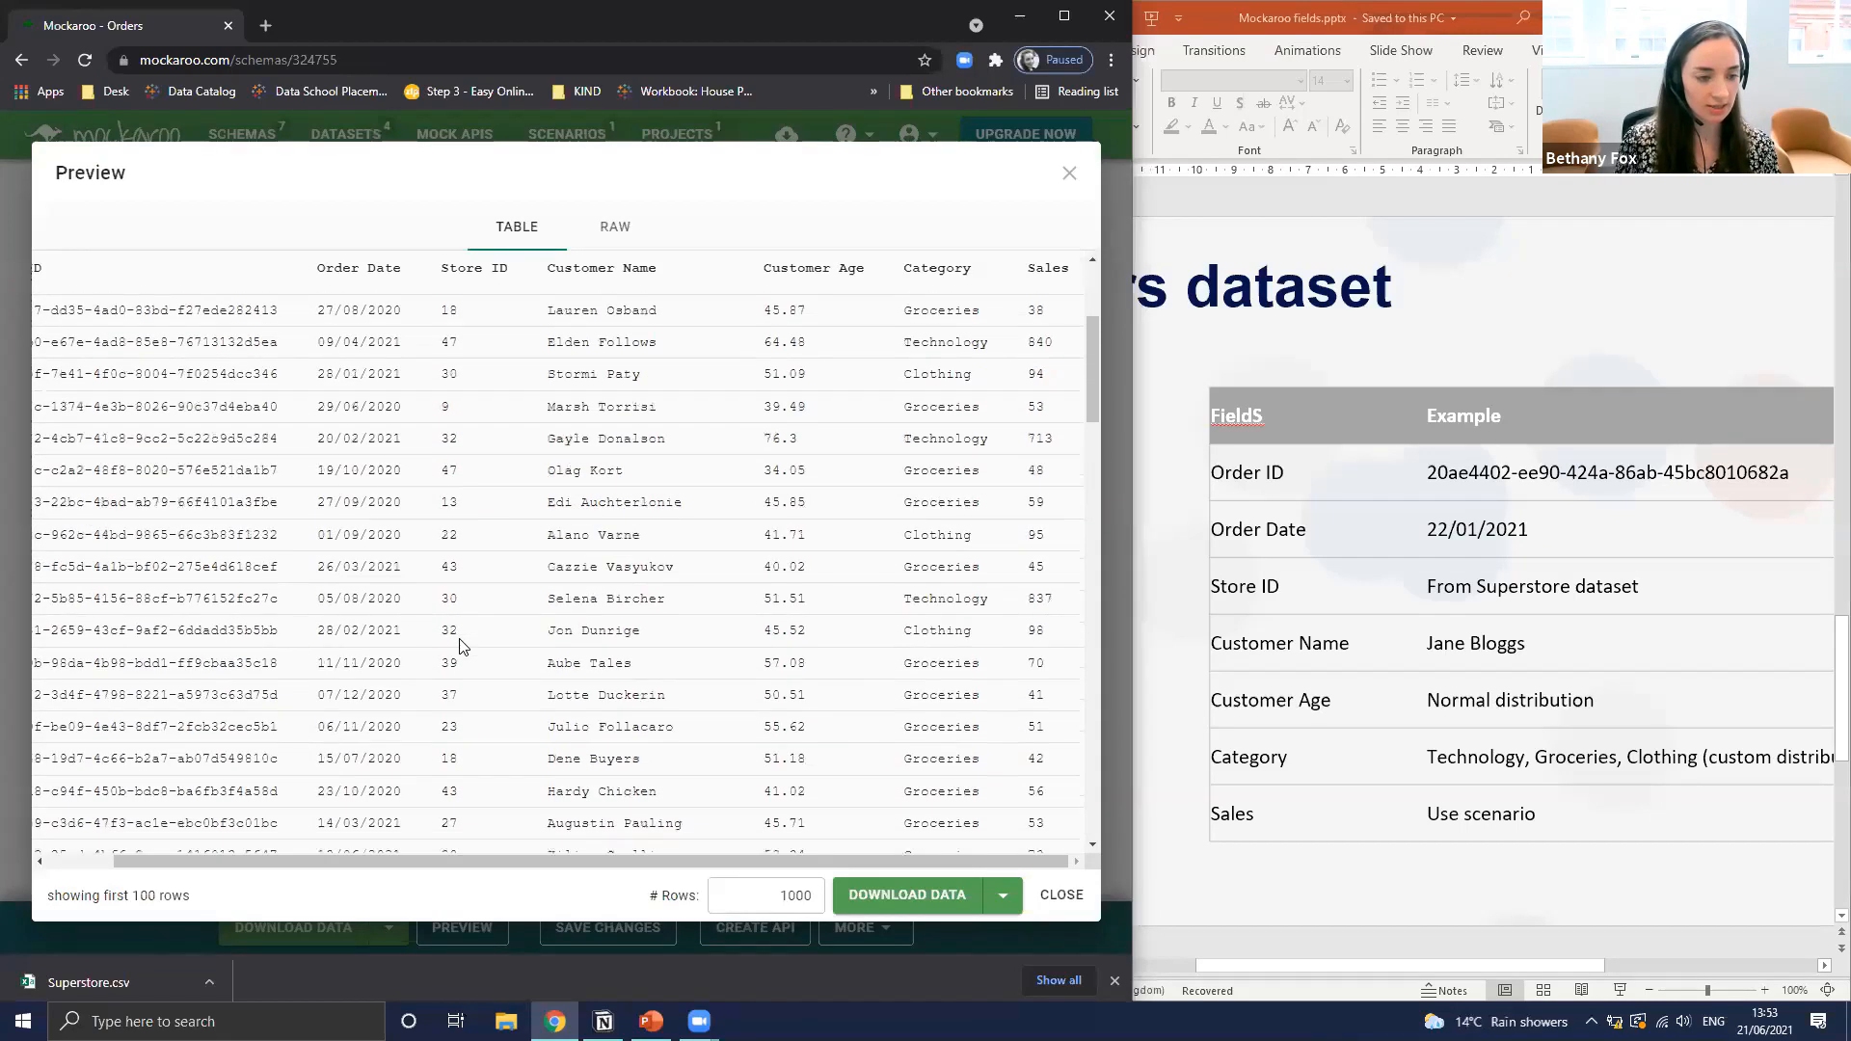
scroll(458, 644, down, 1)
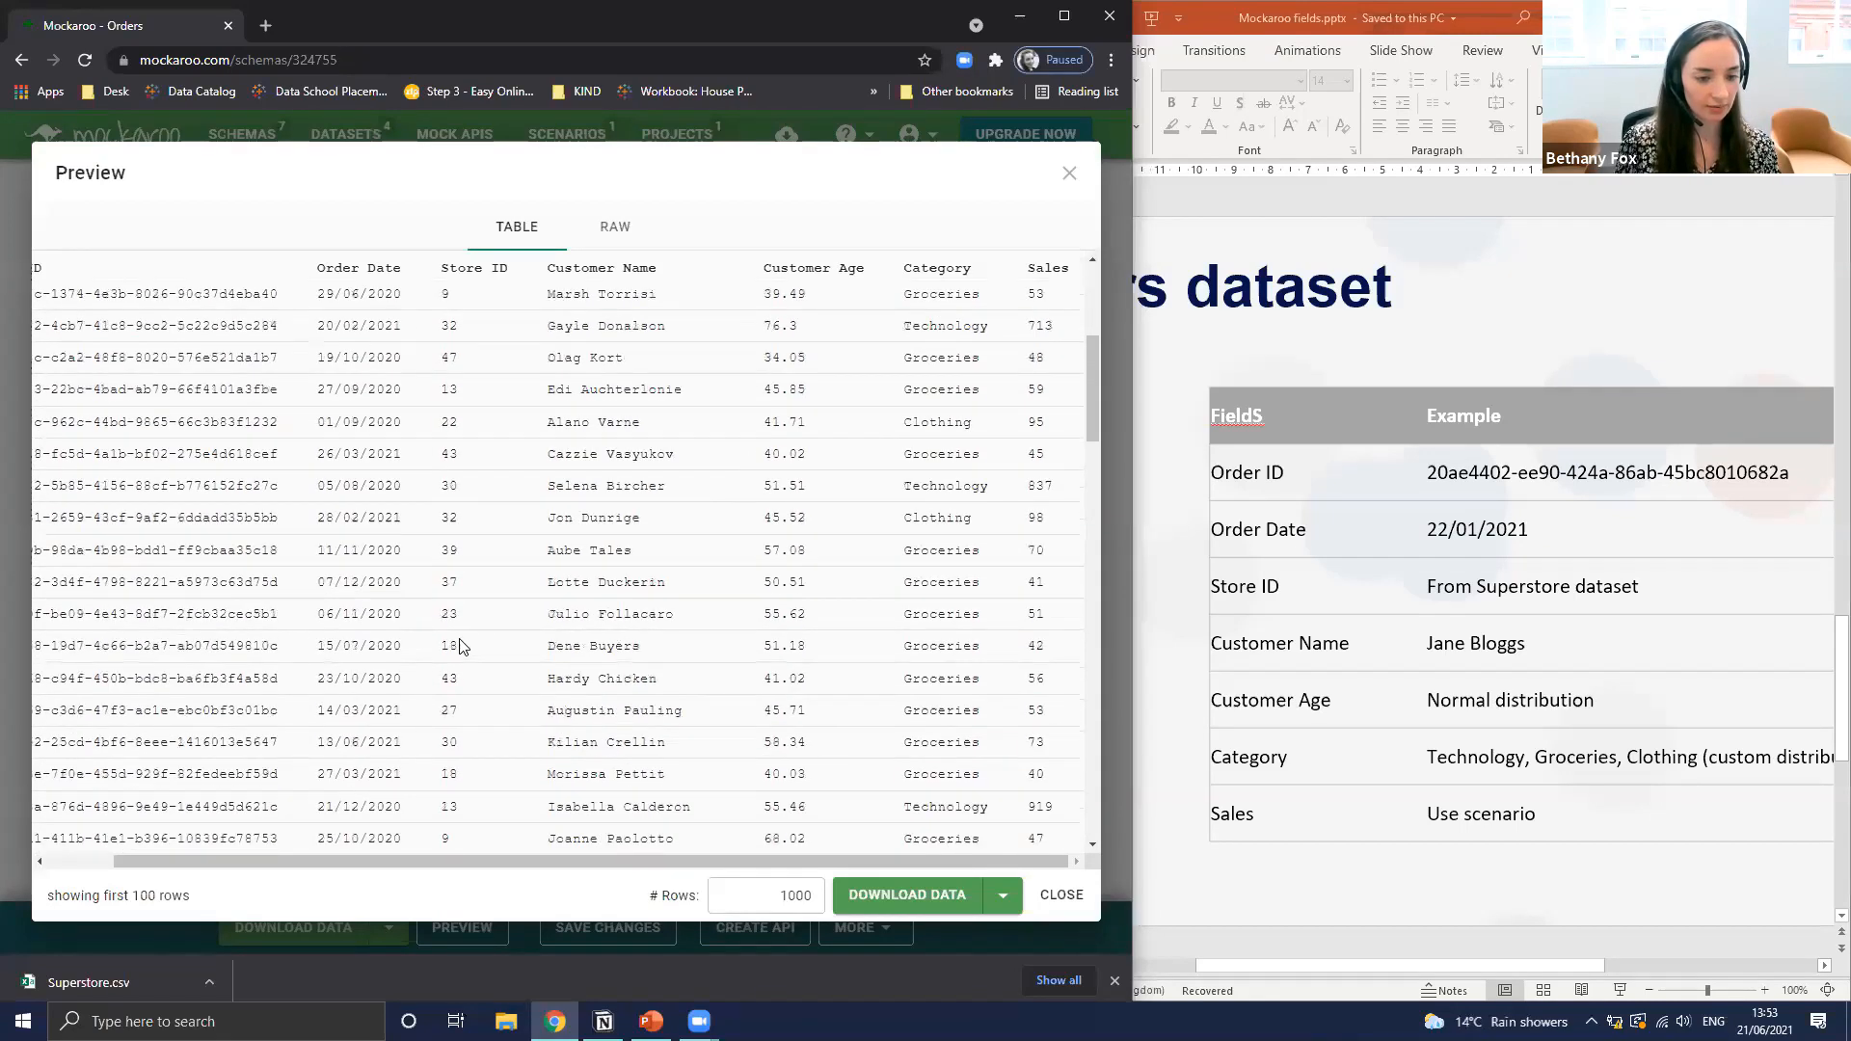
Download the 1000-row Orders data as a CSV file and launch Tableau 2020.4
click(917, 893)
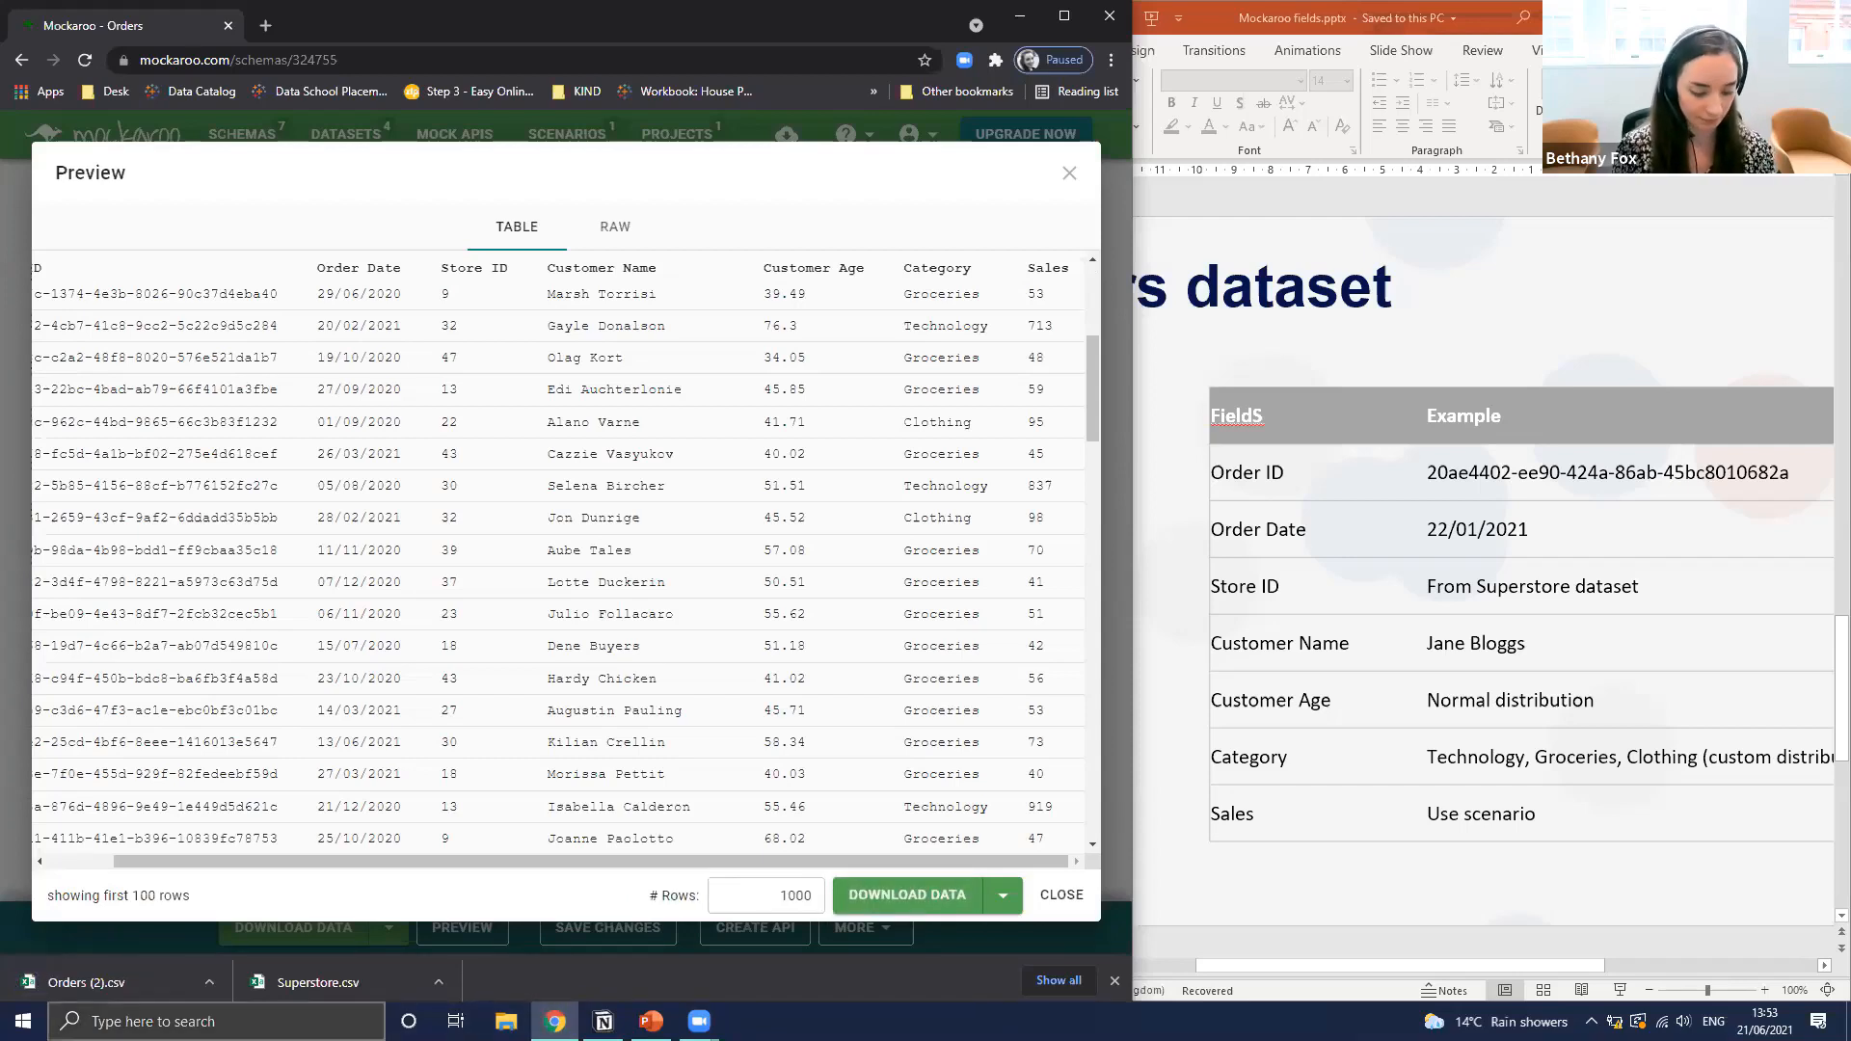
key(super)
text(tab)
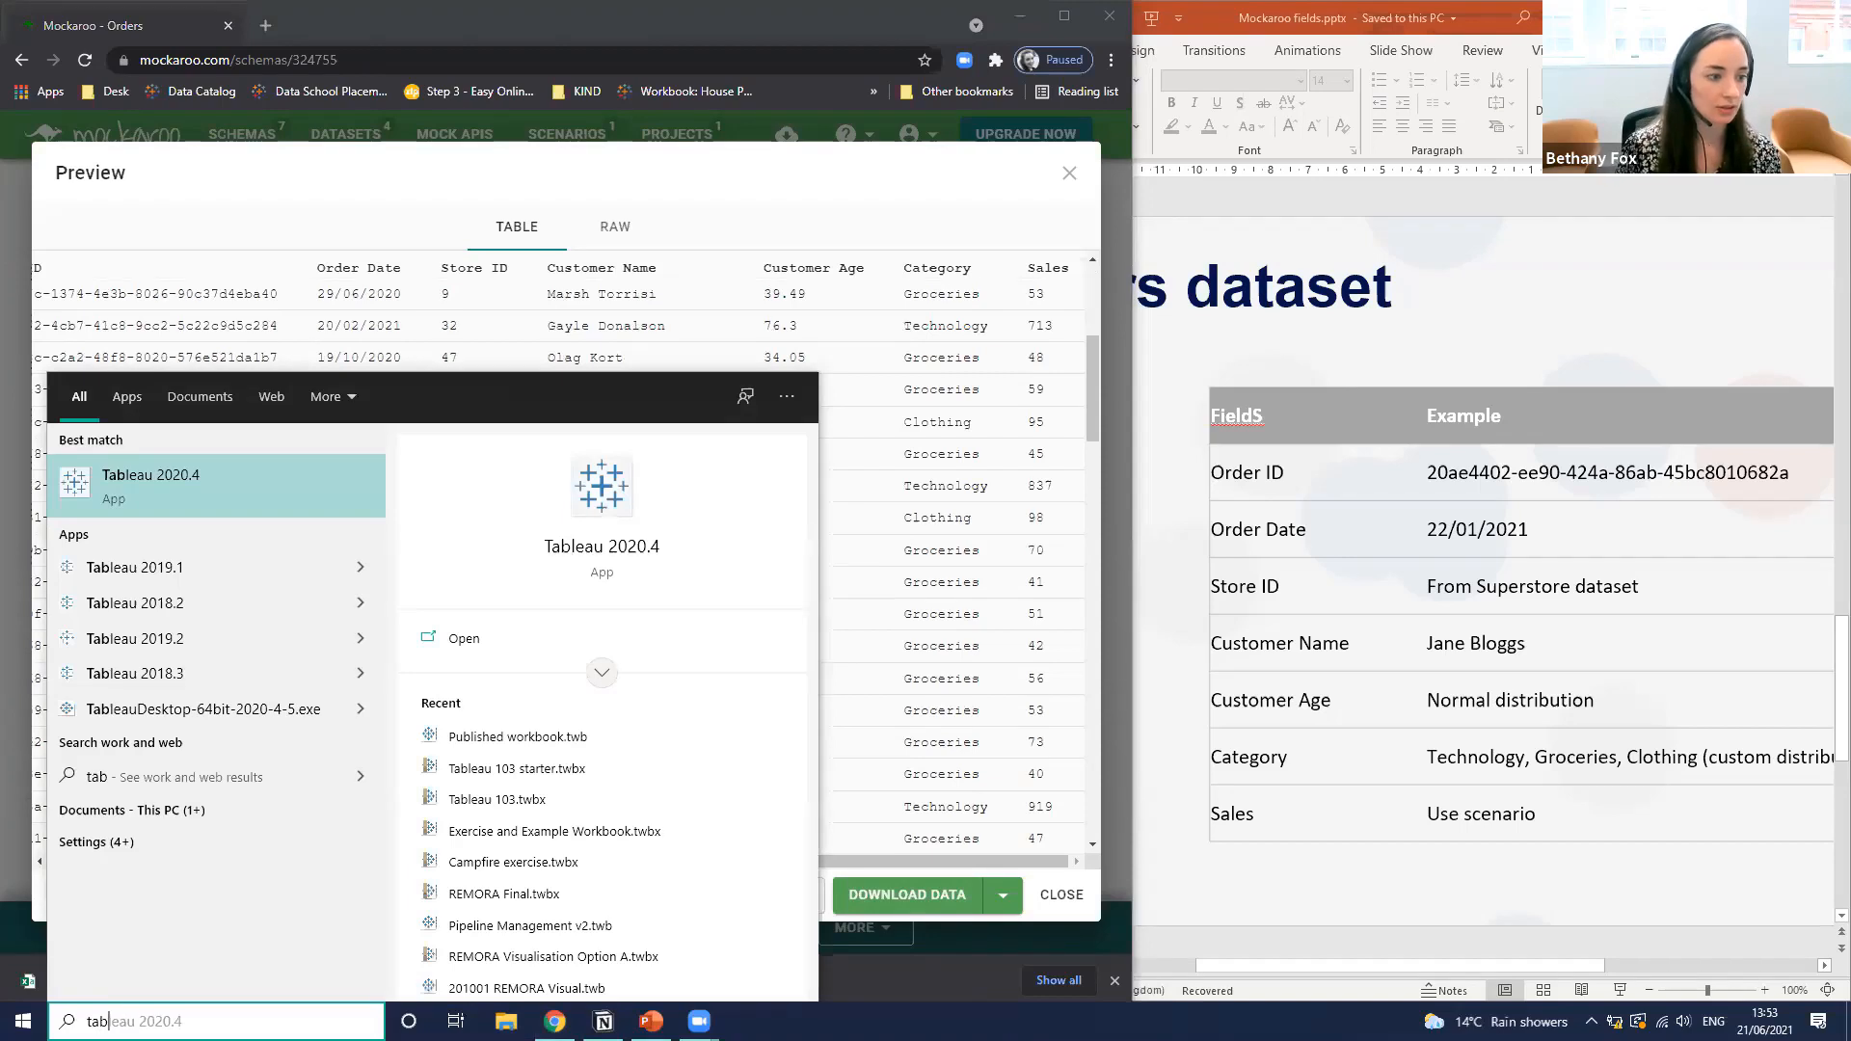
key(Return)
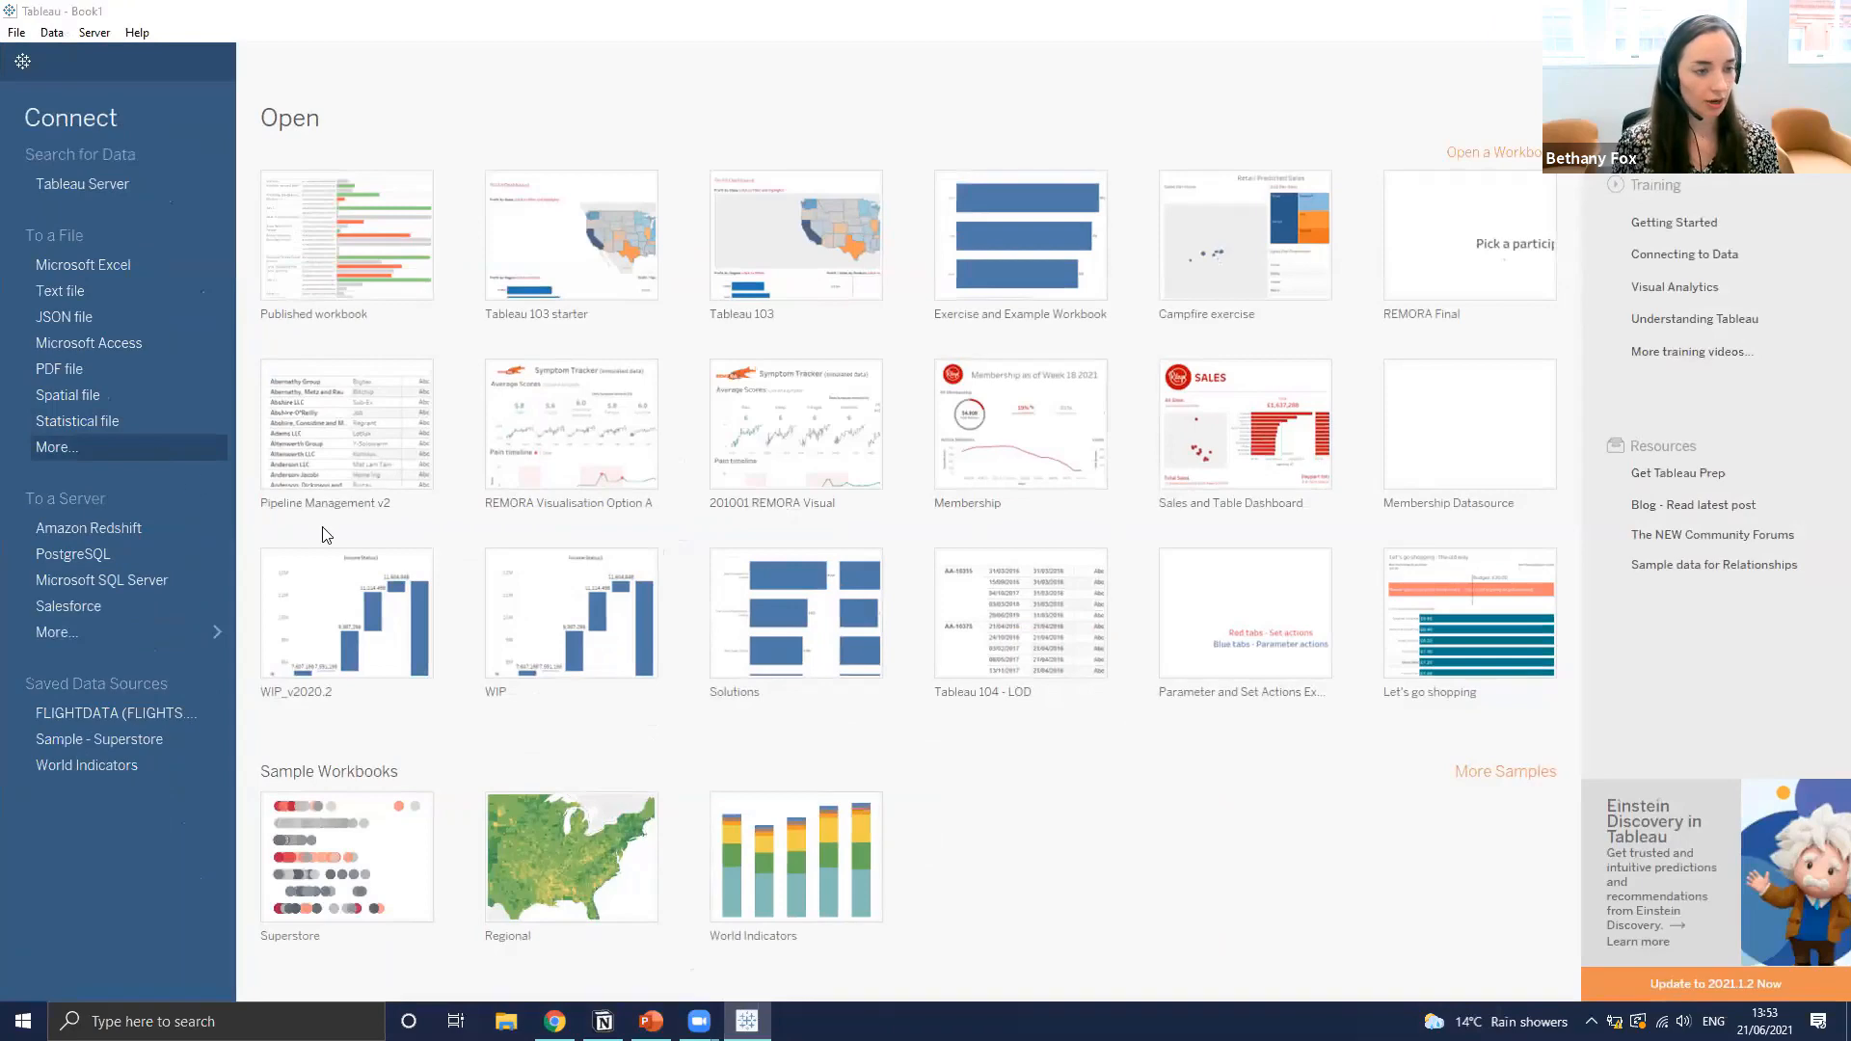
Connect Tableau to the Superstore.csv file in the Downloads folder
click(152, 445)
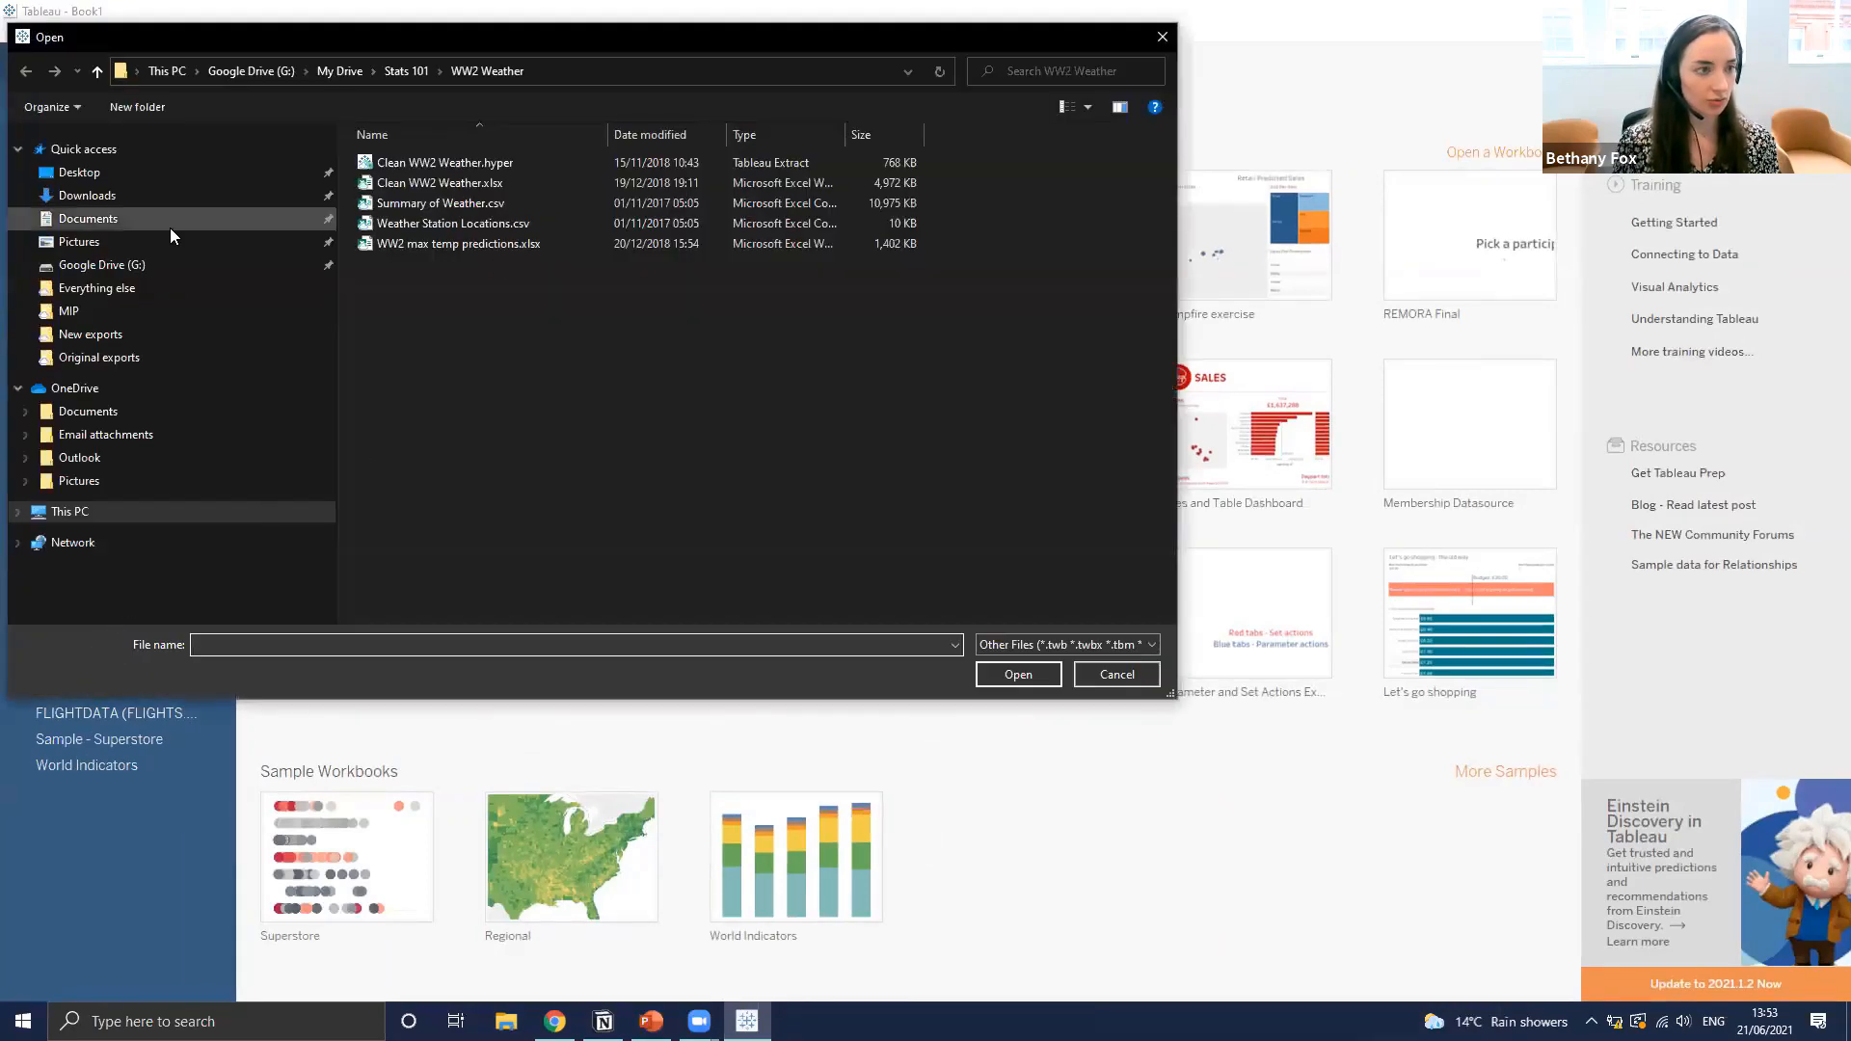
click(106, 195)
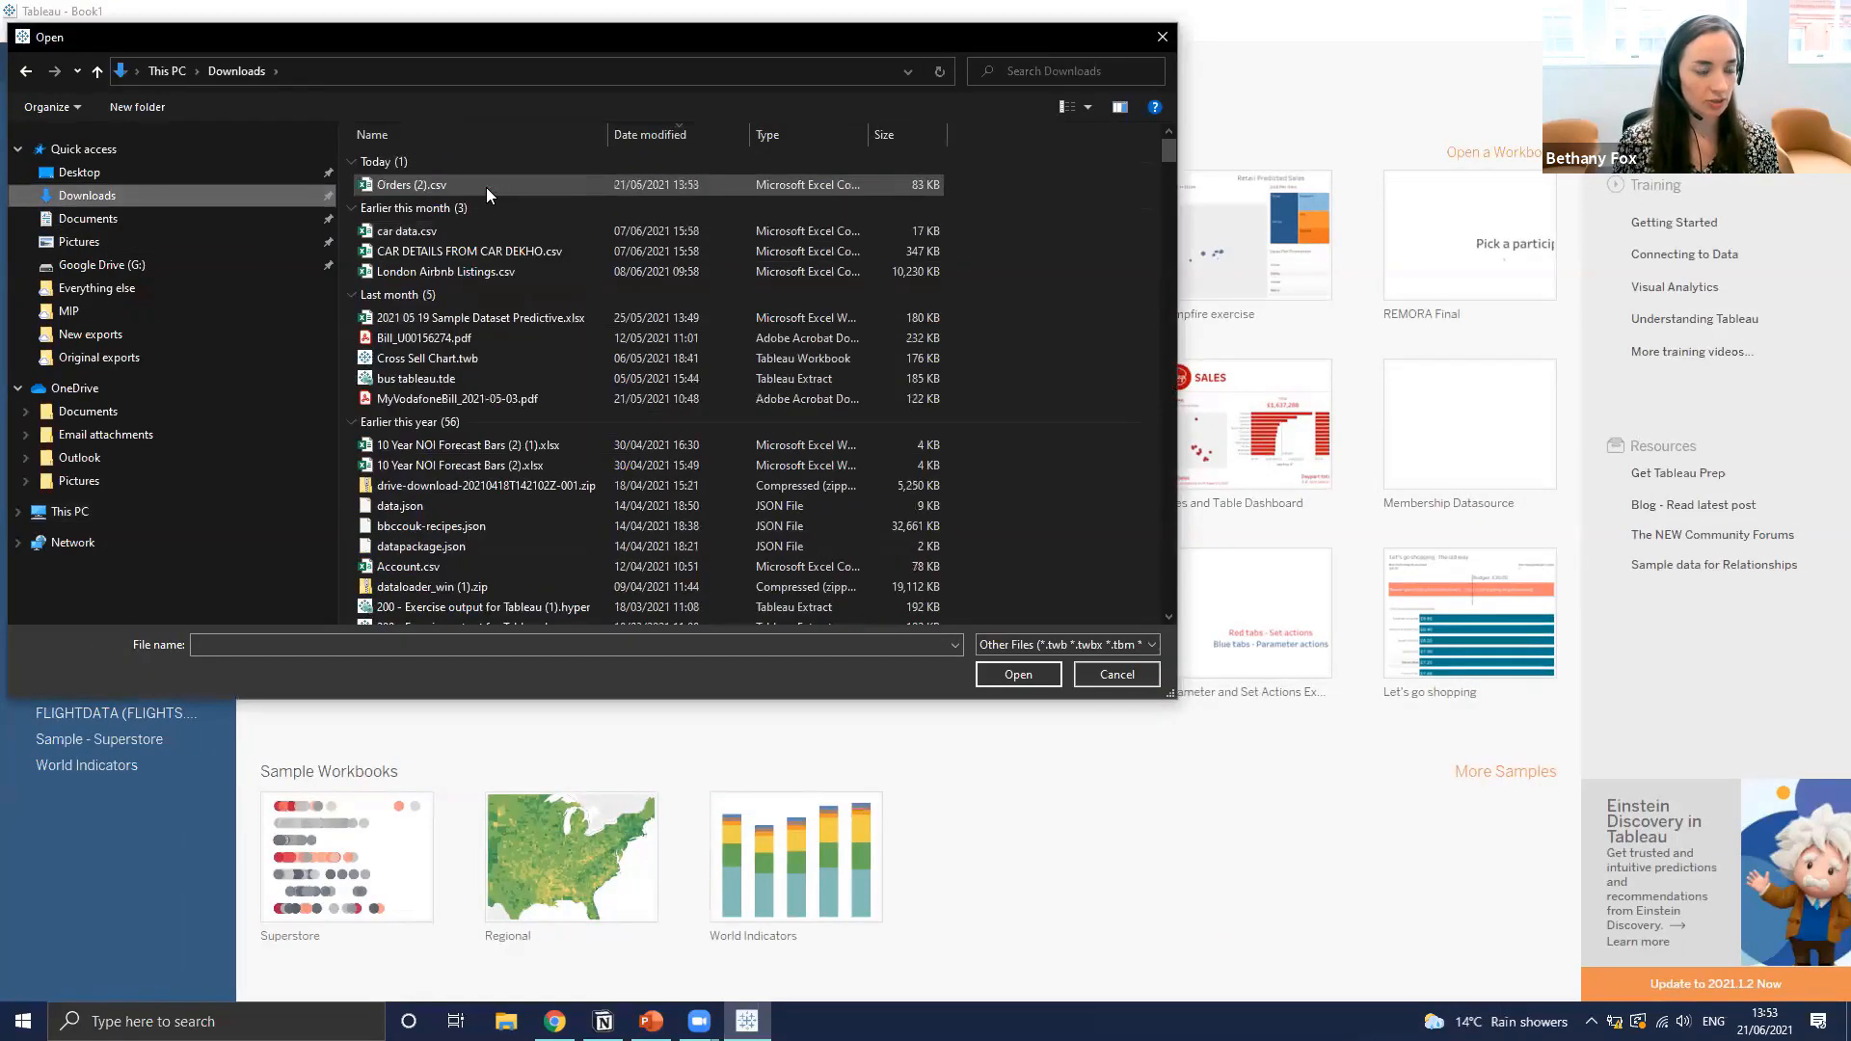
click(469, 183)
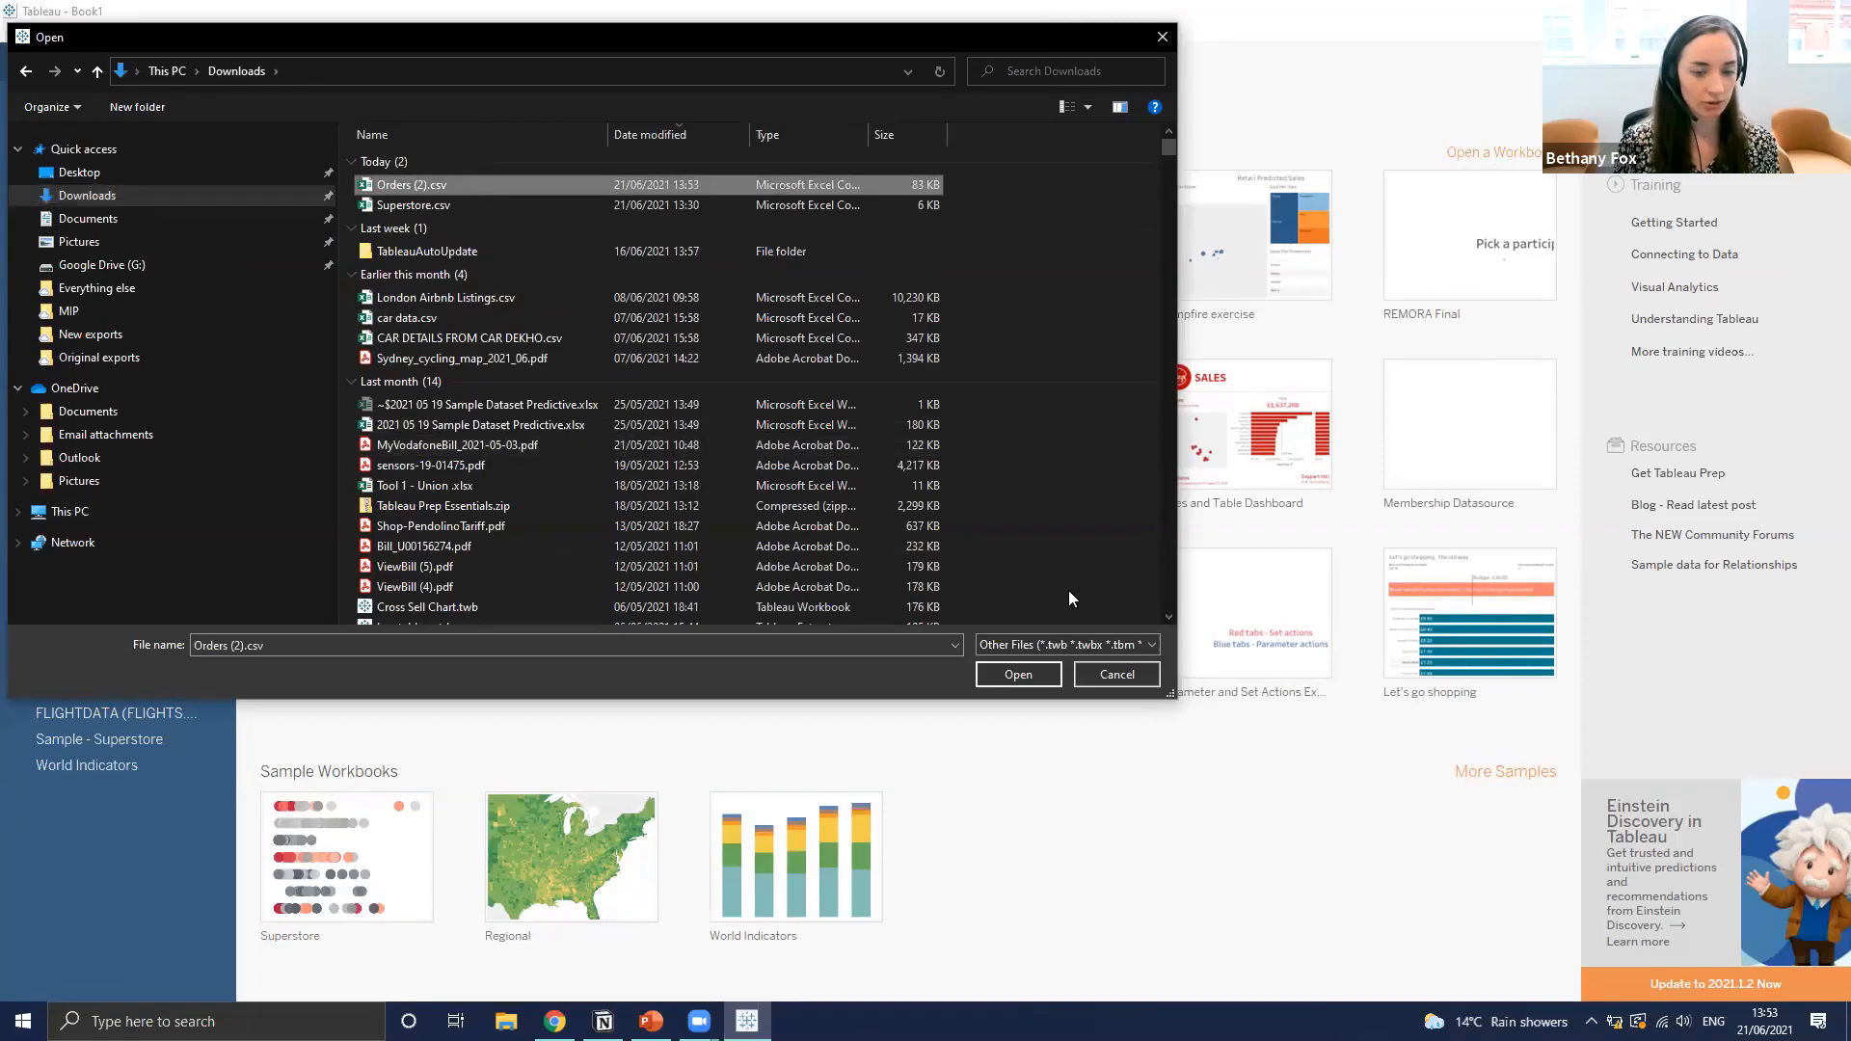
click(415, 206)
click(1009, 680)
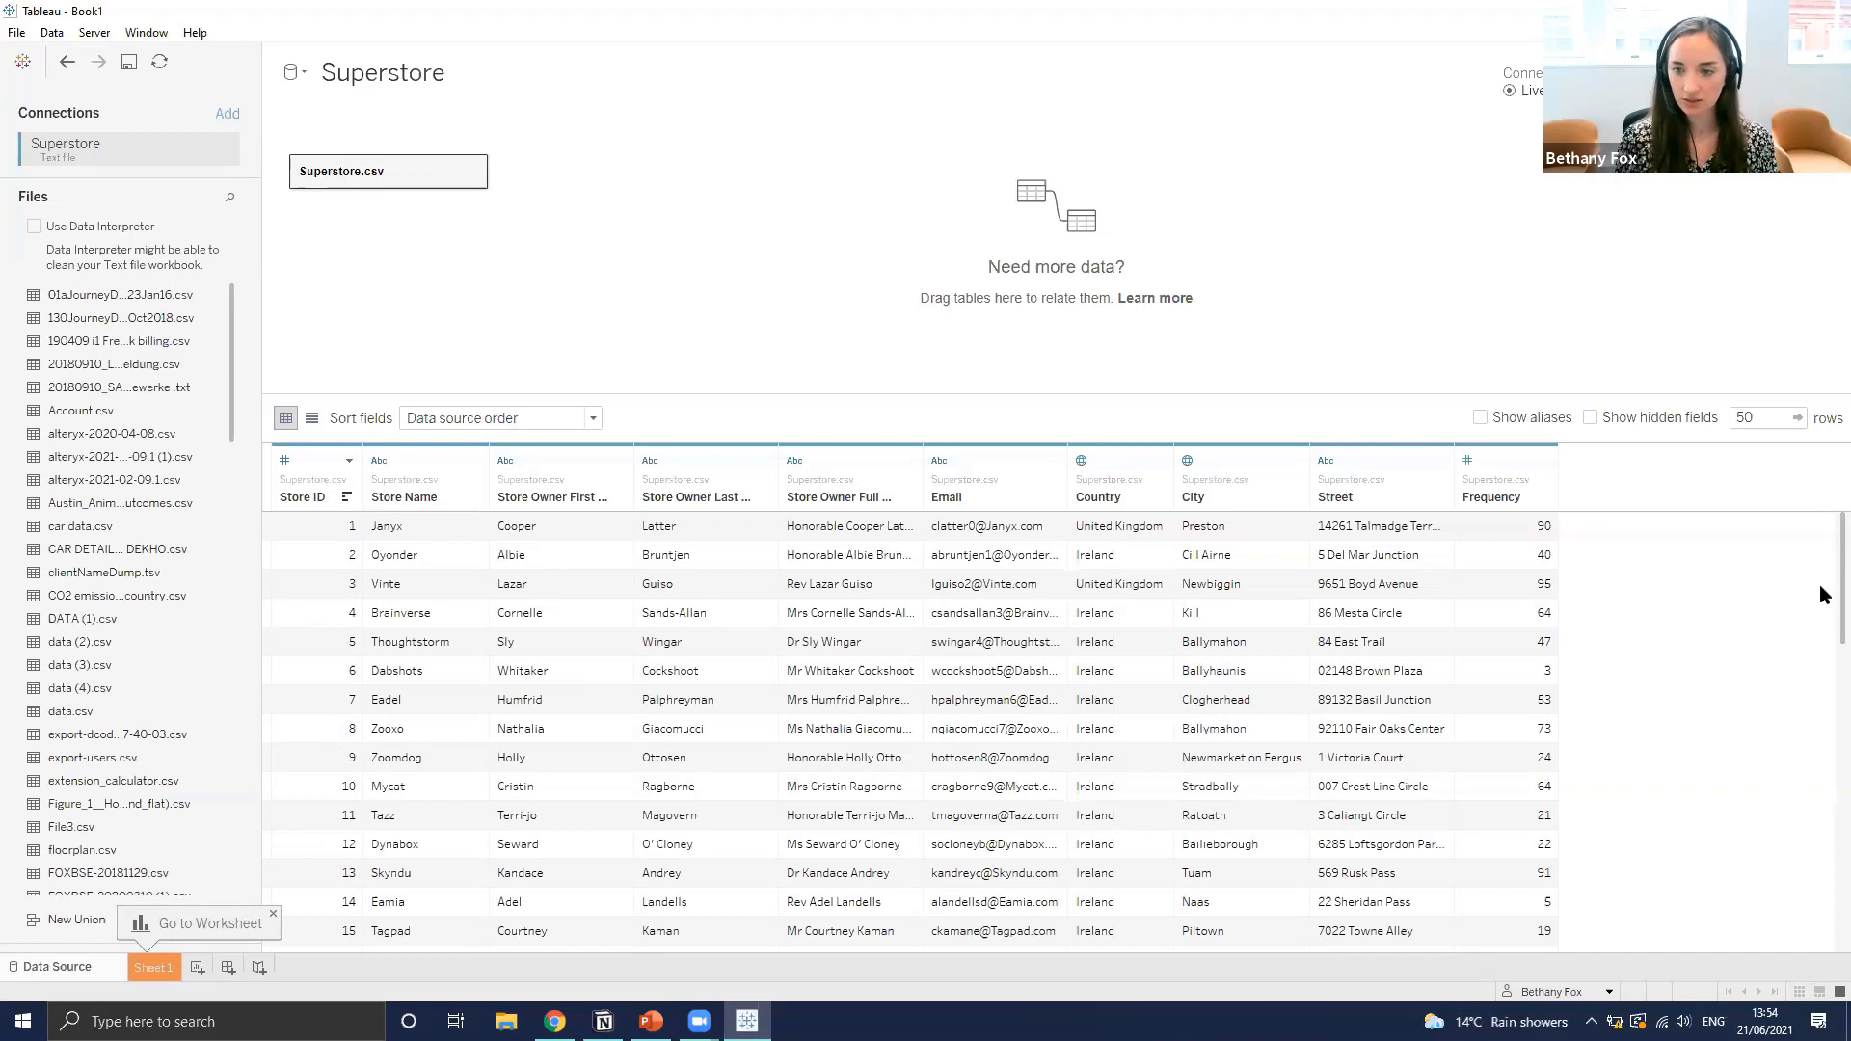
Look through the Superstore rows and hide the Frequency field in the data source
scroll(1819, 574, down, 11)
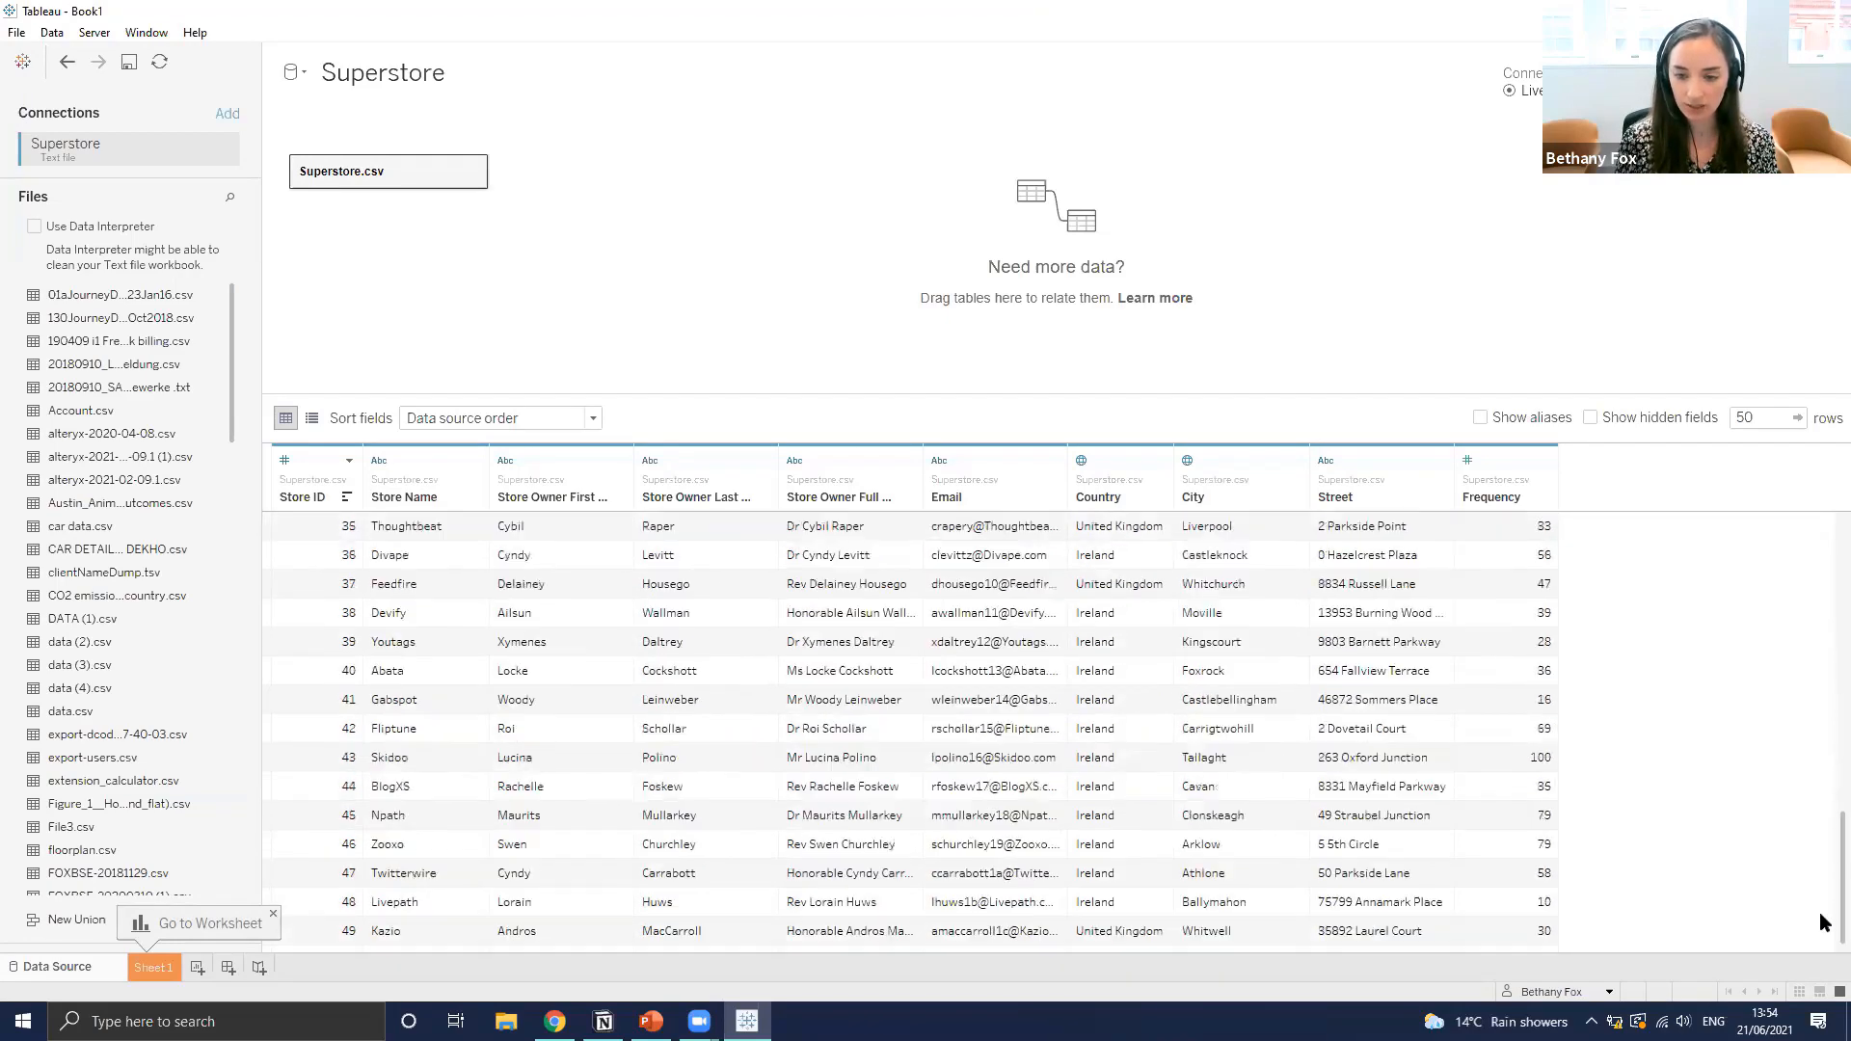
scroll(1820, 923, up, 11)
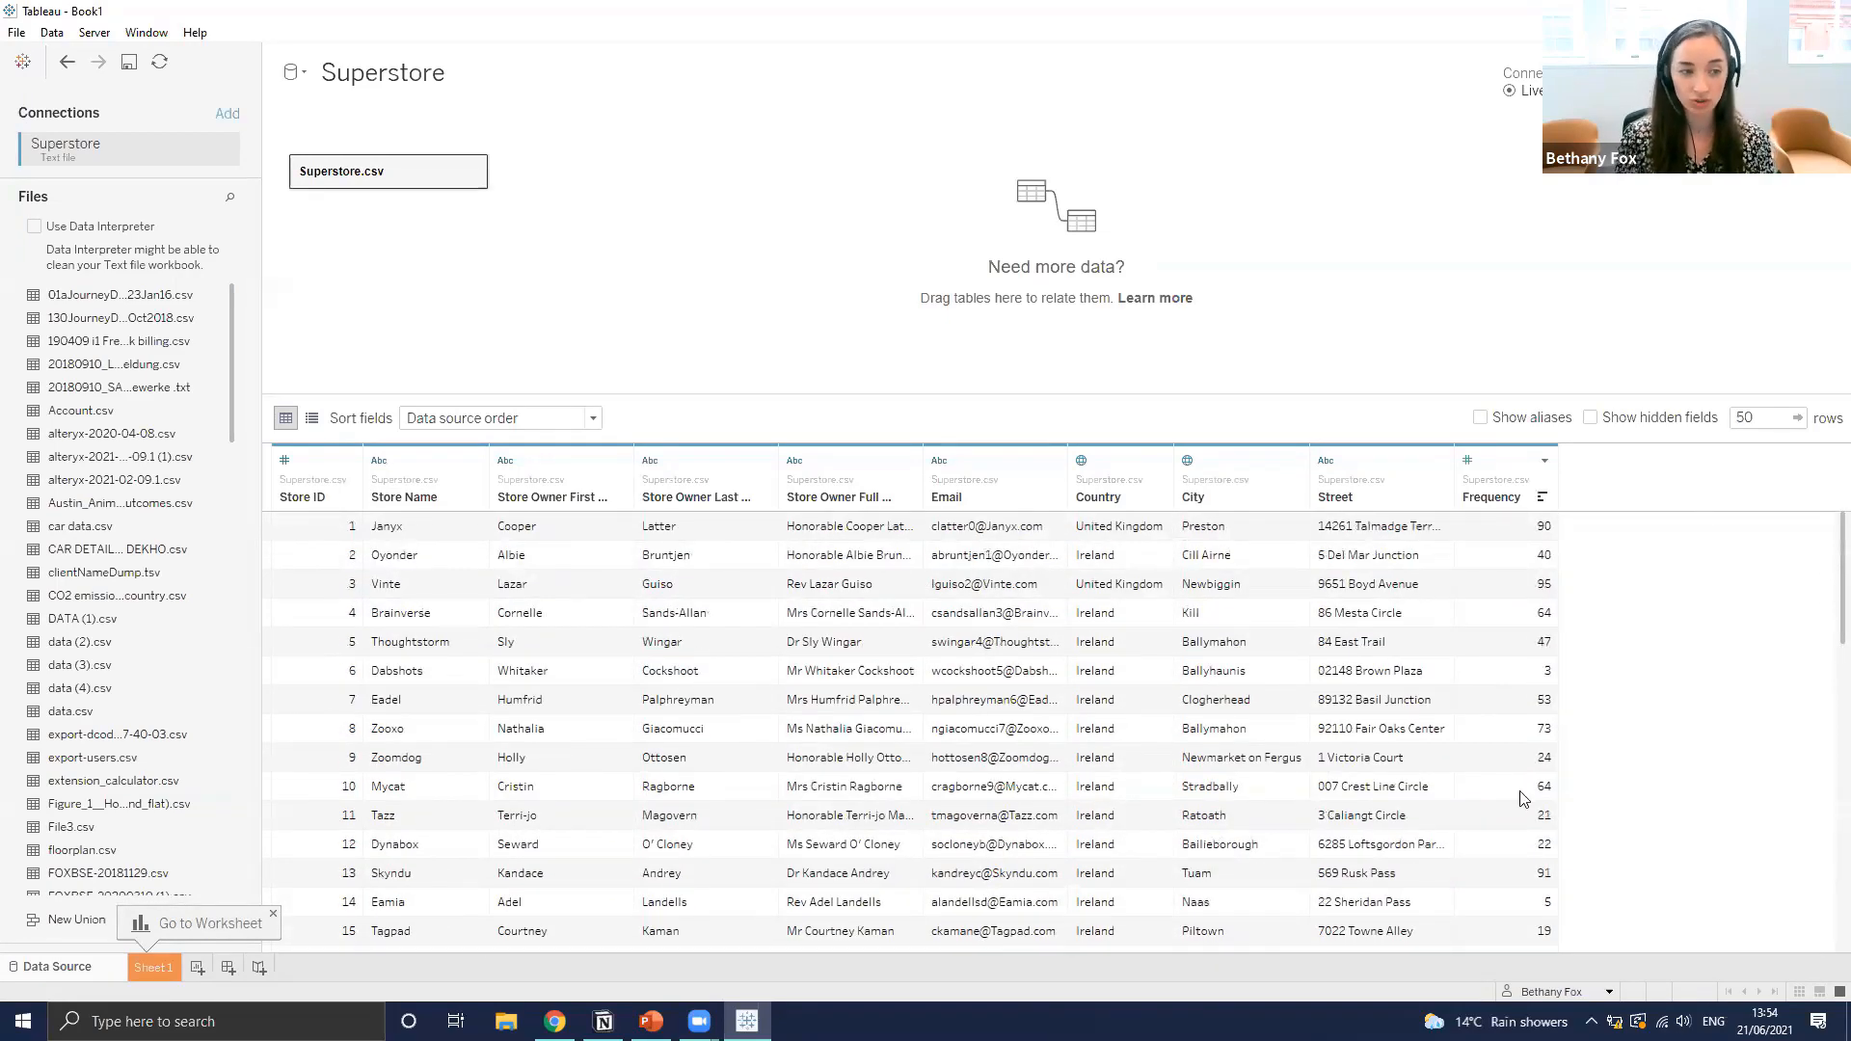
click(1544, 459)
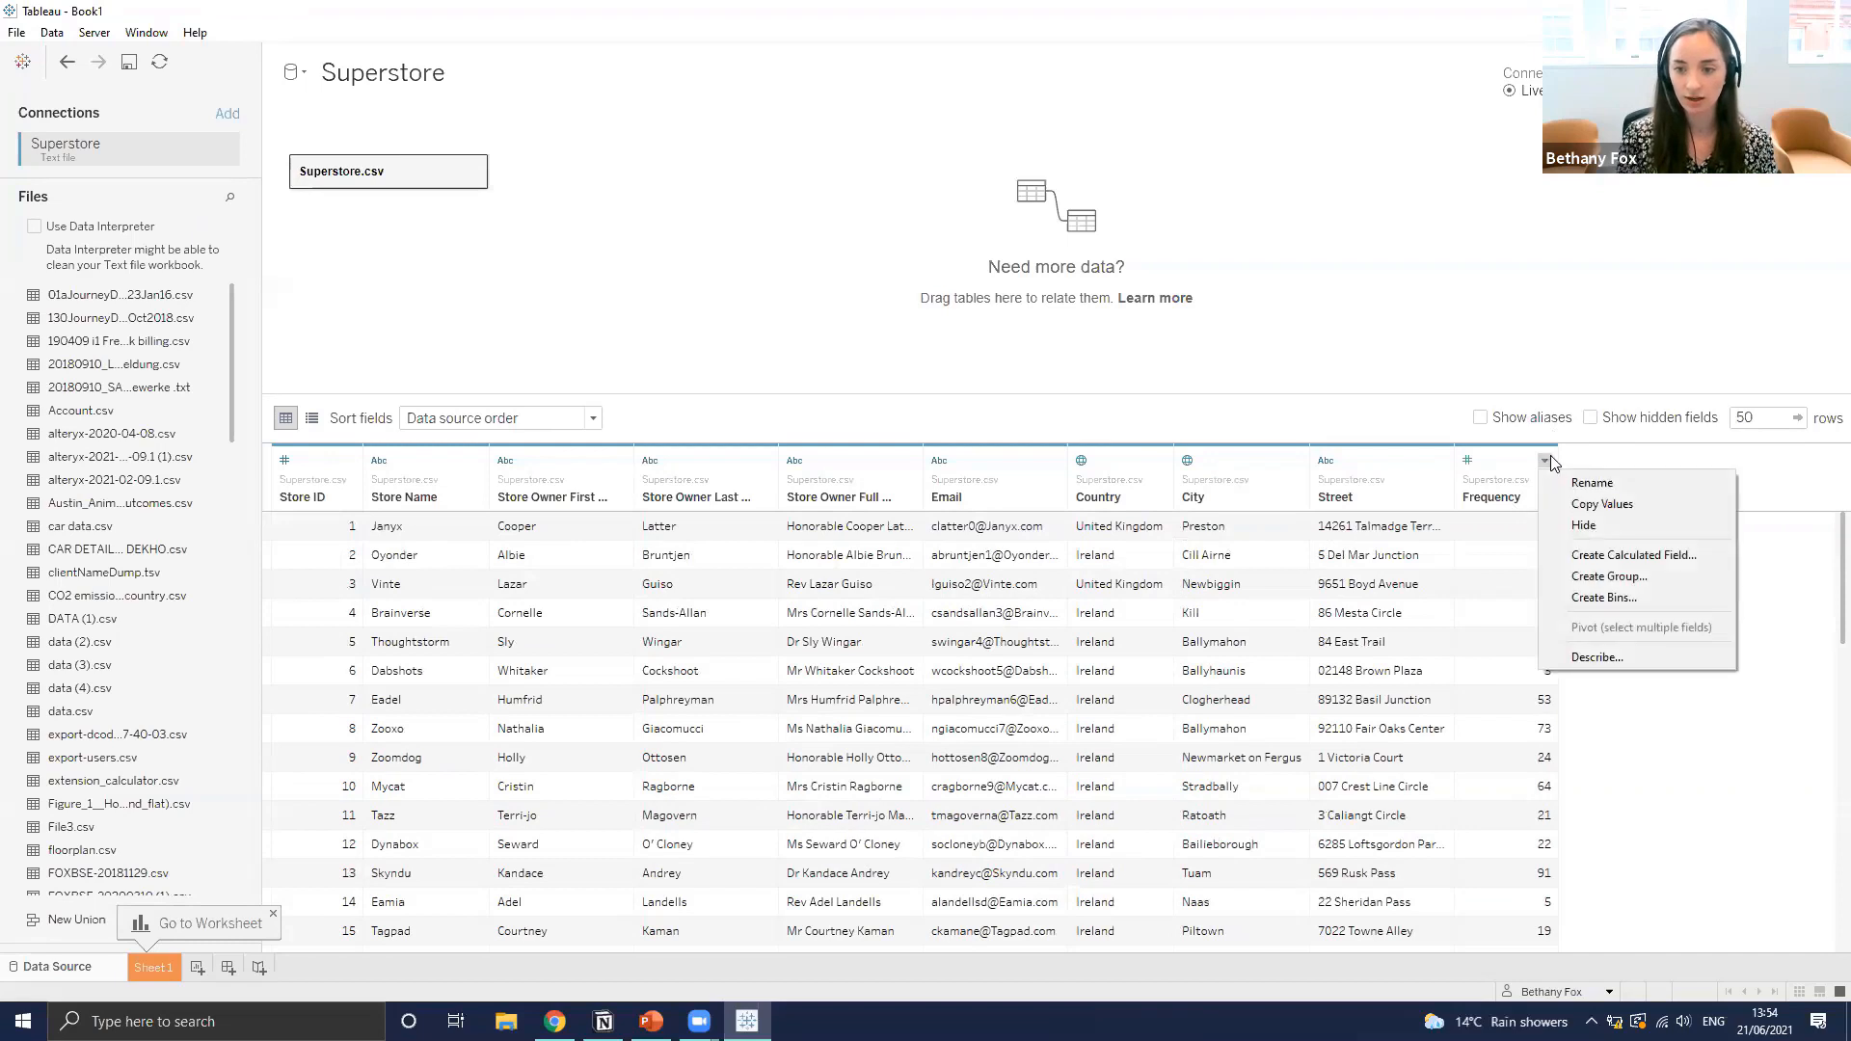
click(1586, 525)
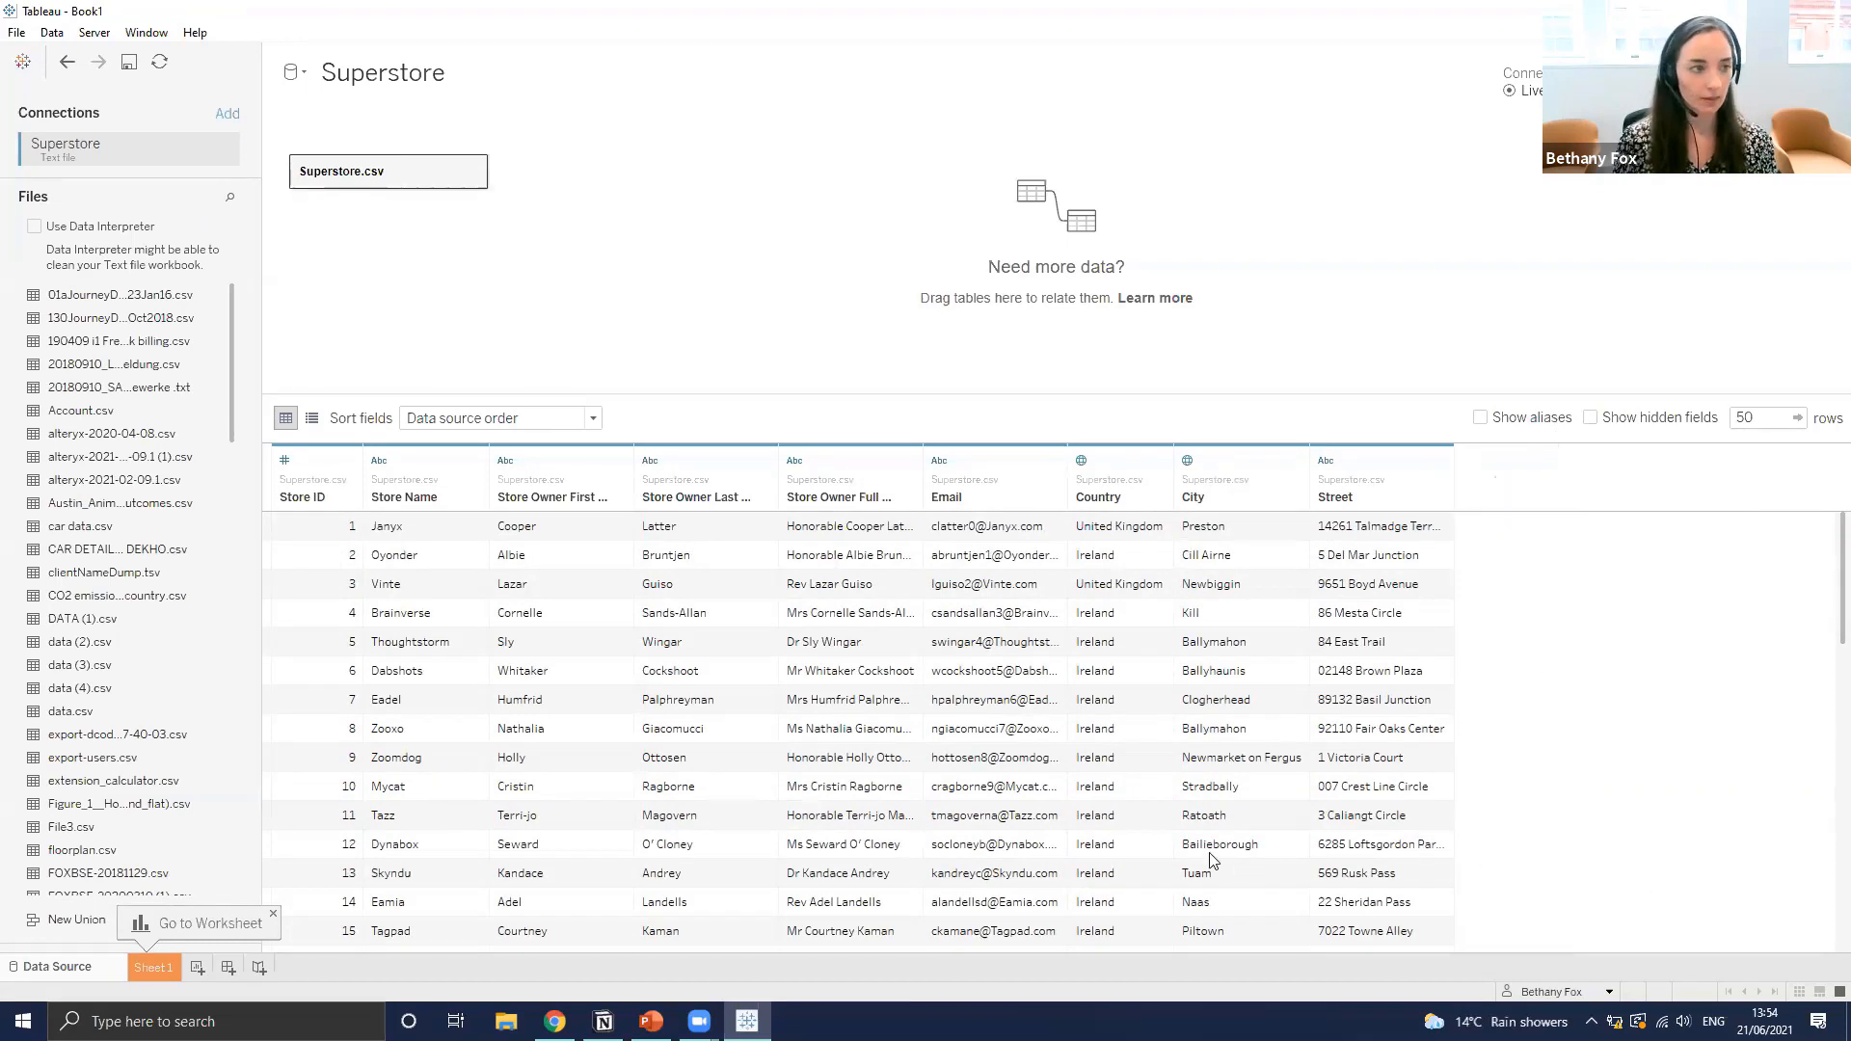
Add a second file connection to Orders (2).csv from the Downloads folder
click(228, 114)
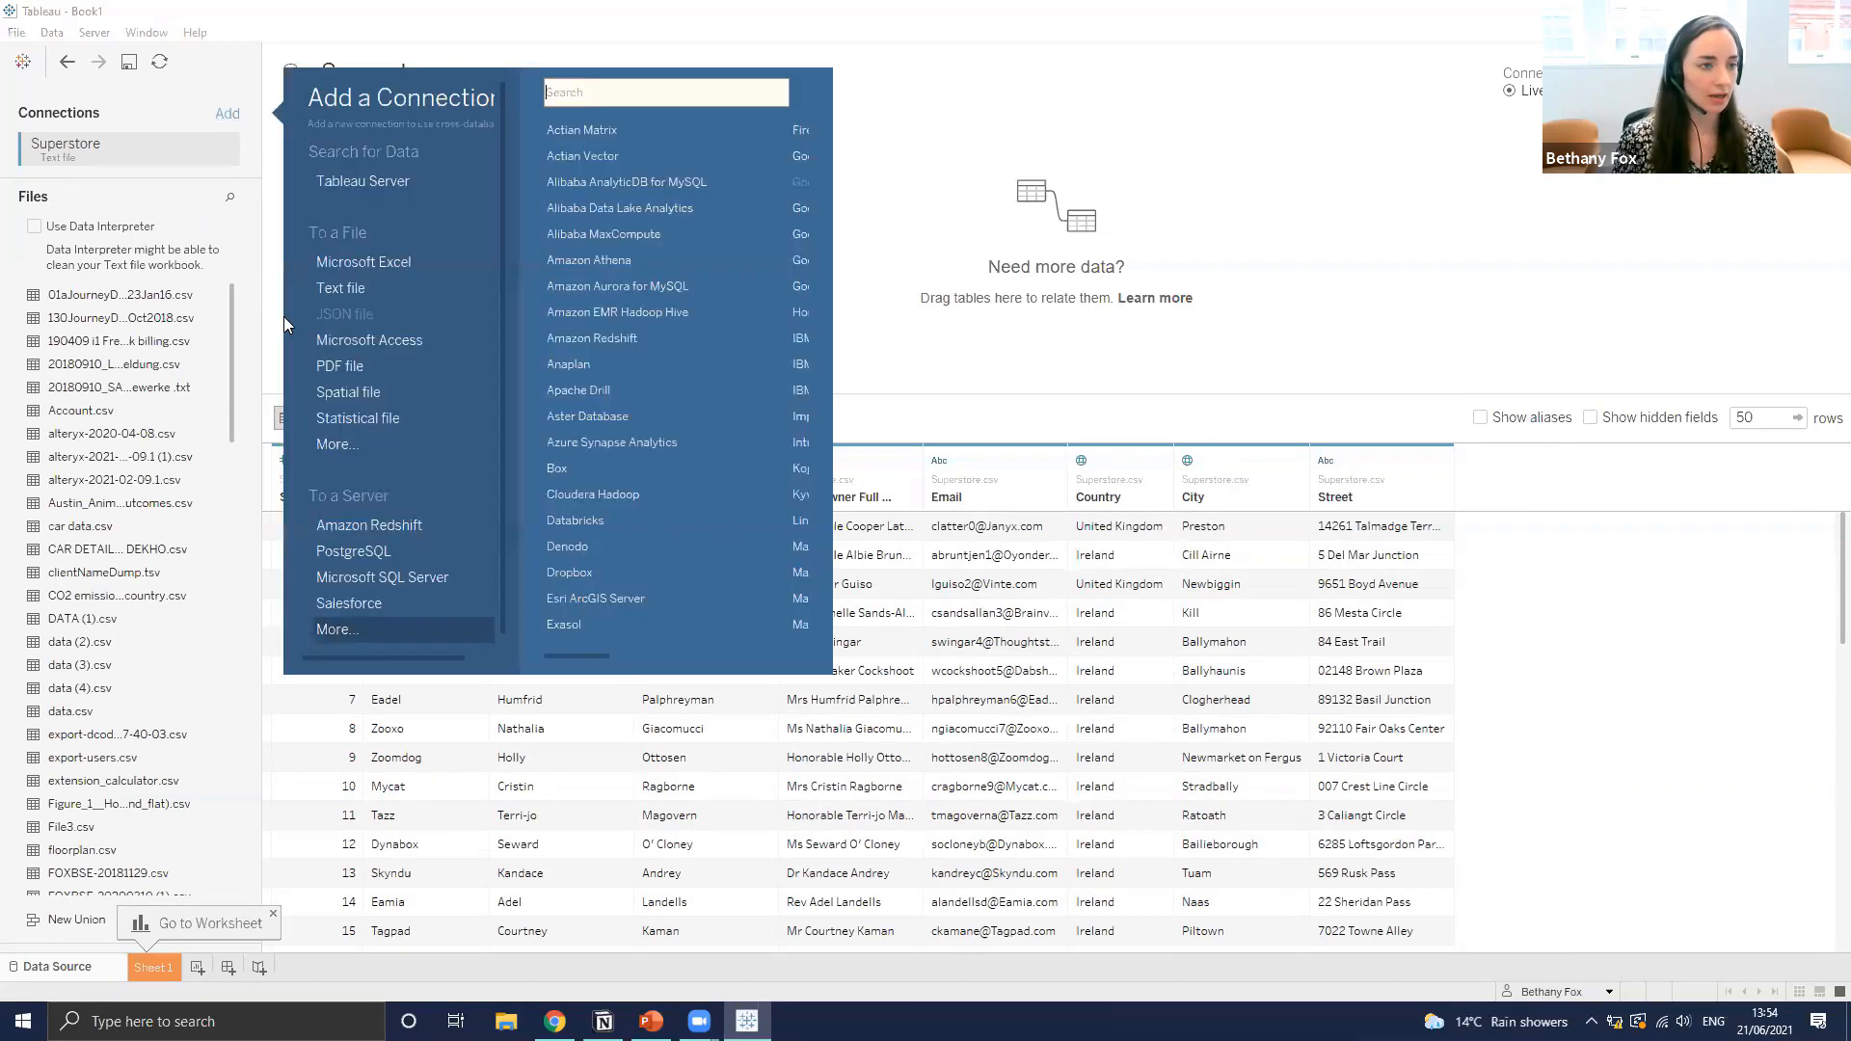
click(337, 445)
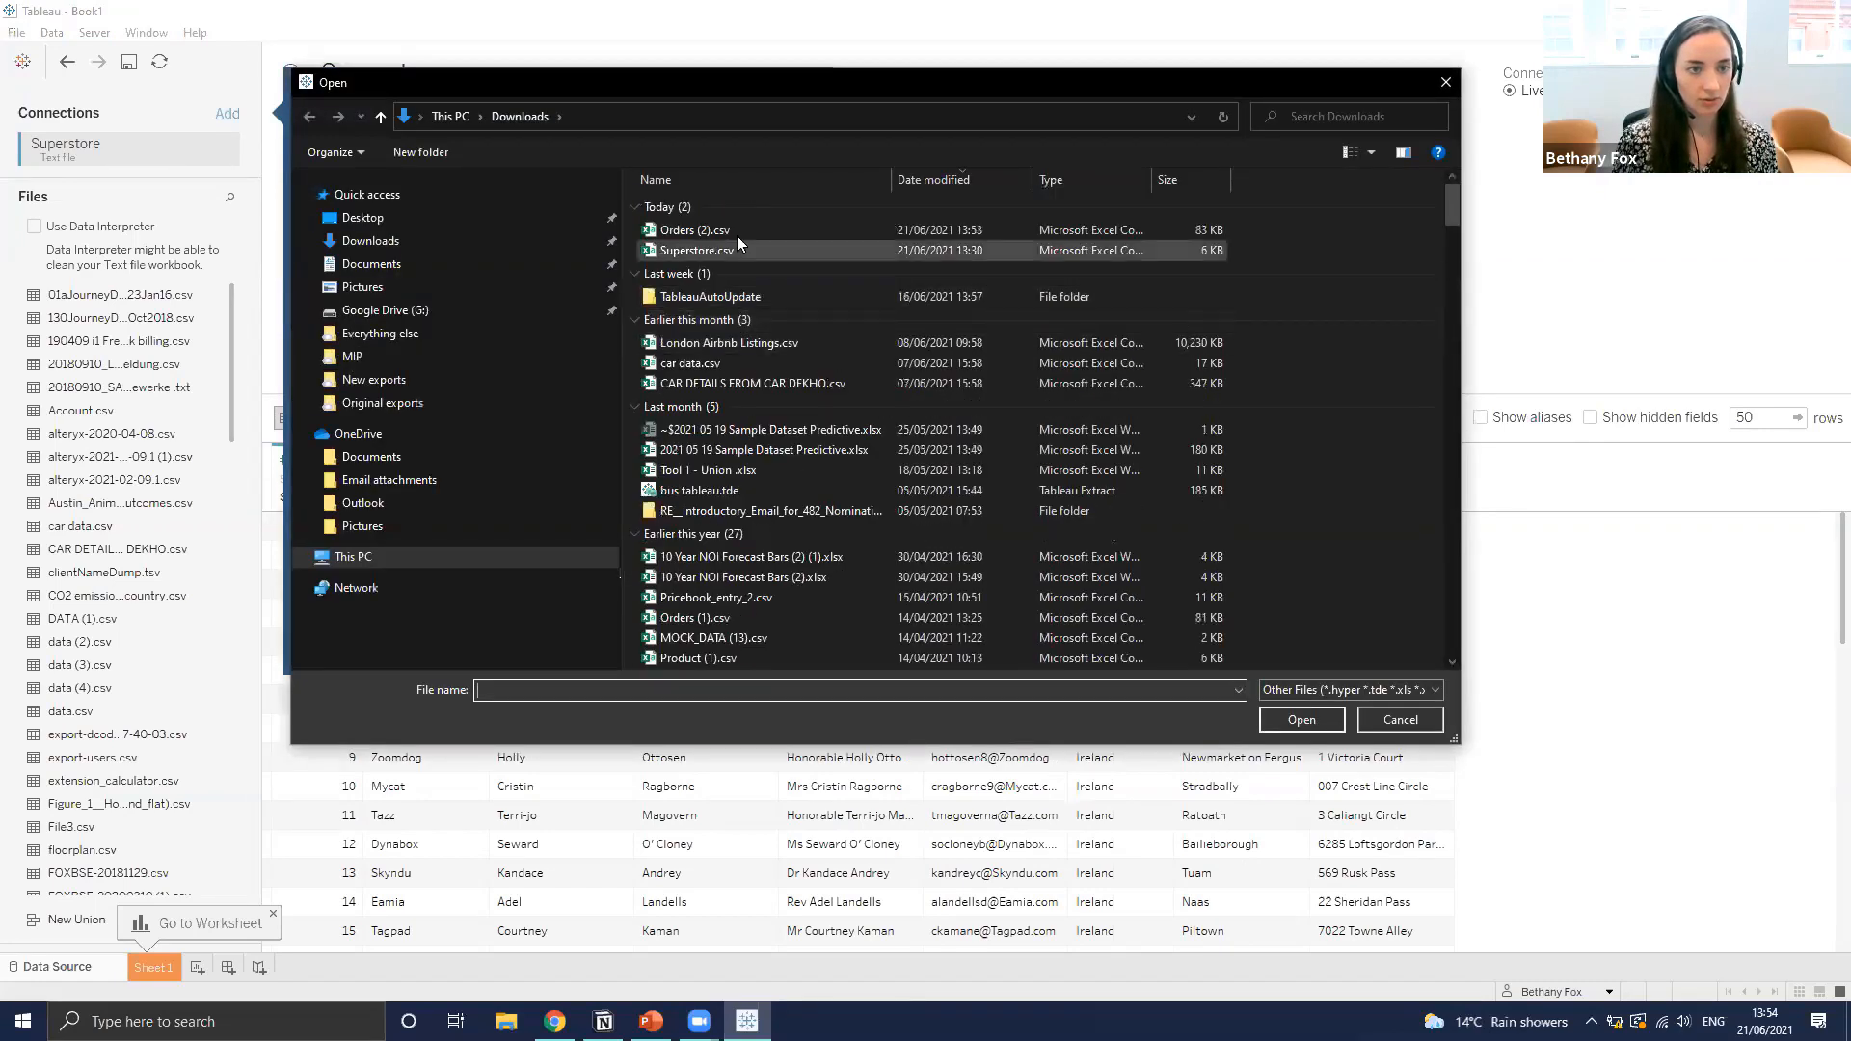
click(734, 234)
click(1302, 720)
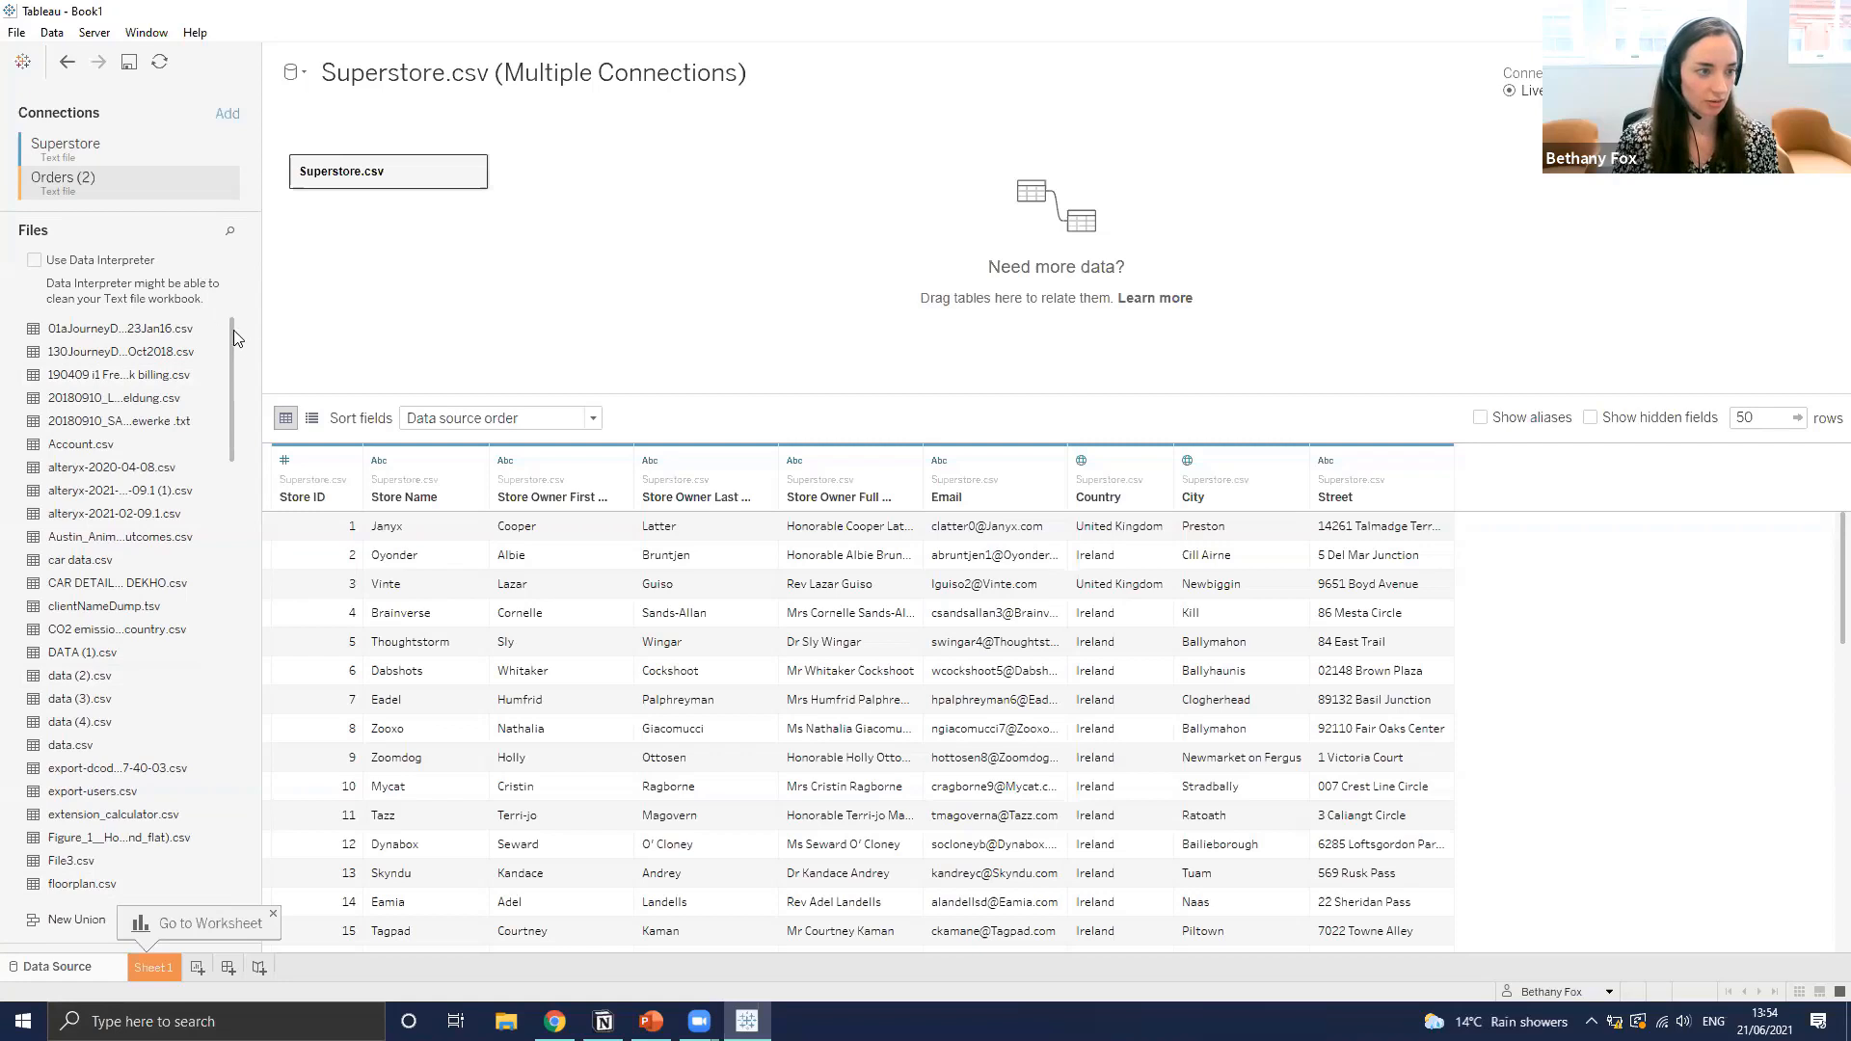
Add Orders (2).csv to the data source canvas and relate it to Superstore.csv on Store ID
drag(234, 330, 218, 665)
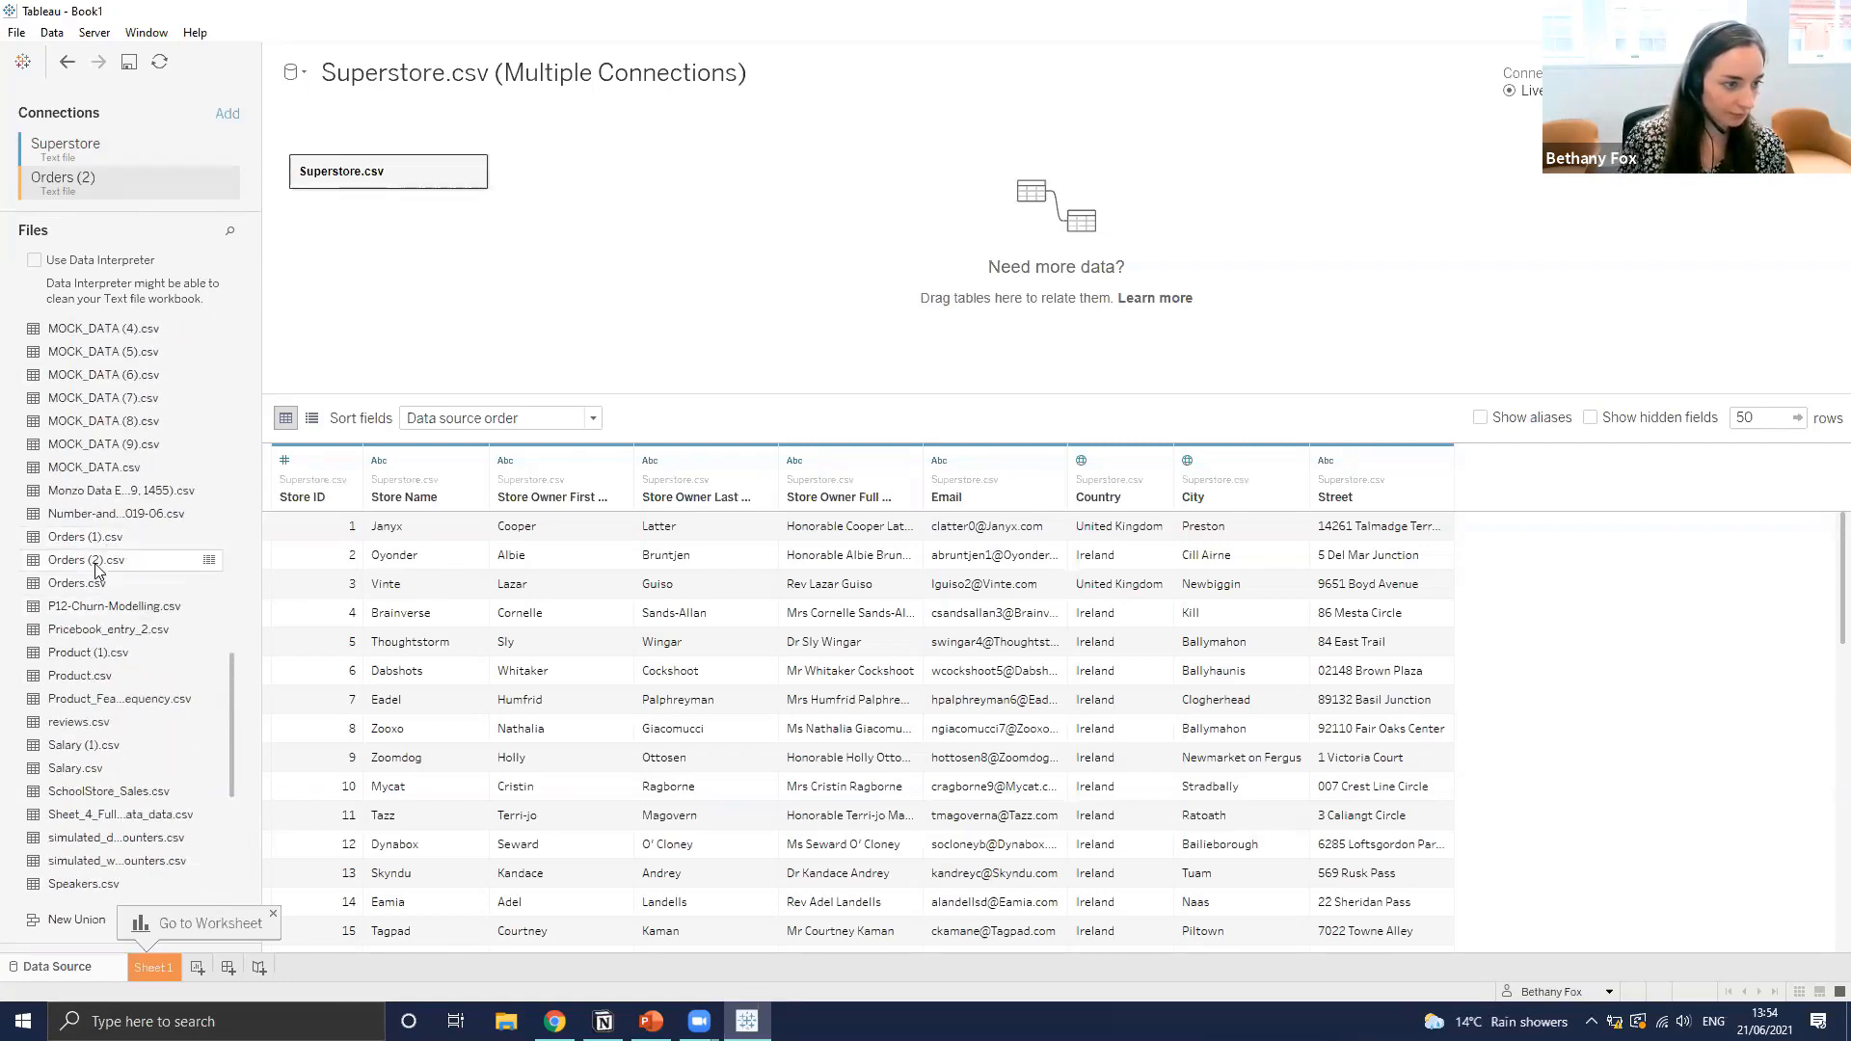
drag(97, 571, 611, 214)
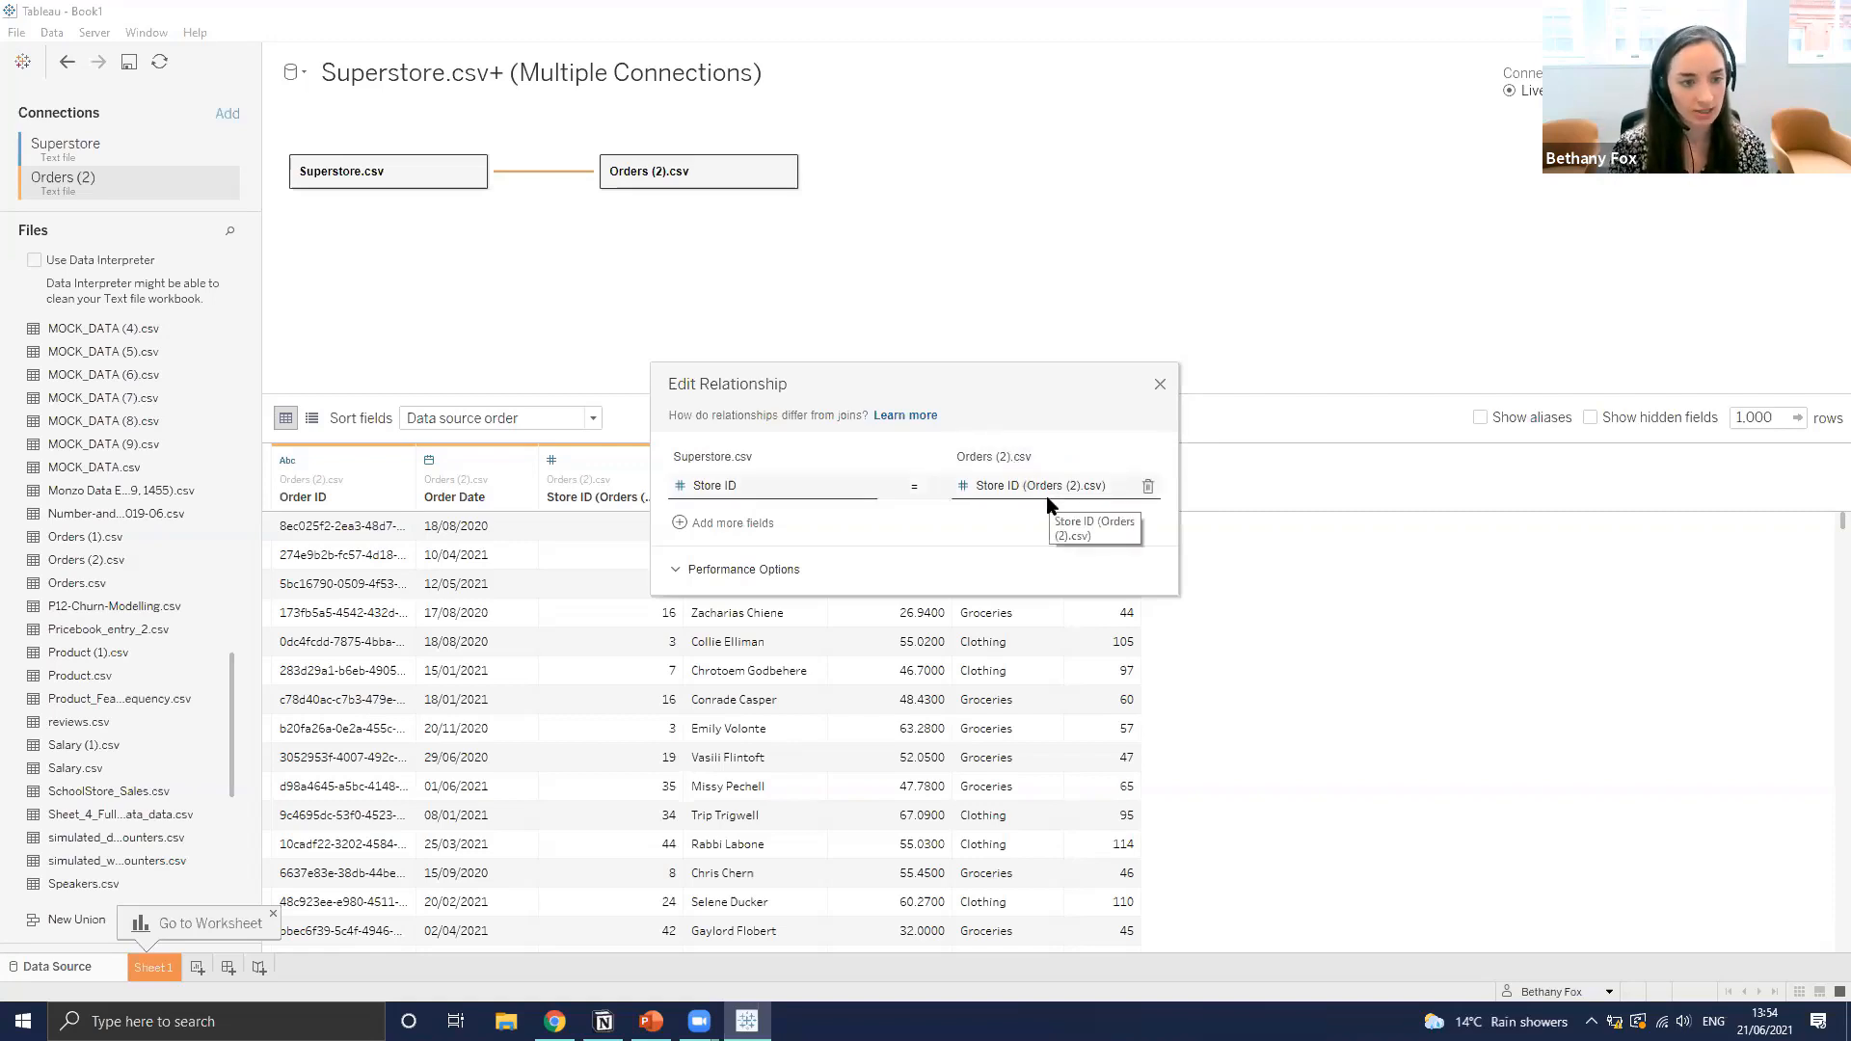
click(1160, 385)
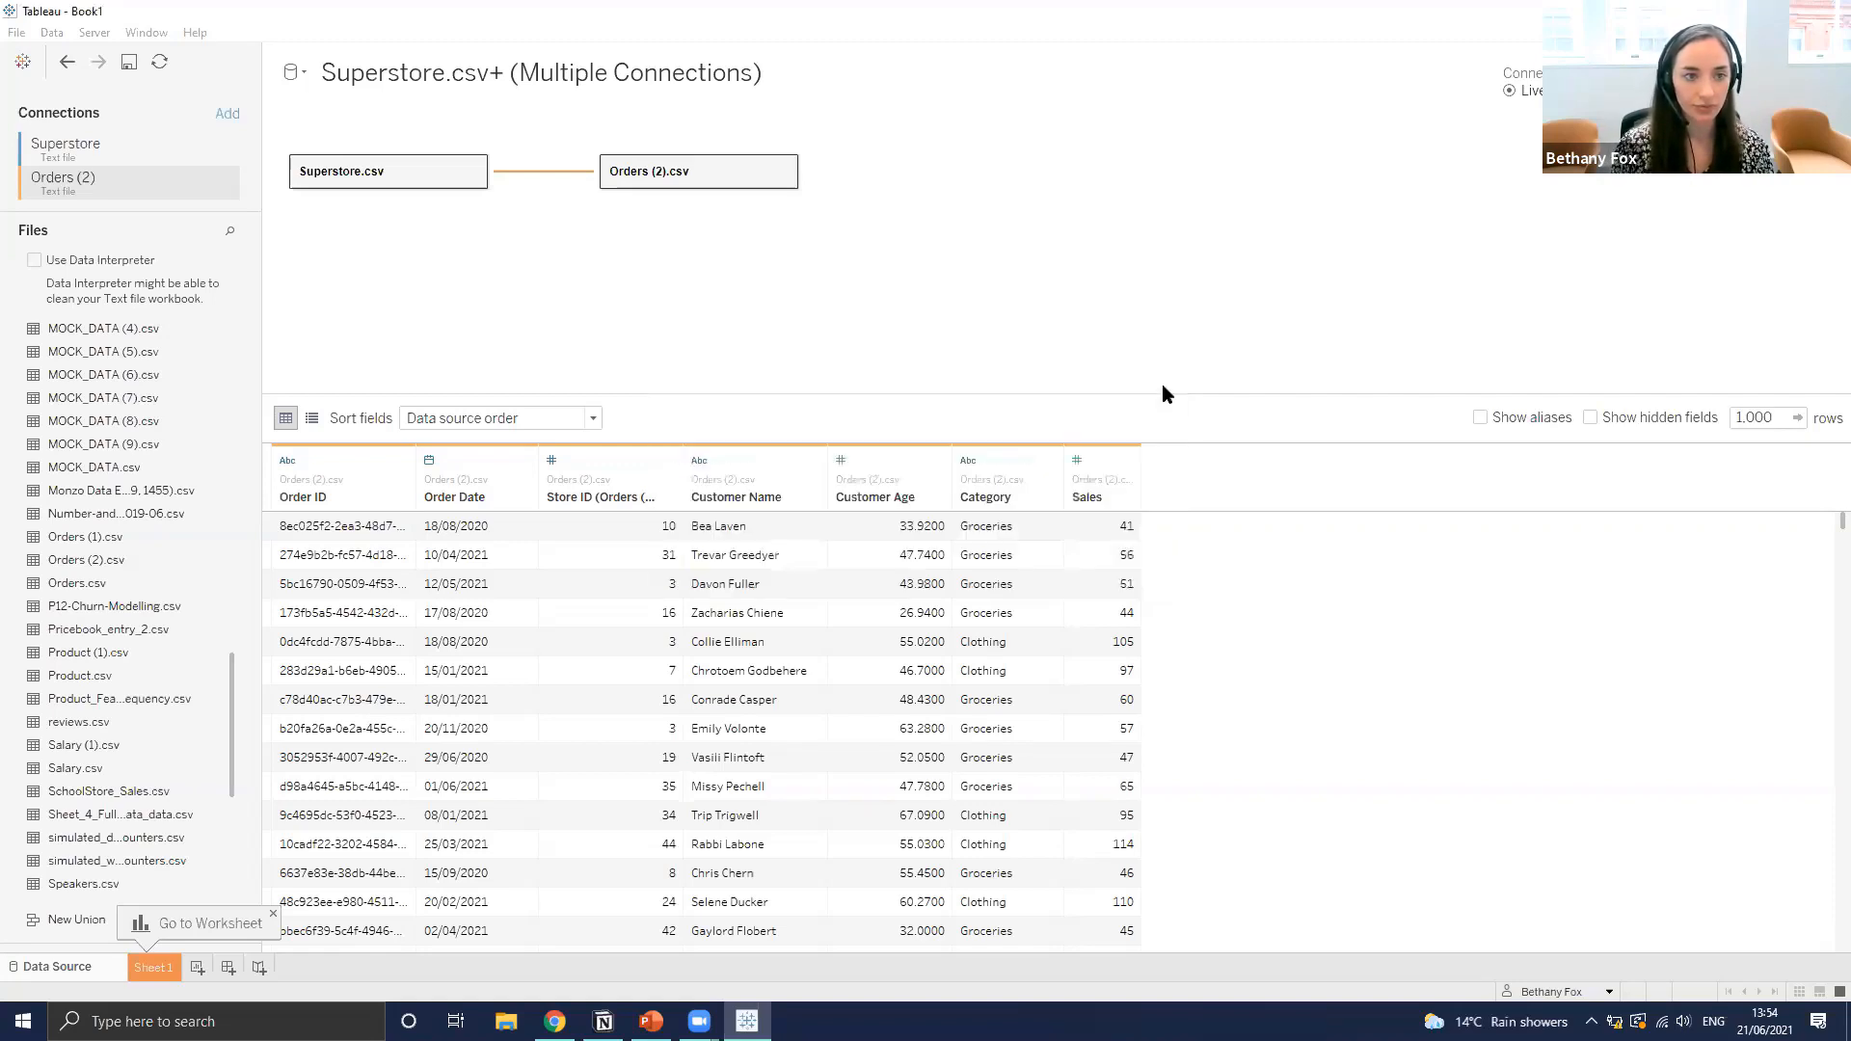
Build a map on Sheet 1 that plots the City field from Superstore.csv
click(160, 968)
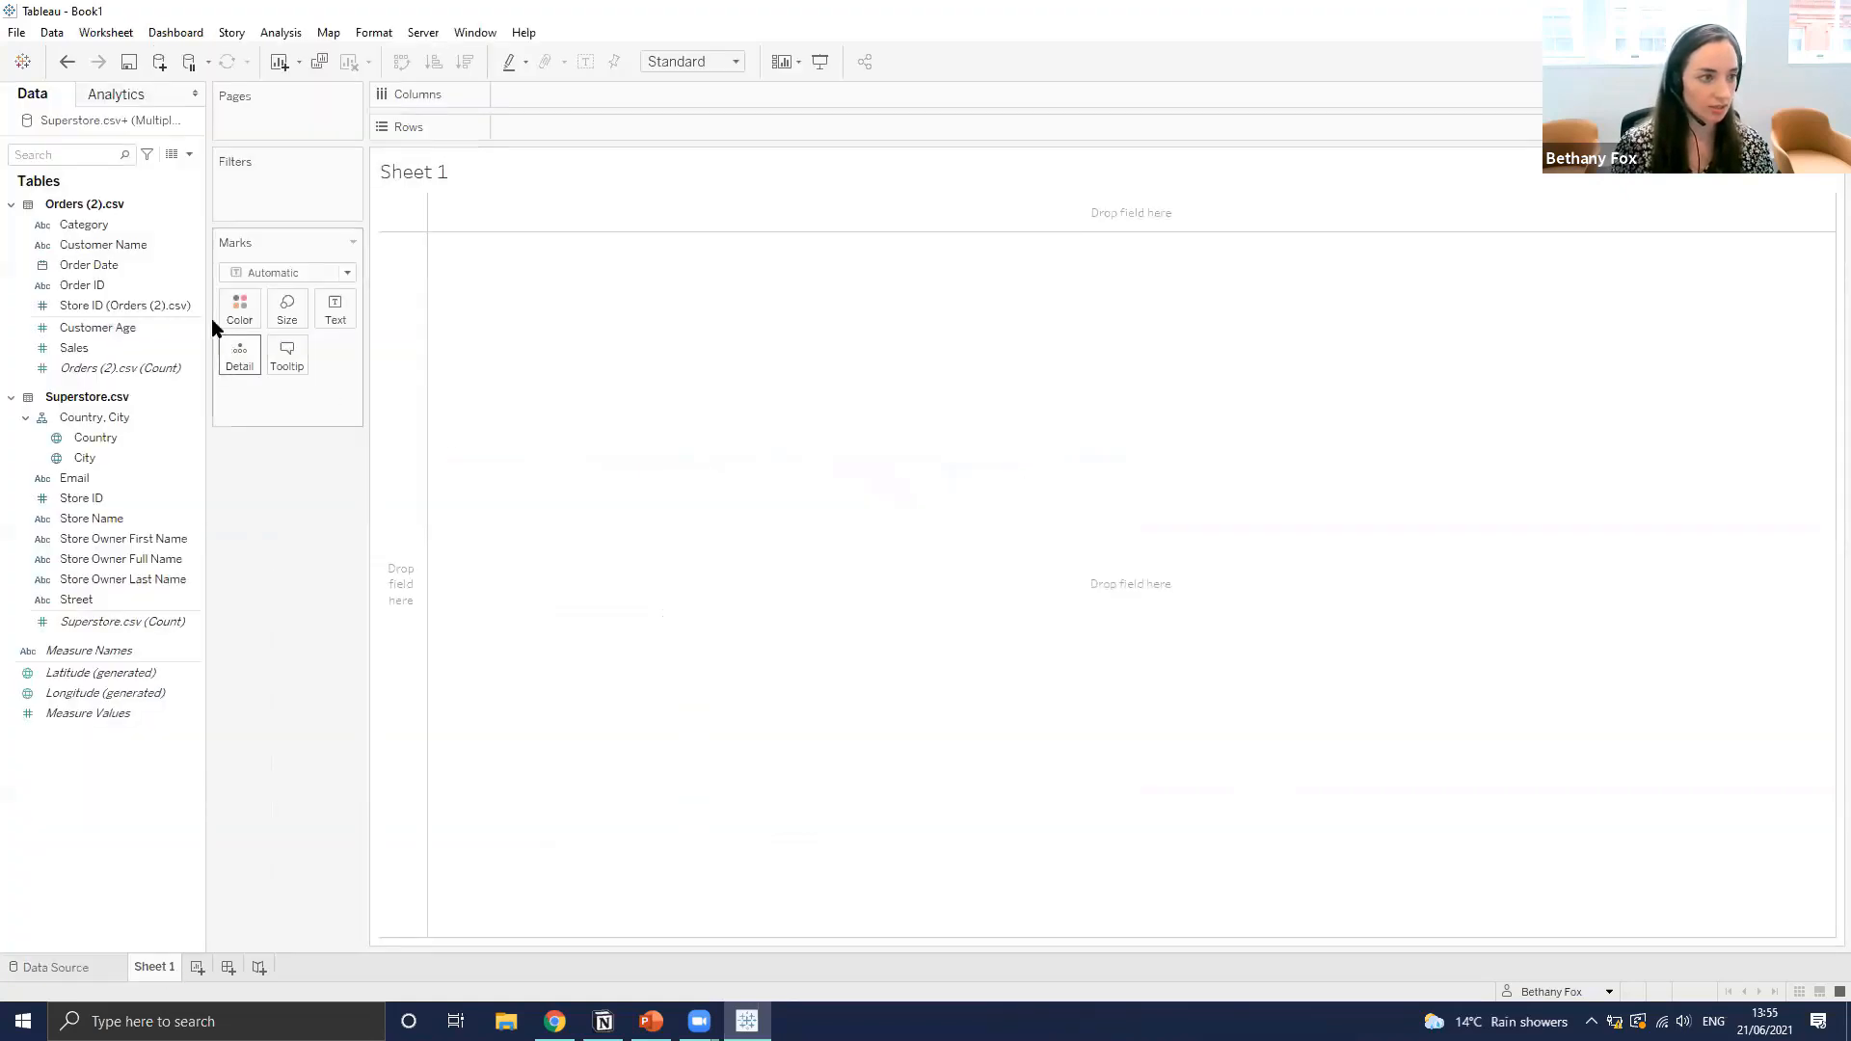
click(83, 460)
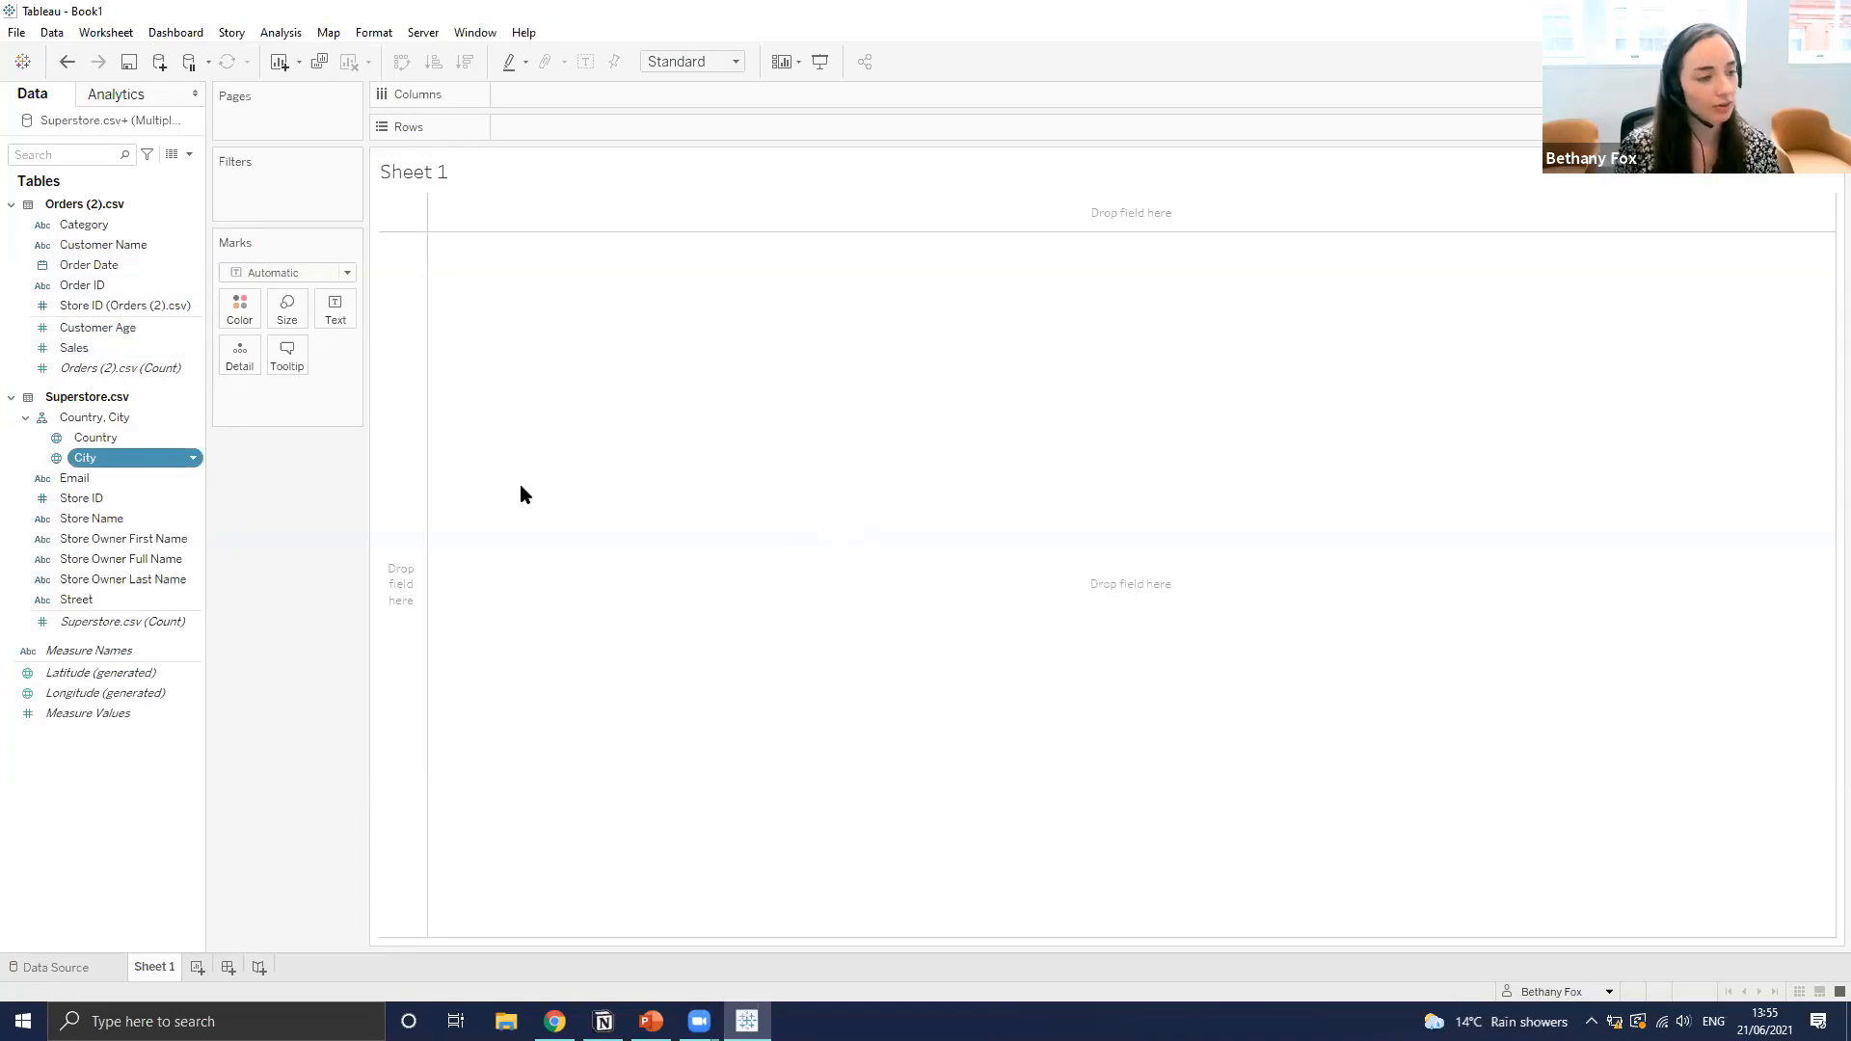
key(Return)
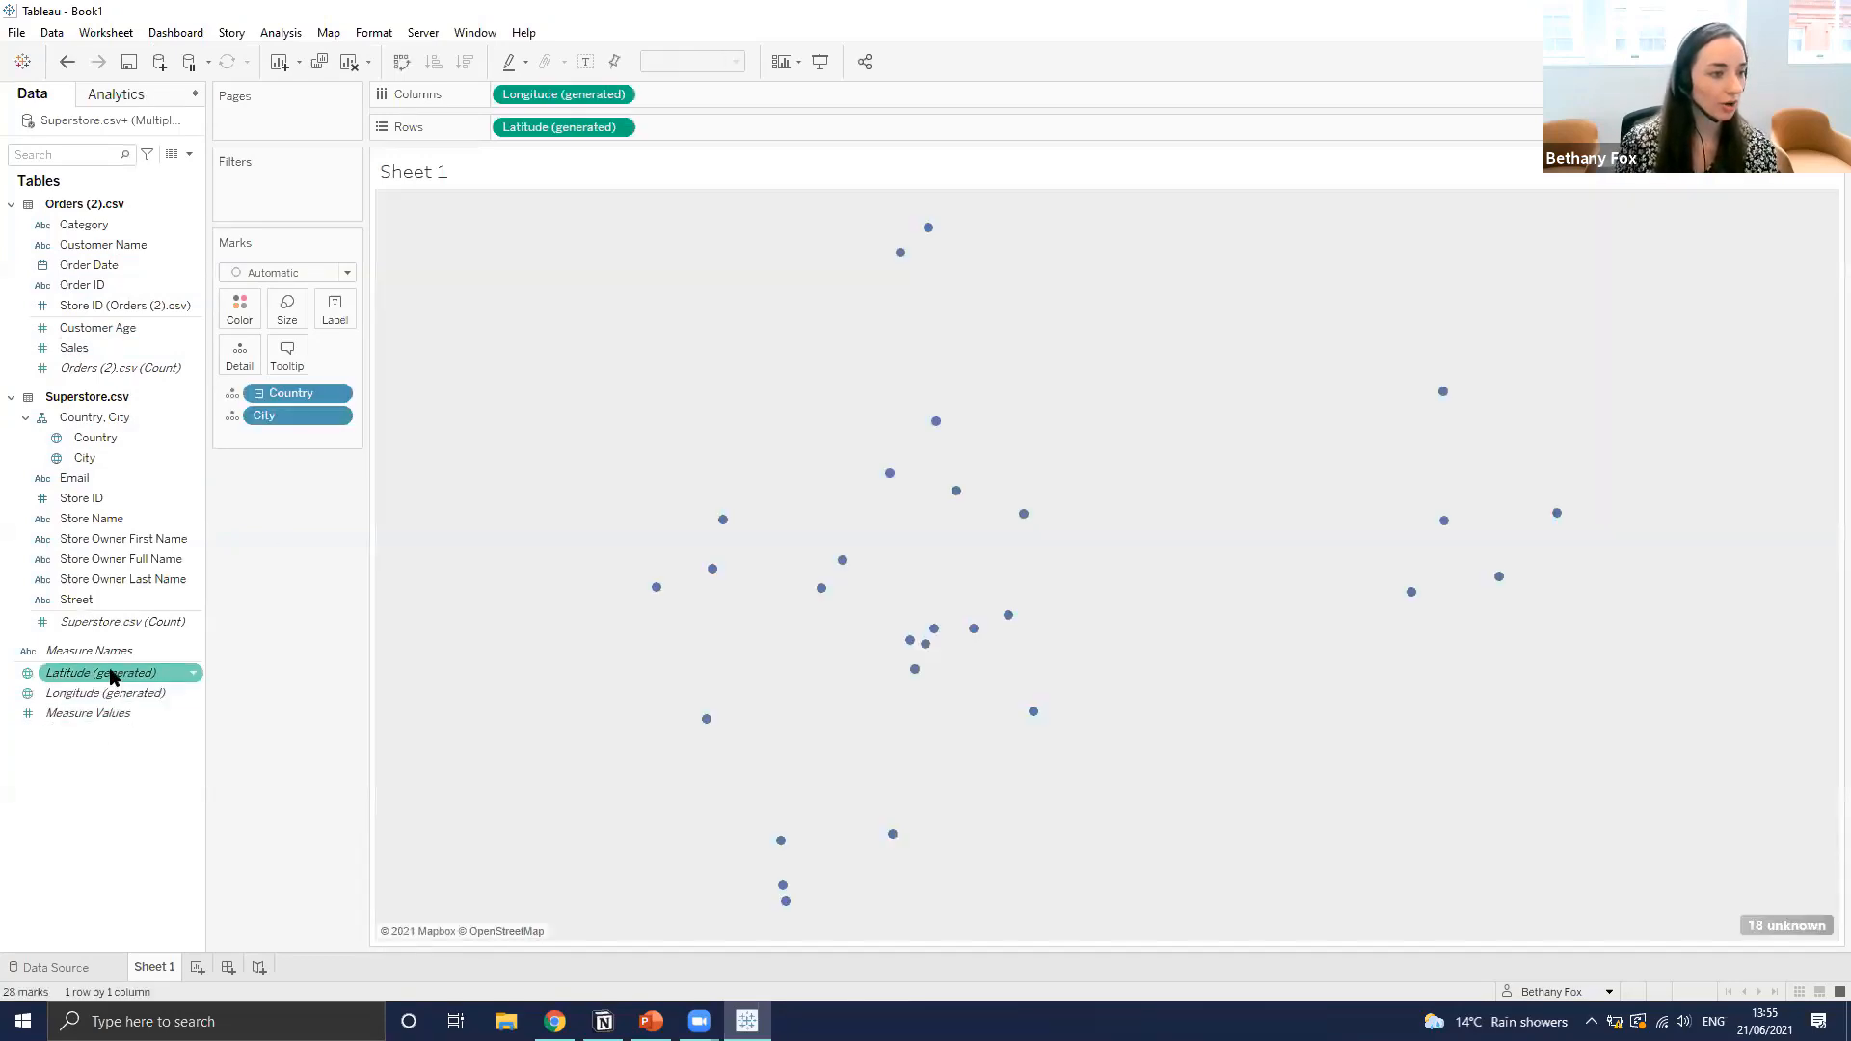
Colour the city marks on the map by Sales and make the marks larger
click(100, 351)
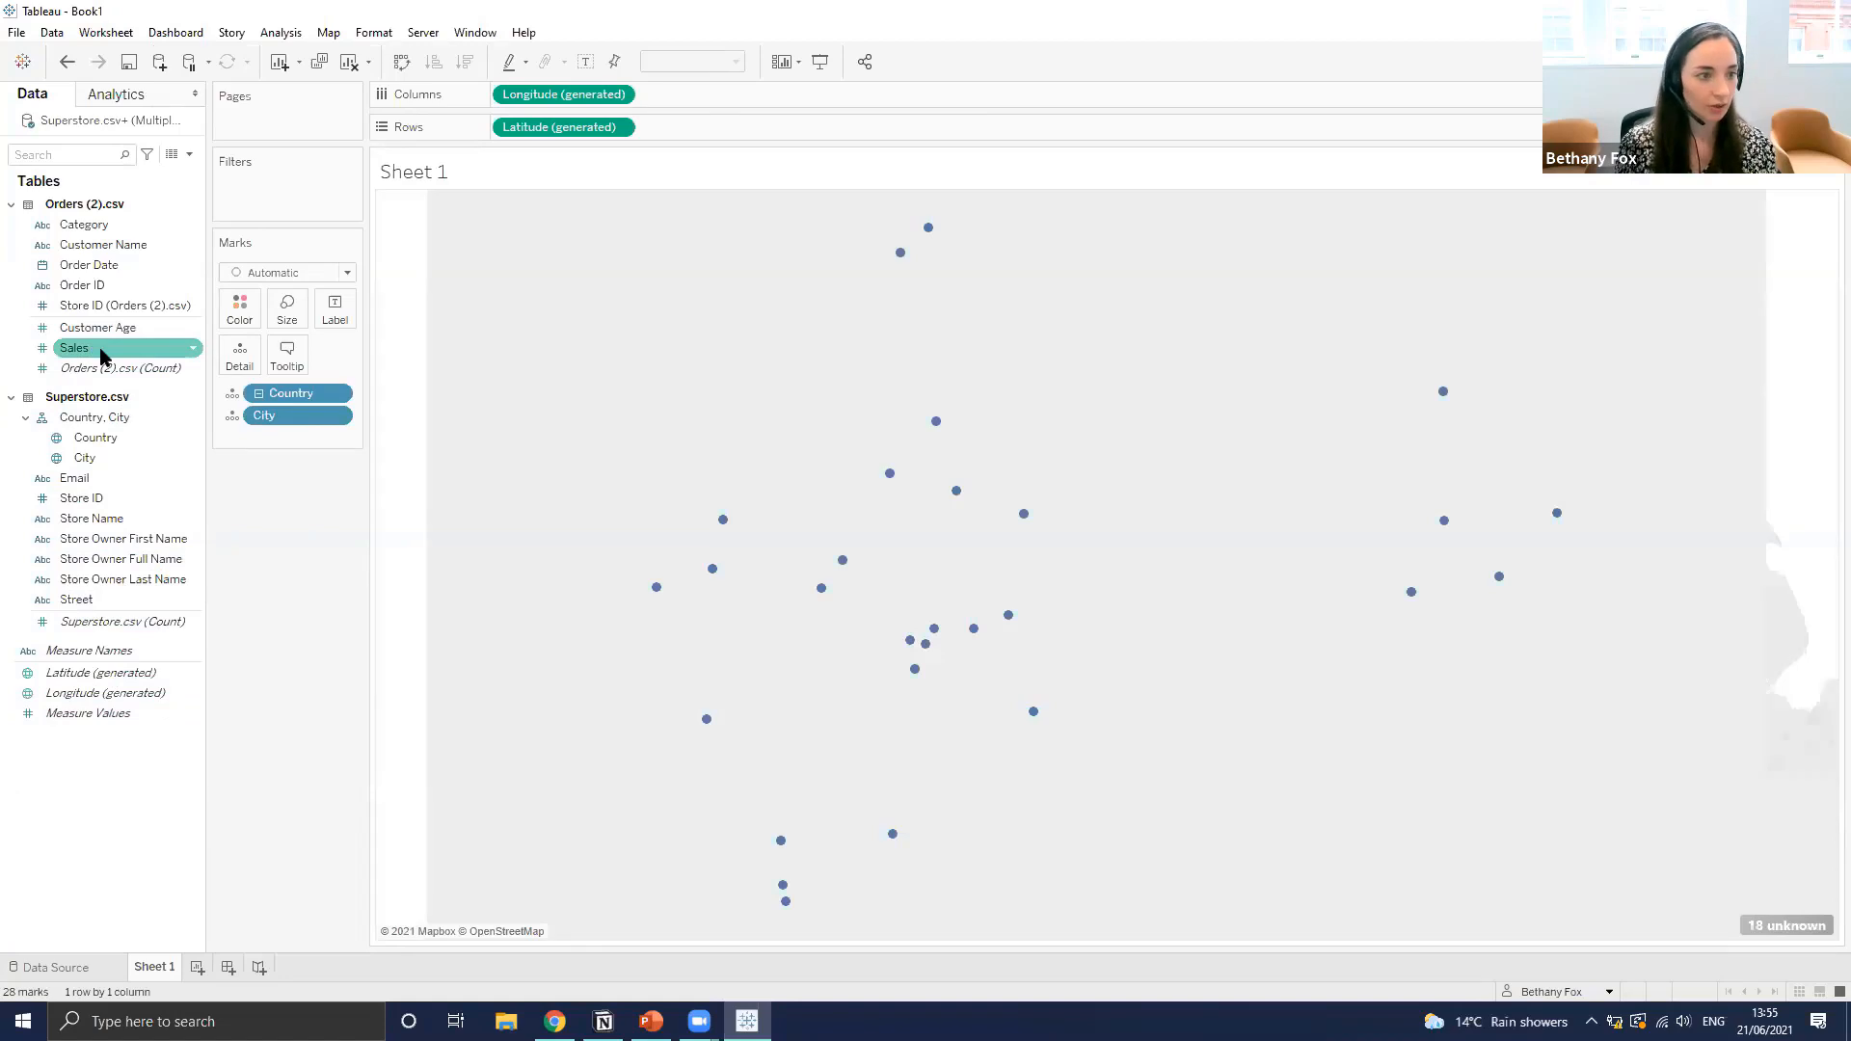
drag(100, 355, 240, 312)
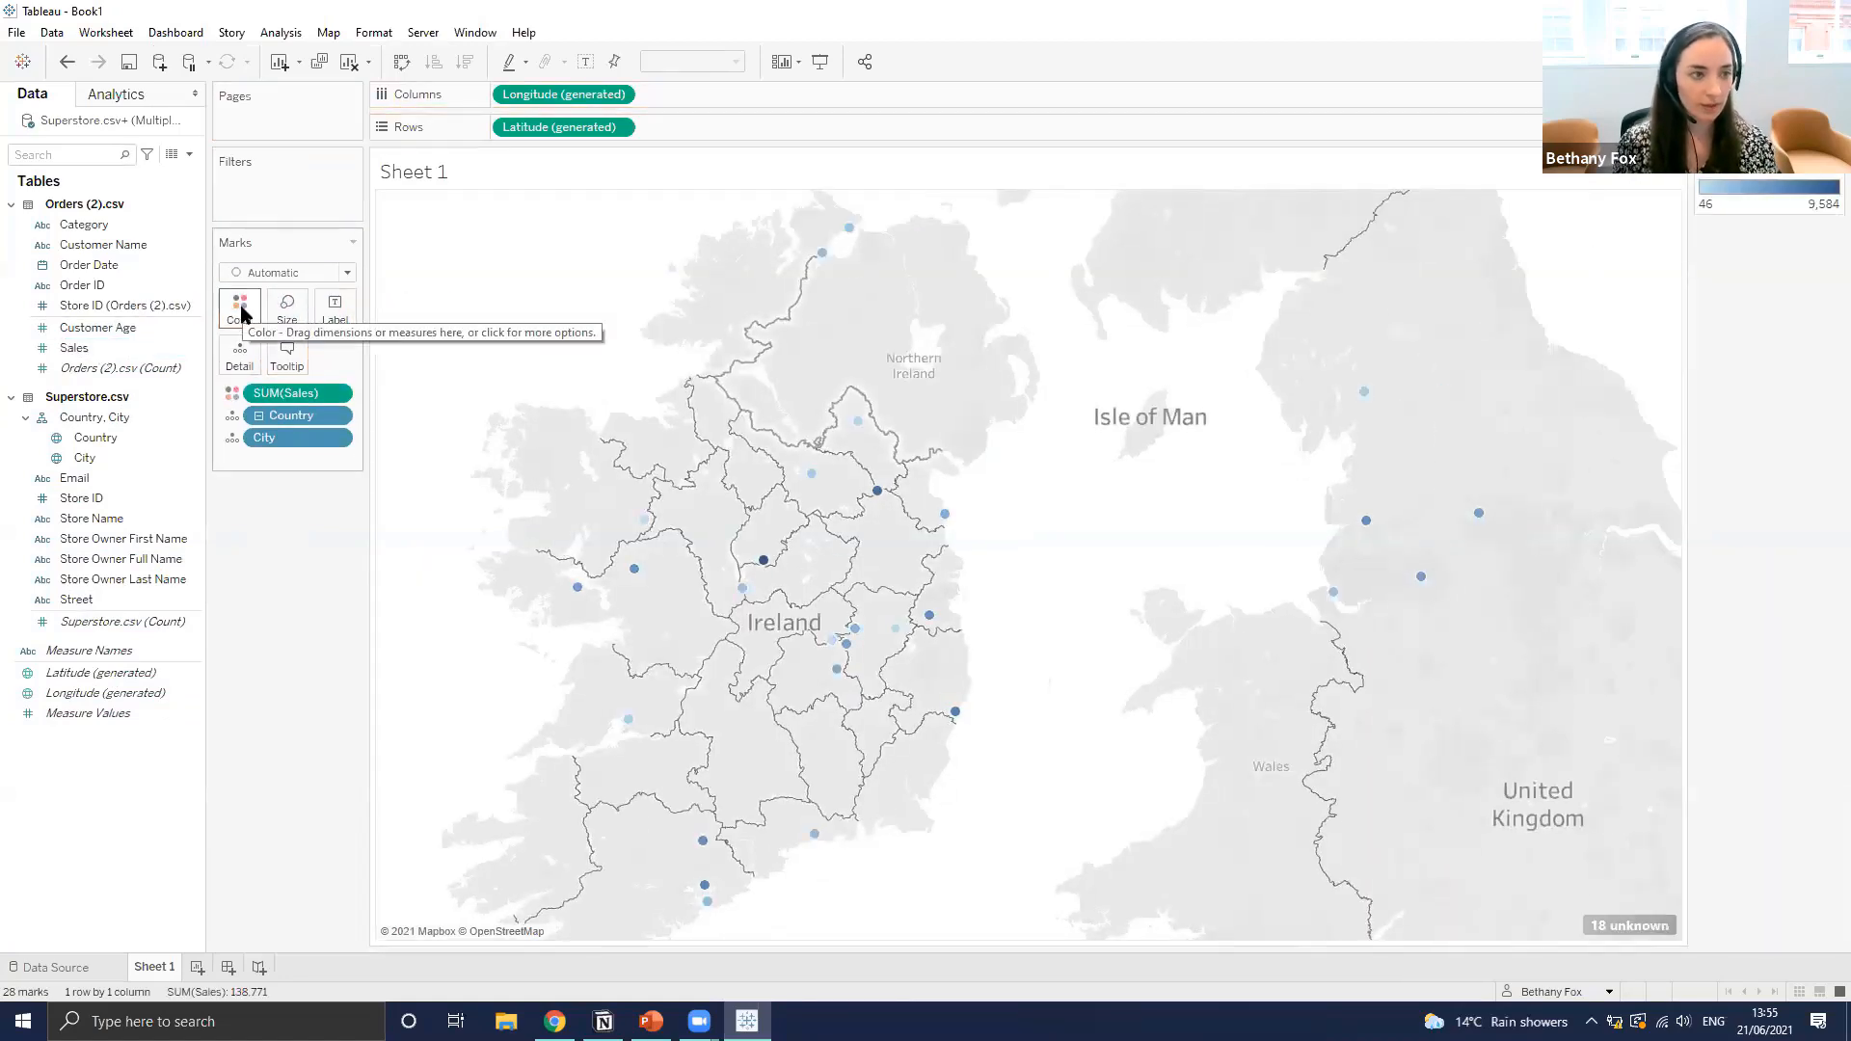
click(287, 309)
drag(350, 356, 366, 357)
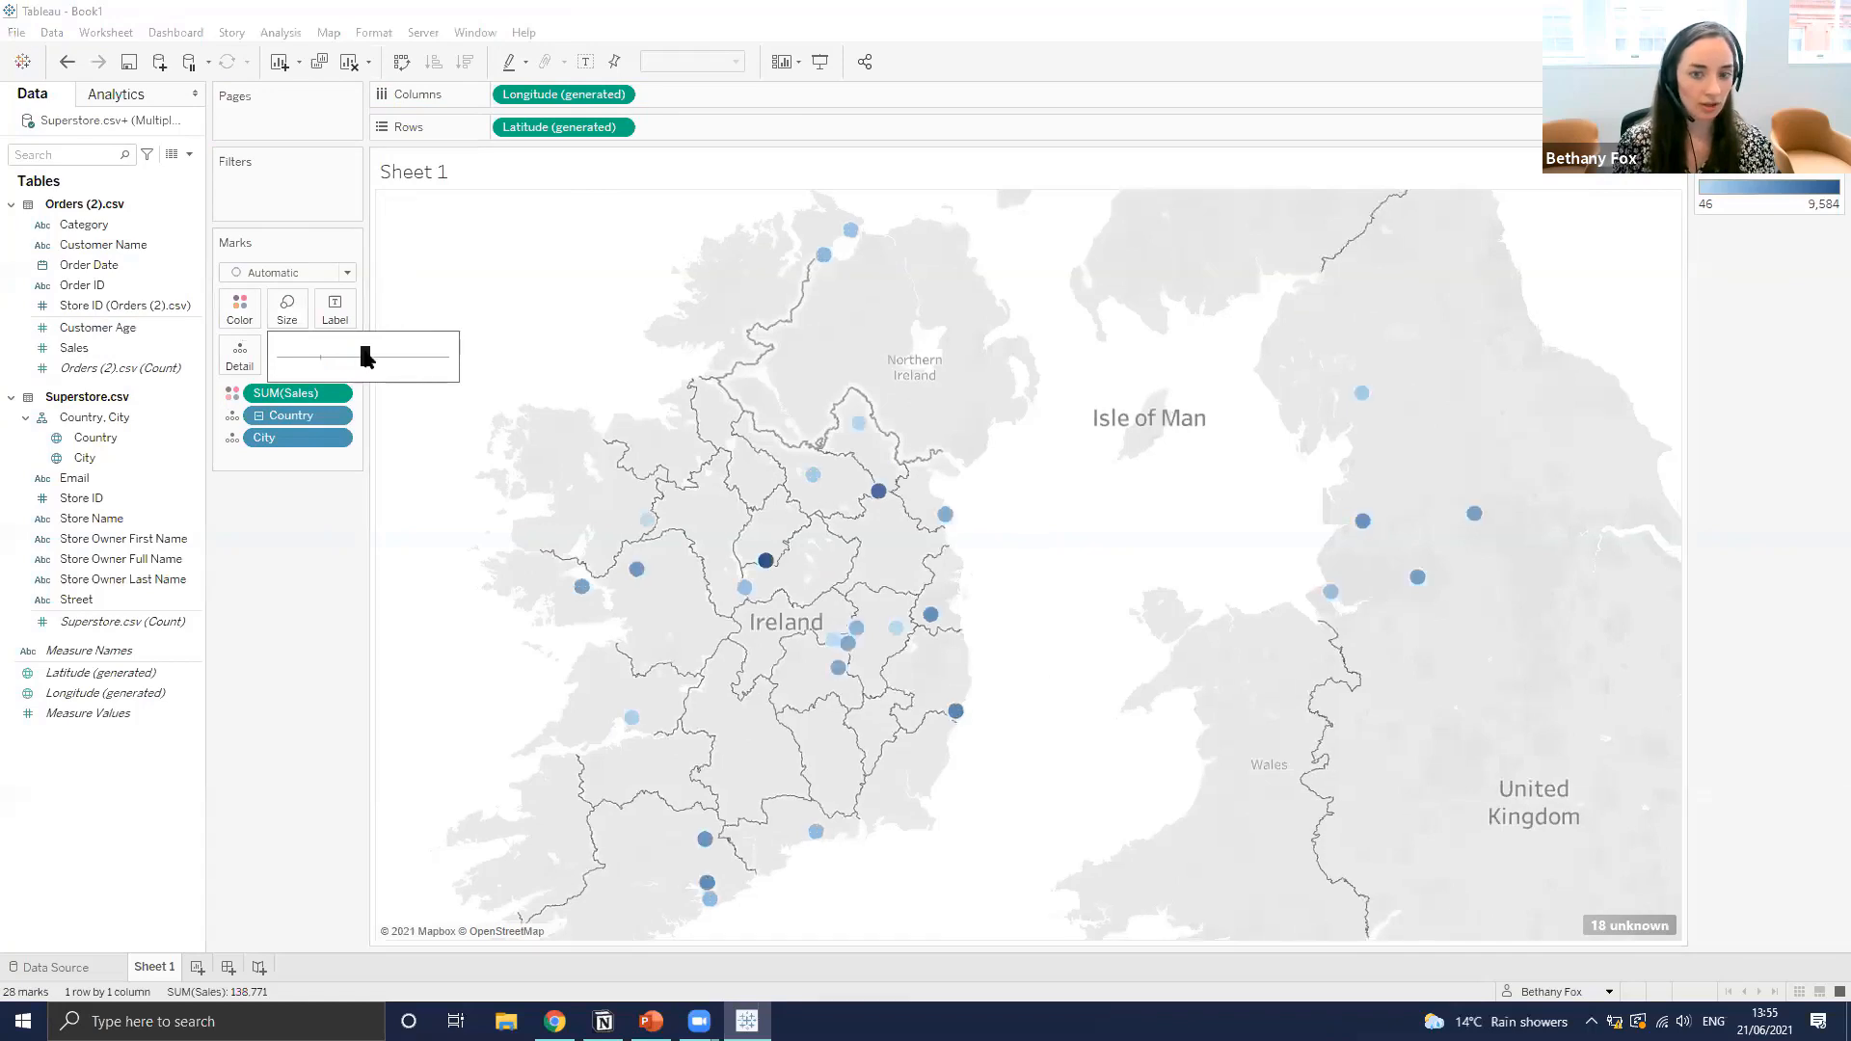
click(382, 569)
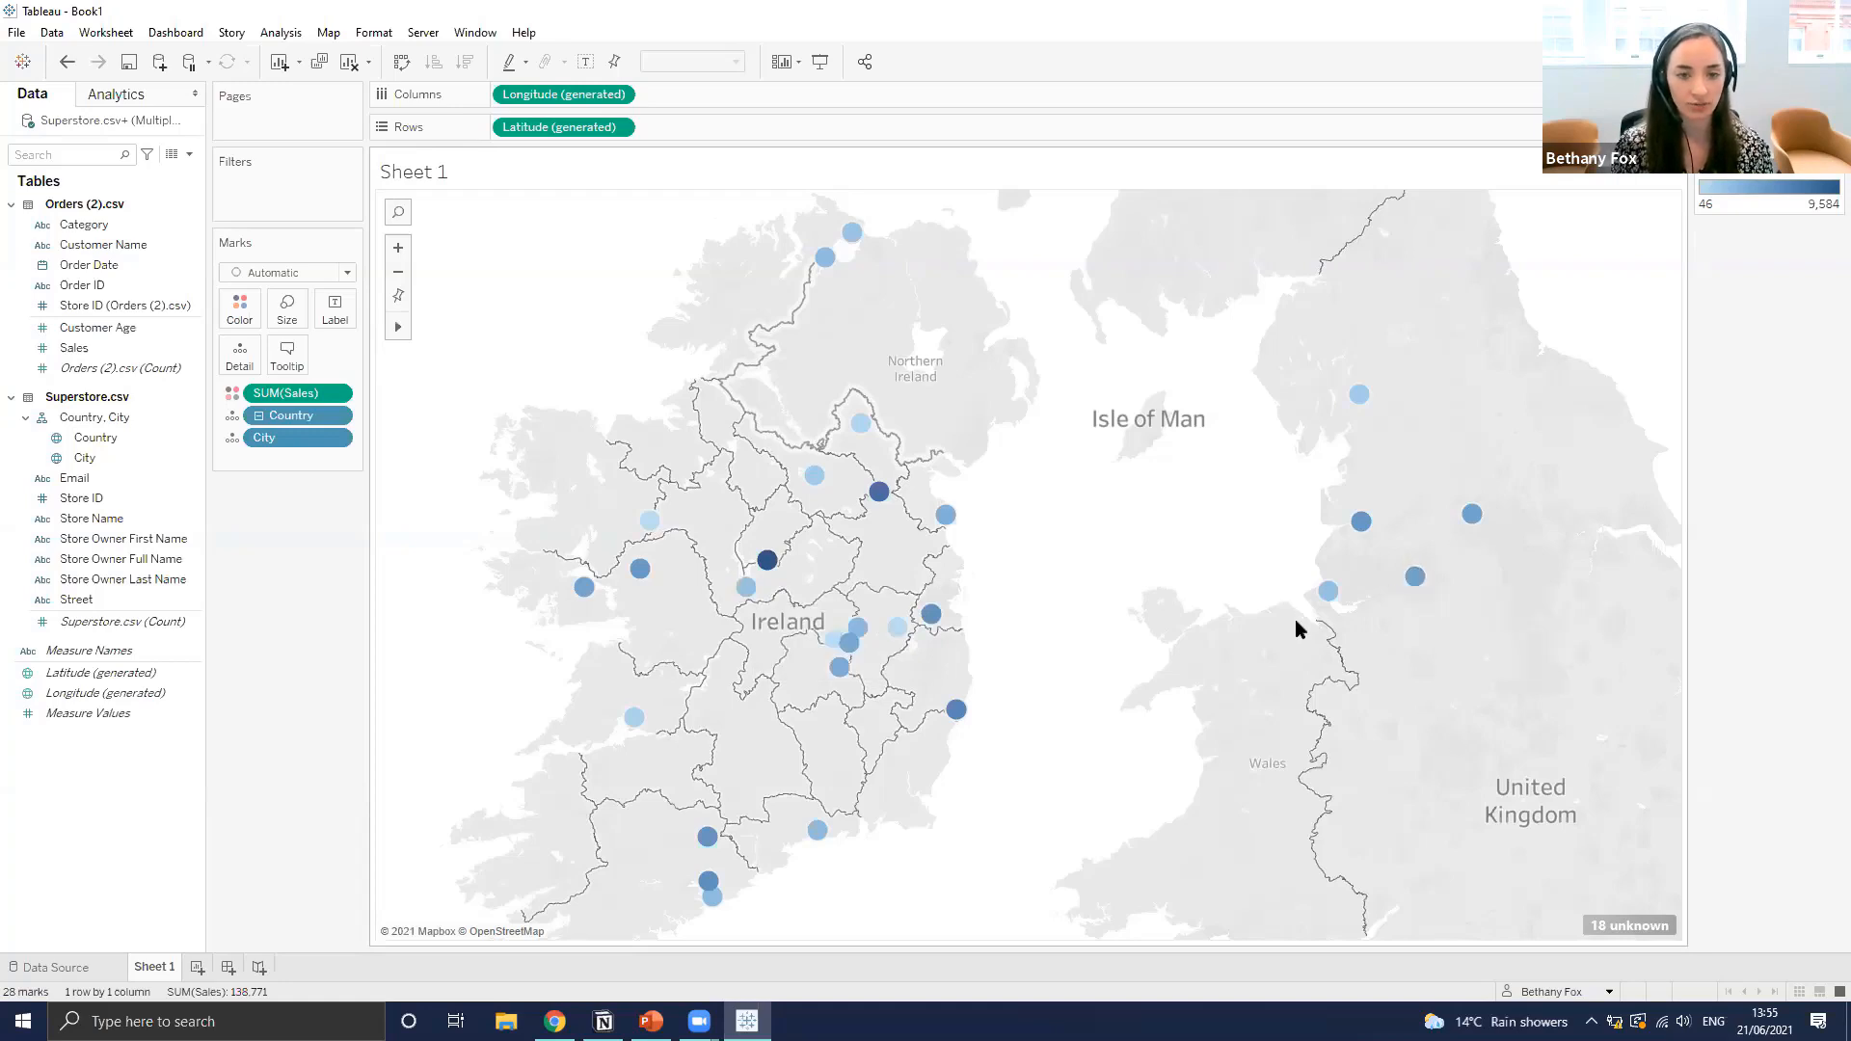
Create a bar chart of Sales by Category on a new worksheet, coloured by the Orders (2).csv count
click(196, 967)
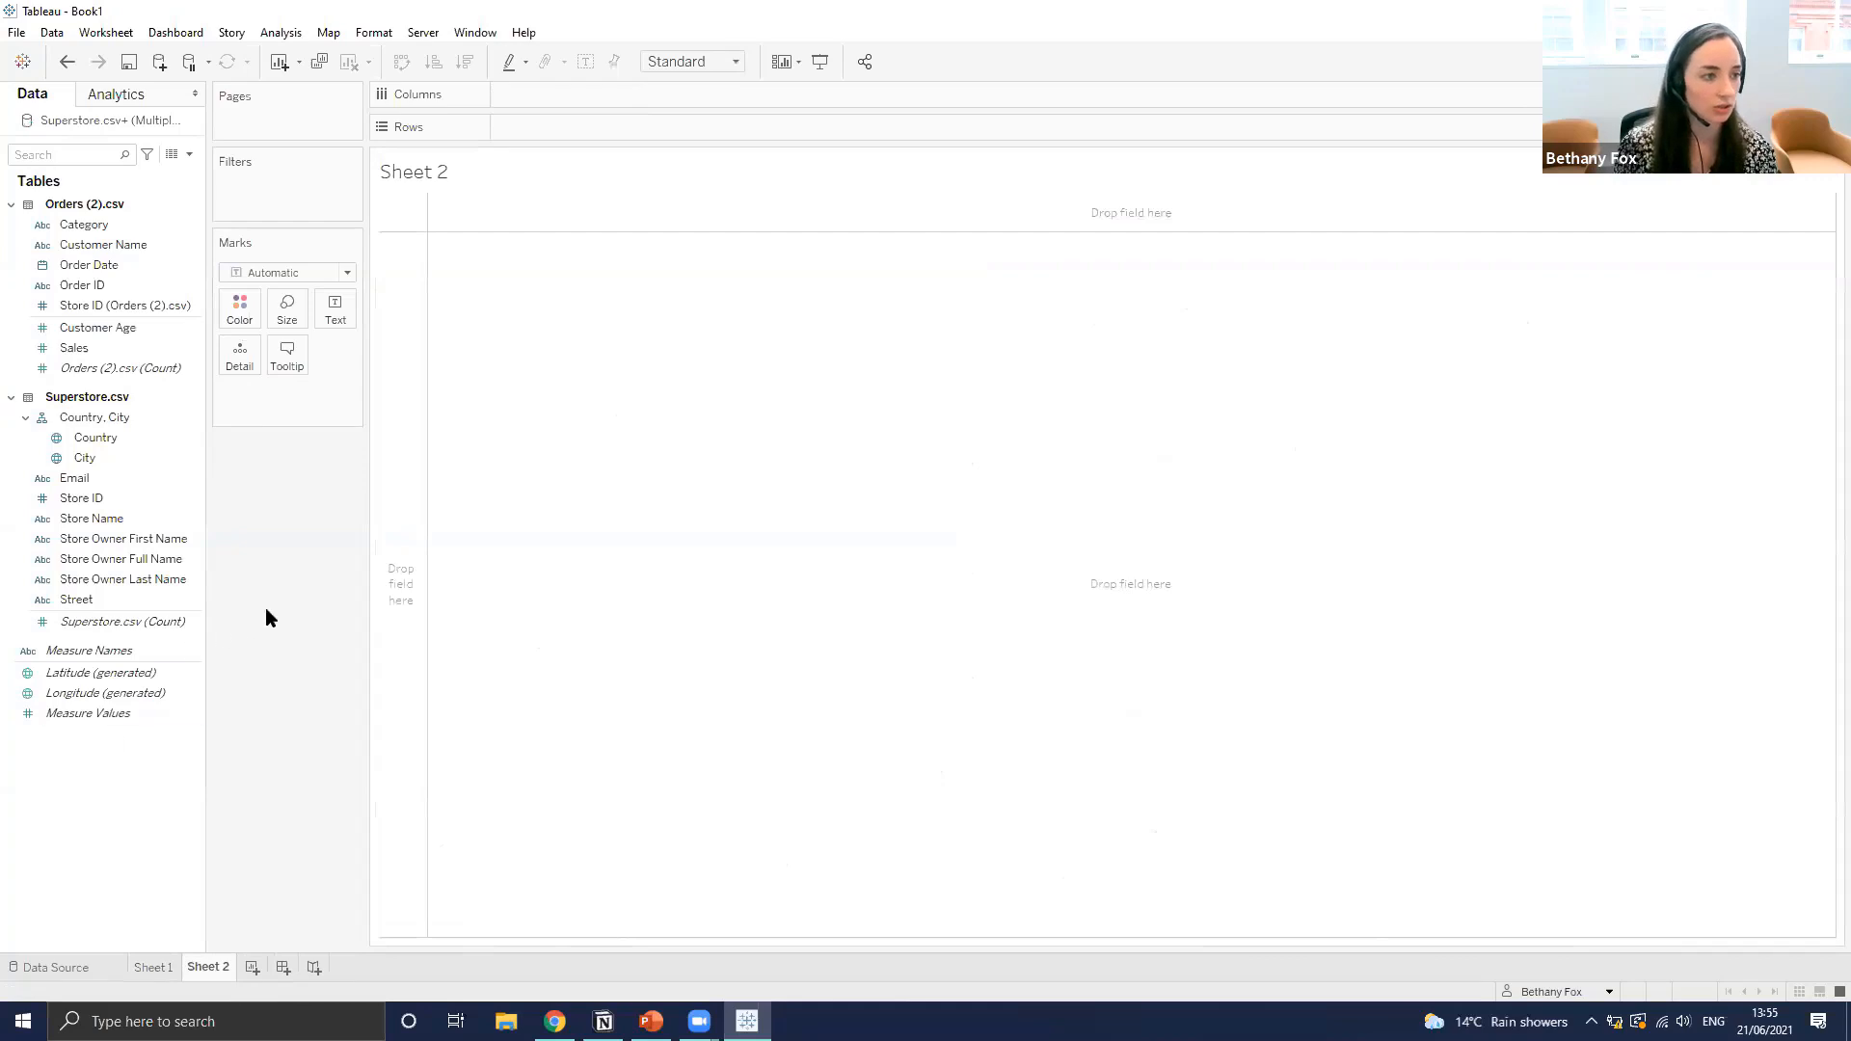
drag(83, 225, 402, 305)
click(98, 352)
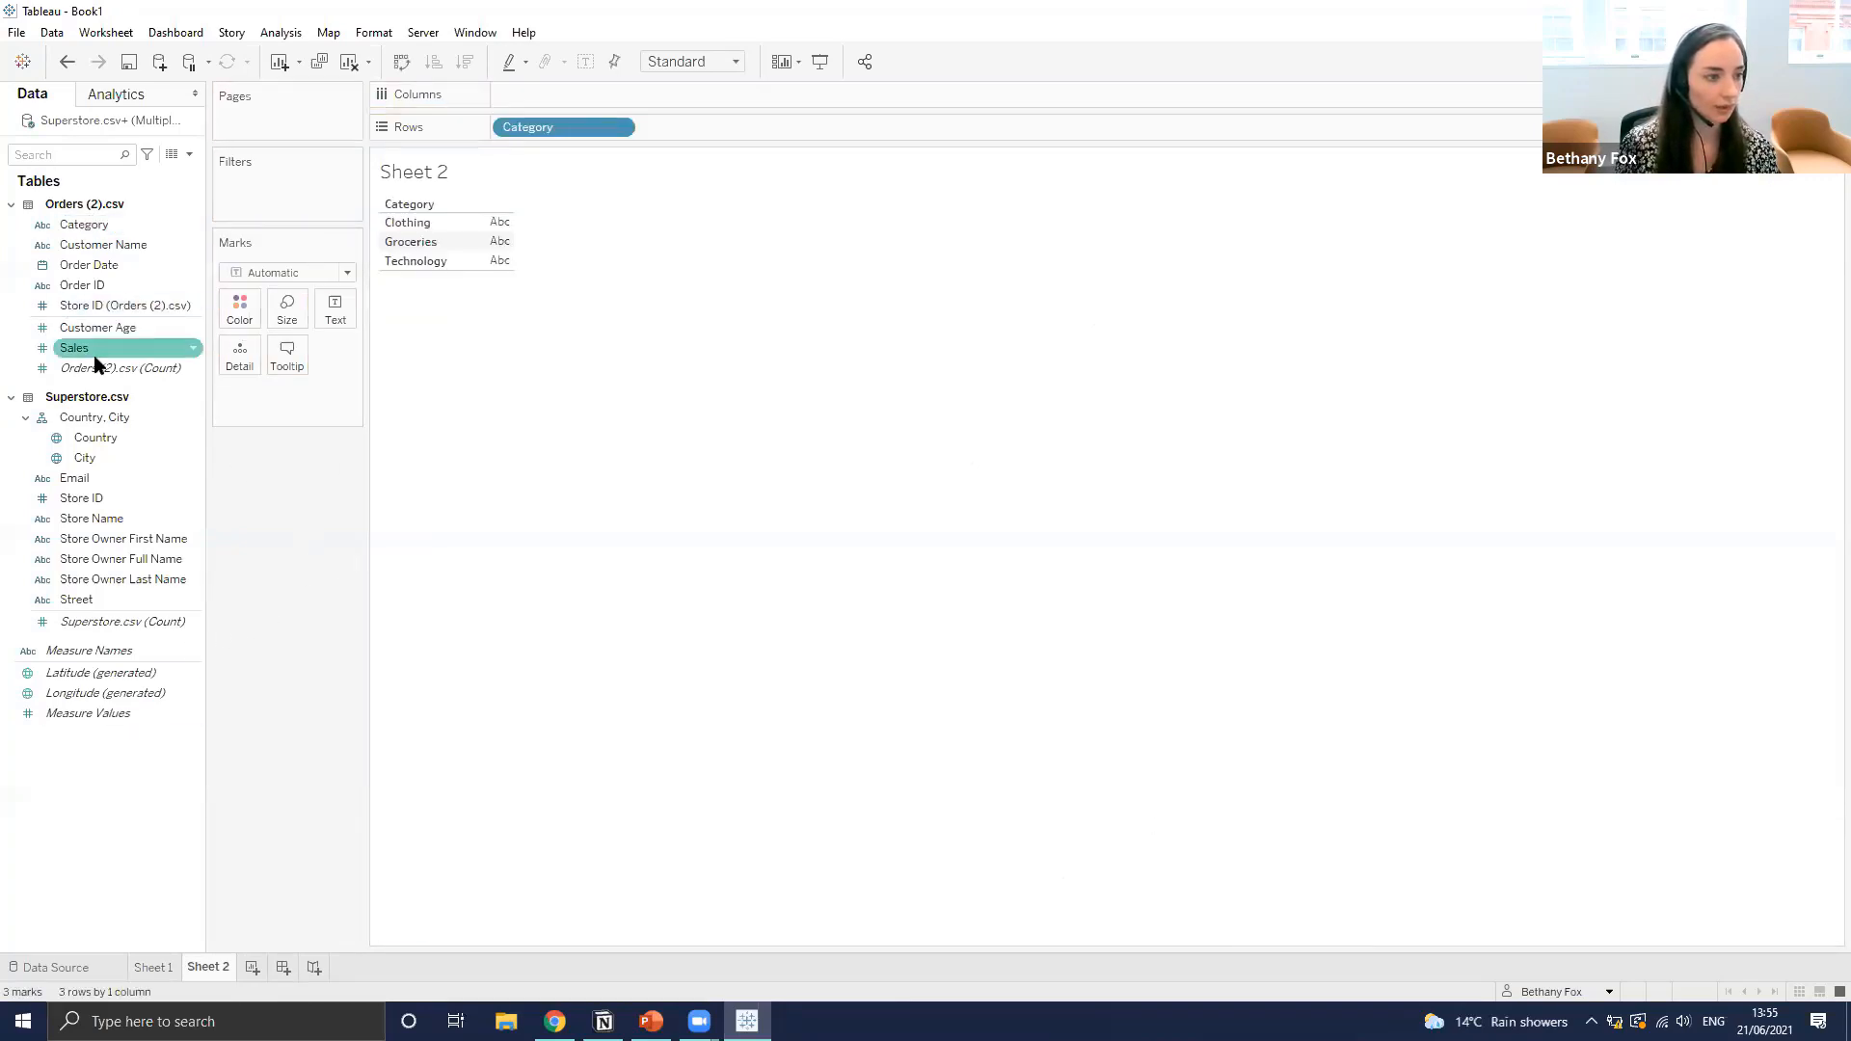
drag(96, 354, 523, 91)
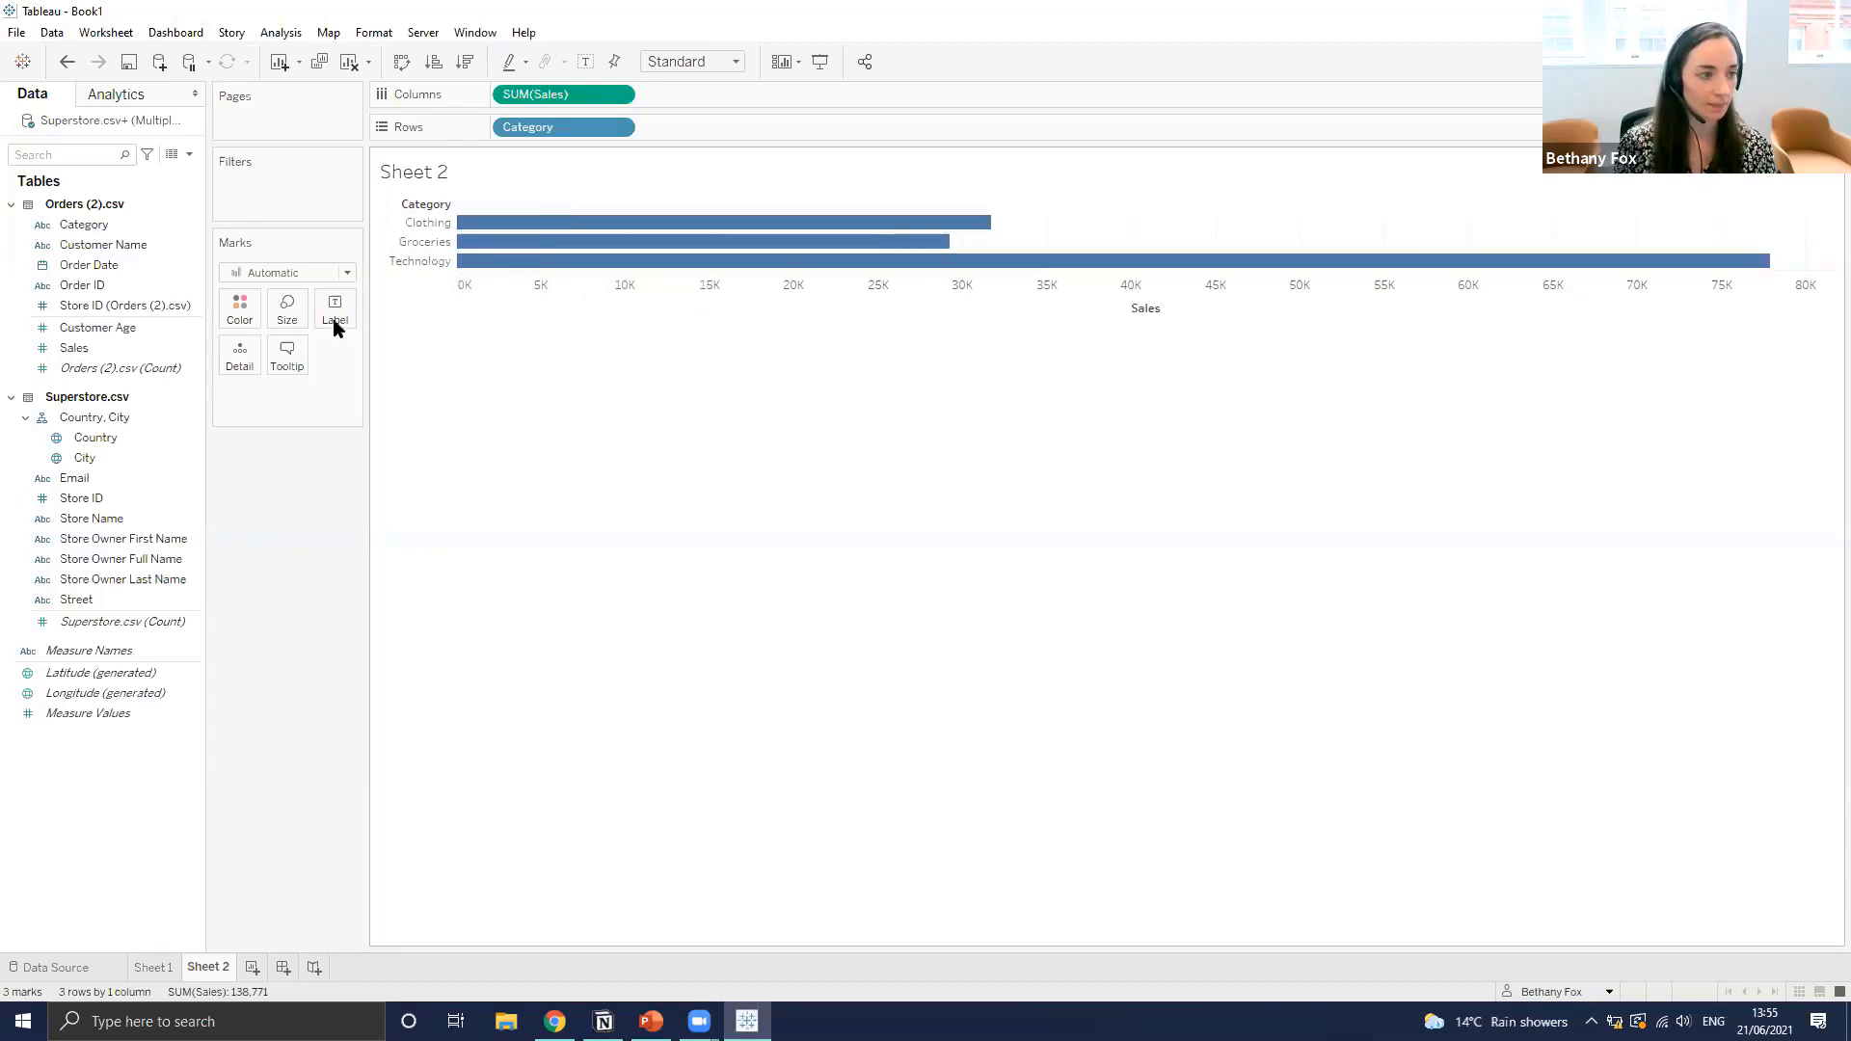
click(105, 371)
drag(104, 371, 241, 310)
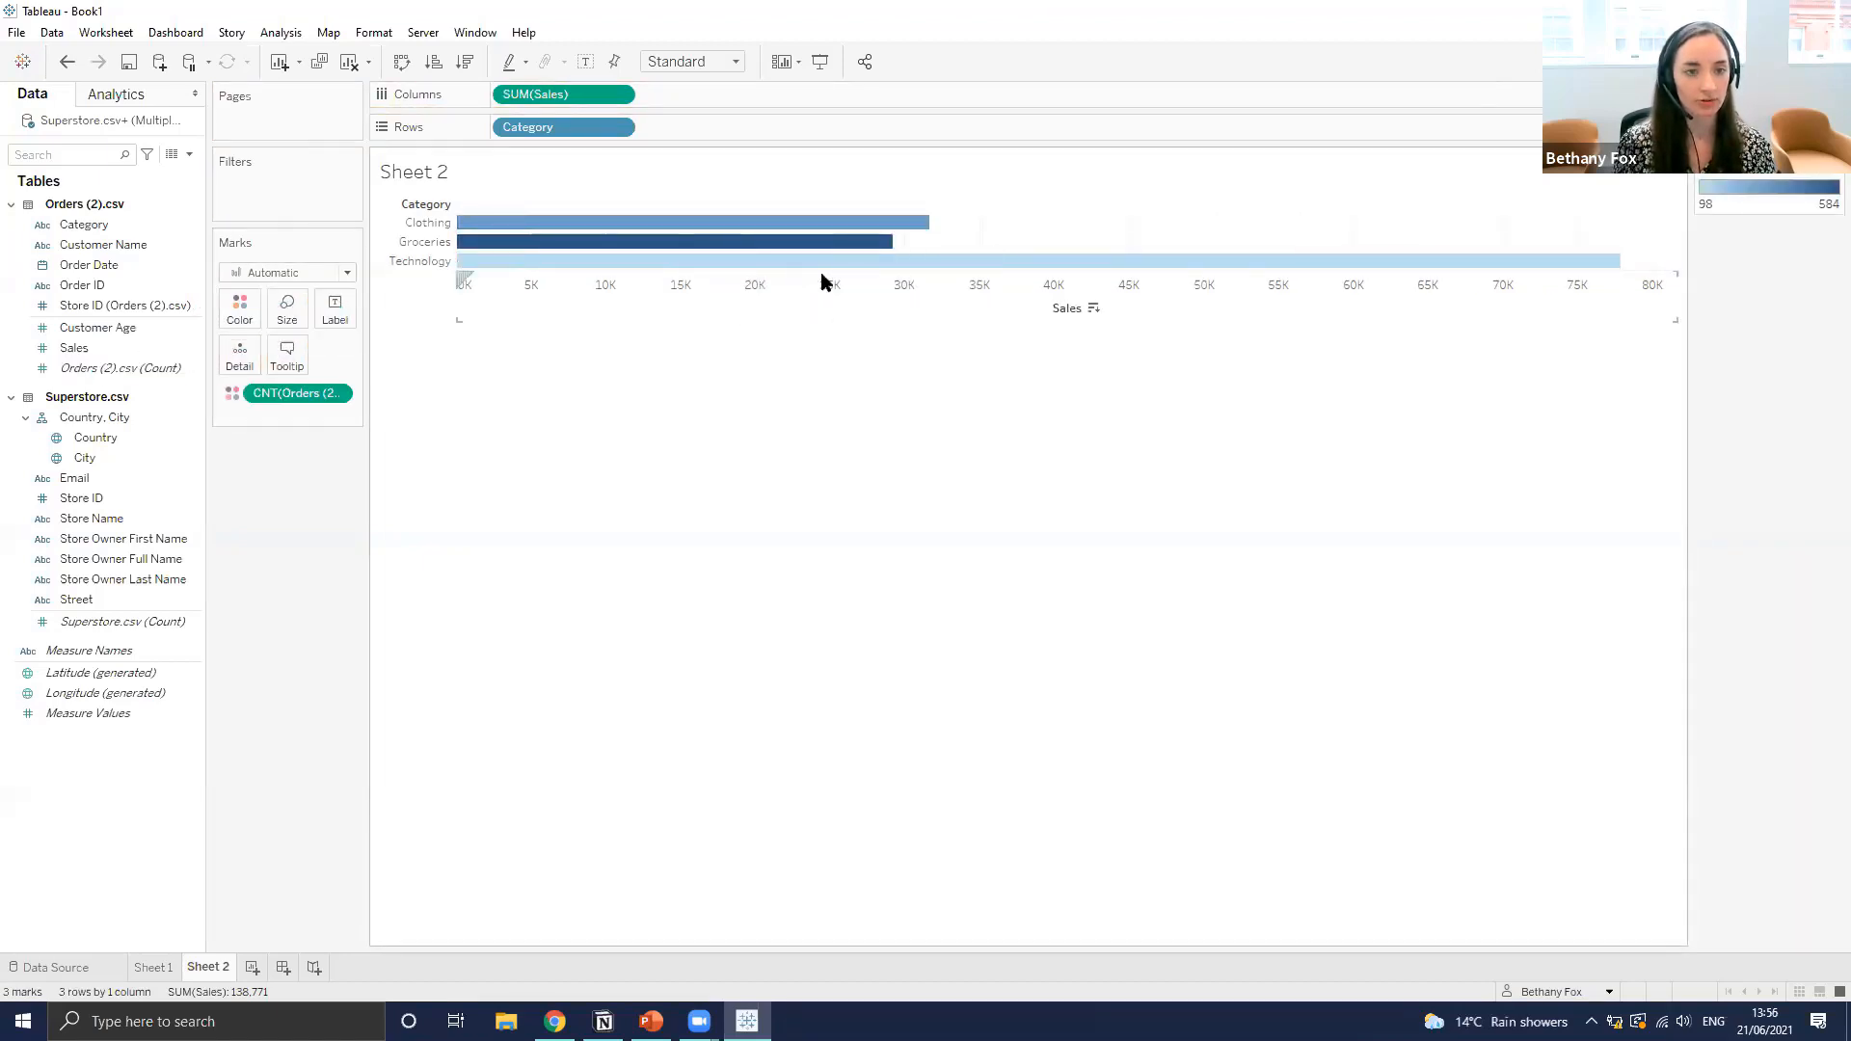
Fit the bar chart to Entire View and show the mark labels on the bars
click(735, 61)
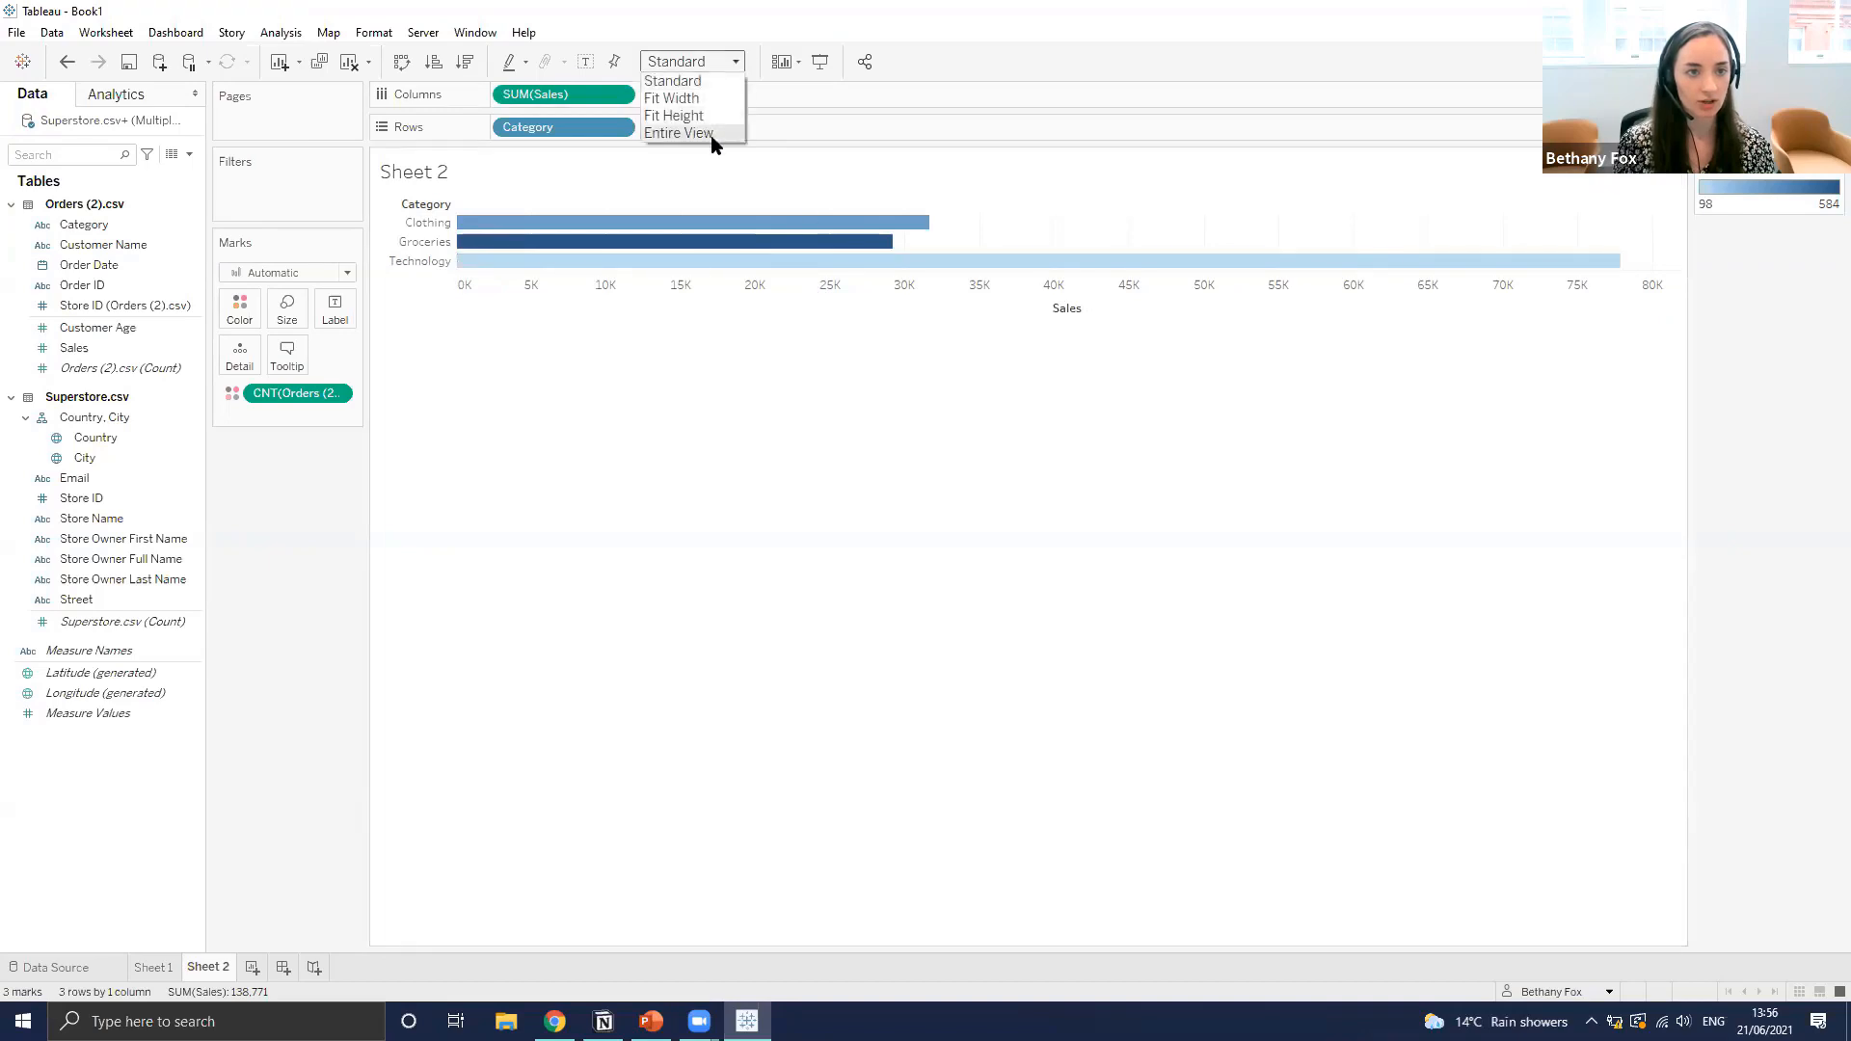
click(713, 133)
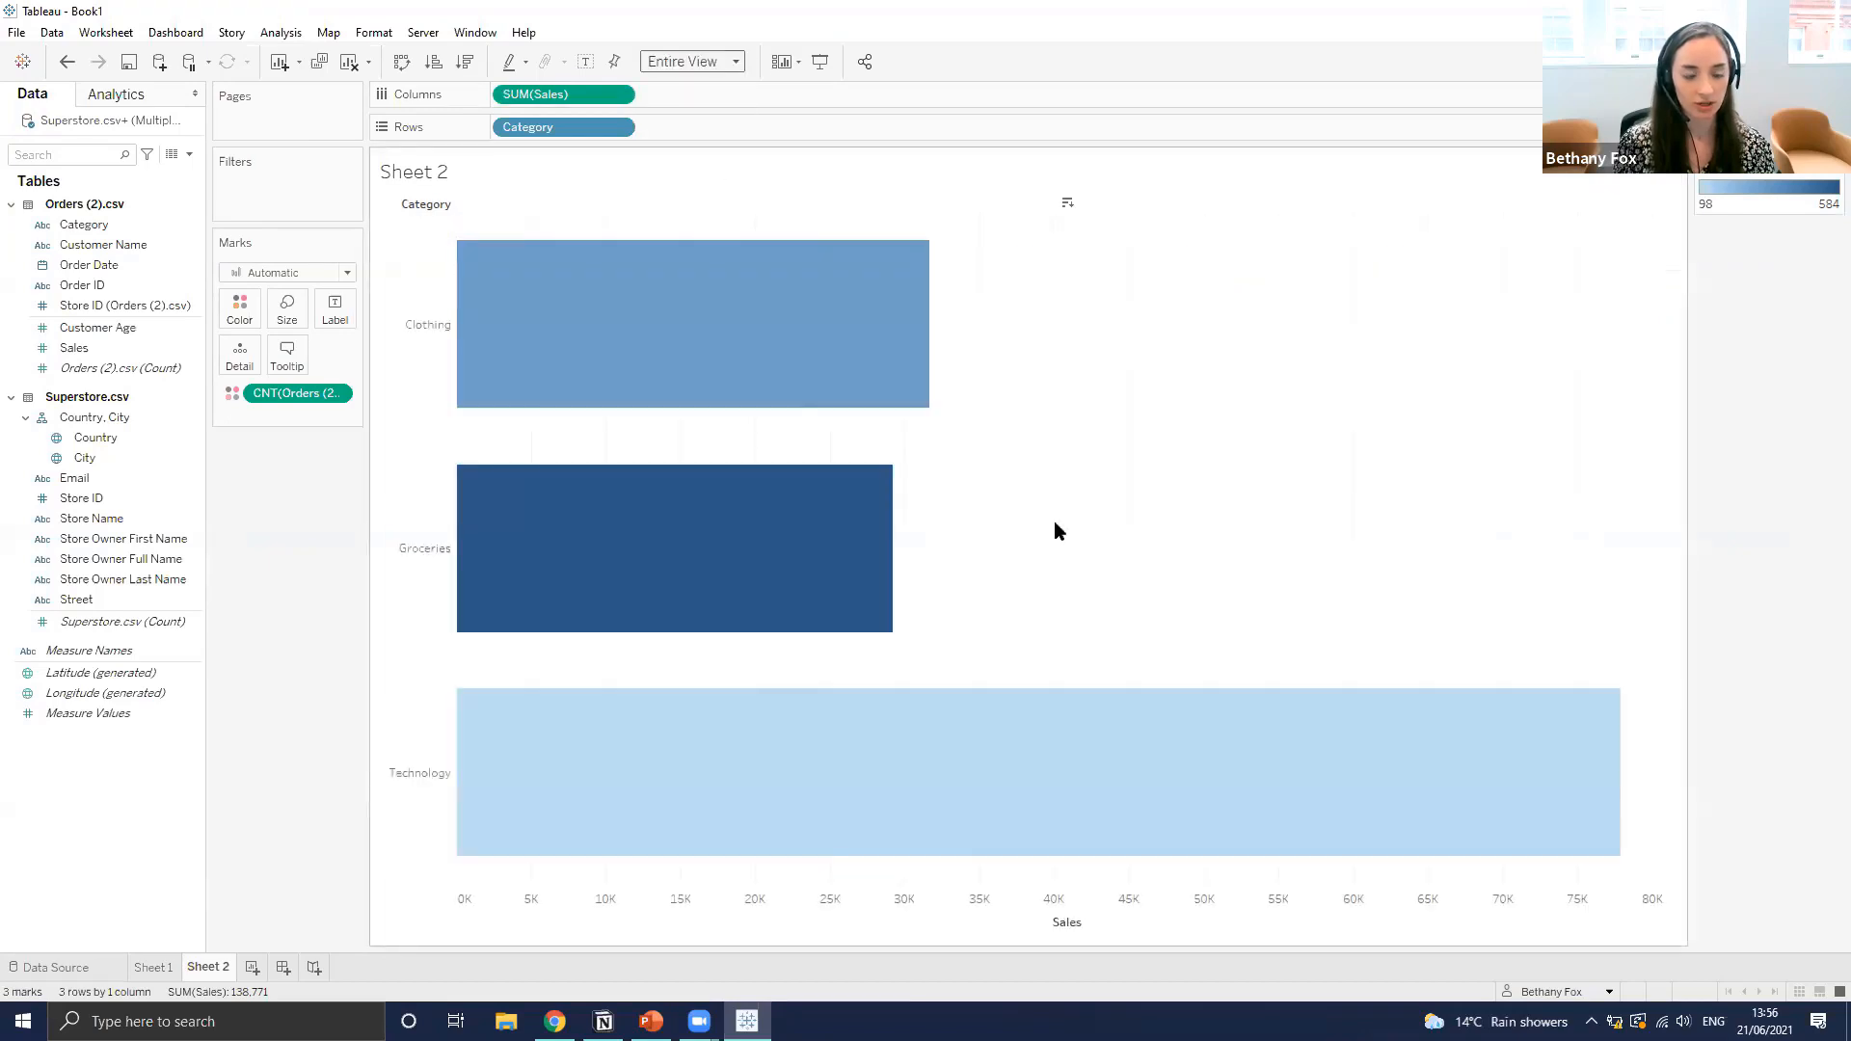
click(585, 62)
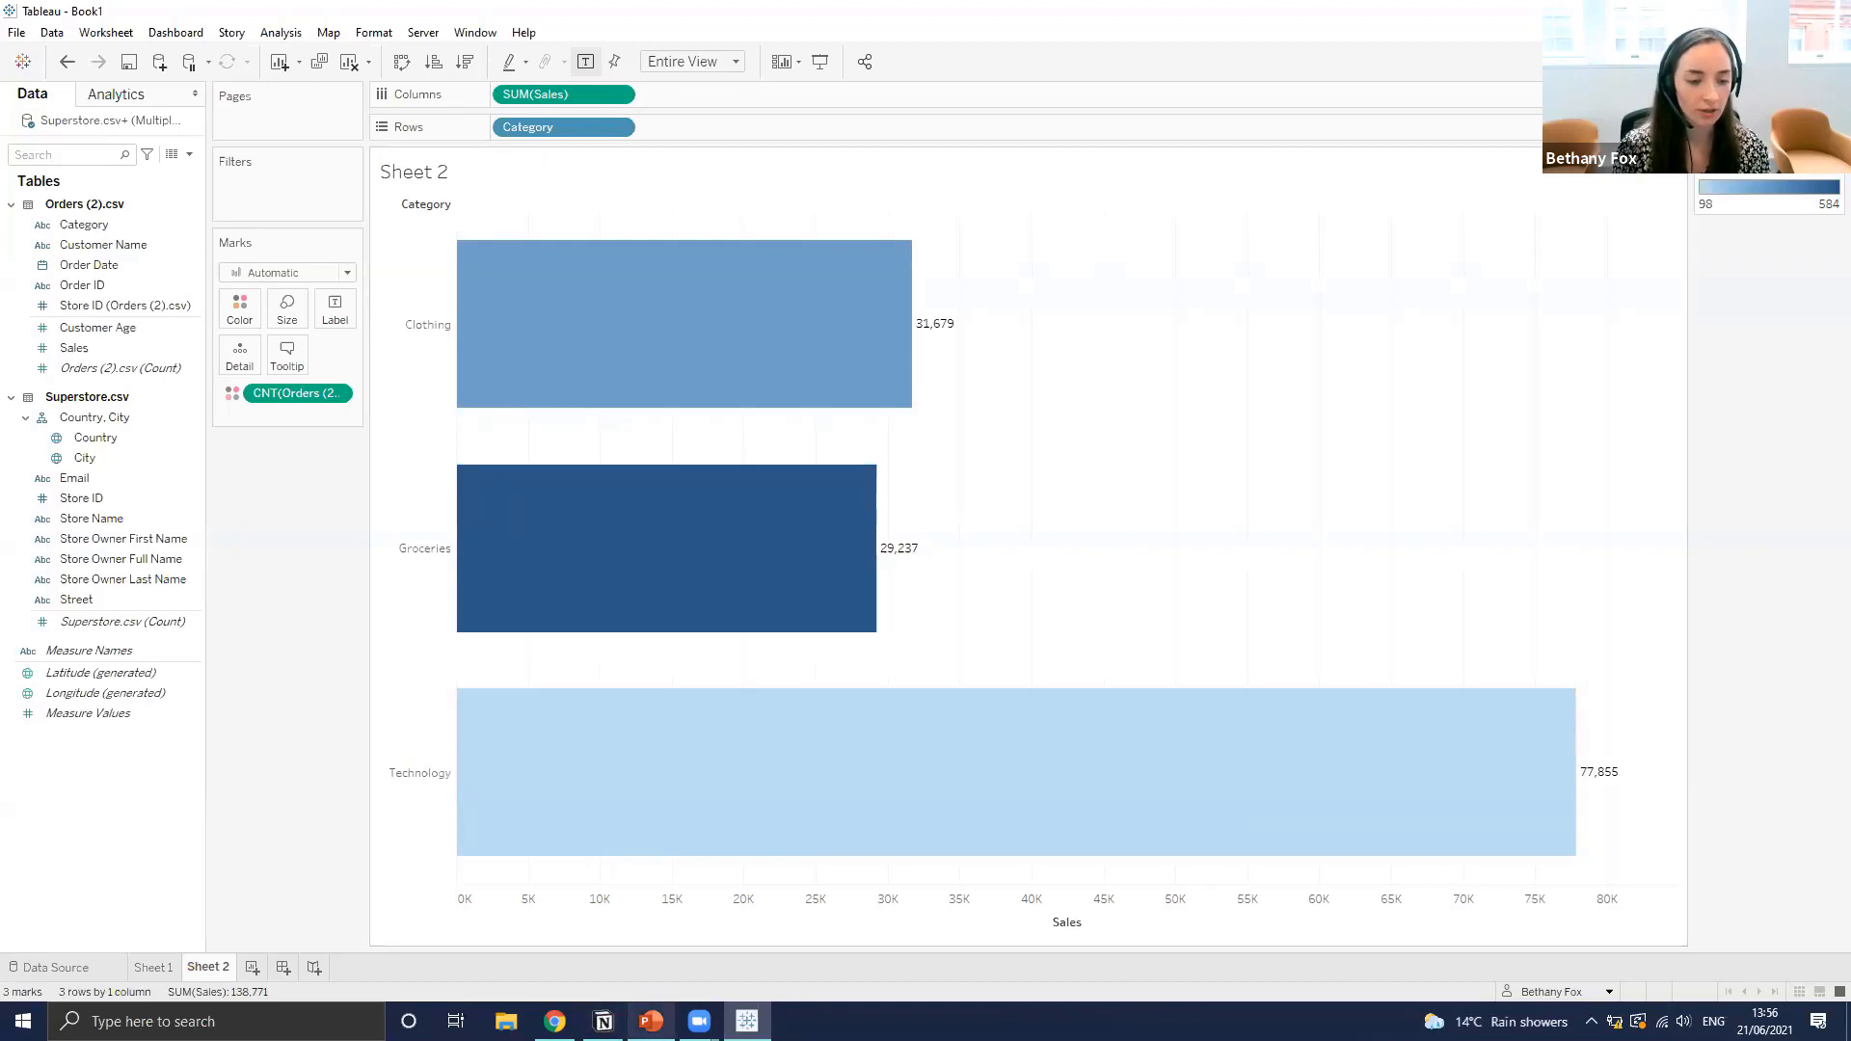
Switch to the Mockaroo fields.pptx presentation in PowerPoint and start the slide show from the Q&A slide
click(651, 1021)
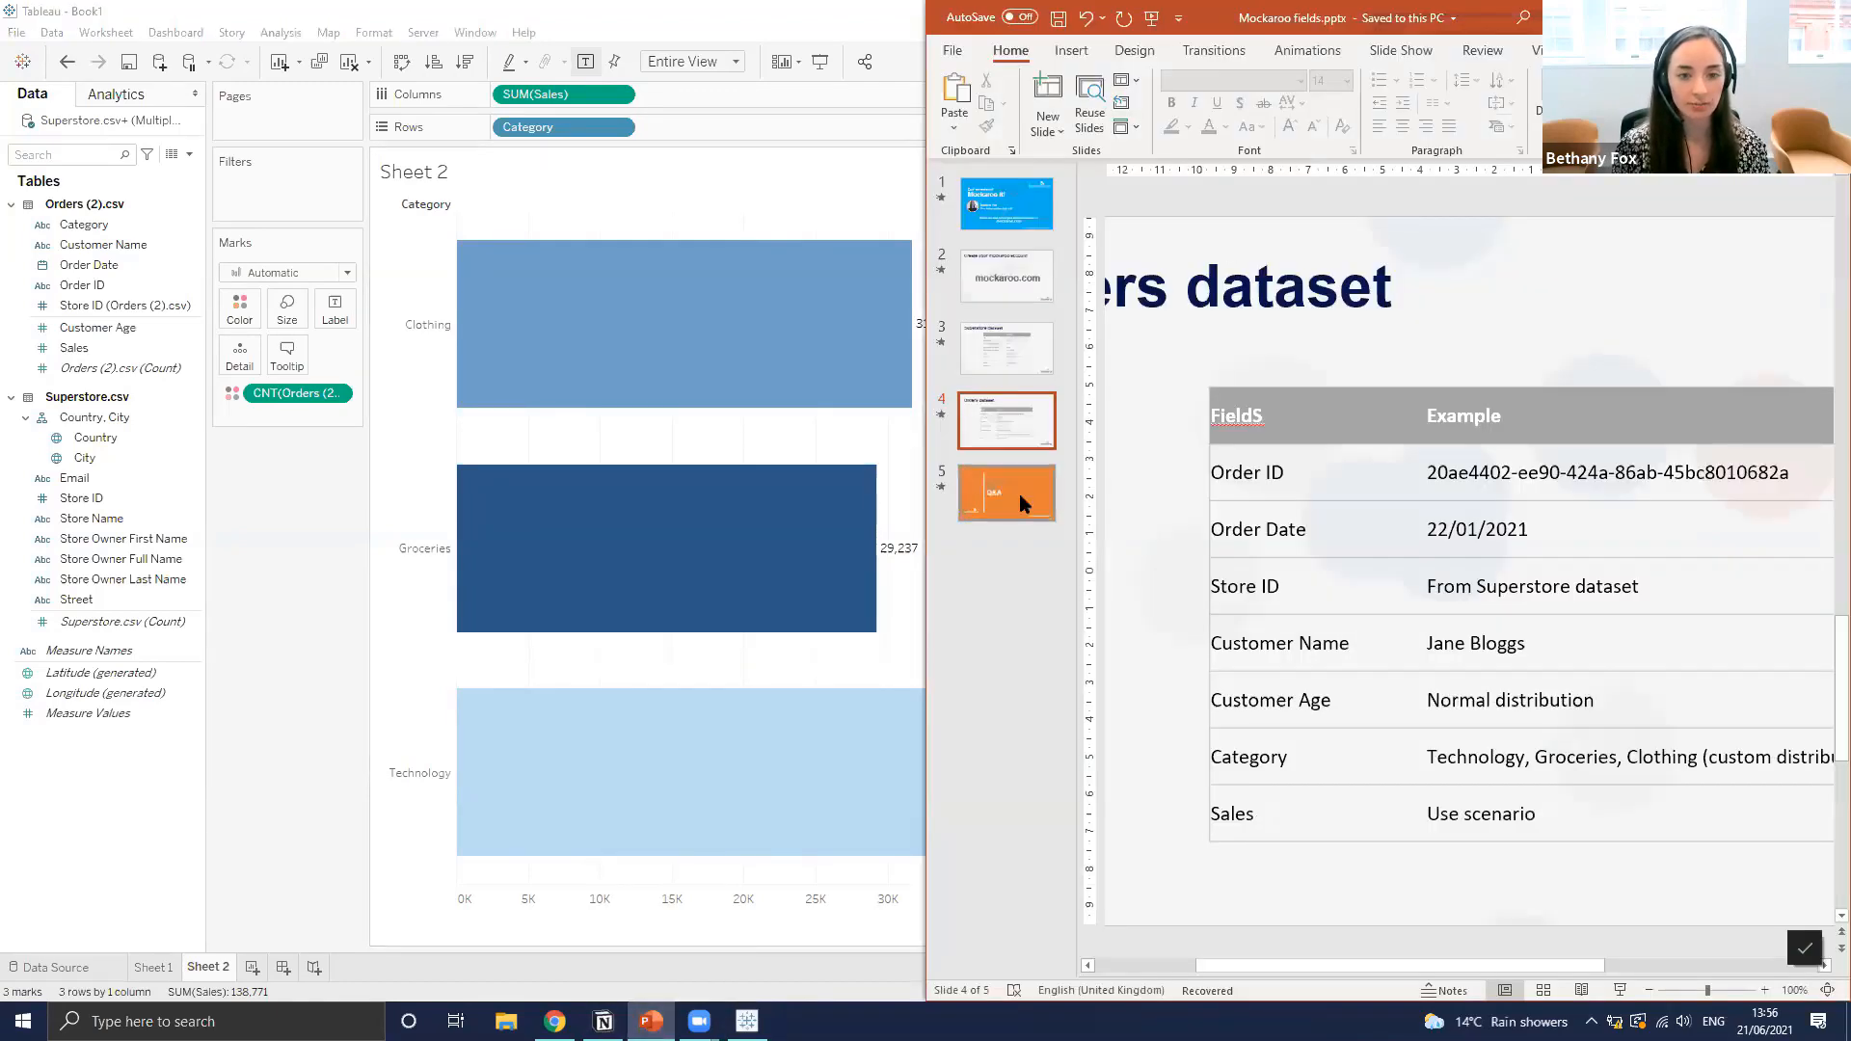
click(1007, 493)
double_click(1472, 14)
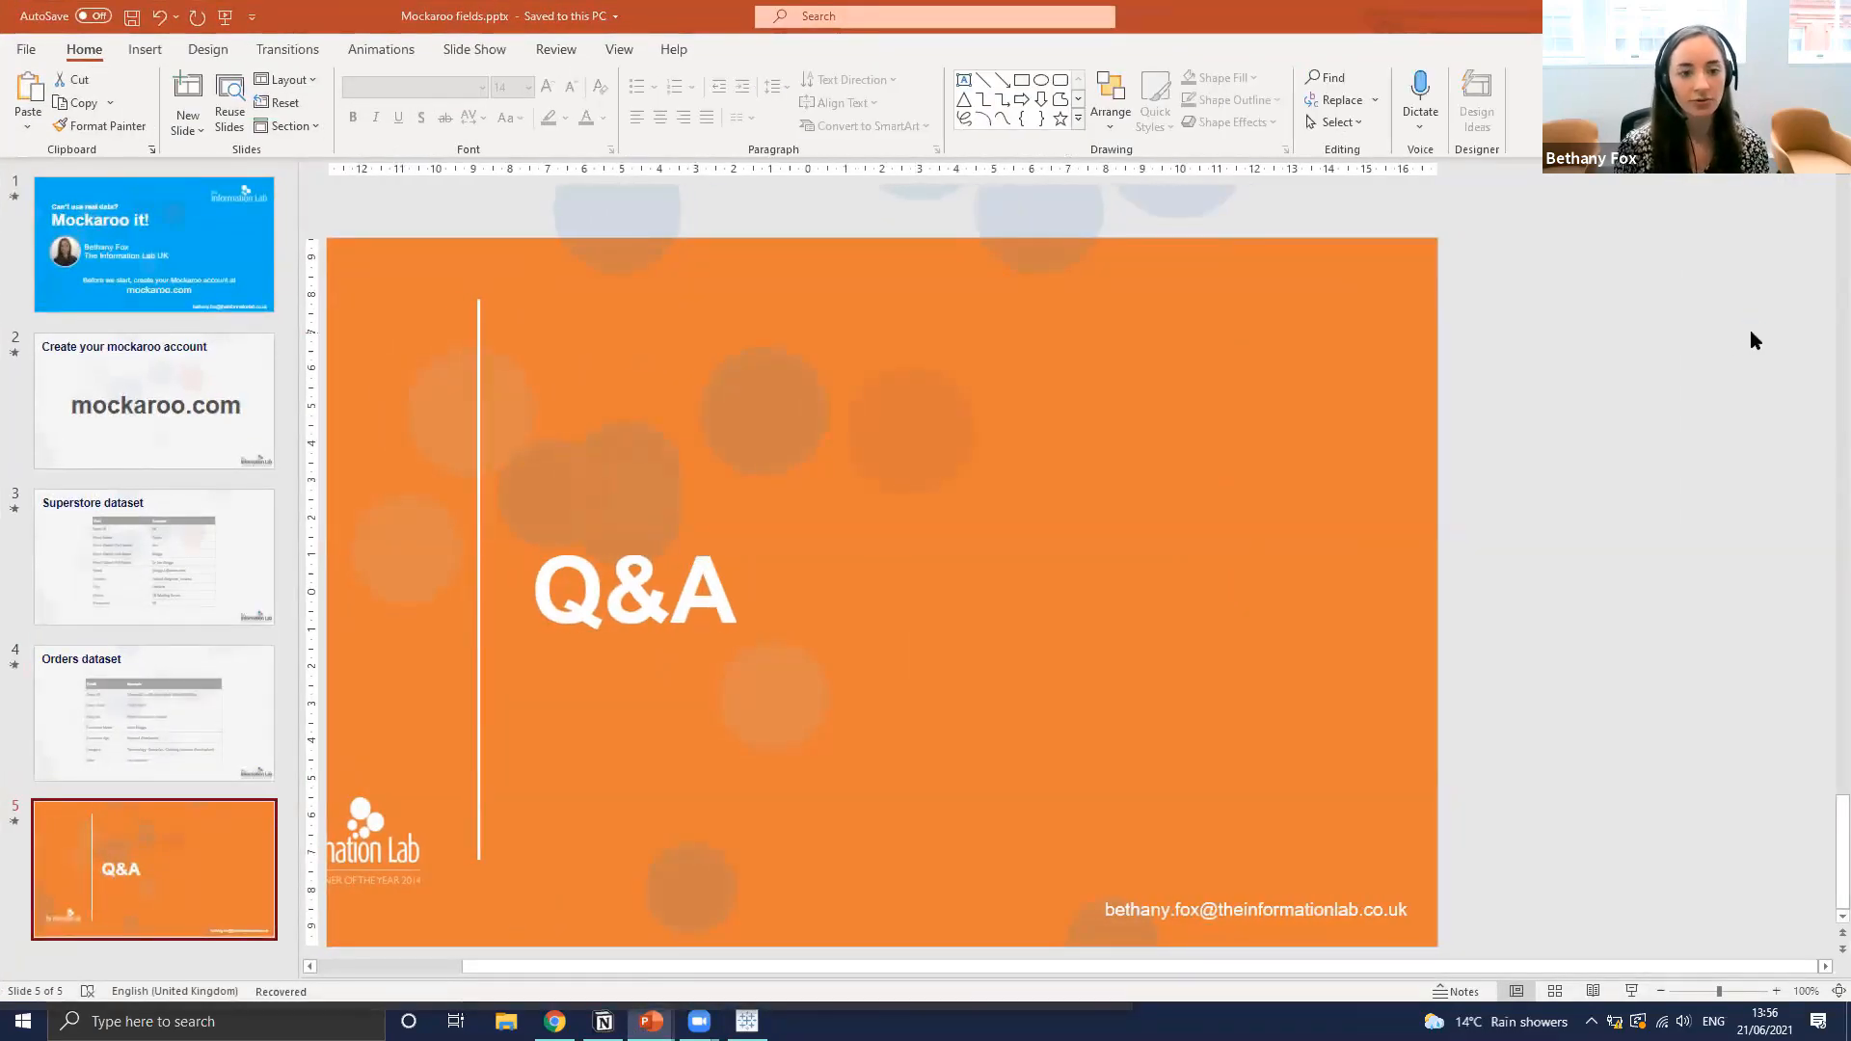
key(shift+F5)
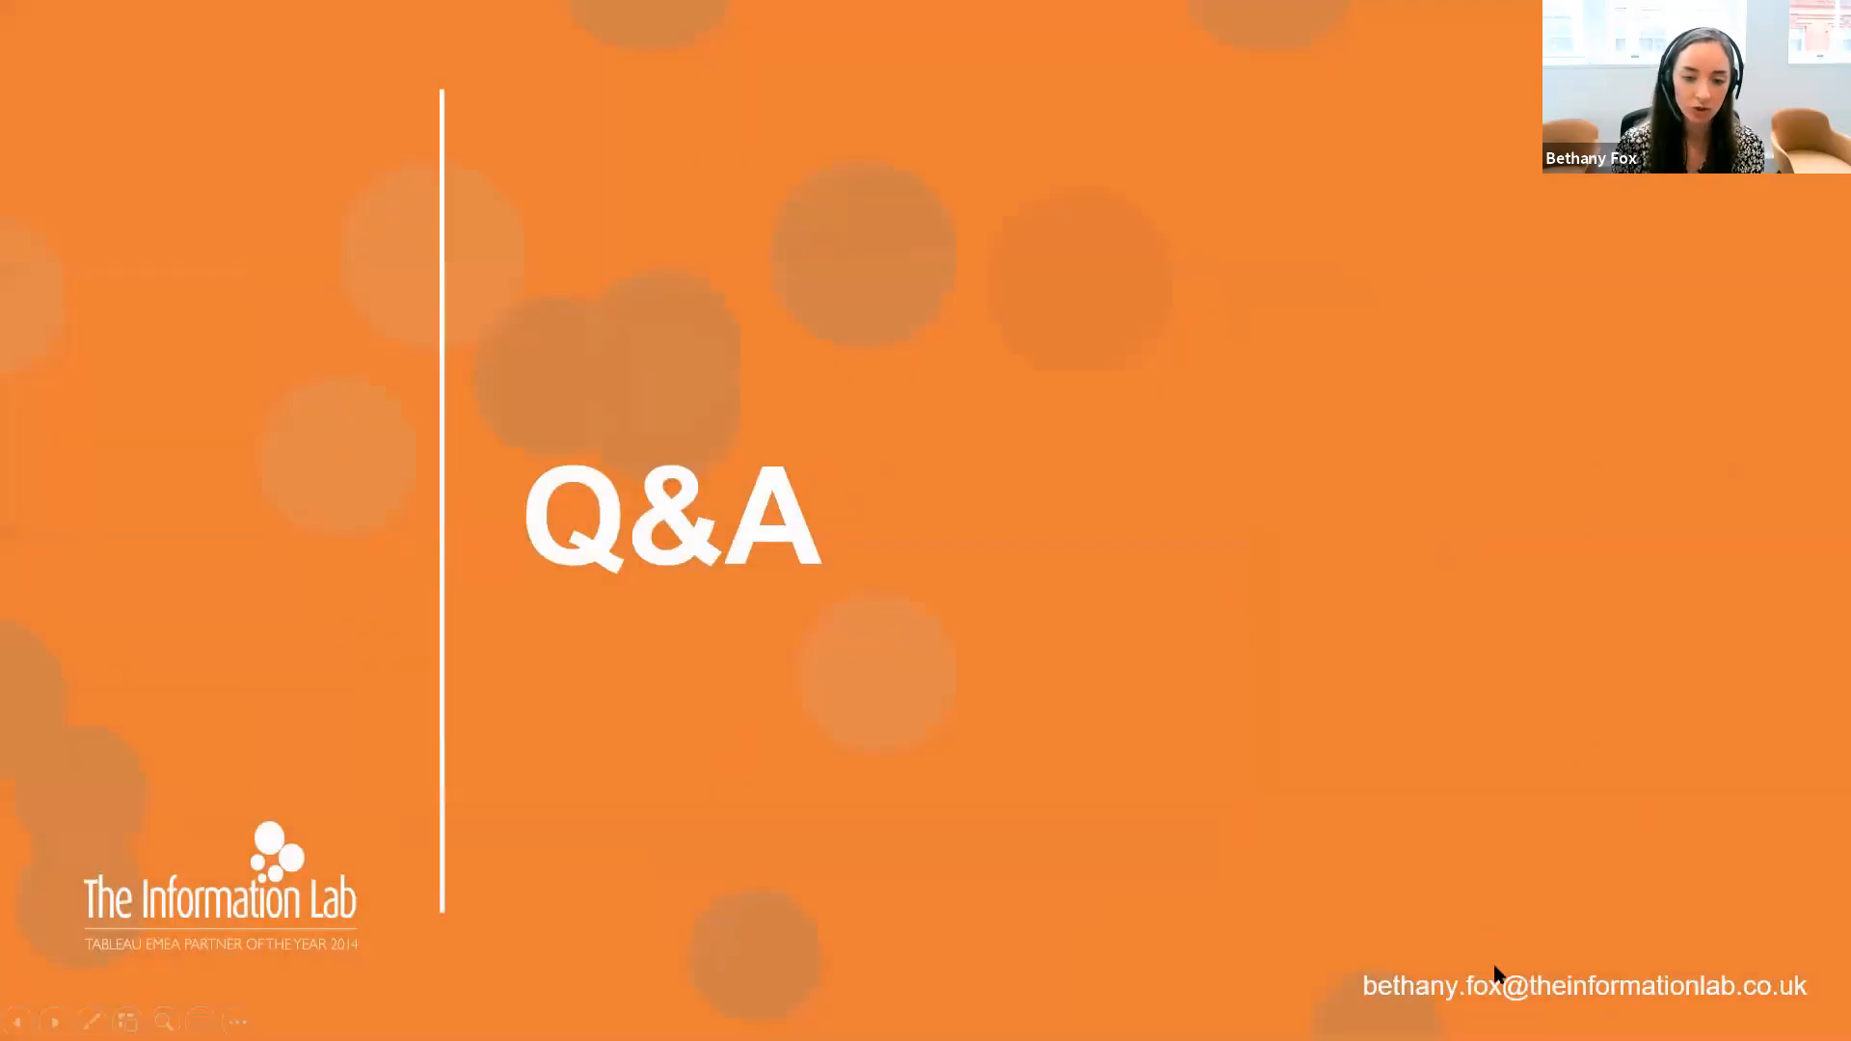